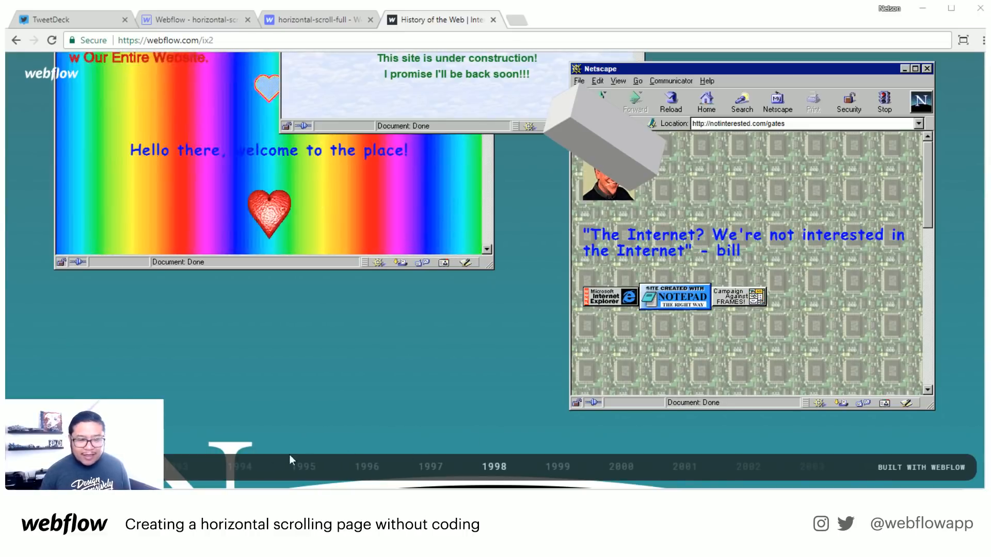
Examine the vertical scrolling between the Netscape section and the blog section of the History of the Web page
{"action": "scroll", "coordinate": [387, 341], "scroll_direction": "down", "scroll_amount": 2}
{"action": "scroll", "coordinate": [387, 344], "scroll_direction": "down", "scroll_amount": 10}
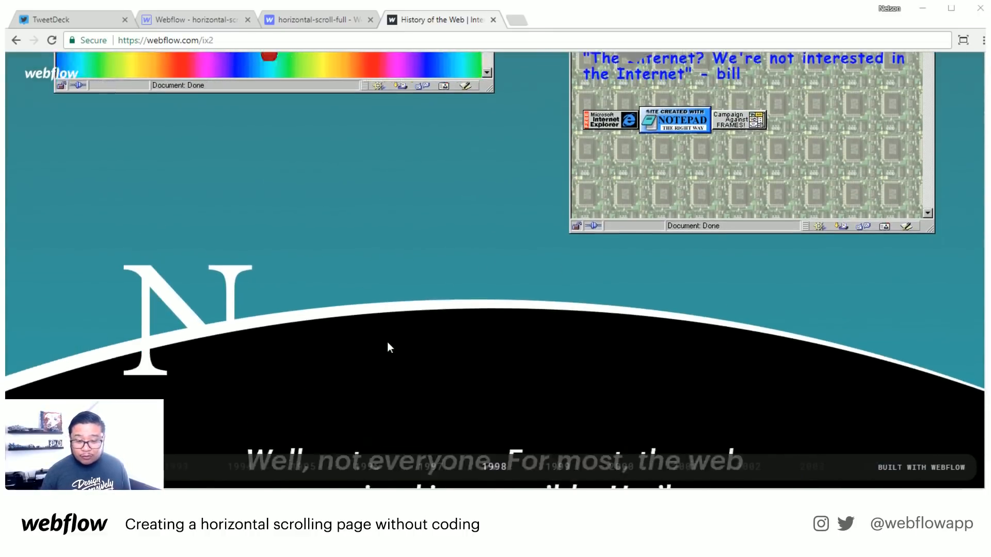
{"action": "scroll", "coordinate": [388, 347], "scroll_direction": "up", "scroll_amount": 10}
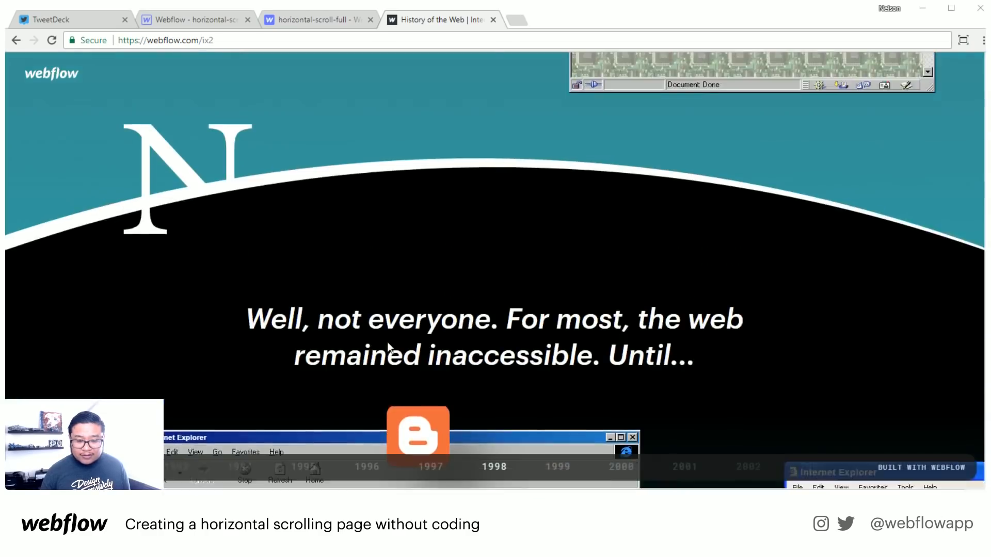
{"action": "scroll", "coordinate": [388, 347], "scroll_direction": "down", "scroll_amount": 3}
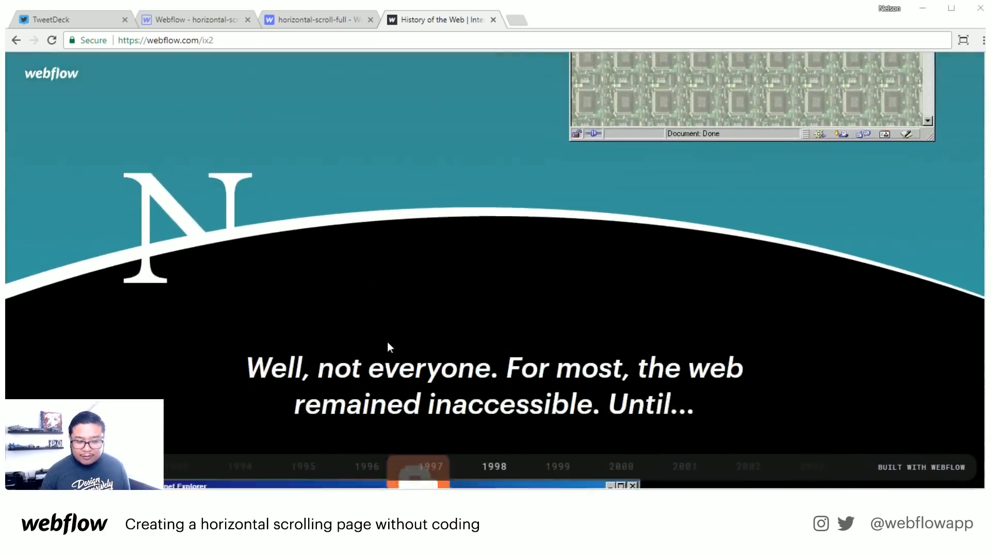
{"action": "scroll", "coordinate": [388, 347], "scroll_direction": "up", "scroll_amount": 3}
{"action": "scroll", "coordinate": [388, 347], "scroll_direction": "down", "scroll_amount": 3}
{"action": "scroll", "coordinate": [387, 347], "scroll_direction": "down", "scroll_amount": 5}
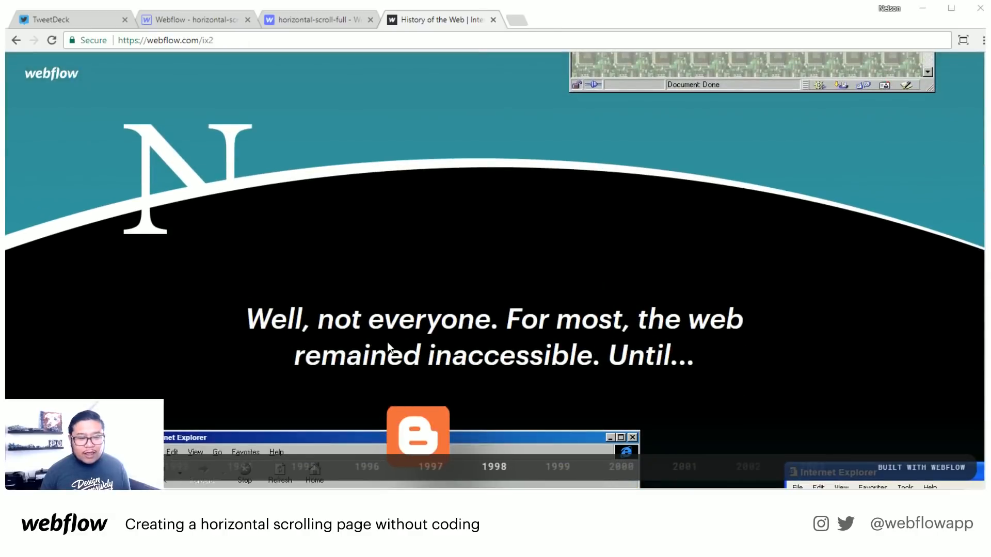
{"action": "scroll", "coordinate": [387, 342], "scroll_direction": "up", "scroll_amount": 3}
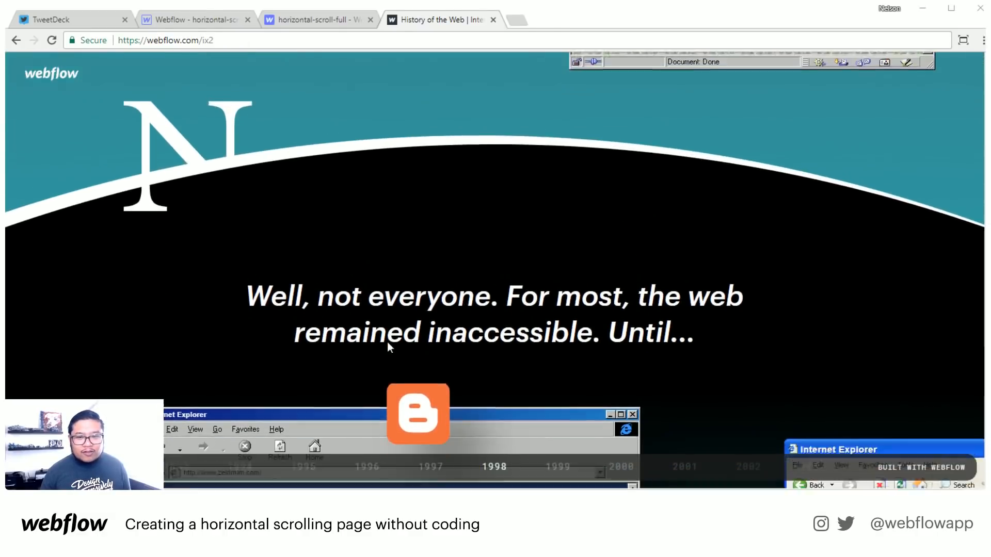
{"action": "scroll", "coordinate": [387, 342], "scroll_direction": "down", "scroll_amount": 5}
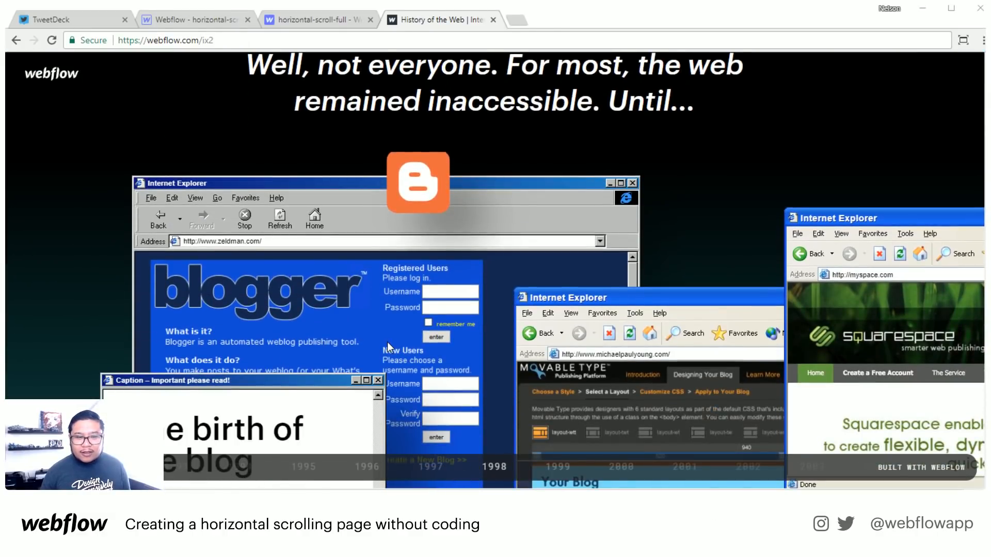
Examine how the blog and web design software sections of the timeline move sideways while scrolling down
{"action": "scroll", "coordinate": [387, 341], "scroll_direction": "down", "scroll_amount": 5}
{"action": "scroll", "coordinate": [387, 342], "scroll_direction": "down", "scroll_amount": 3}
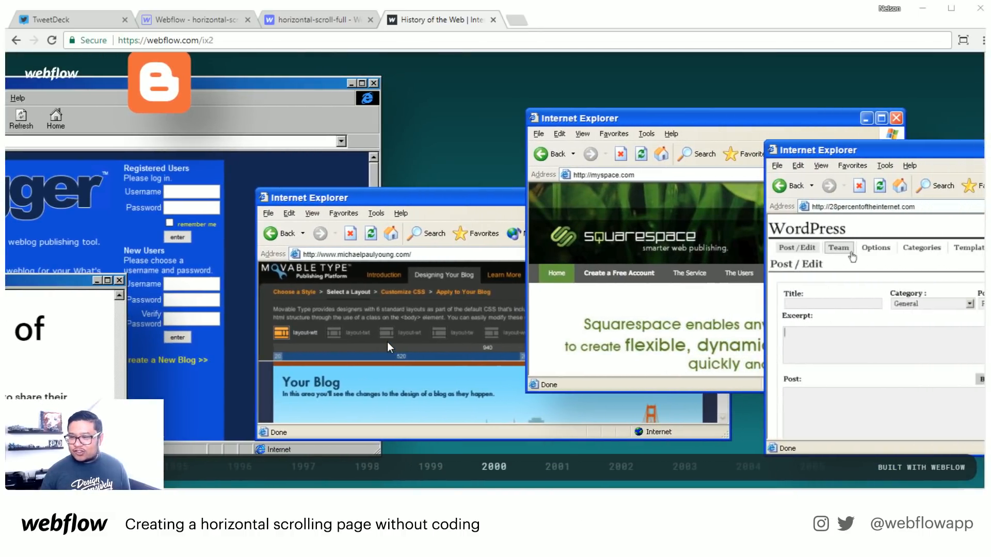
{"action": "scroll", "coordinate": [387, 341], "scroll_direction": "down", "scroll_amount": 4}
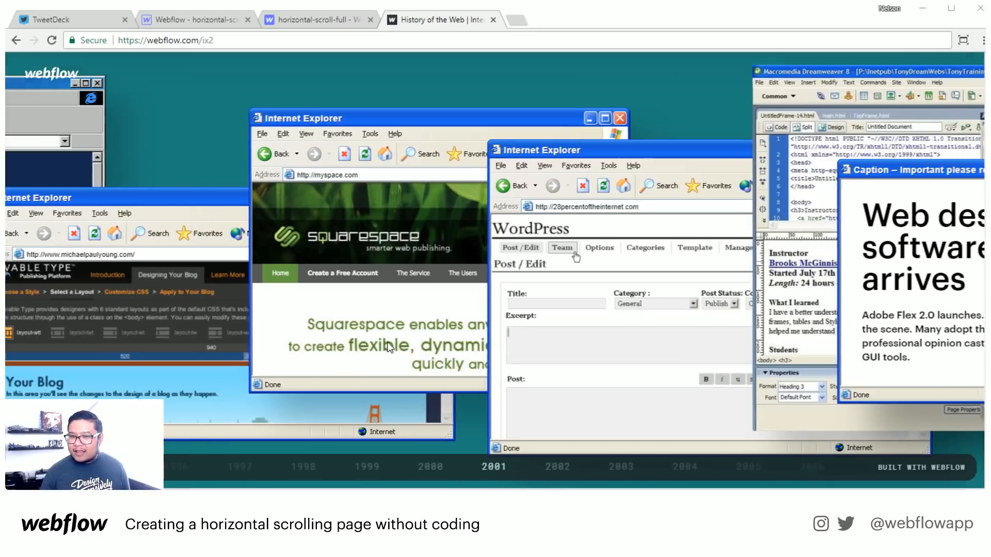
{"action": "scroll", "coordinate": [387, 341], "scroll_direction": "down", "scroll_amount": 4}
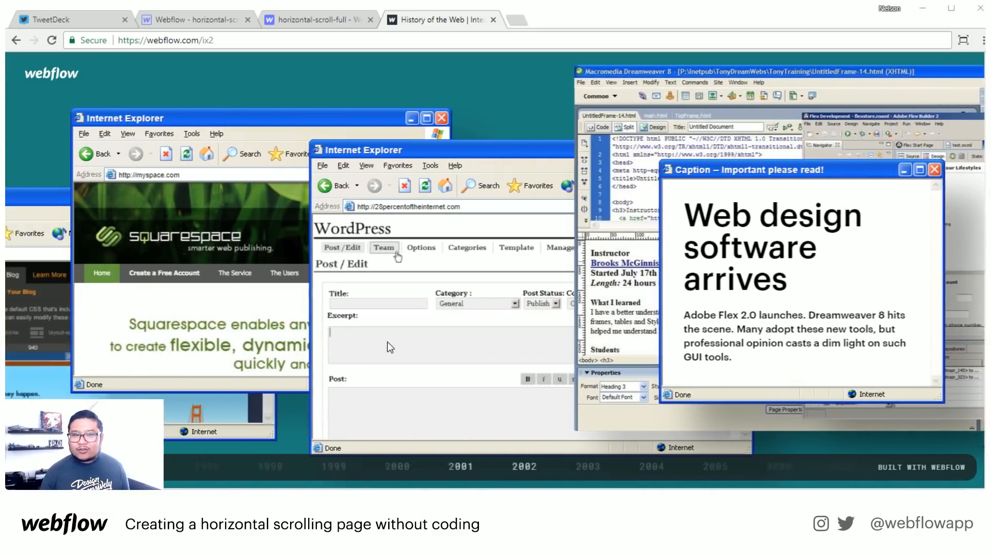
{"action": "scroll", "coordinate": [387, 342], "scroll_direction": "up", "scroll_amount": 10}
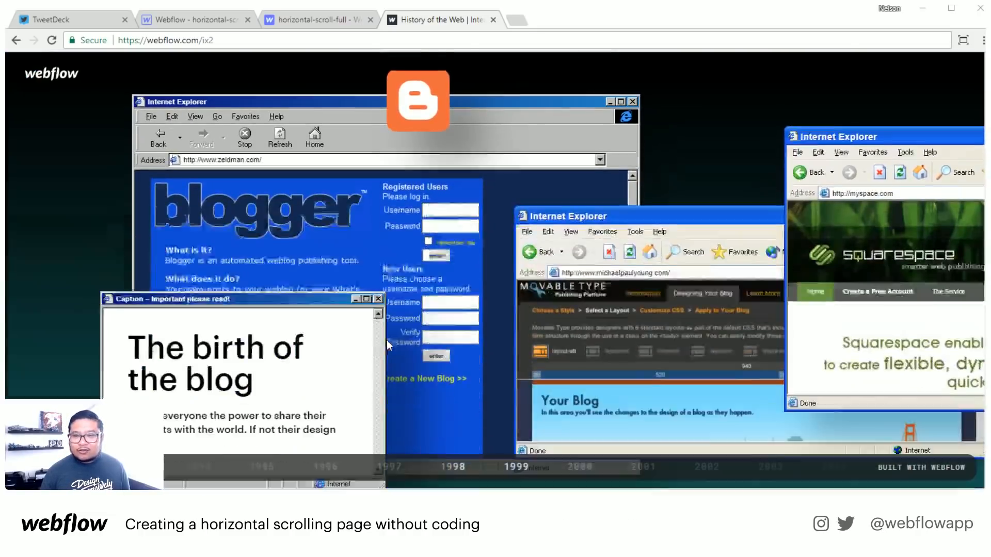
{"action": "scroll", "coordinate": [386, 339], "scroll_direction": "down", "scroll_amount": 6}
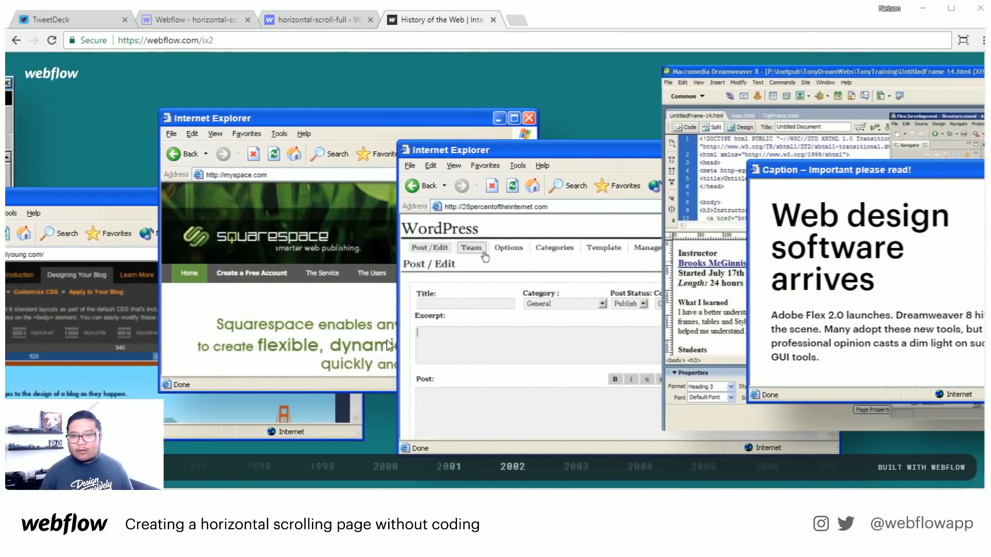
{"action": "scroll", "coordinate": [386, 340], "scroll_direction": "down", "scroll_amount": 6}
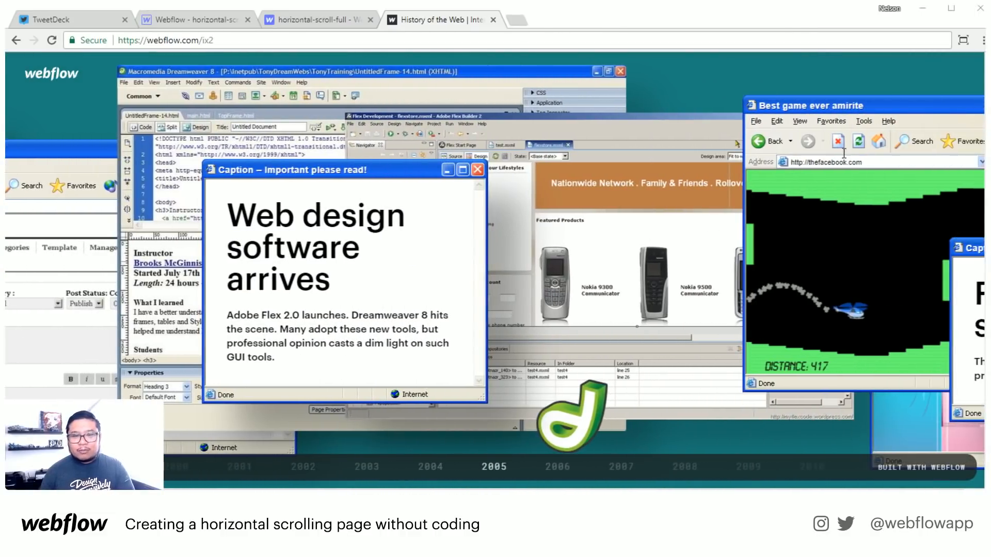
{"action": "scroll", "coordinate": [818, 280], "scroll_direction": "down", "scroll_amount": 4}
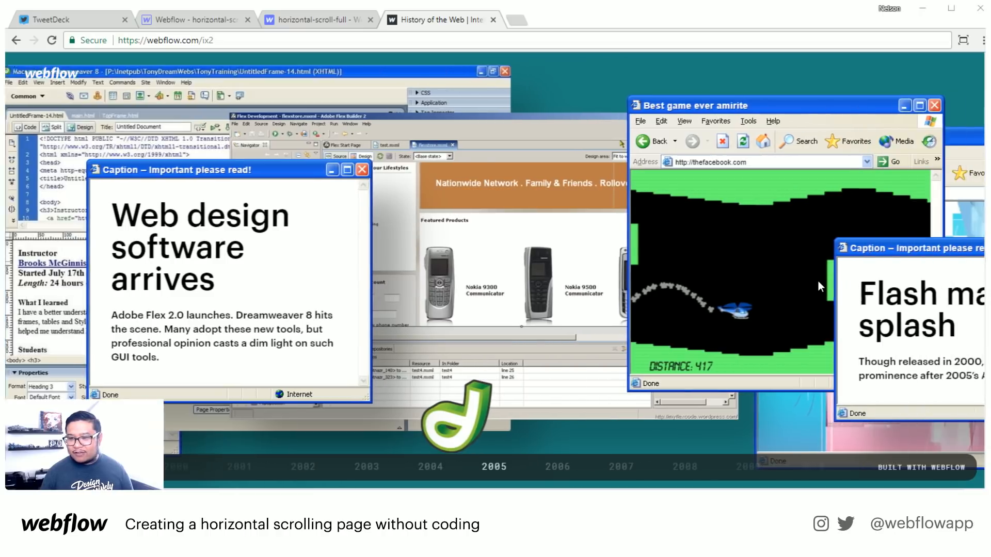
Examine the Flash section's sideways movement and its change to vertical scrolling into the mobile section
{"action": "scroll", "coordinate": [818, 281], "scroll_direction": "up", "scroll_amount": 5}
{"action": "scroll", "coordinate": [819, 281], "scroll_direction": "down", "scroll_amount": 3}
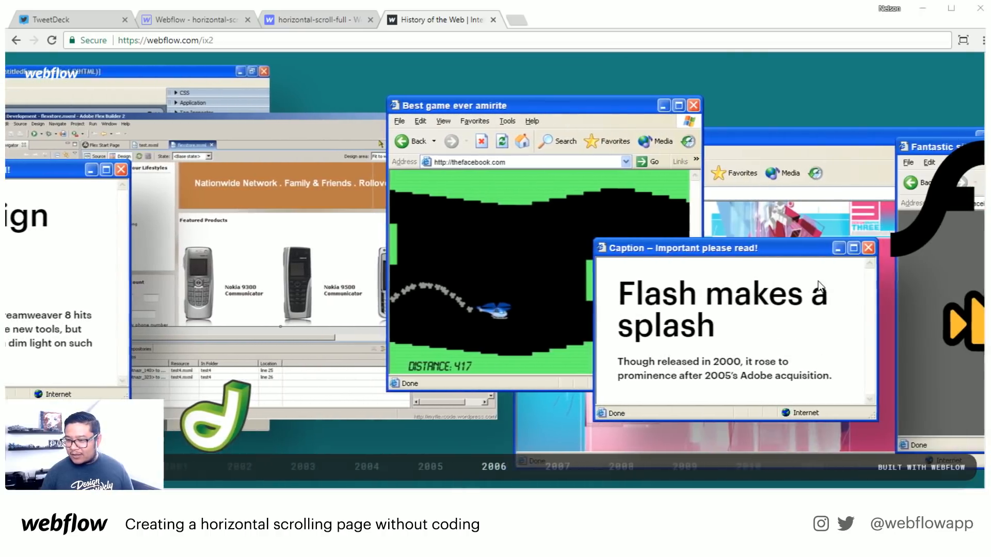
{"action": "scroll", "coordinate": [818, 280], "scroll_direction": "up", "scroll_amount": 4}
{"action": "scroll", "coordinate": [818, 280], "scroll_direction": "down", "scroll_amount": 4}
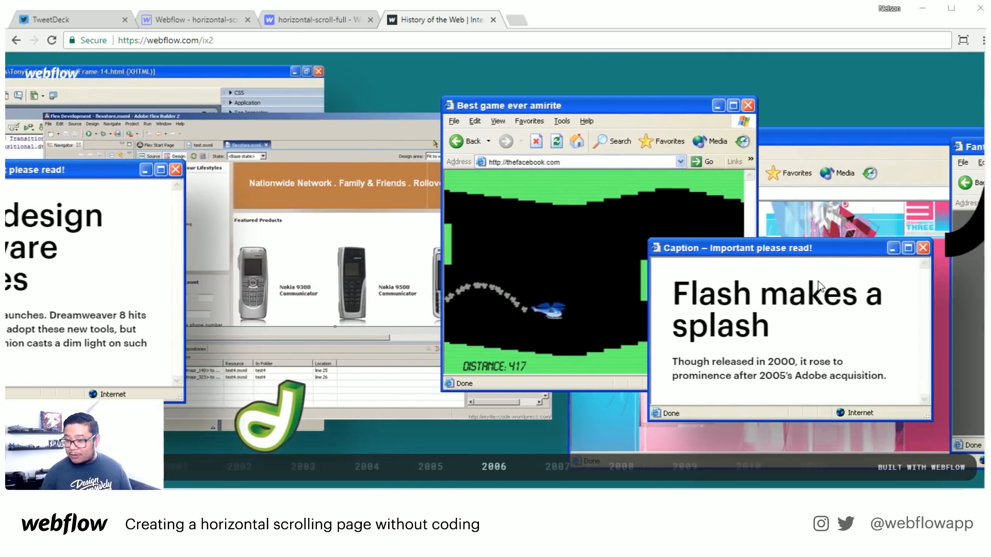
{"action": "scroll", "coordinate": [815, 277], "scroll_direction": "up", "scroll_amount": 4}
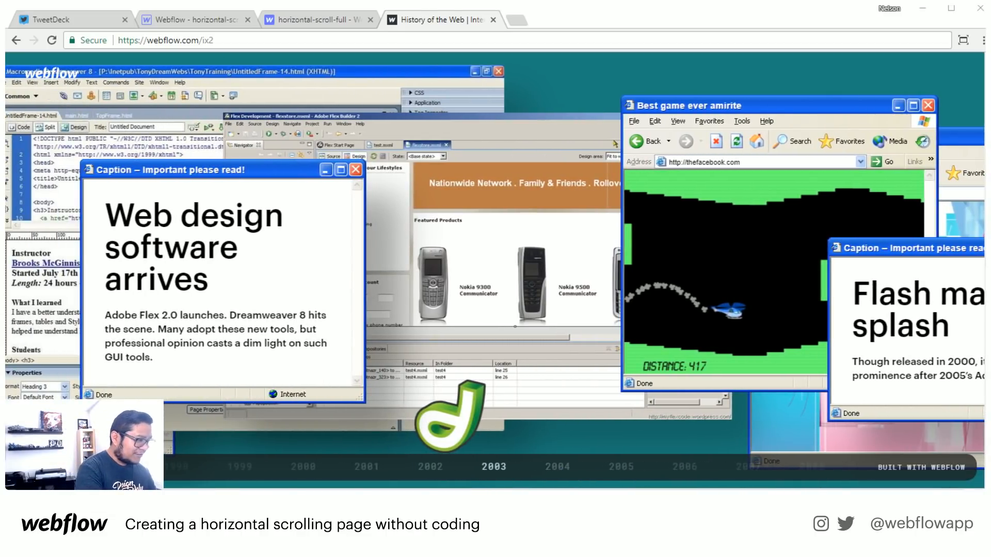
{"action": "scroll", "coordinate": [664, 294], "scroll_direction": "down", "scroll_amount": 4}
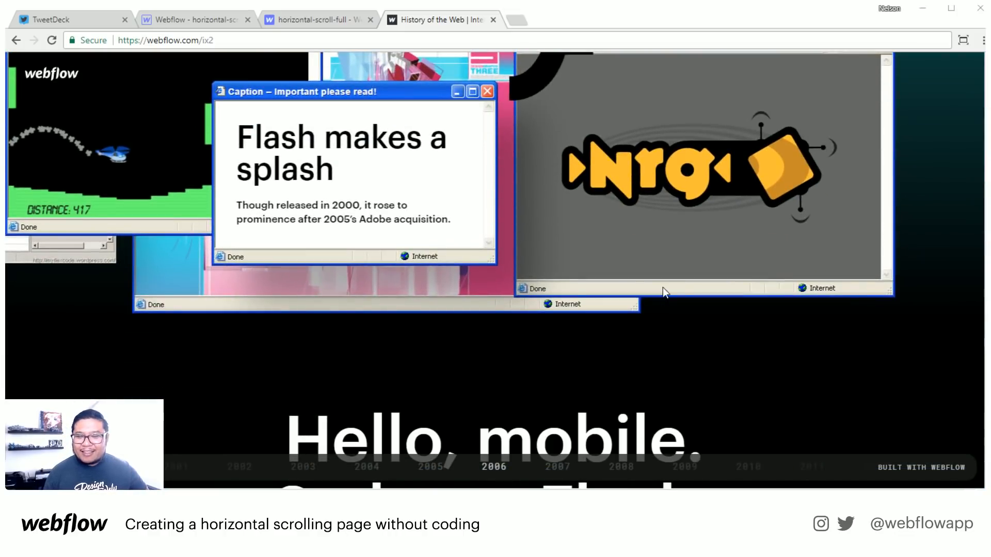
{"action": "scroll", "coordinate": [800, 231], "scroll_direction": "up", "scroll_amount": 4}
{"action": "scroll", "coordinate": [943, 190], "scroll_direction": "down", "scroll_amount": 1}
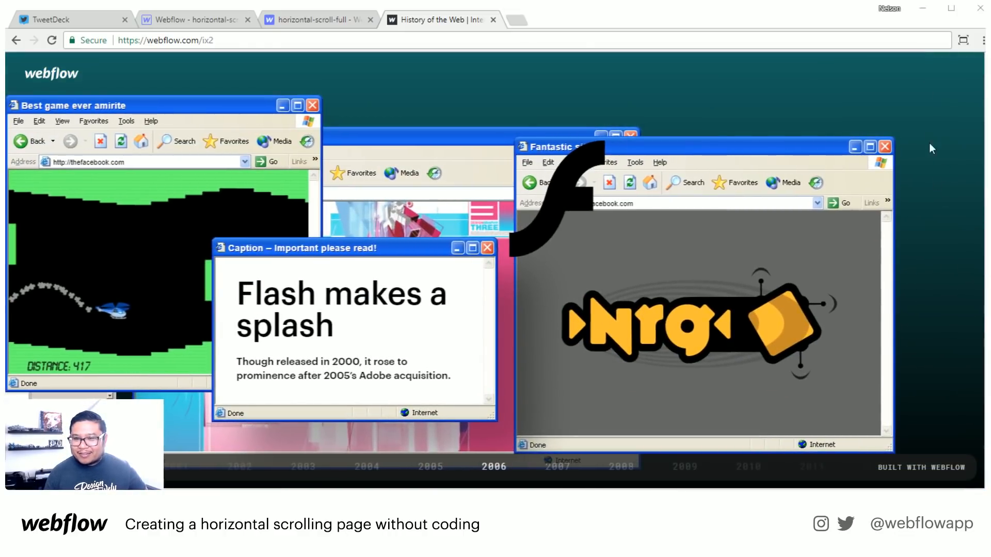
{"action": "scroll", "coordinate": [933, 218], "scroll_direction": "down", "scroll_amount": 5}
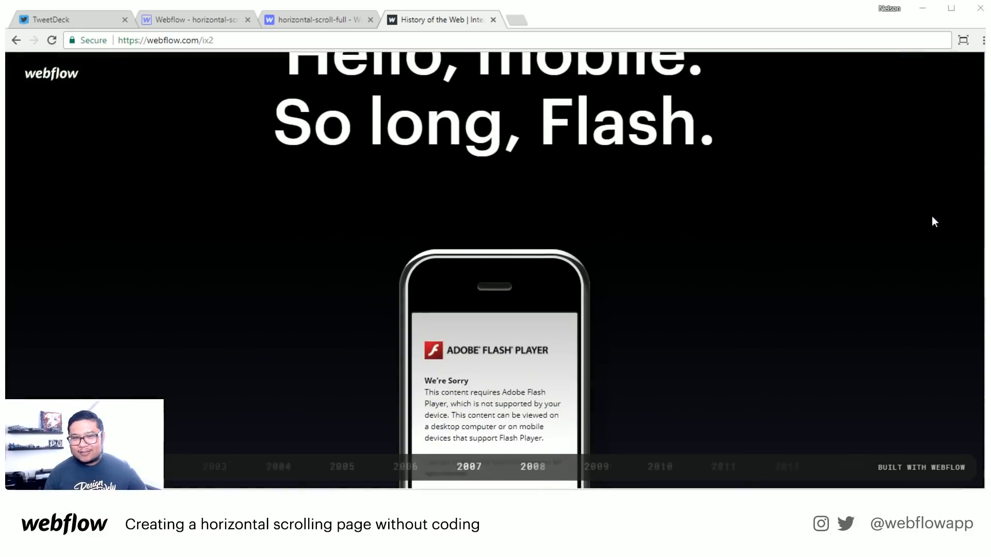
{"action": "scroll", "coordinate": [931, 216], "scroll_direction": "up", "scroll_amount": 4}
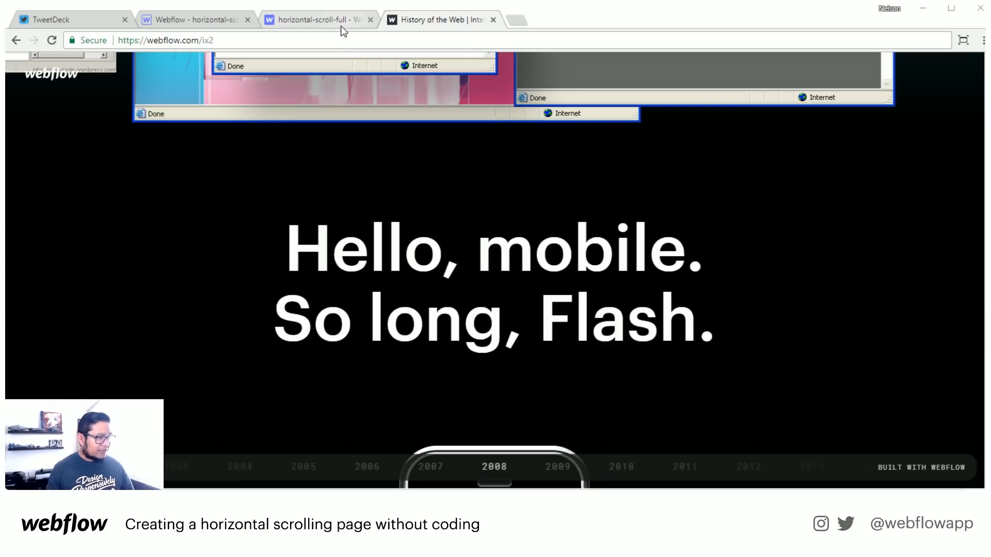
Switch to the horizontal-scroll-full showcase page and open its live website
{"action": "left_click", "coordinate": [227, 19]}
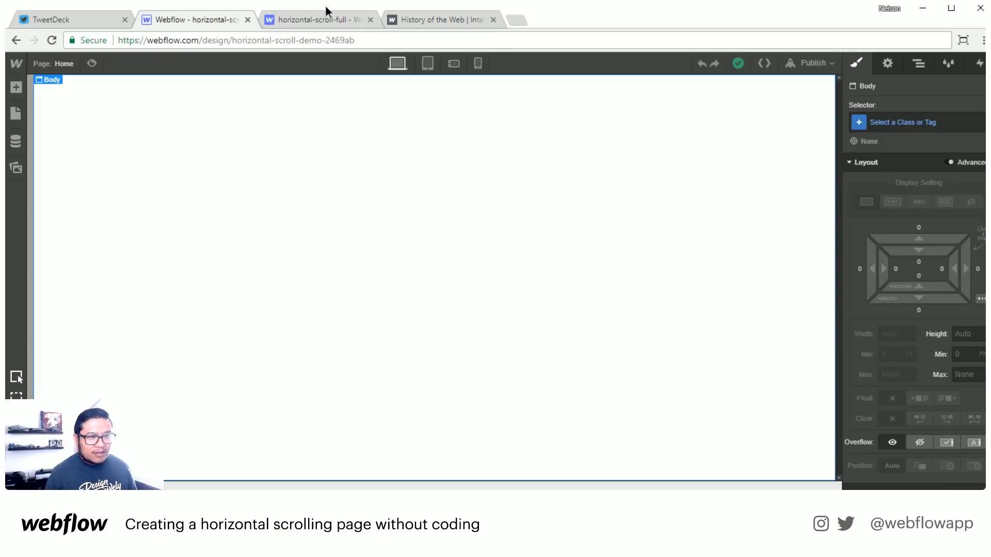
{"action": "left_click", "coordinate": [302, 19]}
{"action": "scroll", "coordinate": [661, 272], "scroll_direction": "up", "scroll_amount": 3}
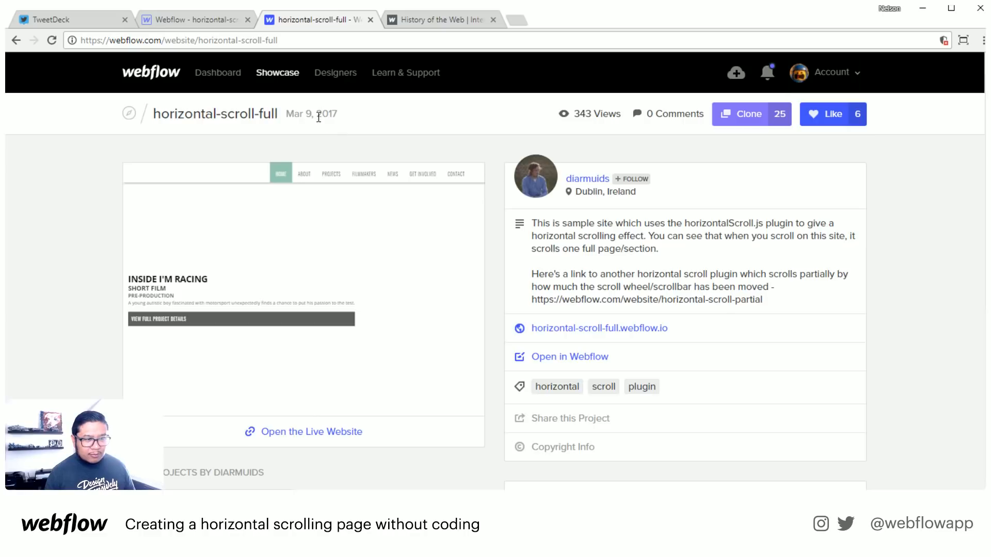
{"action": "left_click", "coordinate": [566, 330]}
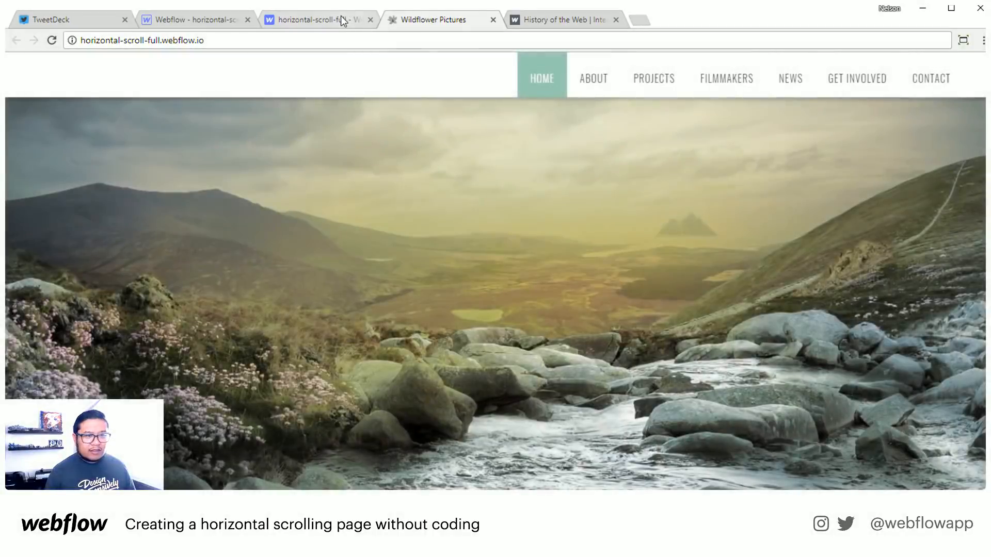
Return to the horizontal-scroll-full project page, highlight the horizontalScroll.js plugin name in its description and select the page's web address
{"action": "left_click", "coordinate": [340, 19]}
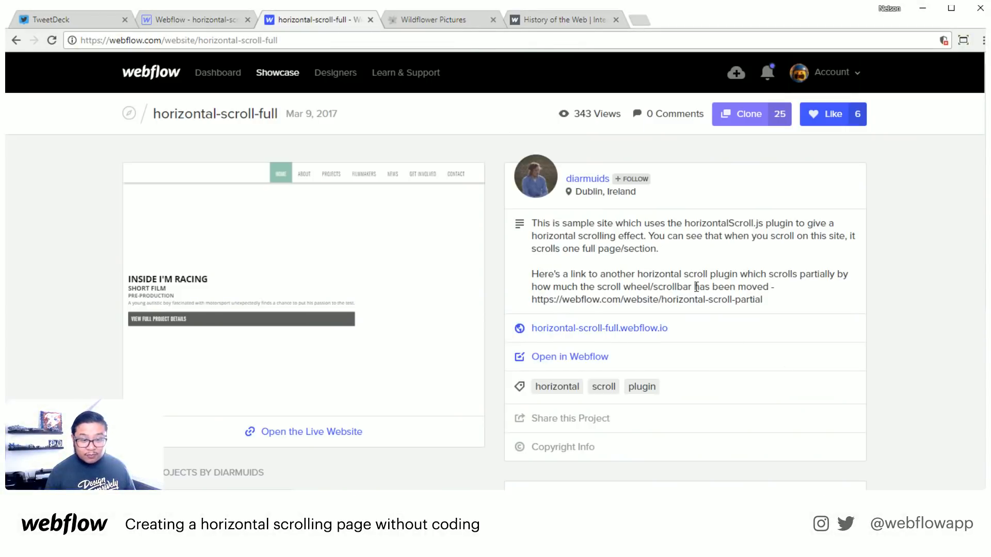
{"action": "left_click_drag", "start_coordinate": [683, 223], "coordinate": [763, 223]}
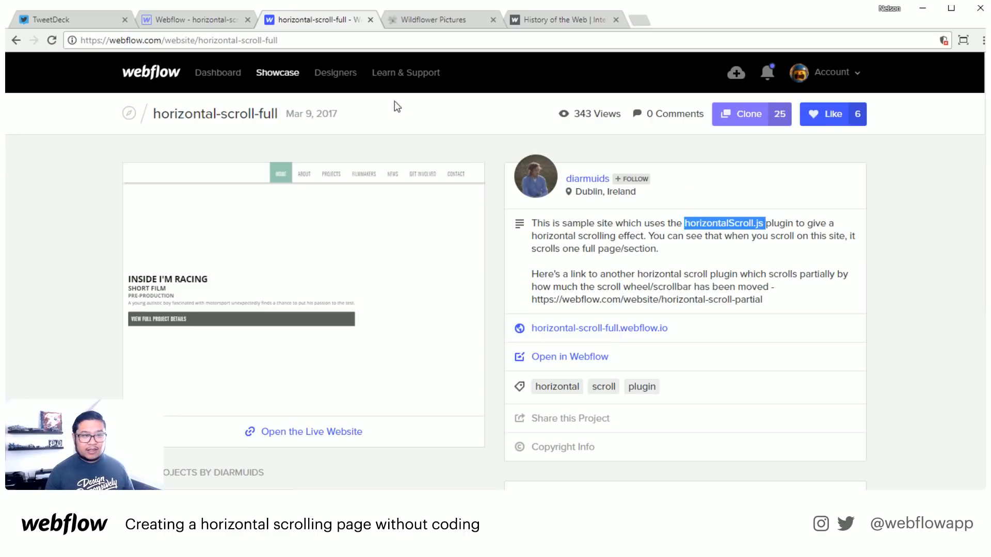
{"action": "left_click", "coordinate": [299, 45]}
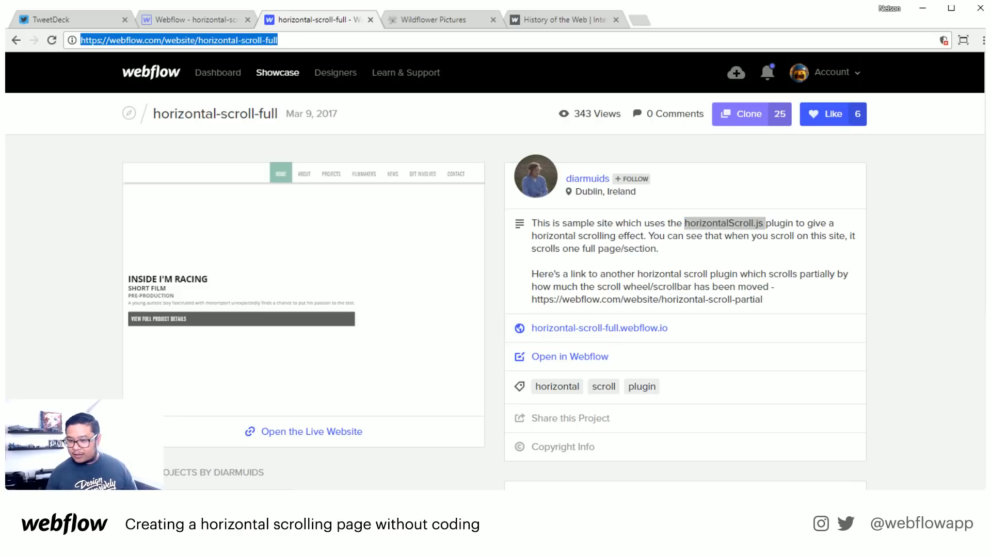
{"action": "key", "text": "alt+Tab"}
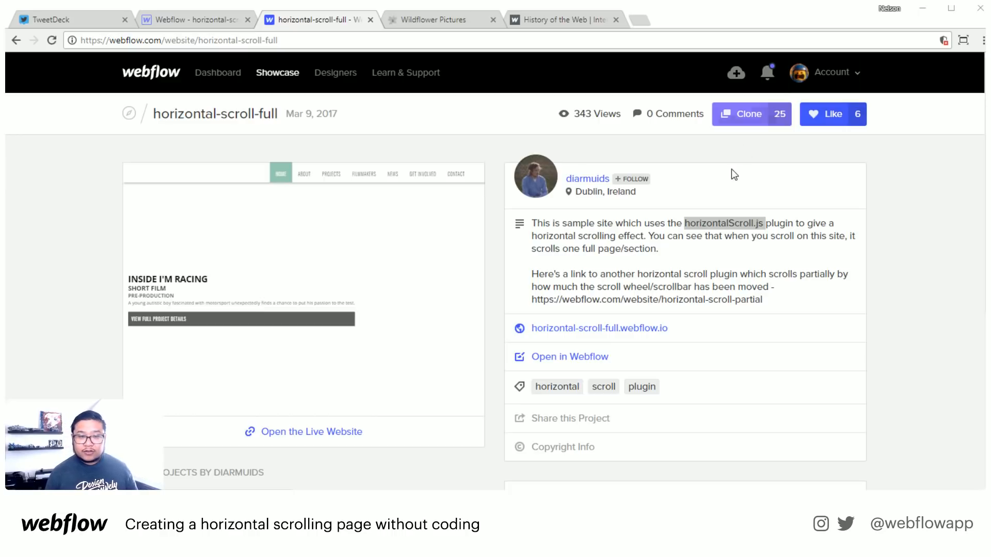
{"action": "left_click", "coordinate": [447, 138]}
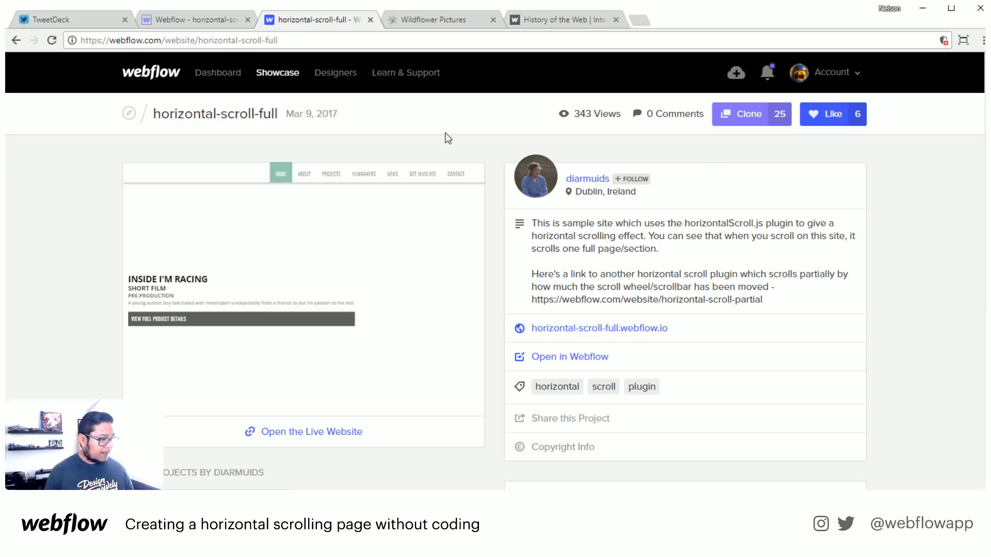
Examine the full-section horizontal scrolling back and forth on the live Wildflower Pictures site
{"action": "left_click", "coordinate": [442, 19]}
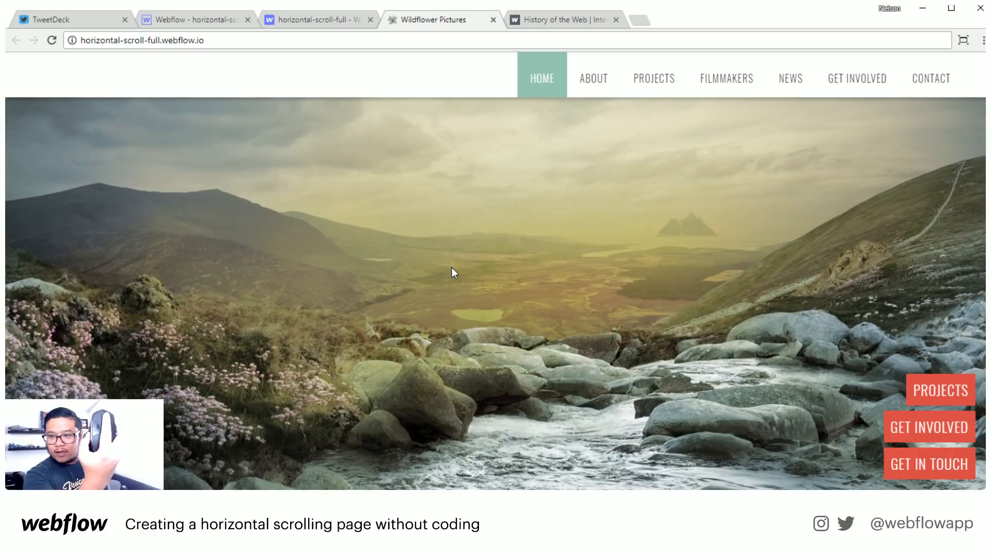
{"action": "scroll", "coordinate": [452, 268], "scroll_direction": "right", "scroll_amount": 5}
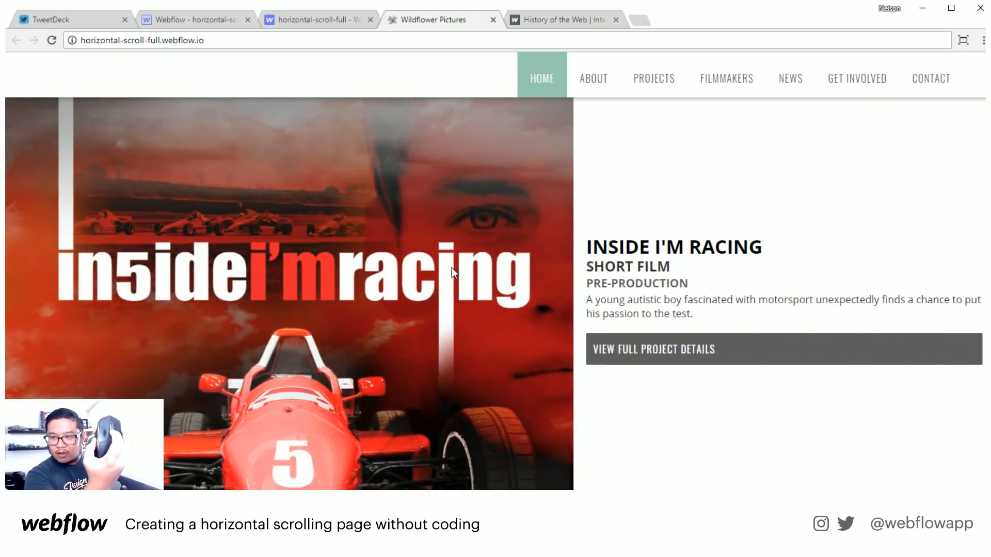
{"action": "scroll", "coordinate": [452, 268], "scroll_direction": "left", "scroll_amount": 5}
{"action": "scroll", "coordinate": [451, 269], "scroll_direction": "right", "scroll_amount": 5}
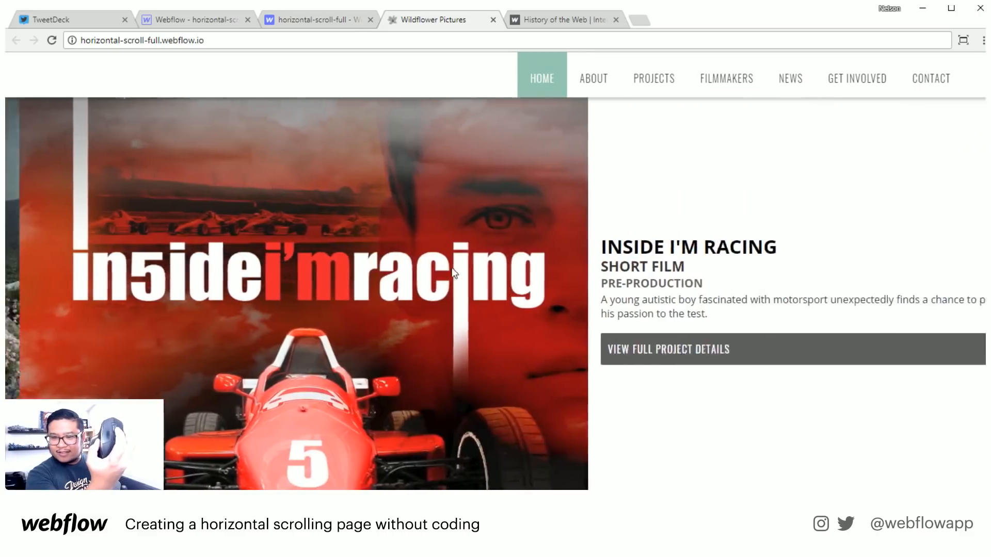
{"action": "scroll", "coordinate": [452, 268], "scroll_direction": "left", "scroll_amount": 5}
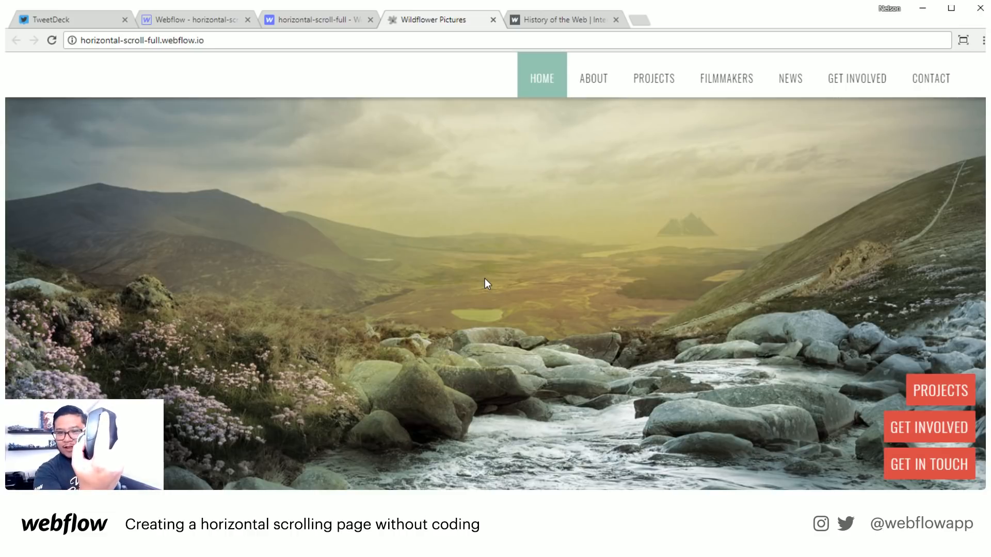
{"action": "scroll", "coordinate": [485, 279], "scroll_direction": "right", "scroll_amount": 5}
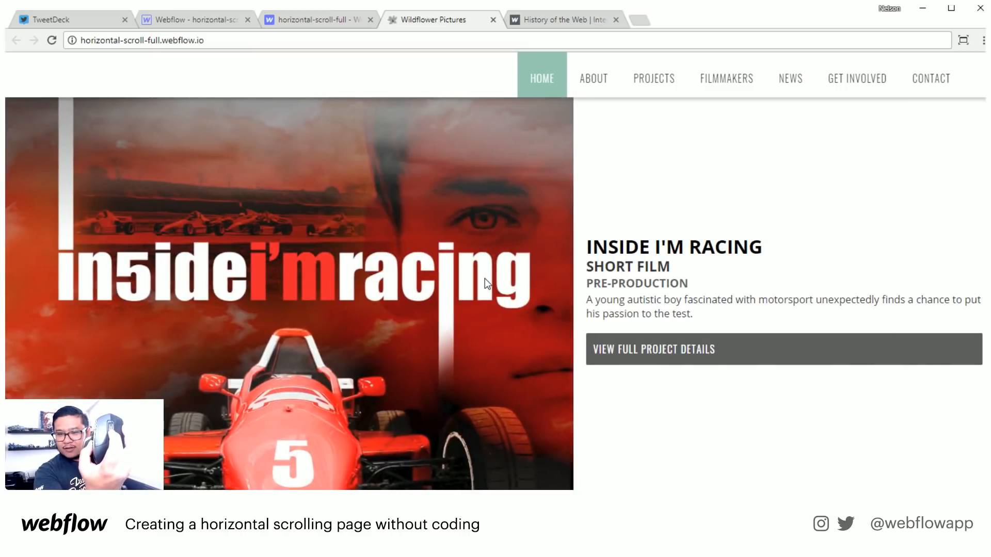
{"action": "scroll", "coordinate": [485, 279], "scroll_direction": "left", "scroll_amount": 5}
{"action": "scroll", "coordinate": [485, 279], "scroll_direction": "right", "scroll_amount": 5}
{"action": "scroll", "coordinate": [485, 279], "scroll_direction": "right", "scroll_amount": 5}
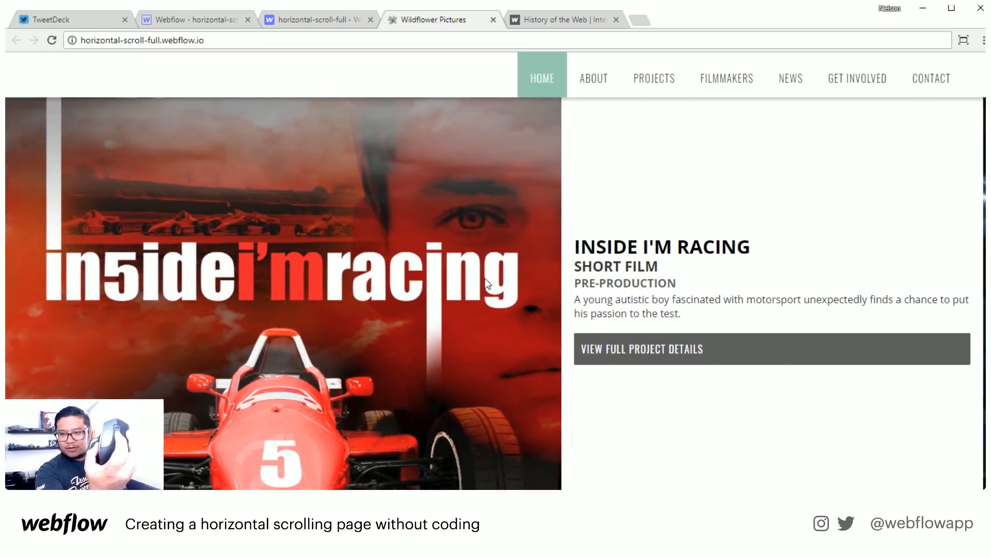
{"action": "scroll", "coordinate": [485, 279], "scroll_direction": "left", "scroll_amount": 5}
{"action": "scroll", "coordinate": [484, 279], "scroll_direction": "right", "scroll_amount": 5}
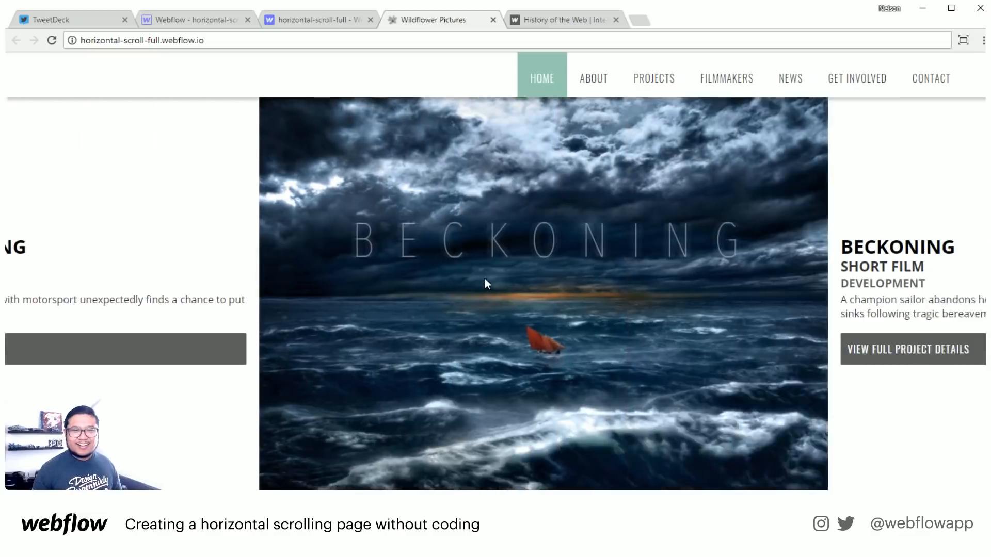
Compare the full-section sideways movement between the Beckoning and Inside I'm Racing panels on the Wildflower Pictures site
{"action": "scroll", "coordinate": [484, 279], "scroll_direction": "left", "scroll_amount": 5}
{"action": "scroll", "coordinate": [485, 279], "scroll_direction": "right", "scroll_amount": 5}
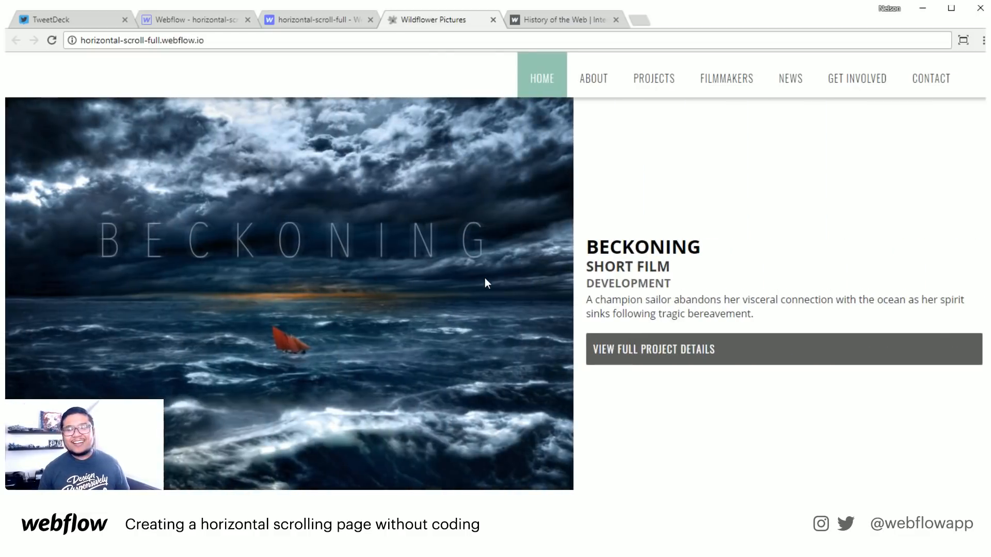
{"action": "scroll", "coordinate": [484, 279], "scroll_direction": "left", "scroll_amount": 6}
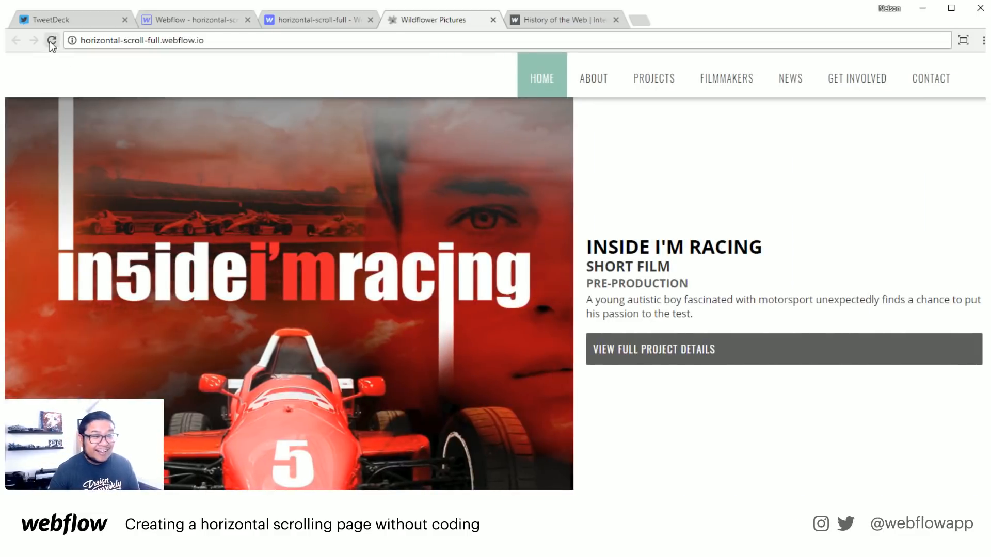
Reload the live Wildflower Pictures site and examine its horizontal scrolling between the opening landscape and the Inside I'm Racing panel
{"action": "left_click", "coordinate": [51, 41]}
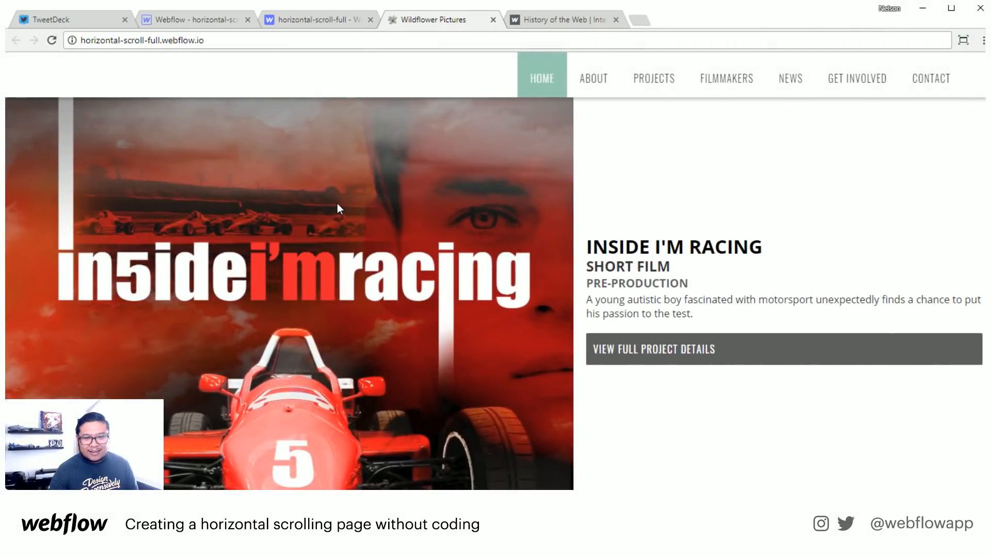
{"action": "scroll", "coordinate": [338, 205], "scroll_direction": "right", "scroll_amount": 4}
{"action": "scroll", "coordinate": [337, 204], "scroll_direction": "left", "scroll_amount": 4}
{"action": "right_click", "coordinate": [338, 205]}
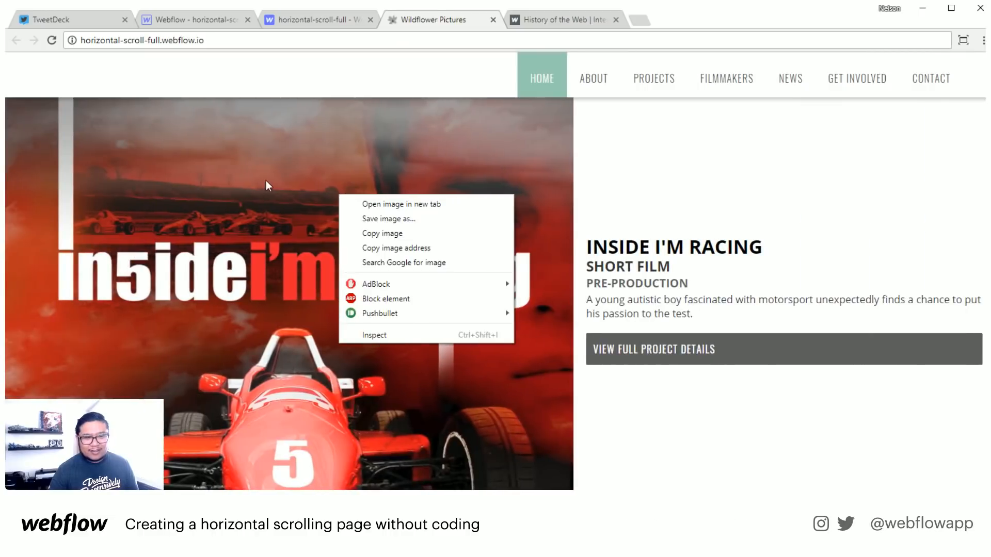
{"action": "left_click", "coordinate": [265, 180]}
{"action": "scroll", "coordinate": [264, 181], "scroll_direction": "left", "scroll_amount": 14}
{"action": "scroll", "coordinate": [264, 181], "scroll_direction": "right", "scroll_amount": 14}
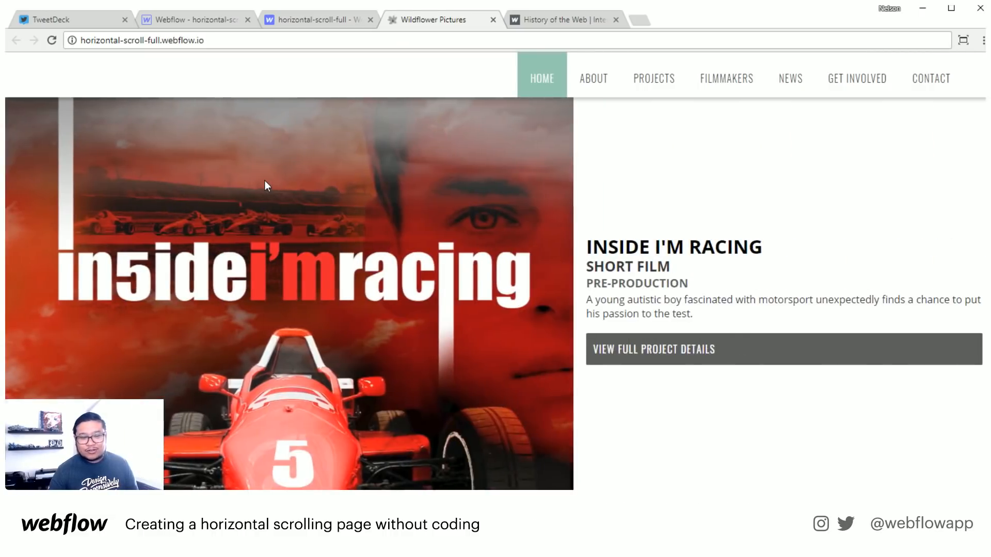
{"action": "scroll", "coordinate": [264, 181], "scroll_direction": "left", "scroll_amount": 14}
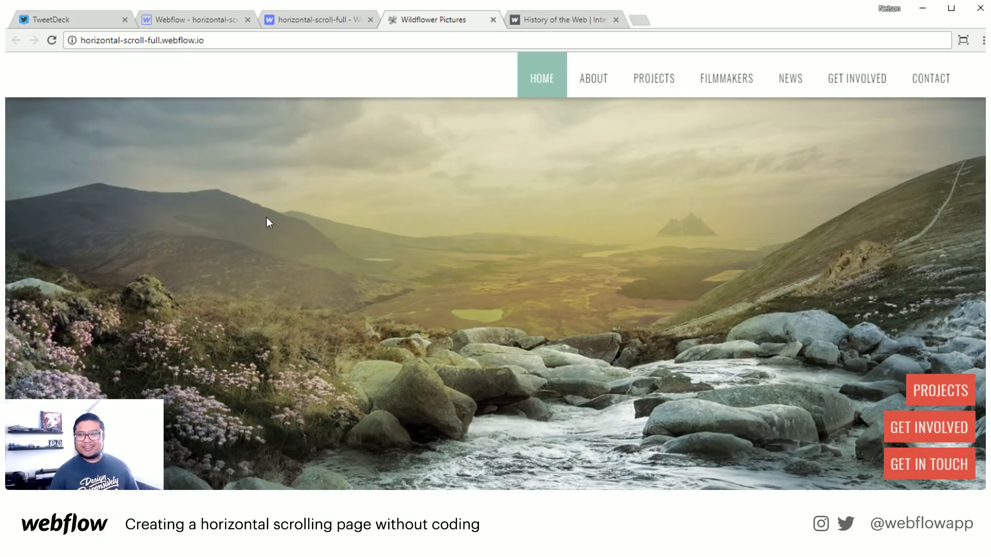
{"action": "scroll", "coordinate": [264, 222], "scroll_direction": "right", "scroll_amount": 14}
{"action": "scroll", "coordinate": [263, 223], "scroll_direction": "left", "scroll_amount": 14}
{"action": "scroll", "coordinate": [263, 224], "scroll_direction": "right", "scroll_amount": 14}
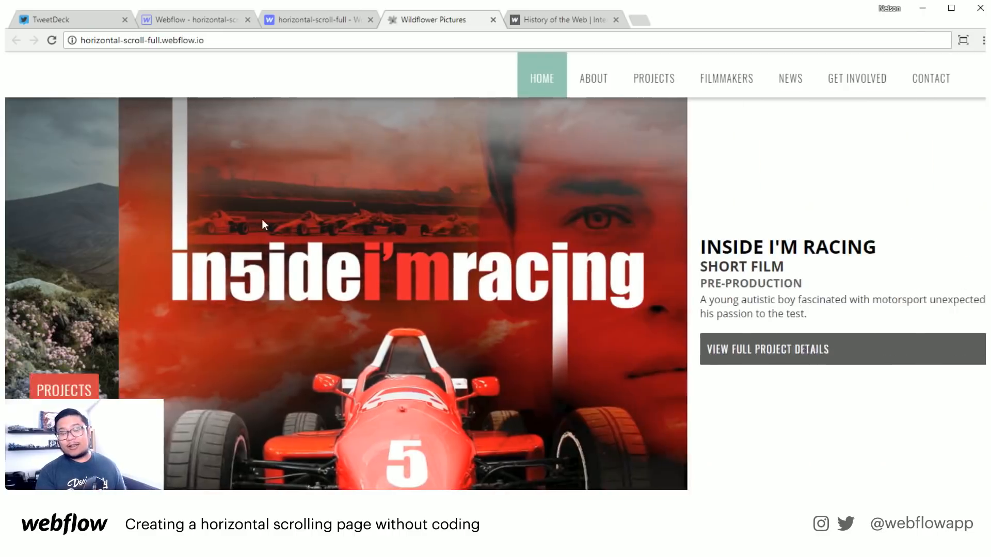
{"action": "scroll", "coordinate": [263, 223], "scroll_direction": "left", "scroll_amount": 14}
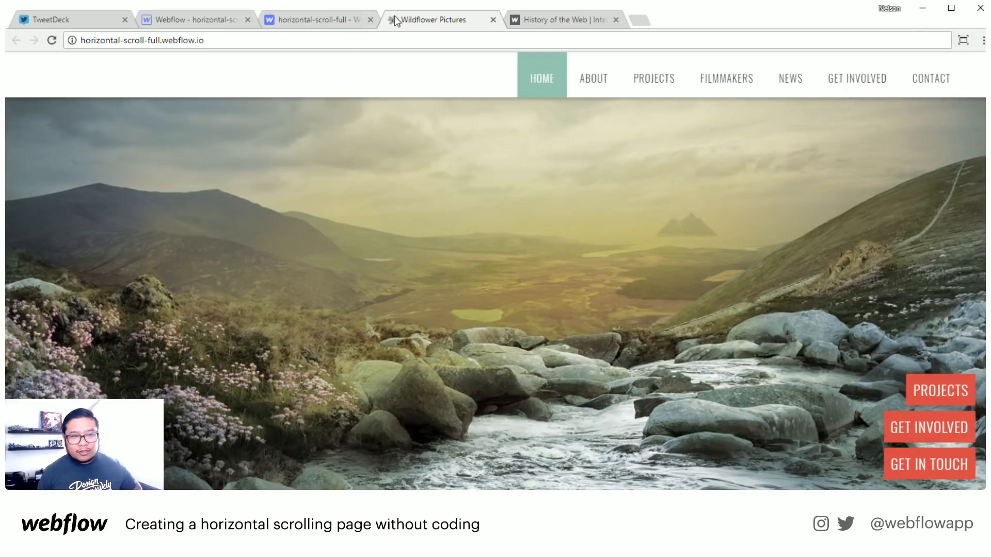
Return to the horizontal-scroll-full project page and highlight the horizontalScroll.js plugin name in its description
{"action": "left_click", "coordinate": [351, 21]}
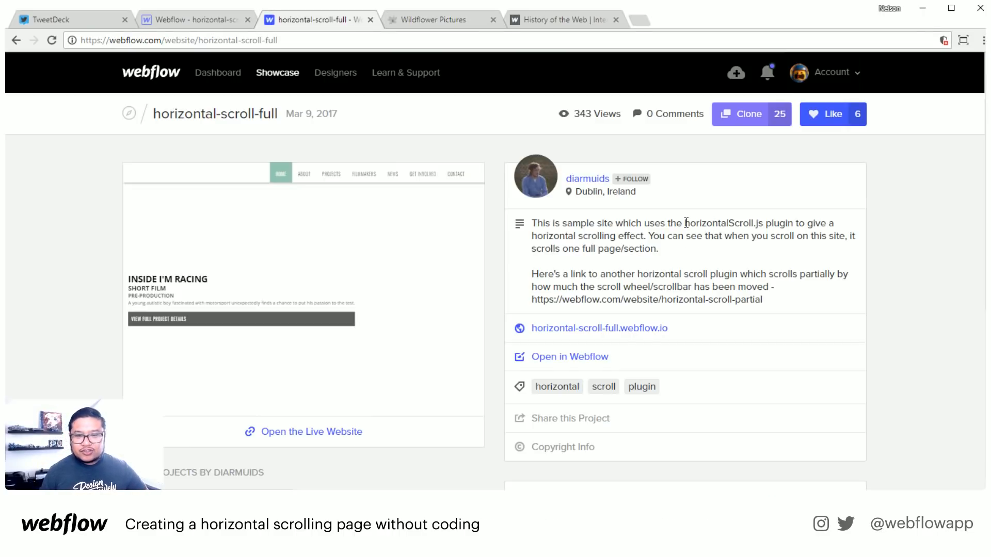
{"action": "left_click_drag", "start_coordinate": [686, 223], "coordinate": [760, 223]}
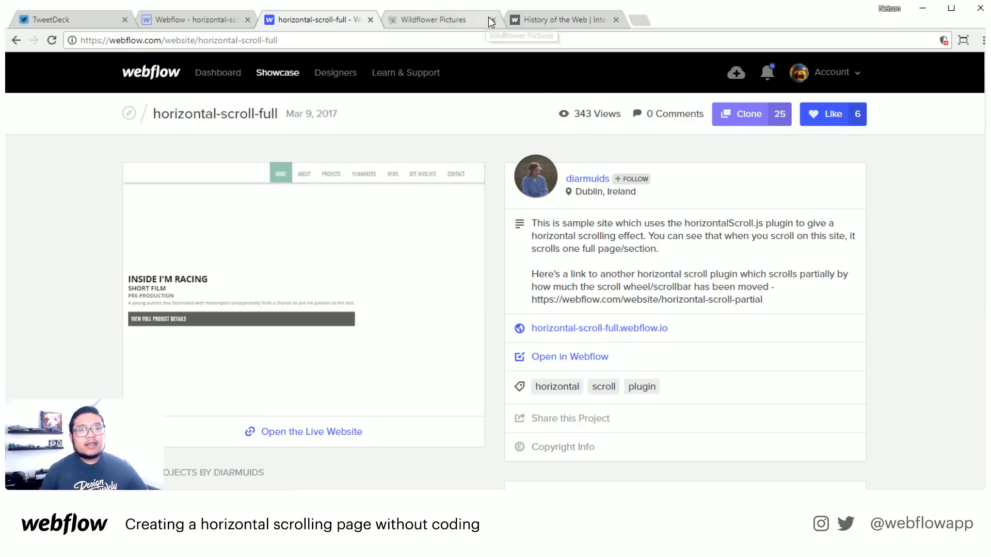
Switch to the live Wildflower Pictures site and examine how vertical scrolling moves its panels sideways, up to The Betrayal and back to Beckoning
{"action": "left_click", "coordinate": [451, 16]}
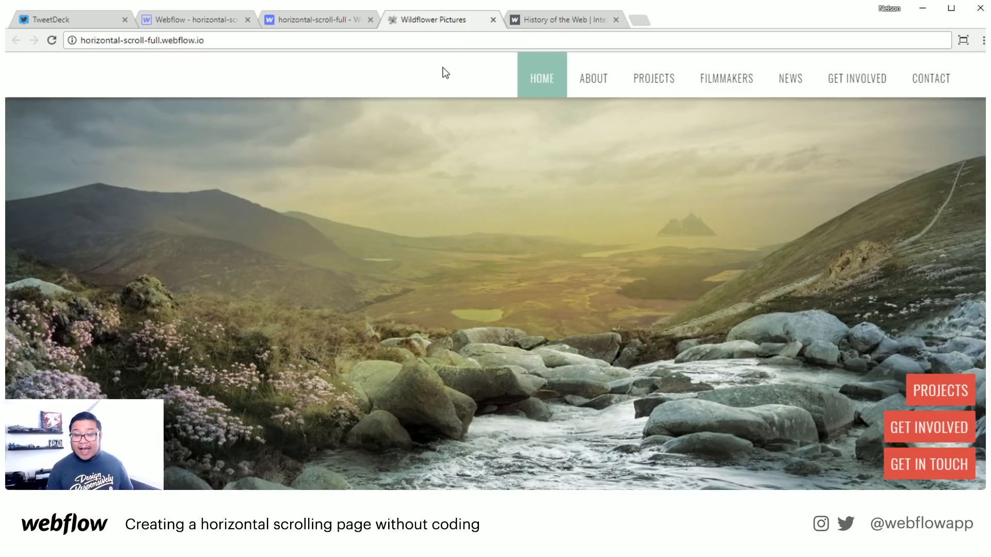
{"action": "scroll", "coordinate": [442, 67], "scroll_direction": "down", "scroll_amount": 5}
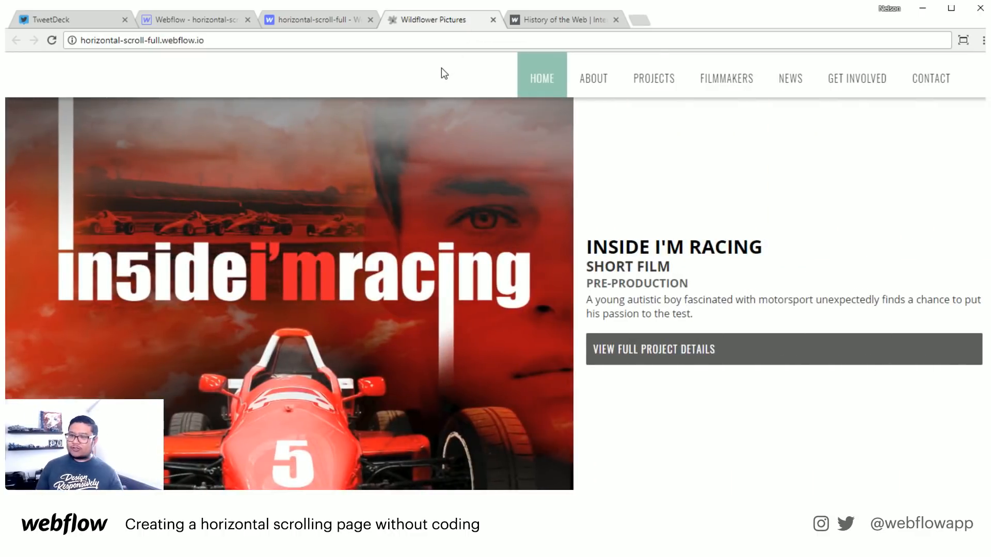
{"action": "scroll", "coordinate": [441, 67], "scroll_direction": "up", "scroll_amount": 5}
{"action": "scroll", "coordinate": [441, 67], "scroll_direction": "down", "scroll_amount": 4}
{"action": "scroll", "coordinate": [441, 67], "scroll_direction": "up", "scroll_amount": 4}
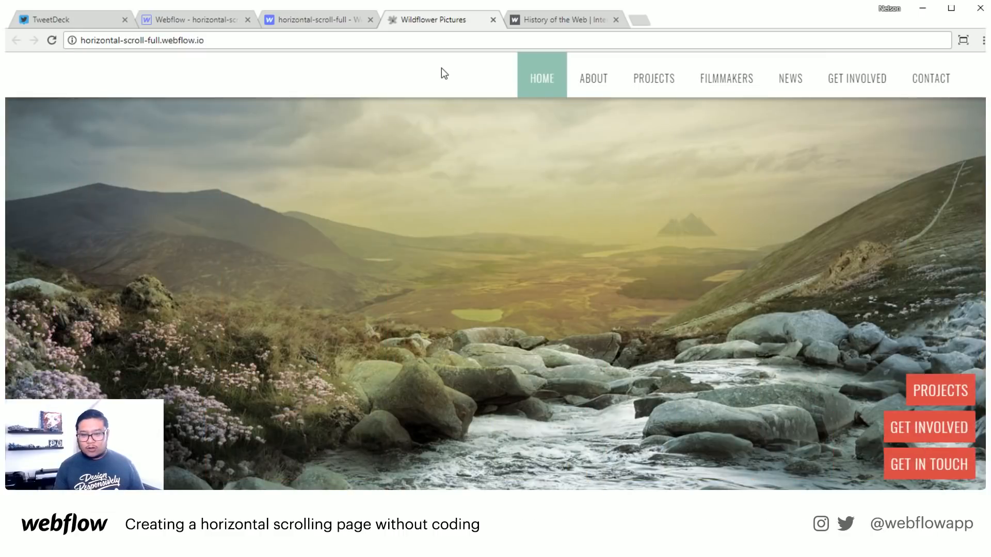
{"action": "scroll", "coordinate": [441, 68], "scroll_direction": "down", "scroll_amount": 8}
{"action": "scroll", "coordinate": [441, 67], "scroll_direction": "down", "scroll_amount": 3}
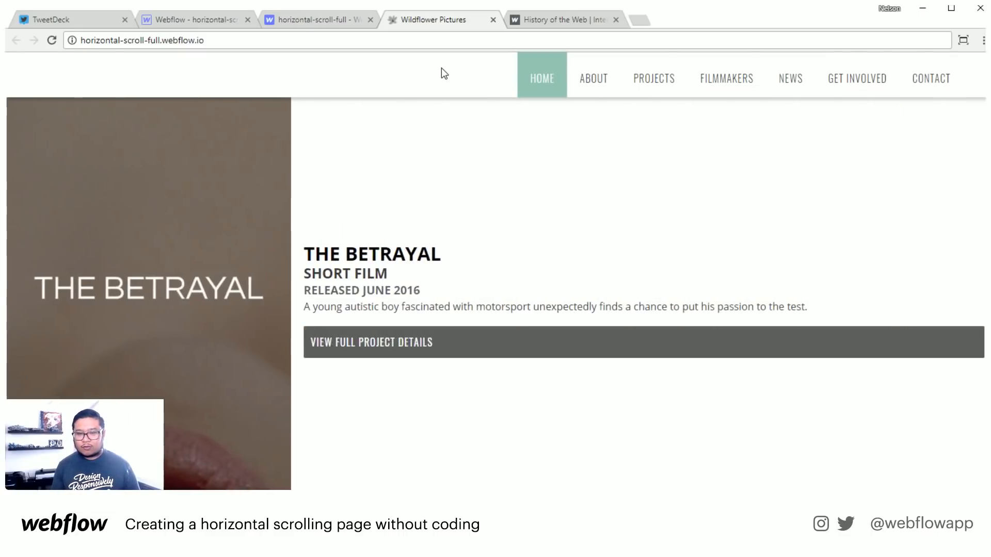
{"action": "scroll", "coordinate": [441, 67], "scroll_direction": "up", "scroll_amount": 4}
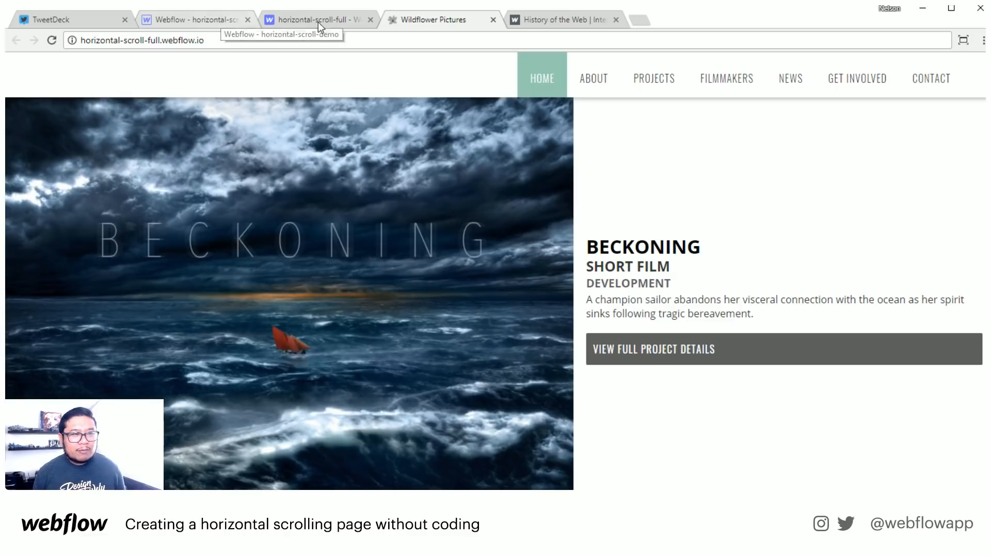
Close the TweetDeck tab
{"action": "left_click", "coordinate": [127, 19]}
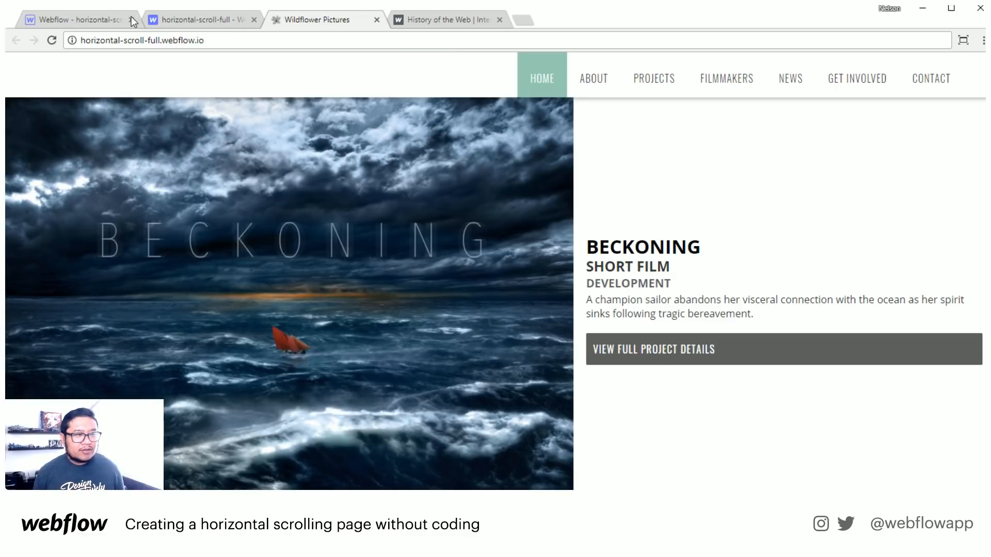
{"action": "left_click", "coordinate": [521, 20]}
{"action": "type", "text": "hori"}
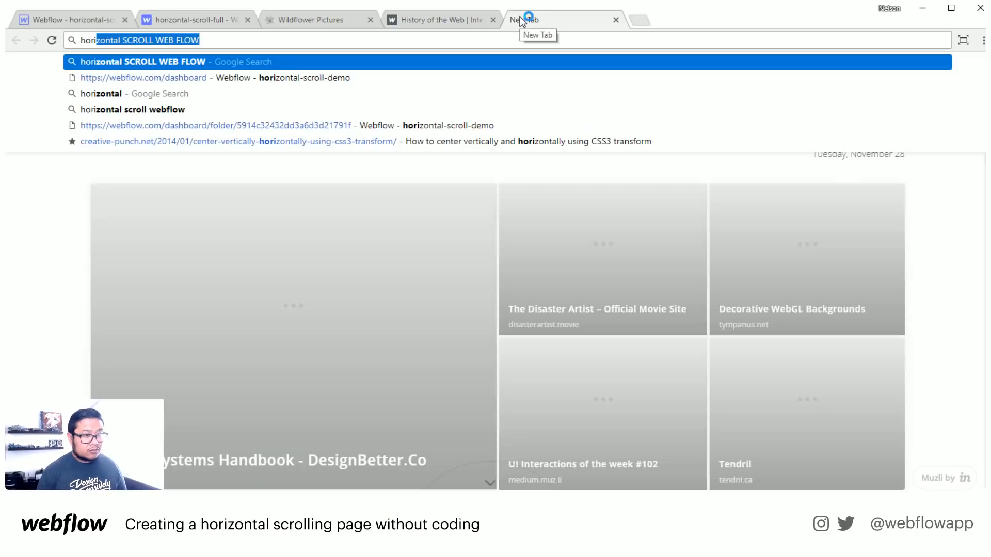
{"action": "type", "text": "z"}
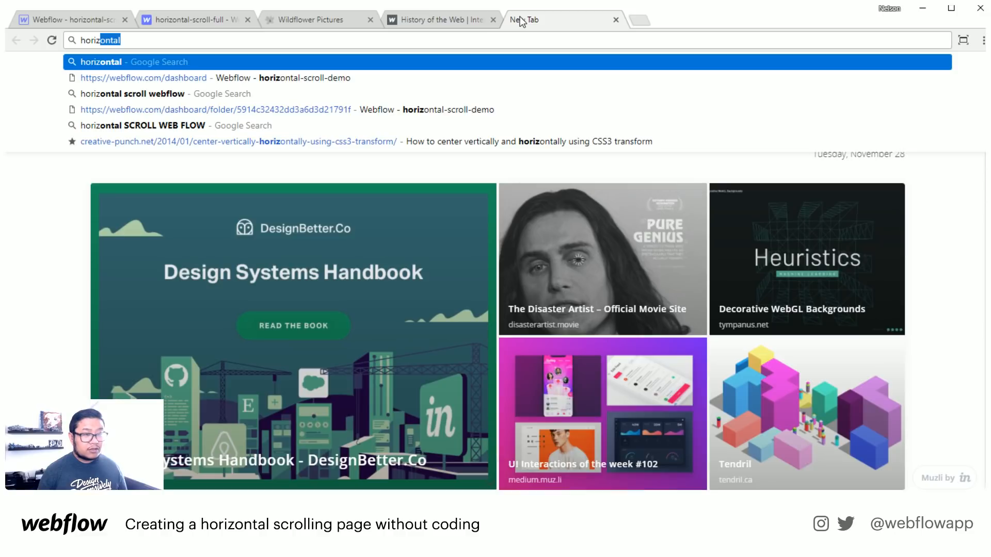
{"action": "left_click", "coordinate": [615, 20]}
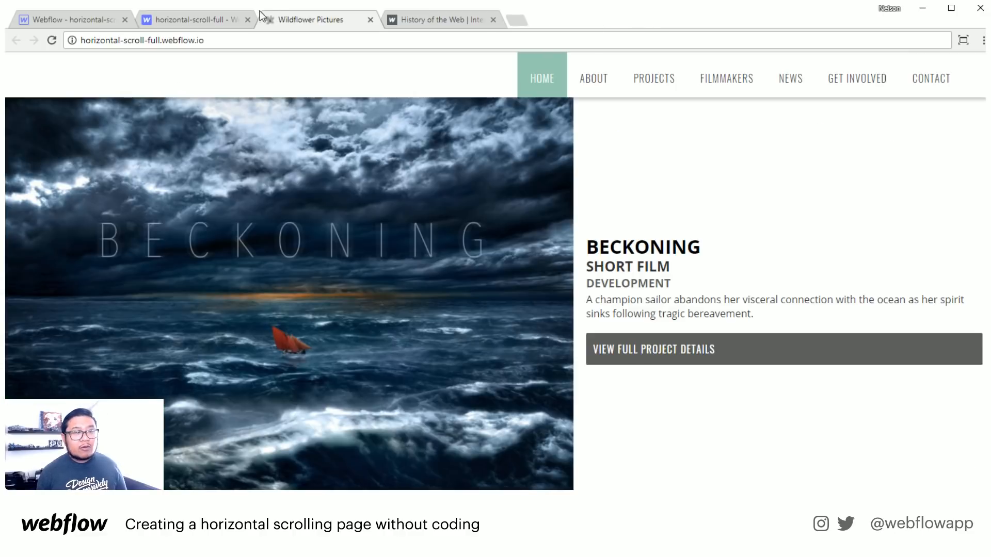
Switch to the History of the Web page and examine its alternating horizontal and vertical scrolling through the early 2000s sections
{"action": "left_click", "coordinate": [84, 17]}
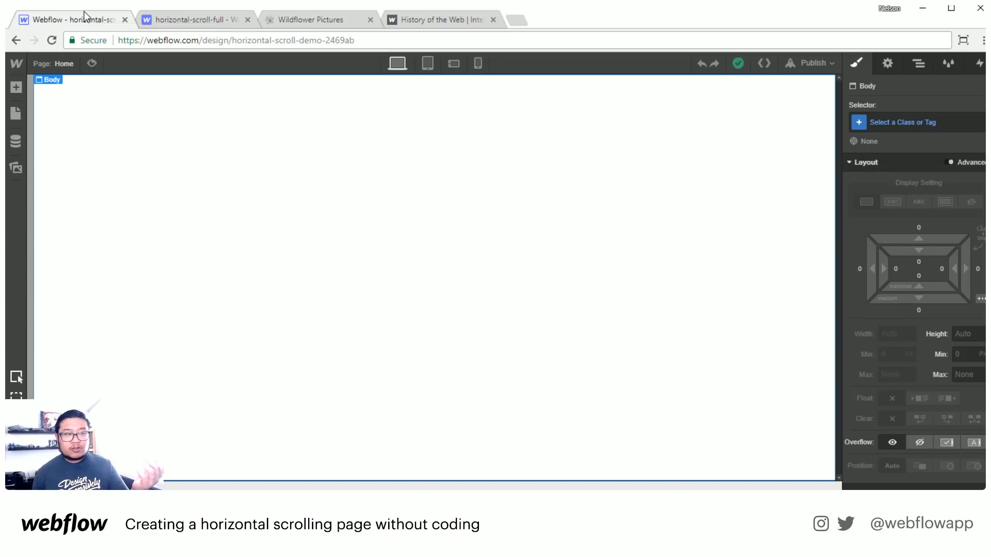
{"action": "left_click", "coordinate": [166, 20]}
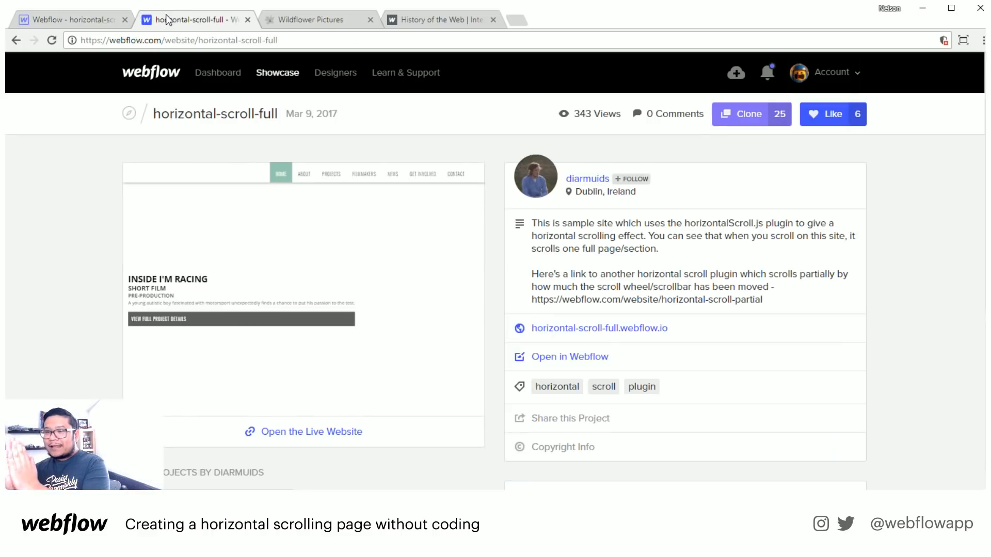
{"action": "left_click", "coordinate": [430, 13]}
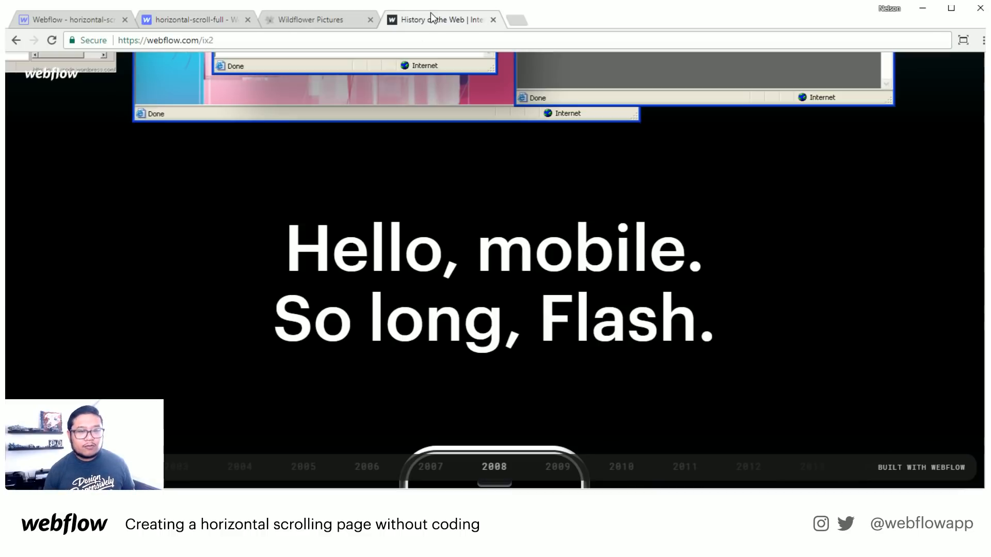
{"action": "scroll", "coordinate": [368, 314], "scroll_direction": "up", "scroll_amount": 3}
{"action": "scroll", "coordinate": [367, 314], "scroll_direction": "up", "scroll_amount": 2}
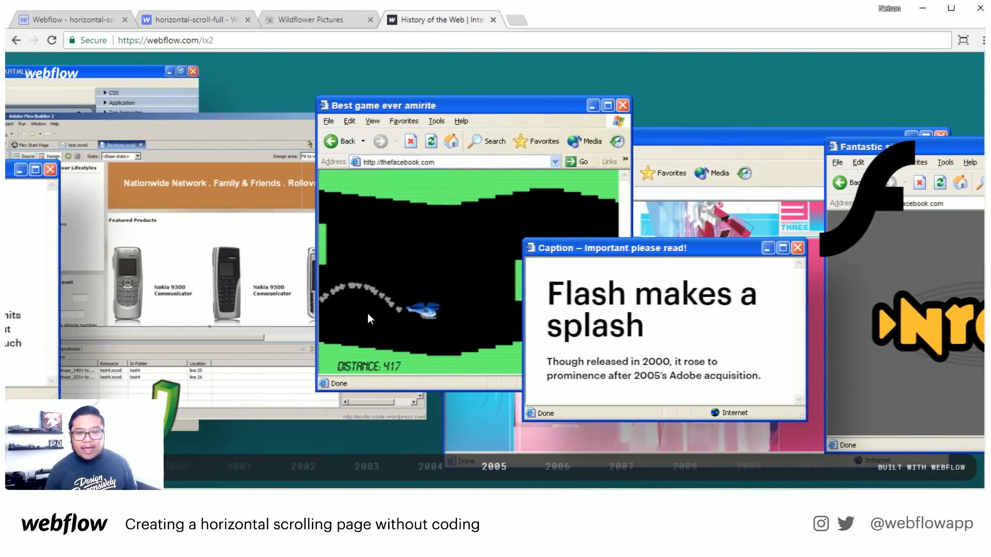
{"action": "scroll", "coordinate": [365, 314], "scroll_direction": "up", "scroll_amount": 6}
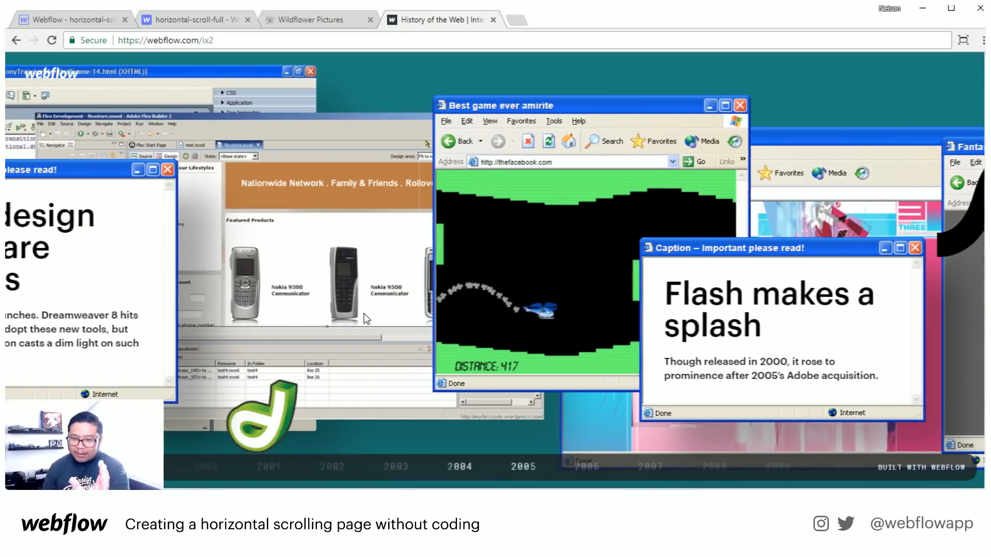
{"action": "scroll", "coordinate": [364, 311], "scroll_direction": "down", "scroll_amount": 2}
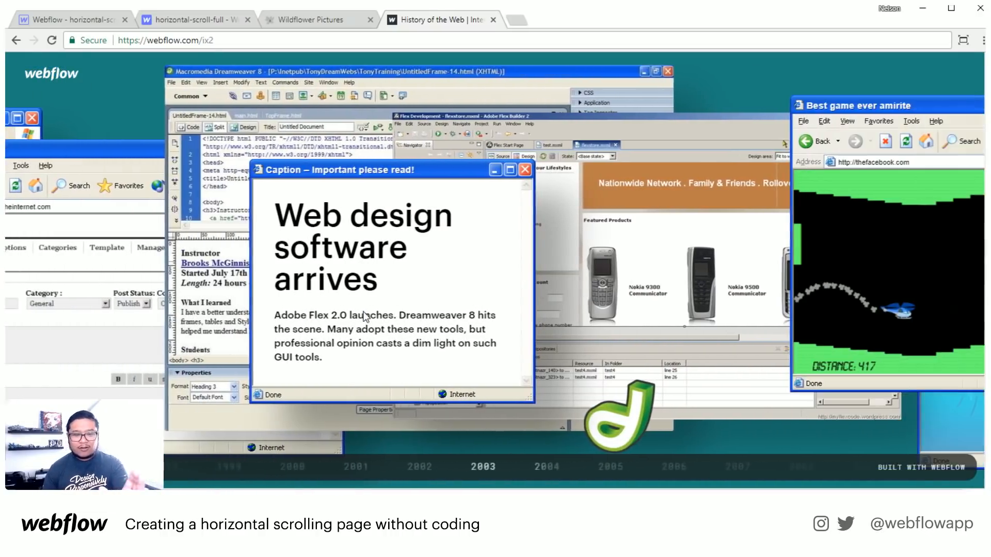
{"action": "scroll", "coordinate": [366, 314], "scroll_direction": "up", "scroll_amount": 5}
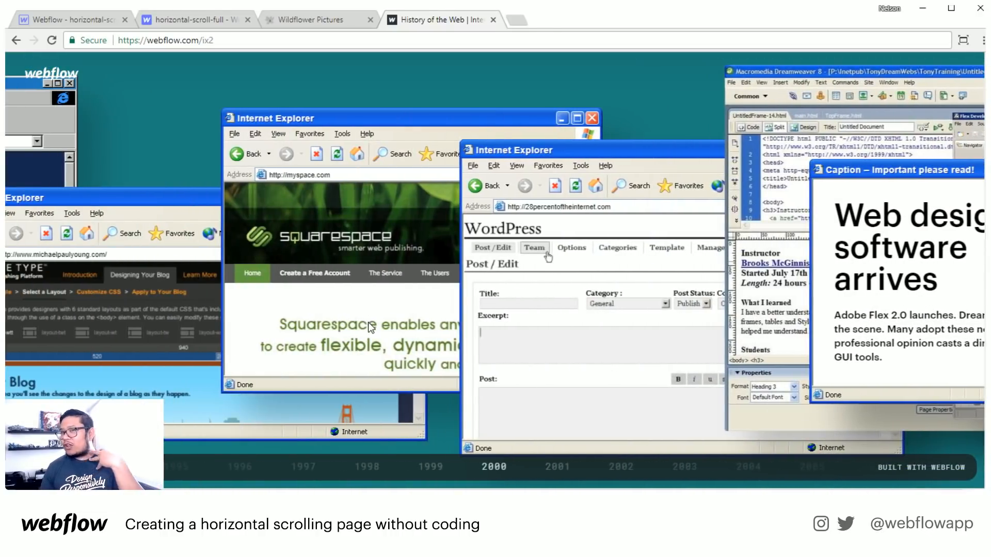
{"action": "scroll", "coordinate": [369, 317], "scroll_direction": "up", "scroll_amount": 4}
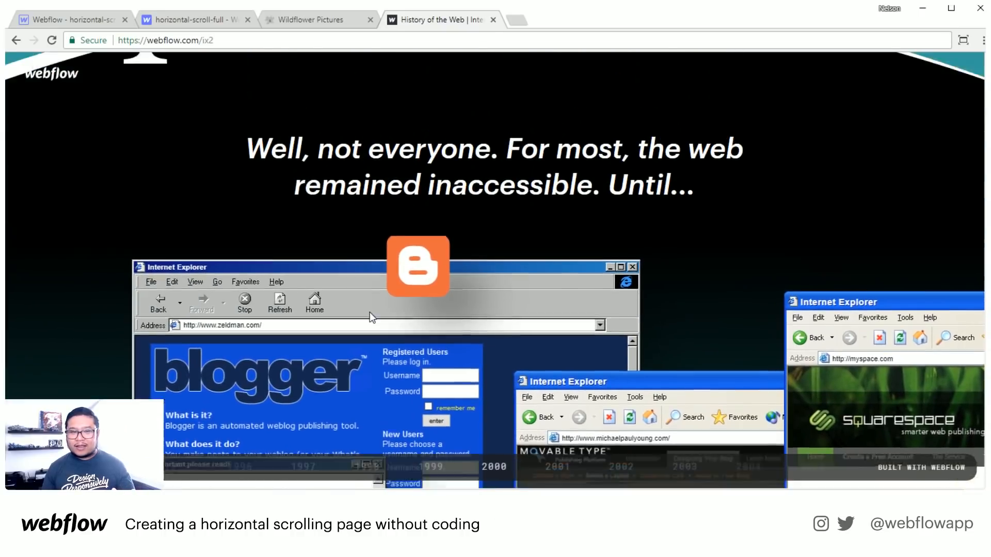
{"action": "scroll", "coordinate": [370, 314], "scroll_direction": "up", "scroll_amount": 3}
{"action": "scroll", "coordinate": [370, 309], "scroll_direction": "down", "scroll_amount": 5}
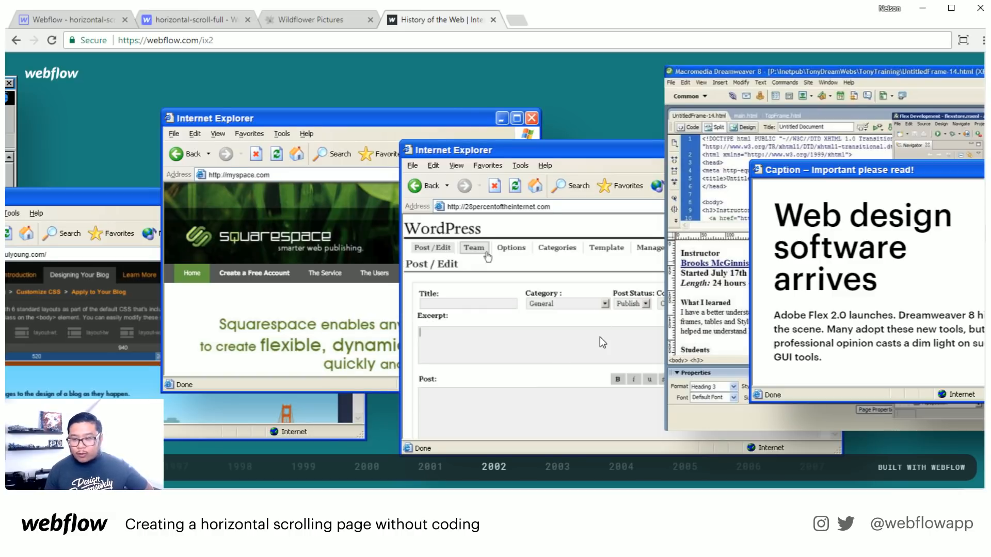
{"action": "scroll", "coordinate": [600, 336], "scroll_direction": "down", "scroll_amount": 3}
Close the Wildflower Pictures and horizontal-scroll-full tabs, keeping the History of the Web page open
{"action": "left_click", "coordinate": [338, 20]}
{"action": "left_click", "coordinate": [369, 24]}
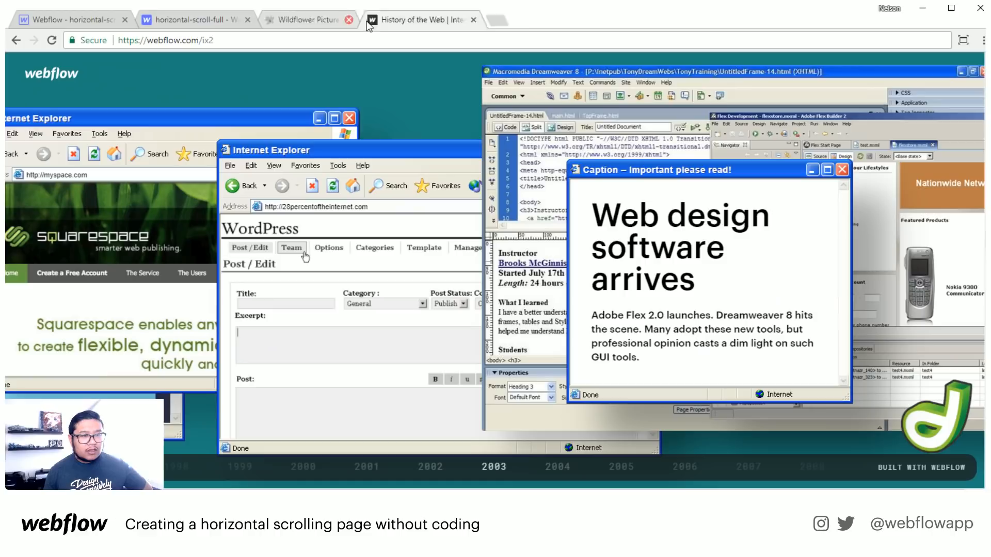
{"action": "left_click", "coordinate": [348, 19]}
{"action": "left_click", "coordinate": [248, 20]}
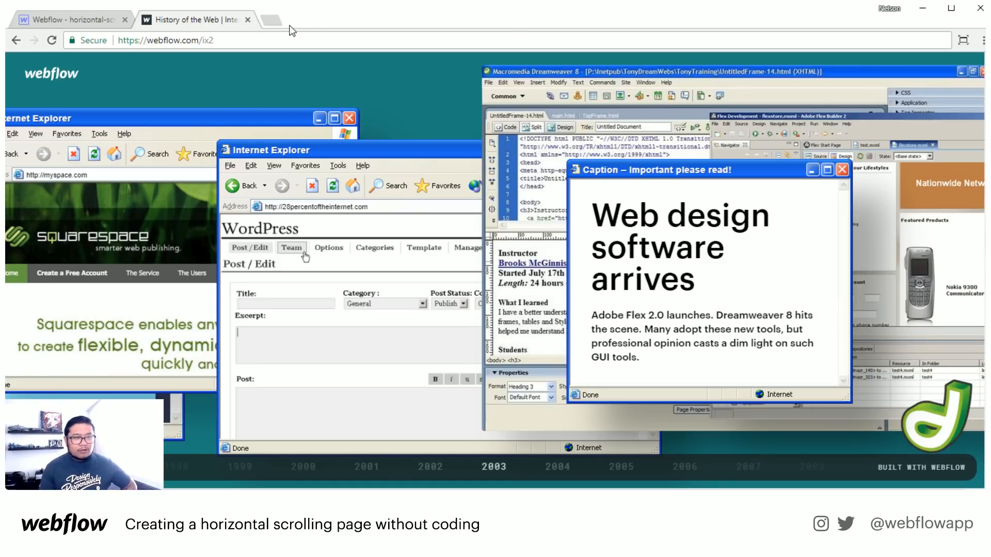
Return to the horizontal-scroll-demo project in the Designer and display its uploaded image assets
{"action": "left_click", "coordinate": [107, 19]}
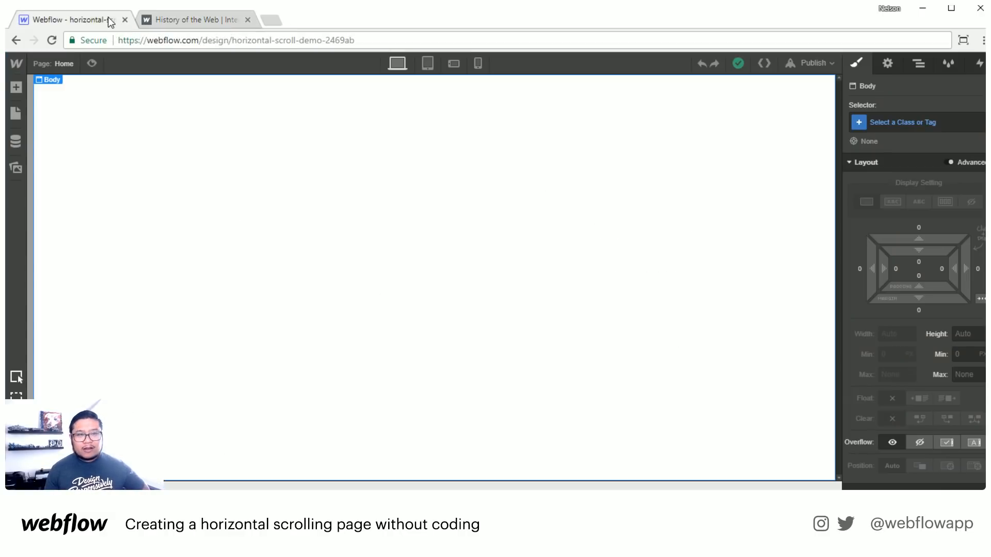
{"action": "left_click", "coordinate": [17, 168]}
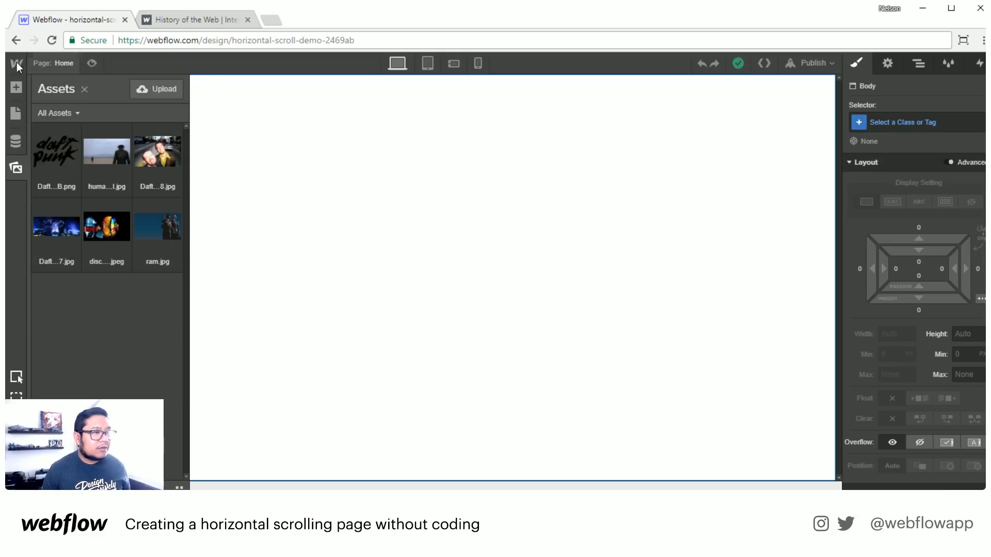
Go back to the project dashboard, open the Workshop Demo Sites folder and open the Ultra-Awesome project's published site
{"action": "mouse_move", "coordinate": [13, 66]}
{"action": "left_click", "coordinate": [49, 76]}
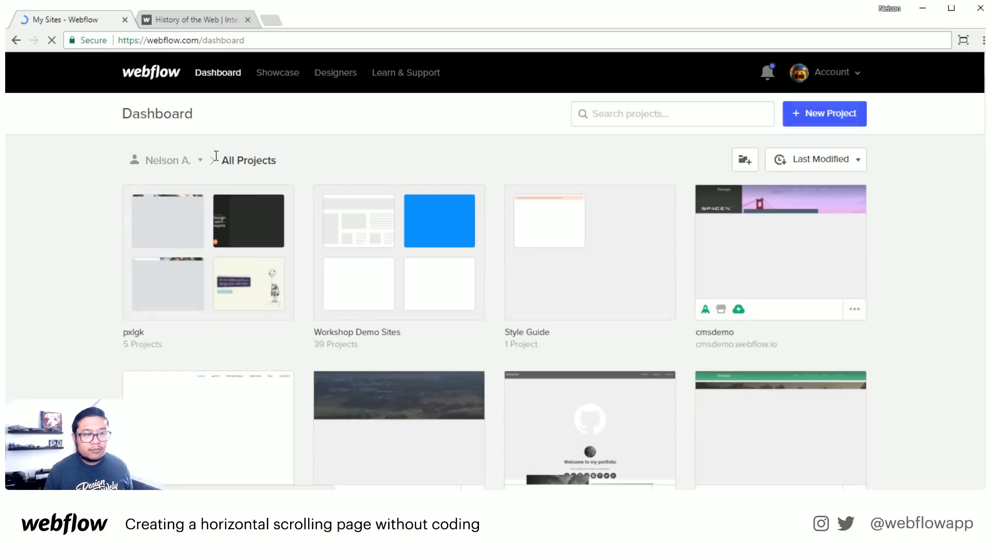
{"action": "left_click", "coordinate": [204, 160]}
{"action": "left_click", "coordinate": [349, 259]}
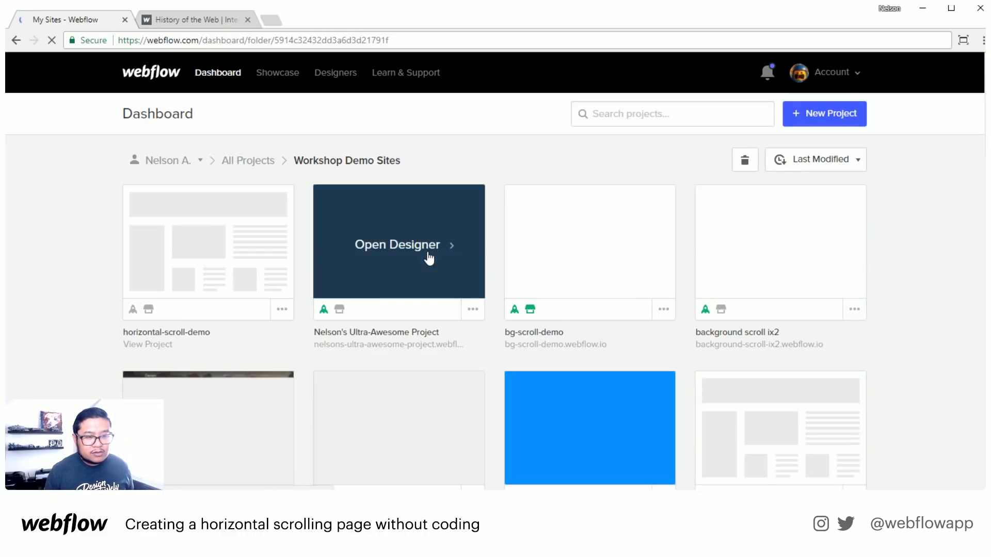
{"action": "left_click", "coordinate": [426, 344]}
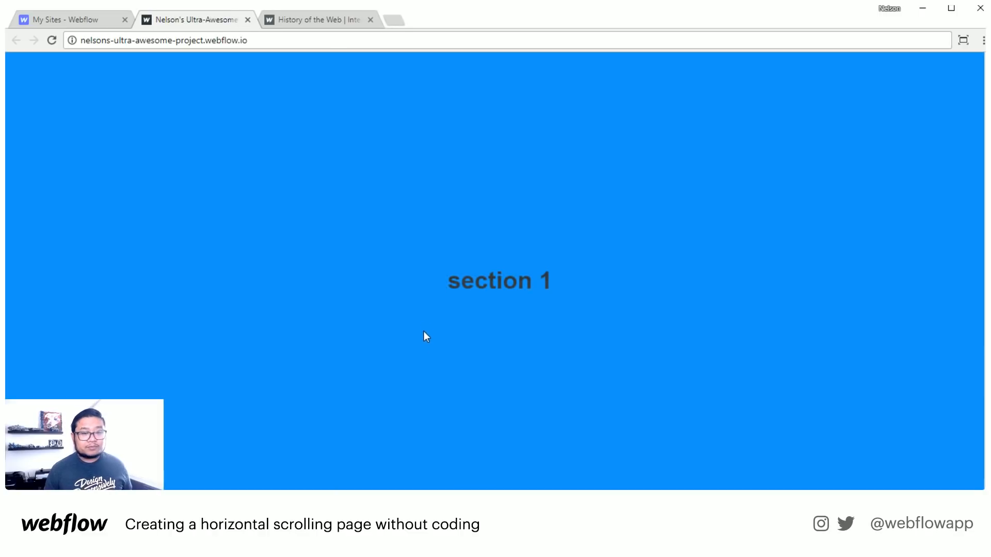
Examine how the published demo site scrolls horizontally back and forth between the blue section 1 and the green section
{"action": "scroll", "coordinate": [481, 275], "scroll_direction": "right", "scroll_amount": 10}
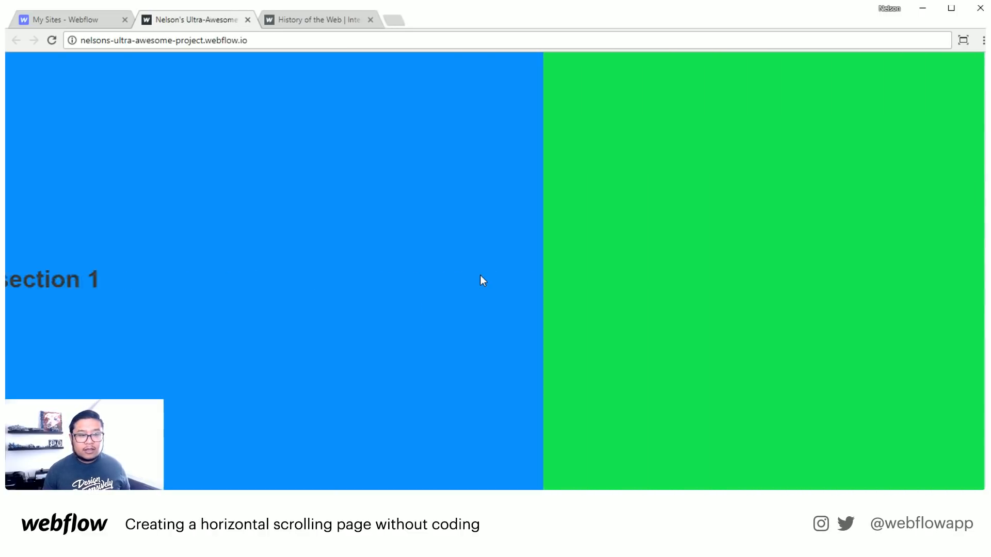
{"action": "scroll", "coordinate": [480, 275], "scroll_direction": "right", "scroll_amount": 8}
{"action": "scroll", "coordinate": [479, 275], "scroll_direction": "left", "scroll_amount": 5}
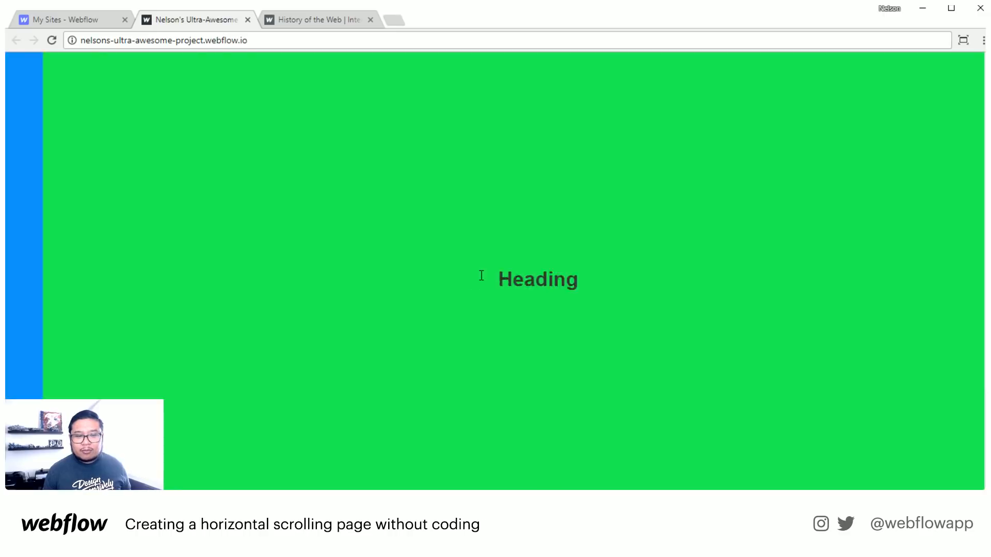
{"action": "scroll", "coordinate": [480, 280], "scroll_direction": "left", "scroll_amount": 3}
{"action": "scroll", "coordinate": [479, 280], "scroll_direction": "right", "scroll_amount": 2}
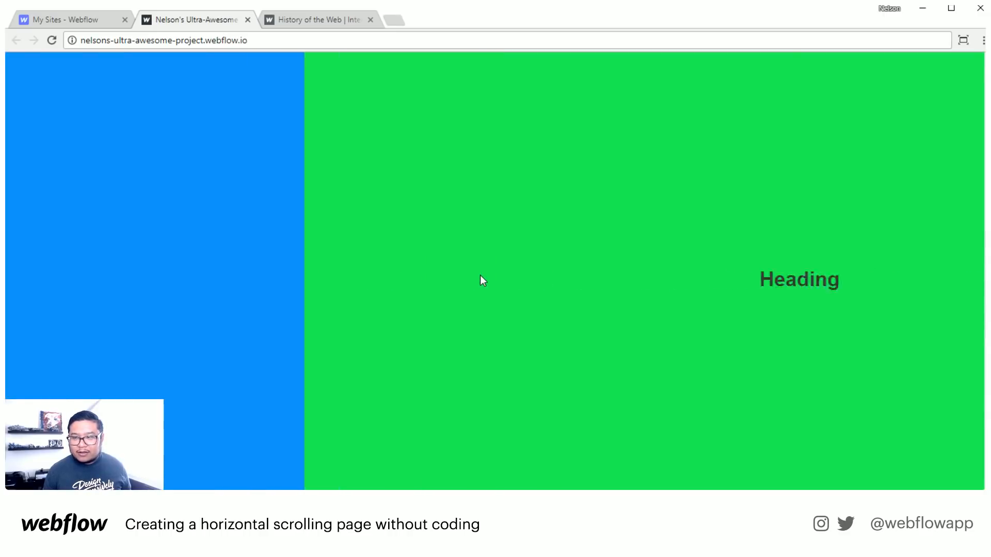
{"action": "scroll", "coordinate": [480, 280], "scroll_direction": "left", "scroll_amount": 3}
{"action": "scroll", "coordinate": [480, 276], "scroll_direction": "right", "scroll_amount": 3}
{"action": "scroll", "coordinate": [480, 276], "scroll_direction": "left", "scroll_amount": 10}
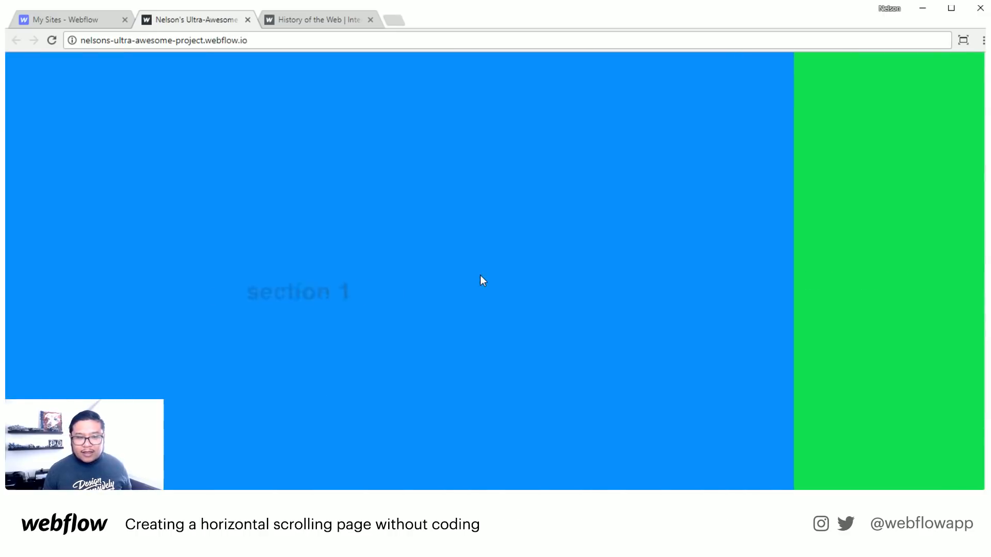
{"action": "scroll", "coordinate": [481, 276], "scroll_direction": "right", "scroll_amount": 10}
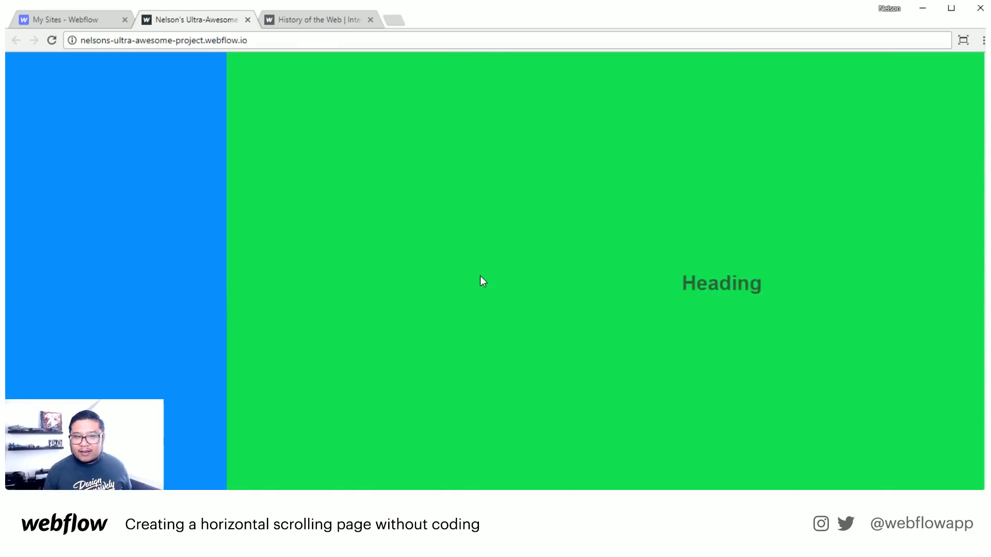
{"action": "scroll", "coordinate": [481, 279], "scroll_direction": "left", "scroll_amount": 6}
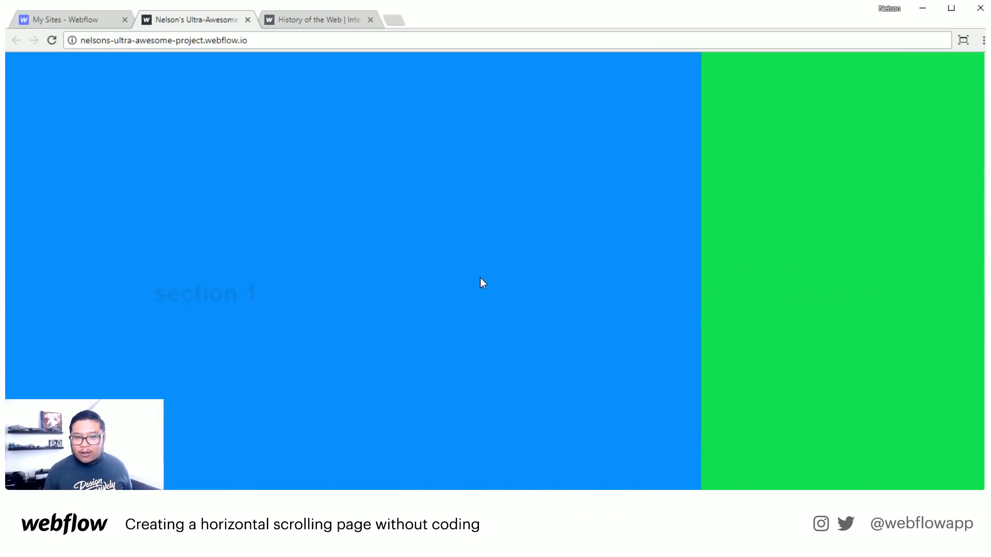
{"action": "scroll", "coordinate": [578, 277], "scroll_direction": "left", "scroll_amount": 3}
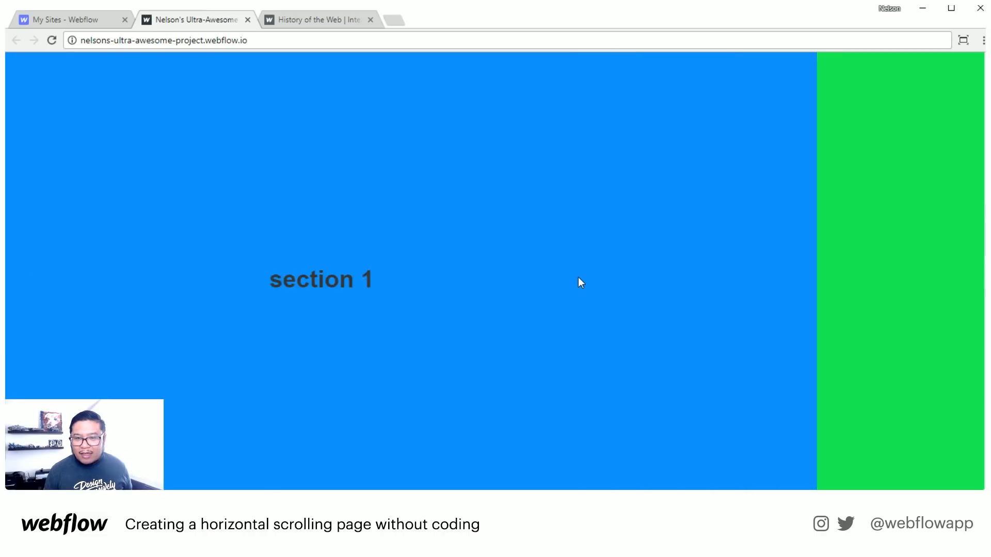
{"action": "scroll", "coordinate": [578, 277], "scroll_direction": "right", "scroll_amount": 3}
{"action": "scroll", "coordinate": [578, 277], "scroll_direction": "left", "scroll_amount": 5}
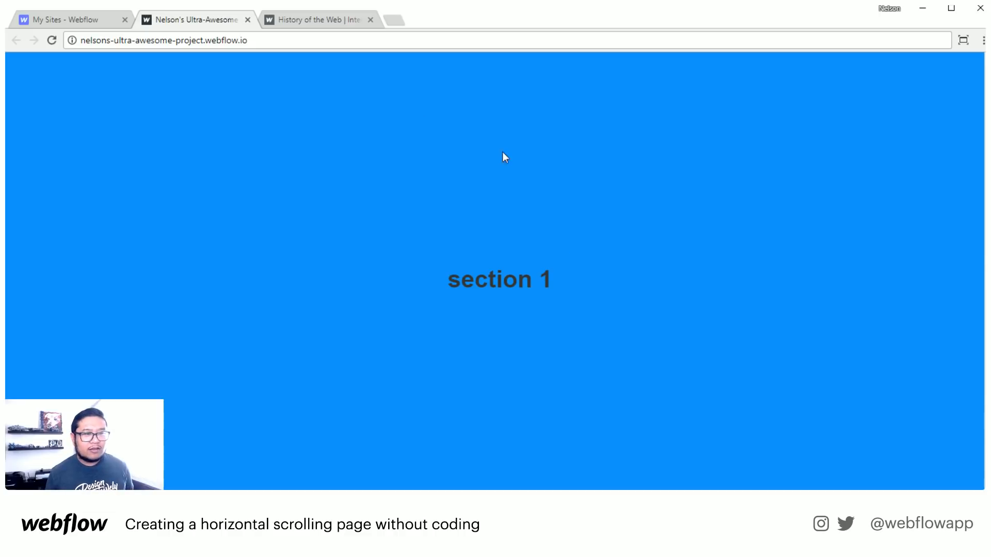
Close the History of the Web page and open the horizontal-scroll-demo project from the Workshop Demo Sites folder
{"action": "left_click", "coordinate": [373, 23]}
{"action": "left_click", "coordinate": [101, 26]}
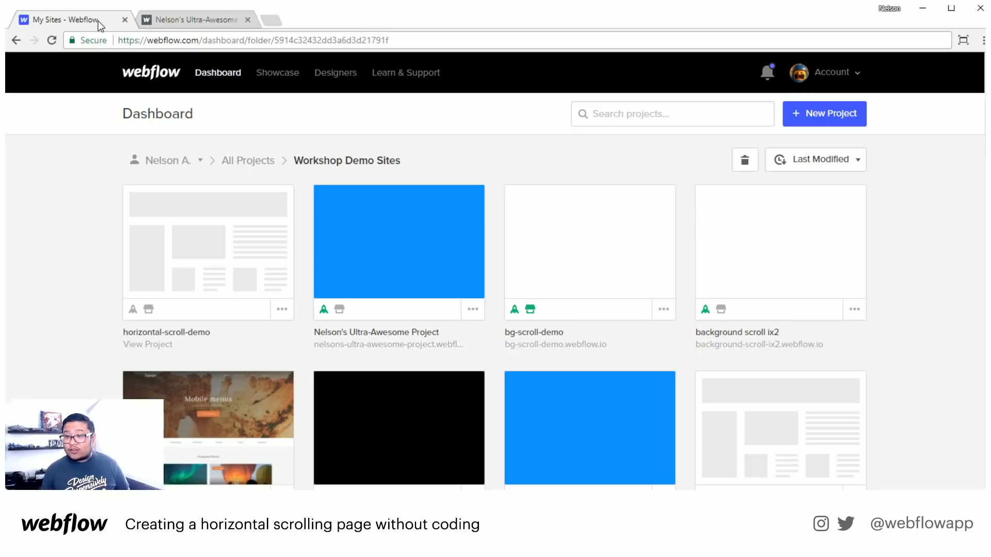
{"action": "left_click", "coordinate": [214, 239]}
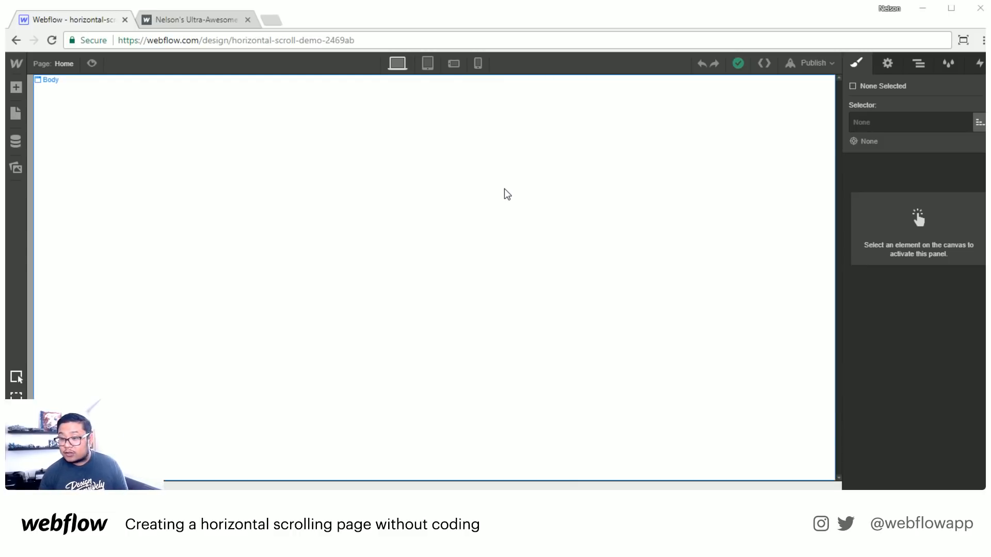
Review the available layout elements and the project's uploaded image assets, then close the assets
{"action": "left_click", "coordinate": [378, 211]}
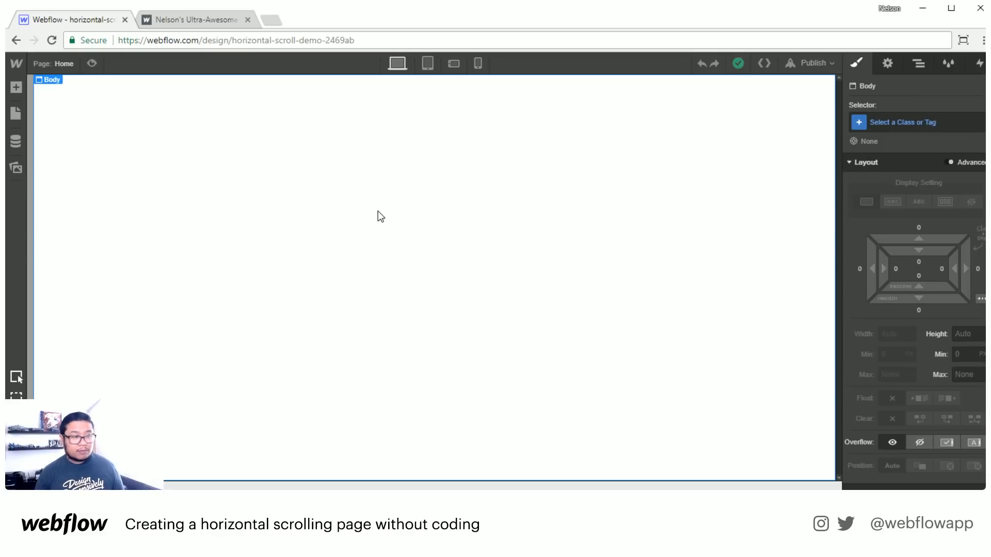
{"action": "key", "text": "a"}
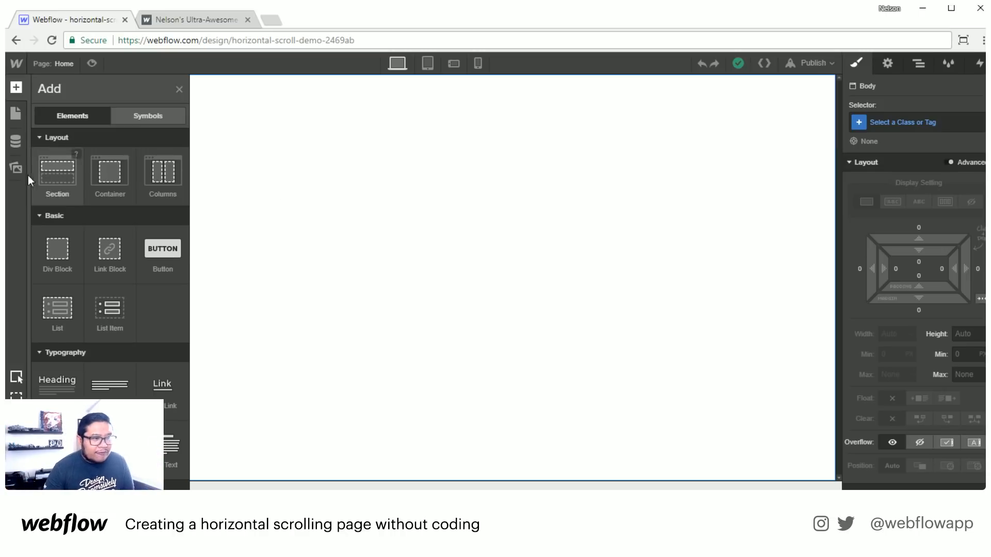
{"action": "left_click", "coordinate": [16, 168]}
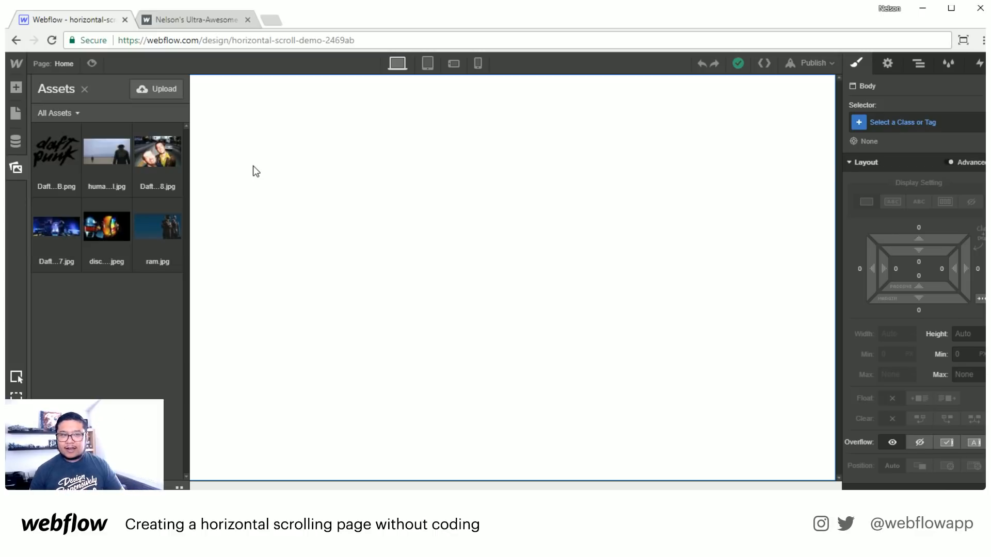
{"action": "left_click", "coordinate": [247, 137]}
Add a div block to the empty page body and give it the class scroll
{"action": "key", "text": "a"}
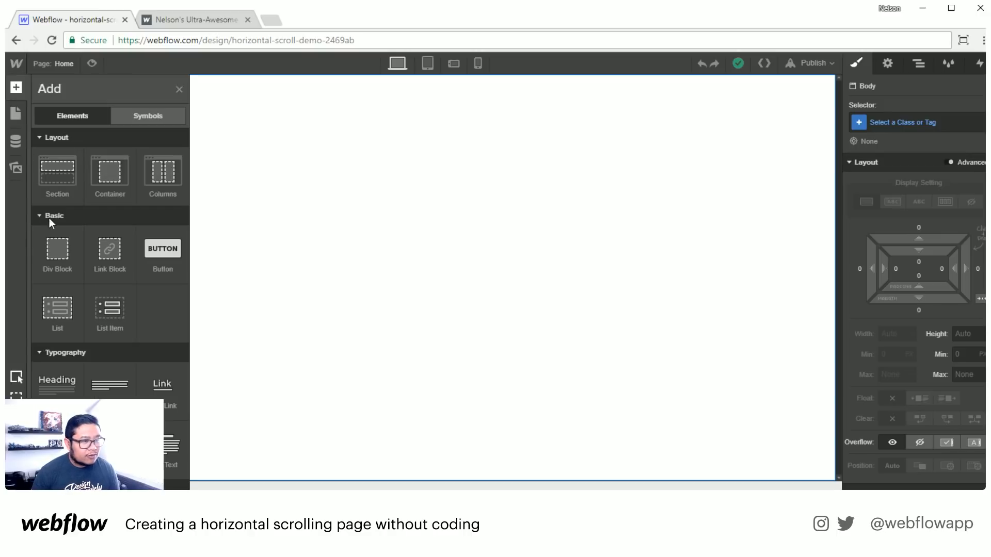
{"action": "left_click_drag", "start_coordinate": [55, 252], "coordinate": [447, 184]}
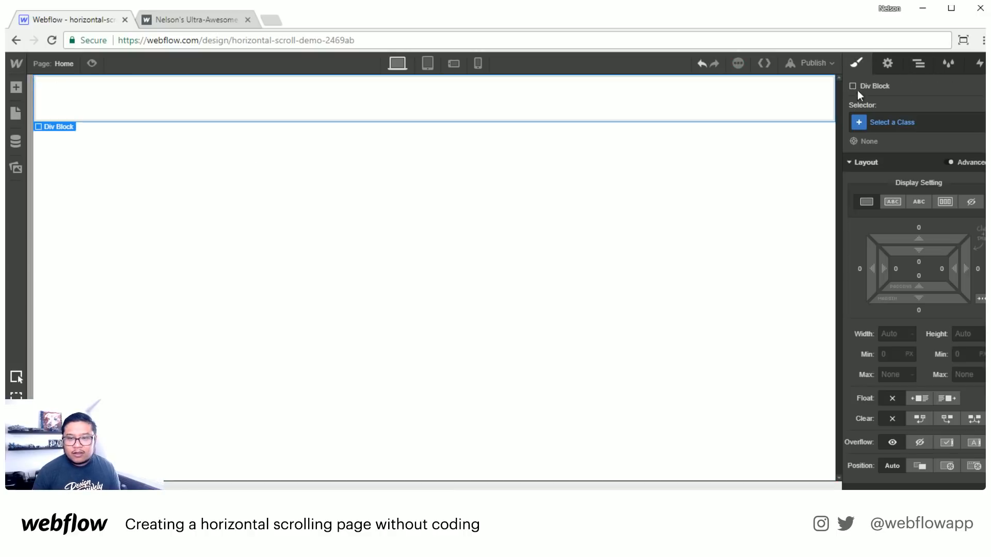
{"action": "left_click", "coordinate": [888, 123]}
{"action": "type", "text": "scroll"}
{"action": "key", "text": "Return"}
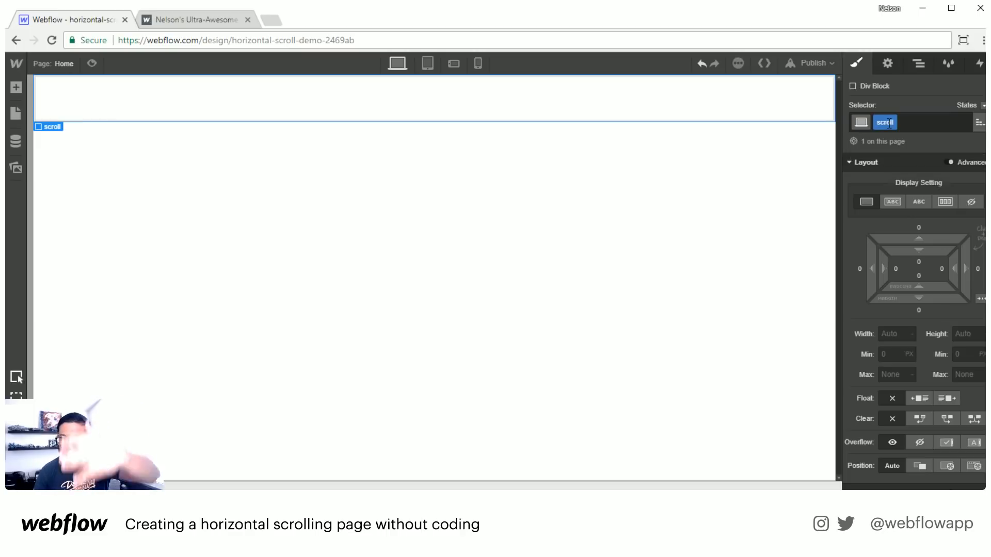
Set the scroll div's height to 500vw
{"action": "left_click", "coordinate": [954, 334]}
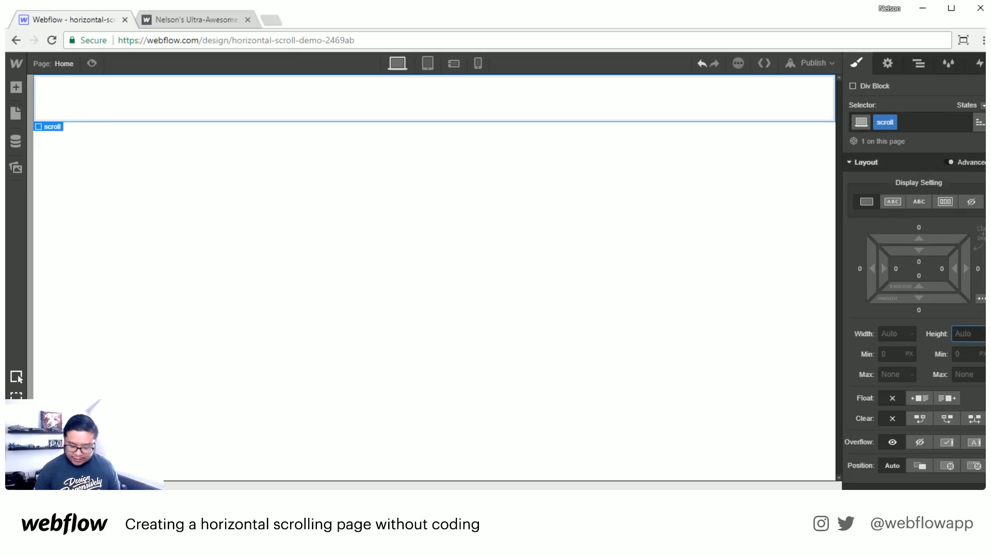
{"action": "type", "text": "500vw"}
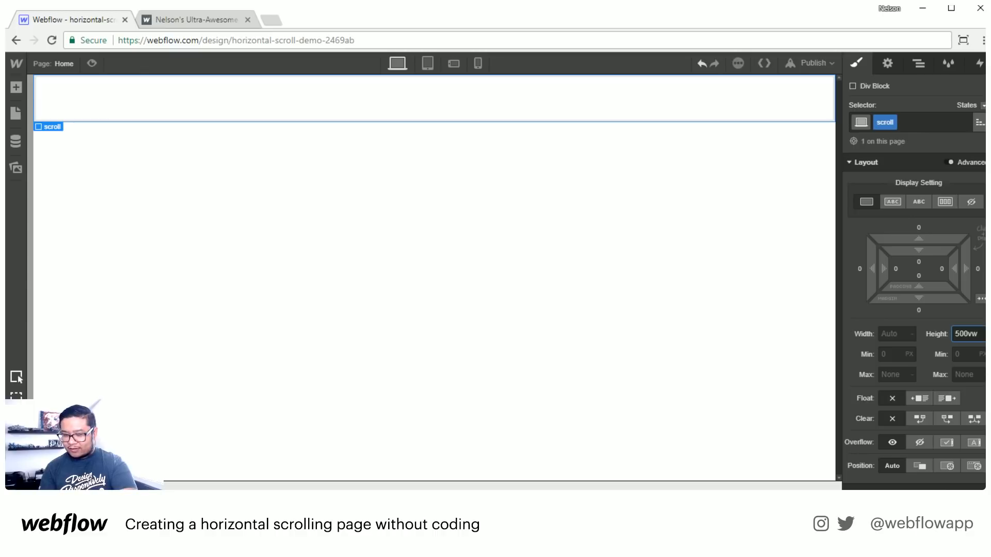
{"action": "key", "text": "Return"}
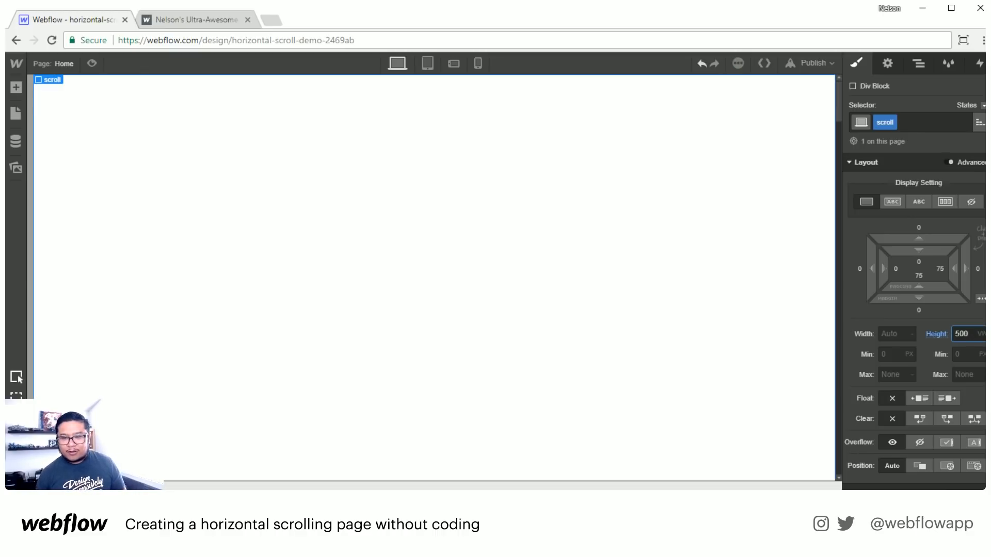
{"action": "left_click", "coordinate": [924, 441]}
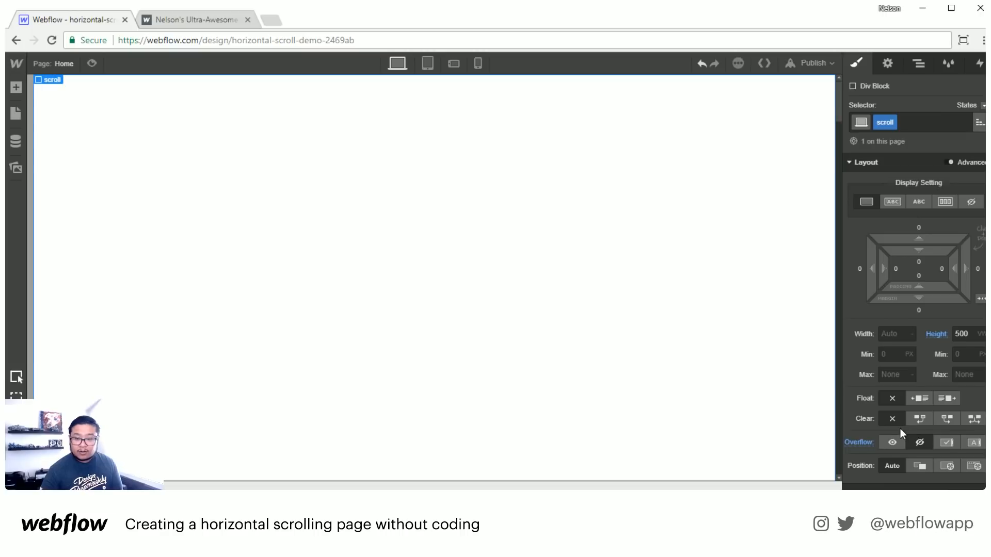
{"action": "left_click", "coordinate": [868, 442]}
{"action": "left_click", "coordinate": [905, 390]}
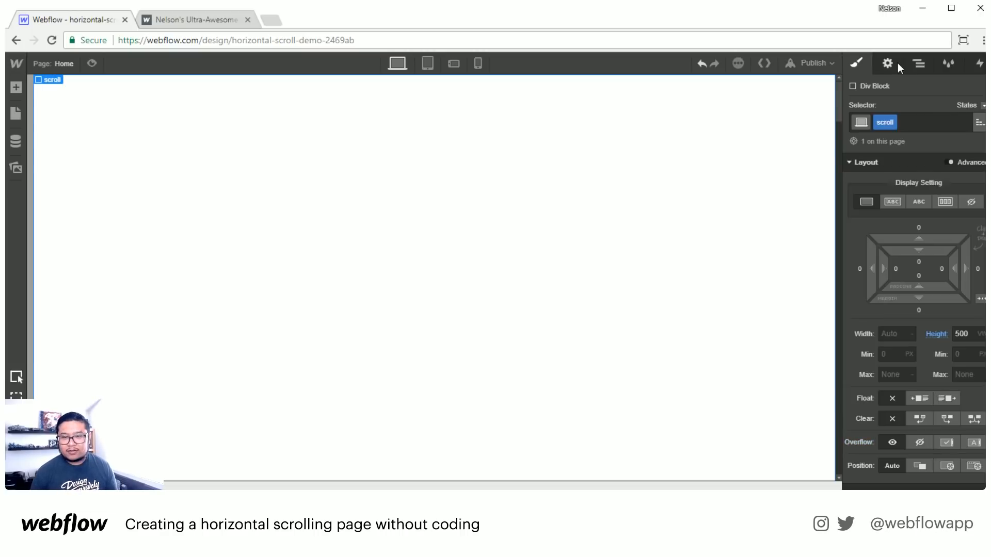
Add a second div block directly in the Body, above the scroll div, and give it the class wrapper
{"action": "left_click", "coordinate": [921, 67]}
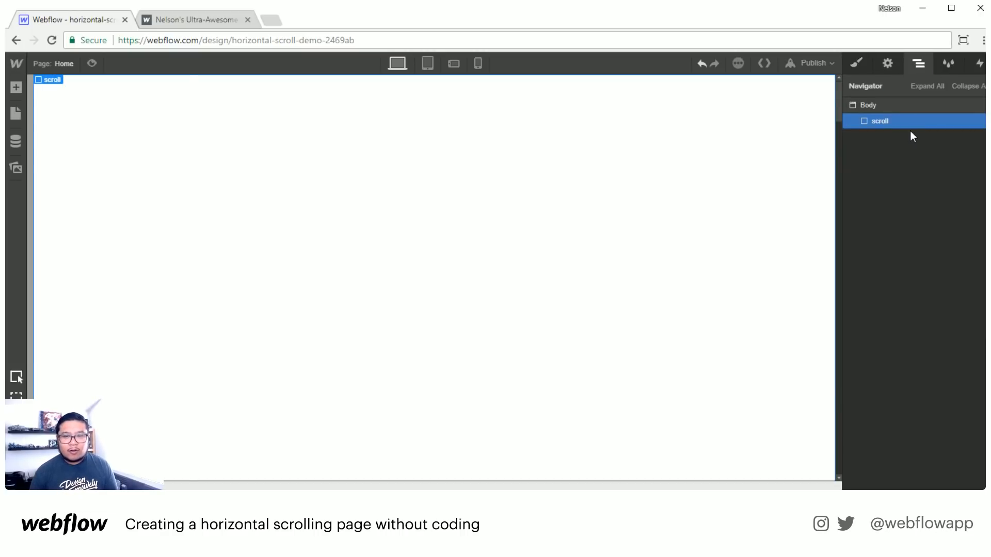
{"action": "key", "text": "a"}
{"action": "key", "text": "a"}
{"action": "scroll", "coordinate": [639, 209], "scroll_direction": "down", "scroll_amount": 5}
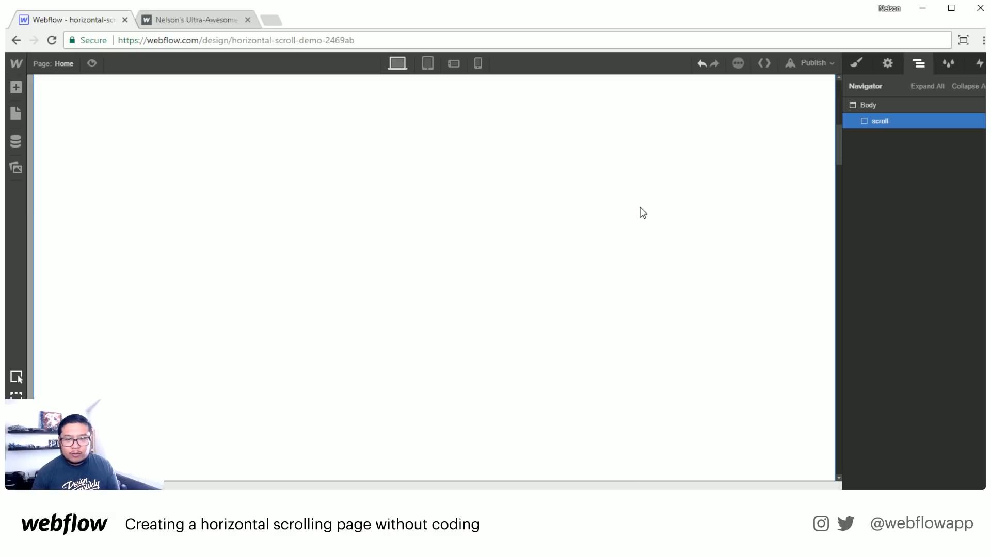
{"action": "scroll", "coordinate": [638, 209], "scroll_direction": "up", "scroll_amount": 5}
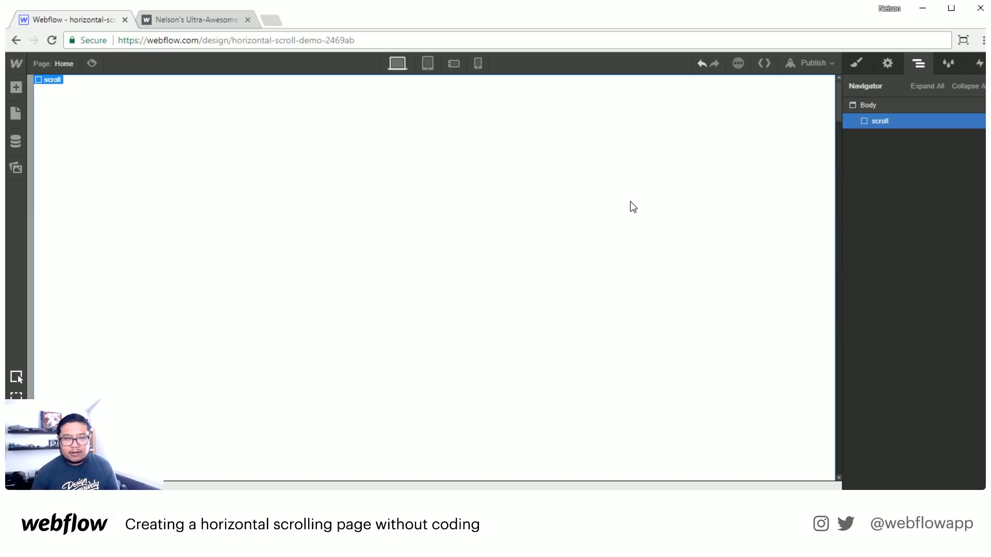
{"action": "key", "text": "a"}
{"action": "mouse_move", "coordinate": [57, 254]}
{"action": "left_mouse_down"}
{"action": "mouse_move", "coordinate": [730, 222]}
{"action": "mouse_move", "coordinate": [908, 152]}
{"action": "mouse_move", "coordinate": [881, 122]}
{"action": "left_mouse_up"}
{"action": "left_click", "coordinate": [856, 66]}
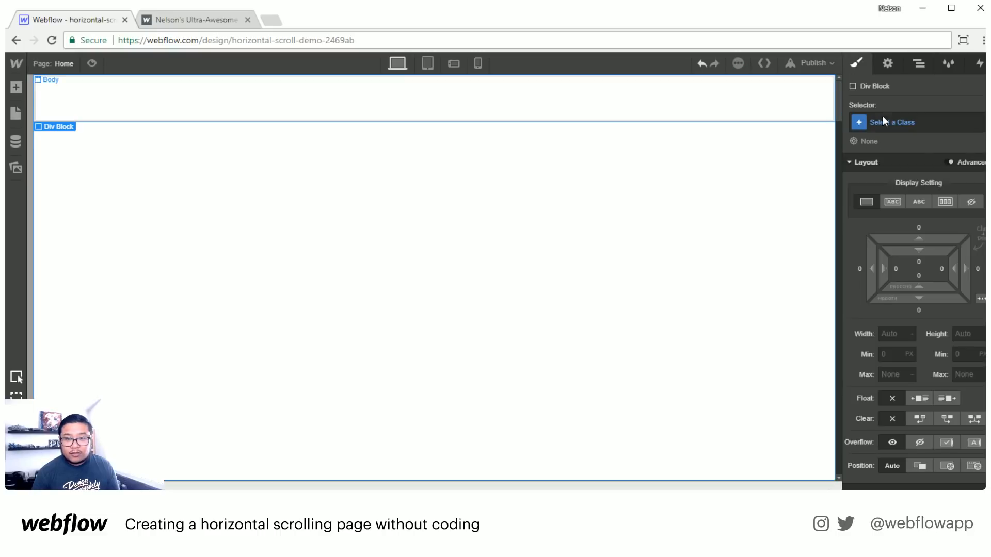
{"action": "left_click", "coordinate": [884, 124]}
{"action": "type", "text": "wrapper"}
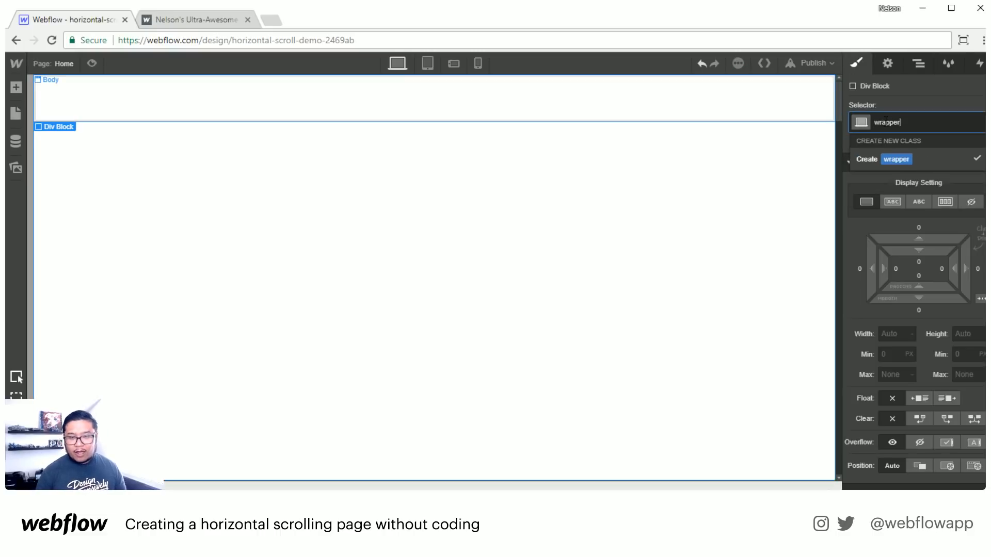
{"action": "key", "text": "Return"}
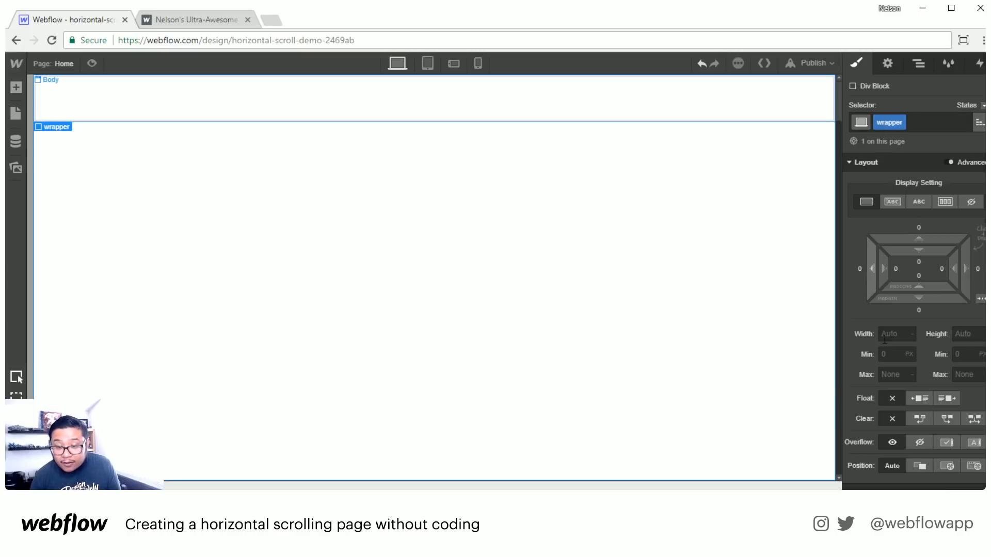
Set the wrapper div's position to fixed and its width to 500vw
{"action": "left_click", "coordinate": [974, 469]}
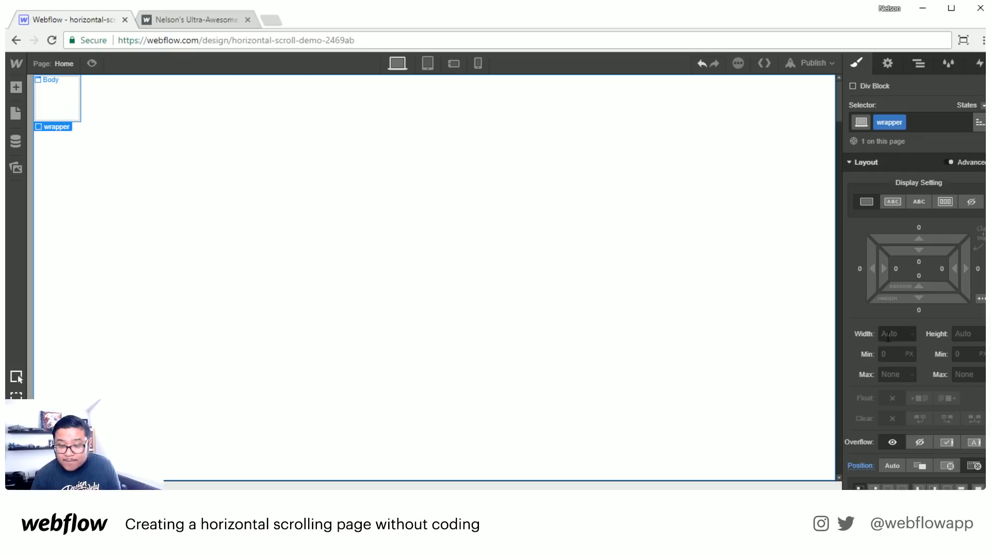
{"action": "scroll", "coordinate": [914, 377], "scroll_direction": "down", "scroll_amount": 1}
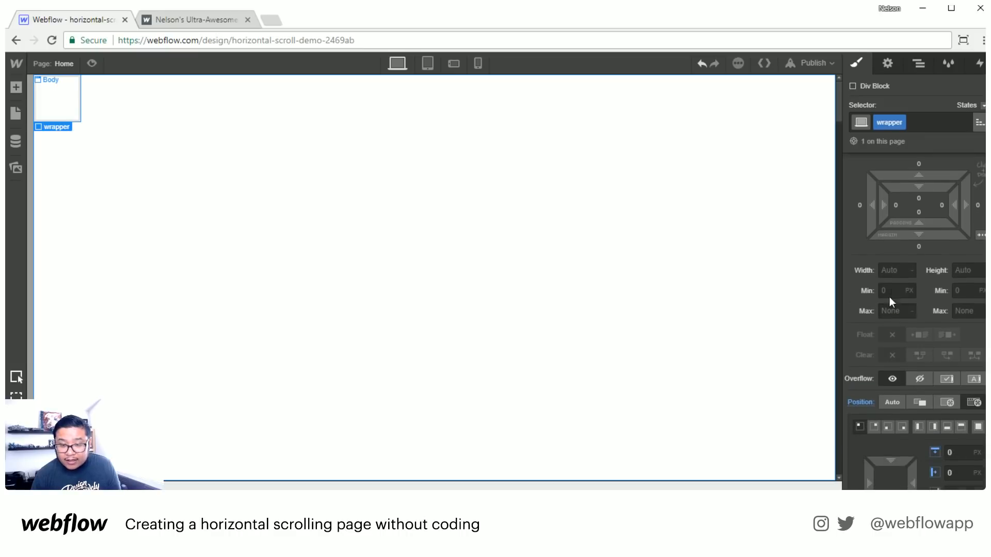
{"action": "left_click", "coordinate": [896, 270]}
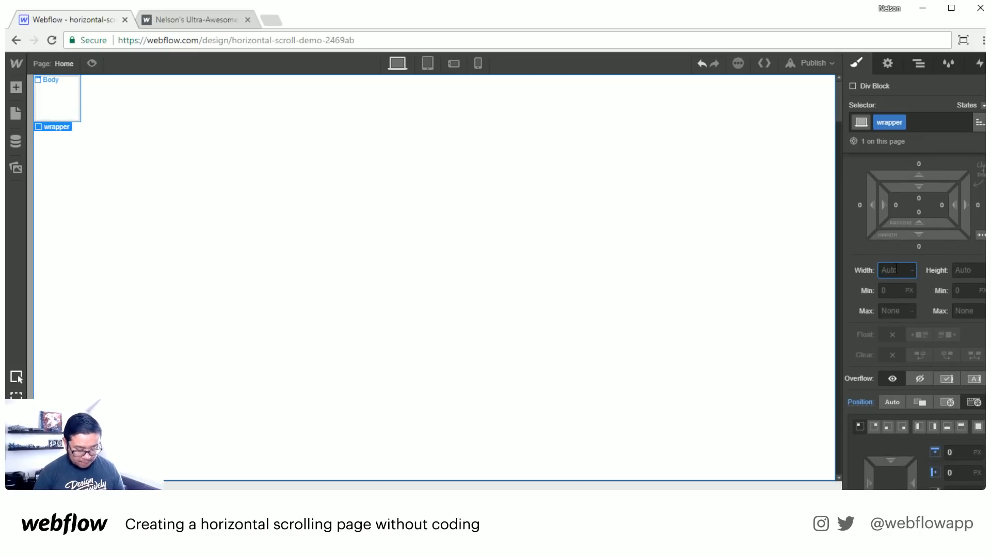
{"action": "type", "text": "500vw"}
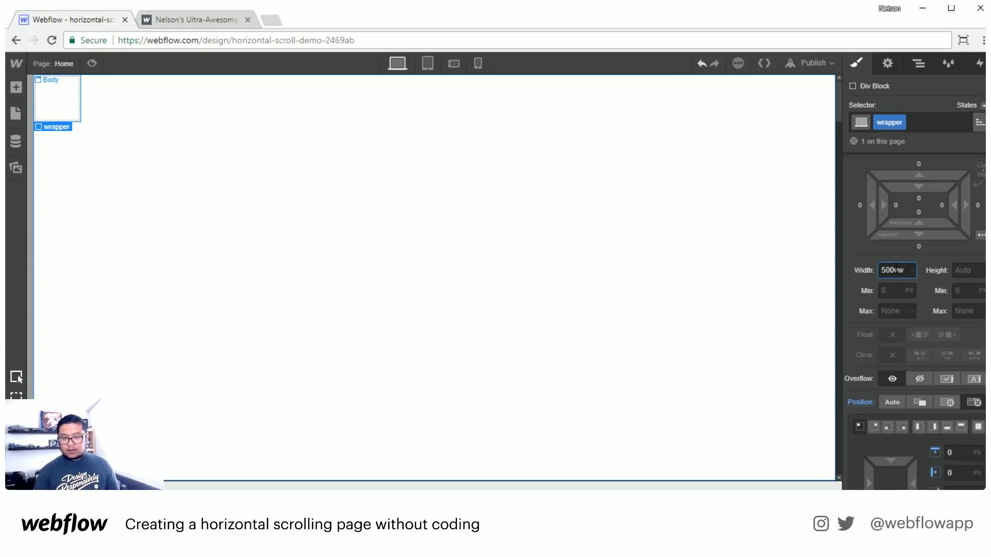
{"action": "key", "text": "Return"}
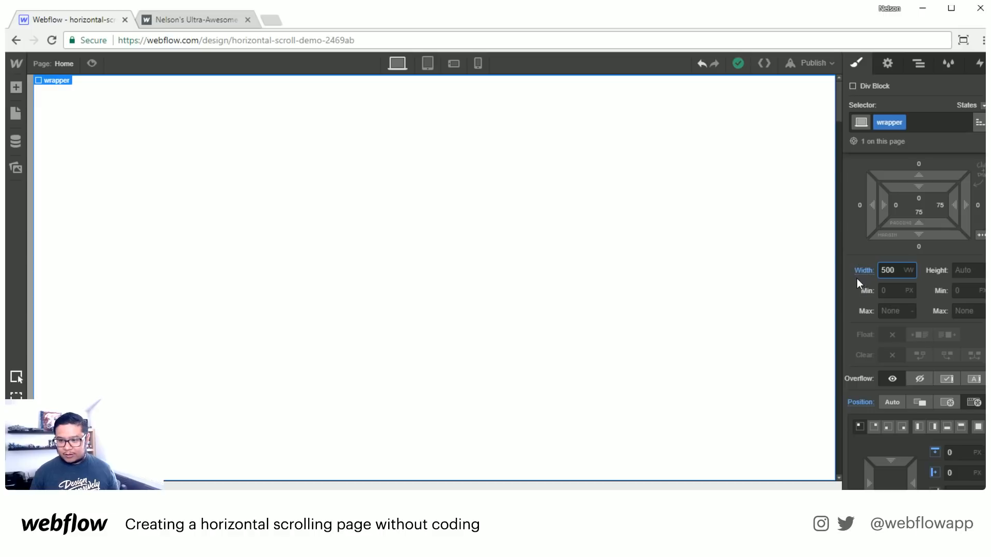
Add a Section element inside the wrapper div
{"action": "left_click", "coordinate": [916, 66]}
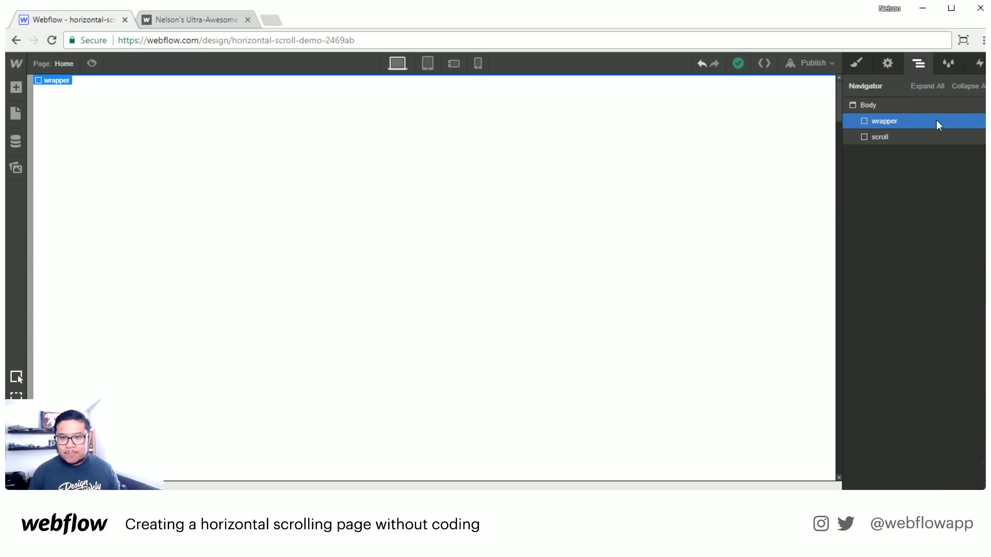
{"action": "key", "text": "a"}
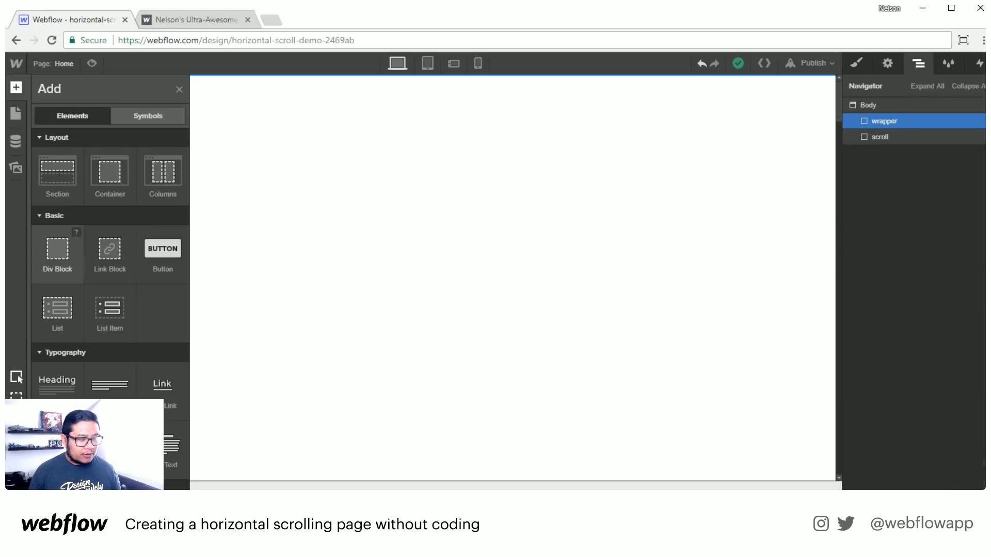
{"action": "left_click", "coordinate": [64, 181]}
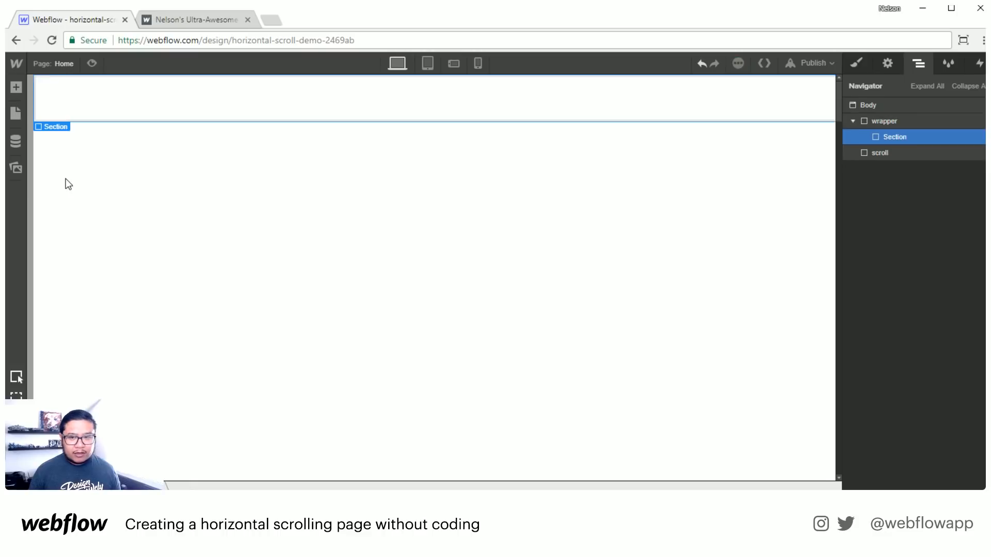
Give the new section the class section and set its size to 100vw wide by 100vh high
{"action": "left_click", "coordinate": [855, 64]}
{"action": "left_click", "coordinate": [893, 124]}
{"action": "type", "text": "section"}
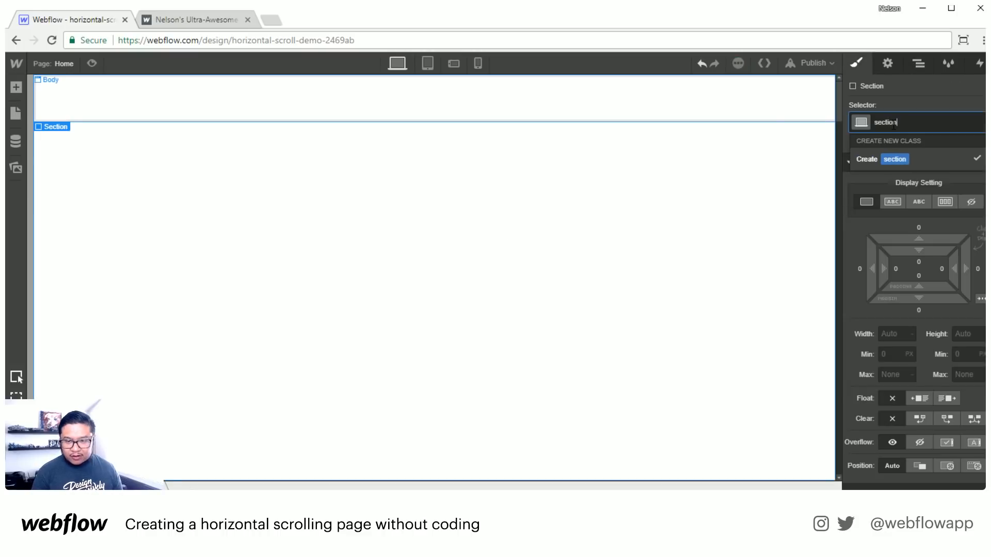
{"action": "key", "text": "Return"}
{"action": "left_click", "coordinate": [891, 334]}
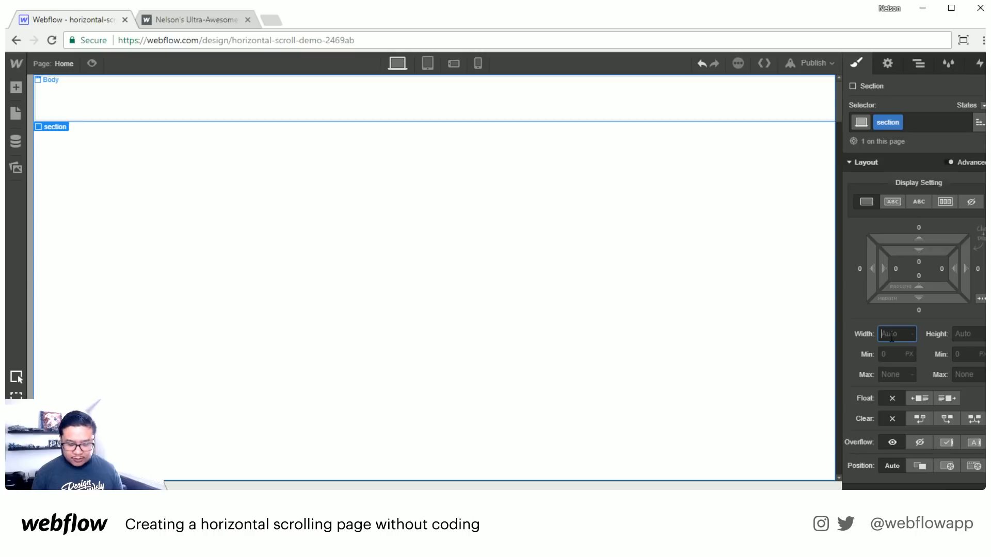
{"action": "type", "text": "100vw"}
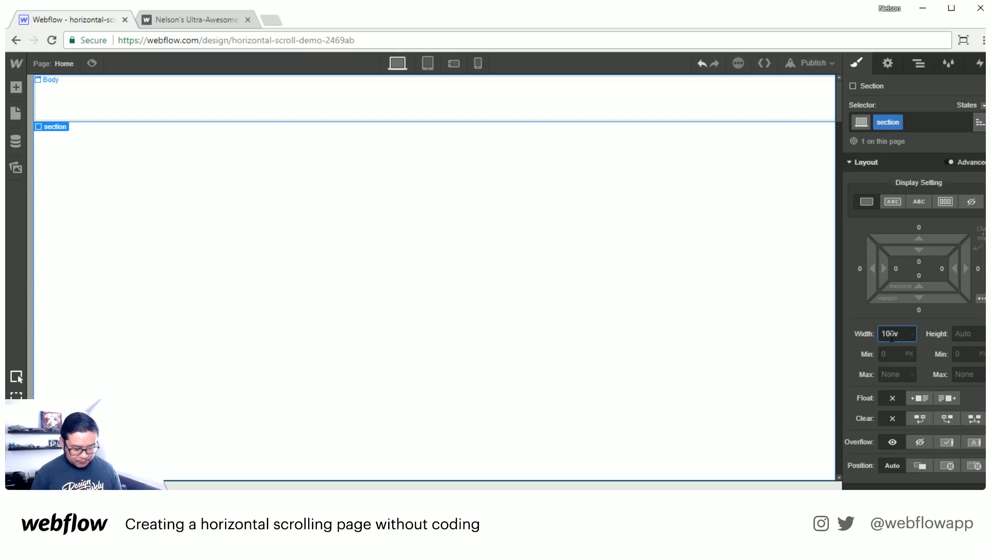
{"action": "key", "text": "Tab"}
{"action": "type", "text": "100vh"}
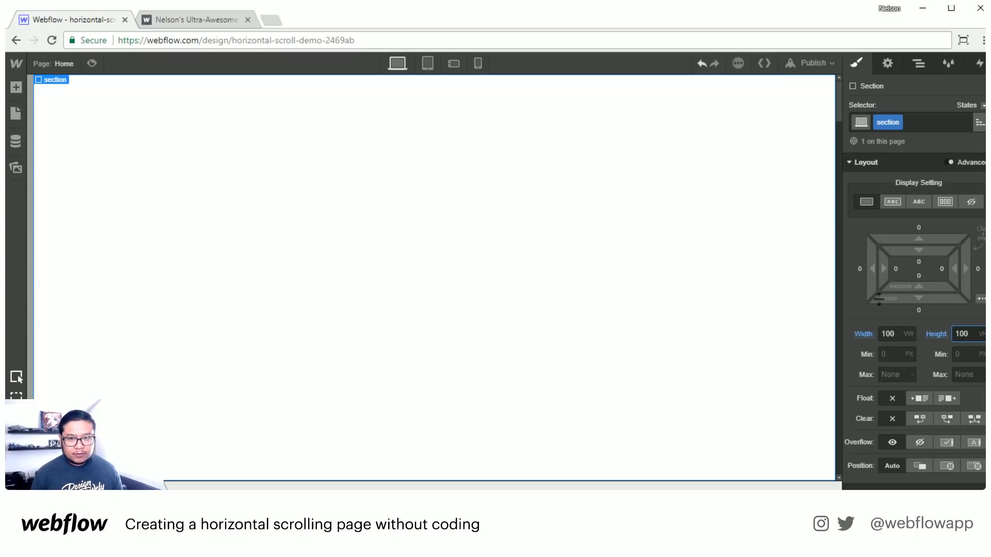
Add the combo class 1 to the section
{"action": "left_click", "coordinate": [913, 122]}
{"action": "type", "text": "1"}
{"action": "key", "text": "Return"}
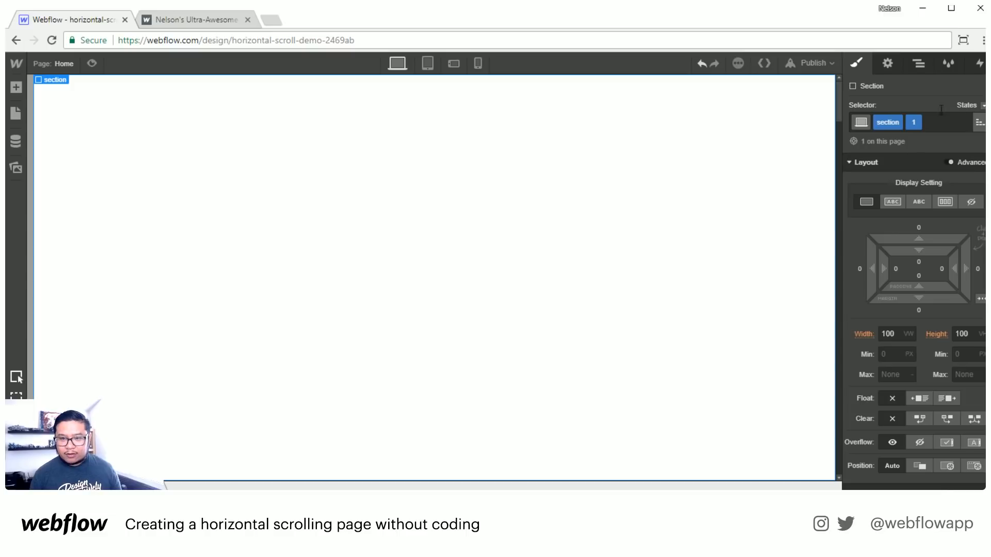
Add a background image to the section, using the Daft-Punk-street-1997 photo from the project's assets
{"action": "scroll", "coordinate": [921, 292], "scroll_direction": "down", "scroll_amount": 9}
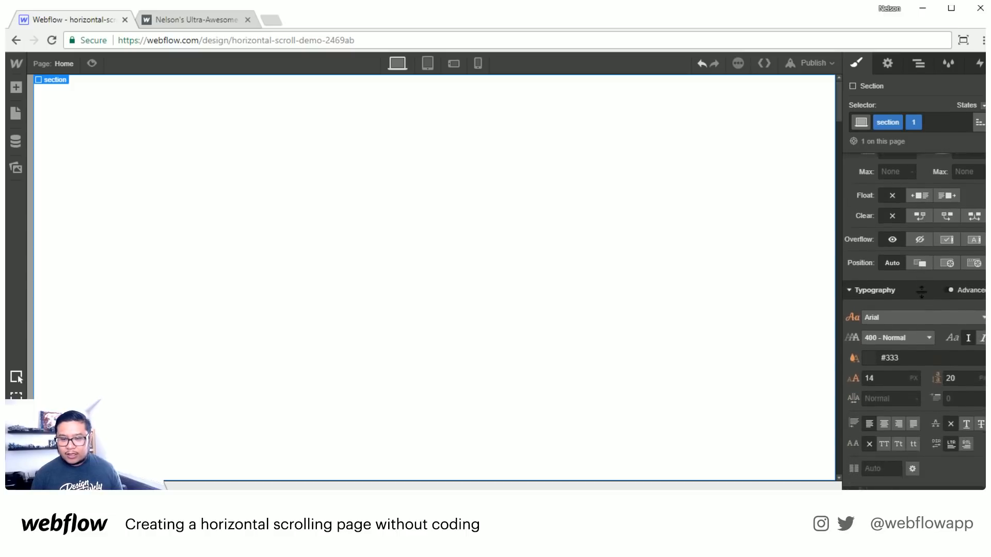
{"action": "scroll", "coordinate": [924, 292], "scroll_direction": "down", "scroll_amount": 1}
{"action": "left_click", "coordinate": [938, 282]}
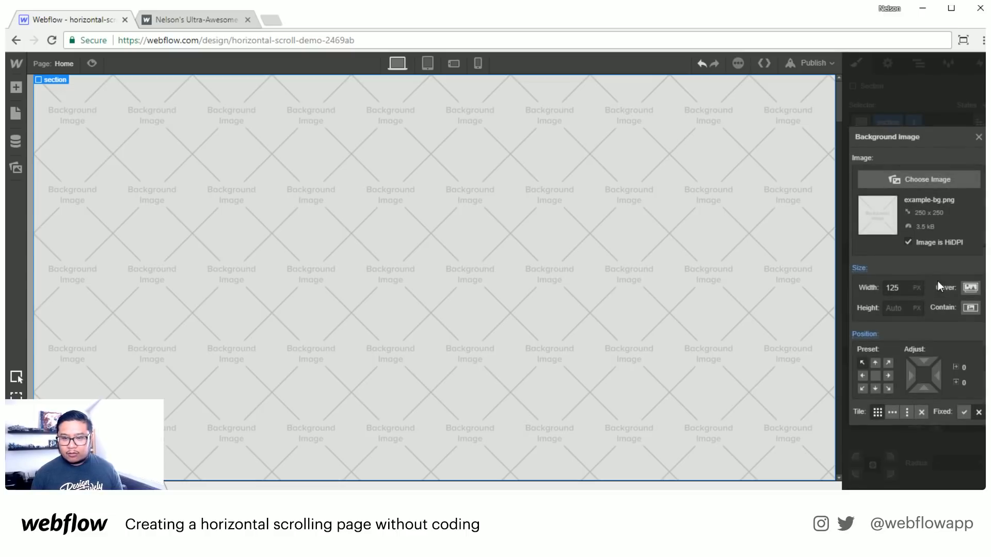
{"action": "left_click", "coordinate": [897, 182]}
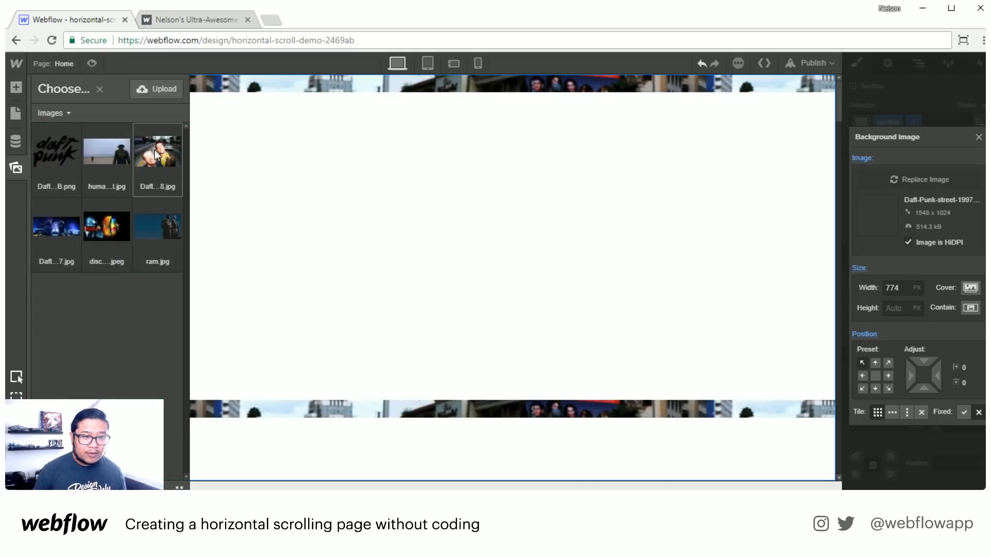
{"action": "left_click", "coordinate": [156, 154]}
Make the street photo background cover the section, centered, without tiling, and fixed
{"action": "left_click", "coordinate": [968, 293]}
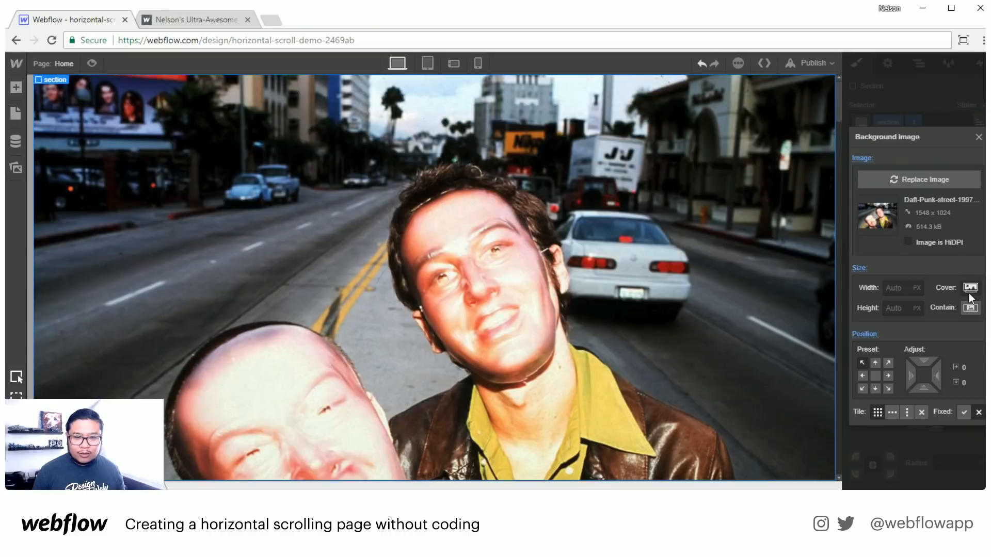
{"action": "left_click", "coordinate": [875, 378]}
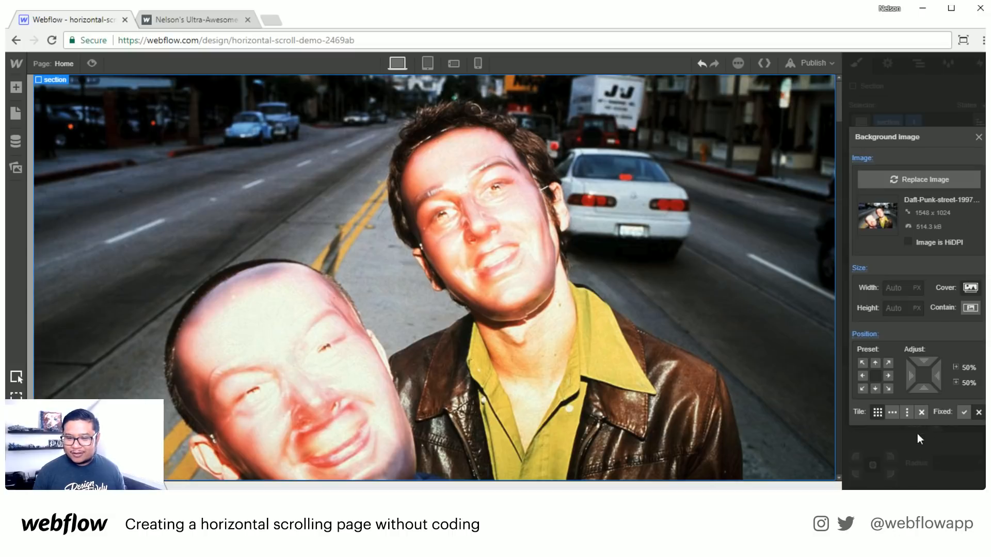
{"action": "left_click", "coordinate": [921, 412]}
{"action": "left_click", "coordinate": [963, 412]}
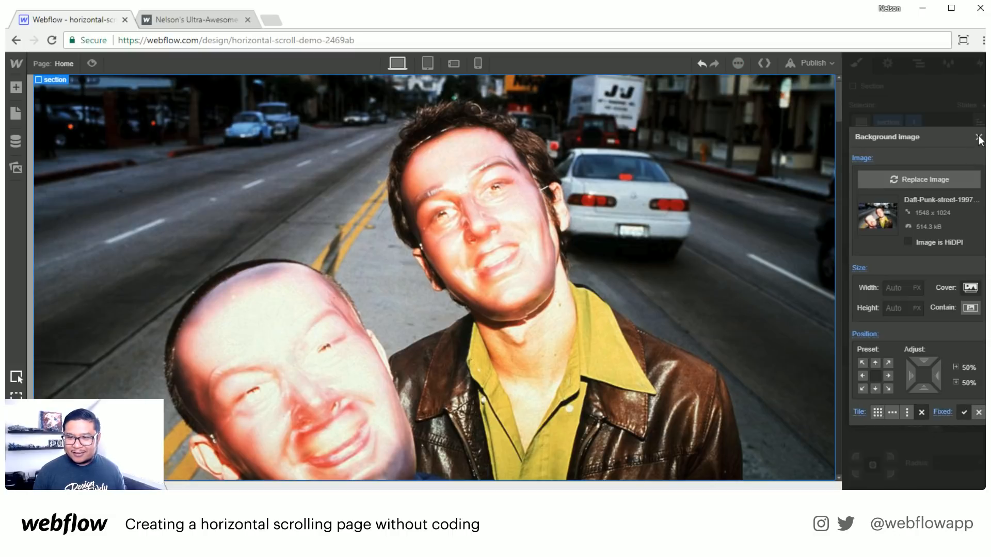
{"action": "left_click", "coordinate": [978, 139]}
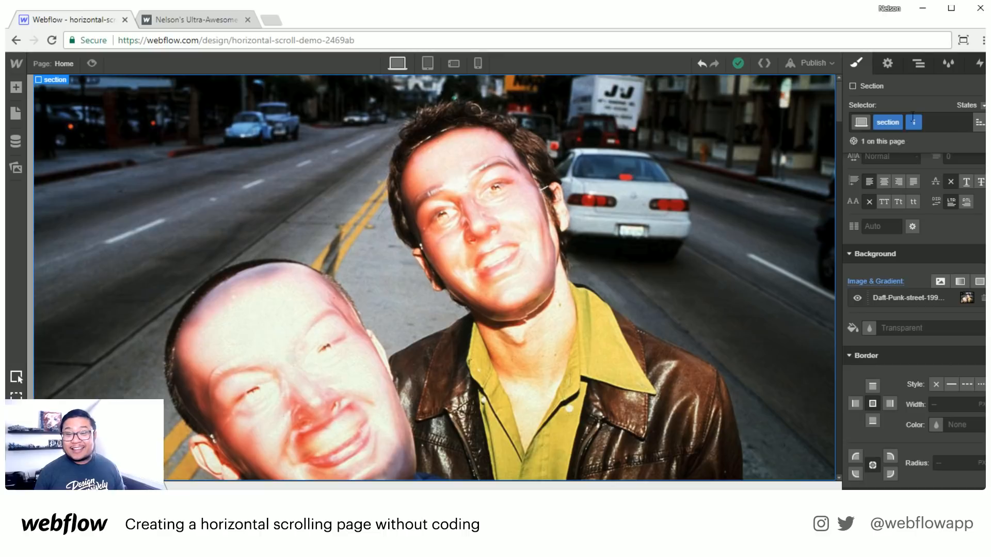
Duplicate the section inside the wrapper four times
{"action": "left_click", "coordinate": [918, 63]}
{"action": "left_click", "coordinate": [892, 121]}
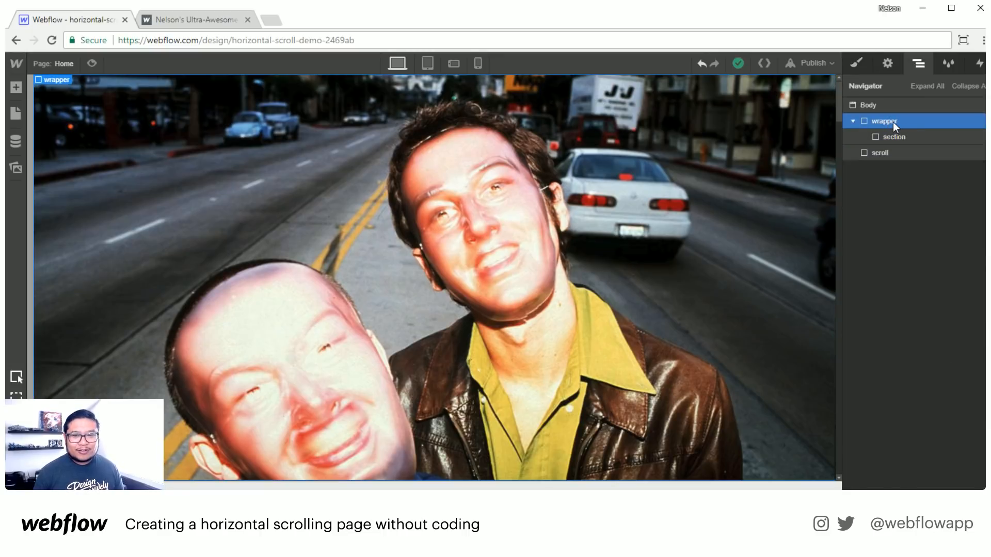
{"action": "left_click", "coordinate": [897, 134]}
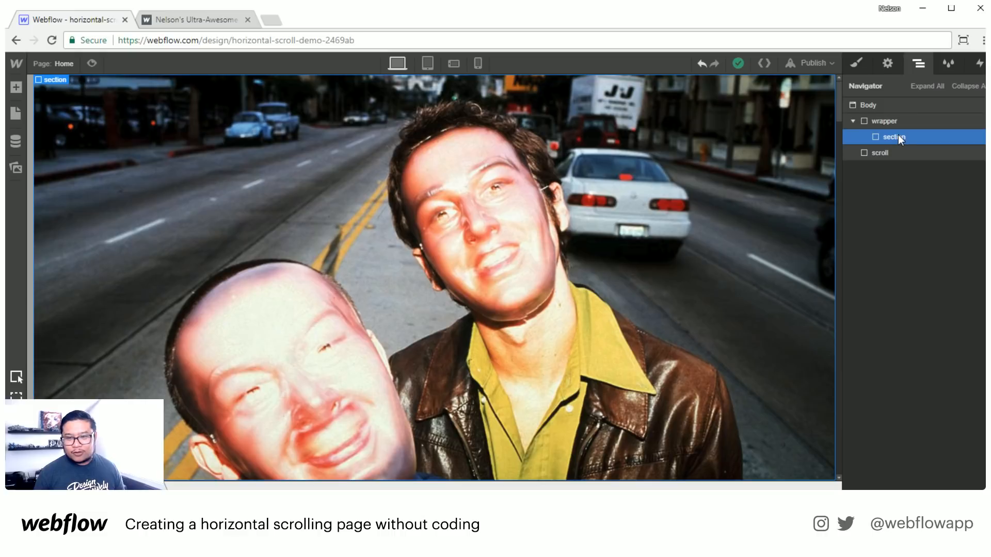
{"action": "key", "text": "ctrl+d"}
{"action": "key", "text": "ctrl+d"}
{"action": "key", "text": "ctrl+d"}
{"action": "key", "text": "ctrl+d"}
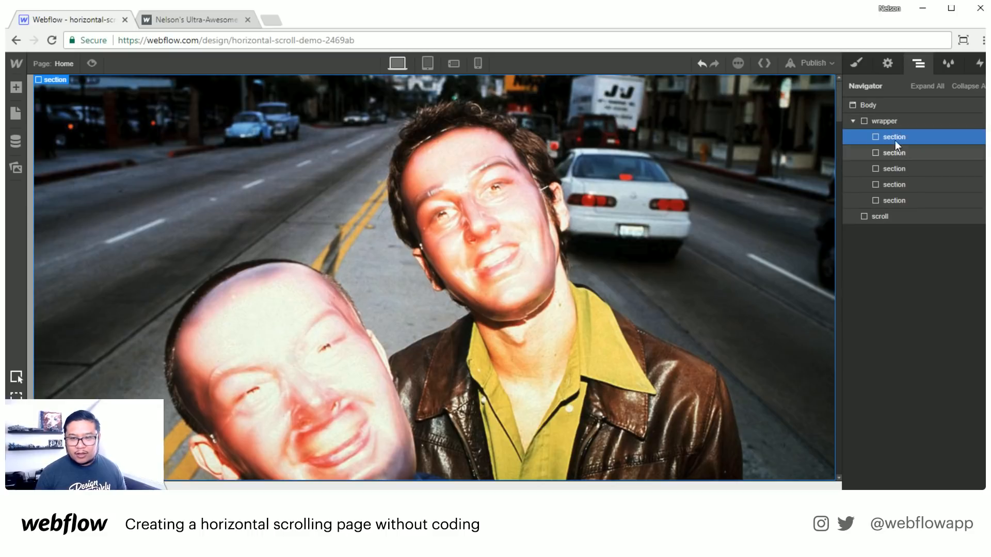
Set the wrapper div's display to flex with a horizontal layout
{"action": "left_click", "coordinate": [884, 121]}
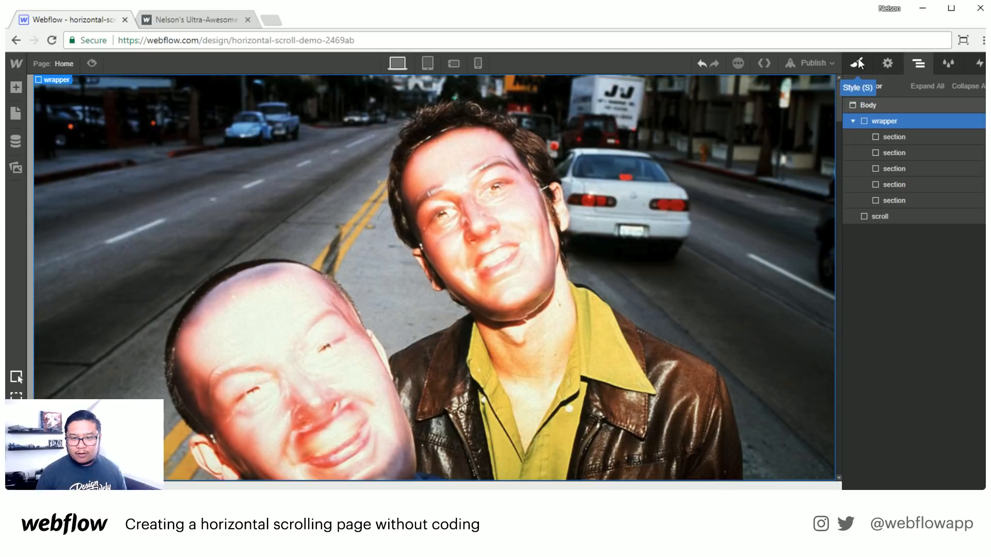
{"action": "left_click", "coordinate": [857, 58]}
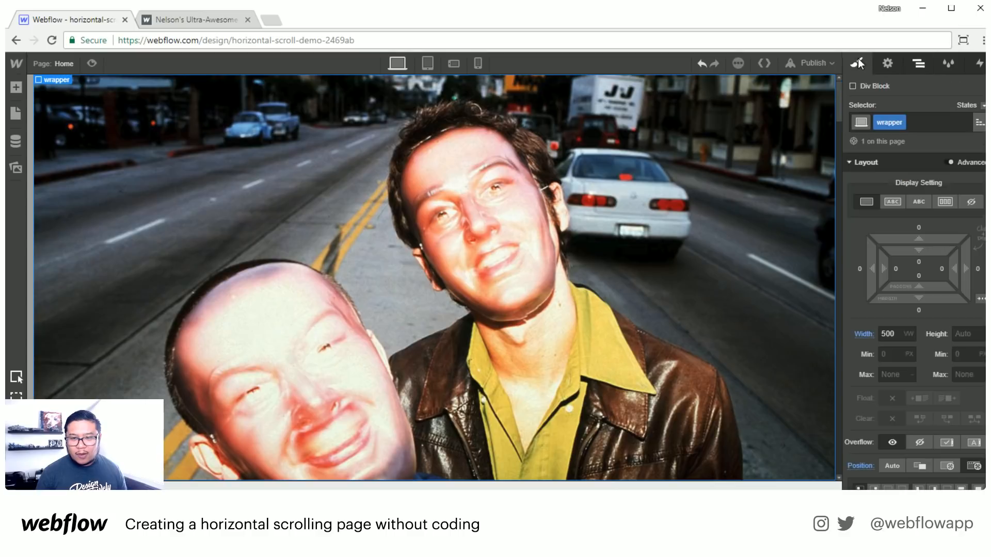
{"action": "left_click", "coordinate": [938, 199]}
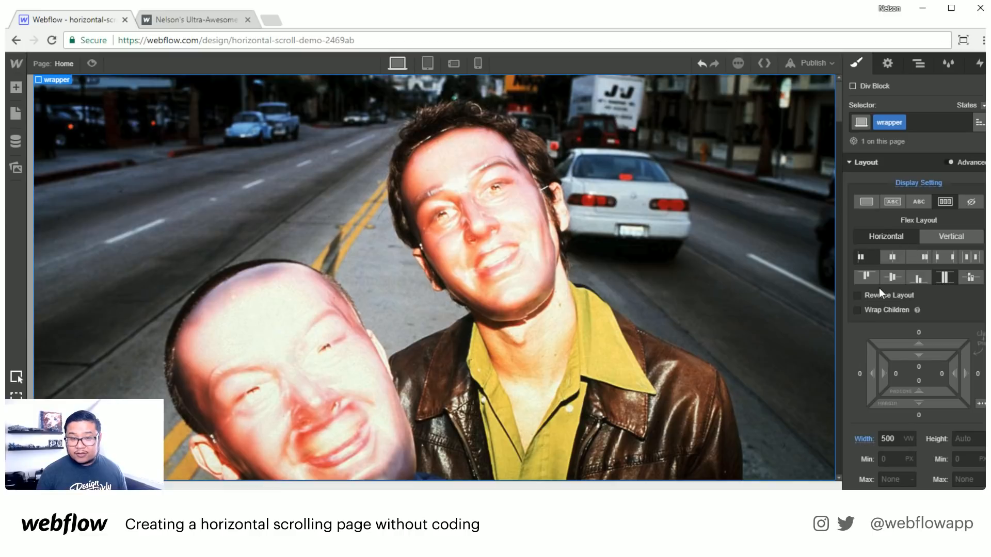
Set the first section's flex item sizing so that it neither shrinks nor grows
{"action": "left_click", "coordinate": [917, 58]}
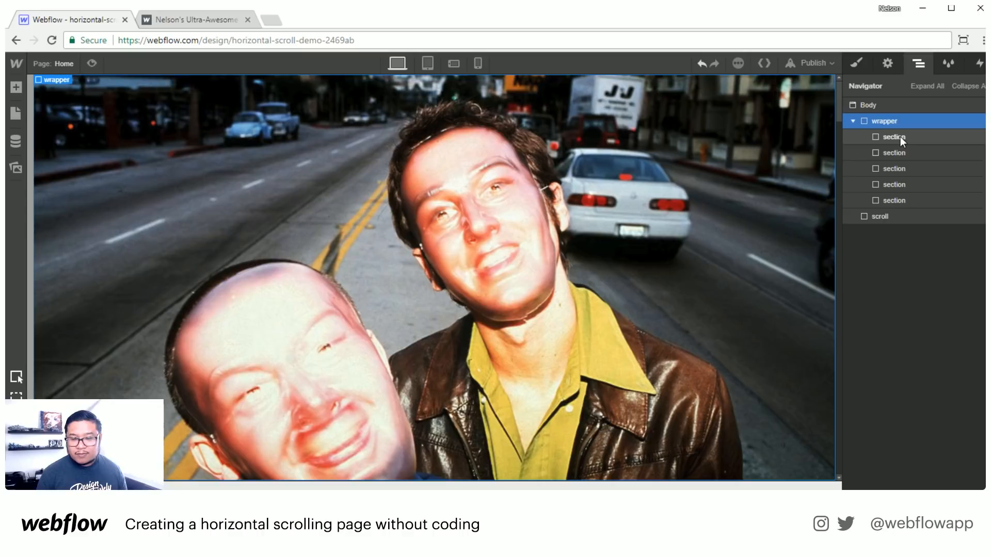
{"action": "left_click", "coordinate": [915, 137]}
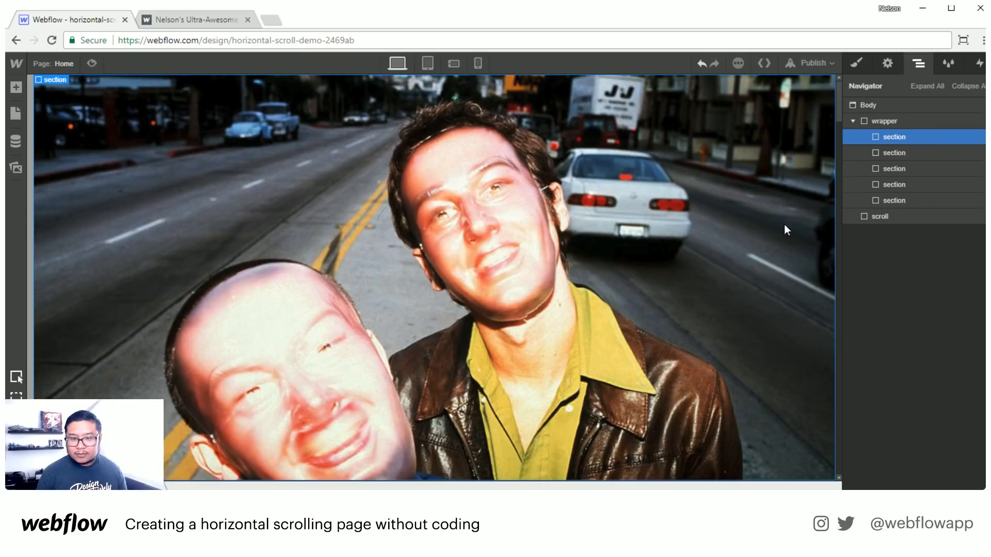
{"action": "left_click", "coordinate": [860, 63]}
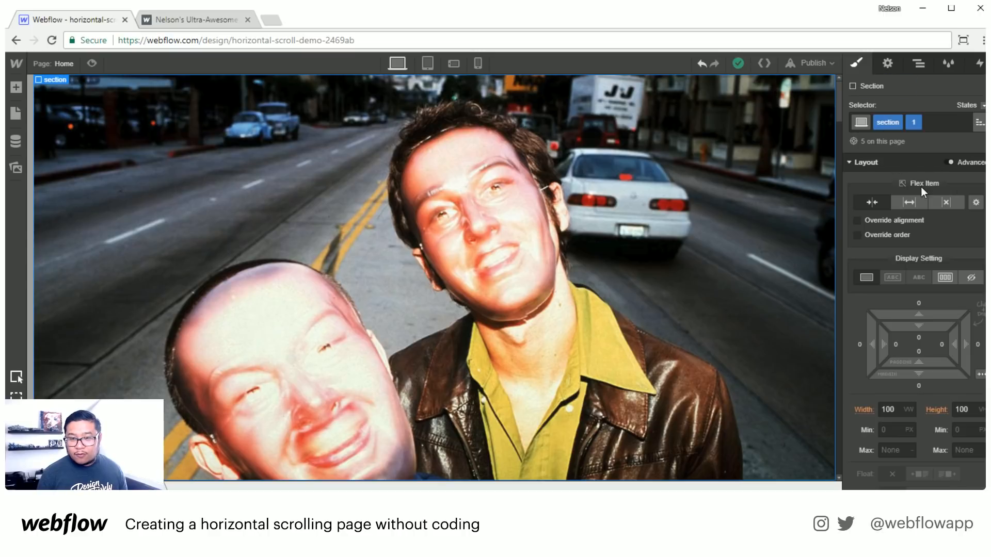
{"action": "left_click", "coordinate": [954, 202]}
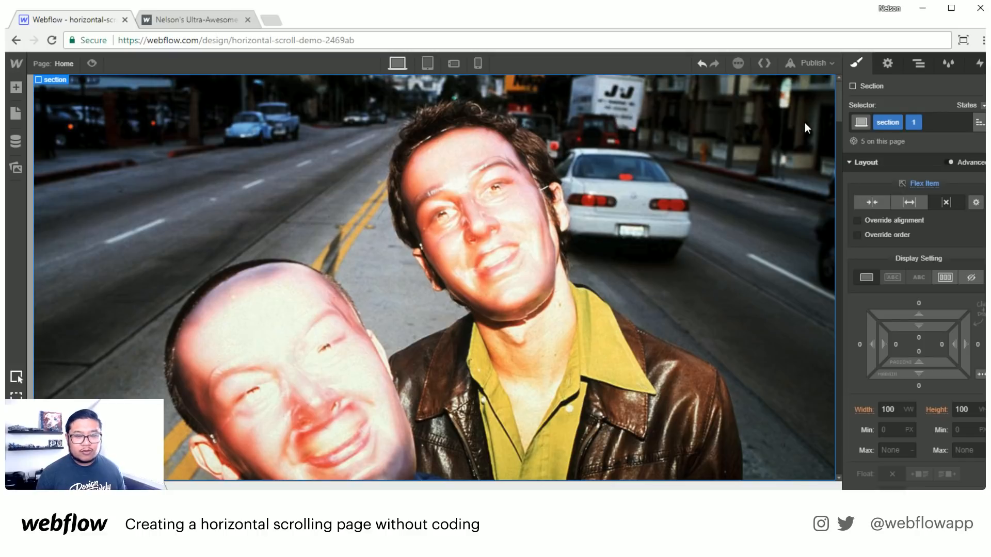
Replace the combo class 1 on the wrapper's second section with a new combo class 2
{"action": "left_click", "coordinate": [917, 66]}
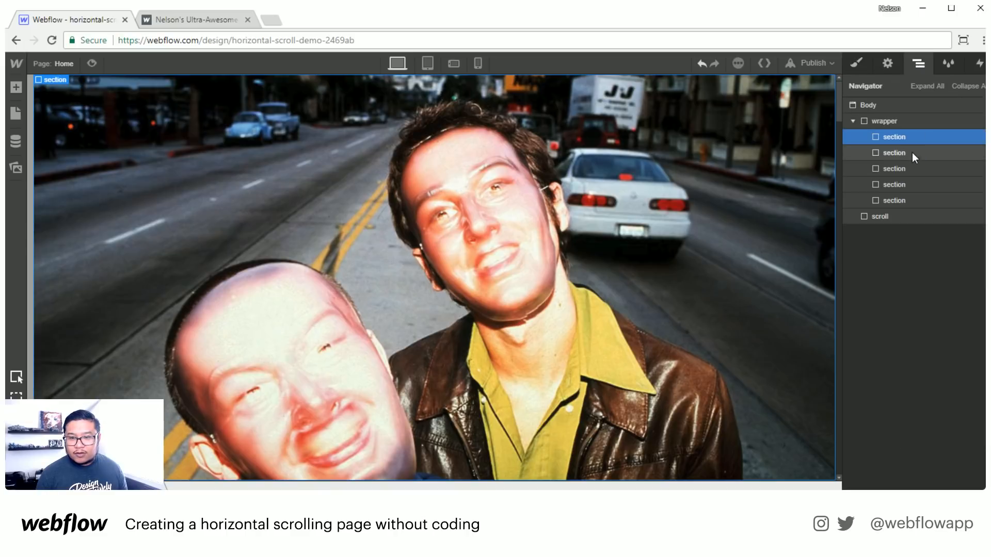
{"action": "left_click", "coordinate": [856, 63]}
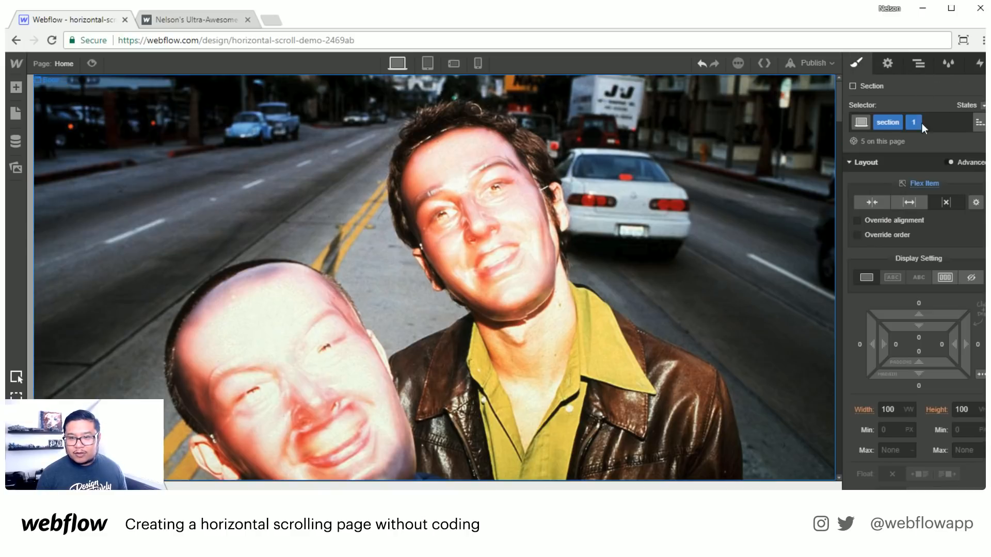
{"action": "left_click", "coordinate": [940, 127]}
{"action": "key", "text": "BackSpace"}
{"action": "type", "text": "2"}
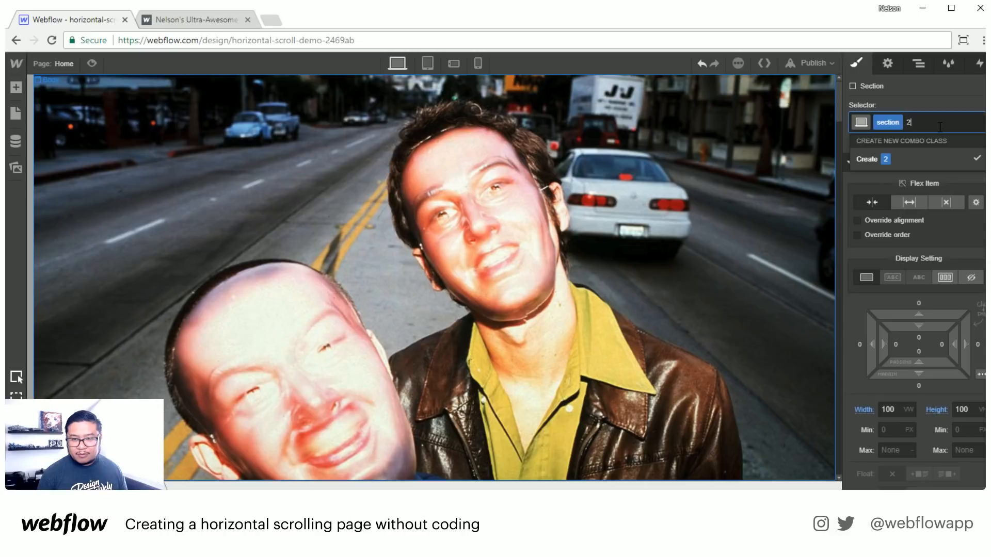
{"action": "key", "text": "Return"}
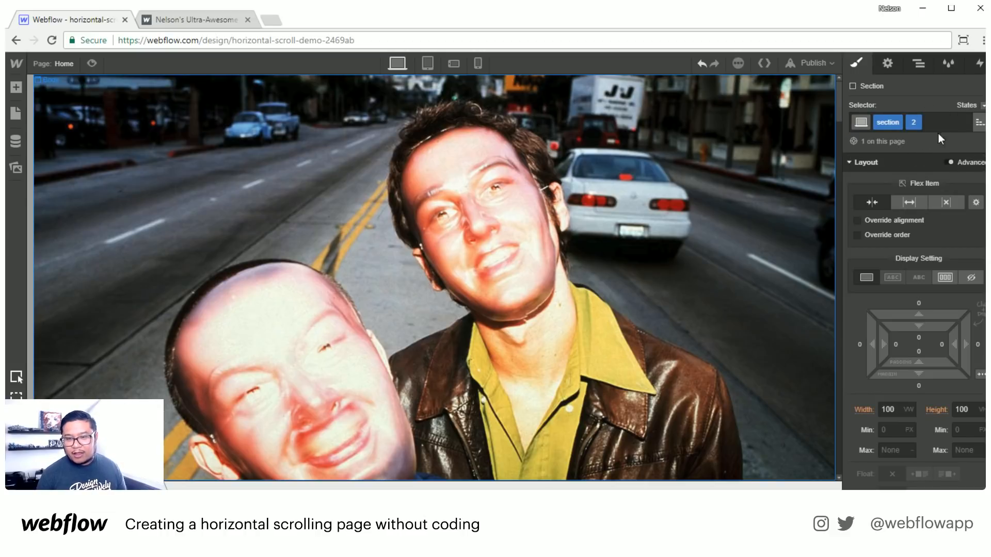
Add discovery.jpeg from the project's assets as the second section's background image
{"action": "scroll", "coordinate": [936, 193], "scroll_direction": "down", "scroll_amount": 10}
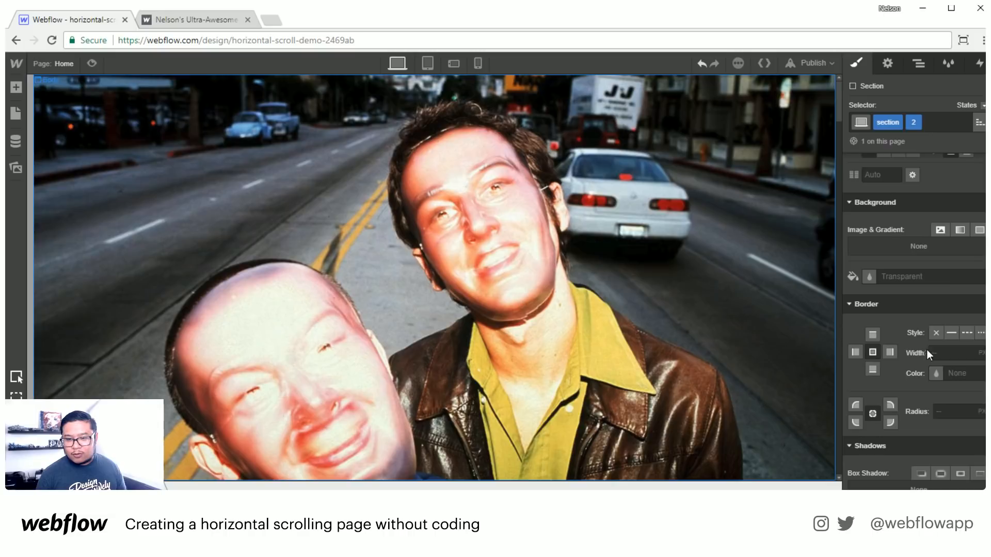
{"action": "left_click", "coordinate": [941, 230]}
{"action": "left_click", "coordinate": [930, 182]}
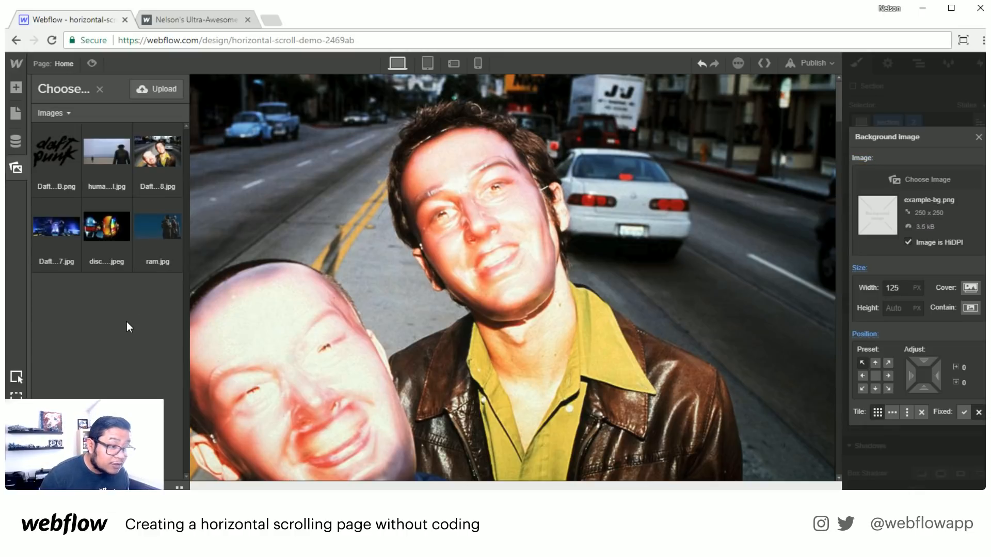
{"action": "left_click", "coordinate": [95, 229]}
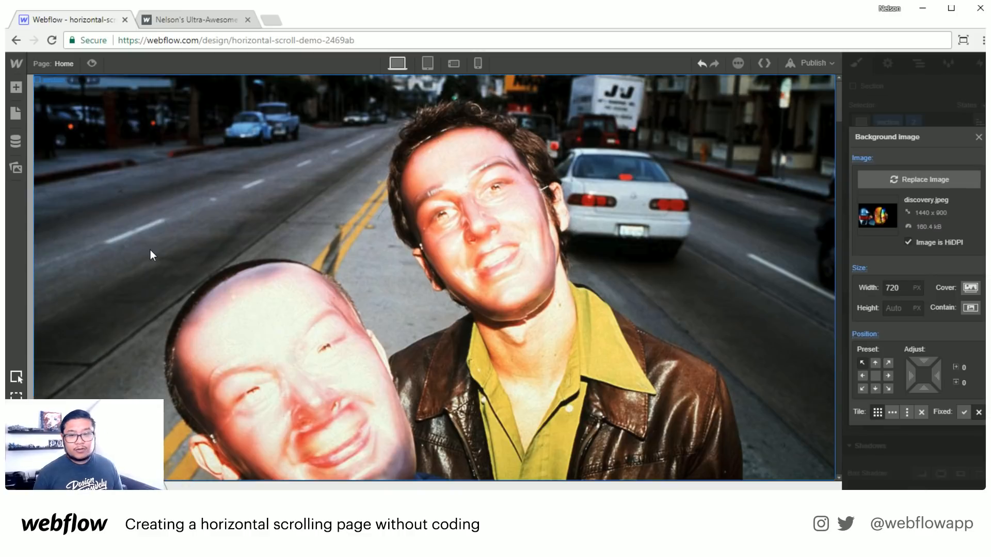
Make the discovery.jpeg background cover the second section, centered, without tiling, and fixed
{"action": "left_click", "coordinate": [969, 287]}
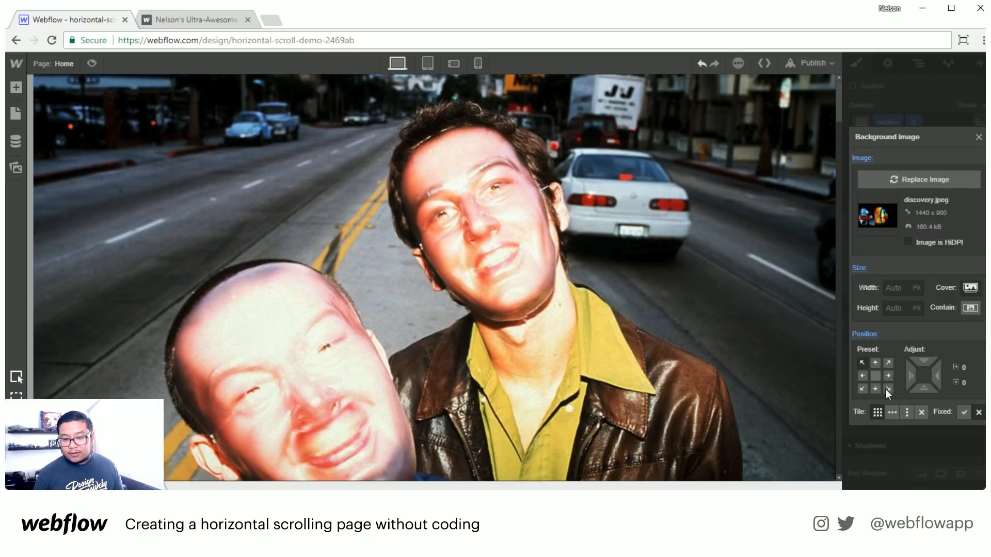
{"action": "left_click", "coordinate": [875, 376]}
{"action": "left_click", "coordinate": [921, 412]}
{"action": "left_click", "coordinate": [964, 412]}
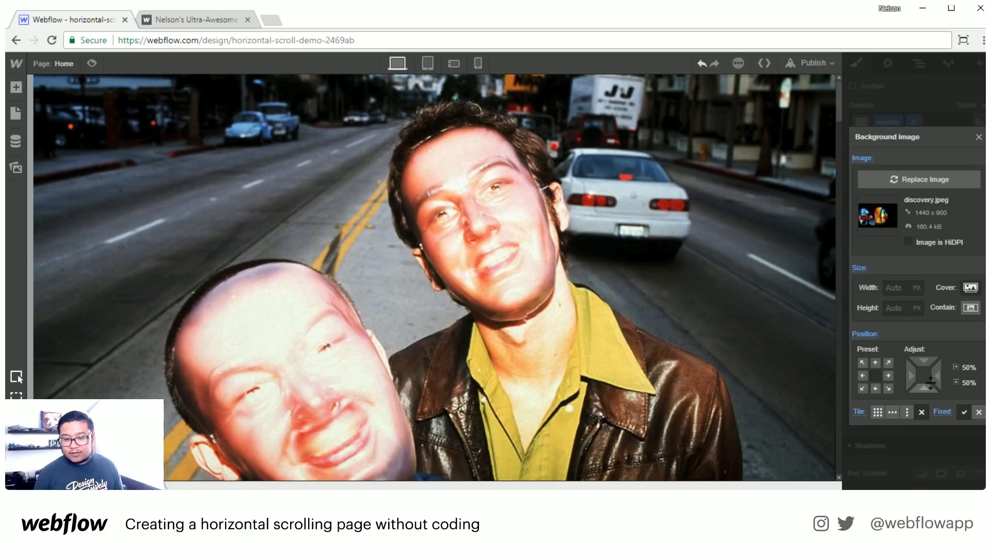
{"action": "left_click", "coordinate": [978, 137]}
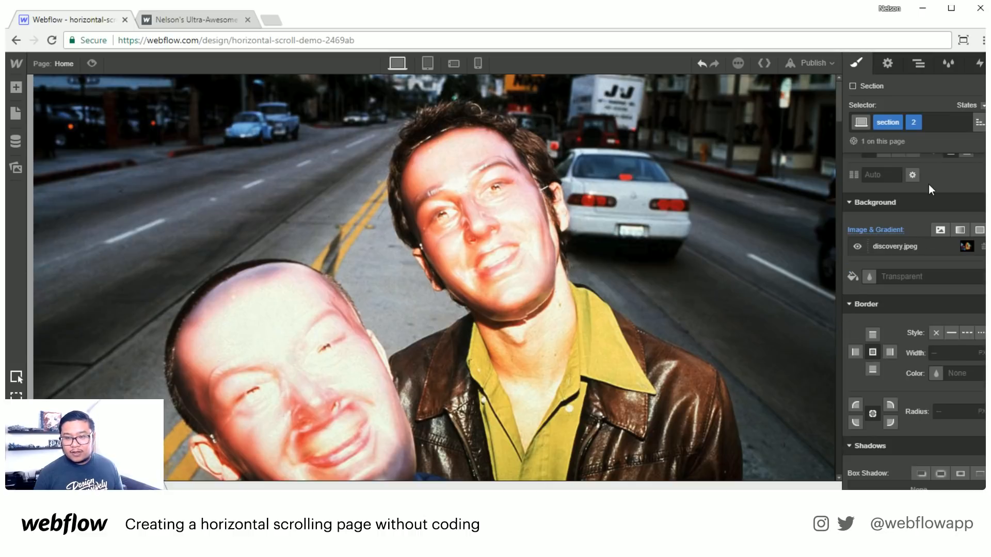
Replace the combo class 1 on the wrapper's third section with a new combo class 3
{"action": "left_click", "coordinate": [917, 63]}
{"action": "left_click", "coordinate": [903, 166]}
{"action": "left_click", "coordinate": [865, 63]}
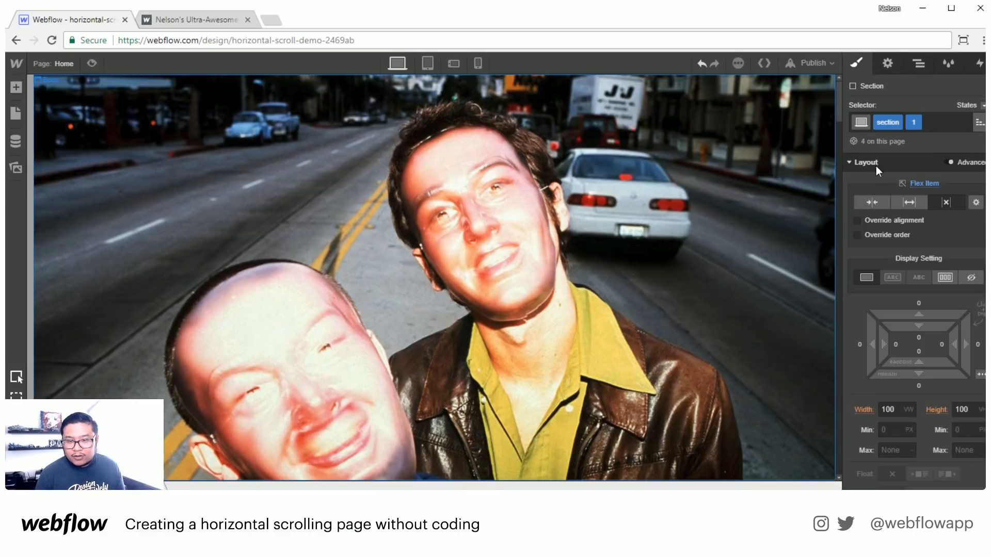
{"action": "left_click", "coordinate": [931, 122]}
{"action": "key", "text": "Escape"}
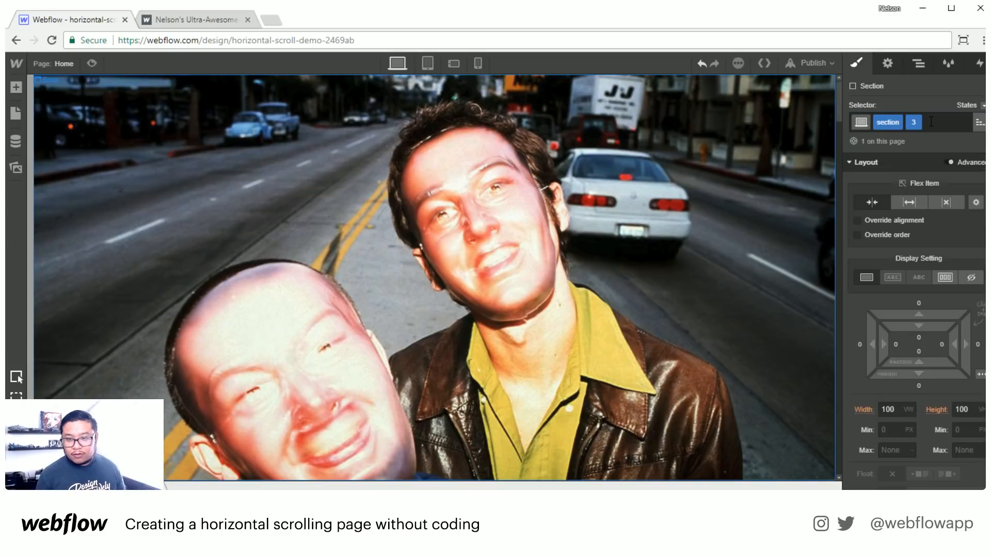
{"action": "scroll", "coordinate": [938, 382], "scroll_direction": "down", "scroll_amount": 10}
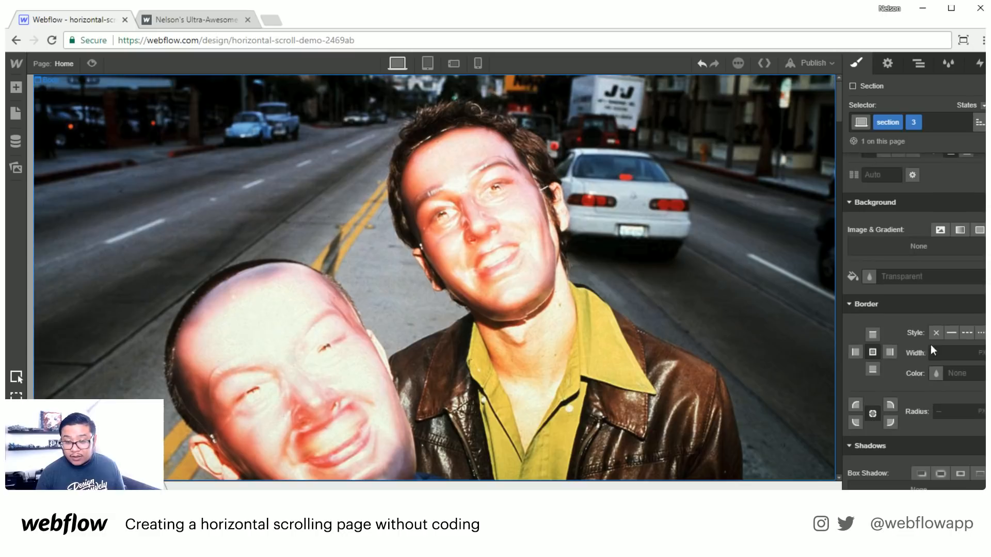
Add human-after-all.jpg from the project's assets as the third section's background image
{"action": "left_click", "coordinate": [939, 228]}
{"action": "left_click", "coordinate": [924, 179]}
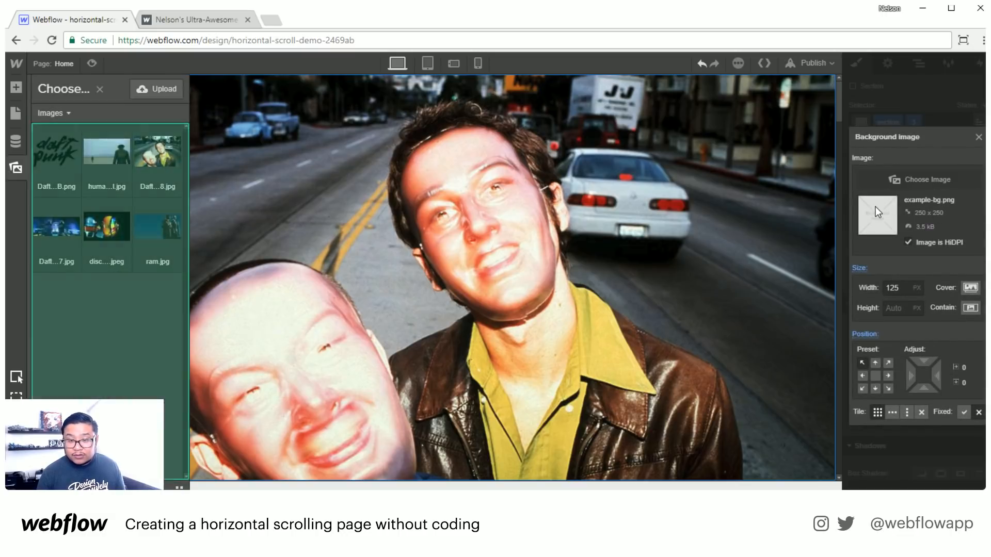
{"action": "left_click", "coordinate": [171, 191]}
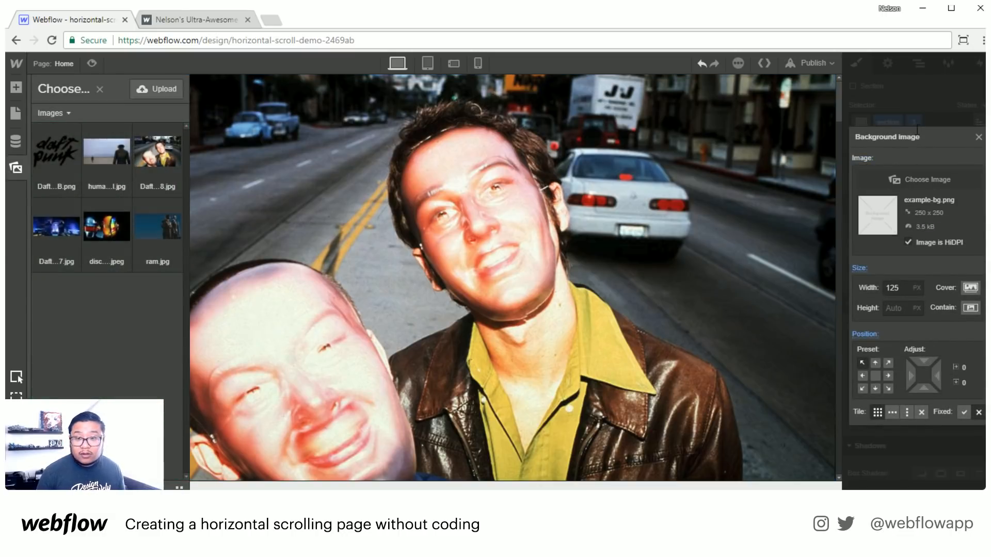
{"action": "left_click", "coordinate": [916, 109]}
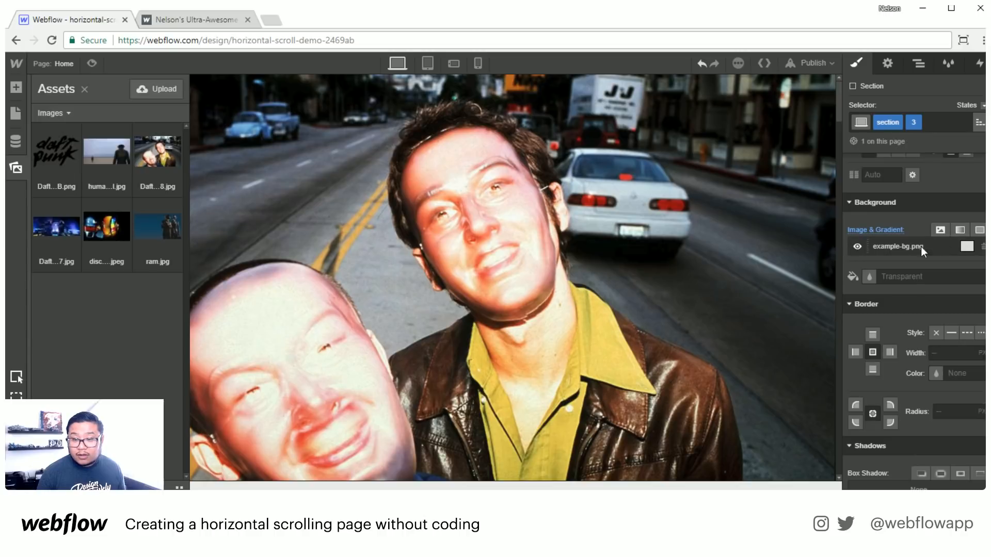
{"action": "left_click", "coordinate": [921, 246]}
{"action": "left_click", "coordinate": [919, 176]}
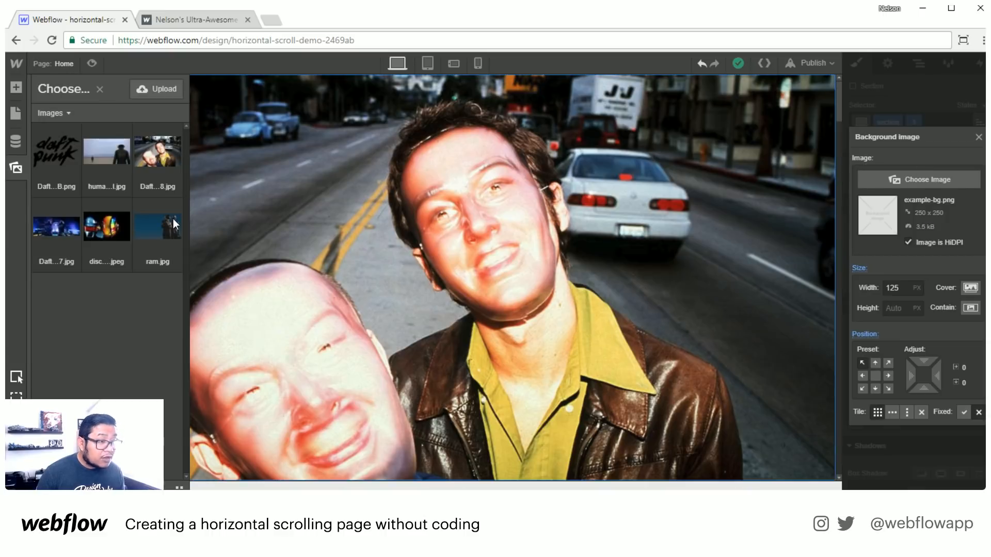
{"action": "left_click", "coordinate": [157, 155]}
{"action": "left_click", "coordinate": [100, 147]}
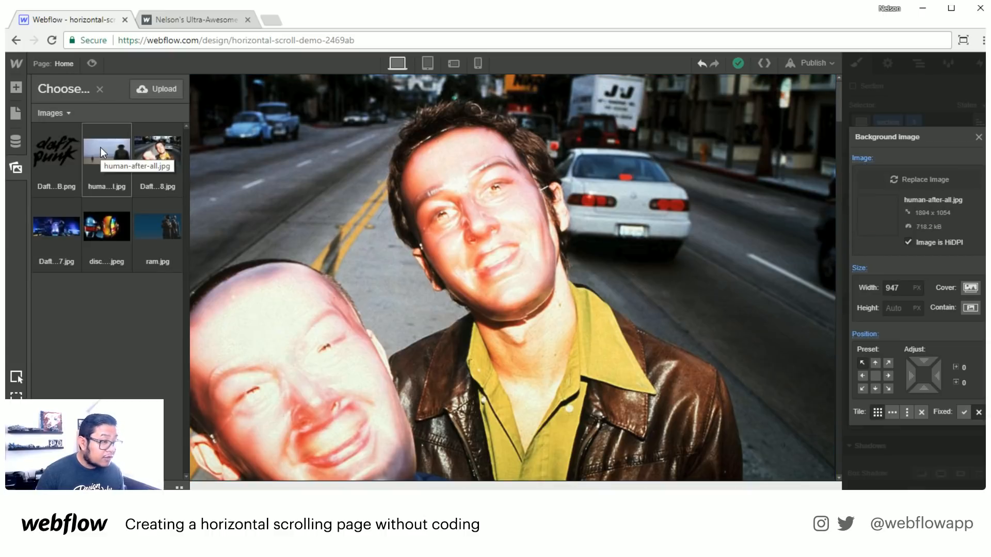
{"action": "left_click", "coordinate": [100, 147]}
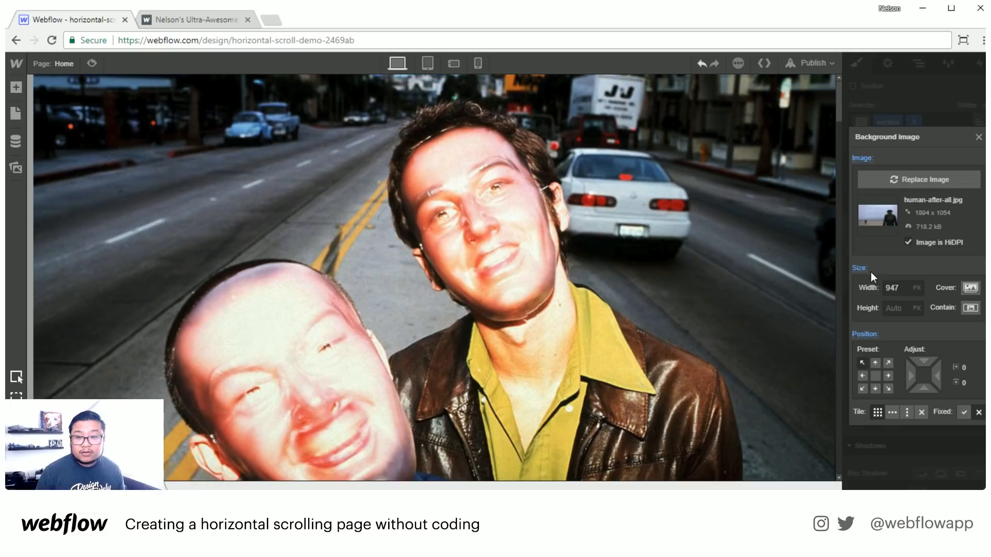
Make the human-after-all.jpg background cover the third section, centered, without tiling, and fixed
{"action": "left_click", "coordinate": [970, 287]}
{"action": "left_click", "coordinate": [920, 412]}
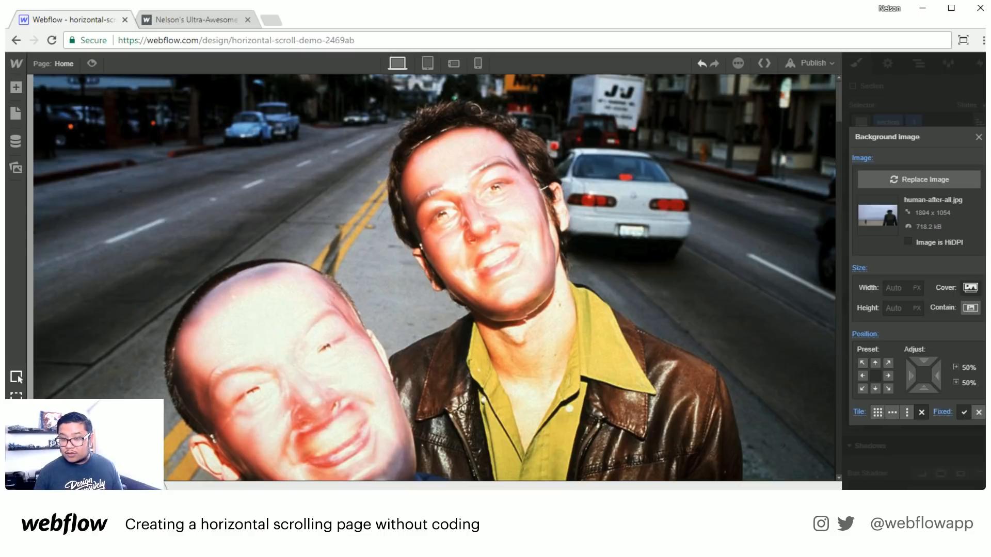
{"action": "left_click", "coordinate": [980, 138]}
Set the flex item sizing of the base section class, shared by all five sections, to neither shrink nor grow
{"action": "scroll", "coordinate": [983, 140], "scroll_direction": "up", "scroll_amount": 10}
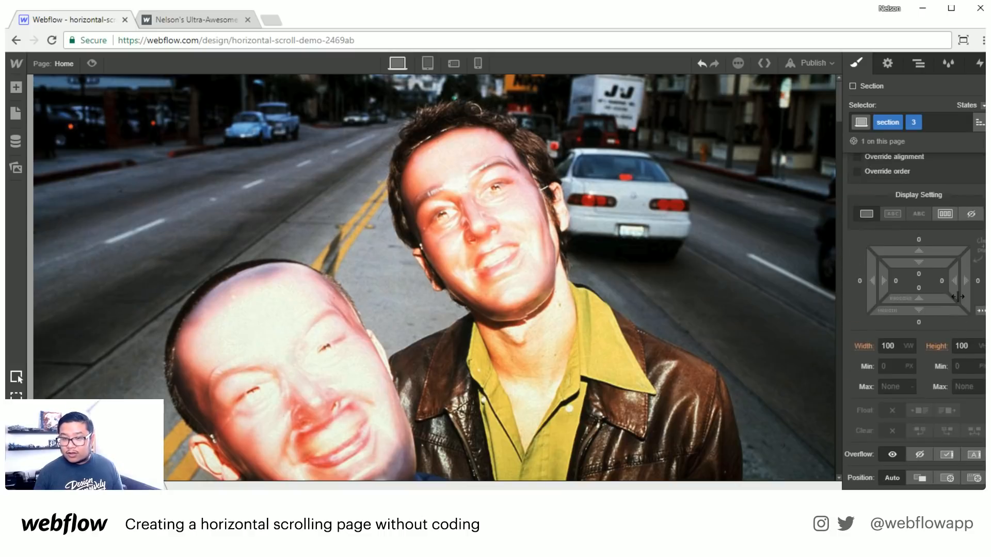
{"action": "left_click", "coordinate": [976, 129]}
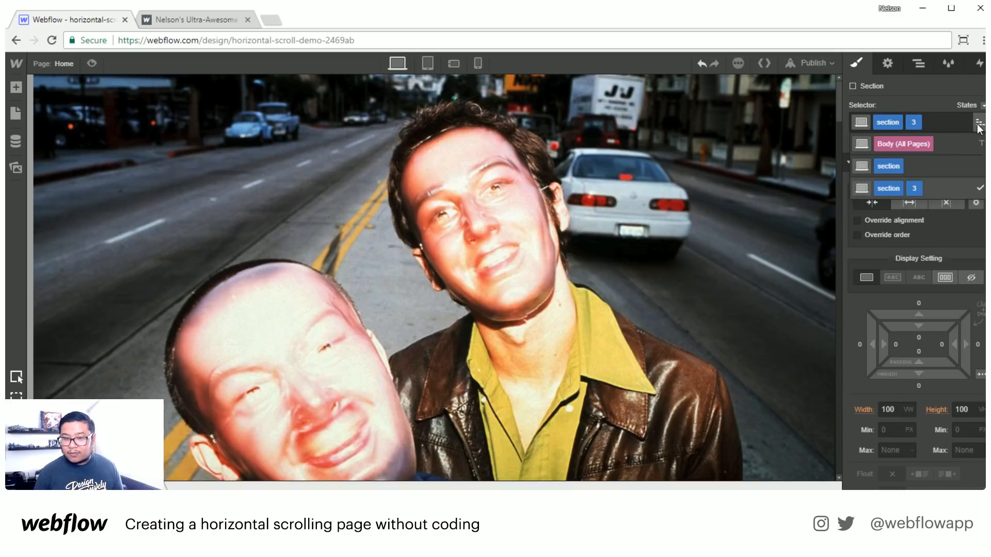
{"action": "left_click", "coordinate": [934, 171]}
{"action": "left_click", "coordinate": [946, 202]}
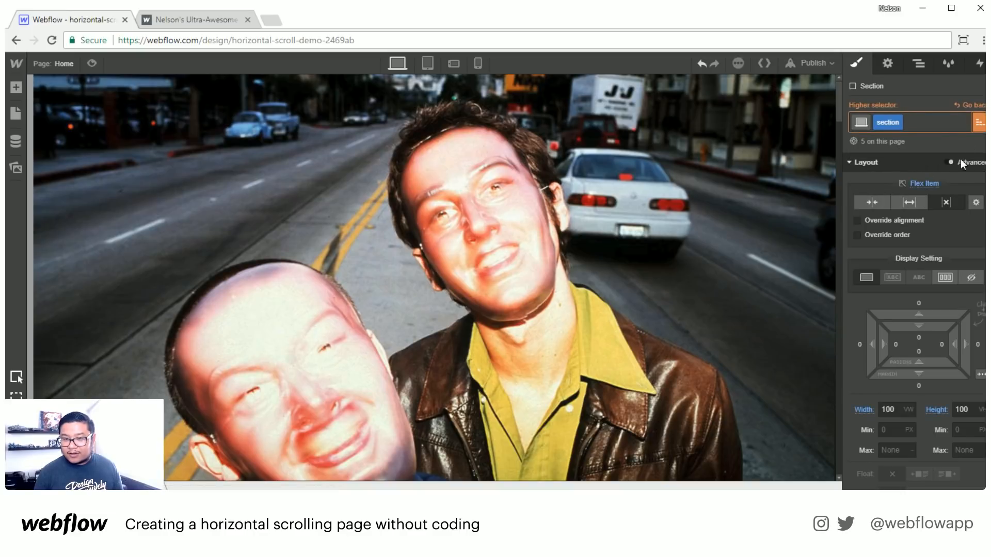
{"action": "left_click", "coordinate": [979, 105]}
Check where the first section's flex item setting is inherited from and review the third section's layout and background styles
{"action": "left_click", "coordinate": [918, 66]}
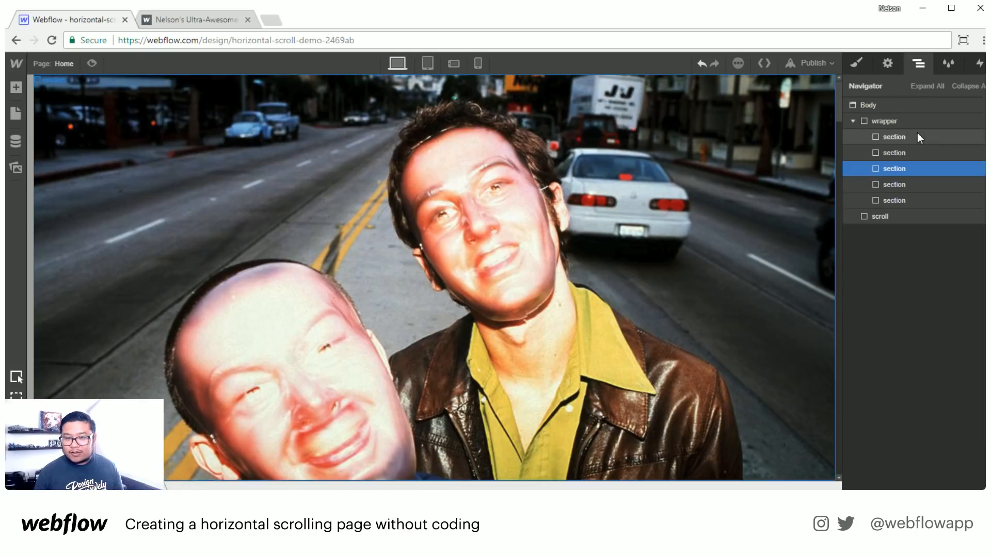
{"action": "left_click", "coordinate": [917, 134]}
{"action": "left_click", "coordinate": [856, 63]}
{"action": "left_click", "coordinate": [918, 184]}
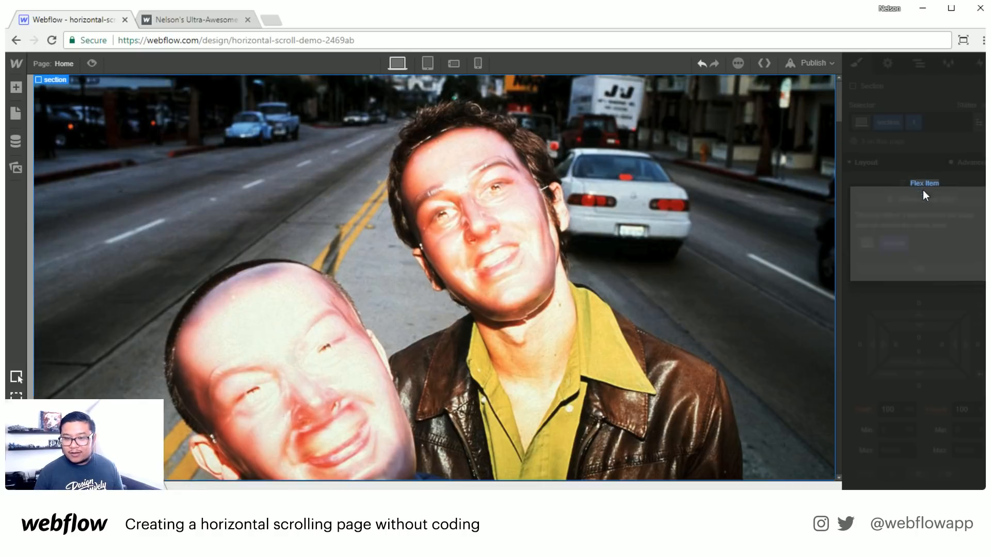
{"action": "left_click", "coordinate": [920, 206]}
{"action": "left_click", "coordinate": [918, 64]}
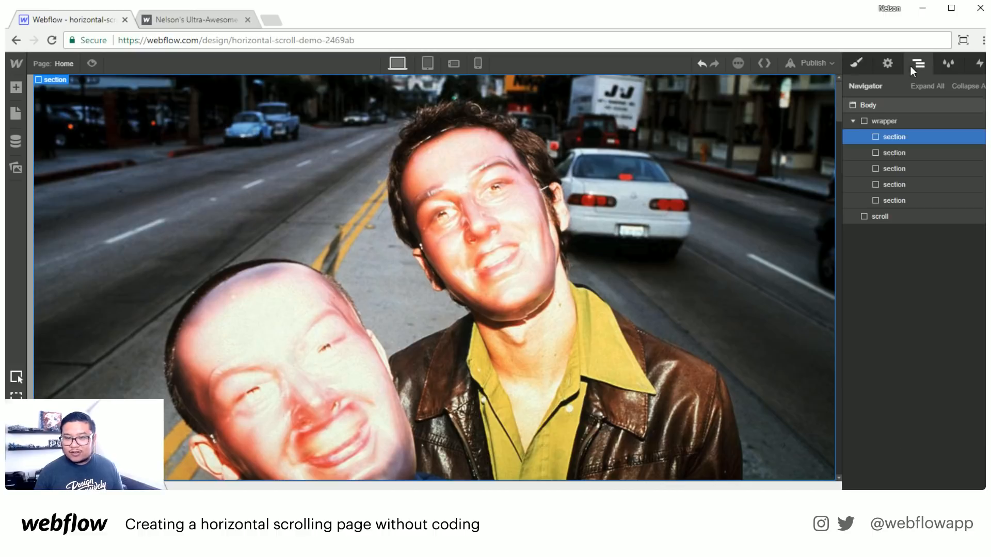
{"action": "left_click", "coordinate": [894, 167]}
{"action": "left_click", "coordinate": [857, 61]}
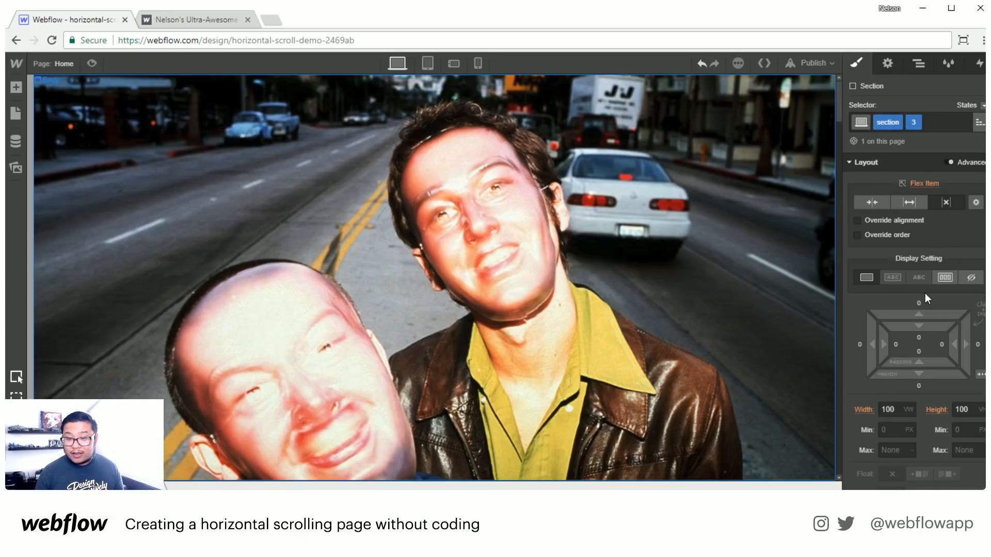
{"action": "scroll", "coordinate": [925, 293], "scroll_direction": "down", "scroll_amount": 8}
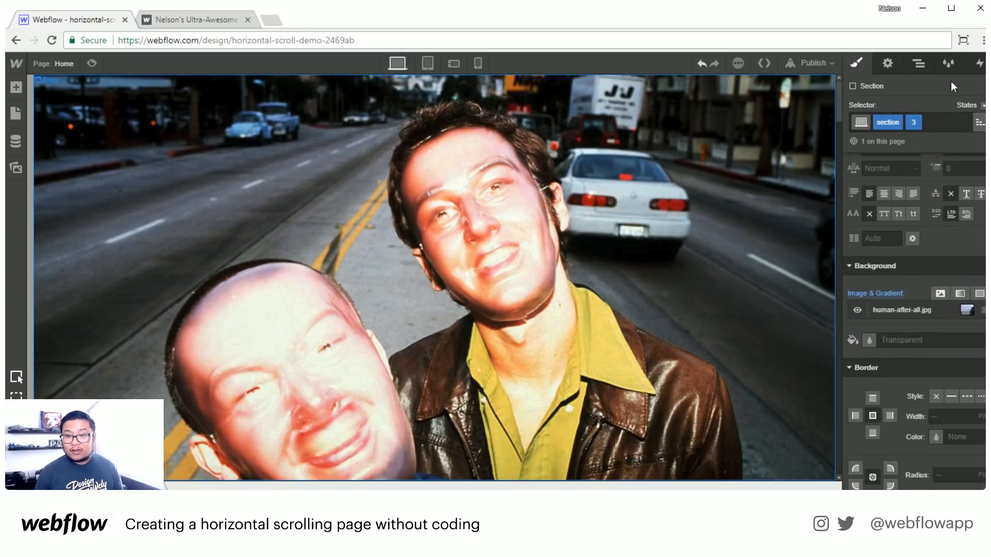
Replace the combo class 1 on the wrapper's fourth section with a new combo class 4
{"action": "key", "text": "z"}
{"action": "left_click", "coordinate": [856, 64]}
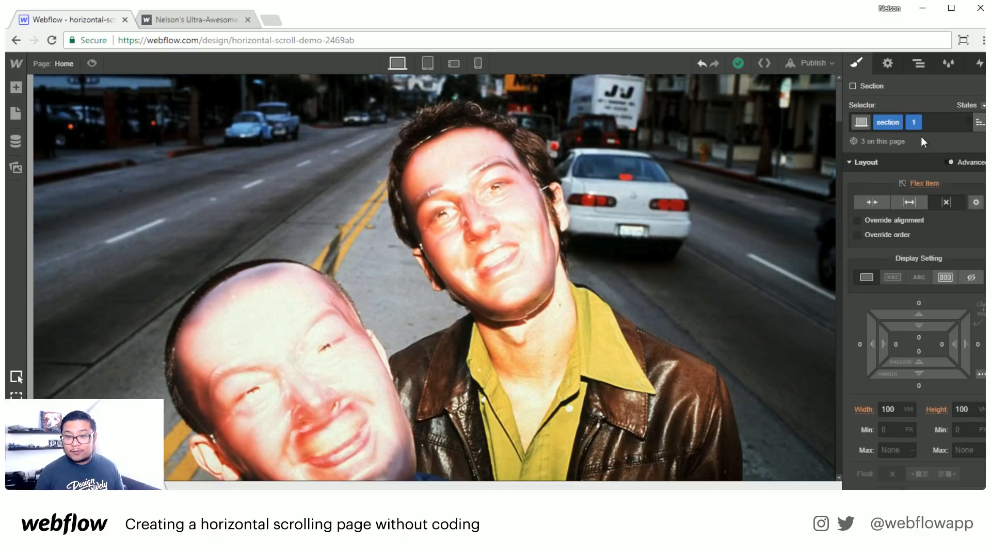
{"action": "left_click", "coordinate": [939, 120]}
{"action": "key", "text": "BackSpace"}
{"action": "type", "text": "4"}
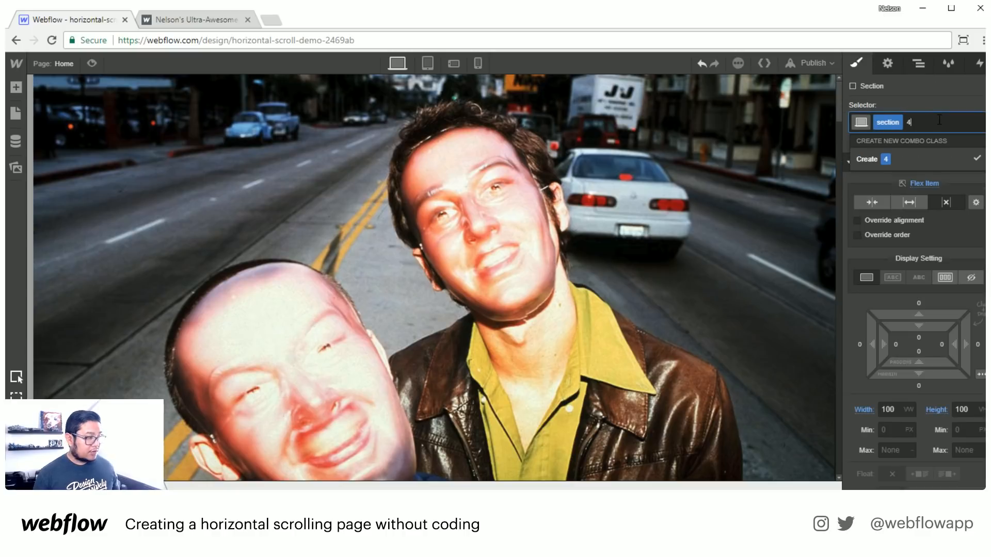
{"action": "key", "text": "Return"}
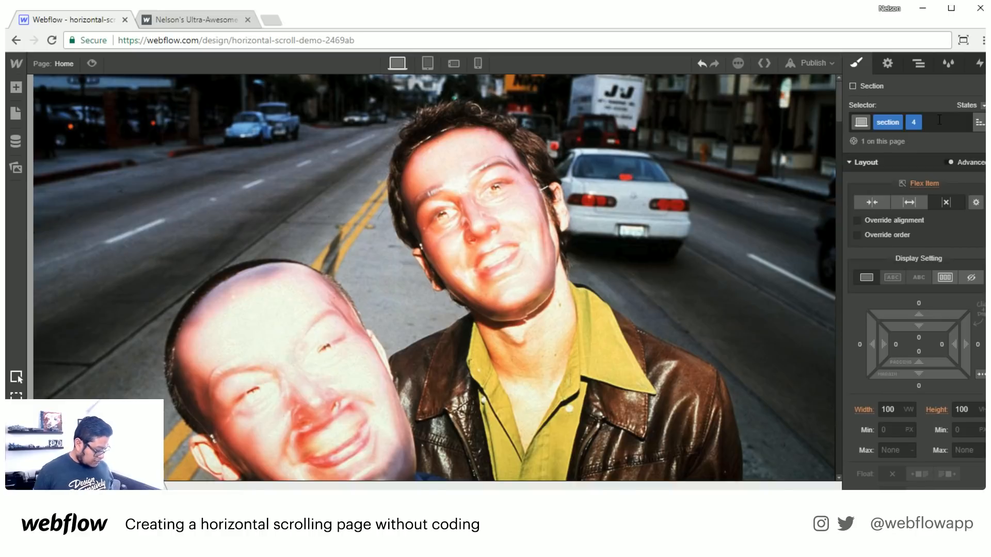
Add Daft-Punk-2007.jpg from the project's assets as the fourth section's background image
{"action": "scroll", "coordinate": [927, 381], "scroll_direction": "down", "scroll_amount": 5}
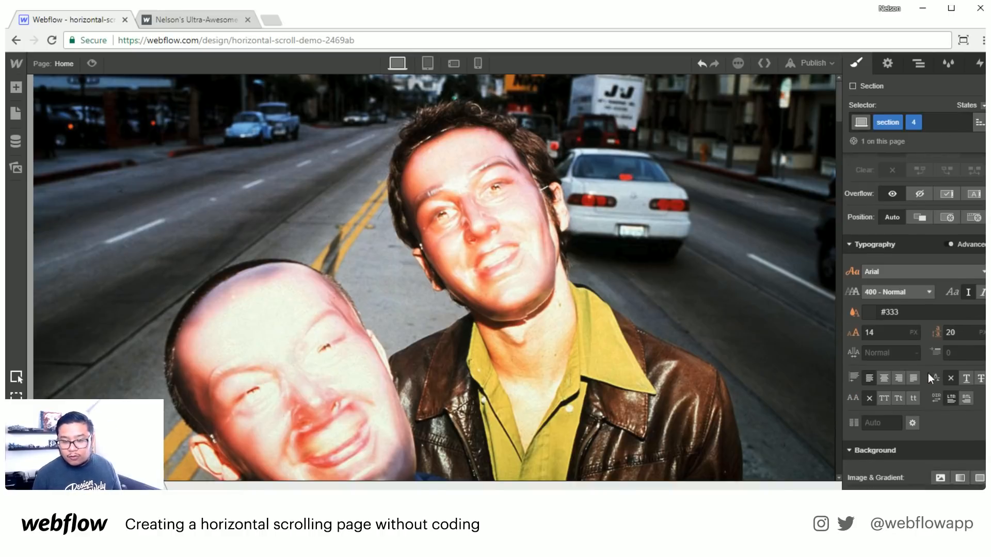
{"action": "scroll", "coordinate": [928, 373], "scroll_direction": "down", "scroll_amount": 5}
{"action": "left_click", "coordinate": [935, 229]}
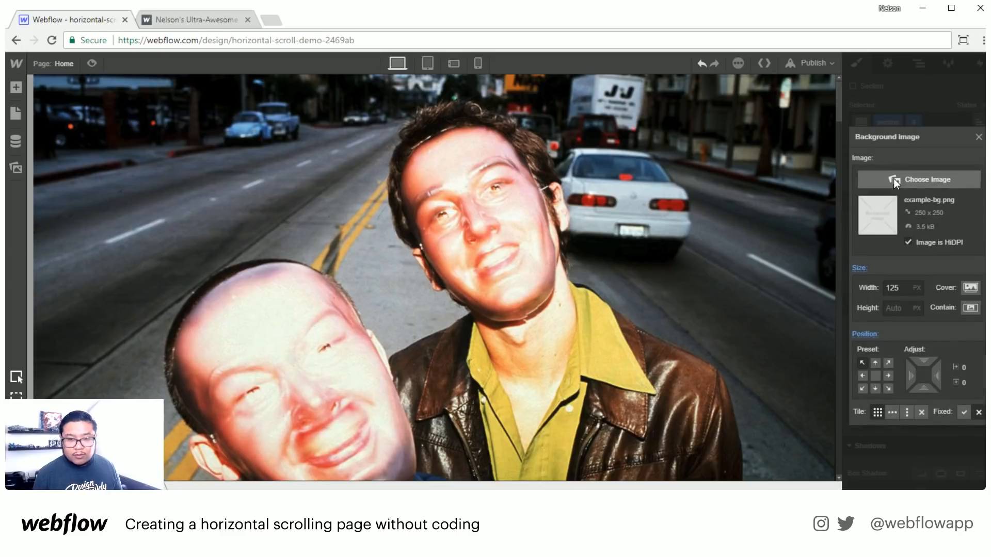
{"action": "left_click", "coordinate": [893, 178]}
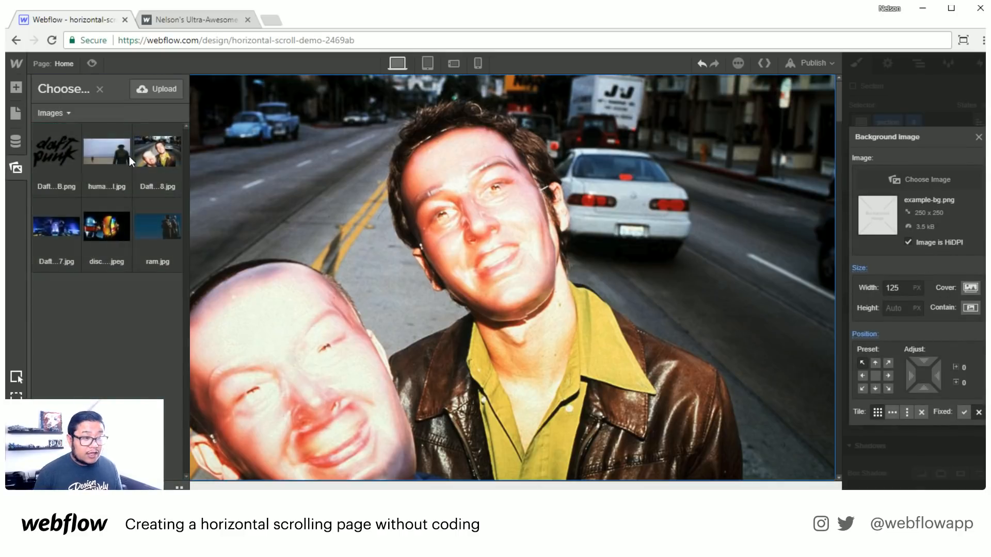
{"action": "left_click", "coordinate": [61, 230]}
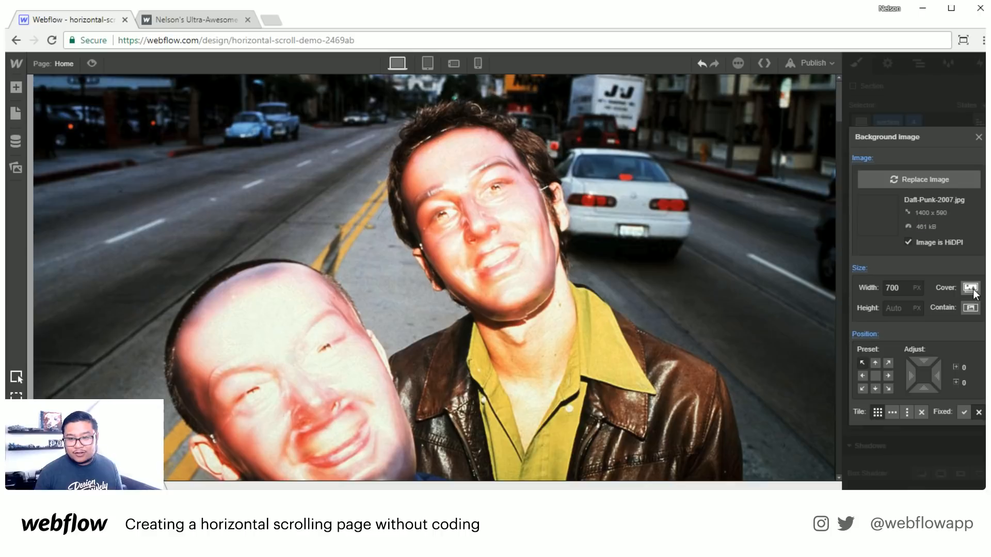
Make the Daft-Punk-2007.jpg background cover the fourth section, centered and without tiling
{"action": "left_click", "coordinate": [971, 289]}
{"action": "left_click", "coordinate": [876, 376]}
{"action": "left_click", "coordinate": [921, 412]}
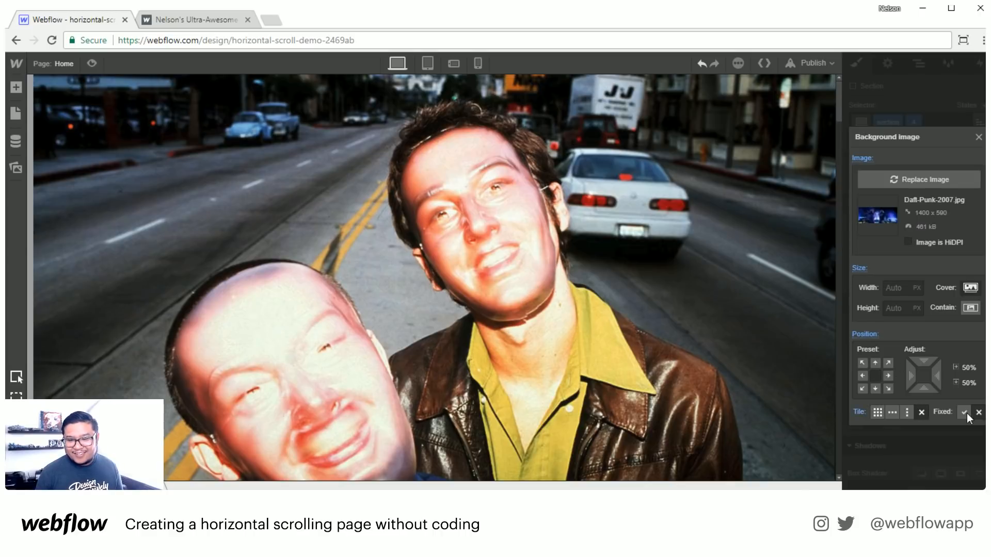
{"action": "left_click", "coordinate": [978, 412]}
{"action": "left_click", "coordinate": [977, 137]}
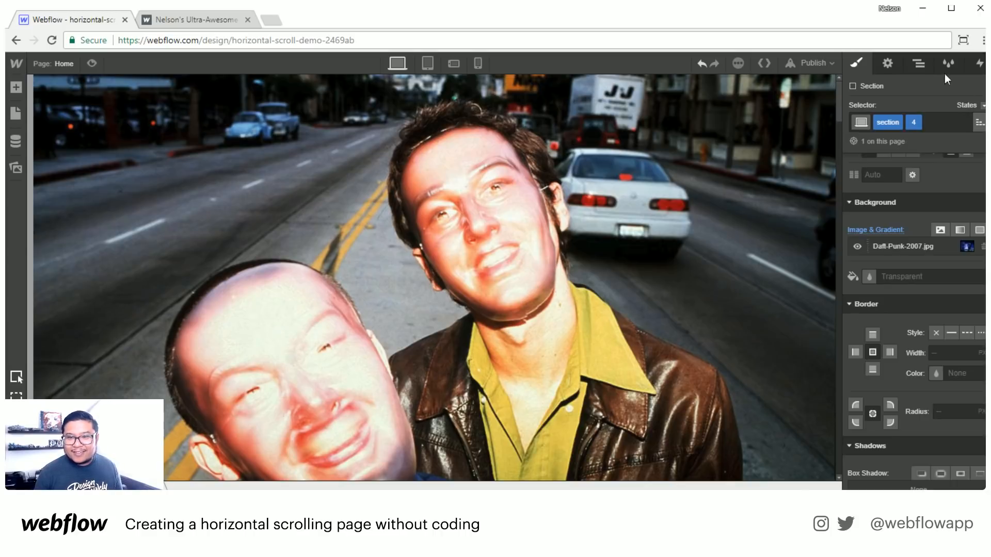
Replace the combo class 1 on the wrapper's fifth section with a new combo class 5
{"action": "left_click", "coordinate": [918, 63]}
{"action": "left_click", "coordinate": [892, 199]}
{"action": "left_click", "coordinate": [859, 62]}
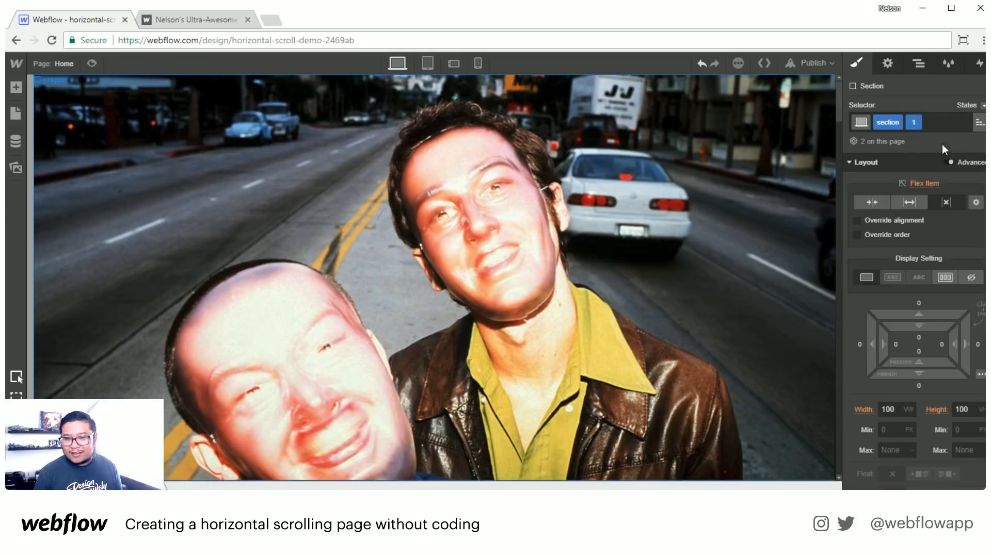
{"action": "left_click", "coordinate": [934, 118]}
{"action": "key", "text": "BackSpace"}
{"action": "type", "text": "5"}
{"action": "key", "text": "Return"}
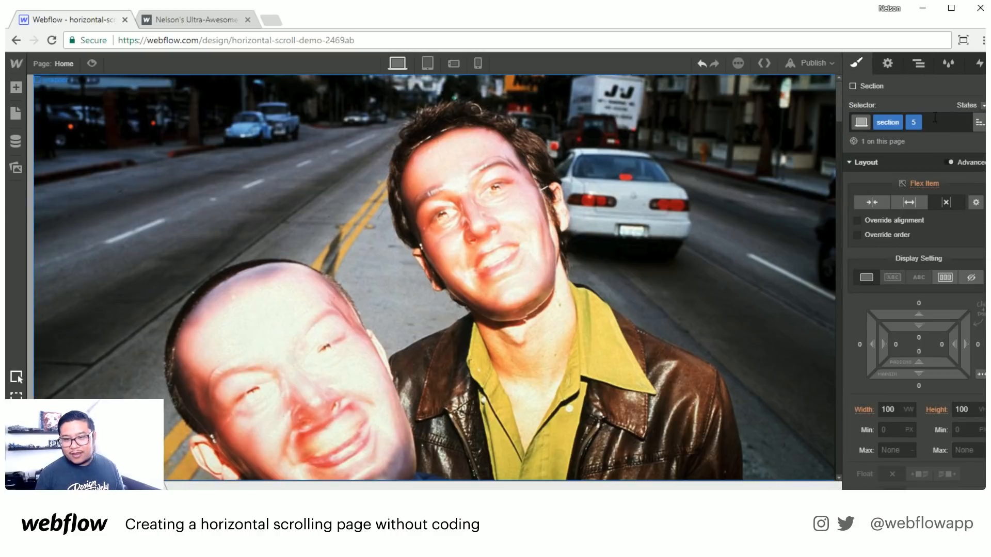
Add ram.jpg from the project's assets as the fifth section's background image and make it cover the section, centered
{"action": "scroll", "coordinate": [937, 294], "scroll_direction": "down", "scroll_amount": 10}
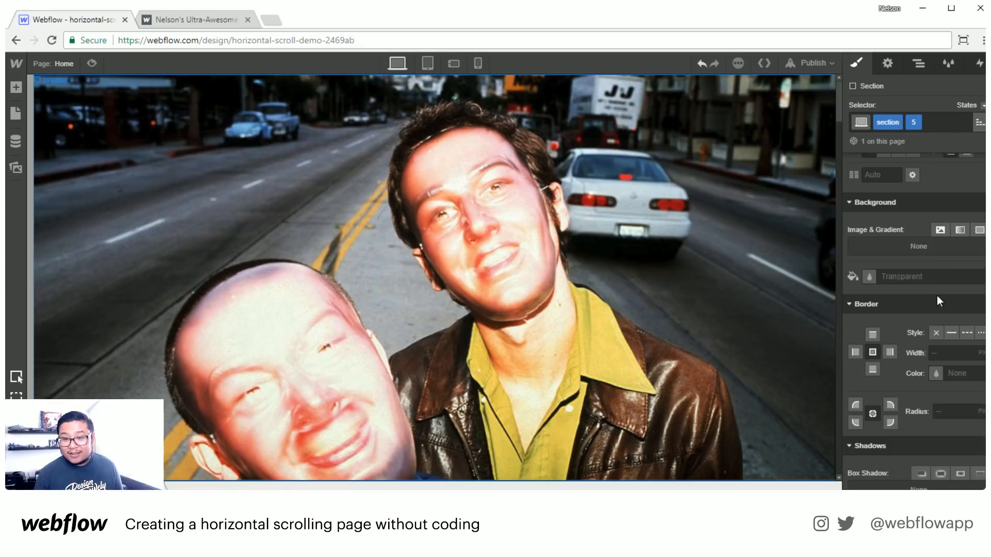
{"action": "left_click", "coordinate": [938, 231]}
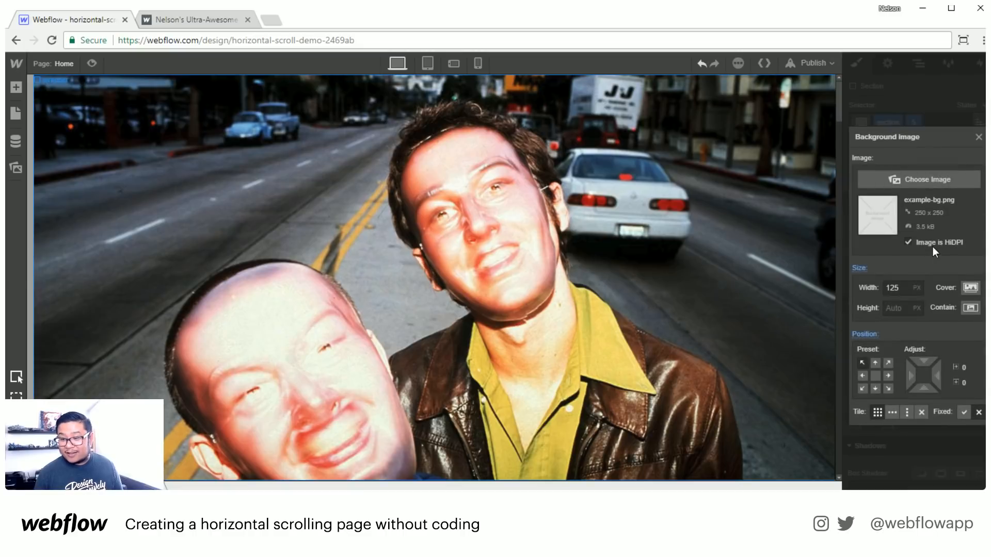
{"action": "left_click", "coordinate": [917, 175]}
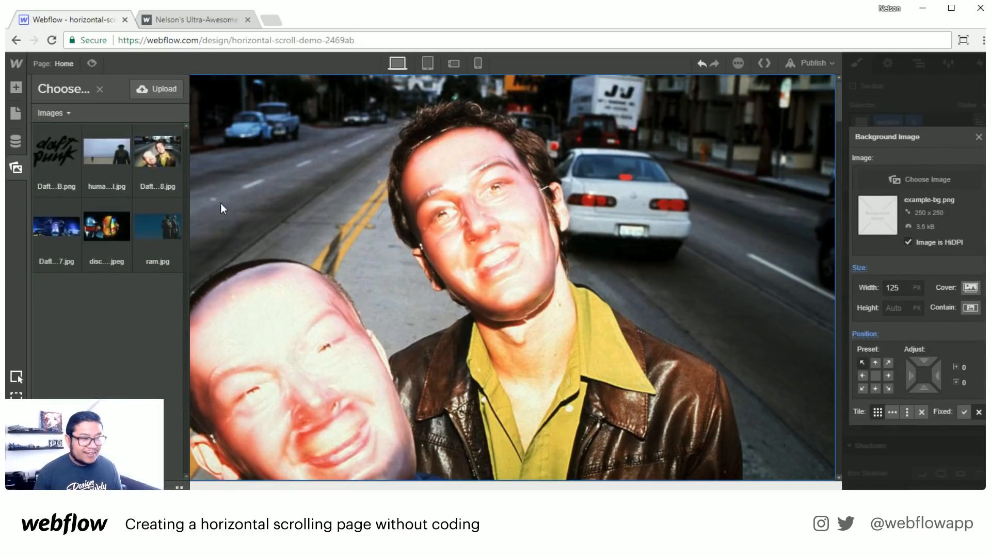
{"action": "left_click", "coordinate": [159, 227]}
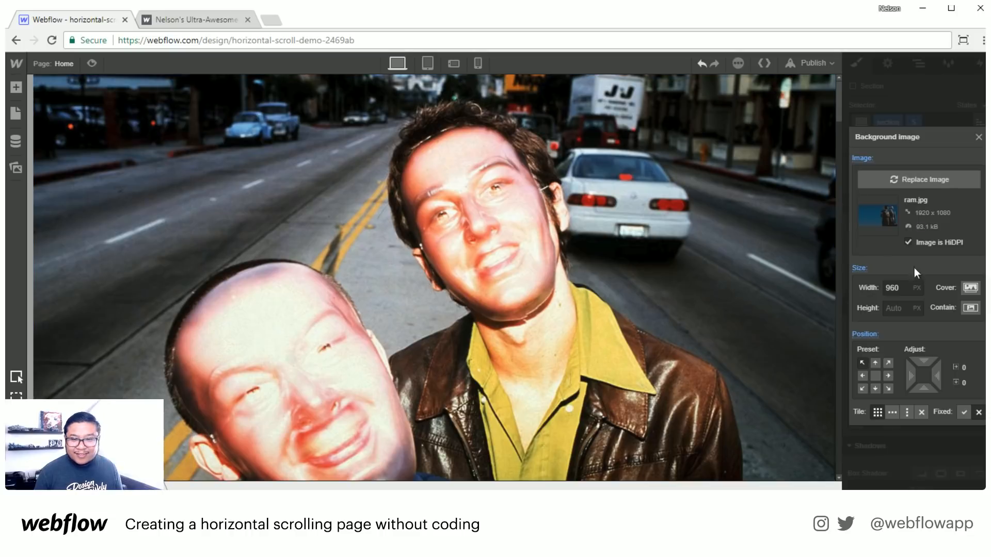
{"action": "left_click", "coordinate": [972, 289]}
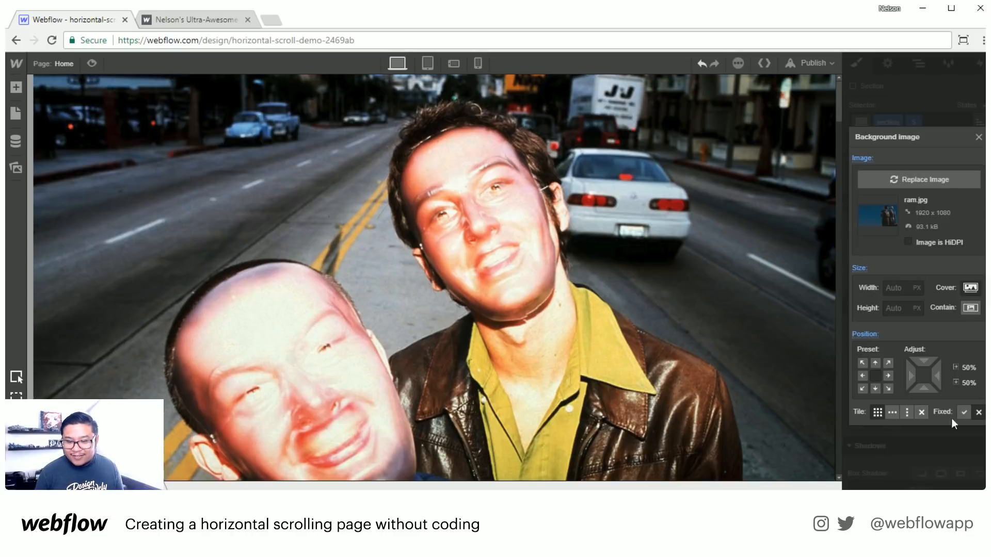
{"action": "left_click", "coordinate": [978, 138]}
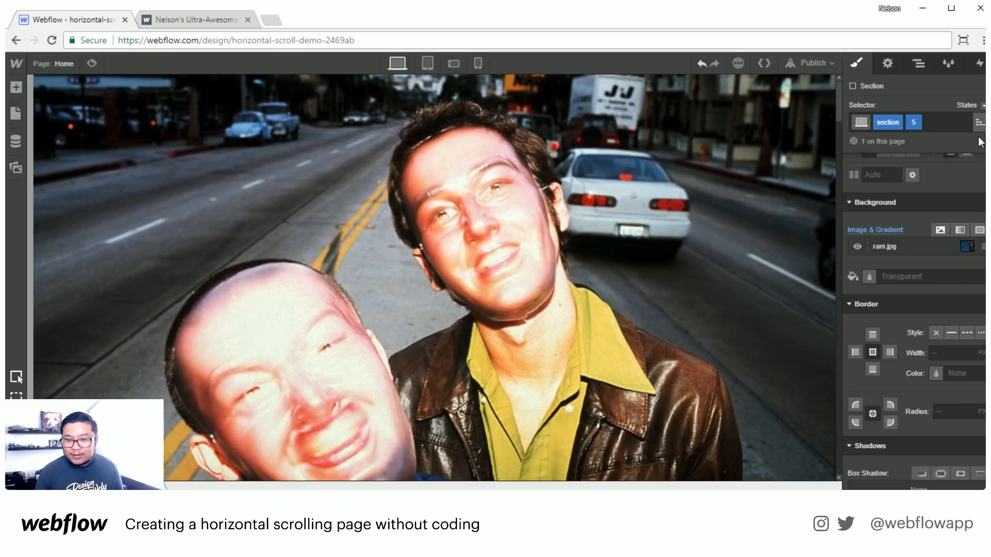
Add a While Page is Scrolling interaction to the current page with Play Scroll Animation as its action
{"action": "left_click", "coordinate": [919, 64]}
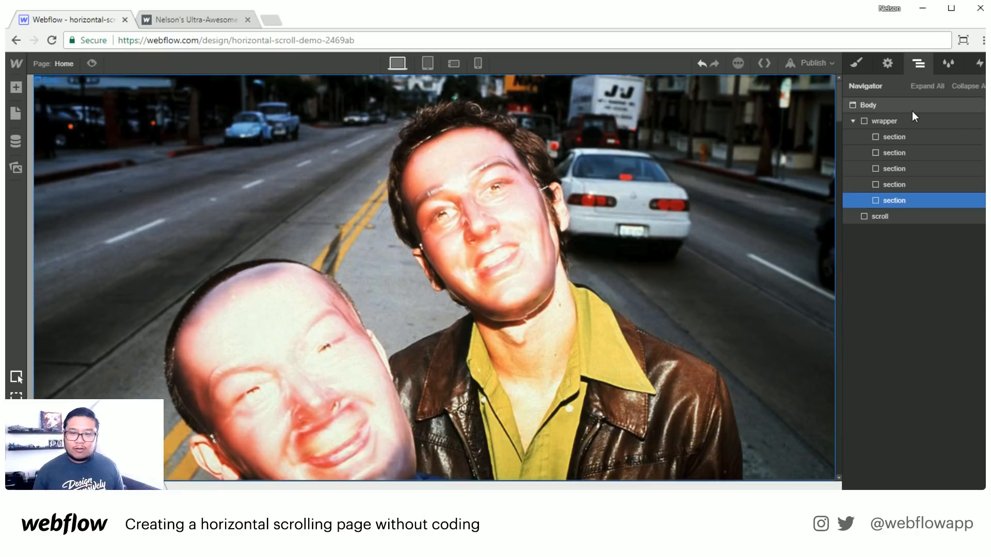
{"action": "left_click", "coordinate": [904, 214]}
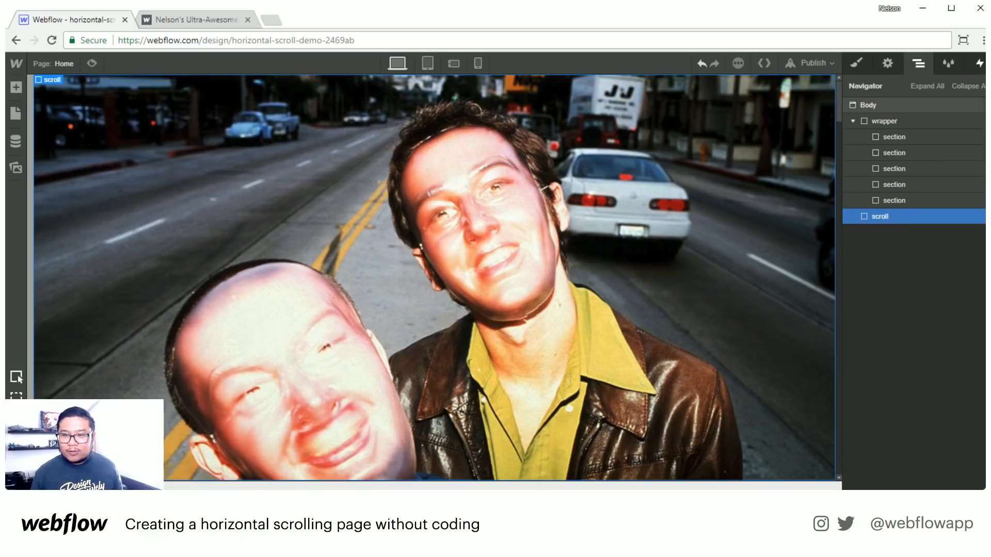
{"action": "left_click", "coordinate": [948, 63]}
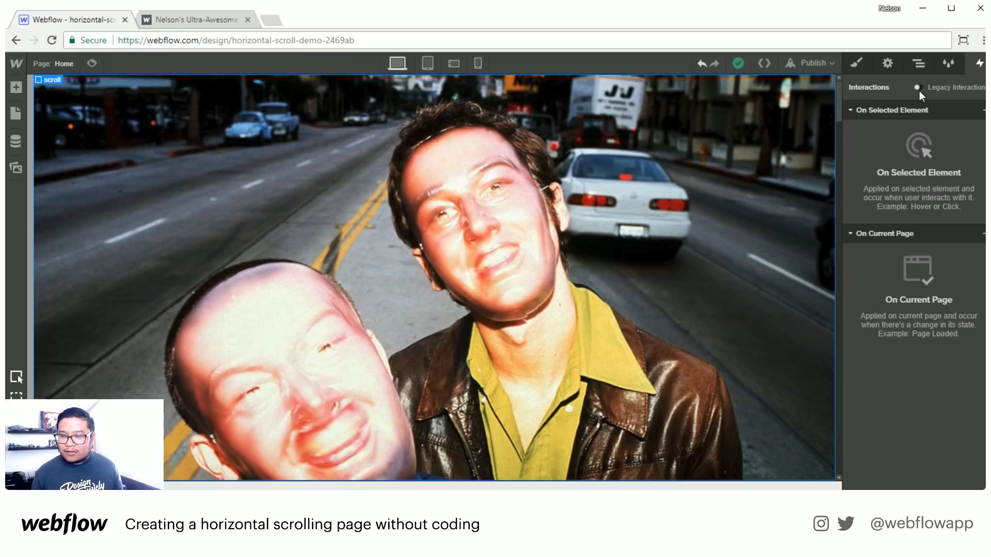
{"action": "left_click", "coordinate": [983, 233]}
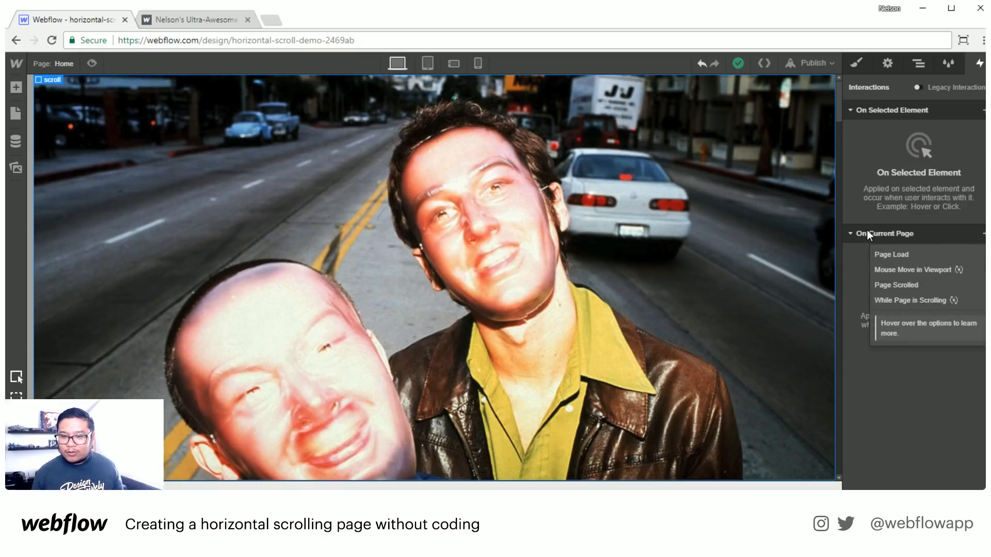
{"action": "mouse_move", "coordinate": [918, 301]}
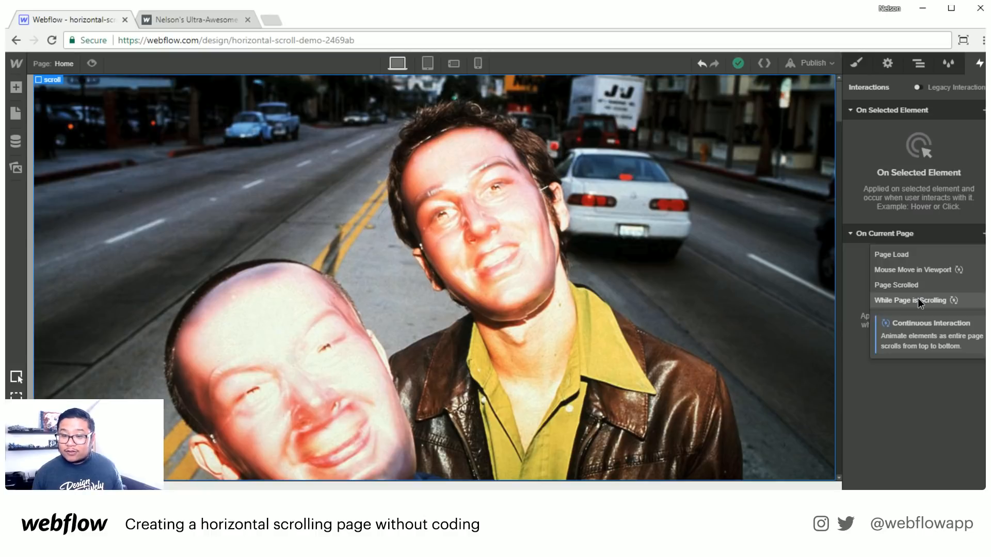
{"action": "left_click", "coordinate": [917, 301]}
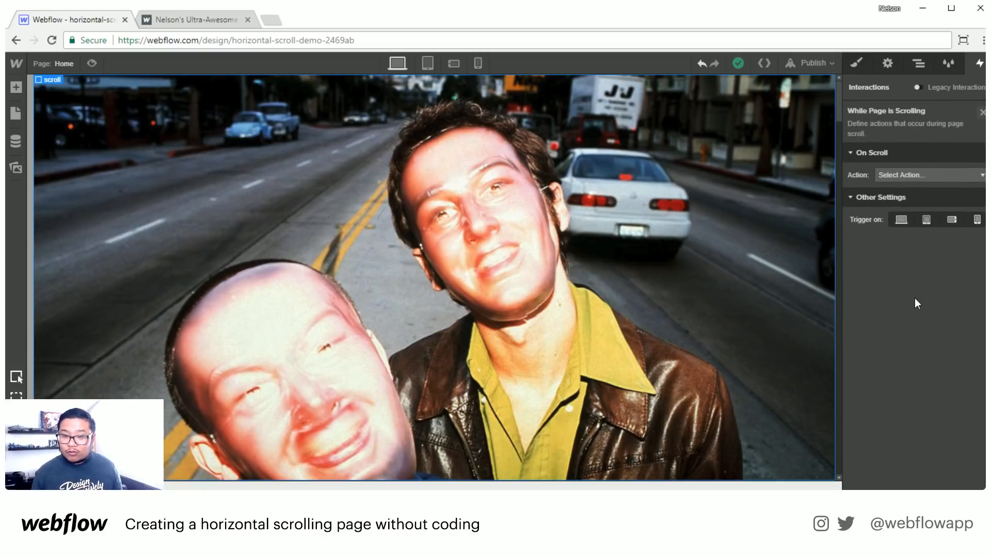
{"action": "left_click", "coordinate": [909, 176]}
{"action": "left_click", "coordinate": [904, 206]}
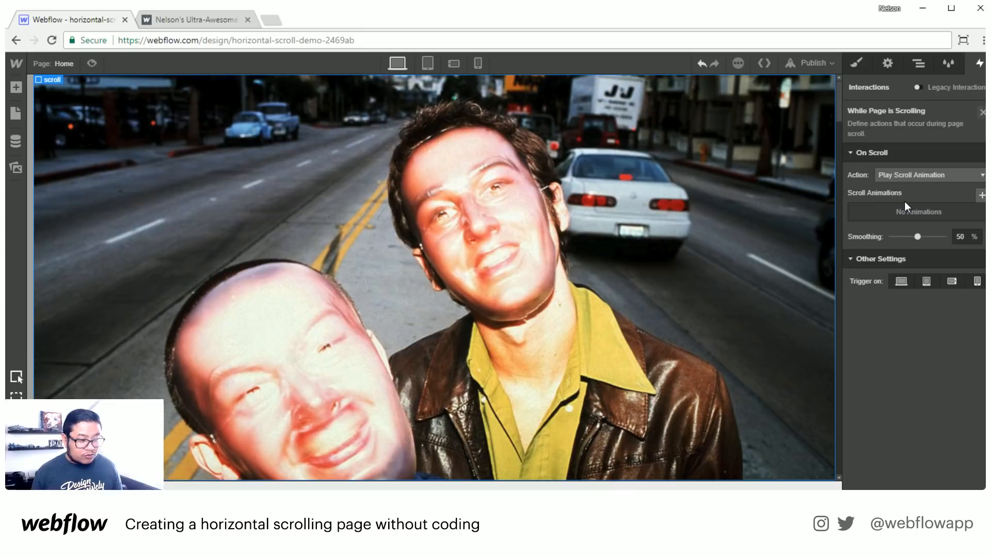
Select the wrapper and set the scroll interaction's smoothing to 75%
{"action": "left_click", "coordinate": [918, 63]}
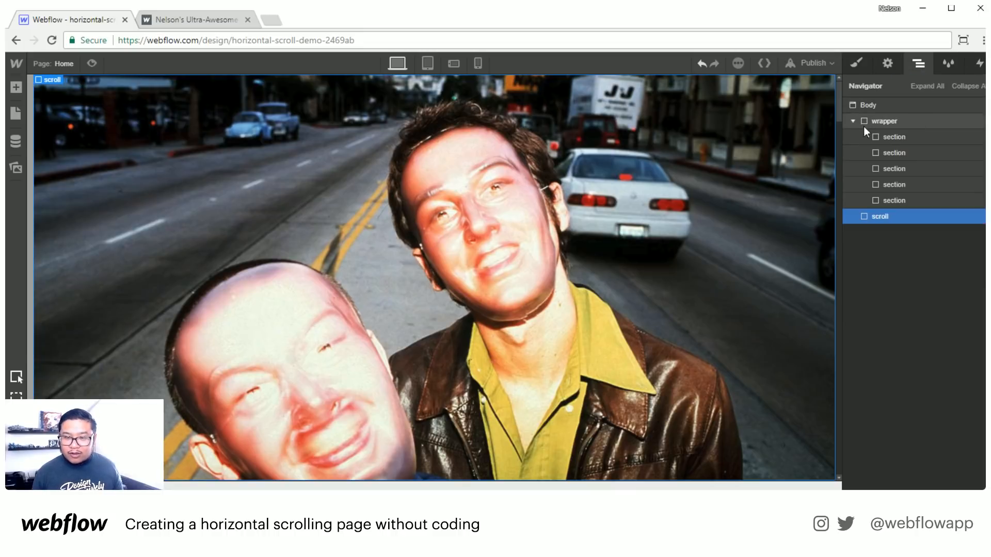
{"action": "left_click", "coordinate": [904, 122]}
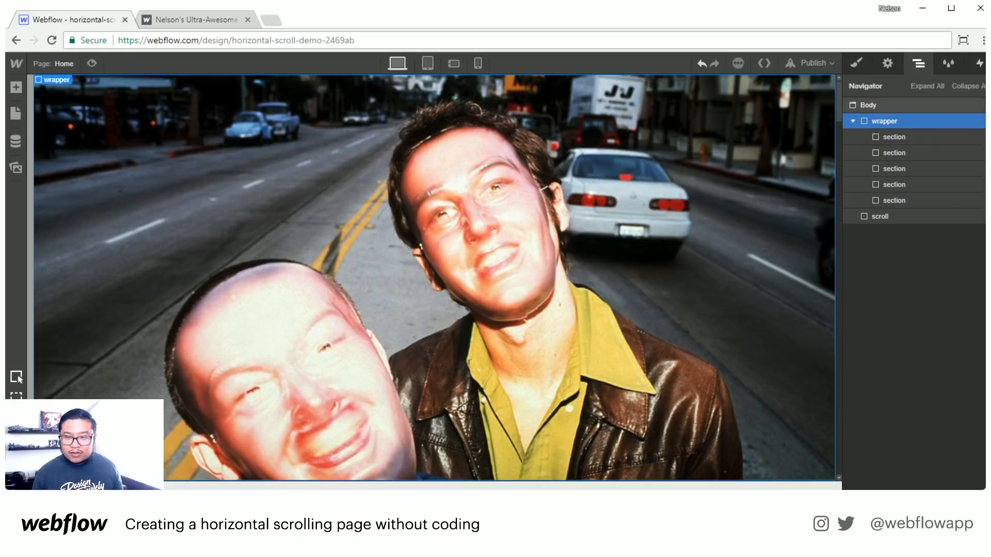
{"action": "left_click", "coordinate": [978, 63]}
{"action": "left_click", "coordinate": [898, 253]}
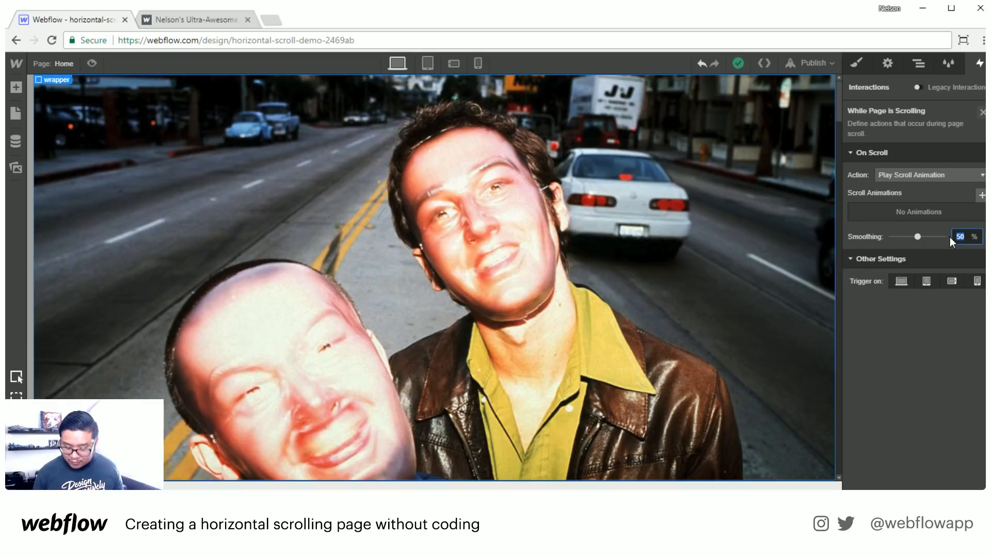
{"action": "type", "text": "75"}
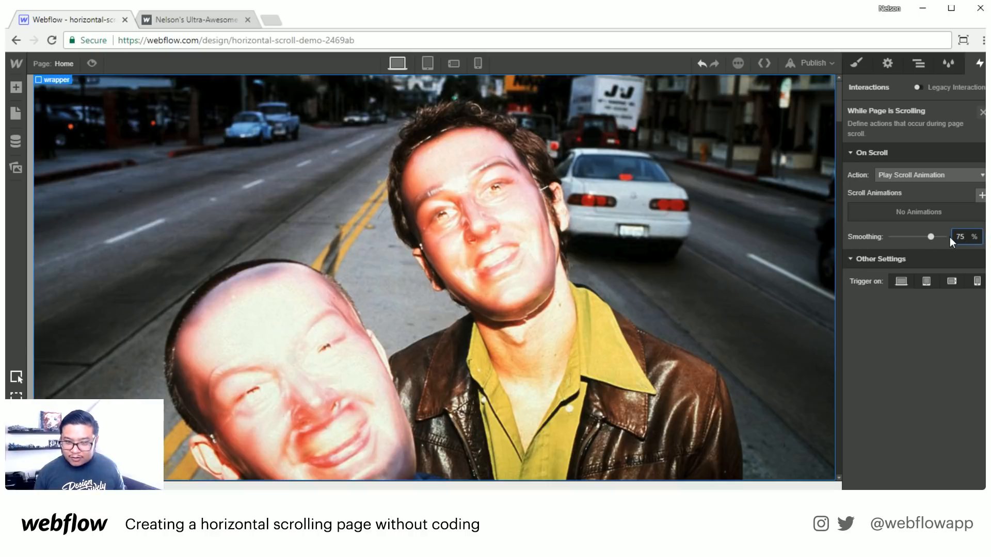
Create a new scroll animation and name it "scroll animation"
{"action": "left_click", "coordinate": [981, 197]}
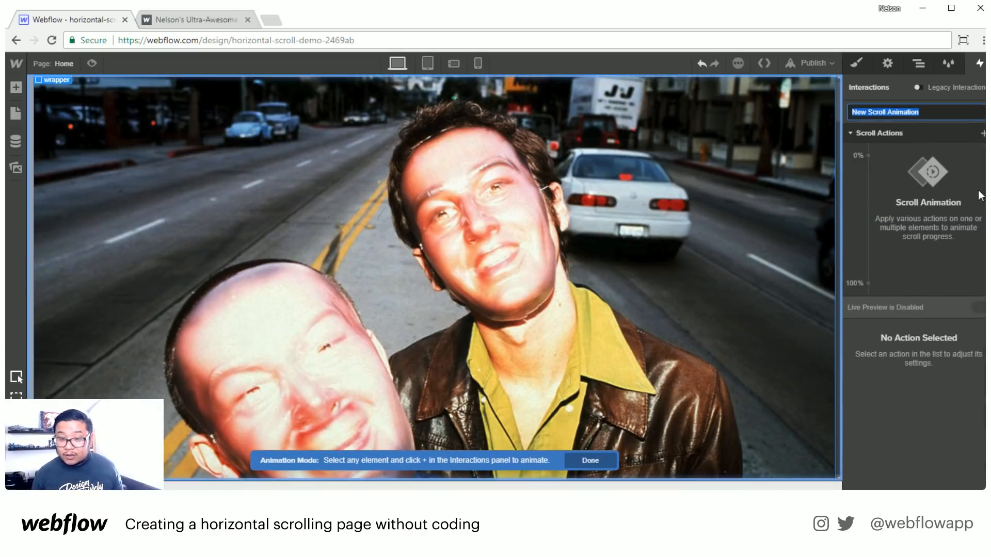
{"action": "type", "text": "scroll a"}
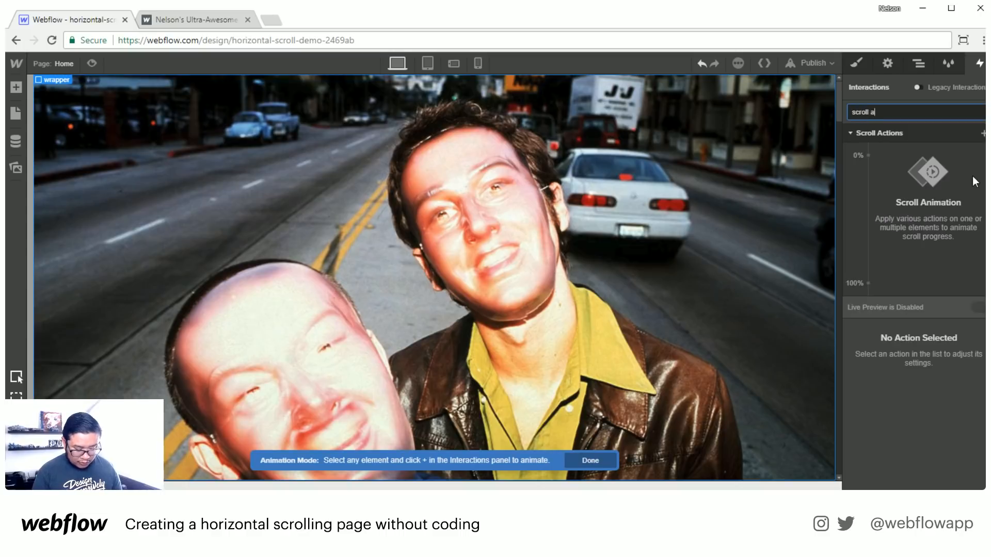
{"action": "type", "text": "nimation"}
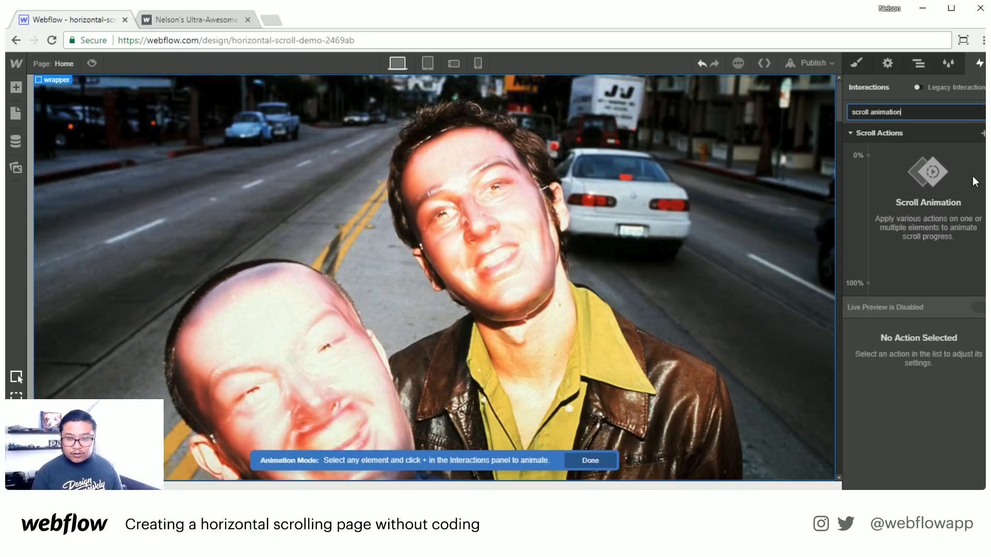
{"action": "key", "text": "Return"}
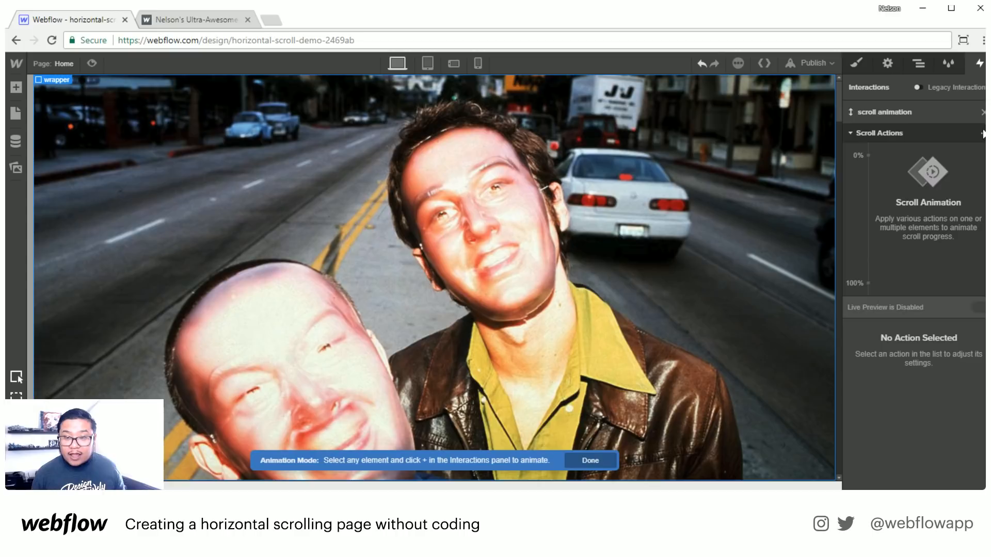
Add a Move action for the wrapper and set its 0% keyframe's horizontal offset to 0 VW
{"action": "left_click", "coordinate": [983, 133]}
{"action": "left_click", "coordinate": [923, 171]}
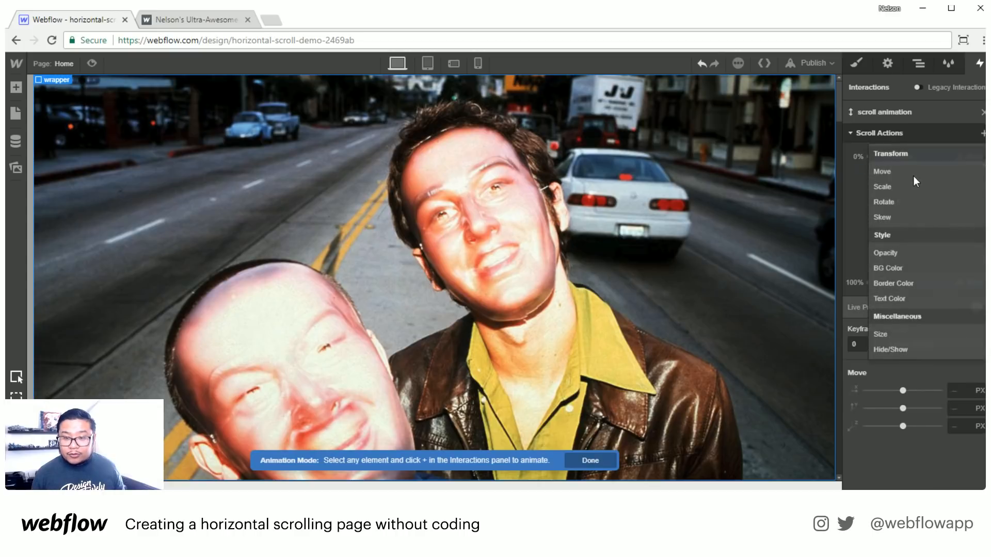
{"action": "left_click", "coordinate": [958, 392]}
{"action": "type", "text": "0"}
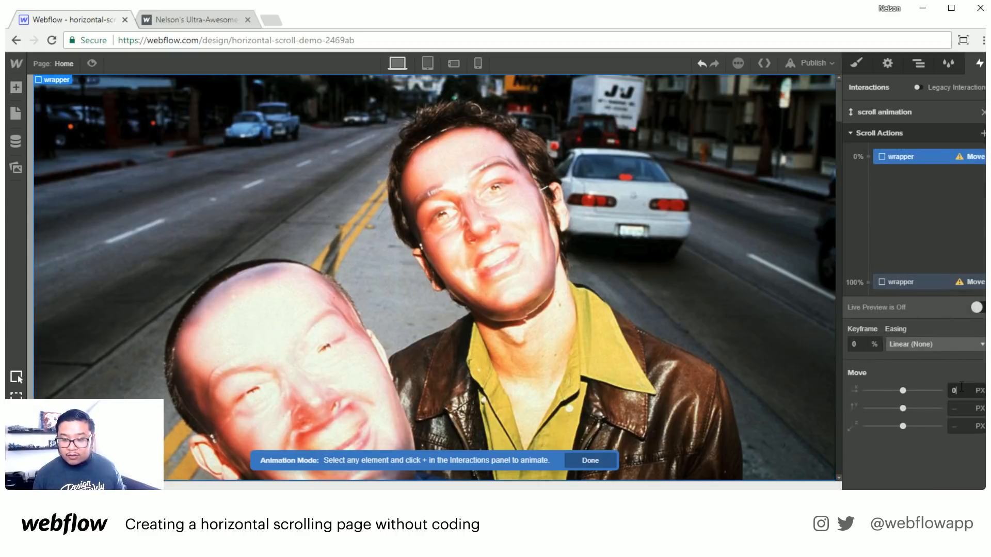
{"action": "type", "text": "vw"}
{"action": "key", "text": "Return"}
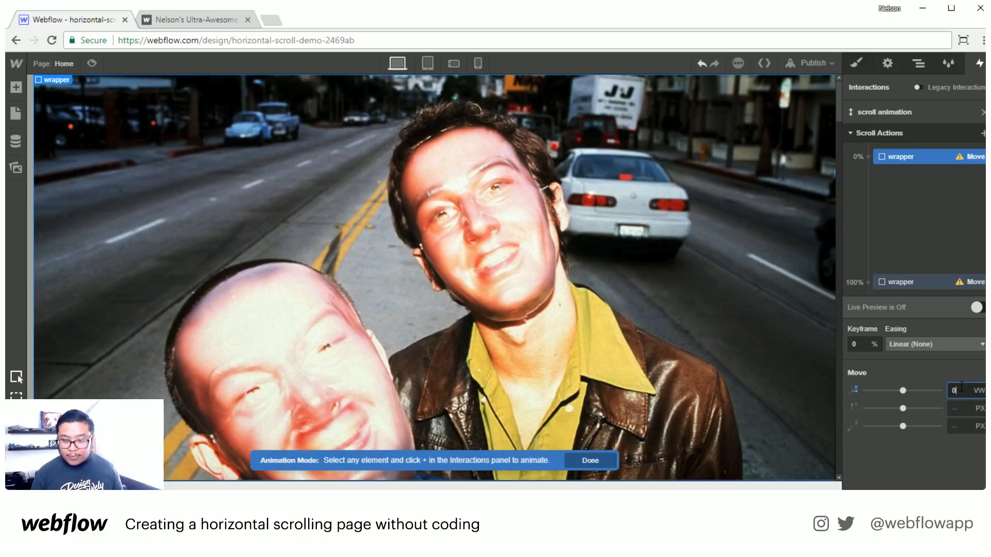
Set the horizontal offset of the wrapper's 100% Move keyframe to 400 VW
{"action": "left_click", "coordinate": [906, 283]}
{"action": "left_click", "coordinate": [954, 391]}
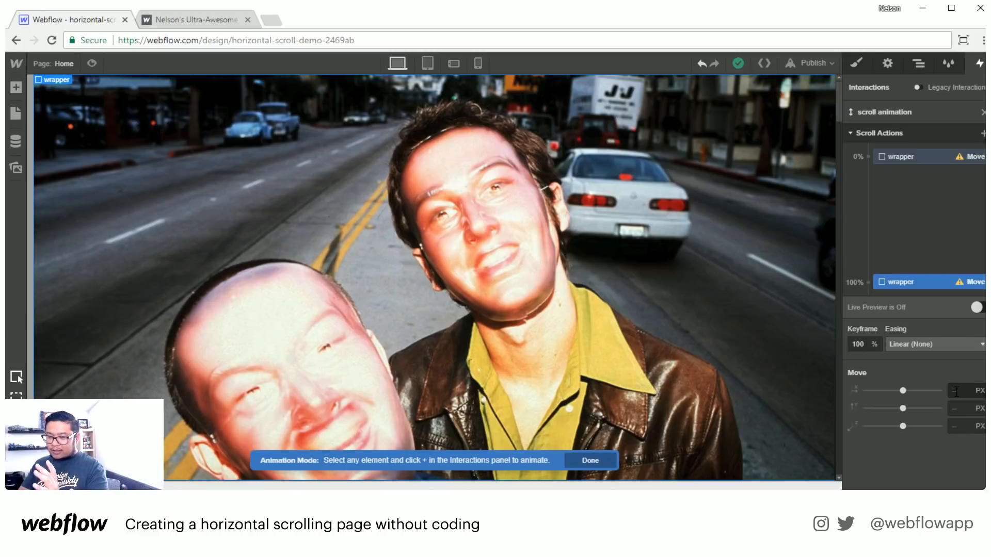
{"action": "type", "text": "400"}
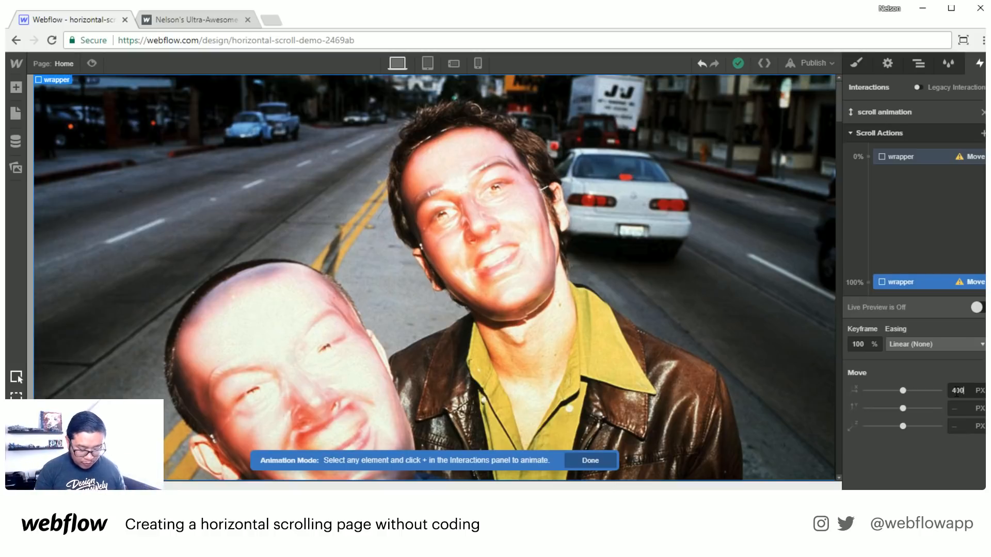
{"action": "type", "text": "vw"}
{"action": "key", "text": "Return"}
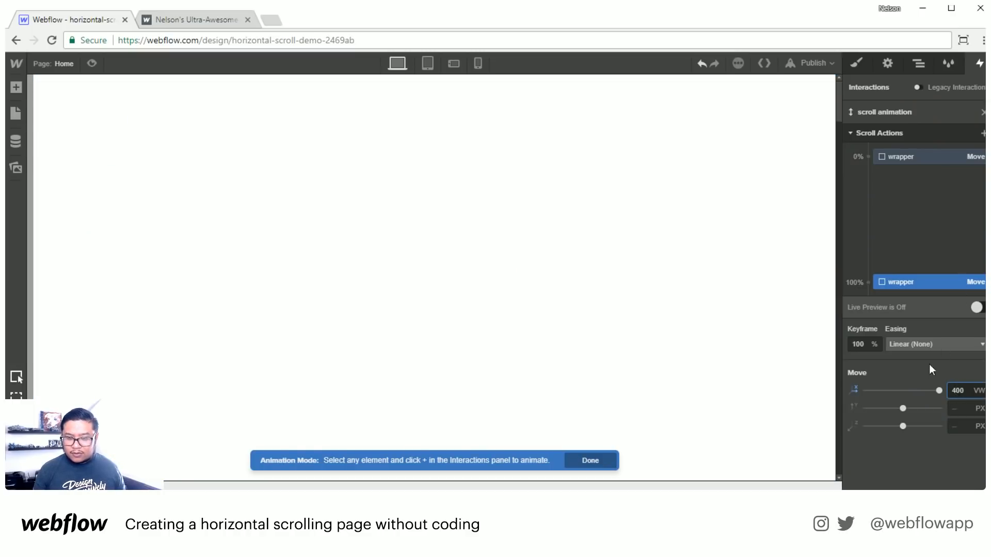
Compare the wrapper's 0% and 100% keyframes, then enable the live preview and test the animation by scrolling the page
{"action": "left_click", "coordinate": [918, 159]}
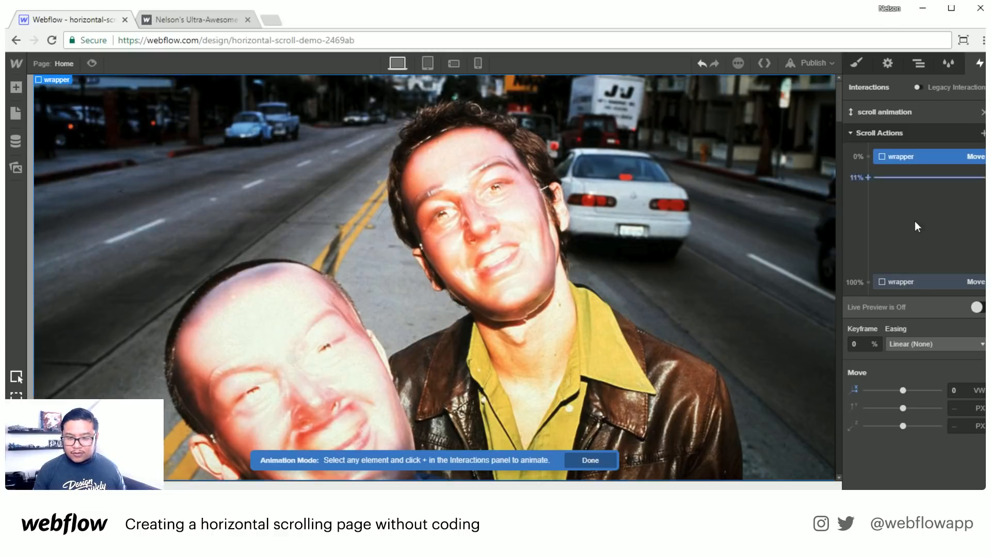
{"action": "left_click", "coordinate": [911, 286]}
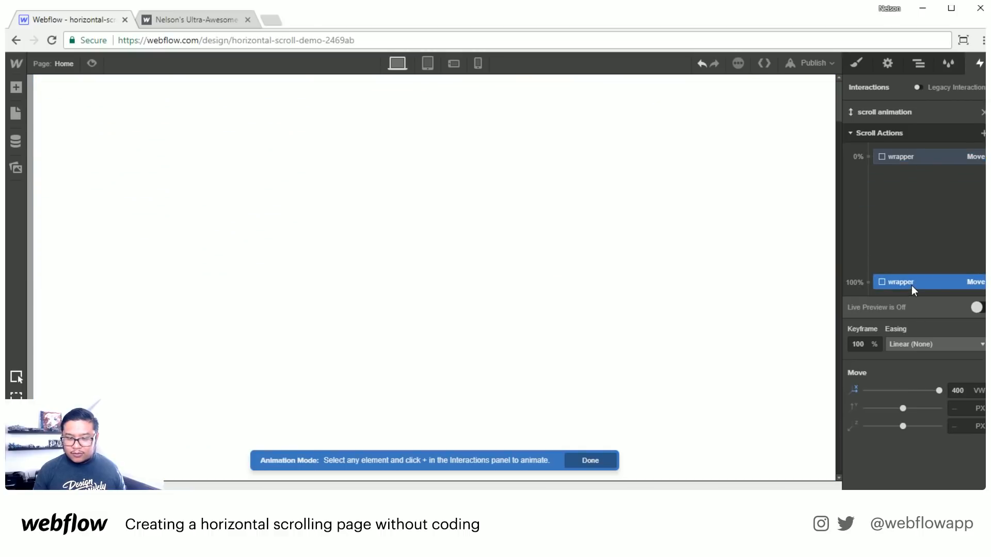
{"action": "left_click", "coordinate": [976, 307]}
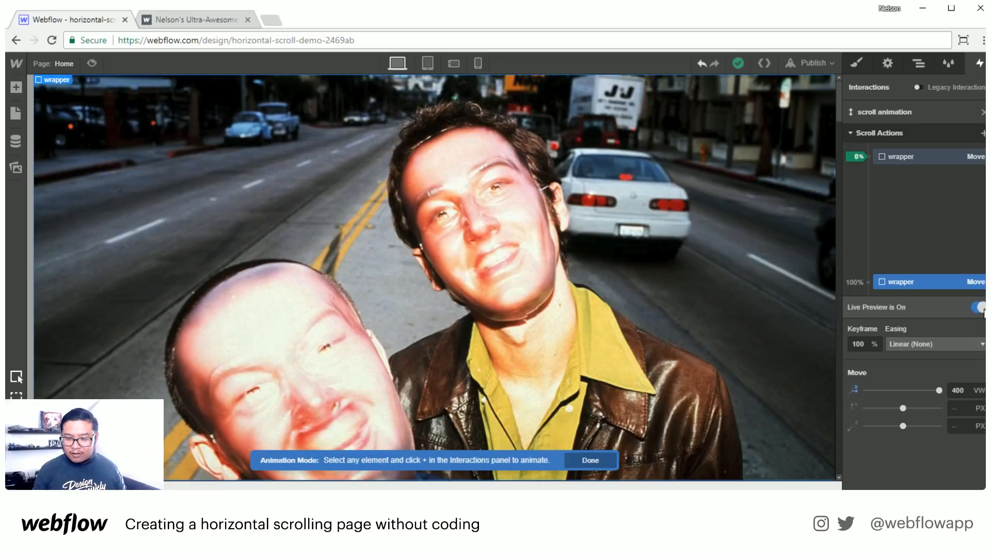
{"action": "scroll", "coordinate": [714, 265], "scroll_direction": "down", "scroll_amount": 3}
{"action": "scroll", "coordinate": [714, 264], "scroll_direction": "up", "scroll_amount": 3}
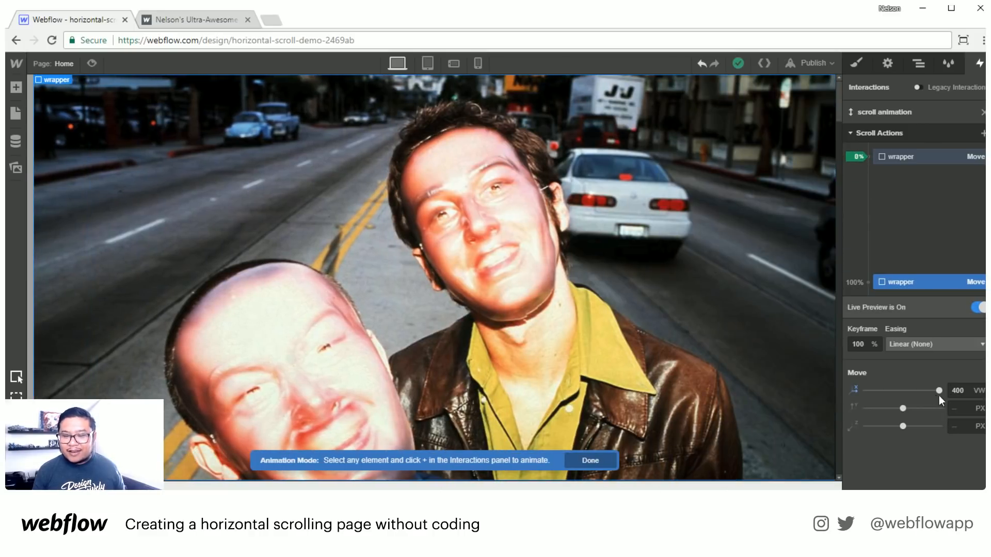
Change the 100% keyframe's horizontal offset to -400 VW and preview the animation live by scrolling through the page
{"action": "type", "text": "-"}
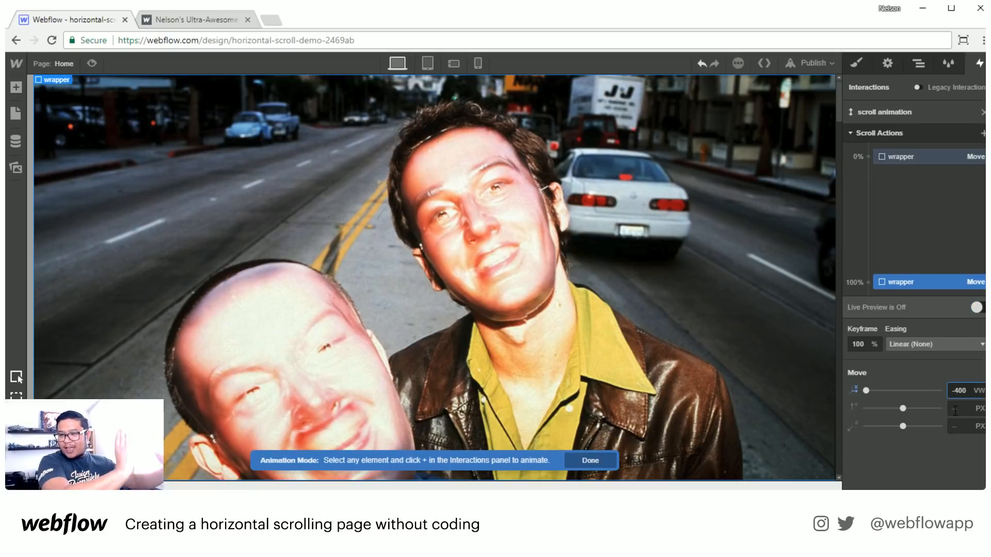
{"action": "left_click", "coordinate": [975, 307]}
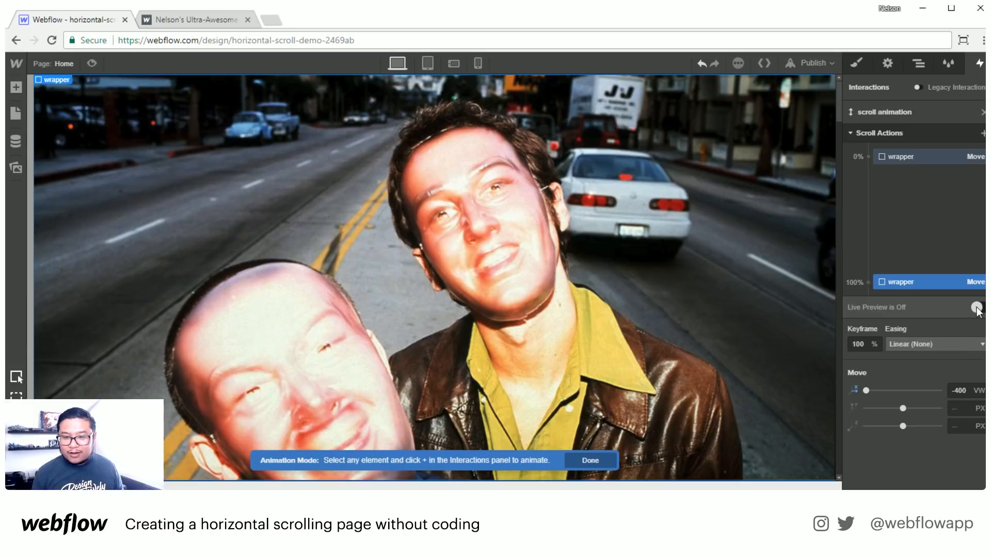
{"action": "scroll", "coordinate": [683, 283], "scroll_direction": "down", "scroll_amount": 10}
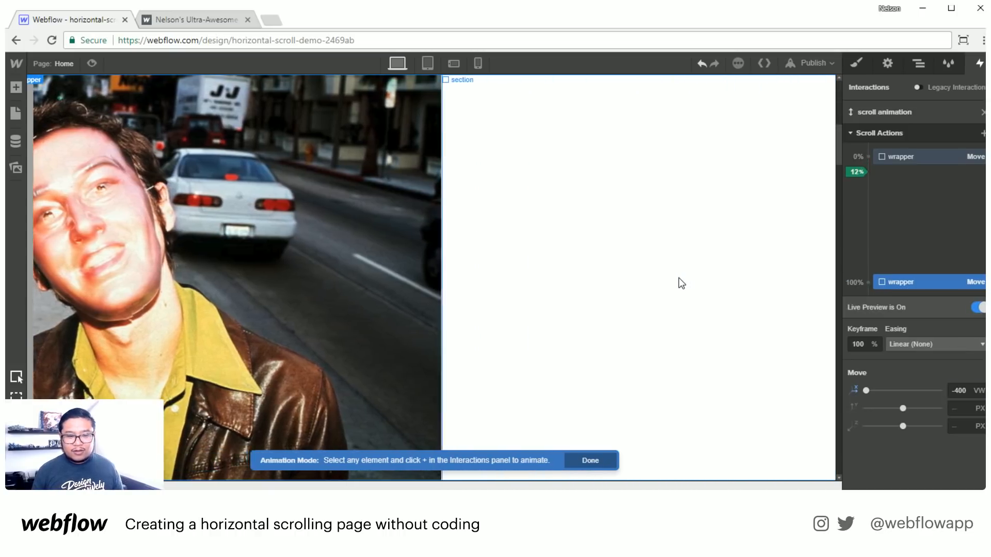
{"action": "left_click", "coordinate": [667, 286]}
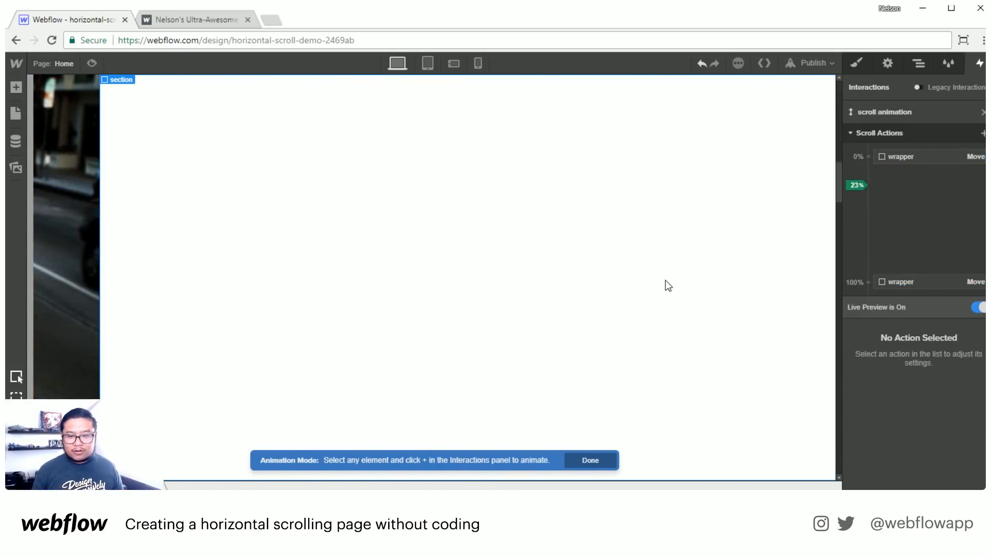
{"action": "scroll", "coordinate": [664, 281], "scroll_direction": "down", "scroll_amount": 12}
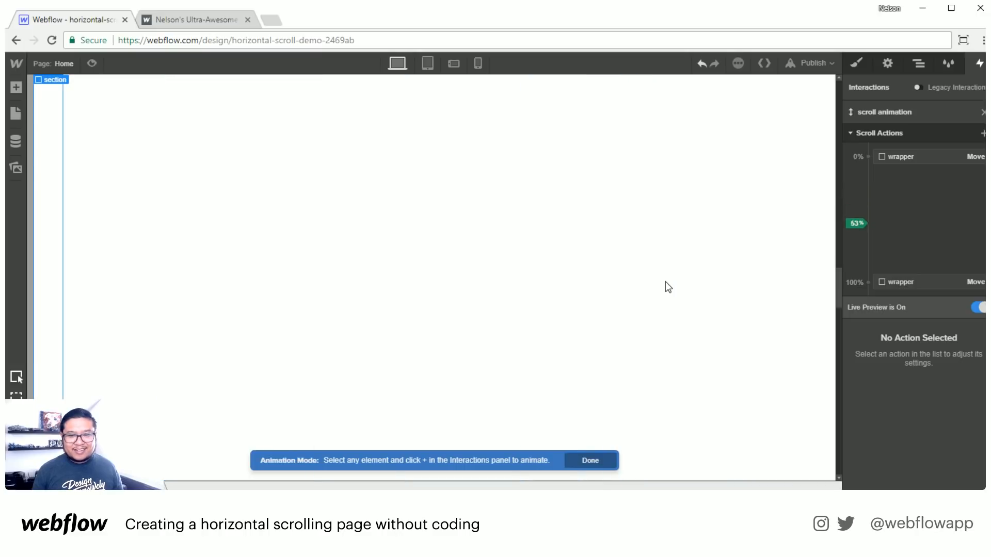
{"action": "scroll", "coordinate": [665, 281], "scroll_direction": "up", "scroll_amount": 15}
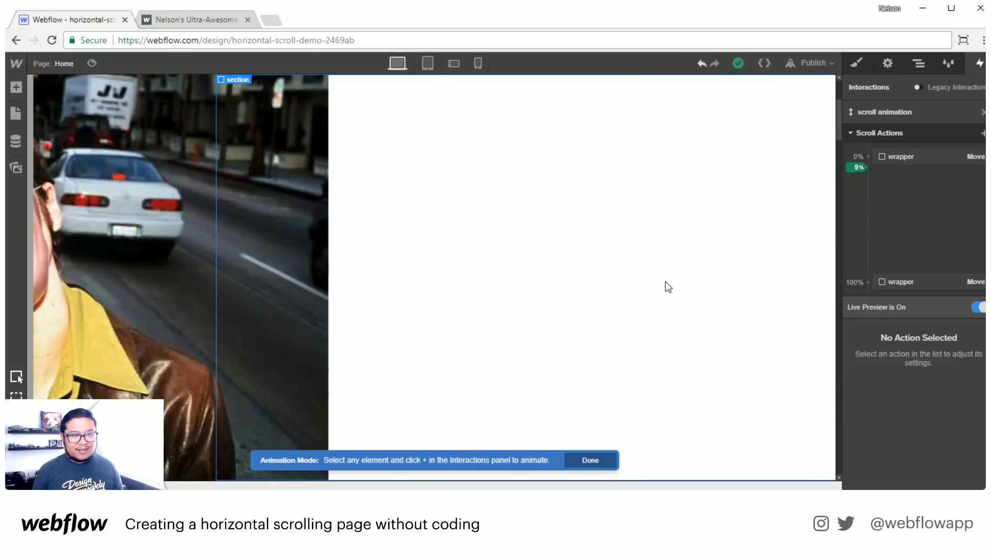
{"action": "scroll", "coordinate": [664, 281], "scroll_direction": "up", "scroll_amount": 3}
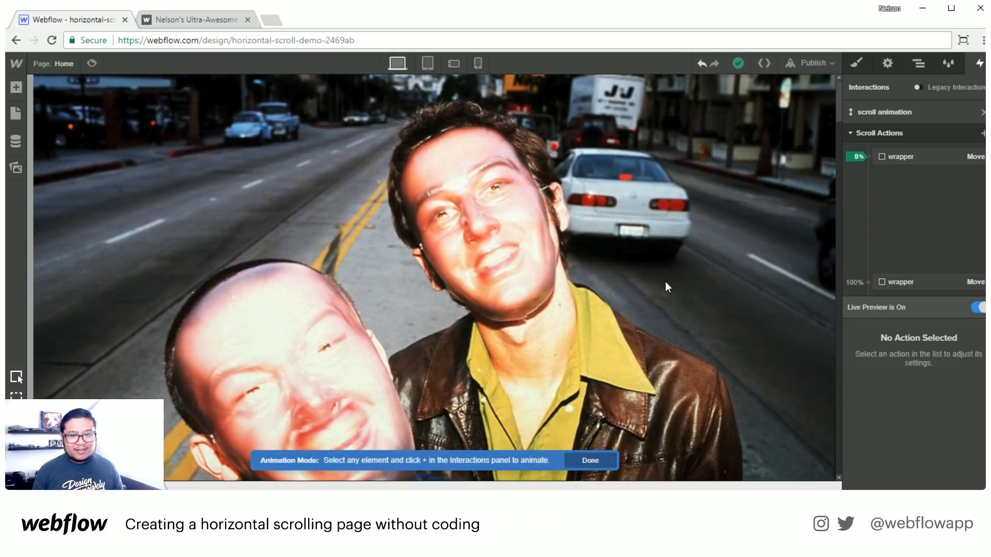
Remove the flex display style from the wrapper
{"action": "left_click", "coordinate": [914, 63]}
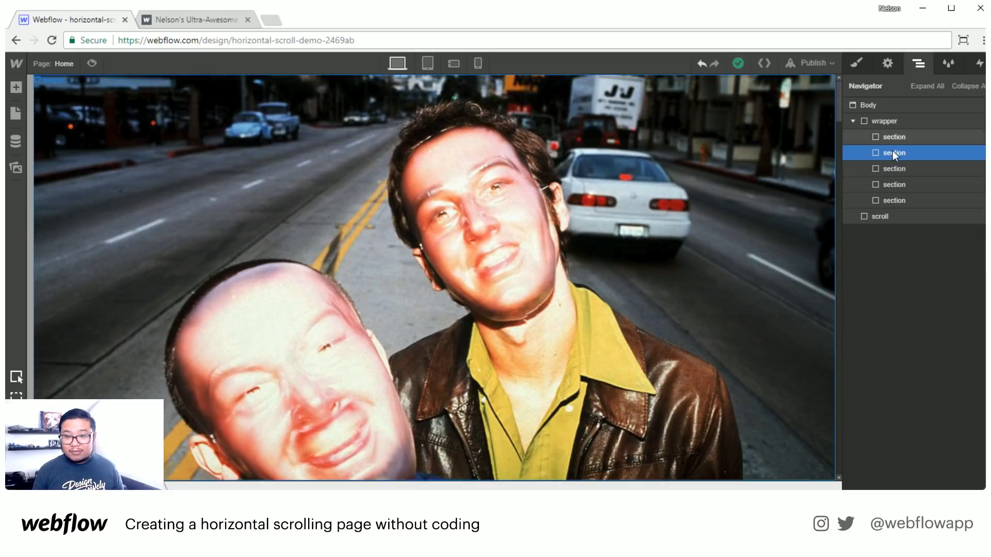
{"action": "left_click", "coordinate": [890, 120]}
{"action": "left_click", "coordinate": [853, 63]}
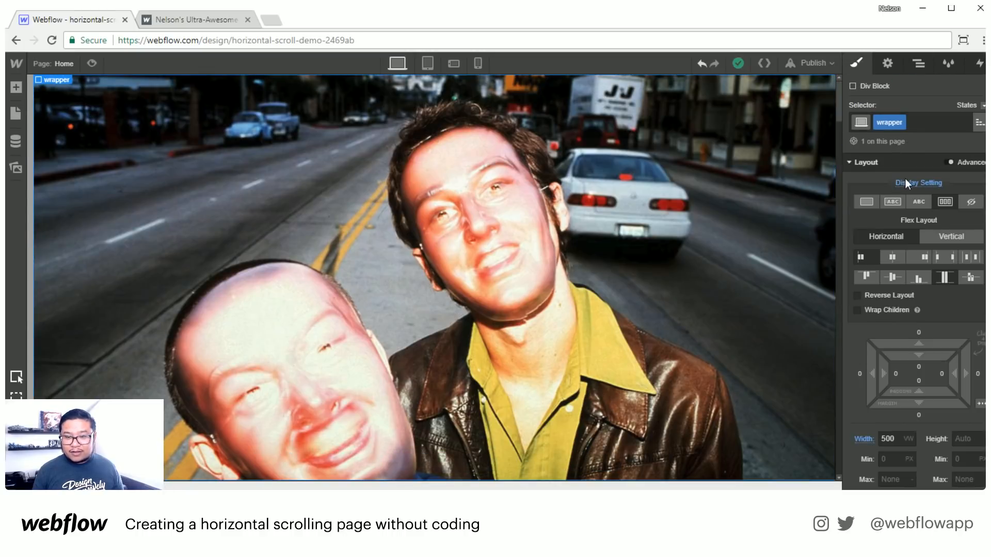
{"action": "left_click", "coordinate": [922, 182]}
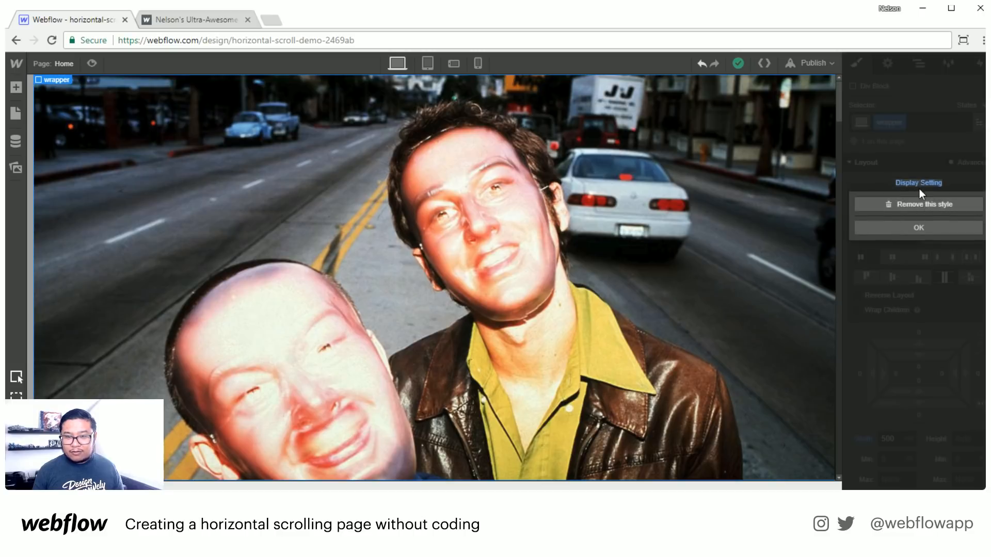
Check the layout settings of the first section's base class, section, then return to its own combo class
{"action": "left_click", "coordinate": [917, 63]}
{"action": "left_click", "coordinate": [891, 136]}
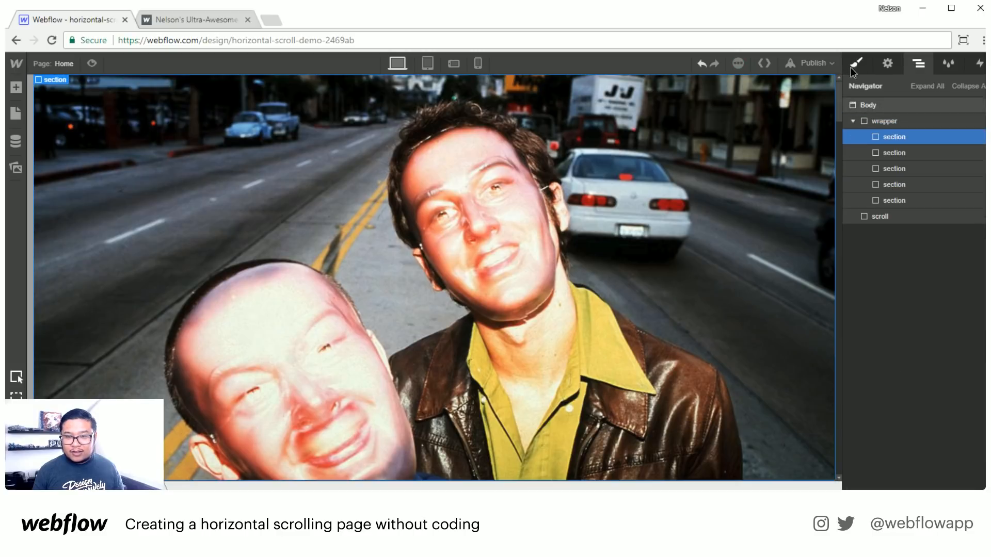
{"action": "left_click", "coordinate": [851, 66]}
{"action": "left_click", "coordinate": [979, 125]}
{"action": "left_click", "coordinate": [911, 162]}
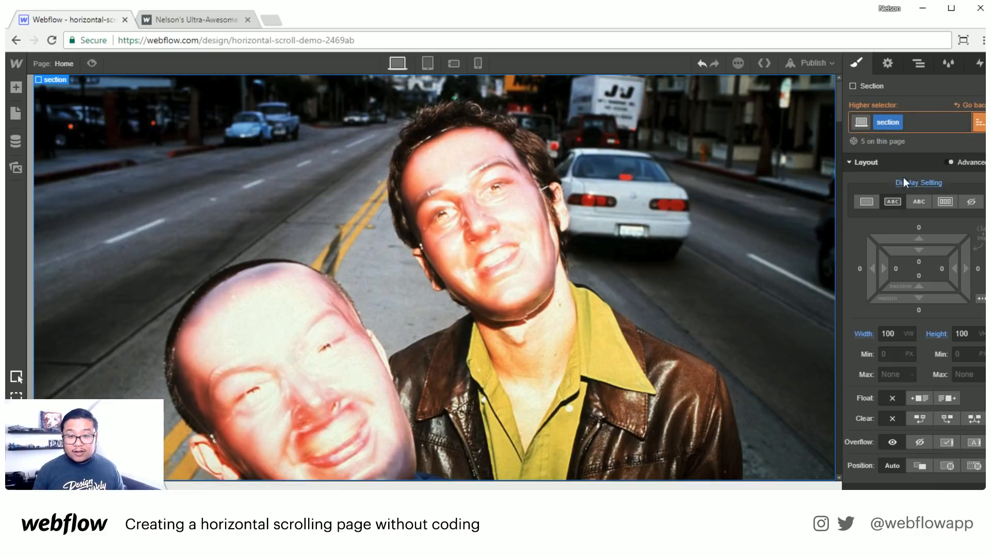
{"action": "left_click", "coordinate": [963, 106]}
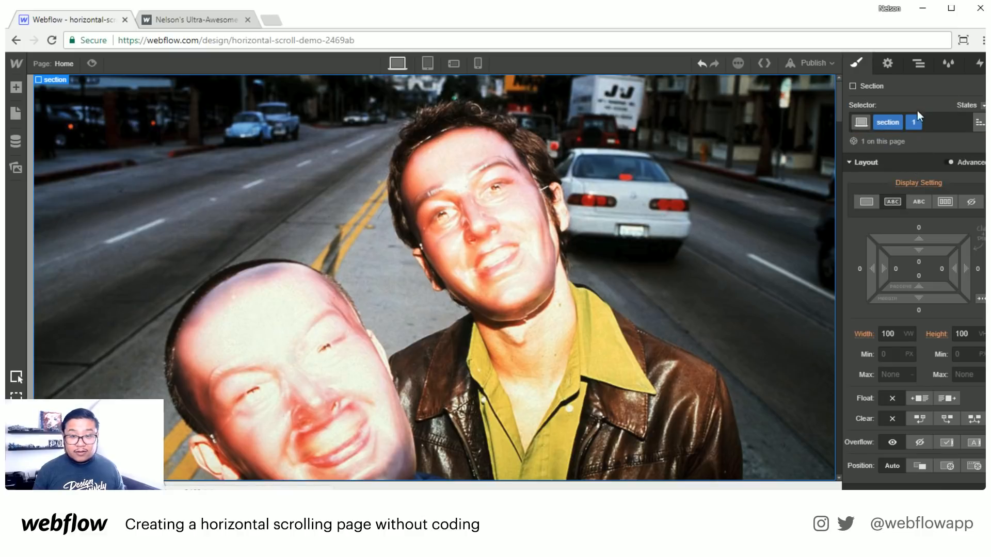
Preview the page and scroll through the sections, then return to the design view
{"action": "left_click", "coordinate": [95, 63]}
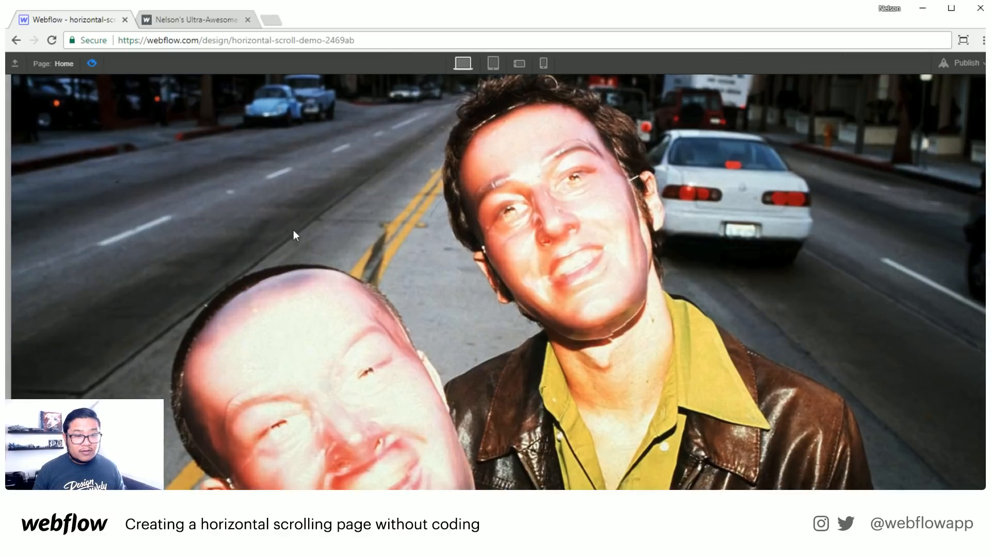
{"action": "scroll", "coordinate": [309, 234], "scroll_direction": "right", "scroll_amount": 10}
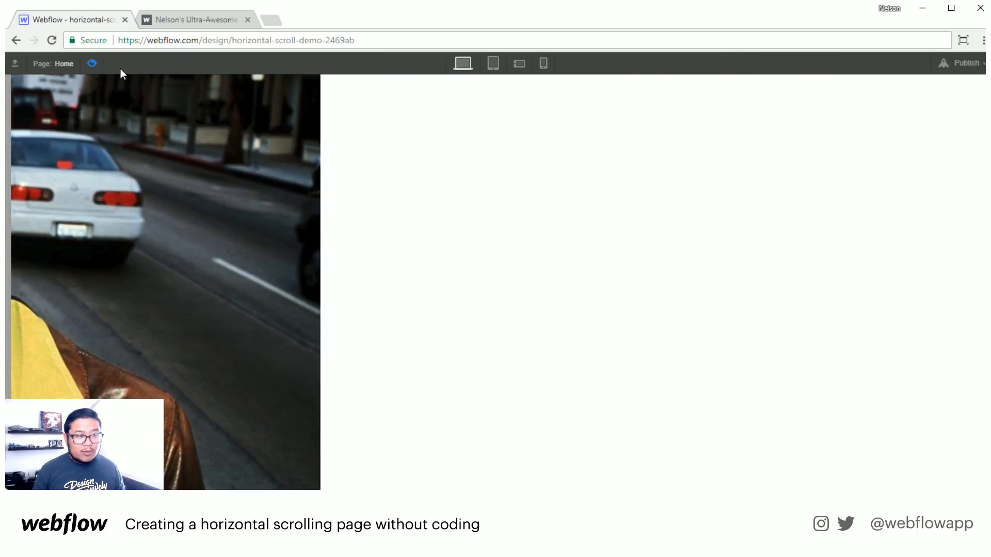
{"action": "left_click", "coordinate": [92, 63]}
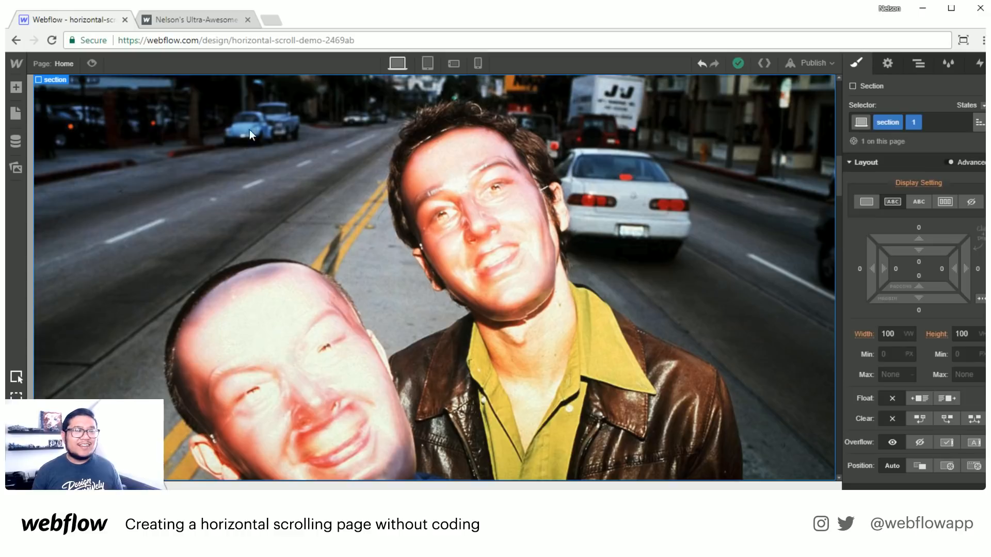
Reopen the page's scroll animation, enable its live preview and test the wrapper's movement by scrolling down the page
{"action": "left_click", "coordinate": [979, 64]}
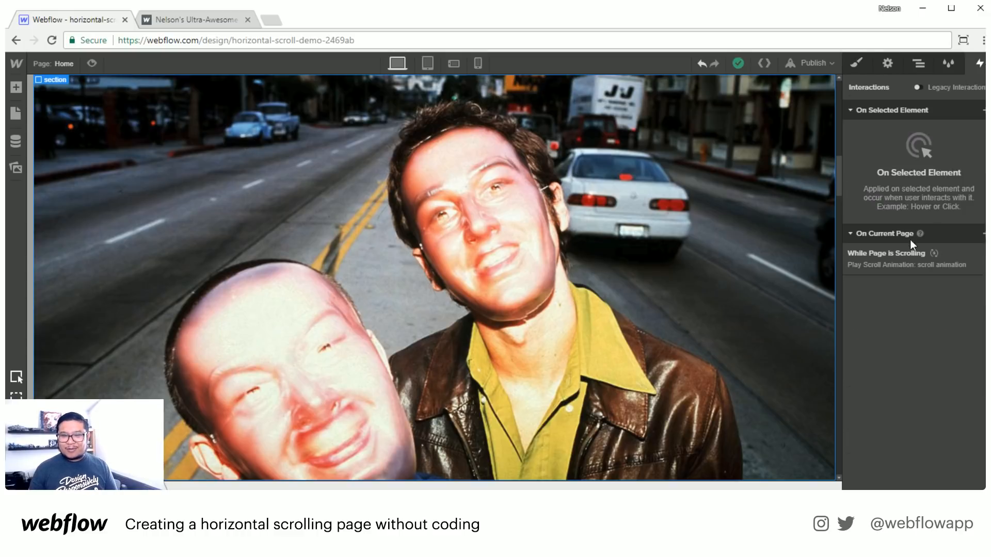
{"action": "left_click", "coordinate": [892, 256]}
{"action": "left_click", "coordinate": [891, 209]}
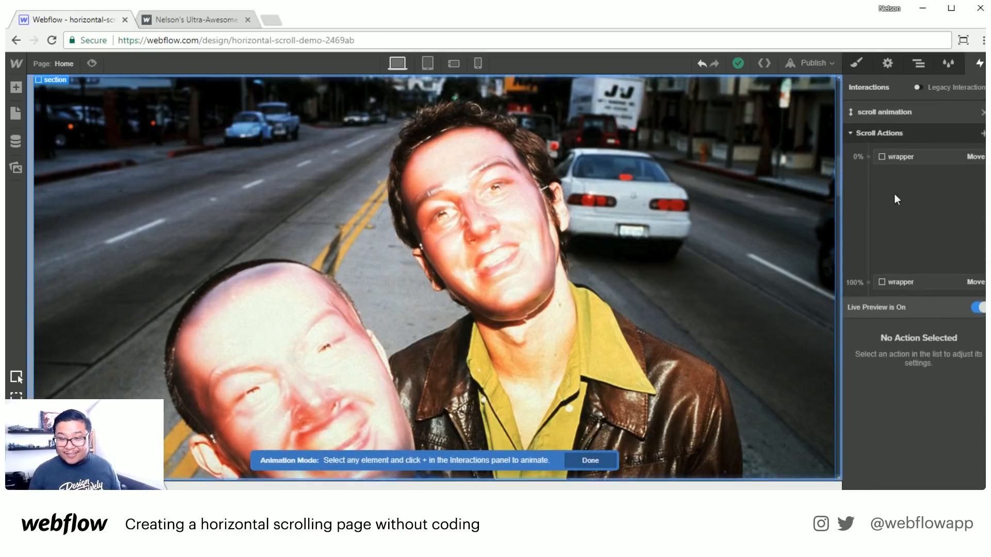
{"action": "left_click", "coordinate": [903, 156]}
{"action": "left_click", "coordinate": [977, 308]}
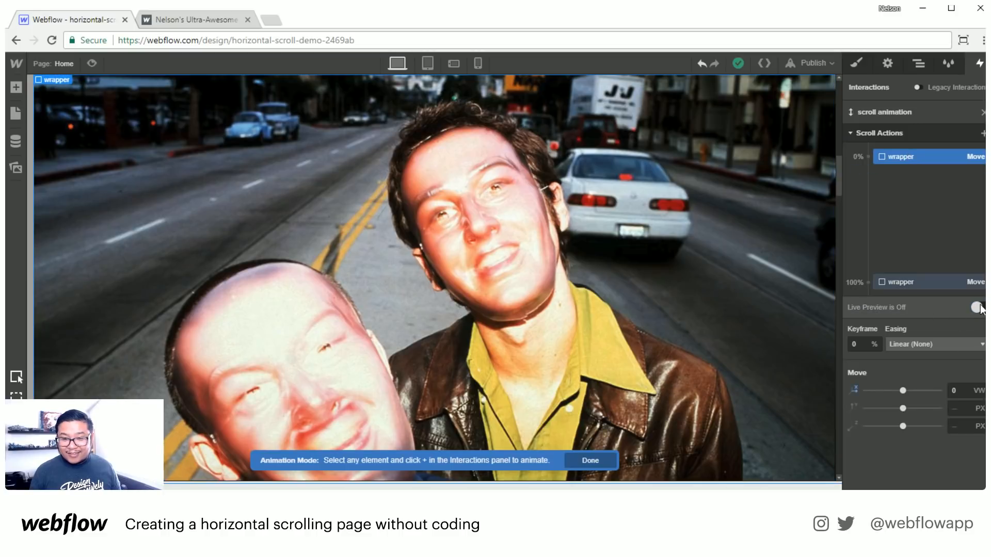
{"action": "left_click", "coordinate": [978, 307]}
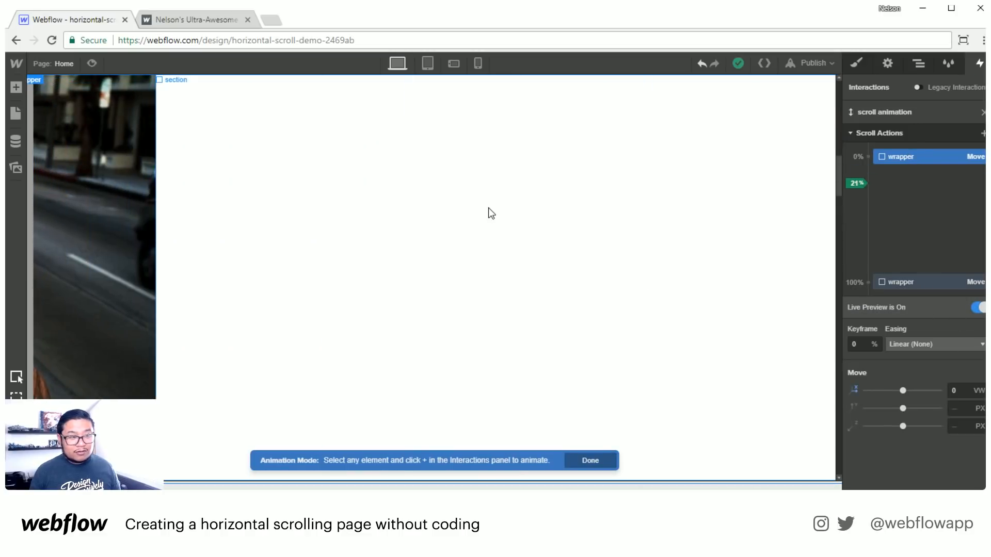
{"action": "left_click", "coordinate": [488, 207]}
{"action": "scroll", "coordinate": [633, 268], "scroll_direction": "down", "scroll_amount": 1}
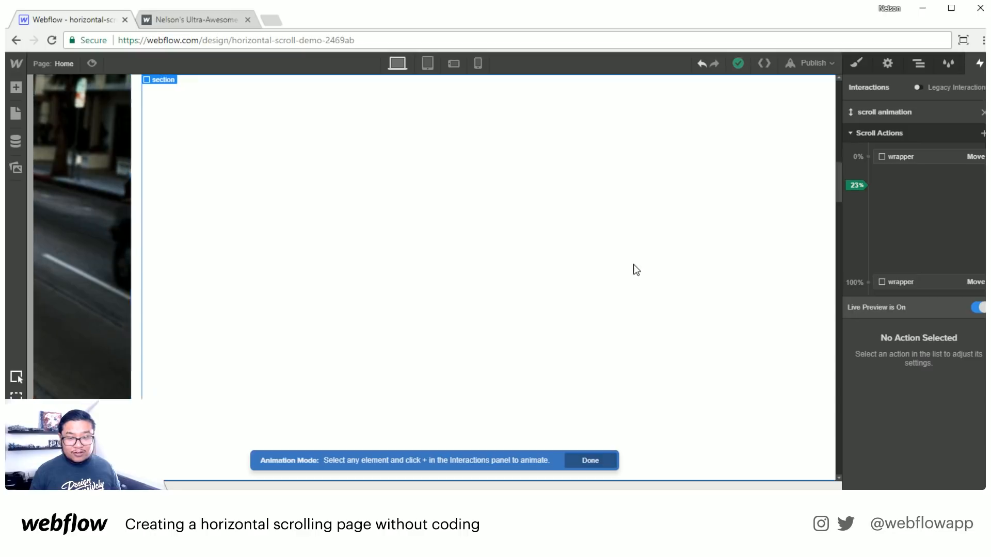
{"action": "scroll", "coordinate": [633, 264], "scroll_direction": "down", "scroll_amount": 5}
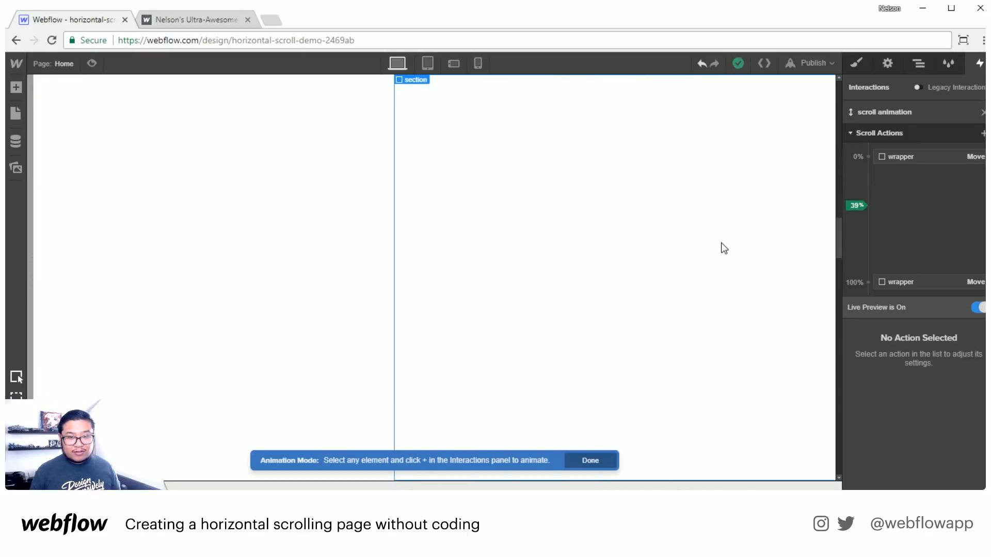
Select the second section and review its layout, typography and background image styles
{"action": "left_click", "coordinate": [351, 218]}
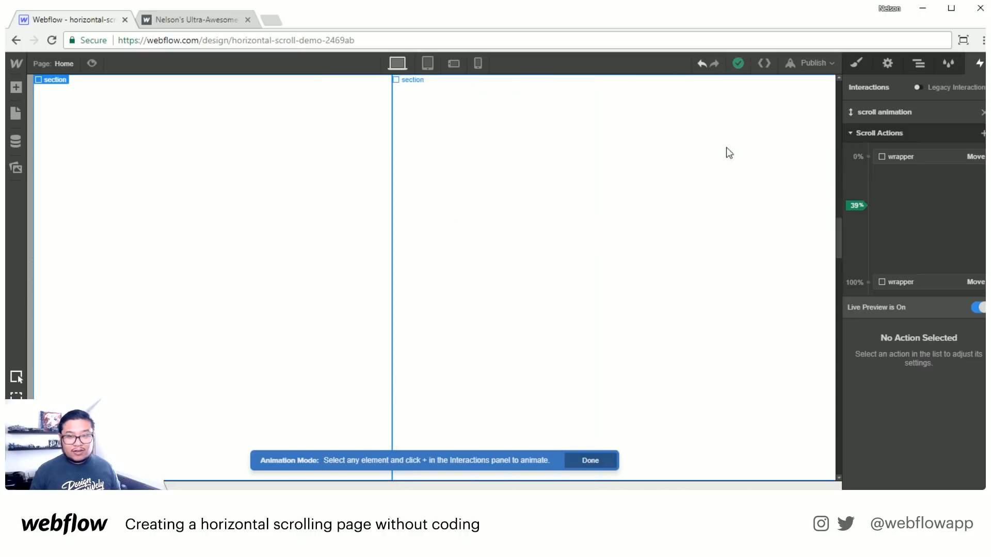
{"action": "left_click", "coordinate": [856, 63]}
{"action": "scroll", "coordinate": [921, 320], "scroll_direction": "down", "scroll_amount": 5}
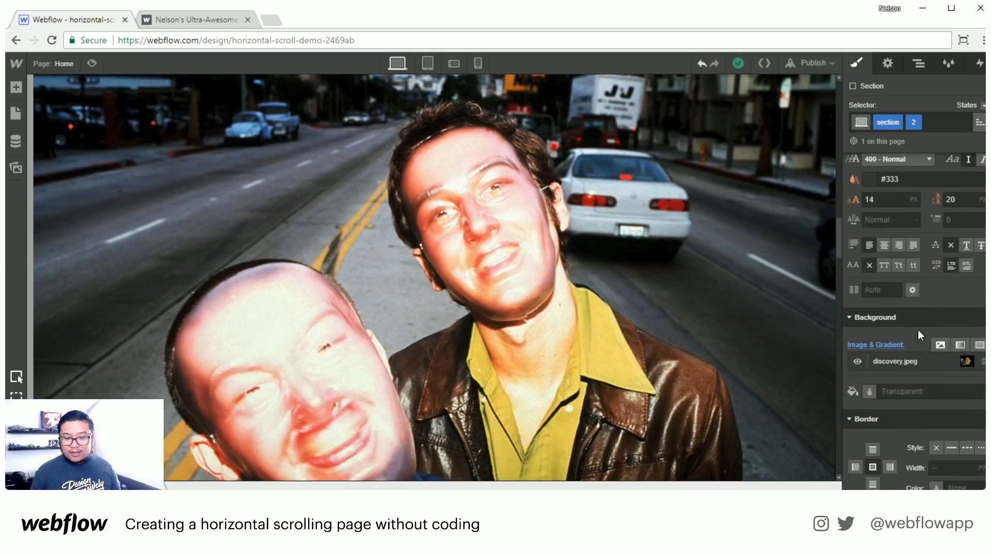
{"action": "scroll", "coordinate": [889, 360], "scroll_direction": "up", "scroll_amount": 5}
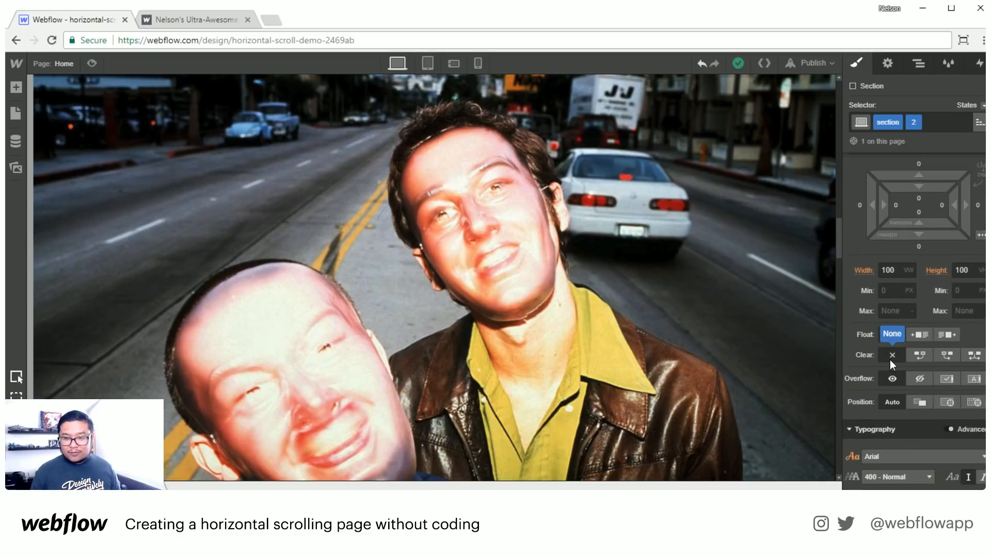
{"action": "scroll", "coordinate": [890, 357], "scroll_direction": "up", "scroll_amount": 1}
{"action": "scroll", "coordinate": [891, 356], "scroll_direction": "down", "scroll_amount": 4}
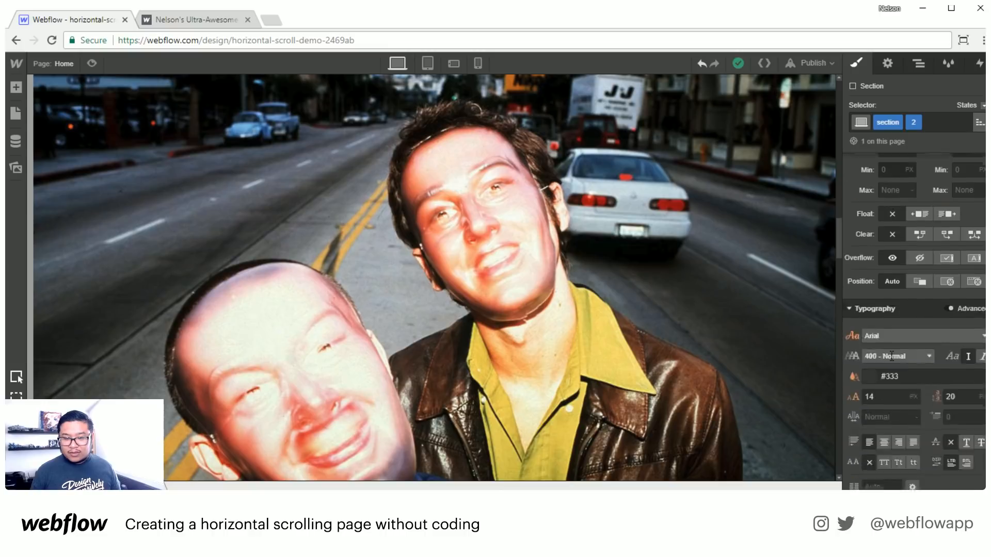
Set the wrapper's height to 100 VH
{"action": "left_click", "coordinate": [918, 63]}
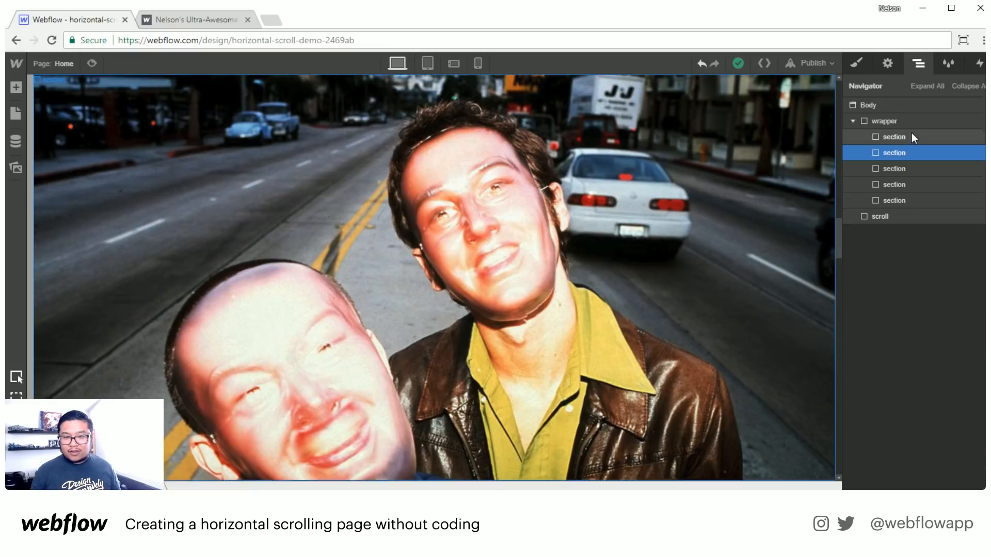
{"action": "left_click", "coordinate": [897, 120]}
{"action": "left_click", "coordinate": [855, 64]}
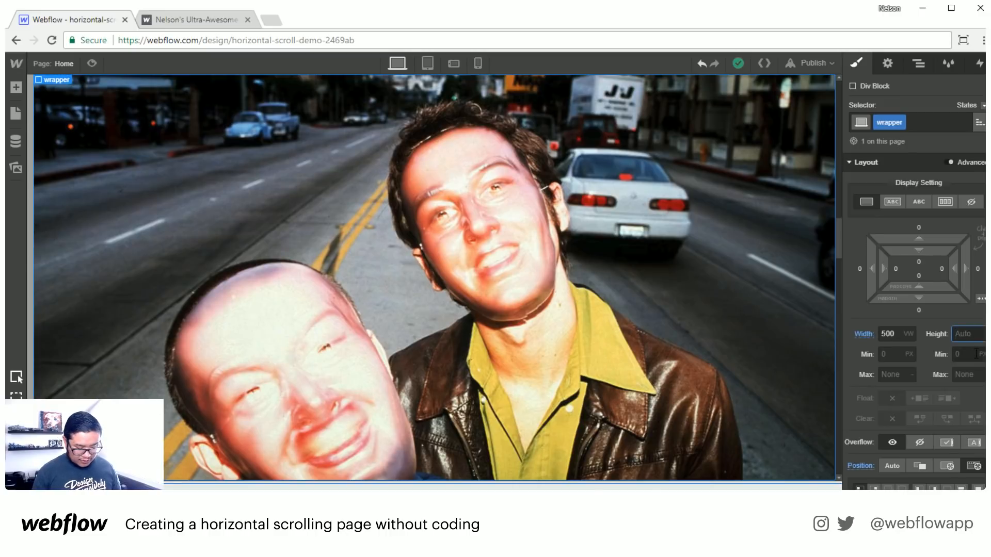
{"action": "type", "text": "10"}
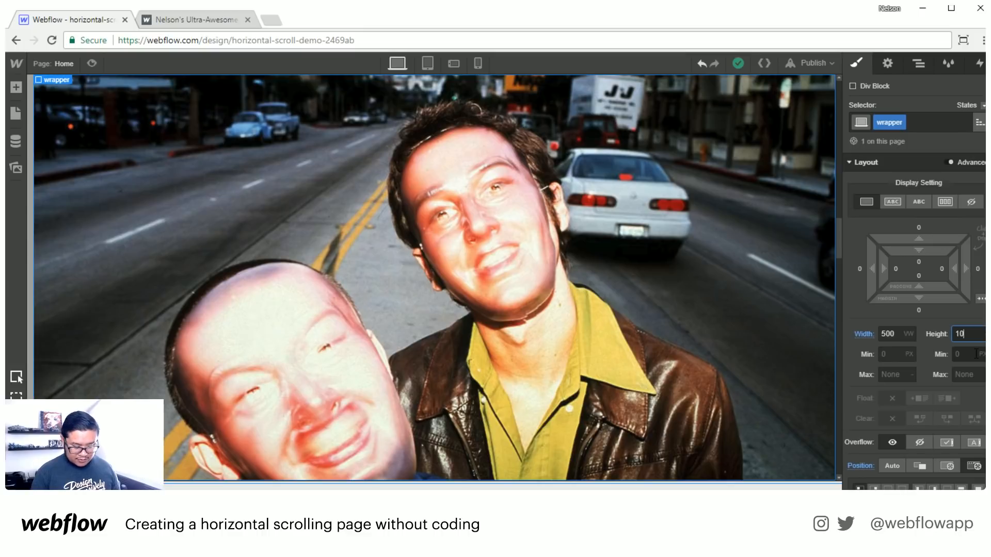
{"action": "type", "text": "0vh"}
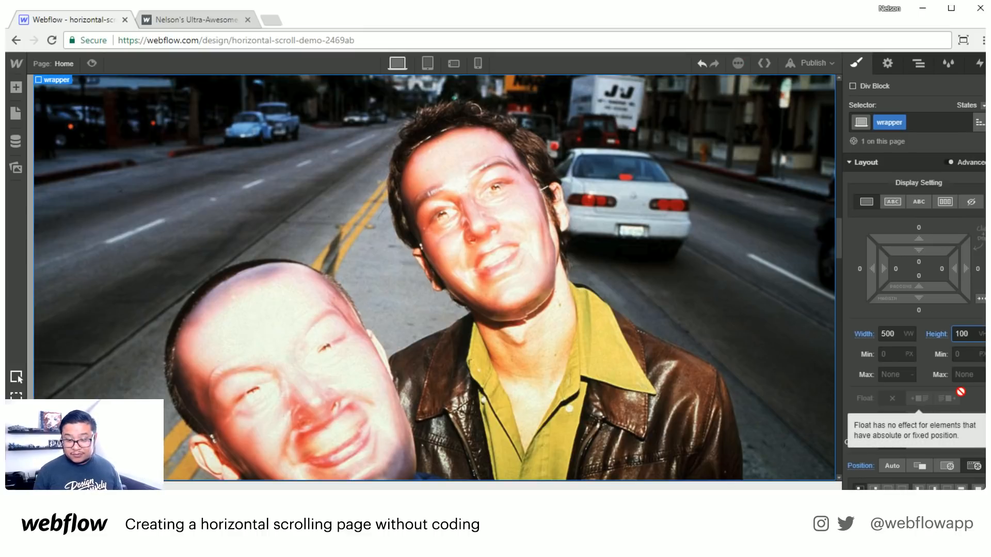
Apply the Full position preset to the fixed wrapper, giving it 0 offsets on all four sides
{"action": "scroll", "coordinate": [961, 386], "scroll_direction": "down", "scroll_amount": 4}
{"action": "left_click", "coordinate": [967, 366]}
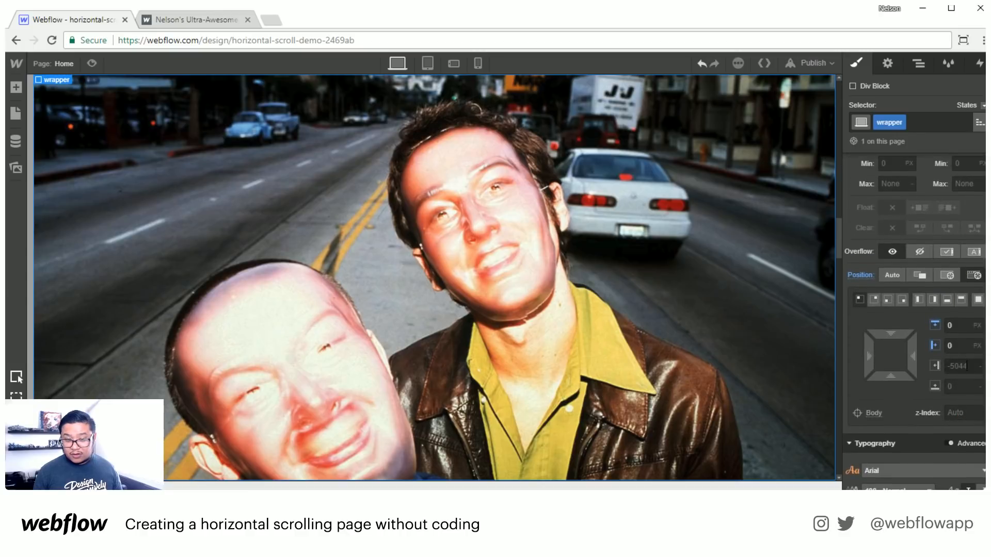
{"action": "left_click", "coordinate": [977, 299]}
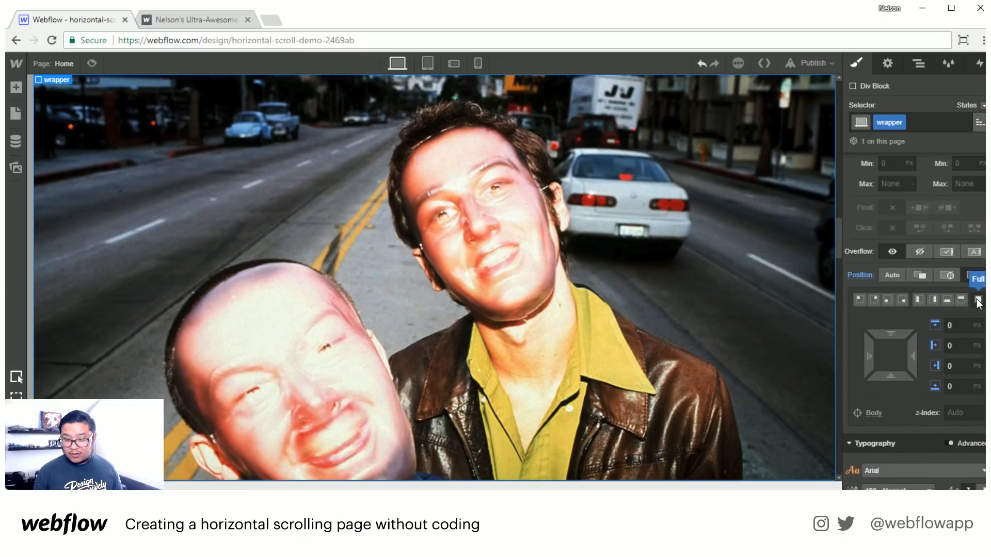
{"action": "scroll", "coordinate": [909, 267], "scroll_direction": "up", "scroll_amount": 4}
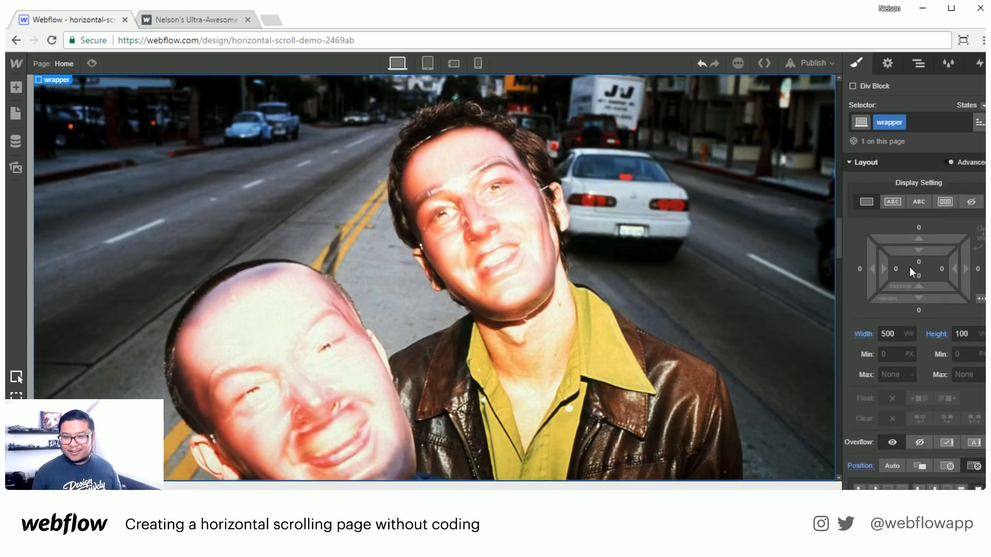
Test the scroll animation in live preview by scrolling down and back up, then open the first section's styles
{"action": "left_click", "coordinate": [979, 63]}
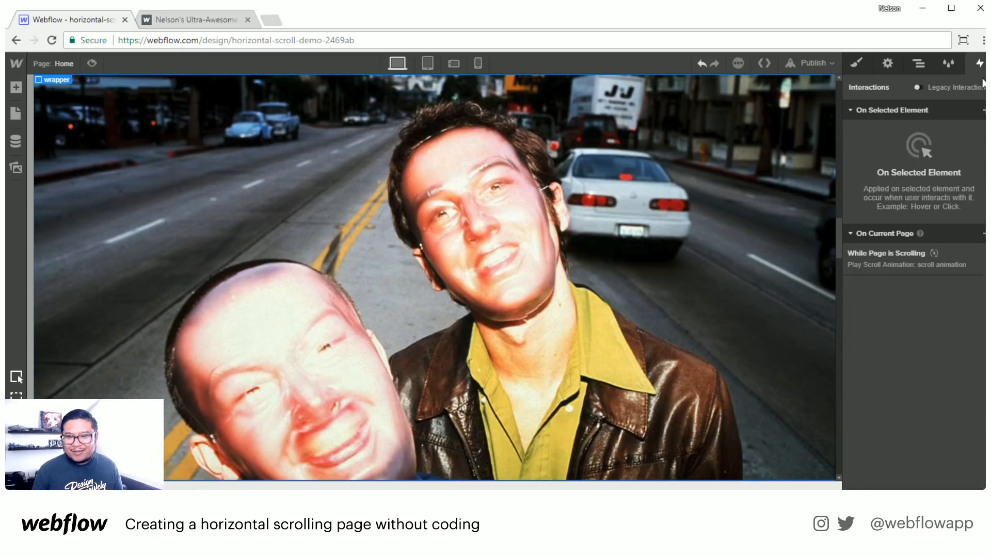
{"action": "left_click", "coordinate": [934, 243]}
{"action": "left_click", "coordinate": [894, 208]}
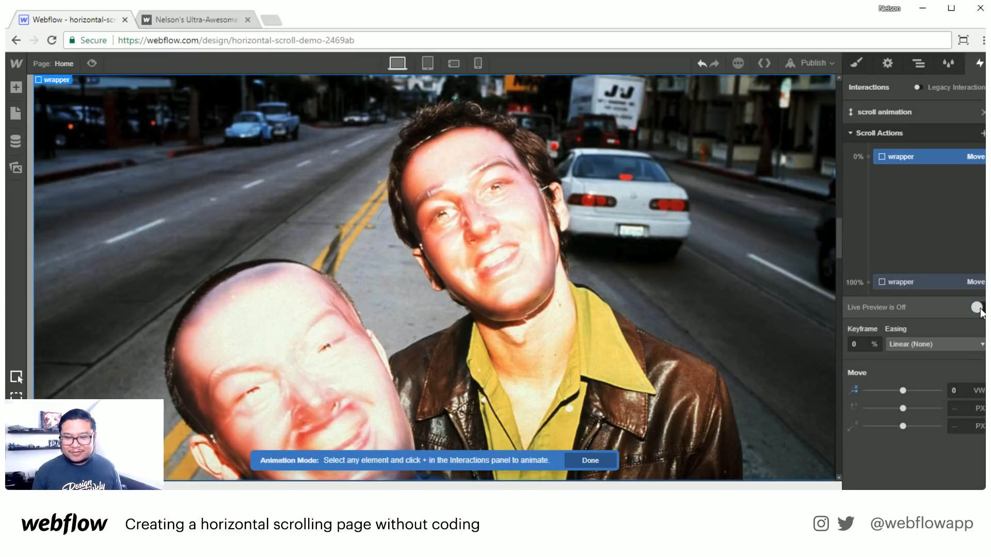
{"action": "scroll", "coordinate": [710, 316], "scroll_direction": "down", "scroll_amount": 5}
{"action": "scroll", "coordinate": [710, 316], "scroll_direction": "up", "scroll_amount": 4}
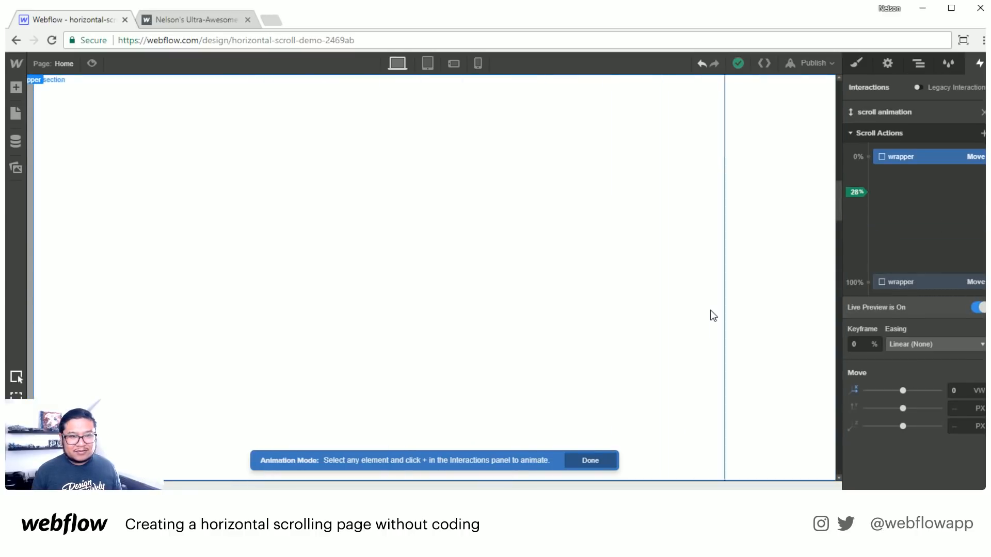
{"action": "scroll", "coordinate": [711, 311], "scroll_direction": "up", "scroll_amount": 3}
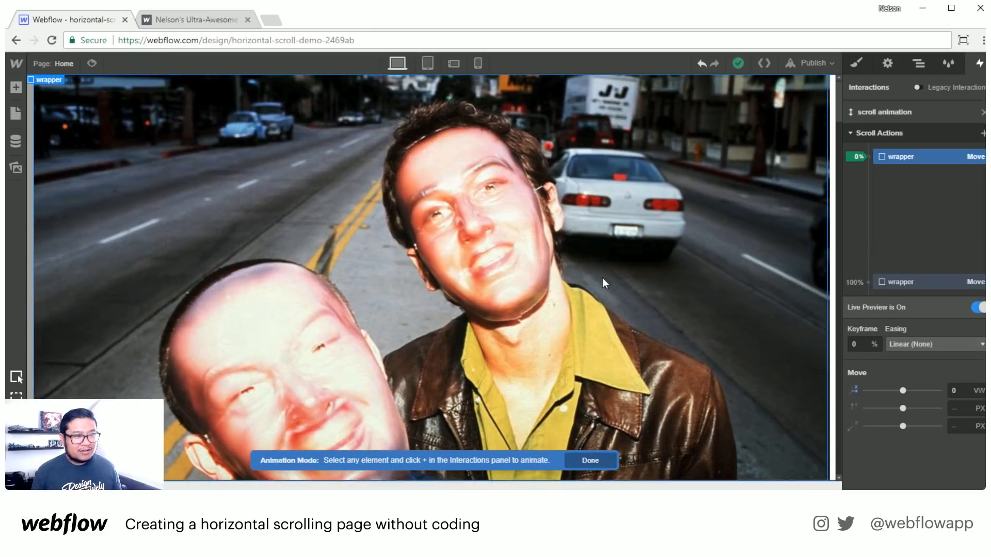
{"action": "left_click", "coordinate": [130, 155]}
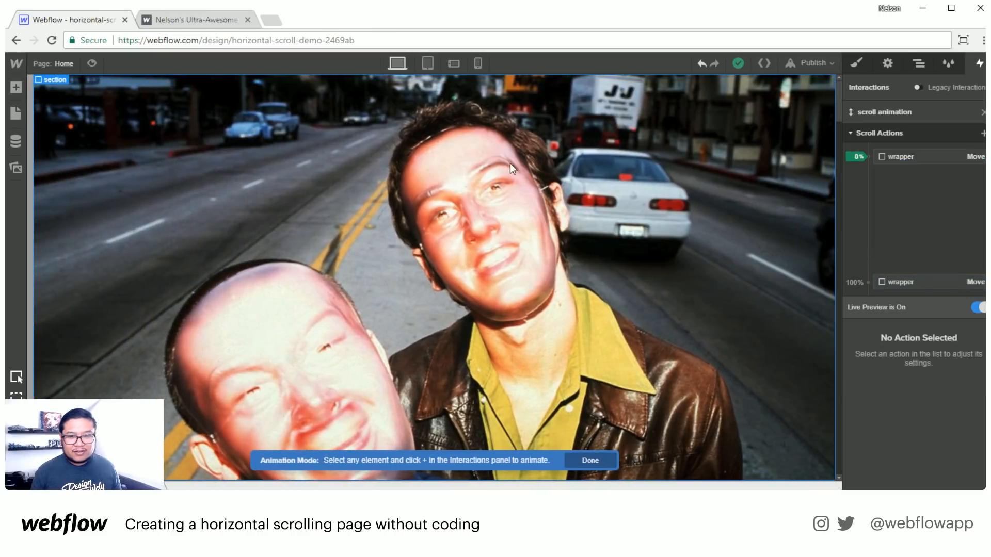
{"action": "left_click", "coordinate": [857, 61]}
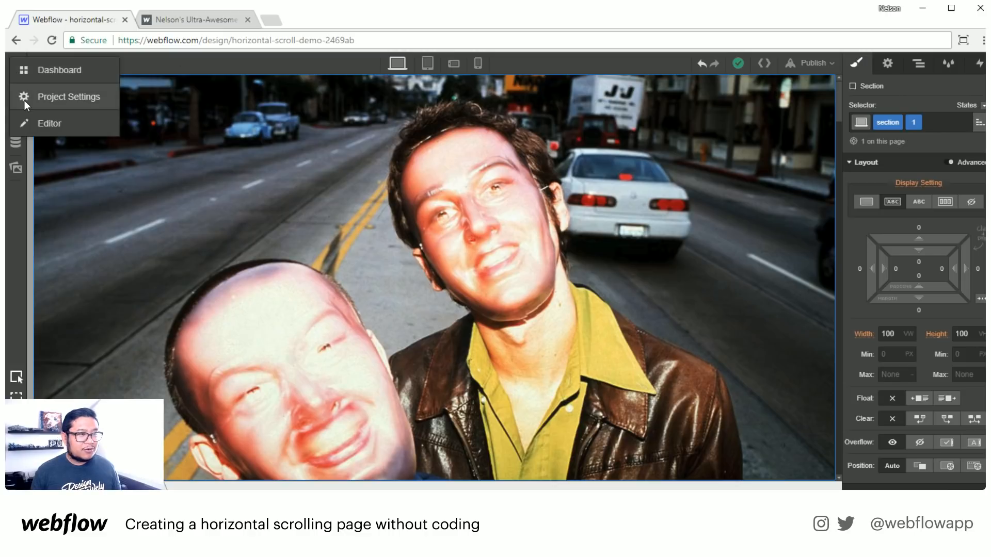
Return to the dashboard and open the Ultra-Awesome Project from the Workshop Demo Sites folder in the Designer
{"action": "left_click", "coordinate": [32, 73]}
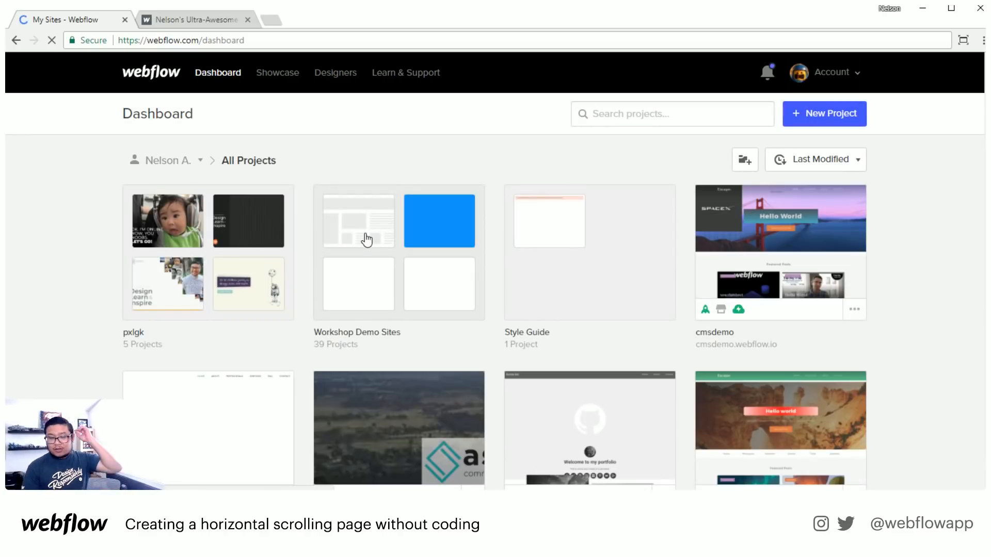
{"action": "left_click", "coordinate": [387, 230]}
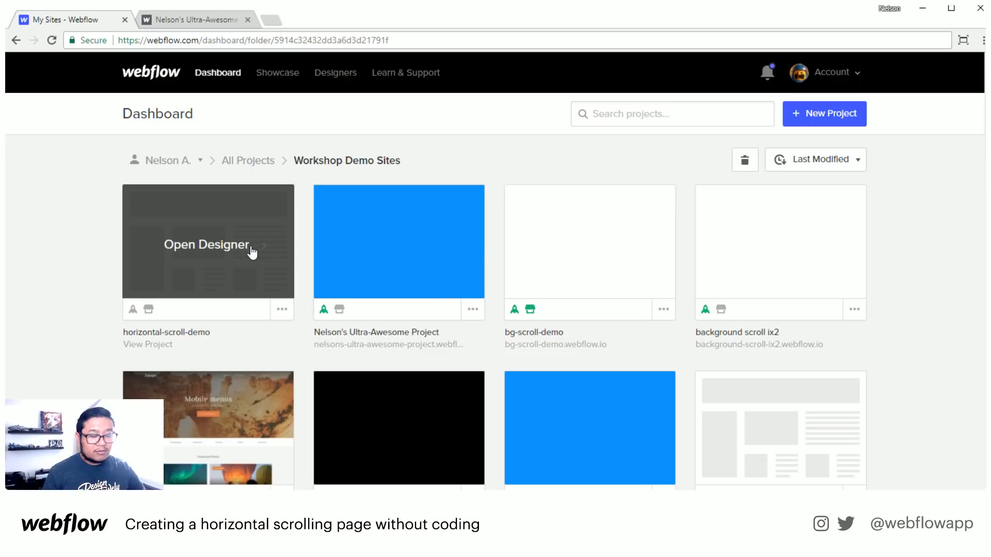
{"action": "left_click", "coordinate": [397, 256]}
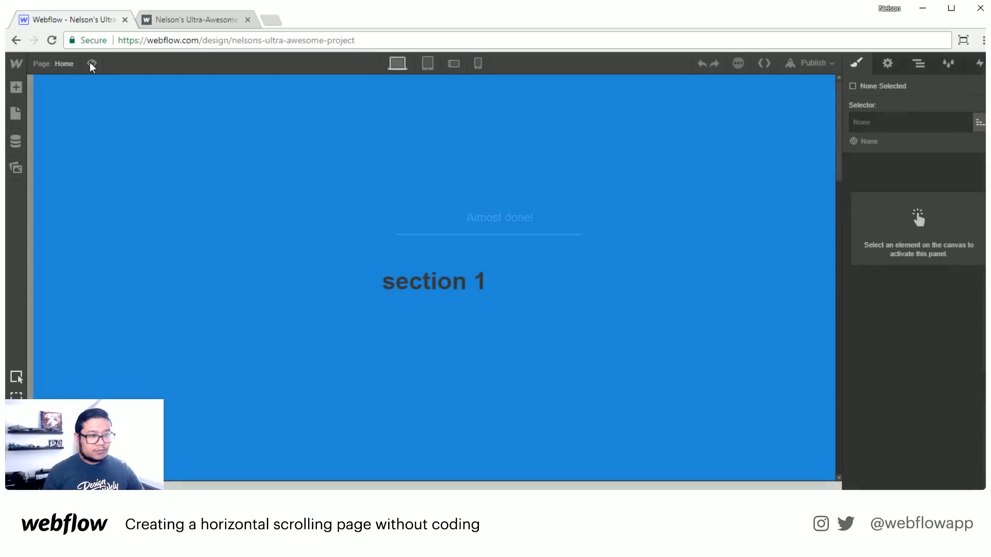
Examine the first section's layout and size and the wrapper's flex, size and fixed position settings in the finished project
{"action": "left_click", "coordinate": [156, 182]}
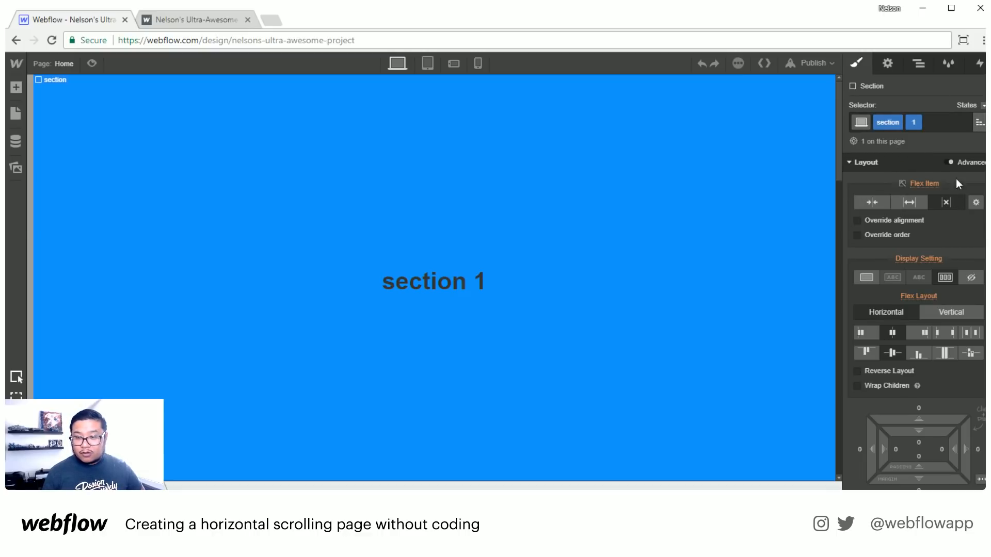
{"action": "scroll", "coordinate": [937, 225], "scroll_direction": "down", "scroll_amount": 6}
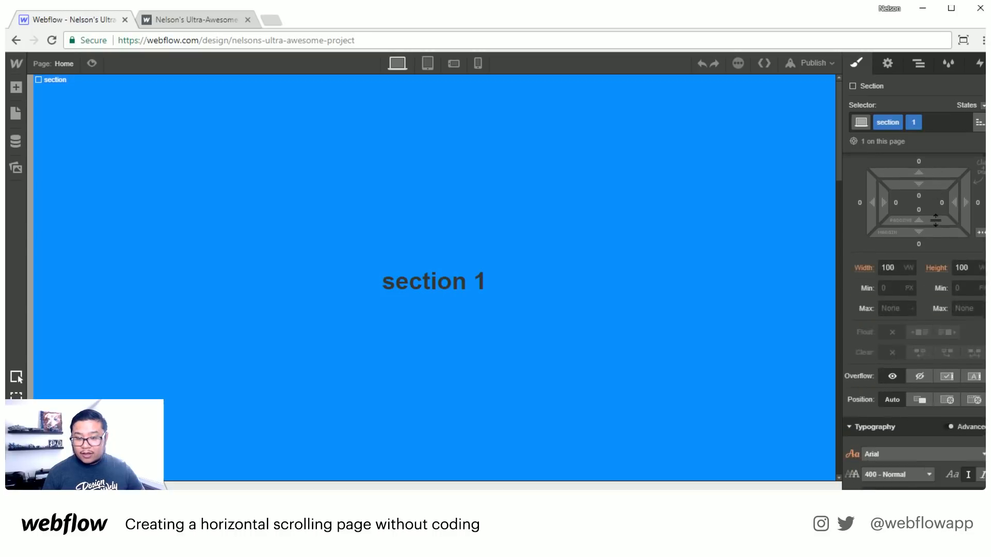
{"action": "left_click", "coordinate": [916, 65]}
{"action": "left_click", "coordinate": [915, 123]}
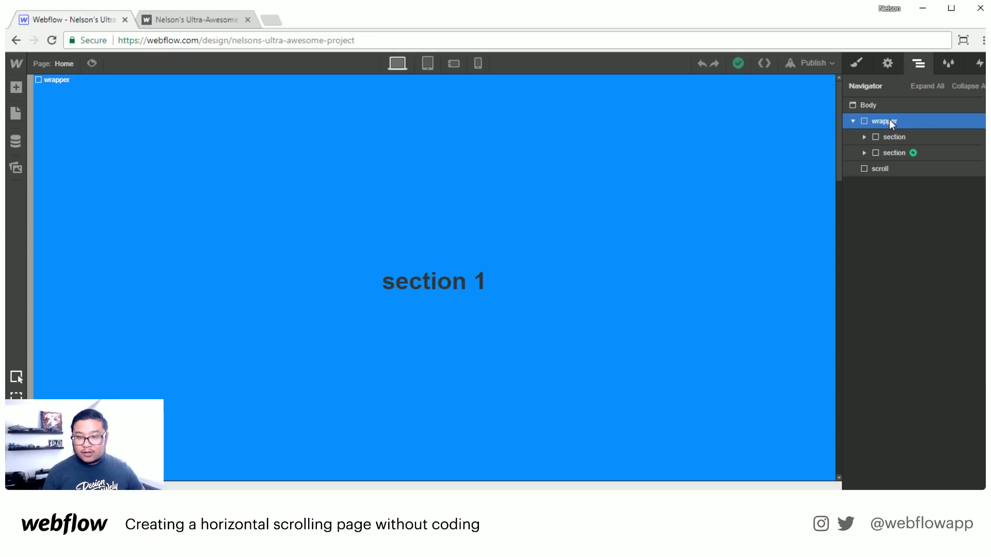
{"action": "left_click", "coordinate": [858, 64]}
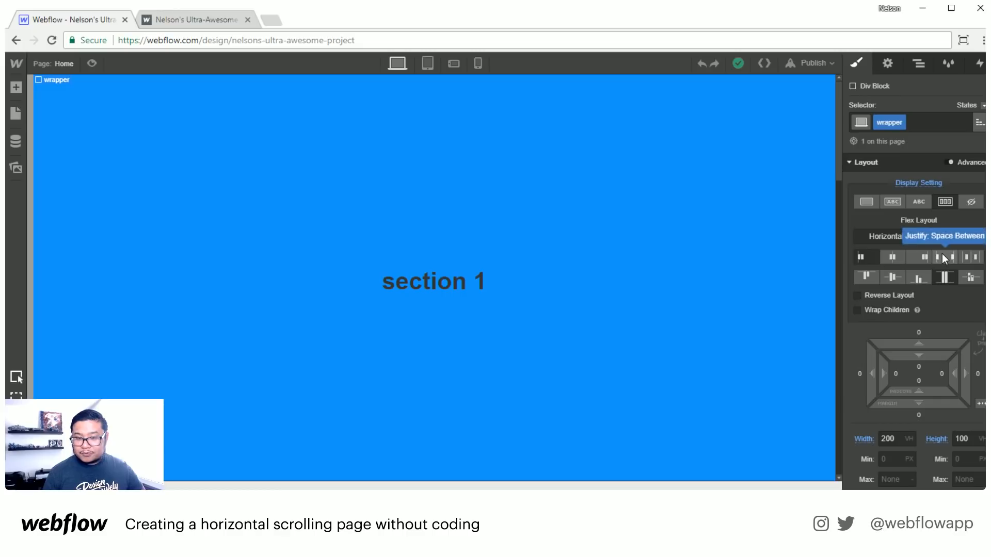
{"action": "scroll", "coordinate": [943, 233], "scroll_direction": "down", "scroll_amount": 2}
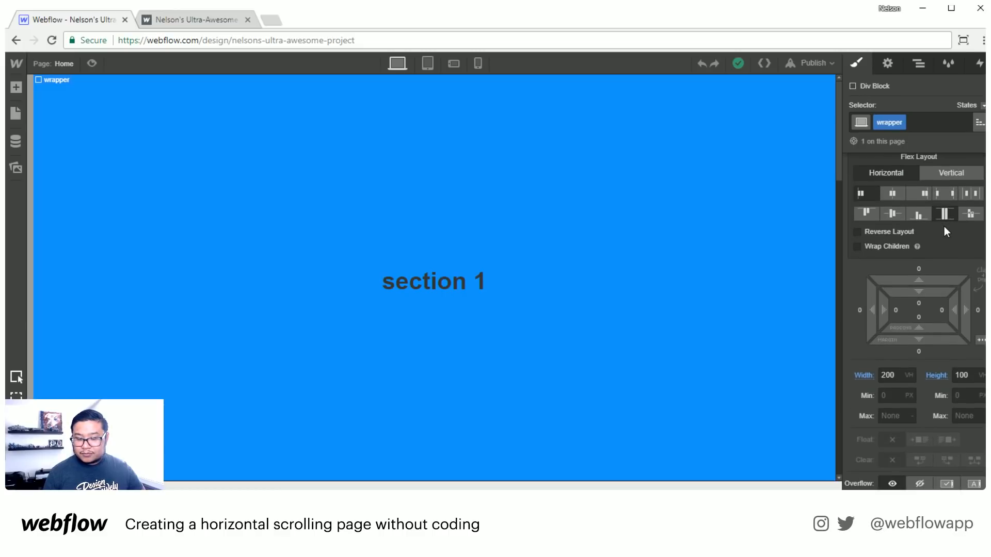
{"action": "scroll", "coordinate": [944, 231], "scroll_direction": "down", "scroll_amount": 5}
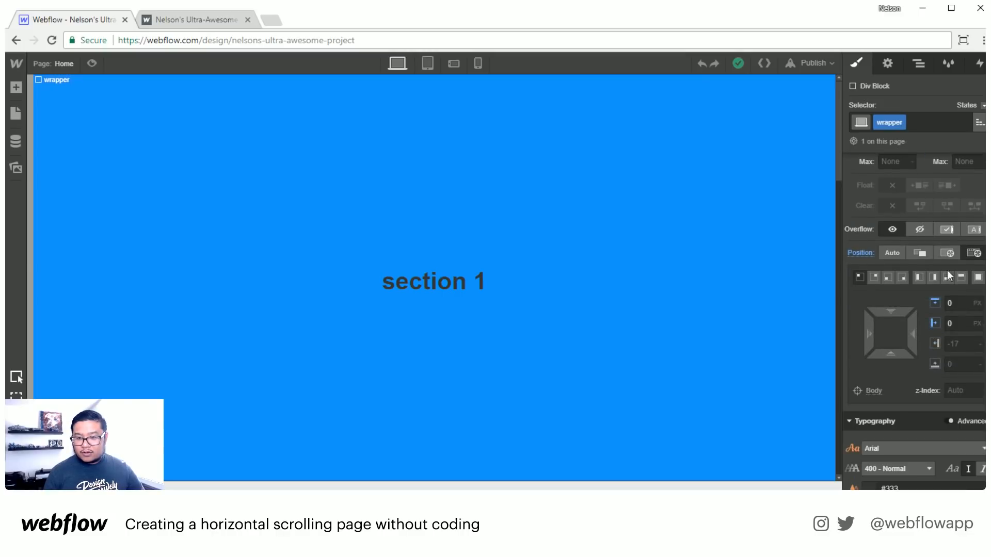
{"action": "scroll", "coordinate": [943, 268], "scroll_direction": "up", "scroll_amount": 3}
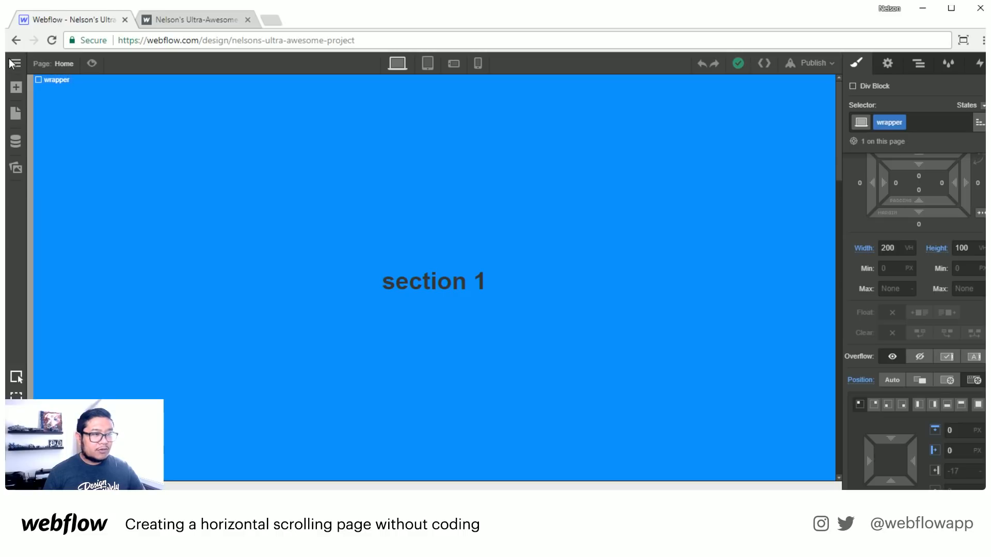
Return to the dashboard and open horizontal-scroll-demo from the Workshop Demo Sites folder in the Designer
{"action": "mouse_move", "coordinate": [16, 63]}
{"action": "left_click", "coordinate": [50, 72]}
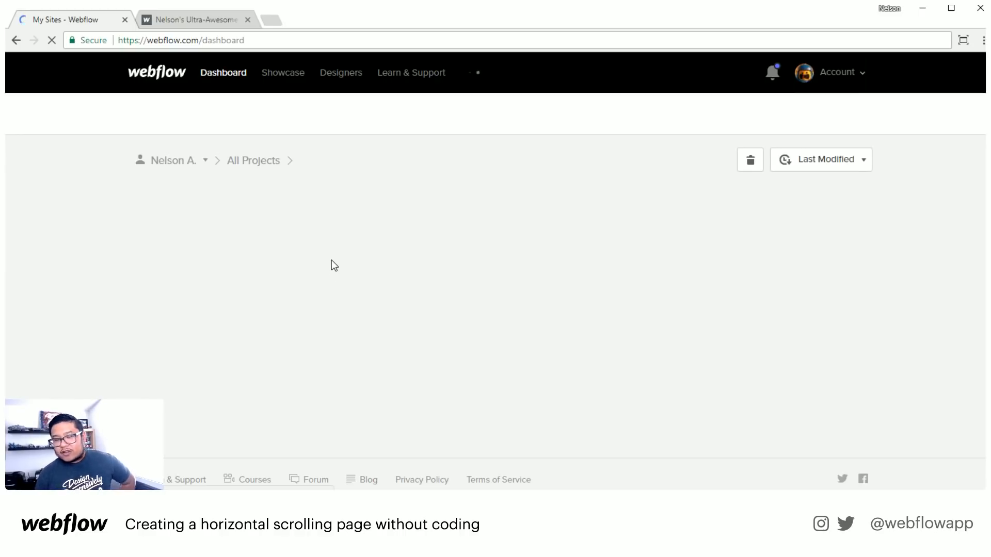
{"action": "left_click", "coordinate": [414, 269]}
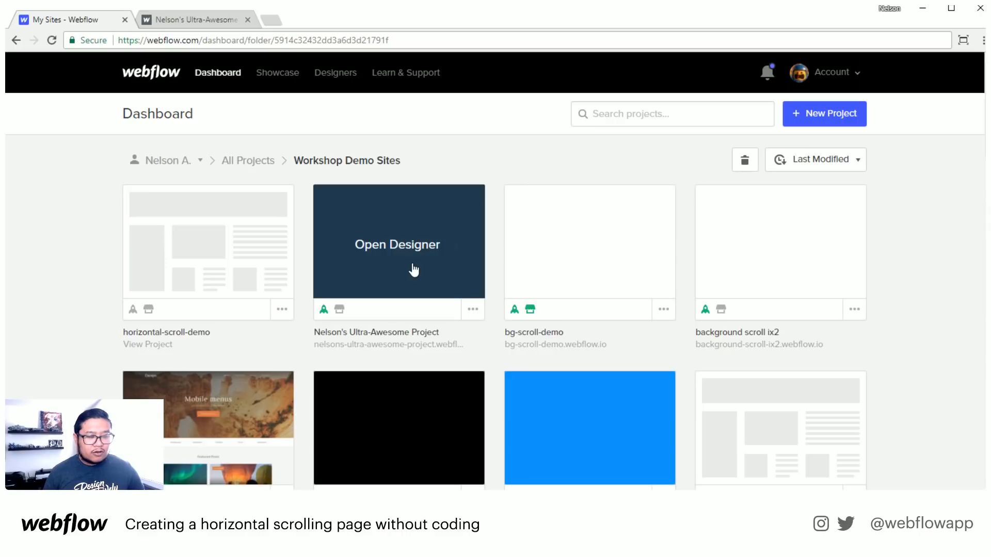
{"action": "left_click", "coordinate": [201, 274]}
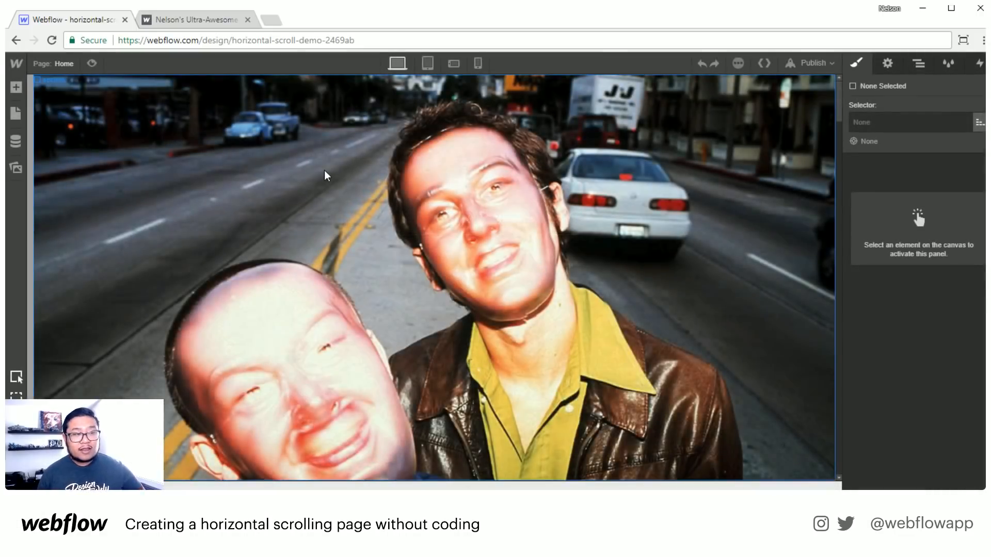
Apply the top-left position preset to the fixed wrapper, giving it 0 top and left offsets
{"action": "left_click", "coordinate": [325, 172]}
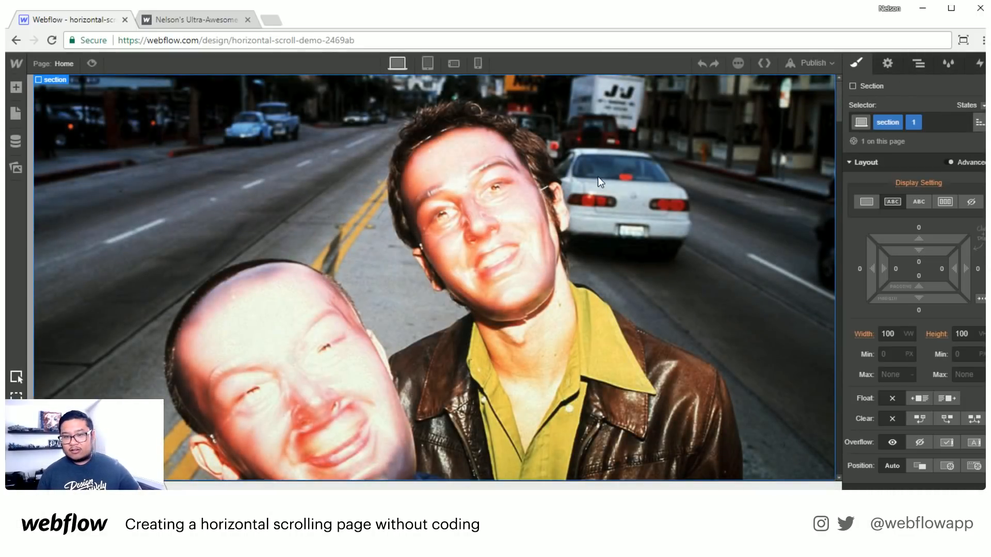
{"action": "left_click", "coordinate": [923, 66]}
{"action": "left_click", "coordinate": [883, 121]}
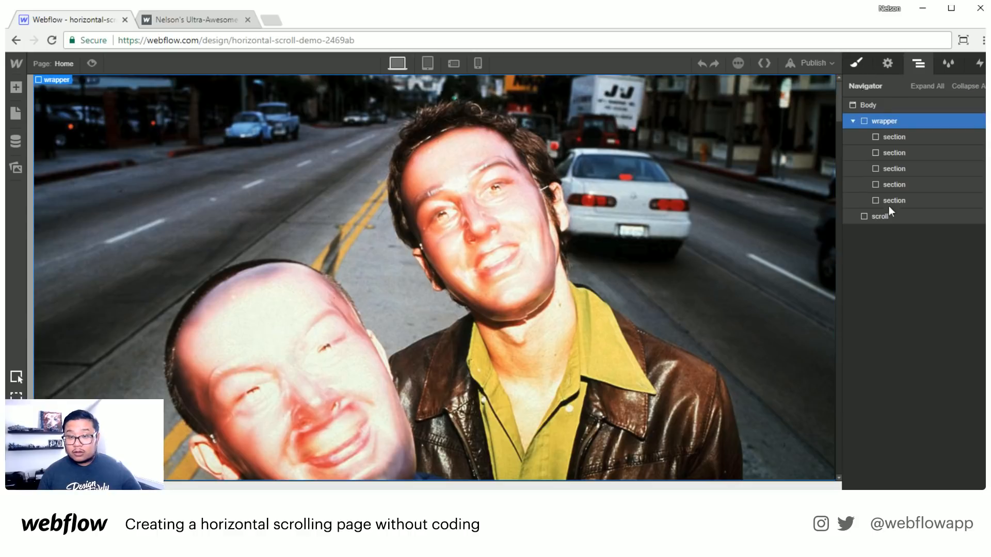
{"action": "key", "text": "s"}
{"action": "scroll", "coordinate": [974, 471], "scroll_direction": "down", "scroll_amount": 4}
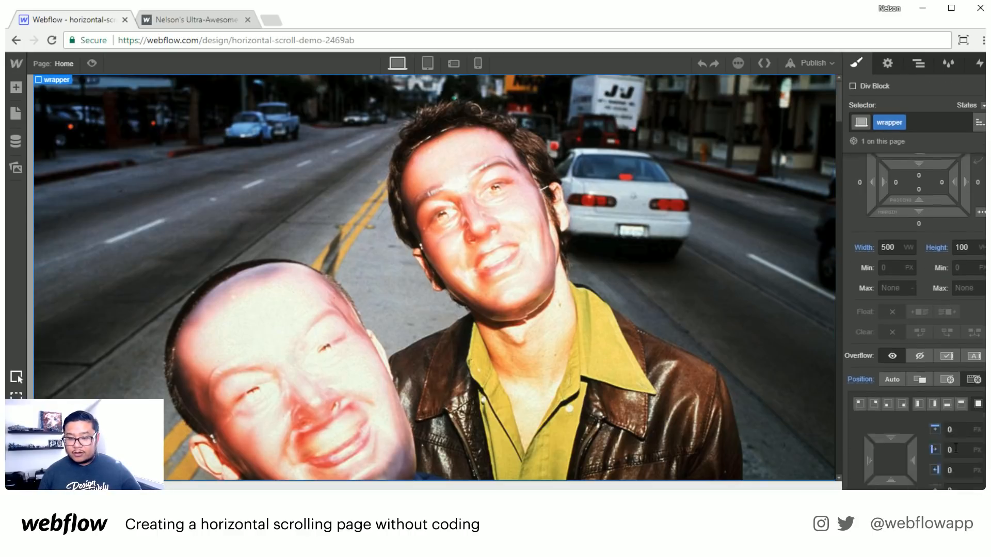
{"action": "left_click", "coordinate": [857, 300]}
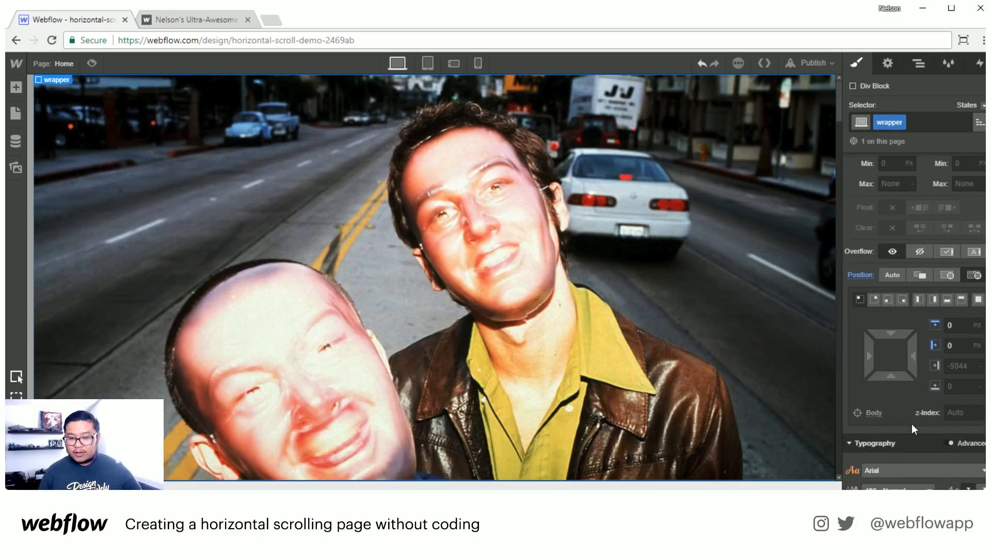
Set the wrapper's display to Flex with a horizontal layout
{"action": "left_click", "coordinate": [913, 74]}
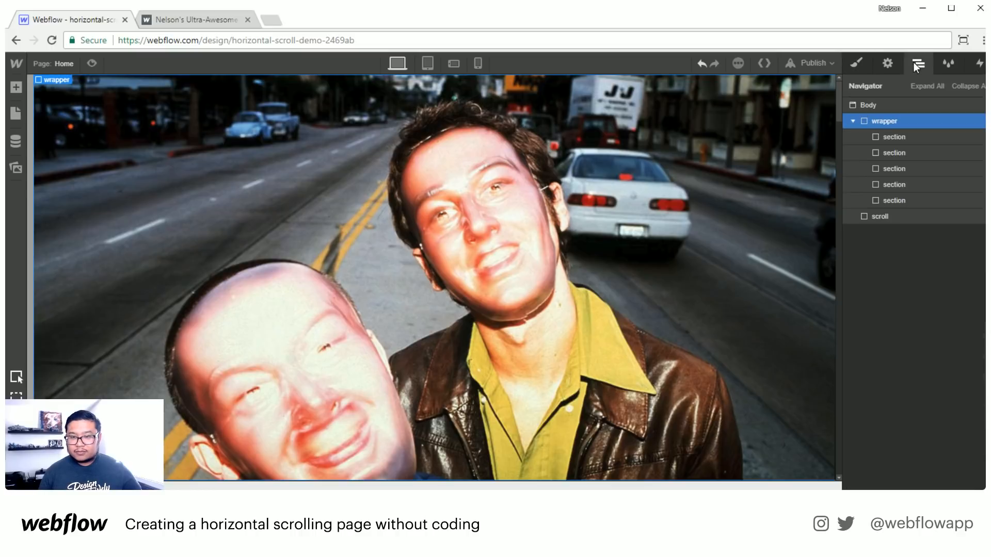
{"action": "left_click", "coordinate": [896, 135]}
{"action": "left_click", "coordinate": [883, 121]}
{"action": "key", "text": "s"}
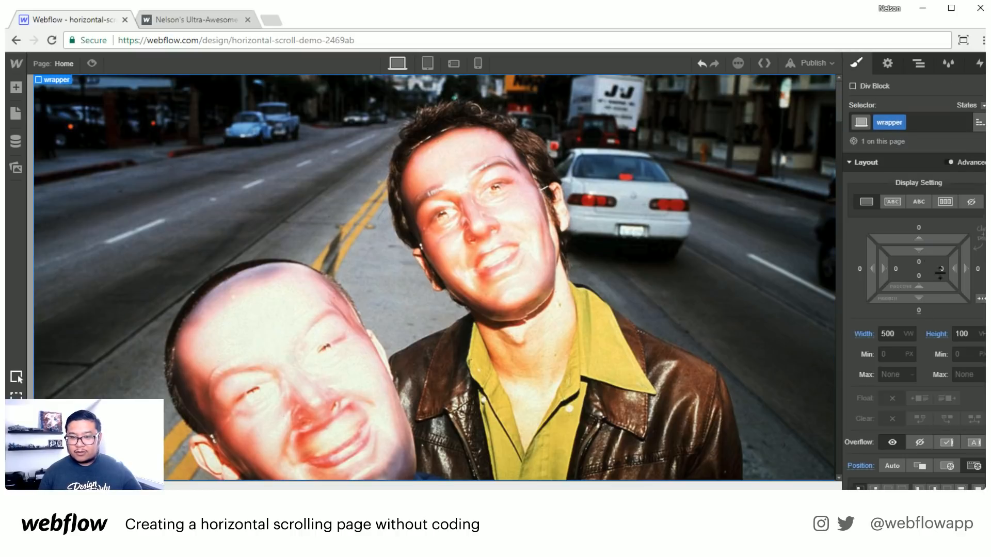
{"action": "left_click", "coordinate": [944, 202]}
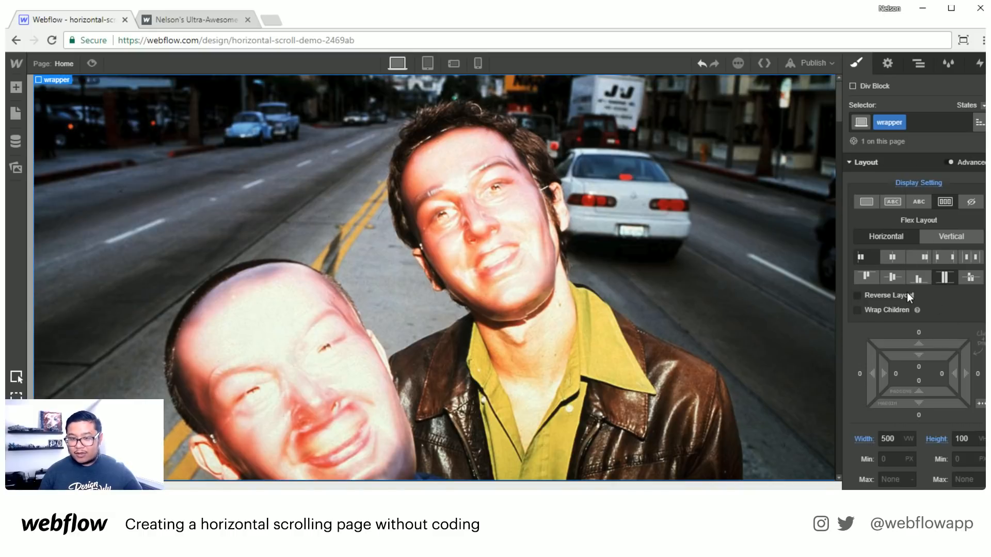
Remove the display setting from the shared section class, check its other styles, and return to the first section's own selector
{"action": "left_click", "coordinate": [909, 67]}
{"action": "left_click", "coordinate": [896, 140]}
{"action": "left_click", "coordinate": [854, 61]}
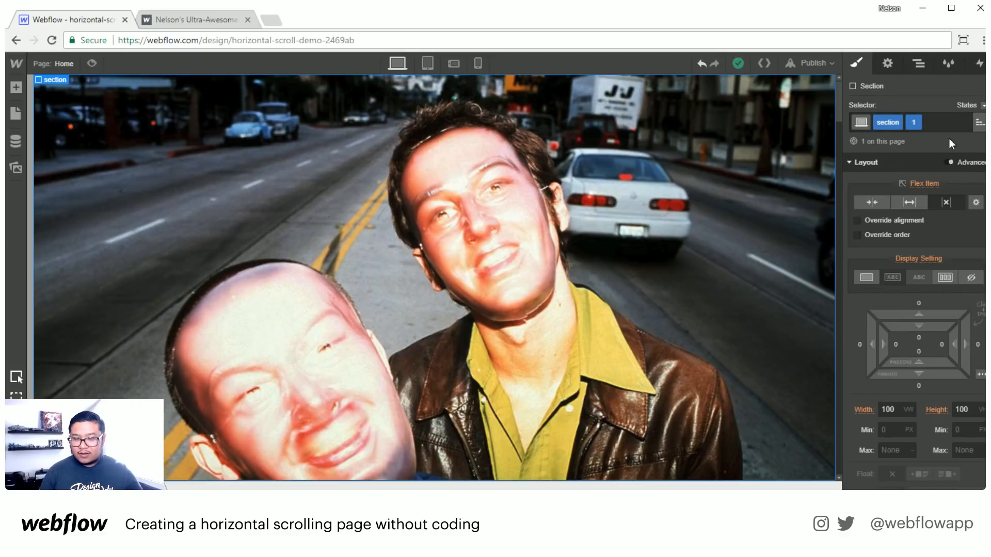
{"action": "left_click", "coordinate": [949, 122]}
{"action": "left_click", "coordinate": [912, 163]}
{"action": "left_click", "coordinate": [923, 263]}
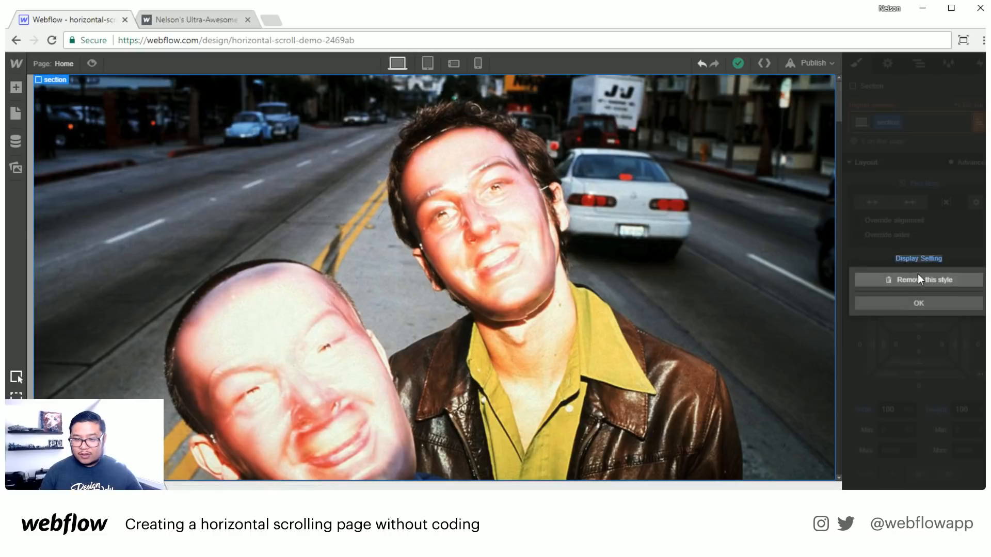
{"action": "left_click", "coordinate": [917, 274]}
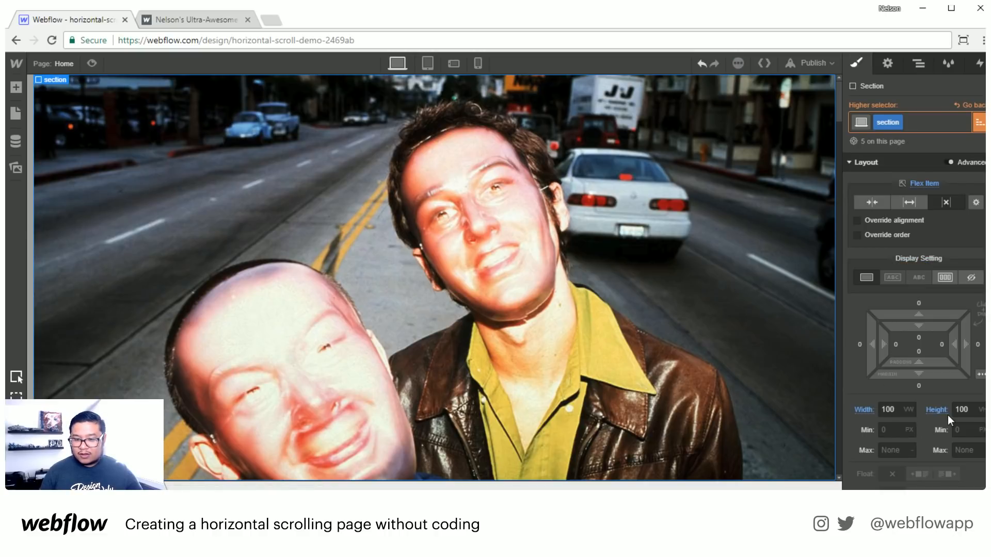
{"action": "scroll", "coordinate": [948, 415], "scroll_direction": "down", "scroll_amount": 3}
{"action": "scroll", "coordinate": [936, 320], "scroll_direction": "down", "scroll_amount": 15}
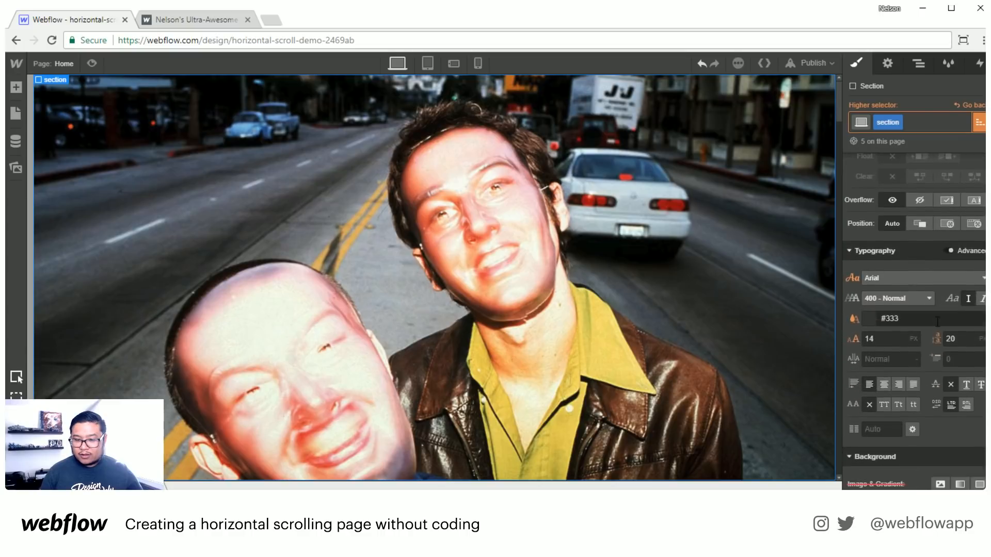
{"action": "scroll", "coordinate": [935, 317], "scroll_direction": "up", "scroll_amount": 7}
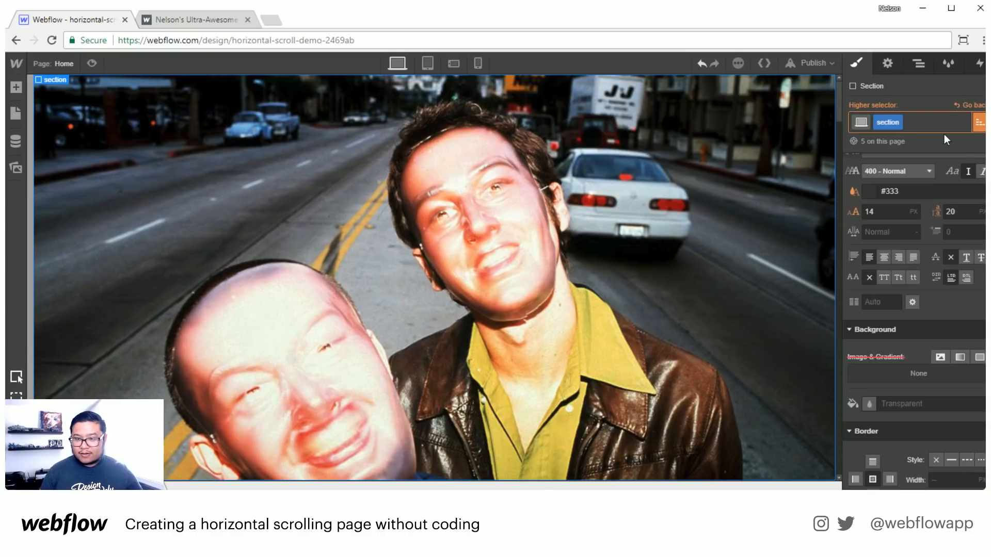
{"action": "left_click", "coordinate": [968, 107]}
Open the page's scroll animation and test it in live preview by scrolling down the page
{"action": "left_click", "coordinate": [976, 61]}
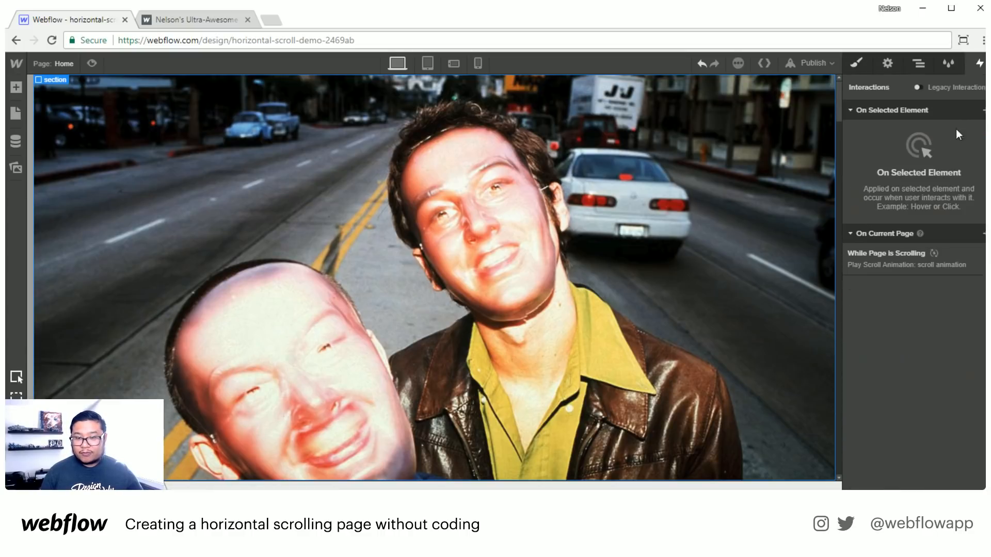
{"action": "left_click", "coordinate": [878, 251]}
{"action": "left_click", "coordinate": [899, 212]}
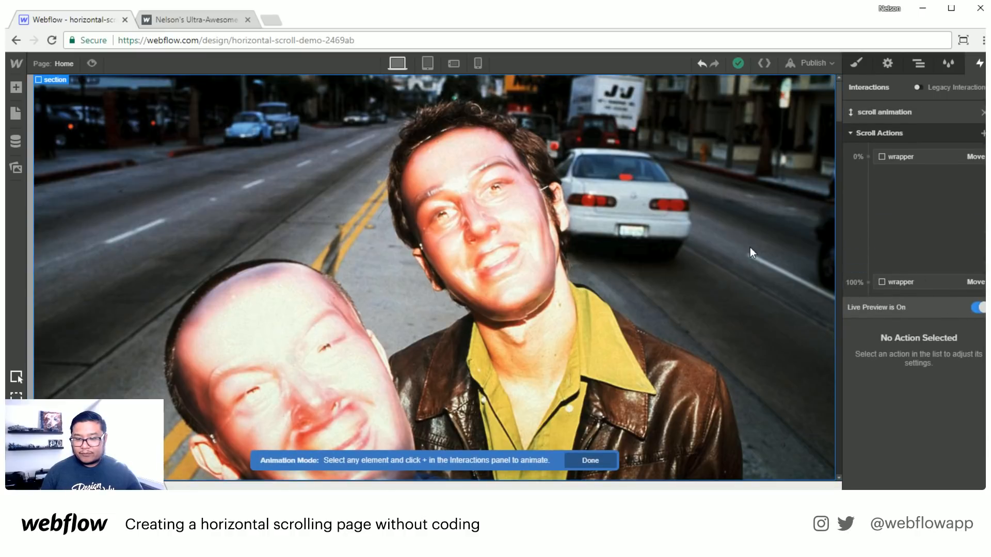
{"action": "scroll", "coordinate": [746, 246], "scroll_direction": "down", "scroll_amount": 3}
{"action": "scroll", "coordinate": [744, 242], "scroll_direction": "down", "scroll_amount": 3}
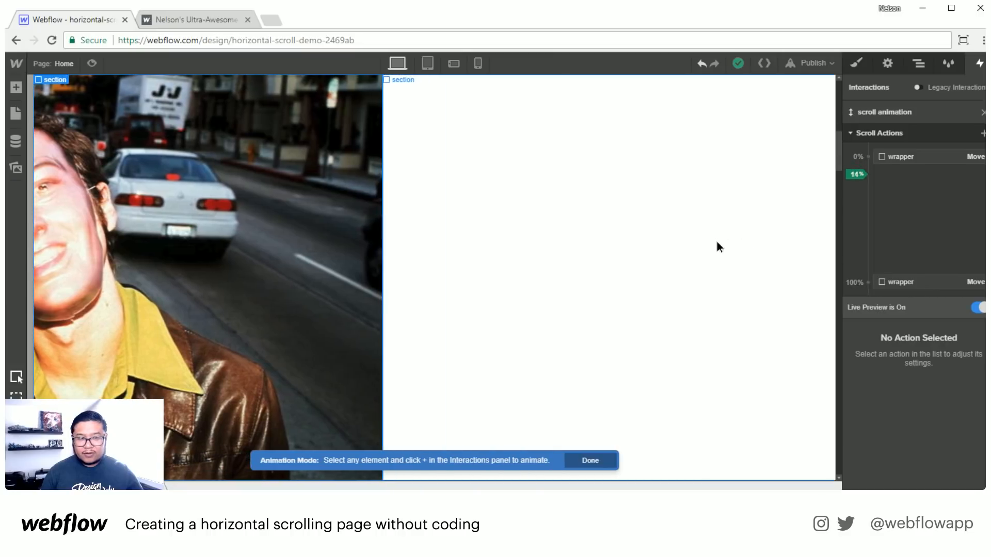
Try the HiDPI option on the second section's discovery.jpeg background, then set the image size back to Cover
{"action": "left_click", "coordinate": [849, 66]}
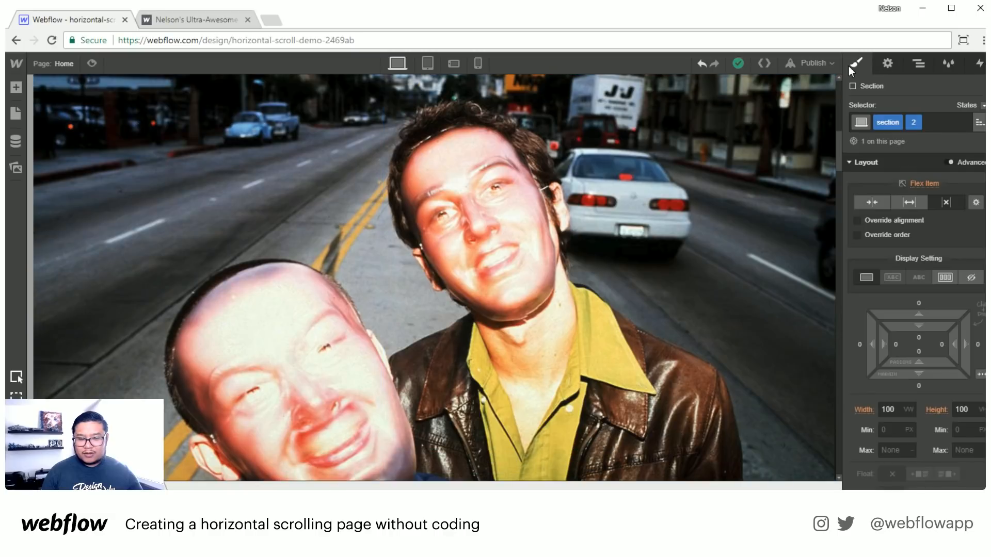
{"action": "scroll", "coordinate": [916, 265], "scroll_direction": "down", "scroll_amount": 3}
{"action": "scroll", "coordinate": [914, 259], "scroll_direction": "down", "scroll_amount": 5}
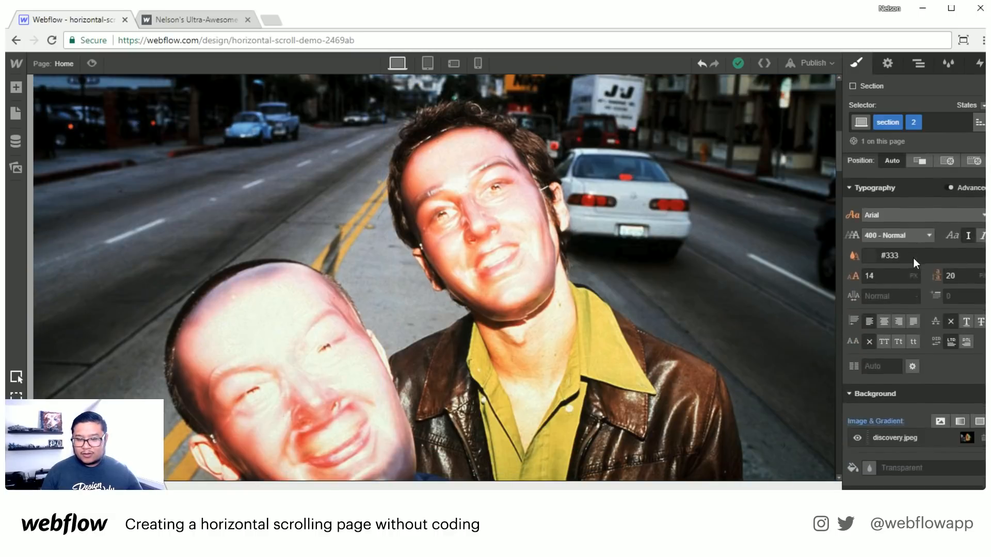
{"action": "left_click", "coordinate": [911, 249]}
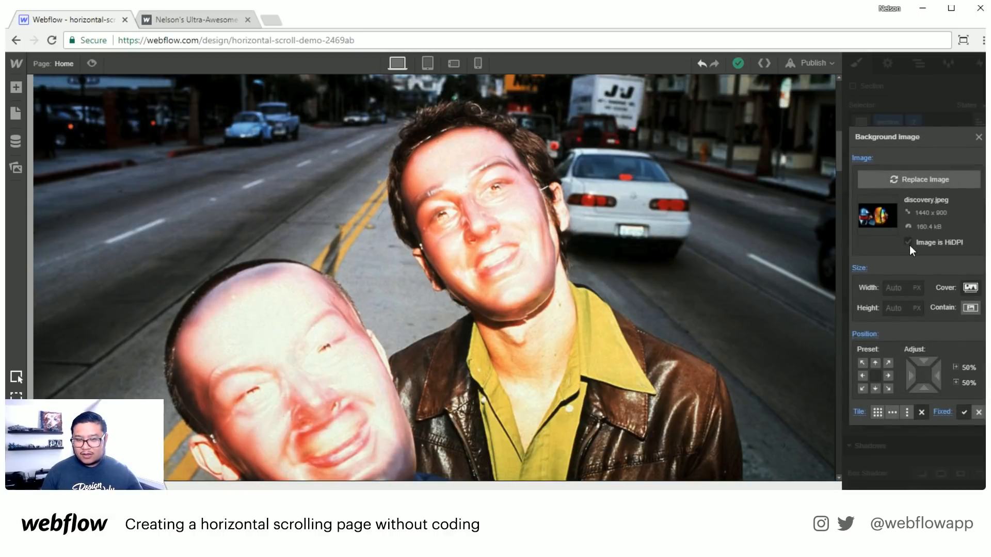
{"action": "left_click", "coordinate": [909, 245]}
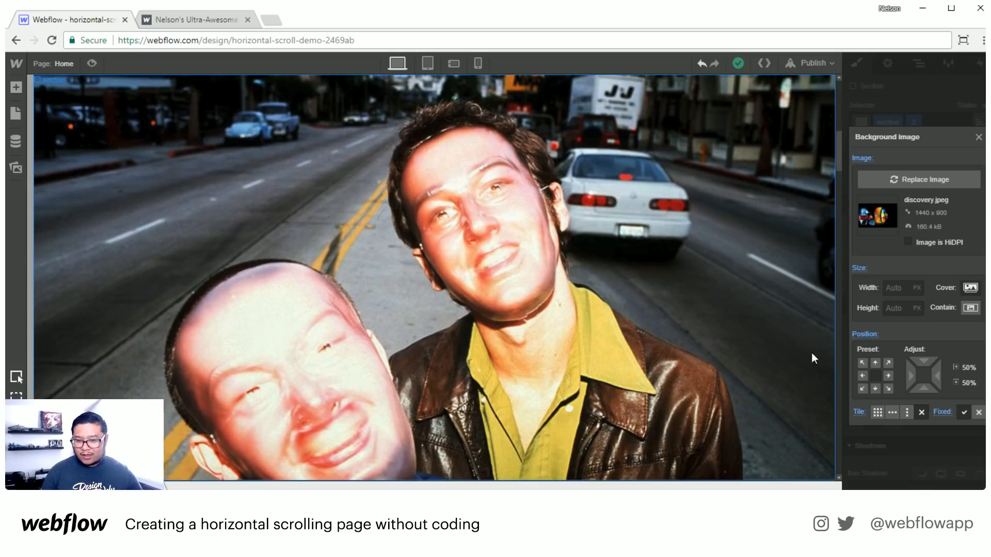
{"action": "left_click", "coordinate": [949, 243]}
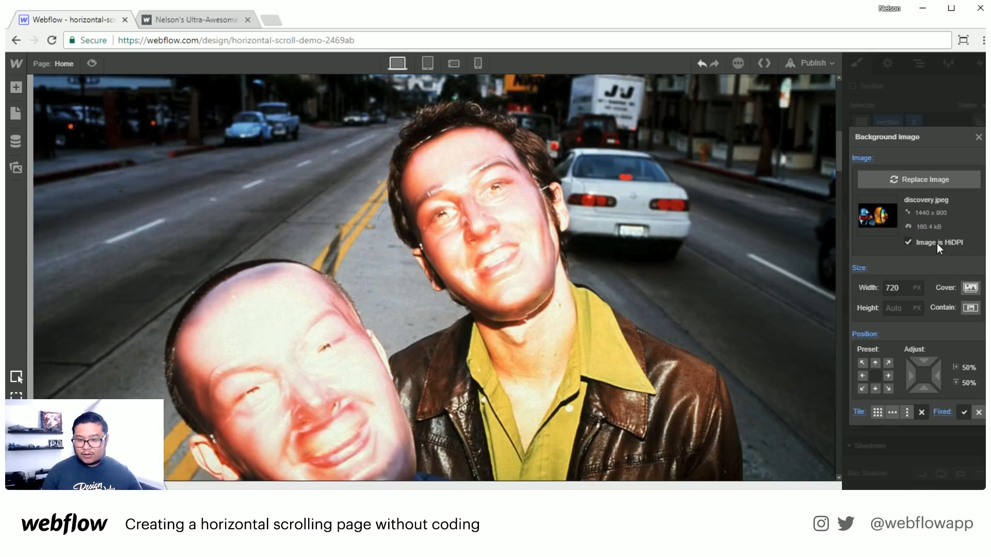
{"action": "left_click", "coordinate": [961, 288]}
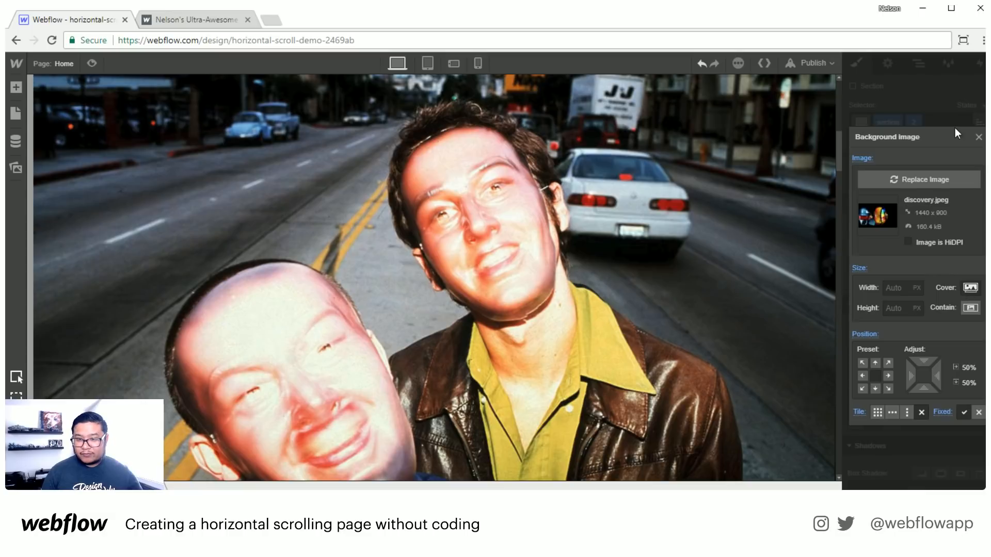
{"action": "left_click", "coordinate": [978, 137]}
Publish the project to its webflow.io domain
{"action": "left_click", "coordinate": [814, 63]}
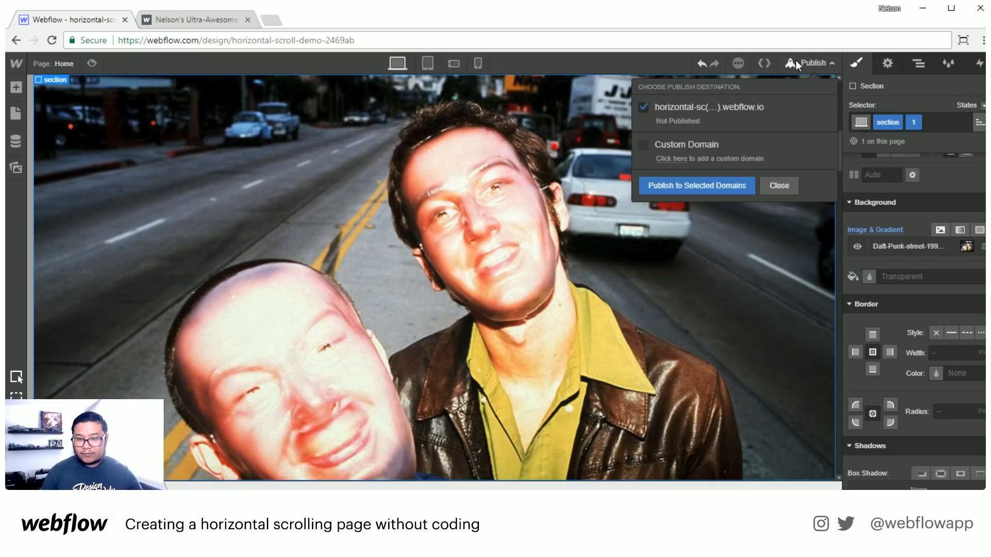
{"action": "left_click", "coordinate": [689, 186]}
Set the wrapper div's width to 500 VH
{"action": "scroll", "coordinate": [919, 307], "scroll_direction": "up", "scroll_amount": 6}
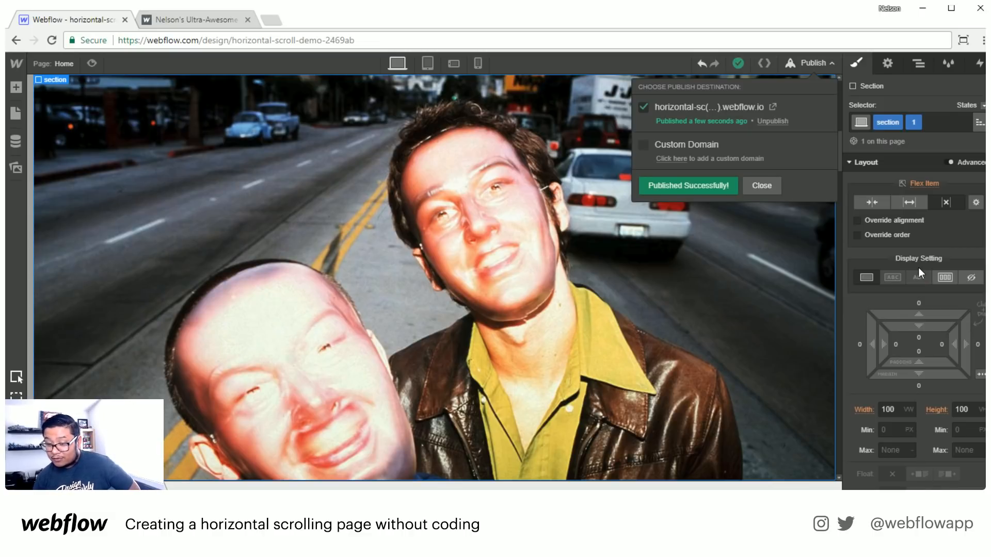
{"action": "left_click", "coordinate": [918, 63]}
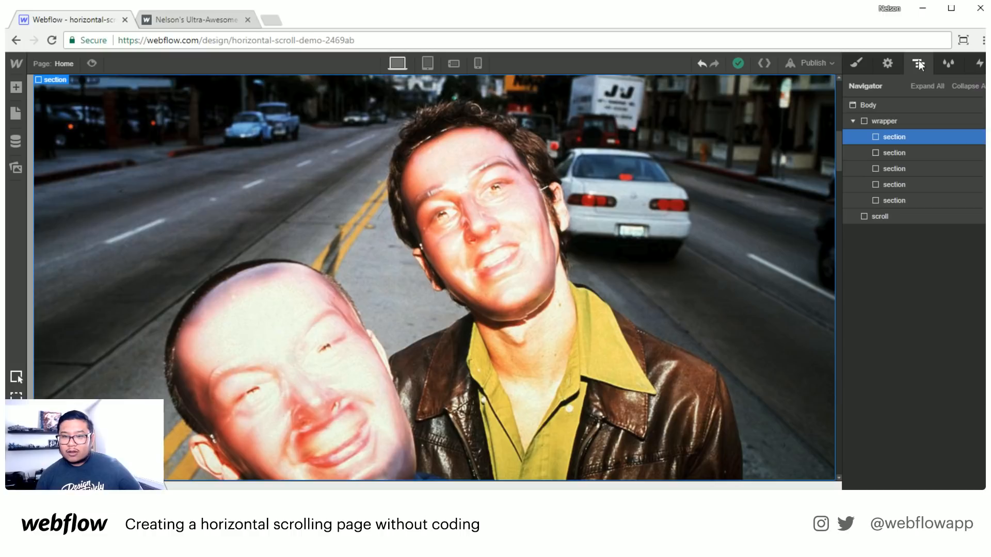
{"action": "left_click", "coordinate": [903, 121]}
{"action": "left_click", "coordinate": [857, 64]}
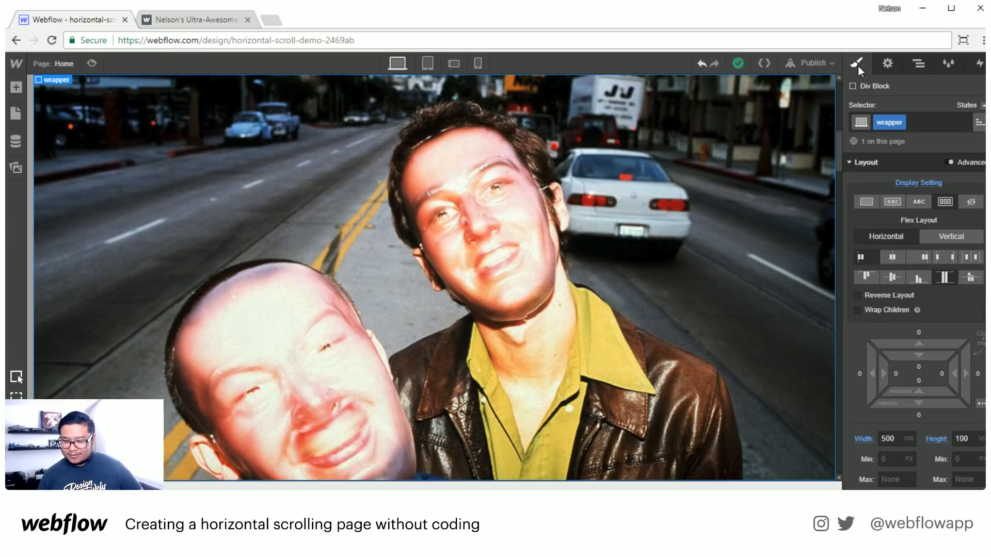
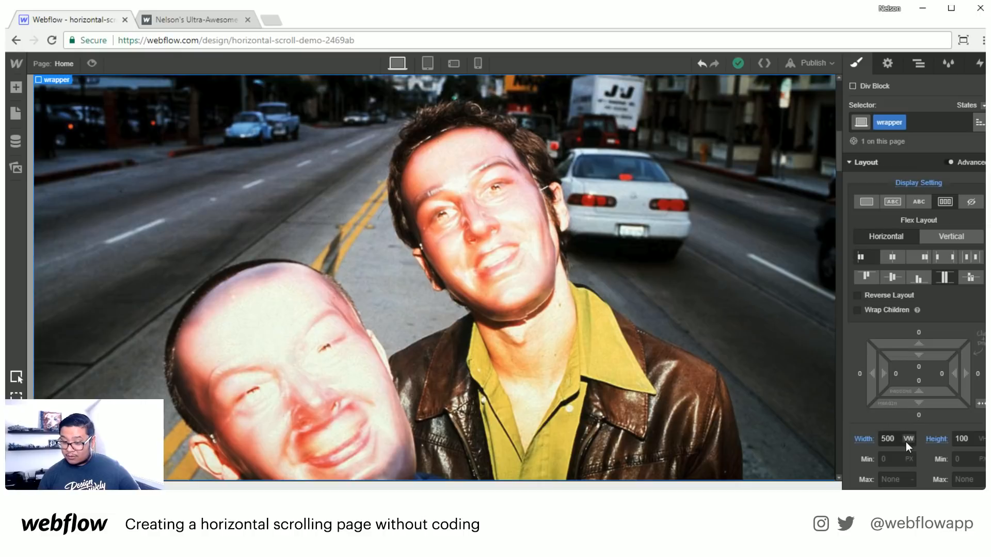
{"action": "left_click", "coordinate": [888, 440]}
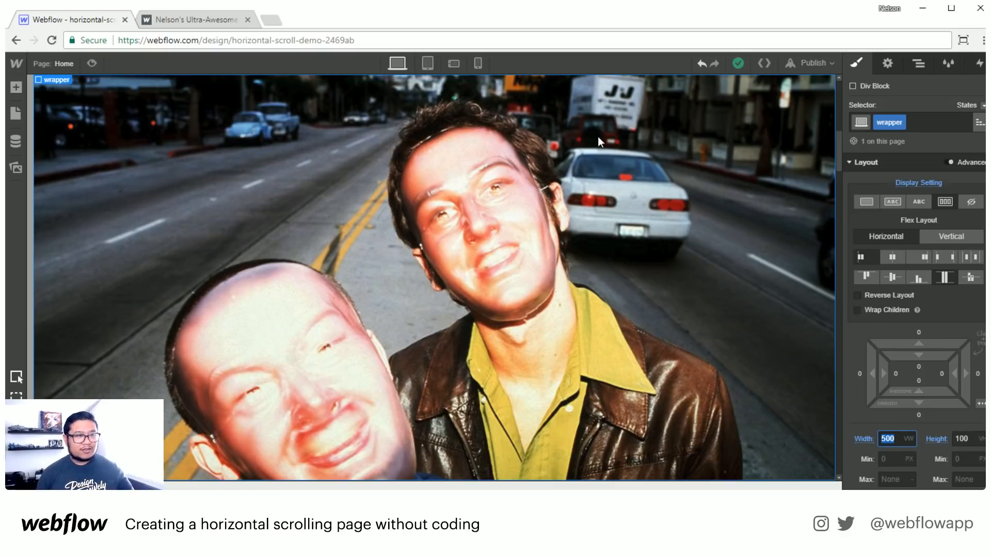
{"action": "key", "text": "Right"}
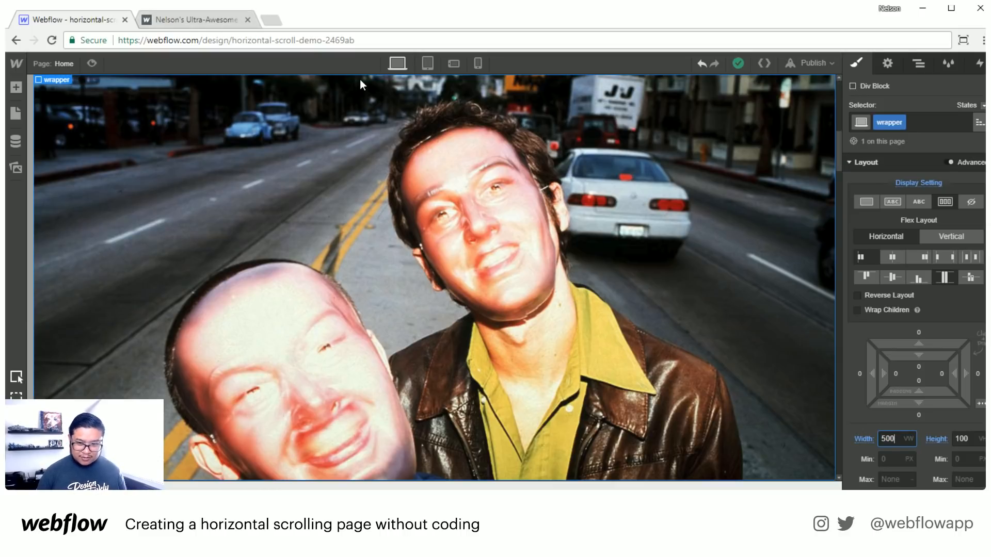
{"action": "type", "text": "vh"}
{"action": "key", "text": "Return"}
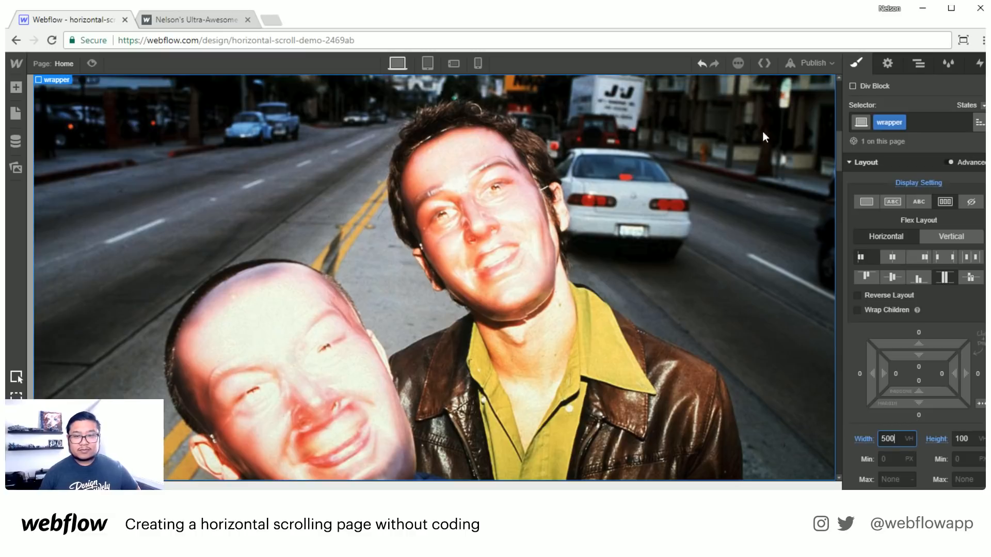
Open the page's scroll animation and preview how the wrapper moves while scrolling down and back up
{"action": "left_click", "coordinate": [979, 64]}
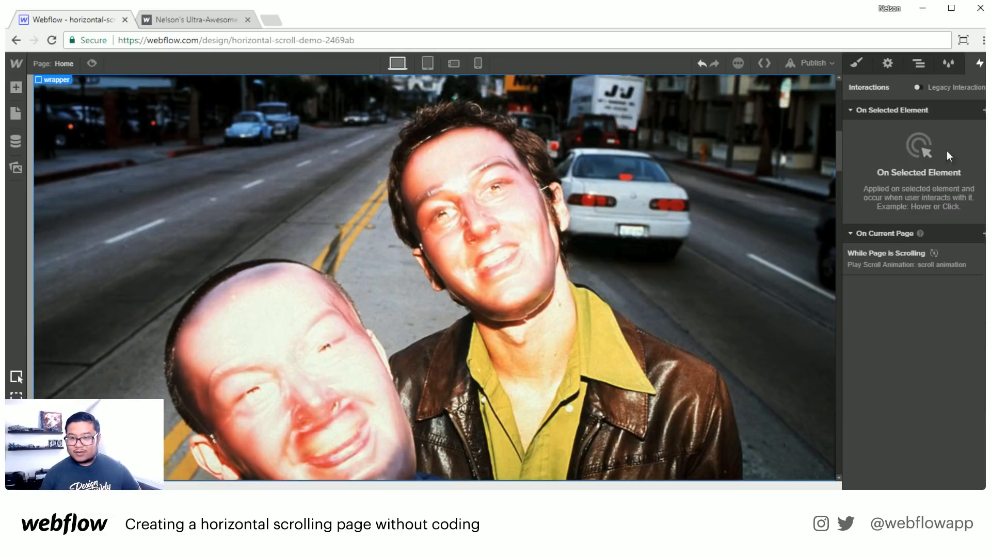
{"action": "left_click", "coordinate": [921, 258]}
{"action": "left_click", "coordinate": [899, 210]}
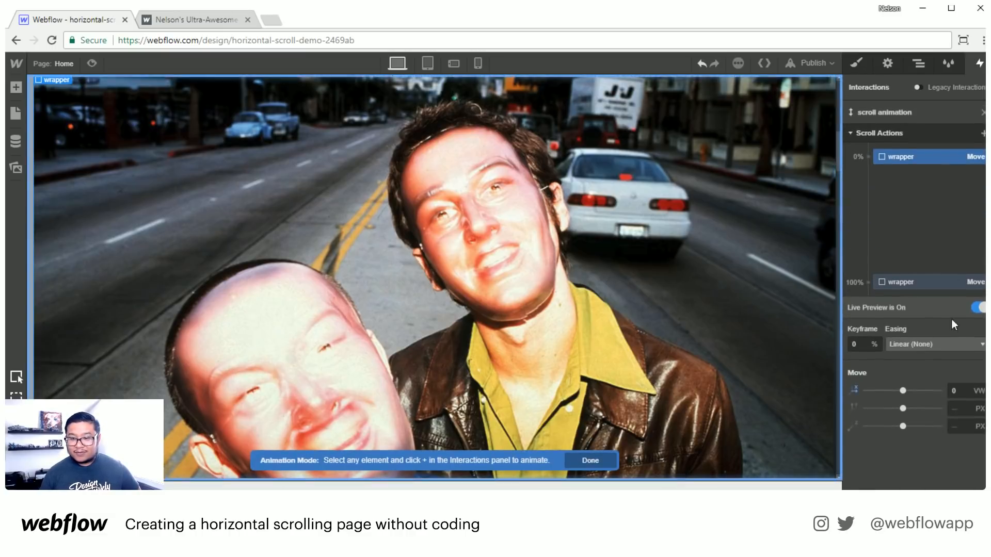
{"action": "scroll", "coordinate": [732, 284], "scroll_direction": "down", "scroll_amount": 5}
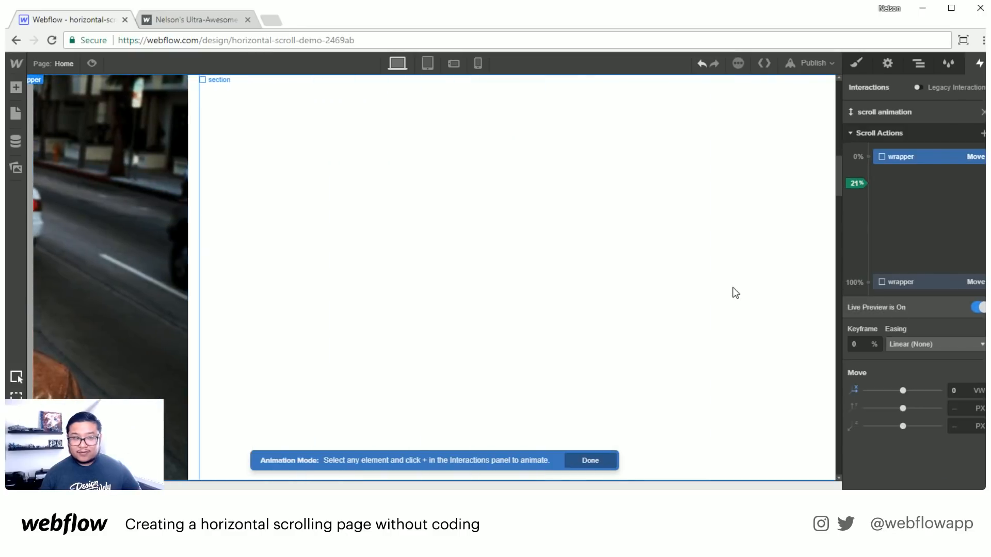
{"action": "scroll", "coordinate": [732, 284], "scroll_direction": "up", "scroll_amount": 3}
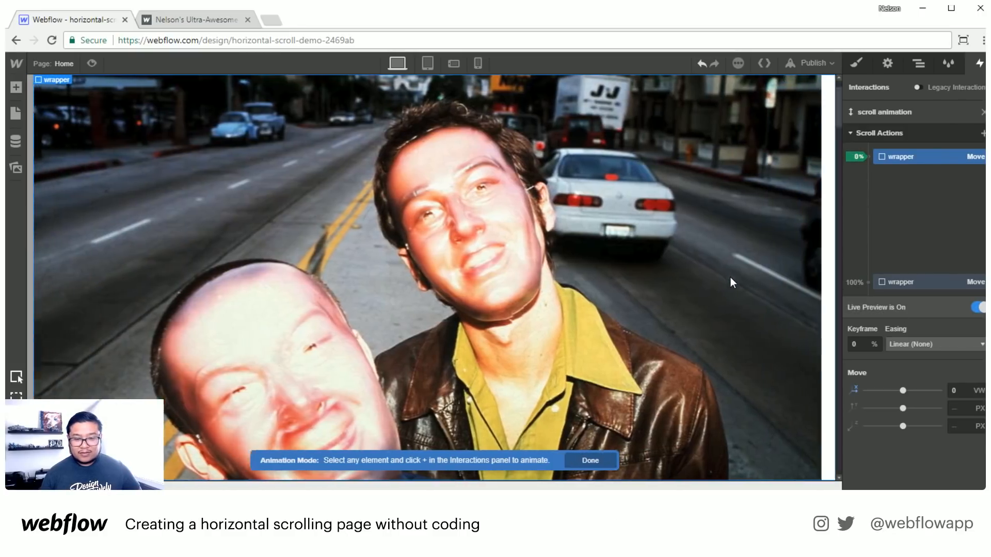
{"action": "scroll", "coordinate": [730, 277], "scroll_direction": "down", "scroll_amount": 2}
{"action": "scroll", "coordinate": [732, 281], "scroll_direction": "up", "scroll_amount": 3}
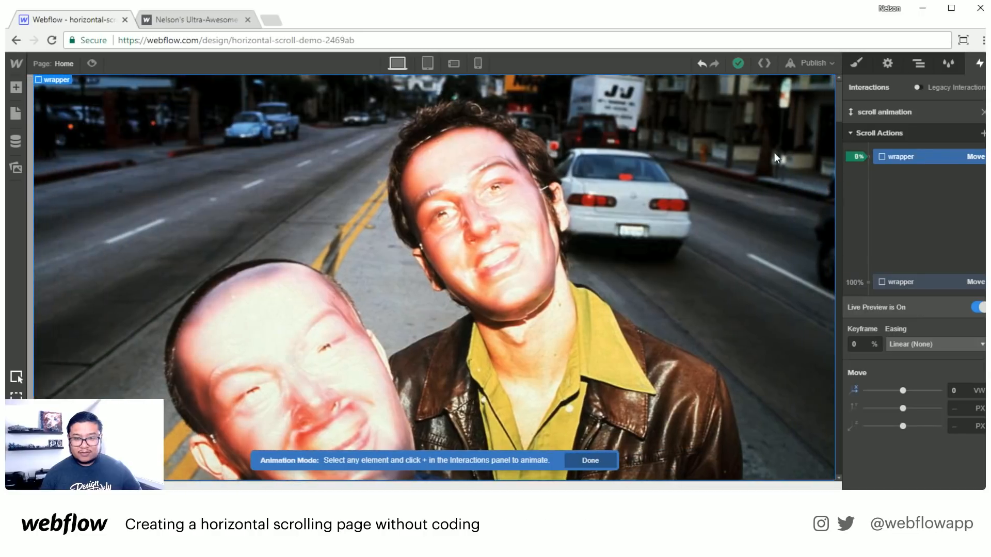
Open the published webflow.io site and scroll down to check the second section
{"action": "left_click", "coordinate": [803, 61]}
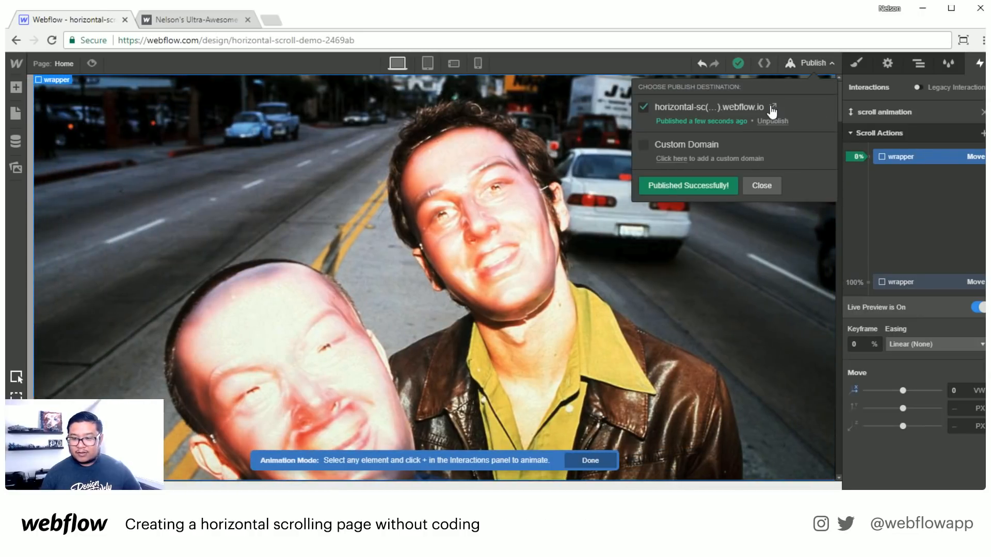
{"action": "left_click", "coordinate": [771, 107]}
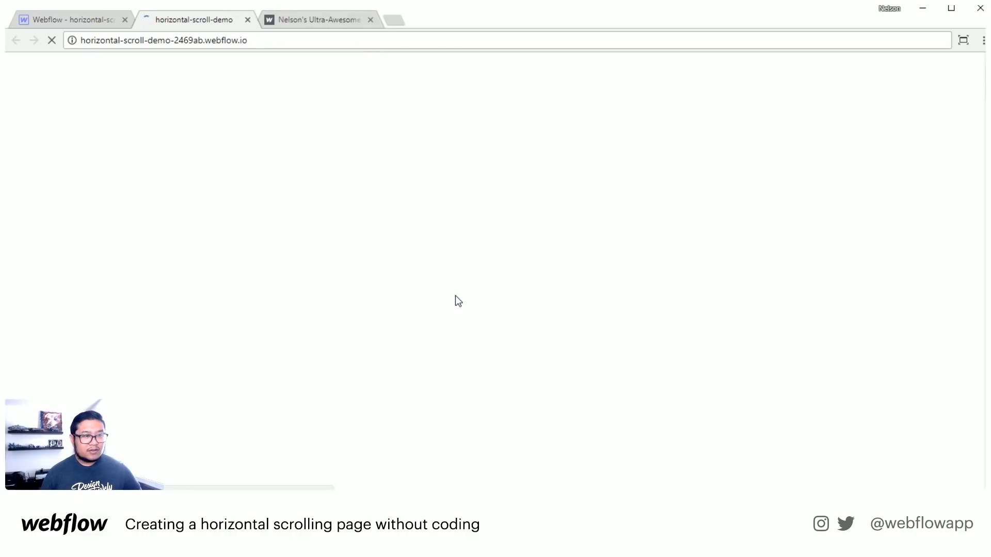
{"action": "scroll", "coordinate": [453, 290], "scroll_direction": "down", "scroll_amount": 7}
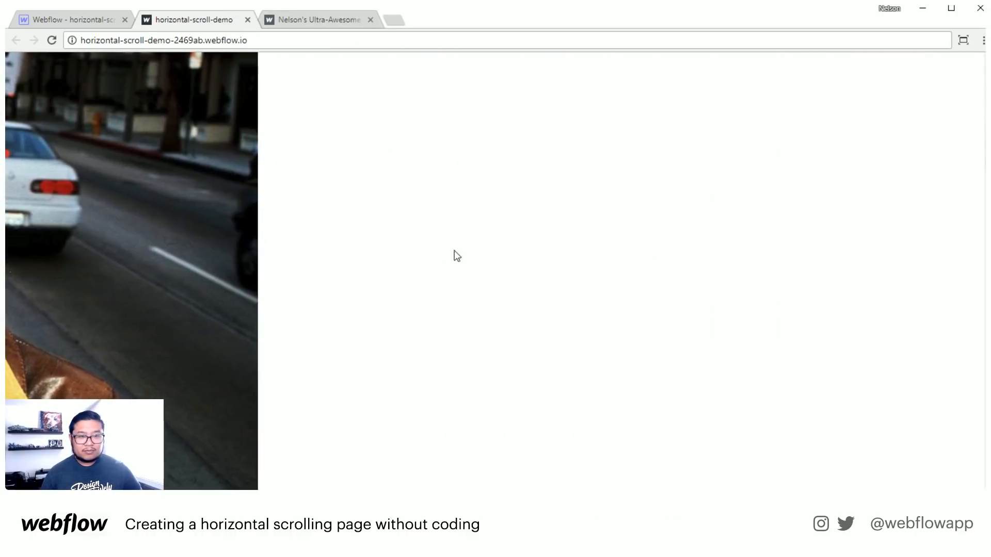
Inspect the published page's first and second section elements and open the second section's background image file from its styles
{"action": "right_click", "coordinate": [467, 229]}
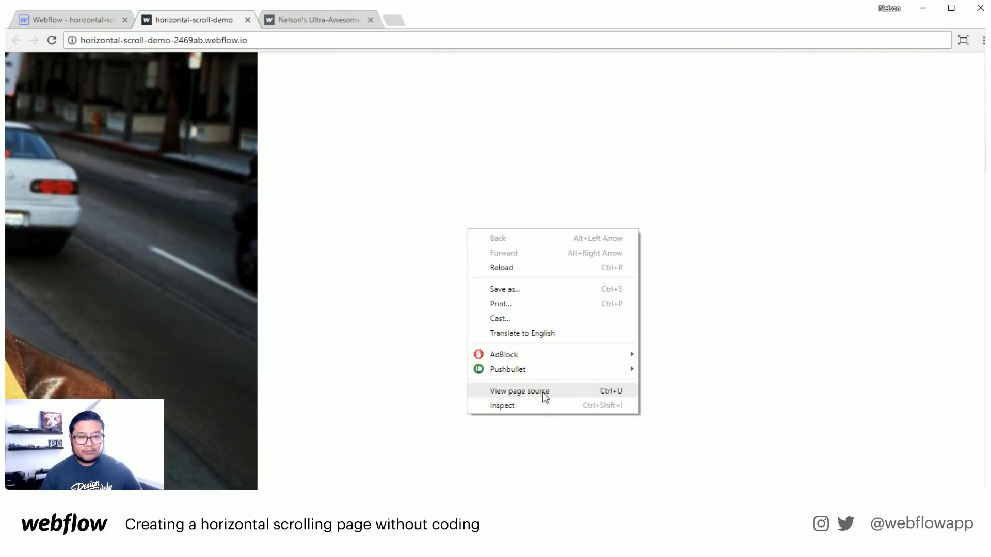
{"action": "left_click", "coordinate": [546, 405]}
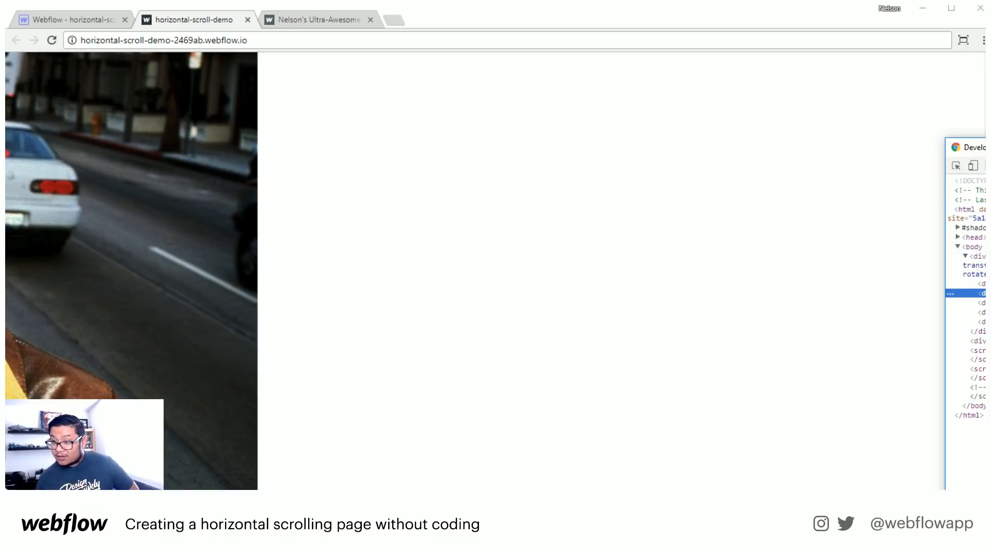
{"action": "left_click_drag", "start_coordinate": [975, 147], "coordinate": [501, 81]}
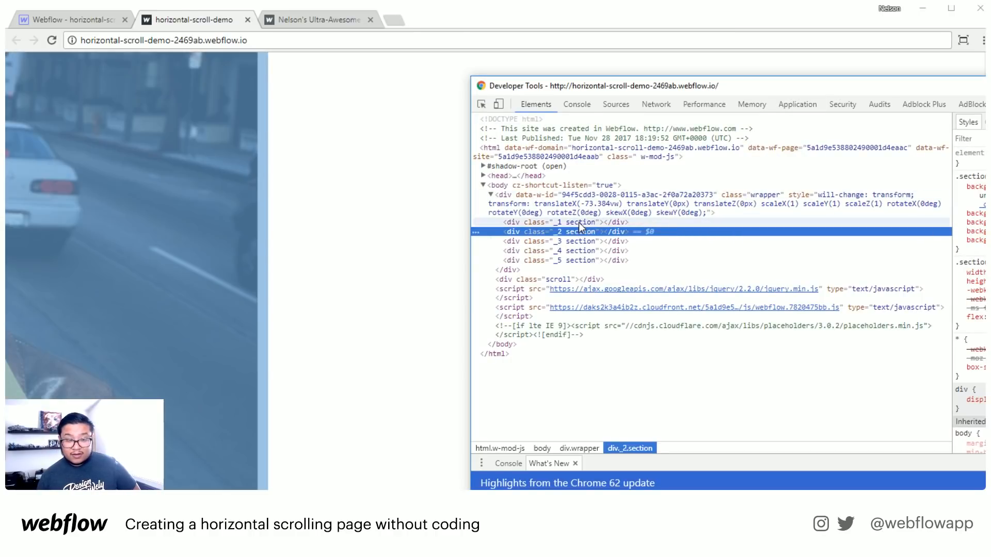
{"action": "left_click", "coordinate": [579, 223]}
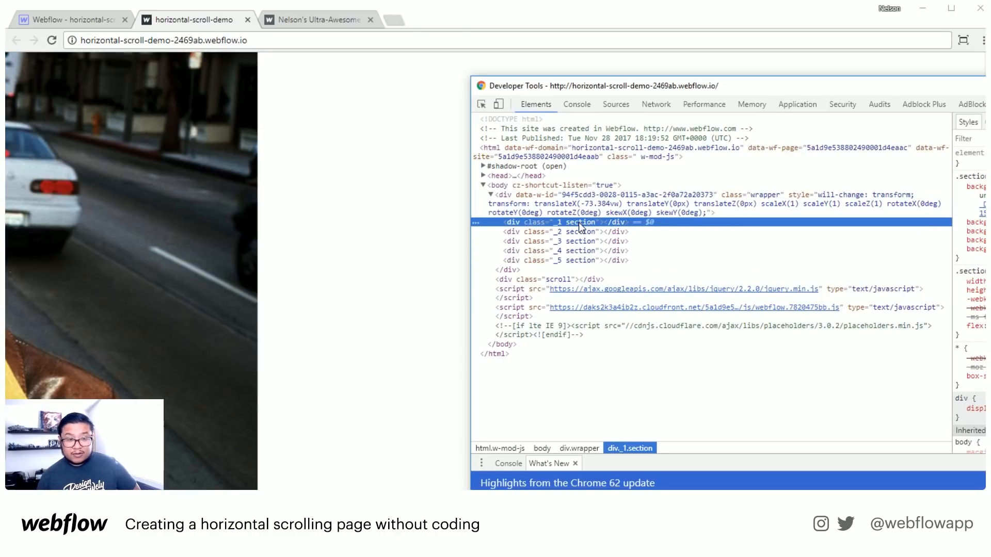
{"action": "left_click", "coordinate": [578, 232]}
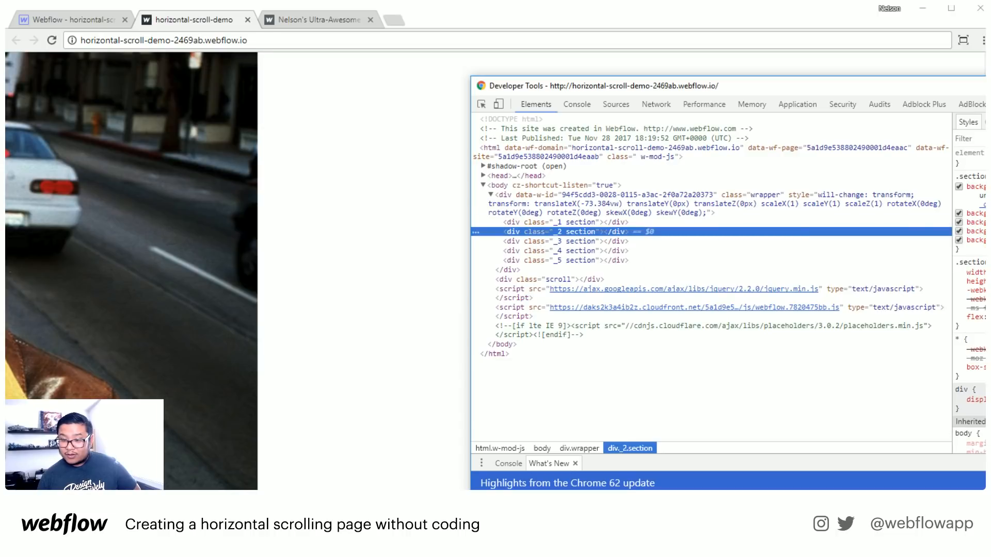
{"action": "left_click", "coordinate": [982, 213]}
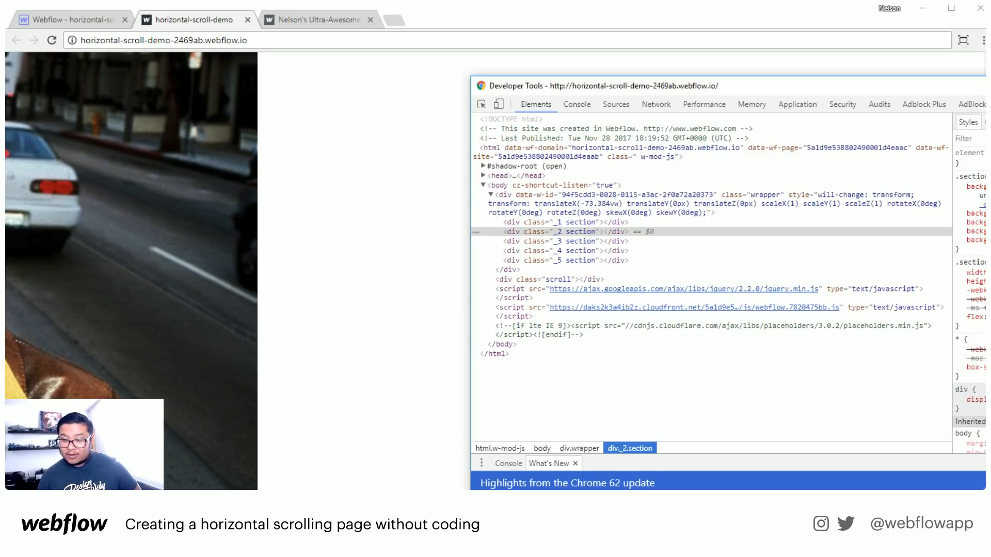
{"action": "left_click", "coordinate": [982, 205]}
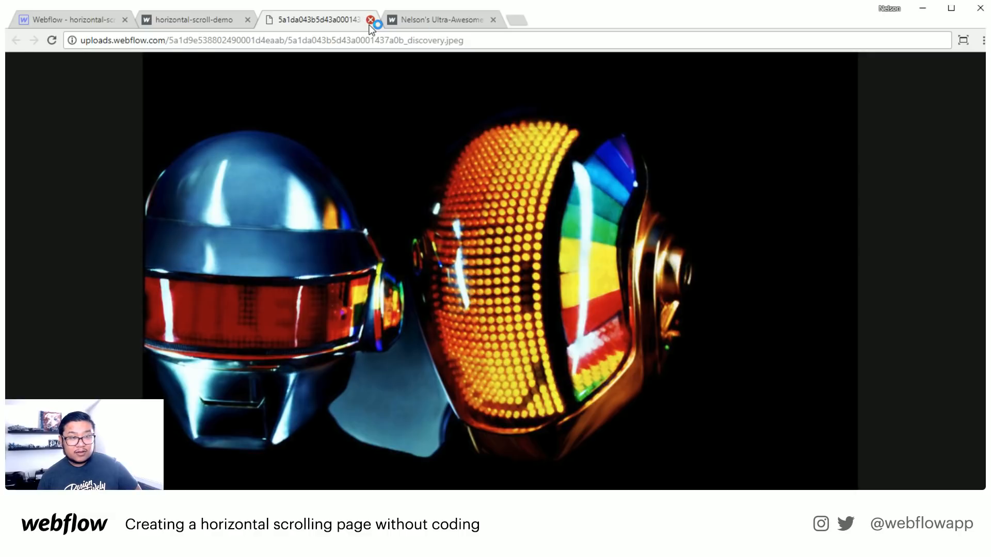
Close the image, the finished project's page and the published demo to return to the Webflow Designer
{"action": "left_click", "coordinate": [370, 20]}
{"action": "left_click", "coordinate": [340, 20]}
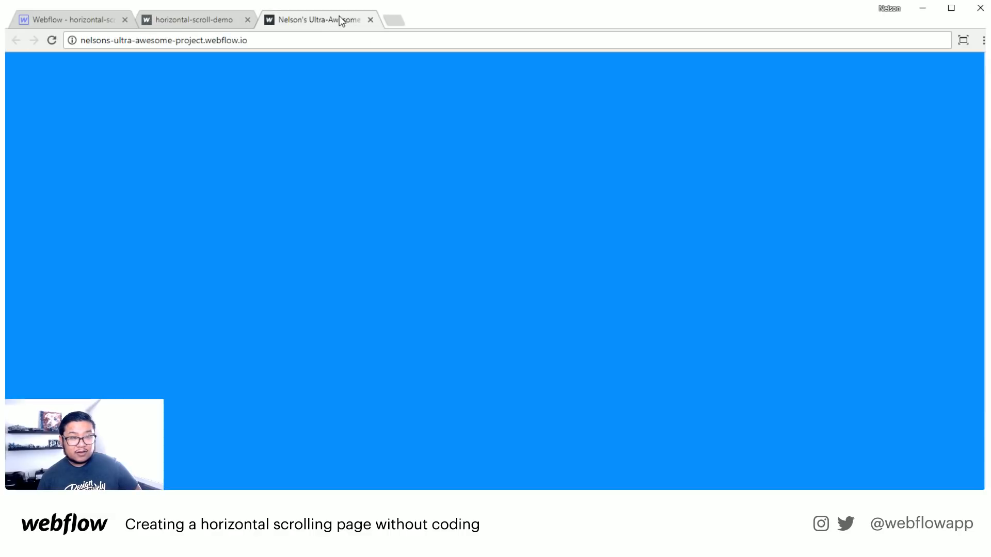
{"action": "left_click", "coordinate": [369, 19]}
{"action": "left_click", "coordinate": [247, 20]}
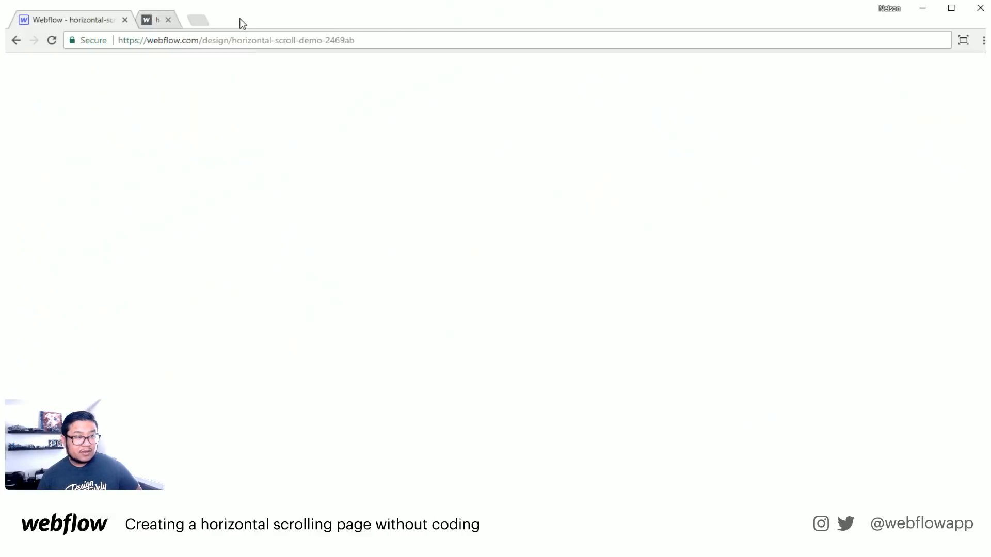
Give the second section the #0098ff swatch as its background color
{"action": "left_click", "coordinate": [924, 57]}
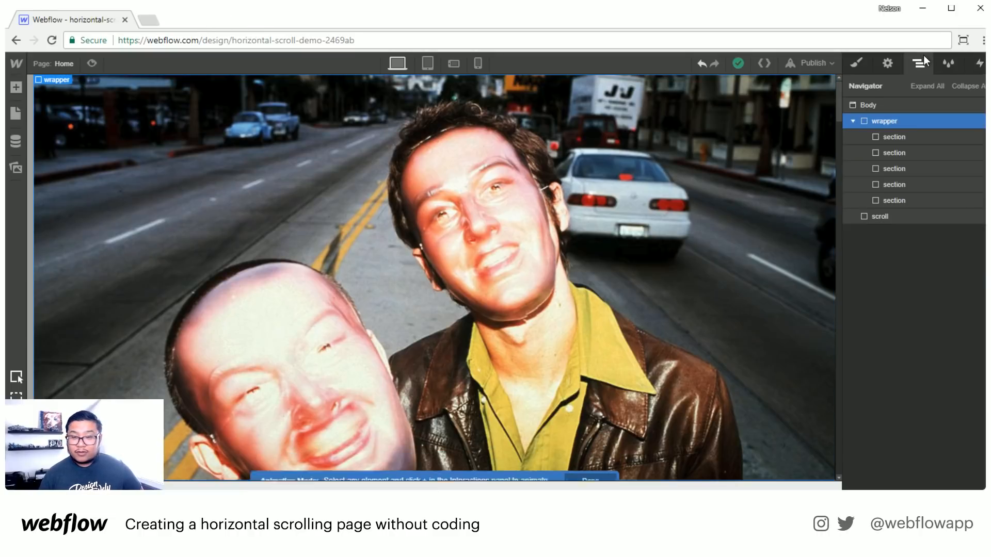
{"action": "left_click", "coordinate": [901, 137]}
{"action": "left_click", "coordinate": [897, 152]}
{"action": "left_click", "coordinate": [856, 63]}
{"action": "scroll", "coordinate": [917, 347], "scroll_direction": "down", "scroll_amount": 10}
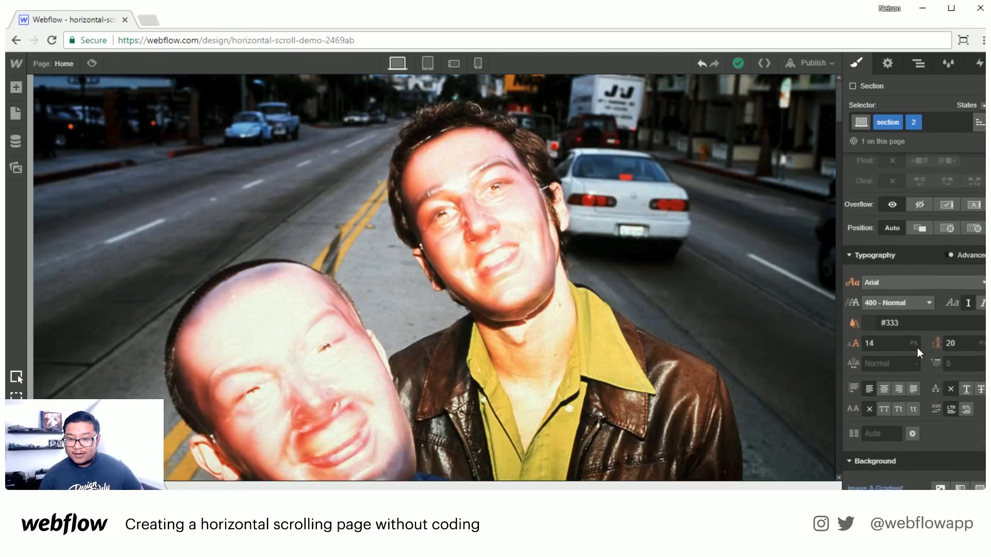
{"action": "left_click", "coordinate": [866, 341]}
{"action": "left_click", "coordinate": [898, 316]}
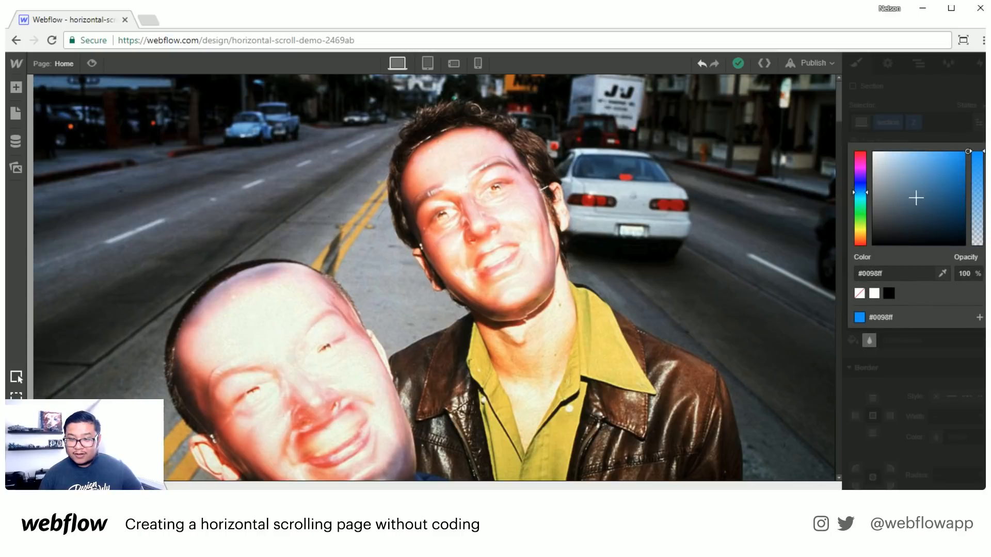
{"action": "left_click", "coordinate": [935, 124]}
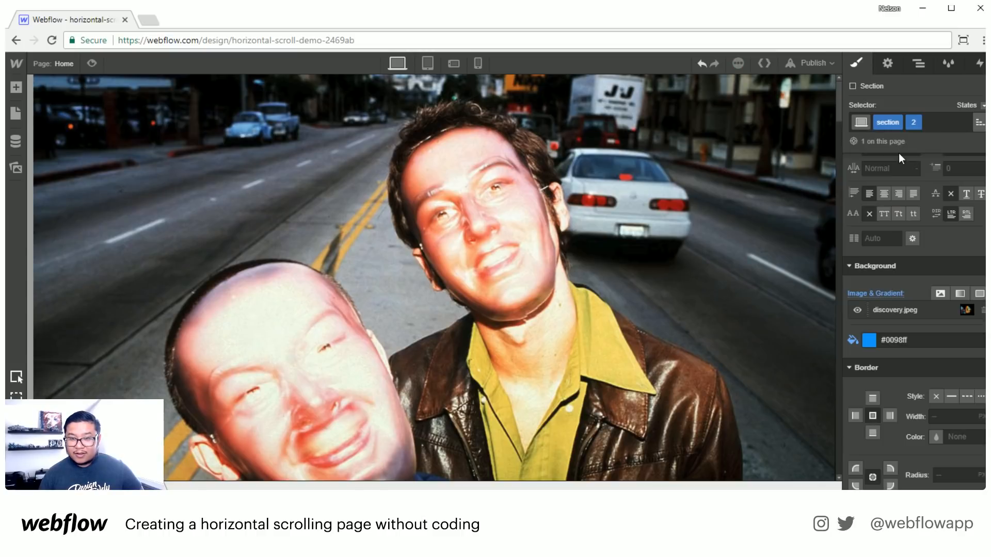
Open the page's scroll animation and scroll through the live preview to examine the second section's background, returning to the start
{"action": "left_click", "coordinate": [979, 63]}
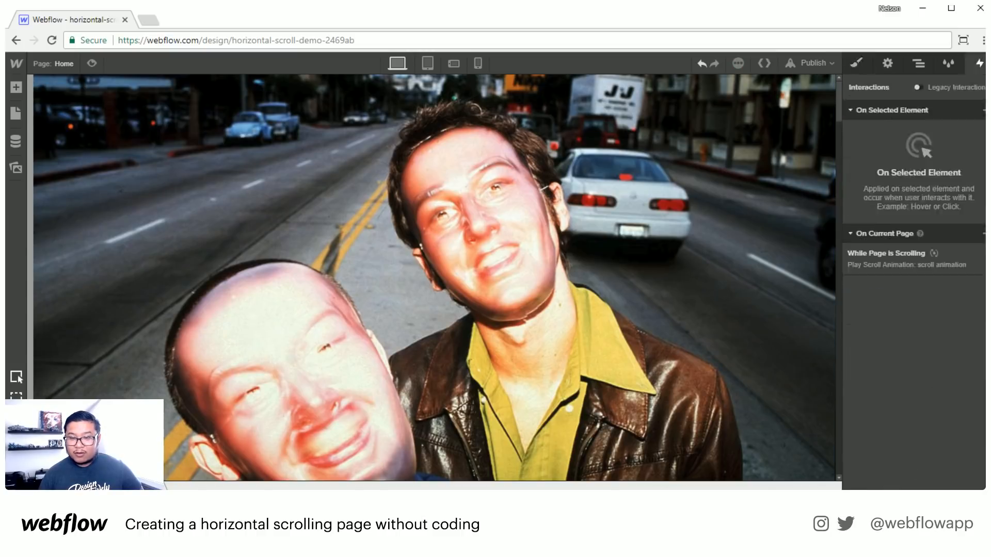
{"action": "left_click", "coordinate": [888, 260]}
{"action": "left_click", "coordinate": [890, 214]}
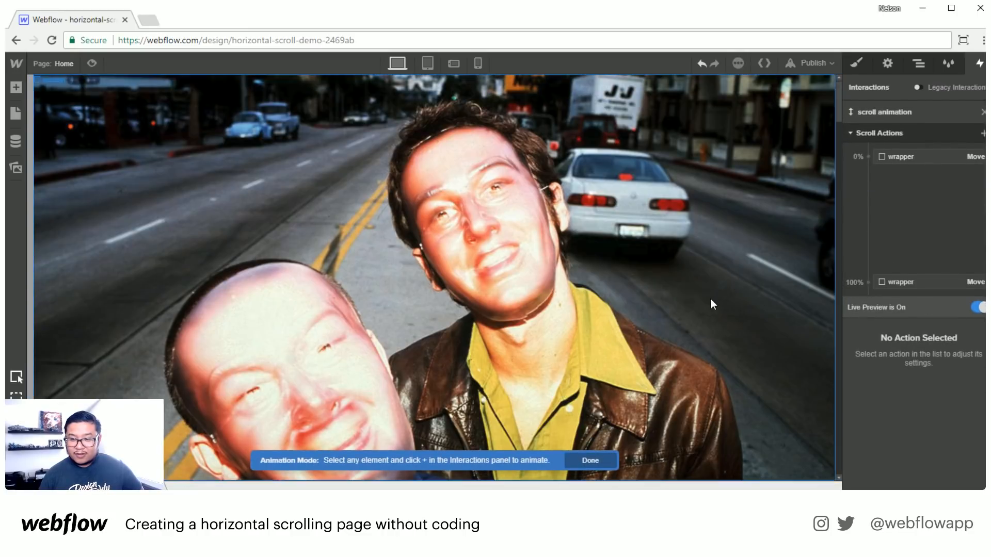
{"action": "scroll", "coordinate": [710, 298], "scroll_direction": "down", "scroll_amount": 5}
{"action": "scroll", "coordinate": [709, 292], "scroll_direction": "down", "scroll_amount": 3}
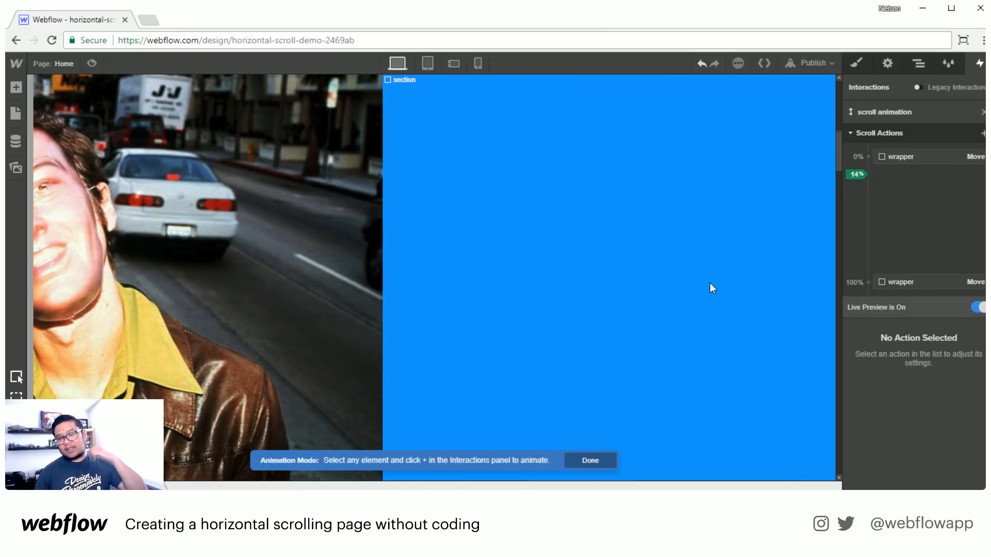
{"action": "scroll", "coordinate": [710, 284], "scroll_direction": "down", "scroll_amount": 3}
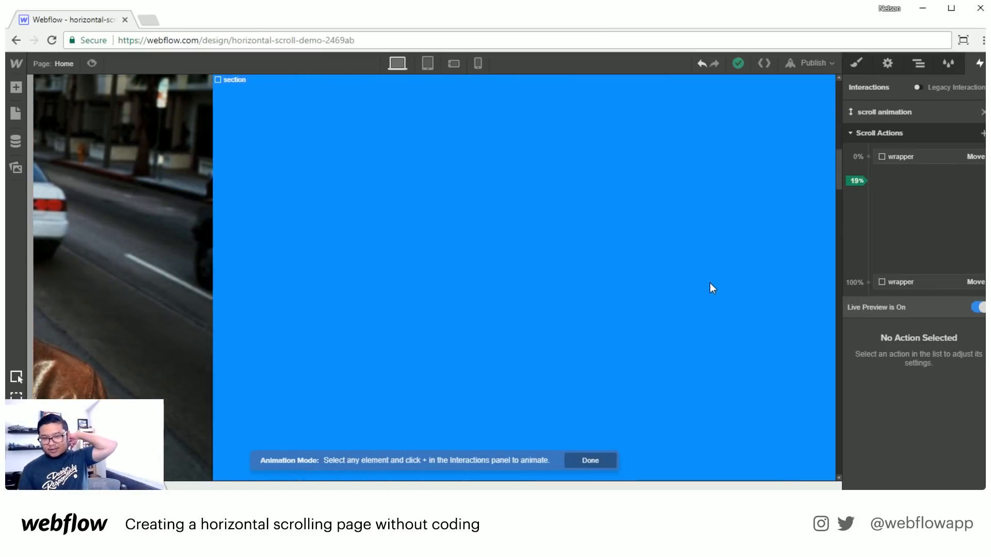
{"action": "scroll", "coordinate": [710, 283], "scroll_direction": "up", "scroll_amount": 5}
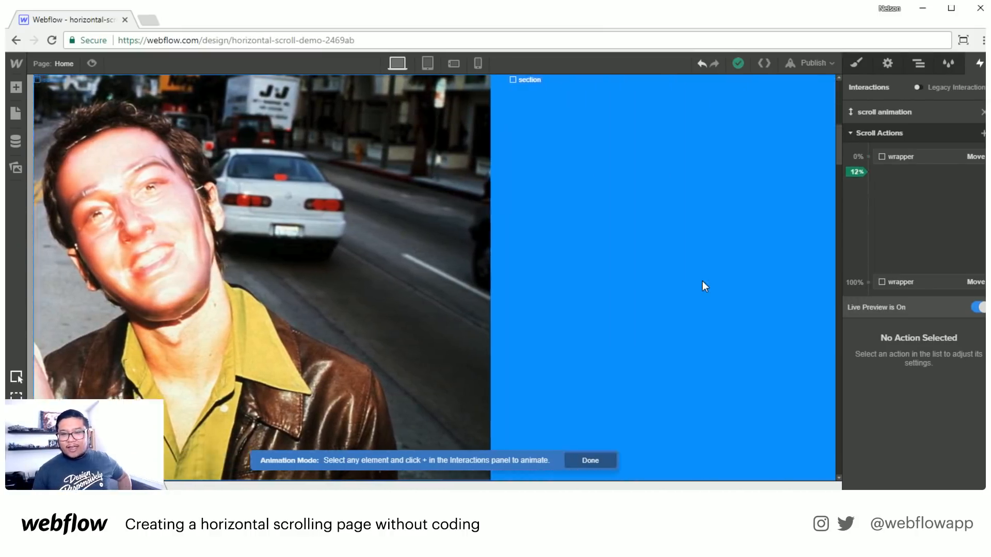
{"action": "scroll", "coordinate": [702, 281], "scroll_direction": "down", "scroll_amount": 10}
{"action": "scroll", "coordinate": [702, 281], "scroll_direction": "up", "scroll_amount": 8}
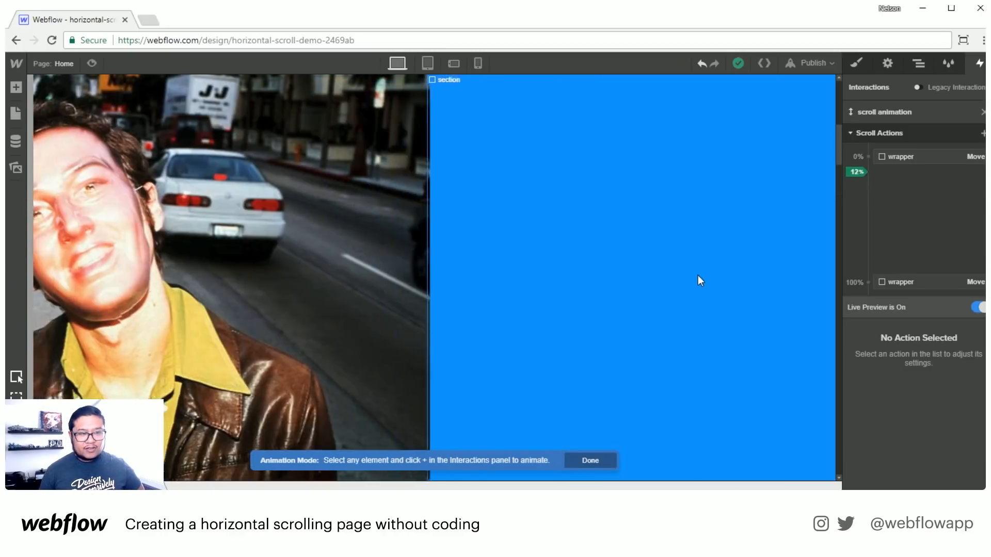
{"action": "scroll", "coordinate": [697, 279], "scroll_direction": "up", "scroll_amount": 8}
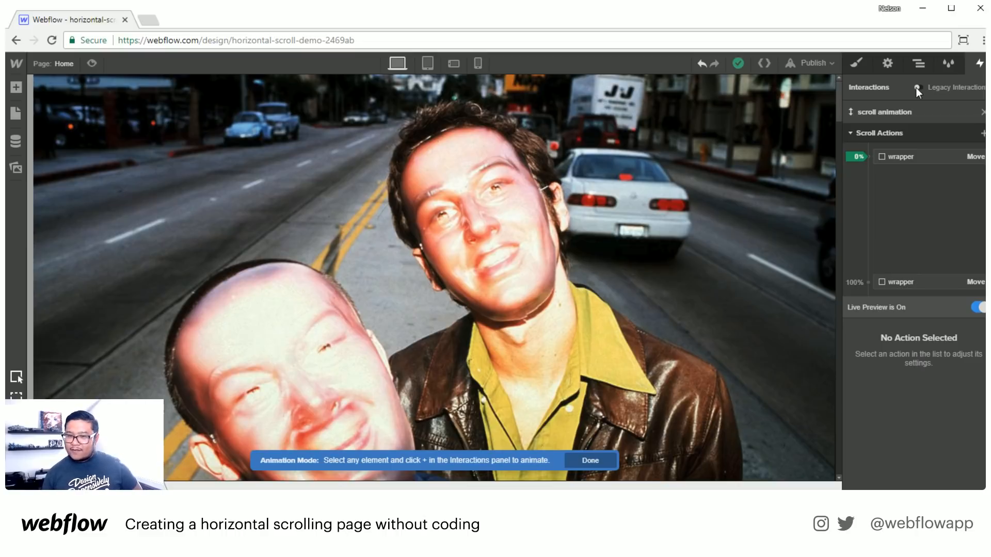
Leave the scroll animation and inspect the second section's background and size styles
{"action": "left_click", "coordinate": [918, 63]}
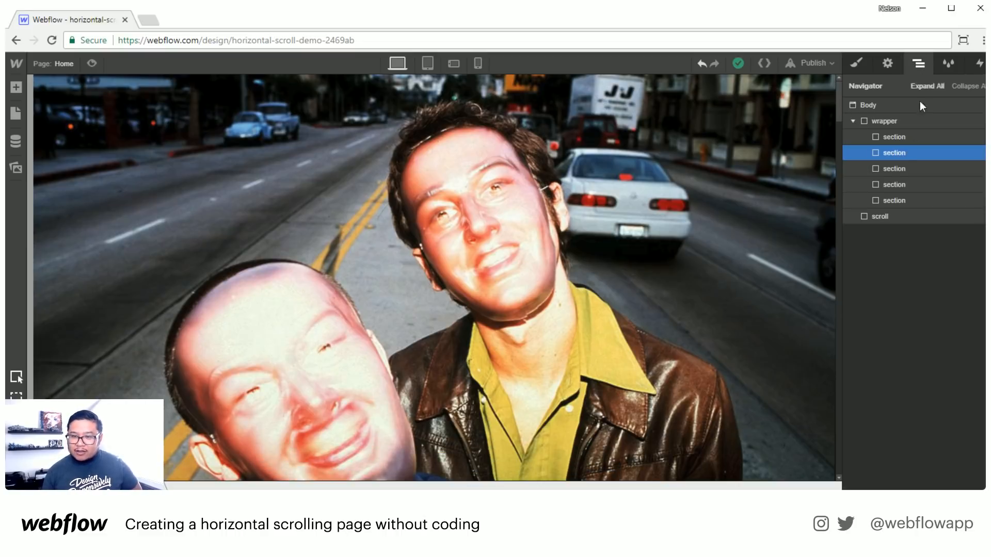
{"action": "left_click", "coordinate": [894, 169]}
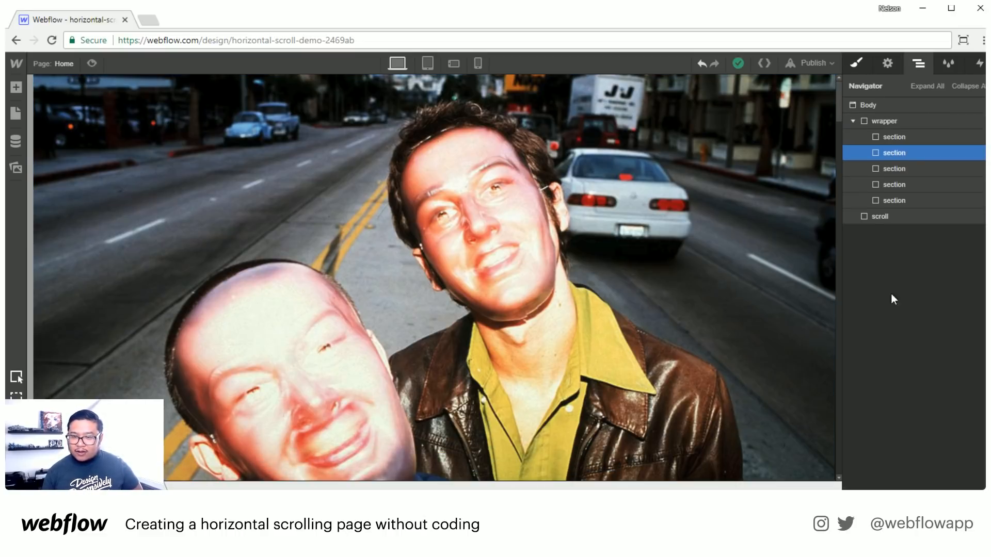
{"action": "key", "text": "s"}
{"action": "scroll", "coordinate": [890, 338], "scroll_direction": "down", "scroll_amount": 5}
{"action": "scroll", "coordinate": [891, 333], "scroll_direction": "down", "scroll_amount": 2}
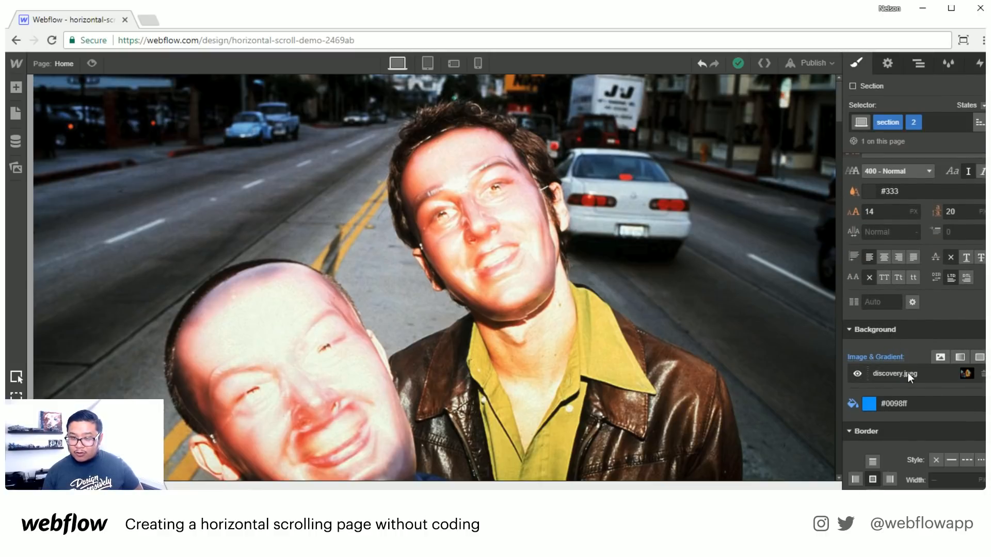
{"action": "scroll", "coordinate": [908, 373], "scroll_direction": "up", "scroll_amount": 5}
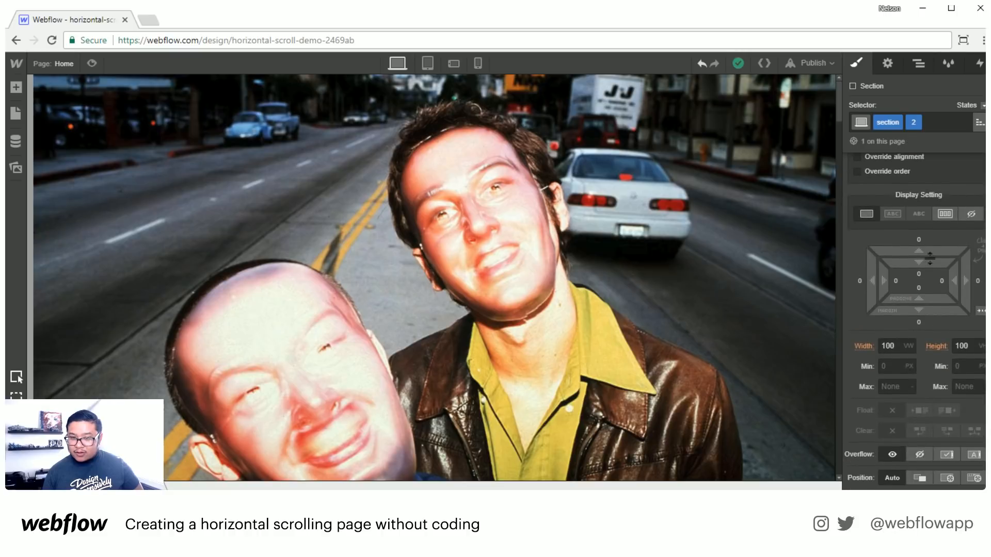
Set the wrapper's width to 500 VW
{"action": "left_click", "coordinate": [916, 64]}
{"action": "left_click", "coordinate": [891, 121]}
{"action": "left_click", "coordinate": [857, 64]}
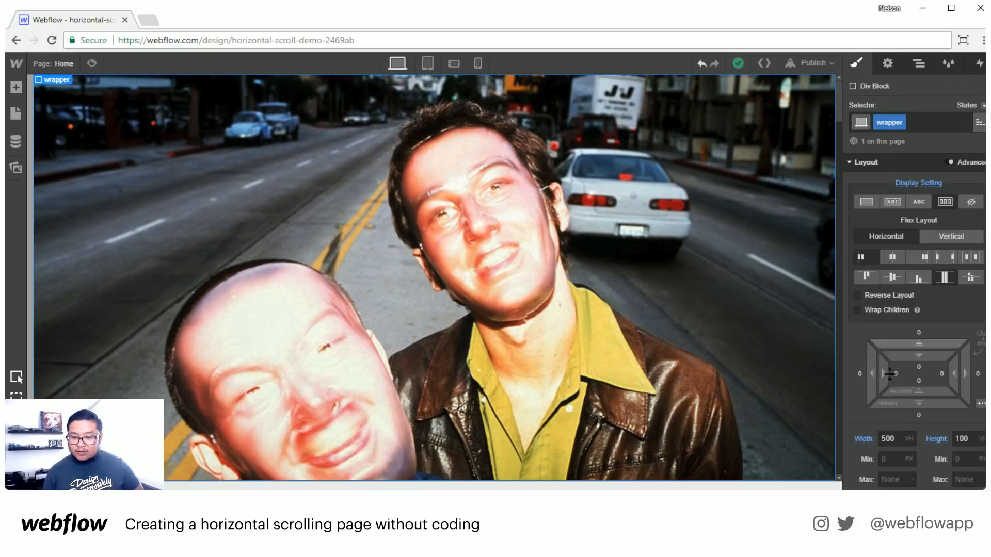
{"action": "left_click", "coordinate": [897, 439]}
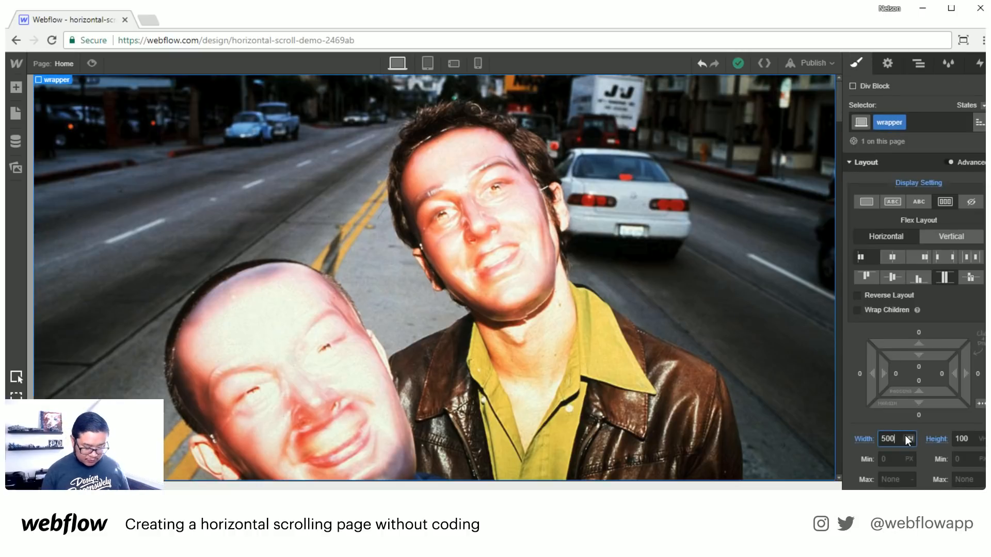
{"action": "type", "text": "vw"}
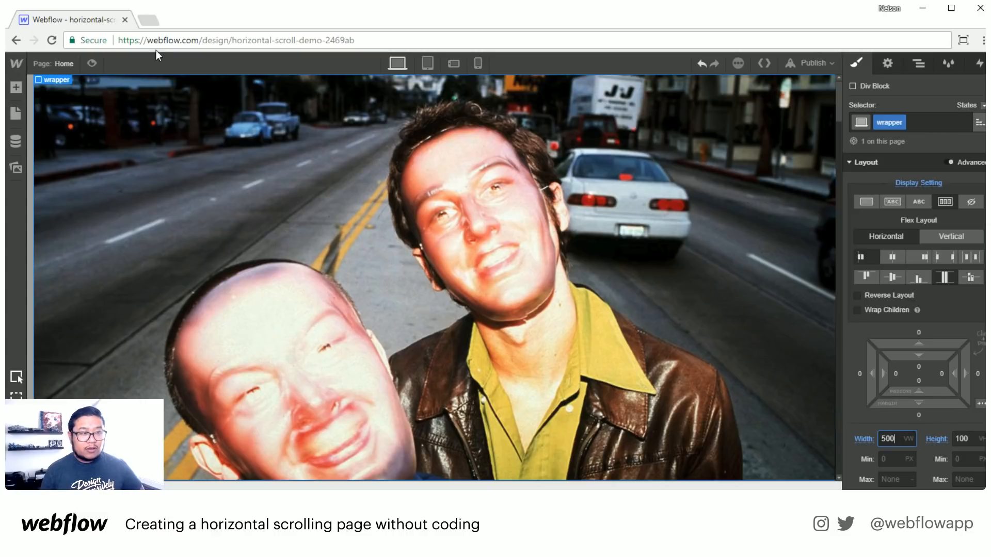
Preview the page, scroll across to examine the second section's background, and return to the design view
{"action": "left_click", "coordinate": [95, 59]}
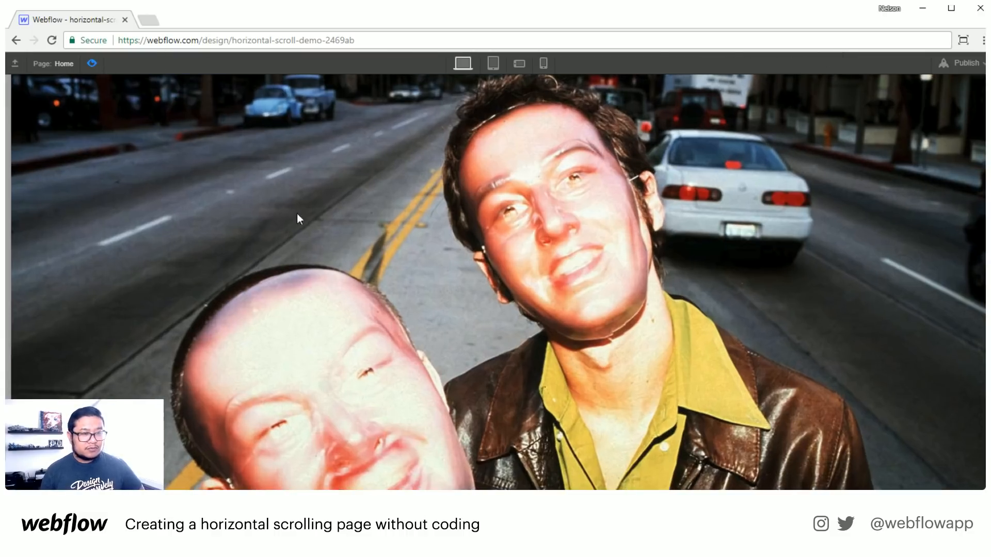
{"action": "scroll", "coordinate": [296, 212], "scroll_direction": "right", "scroll_amount": 10}
{"action": "scroll", "coordinate": [554, 327], "scroll_direction": "right", "scroll_amount": 15}
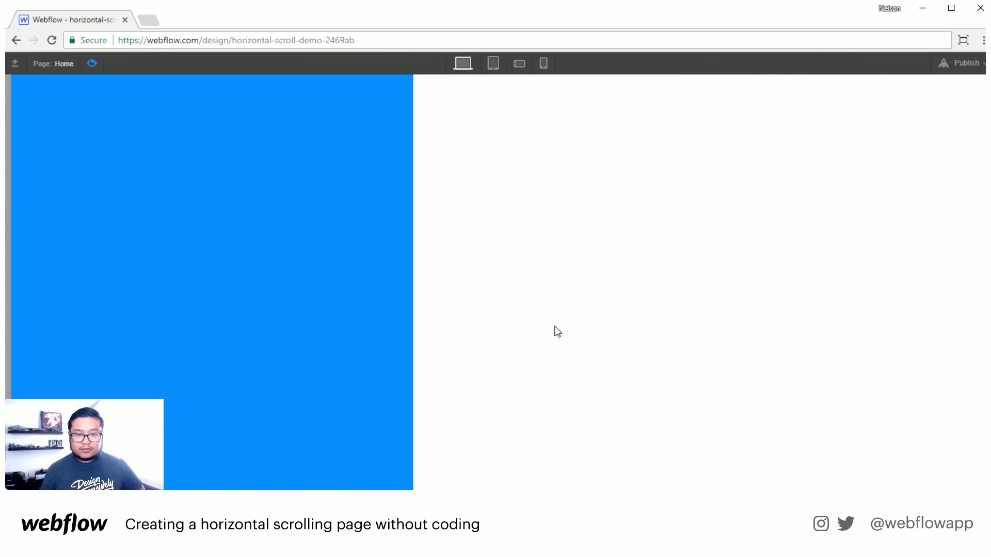
{"action": "scroll", "coordinate": [549, 346], "scroll_direction": "left", "scroll_amount": 10}
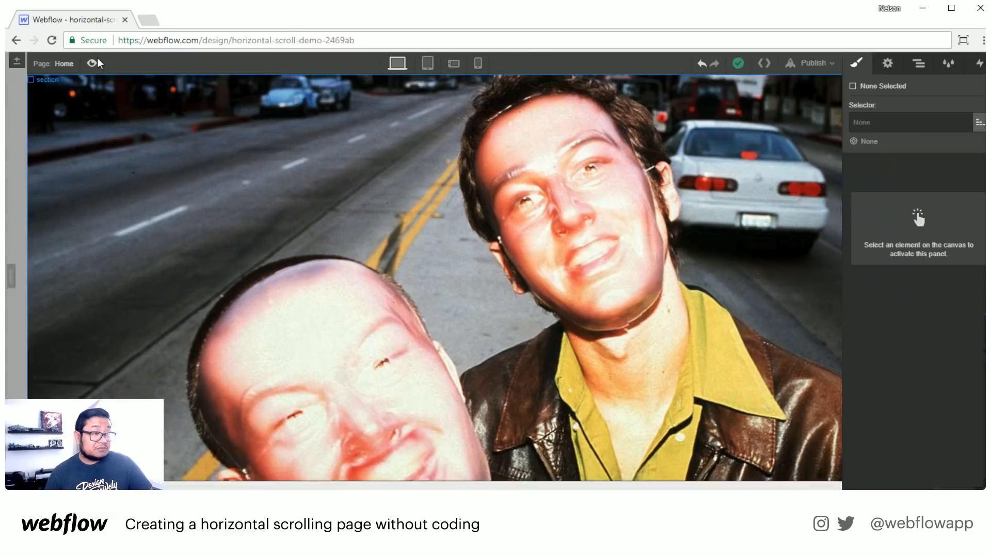
{"action": "left_click", "coordinate": [93, 62]}
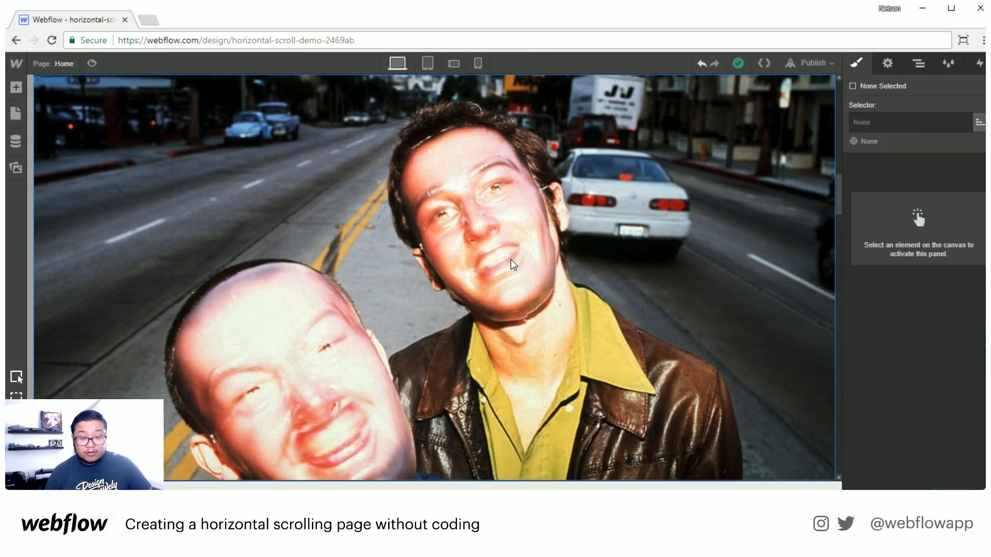
Turn off and reset the Fixed setting of the second section's discovery.jpeg background image, and close its settings
{"action": "left_click", "coordinate": [918, 65]}
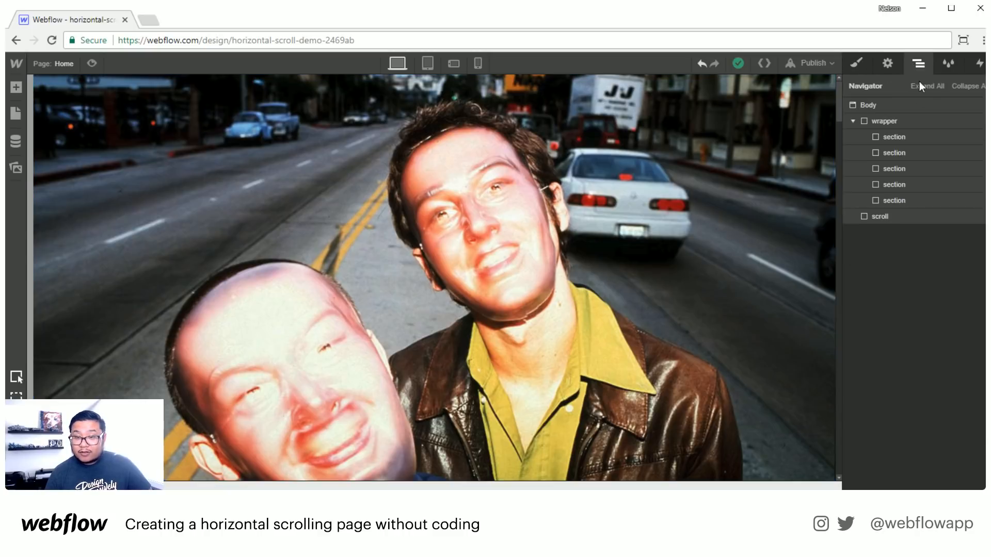
{"action": "left_click", "coordinate": [897, 152]}
{"action": "left_click", "coordinate": [856, 63]}
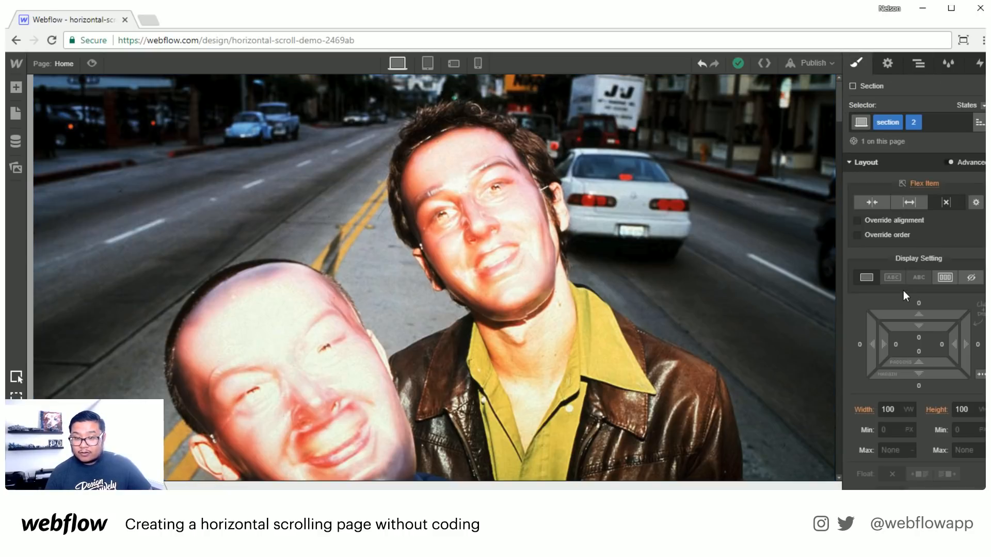
{"action": "scroll", "coordinate": [903, 294], "scroll_direction": "down", "scroll_amount": 10}
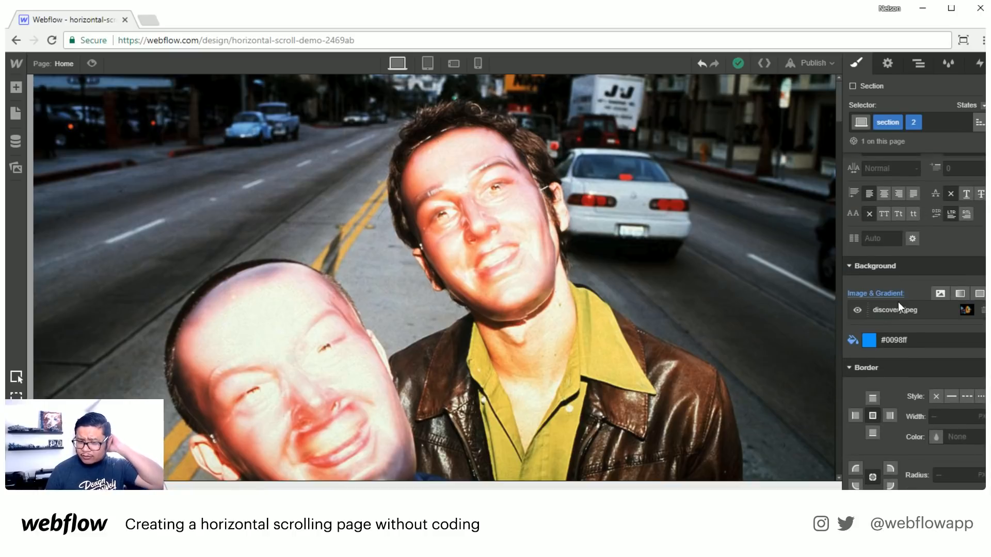
{"action": "left_click", "coordinate": [897, 310]}
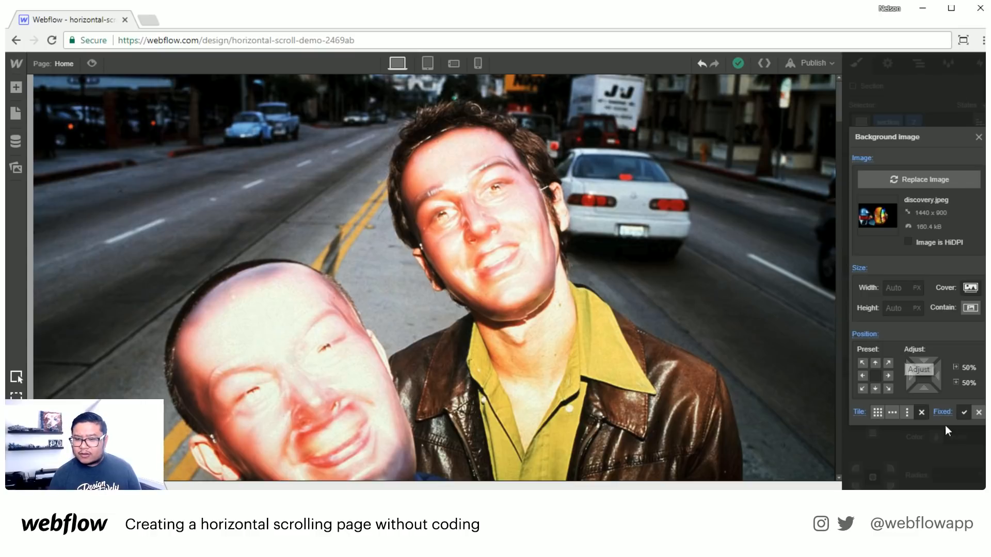
{"action": "left_click", "coordinate": [979, 413]}
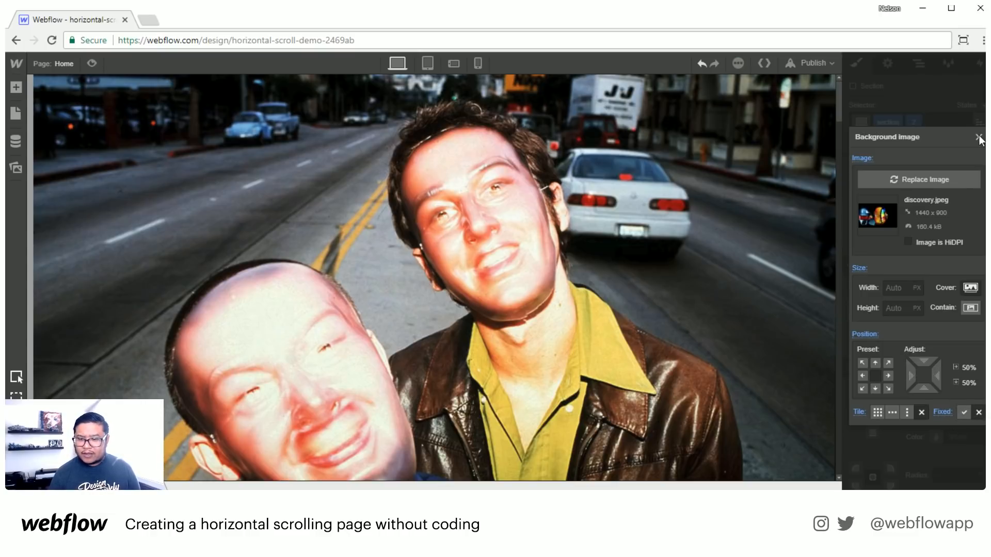
{"action": "left_click", "coordinate": [945, 412]}
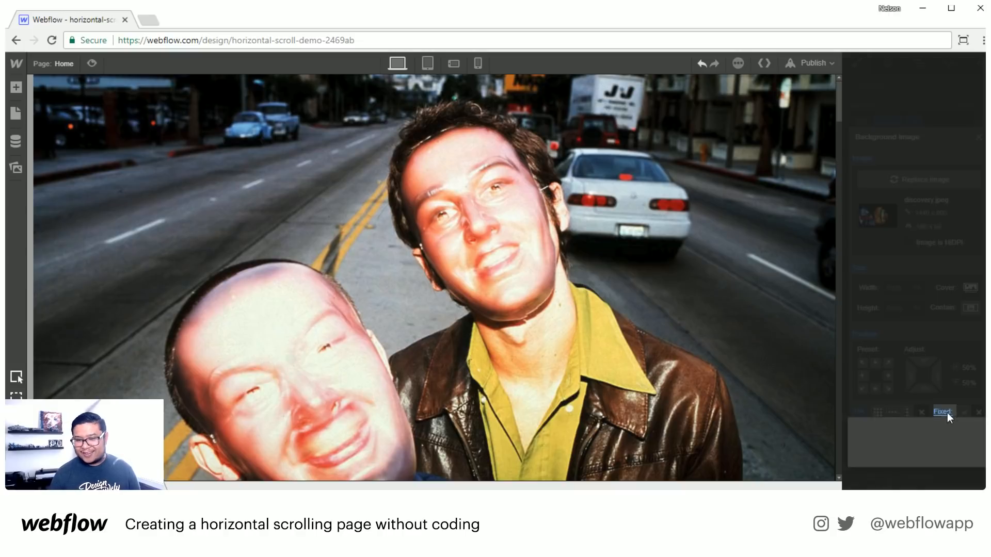
{"action": "left_click", "coordinate": [943, 410]}
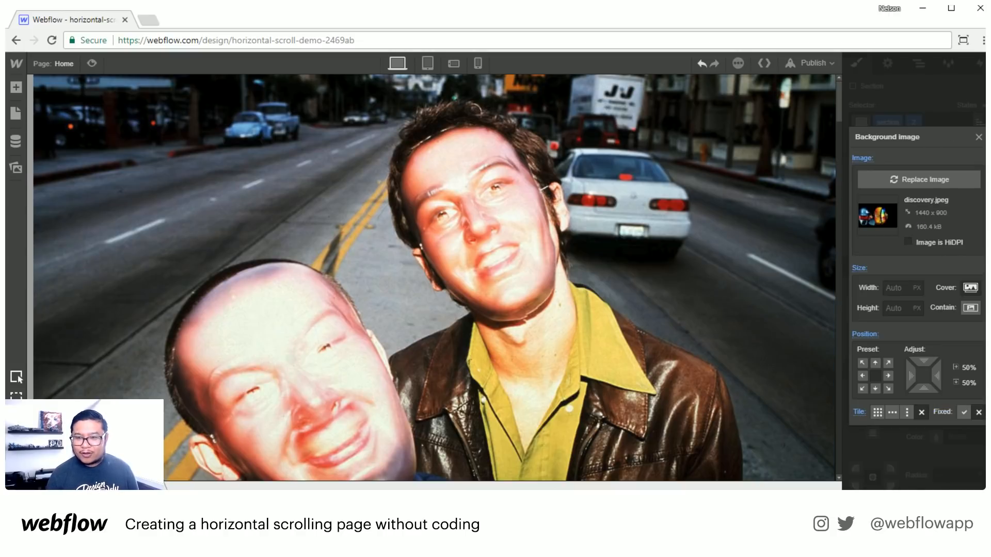
{"action": "left_click", "coordinate": [978, 137]}
Preview the page twice, scrolling toward the second section and back to check its background image, and return to the design view
{"action": "left_click", "coordinate": [91, 62]}
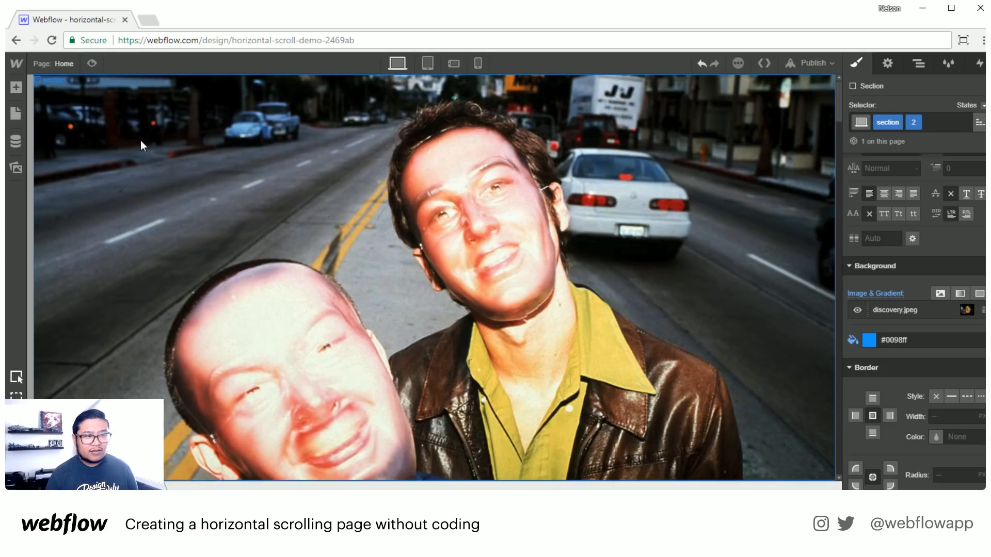
{"action": "scroll", "coordinate": [275, 267], "scroll_direction": "down", "scroll_amount": 8}
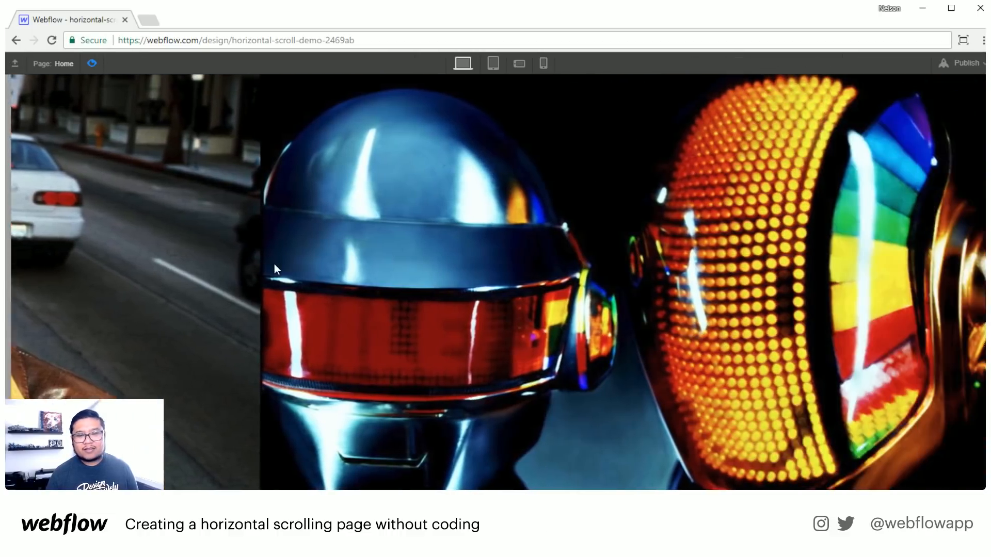
{"action": "scroll", "coordinate": [274, 264], "scroll_direction": "up", "scroll_amount": 10}
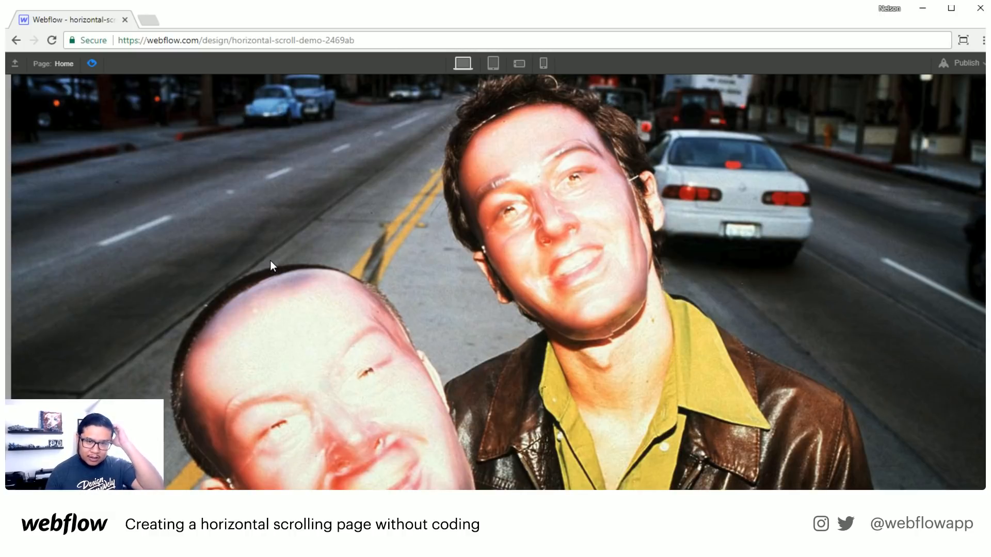
{"action": "left_click", "coordinate": [91, 62]}
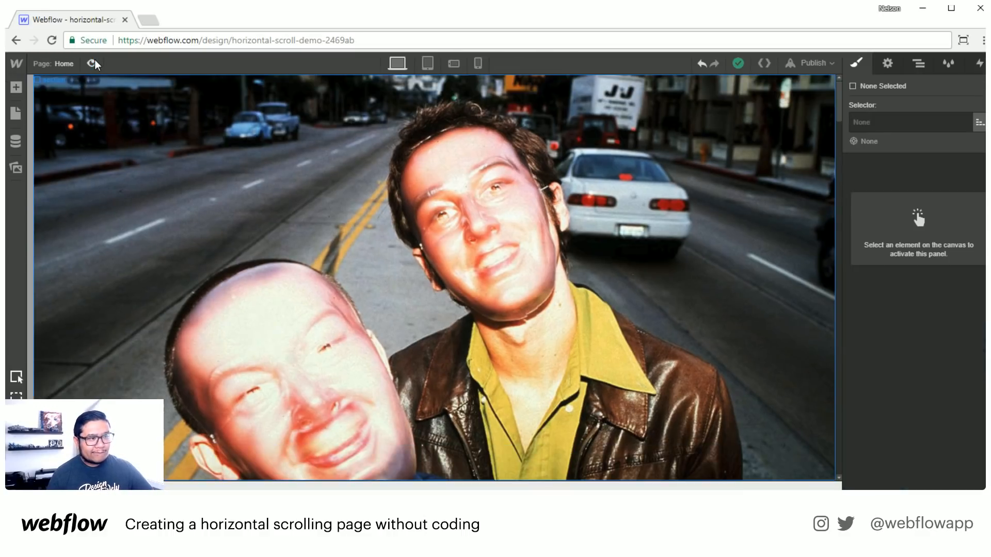
{"action": "left_click", "coordinate": [241, 195]}
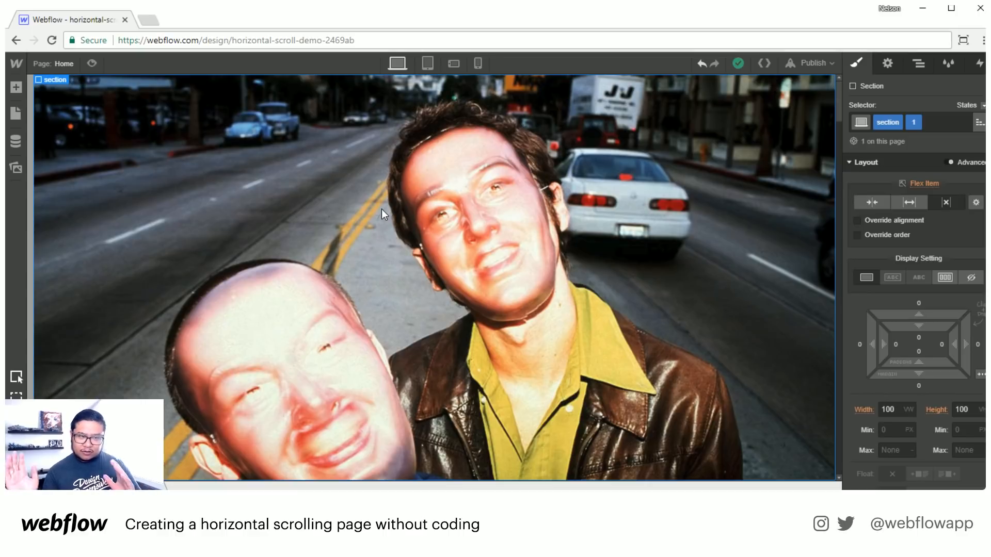
{"action": "left_click", "coordinate": [93, 63]}
{"action": "scroll", "coordinate": [447, 272], "scroll_direction": "right", "scroll_amount": 10}
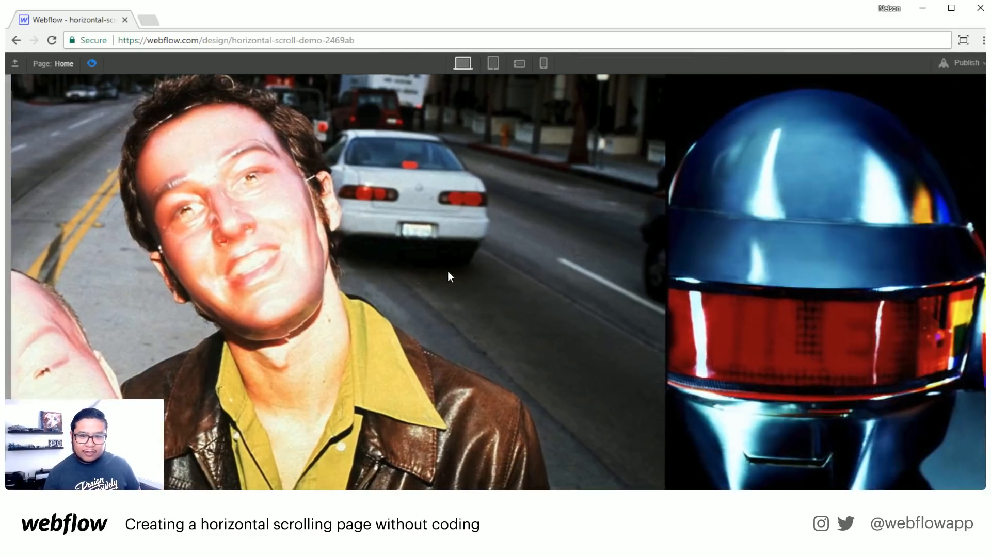
{"action": "scroll", "coordinate": [447, 271], "scroll_direction": "left", "scroll_amount": 10}
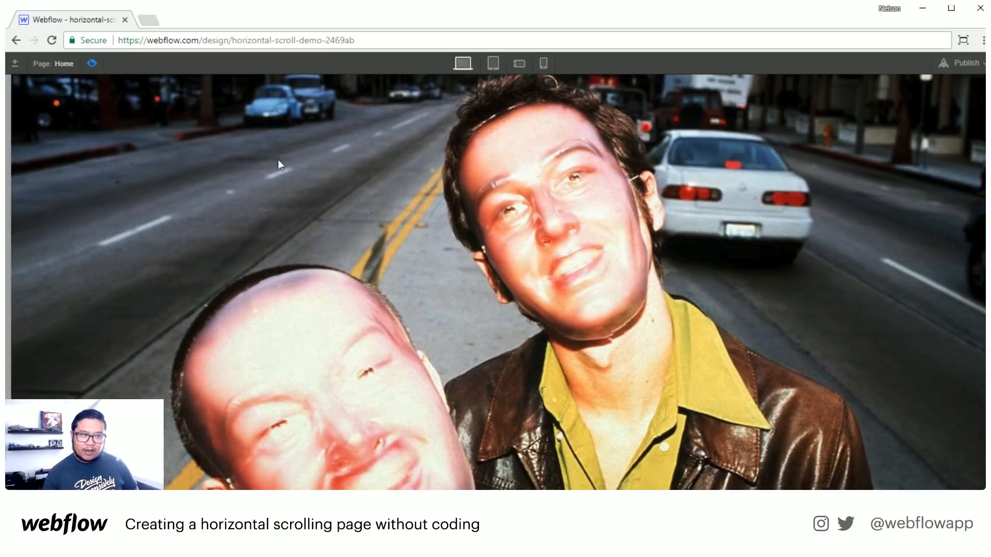
{"action": "left_click", "coordinate": [92, 64]}
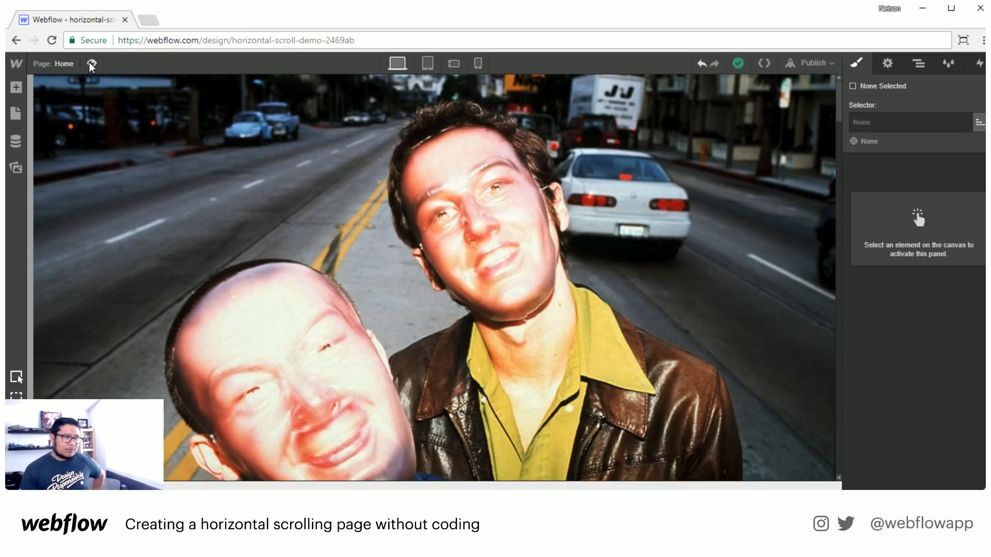
Go through the sections inside the wrapper one by one in the element hierarchy, ending on the first section
{"action": "left_click", "coordinate": [333, 227]}
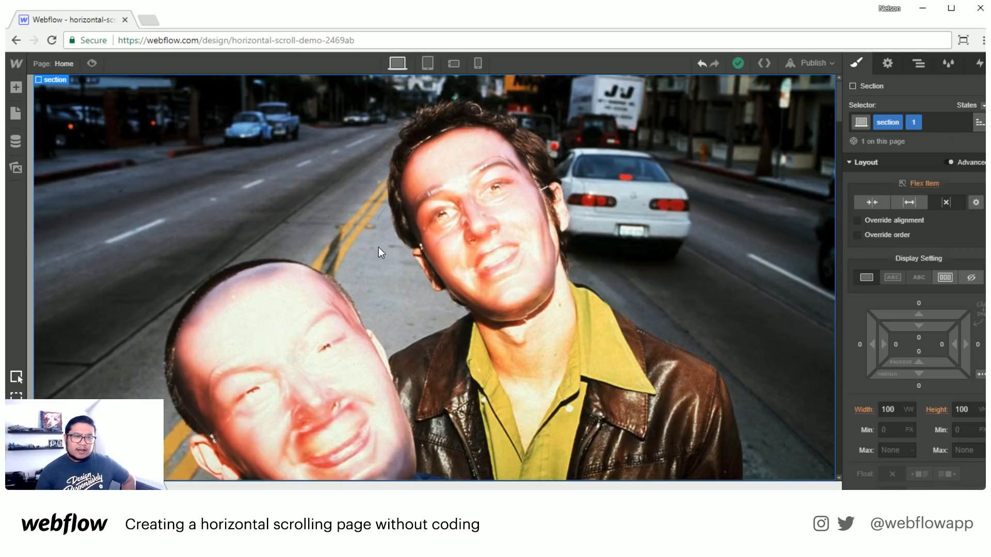
{"action": "left_click", "coordinate": [924, 63]}
{"action": "left_click", "coordinate": [908, 149]}
{"action": "left_click", "coordinate": [900, 172]}
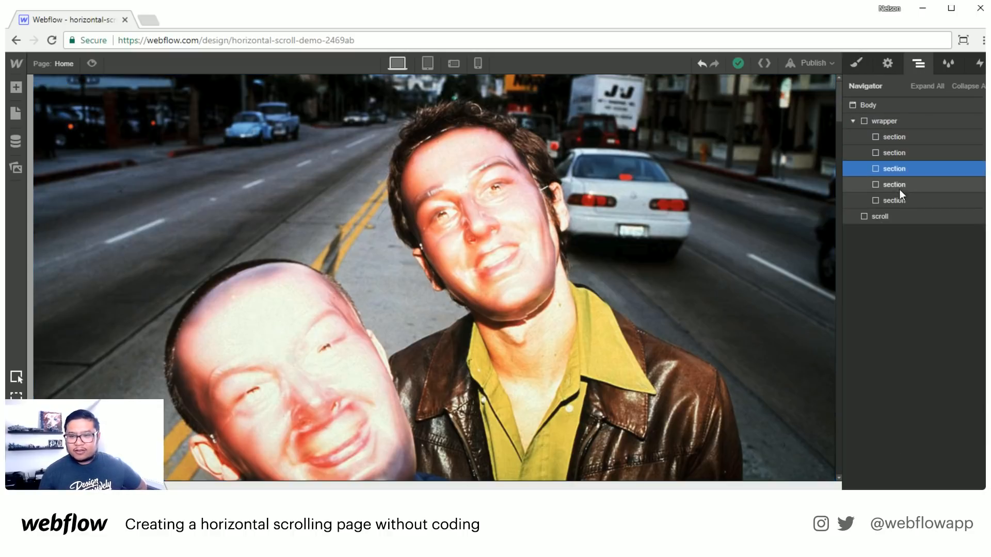
{"action": "left_click", "coordinate": [899, 190]}
{"action": "left_click", "coordinate": [895, 205]}
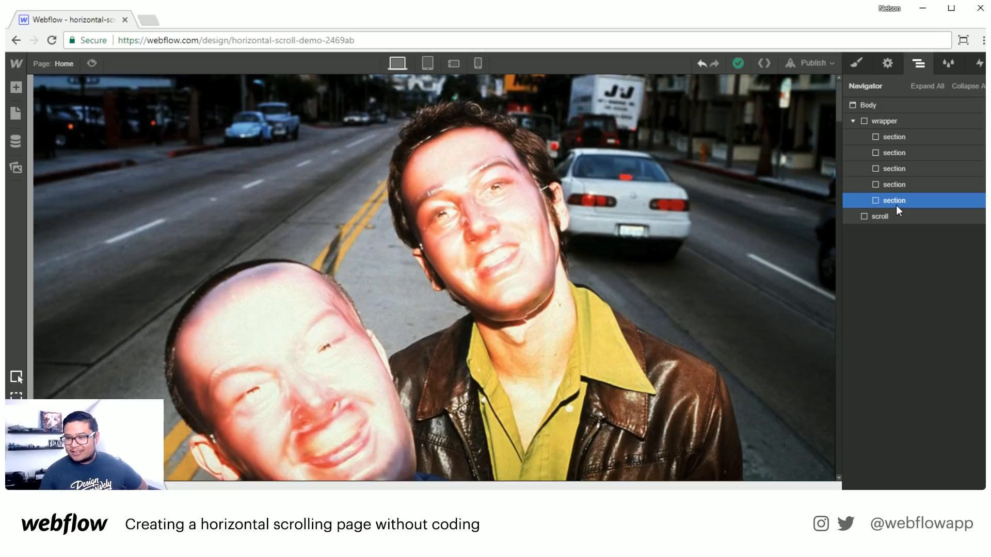
{"action": "left_click", "coordinate": [902, 137]}
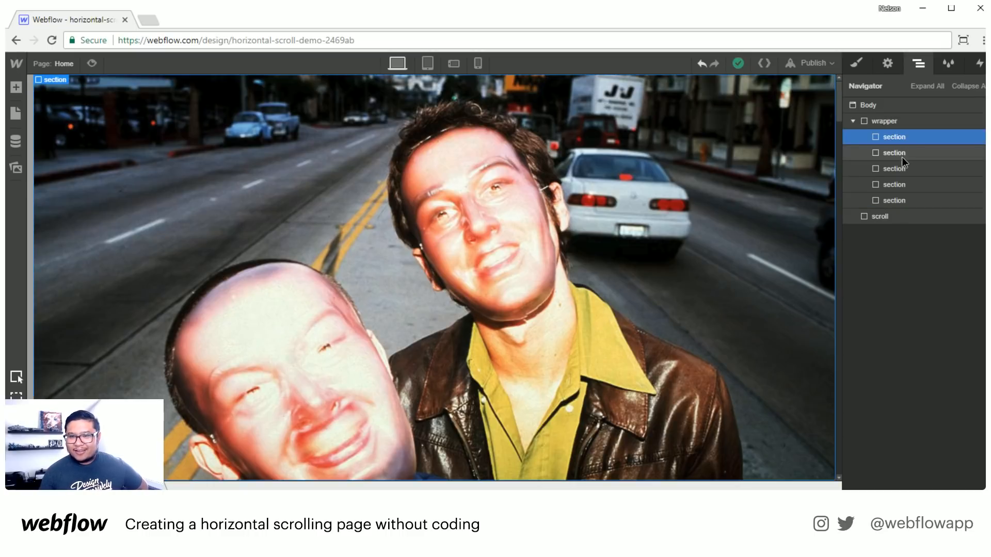
{"action": "left_click", "coordinate": [902, 154]}
{"action": "left_click", "coordinate": [902, 137]}
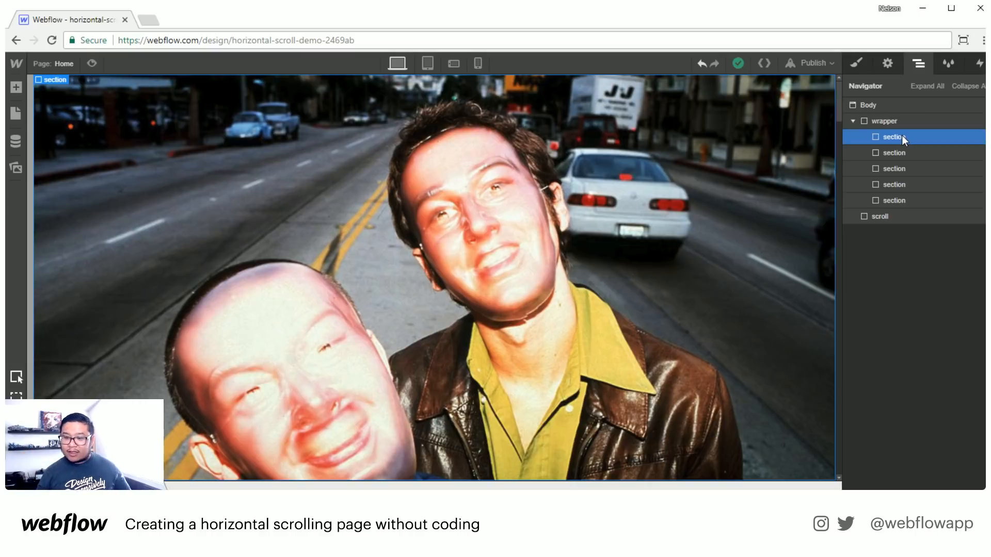
Open a new browser tab
{"action": "left_click", "coordinate": [149, 22]}
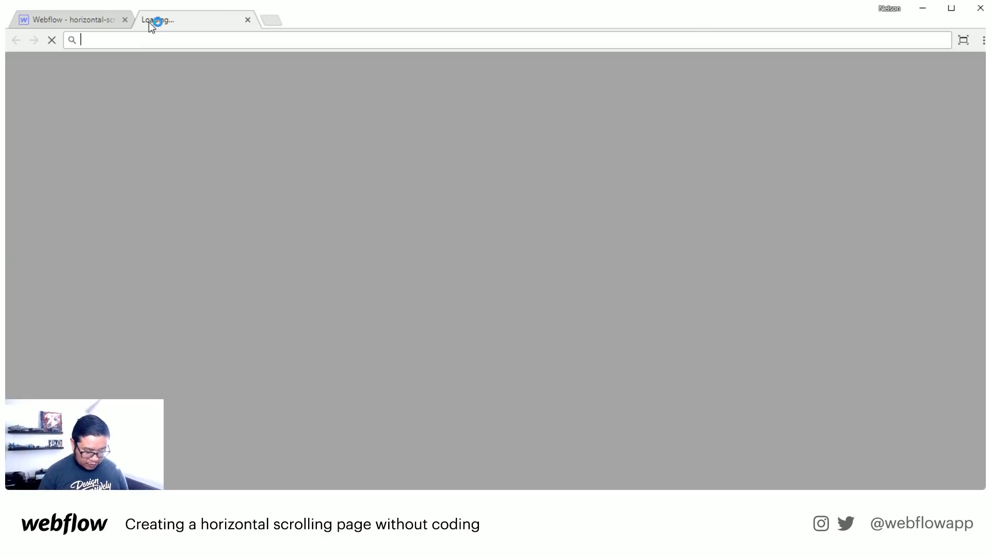
Open webflow.com/ix2 and examine how its History of the Web timeline moves horizontally
{"action": "type", "text": "webflow."}
{"action": "key", "text": "Down"}
{"action": "key", "text": "Down"}
{"action": "key", "text": "Return"}
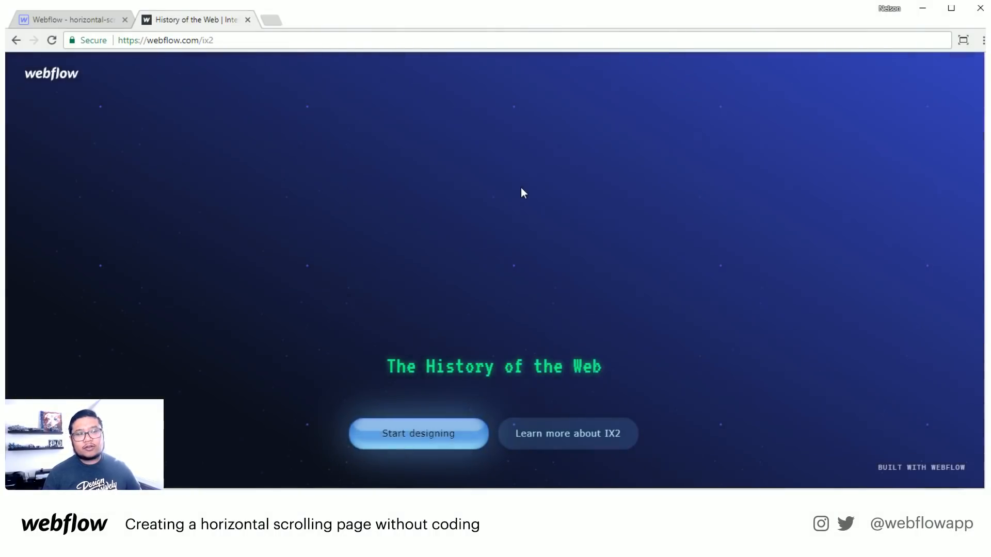
{"action": "scroll", "coordinate": [521, 188], "scroll_direction": "down", "scroll_amount": 10}
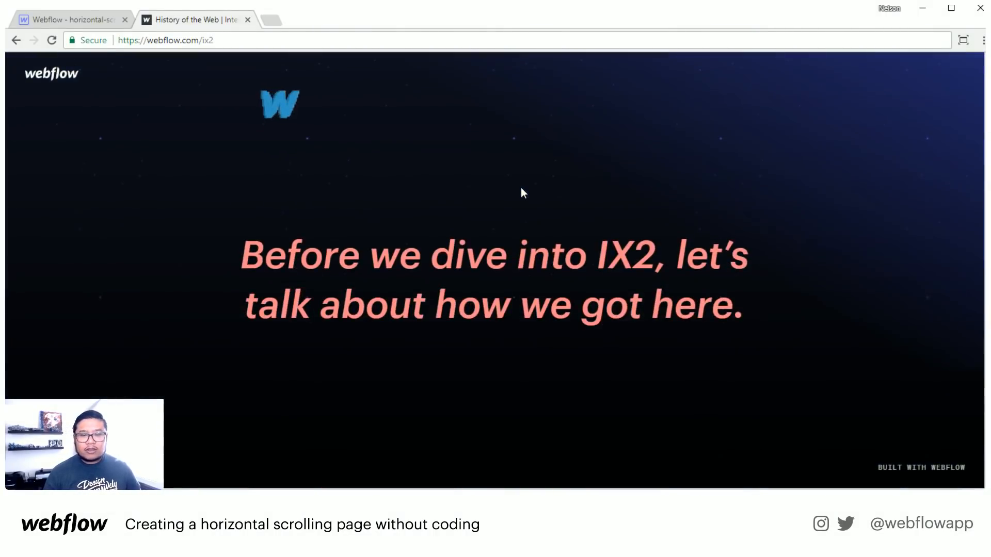
{"action": "scroll", "coordinate": [521, 188], "scroll_direction": "down", "scroll_amount": 10}
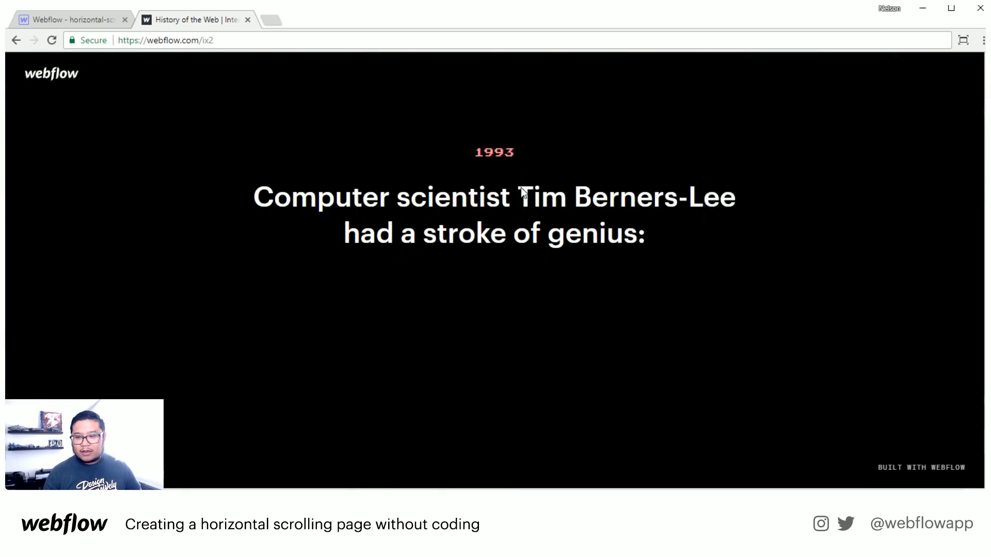
{"action": "scroll", "coordinate": [521, 185], "scroll_direction": "down", "scroll_amount": 10}
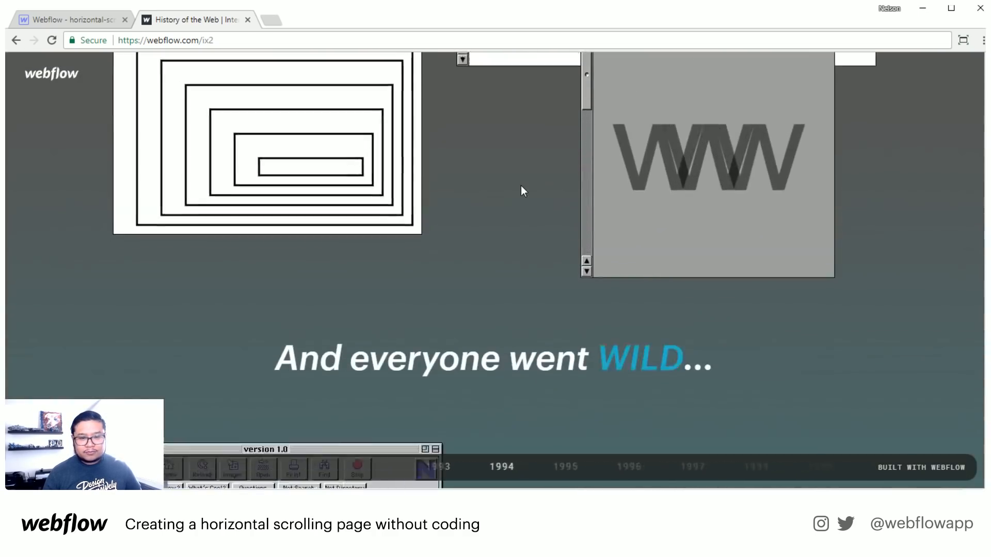
{"action": "scroll", "coordinate": [521, 188], "scroll_direction": "down", "scroll_amount": 10}
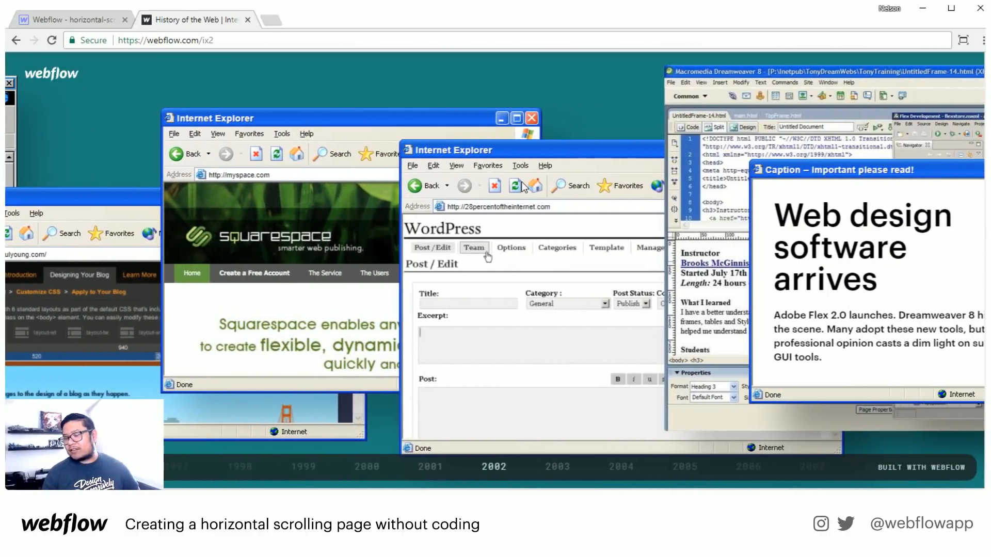
{"action": "scroll", "coordinate": [505, 172], "scroll_direction": "down", "scroll_amount": 5}
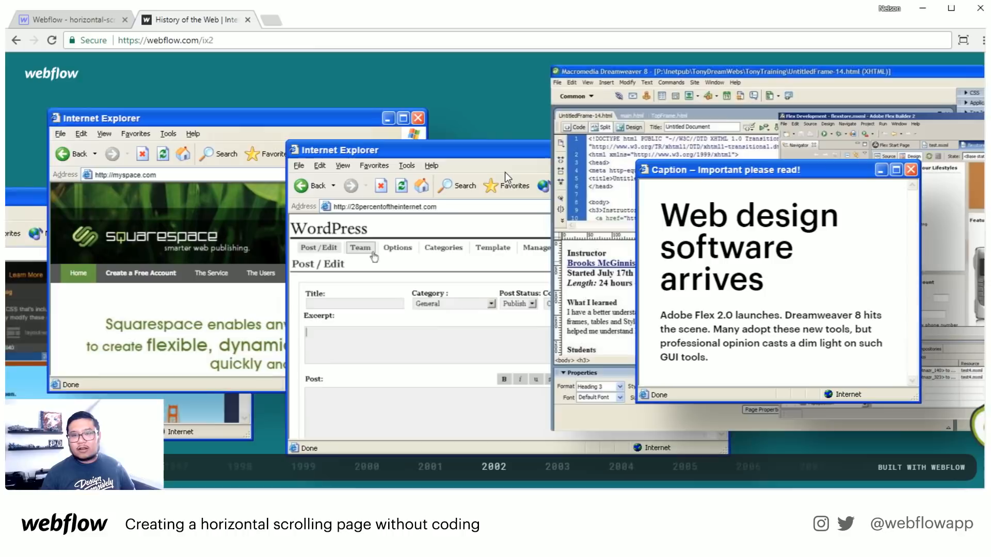
{"action": "scroll", "coordinate": [505, 172], "scroll_direction": "down", "scroll_amount": 5}
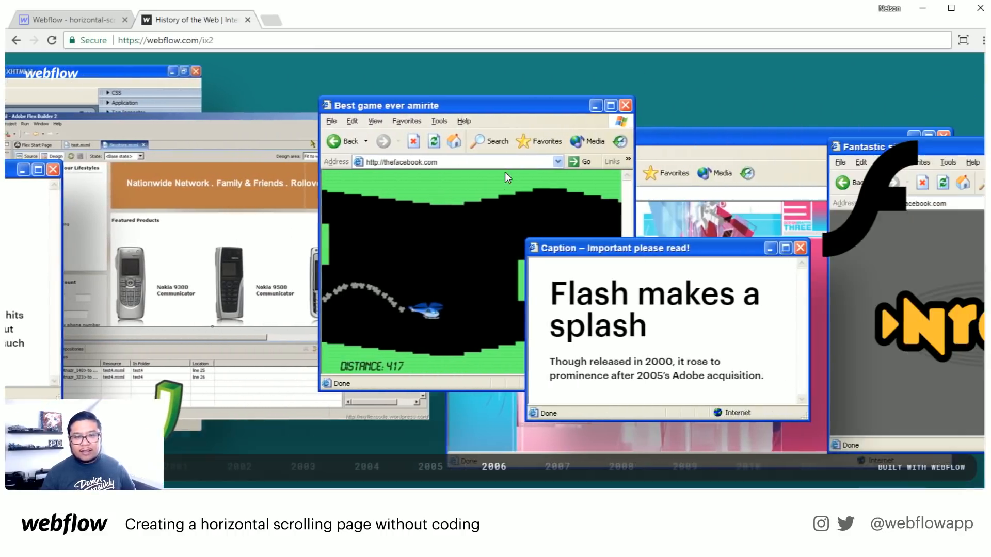
{"action": "scroll", "coordinate": [790, 99], "scroll_direction": "down", "scroll_amount": 5}
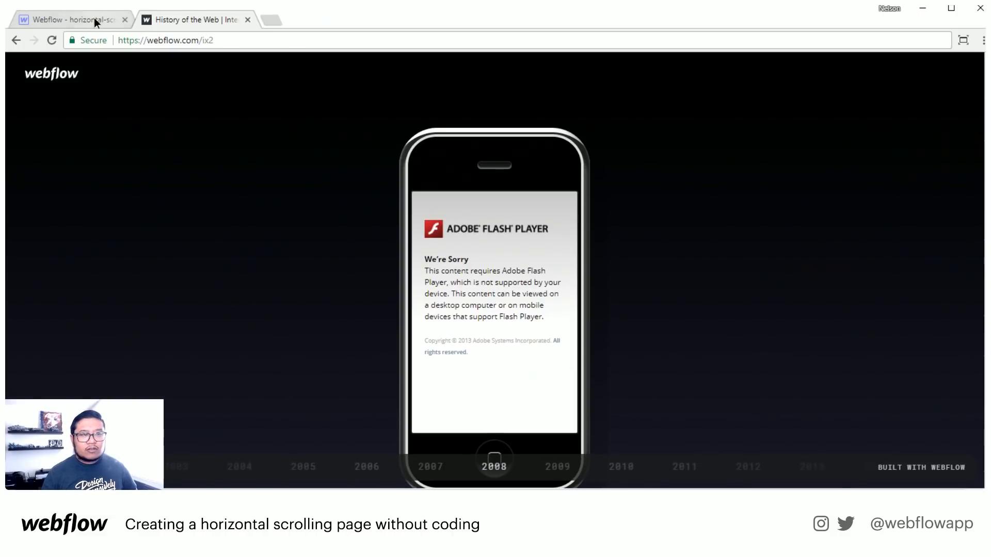
Return to the horizontal-scroll-demo project and preview the Home page to check how its section backgrounds behave during scrolling
{"action": "left_click", "coordinate": [93, 19]}
{"action": "scroll", "coordinate": [475, 182], "scroll_direction": "down", "scroll_amount": 5}
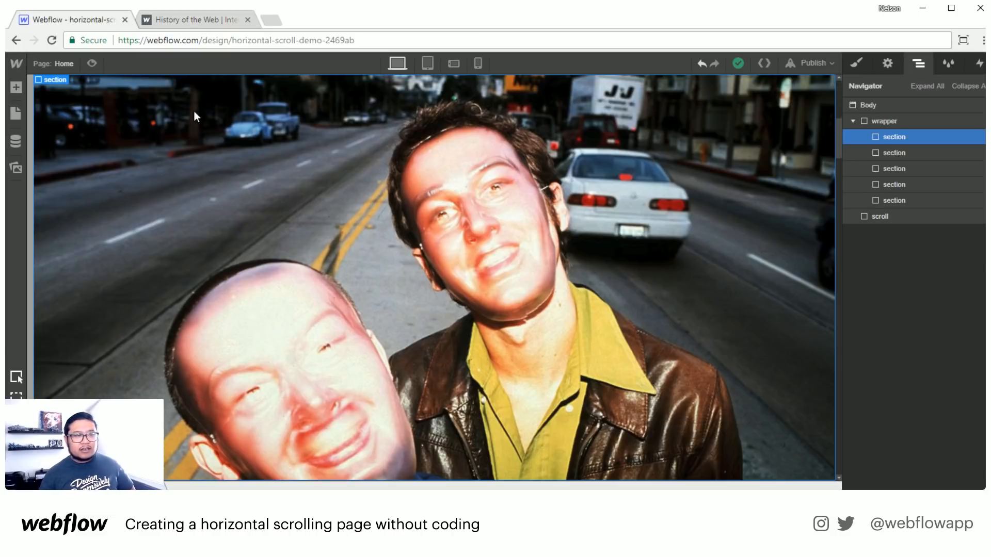
{"action": "left_click", "coordinate": [92, 63]}
{"action": "scroll", "coordinate": [359, 211], "scroll_direction": "down", "scroll_amount": 10}
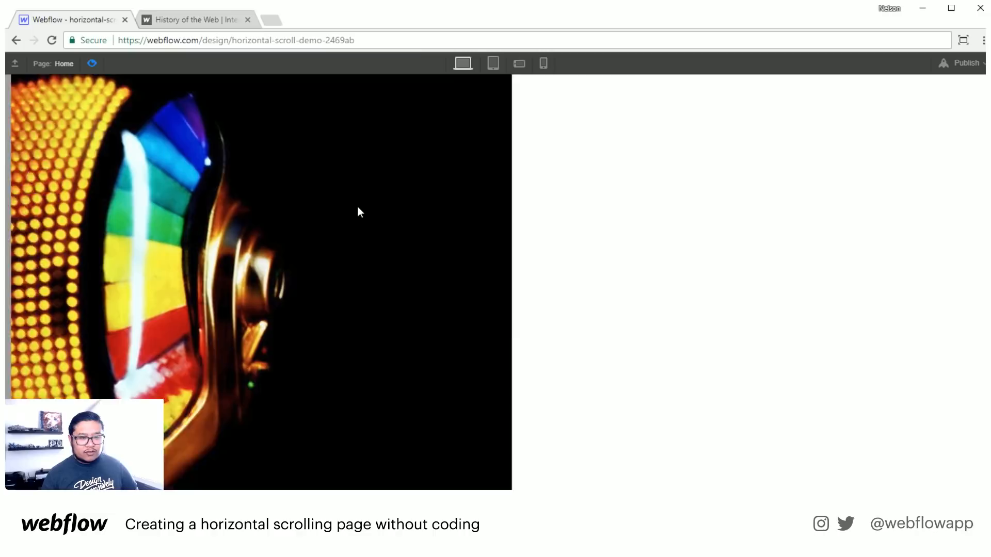
{"action": "scroll", "coordinate": [358, 207], "scroll_direction": "up", "scroll_amount": 10}
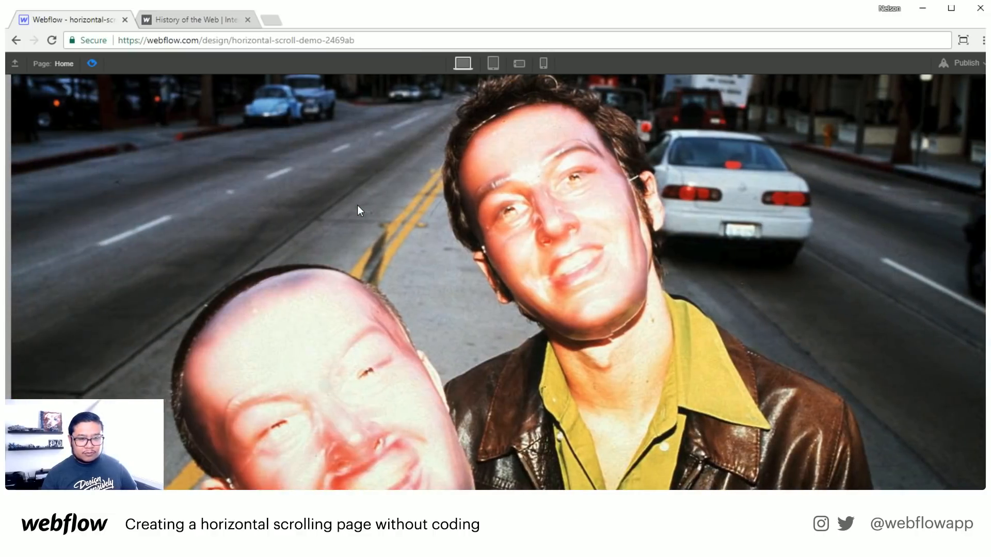
{"action": "scroll", "coordinate": [357, 211], "scroll_direction": "down", "scroll_amount": 10}
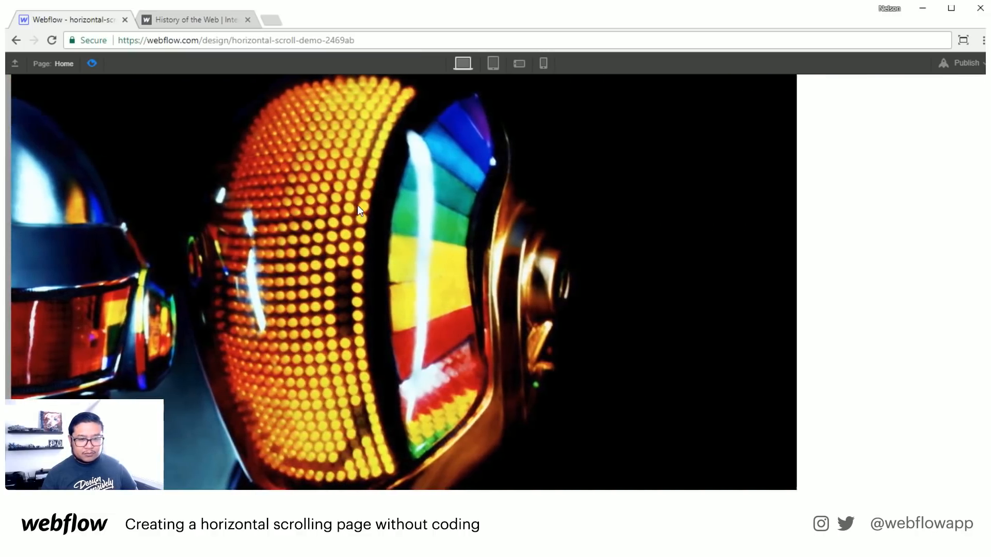
{"action": "scroll", "coordinate": [357, 205], "scroll_direction": "down", "scroll_amount": 5}
{"action": "scroll", "coordinate": [357, 205], "scroll_direction": "up", "scroll_amount": 10}
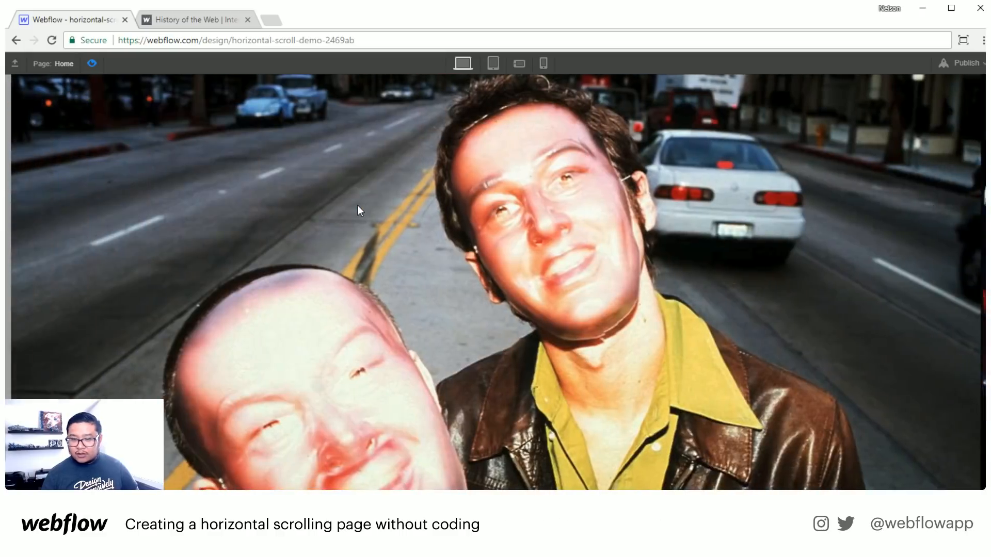
{"action": "left_click", "coordinate": [92, 63]}
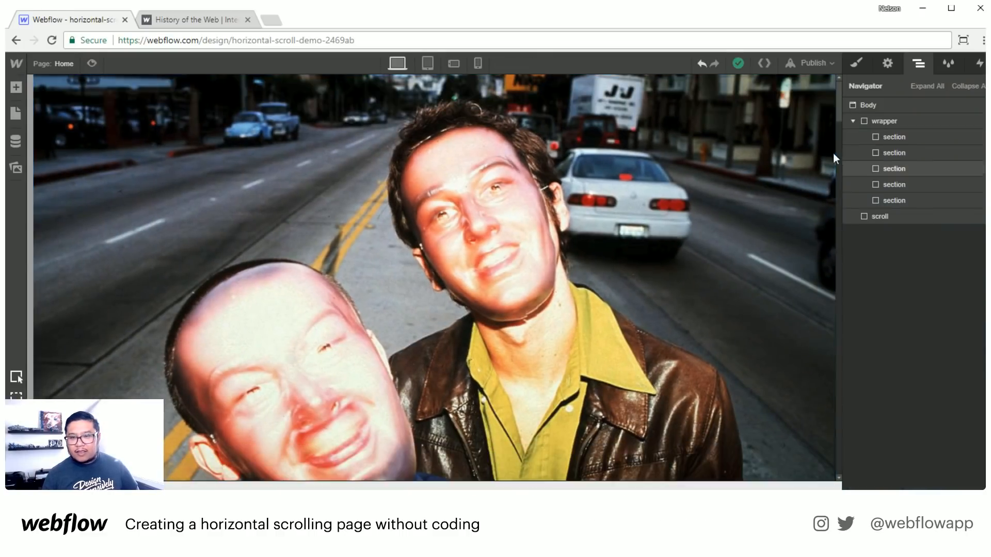
Remove the Fixed style from the human-after-all.jpg background image of the third section
{"action": "left_click", "coordinate": [894, 169]}
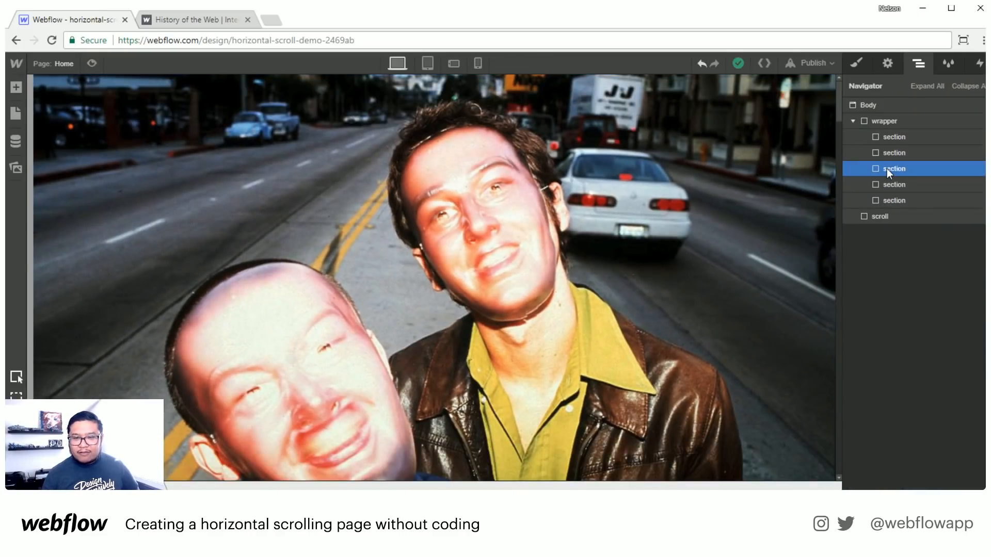
{"action": "left_click", "coordinate": [852, 67]}
{"action": "scroll", "coordinate": [922, 311], "scroll_direction": "down", "scroll_amount": 3}
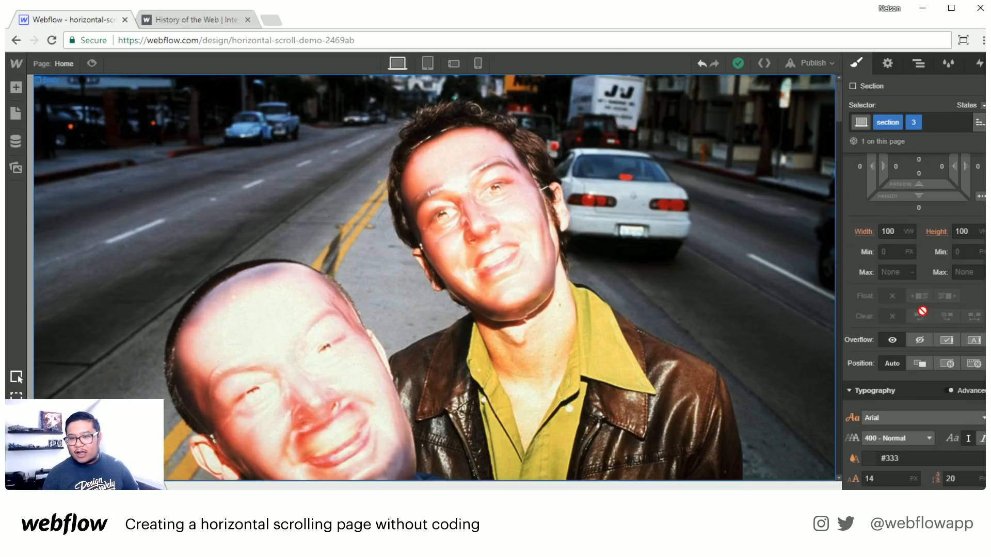
{"action": "scroll", "coordinate": [922, 311], "scroll_direction": "down", "scroll_amount": 5}
{"action": "scroll", "coordinate": [921, 308], "scroll_direction": "up", "scroll_amount": 2}
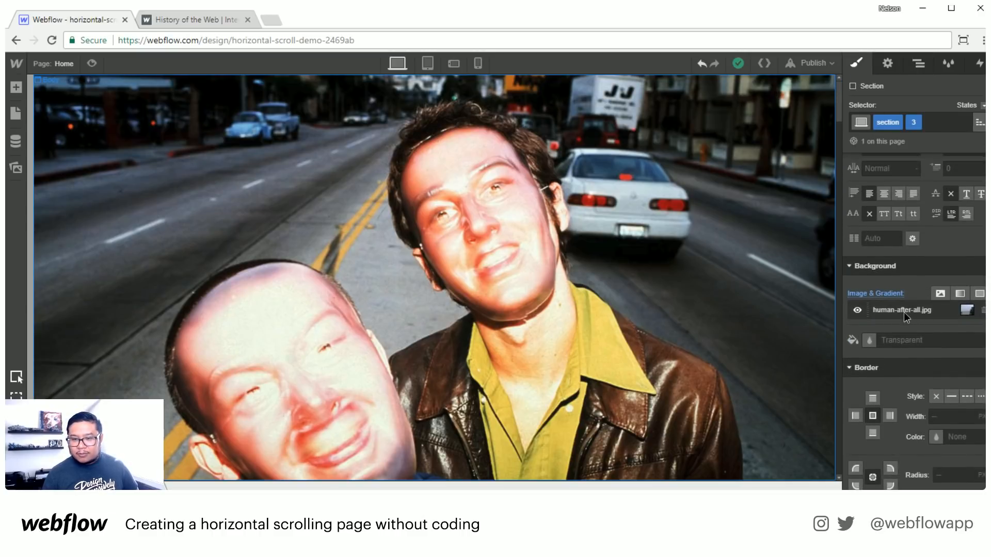
{"action": "left_click", "coordinate": [904, 311]}
{"action": "left_click", "coordinate": [937, 412]}
{"action": "left_click", "coordinate": [939, 432]}
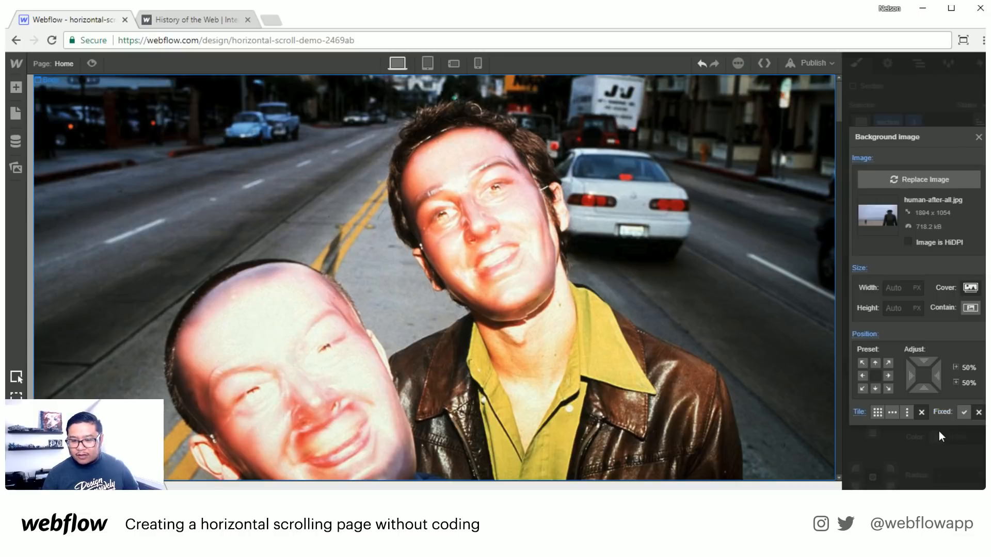
{"action": "left_click", "coordinate": [978, 138]}
Remove the Fixed style from the Daft-Punk-2007.jpg background image of the fourth section
{"action": "left_click", "coordinate": [917, 62]}
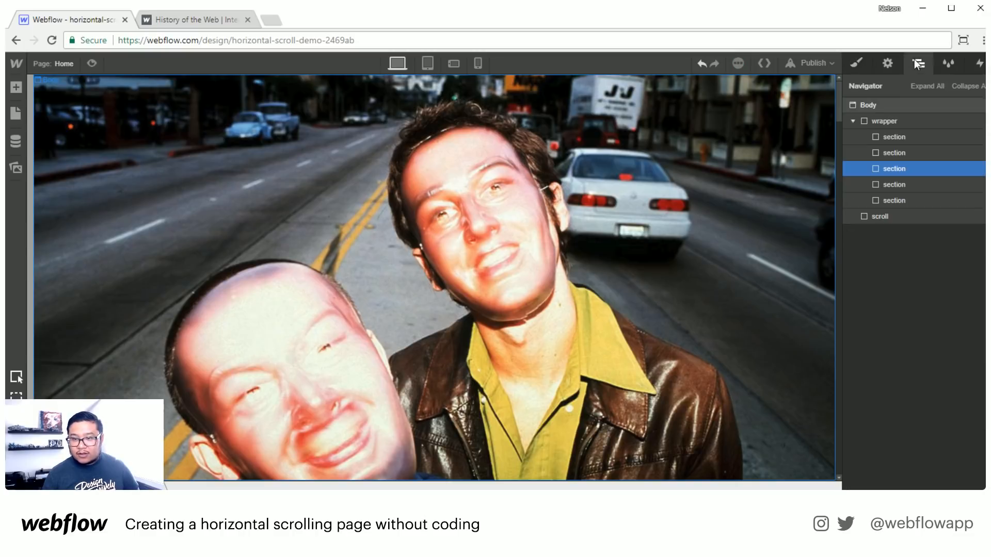
{"action": "left_click", "coordinate": [911, 184]}
{"action": "left_click", "coordinate": [854, 64]}
{"action": "scroll", "coordinate": [930, 388], "scroll_direction": "down", "scroll_amount": 10}
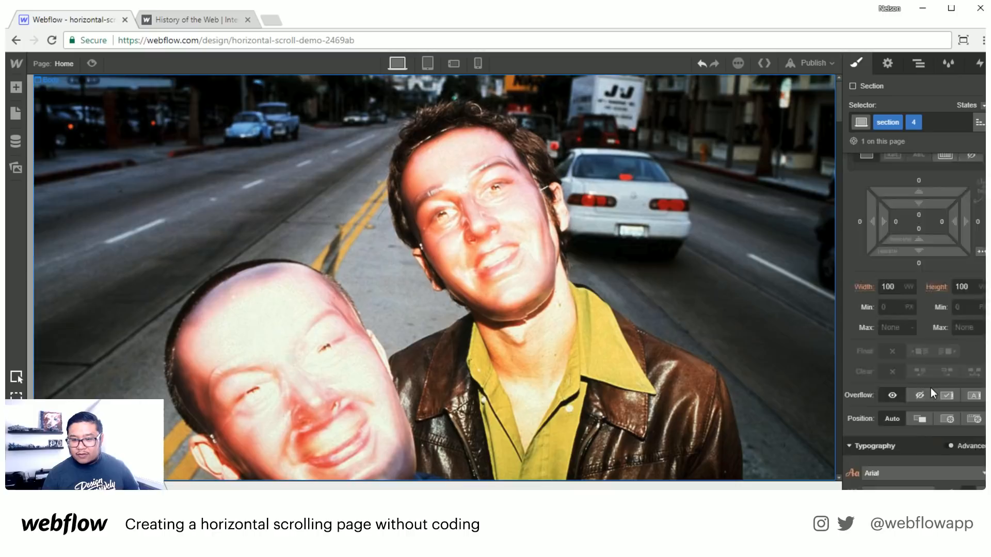
{"action": "left_click", "coordinate": [899, 314]}
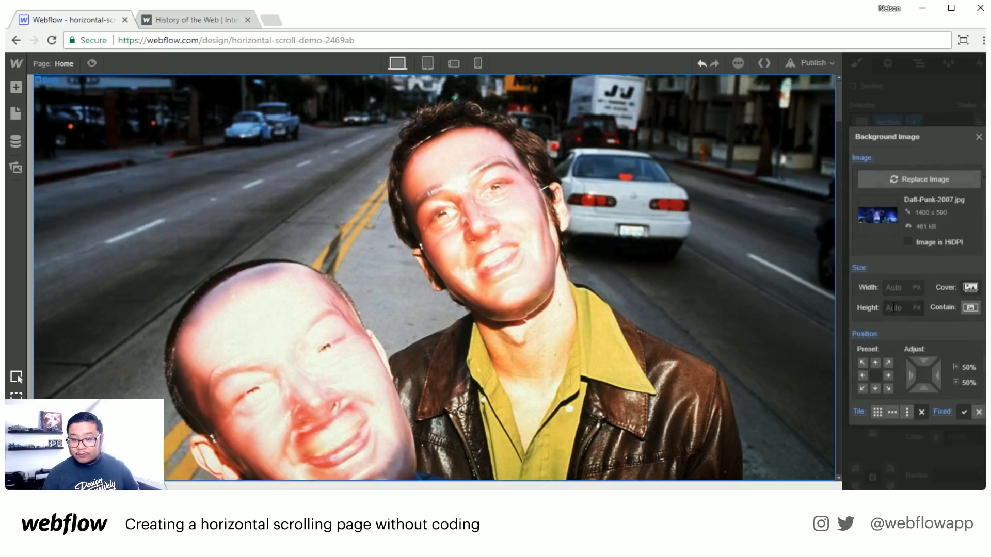
{"action": "left_click", "coordinate": [941, 412]}
{"action": "left_click", "coordinate": [947, 436]}
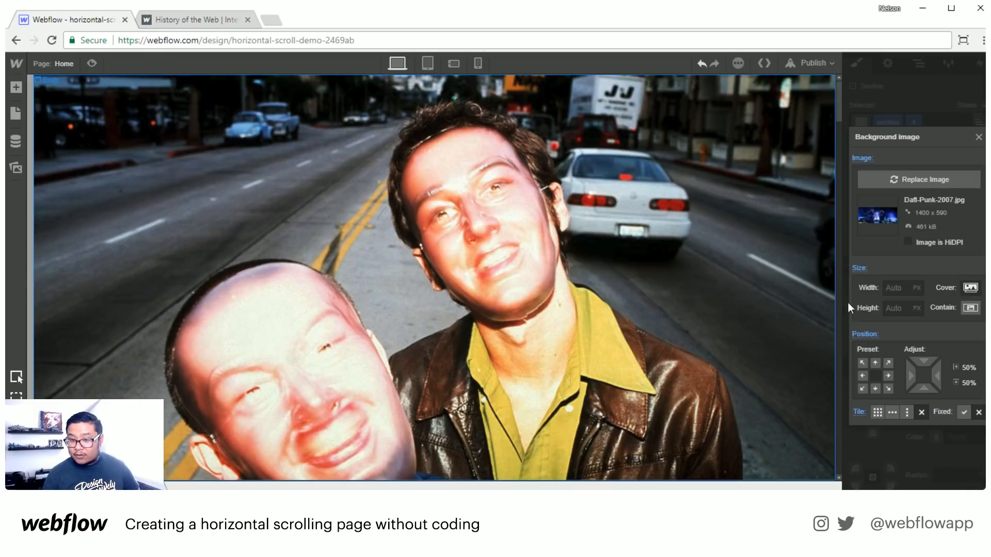
{"action": "left_click", "coordinate": [978, 137]}
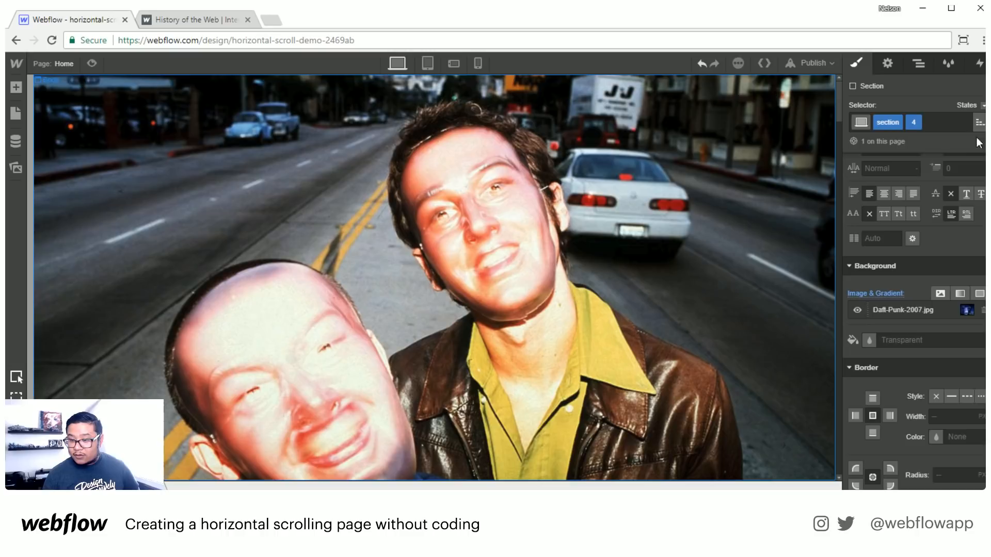
Recheck the background image settings of the fourth section
{"action": "left_click", "coordinate": [733, 228]}
{"action": "left_click", "coordinate": [919, 63]}
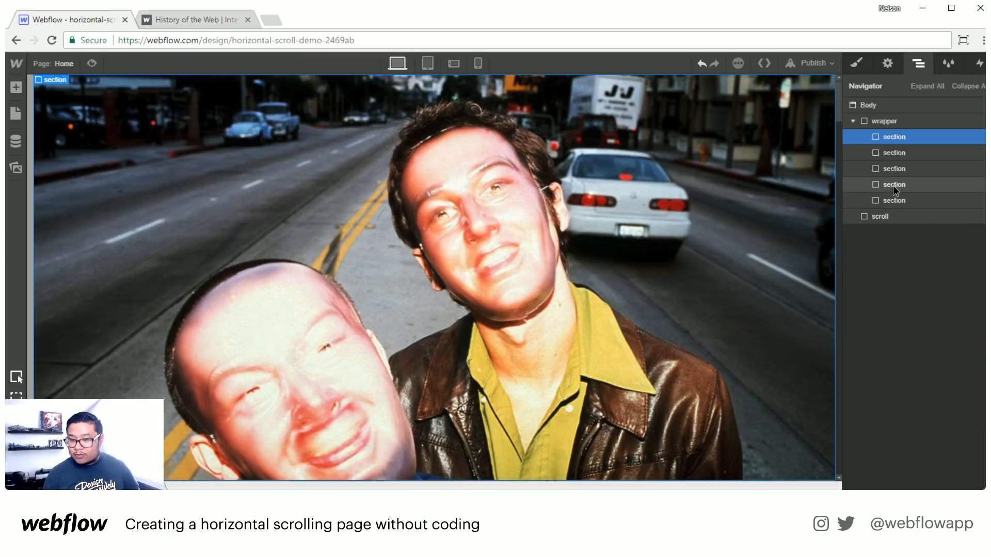
{"action": "left_click", "coordinate": [854, 62]}
{"action": "scroll", "coordinate": [911, 269], "scroll_direction": "down", "scroll_amount": 6}
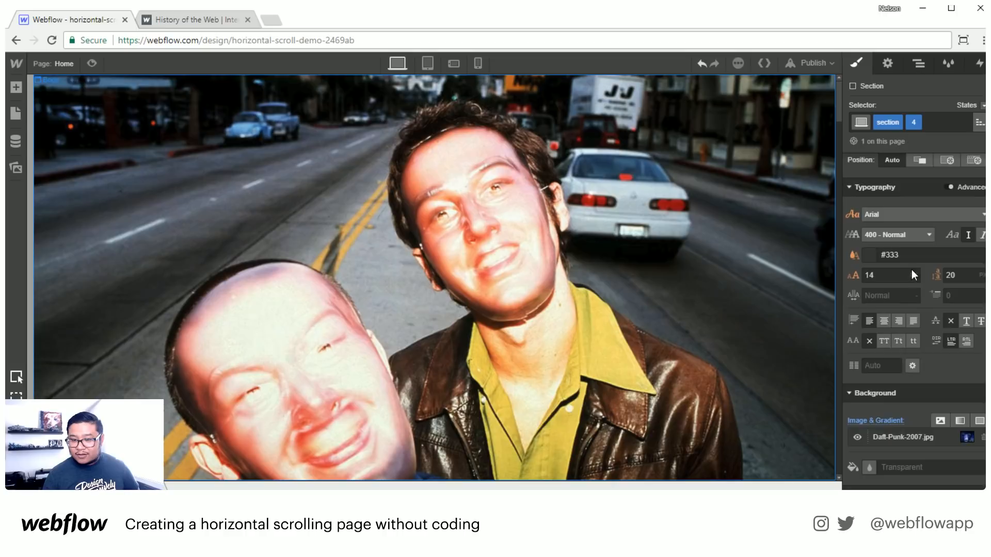
{"action": "left_click", "coordinate": [909, 373]}
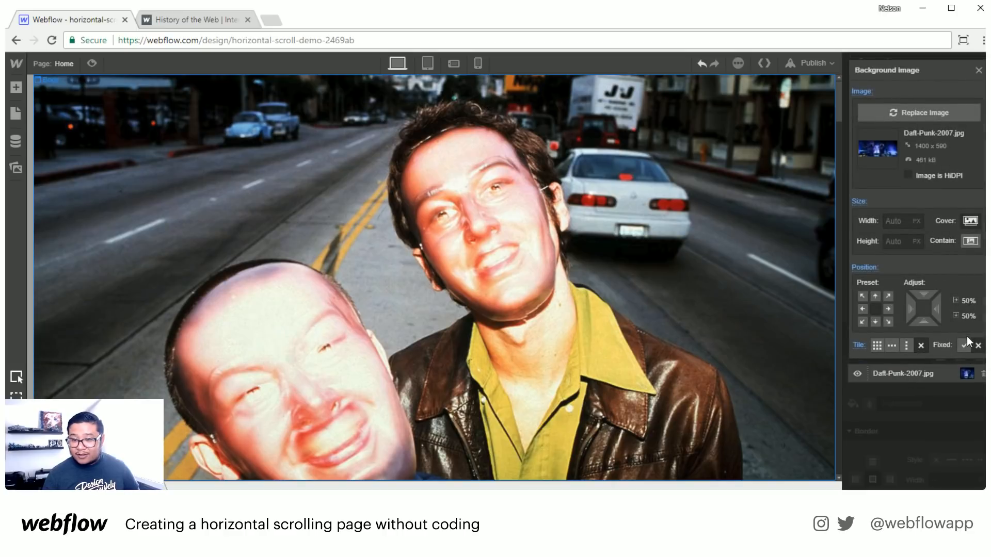
{"action": "left_click", "coordinate": [979, 76]}
Remove the Fixed style from the ram.jpg background image of the fifth section
{"action": "left_click", "coordinate": [921, 62]}
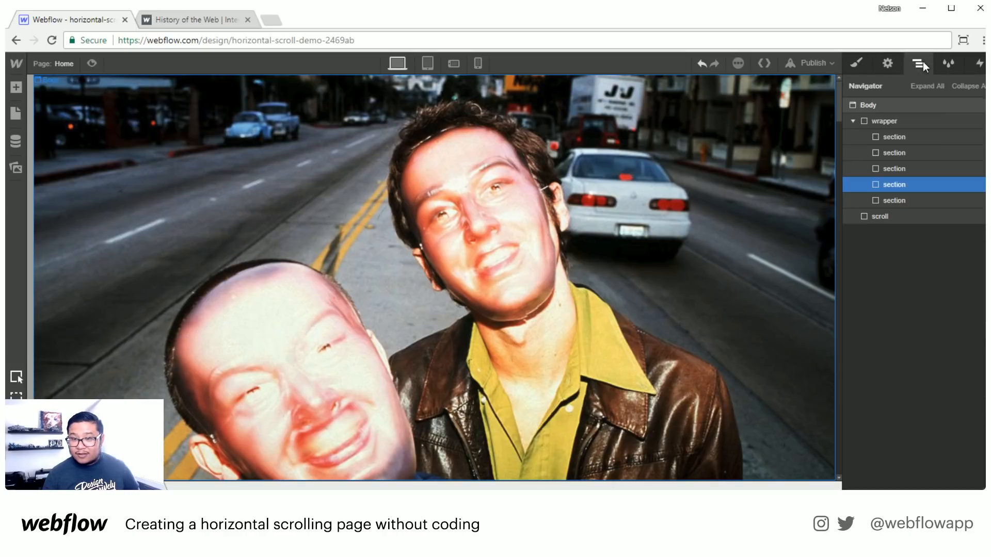
{"action": "left_click", "coordinate": [878, 200]}
{"action": "left_click", "coordinate": [856, 63]}
{"action": "scroll", "coordinate": [929, 356], "scroll_direction": "down", "scroll_amount": 8}
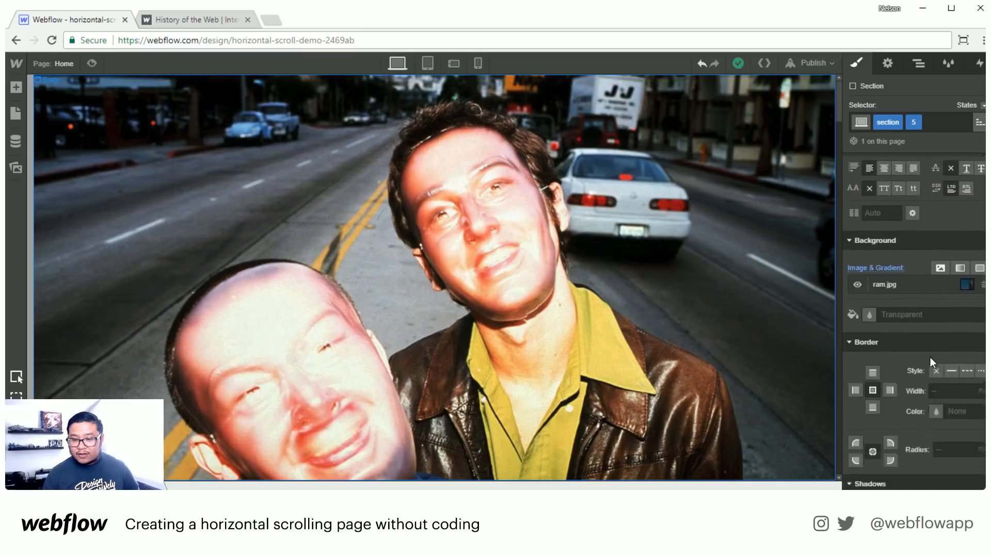
{"action": "left_click", "coordinate": [878, 250]}
{"action": "left_click", "coordinate": [941, 411]}
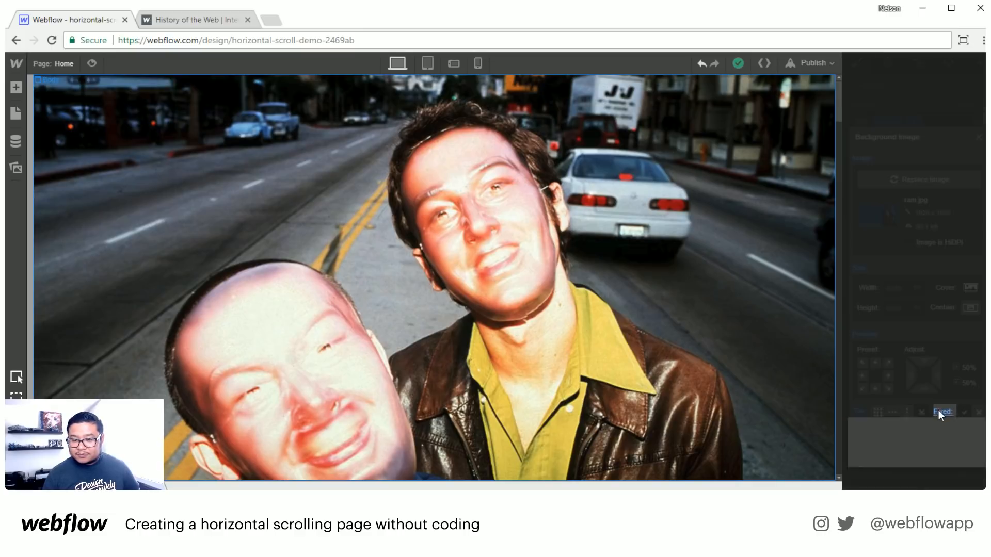
{"action": "left_click", "coordinate": [943, 438]}
Remove the background color style from the second section, keeping its discovery.jpeg image
{"action": "left_click", "coordinate": [920, 63]}
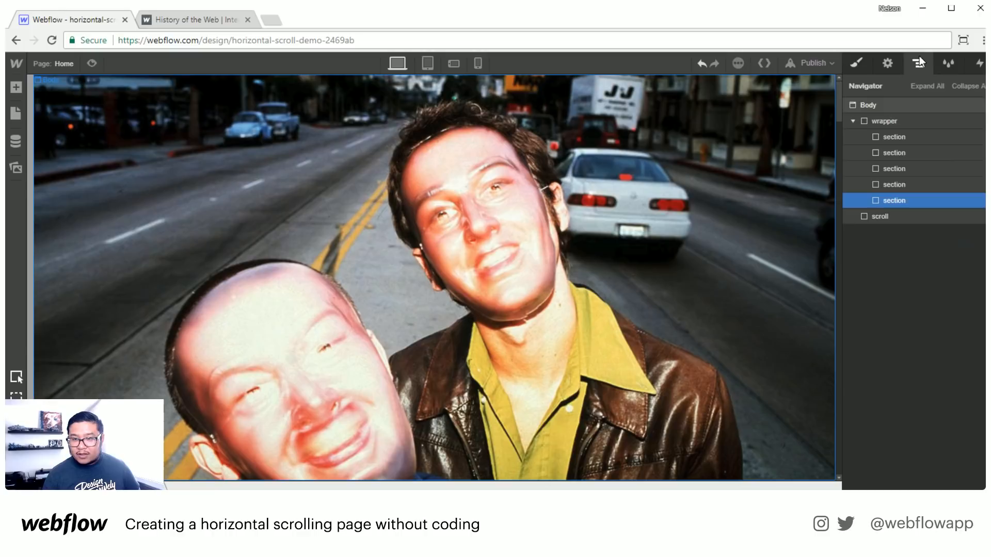
{"action": "left_click", "coordinate": [895, 153]}
{"action": "left_click", "coordinate": [860, 68]}
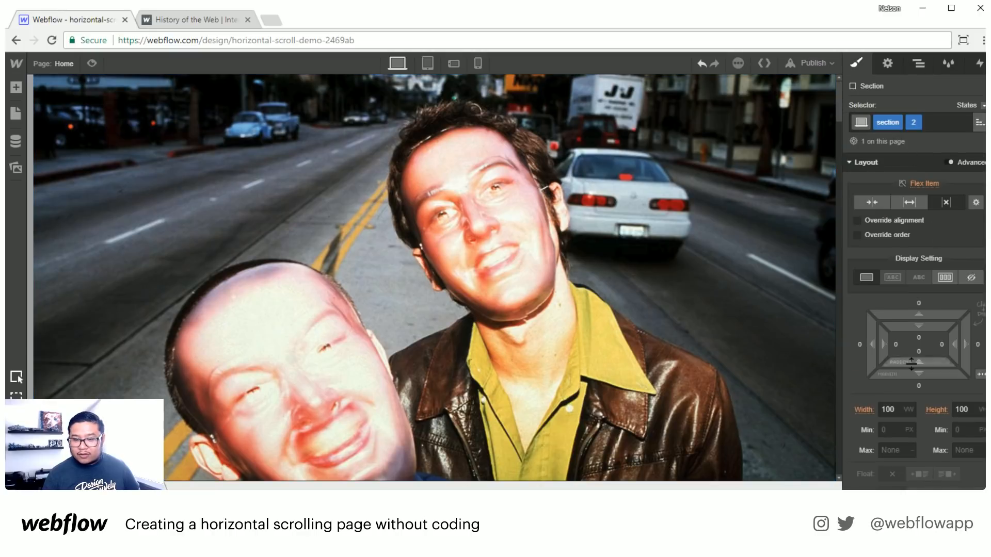
{"action": "scroll", "coordinate": [909, 357], "scroll_direction": "down", "scroll_amount": 6}
{"action": "left_click", "coordinate": [853, 341]}
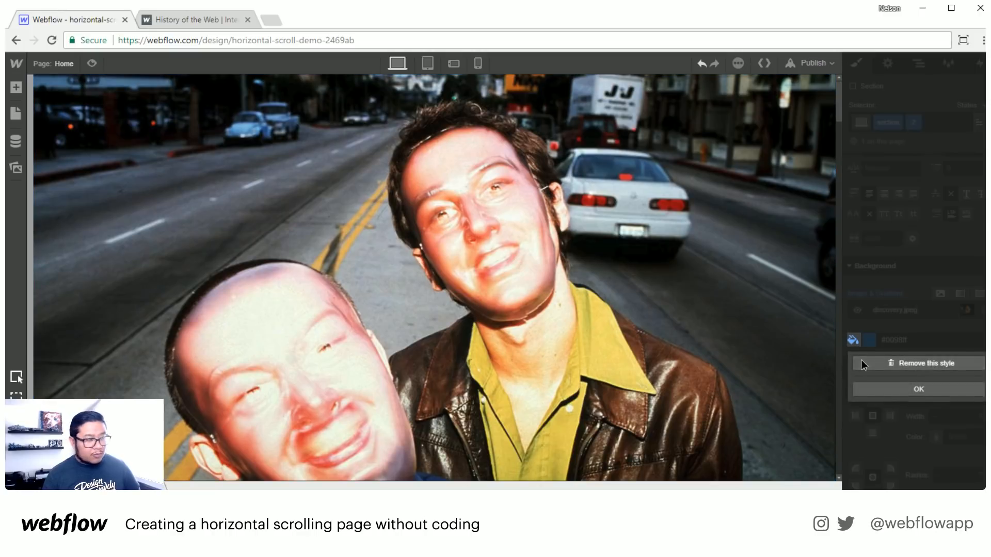
{"action": "left_click", "coordinate": [862, 361]}
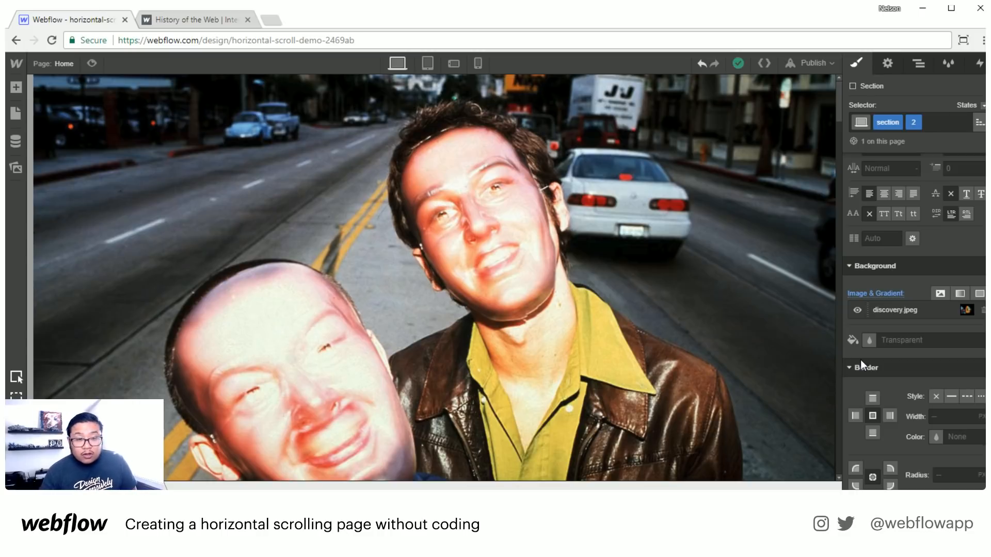
Preview the Home page and check the horizontal movement from the first section to the second
{"action": "left_click", "coordinate": [91, 64]}
{"action": "scroll", "coordinate": [452, 222], "scroll_direction": "down", "scroll_amount": 10}
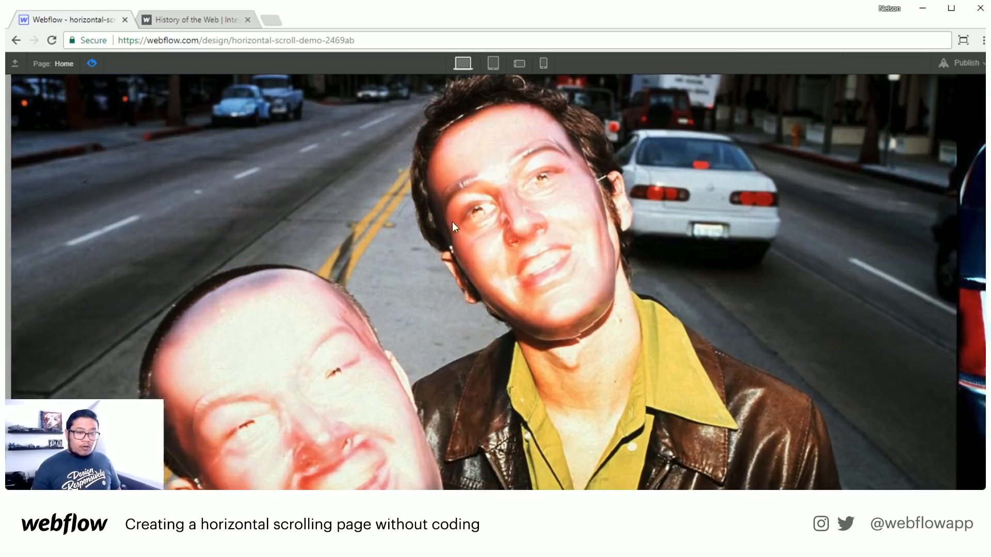
{"action": "scroll", "coordinate": [452, 222], "scroll_direction": "down", "scroll_amount": 15}
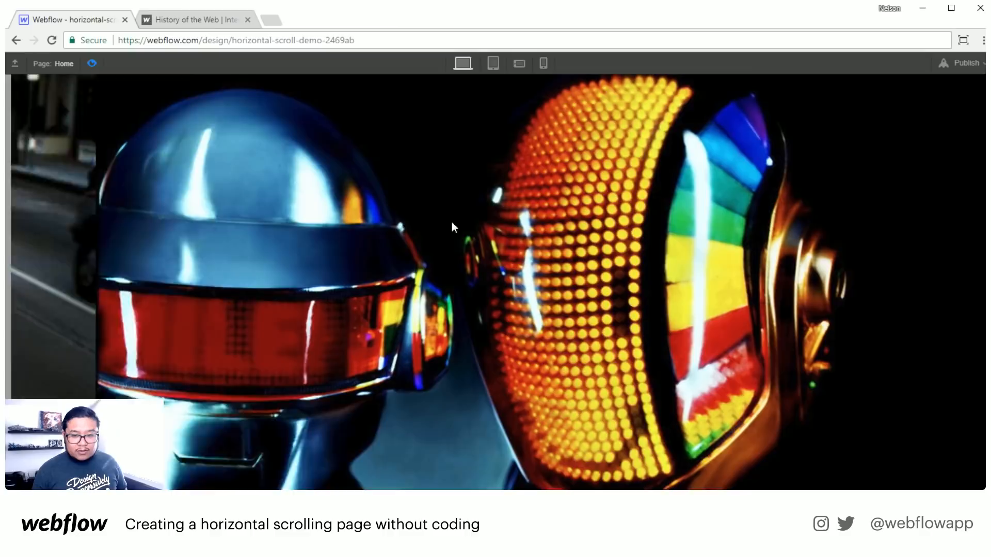
Check the horizontal movement through the remaining sections to the last and back to the first, then leave the preview
{"action": "scroll", "coordinate": [451, 222], "scroll_direction": "down", "scroll_amount": 15}
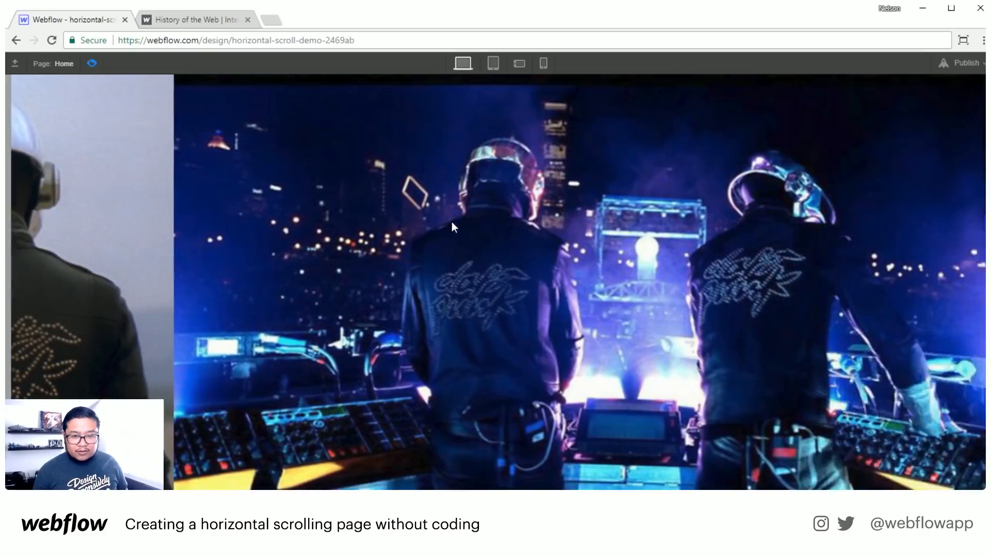
{"action": "scroll", "coordinate": [452, 229], "scroll_direction": "down", "scroll_amount": 3}
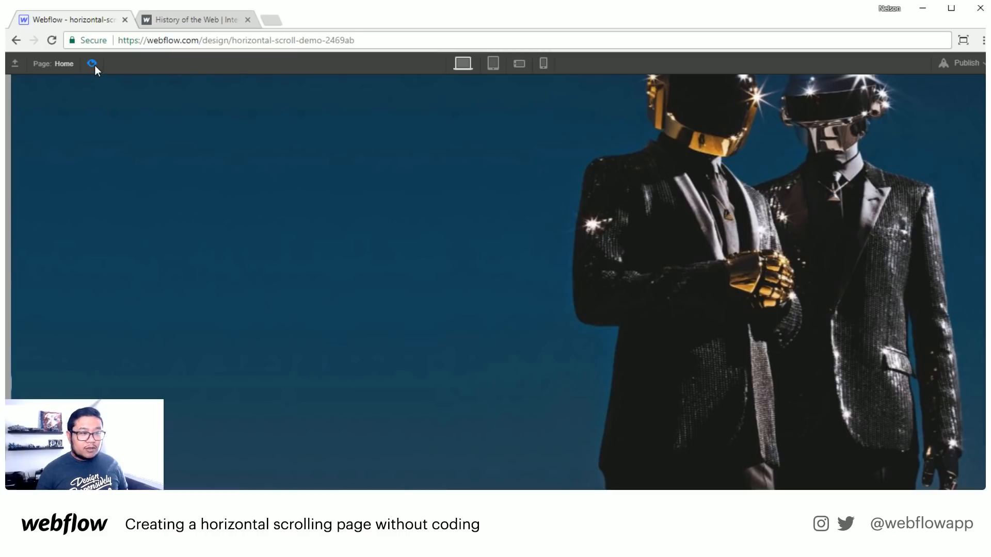
{"action": "scroll", "coordinate": [210, 292], "scroll_direction": "up", "scroll_amount": 15}
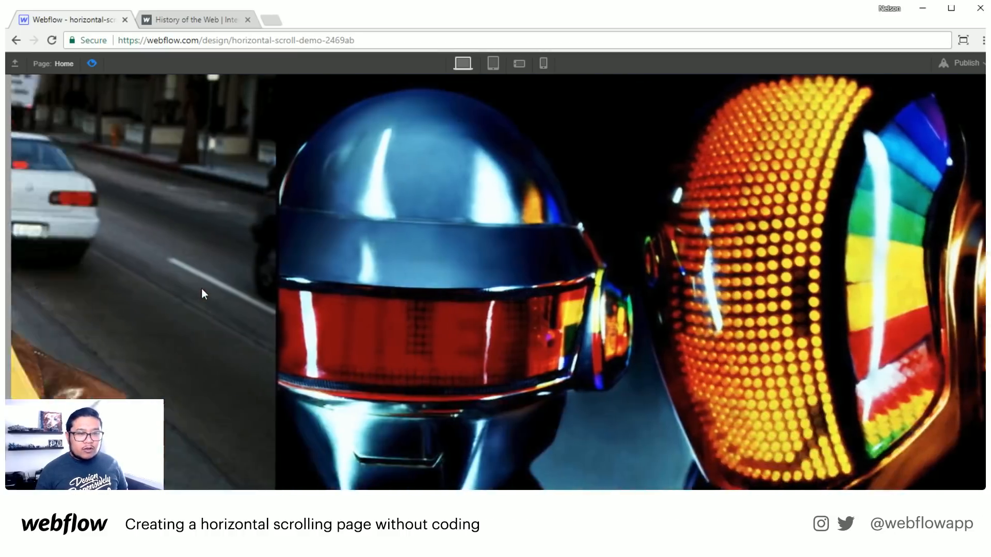
{"action": "scroll", "coordinate": [201, 288], "scroll_direction": "up", "scroll_amount": 5}
{"action": "left_click", "coordinate": [91, 63]}
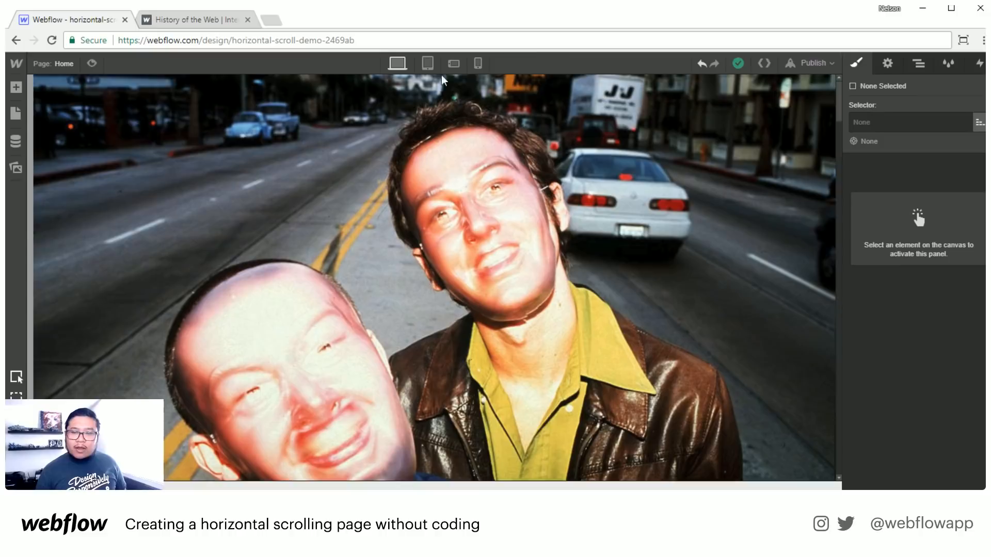
Set the position of the shared section class to Relative, then return to the first section's own combo class
{"action": "left_click", "coordinate": [304, 219]}
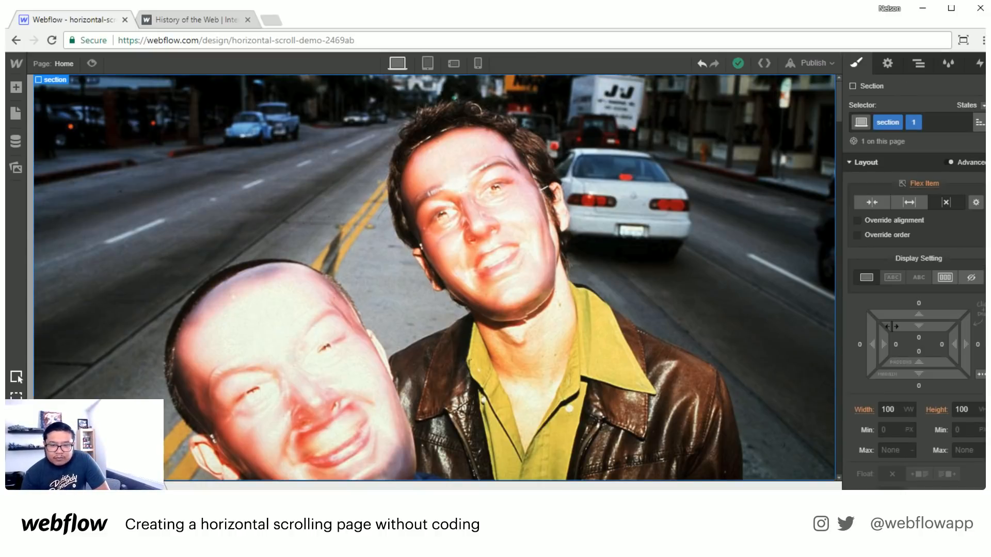
{"action": "left_click", "coordinate": [979, 123]}
{"action": "left_click", "coordinate": [937, 165]}
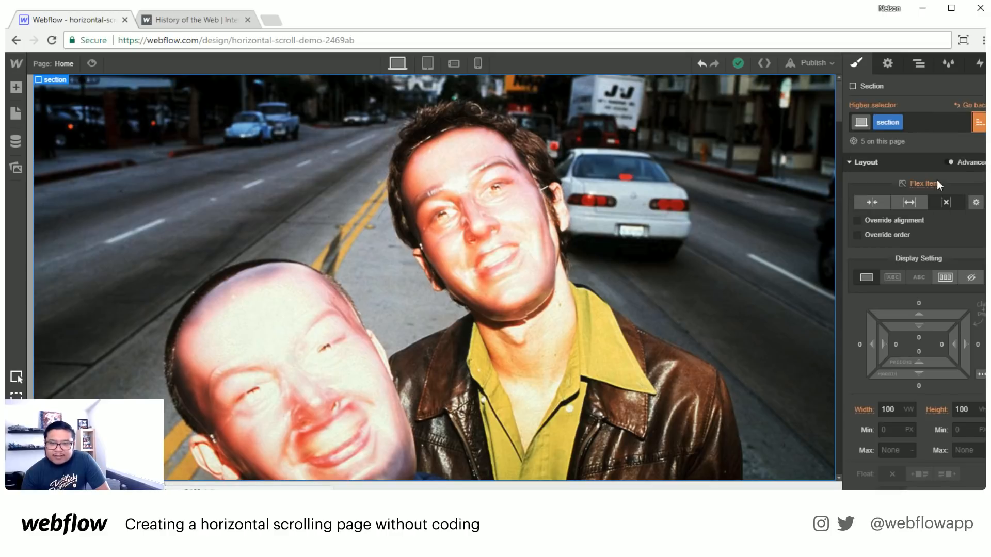
{"action": "scroll", "coordinate": [918, 382], "scroll_direction": "down", "scroll_amount": 5}
{"action": "scroll", "coordinate": [918, 363], "scroll_direction": "down", "scroll_amount": 3}
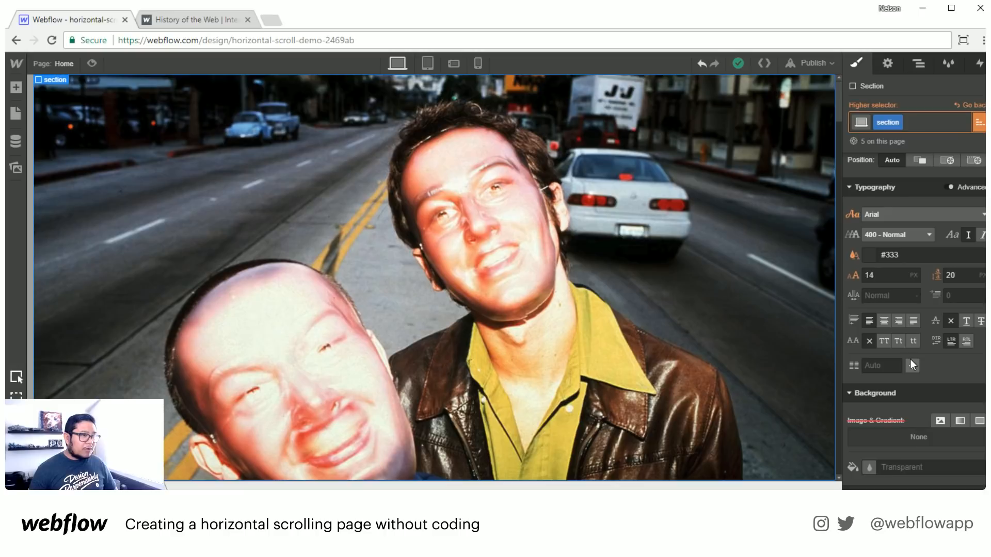
{"action": "scroll", "coordinate": [936, 309], "scroll_direction": "up", "scroll_amount": 6}
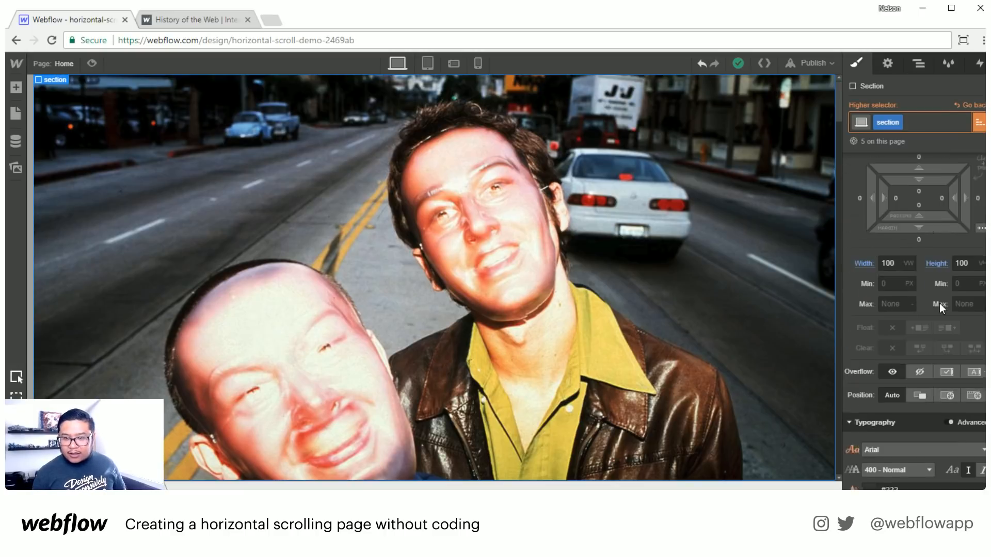
{"action": "left_click", "coordinate": [918, 414]}
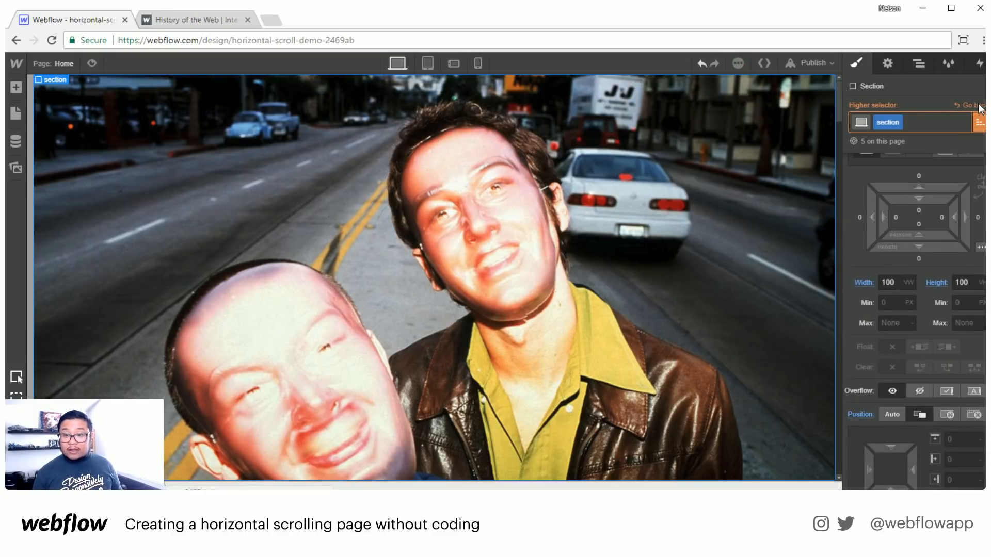
{"action": "left_click", "coordinate": [977, 126]}
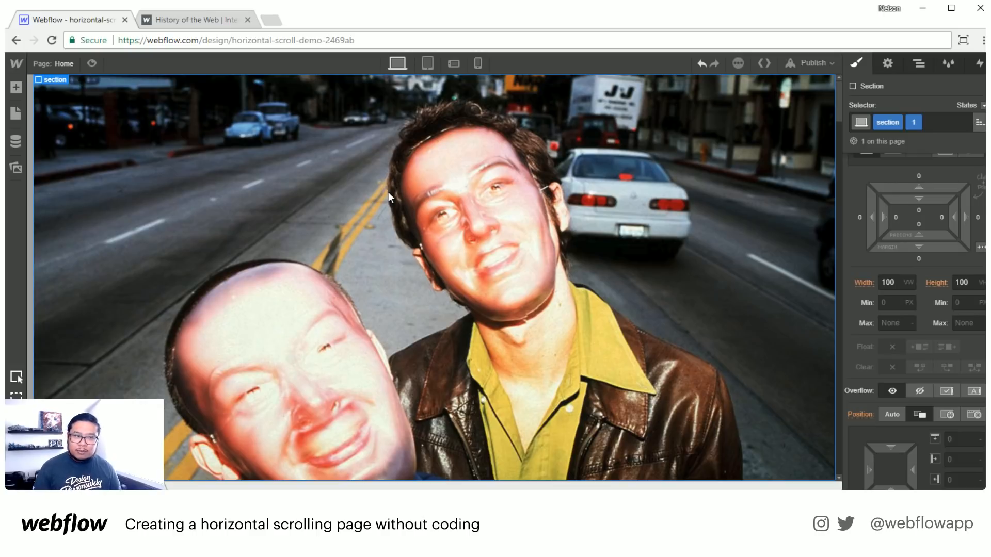
Add a heading to the first section and set its heading type to H2
{"action": "key", "text": "a"}
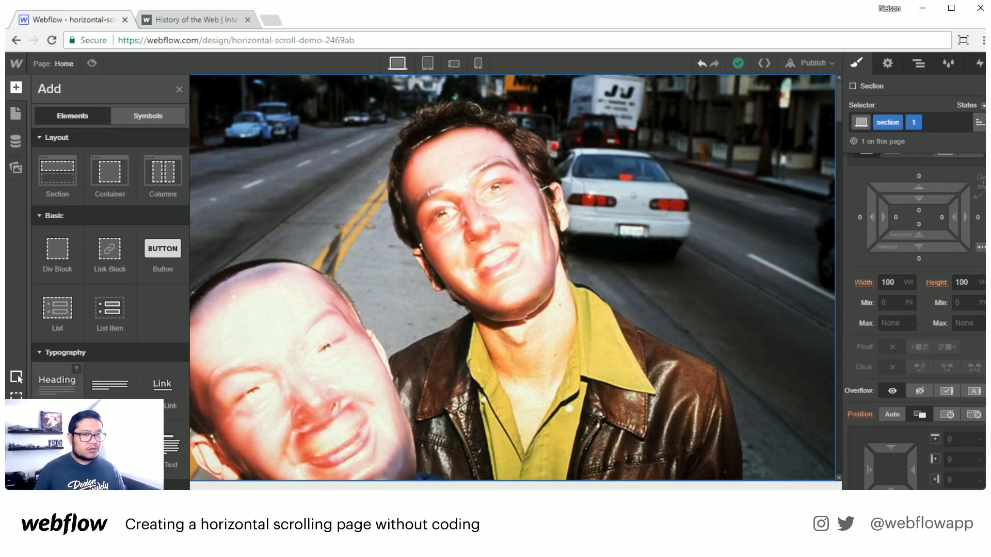
{"action": "left_click_drag", "start_coordinate": [57, 382], "coordinate": [339, 280]}
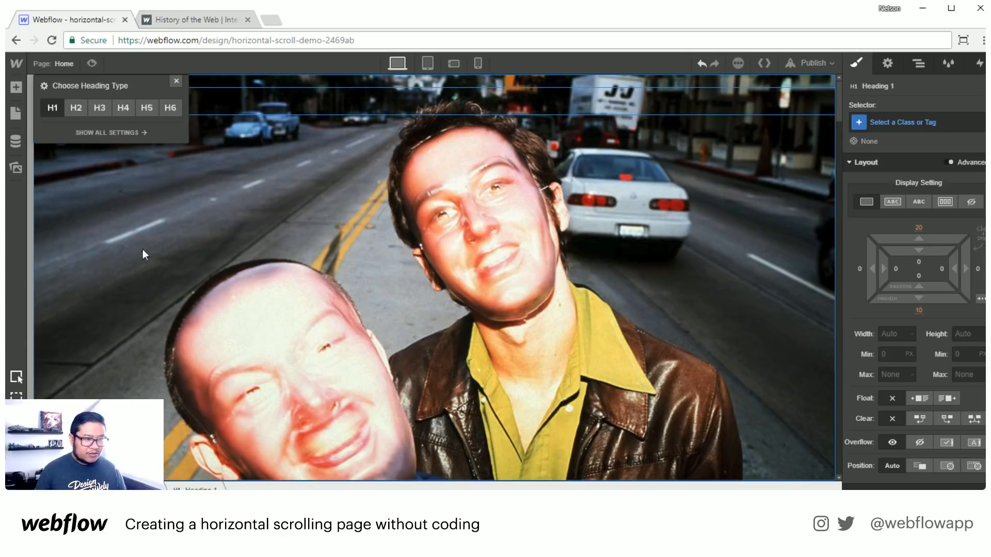
{"action": "left_click", "coordinate": [177, 82]}
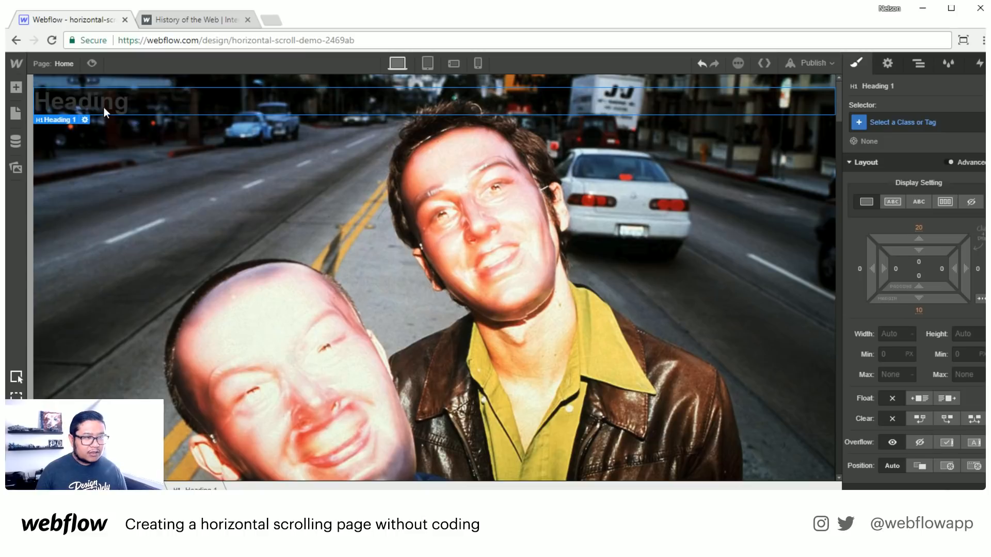
{"action": "key", "text": "d"}
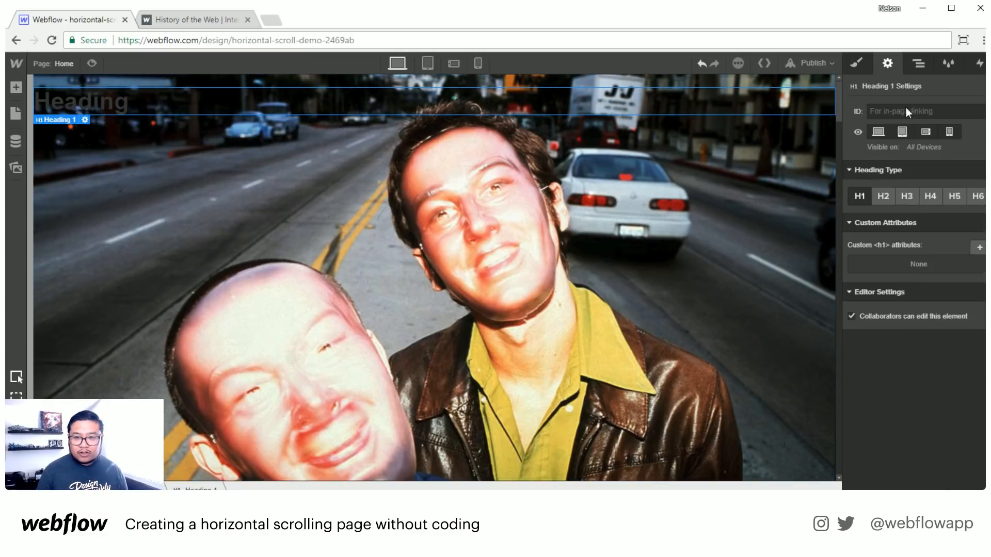
{"action": "left_click", "coordinate": [882, 195]}
{"action": "left_click", "coordinate": [854, 63]}
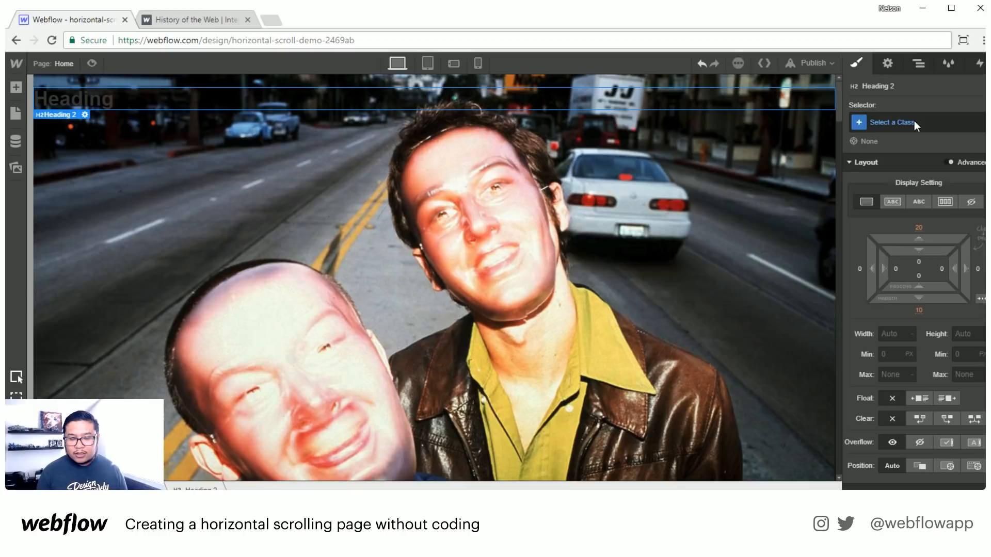
Create the class "album title" on the new H2 heading
{"action": "left_click", "coordinate": [914, 121]}
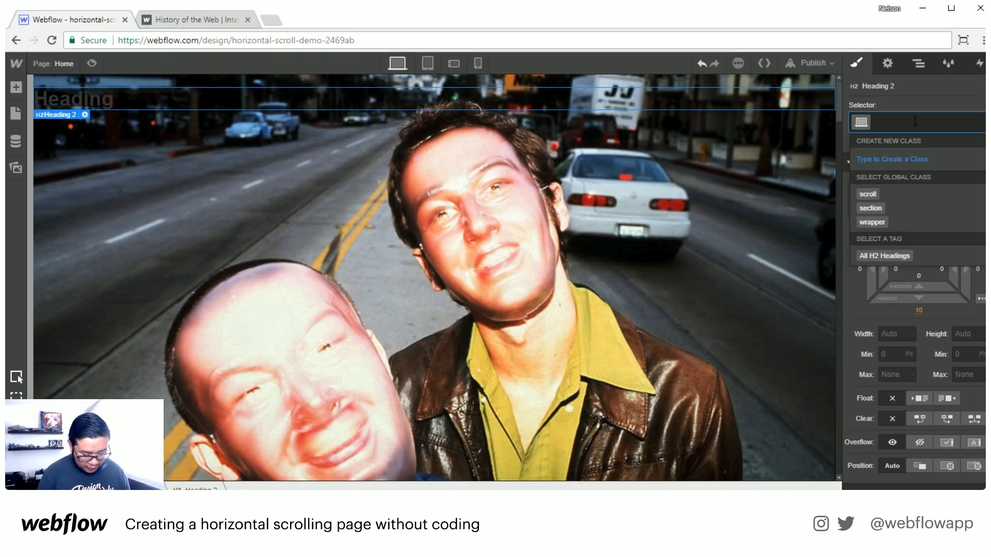
{"action": "type", "text": "alu"}
{"action": "key", "text": "BackSpace"}
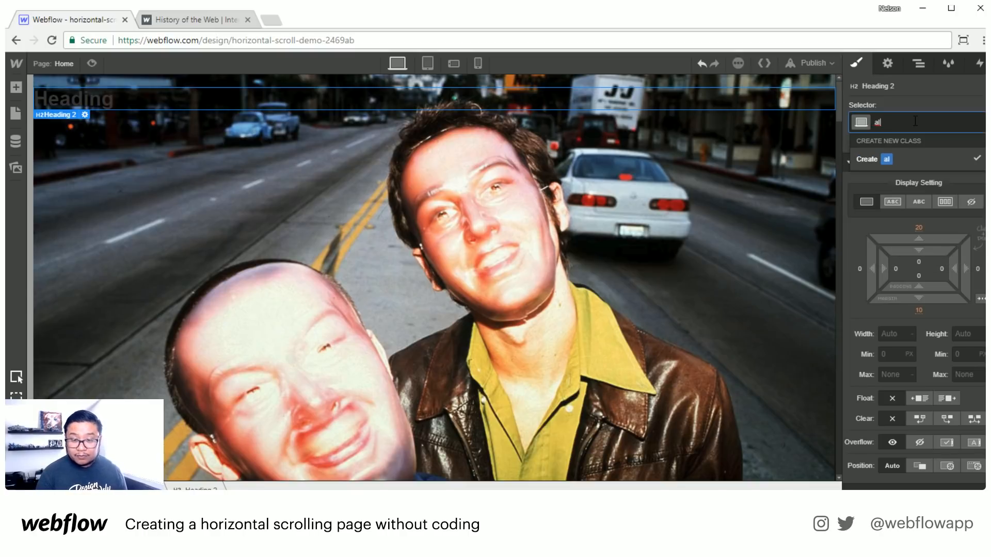
{"action": "type", "text": "bum"}
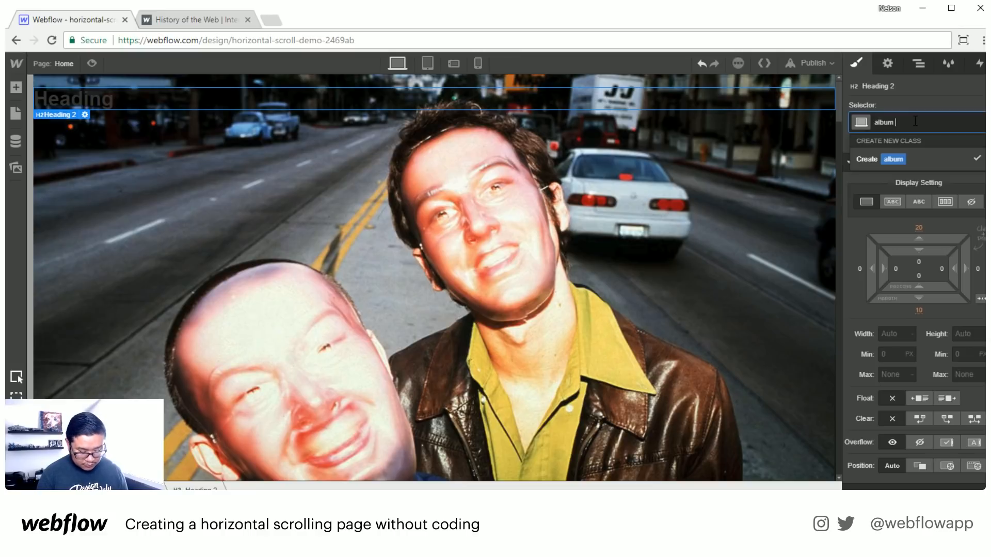
{"action": "type", "text": " title"}
{"action": "key", "text": "Return"}
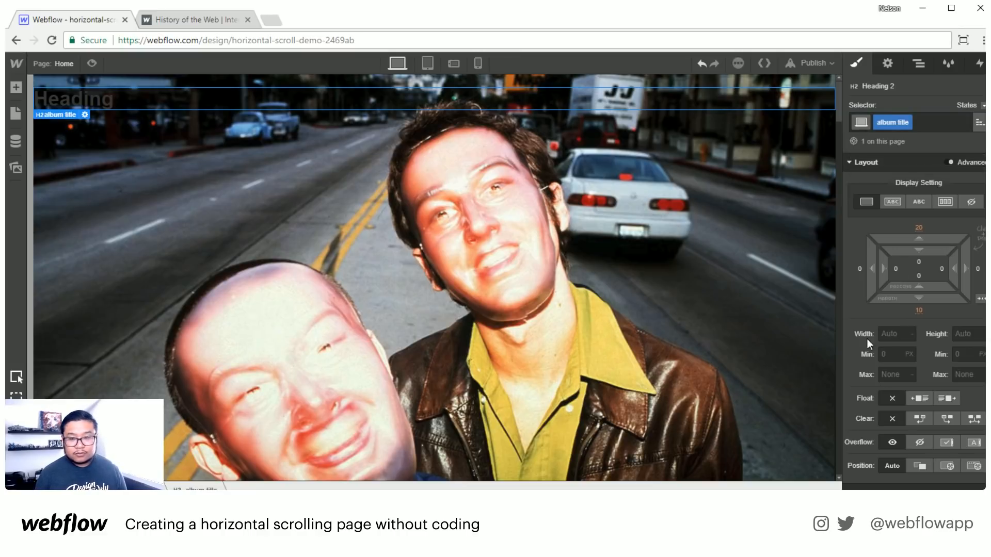
Set the album title's font to Droid Sans and its text color to white
{"action": "scroll", "coordinate": [940, 353], "scroll_direction": "down", "scroll_amount": 4}
{"action": "scroll", "coordinate": [935, 348], "scroll_direction": "up", "scroll_amount": 4}
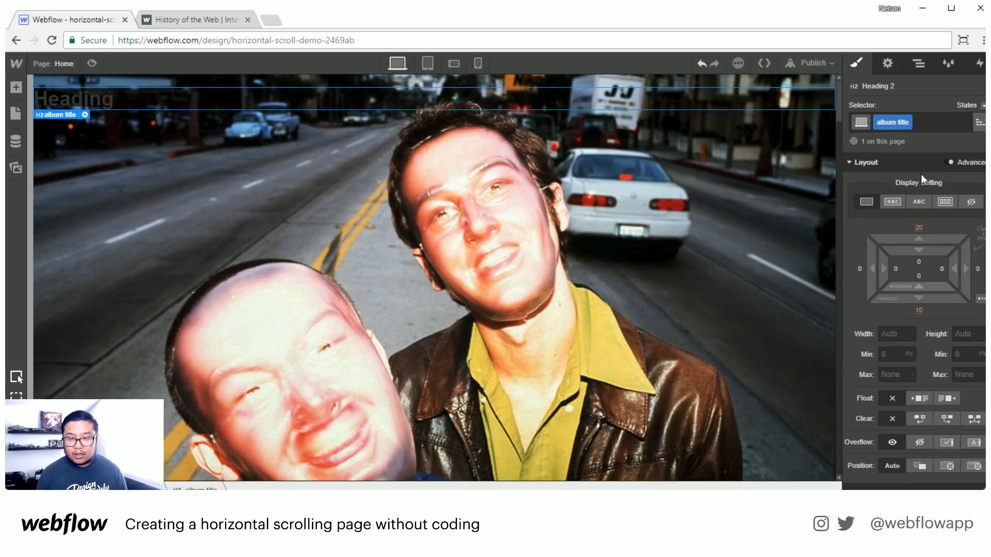
{"action": "scroll", "coordinate": [933, 330], "scroll_direction": "down", "scroll_amount": 5}
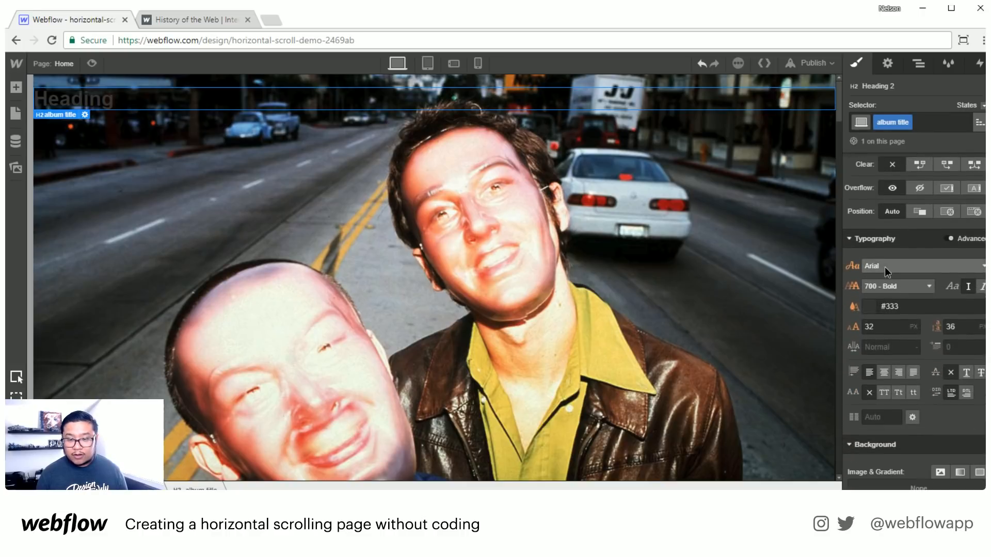
{"action": "left_click", "coordinate": [885, 266]}
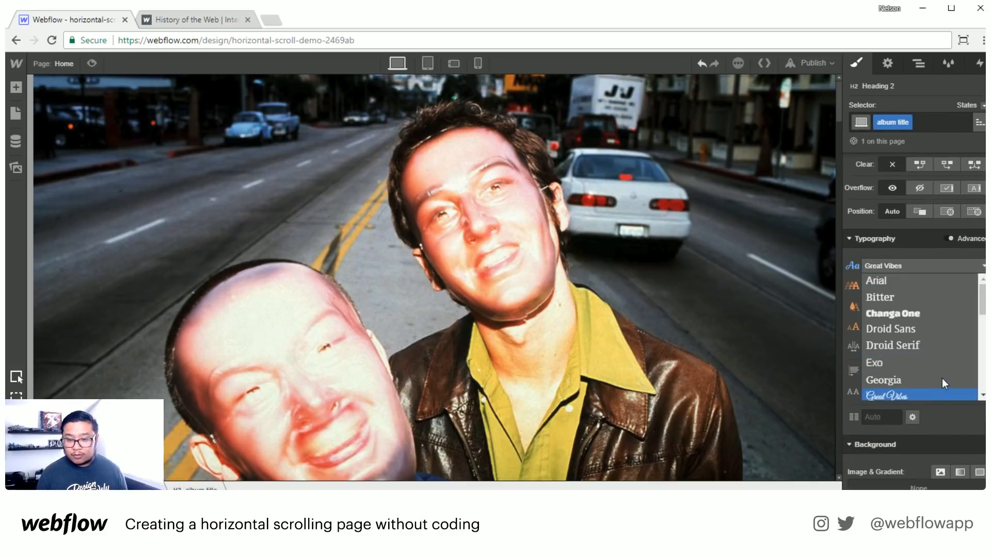
{"action": "left_click", "coordinate": [945, 328]}
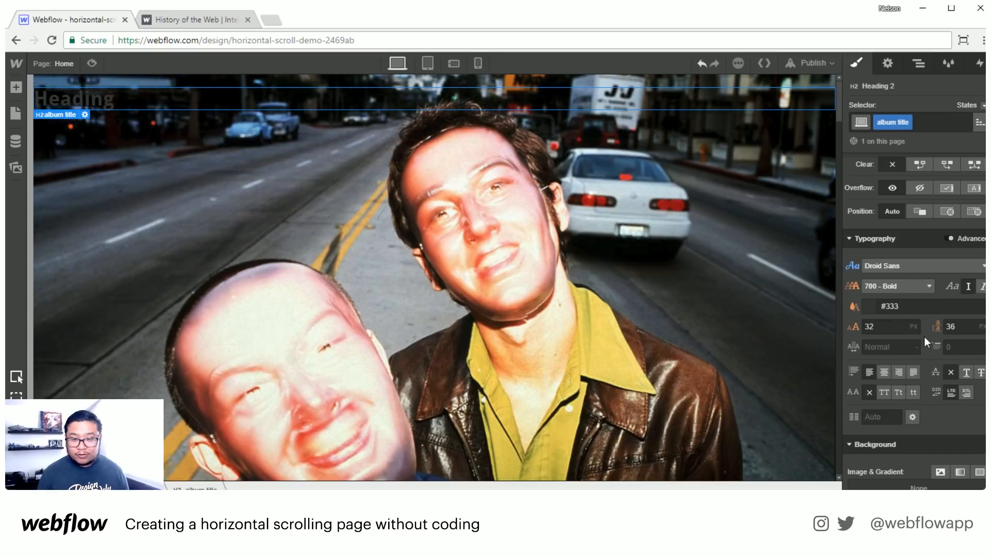
{"action": "left_click", "coordinate": [868, 306]}
{"action": "left_click", "coordinate": [874, 260]}
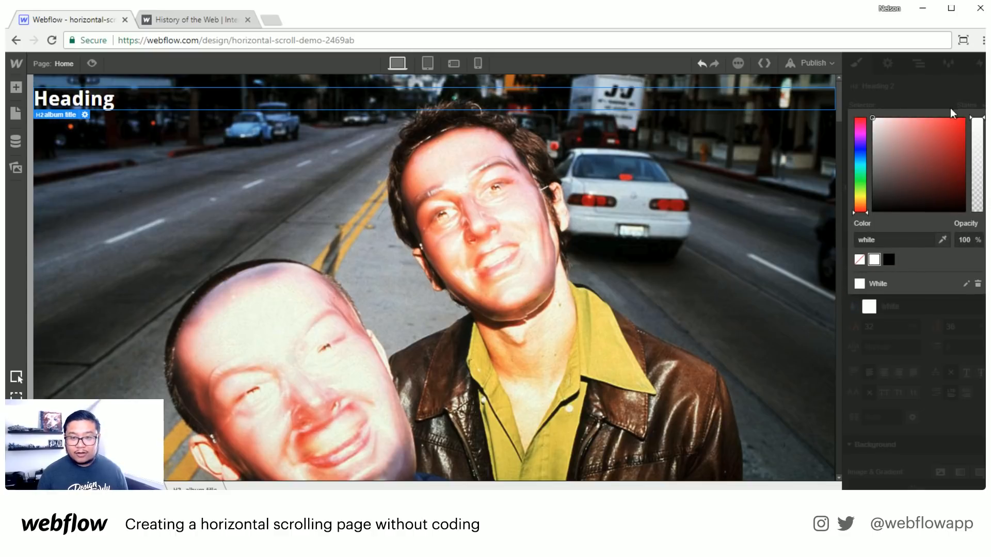
{"action": "left_click", "coordinate": [943, 104]}
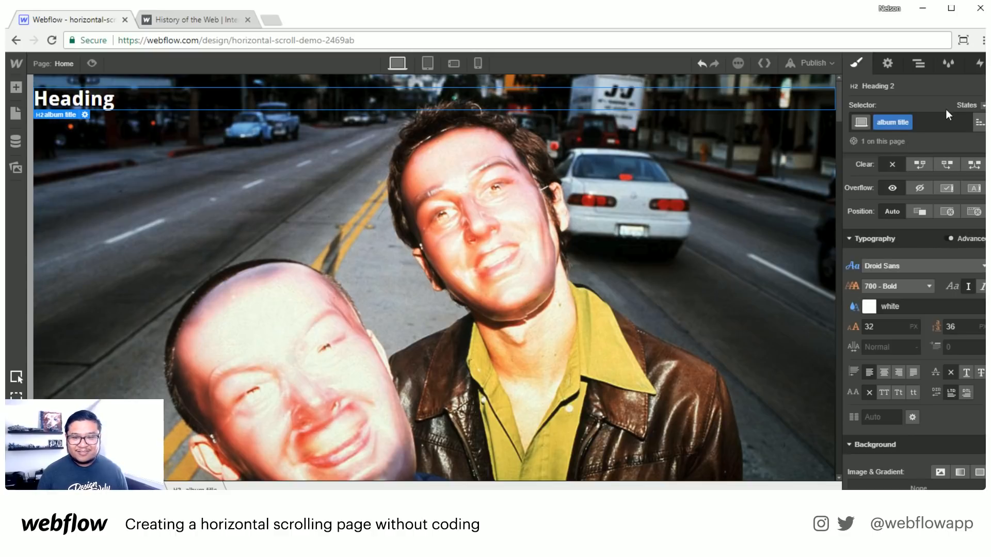
Set the album title's font weight to 400 - Normal and replace the heading text with "Homework"
{"action": "left_click", "coordinate": [908, 288]}
{"action": "left_click", "coordinate": [905, 332]}
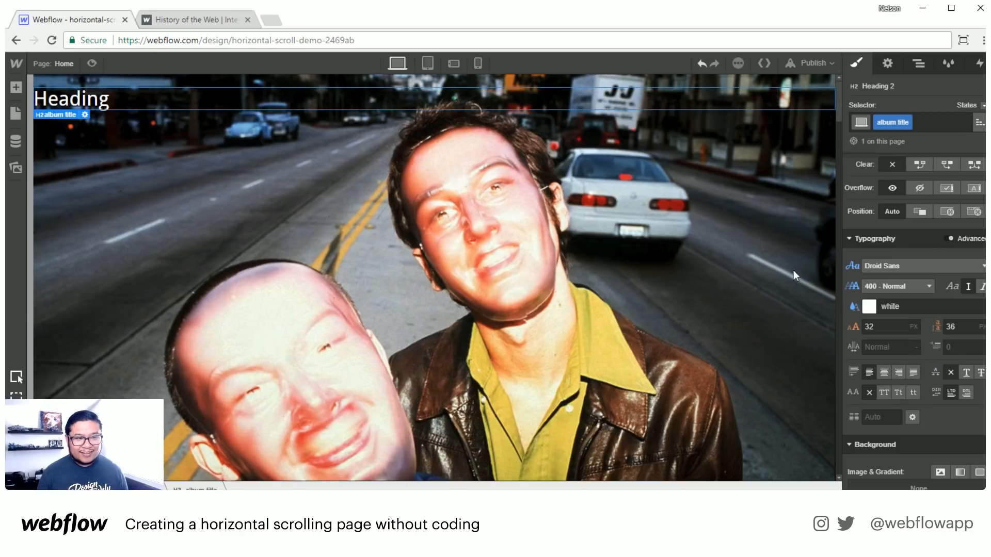
{"action": "double_click", "coordinate": [66, 93]}
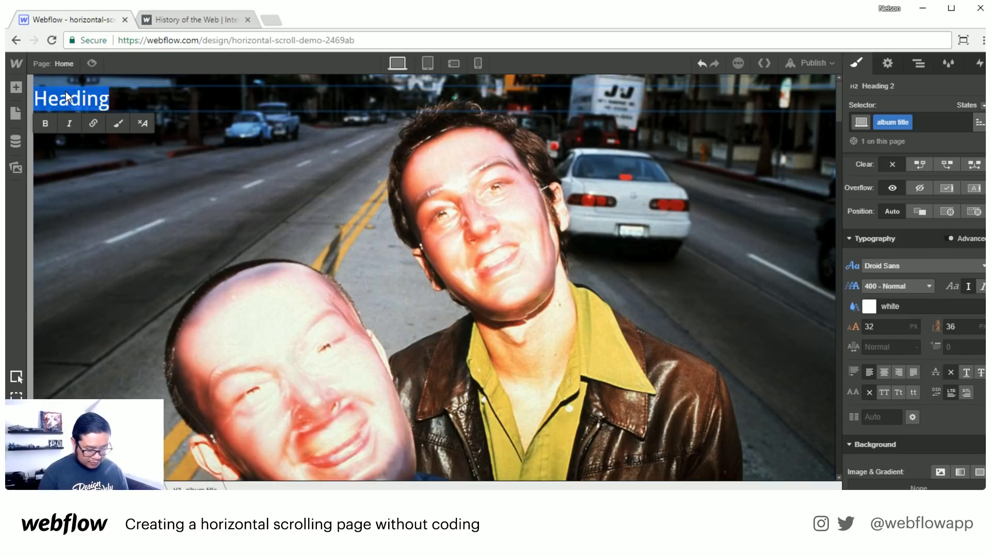
{"action": "type", "text": "Homework"}
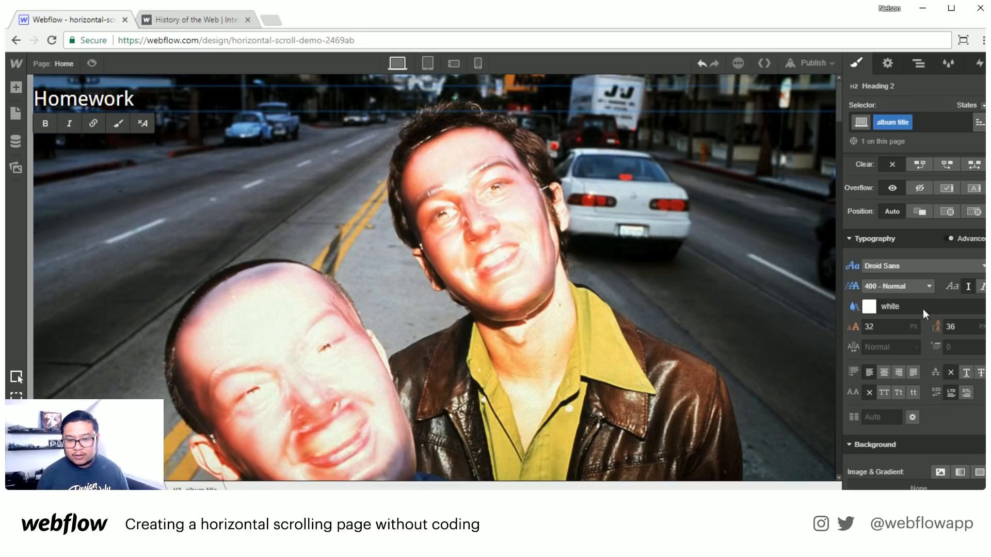
Set the font weight of the Homework heading to 700 - Bold
{"action": "left_click", "coordinate": [901, 290]}
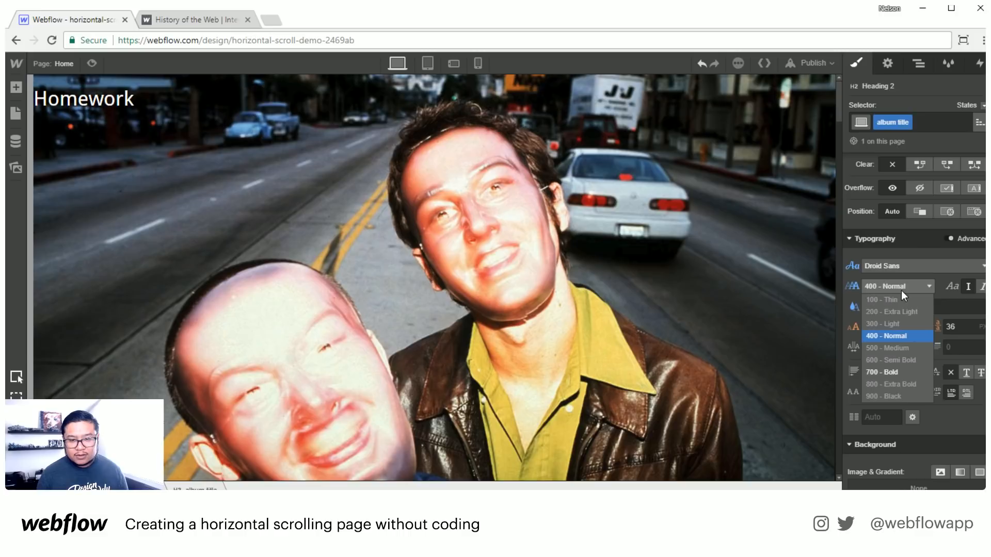
{"action": "left_click", "coordinate": [944, 295]}
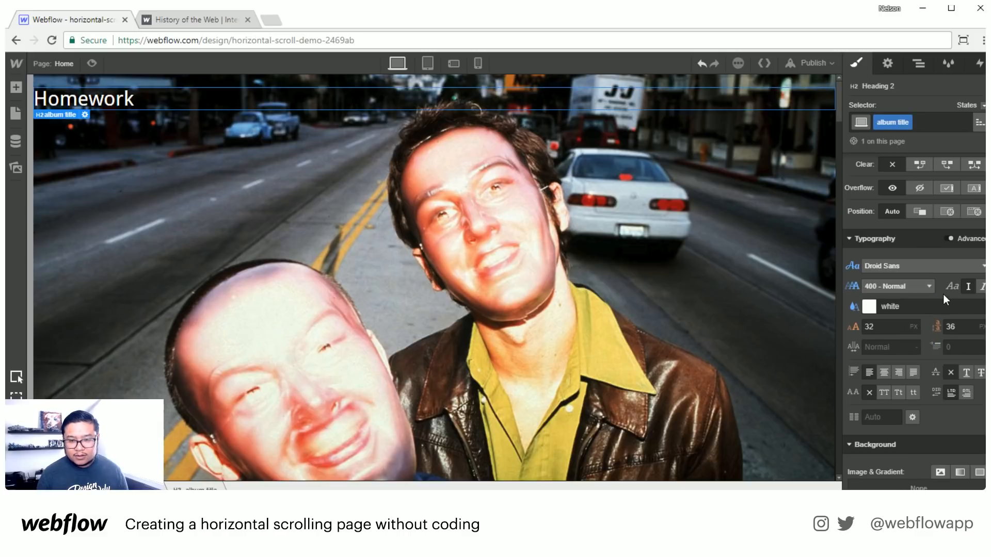
{"action": "left_click", "coordinate": [889, 294]}
{"action": "left_click", "coordinate": [888, 357]}
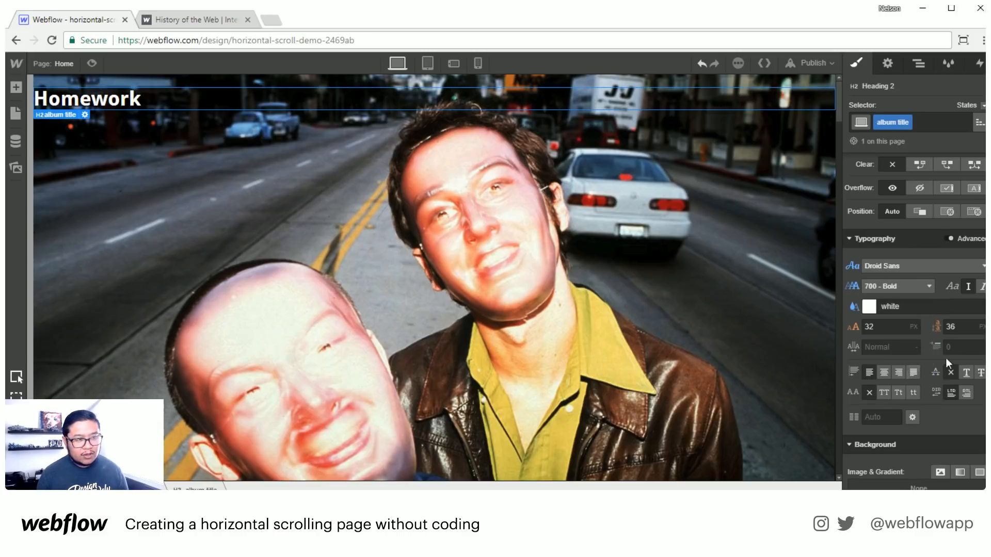
Try a font size of 75 px on the Homework heading, then set both font size and line height to 55 px
{"action": "left_click", "coordinate": [895, 325]}
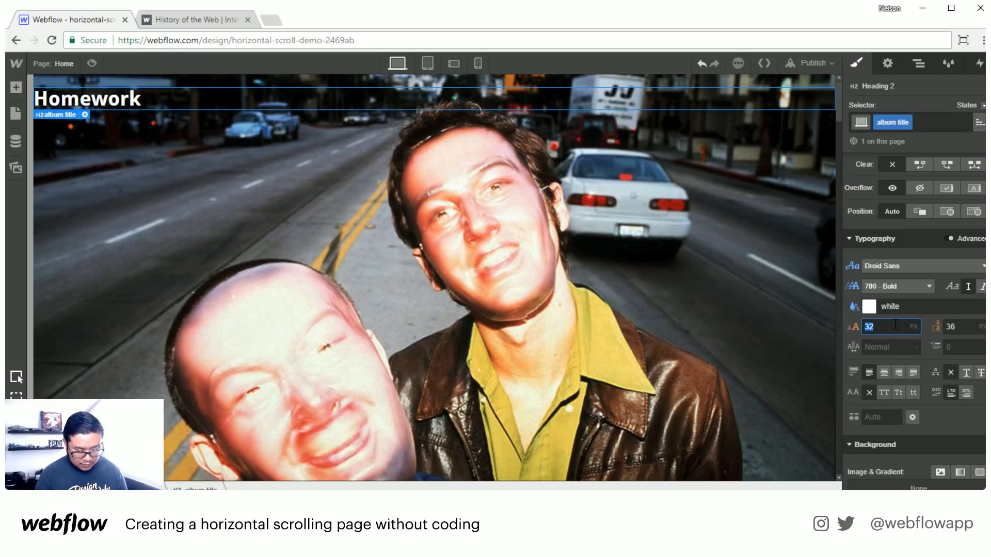
{"action": "type", "text": "75"}
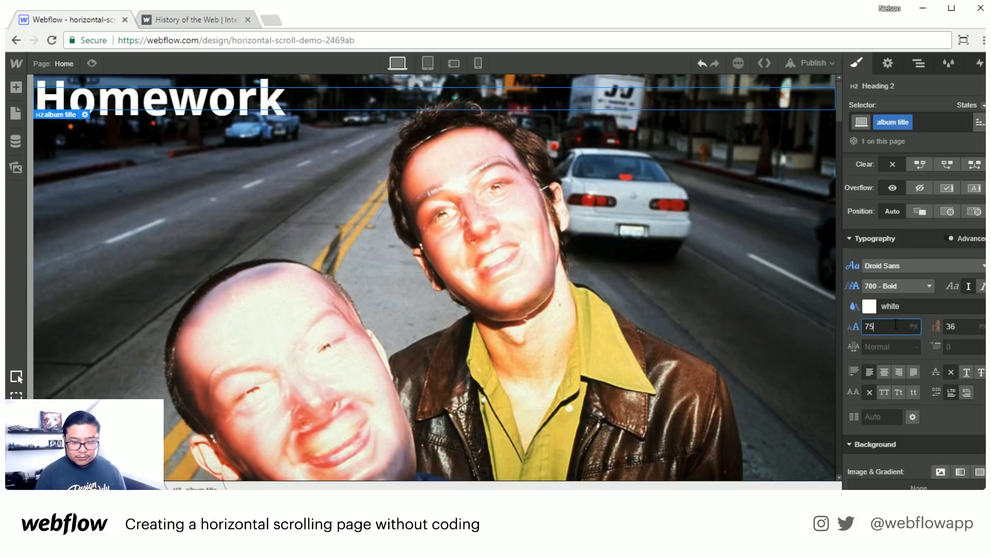
{"action": "key", "text": "BackSpace"}
{"action": "key", "text": "BackSpace"}
{"action": "type", "text": "55"}
{"action": "key", "text": "Tab"}
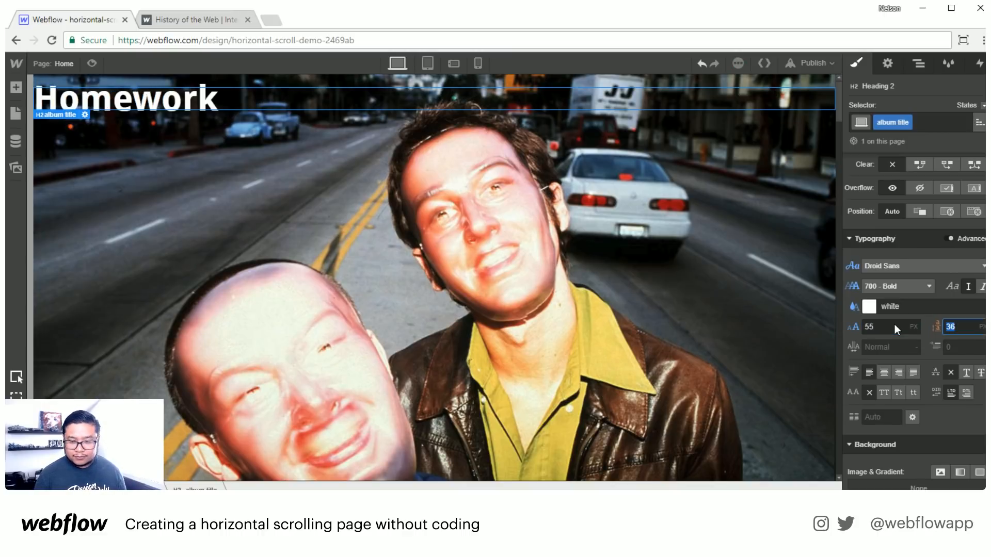
{"action": "type", "text": "55"}
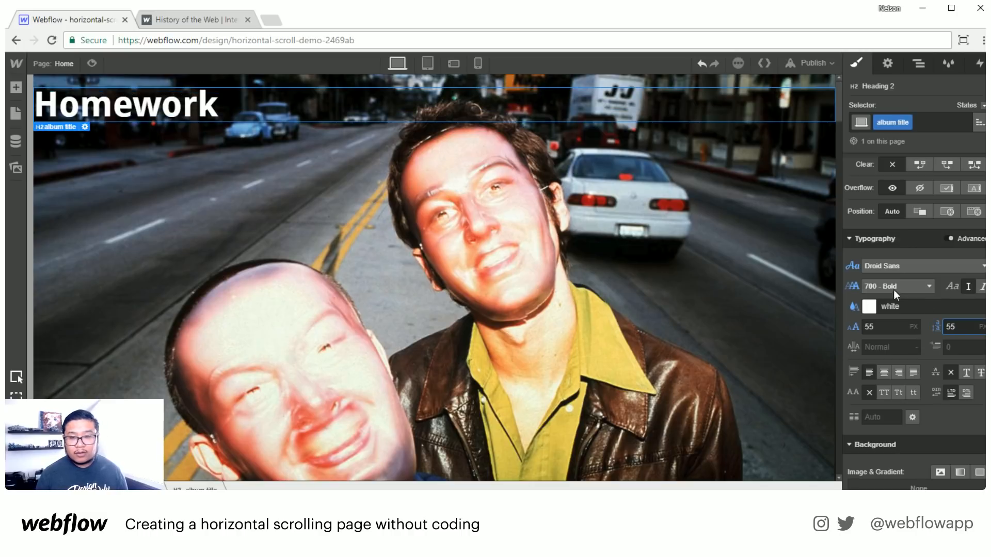
Add the combo class "album 1" to the Homework heading
{"action": "left_click", "coordinate": [924, 122]}
{"action": "type", "text": "1"}
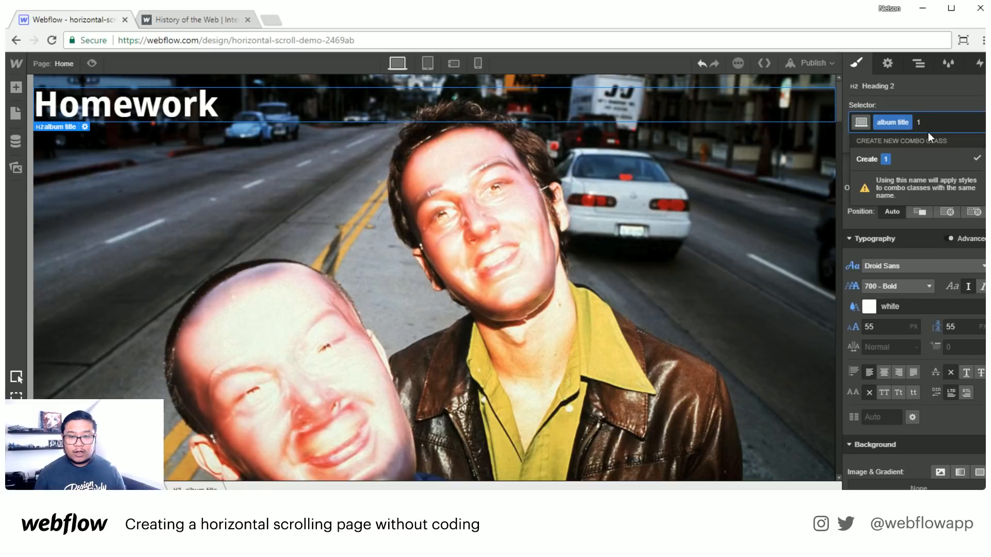
{"action": "key", "text": "BackSpace"}
{"action": "type", "text": "title"}
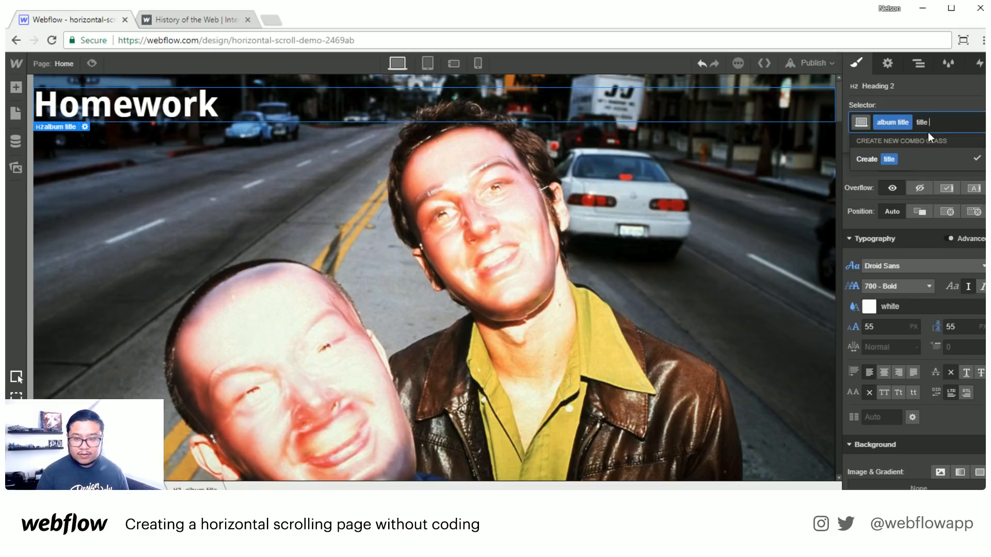
{"action": "key", "text": "BackSpace"}
{"action": "key", "text": "BackSpace"}
{"action": "key", "text": "BackSpace"}
{"action": "key", "text": "BackSpace"}
{"action": "key", "text": "BackSpace"}
{"action": "type", "text": "a"}
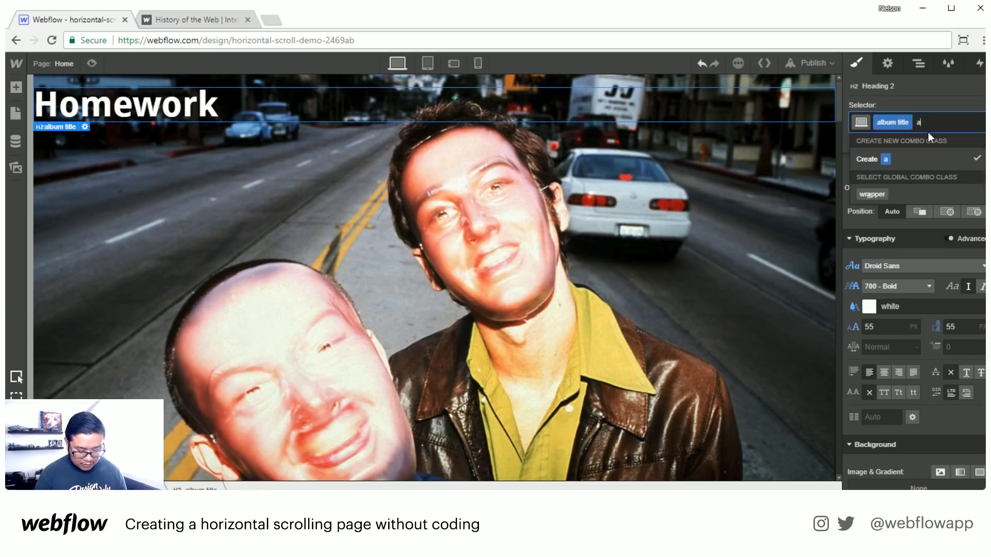
{"action": "type", "text": "lbum"}
{"action": "key", "text": "Return"}
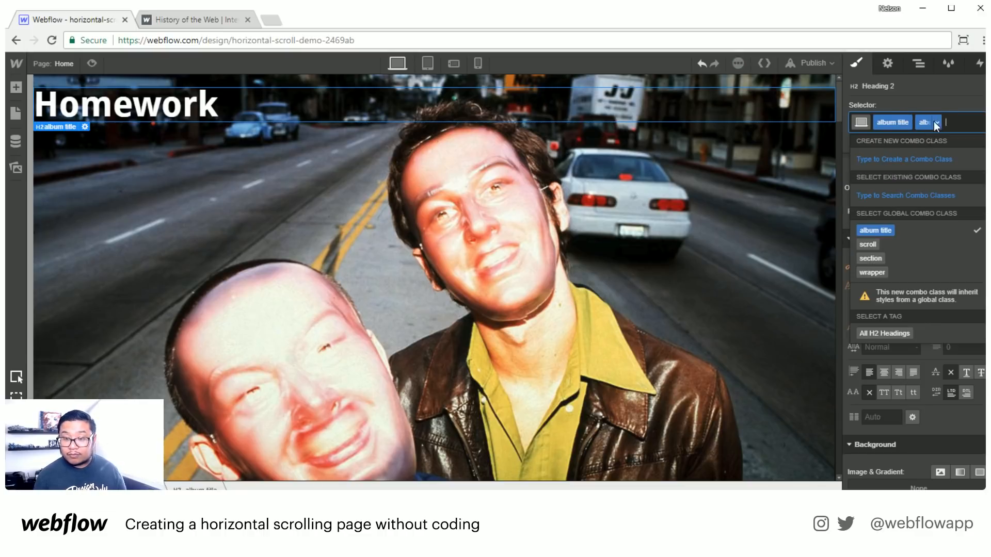
{"action": "left_click", "coordinate": [935, 123]}
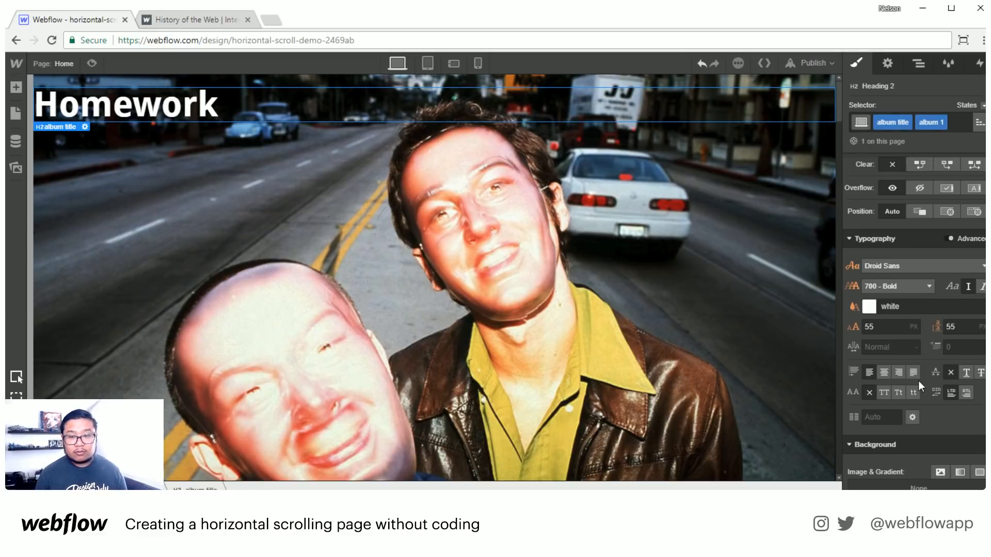
Try absolute positioning on the Homework heading and increase its left offset
{"action": "scroll", "coordinate": [923, 412], "scroll_direction": "up", "scroll_amount": 5}
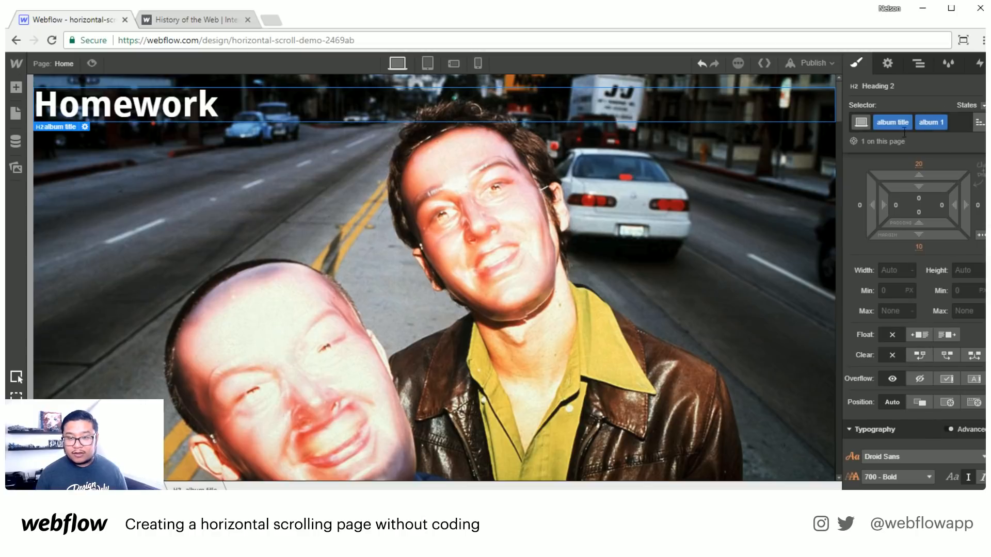
{"action": "left_click", "coordinate": [946, 402]}
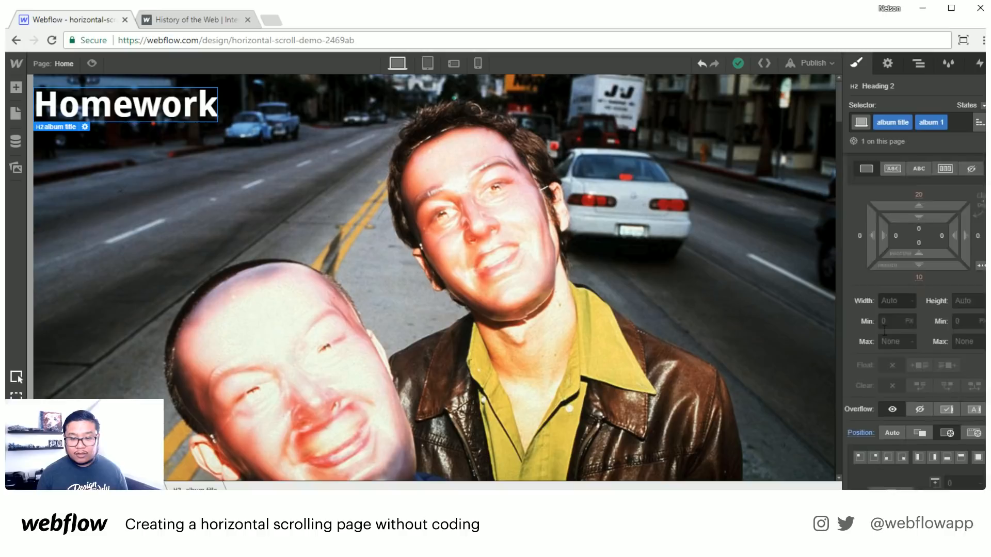
{"action": "scroll", "coordinate": [883, 332], "scroll_direction": "down", "scroll_amount": 4}
{"action": "left_click_drag", "start_coordinate": [867, 289], "coordinate": [920, 281]}
Remove the position style and the "album 1" combo class from the Homework heading
{"action": "left_click", "coordinate": [862, 213]}
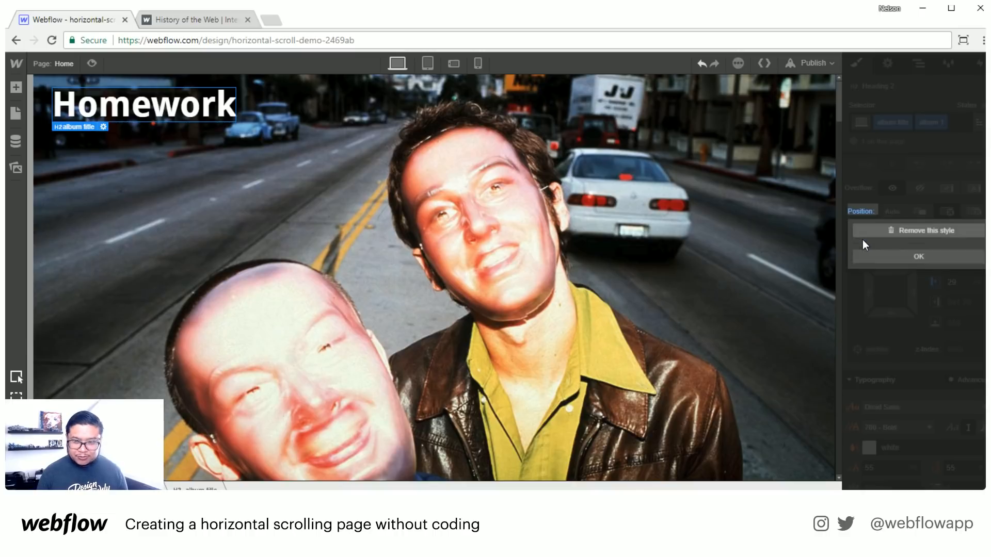
{"action": "left_click", "coordinate": [867, 232]}
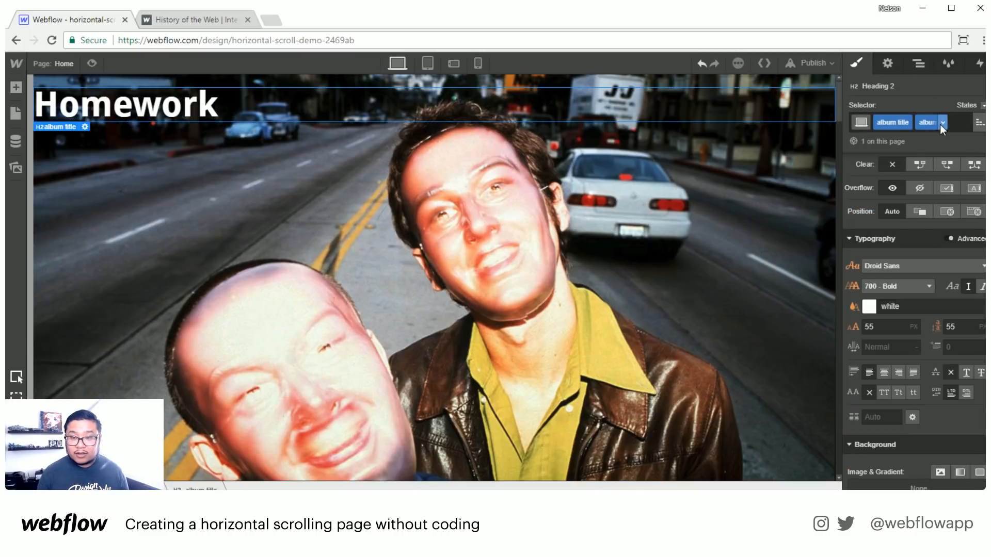
{"action": "left_click", "coordinate": [940, 125]}
{"action": "left_click", "coordinate": [929, 170]}
Add a div block to the first section and nest the album title heading inside it
{"action": "left_click", "coordinate": [917, 63]}
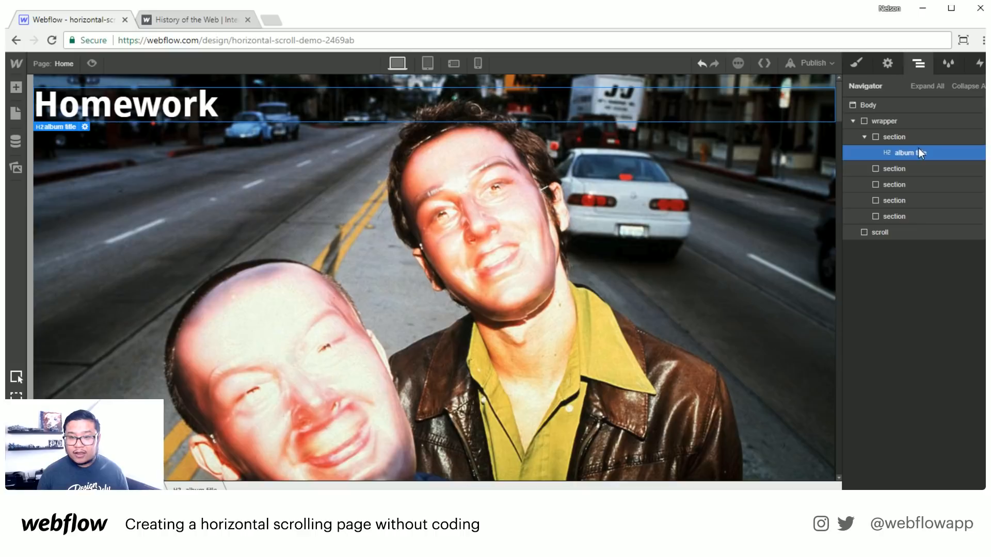
{"action": "key", "text": "a"}
{"action": "left_click", "coordinate": [57, 254]}
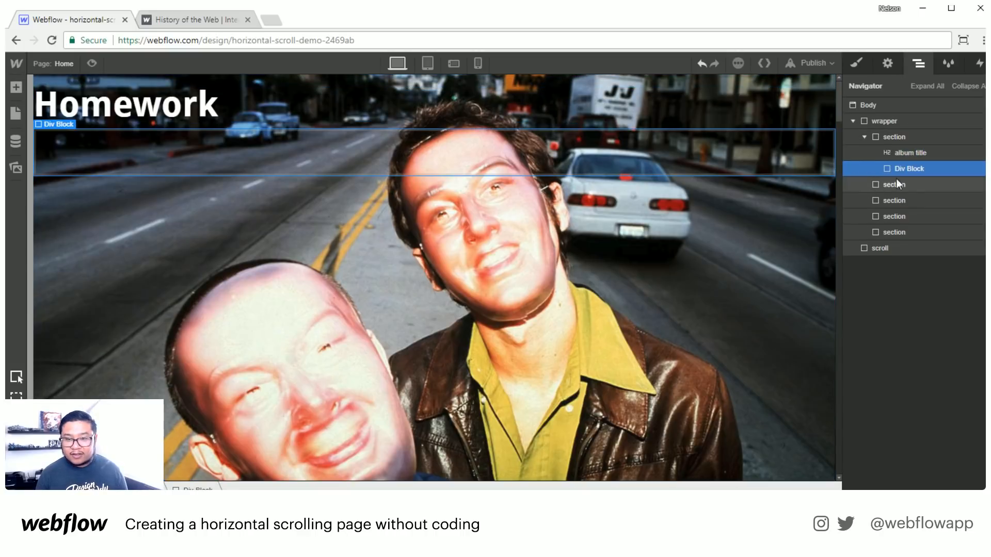
{"action": "left_click_drag", "start_coordinate": [907, 169], "coordinate": [921, 153]}
{"action": "left_click", "coordinate": [920, 153]}
Give the new div block around the heading the class "album title wrapper"
{"action": "left_click", "coordinate": [857, 64]}
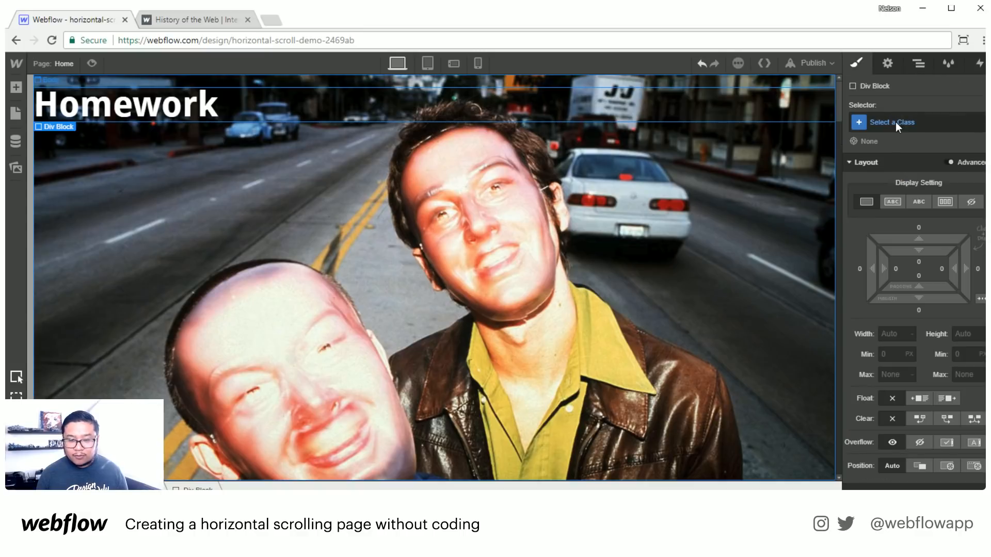
{"action": "left_click", "coordinate": [896, 122]}
{"action": "type", "text": "album "}
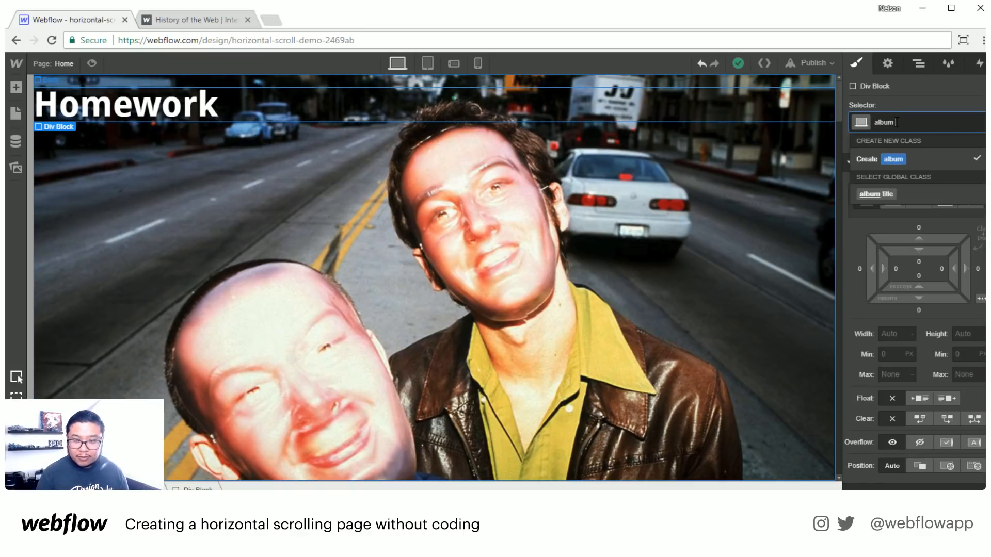
{"action": "type", "text": "title wra"}
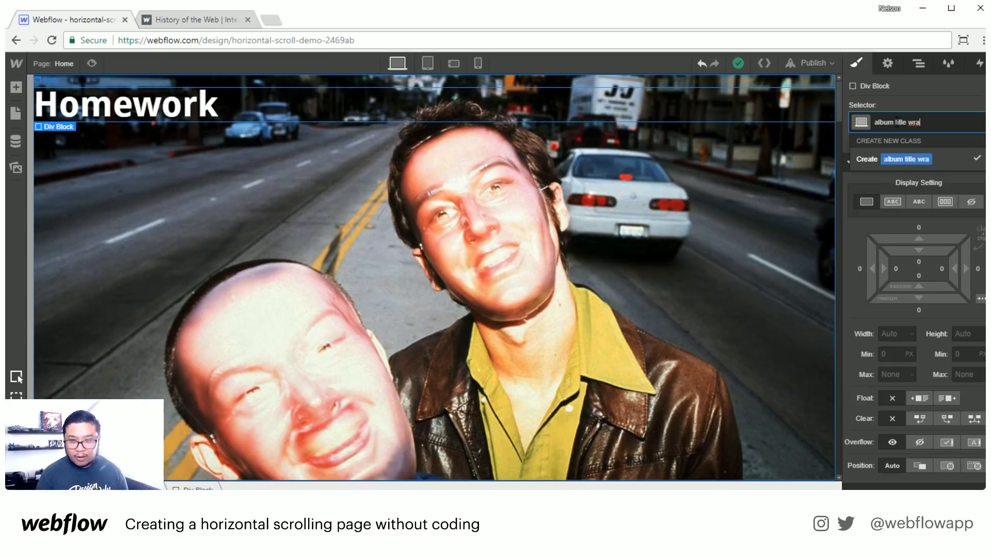
{"action": "type", "text": "pper"}
{"action": "key", "text": "Return"}
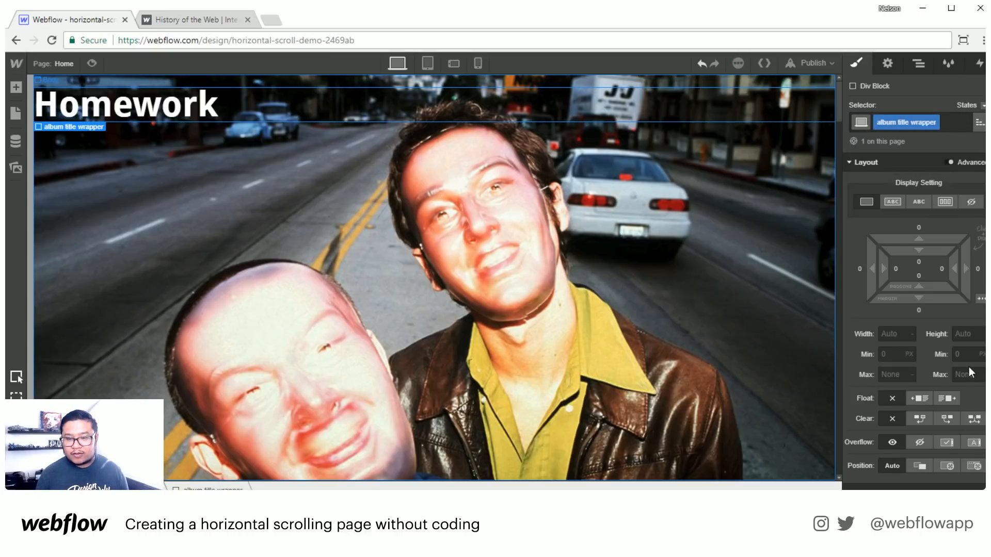
Position the album title wrapper absolutely in the section and set its top offset to 10%
{"action": "scroll", "coordinate": [968, 367], "scroll_direction": "down", "scroll_amount": 3}
{"action": "left_click", "coordinate": [946, 339]}
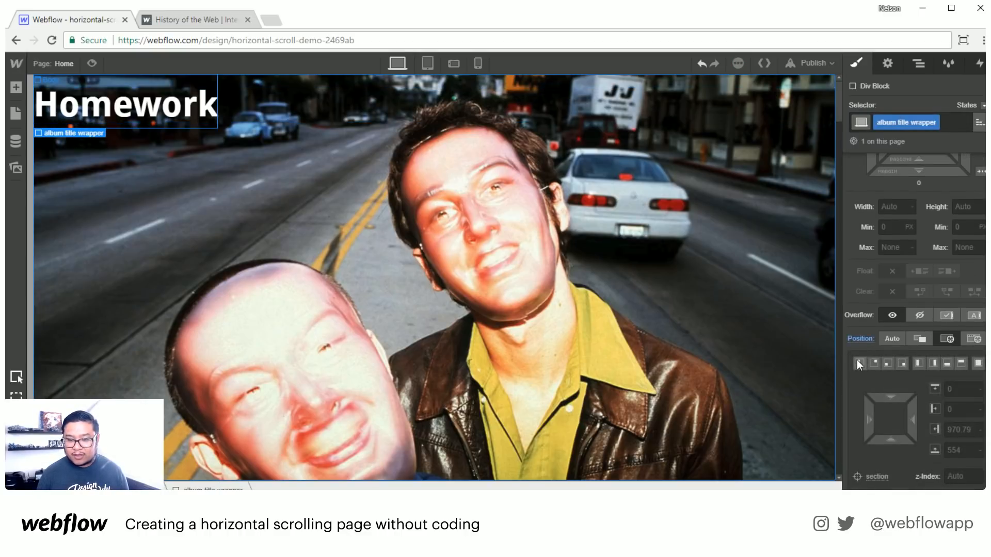
{"action": "left_click_drag", "start_coordinate": [876, 415], "coordinate": [928, 419]}
{"action": "left_click", "coordinate": [957, 389]}
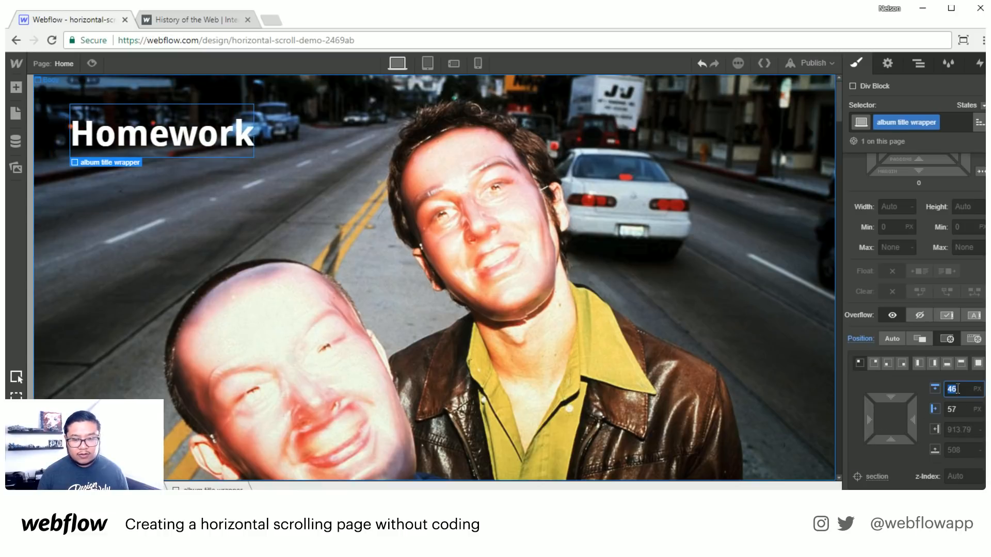
{"action": "type", "text": "10%"}
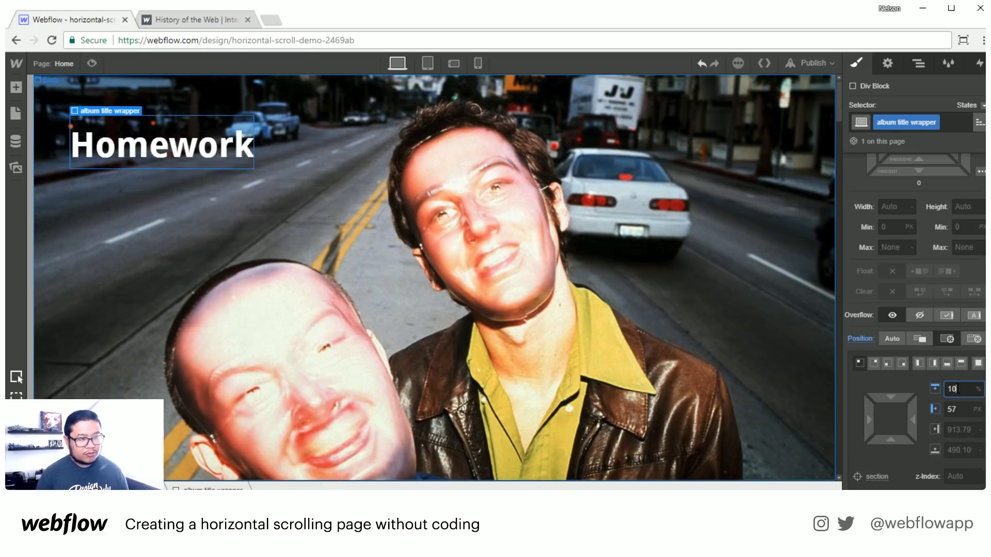
{"action": "key", "text": "Tab"}
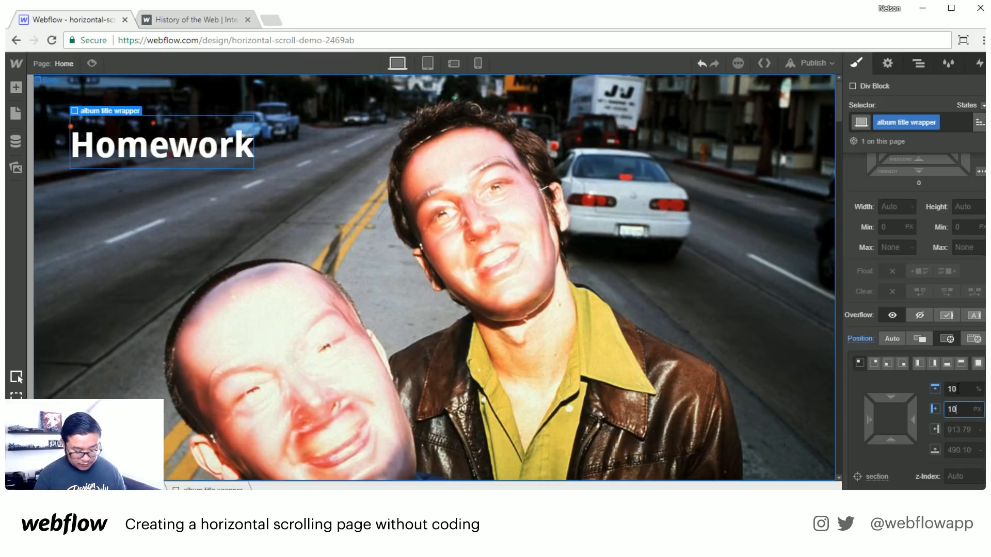
Try a left offset of 10% on the album title wrapper, then reduce it to 5%
{"action": "type", "text": "10%"}
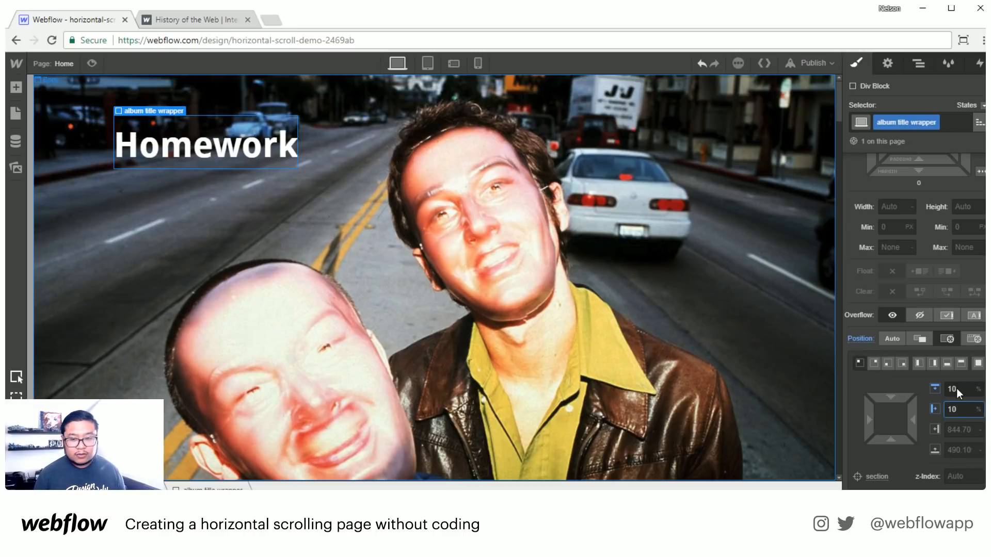
{"action": "key", "text": "shift+Down"}
{"action": "key", "text": "shift+Down"}
{"action": "key", "text": "shift+Up"}
{"action": "key", "text": "shift+Up"}
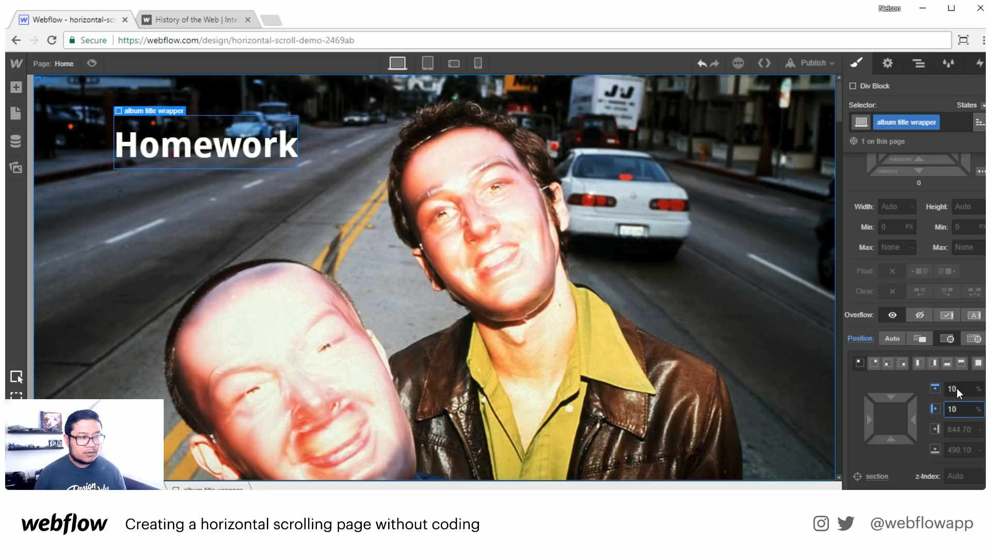
{"action": "key", "text": "Down"}
{"action": "key", "text": "Down"}
{"action": "key", "text": "Down"}
{"action": "key", "text": "Down"}
{"action": "key", "text": "Down"}
{"action": "key", "text": "Down"}
{"action": "key", "text": "Up"}
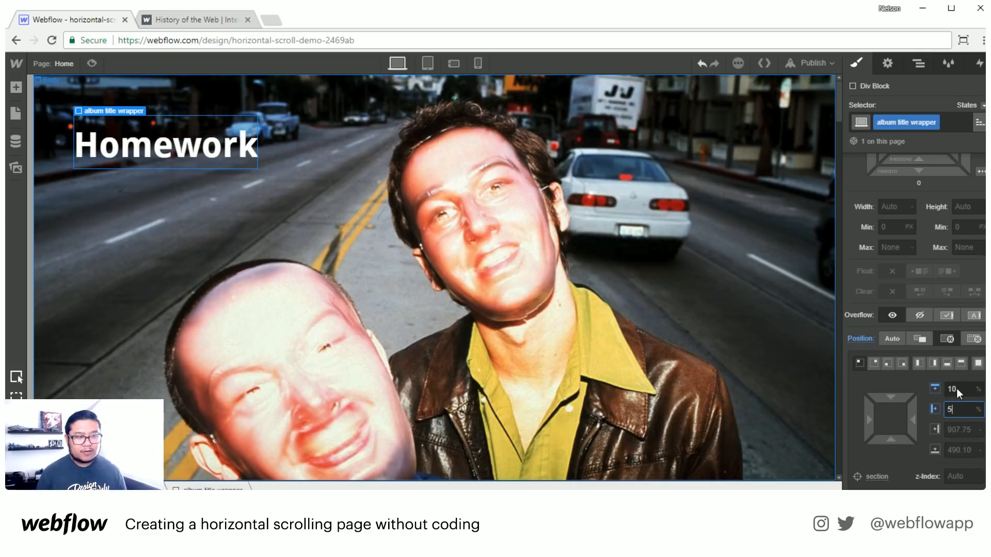
Add an H3 heading below Homework inside the album title wrapper and set its text to "1997"
{"action": "left_click", "coordinate": [187, 160]}
{"action": "key", "text": "a"}
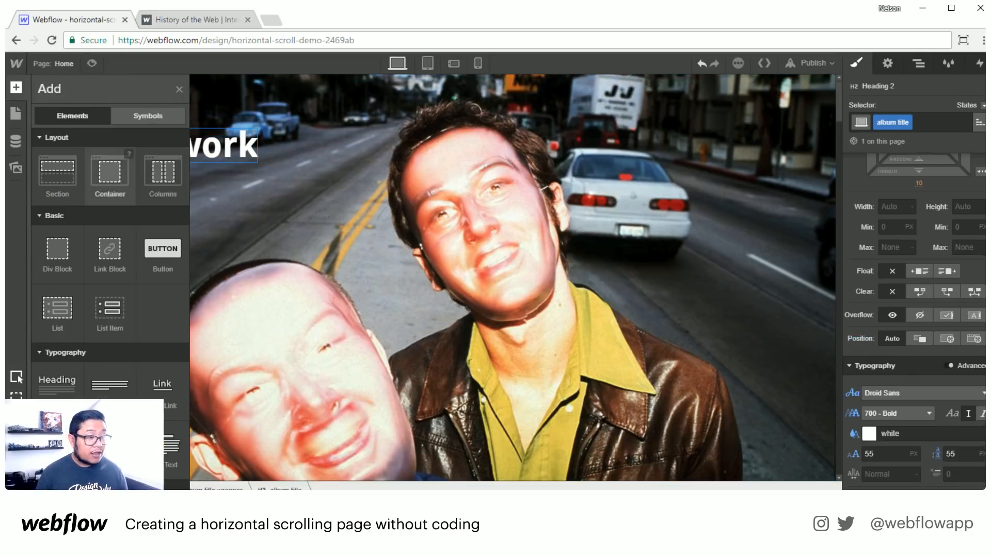
{"action": "left_click_drag", "start_coordinate": [56, 382], "coordinate": [148, 210]}
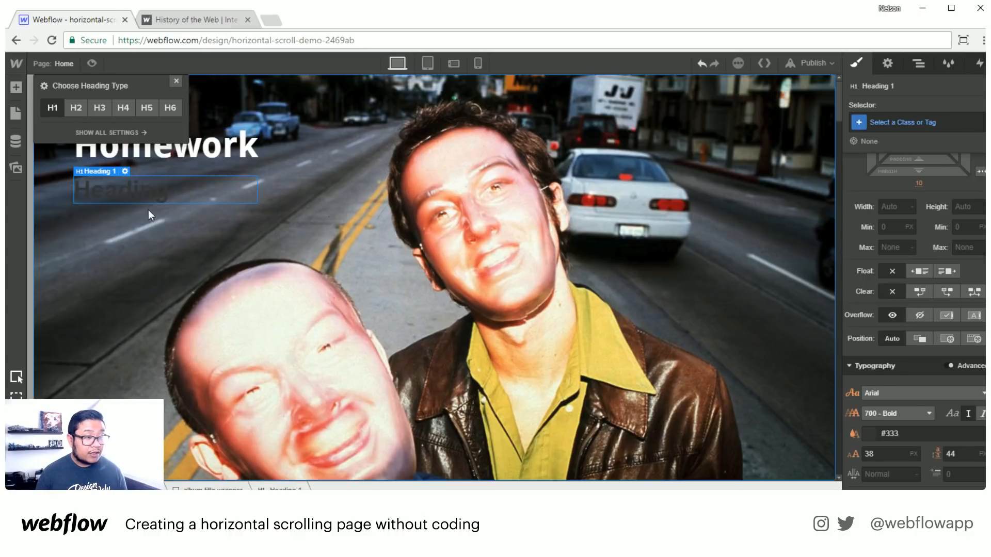
{"action": "left_click", "coordinate": [100, 107]}
{"action": "double_click", "coordinate": [105, 188]}
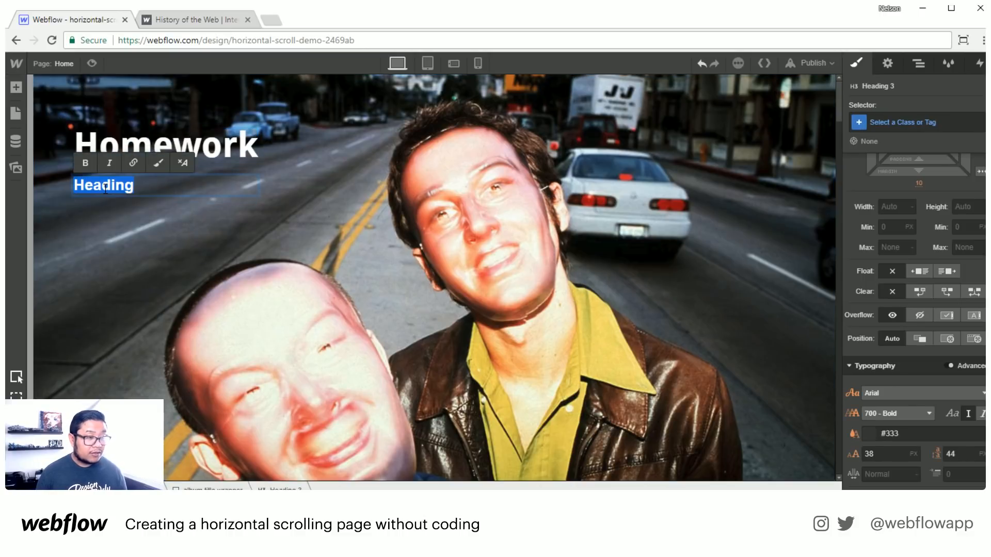
{"action": "type", "text": "1997"}
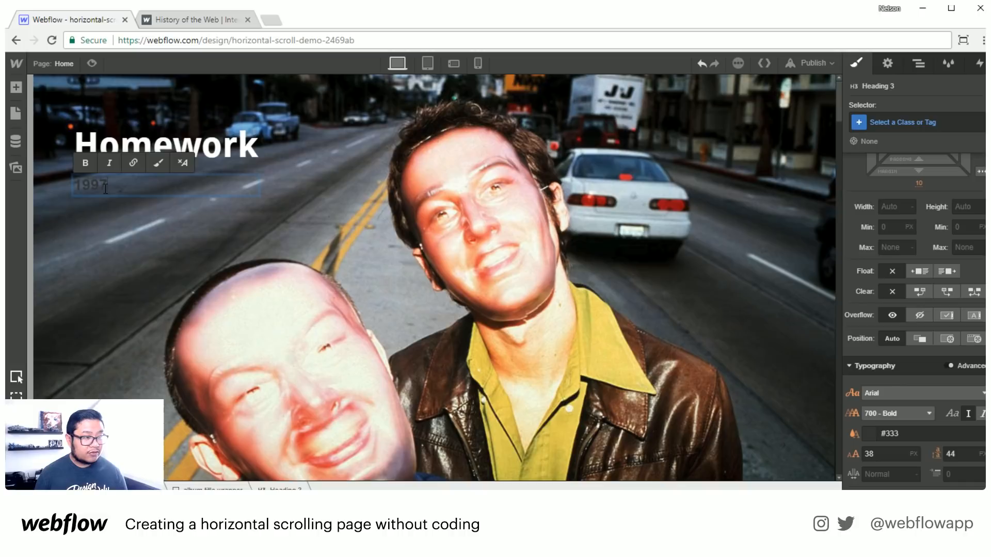
{"action": "key", "text": "Escape"}
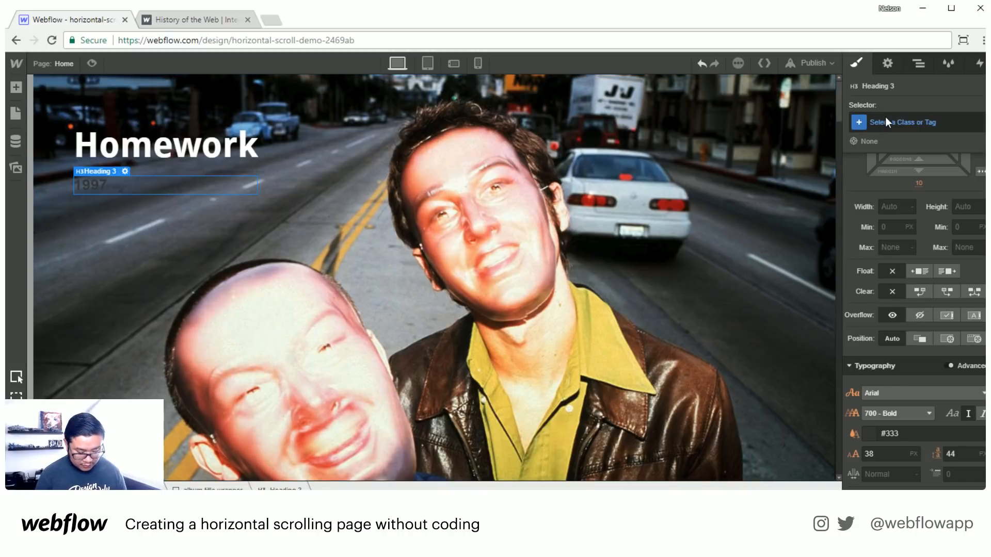
Give the 1997 heading the class "album year"
{"action": "key", "text": "a"}
{"action": "key", "text": "a"}
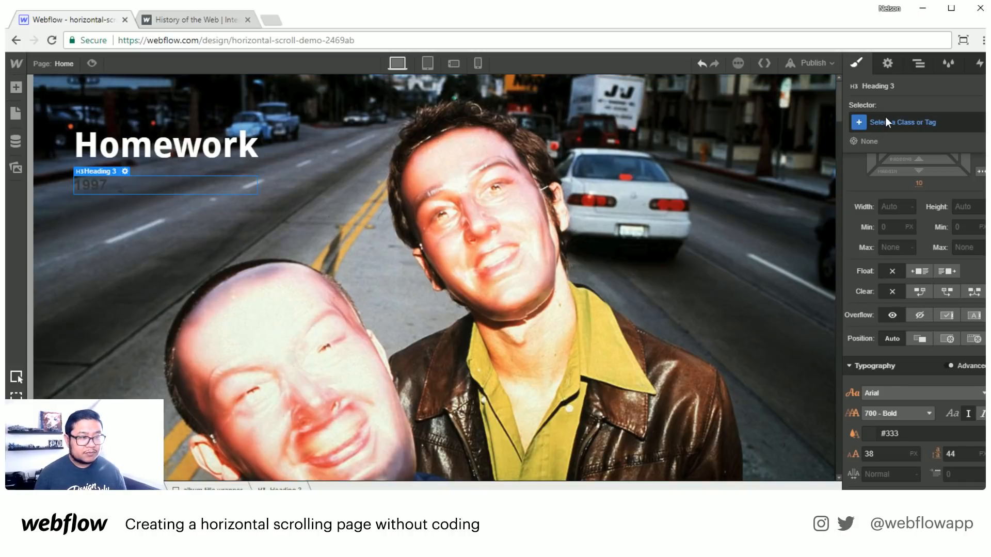
{"action": "left_click", "coordinate": [921, 121]}
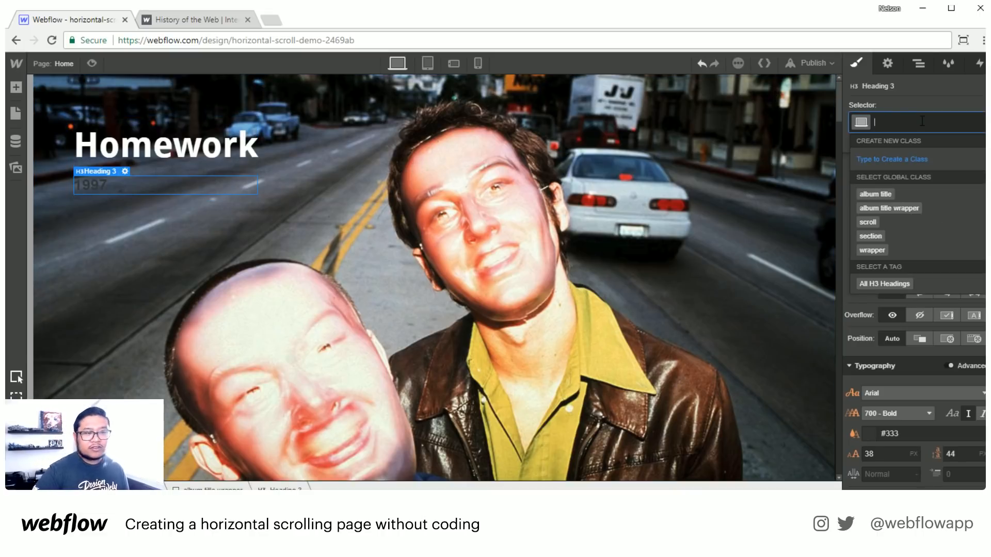
{"action": "type", "text": "al"}
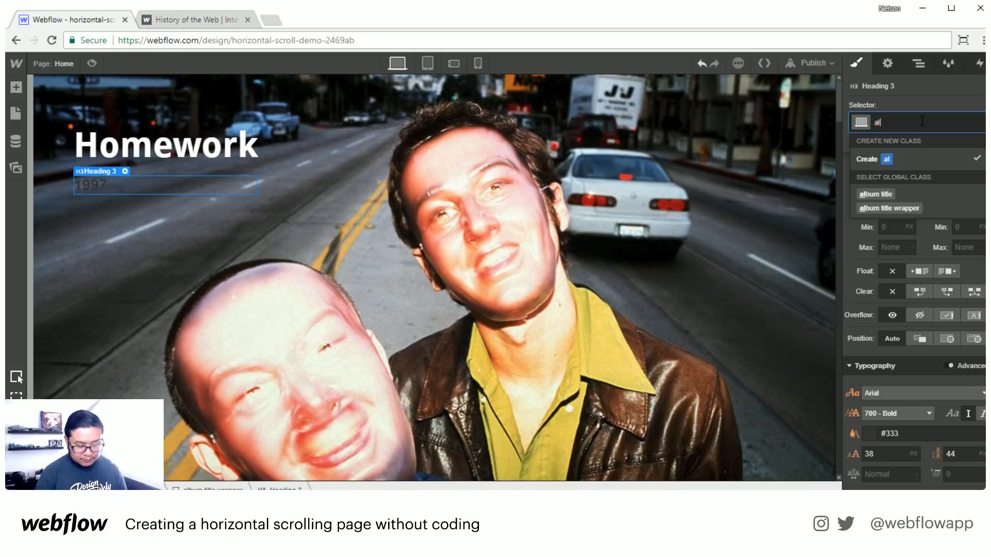
{"action": "type", "text": "bum year"}
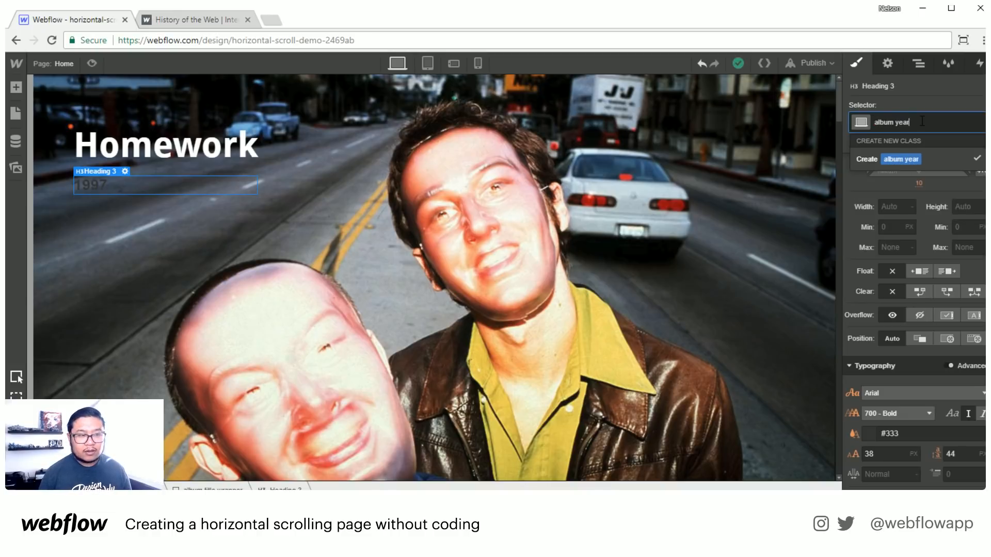
{"action": "key", "text": "Return"}
Set the album year heading's font to Droid Sans with a weight of 400 - Normal
{"action": "scroll", "coordinate": [946, 302], "scroll_direction": "down", "scroll_amount": 3}
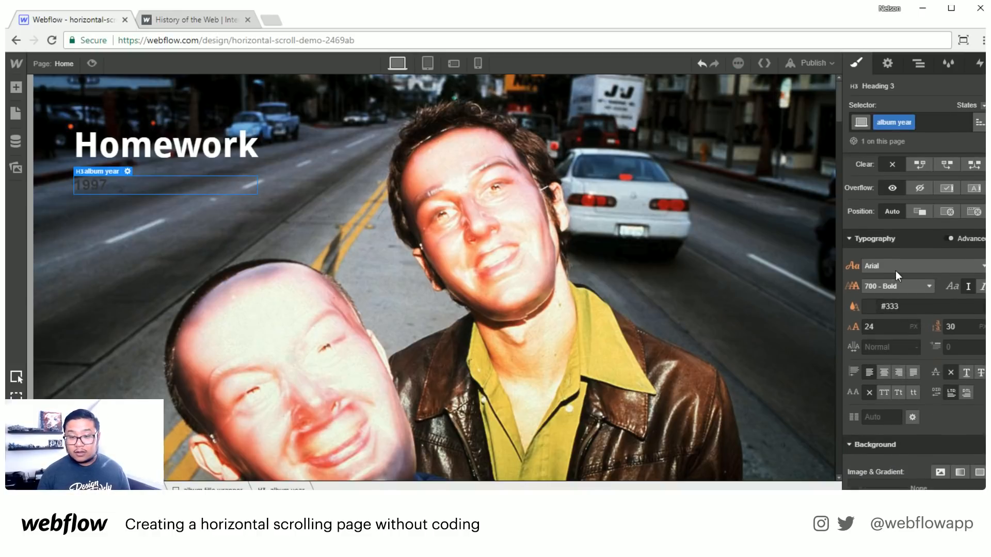
{"action": "left_click", "coordinate": [898, 266]}
{"action": "left_click", "coordinate": [903, 329]}
{"action": "left_click", "coordinate": [886, 286]}
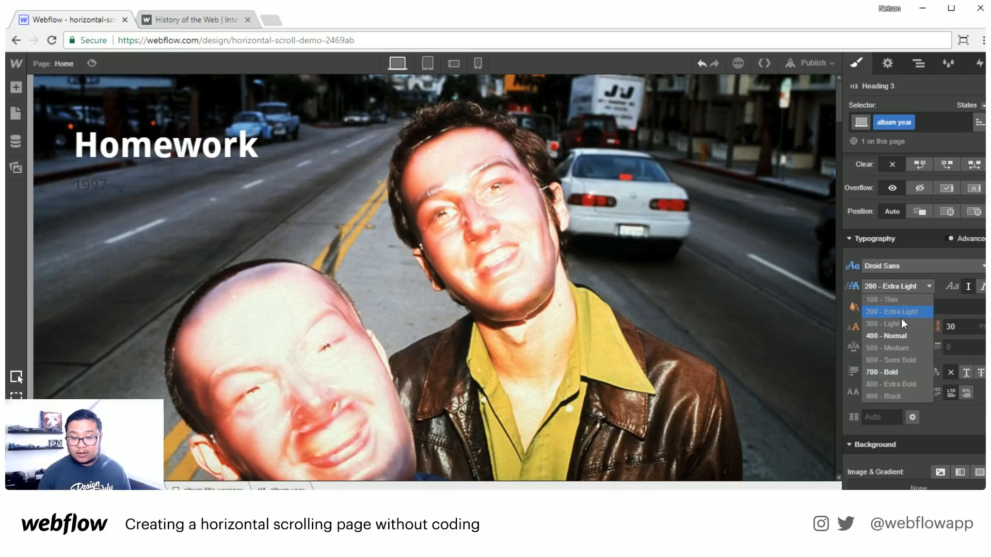
{"action": "left_click", "coordinate": [899, 335]}
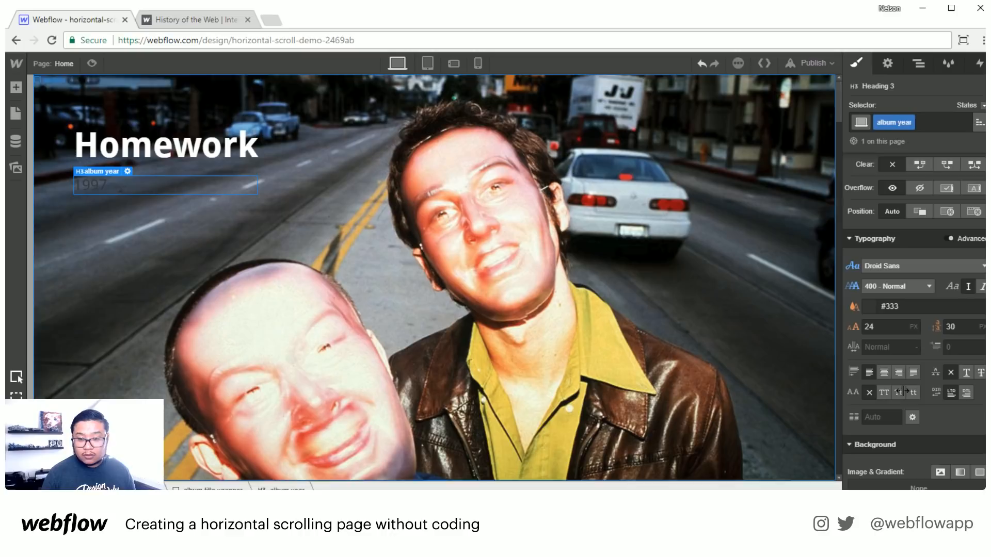
Change the album year heading's text color to light gray #adadad
{"action": "left_click", "coordinate": [869, 308]}
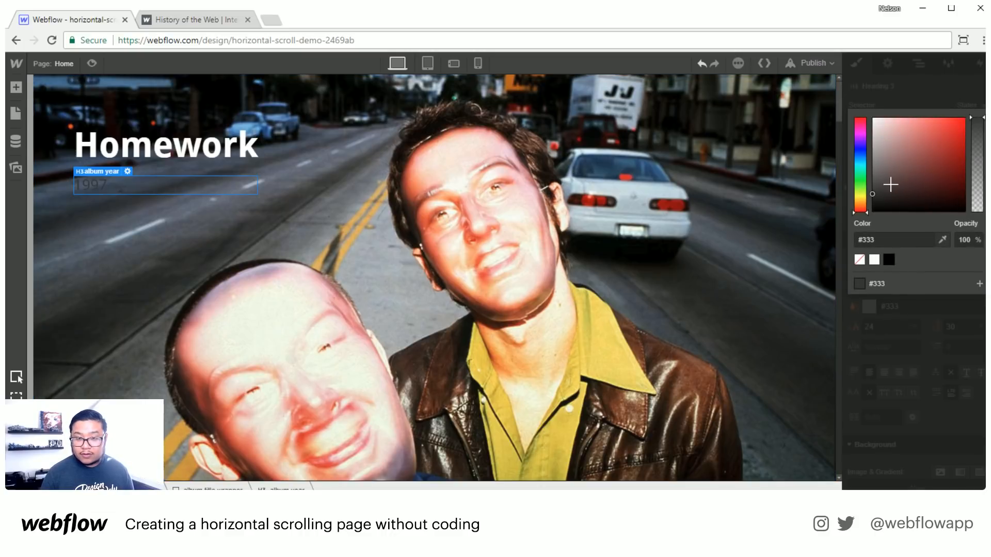
{"action": "left_click_drag", "start_coordinate": [890, 184], "coordinate": [849, 148]}
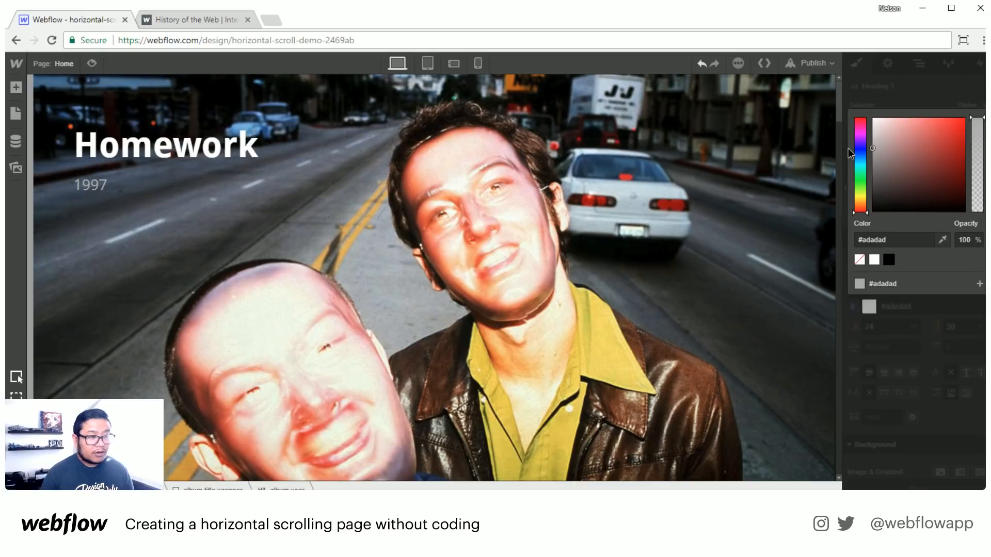
{"action": "left_click", "coordinate": [907, 100]}
Tighten the letter spacing of the Homework album title to -2 px
{"action": "left_click", "coordinate": [233, 145]}
{"action": "left_click", "coordinate": [880, 346]}
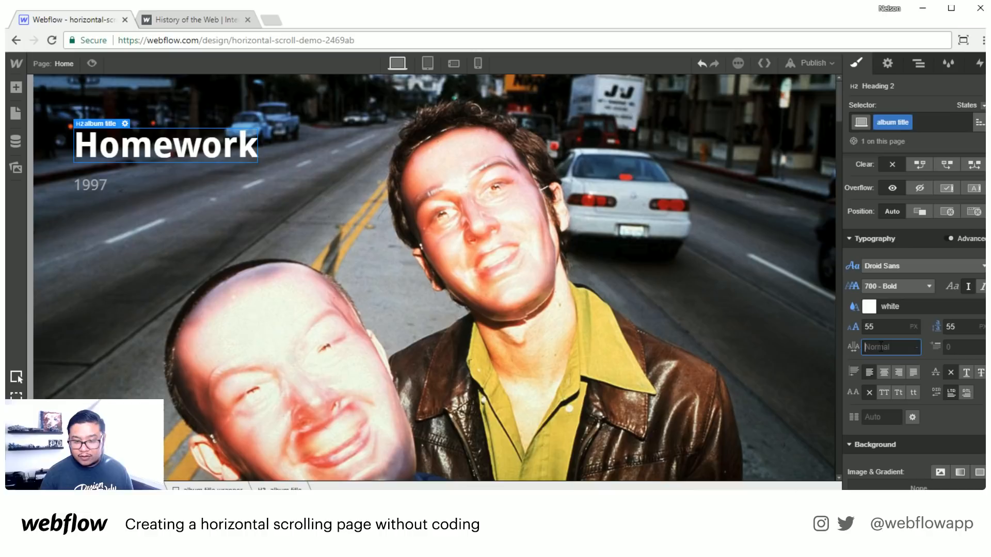
{"action": "type", "text": "1"}
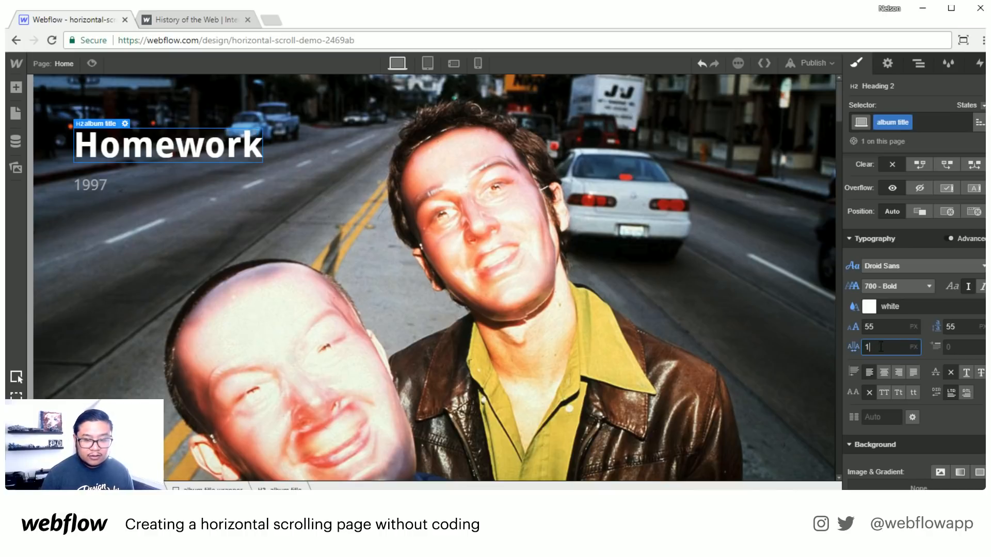
{"action": "key", "text": "BackSpace"}
{"action": "type", "text": "-1"}
{"action": "key", "text": "Down"}
{"action": "key", "text": "Down"}
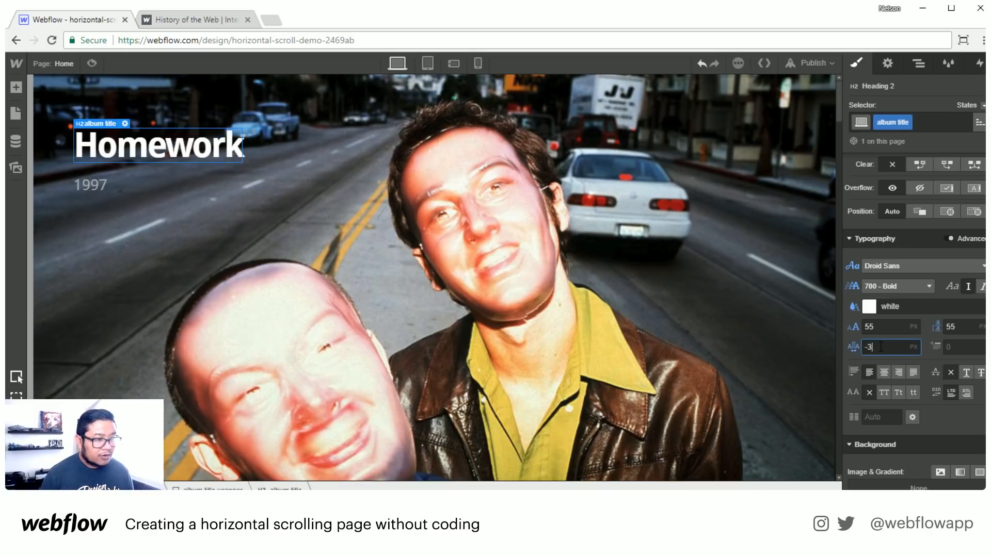
{"action": "key", "text": "Up"}
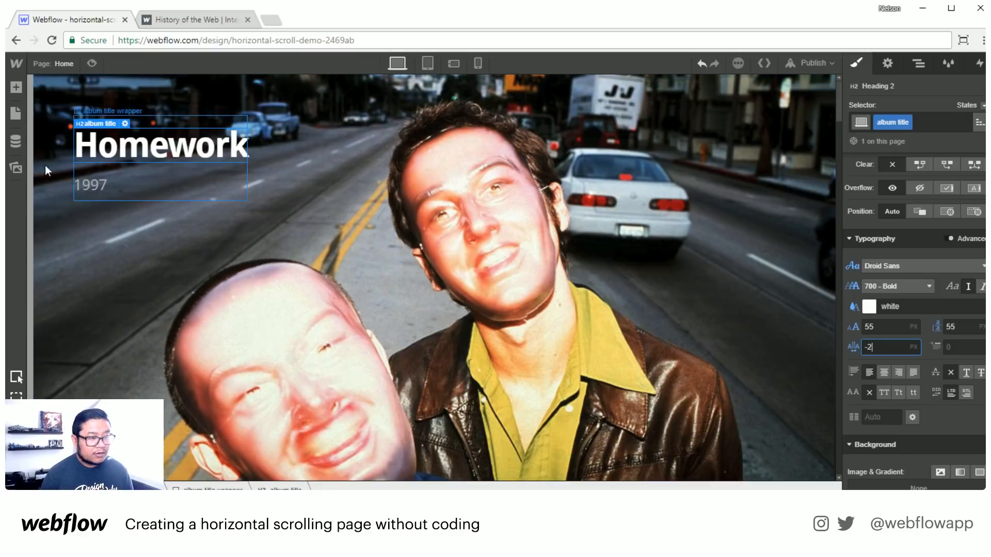
Set the 1997 album year heading's font size to 20 px and its line height to 28 px
{"action": "left_click", "coordinate": [86, 183]}
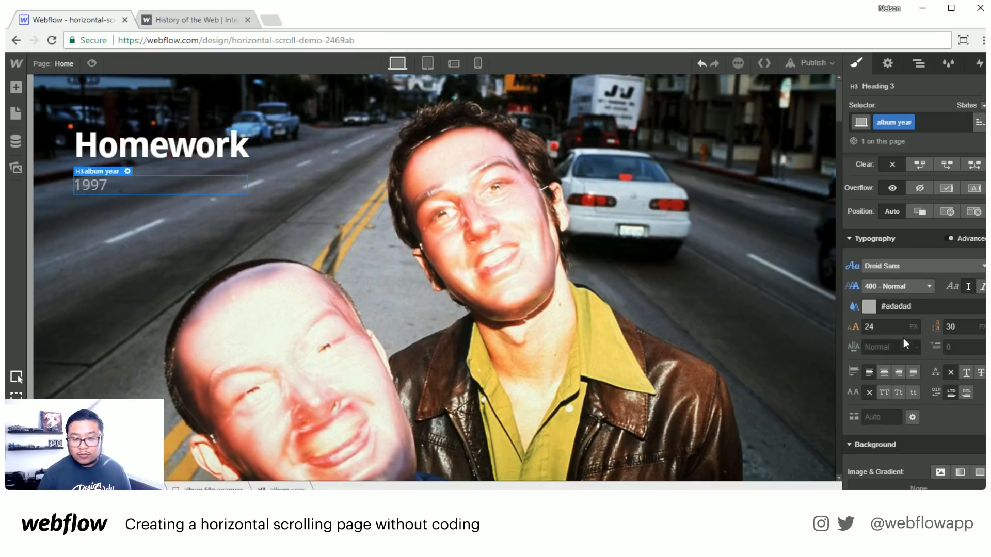
{"action": "key", "text": "Down"}
{"action": "key", "text": "Tab"}
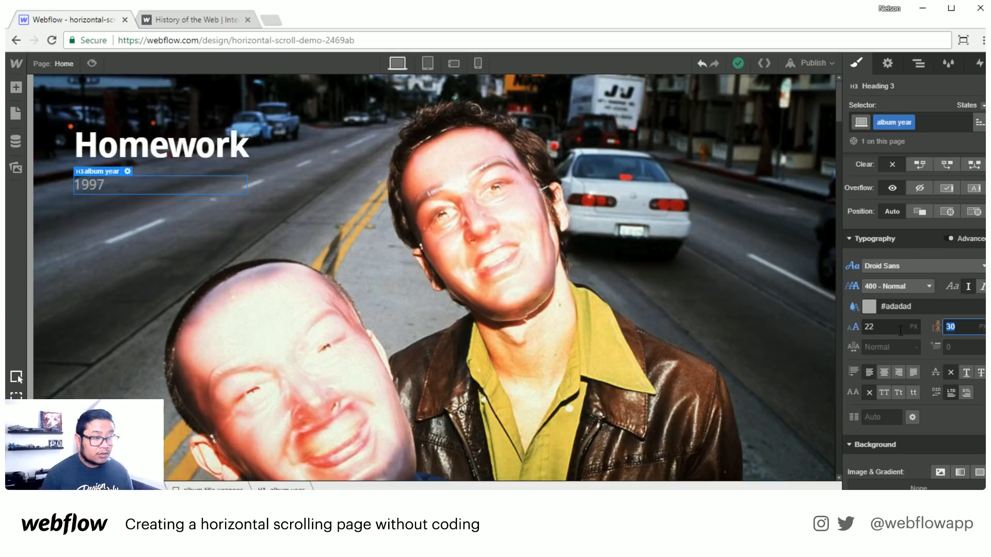
{"action": "key", "text": "shift+Tab"}
{"action": "type", "text": "20"}
{"action": "key", "text": "Tab"}
{"action": "type", "text": "28"}
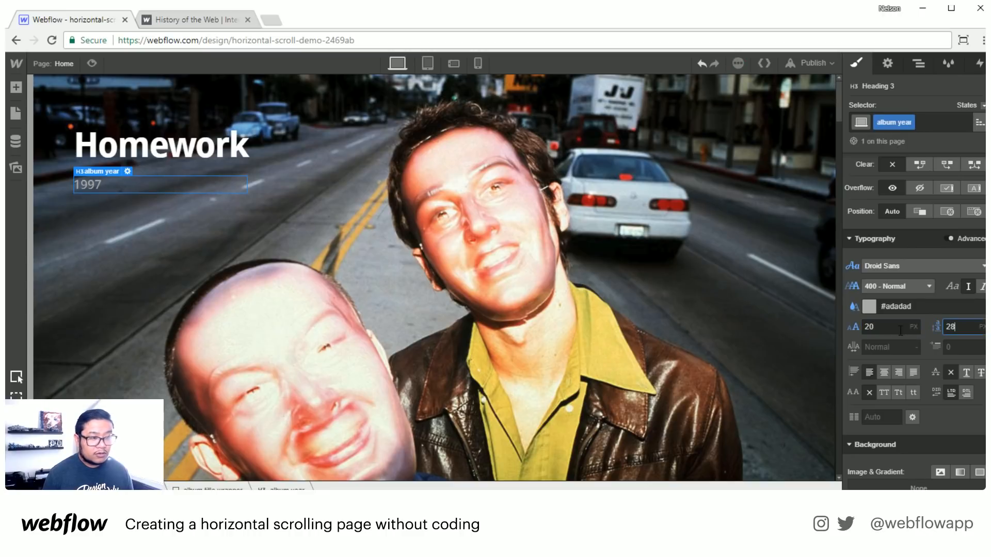
Remove the space above the album year heading by setting its top margin to 0
{"action": "scroll", "coordinate": [878, 232], "scroll_direction": "up", "scroll_amount": 4}
{"action": "left_click", "coordinate": [918, 228]}
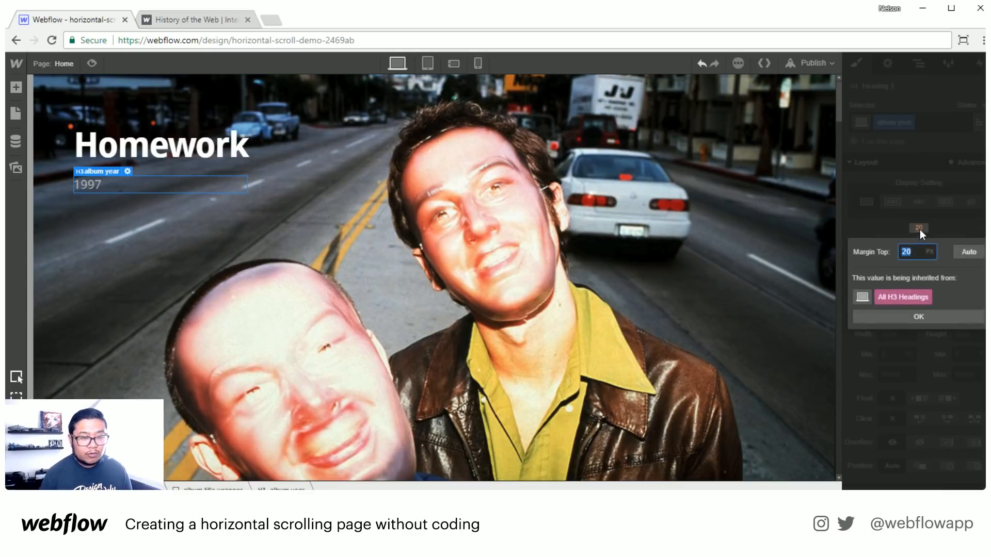
{"action": "type", "text": "0"}
{"action": "key", "text": "Return"}
Set the Homework album title's bottom margin to 0, then deselect the heading by selecting the section
{"action": "left_click", "coordinate": [190, 155]}
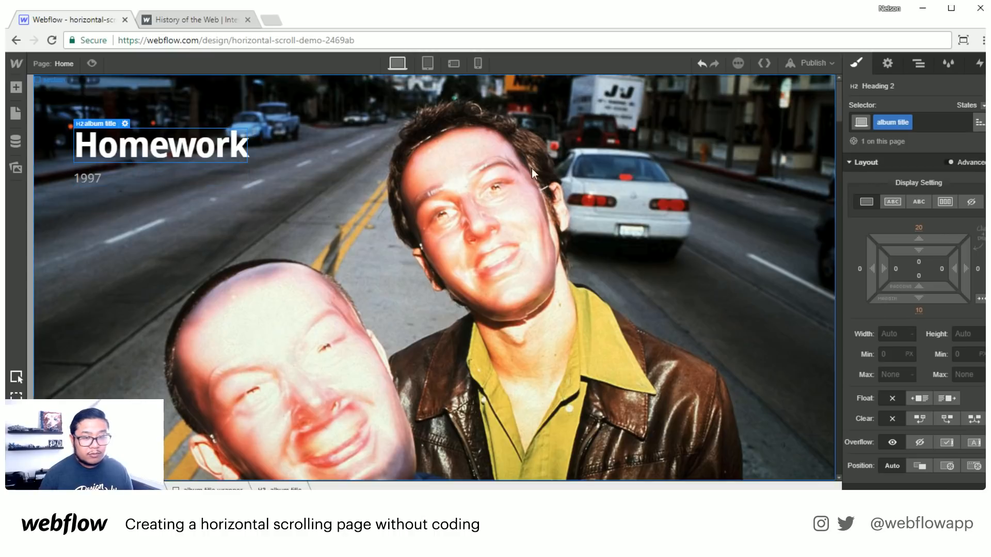
{"action": "left_click", "coordinate": [918, 311]}
{"action": "type", "text": "0"}
{"action": "key", "text": "Return"}
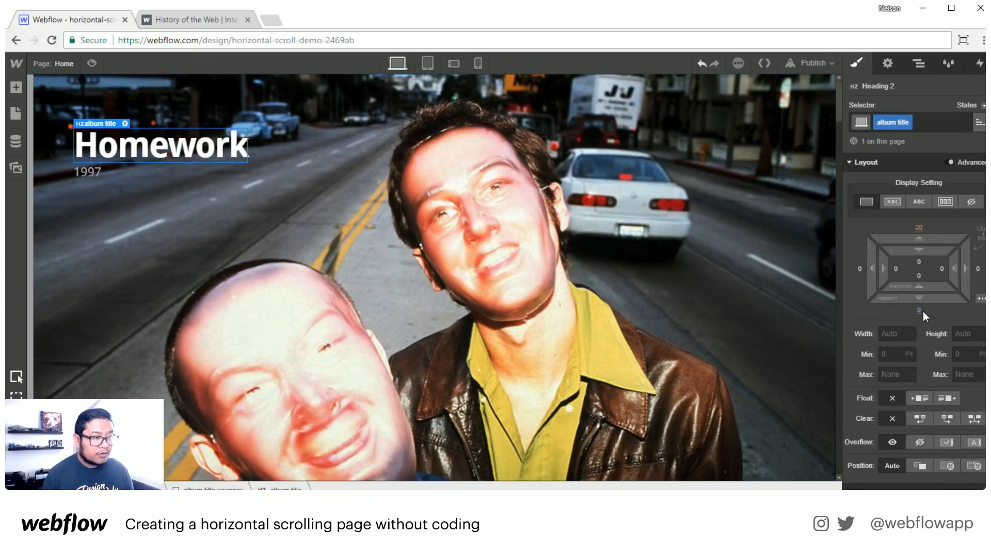
{"action": "left_click", "coordinate": [146, 262]}
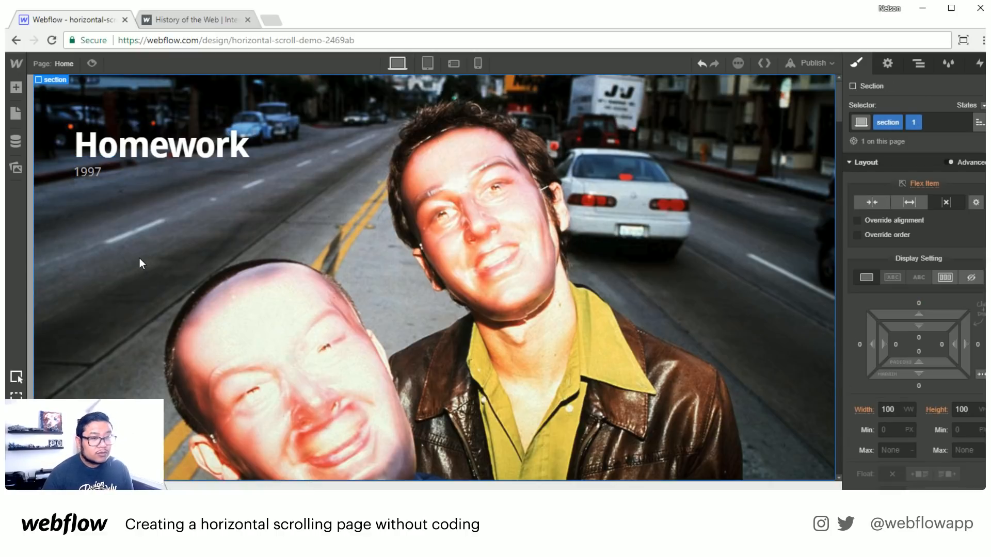
In the page's scroll animation, add a Move action for the album title wrapper at 0% with its Y offset set to 0 px
{"action": "left_click", "coordinate": [159, 187]}
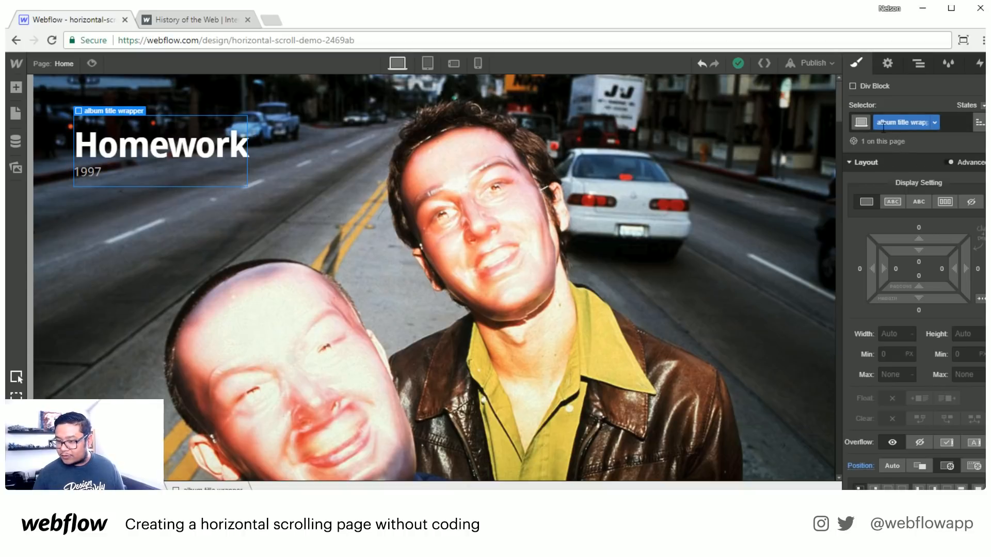
{"action": "left_click", "coordinate": [979, 62]}
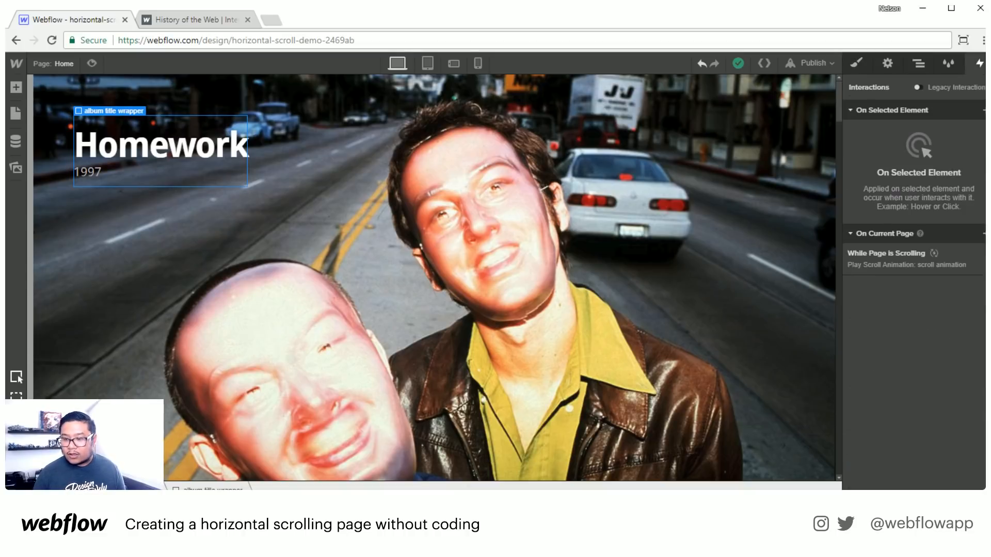
{"action": "left_click", "coordinate": [906, 251]}
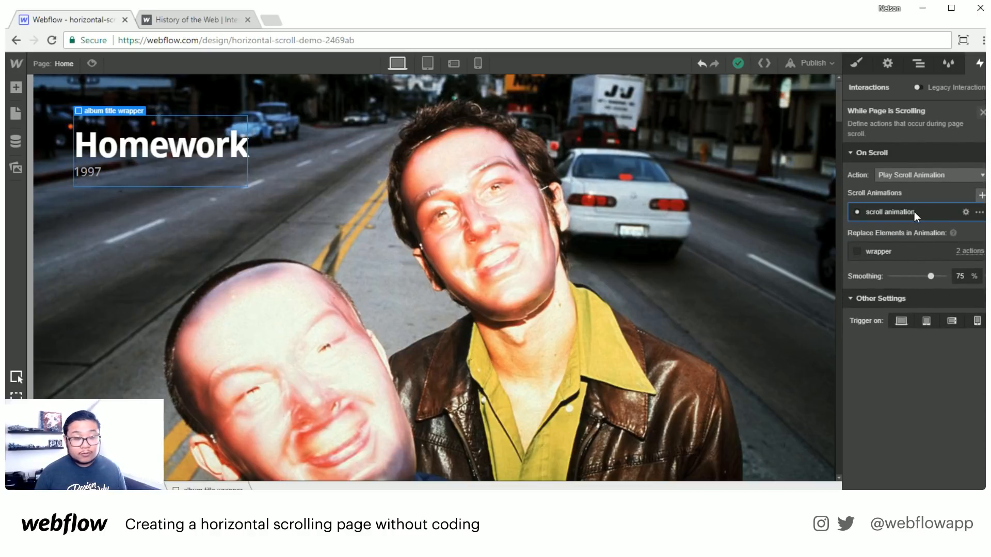
{"action": "left_click", "coordinate": [914, 211]}
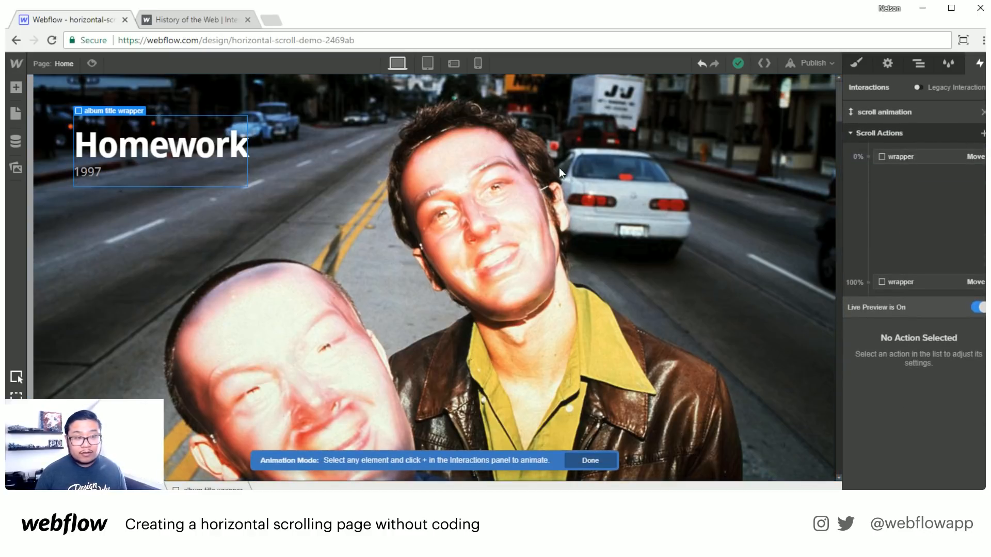
{"action": "left_click", "coordinate": [983, 133]}
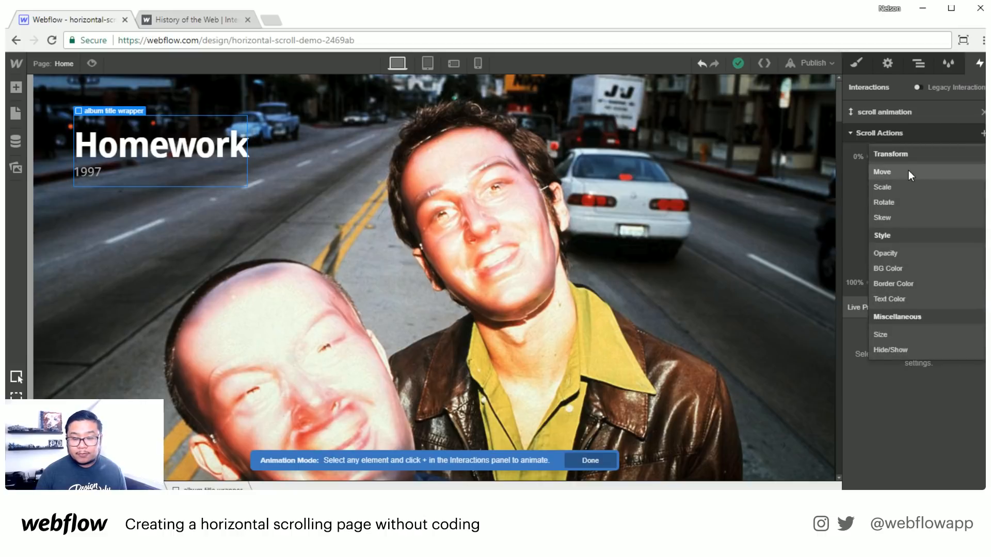
{"action": "left_click", "coordinate": [882, 172]}
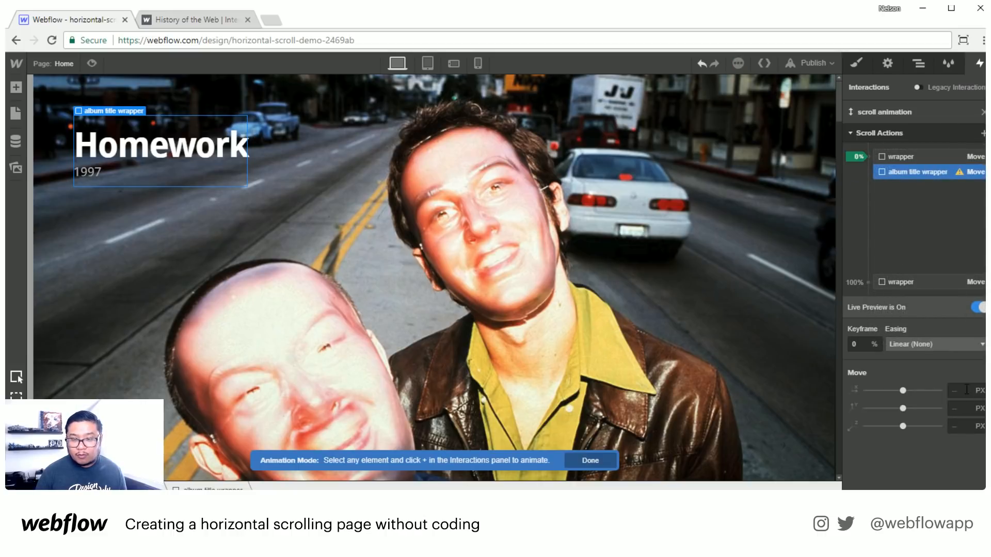
{"action": "left_click", "coordinate": [963, 411]}
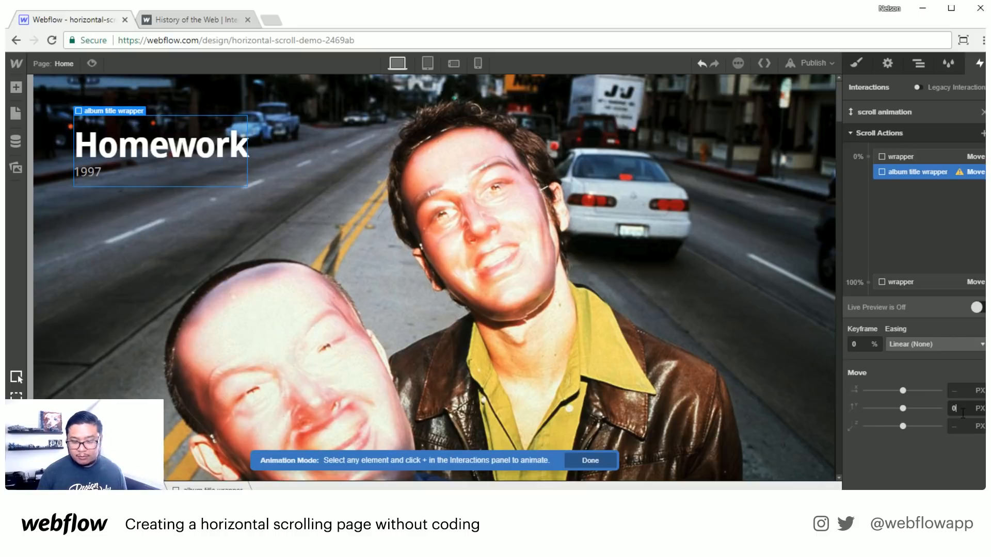
{"action": "type", "text": "0"}
{"action": "key", "text": "Return"}
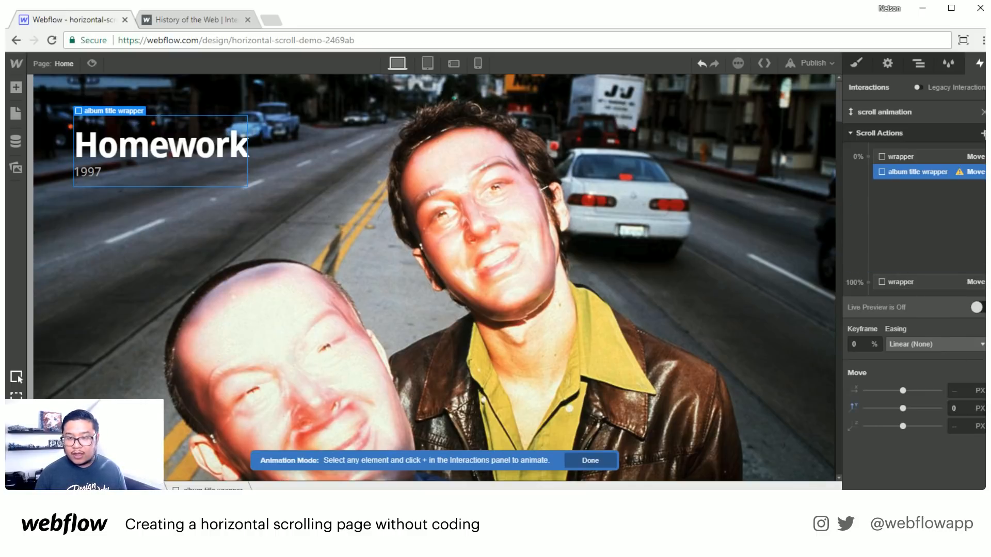
Add a second Move action for the album title wrapper at the 20% keyframe with a Y offset of 25 px
{"action": "left_click", "coordinate": [982, 133]}
{"action": "left_click", "coordinate": [911, 173]}
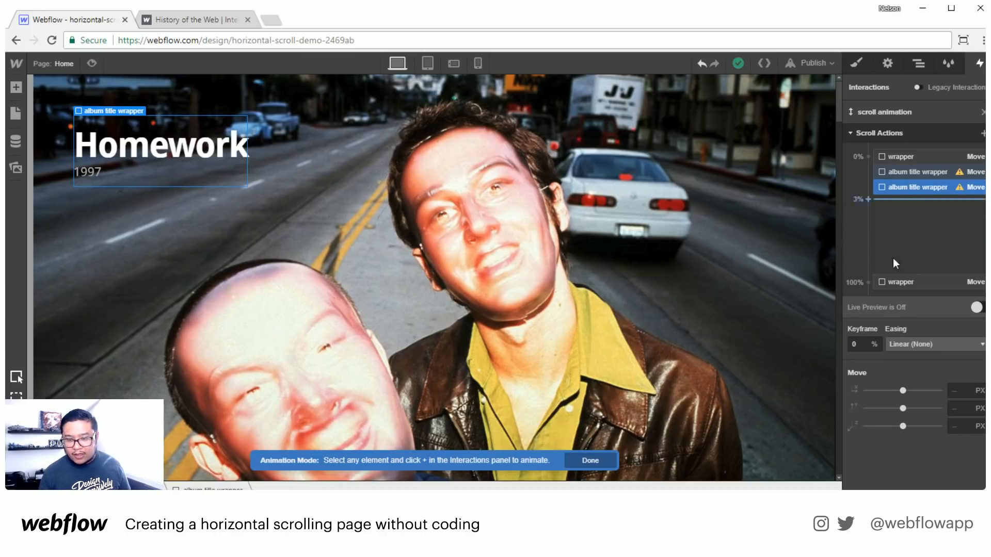
{"action": "left_click", "coordinate": [867, 342]}
{"action": "type", "text": "20"}
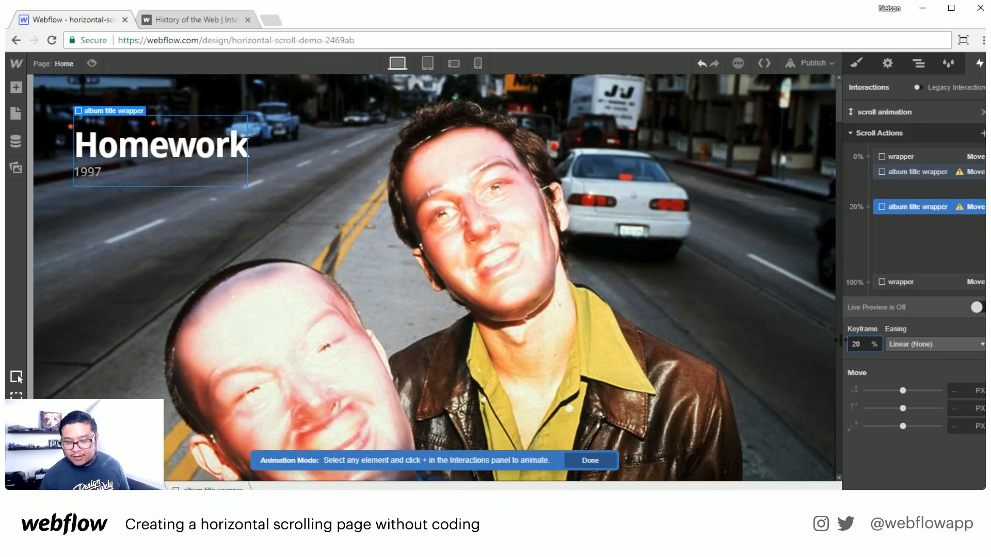
{"action": "left_click", "coordinate": [960, 411]}
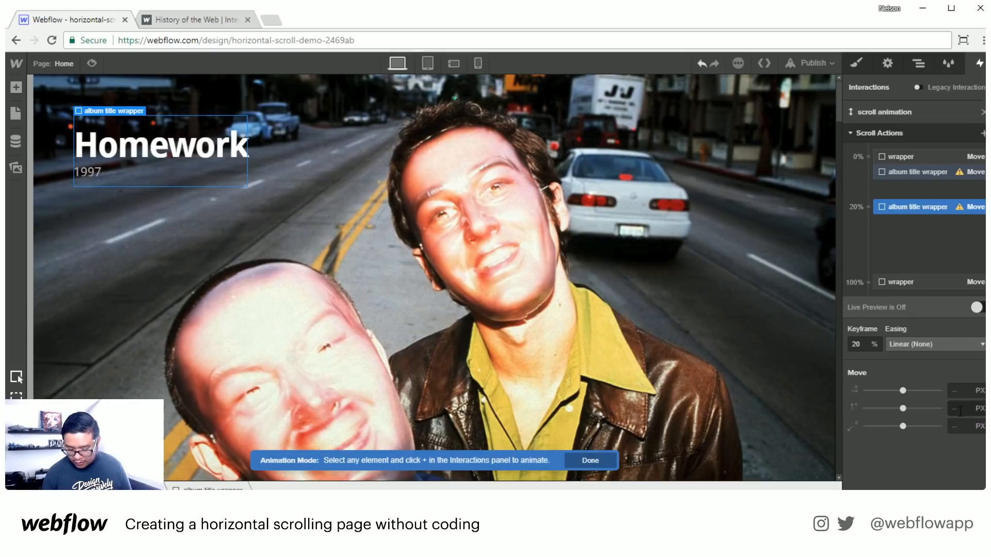
{"action": "type", "text": "25"}
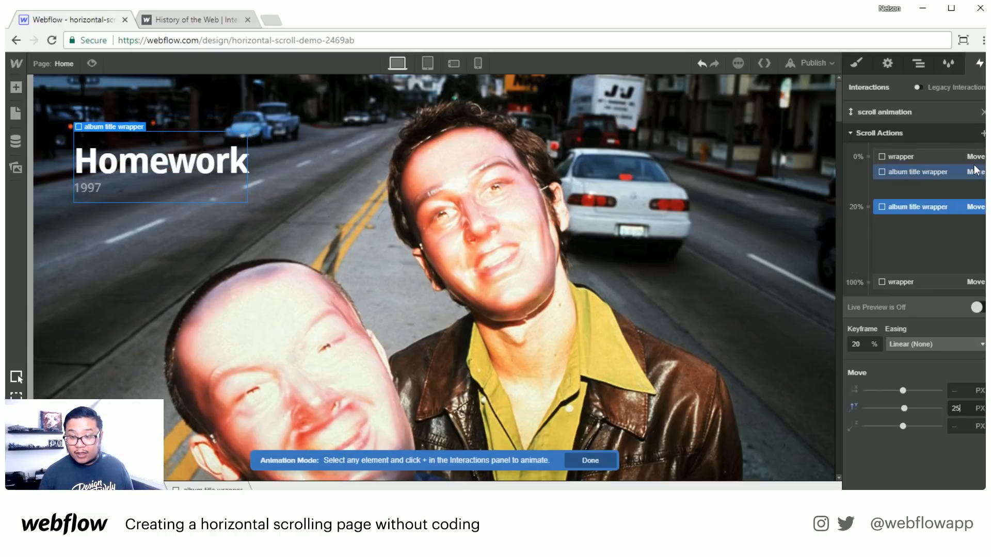
Turn on live preview and scroll the page back and forth to check the album title's movement
{"action": "left_click", "coordinate": [976, 307]}
{"action": "scroll", "coordinate": [587, 235], "scroll_direction": "down", "scroll_amount": 5}
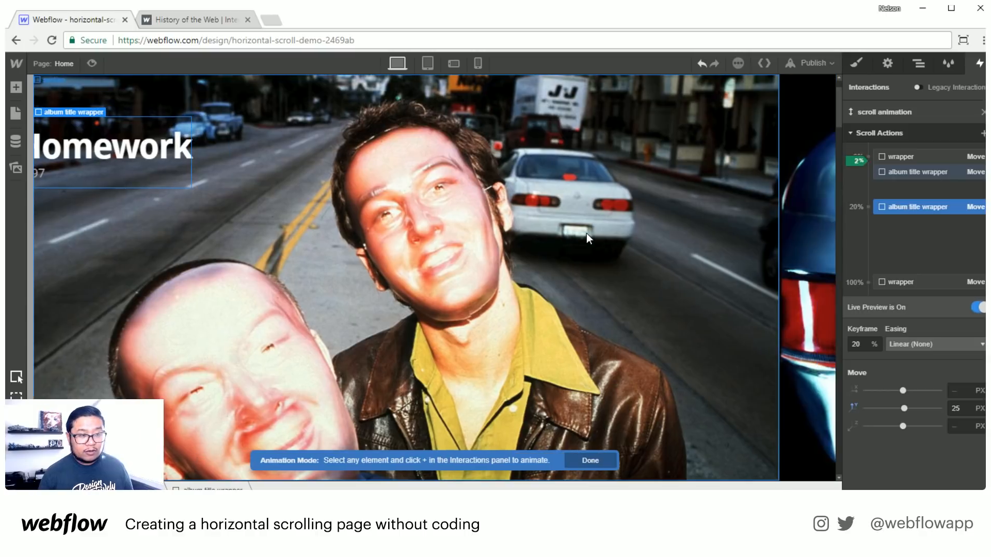
{"action": "scroll", "coordinate": [586, 233], "scroll_direction": "up", "scroll_amount": 3}
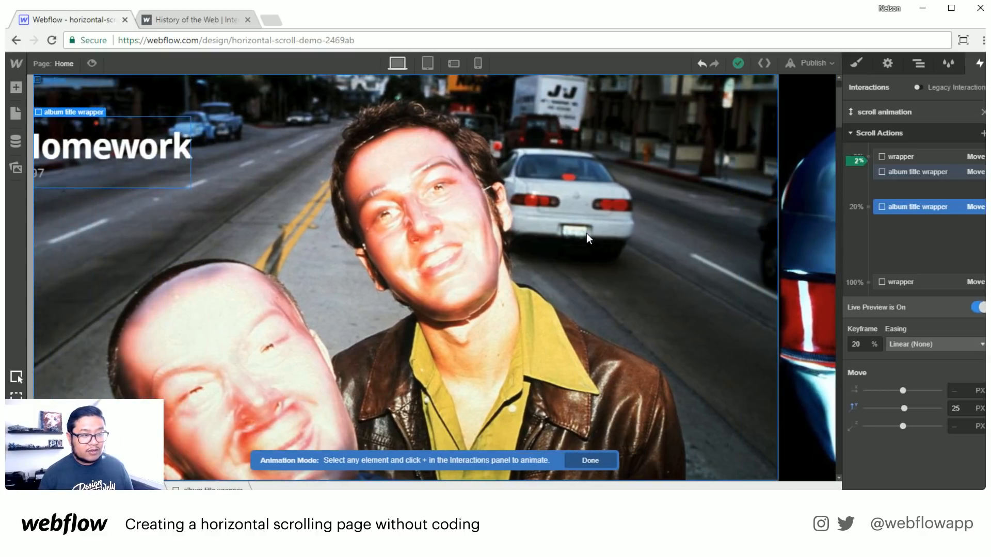
{"action": "scroll", "coordinate": [586, 233], "scroll_direction": "down", "scroll_amount": 2}
{"action": "scroll", "coordinate": [587, 233], "scroll_direction": "up", "scroll_amount": 2}
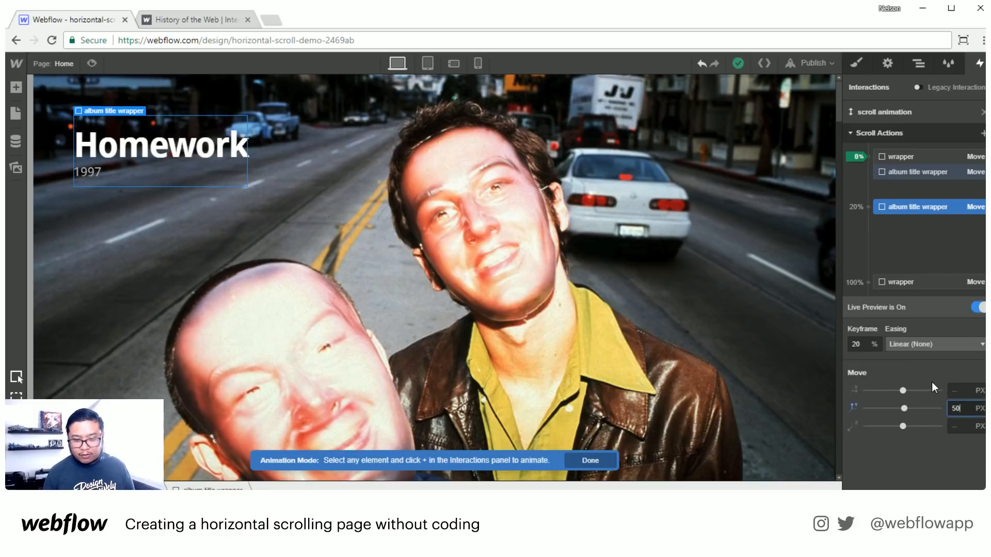
Raise the Y offset of the album title wrapper's 20% Move action to 100 px and turn live preview back on
{"action": "left_click", "coordinate": [975, 307]}
{"action": "type", "text": "100"}
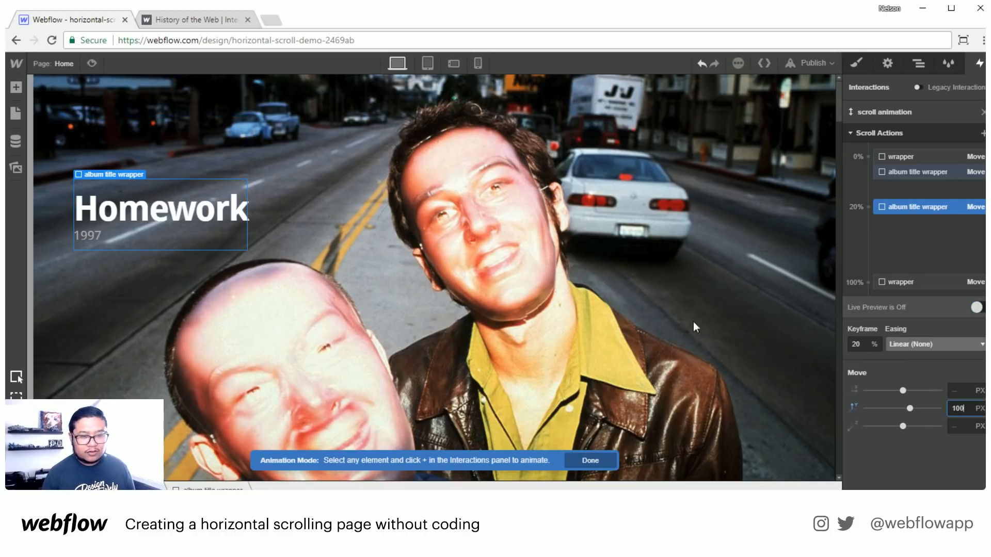
{"action": "left_click", "coordinate": [974, 306]}
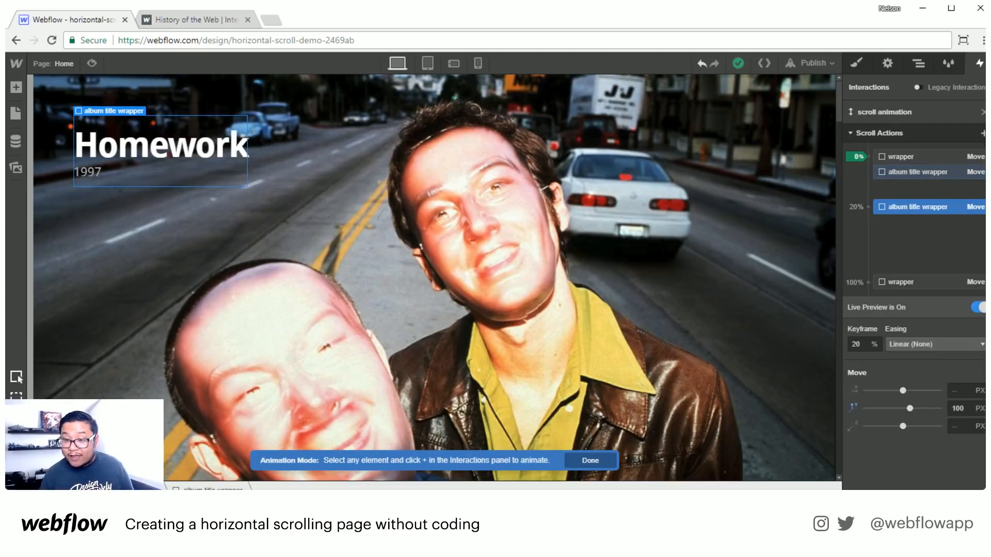
Add an Opacity action for the album title wrapper and place it at the scroll animation's 0% keyframe
{"action": "left_click", "coordinate": [983, 133]}
{"action": "left_click", "coordinate": [936, 135]}
{"action": "left_click", "coordinate": [980, 135]}
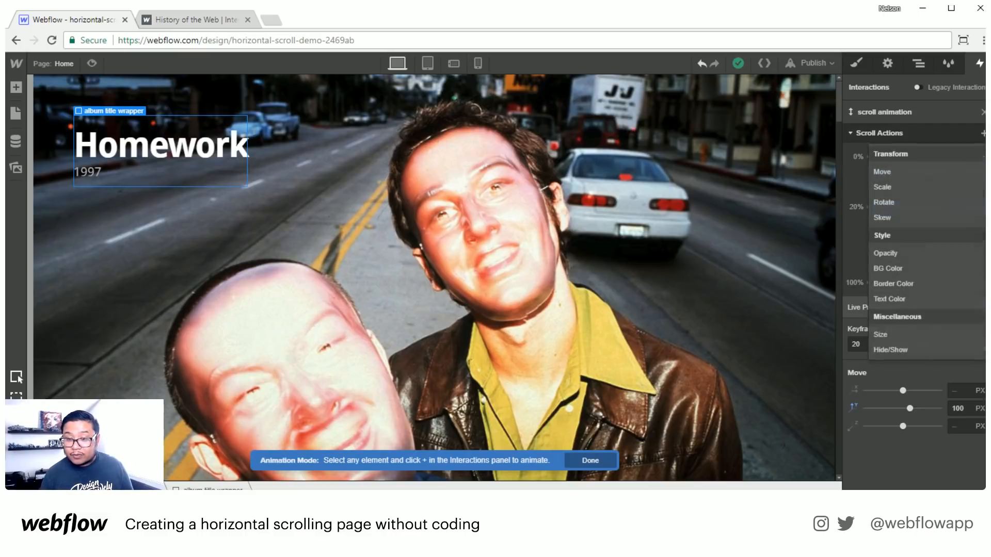
{"action": "left_click", "coordinate": [881, 256]}
{"action": "left_click_drag", "start_coordinate": [921, 221], "coordinate": [923, 187]}
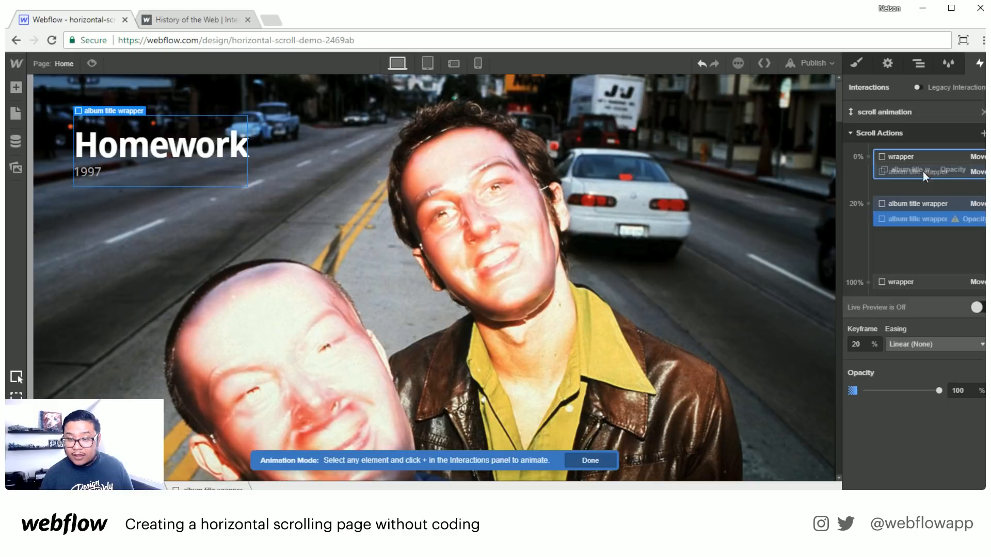
Add a second Opacity action for the album title wrapper at the 20% keyframe with opacity 0% and turn on live preview
{"action": "left_click", "coordinate": [982, 133]}
{"action": "left_click", "coordinate": [885, 254]}
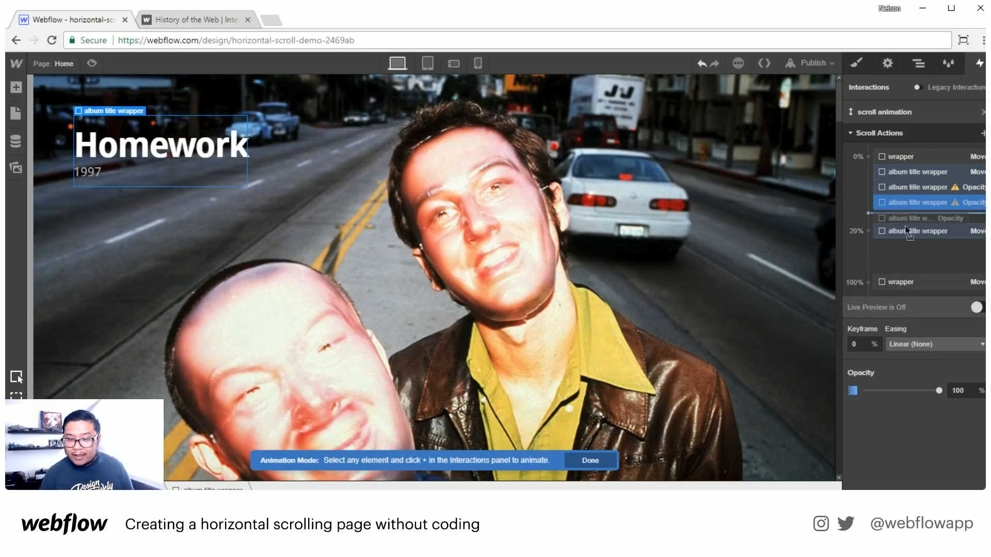
{"action": "left_click_drag", "start_coordinate": [934, 276], "coordinate": [923, 233]}
{"action": "left_click", "coordinate": [959, 388]}
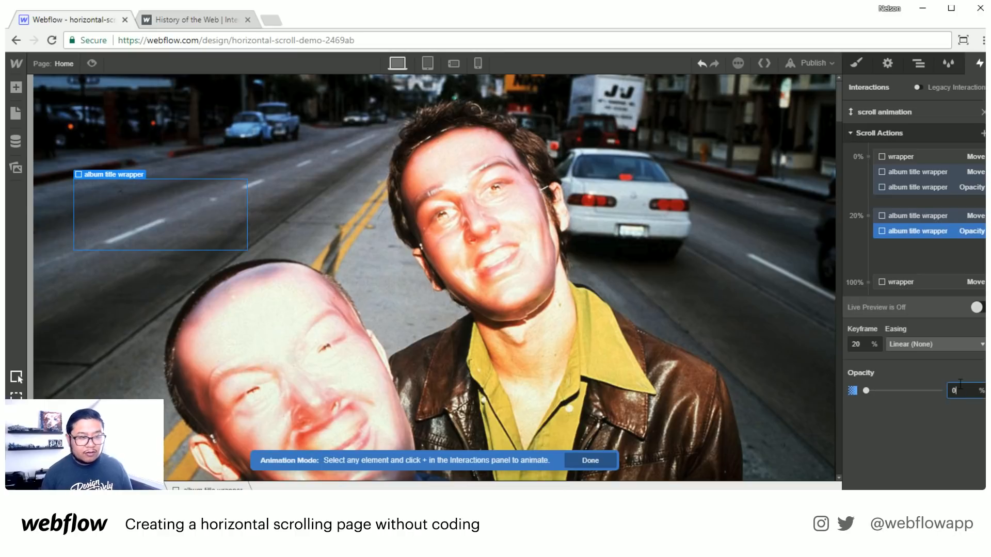
{"action": "type", "text": "0"}
{"action": "left_click", "coordinate": [976, 307]}
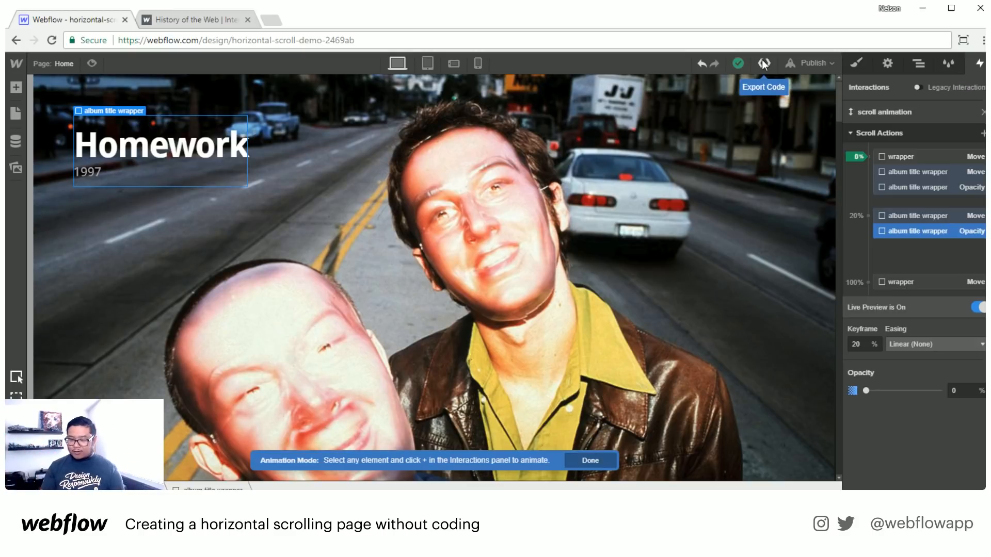
Copy the album title wrapper from the first section into the second section and expand that section in the element tree
{"action": "left_click", "coordinate": [150, 175]}
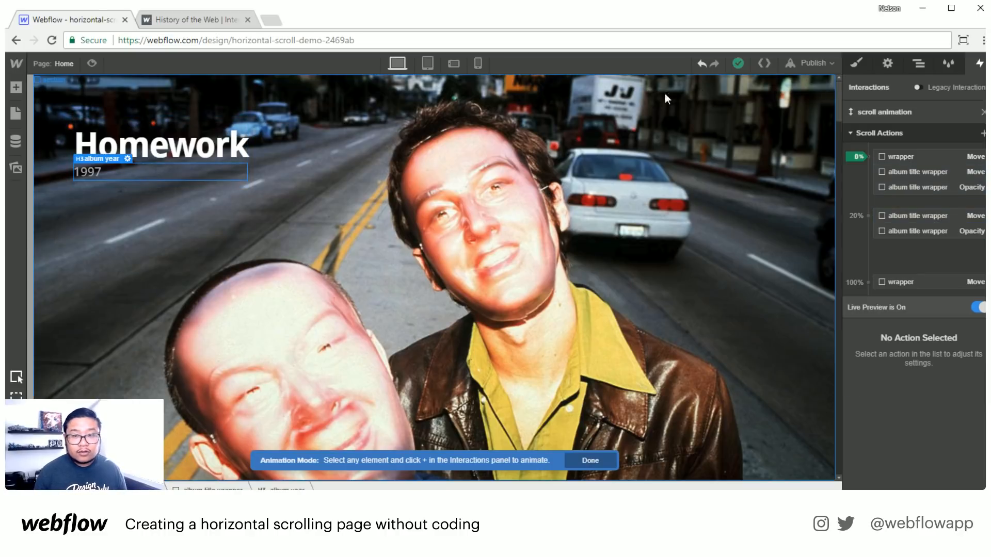
{"action": "left_click", "coordinate": [918, 62]}
{"action": "left_click", "coordinate": [940, 152]}
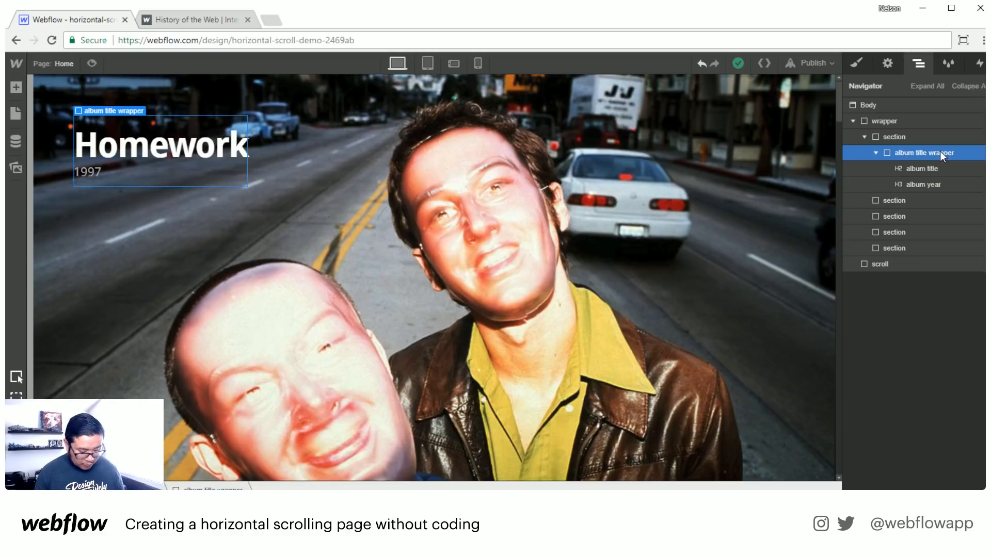
{"action": "left_click", "coordinate": [897, 201]}
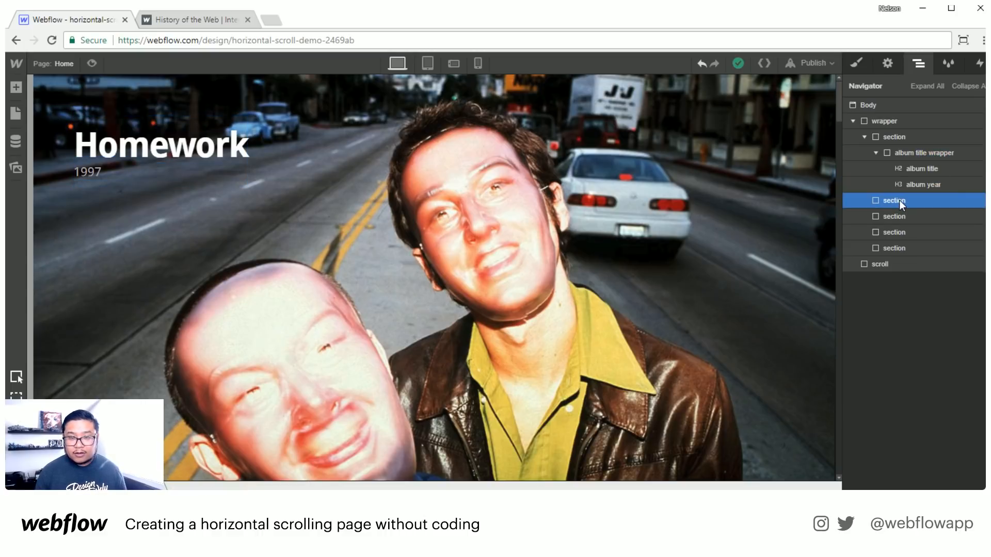
{"action": "key", "text": "ctrl+v"}
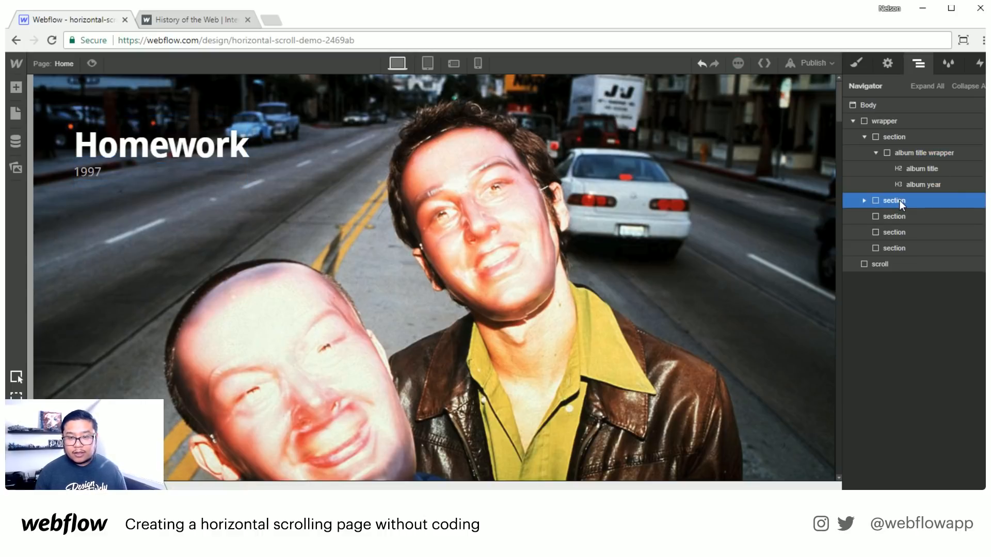
{"action": "left_click", "coordinate": [864, 199]}
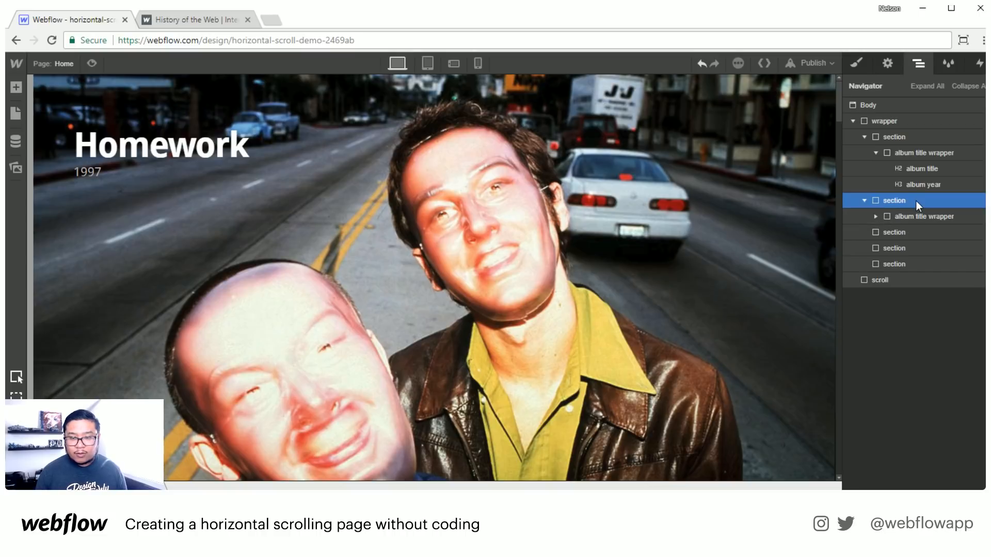
Move the first section out of the wrapper to the end of the page, below the scroll block
{"action": "left_click", "coordinate": [887, 136]}
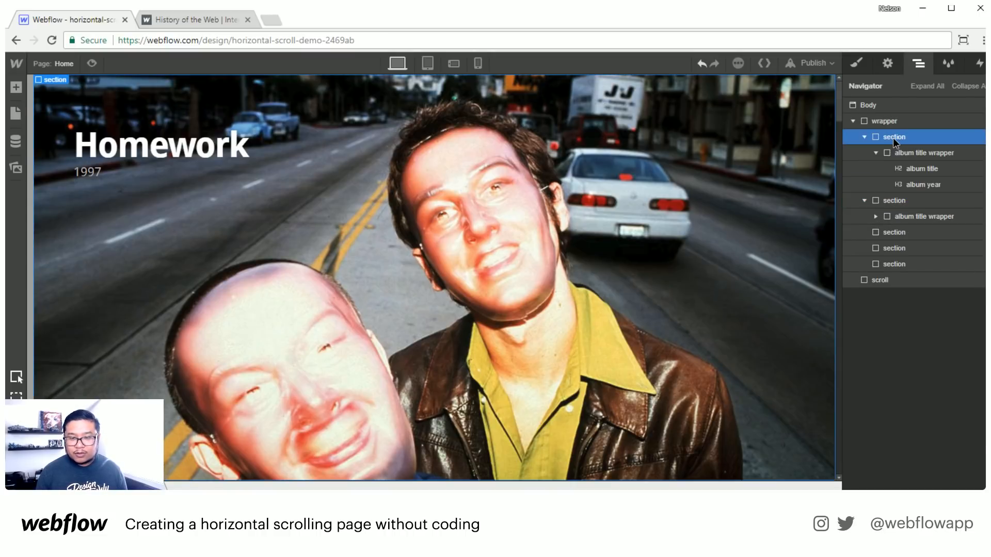
{"action": "left_click_drag", "start_coordinate": [893, 138], "coordinate": [891, 237]}
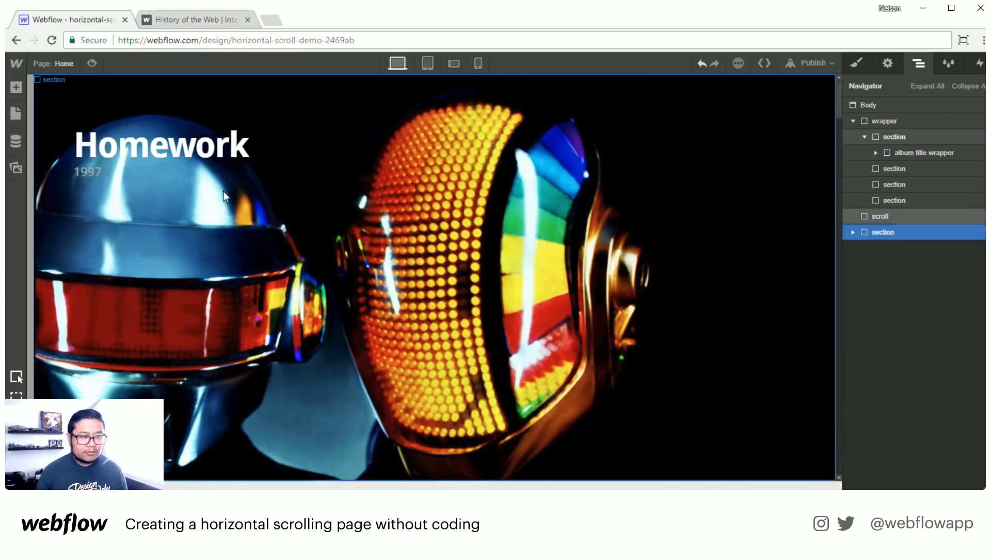
Change the copied album title to "Discovery" and its album year to "2001"
{"action": "left_click", "coordinate": [146, 152]}
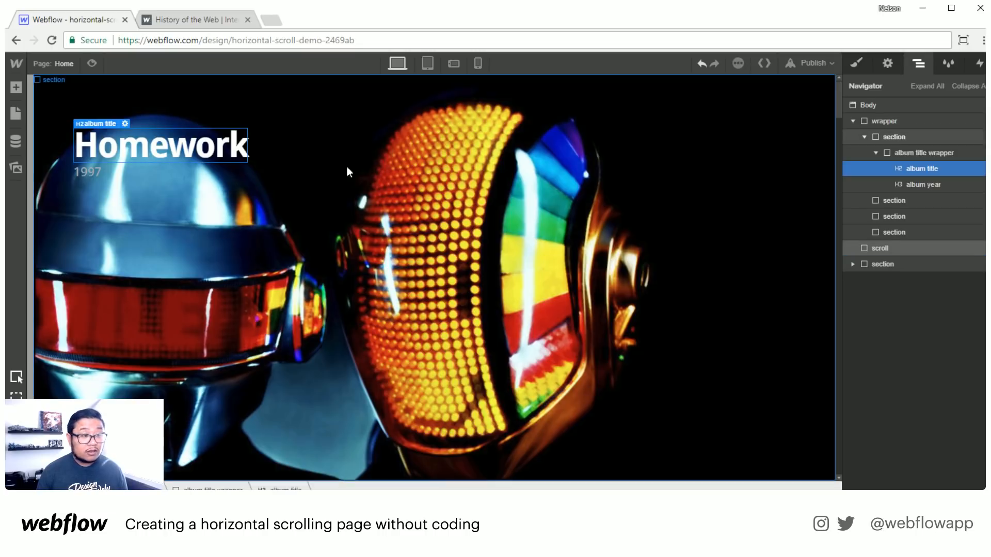
{"action": "double_click", "coordinate": [172, 145]}
{"action": "type", "text": "Discovery"}
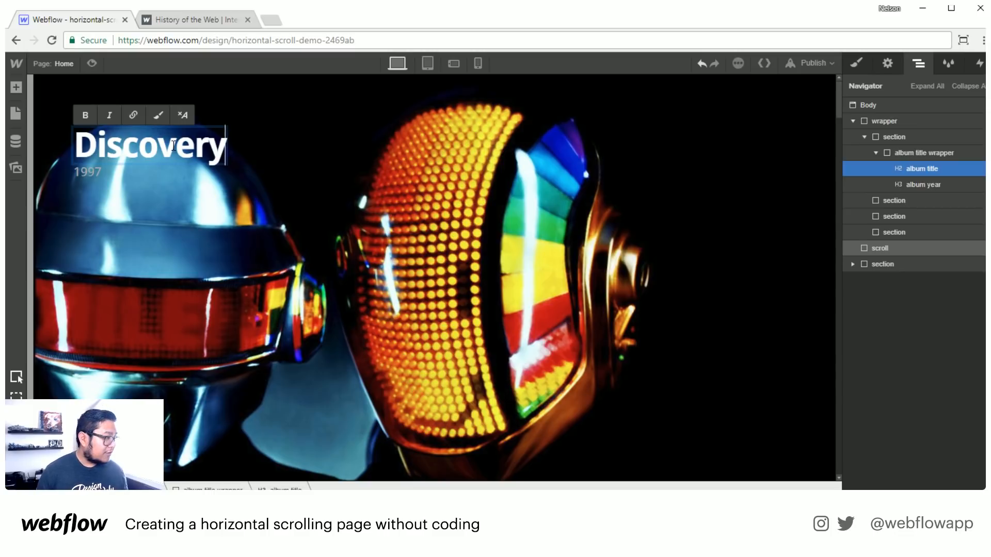
{"action": "double_click", "coordinate": [84, 171]}
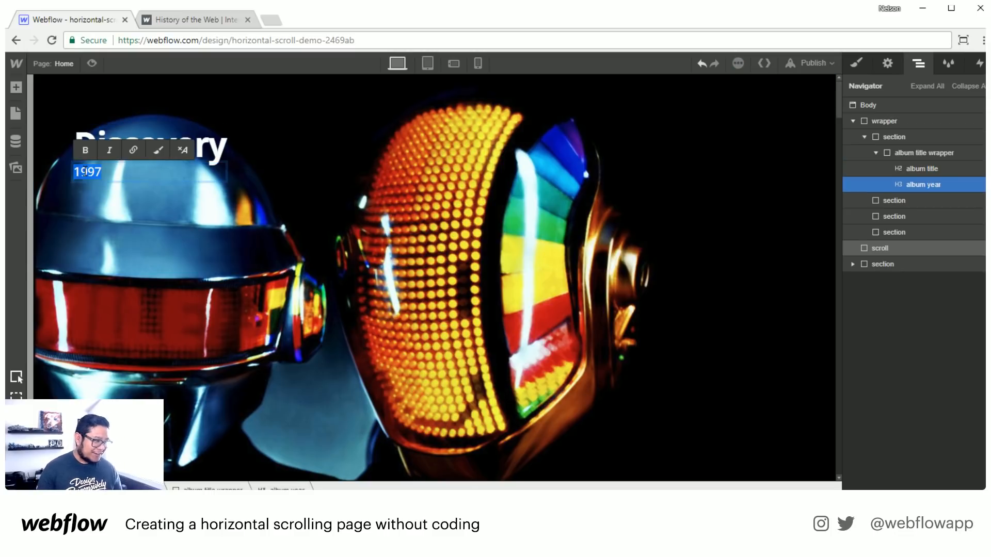
{"action": "type", "text": "2001"}
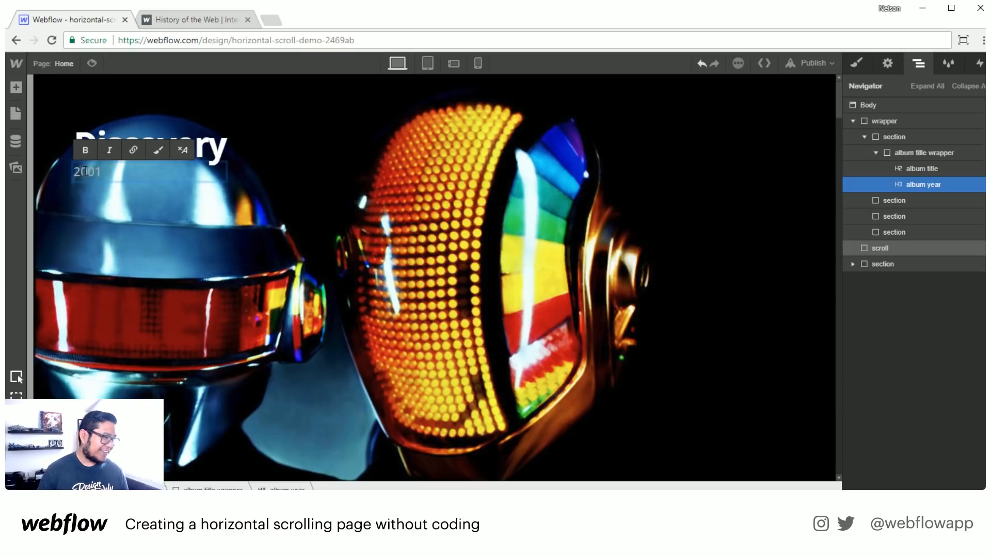
{"action": "left_click", "coordinate": [249, 196]}
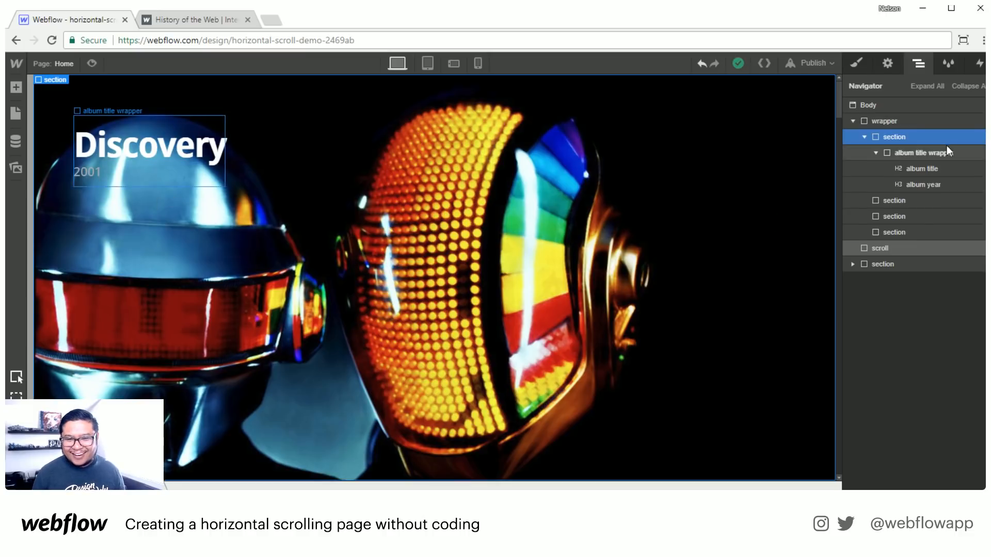
Add the combo class "album 2" to the Discovery album title wrapper
{"action": "left_click", "coordinate": [912, 153]}
{"action": "left_click", "coordinate": [857, 64]}
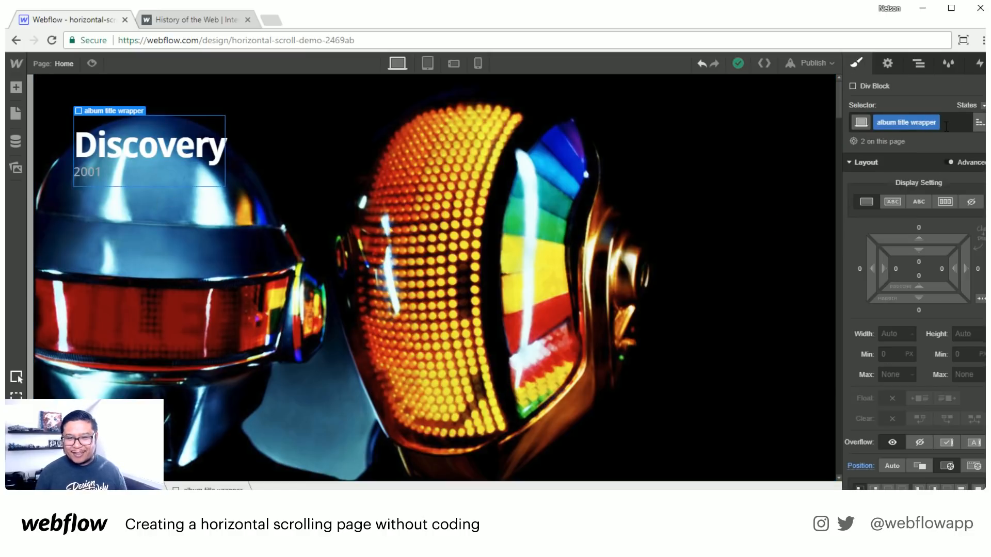
{"action": "left_click", "coordinate": [945, 123]}
{"action": "type", "text": "album"}
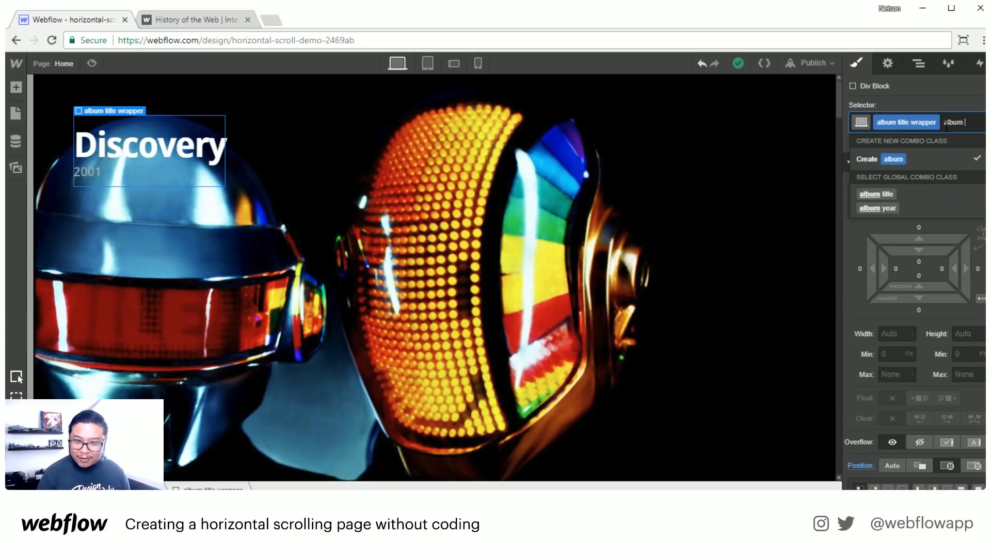
{"action": "type", "text": " 2"}
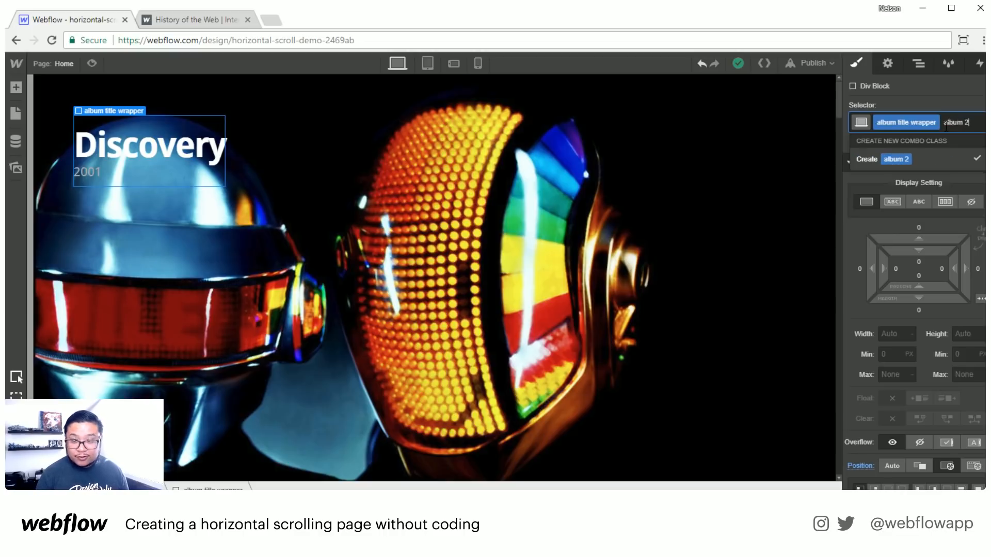
{"action": "key", "text": "Return"}
Anchor the Discovery title wrapper to the section's top right and set its top offset to 23%
{"action": "scroll", "coordinate": [943, 371], "scroll_direction": "down", "scroll_amount": 3}
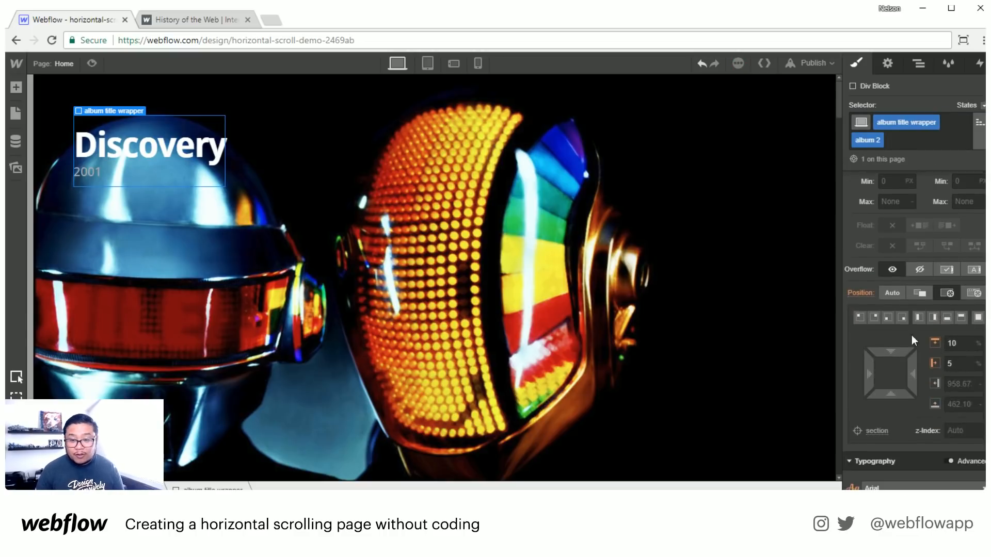
{"action": "left_click", "coordinate": [876, 316]}
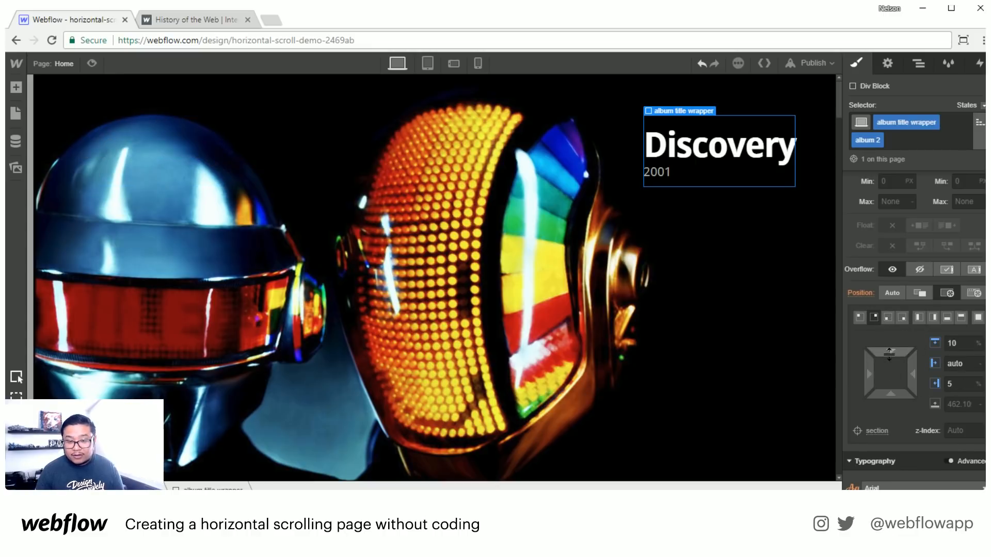
{"action": "left_click_drag", "start_coordinate": [886, 353], "coordinate": [891, 386]}
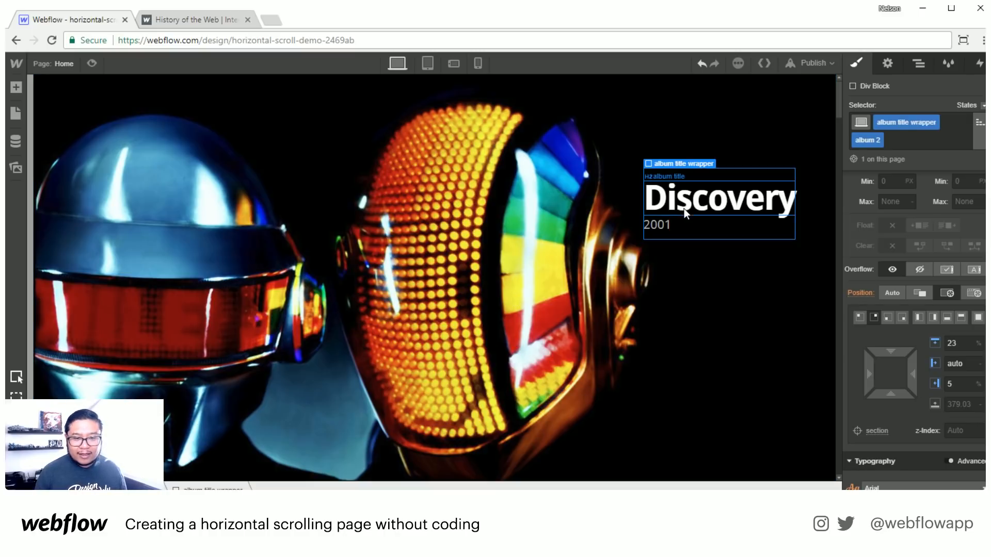
Try right-aligning the text in the Discovery title wrapper, and undo the alignment
{"action": "scroll", "coordinate": [956, 341], "scroll_direction": "up", "scroll_amount": 3}
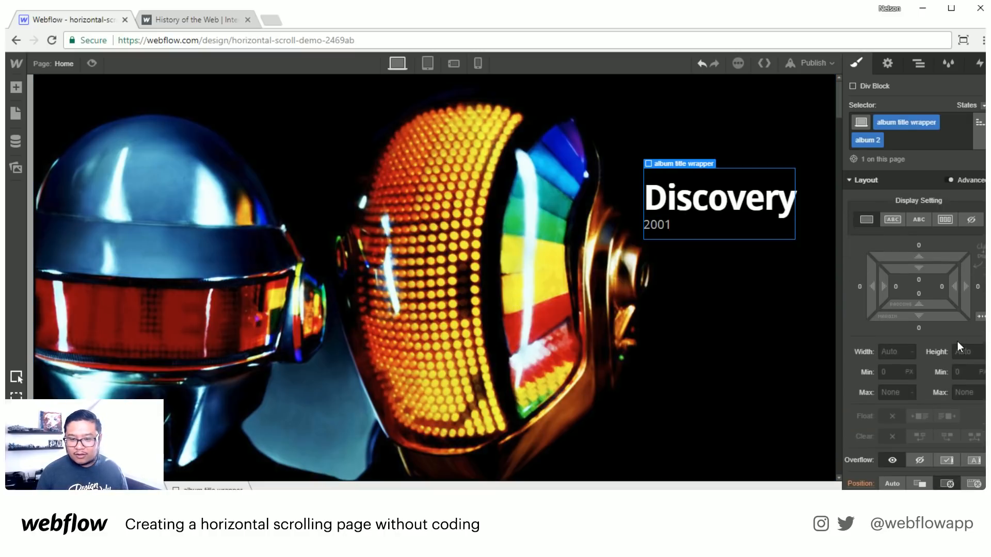
{"action": "scroll", "coordinate": [955, 342], "scroll_direction": "down", "scroll_amount": 5}
{"action": "left_click", "coordinate": [897, 467]}
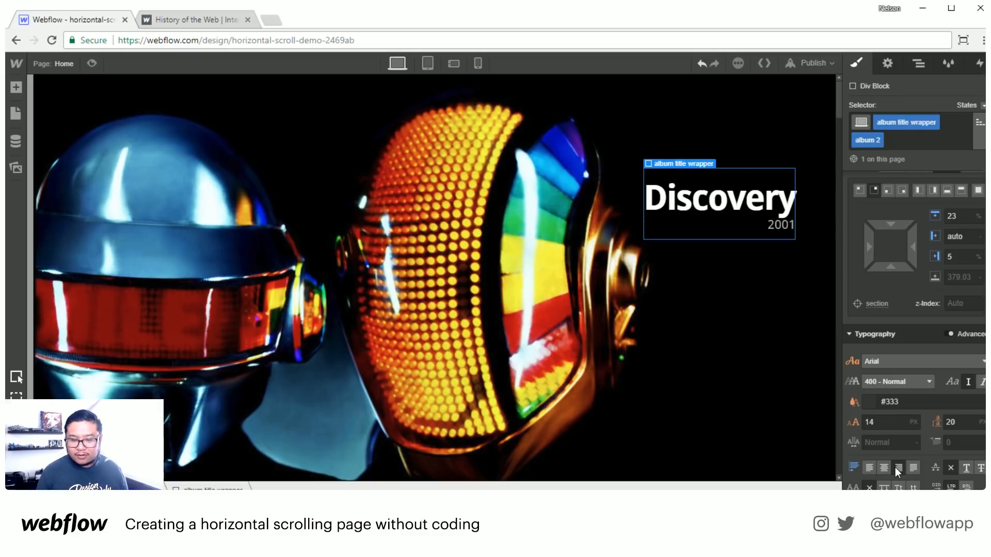
{"action": "key", "text": "ctrl+z"}
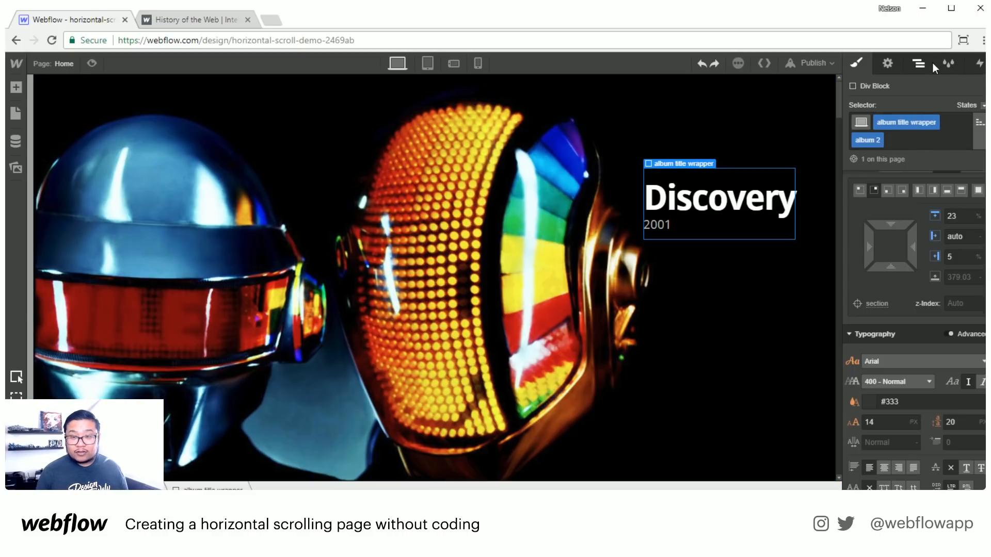
Move the Homework section back into the wrapper as its first section and select the second section's album title wrapper
{"action": "left_click", "coordinate": [918, 63]}
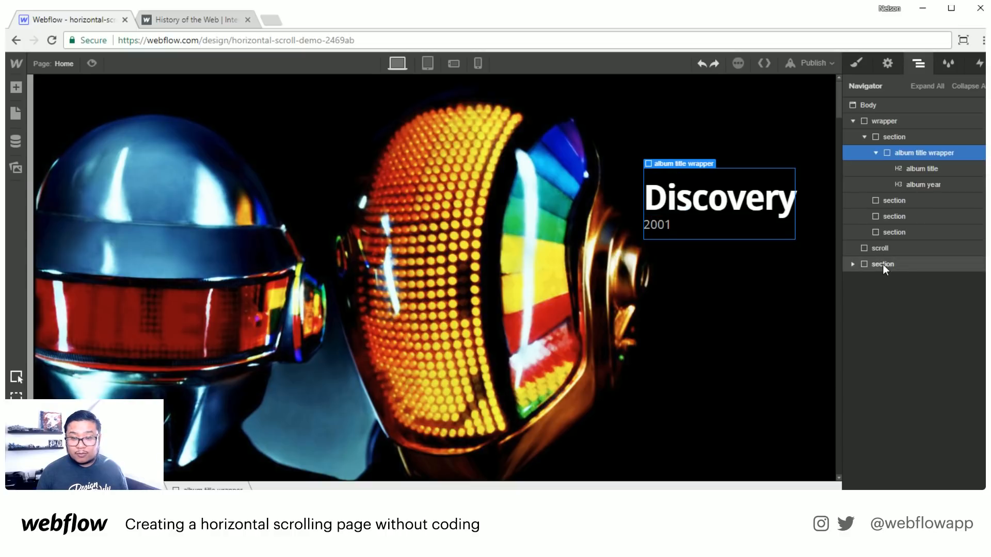
{"action": "left_click_drag", "start_coordinate": [882, 265], "coordinate": [908, 135]}
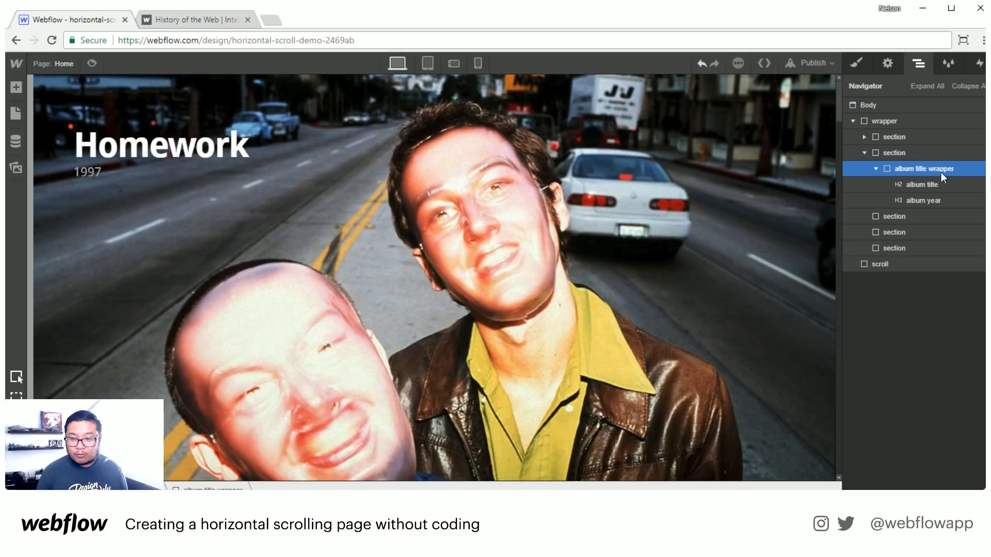
{"action": "left_click", "coordinate": [888, 104]}
In the page's scroll animation, add a Move action for the second section's album title wrapper at 20% with a Y offset of 100 px
{"action": "left_click", "coordinate": [978, 63]}
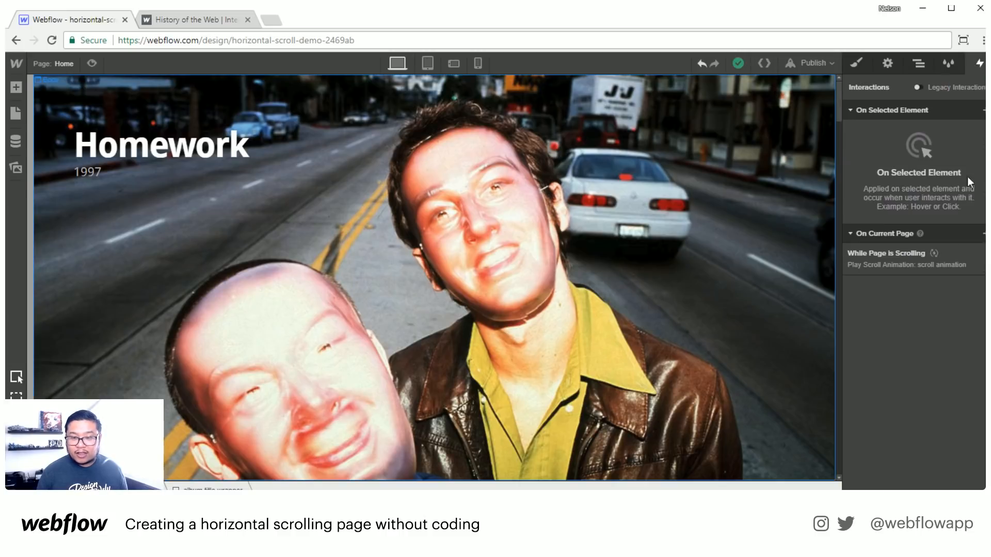
{"action": "left_click", "coordinate": [899, 264]}
{"action": "left_click", "coordinate": [892, 212]}
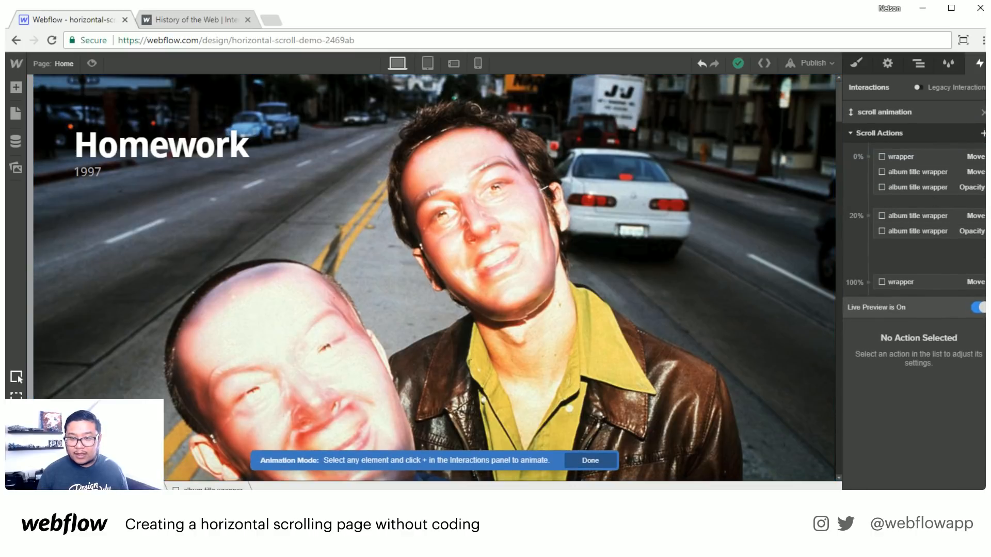
{"action": "left_click", "coordinate": [982, 133]}
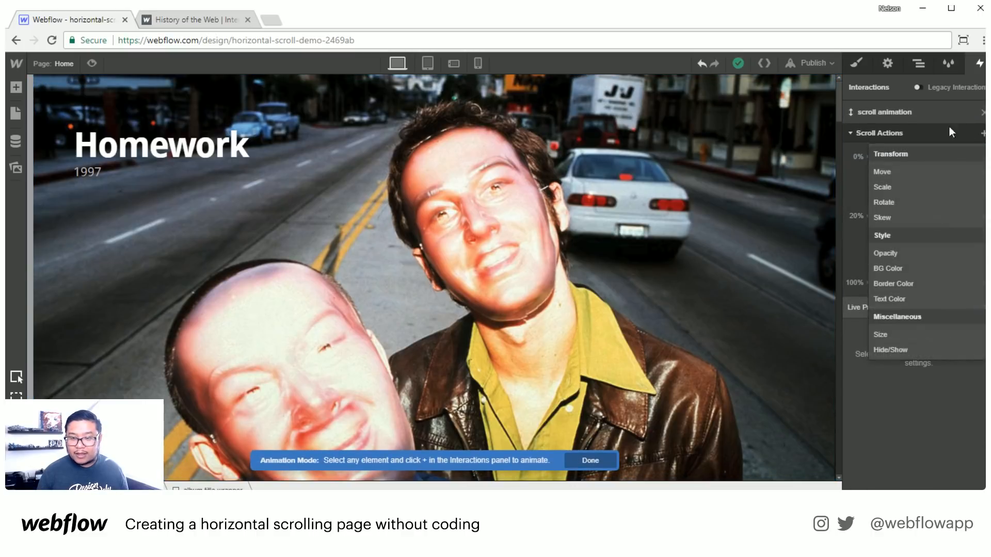
{"action": "left_click", "coordinate": [907, 170]}
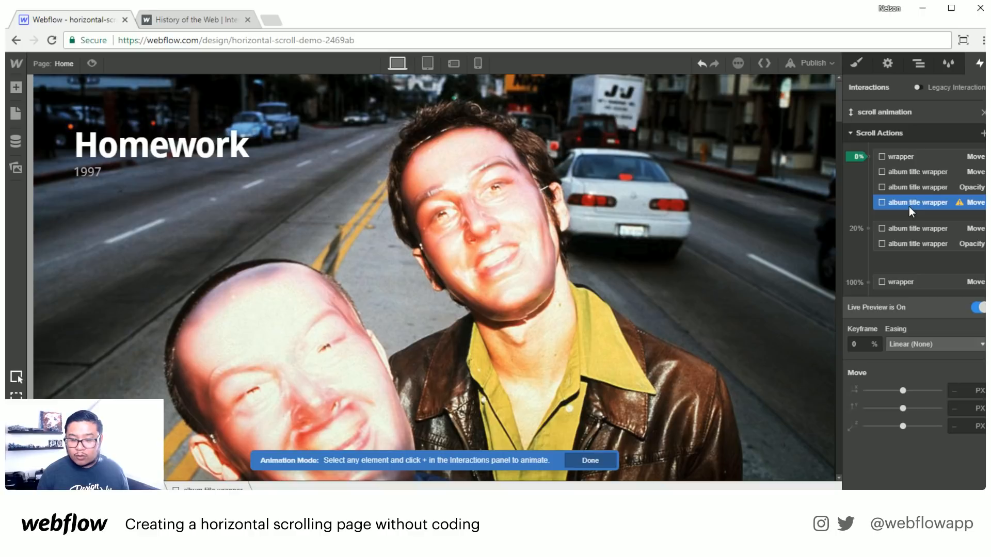
{"action": "left_click_drag", "start_coordinate": [908, 201], "coordinate": [912, 243]}
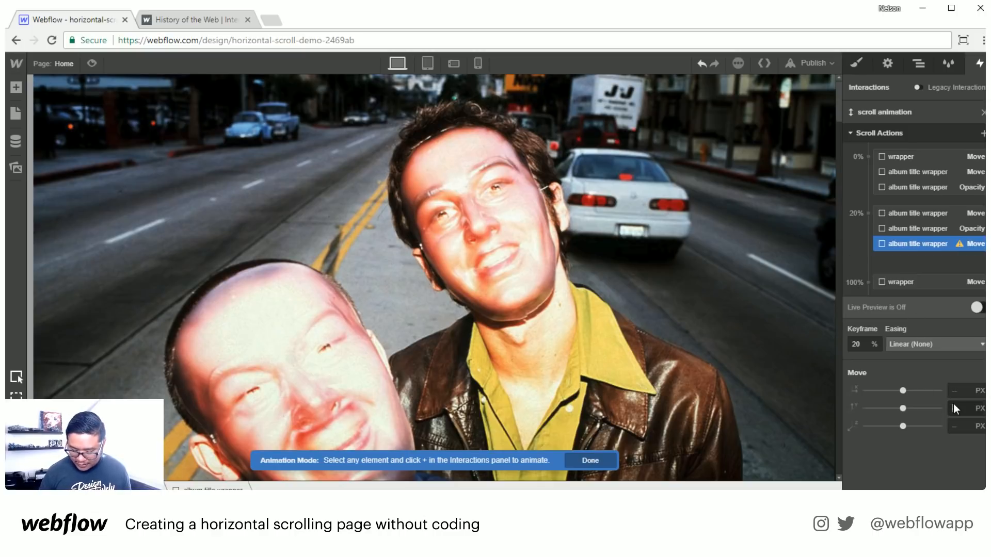
{"action": "type", "text": "10"}
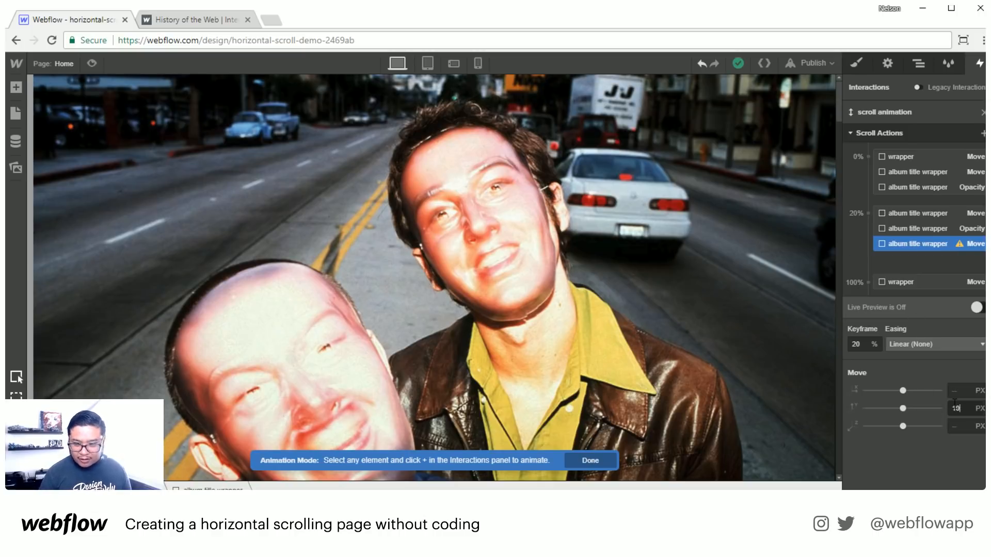
{"action": "type", "text": "0"}
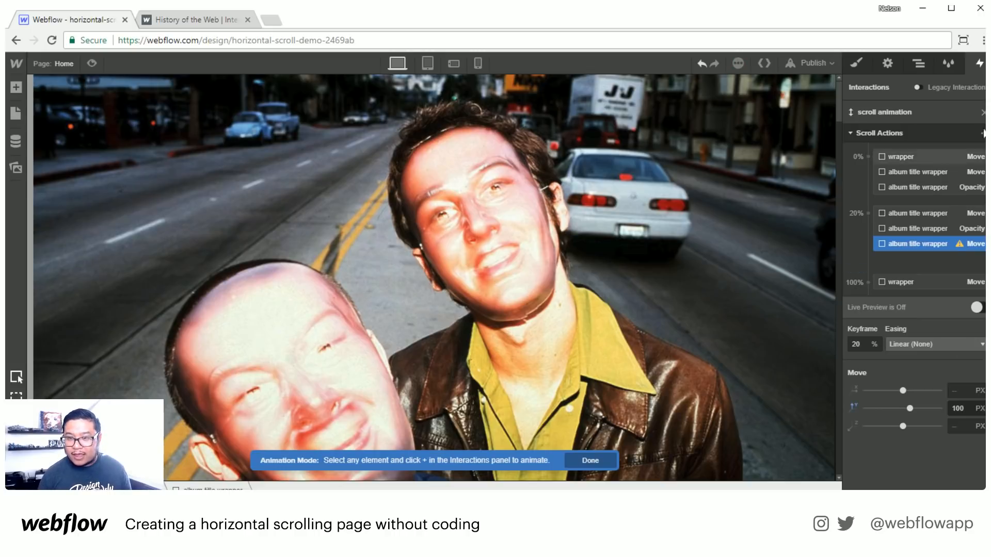
Add a Move action for the second section's album title wrapper at 40% with a Y offset of 0 px
{"action": "left_click", "coordinate": [983, 133]}
{"action": "left_click", "coordinate": [886, 168]}
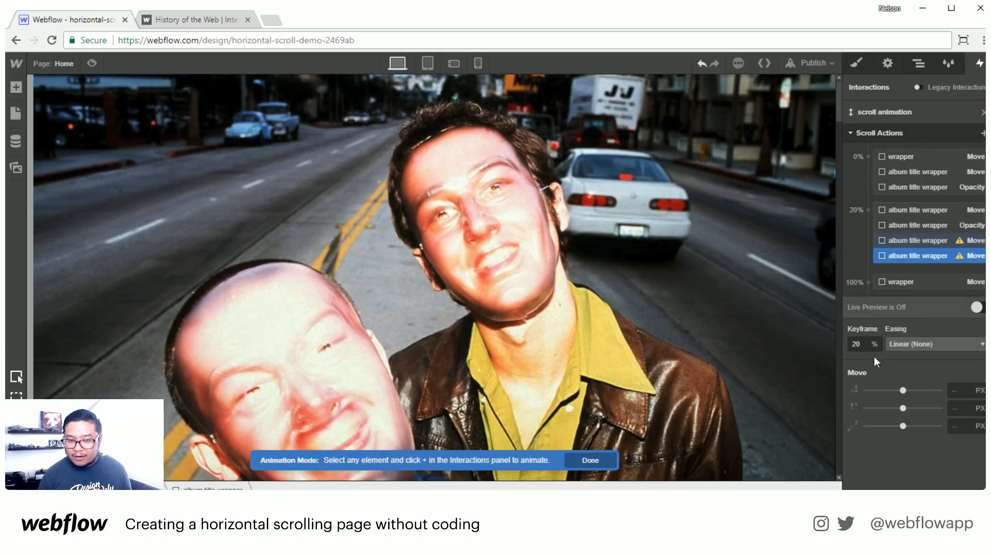
{"action": "double_click", "coordinate": [853, 343]}
{"action": "type", "text": "40"}
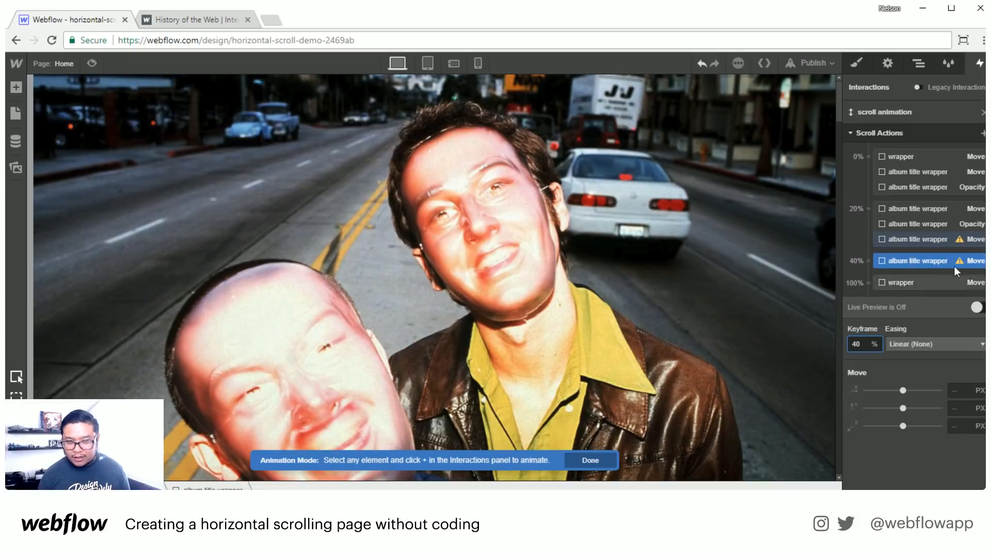
{"action": "left_click", "coordinate": [960, 408]}
{"action": "type", "text": "00"}
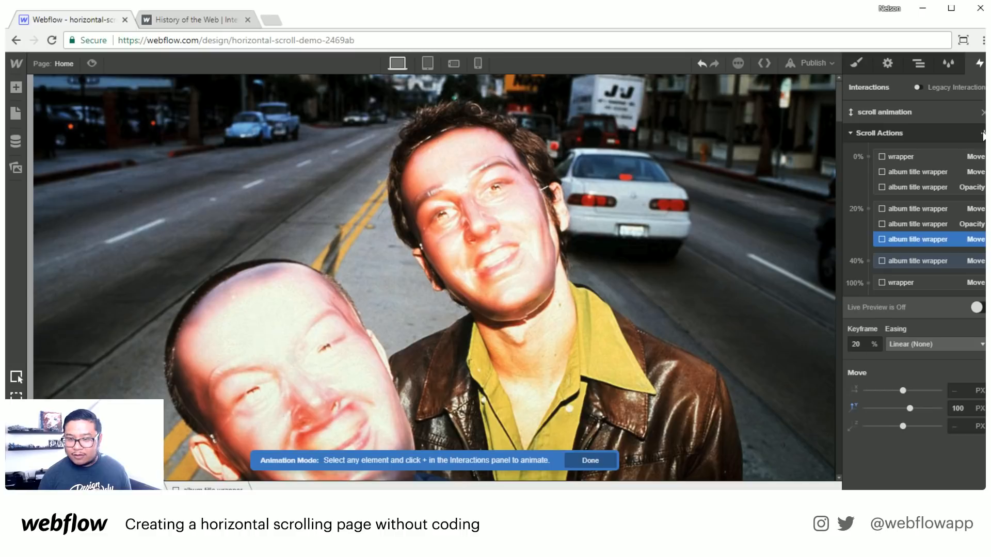
Add an Opacity action of 0% for the second section's album title wrapper at the 20% keyframe
{"action": "left_click", "coordinate": [983, 131]}
{"action": "left_click", "coordinate": [924, 253]}
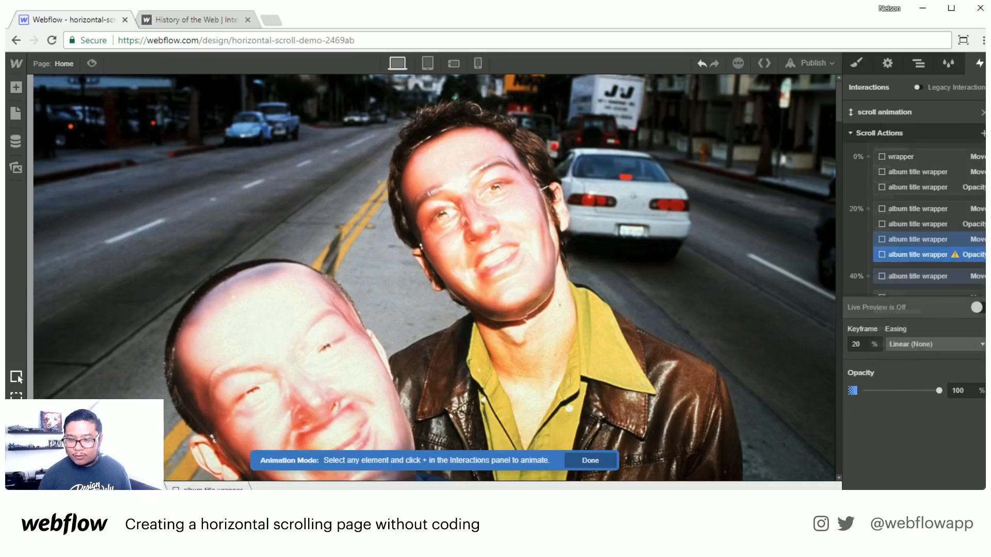
{"action": "left_click", "coordinate": [957, 391]}
{"action": "type", "text": "0"}
{"action": "key", "text": "Return"}
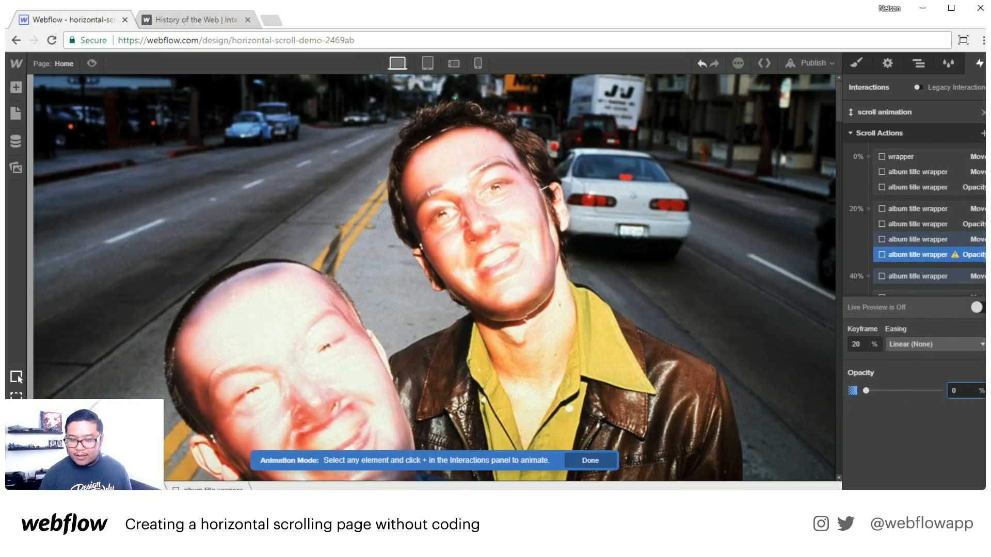
Add an Opacity action of 100% for the second section's album title wrapper at the 40% keyframe
{"action": "left_click", "coordinate": [932, 275]}
{"action": "left_click", "coordinate": [982, 133]}
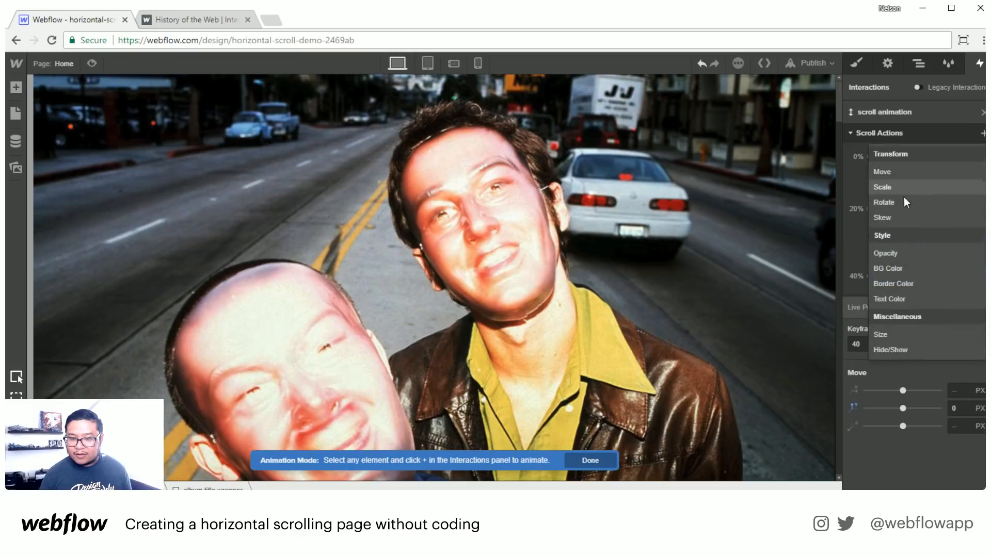
{"action": "left_click", "coordinate": [890, 253]}
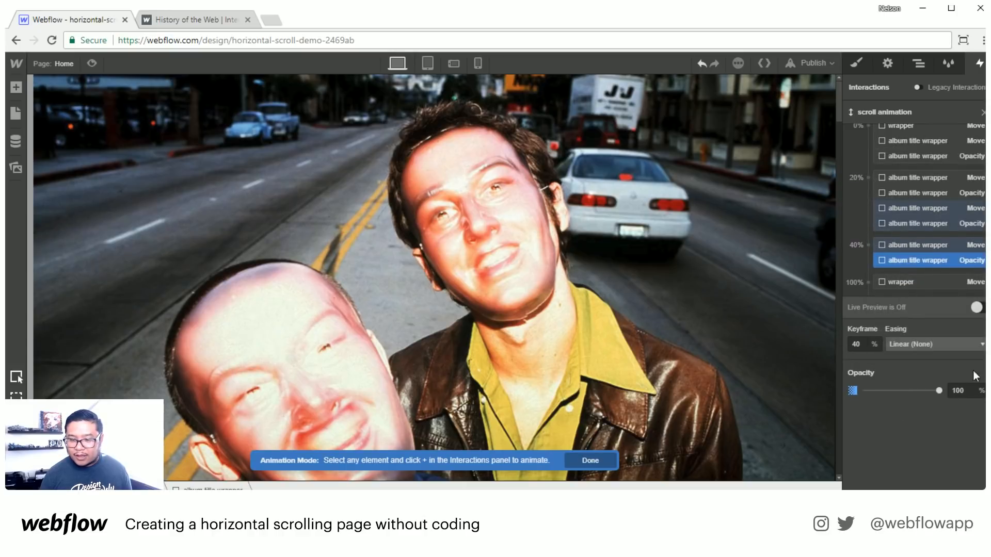
Turn on Live Preview and scroll through the canvas to check the Discovery title's animation, returning to the page start
{"action": "left_click", "coordinate": [976, 308]}
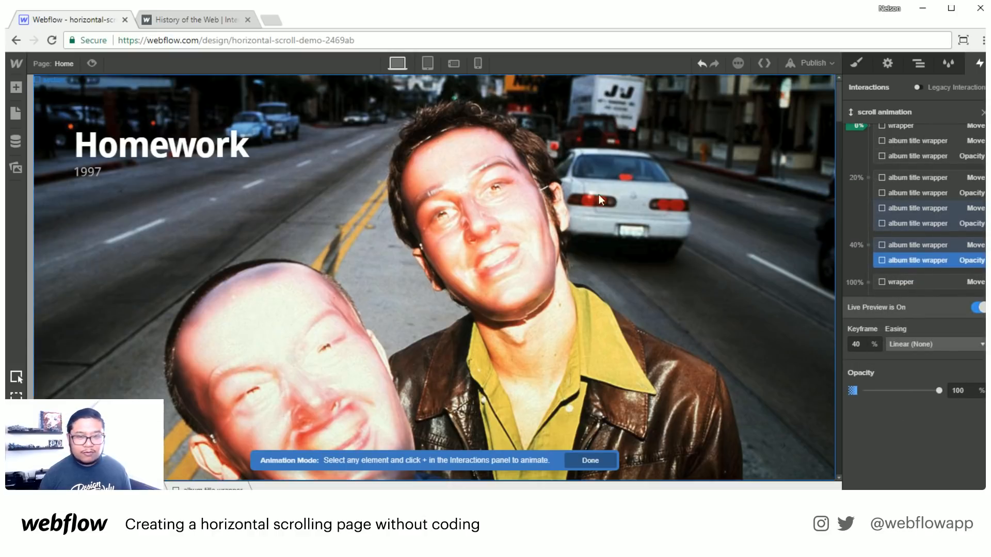
{"action": "scroll", "coordinate": [602, 210], "scroll_direction": "down", "scroll_amount": 5}
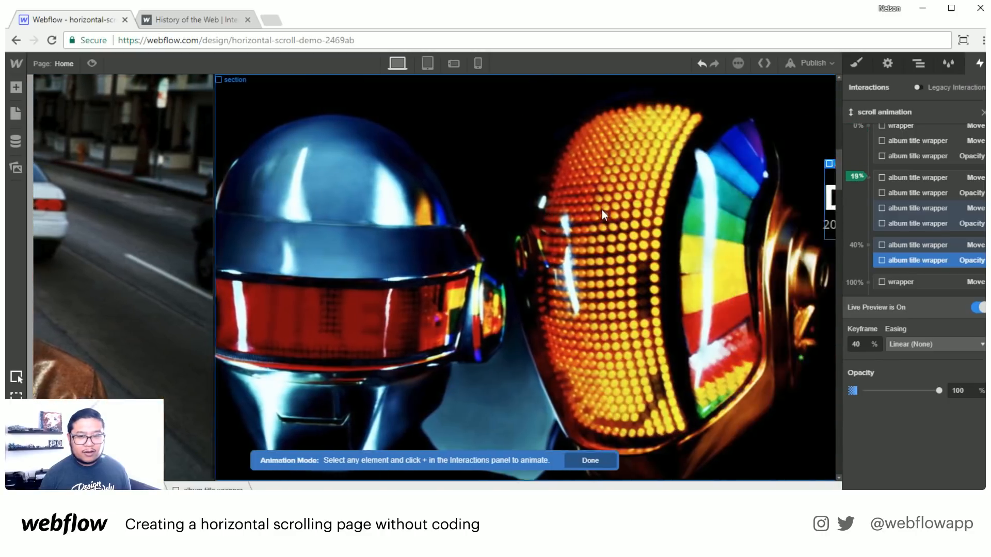
{"action": "scroll", "coordinate": [599, 209], "scroll_direction": "down", "scroll_amount": 4}
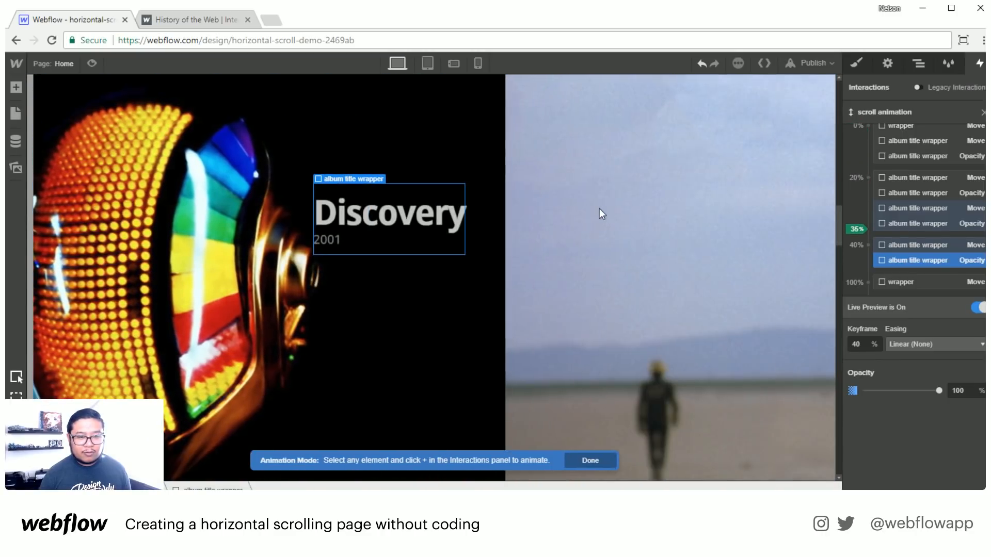
{"action": "mouse_move", "coordinate": [836, 222]}
{"action": "left_mouse_down"}
{"action": "mouse_move", "coordinate": [816, 55]}
{"action": "mouse_move", "coordinate": [836, 138]}
{"action": "mouse_move", "coordinate": [822, 217]}
{"action": "mouse_move", "coordinate": [800, 70]}
{"action": "left_mouse_up"}
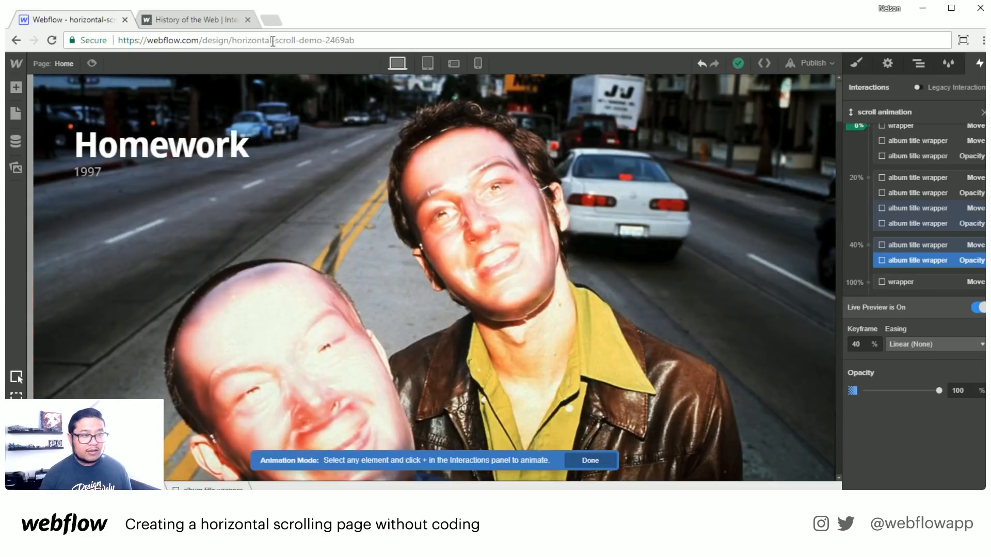
Preview the page and scroll back and forth through the sections to check the Homework and Discovery title animations, and exit the preview
{"action": "left_click", "coordinate": [91, 63]}
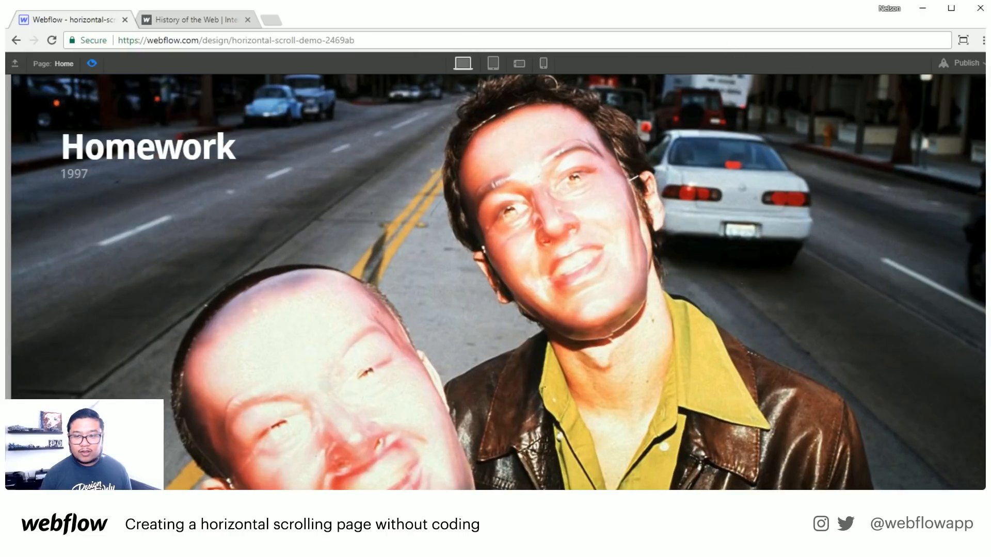
{"action": "left_click_drag", "start_coordinate": [987, 98], "coordinate": [930, 57]}
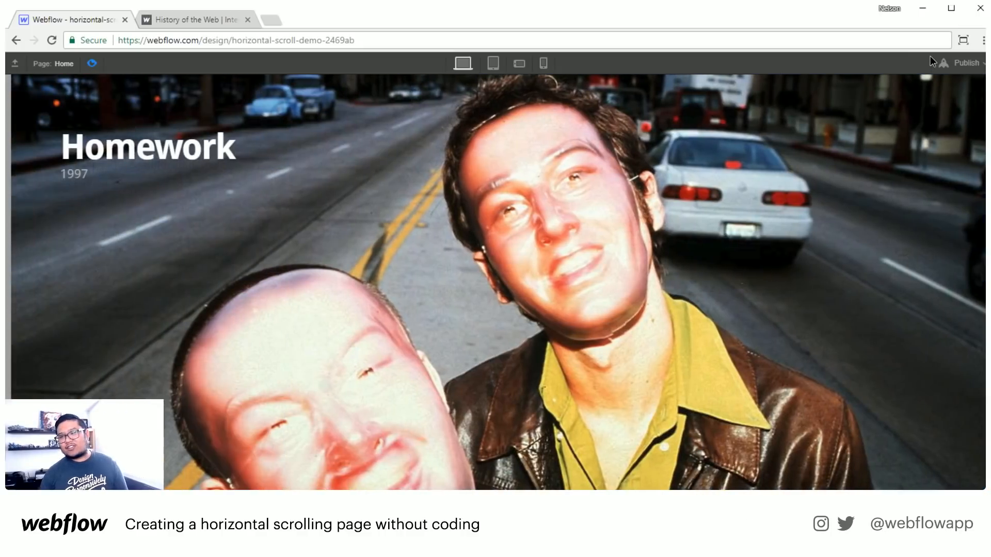
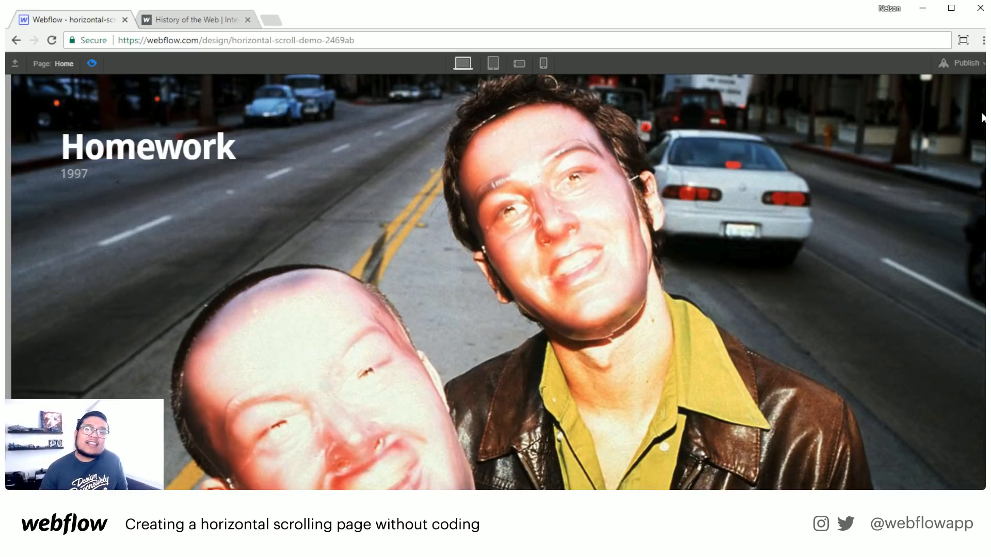
{"action": "scroll", "coordinate": [980, 101], "scroll_direction": "down", "scroll_amount": 5}
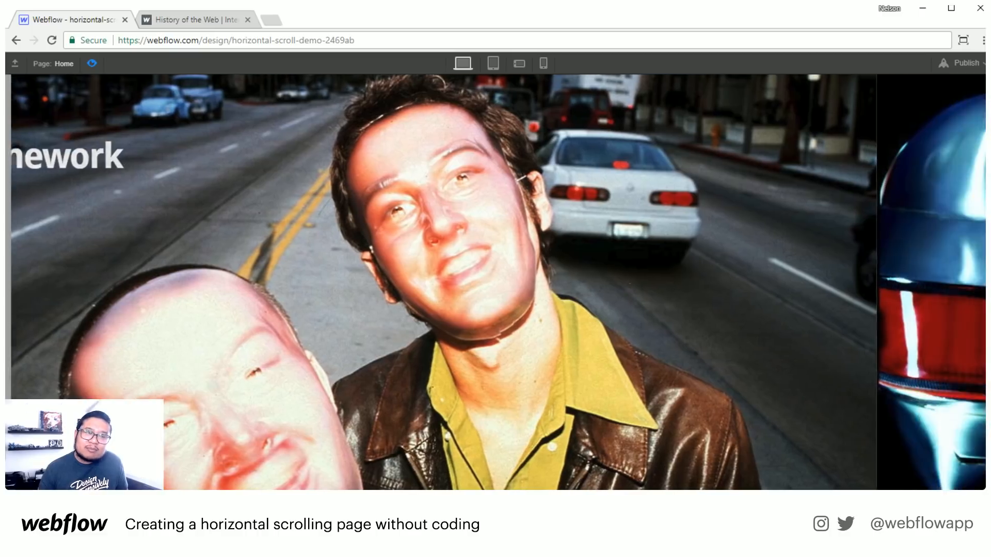
{"action": "scroll", "coordinate": [980, 101], "scroll_direction": "up", "scroll_amount": 3}
{"action": "scroll", "coordinate": [981, 101], "scroll_direction": "up", "scroll_amount": 2}
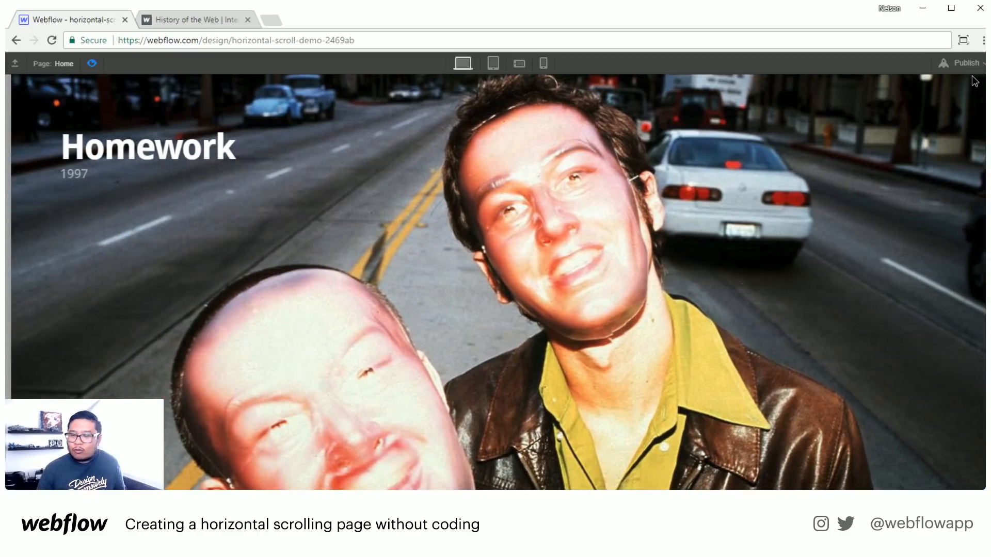
{"action": "scroll", "coordinate": [968, 190], "scroll_direction": "down", "scroll_amount": 10}
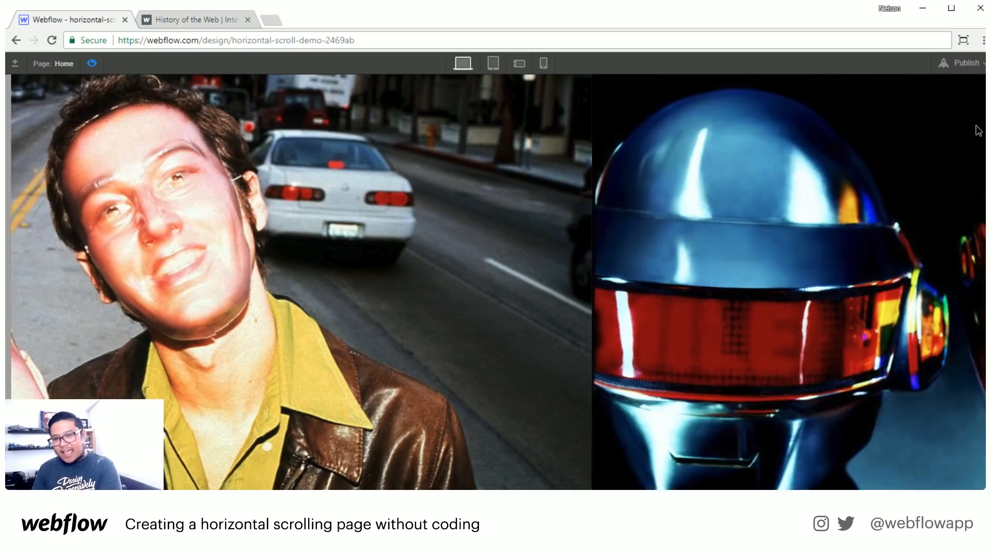
{"action": "scroll", "coordinate": [966, 217], "scroll_direction": "up", "scroll_amount": 10}
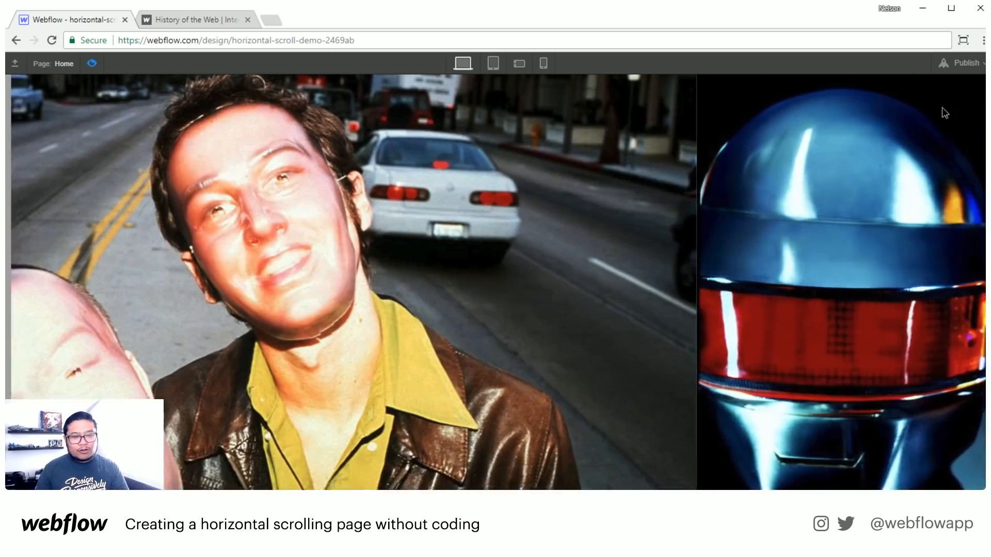
{"action": "scroll", "coordinate": [951, 151], "scroll_direction": "down", "scroll_amount": 4}
{"action": "scroll", "coordinate": [947, 134], "scroll_direction": "up", "scroll_amount": 4}
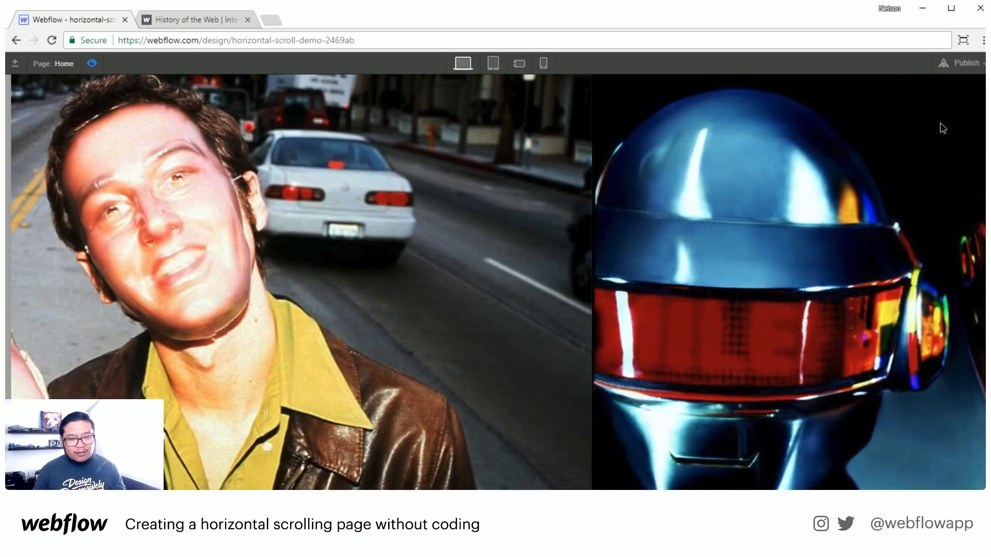
{"action": "scroll", "coordinate": [941, 128], "scroll_direction": "down", "scroll_amount": 1}
{"action": "scroll", "coordinate": [941, 130], "scroll_direction": "up", "scroll_amount": 4}
{"action": "scroll", "coordinate": [931, 120], "scroll_direction": "down", "scroll_amount": 8}
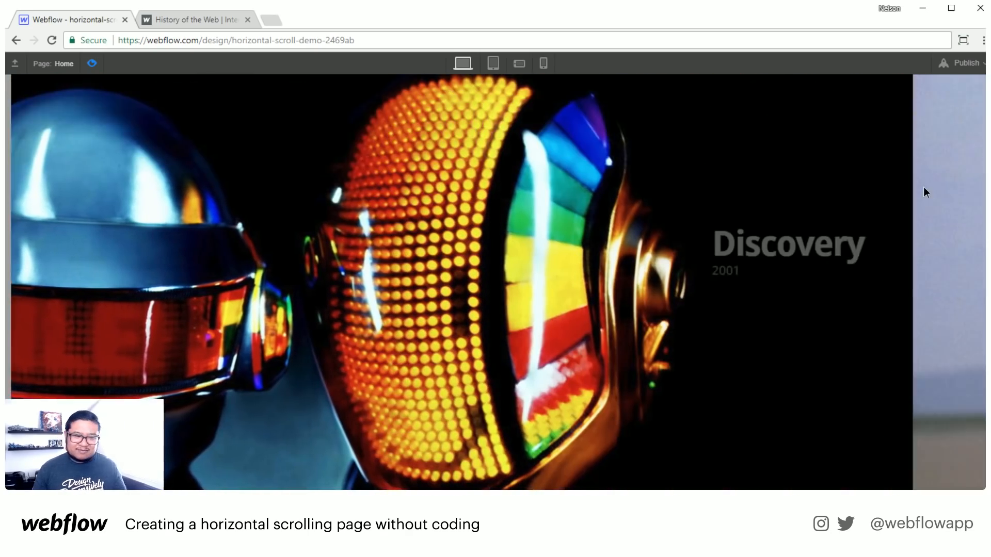
{"action": "mouse_move", "coordinate": [923, 187]}
{"action": "left_mouse_down"}
{"action": "mouse_move", "coordinate": [895, 429]}
{"action": "mouse_move", "coordinate": [915, 335]}
{"action": "mouse_move", "coordinate": [924, 186]}
{"action": "left_mouse_up"}
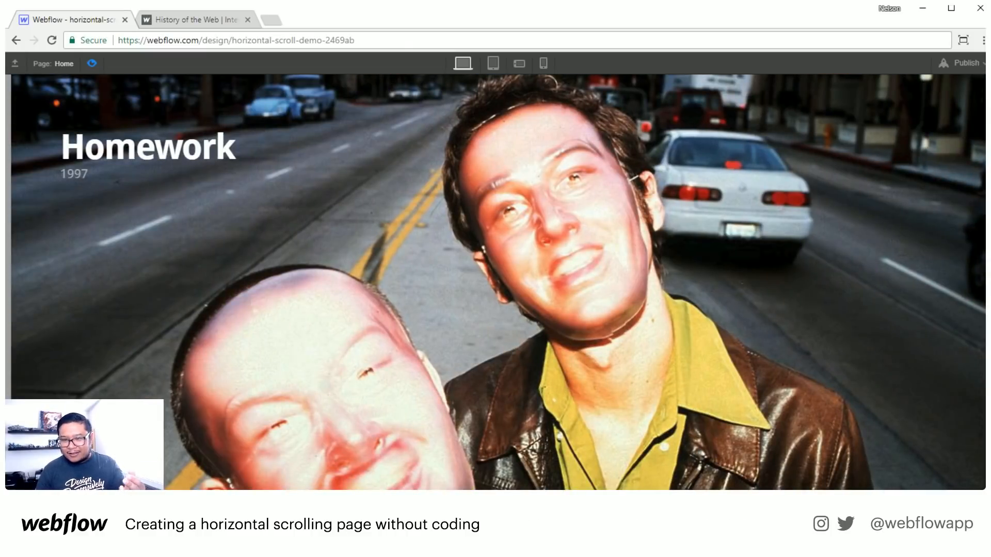
{"action": "scroll", "coordinate": [967, 240], "scroll_direction": "down", "scroll_amount": 5}
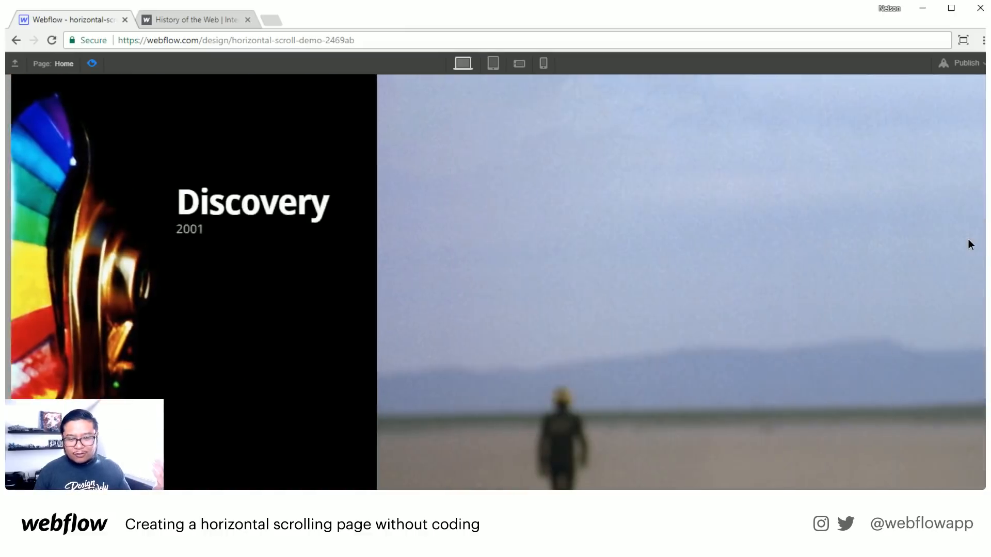
{"action": "scroll", "coordinate": [968, 239], "scroll_direction": "down", "scroll_amount": 1}
{"action": "scroll", "coordinate": [968, 245], "scroll_direction": "down", "scroll_amount": 4}
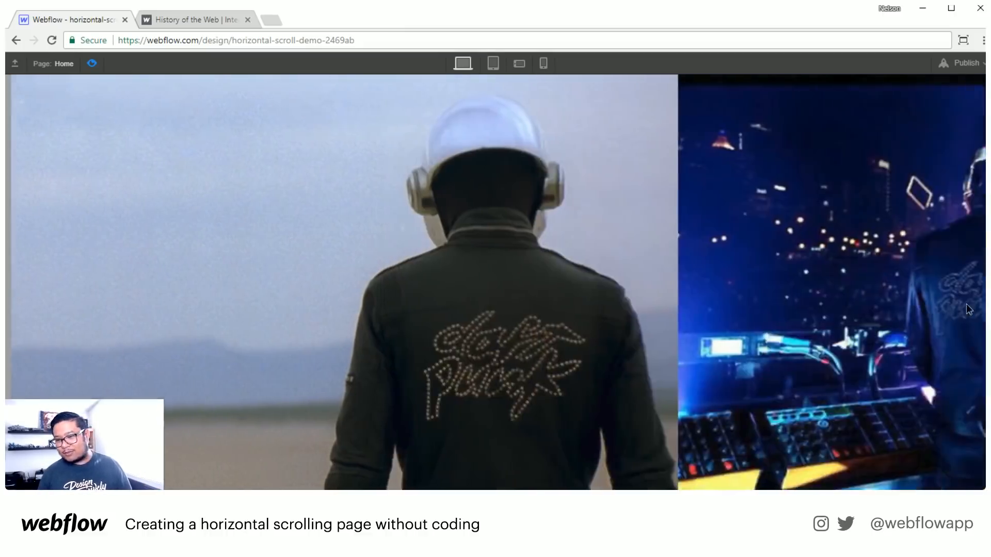
{"action": "left_click_drag", "start_coordinate": [980, 299], "coordinate": [961, 52]}
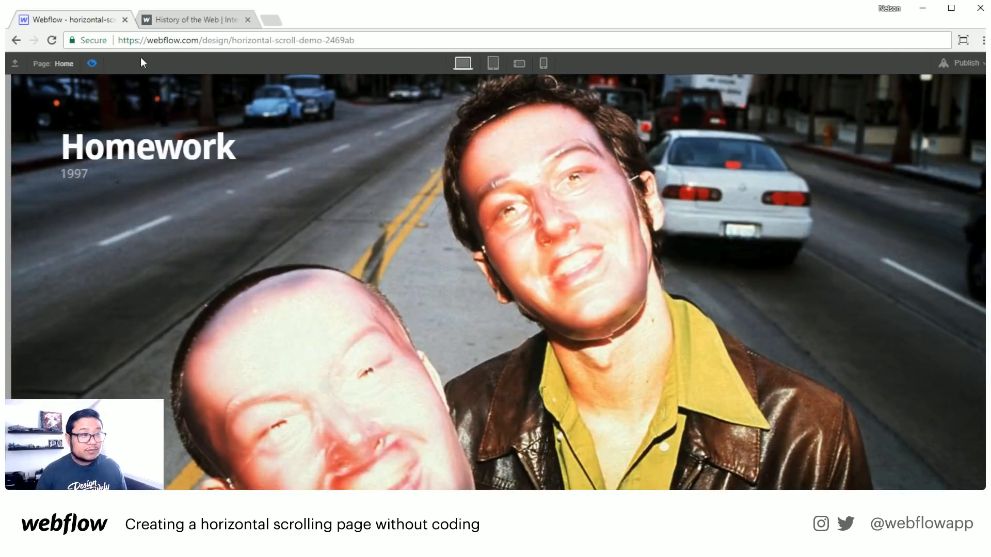
{"action": "left_click", "coordinate": [91, 63]}
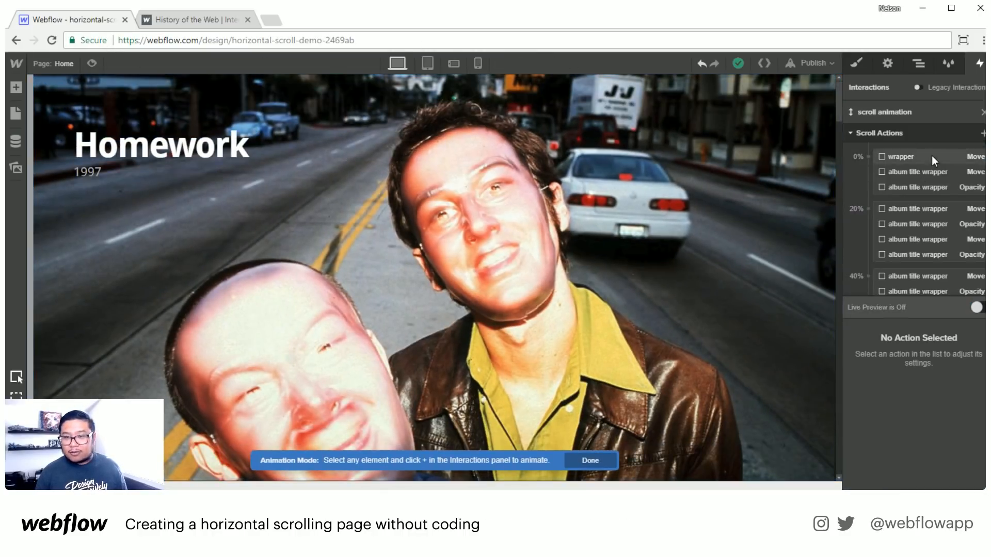
Move the Homework and Discovery sections out of the wrapper to below the scroll element, and select the wrapper's first remaining section
{"action": "left_click", "coordinate": [916, 61]}
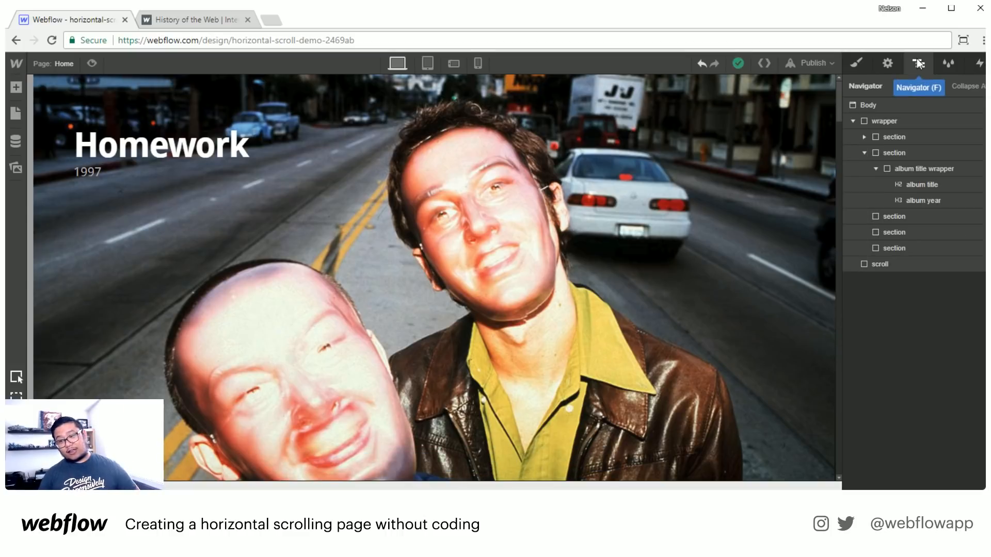
{"action": "left_click", "coordinate": [863, 153]}
{"action": "left_click_drag", "start_coordinate": [889, 138], "coordinate": [896, 225]}
{"action": "left_click_drag", "start_coordinate": [888, 135], "coordinate": [884, 219]}
{"action": "left_click", "coordinate": [899, 136]}
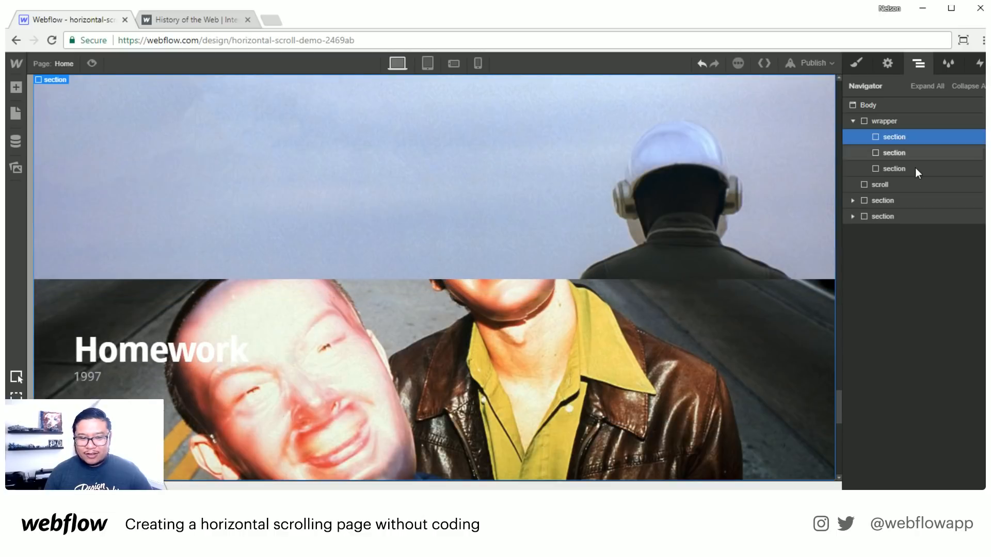
Examine the canvas to see how the remaining wrapper section and the moved-out Homework and Discovery sections are stacked
{"action": "scroll", "coordinate": [720, 269], "scroll_direction": "up", "scroll_amount": 1}
{"action": "scroll", "coordinate": [719, 269], "scroll_direction": "up", "scroll_amount": 3}
{"action": "scroll", "coordinate": [719, 268], "scroll_direction": "down", "scroll_amount": 5}
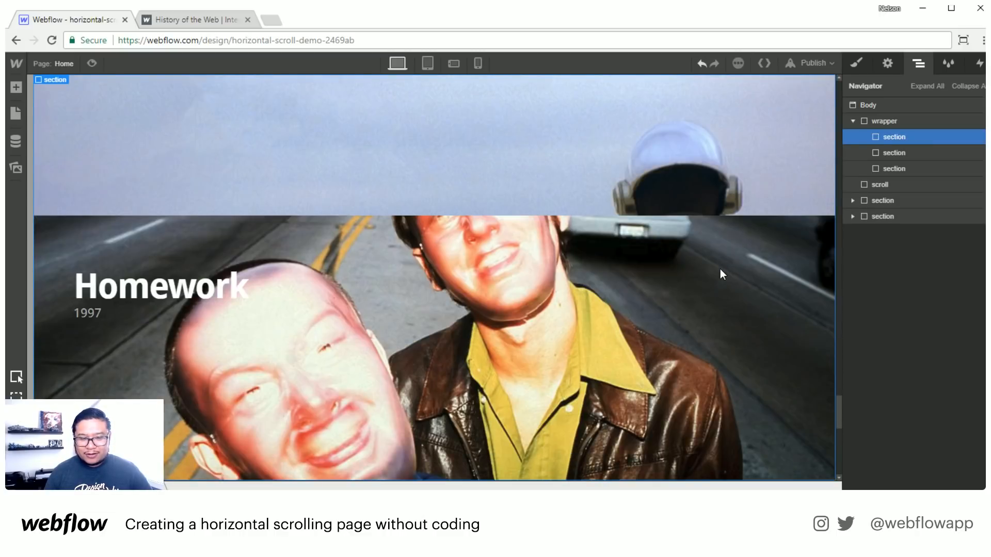
{"action": "scroll", "coordinate": [720, 268], "scroll_direction": "up", "scroll_amount": 3}
{"action": "scroll", "coordinate": [719, 268], "scroll_direction": "down", "scroll_amount": 3}
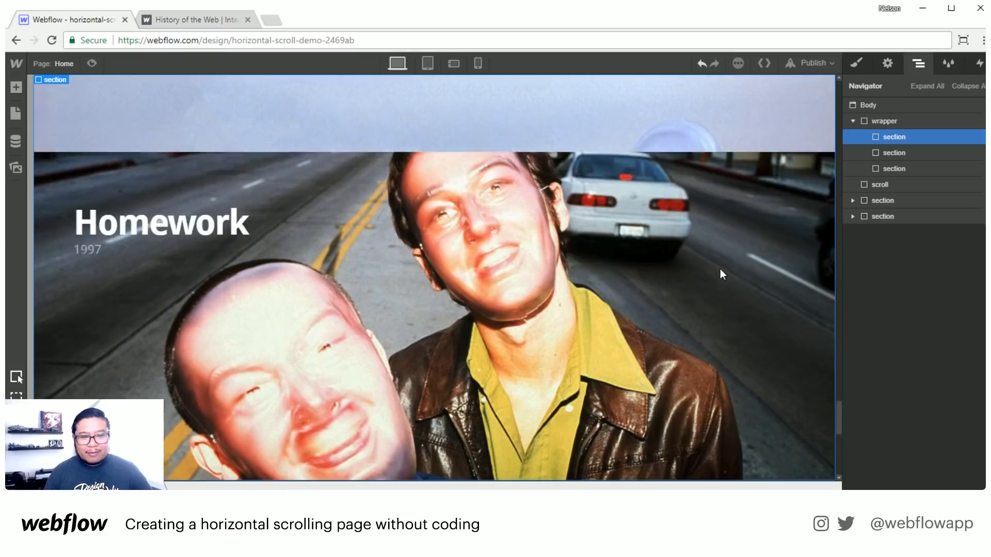
{"action": "scroll", "coordinate": [720, 269], "scroll_direction": "up", "scroll_amount": 2}
{"action": "scroll", "coordinate": [720, 270], "scroll_direction": "down", "scroll_amount": 4}
{"action": "scroll", "coordinate": [720, 270], "scroll_direction": "up", "scroll_amount": 4}
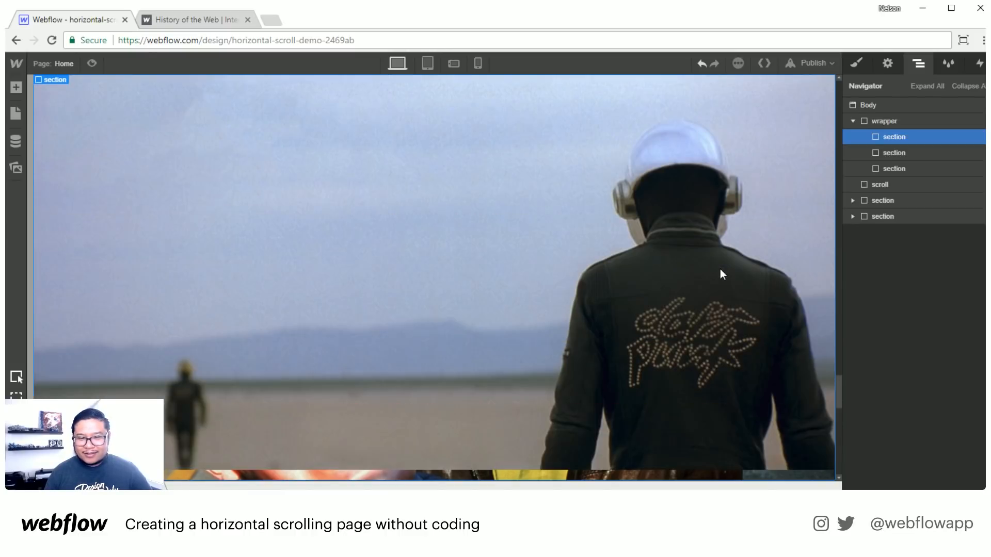
{"action": "scroll", "coordinate": [720, 270], "scroll_direction": "down", "scroll_amount": 3}
{"action": "scroll", "coordinate": [720, 270], "scroll_direction": "down", "scroll_amount": 4}
{"action": "scroll", "coordinate": [720, 269], "scroll_direction": "up", "scroll_amount": 5}
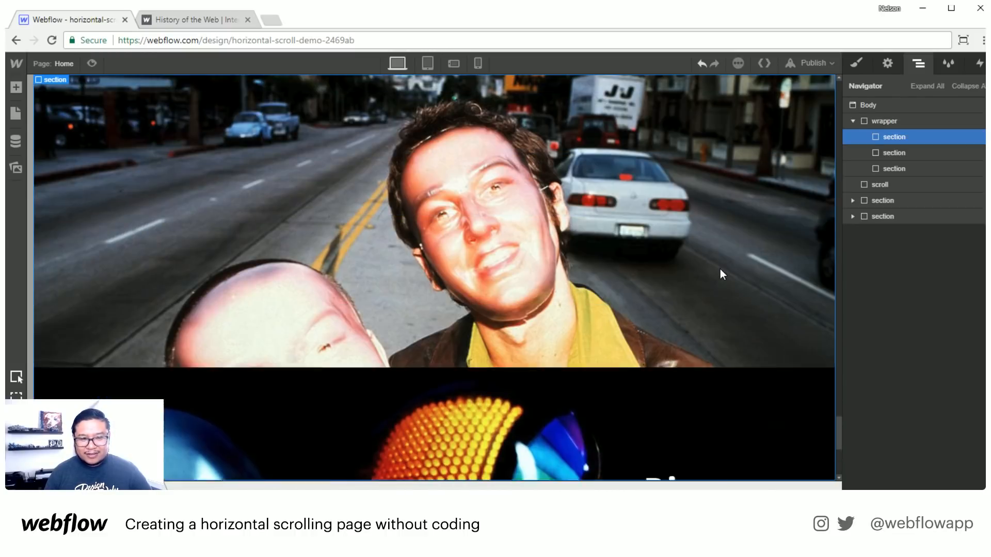
{"action": "scroll", "coordinate": [719, 269], "scroll_direction": "up", "scroll_amount": 2}
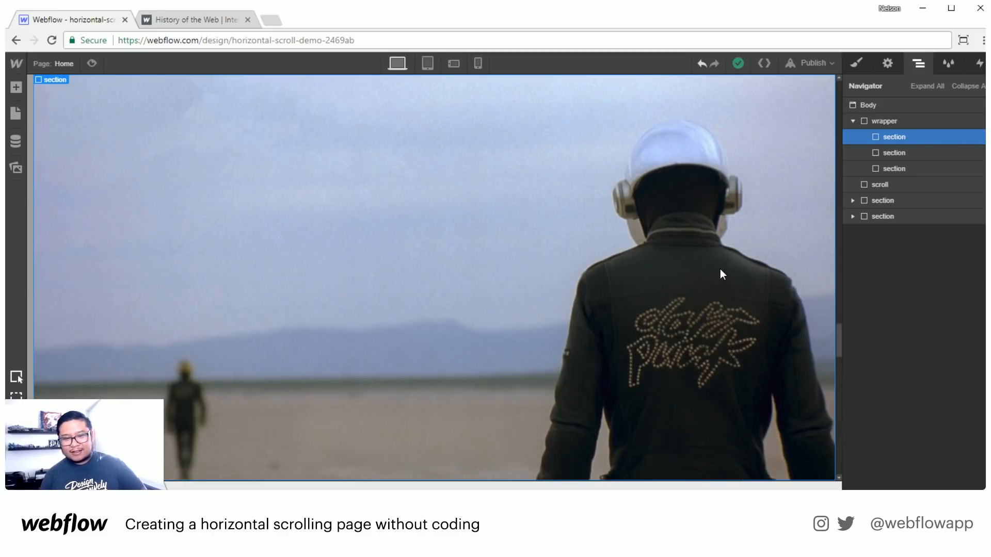
{"action": "scroll", "coordinate": [719, 258], "scroll_direction": "up", "scroll_amount": 3}
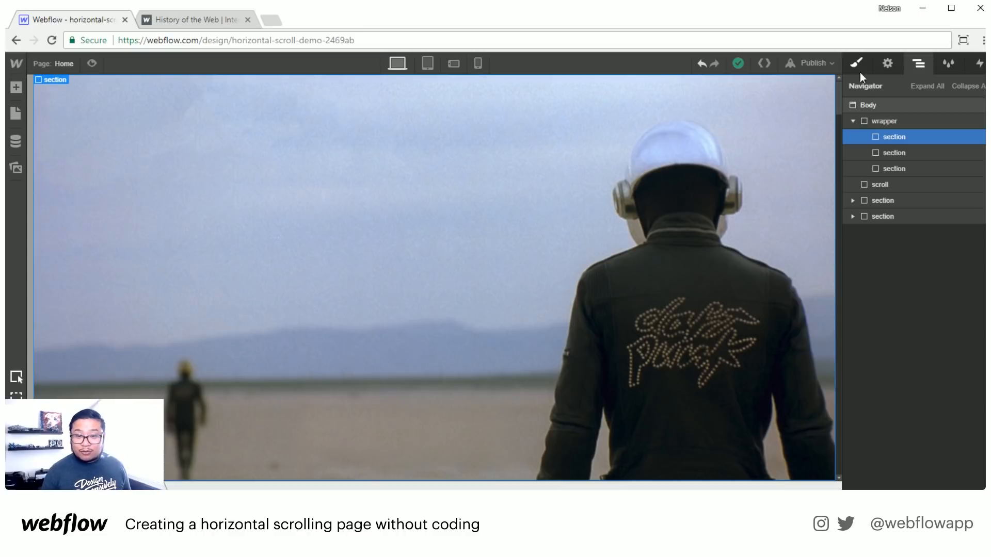
Copy the Discovery section's album title wrapper and paste it into the first section inside the wrapper
{"action": "left_click", "coordinate": [853, 216]}
{"action": "left_click", "coordinate": [894, 232]}
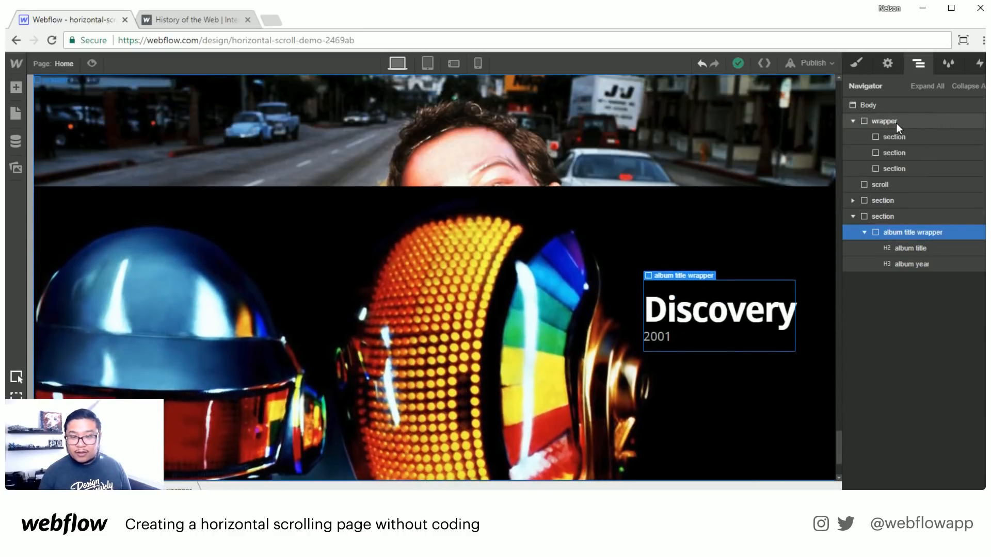
{"action": "left_click", "coordinate": [896, 123]}
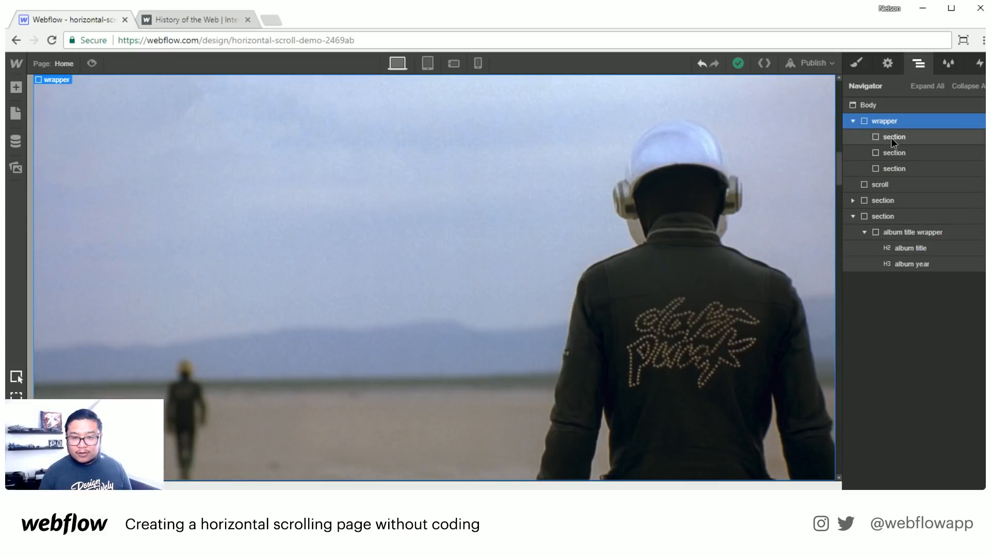
{"action": "left_click", "coordinate": [890, 138]}
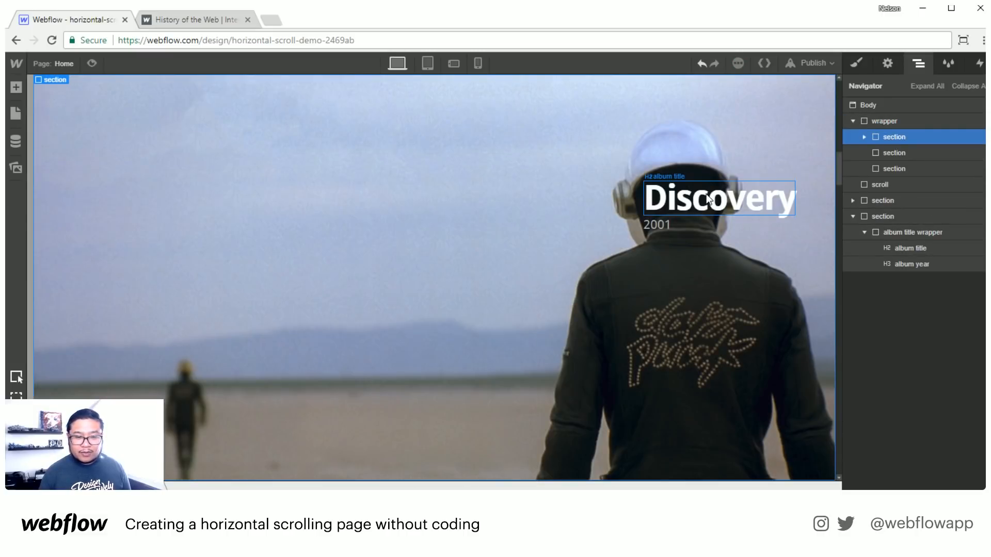
Change the pasted album title in the wrapper's first section to "Human After All"
{"action": "double_click", "coordinate": [708, 199]}
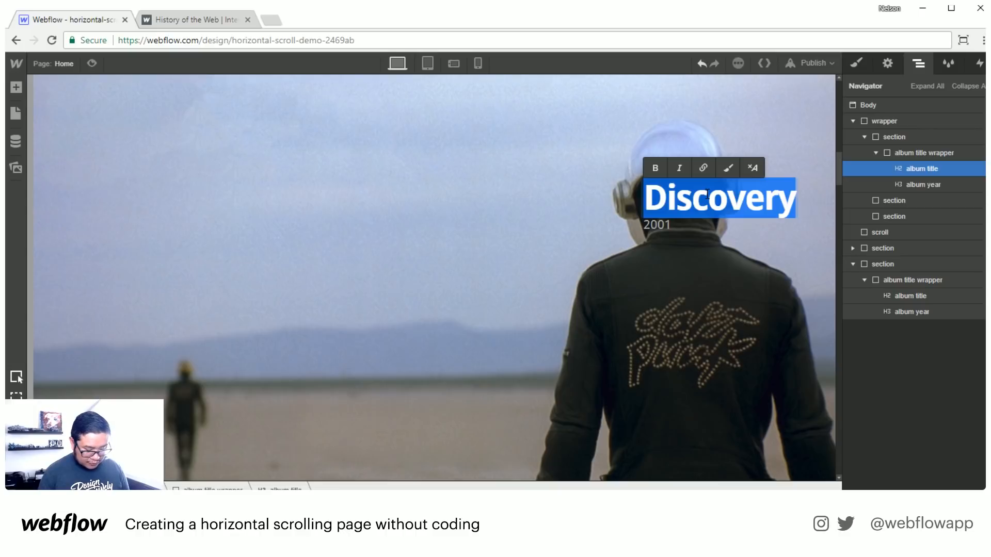
{"action": "type", "text": "Human AFter All"}
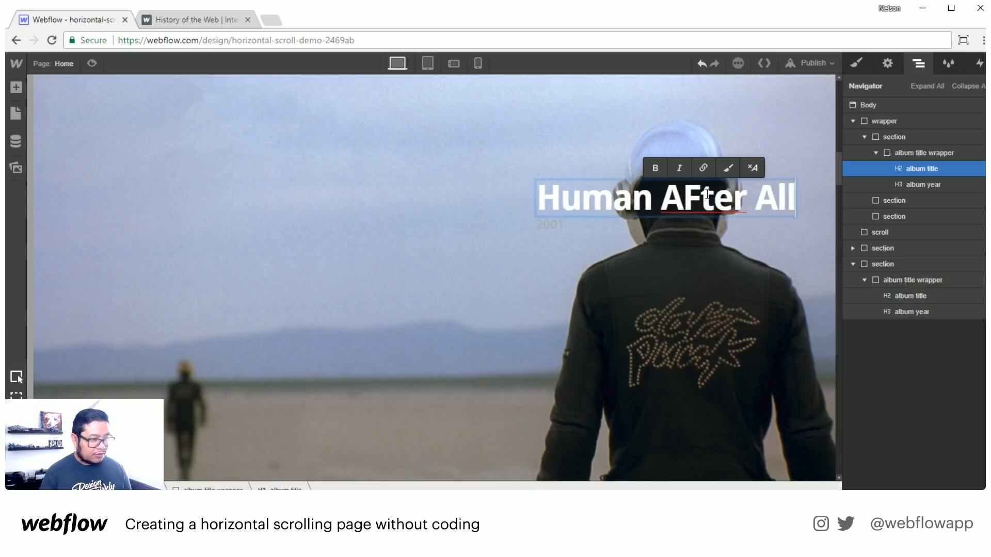
{"action": "left_click", "coordinate": [705, 194]}
{"action": "key", "text": "BackSpace"}
{"action": "type", "text": "f"}
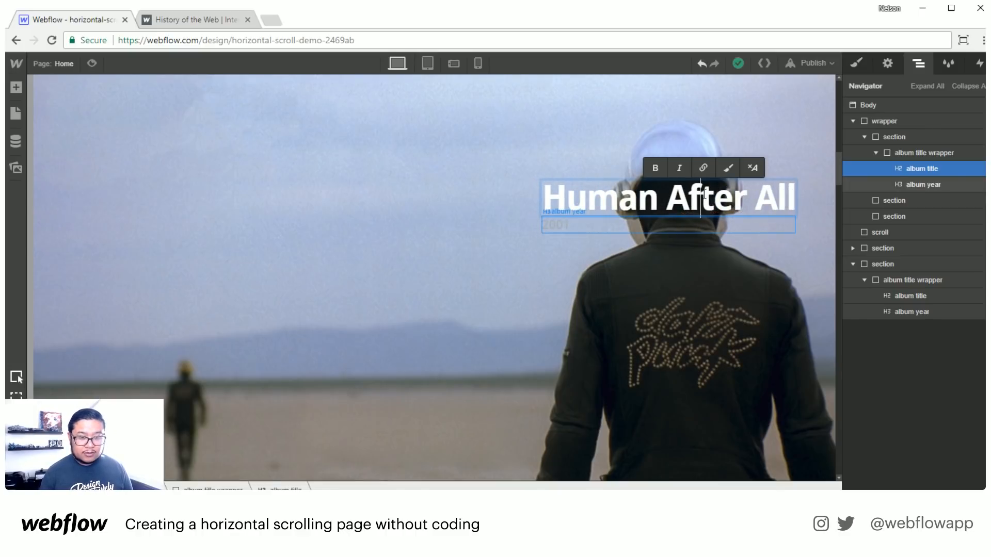
Change the album year below the Human After All title to 2005
{"action": "left_click", "coordinate": [555, 230]}
{"action": "double_click", "coordinate": [555, 230]}
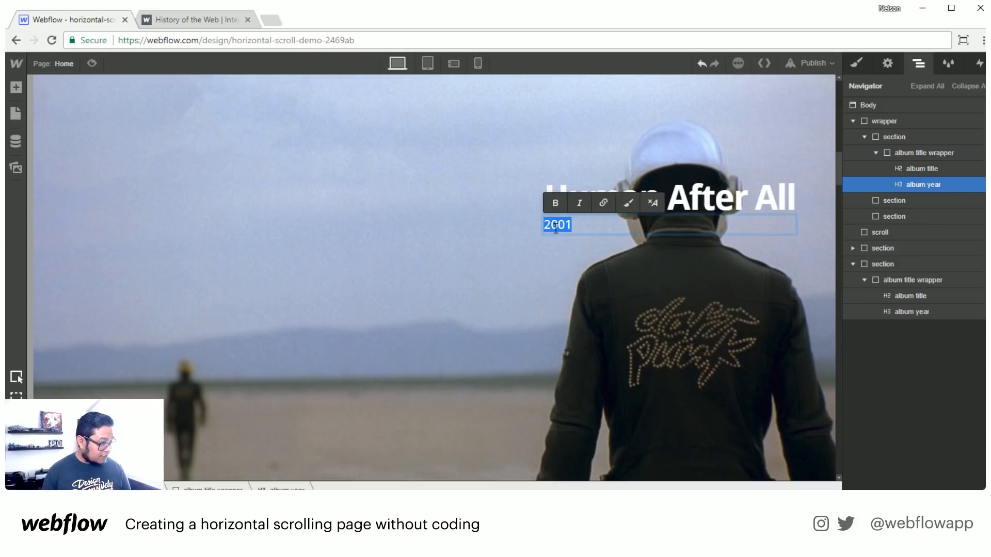
{"action": "type", "text": "2005"}
{"action": "key", "text": "Return"}
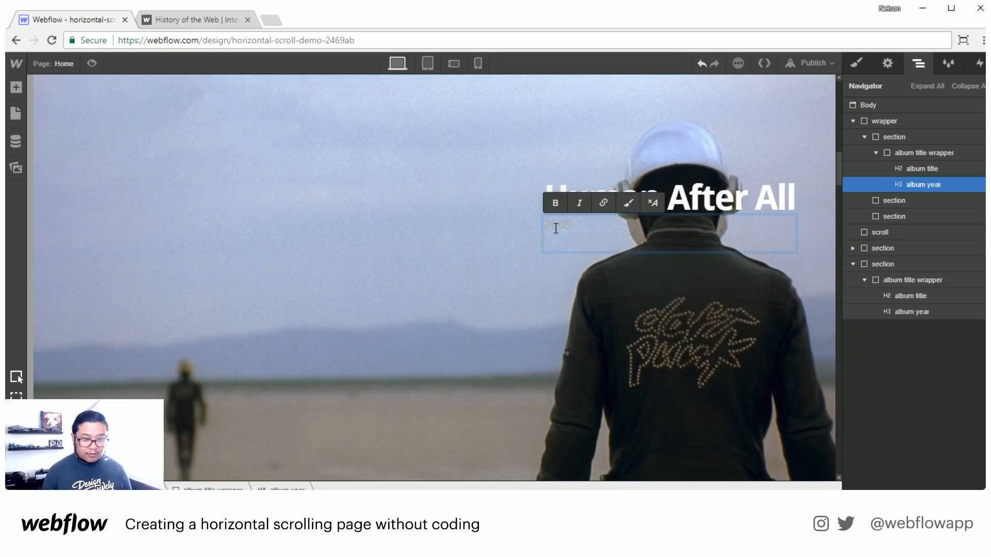
{"action": "key", "text": "BackSpace"}
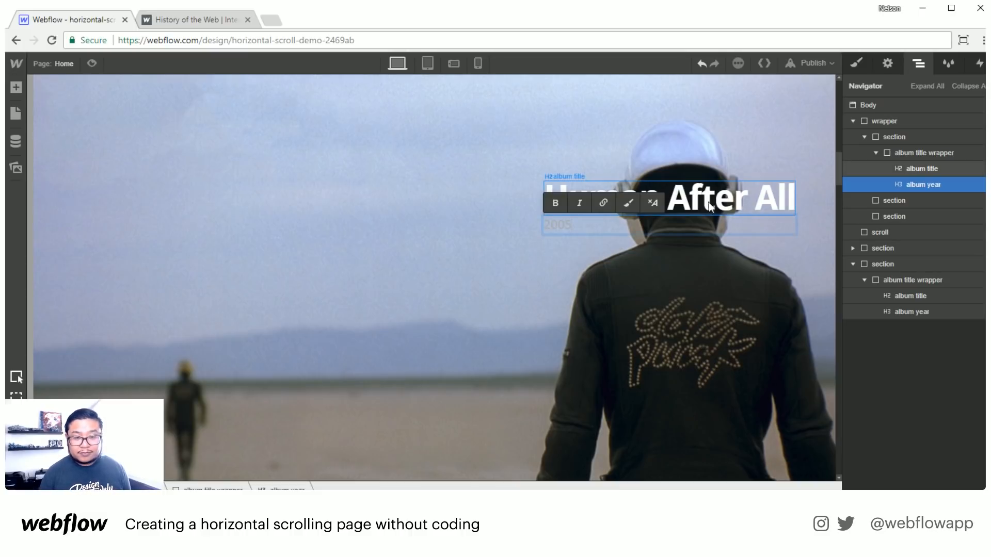
Replace the combo class on the Human After All album title wrapper with a new one named "album 3"
{"action": "left_click", "coordinate": [930, 153]}
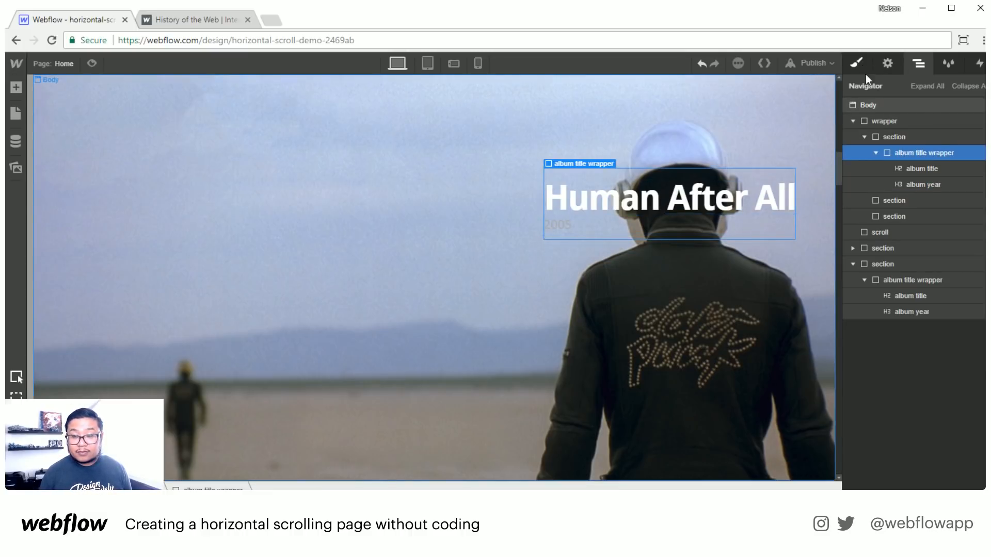
{"action": "left_click", "coordinate": [866, 74]}
{"action": "left_click", "coordinate": [894, 144]}
{"action": "key", "text": "BackSpace"}
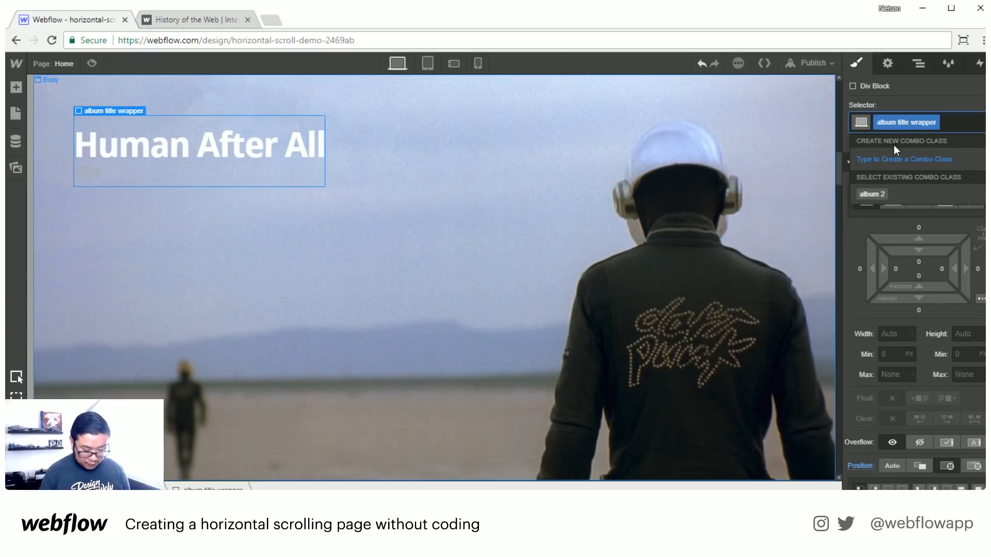
{"action": "type", "text": "album"}
{"action": "key", "text": "Return"}
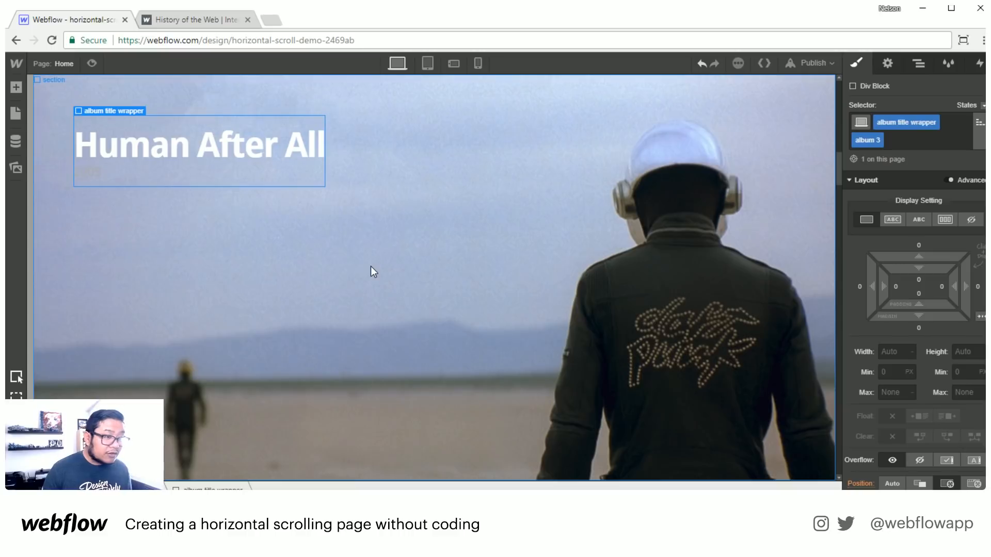
Add the combo class "album year 3" to the 2005 album year heading
{"action": "left_click", "coordinate": [103, 172]}
{"action": "left_click", "coordinate": [933, 121]}
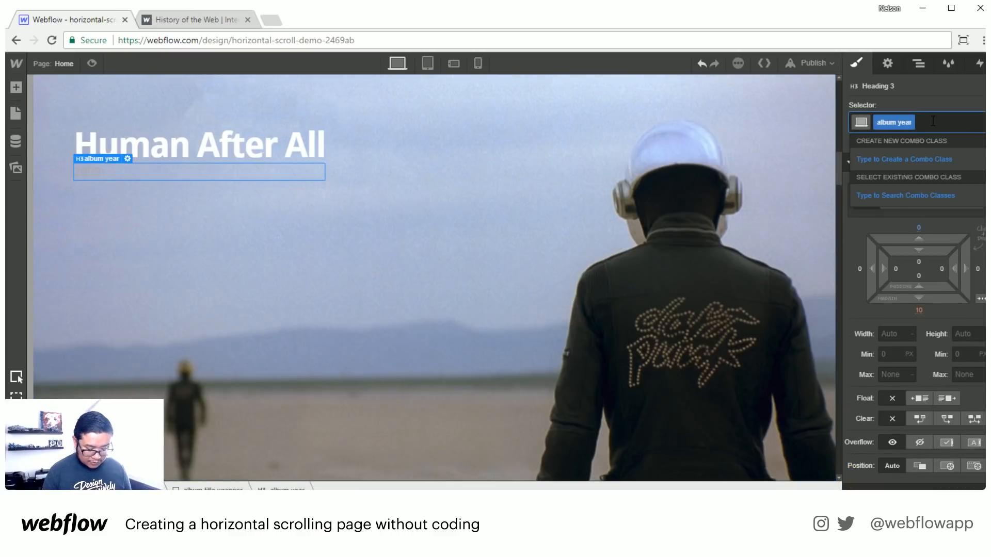
{"action": "type", "text": "album year 3"}
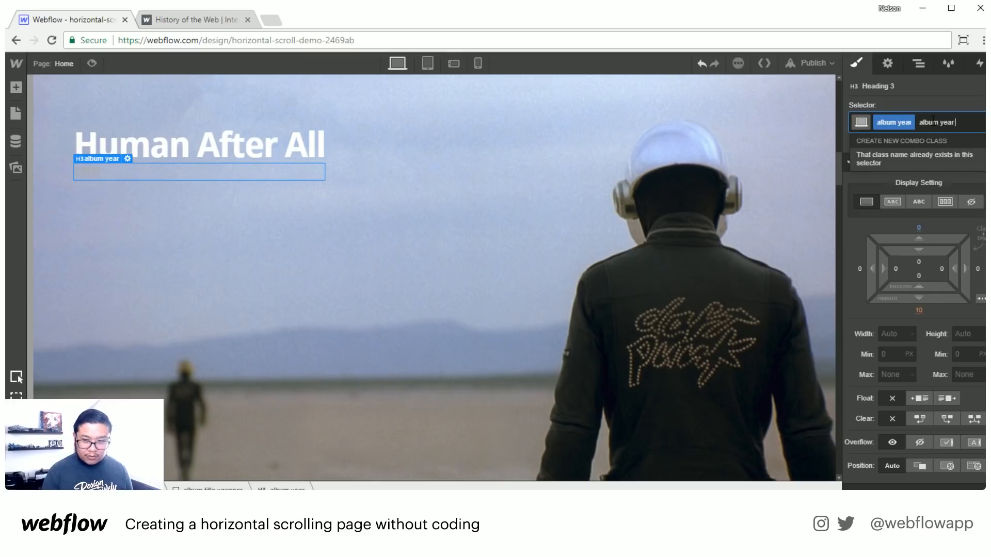
{"action": "key", "text": "Return"}
Set the 2005 album year heading's text color to lightgrey
{"action": "scroll", "coordinate": [953, 400], "scroll_direction": "down", "scroll_amount": 5}
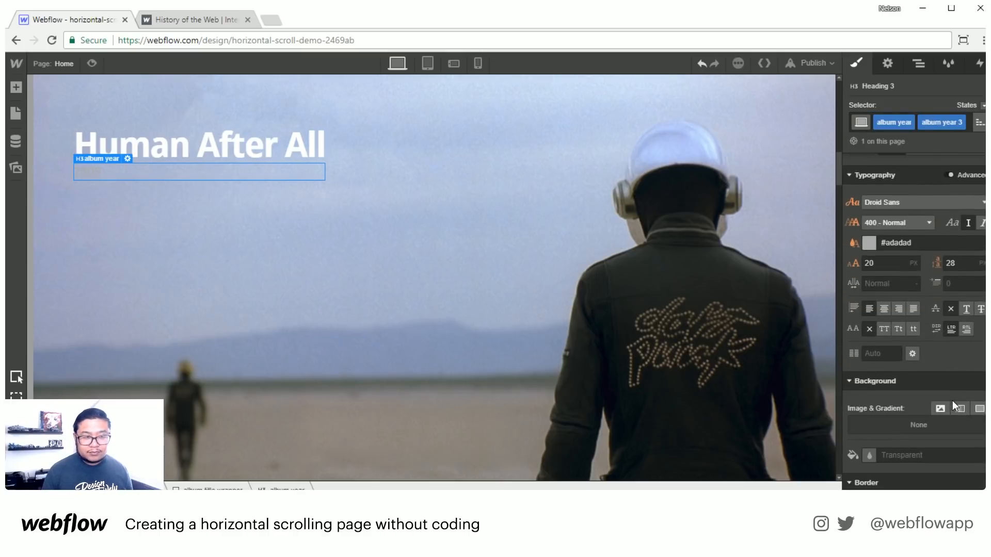
{"action": "scroll", "coordinate": [952, 401], "scroll_direction": "down", "scroll_amount": 3}
{"action": "scroll", "coordinate": [952, 400], "scroll_direction": "up", "scroll_amount": 5}
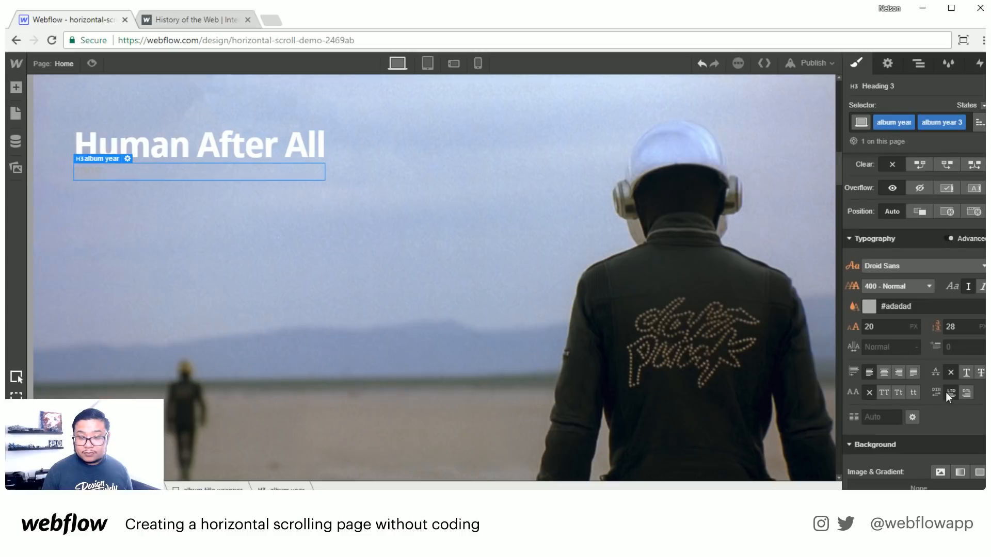
{"action": "left_click", "coordinate": [871, 310]}
{"action": "mouse_move", "coordinate": [891, 161]}
{"action": "left_mouse_down"}
{"action": "mouse_move", "coordinate": [857, 122]}
{"action": "mouse_move", "coordinate": [849, 172]}
{"action": "mouse_move", "coordinate": [842, 125]}
{"action": "mouse_move", "coordinate": [837, 139]}
{"action": "left_mouse_up"}
{"action": "left_click", "coordinate": [897, 92]}
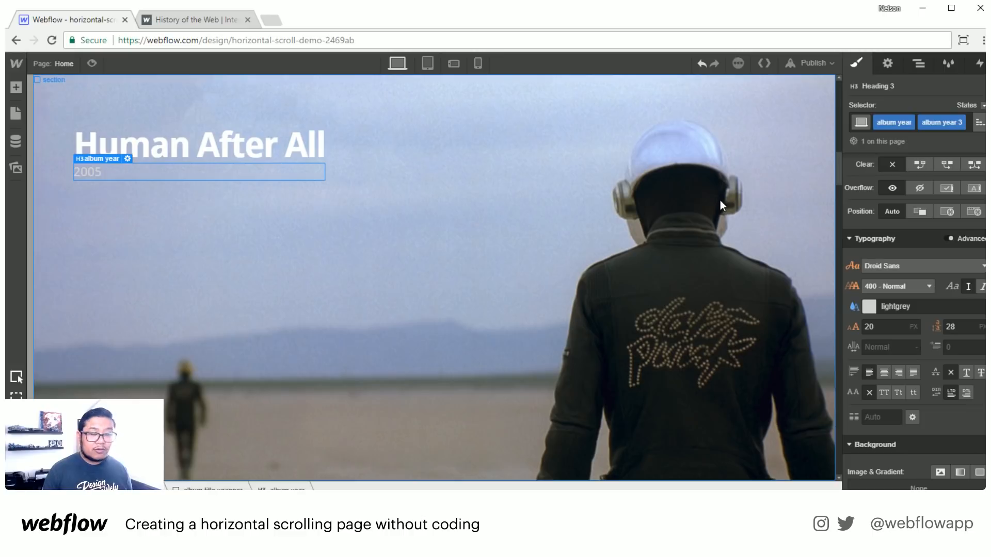
Move the Homework and Discovery sections back into the wrapper, ahead of the Human After All section
{"action": "left_click", "coordinate": [922, 68]}
{"action": "left_click", "coordinate": [939, 150]}
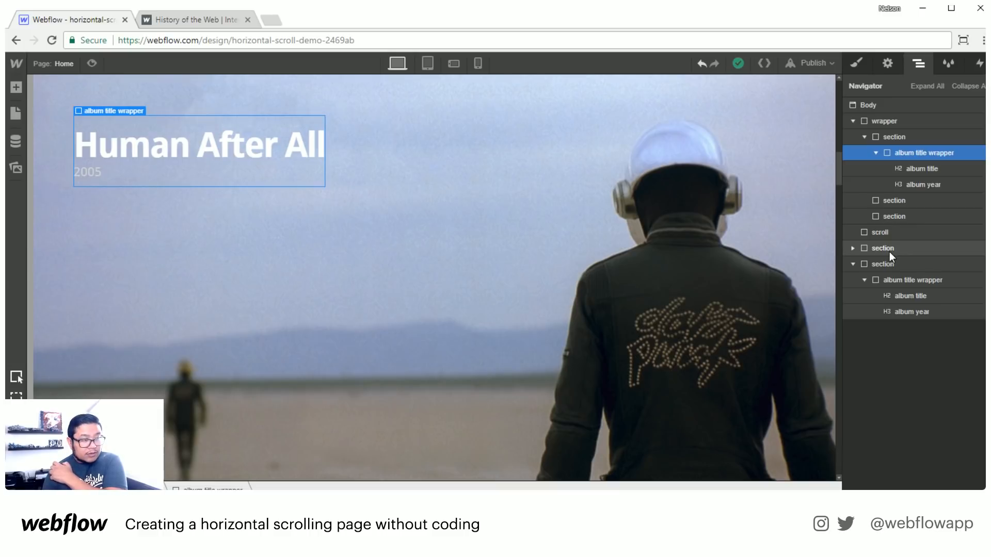
{"action": "left_click", "coordinate": [889, 248]}
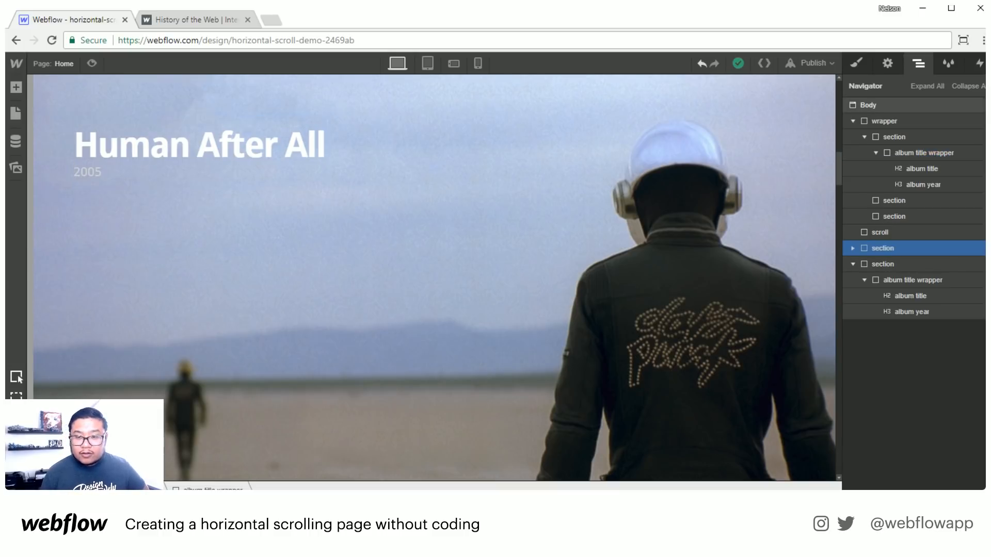
{"action": "left_click_drag", "start_coordinate": [888, 248], "coordinate": [889, 137]}
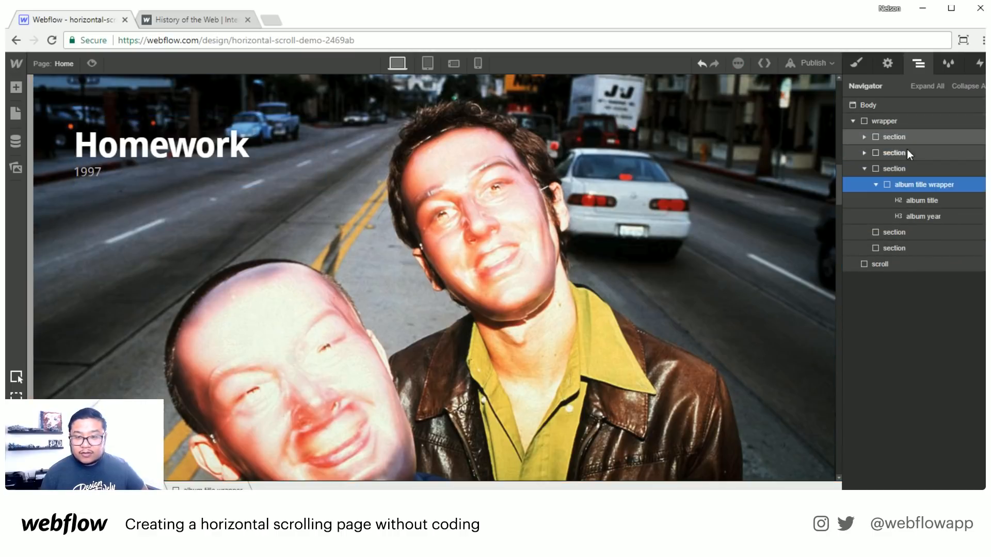
Select the Human After All section's album title wrapper and open the page's scroll animation for editing
{"action": "left_click", "coordinate": [898, 168]}
{"action": "left_click", "coordinate": [975, 186]}
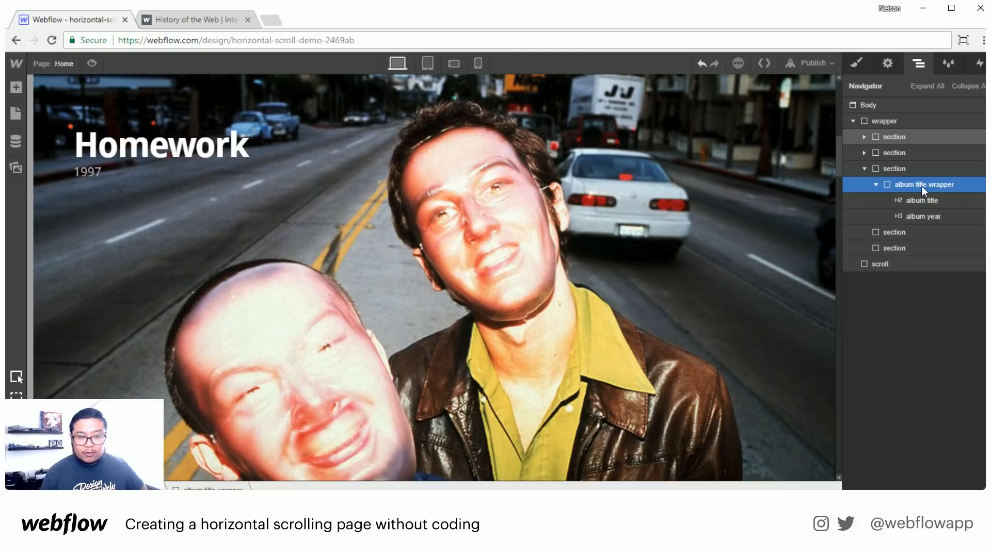
{"action": "left_click", "coordinate": [975, 65]}
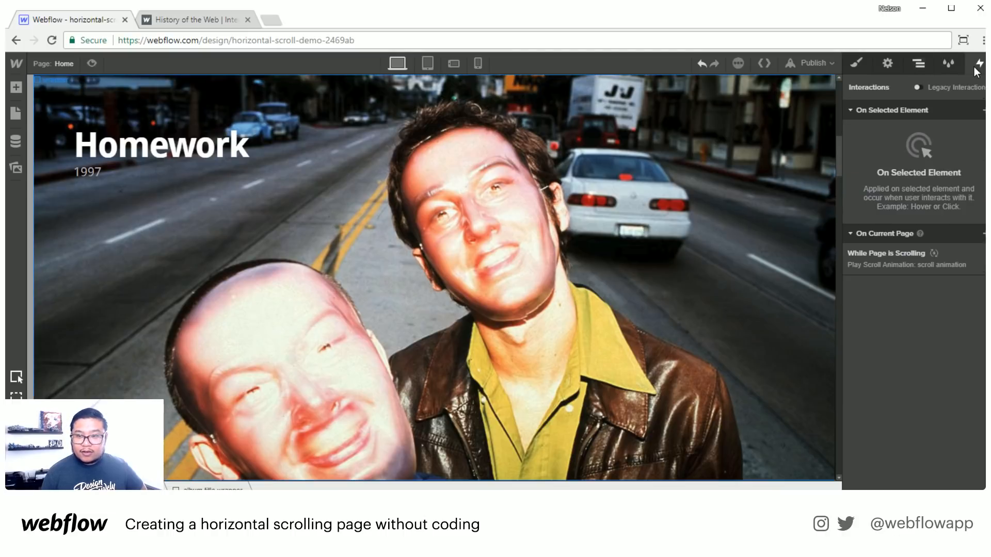
{"action": "left_click", "coordinate": [911, 253]}
{"action": "left_click", "coordinate": [897, 212]}
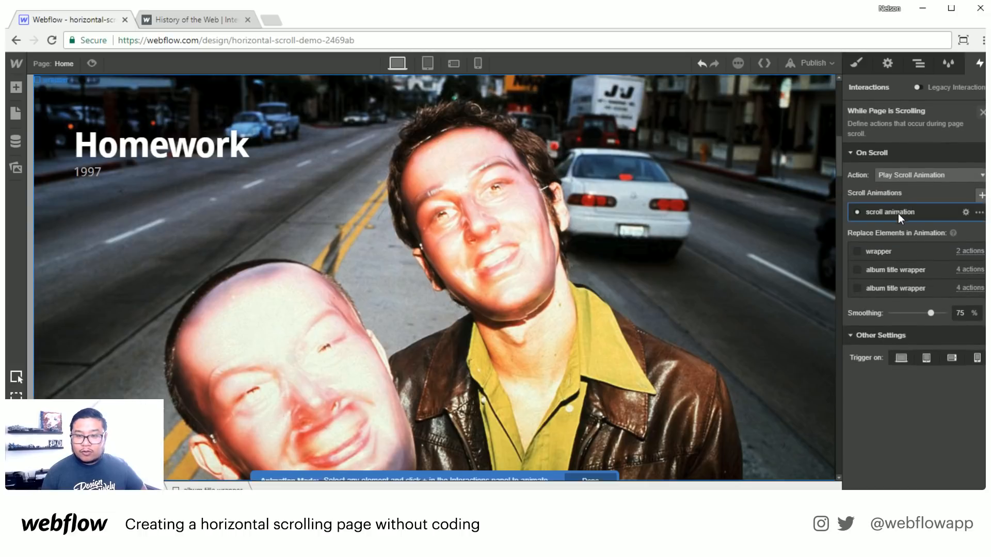
{"action": "scroll", "coordinate": [930, 264], "scroll_direction": "down", "scroll_amount": 1}
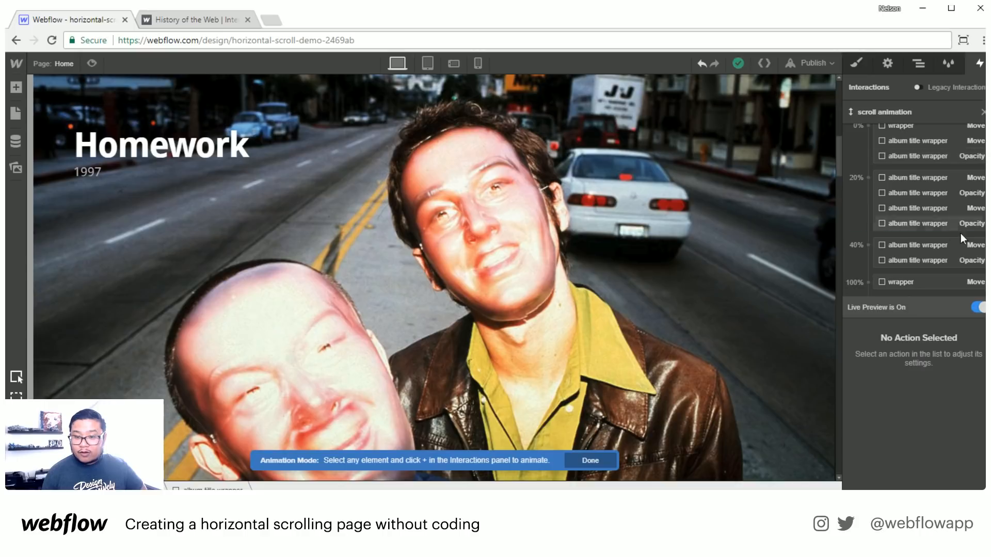
{"action": "scroll", "coordinate": [982, 135], "scroll_direction": "up", "scroll_amount": 1}
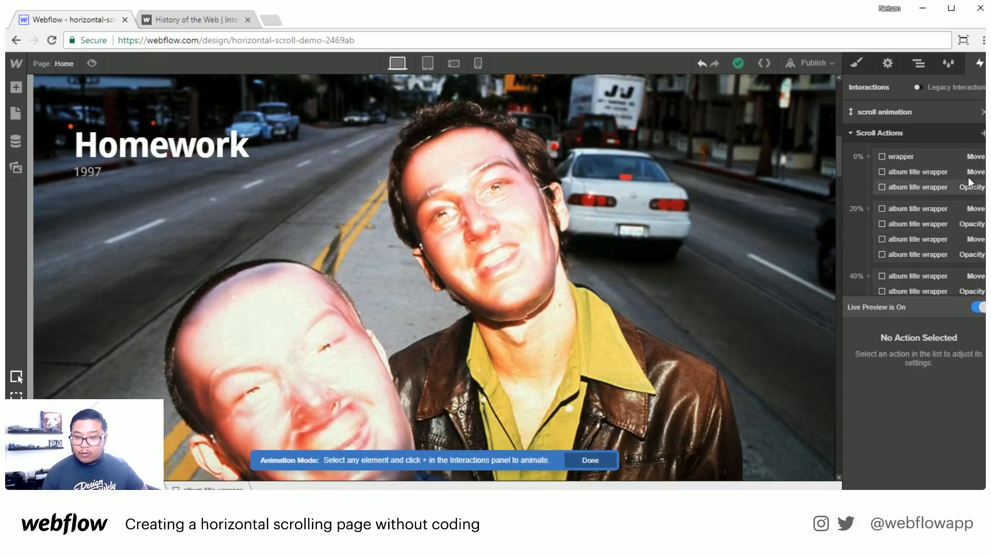
Add a Move action for the selected album title wrapper at the 40% keyframe with a Y offset of 100 px
{"action": "left_click", "coordinate": [982, 135]}
{"action": "left_click", "coordinate": [911, 170]}
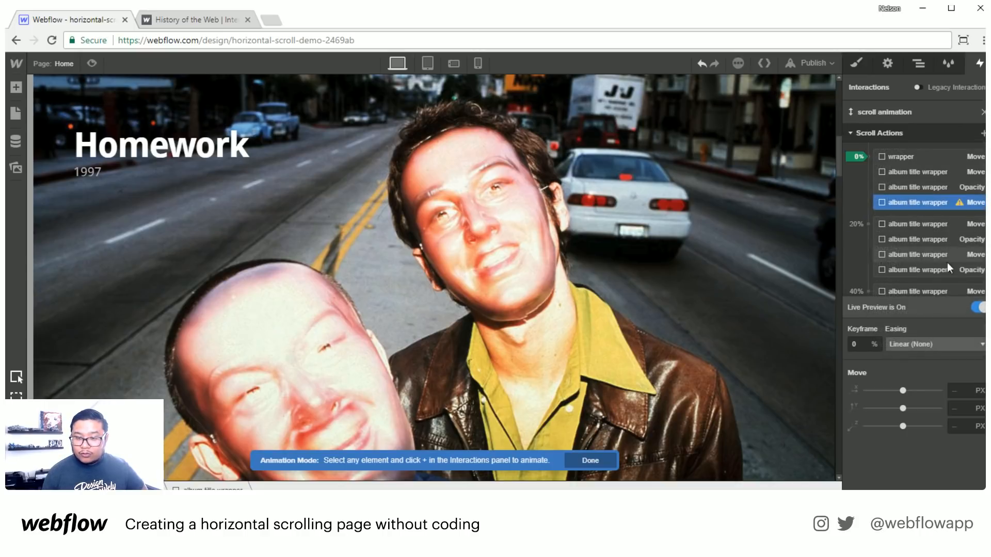
{"action": "left_click", "coordinate": [850, 343]}
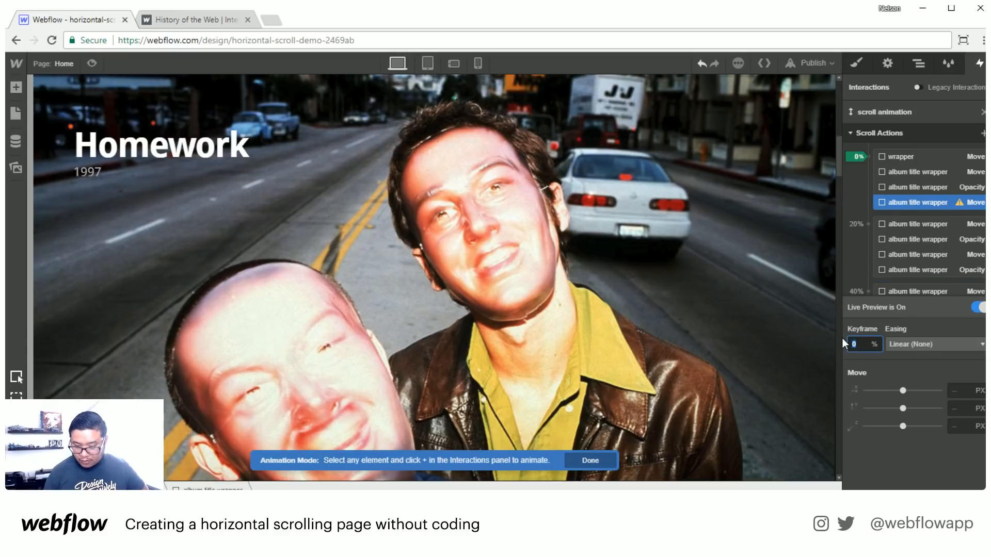
{"action": "type", "text": "40"}
{"action": "left_click", "coordinate": [960, 407]}
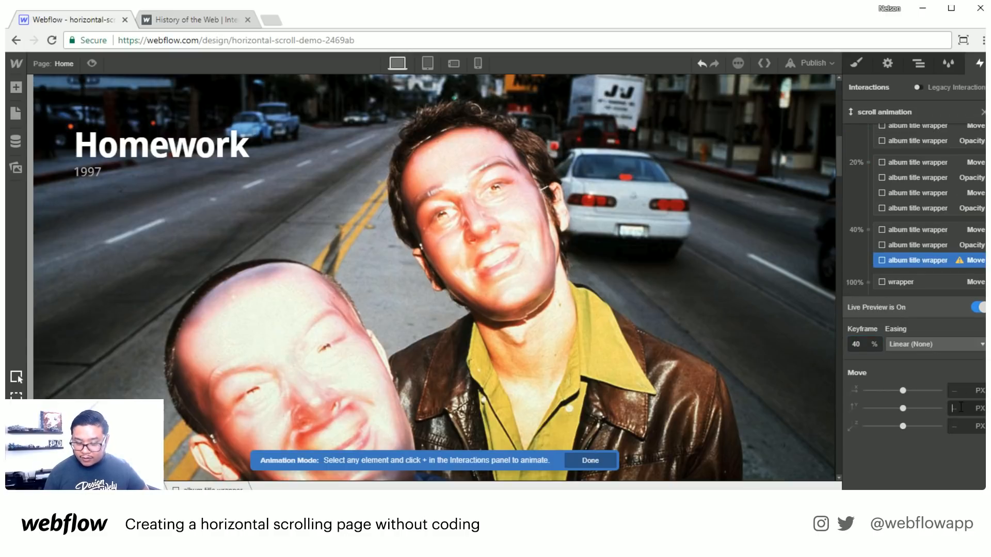
{"action": "type", "text": "100"}
Add a second Move action for the album title wrapper at the 60% keyframe with a Y offset of 0 px
{"action": "scroll", "coordinate": [943, 265], "scroll_direction": "up", "scroll_amount": 3}
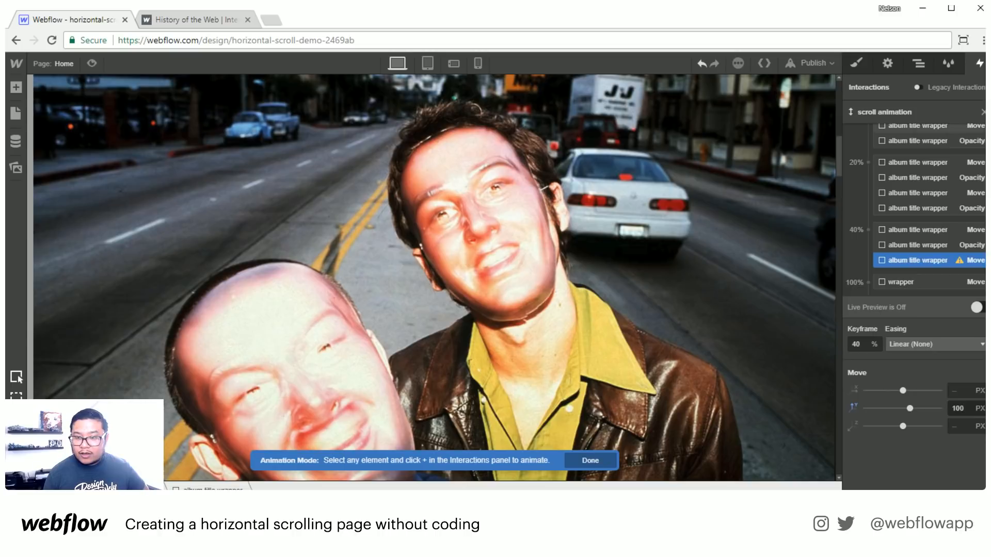
{"action": "left_click", "coordinate": [983, 133]}
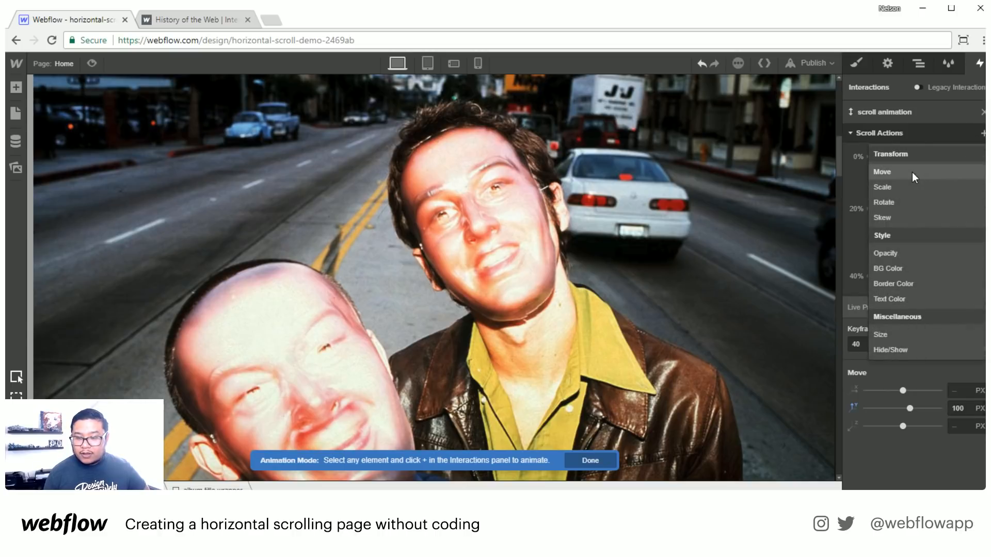
{"action": "left_click", "coordinate": [912, 171]}
{"action": "double_click", "coordinate": [855, 344]}
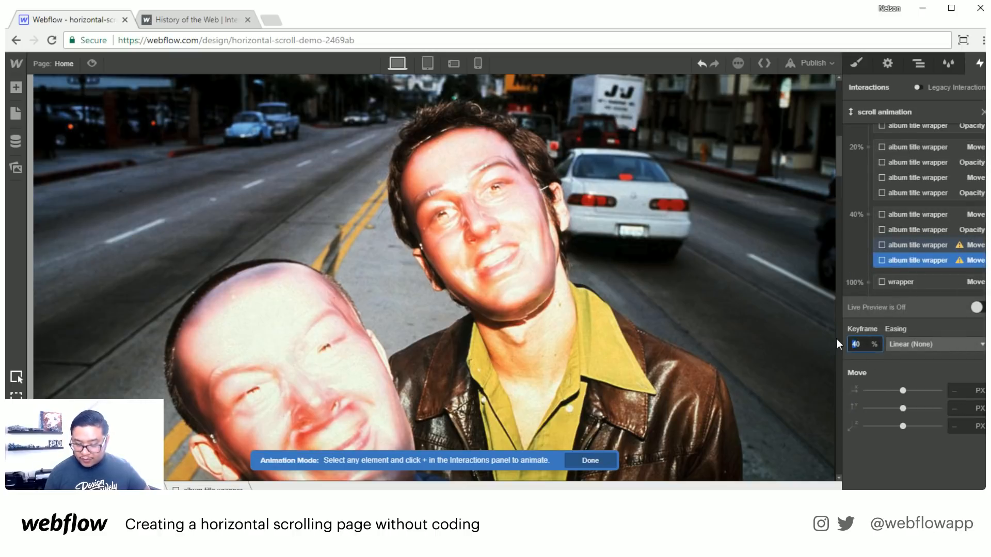
{"action": "type", "text": "60"}
{"action": "left_click", "coordinate": [953, 408]}
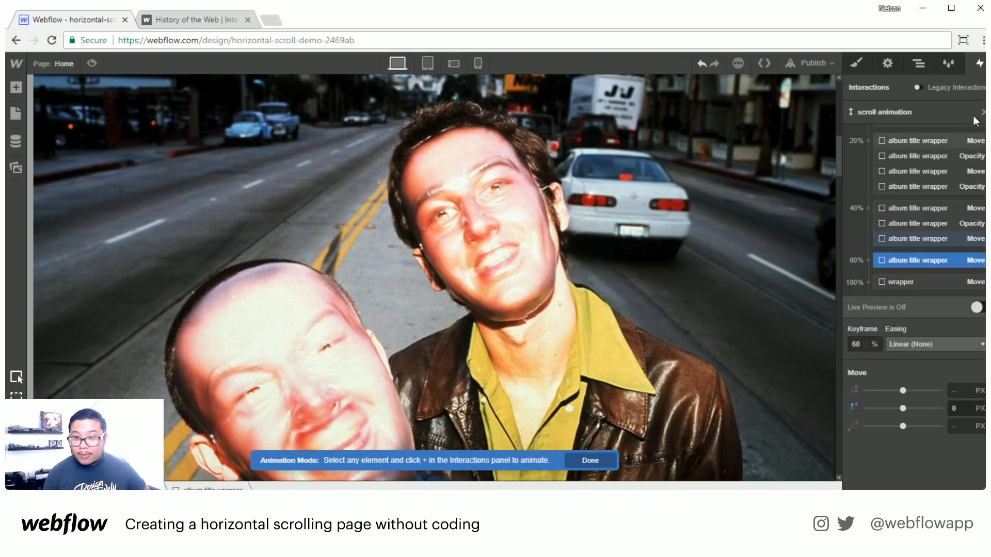
Add an Opacity action for the Human After All album title wrapper at the 40% keyframe with 0% opacity
{"action": "scroll", "coordinate": [918, 187], "scroll_direction": "up", "scroll_amount": 3}
{"action": "left_click", "coordinate": [983, 134]}
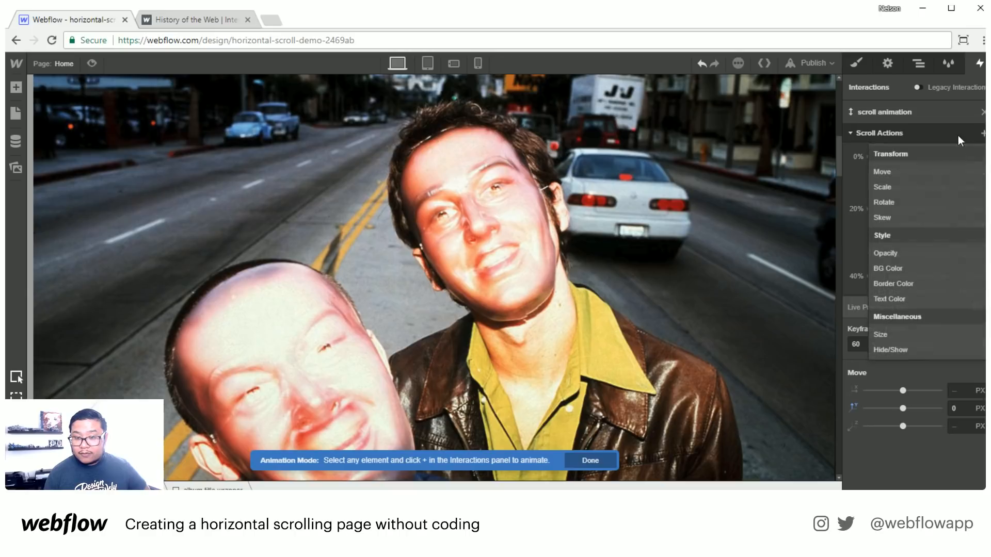
{"action": "left_click", "coordinate": [891, 247]}
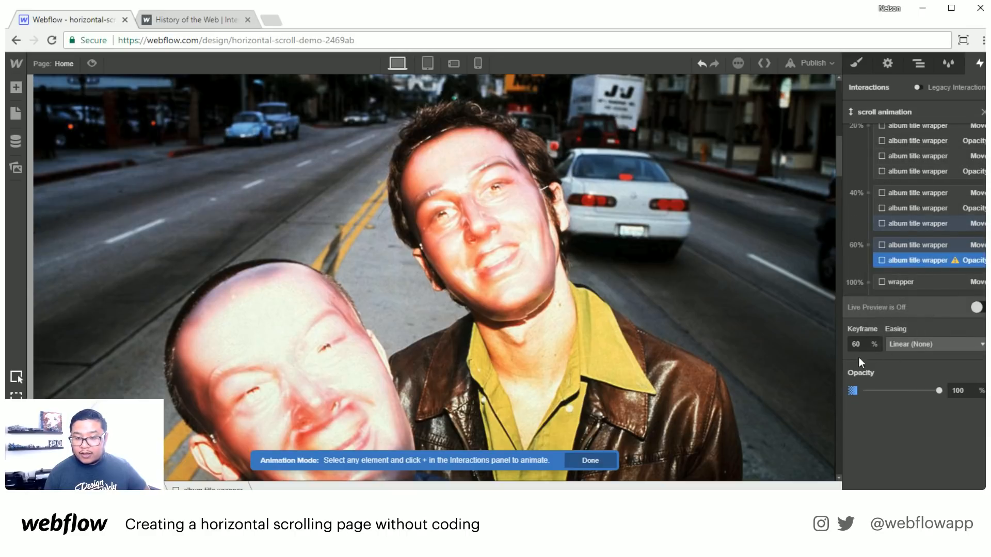
{"action": "left_click", "coordinate": [854, 344]}
{"action": "key", "text": "BackSpace"}
{"action": "key", "text": "BackSpace"}
{"action": "type", "text": "4"}
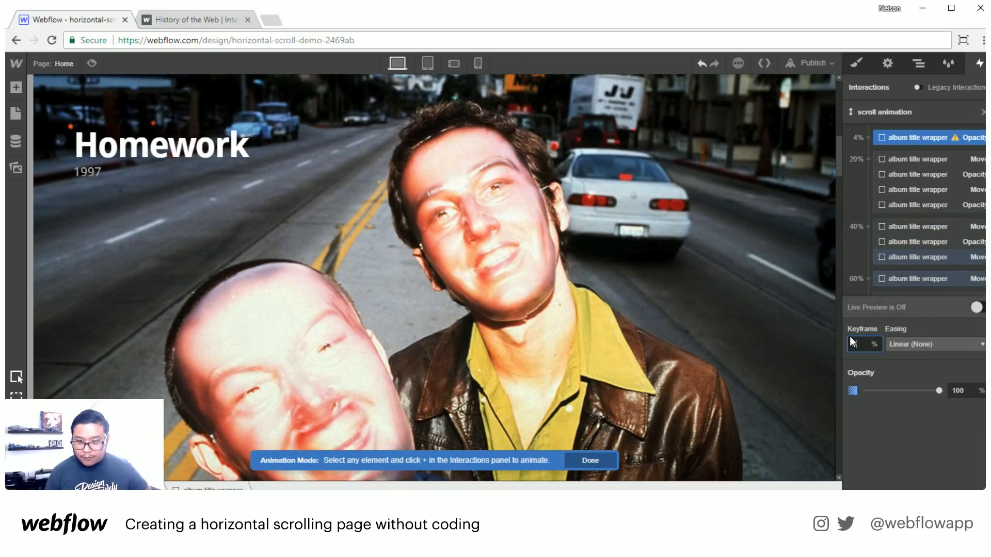
{"action": "type", "text": "0"}
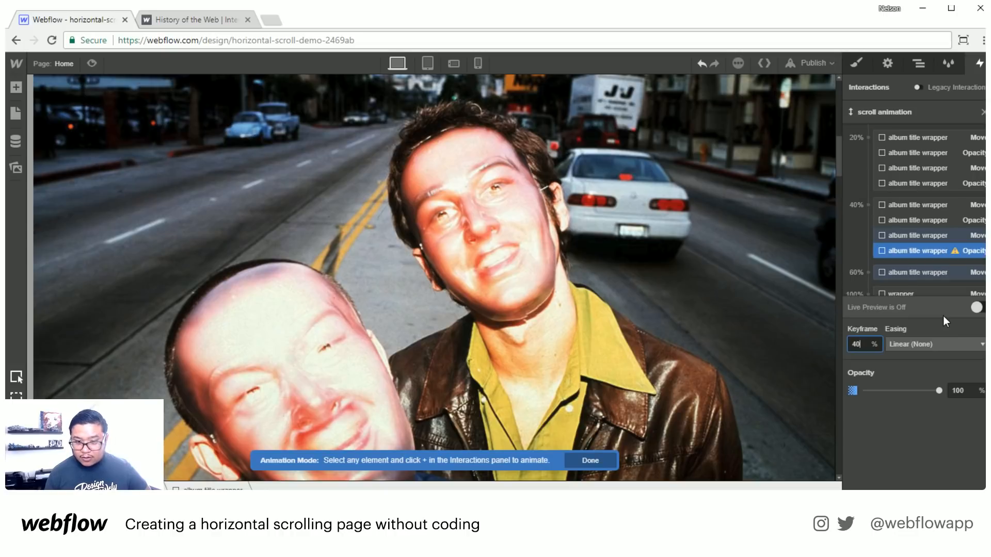
{"action": "left_click", "coordinate": [957, 392]}
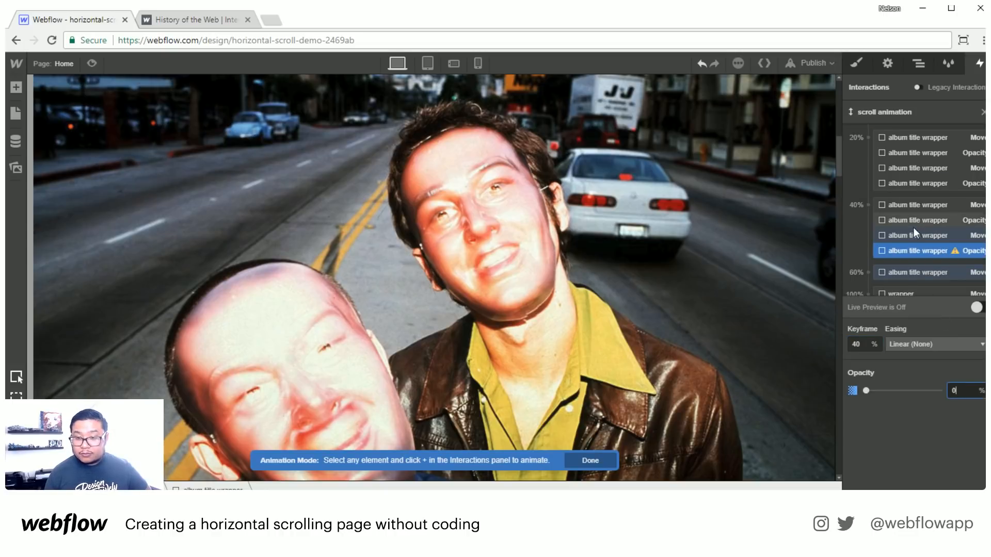
Add a second Opacity action for the same album title wrapper at the 60% keyframe with 100% opacity
{"action": "scroll", "coordinate": [959, 171], "scroll_direction": "up", "scroll_amount": 3}
{"action": "left_click", "coordinate": [981, 134]}
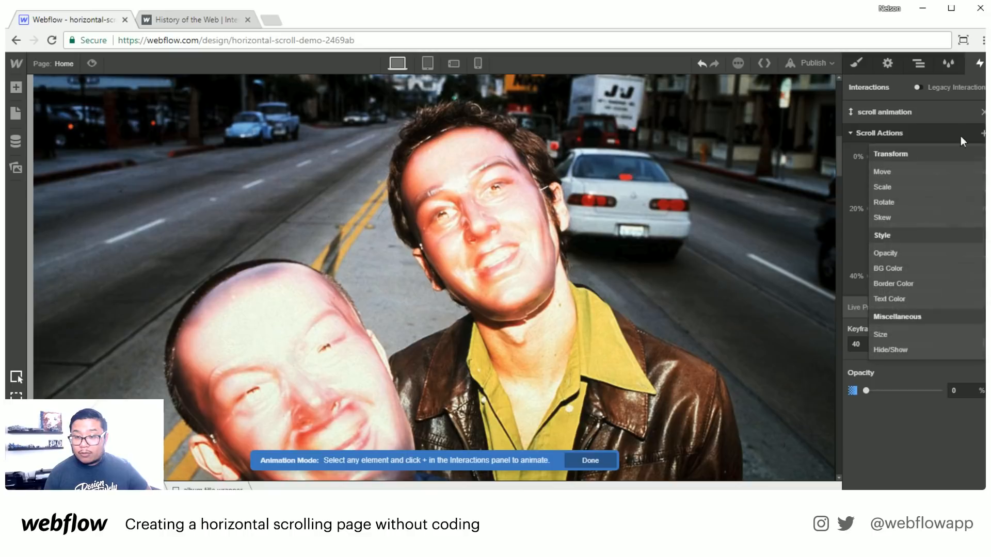
{"action": "left_click", "coordinate": [885, 253]}
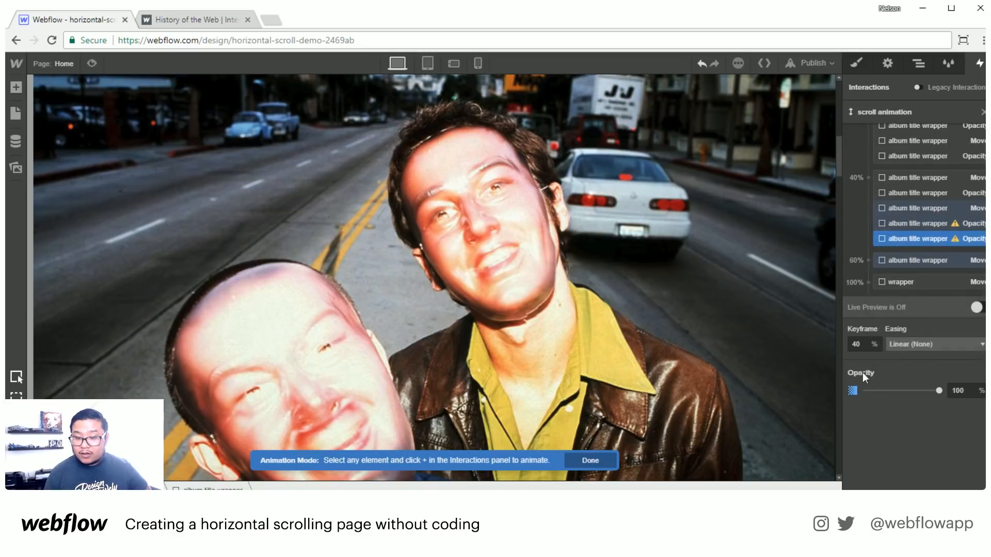
{"action": "double_click", "coordinate": [861, 343]}
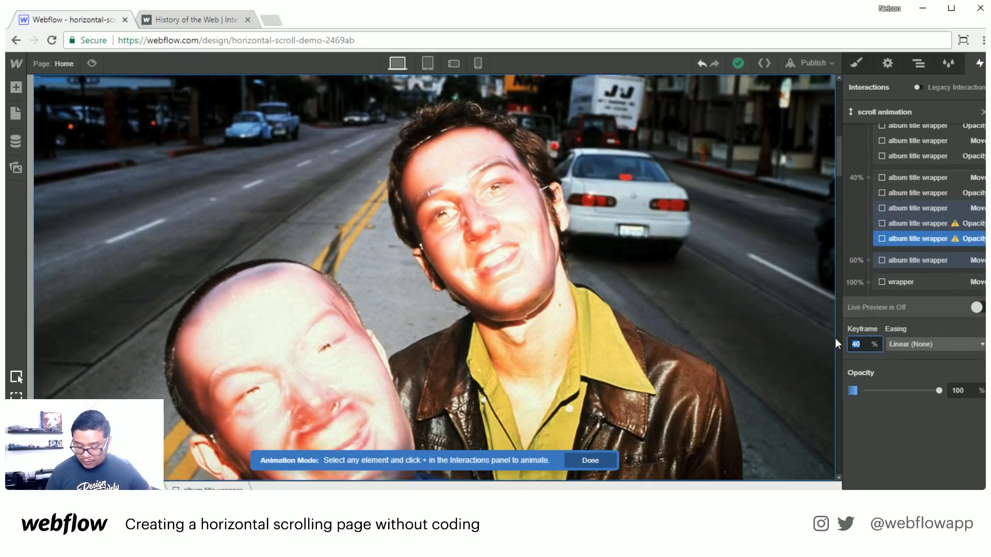
{"action": "type", "text": "60"}
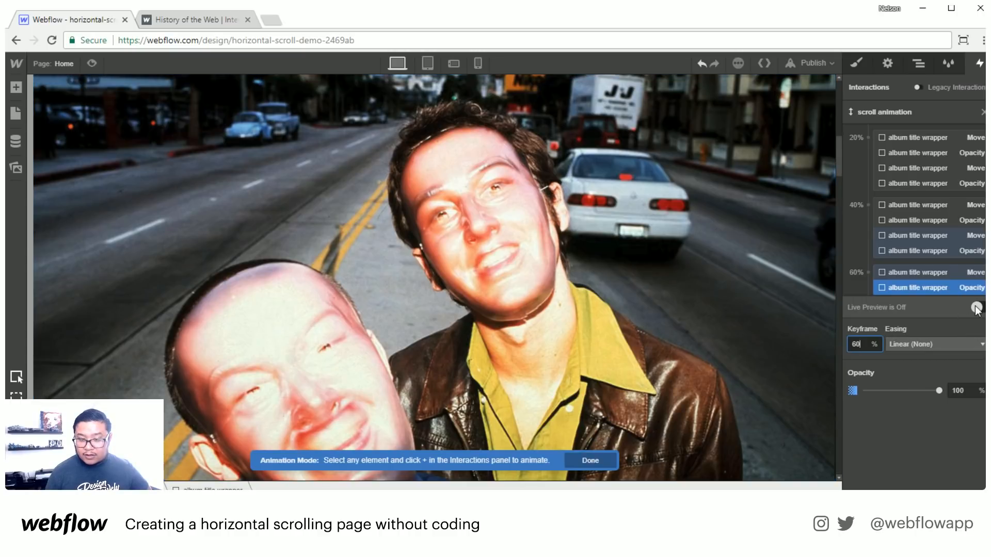
Turn on live preview and examine how the album titles move and fade between the Homework, Discovery and Human After All sections
{"action": "left_click", "coordinate": [976, 308]}
{"action": "scroll", "coordinate": [779, 232], "scroll_direction": "down", "scroll_amount": 5}
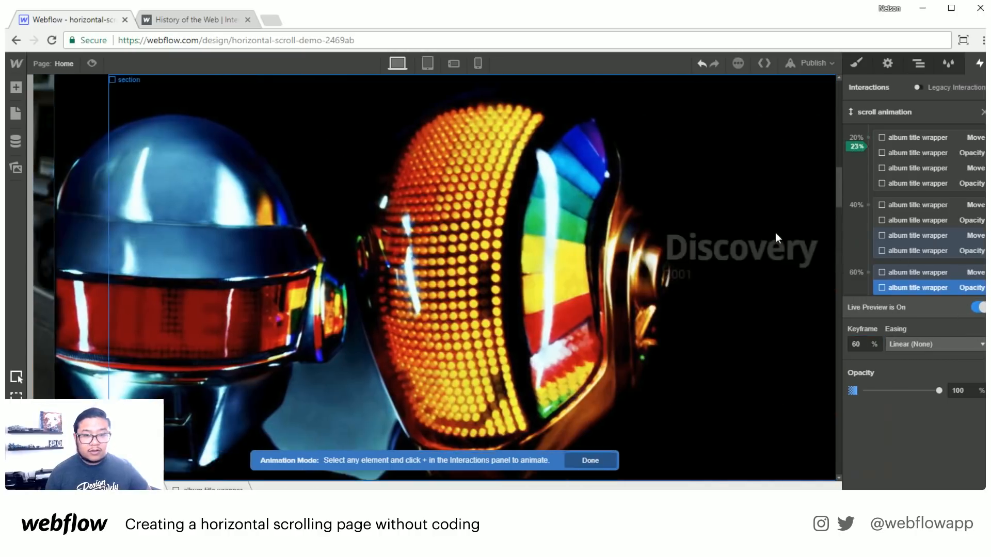
{"action": "scroll", "coordinate": [775, 232], "scroll_direction": "down", "scroll_amount": 6}
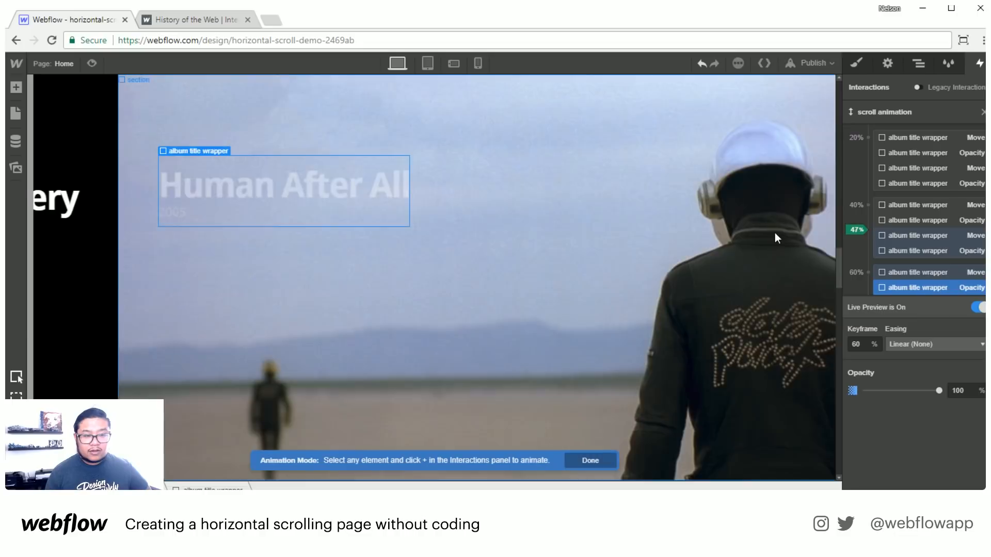
{"action": "scroll", "coordinate": [775, 233], "scroll_direction": "up", "scroll_amount": 10}
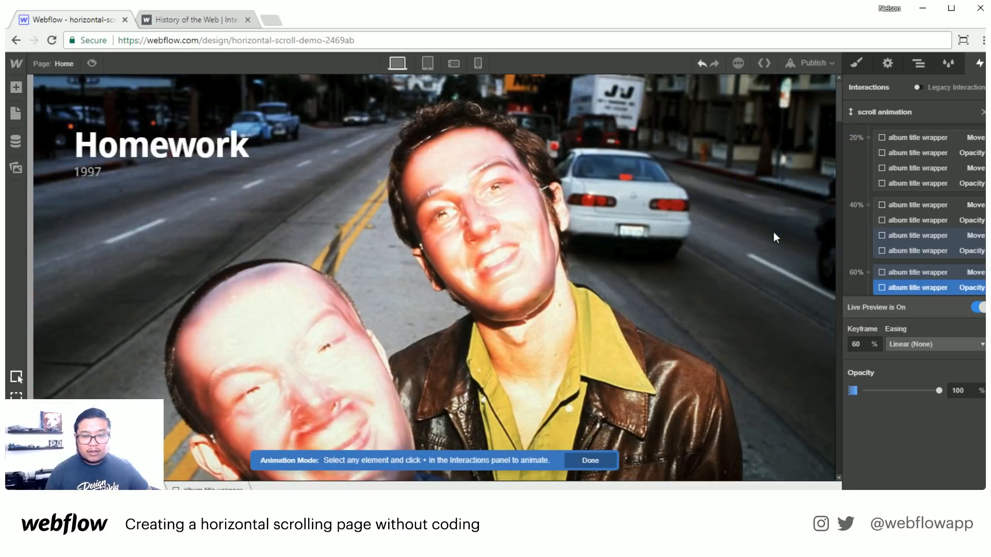
{"action": "scroll", "coordinate": [773, 233], "scroll_direction": "down", "scroll_amount": 4}
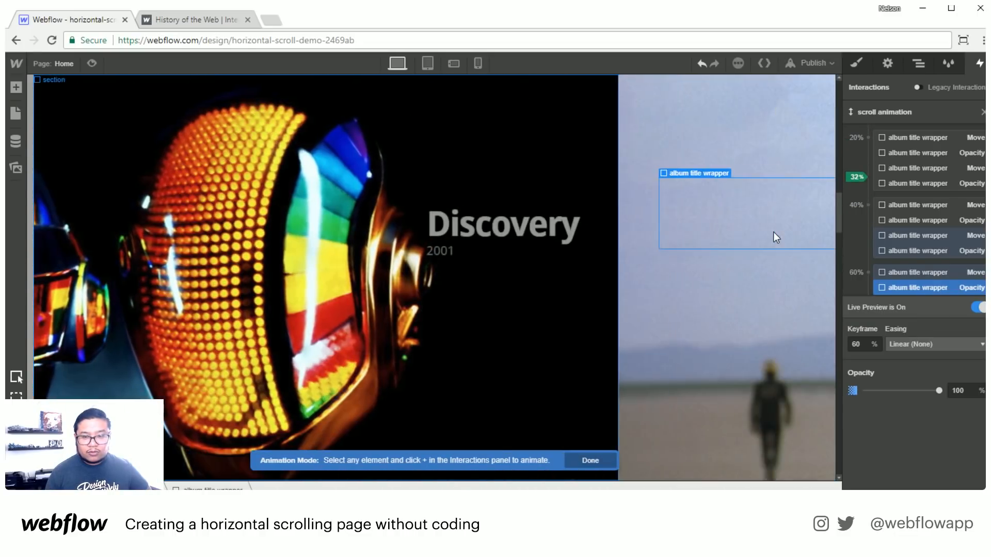
{"action": "scroll", "coordinate": [774, 236], "scroll_direction": "down", "scroll_amount": 4}
{"action": "scroll", "coordinate": [774, 236], "scroll_direction": "up", "scroll_amount": 2}
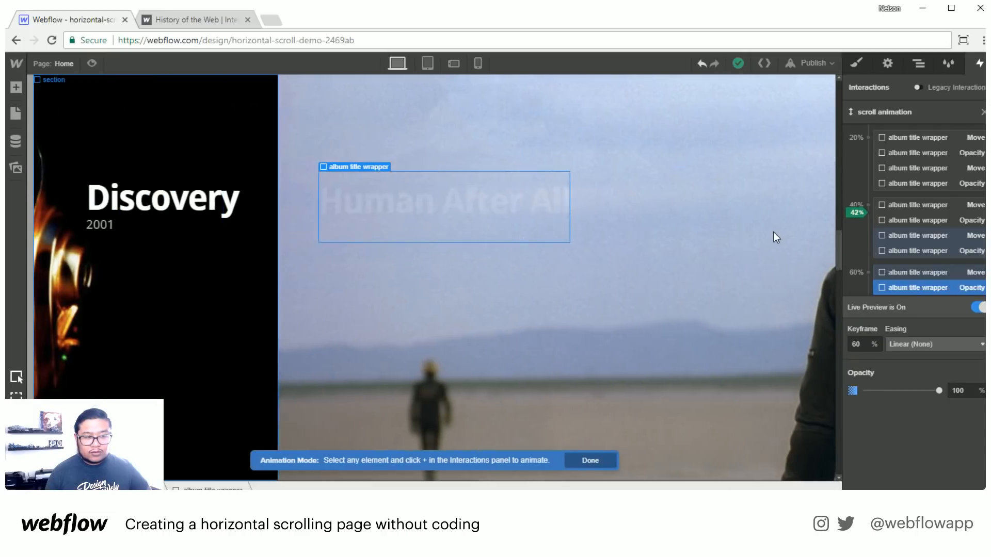
{"action": "scroll", "coordinate": [774, 235], "scroll_direction": "up", "scroll_amount": 4}
{"action": "scroll", "coordinate": [774, 234], "scroll_direction": "down", "scroll_amount": 4}
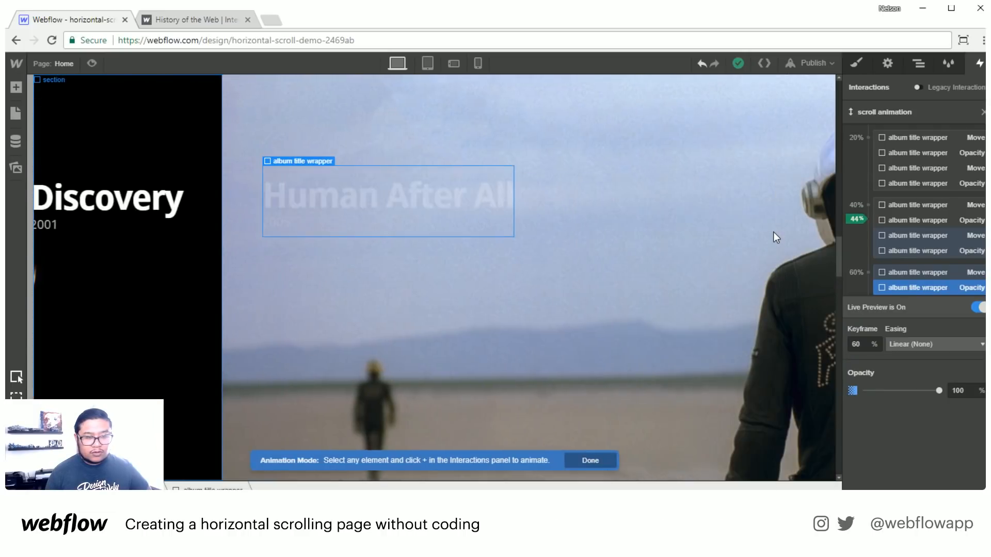
{"action": "scroll", "coordinate": [774, 234], "scroll_direction": "down", "scroll_amount": 2}
{"action": "scroll", "coordinate": [774, 234], "scroll_direction": "up", "scroll_amount": 6}
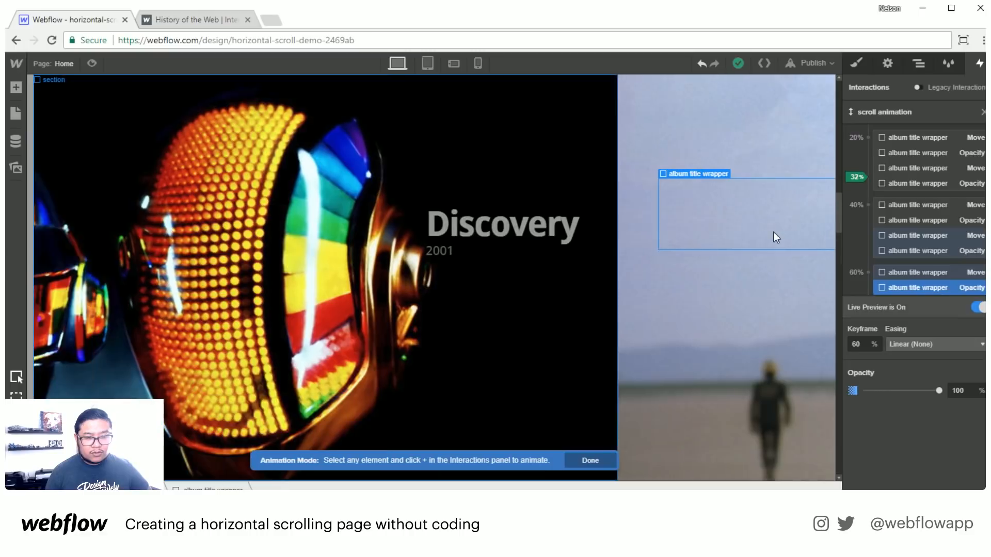
{"action": "scroll", "coordinate": [774, 237], "scroll_direction": "down", "scroll_amount": 4}
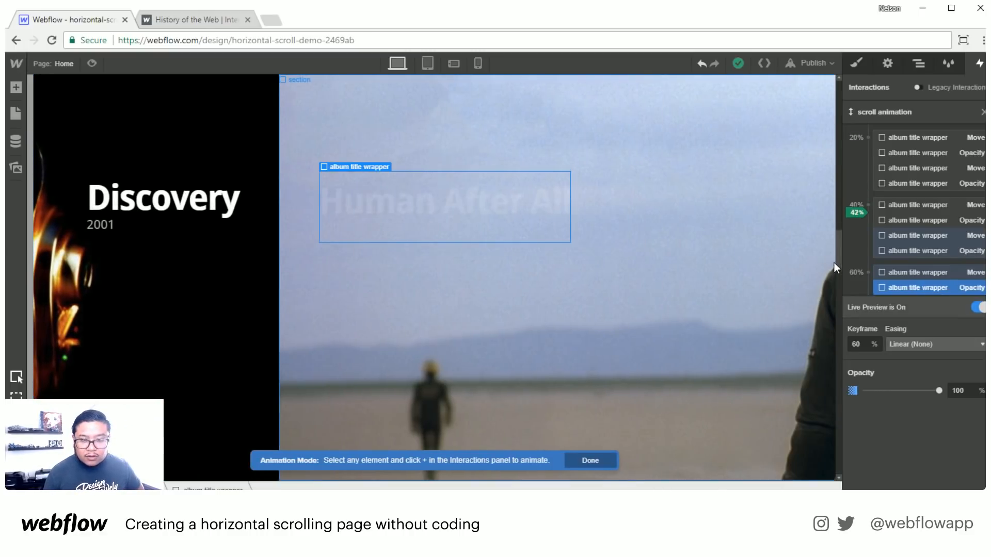
{"action": "mouse_move", "coordinate": [833, 262]}
{"action": "left_mouse_down"}
{"action": "mouse_move", "coordinate": [834, 190]}
{"action": "mouse_move", "coordinate": [825, 283]}
{"action": "mouse_move", "coordinate": [813, 184]}
{"action": "mouse_move", "coordinate": [823, 211]}
{"action": "mouse_move", "coordinate": [817, 195]}
{"action": "left_mouse_up"}
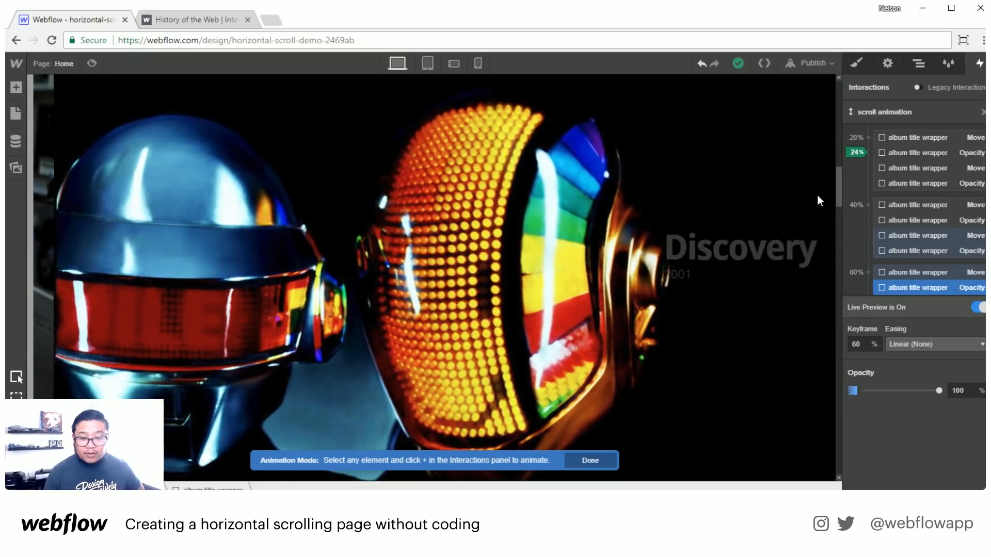
Select the Discovery section's album title wrapper and examine the timing of its fade and movement against the scroll percentage
{"action": "left_click", "coordinate": [737, 256]}
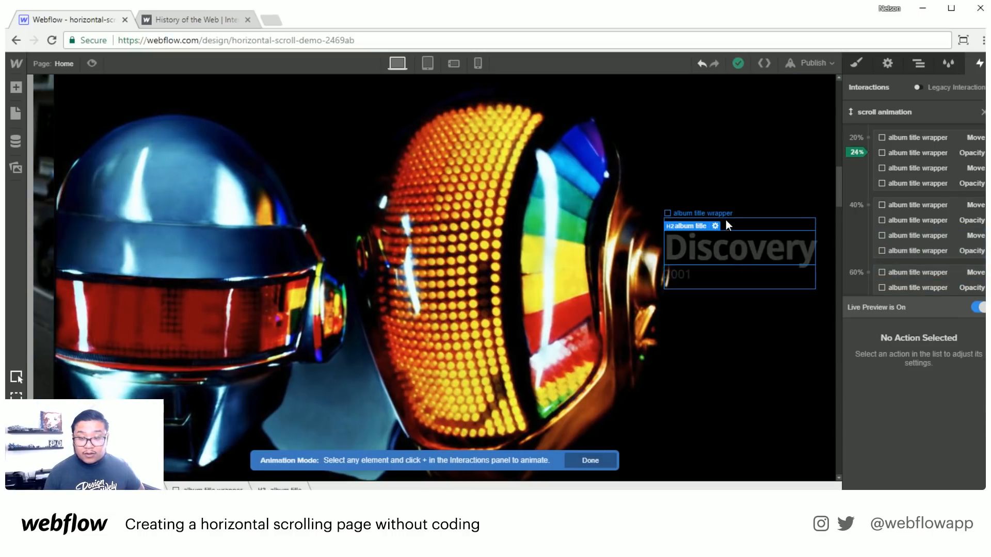
{"action": "left_click", "coordinate": [725, 223]}
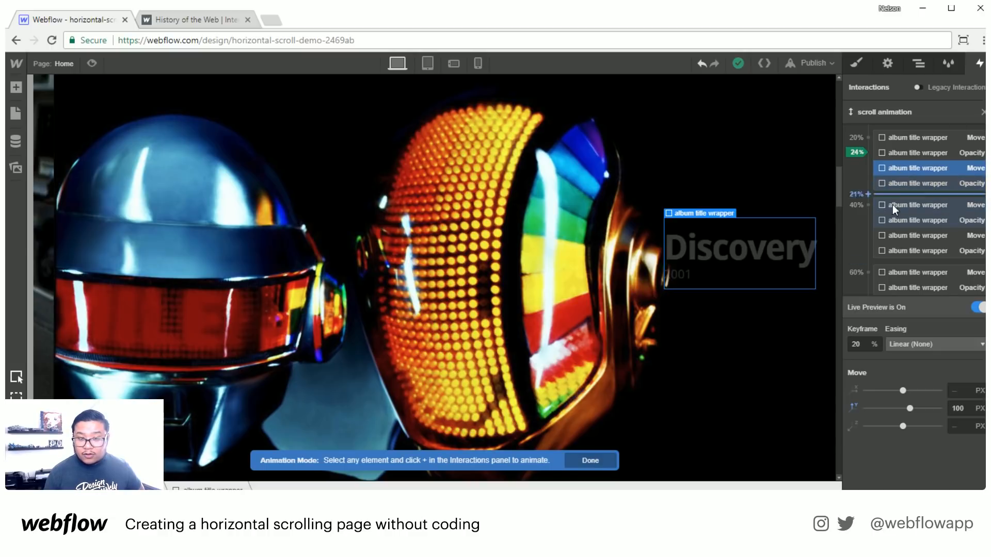
{"action": "scroll", "coordinate": [692, 274], "scroll_direction": "down", "scroll_amount": 1}
{"action": "scroll", "coordinate": [692, 273], "scroll_direction": "down", "scroll_amount": 2}
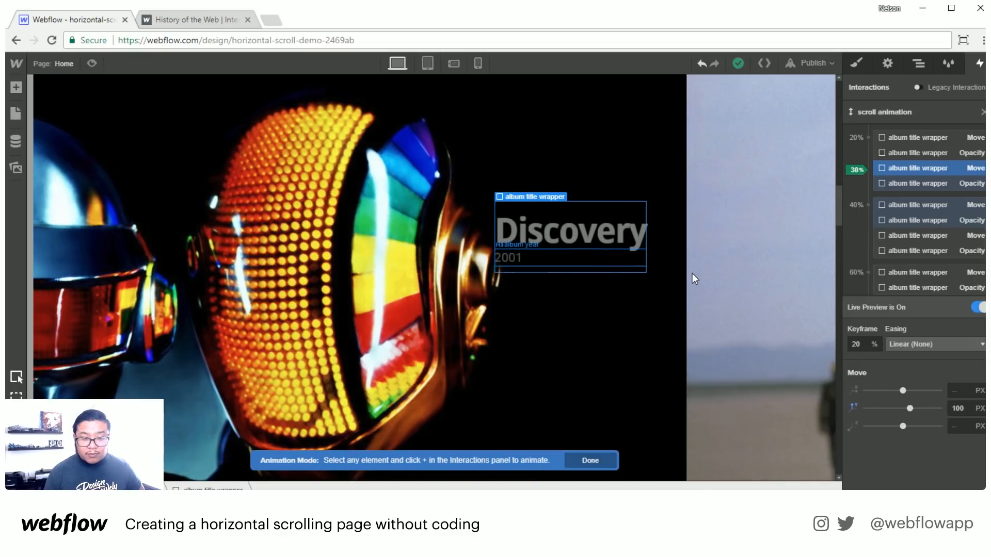
{"action": "scroll", "coordinate": [692, 273], "scroll_direction": "up", "scroll_amount": 3}
{"action": "scroll", "coordinate": [692, 274], "scroll_direction": "up", "scroll_amount": 5}
{"action": "scroll", "coordinate": [692, 273], "scroll_direction": "up", "scroll_amount": 7}
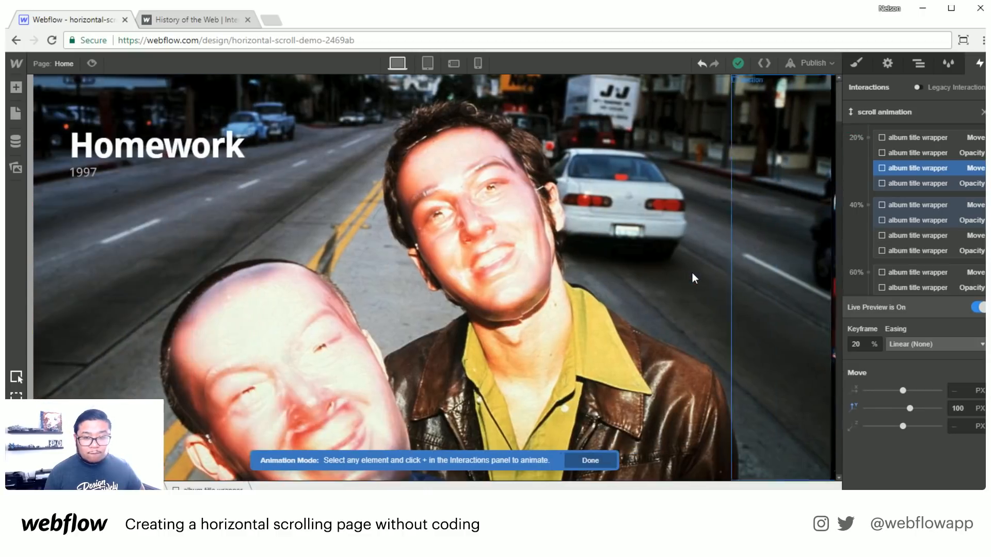
{"action": "scroll", "coordinate": [692, 271], "scroll_direction": "down", "scroll_amount": 3}
{"action": "scroll", "coordinate": [691, 271], "scroll_direction": "up", "scroll_amount": 5}
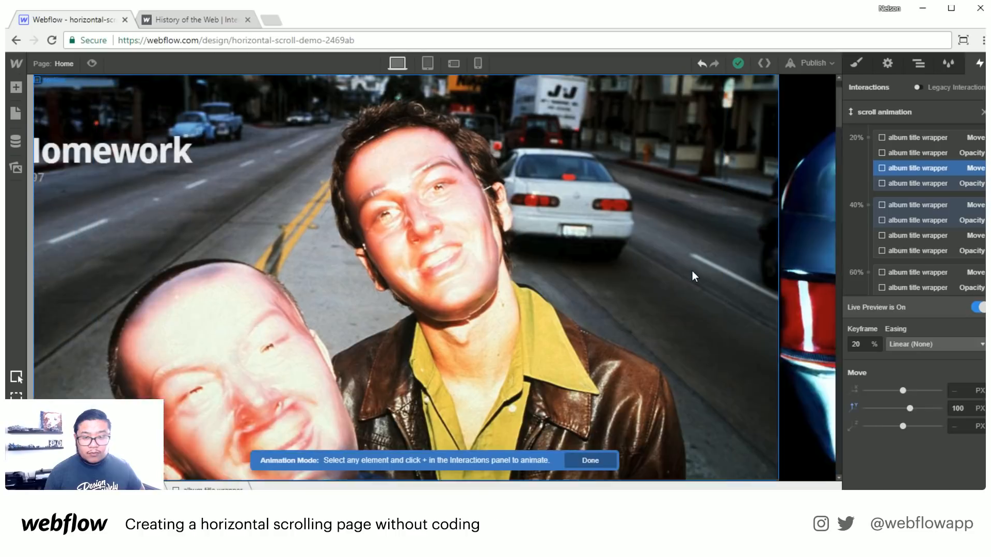
{"action": "scroll", "coordinate": [691, 271], "scroll_direction": "down", "scroll_amount": 3}
{"action": "scroll", "coordinate": [692, 271], "scroll_direction": "down", "scroll_amount": 5}
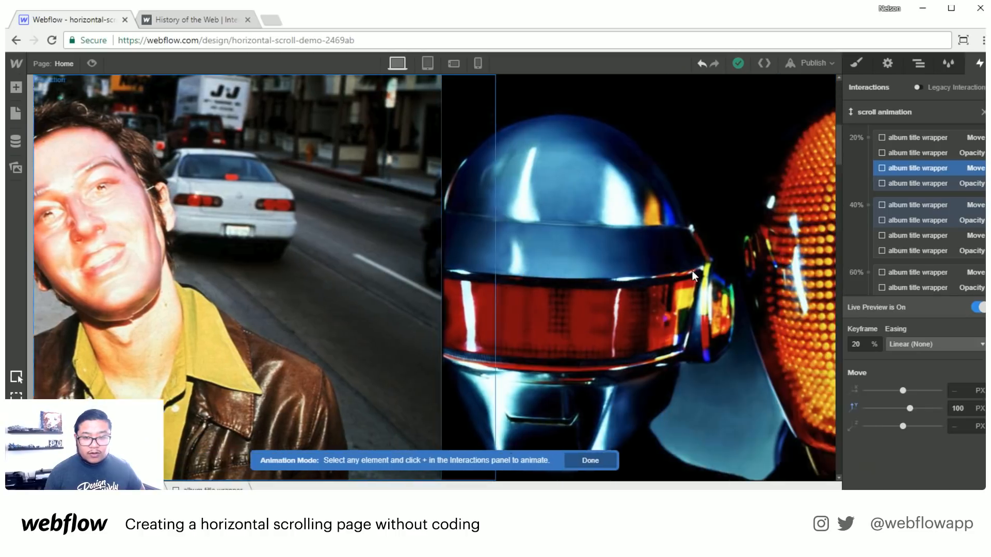
{"action": "scroll", "coordinate": [692, 270], "scroll_direction": "up", "scroll_amount": 4}
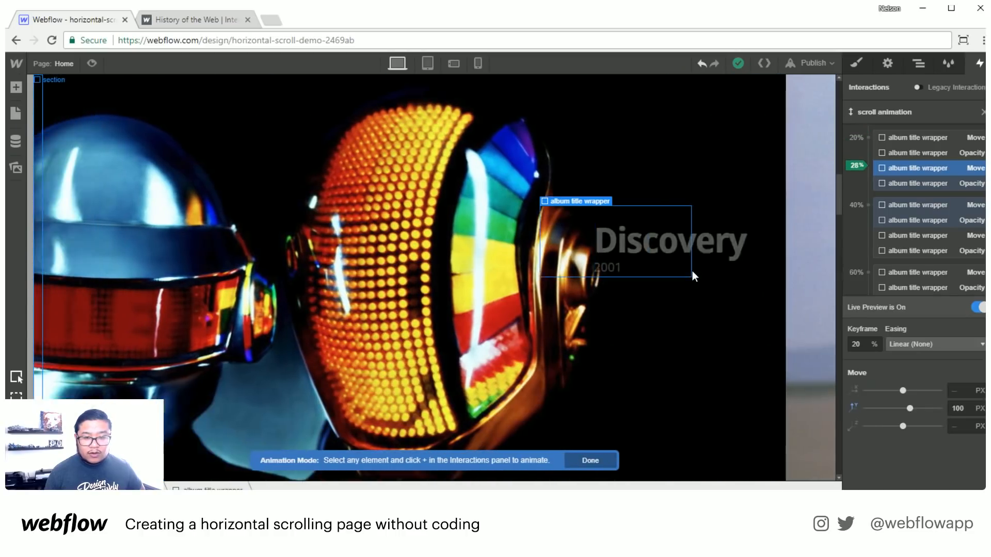
{"action": "scroll", "coordinate": [692, 271], "scroll_direction": "down", "scroll_amount": 2}
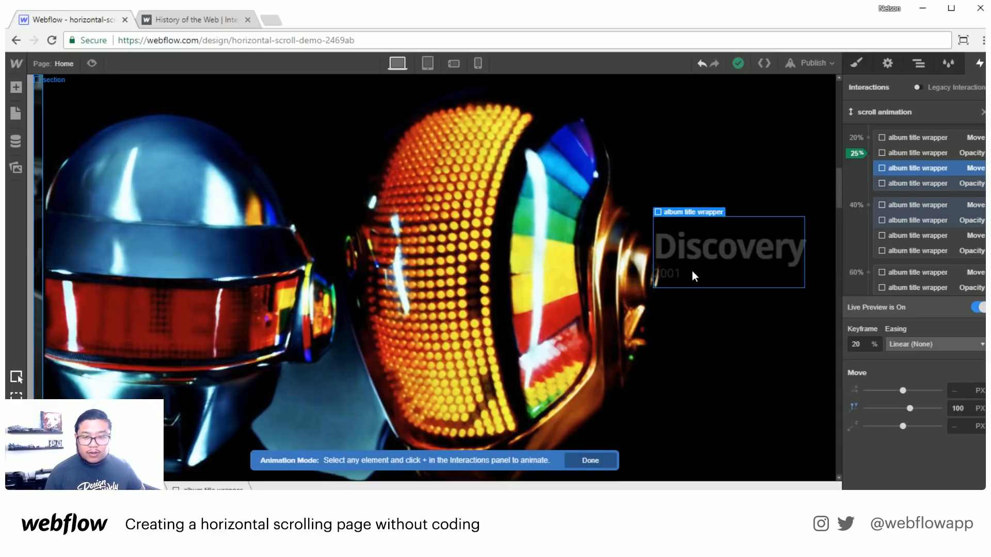
{"action": "scroll", "coordinate": [692, 267], "scroll_direction": "down", "scroll_amount": 1}
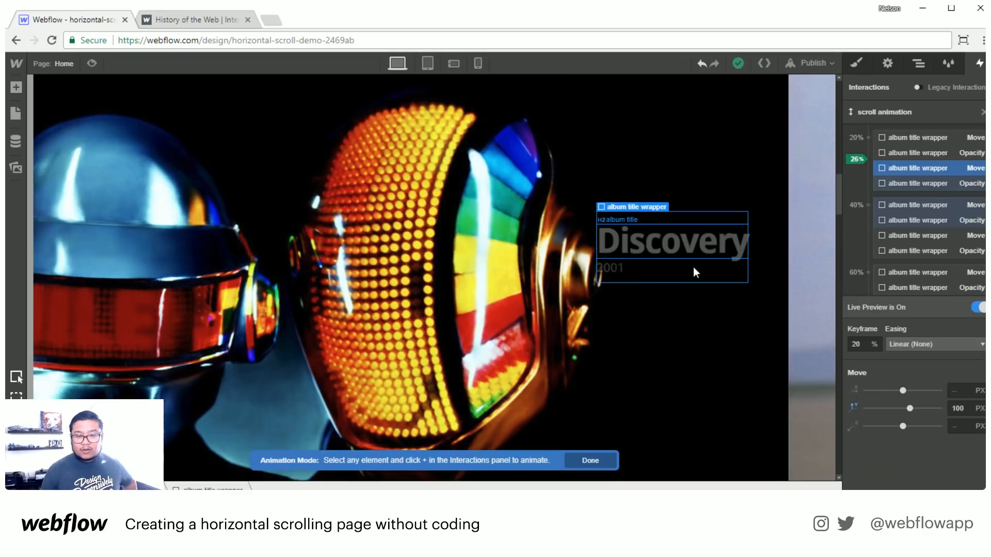
{"action": "scroll", "coordinate": [693, 267], "scroll_direction": "down", "scroll_amount": 2}
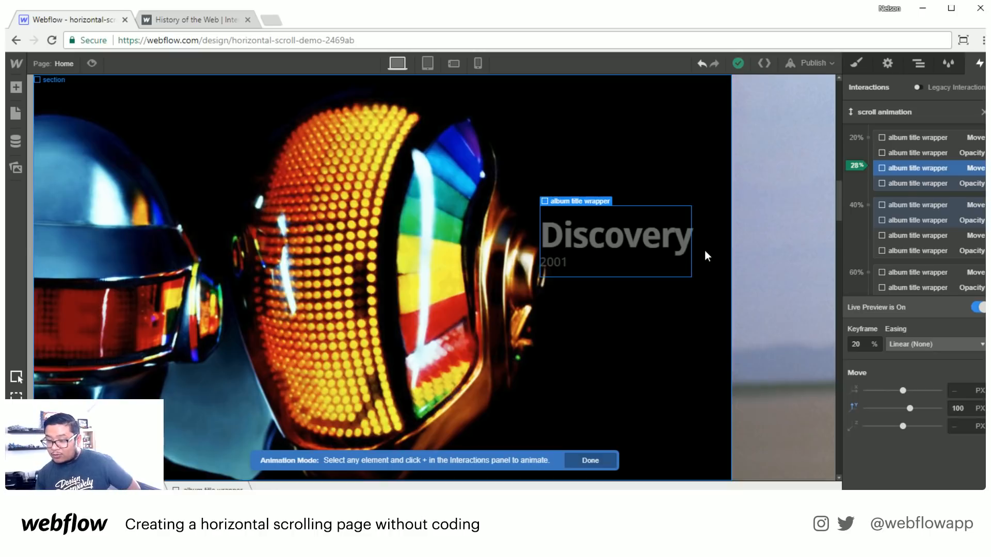
Move all four album title wrapper actions at the 20% keyframe to 10%
{"action": "scroll", "coordinate": [890, 211], "scroll_direction": "up", "scroll_amount": 2}
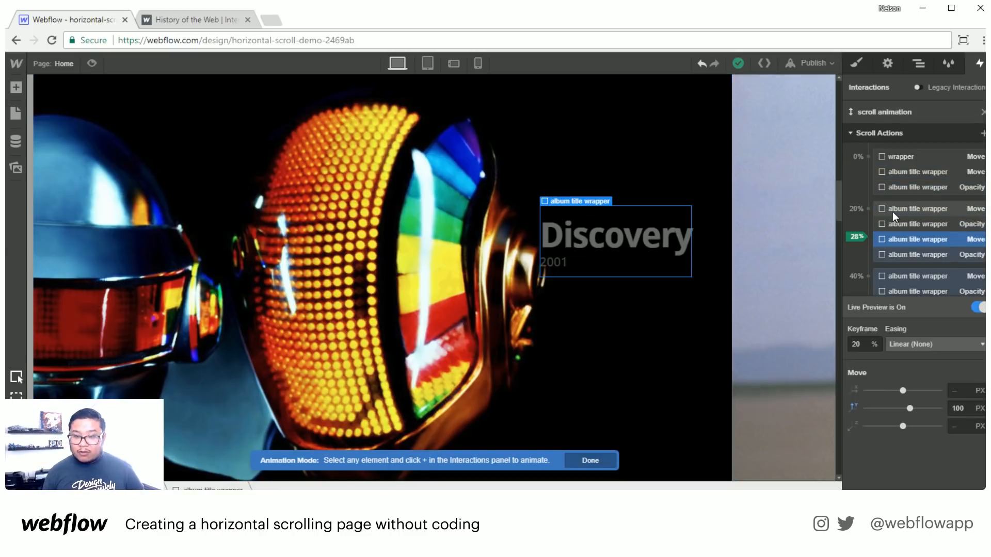
{"action": "left_click", "coordinate": [898, 209]}
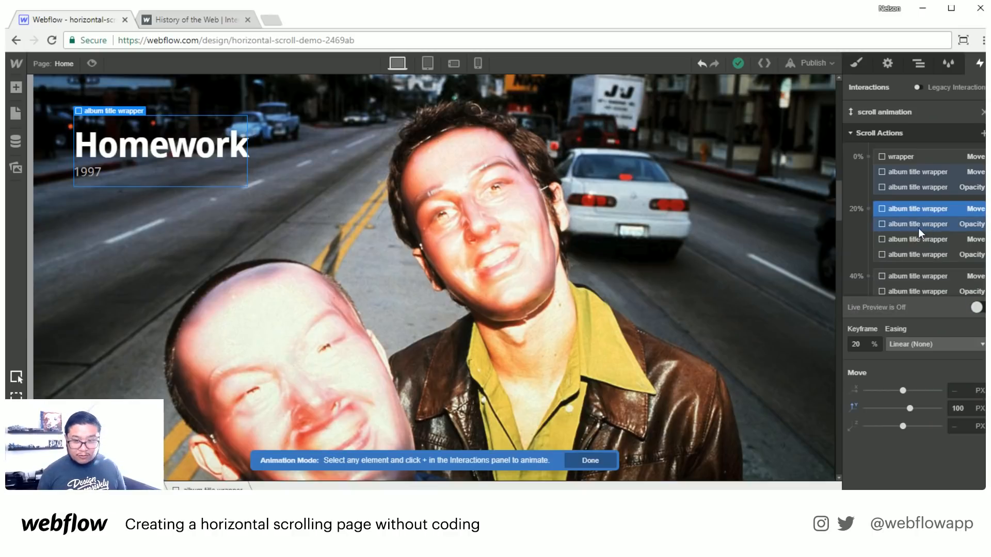
{"action": "left_click", "coordinate": [923, 254], "text": "shift"}
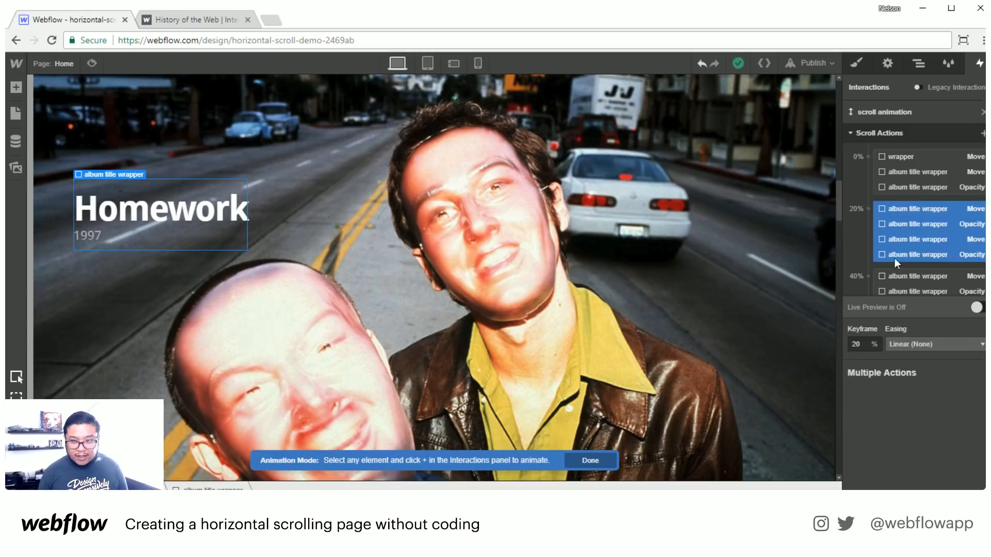
{"action": "left_click", "coordinate": [873, 343]}
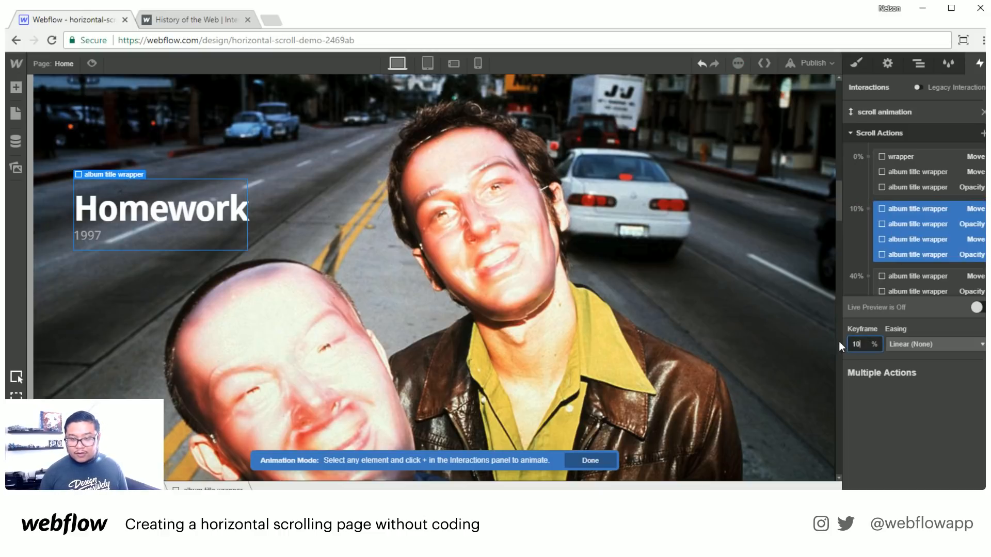
Move all four album title wrapper actions at the 40% keyframe to 30%
{"action": "scroll", "coordinate": [920, 279], "scroll_direction": "down", "scroll_amount": 3}
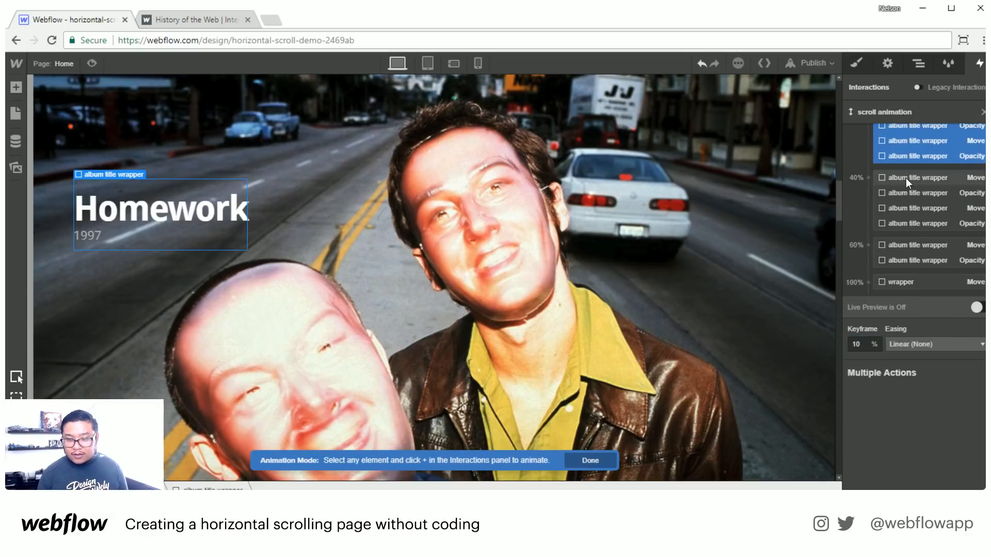
{"action": "left_click", "coordinate": [905, 223]}
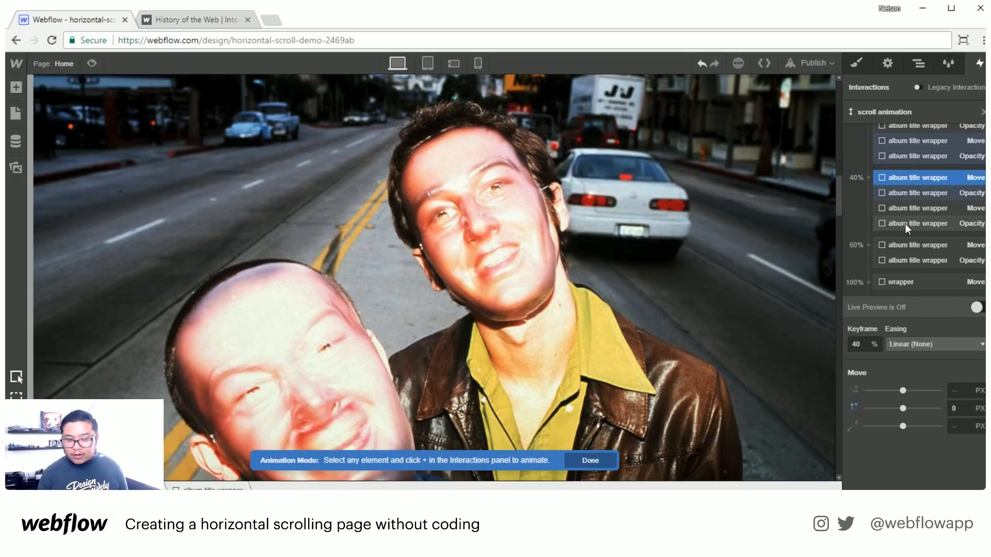
{"action": "double_click", "coordinate": [864, 345]}
{"action": "type", "text": "30"}
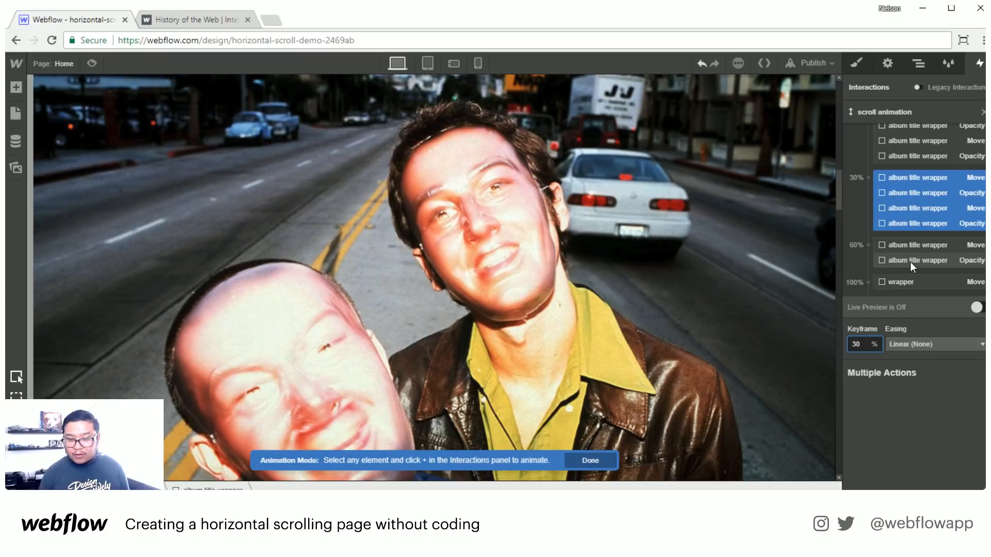
Move both album title wrapper actions at the 60% keyframe to 50%
{"action": "left_click", "coordinate": [924, 263]}
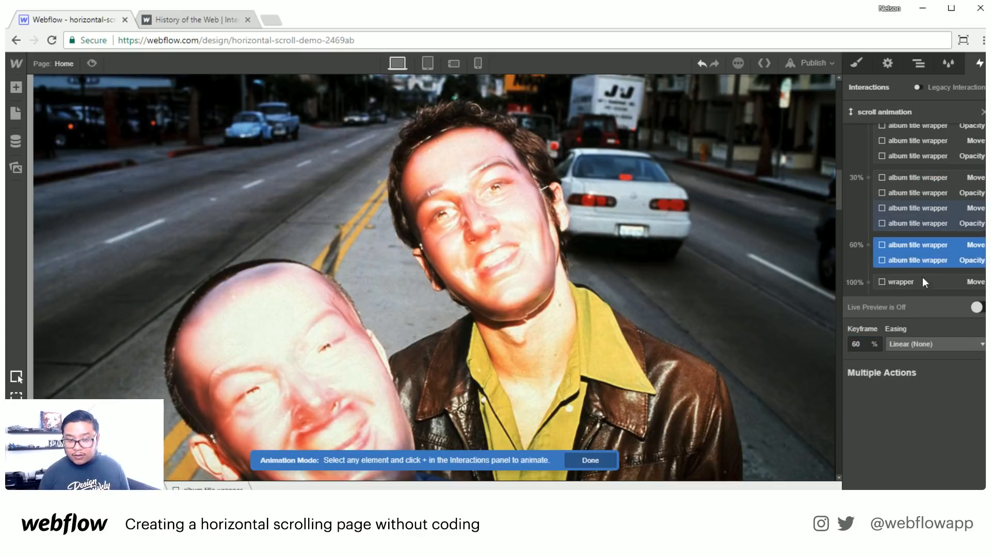
{"action": "double_click", "coordinate": [857, 344]}
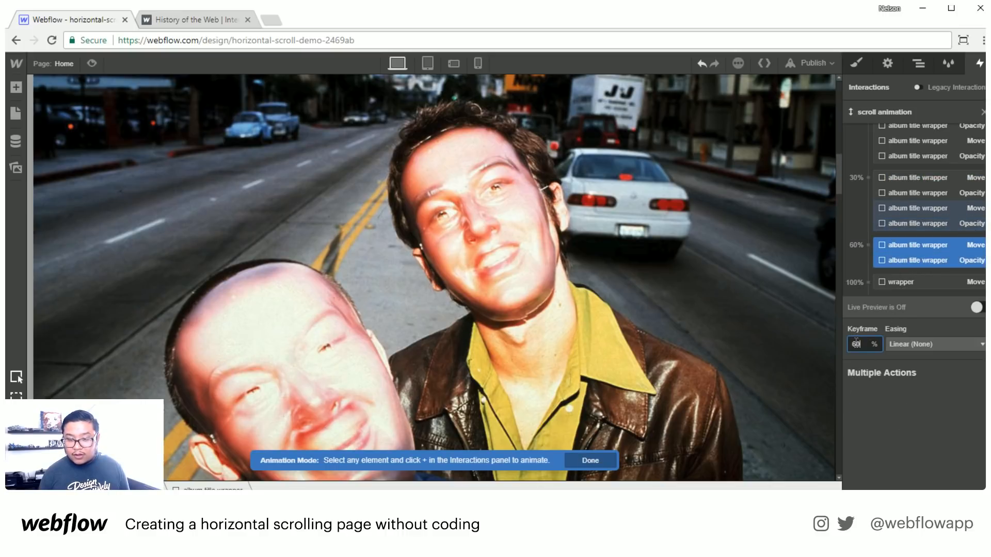
{"action": "type", "text": "50"}
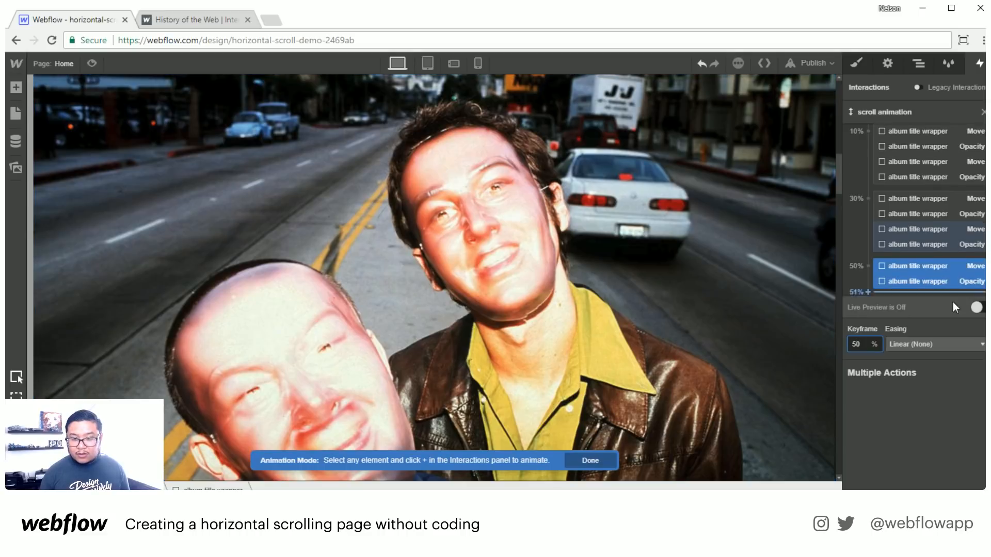
Turn on live preview and examine the retimed album title animations from Homework through Discovery to Human After All
{"action": "left_click", "coordinate": [974, 307]}
{"action": "scroll", "coordinate": [643, 311], "scroll_direction": "down", "scroll_amount": 3}
{"action": "scroll", "coordinate": [635, 305], "scroll_direction": "up", "scroll_amount": 3}
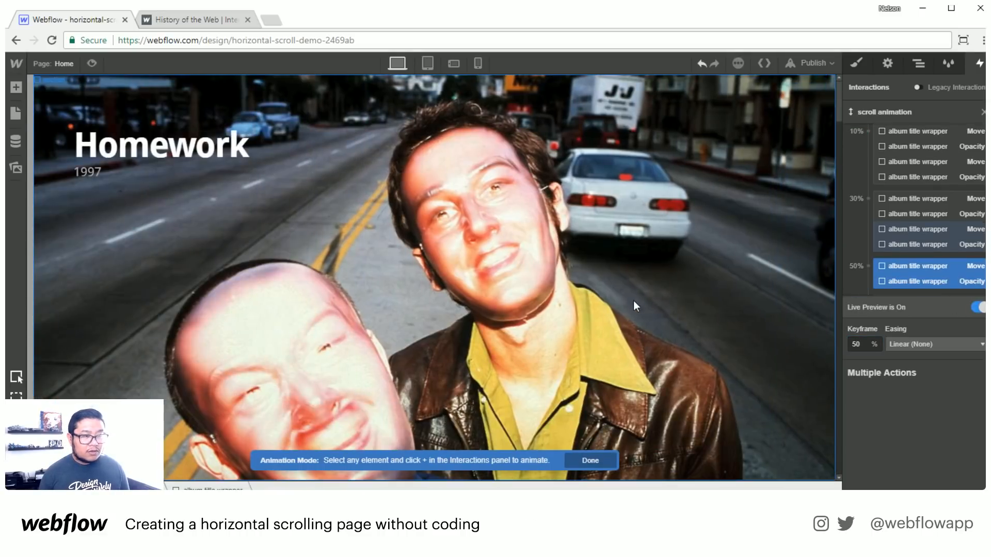
{"action": "scroll", "coordinate": [633, 300], "scroll_direction": "down", "scroll_amount": 5}
{"action": "scroll", "coordinate": [633, 301], "scroll_direction": "down", "scroll_amount": 3}
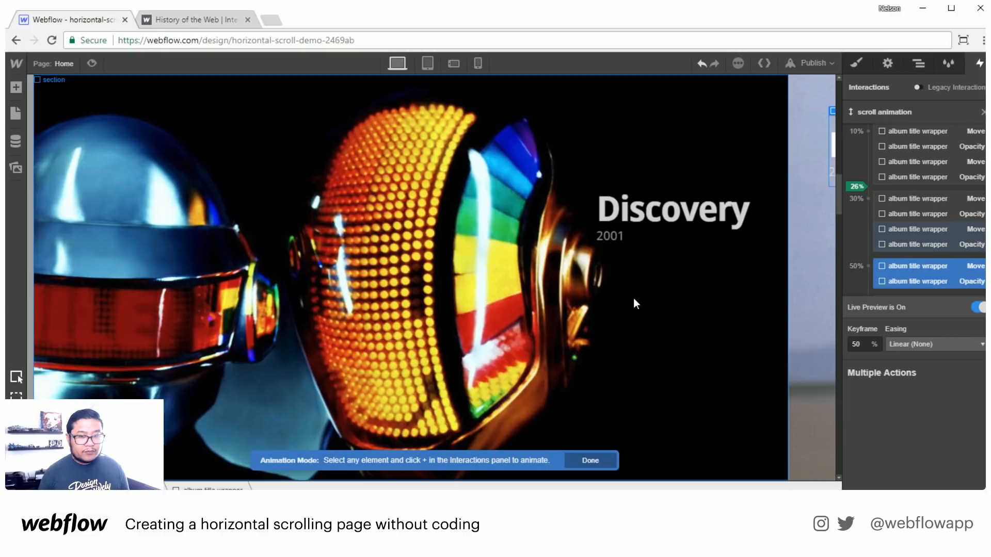
{"action": "scroll", "coordinate": [633, 298], "scroll_direction": "down", "scroll_amount": 6}
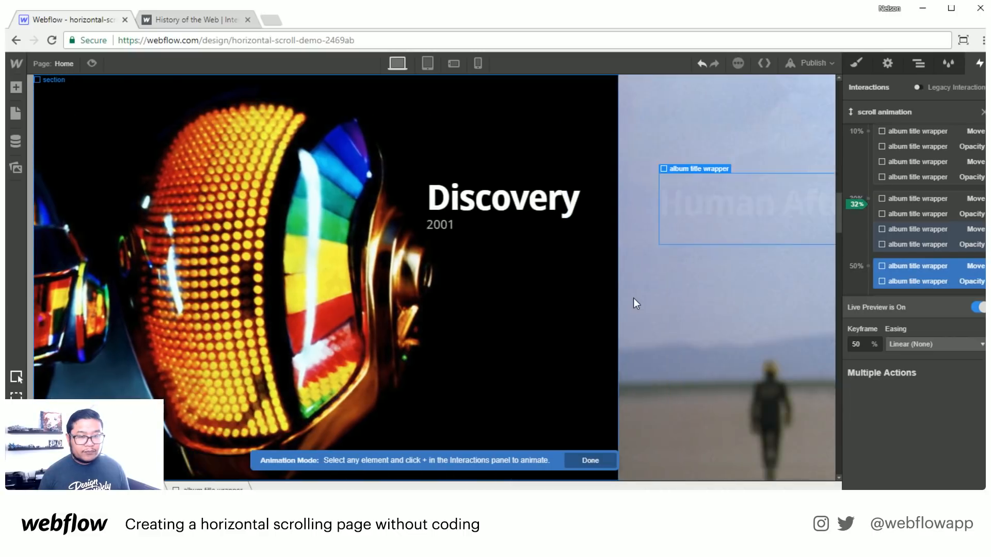
{"action": "scroll", "coordinate": [633, 298], "scroll_direction": "down", "scroll_amount": 1}
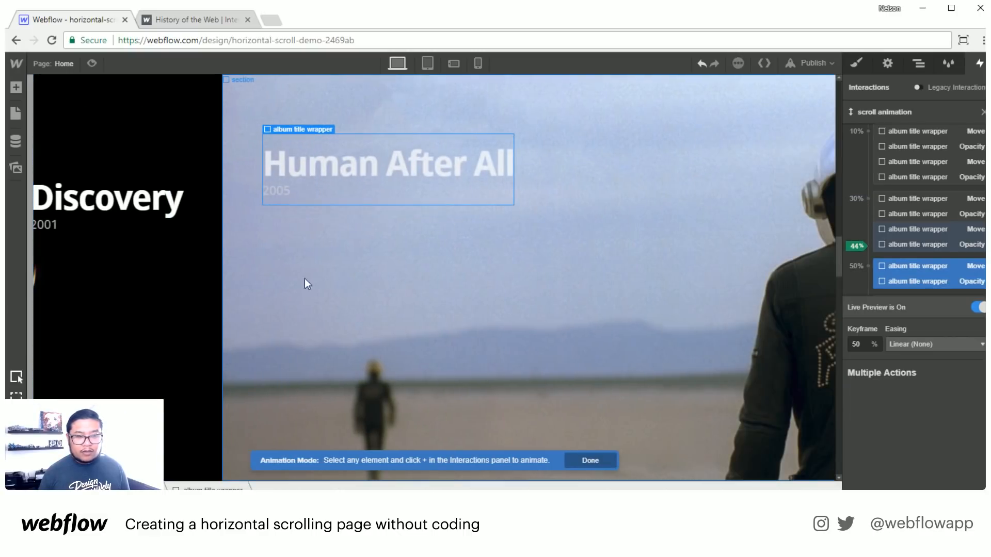
Select the Discovery section's album title wrapper and examine how its title behaves as the page scrolls towards Human After All
{"action": "left_click", "coordinate": [121, 233]}
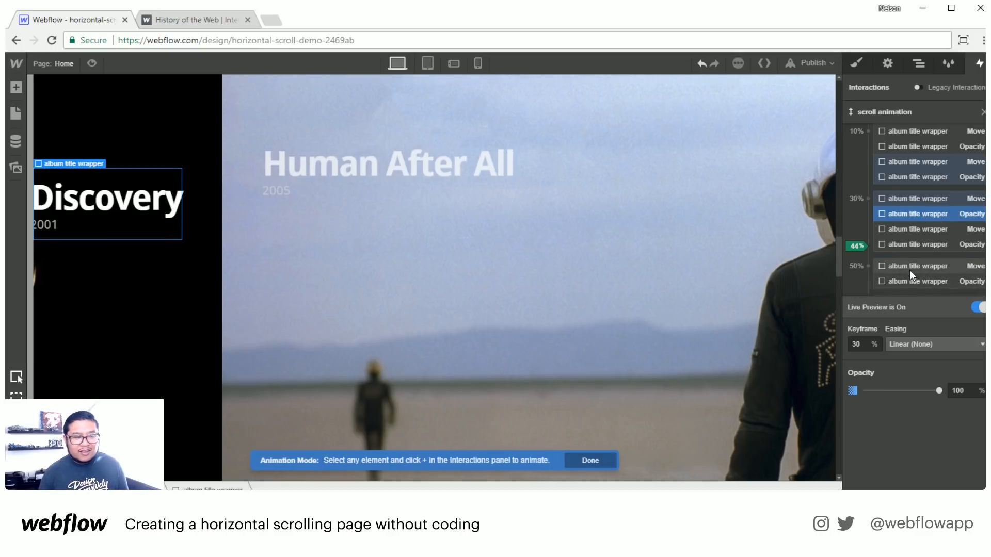
{"action": "scroll", "coordinate": [548, 302], "scroll_direction": "up", "scroll_amount": 3}
{"action": "scroll", "coordinate": [548, 302], "scroll_direction": "up", "scroll_amount": 3}
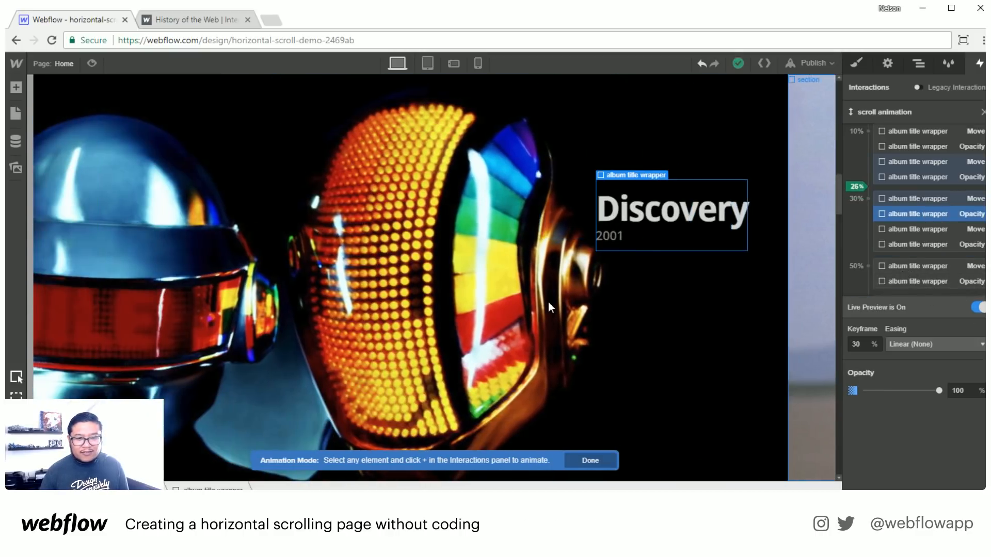
{"action": "scroll", "coordinate": [547, 302], "scroll_direction": "down", "scroll_amount": 5}
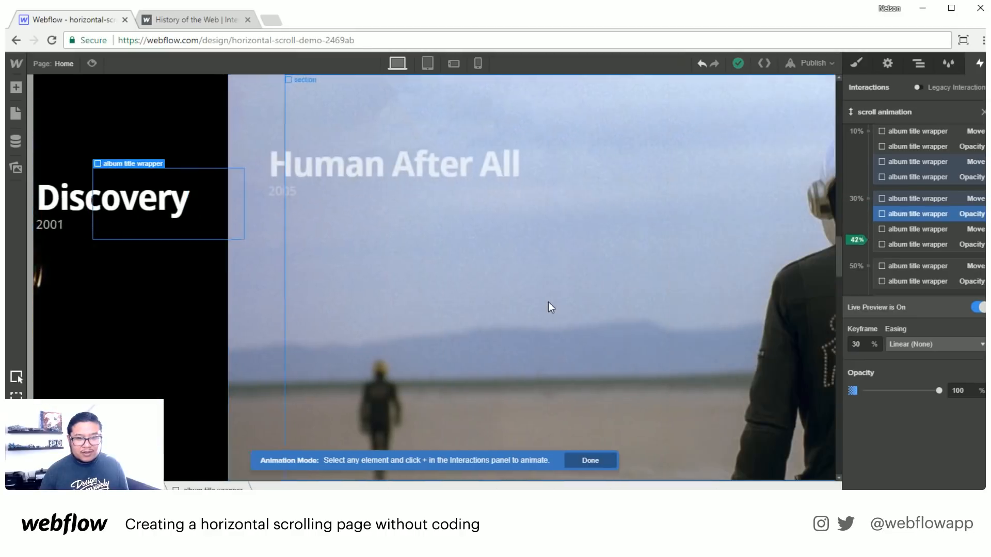
{"action": "scroll", "coordinate": [959, 213], "scroll_direction": "up", "scroll_amount": 2}
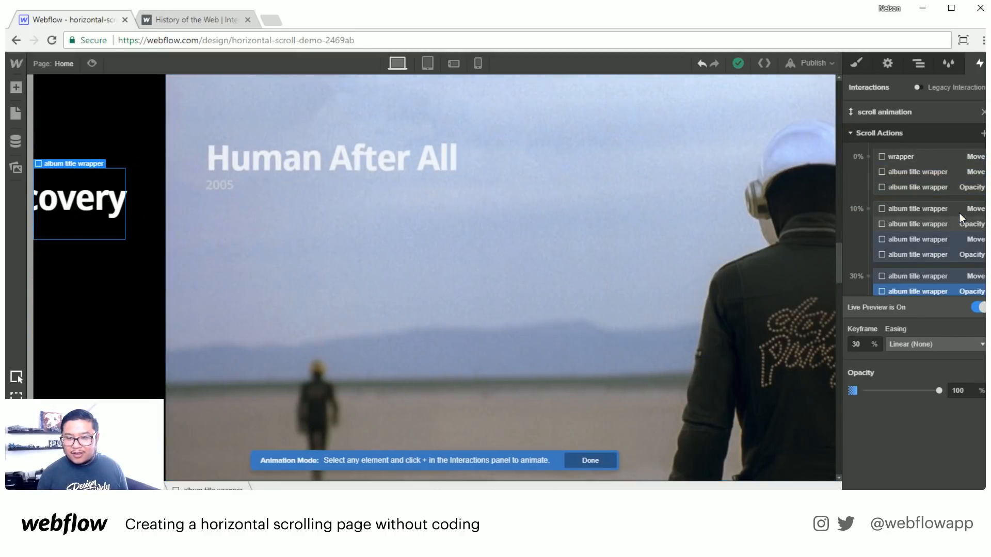
{"action": "scroll", "coordinate": [598, 266], "scroll_direction": "down", "scroll_amount": 3}
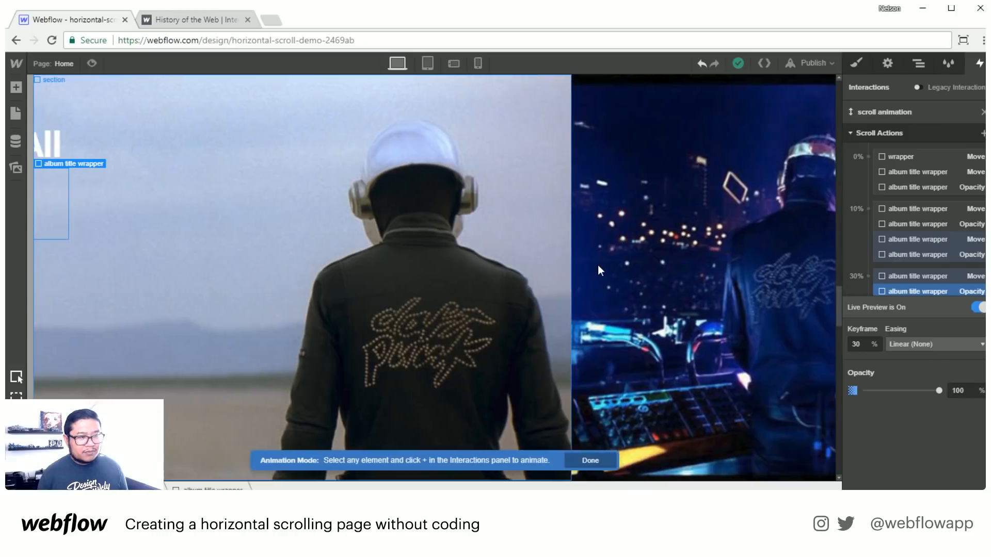
{"action": "scroll", "coordinate": [598, 266], "scroll_direction": "up", "scroll_amount": 4}
{"action": "scroll", "coordinate": [597, 264], "scroll_direction": "up", "scroll_amount": 3}
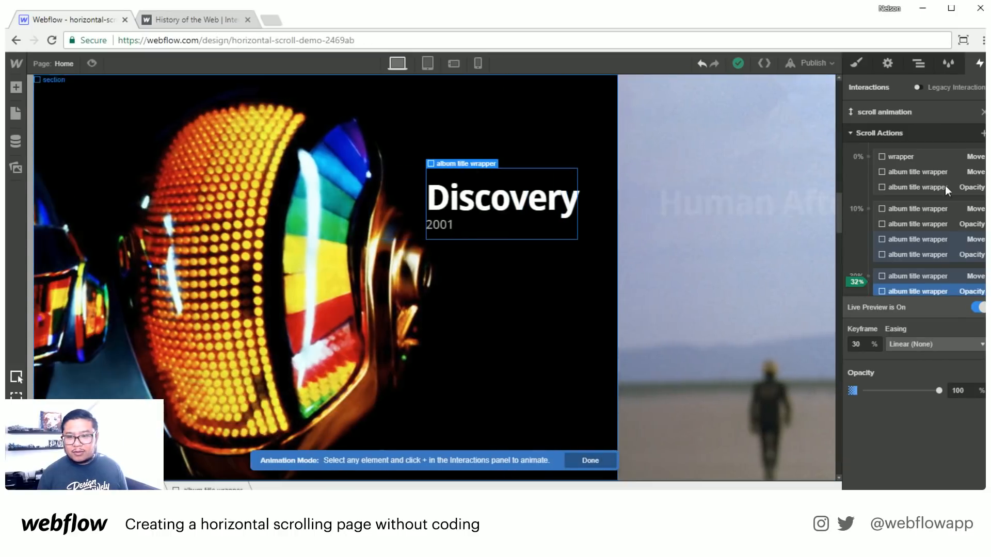
Add a Move action for the Discovery album title wrapper at the 50% keyframe with a Y offset of 100 px
{"action": "left_click", "coordinate": [982, 132]}
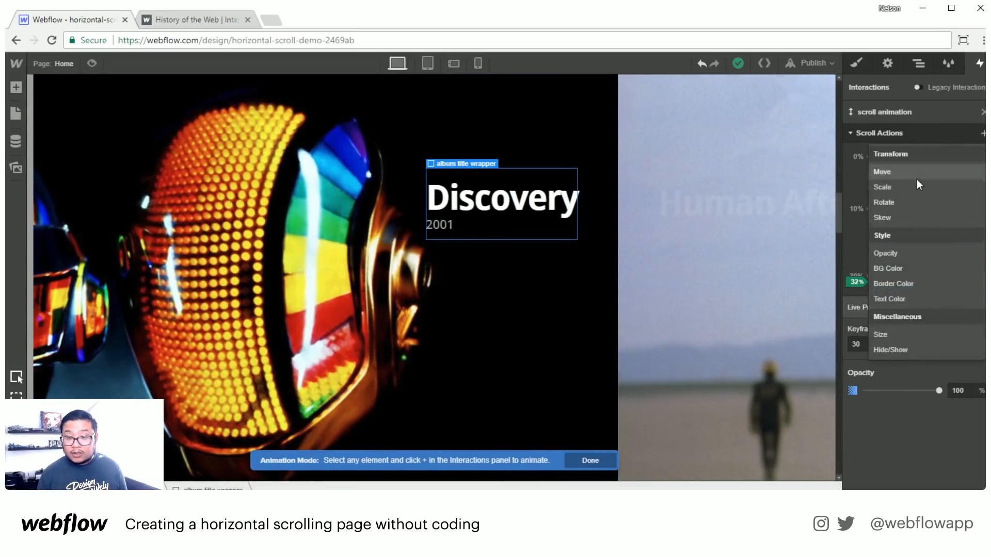
{"action": "left_click", "coordinate": [915, 170]}
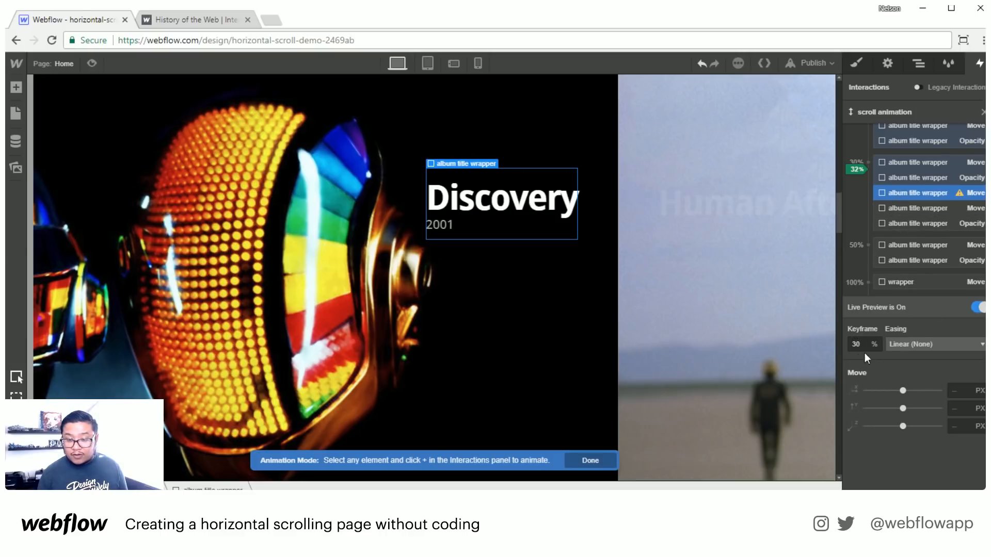
{"action": "double_click", "coordinate": [853, 343]}
{"action": "type", "text": "50"}
{"action": "key", "text": "Return"}
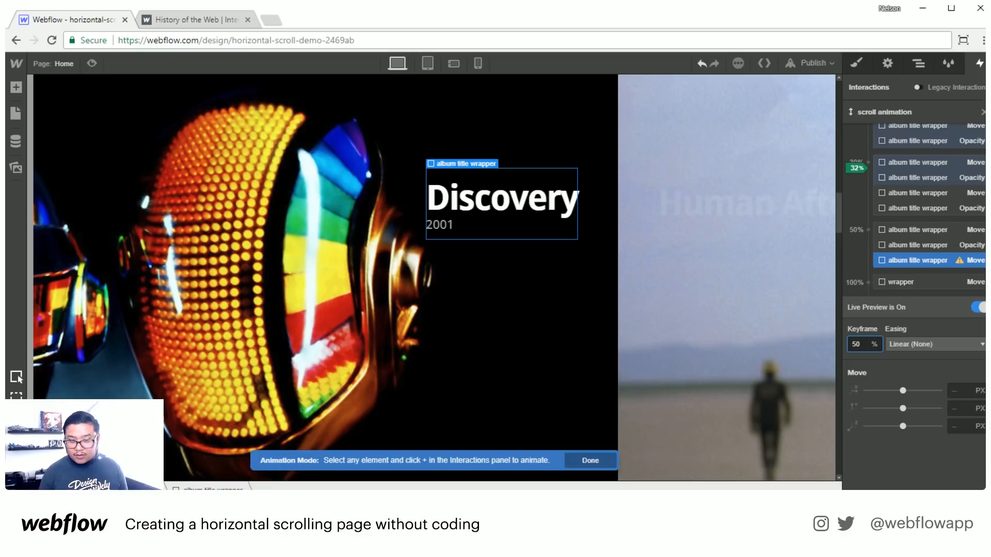
{"action": "left_click", "coordinate": [963, 408]}
{"action": "type", "text": "100"}
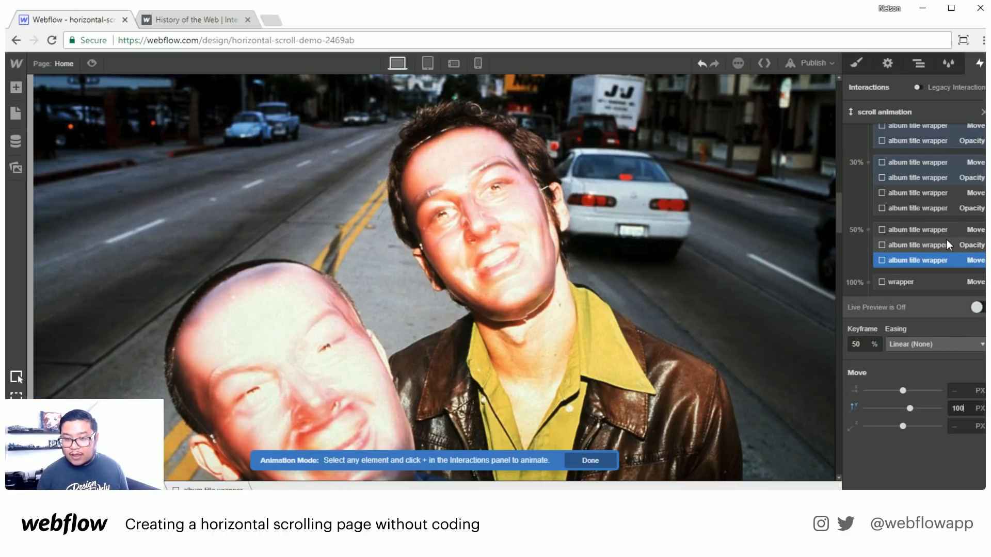
Add an Opacity action of 0% for the Discovery album title wrapper at the 50% keyframe
{"action": "scroll", "coordinate": [946, 240], "scroll_direction": "up", "scroll_amount": 3}
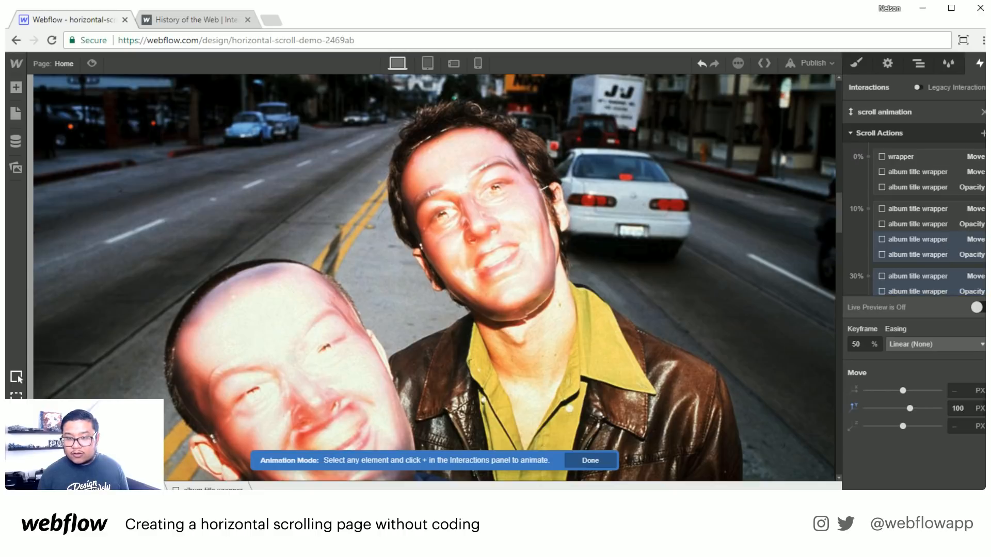
{"action": "left_click", "coordinate": [982, 134]}
{"action": "left_click", "coordinate": [894, 249]}
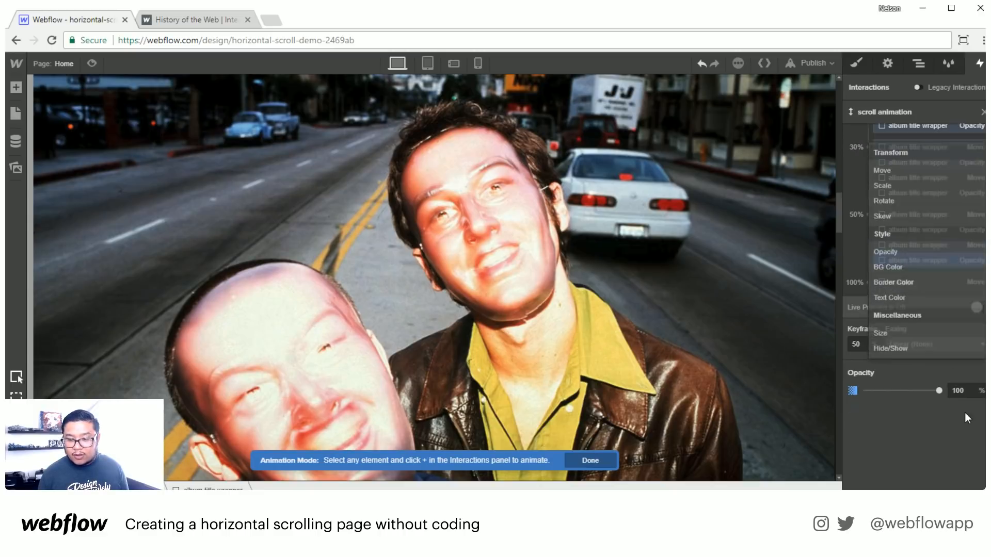
{"action": "double_click", "coordinate": [957, 390]}
{"action": "type", "text": "0"}
{"action": "key", "text": "Return"}
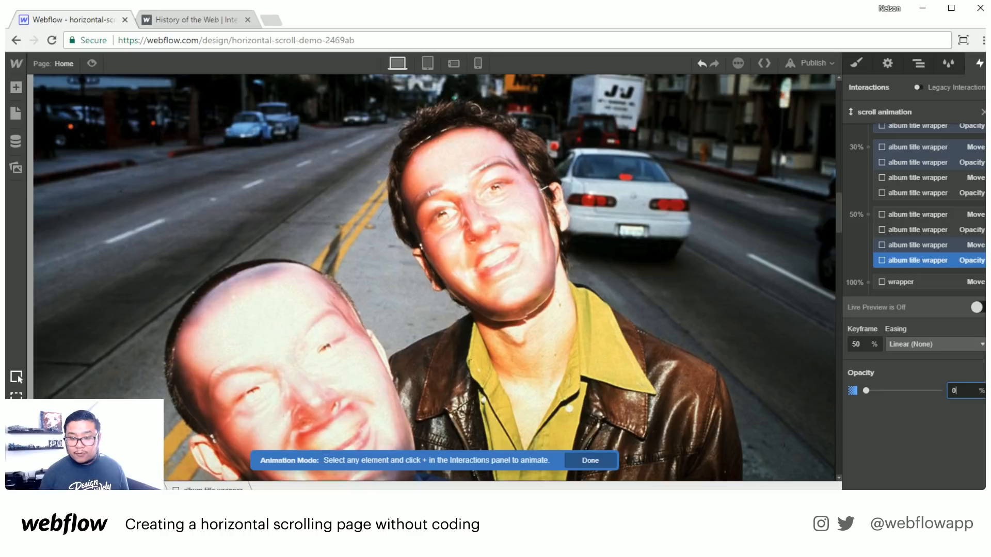
Turn on live preview and examine the Discovery title's exit animation while scrolling through the sections and back to Homework
{"action": "left_click", "coordinate": [976, 308]}
{"action": "scroll", "coordinate": [711, 351], "scroll_direction": "down", "scroll_amount": 5}
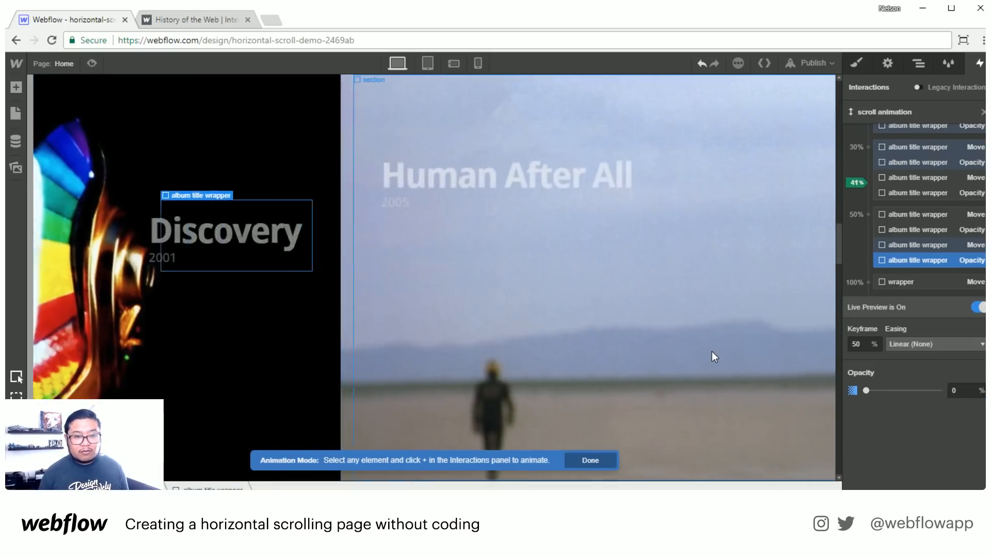
{"action": "scroll", "coordinate": [707, 356], "scroll_direction": "up", "scroll_amount": 4}
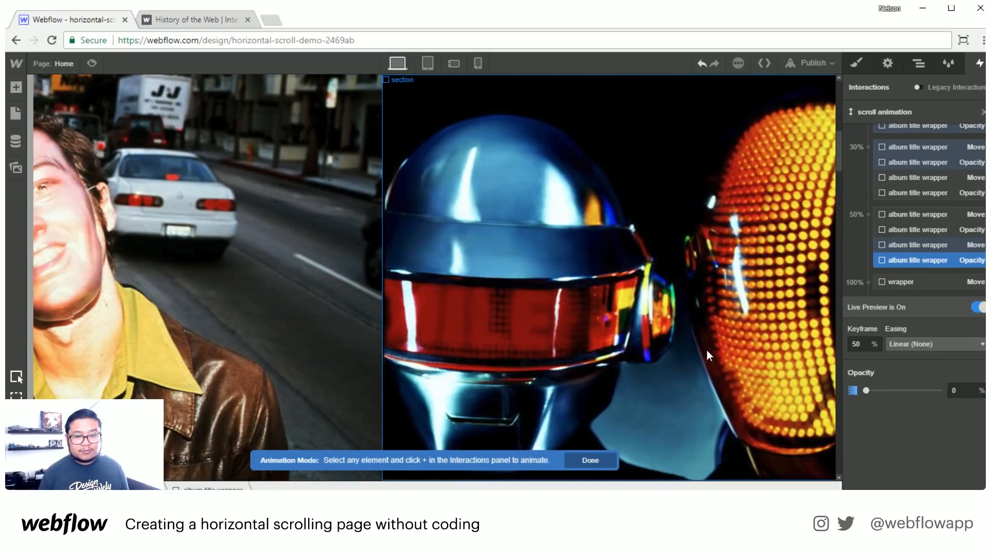
{"action": "scroll", "coordinate": [707, 351], "scroll_direction": "down", "scroll_amount": 5}
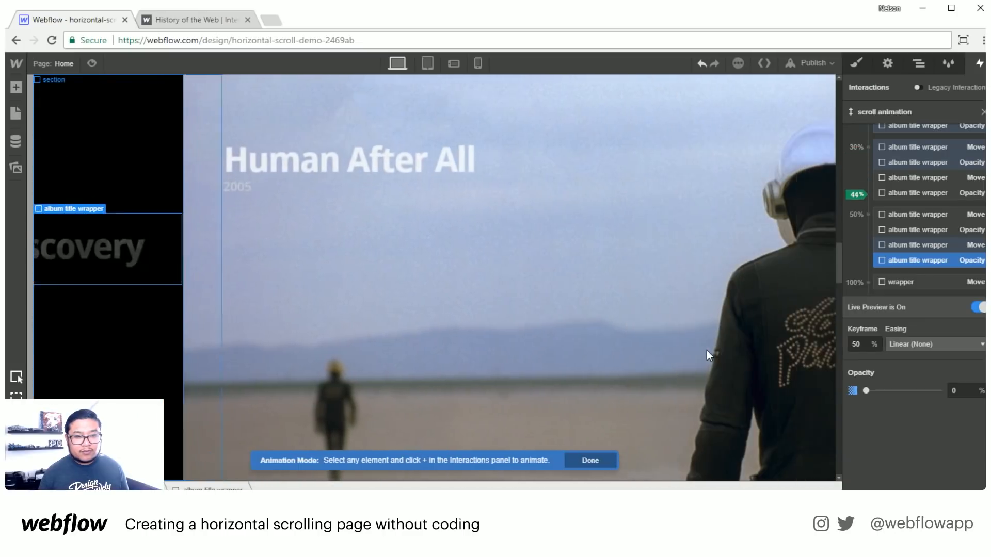
{"action": "scroll", "coordinate": [707, 351], "scroll_direction": "down", "scroll_amount": 3}
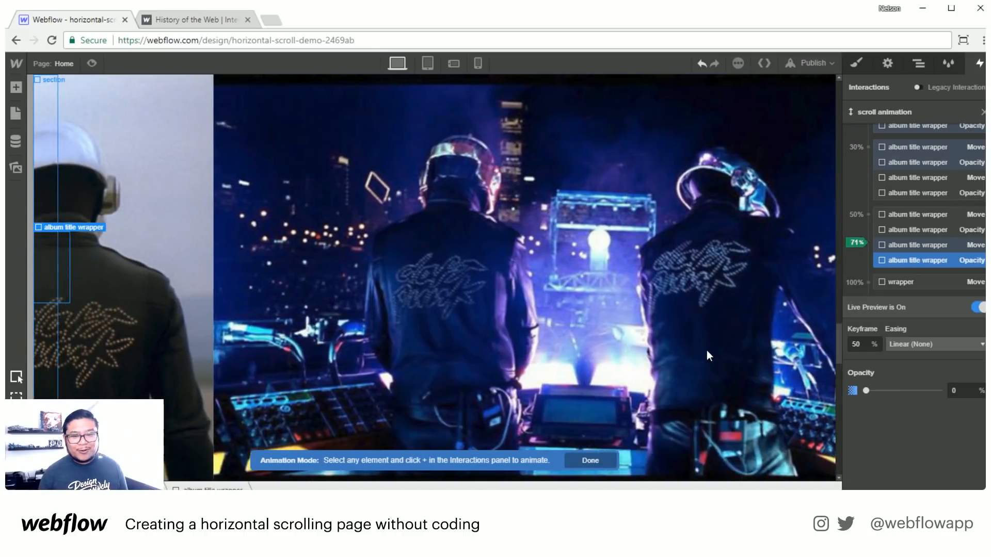
{"action": "scroll", "coordinate": [707, 351], "scroll_direction": "up", "scroll_amount": 5}
{"action": "scroll", "coordinate": [706, 350], "scroll_direction": "up", "scroll_amount": 8}
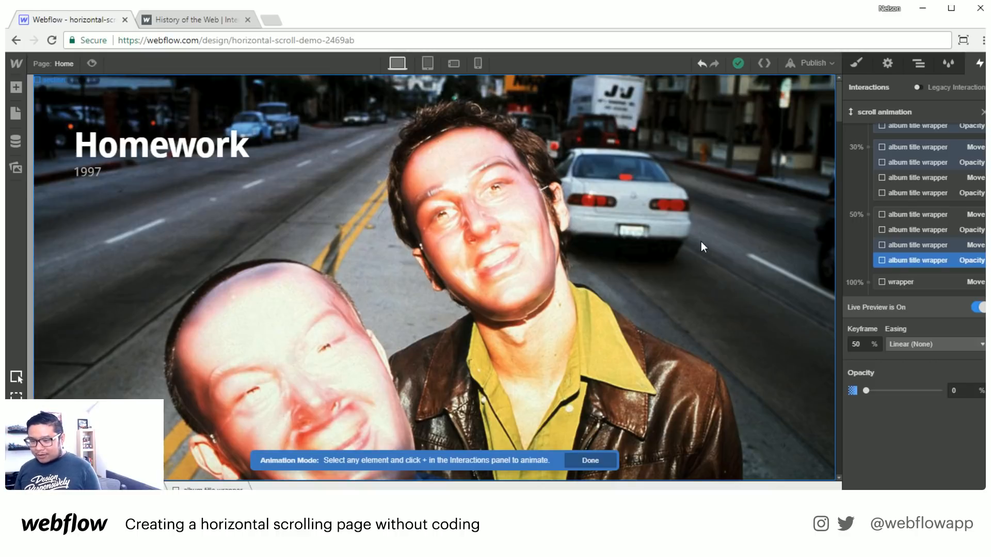
Select the wrapper and examine its layout, size and position settings, and how it behaves when the page scrolls
{"action": "left_click", "coordinate": [911, 67]}
{"action": "left_click", "coordinate": [899, 119]}
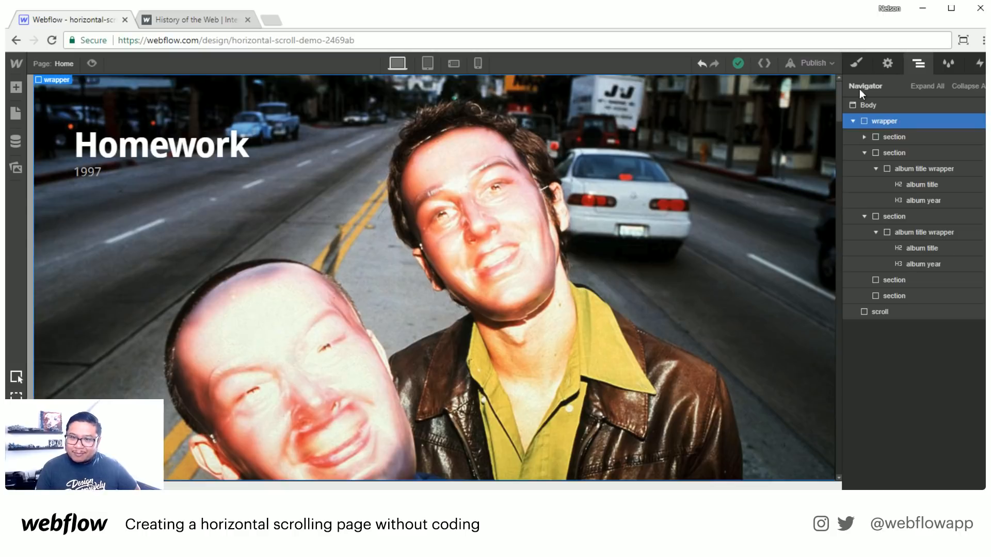
{"action": "left_click", "coordinate": [854, 67]}
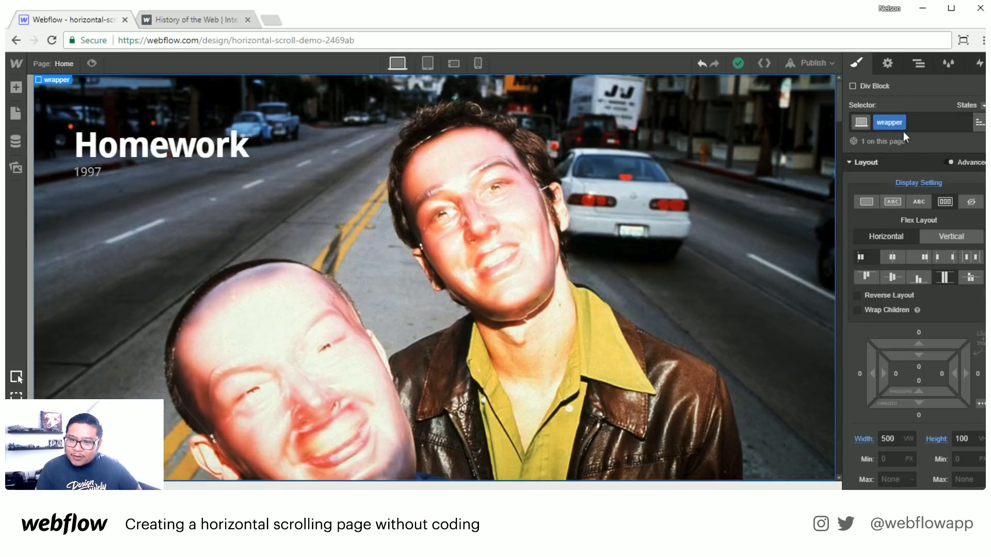
{"action": "scroll", "coordinate": [969, 330], "scroll_direction": "down", "scroll_amount": 6}
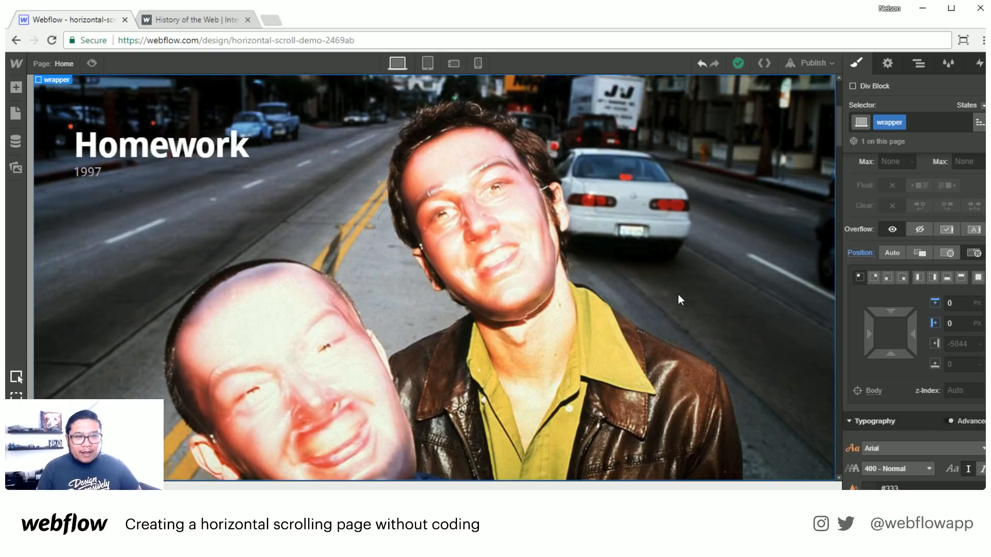
{"action": "scroll", "coordinate": [678, 294], "scroll_direction": "down", "scroll_amount": 18}
{"action": "scroll", "coordinate": [677, 294], "scroll_direction": "up", "scroll_amount": 20}
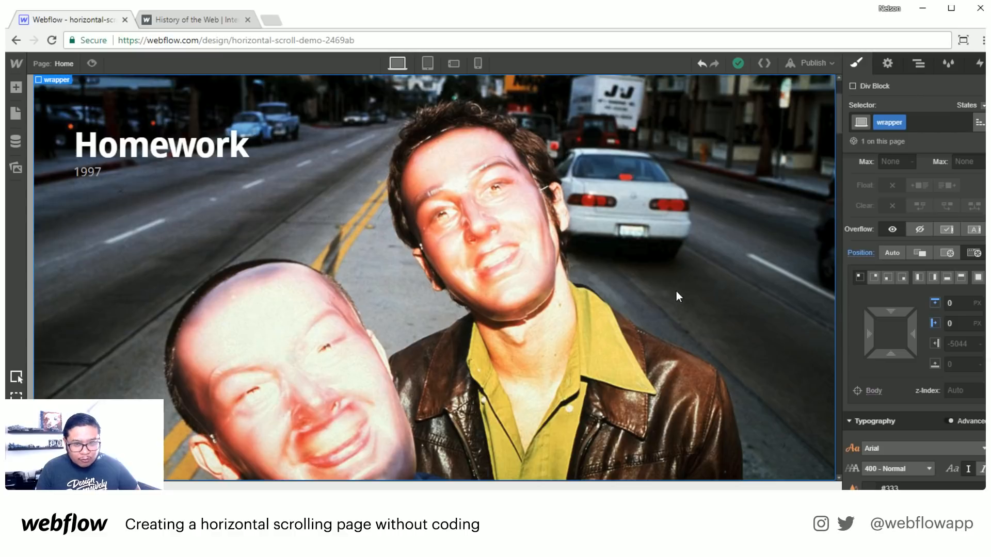
{"action": "scroll", "coordinate": [676, 291], "scroll_direction": "up", "scroll_amount": 3}
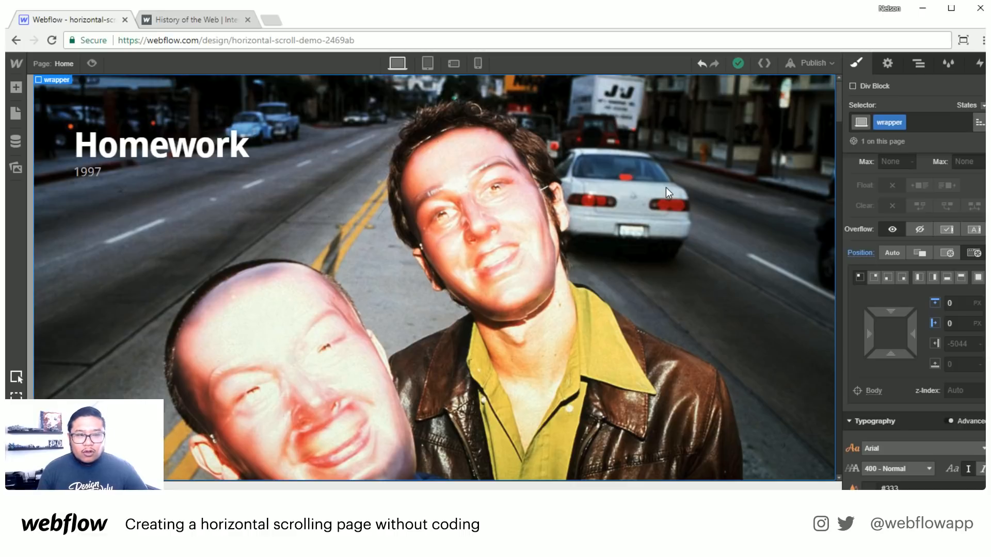
Move the first three sections out of the wrapper to below the scroll element, and select the first section left inside the wrapper
{"action": "left_click", "coordinate": [920, 63]}
{"action": "left_click", "coordinate": [864, 153]}
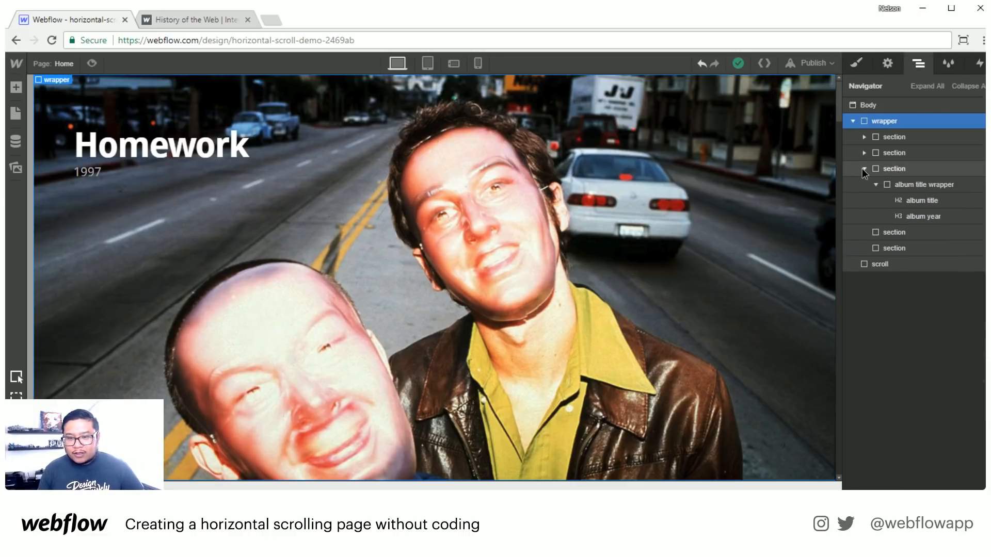
{"action": "left_click", "coordinate": [864, 169]}
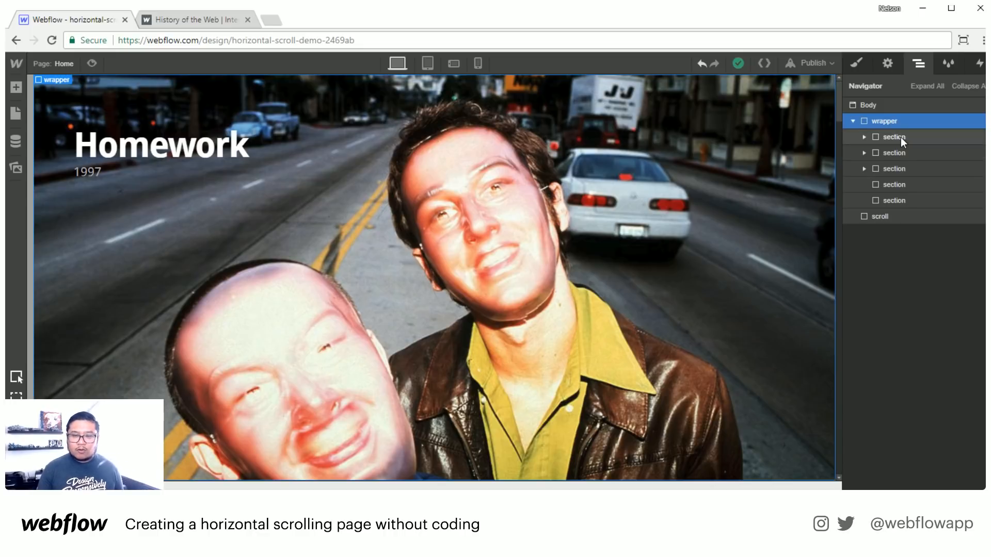
{"action": "left_click_drag", "start_coordinate": [900, 139], "coordinate": [895, 220]}
{"action": "left_click_drag", "start_coordinate": [891, 168], "coordinate": [880, 218]}
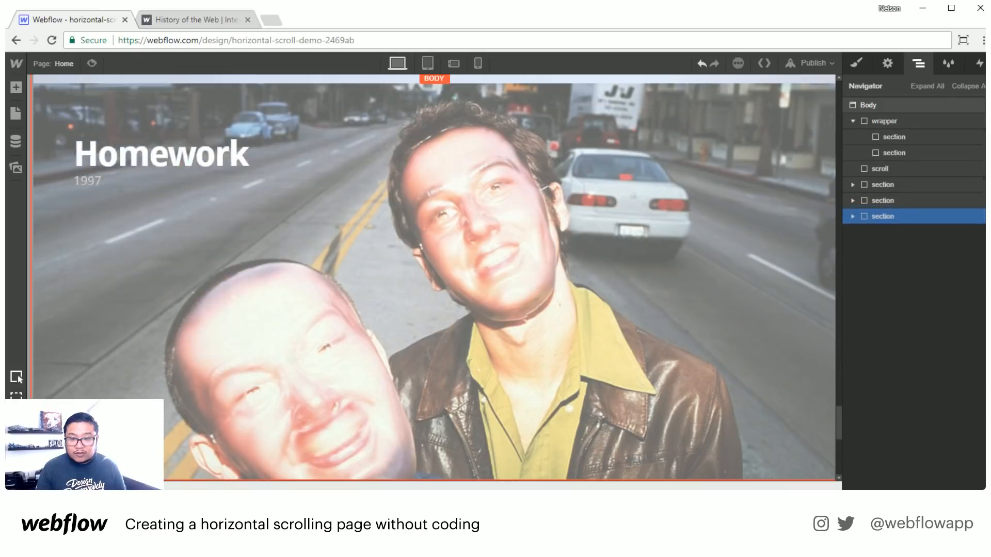
{"action": "left_click", "coordinate": [889, 137]}
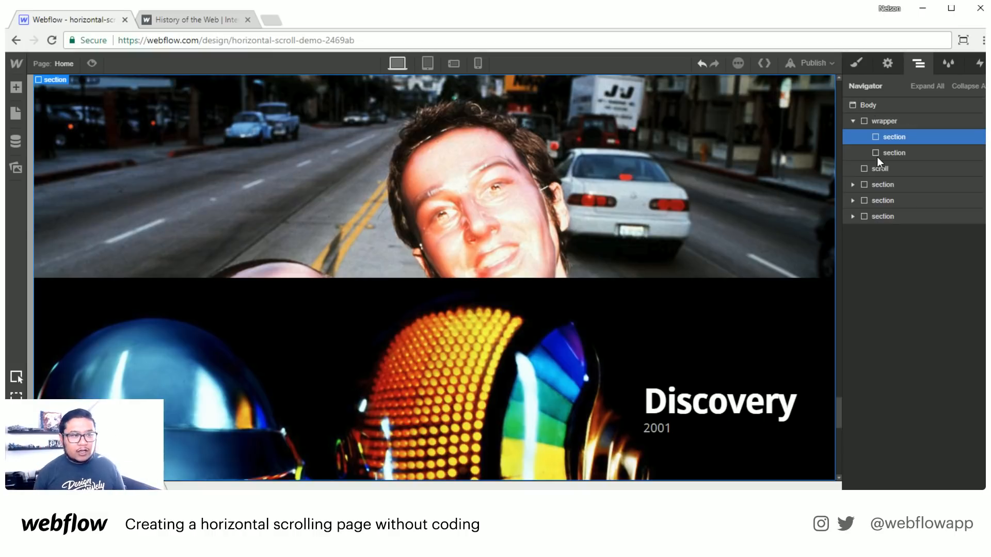
{"action": "scroll", "coordinate": [661, 232], "scroll_direction": "up", "scroll_amount": 20}
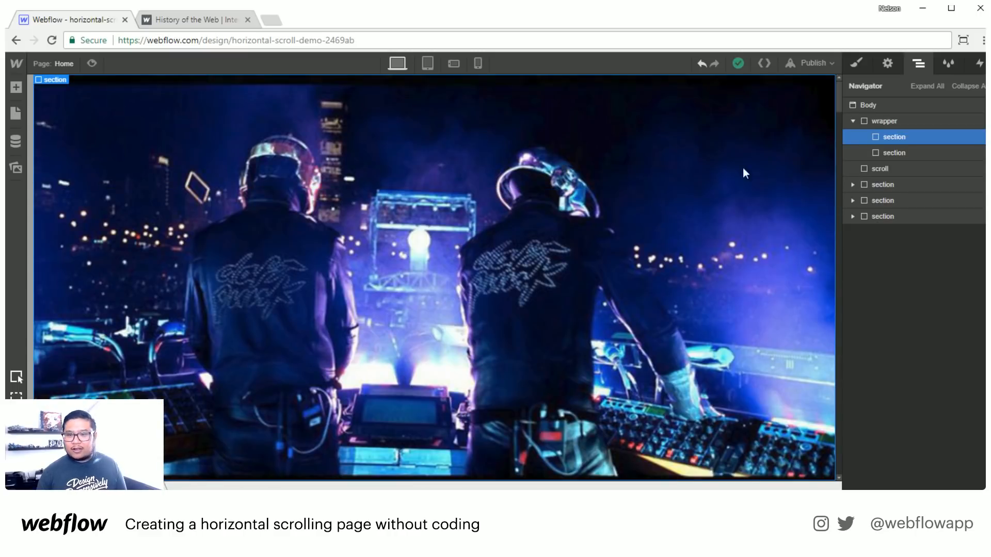
Copy the Homework section's album title wrapper into the first section inside the wrapper
{"action": "left_click", "coordinate": [851, 184]}
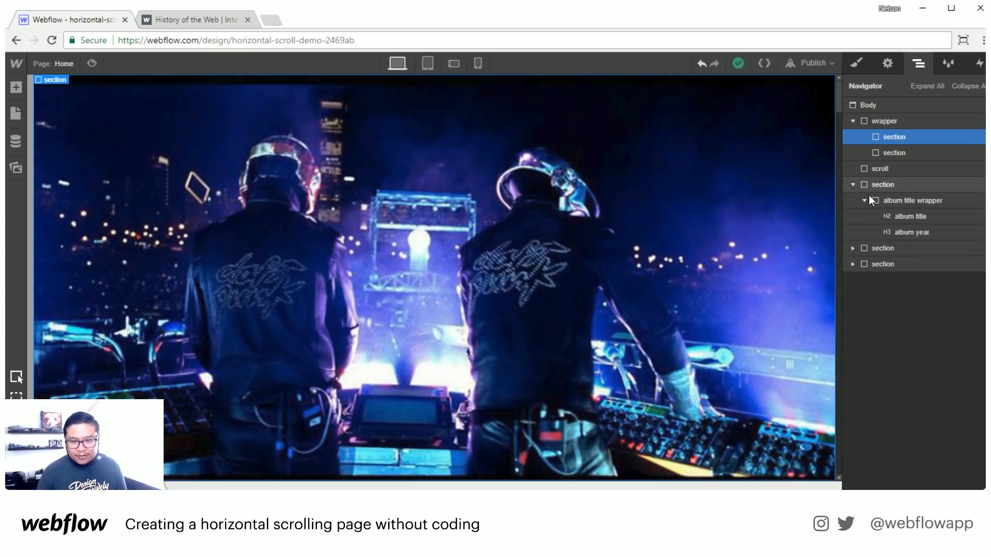
{"action": "left_click", "coordinate": [878, 200]}
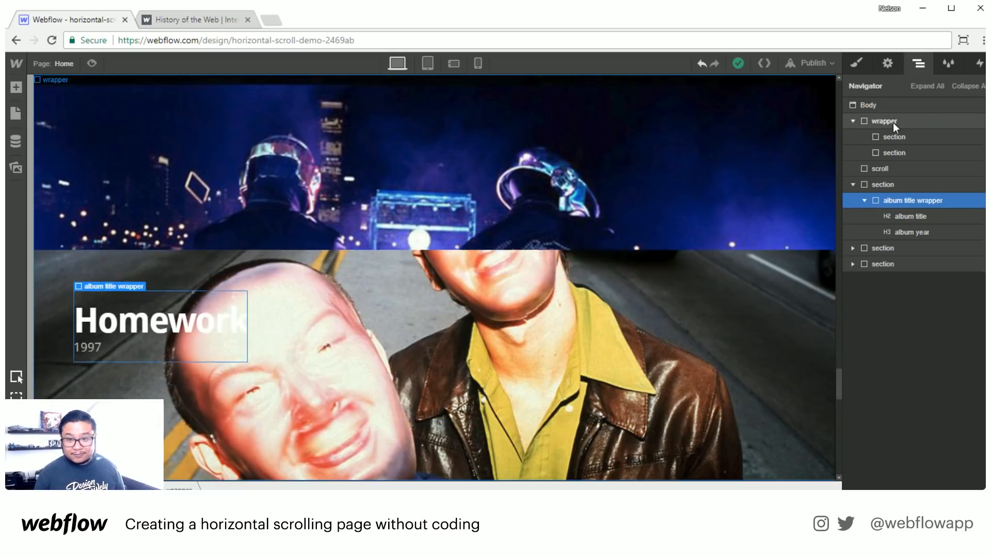
{"action": "left_click", "coordinate": [893, 137]}
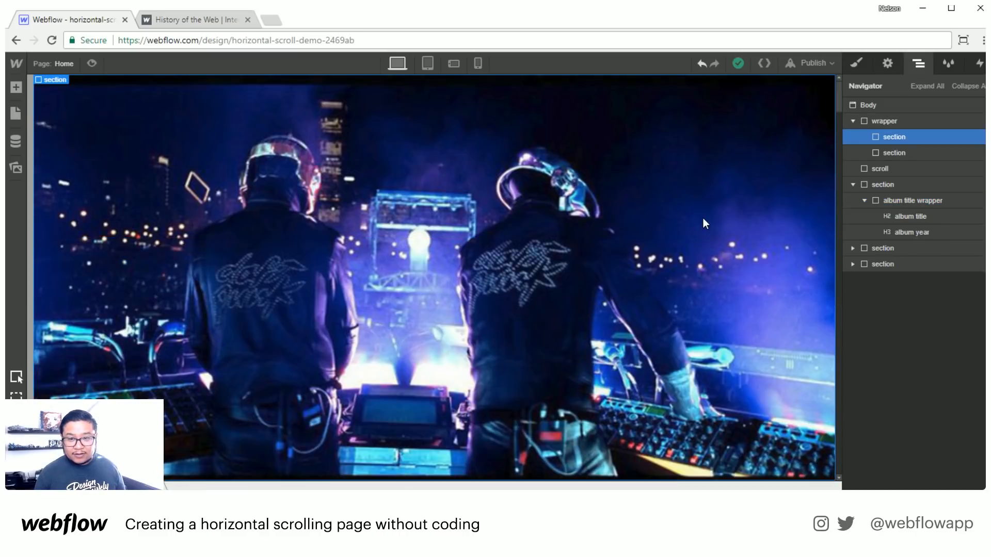
{"action": "key", "text": "ctrl+v"}
Change the copied album title to "Alive 2007" and its album year to "2007"
{"action": "double_click", "coordinate": [212, 153]}
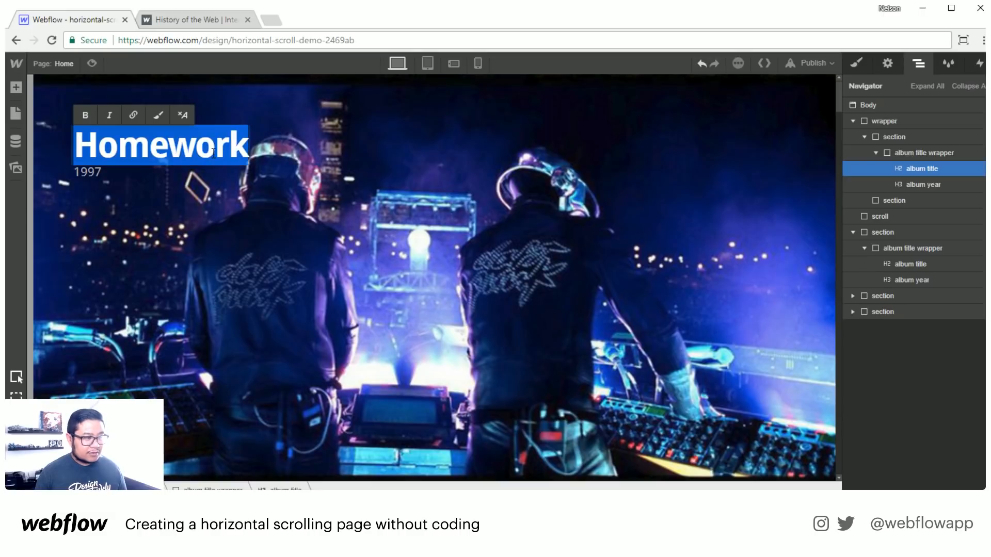
{"action": "type", "text": "Alive 20017"}
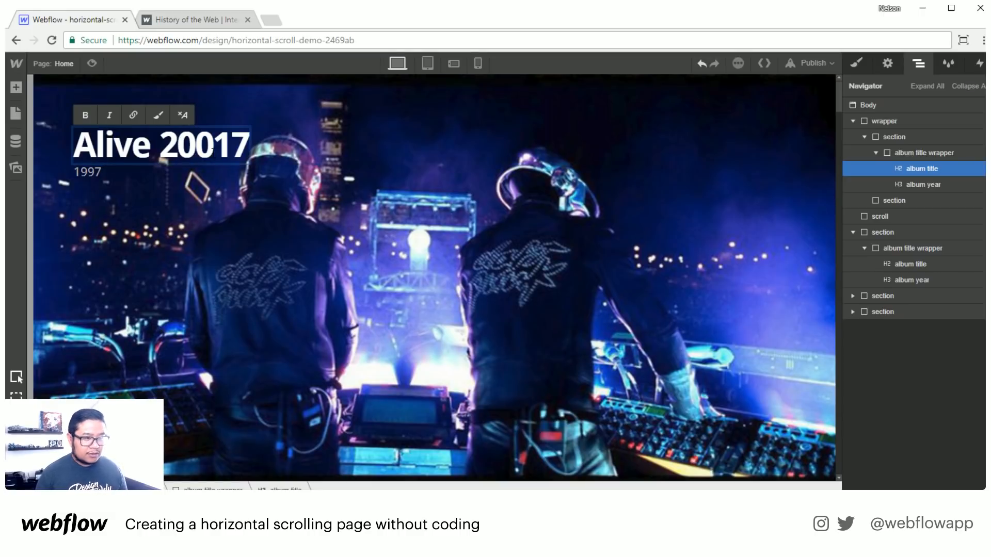
{"action": "key", "text": "BackSpace"}
{"action": "key", "text": "BackSpace"}
{"action": "type", "text": "7"}
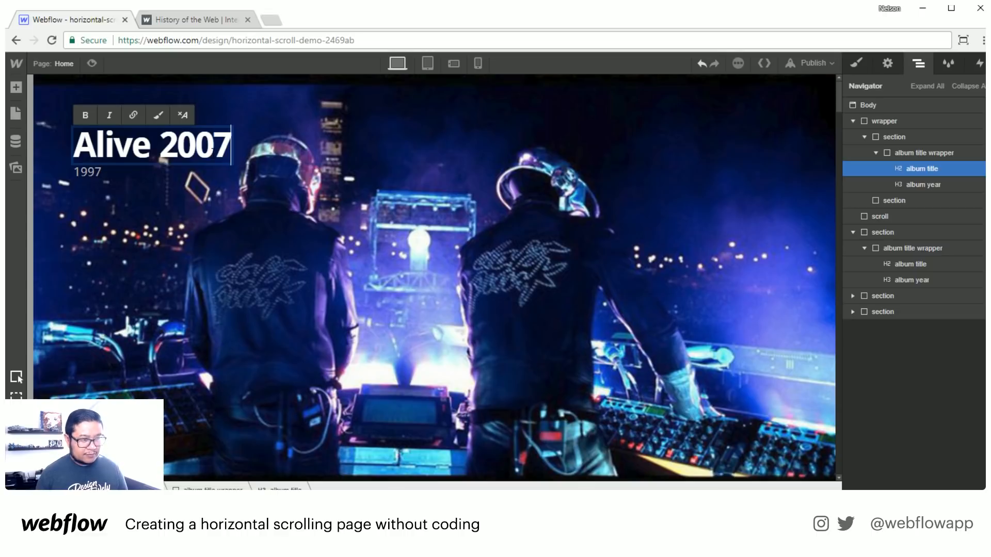
{"action": "double_click", "coordinate": [91, 176]}
{"action": "type", "text": "2007"}
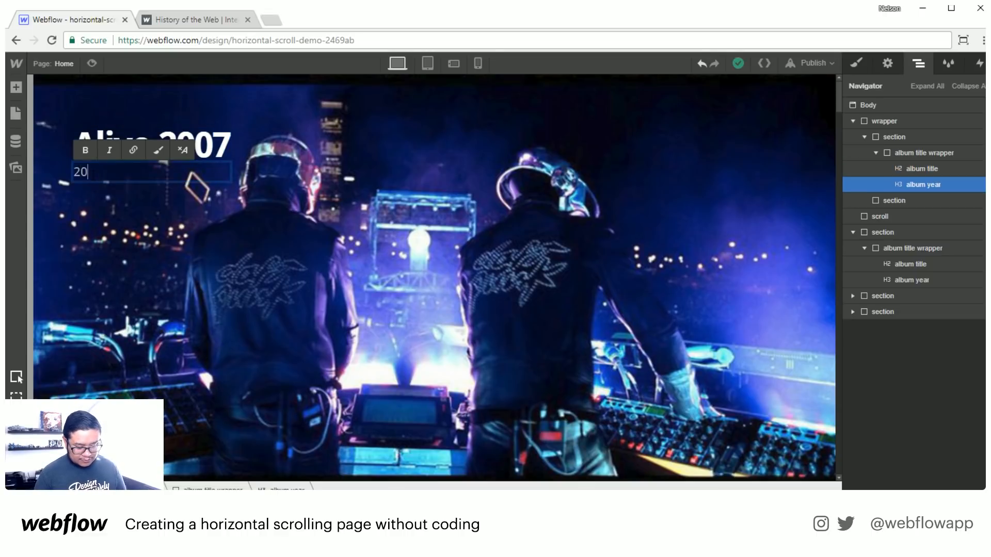
Add the combo class "album 4" to the Alive 2007 title wrapper and anchor it to the section's top right corner
{"action": "left_click", "coordinate": [941, 153]}
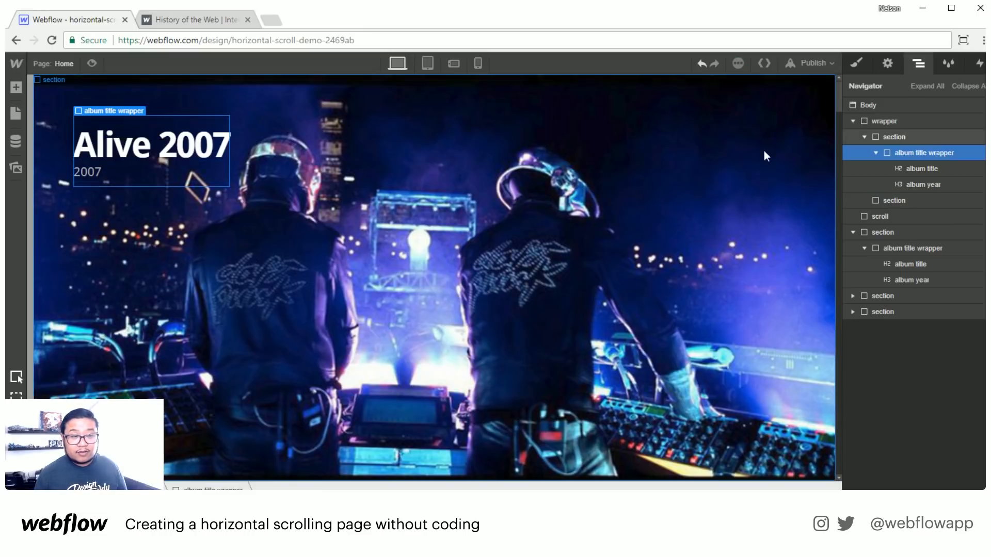
{"action": "left_click", "coordinate": [856, 63]}
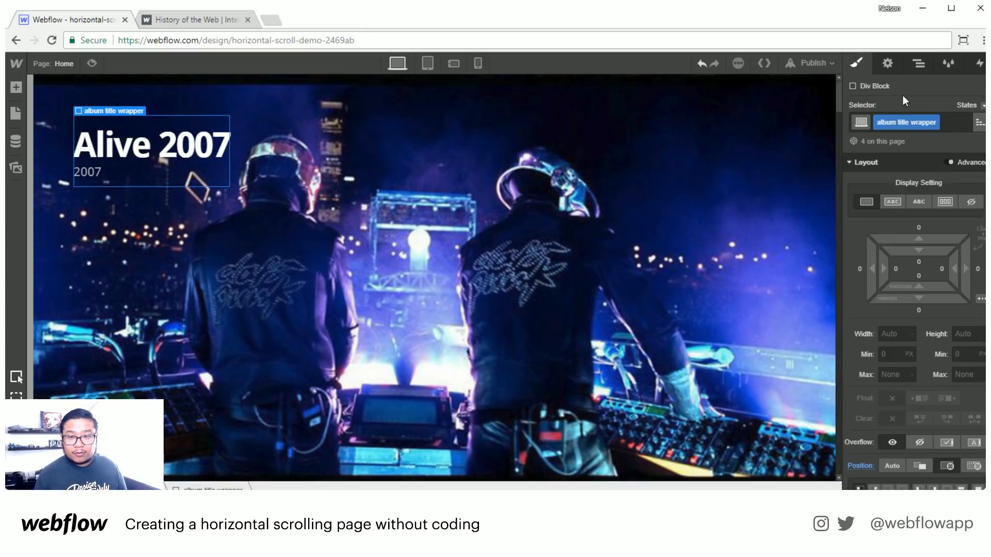
{"action": "left_click", "coordinate": [956, 124]}
{"action": "type", "text": "album 4"}
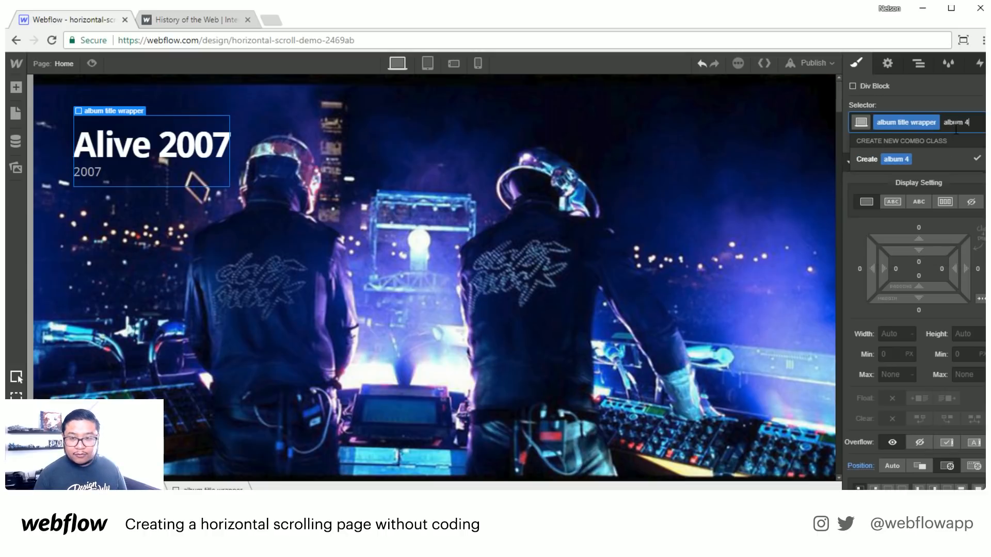
{"action": "key", "text": "Return"}
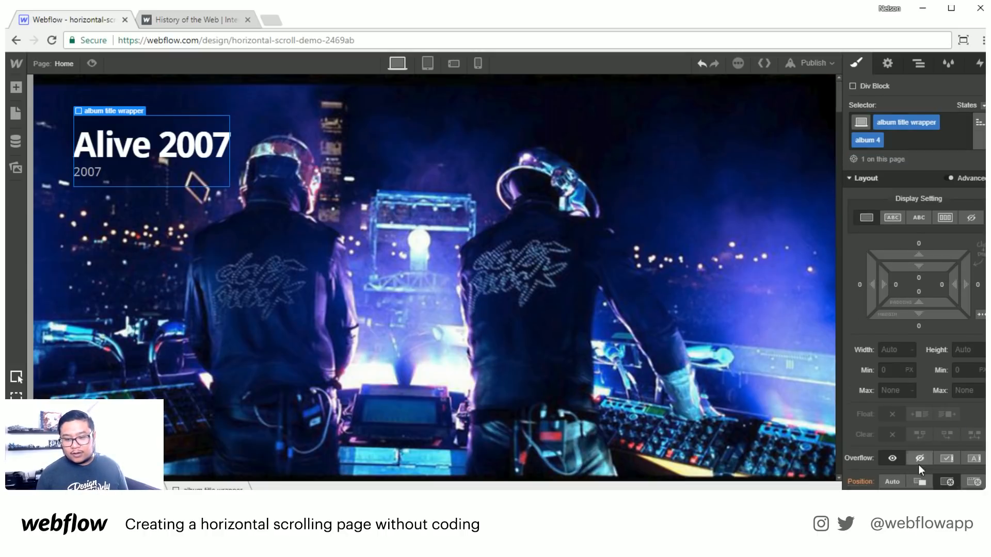
{"action": "scroll", "coordinate": [918, 464], "scroll_direction": "down", "scroll_amount": 3}
{"action": "left_click", "coordinate": [874, 381]}
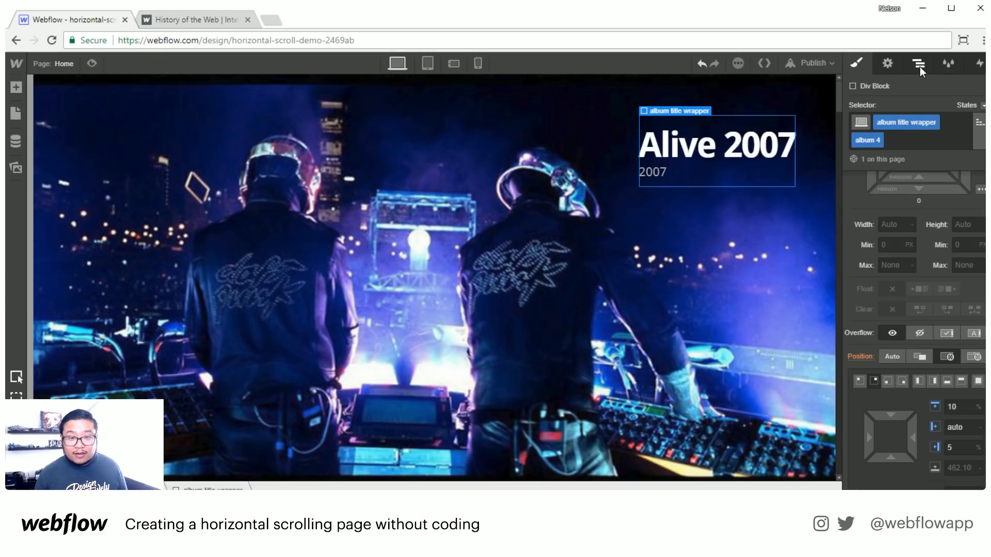
Move the three sections below the scroll element back into the wrapper, ahead of the Alive 2007 section
{"action": "left_click", "coordinate": [980, 64]}
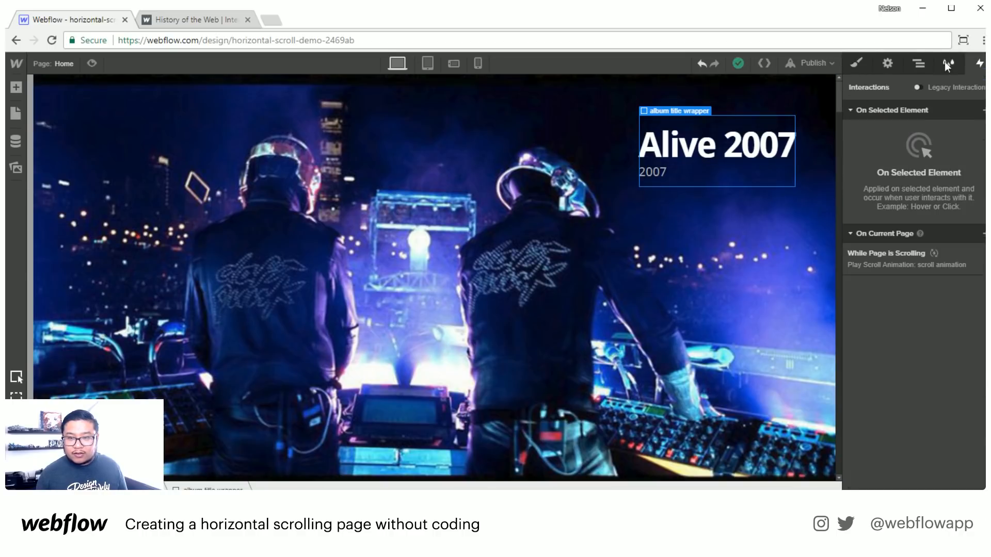
{"action": "left_click", "coordinate": [917, 65]}
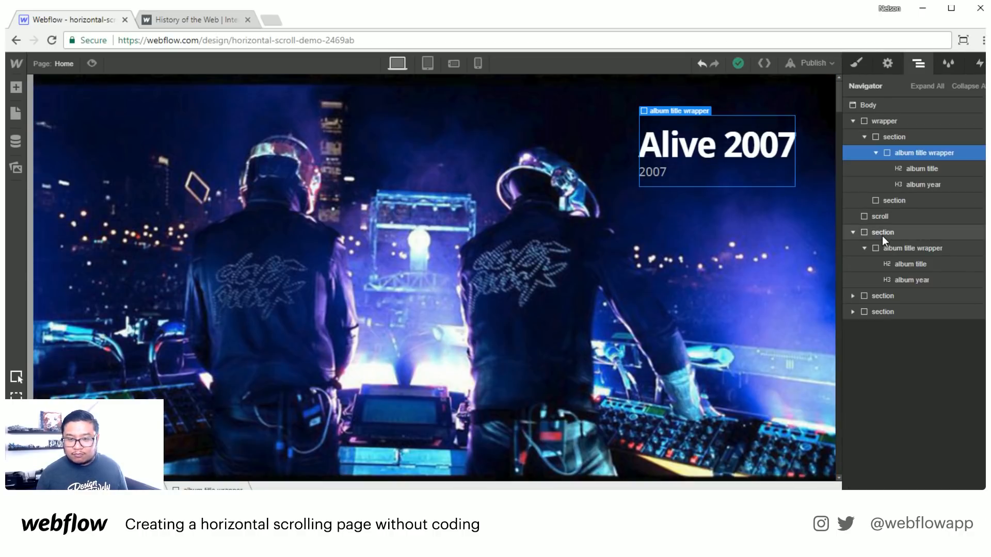
{"action": "left_click_drag", "start_coordinate": [873, 232], "coordinate": [885, 136]}
{"action": "left_click_drag", "start_coordinate": [884, 248], "coordinate": [887, 154]}
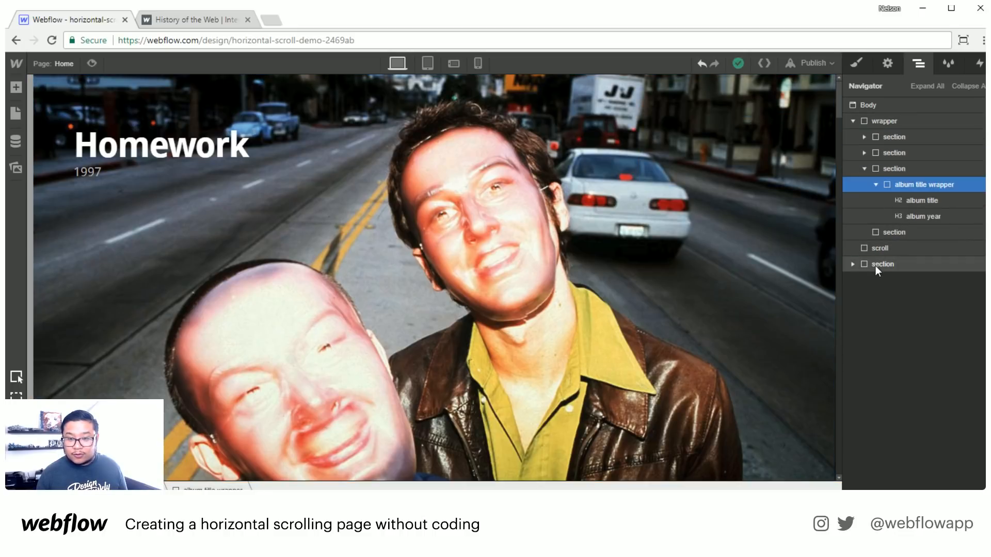
{"action": "left_click_drag", "start_coordinate": [876, 265], "coordinate": [892, 171]}
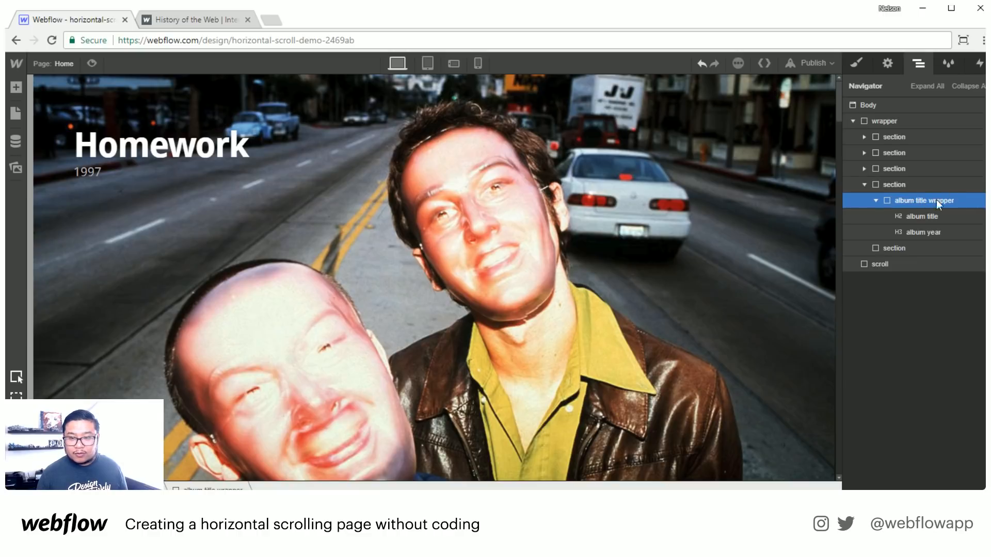
In the page's scroll animation, add a Move action of 100 px on Y for the Alive 2007 title wrapper at the 50% keyframe
{"action": "left_click", "coordinate": [979, 63]}
{"action": "left_click", "coordinate": [917, 266]}
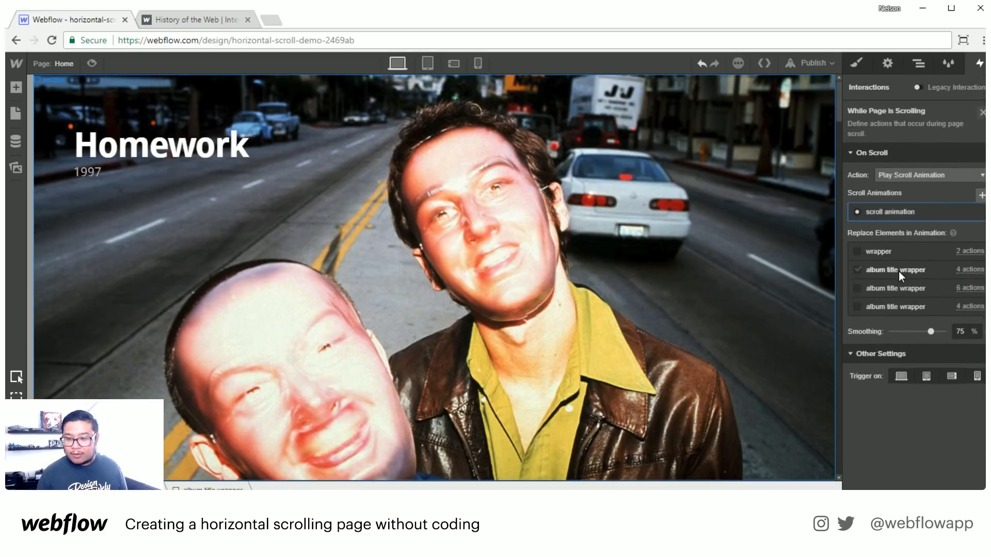
{"action": "left_click", "coordinate": [885, 212]}
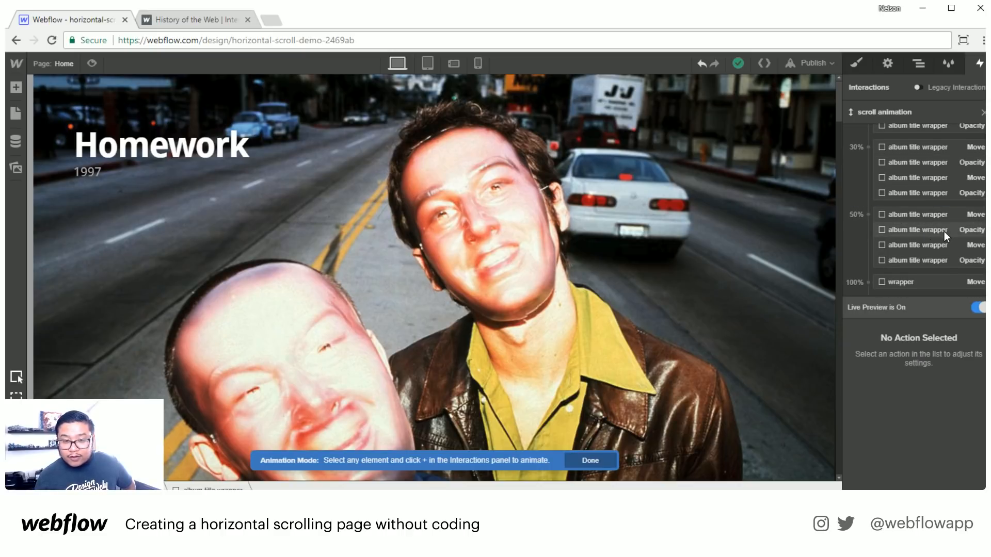
{"action": "scroll", "coordinate": [943, 231], "scroll_direction": "up", "scroll_amount": 5}
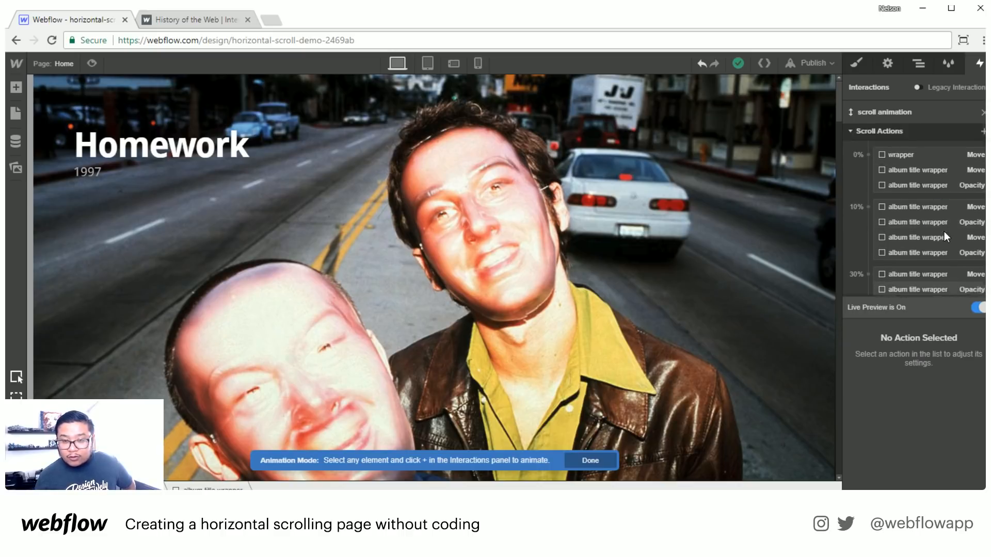
{"action": "left_click", "coordinate": [983, 134]}
{"action": "left_click", "coordinate": [907, 172]}
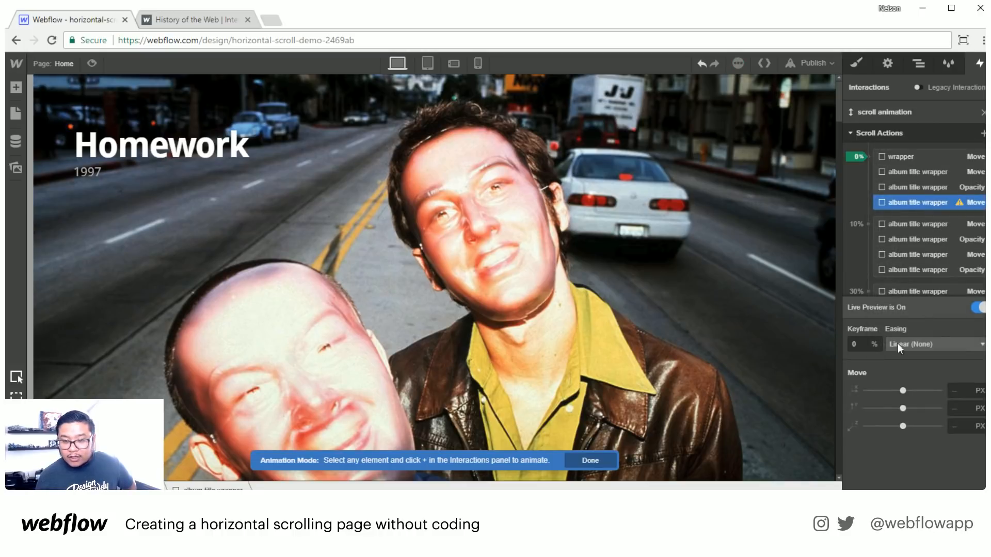
{"action": "left_click", "coordinate": [851, 344]}
{"action": "type", "text": "50"}
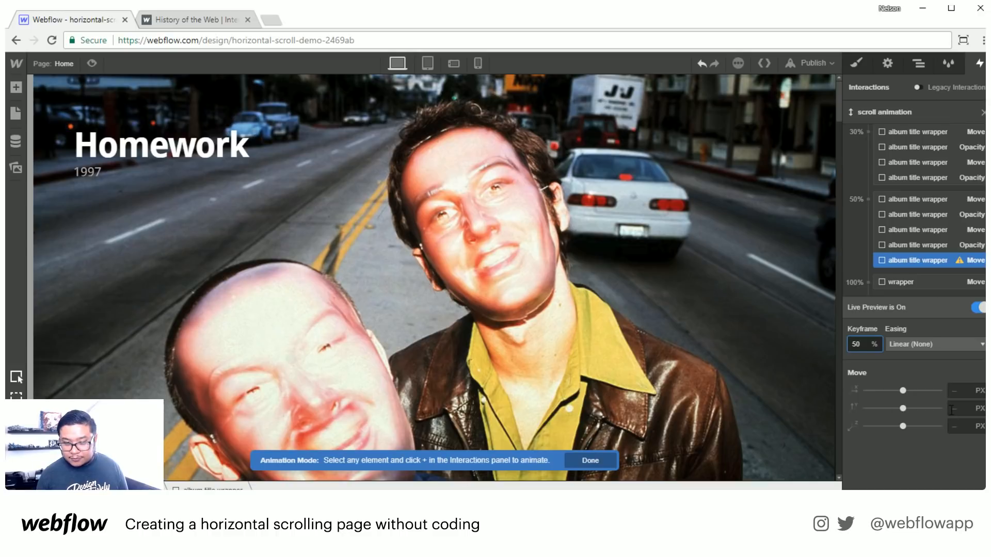
{"action": "left_click", "coordinate": [951, 408]}
{"action": "type", "text": "100"}
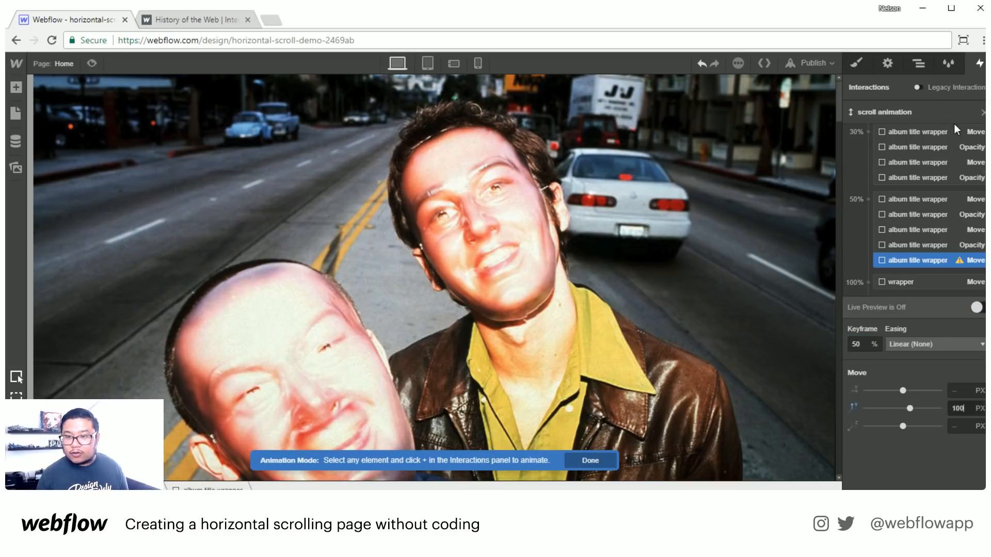
Add a second Move action of 0 px on Y for the Alive 2007 title wrapper at the 70% keyframe
{"action": "scroll", "coordinate": [954, 122], "scroll_direction": "up", "scroll_amount": 5}
{"action": "left_click", "coordinate": [981, 134]}
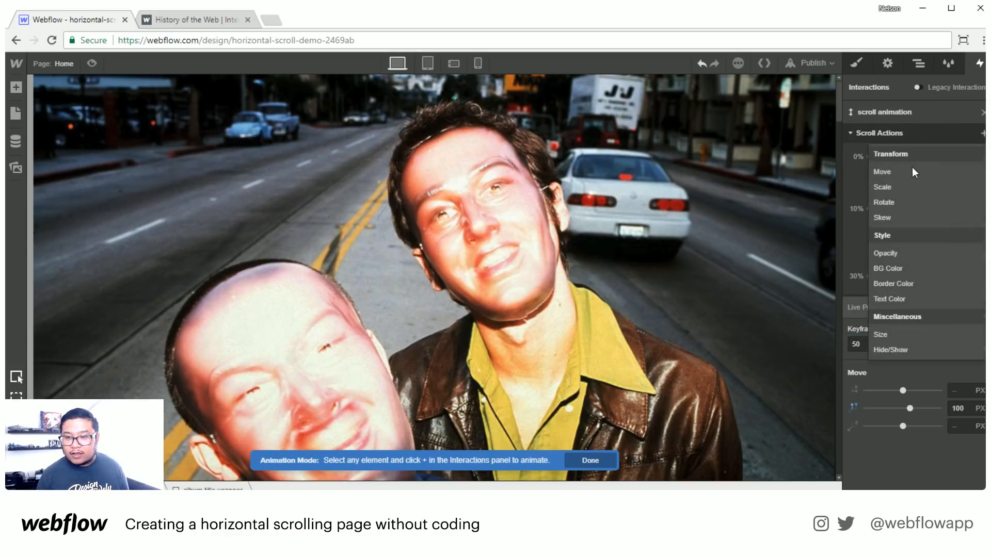
{"action": "left_click", "coordinate": [909, 168]}
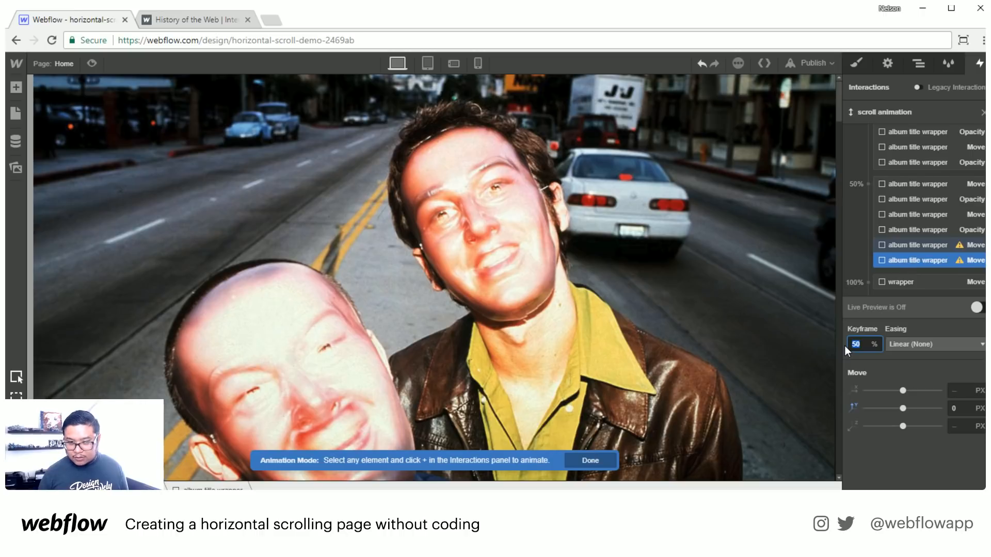
{"action": "type", "text": "70"}
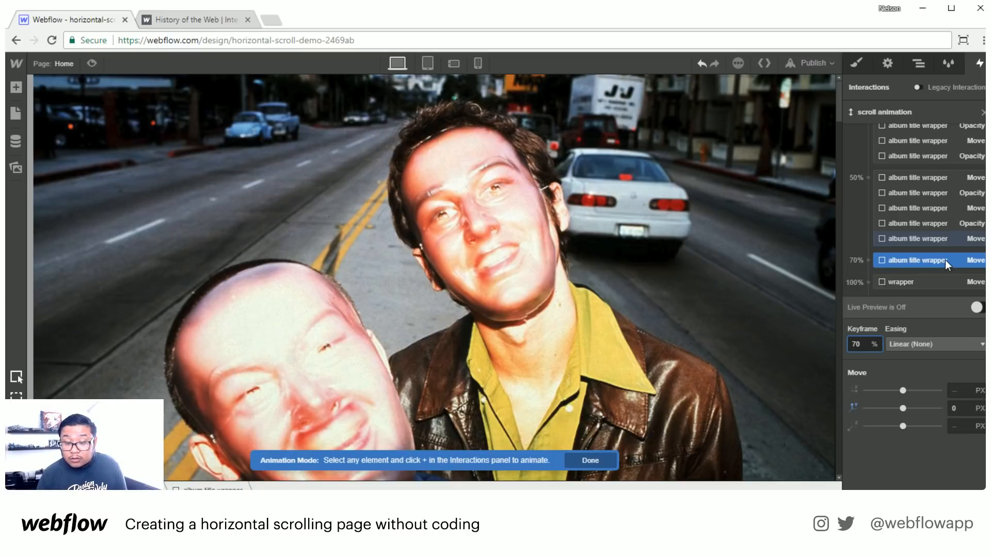
Add an Opacity action of 100% for the Alive 2007 title wrapper at the 70% keyframe
{"action": "scroll", "coordinate": [947, 256], "scroll_direction": "up", "scroll_amount": 5}
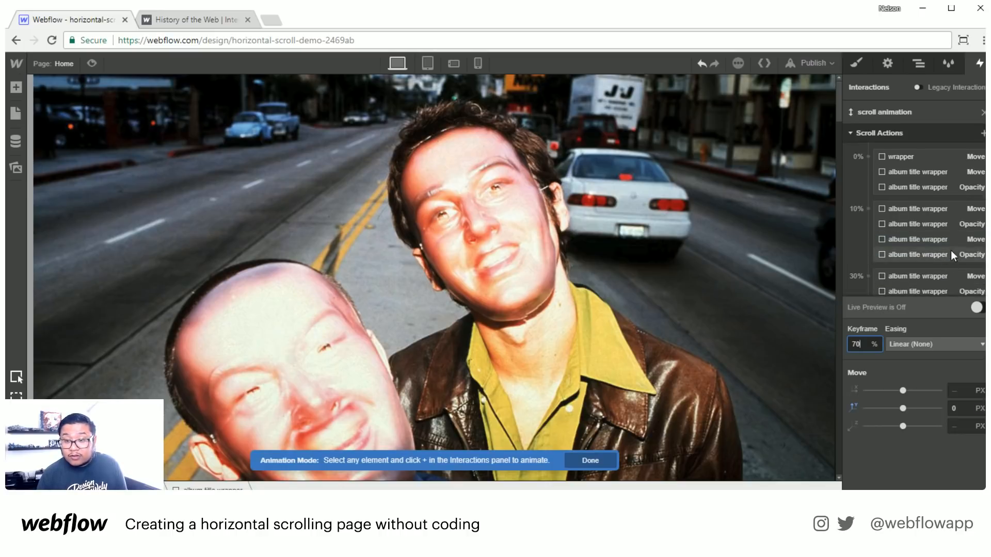
{"action": "left_click", "coordinate": [982, 133]}
{"action": "left_click", "coordinate": [903, 255]}
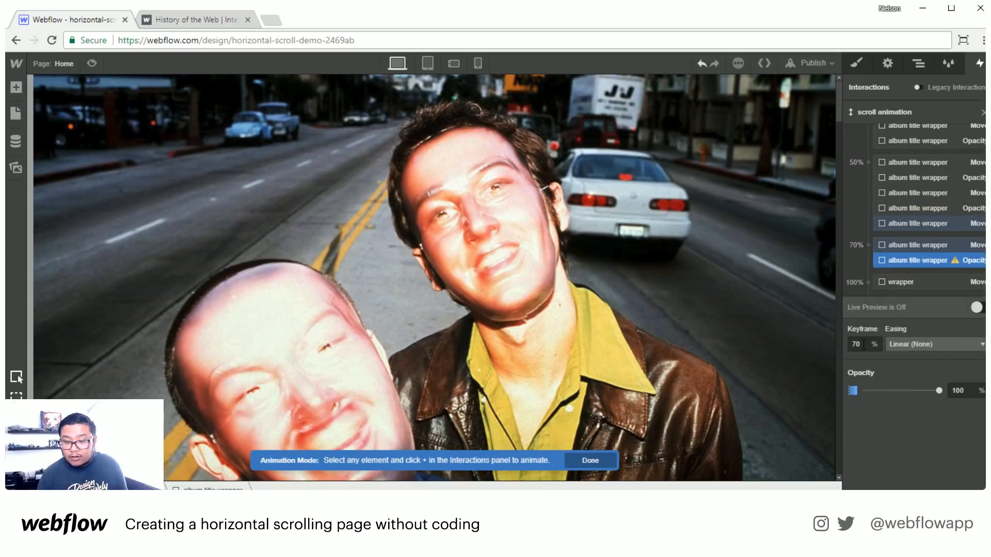
Add an Opacity action of 0% for the Alive 2007 title wrapper at the 50% keyframe
{"action": "scroll", "coordinate": [929, 216], "scroll_direction": "up", "scroll_amount": 3}
{"action": "left_click", "coordinate": [981, 133]}
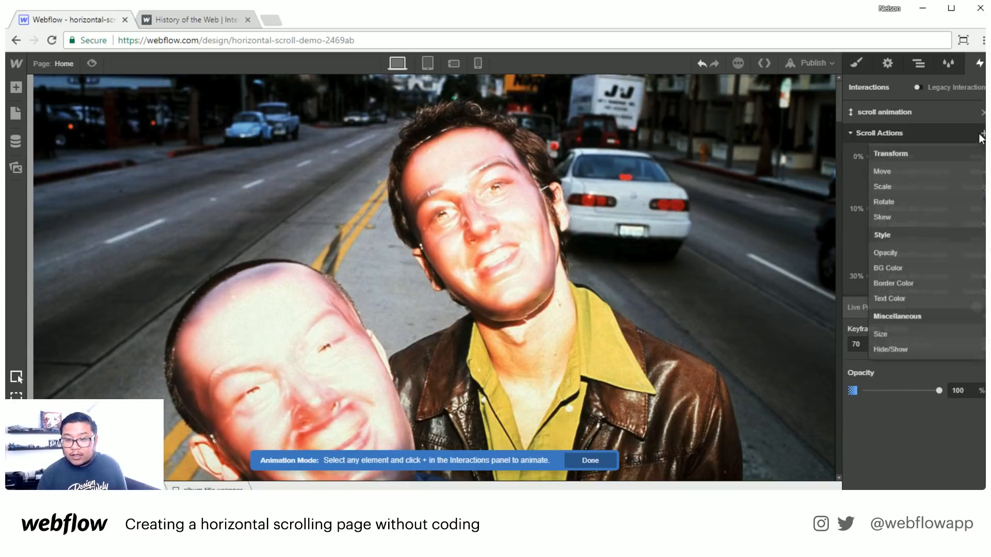
{"action": "left_click", "coordinate": [887, 252]}
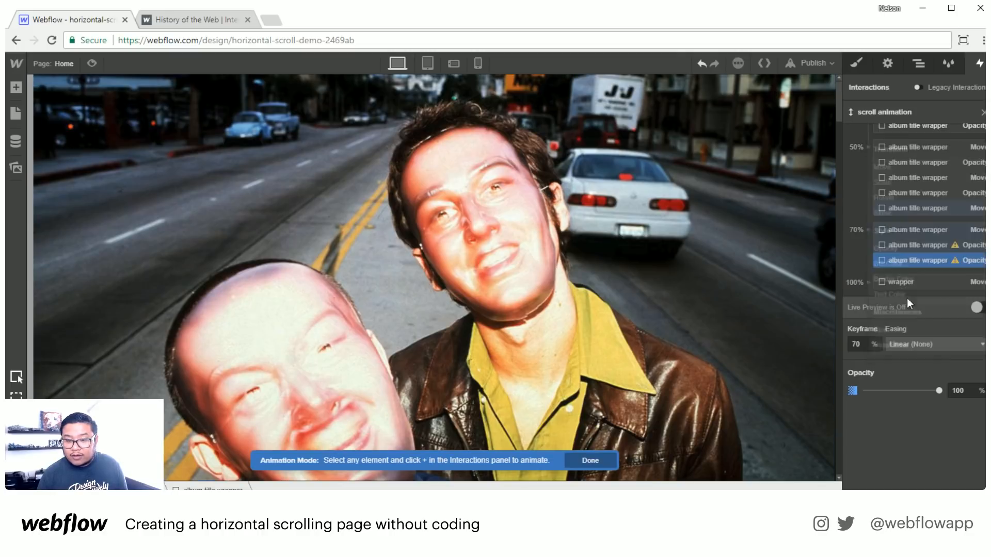
{"action": "left_click", "coordinate": [856, 343]}
{"action": "key", "text": "BackSpace"}
{"action": "key", "text": "BackSpace"}
{"action": "type", "text": "5"}
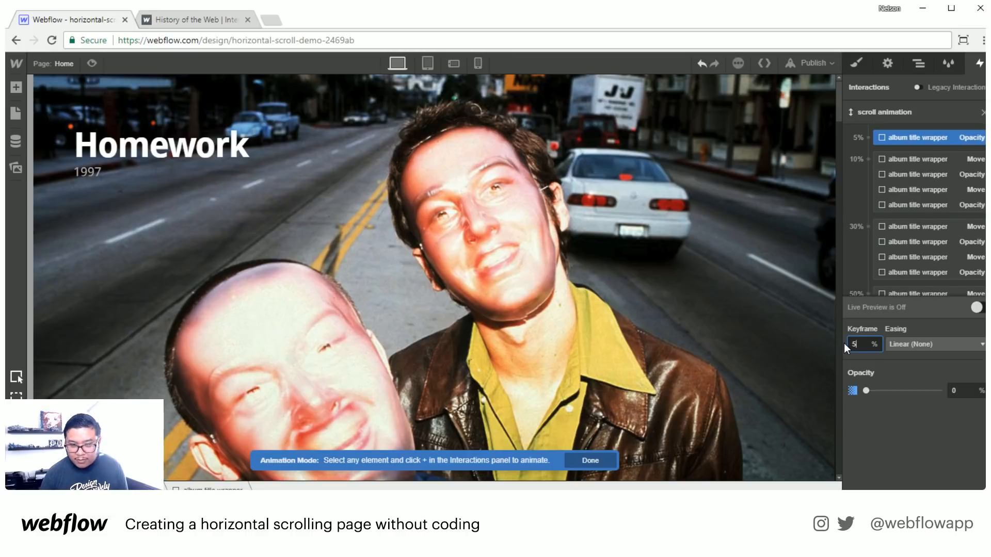
{"action": "type", "text": "0"}
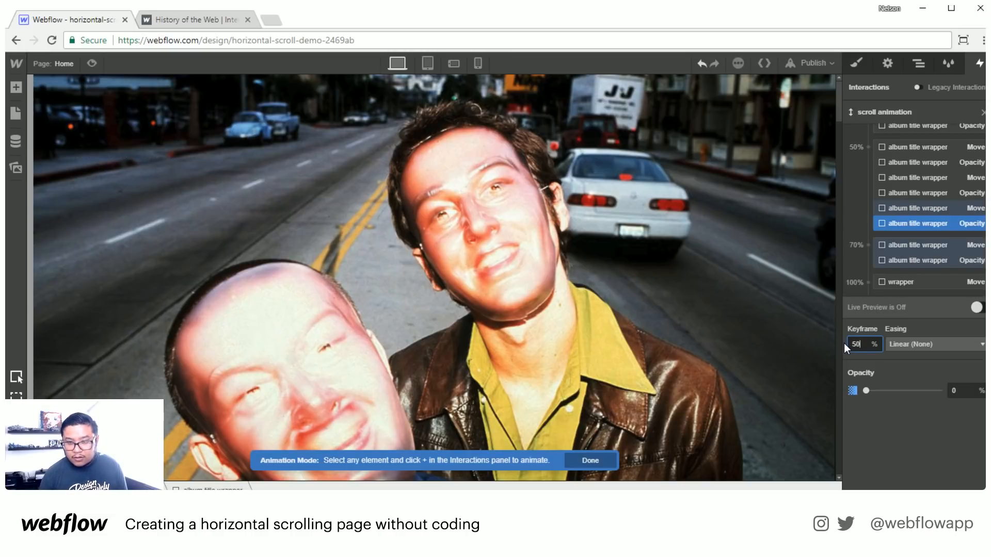
Turn on live preview and examine the Alive 2007 title's entrance animation while scrolling through the sections
{"action": "left_click", "coordinate": [976, 308]}
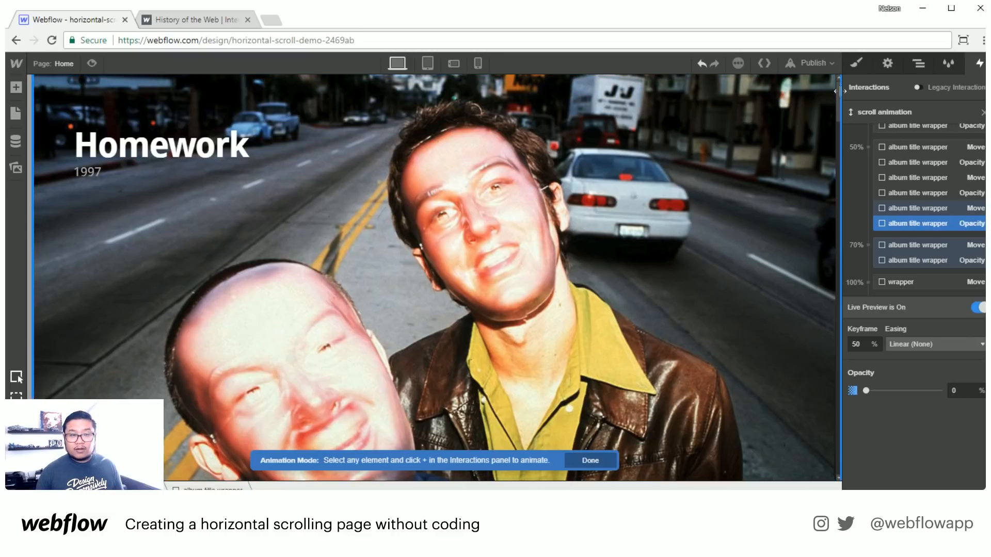
{"action": "mouse_move", "coordinate": [837, 90]}
{"action": "left_mouse_down"}
{"action": "mouse_move", "coordinate": [824, 248]}
{"action": "mouse_move", "coordinate": [817, 203]}
{"action": "mouse_move", "coordinate": [816, 370]}
{"action": "mouse_move", "coordinate": [825, 327]}
{"action": "mouse_move", "coordinate": [831, 351]}
{"action": "left_mouse_up"}
{"action": "left_click", "coordinate": [926, 208]}
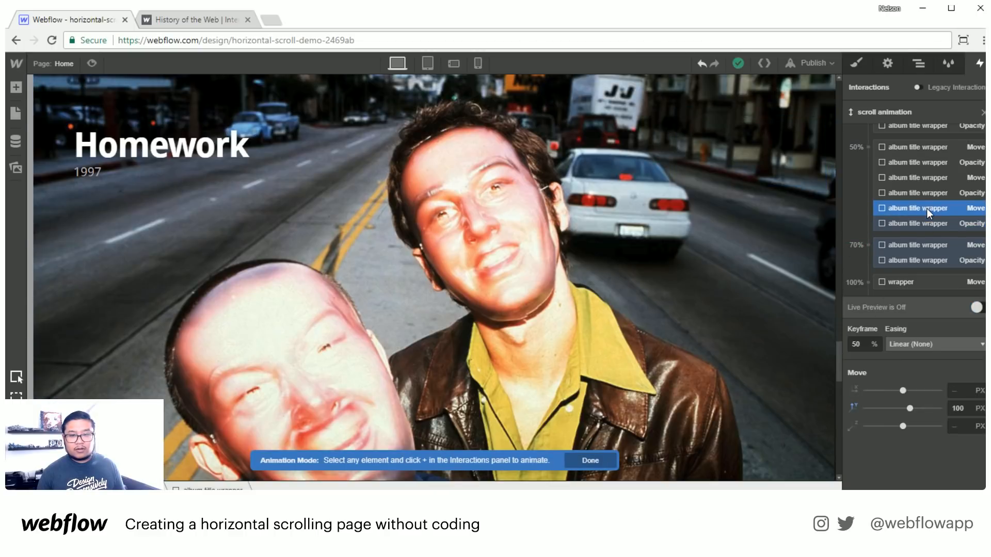
{"action": "left_click", "coordinate": [975, 307]}
{"action": "scroll", "coordinate": [704, 302], "scroll_direction": "down", "scroll_amount": 5}
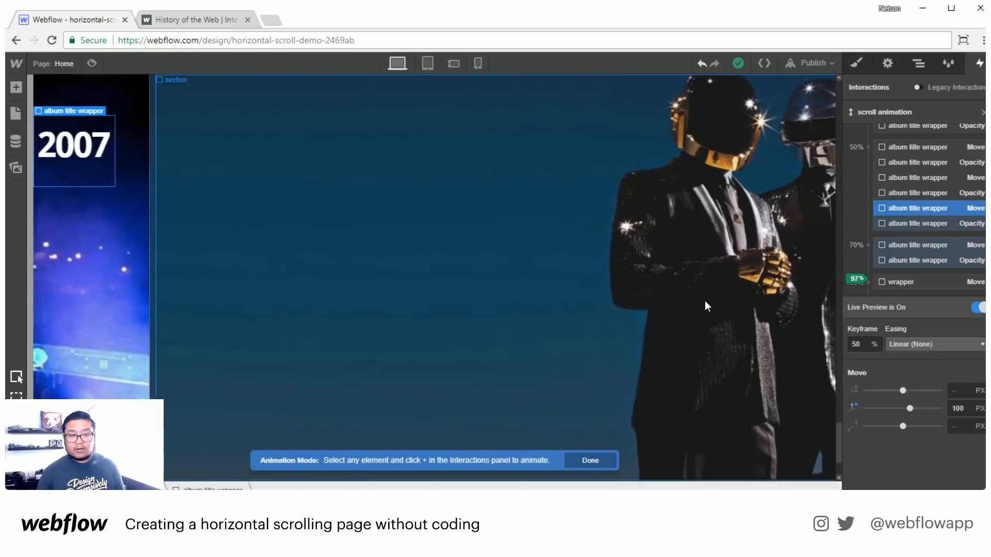
Set the keyframe of the Alive 2007 title wrapper's starting Move and Opacity actions to 60%
{"action": "scroll", "coordinate": [705, 307], "scroll_direction": "up", "scroll_amount": 4}
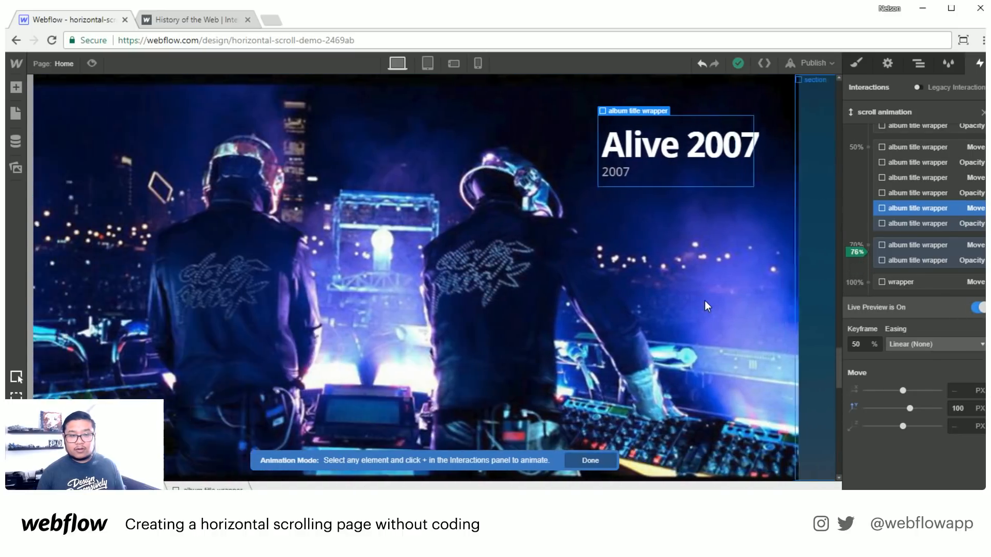
{"action": "scroll", "coordinate": [705, 305], "scroll_direction": "down", "scroll_amount": 3}
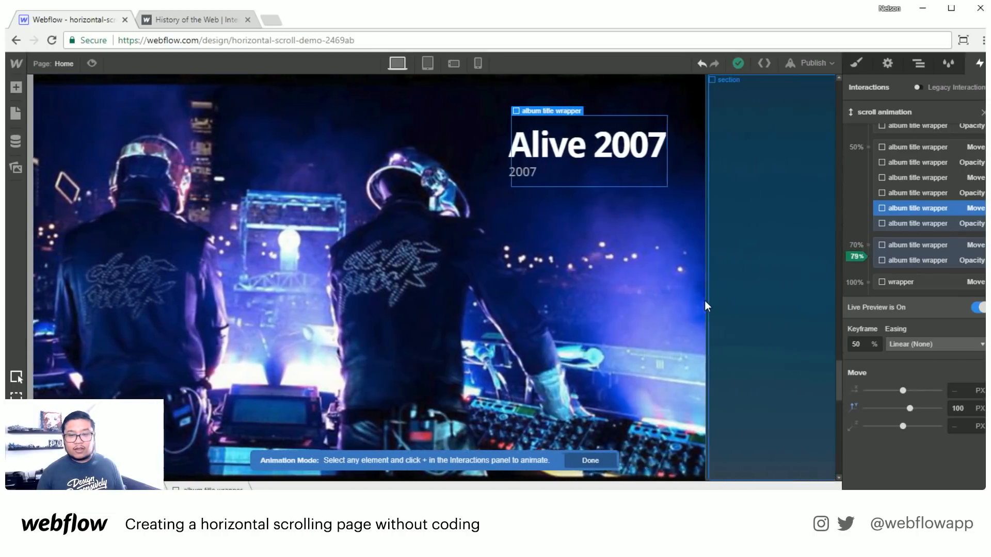
{"action": "left_click", "coordinate": [911, 224], "text": "shift"}
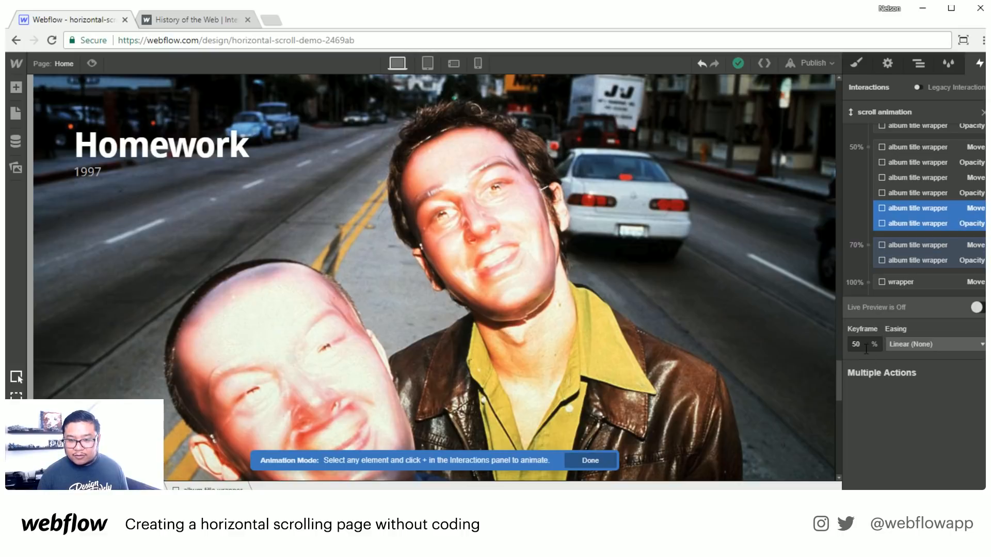
{"action": "type", "text": "60"}
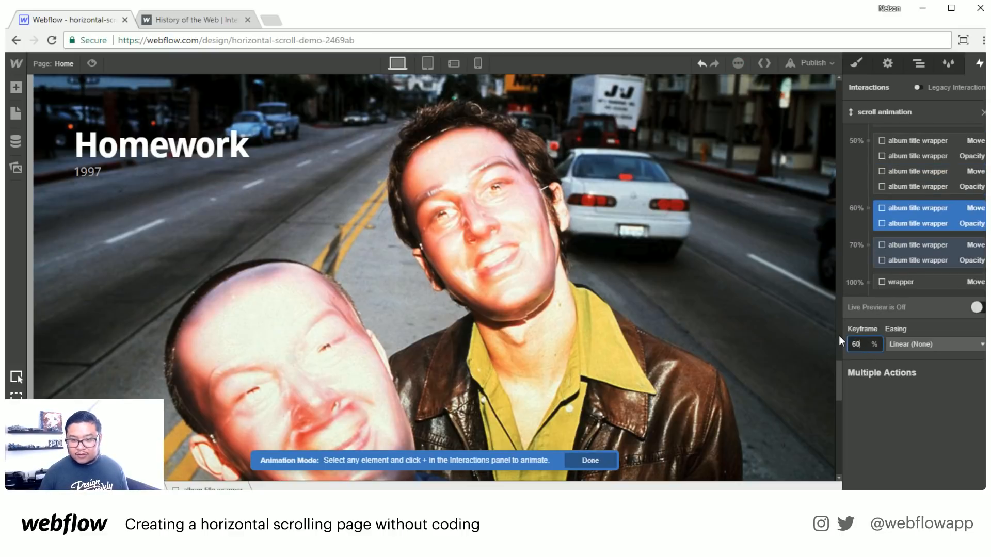
Preview the Alive 2007 title's scroll animation and set its starting Move and Opacity actions to the 65% keyframe
{"action": "left_click", "coordinate": [976, 308]}
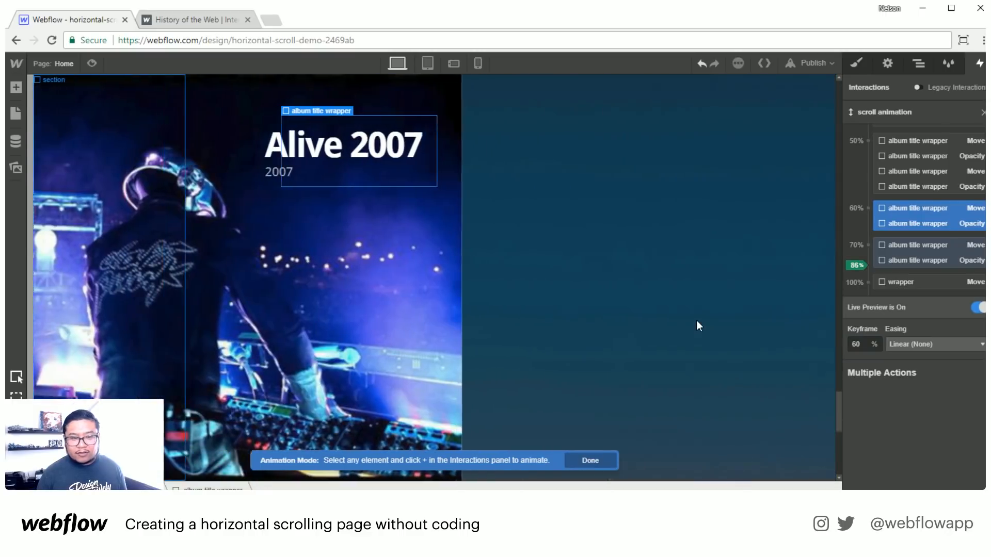
{"action": "scroll", "coordinate": [699, 325], "scroll_direction": "up", "scroll_amount": 5}
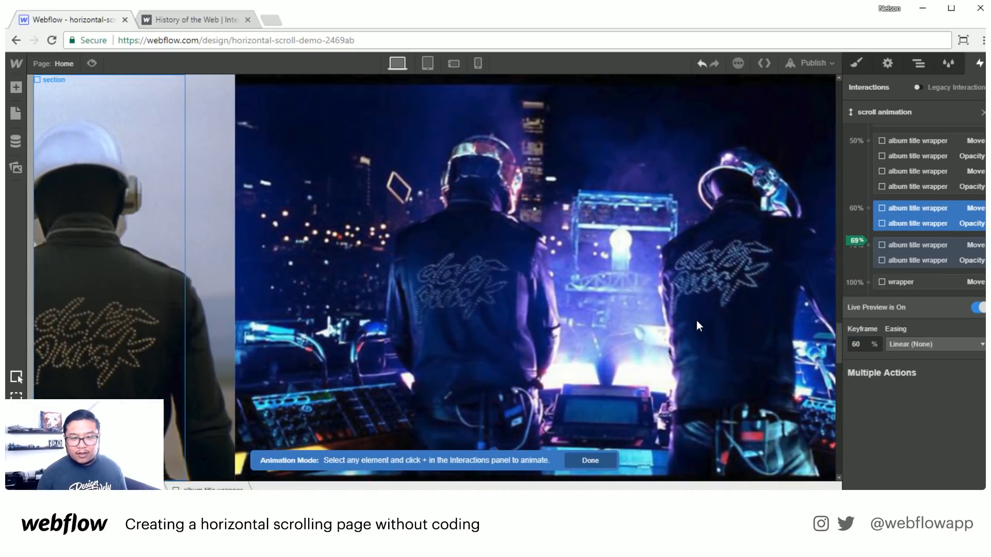
{"action": "scroll", "coordinate": [696, 324], "scroll_direction": "down", "scroll_amount": 2}
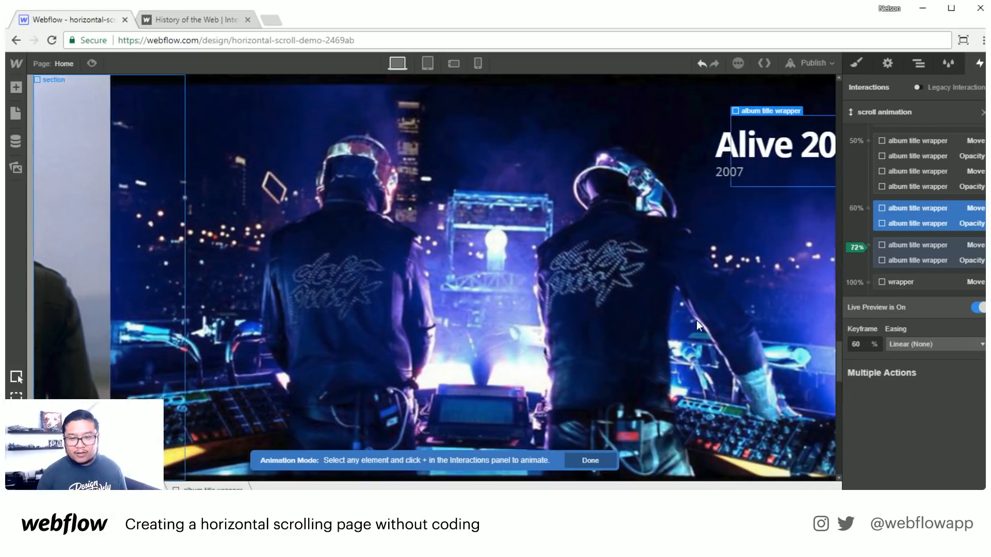
{"action": "scroll", "coordinate": [695, 320], "scroll_direction": "down", "scroll_amount": 2}
{"action": "left_click", "coordinate": [855, 345]}
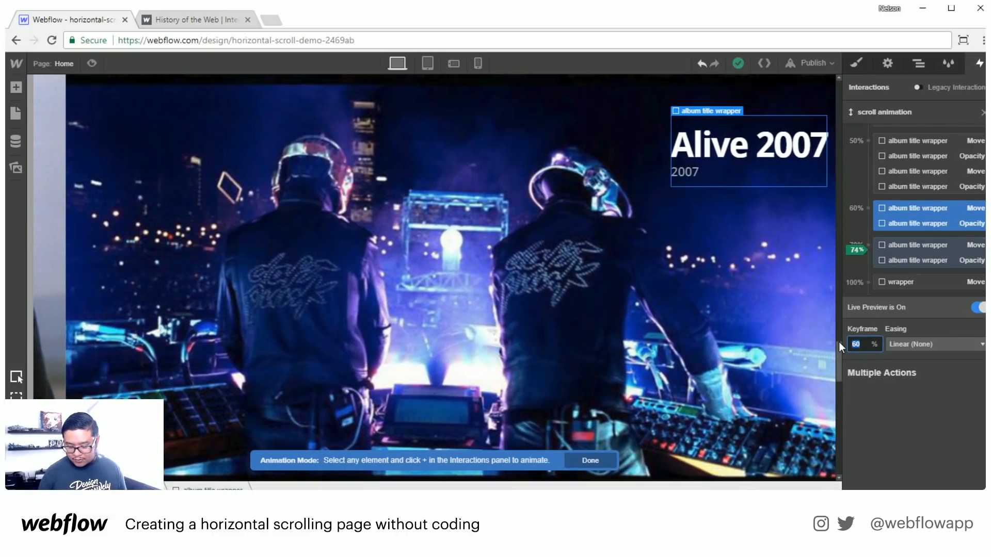
{"action": "type", "text": "6"}
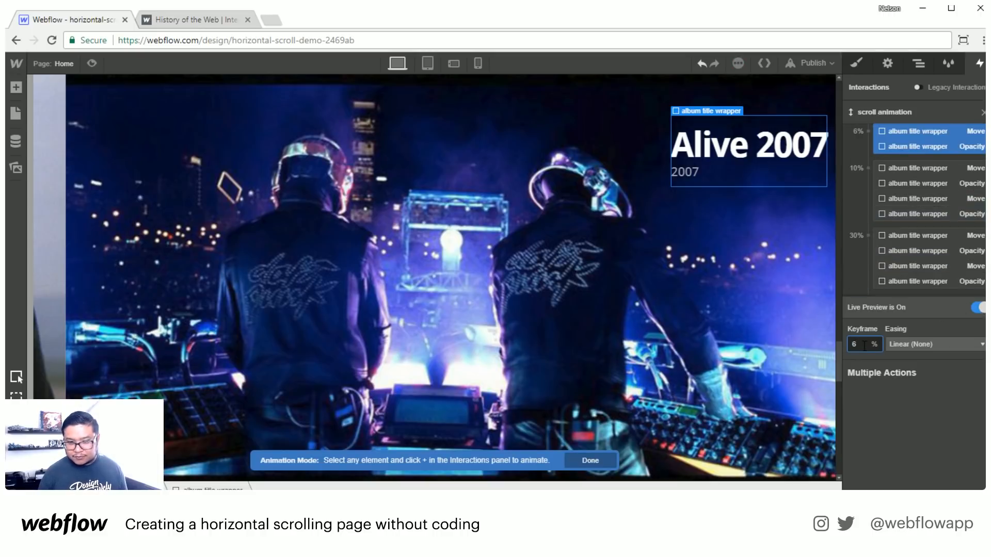
{"action": "type", "text": "5"}
{"action": "left_click", "coordinate": [976, 307]}
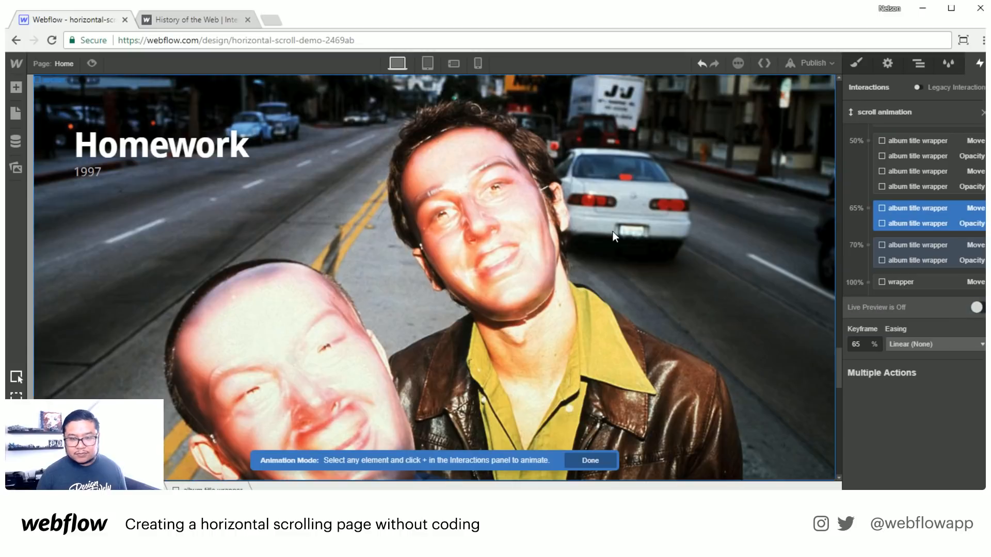
{"action": "left_click", "coordinate": [976, 308]}
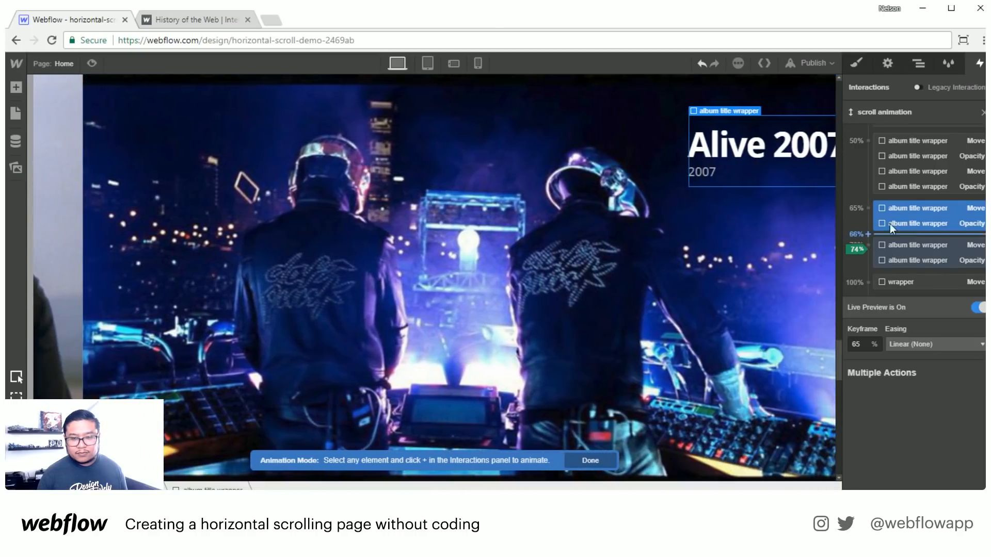
Set the keyframe of the Alive 2007 title wrapper's ending Move and Opacity actions to 75%
{"action": "left_click", "coordinate": [919, 242]}
{"action": "left_click", "coordinate": [895, 260], "text": "shift"}
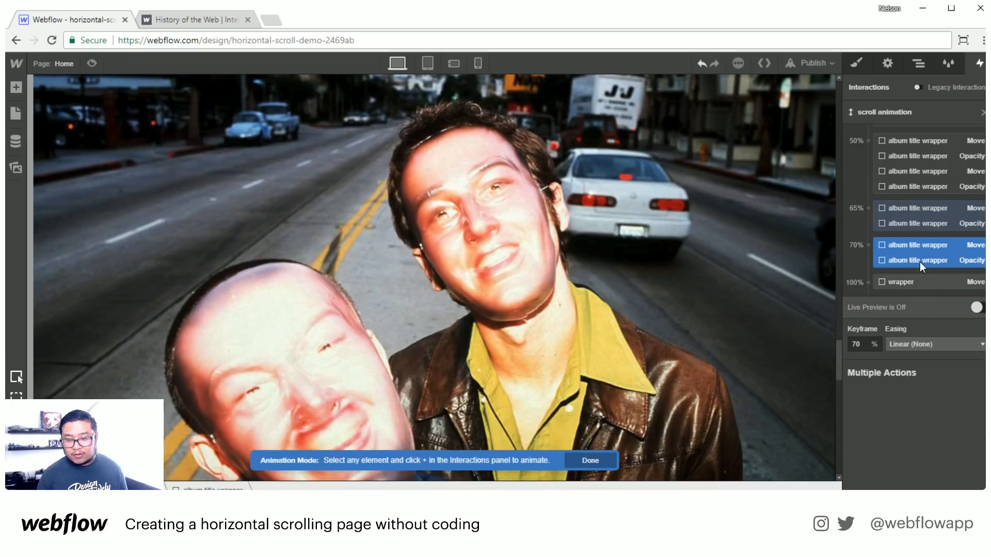
{"action": "left_click", "coordinate": [861, 350]}
{"action": "key", "text": "BackSpace"}
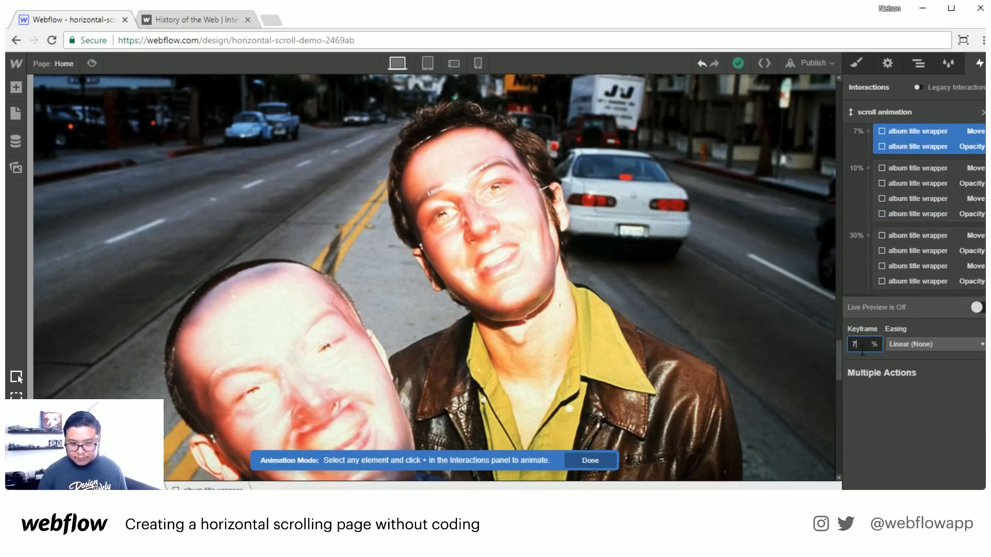
{"action": "type", "text": "5"}
Live-preview the scroll animation from the last section back to the Human After All title
{"action": "left_click", "coordinate": [976, 308]}
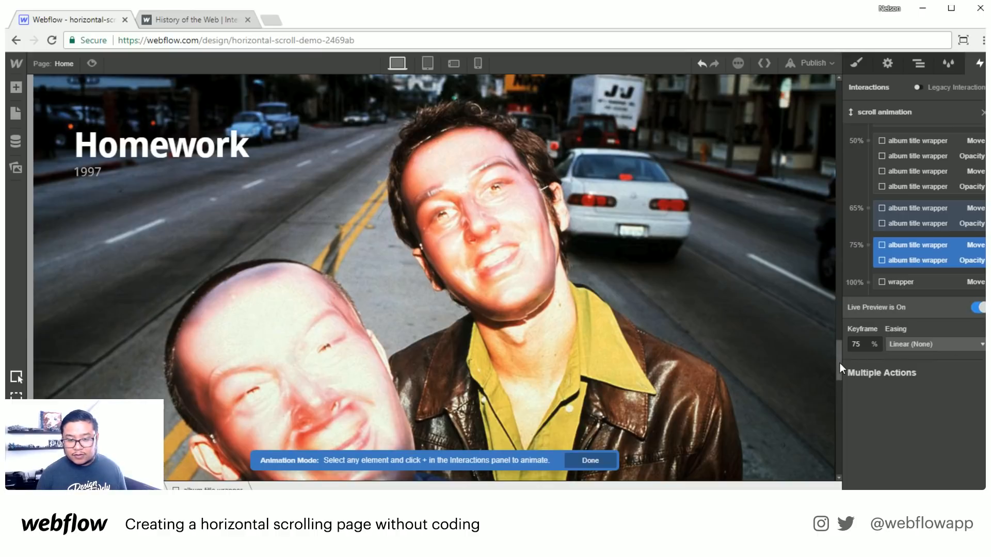
{"action": "mouse_move", "coordinate": [839, 363]}
{"action": "left_mouse_down"}
{"action": "mouse_move", "coordinate": [828, 287]}
{"action": "mouse_move", "coordinate": [810, 382]}
{"action": "mouse_move", "coordinate": [808, 327]}
{"action": "mouse_move", "coordinate": [806, 449]}
{"action": "mouse_move", "coordinate": [805, 428]}
{"action": "mouse_move", "coordinate": [805, 438]}
{"action": "left_mouse_up"}
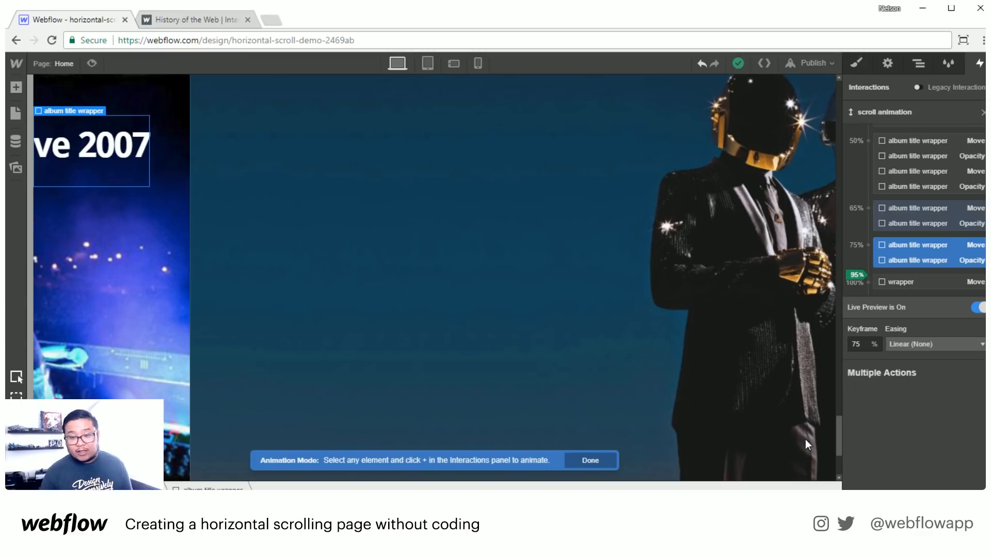
{"action": "scroll", "coordinate": [374, 401], "scroll_direction": "up", "scroll_amount": 2}
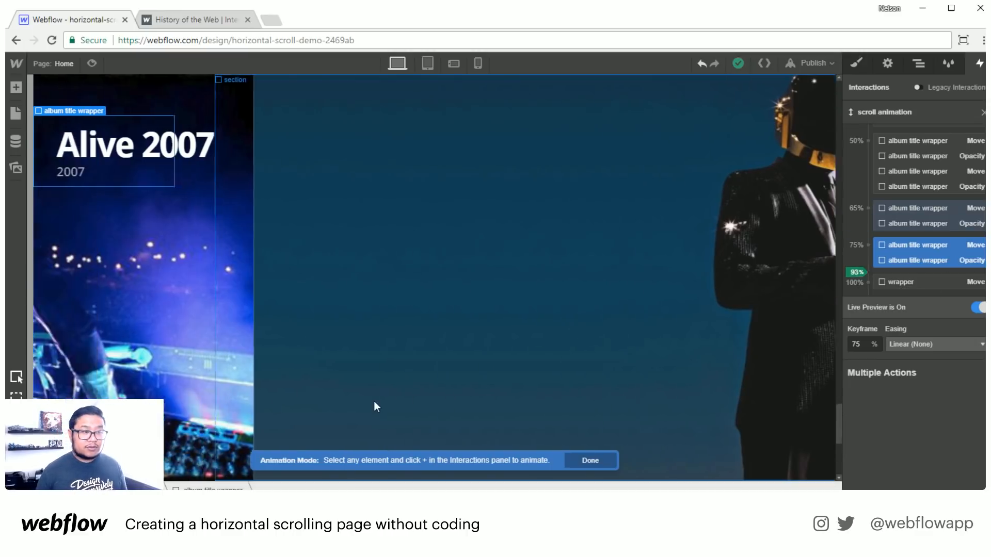
{"action": "scroll", "coordinate": [374, 401], "scroll_direction": "up", "scroll_amount": 10}
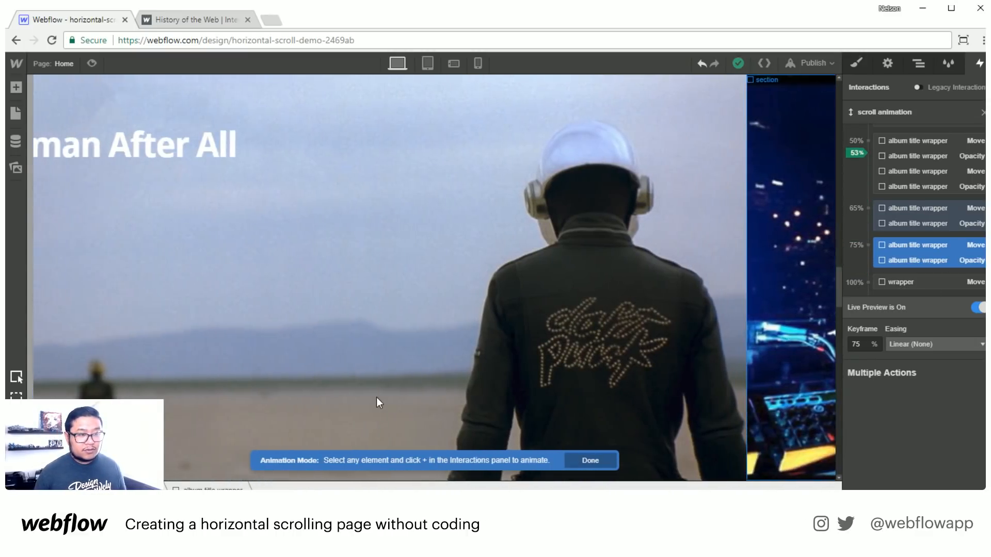
{"action": "scroll", "coordinate": [376, 398], "scroll_direction": "up", "scroll_amount": 6}
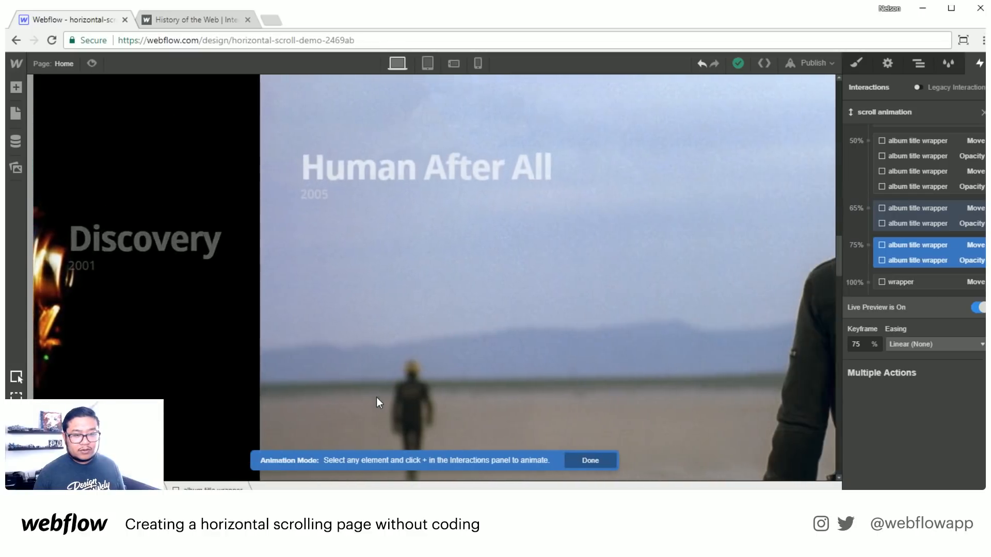
{"action": "scroll", "coordinate": [377, 397], "scroll_direction": "down", "scroll_amount": 2}
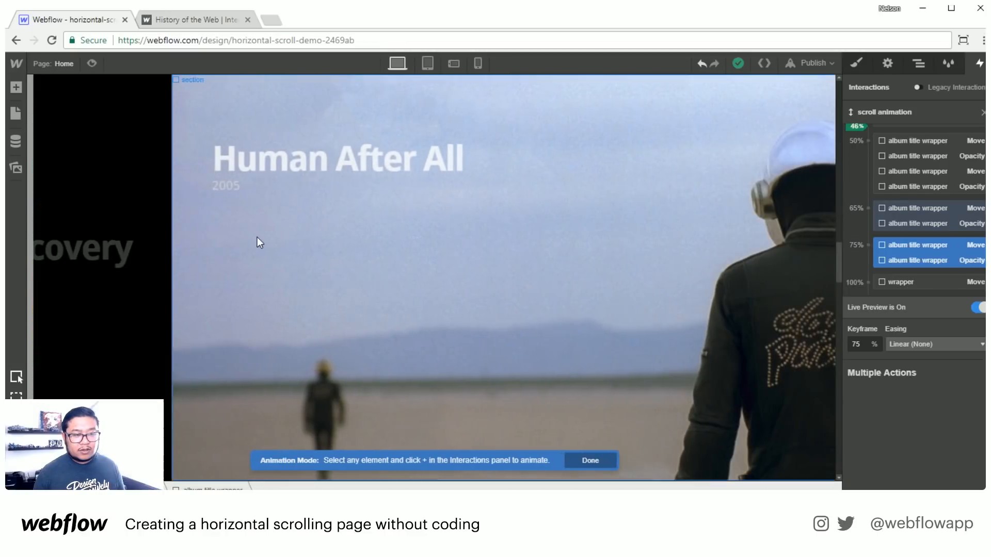
Add a Move action with a vertical offset of 100 px to the Human After All title wrapper
{"action": "left_click", "coordinate": [324, 134]}
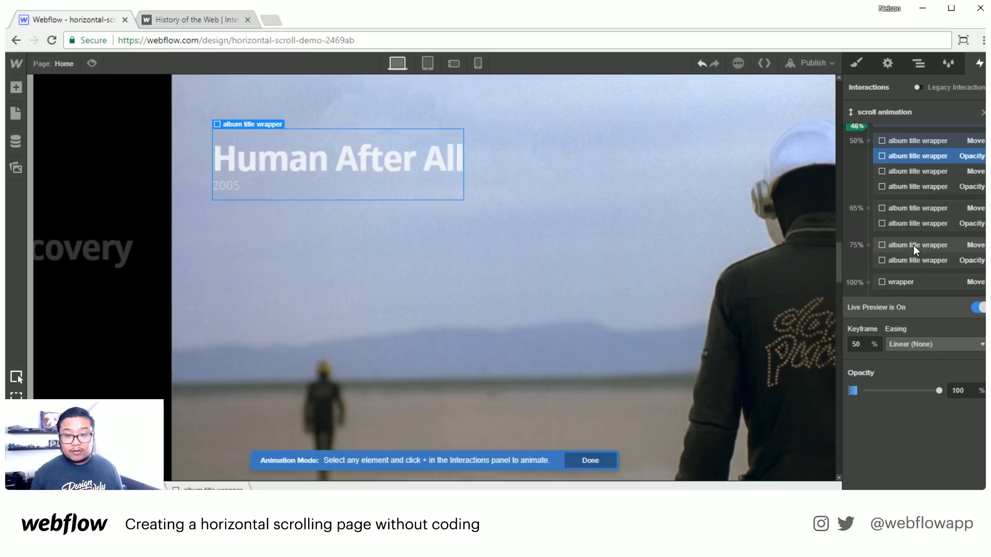
{"action": "scroll", "coordinate": [718, 268], "scroll_direction": "down", "scroll_amount": 2}
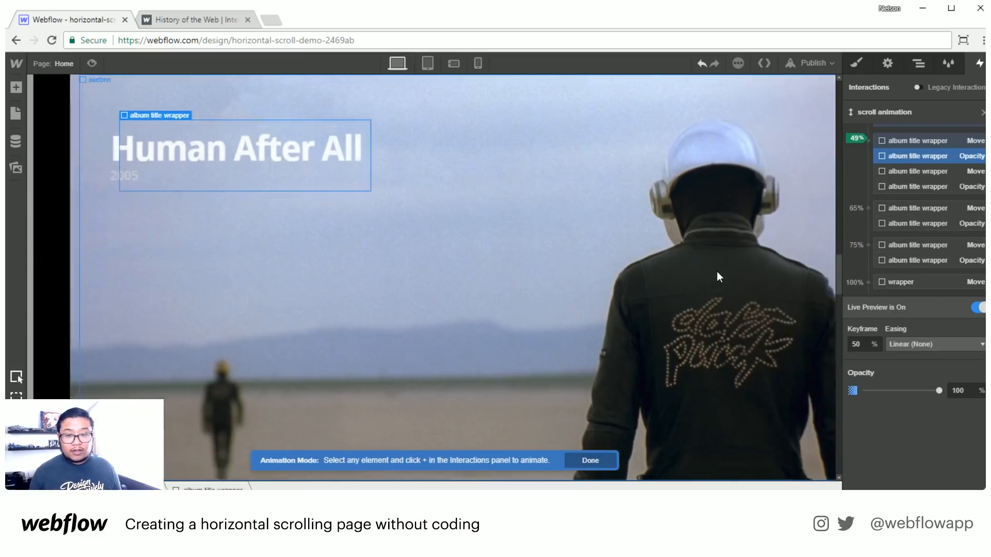
{"action": "scroll", "coordinate": [717, 271], "scroll_direction": "down", "scroll_amount": 3}
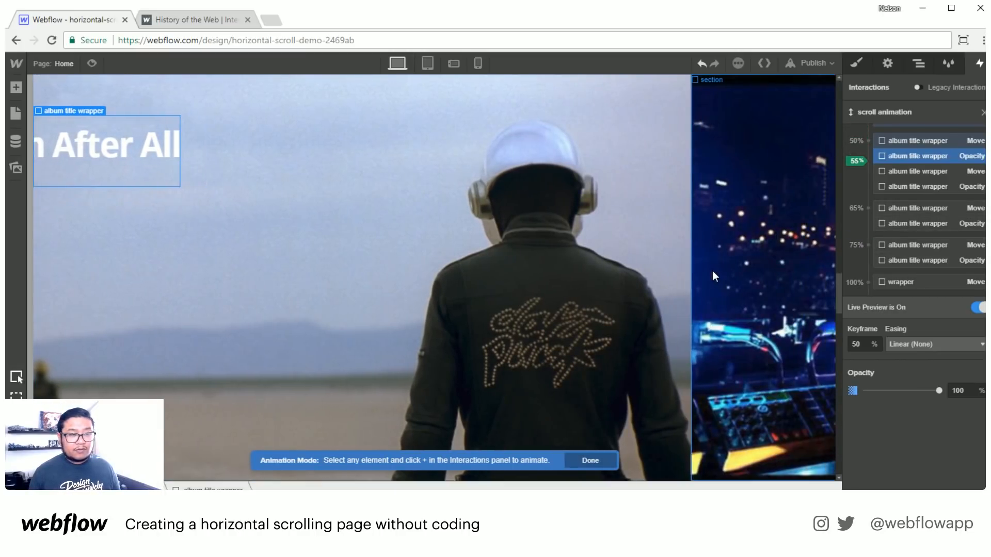
{"action": "scroll", "coordinate": [712, 272], "scroll_direction": "down", "scroll_amount": 3}
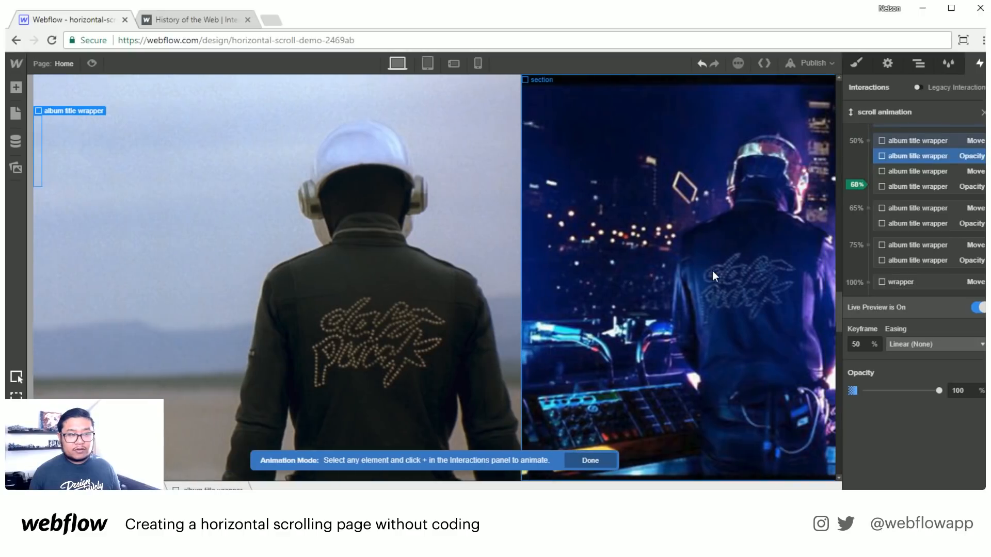
{"action": "scroll", "coordinate": [712, 272], "scroll_direction": "up", "scroll_amount": 2}
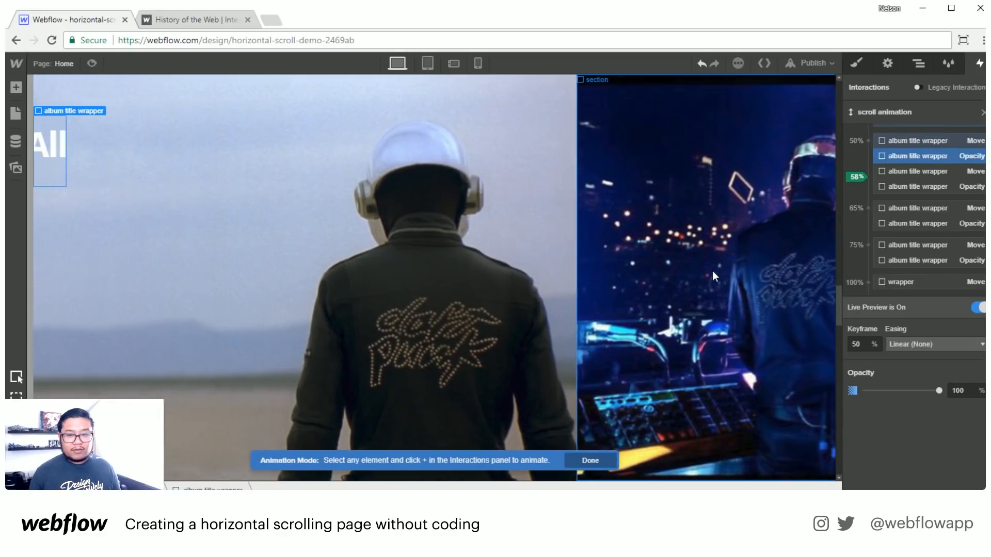
{"action": "scroll", "coordinate": [893, 252], "scroll_direction": "up", "scroll_amount": 5}
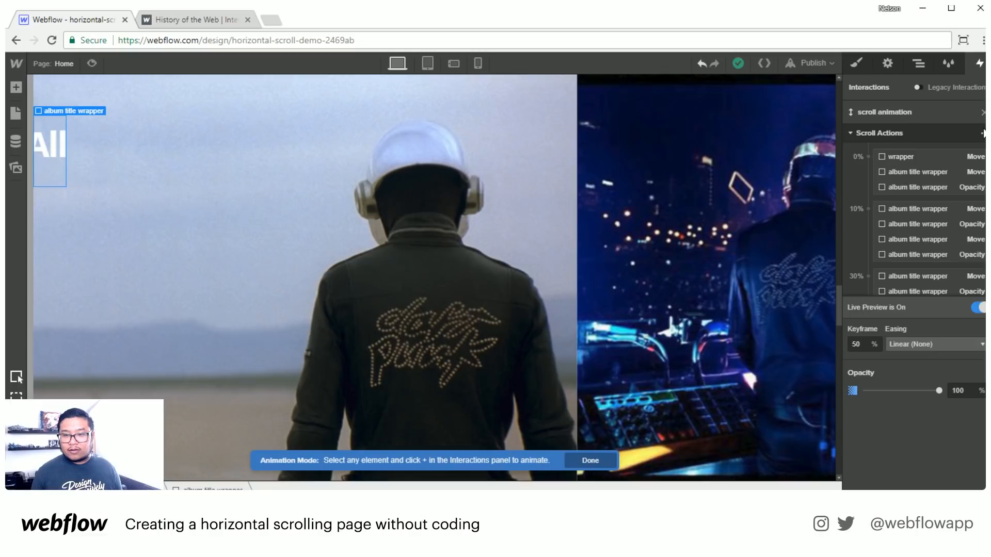
{"action": "left_click", "coordinate": [981, 135]}
{"action": "left_click", "coordinate": [911, 174]}
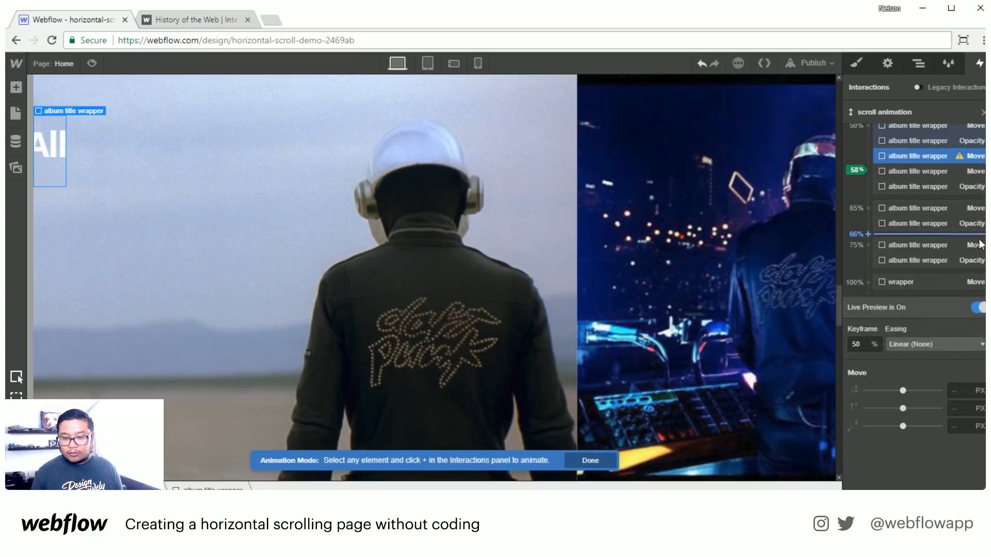
{"action": "left_click", "coordinate": [951, 411]}
{"action": "type", "text": "100"}
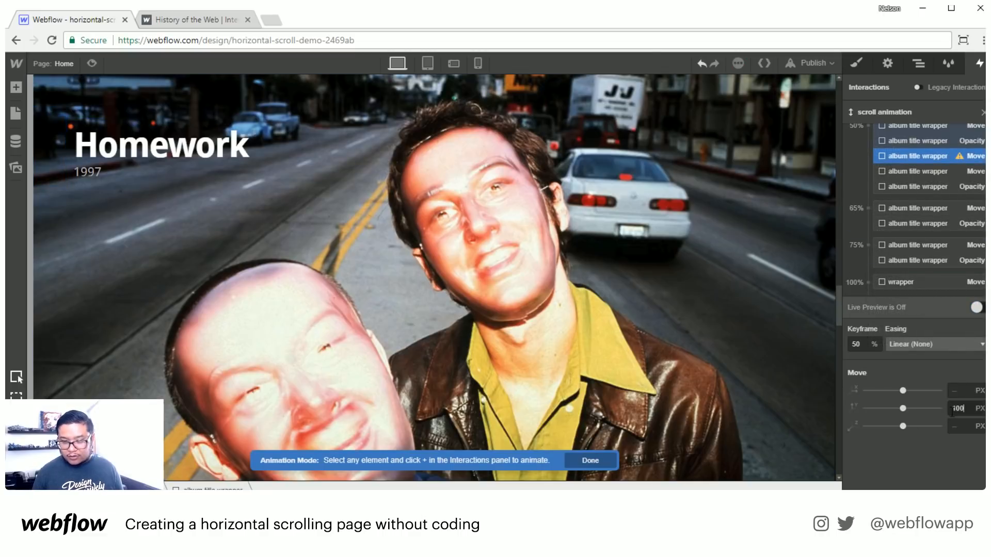
{"action": "key", "text": "Return"}
Set the keyframe of the Human After All title's new Move action to 65%
{"action": "scroll", "coordinate": [965, 217], "scroll_direction": "up", "scroll_amount": 4}
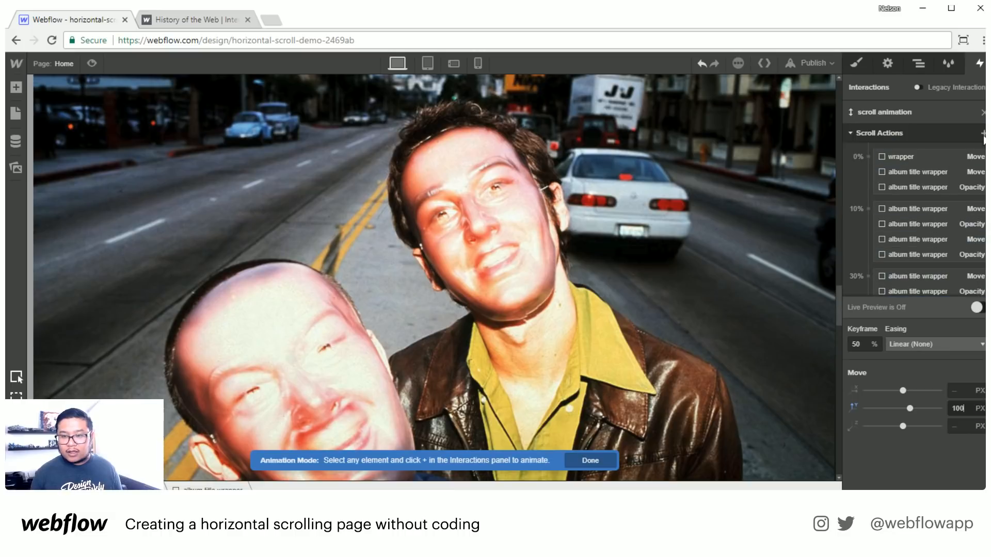
{"action": "left_click", "coordinate": [860, 345]}
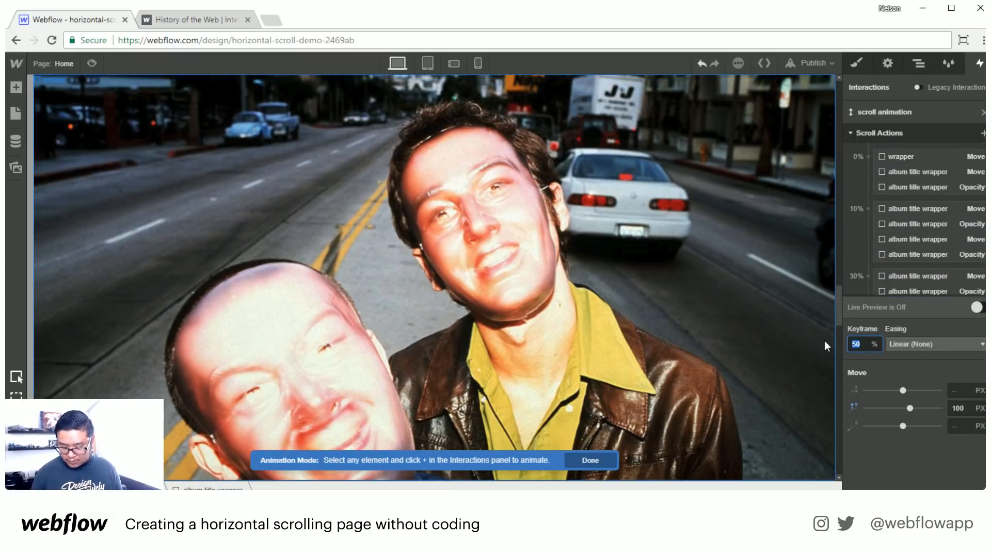
{"action": "type", "text": "65"}
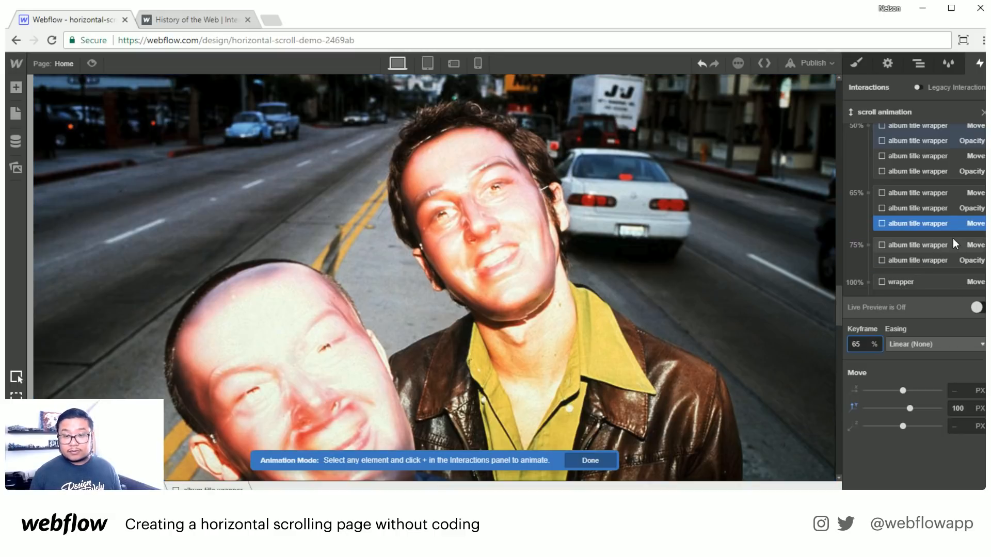
Add an Opacity action of 0% to the Human After All title wrapper at the 65% keyframe
{"action": "scroll", "coordinate": [953, 238], "scroll_direction": "up", "scroll_amount": 5}
{"action": "left_click", "coordinate": [982, 133]}
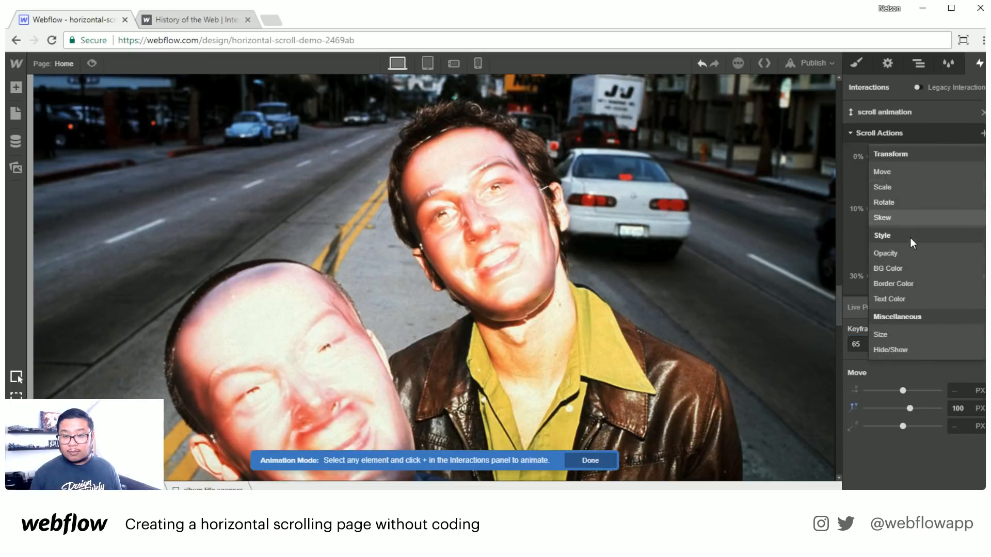
{"action": "left_click", "coordinate": [884, 252]}
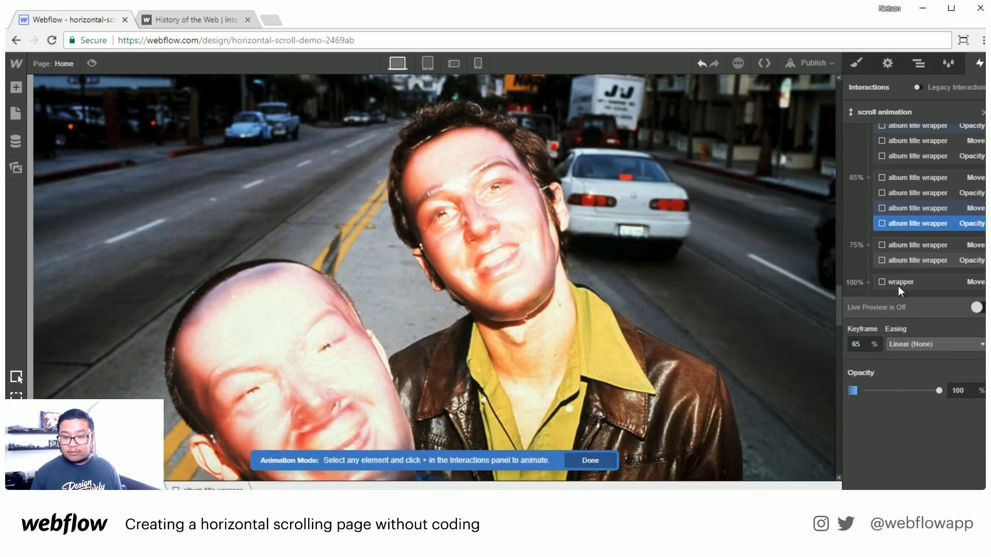
{"action": "left_click", "coordinate": [957, 387]}
{"action": "type", "text": "0"}
{"action": "key", "text": "Return"}
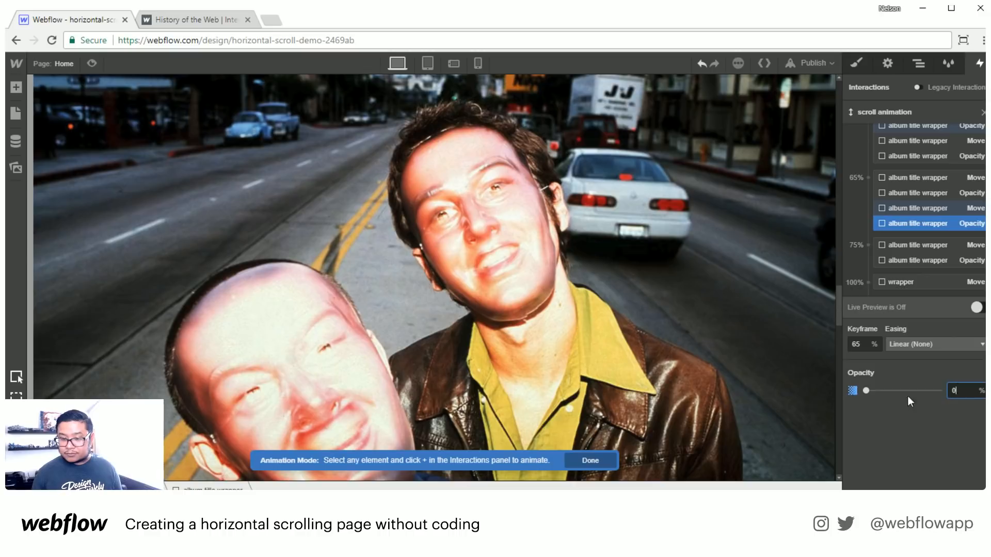
Reopen the scroll animation and live-preview the page through the Alive 2007 section into the last section
{"action": "left_click", "coordinate": [589, 460]}
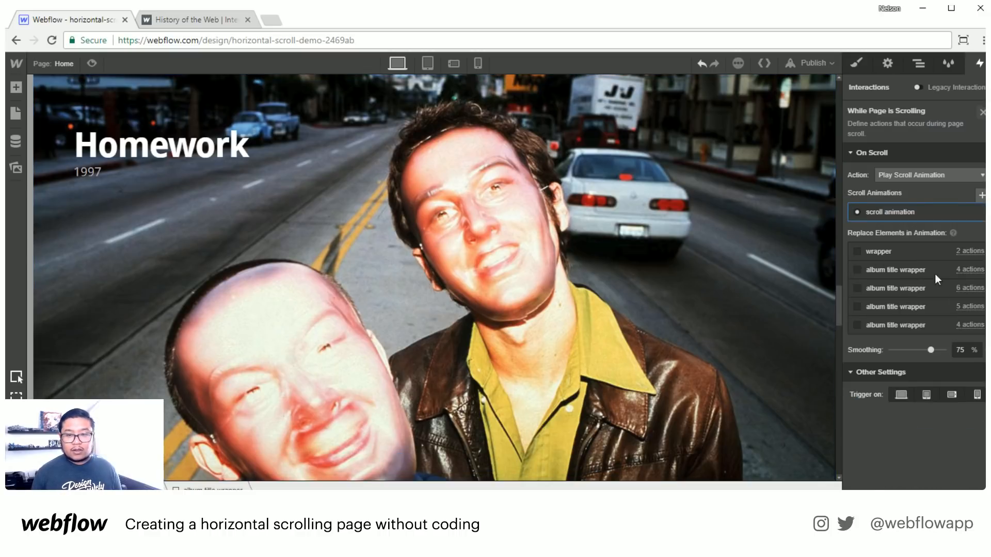
{"action": "left_click", "coordinate": [902, 215]}
{"action": "left_click", "coordinate": [903, 205]}
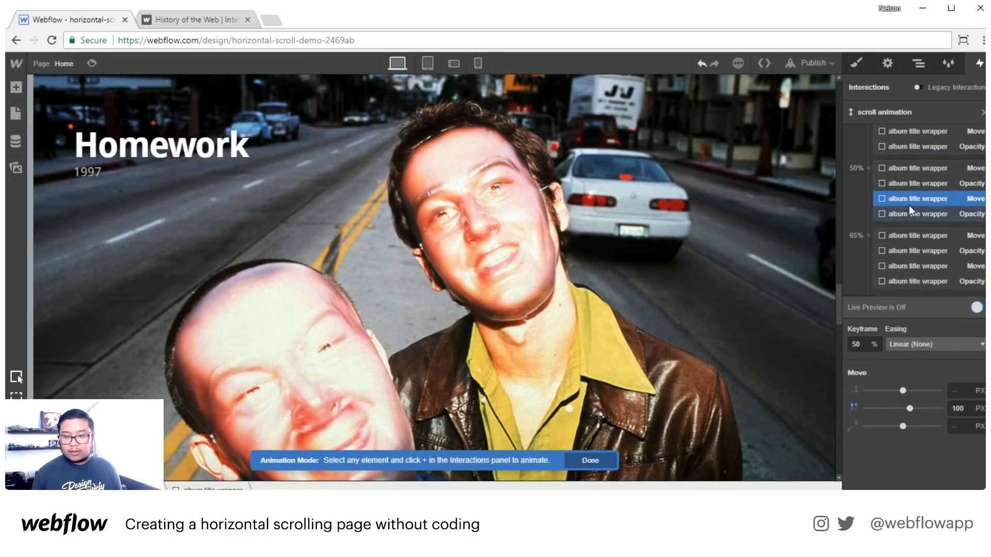
{"action": "left_click", "coordinate": [976, 308]}
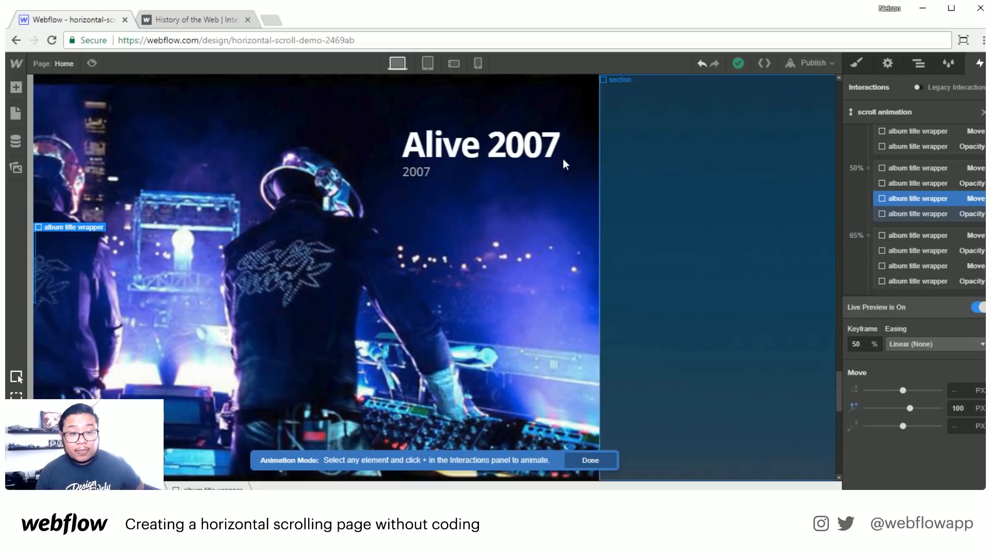
{"action": "left_click", "coordinate": [913, 235]}
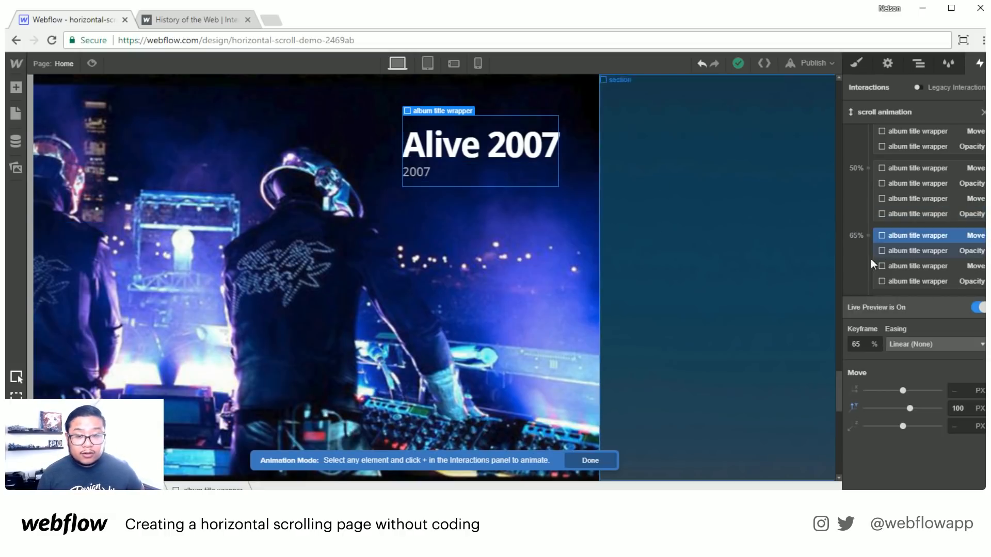
{"action": "scroll", "coordinate": [905, 278], "scroll_direction": "down", "scroll_amount": 2}
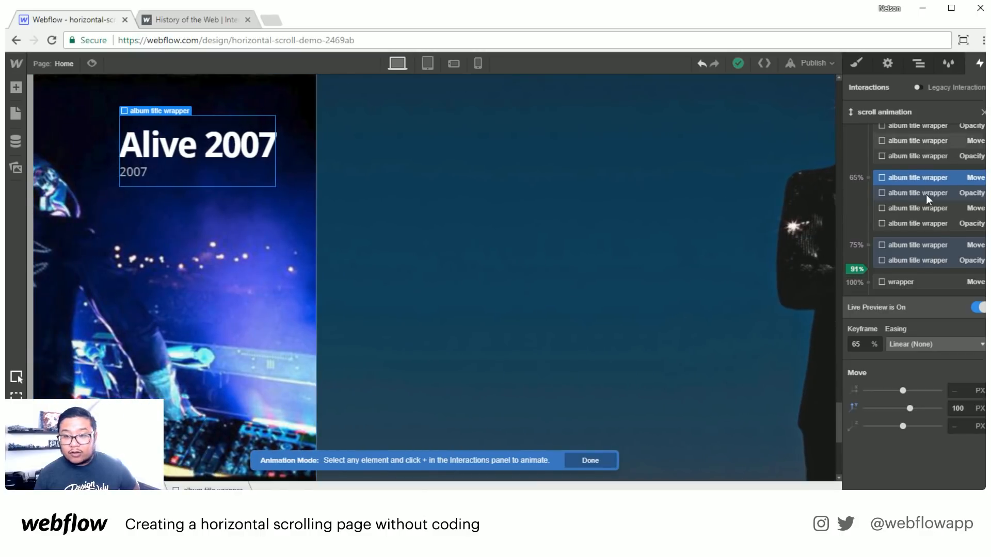
Add a Move action with a vertical offset of 100 px to the Alive 2007 title wrapper at the 95% keyframe
{"action": "scroll", "coordinate": [929, 191], "scroll_direction": "up", "scroll_amount": 5}
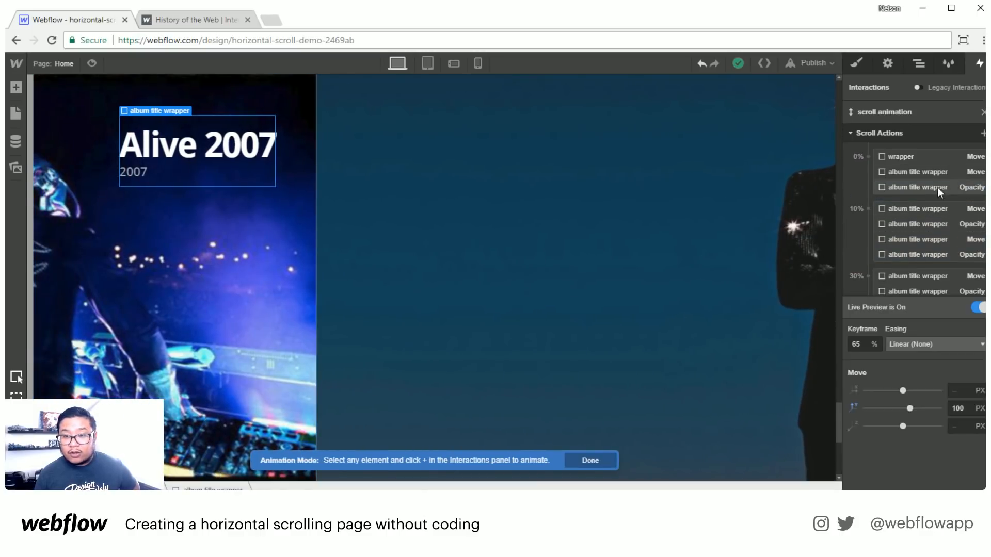
{"action": "left_click", "coordinate": [978, 135]}
{"action": "left_click", "coordinate": [899, 171]}
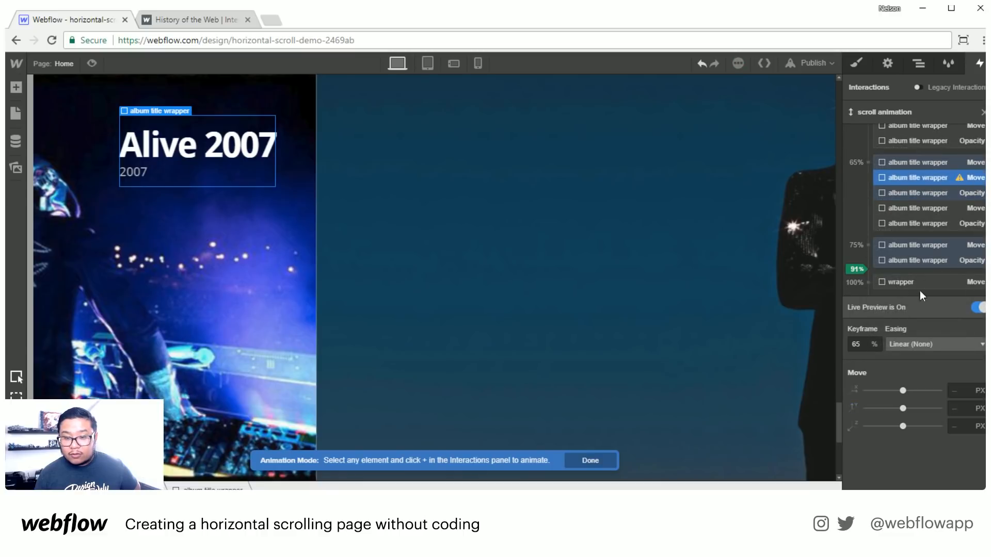
{"action": "type", "text": "90"}
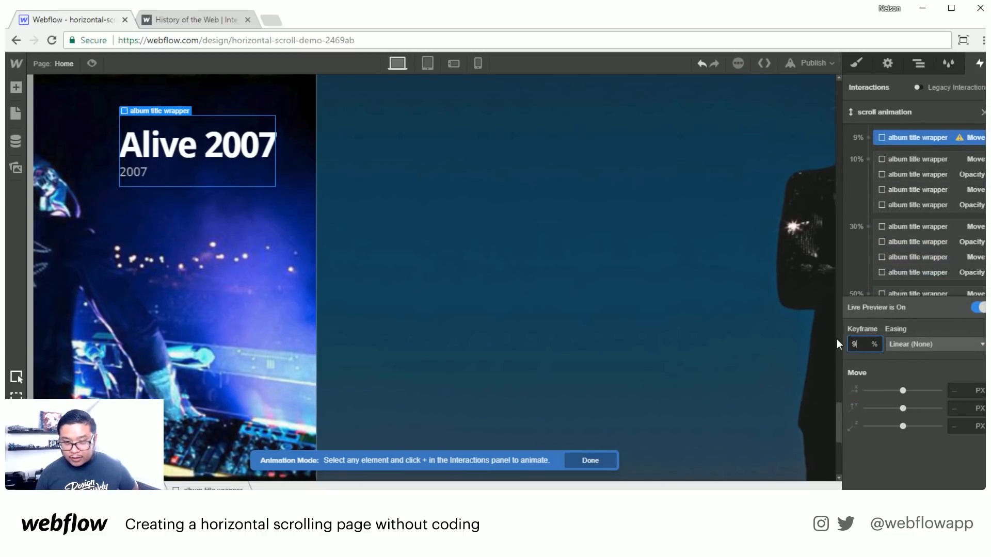
{"action": "left_click", "coordinate": [958, 409]}
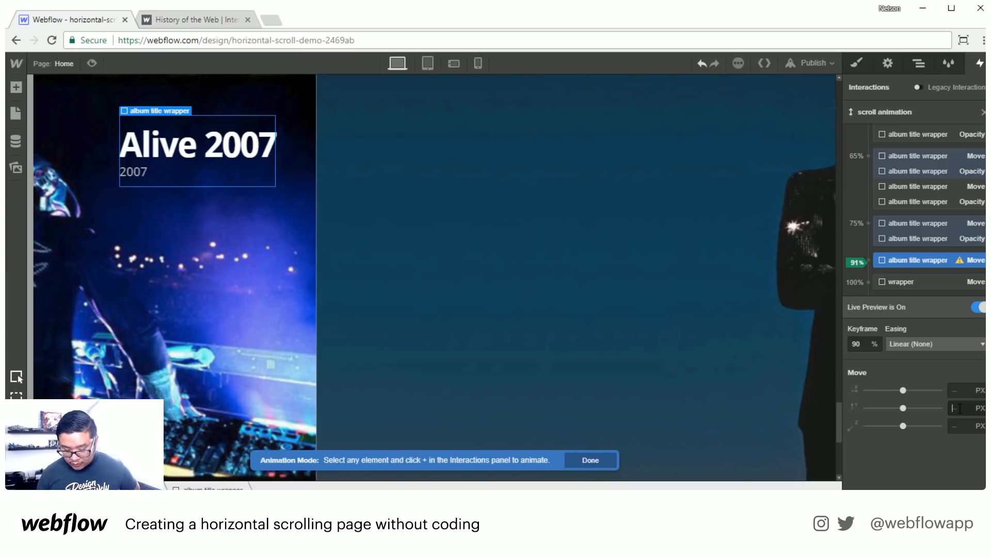
{"action": "type", "text": "100"}
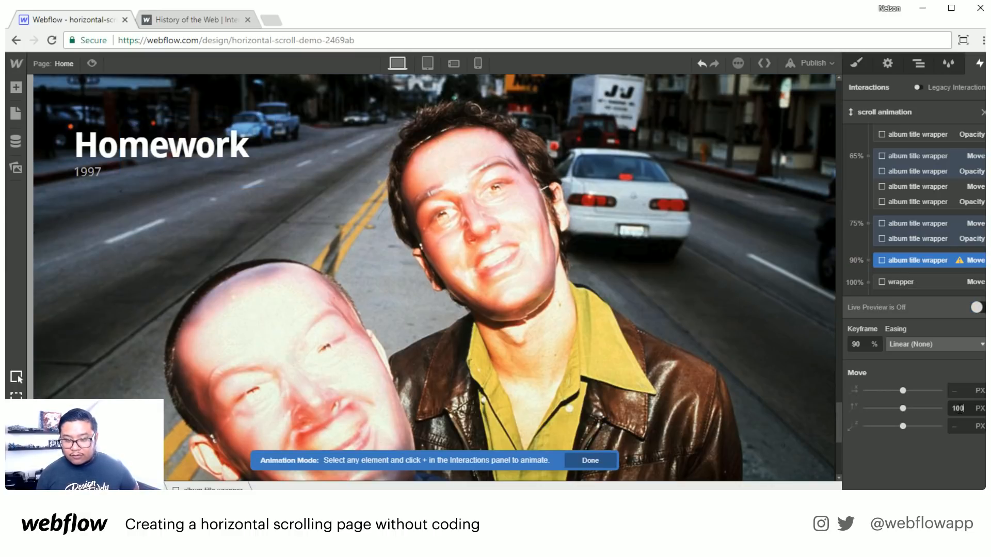
{"action": "key", "text": "Return"}
{"action": "left_click", "coordinate": [866, 345]}
{"action": "key", "text": "BackSpace"}
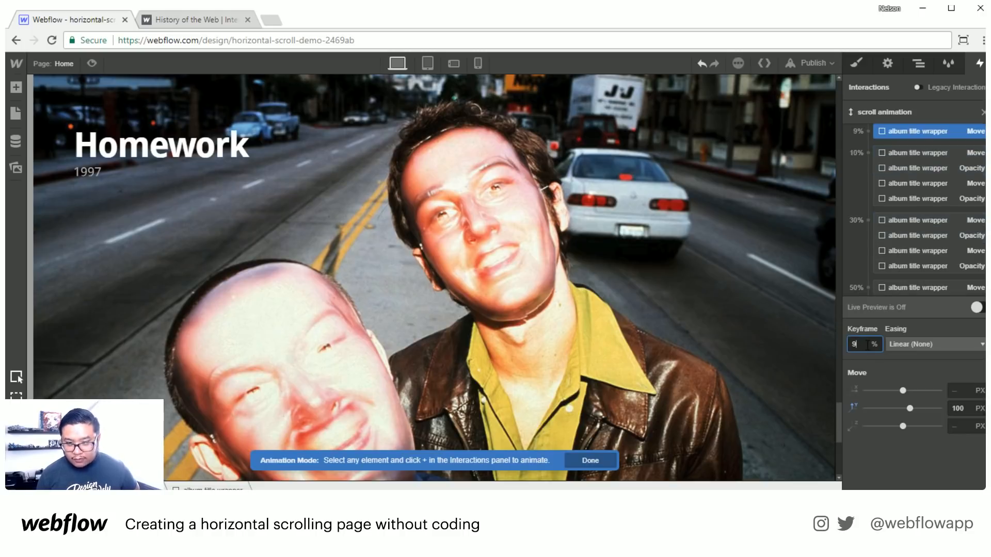
{"action": "type", "text": "5"}
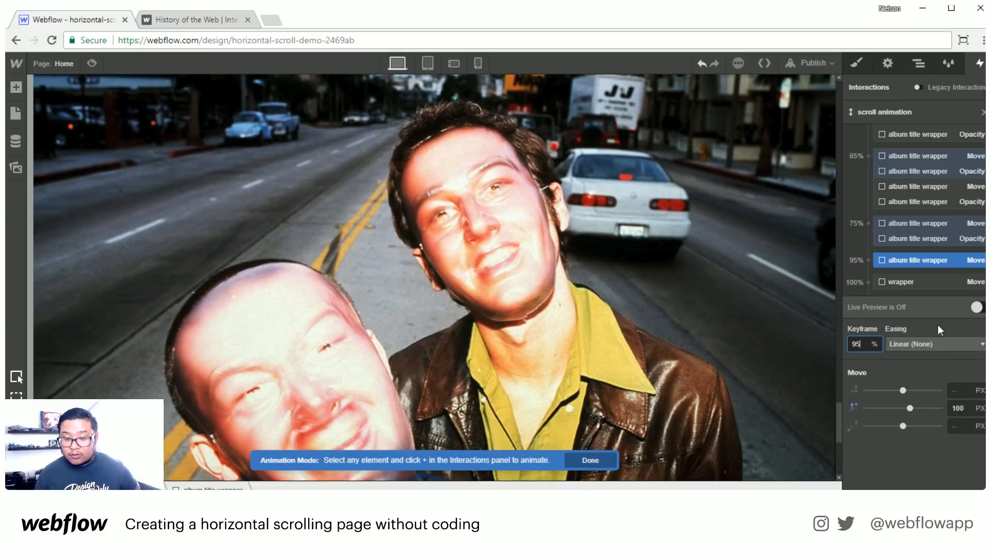
Add an Opacity action of 0% to the Alive 2007 title wrapper at the 95% keyframe and live-preview the scroll to the page end
{"action": "scroll", "coordinate": [981, 122], "scroll_direction": "up", "scroll_amount": 3}
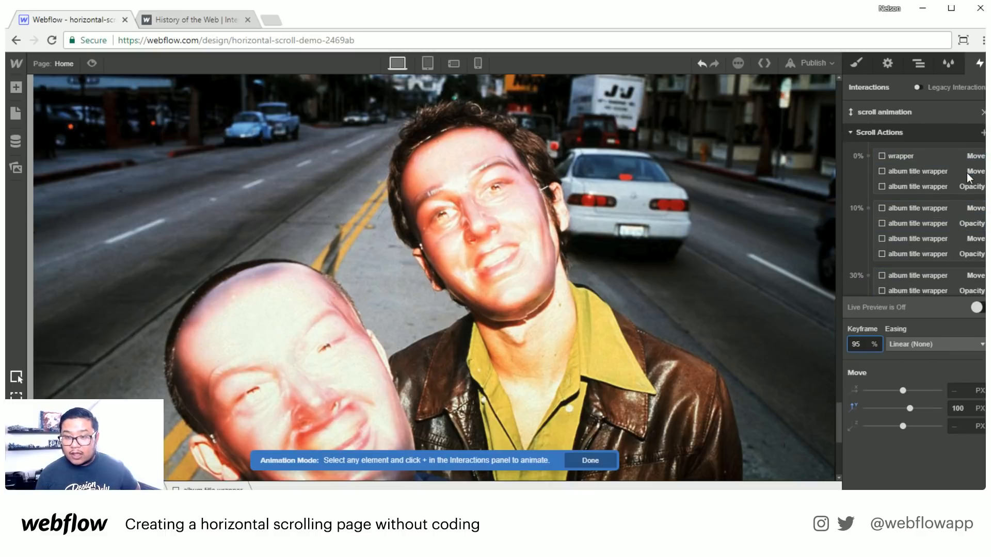
{"action": "left_click", "coordinate": [982, 133]}
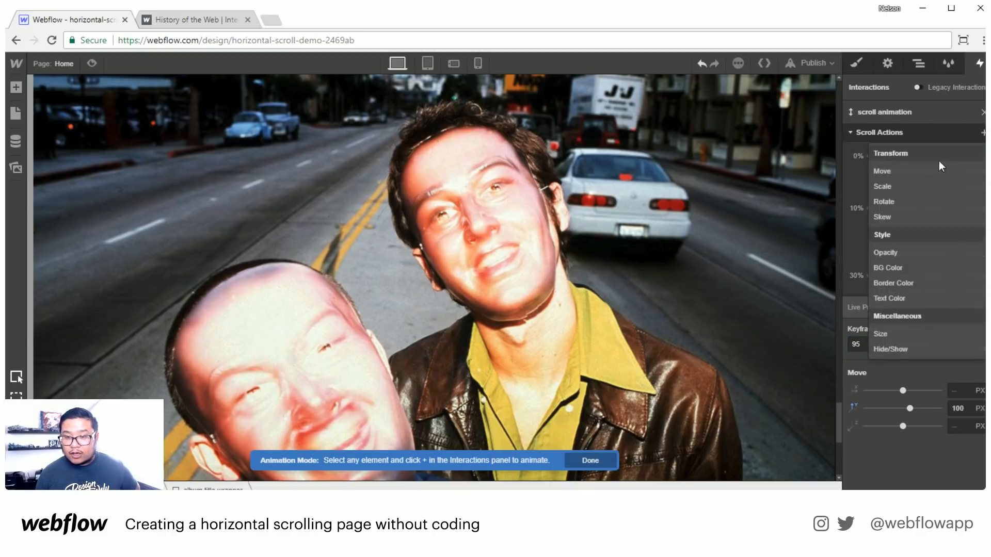
{"action": "left_click", "coordinate": [896, 251]}
{"action": "left_click", "coordinate": [958, 390]}
{"action": "type", "text": "0"}
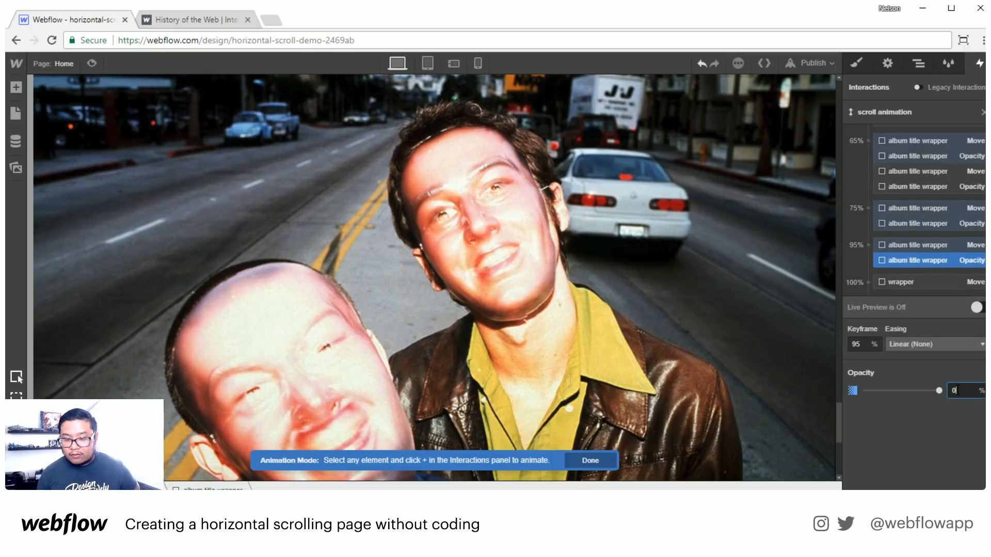
{"action": "key", "text": "Return"}
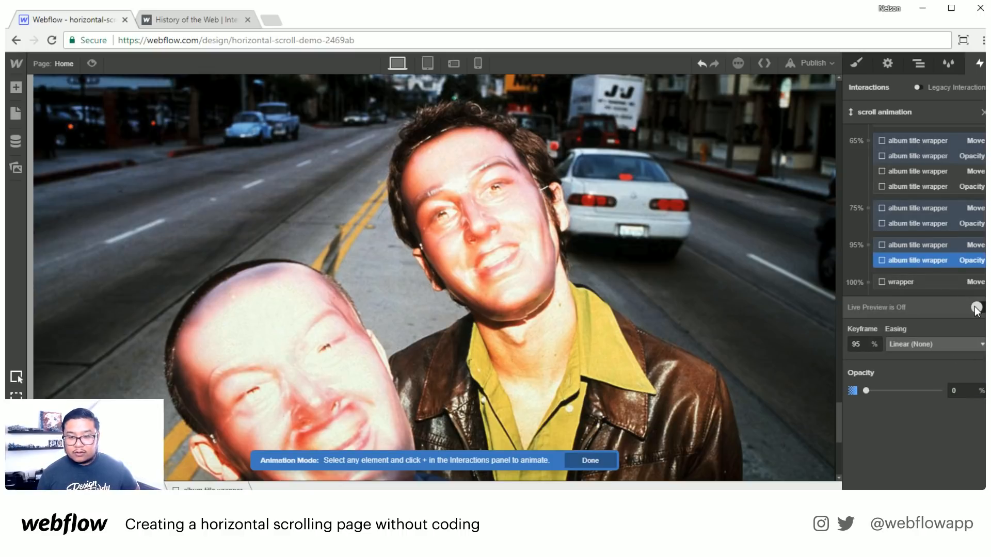
{"action": "left_click", "coordinate": [976, 308]}
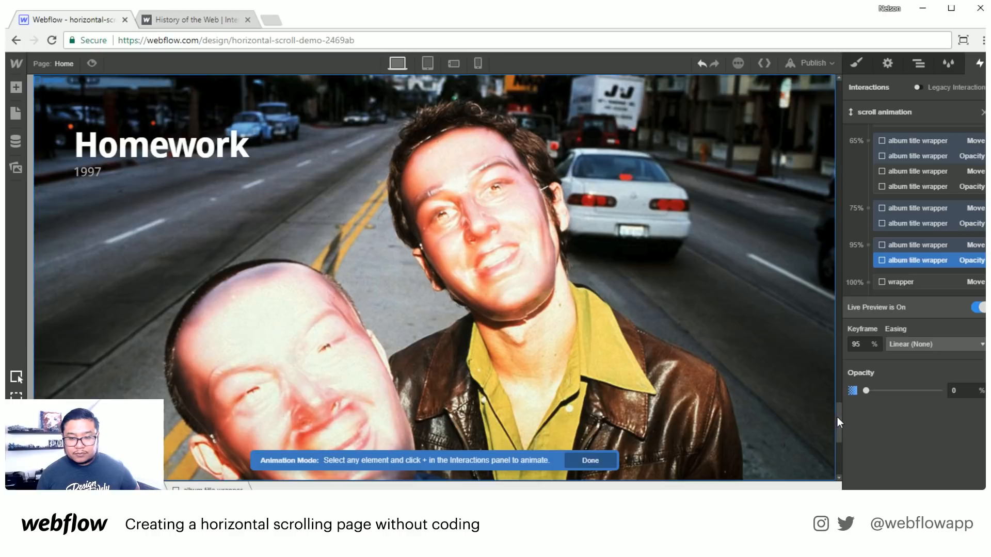
{"action": "mouse_move", "coordinate": [837, 417]}
{"action": "left_mouse_down"}
{"action": "mouse_move", "coordinate": [834, 393]}
{"action": "mouse_move", "coordinate": [837, 429]}
{"action": "mouse_move", "coordinate": [831, 319]}
{"action": "mouse_move", "coordinate": [834, 448]}
{"action": "mouse_move", "coordinate": [823, 112]}
{"action": "mouse_move", "coordinate": [822, 451]}
{"action": "left_mouse_up"}
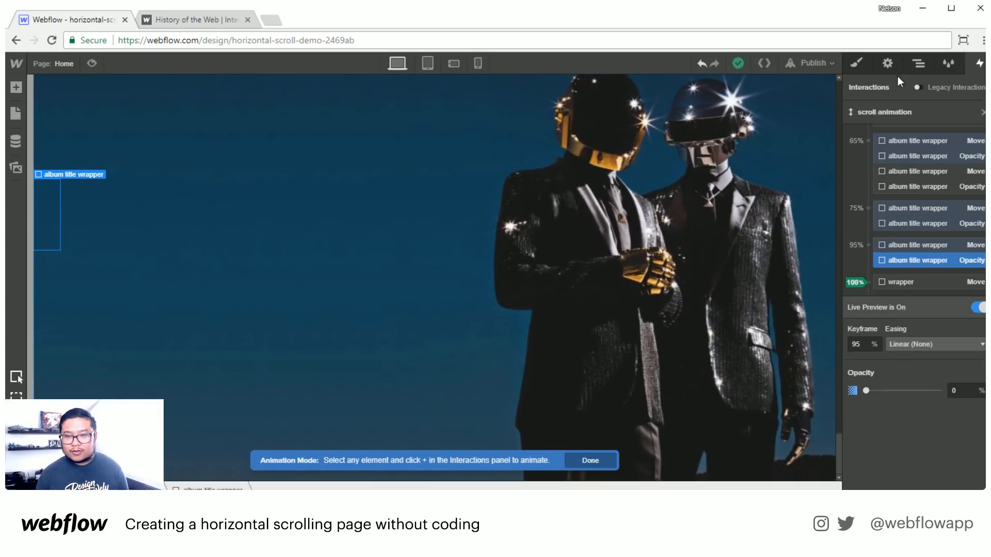
Copy the Alive 2007 album title wrapper into the empty last section
{"action": "left_click", "coordinate": [911, 64]}
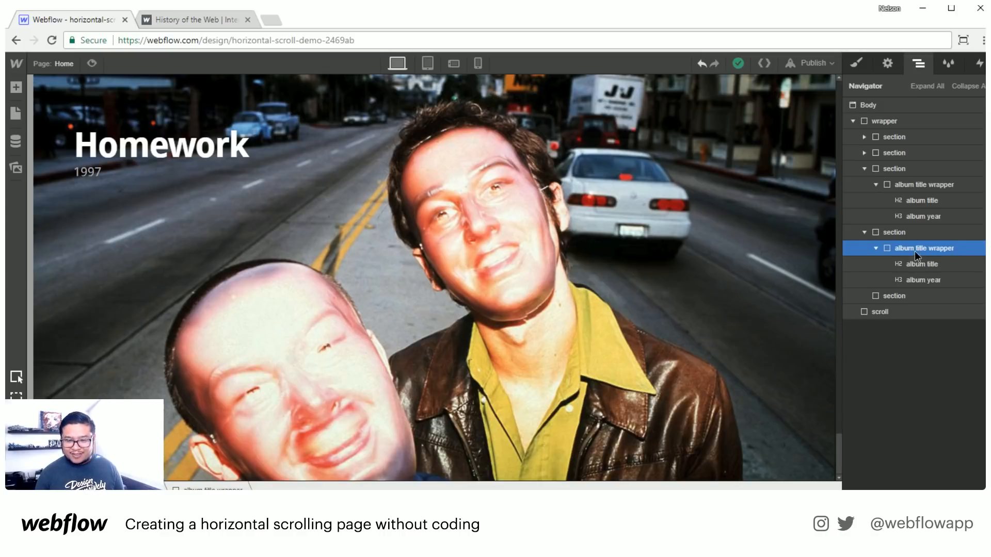
{"action": "left_click", "coordinate": [898, 296]}
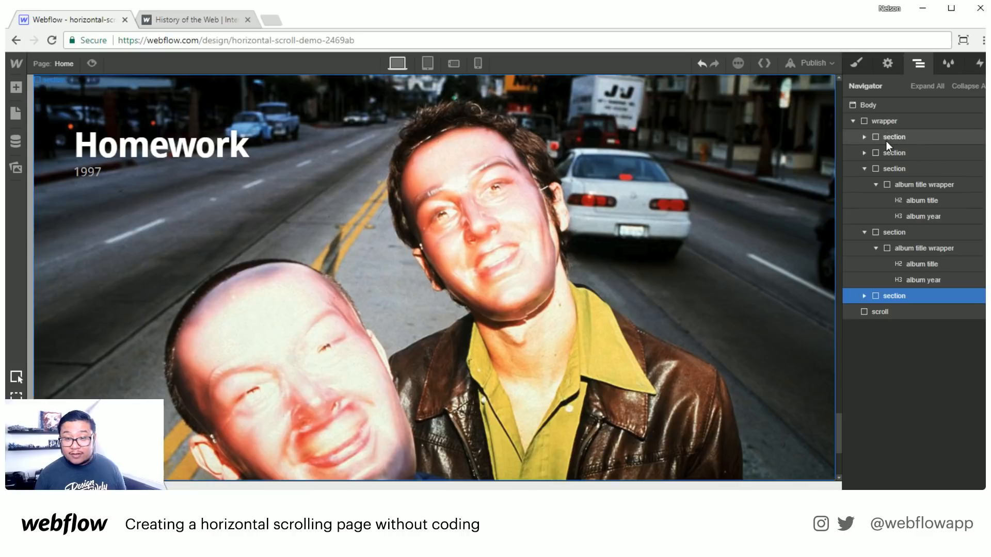
Move the first four sections out of the wrapper to the end of the body, leaving only the last section inside it
{"action": "left_click", "coordinate": [863, 170]}
{"action": "left_click", "coordinate": [863, 183]}
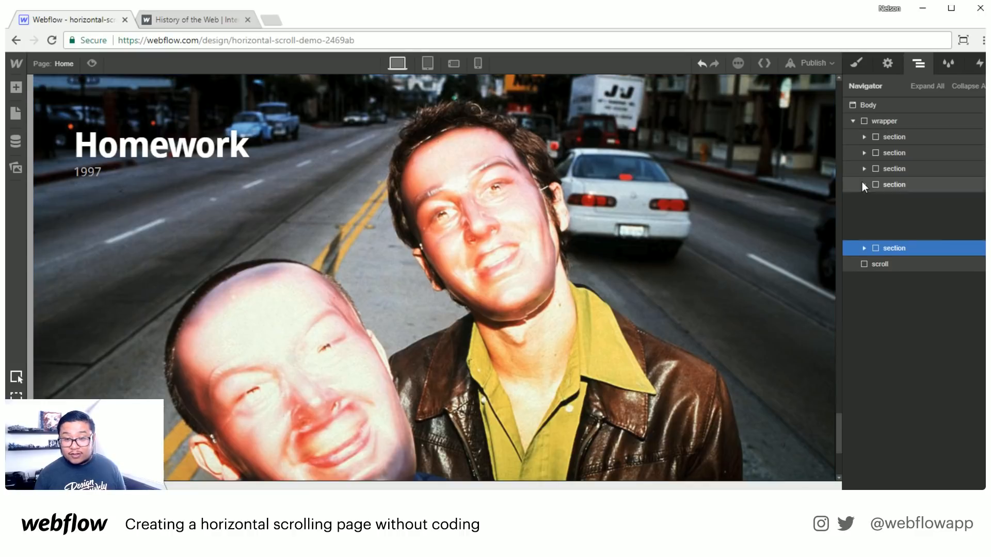
{"action": "left_click", "coordinate": [905, 133]}
{"action": "left_click_drag", "start_coordinate": [885, 134], "coordinate": [883, 218]}
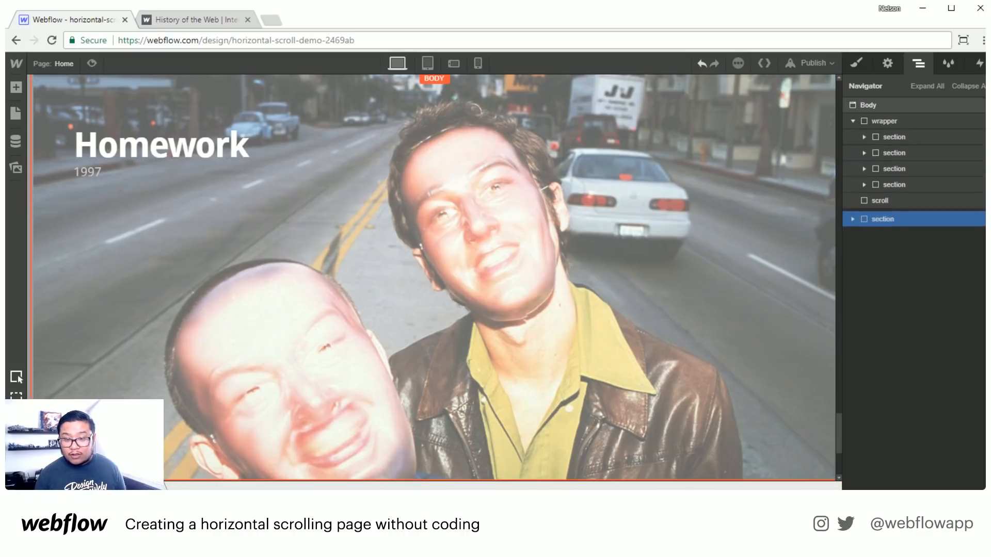
{"action": "left_click", "coordinate": [886, 138]}
{"action": "left_click_drag", "start_coordinate": [886, 138], "coordinate": [890, 216]}
{"action": "left_click", "coordinate": [888, 137]}
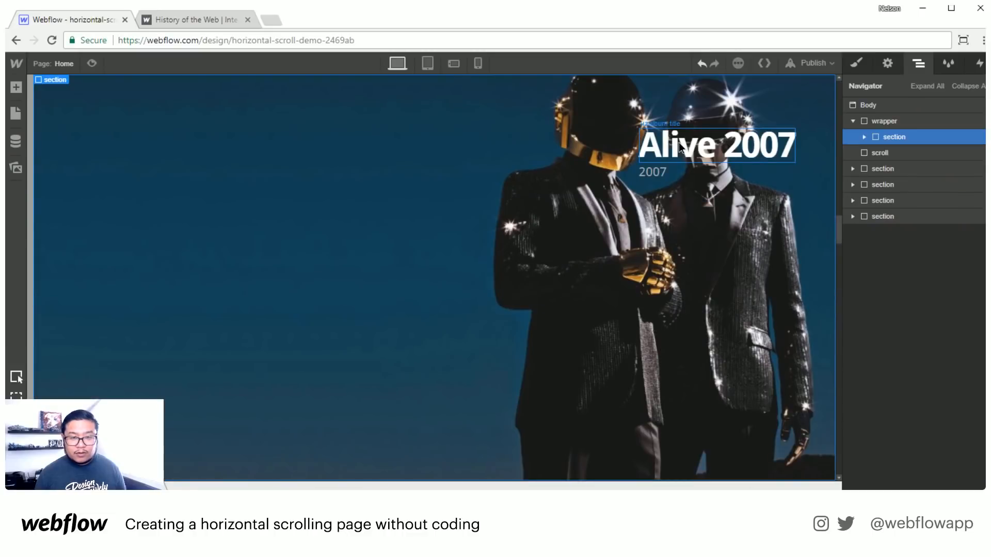
Change the last section's album title to "Random Access Memories" and its album year to "2013"
{"action": "double_click", "coordinate": [680, 147]}
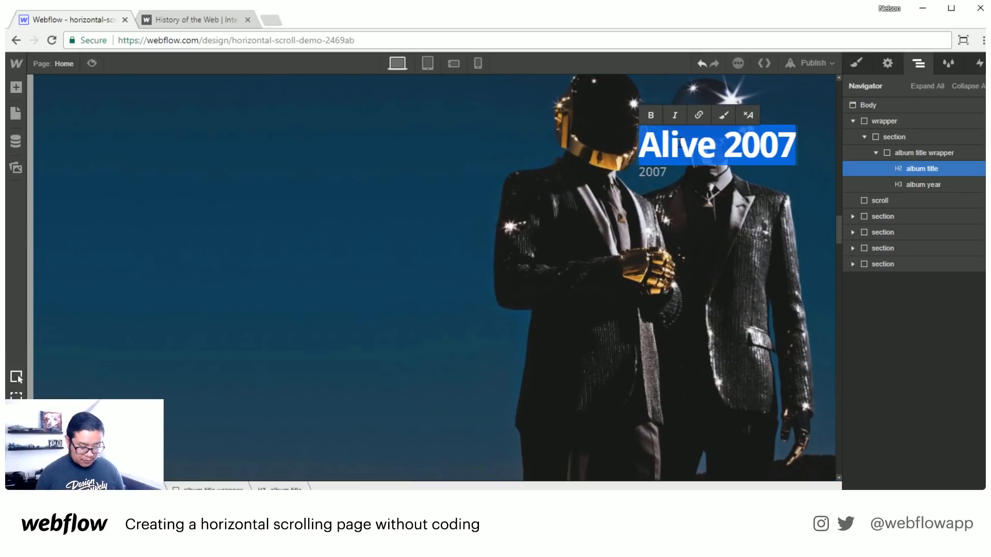
{"action": "type", "text": "Random Acc"}
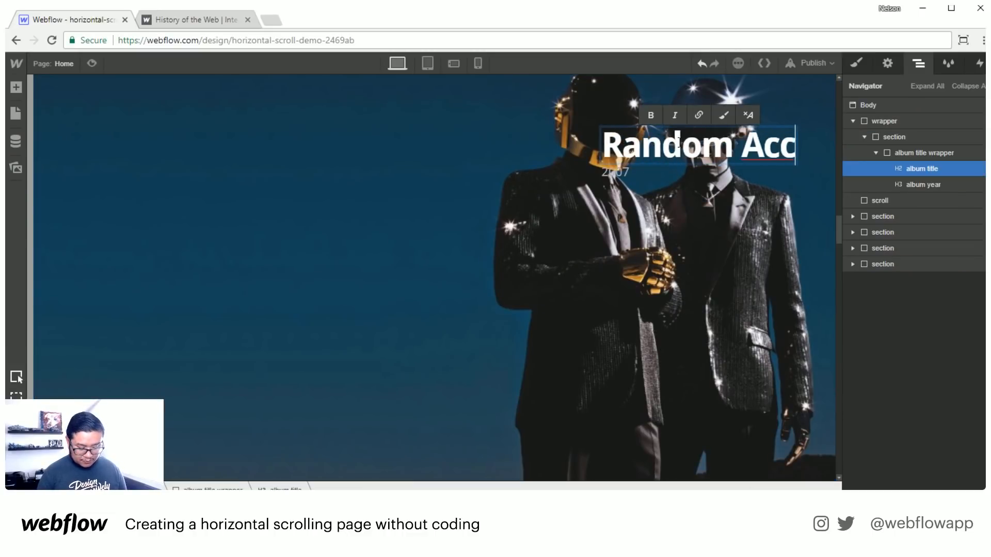
{"action": "type", "text": "ess Memories"}
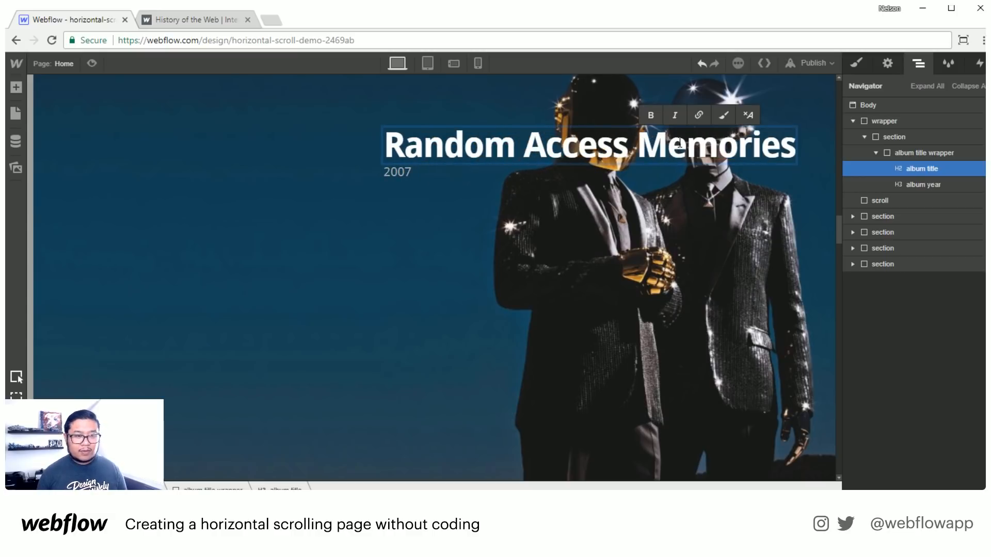
{"action": "left_click", "coordinate": [413, 170]}
{"action": "double_click", "coordinate": [410, 170]}
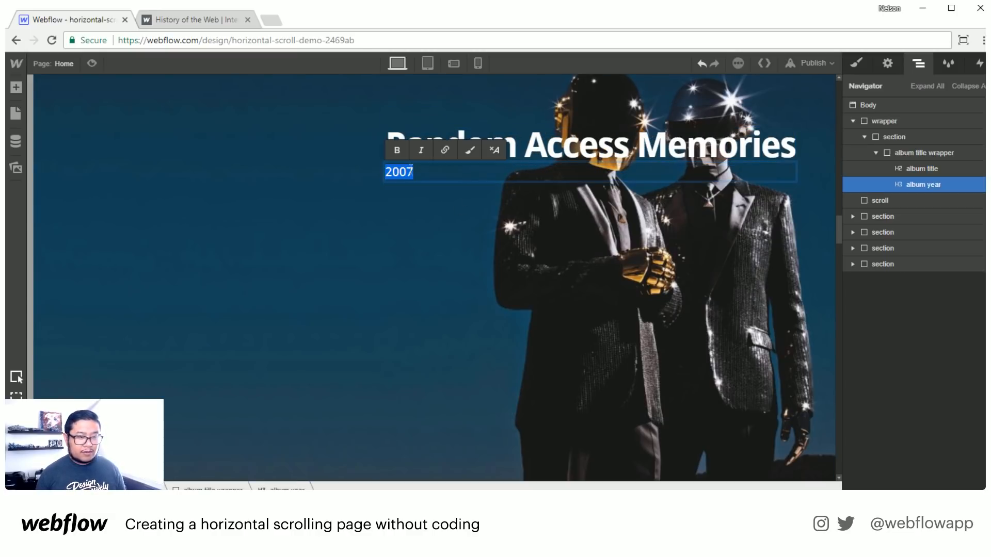
{"action": "type", "text": "2013"}
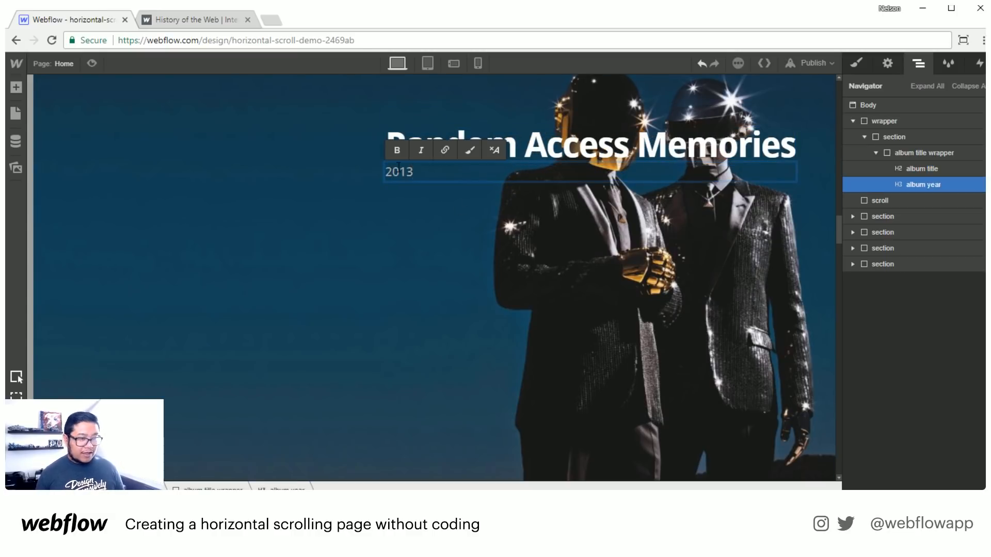
{"action": "left_click", "coordinate": [384, 214]}
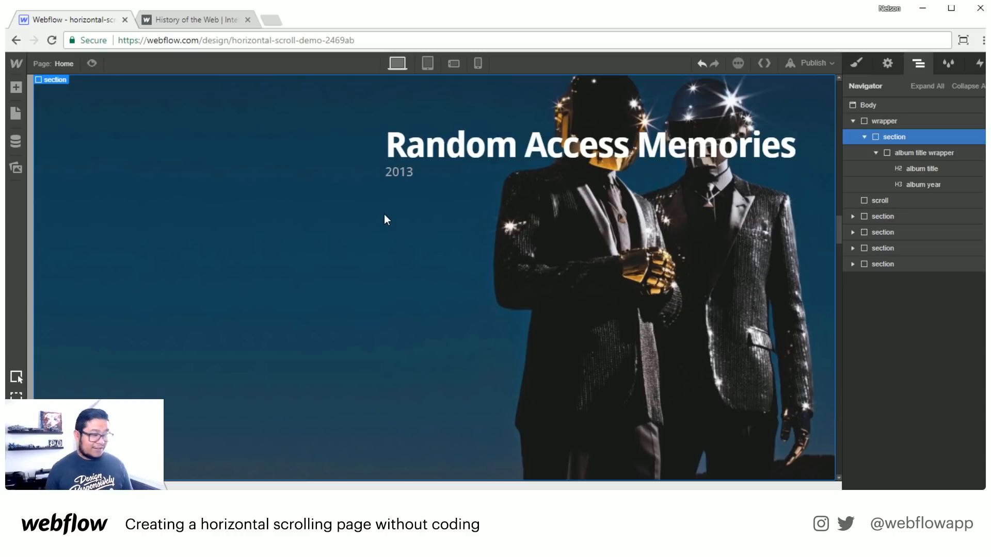
Replace the combo class album 4 with a new combo class album 5 on the Random Access Memories title wrapper
{"action": "left_click", "coordinate": [898, 152]}
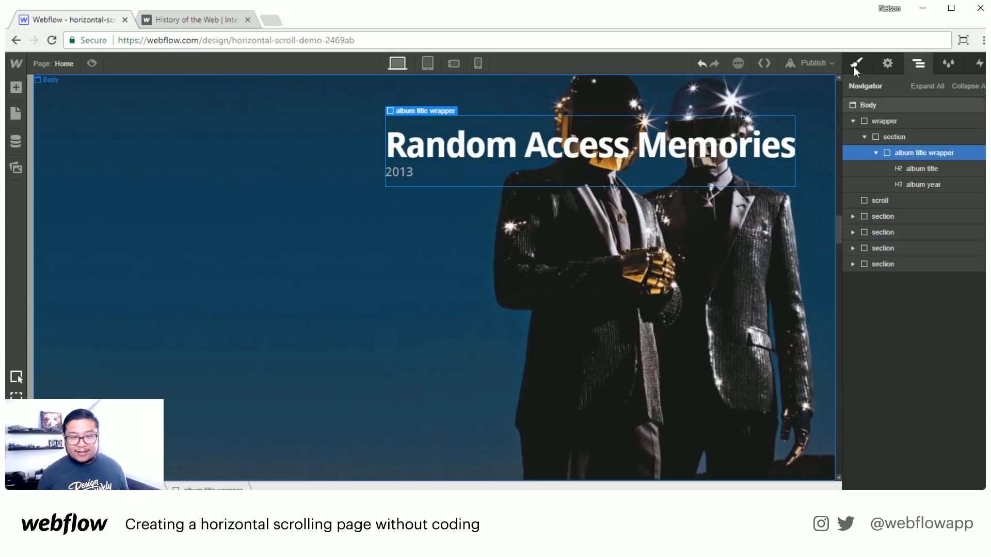
{"action": "left_click", "coordinate": [855, 65]}
{"action": "left_click", "coordinate": [888, 140]}
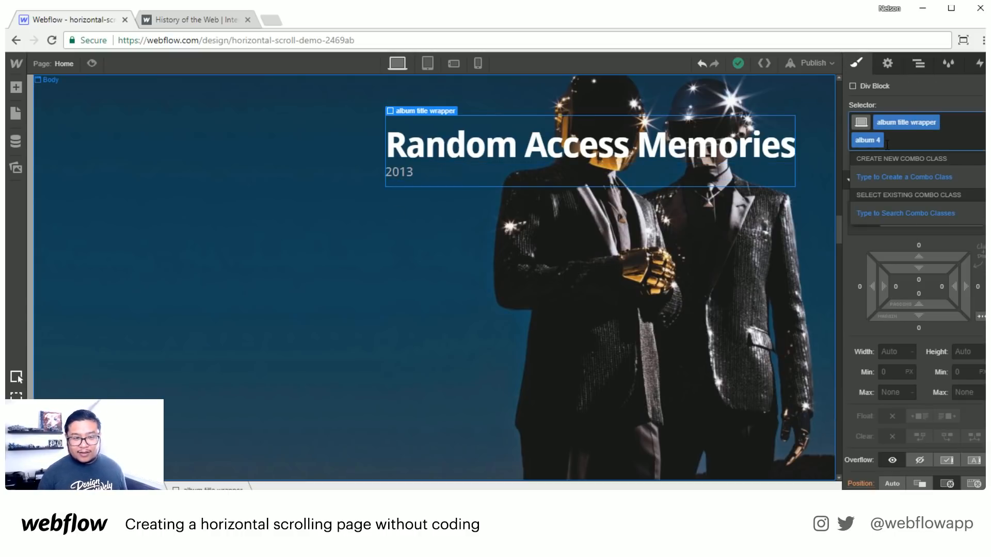
{"action": "key", "text": "BackSpace"}
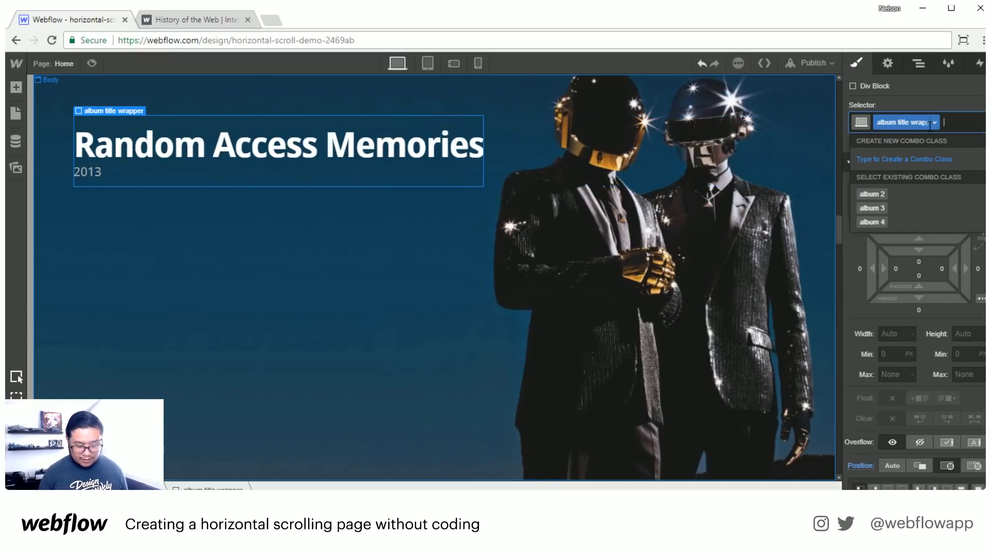
{"action": "type", "text": "album 5"}
{"action": "key", "text": "Return"}
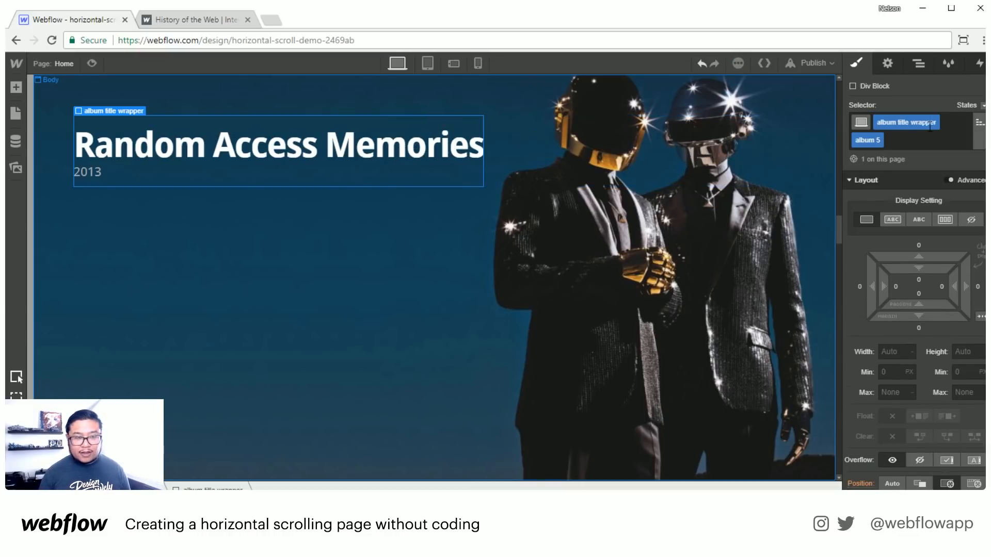
Position the Random Access Memories title wrapper 28% from the top and 2.5% from the left of its section
{"action": "scroll", "coordinate": [937, 439], "scroll_direction": "down", "scroll_amount": 5}
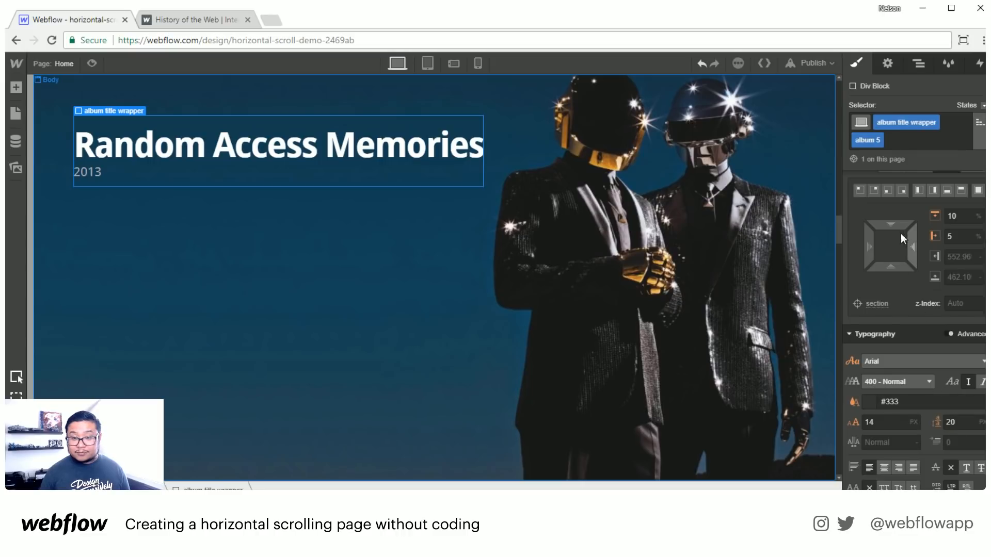
{"action": "left_click_drag", "start_coordinate": [900, 233], "coordinate": [910, 250]}
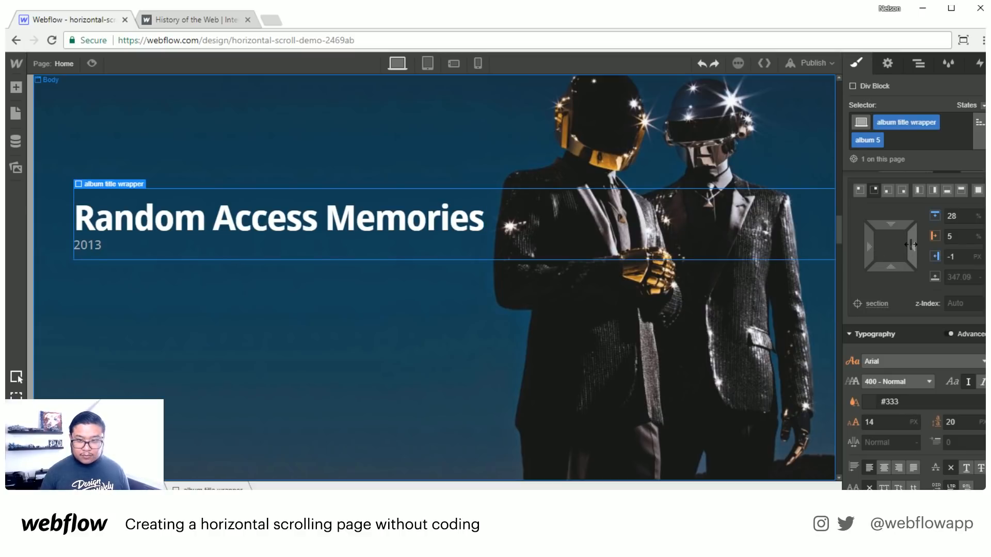
{"action": "key", "text": "ctrl+z"}
{"action": "left_click_drag", "start_coordinate": [871, 246], "coordinate": [867, 246]}
{"action": "left_click_drag", "start_coordinate": [955, 237], "coordinate": [934, 238]}
{"action": "type", "text": "2"}
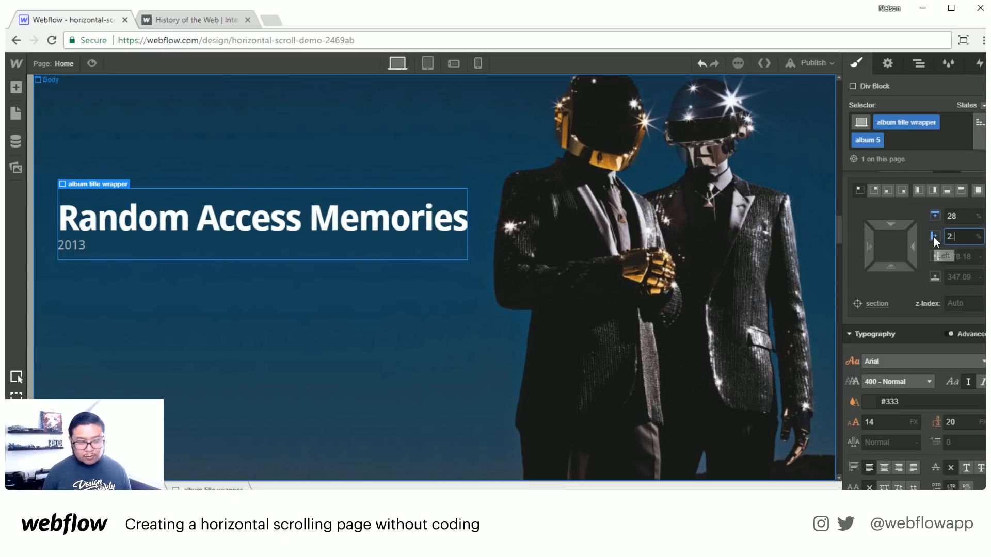
{"action": "type", "text": ".5"}
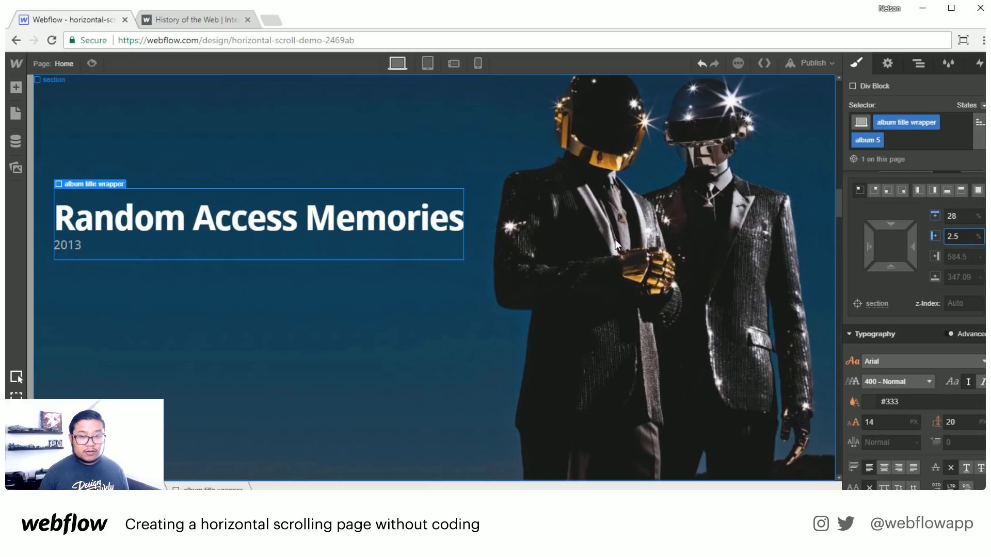
Move the four other sections back into the wrapper, ahead of the Random Access Memories section
{"action": "left_click", "coordinate": [917, 64]}
{"action": "left_click_drag", "start_coordinate": [883, 217], "coordinate": [883, 135]}
{"action": "left_click_drag", "start_coordinate": [892, 235], "coordinate": [890, 173]}
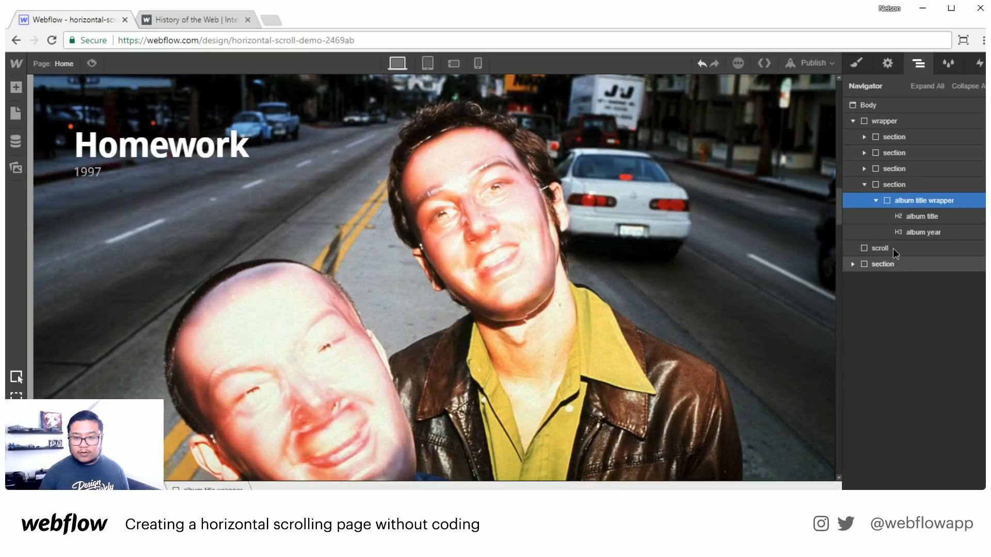
{"action": "left_click_drag", "start_coordinate": [893, 262], "coordinate": [892, 175]}
Select the Random Access Memories title wrapper and open the page's scroll animation for editing
{"action": "left_click", "coordinate": [921, 215]}
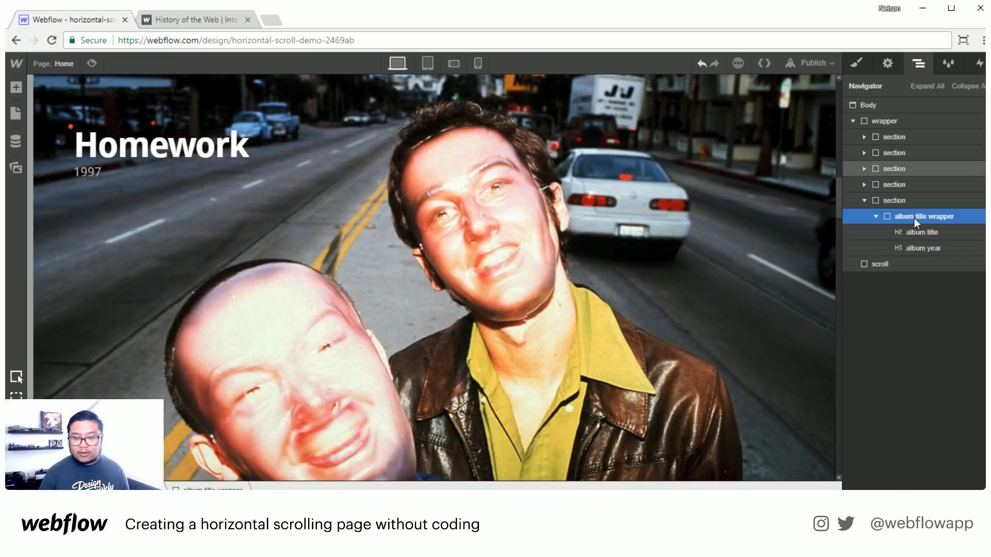
{"action": "left_click", "coordinate": [978, 63]}
{"action": "left_click", "coordinate": [891, 258]}
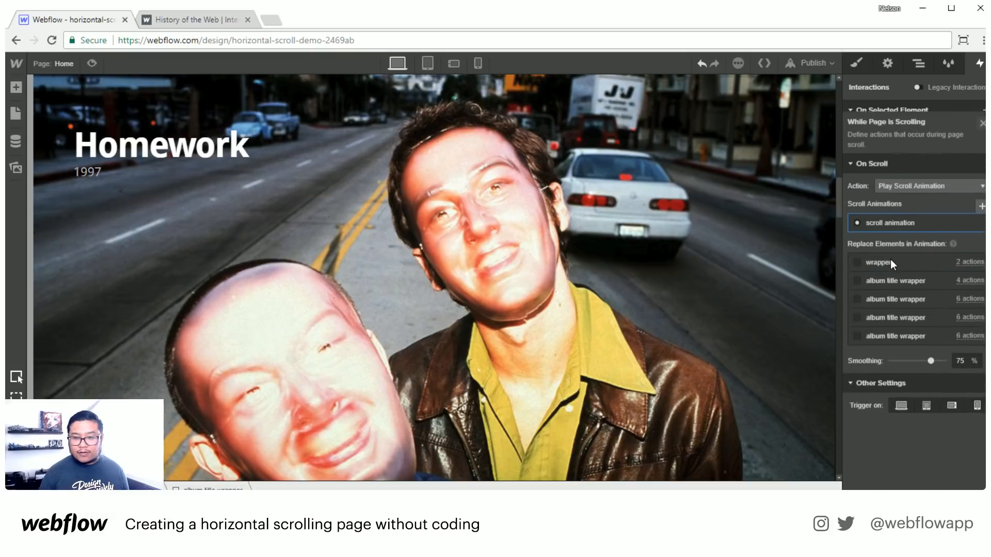
{"action": "left_click", "coordinate": [896, 211]}
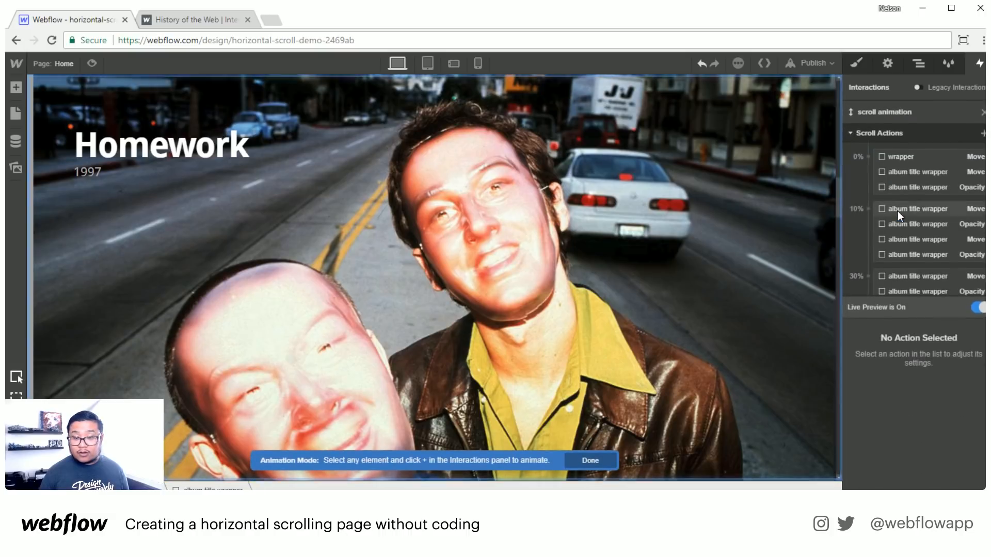
Preview the scroll between the Alive 2007 and Random Access Memories sections to find the keyframe where the last title enters
{"action": "scroll", "coordinate": [909, 265], "scroll_direction": "down", "scroll_amount": 2}
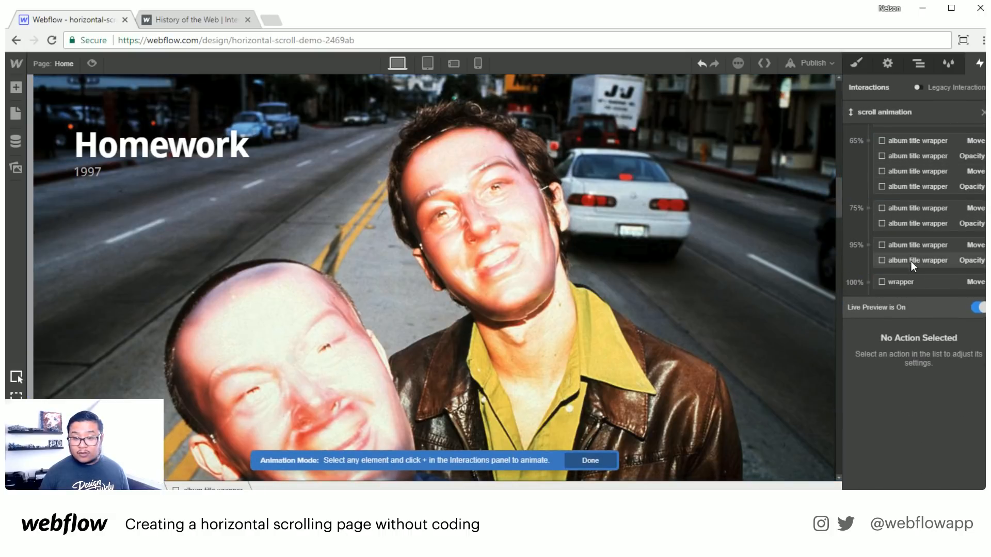
{"action": "scroll", "coordinate": [708, 309], "scroll_direction": "down", "scroll_amount": 5}
{"action": "scroll", "coordinate": [707, 305], "scroll_direction": "down", "scroll_amount": 5}
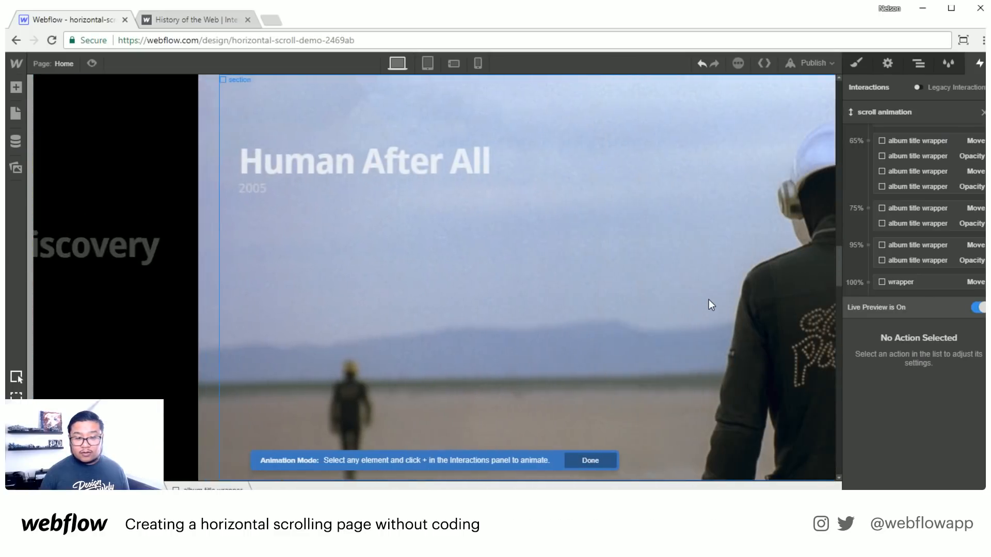
{"action": "scroll", "coordinate": [708, 299], "scroll_direction": "up", "scroll_amount": 3}
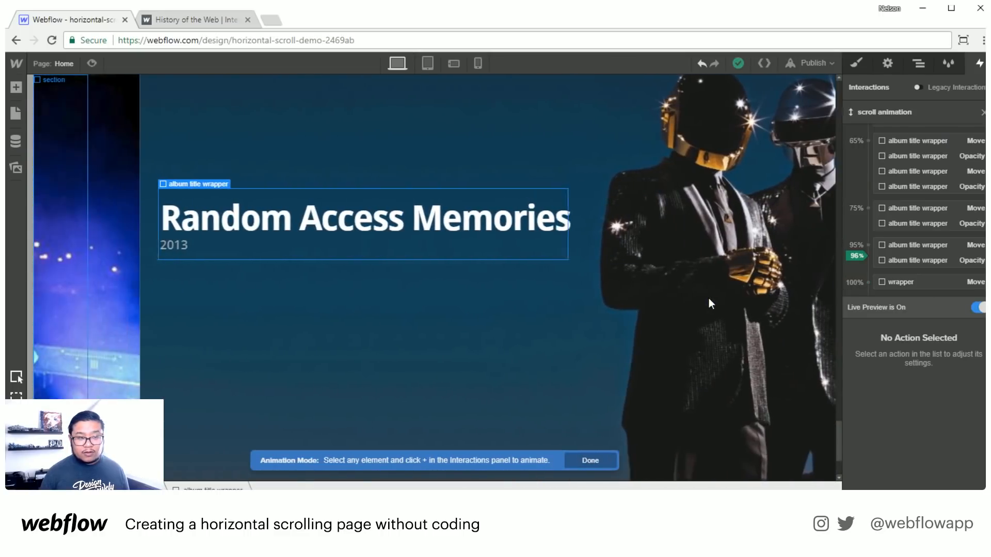
{"action": "scroll", "coordinate": [708, 298], "scroll_direction": "up", "scroll_amount": 2}
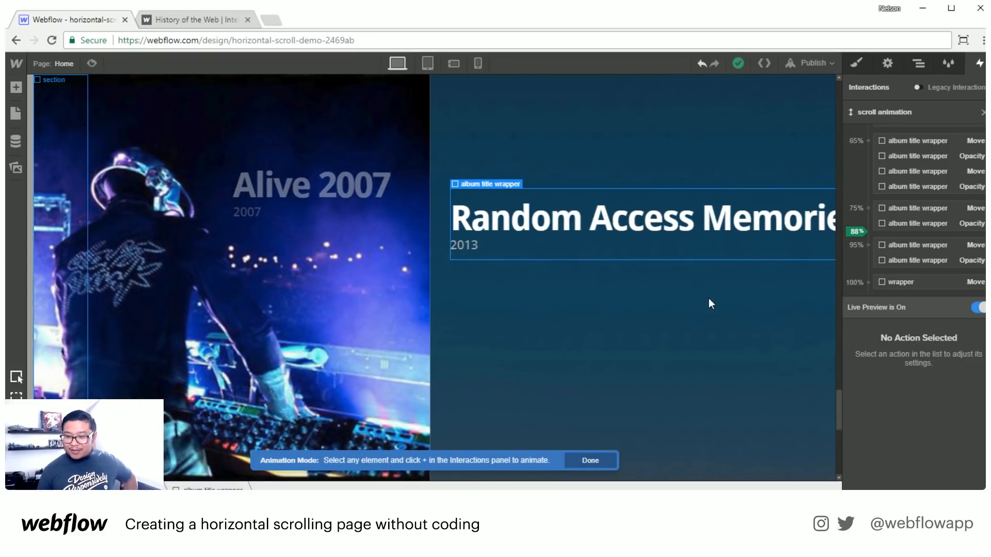
{"action": "scroll", "coordinate": [688, 352], "scroll_direction": "down", "scroll_amount": 2}
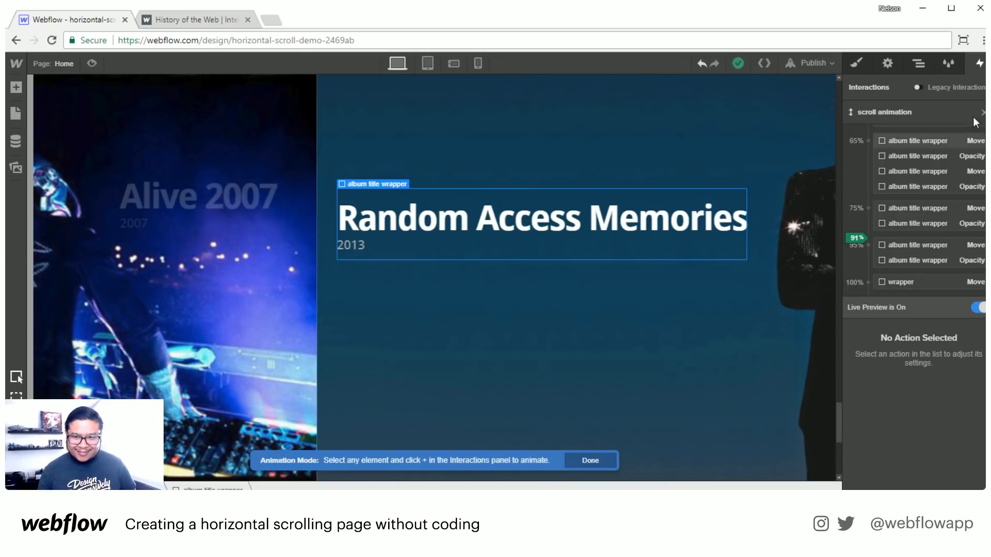
{"action": "scroll", "coordinate": [924, 255], "scroll_direction": "up", "scroll_amount": 5}
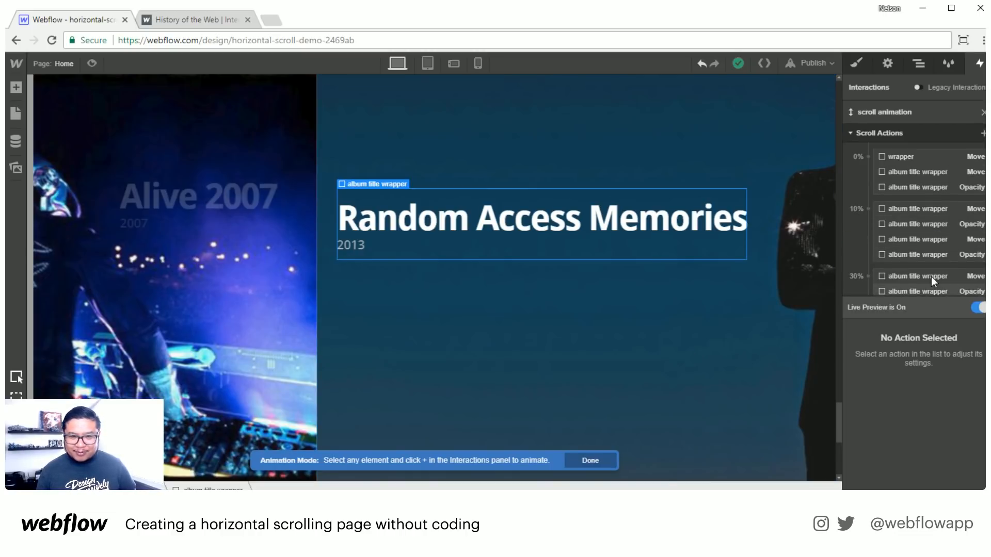
{"action": "left_click", "coordinate": [982, 133]}
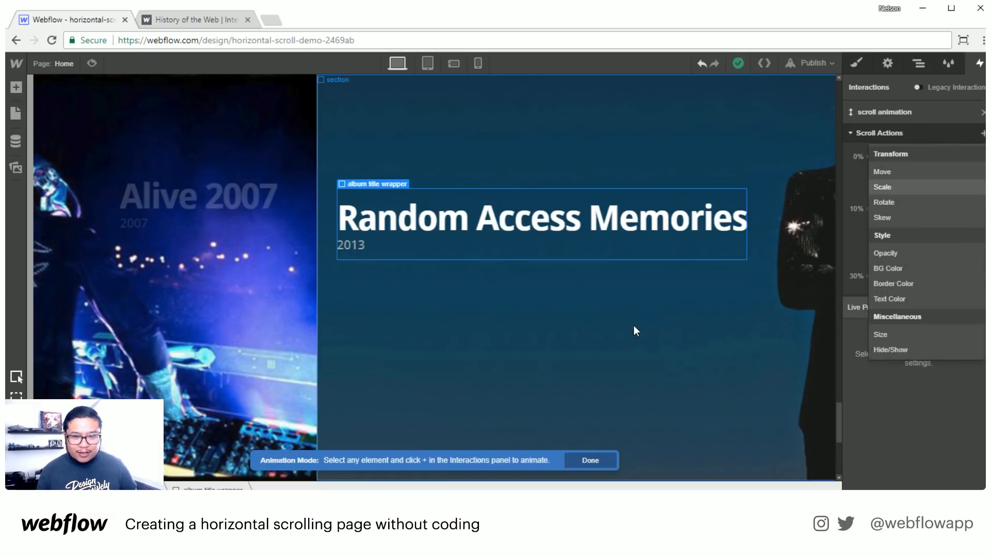
{"action": "left_click", "coordinate": [950, 109]}
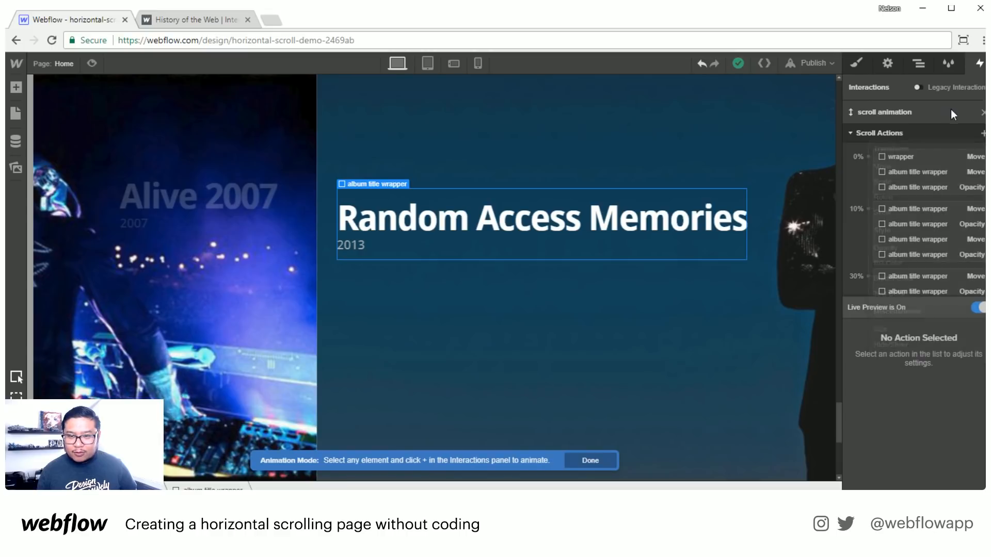
{"action": "scroll", "coordinate": [933, 269], "scroll_direction": "down", "scroll_amount": 5}
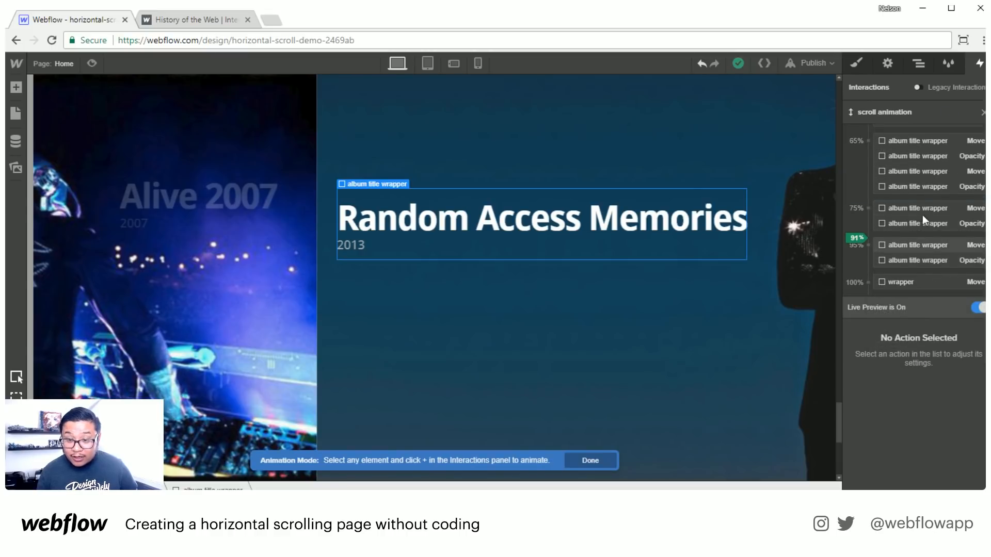
{"action": "scroll", "coordinate": [729, 306], "scroll_direction": "down", "scroll_amount": 2}
{"action": "scroll", "coordinate": [630, 327], "scroll_direction": "up", "scroll_amount": 6}
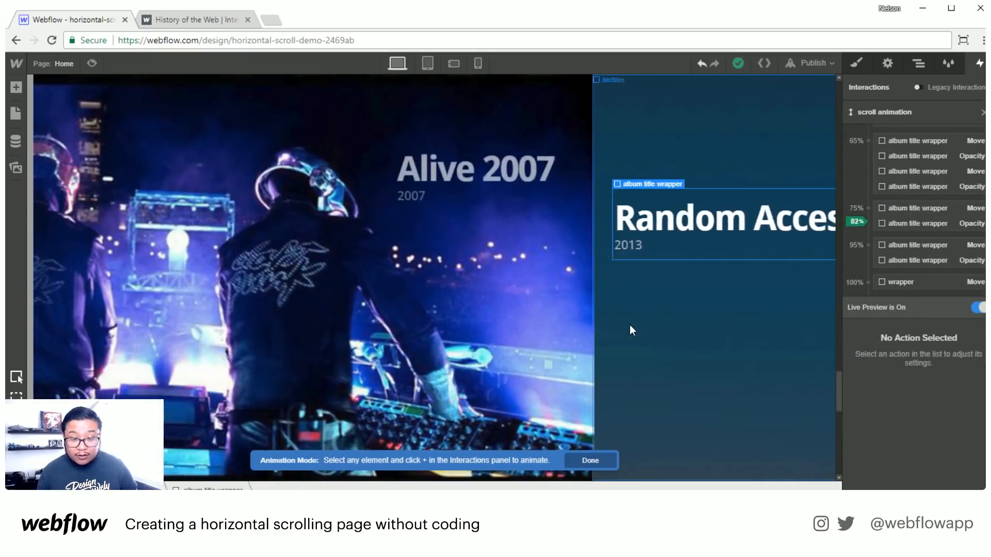
{"action": "scroll", "coordinate": [629, 324], "scroll_direction": "down", "scroll_amount": 7}
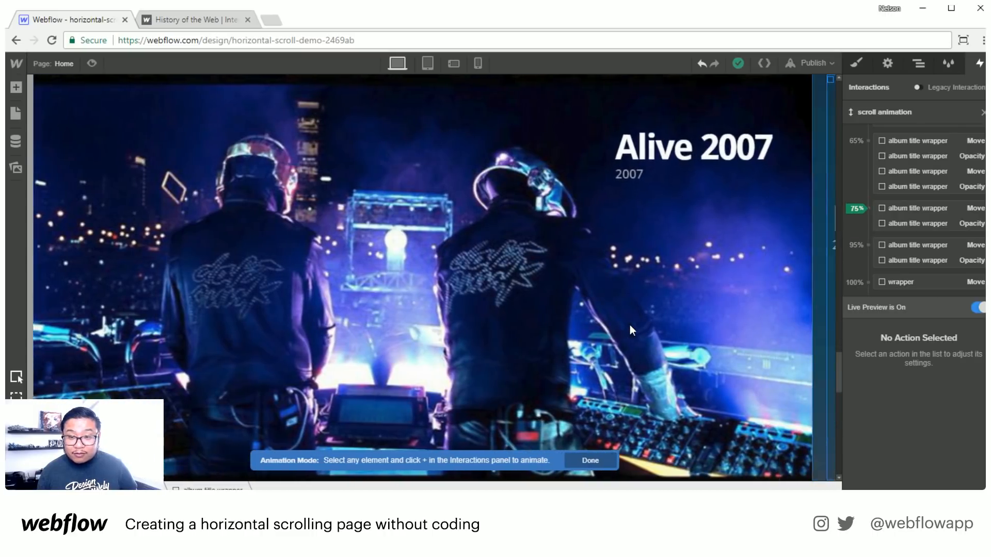
{"action": "scroll", "coordinate": [908, 224], "scroll_direction": "up", "scroll_amount": 5}
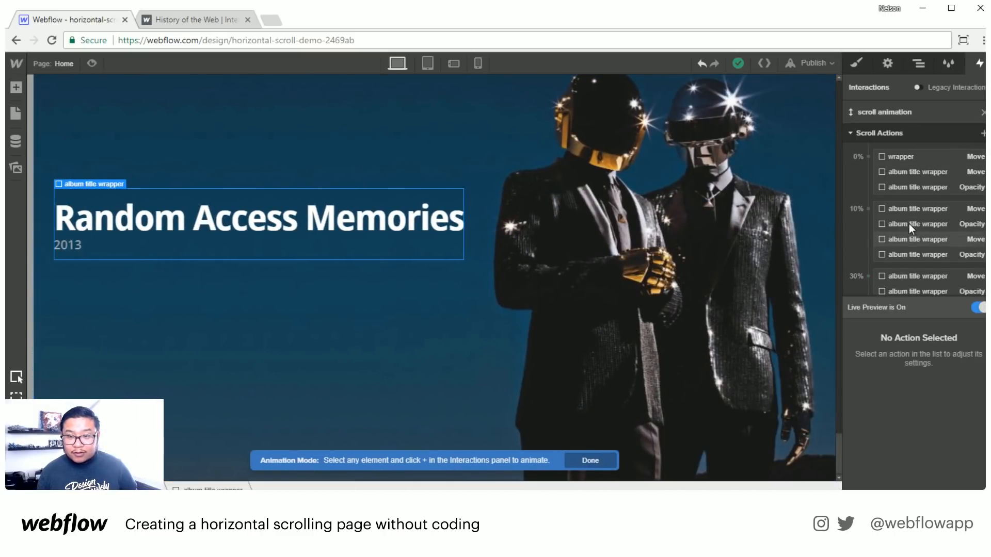
Add a Move action for the Random Access Memories title wrapper at the 75% keyframe with a Y offset of 100 px
{"action": "left_click", "coordinate": [982, 133]}
{"action": "left_click", "coordinate": [905, 171]}
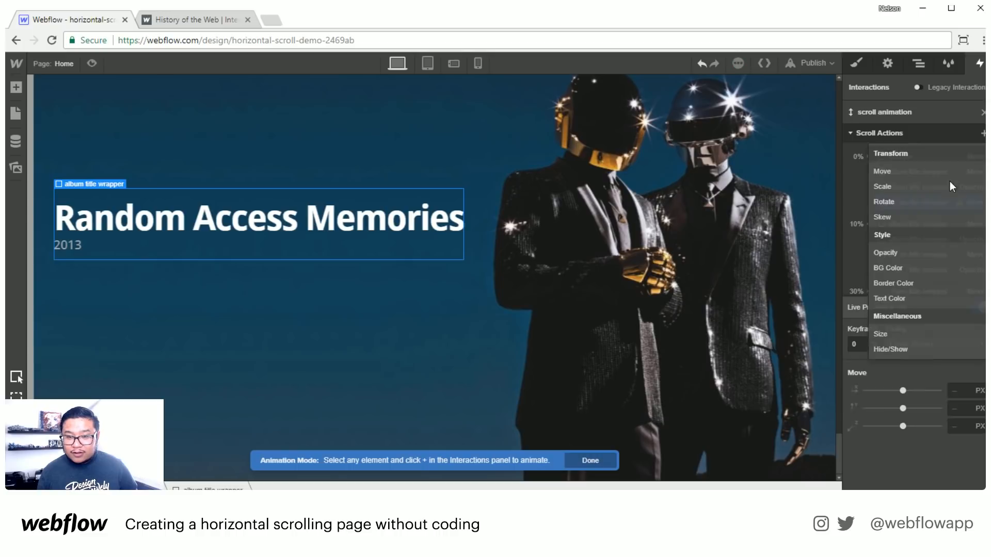
{"action": "type", "text": "75"}
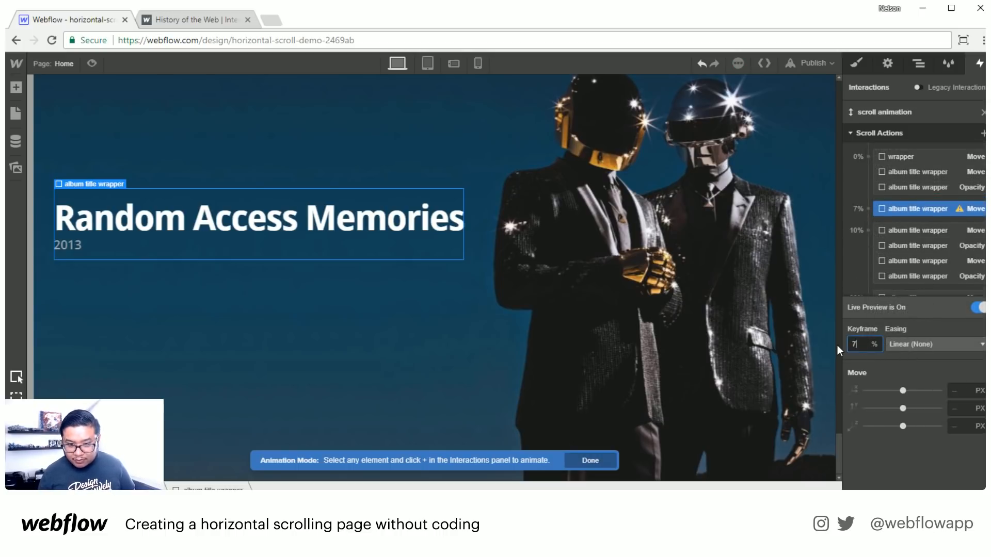
{"action": "left_click", "coordinate": [958, 409]}
{"action": "type", "text": "100"}
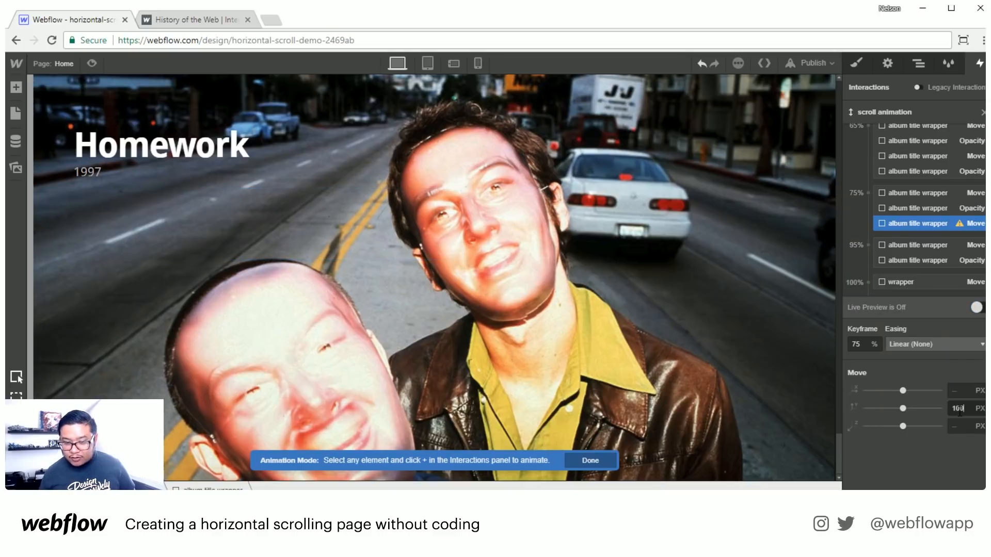
{"action": "key", "text": "Return"}
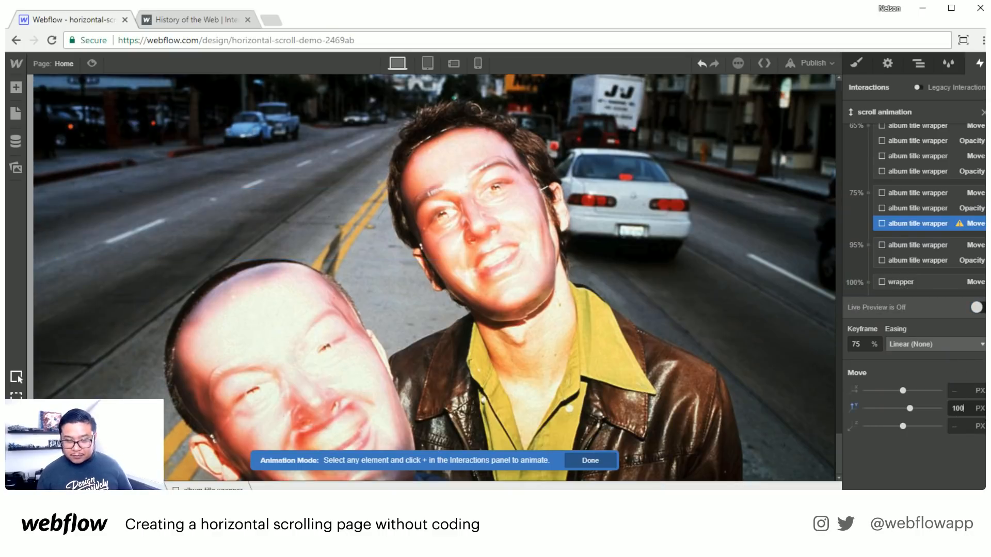
Add an Opacity action of 0% for the Random Access Memories title wrapper at the 75% keyframe
{"action": "scroll", "coordinate": [978, 149], "scroll_direction": "up", "scroll_amount": 5}
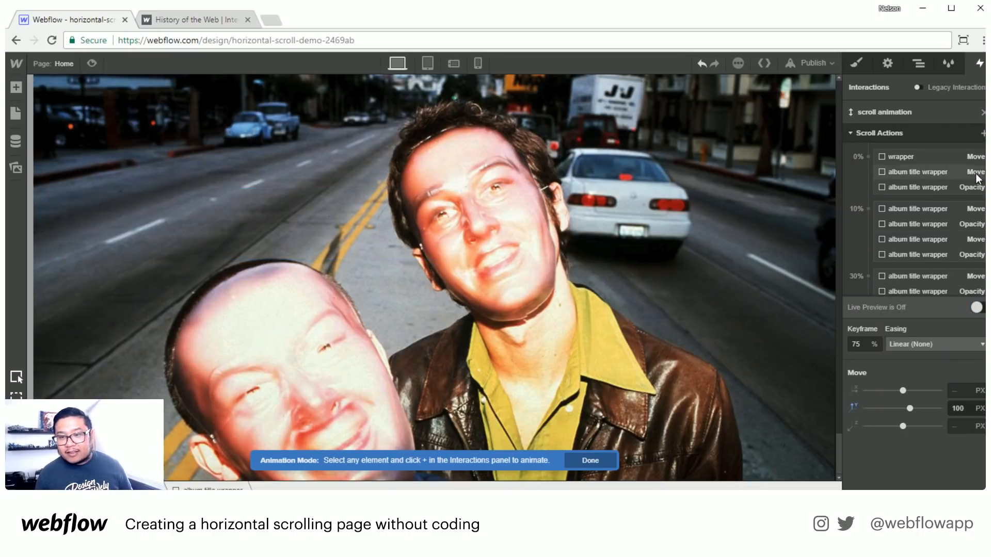
{"action": "left_click", "coordinate": [982, 134]}
{"action": "left_click", "coordinate": [888, 251]}
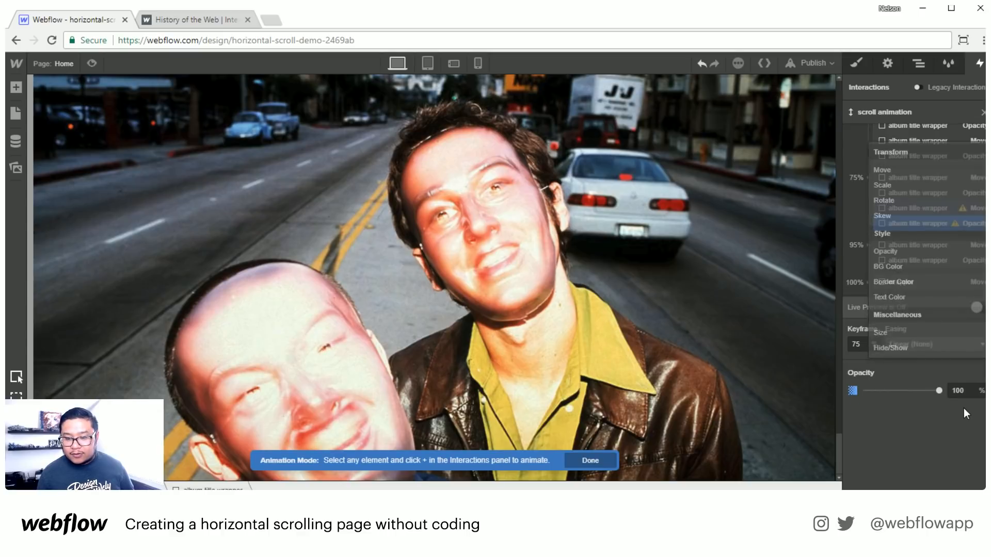
{"action": "left_click", "coordinate": [961, 390]}
{"action": "type", "text": "0"}
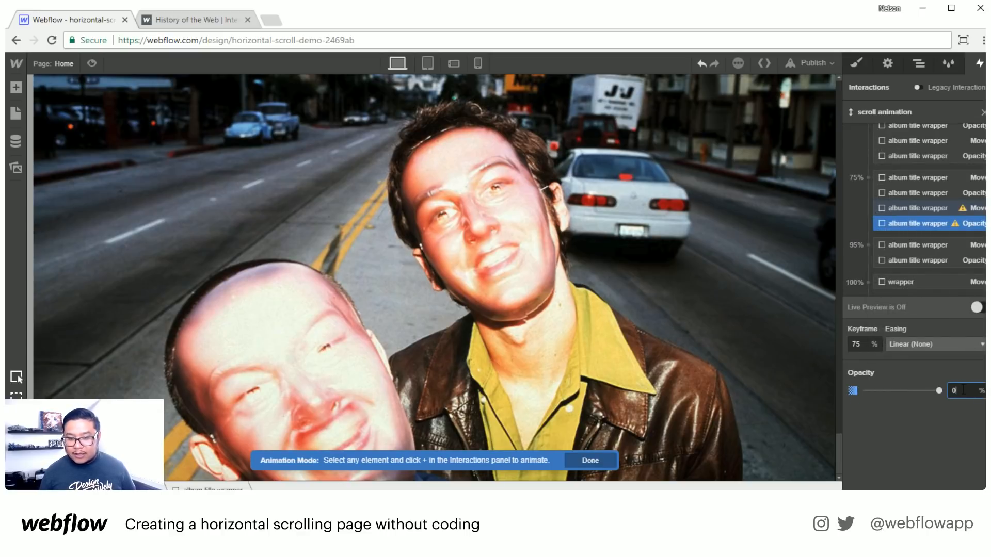
{"action": "key", "text": "Return"}
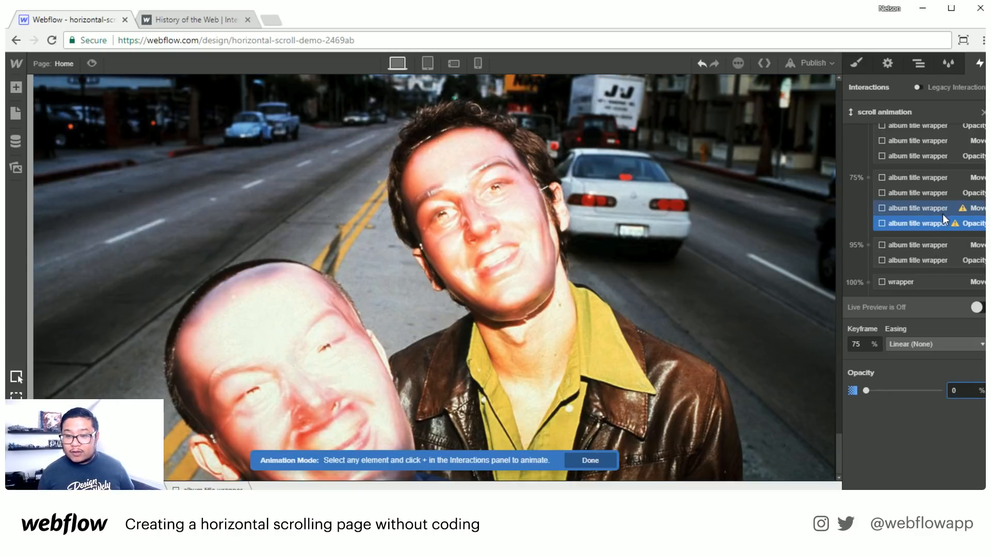
Turn live preview on and check the last title wrapper's movement and opacity while scrolling between 75% and 95%
{"action": "left_click", "coordinate": [977, 307]}
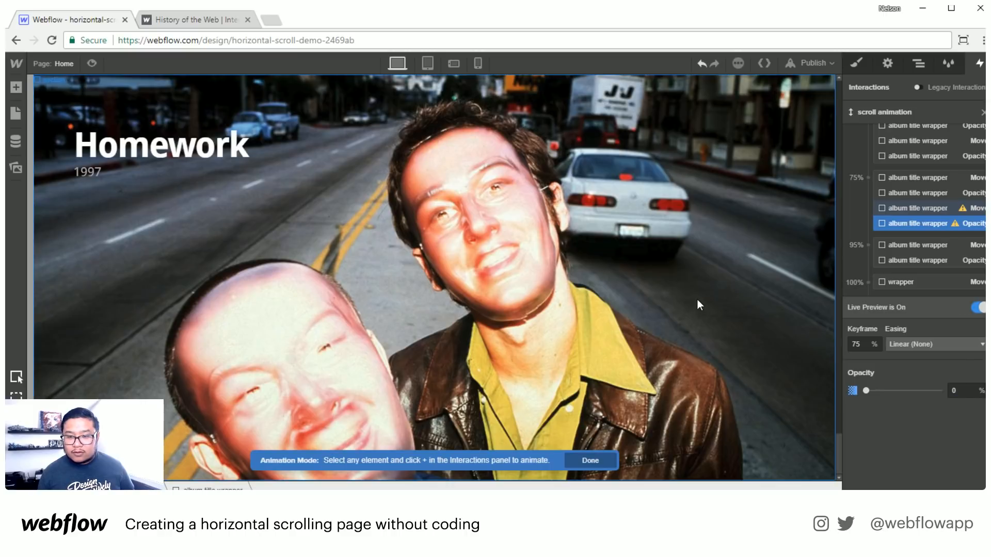
{"action": "scroll", "coordinate": [699, 294], "scroll_direction": "up", "scroll_amount": 3}
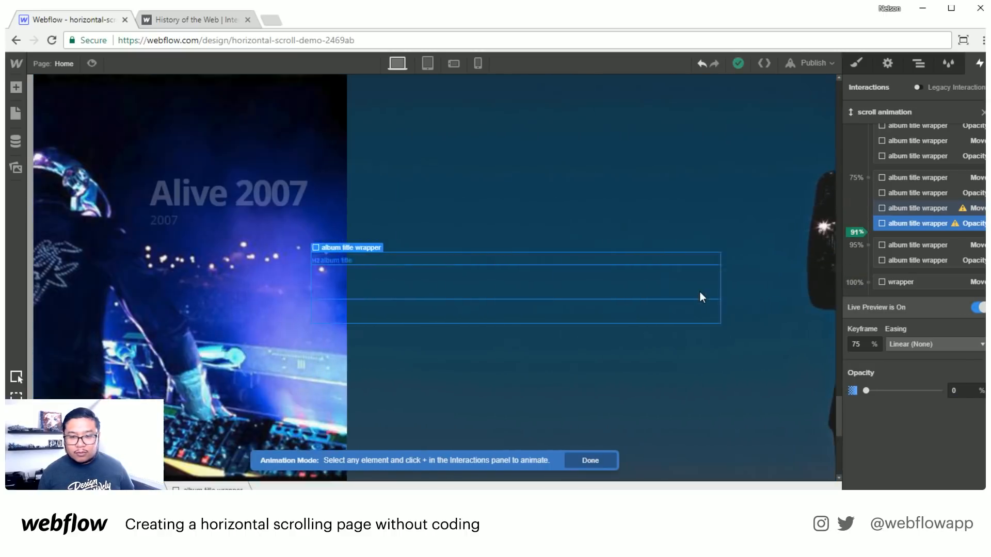
{"action": "scroll", "coordinate": [700, 297], "scroll_direction": "up", "scroll_amount": 5}
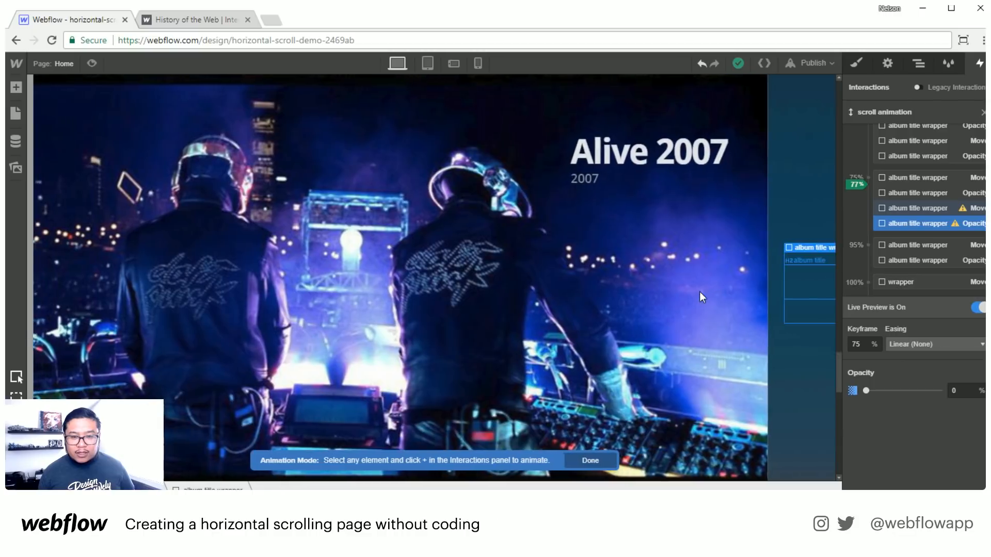
{"action": "scroll", "coordinate": [700, 293], "scroll_direction": "up", "scroll_amount": 2}
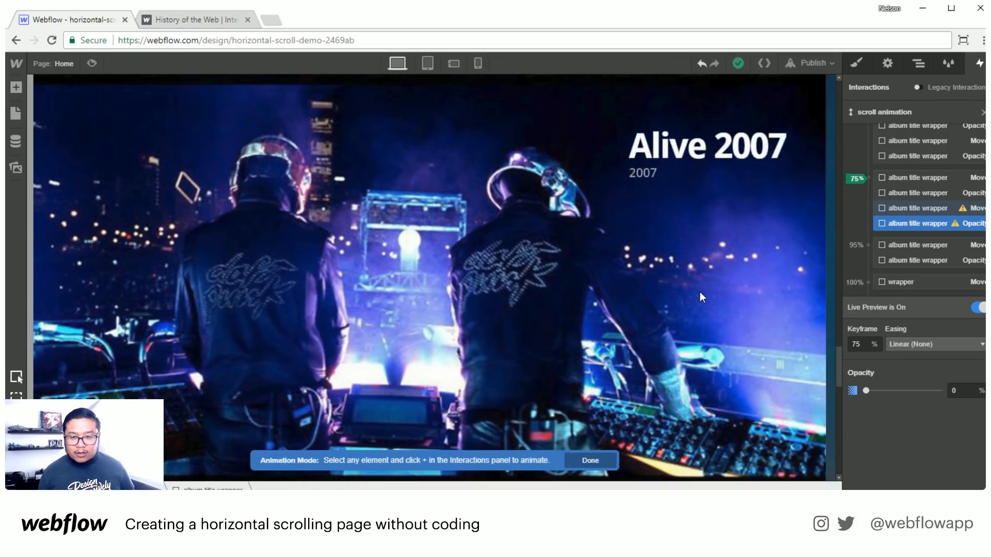
{"action": "scroll", "coordinate": [700, 293], "scroll_direction": "down", "scroll_amount": 3}
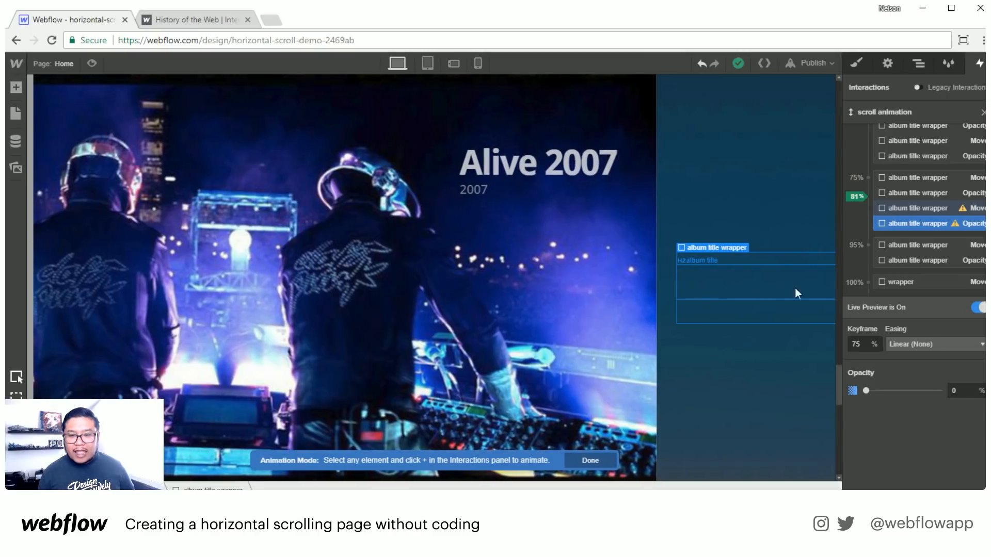
{"action": "scroll", "coordinate": [810, 252], "scroll_direction": "down", "scroll_amount": 3}
{"action": "scroll", "coordinate": [809, 253], "scroll_direction": "down", "scroll_amount": 4}
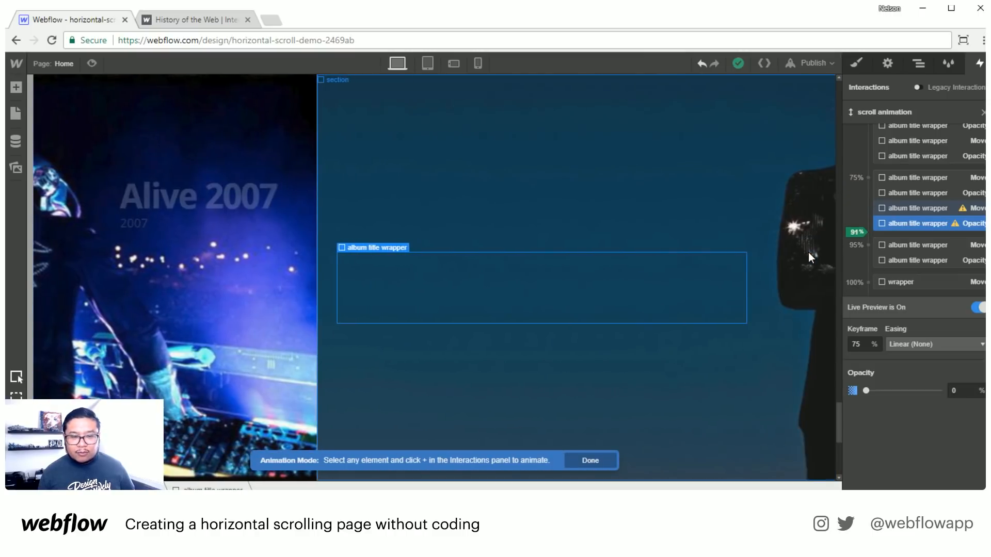
{"action": "scroll", "coordinate": [808, 256], "scroll_direction": "up", "scroll_amount": 1}
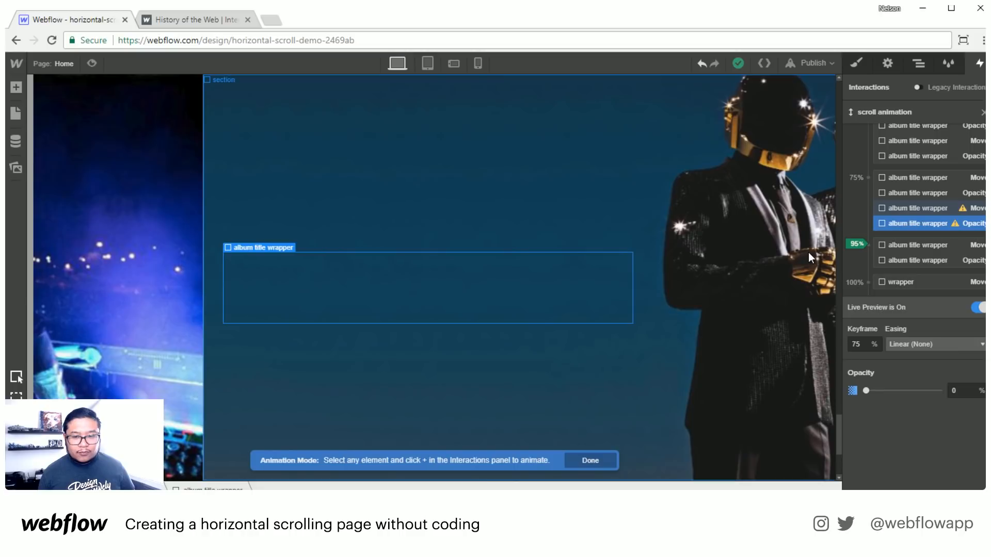
Add a Move action for the Random Access Memories title wrapper at the 100% keyframe with a Y offset of 0 px
{"action": "left_click", "coordinate": [939, 209]}
{"action": "scroll", "coordinate": [954, 210], "scroll_direction": "up", "scroll_amount": 5}
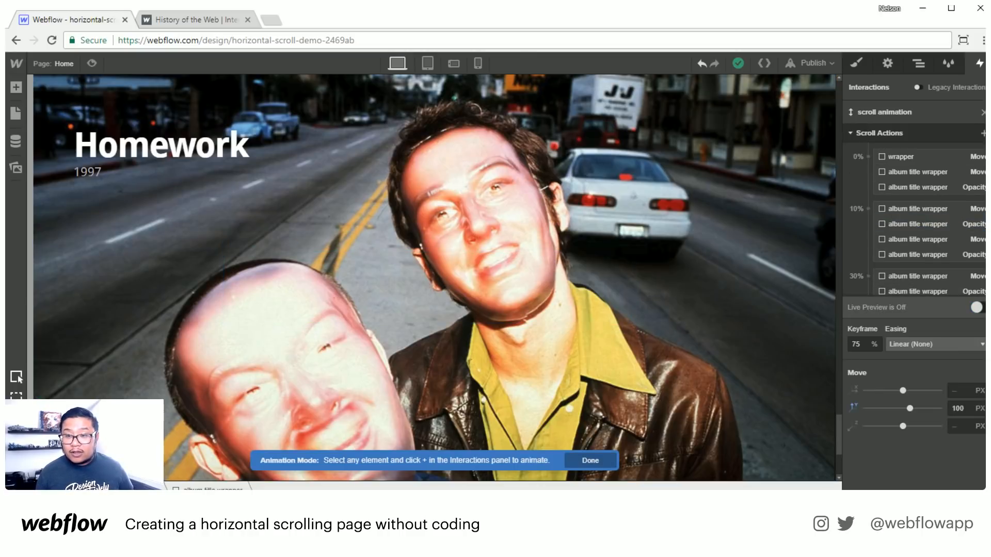
{"action": "left_click", "coordinate": [982, 133]}
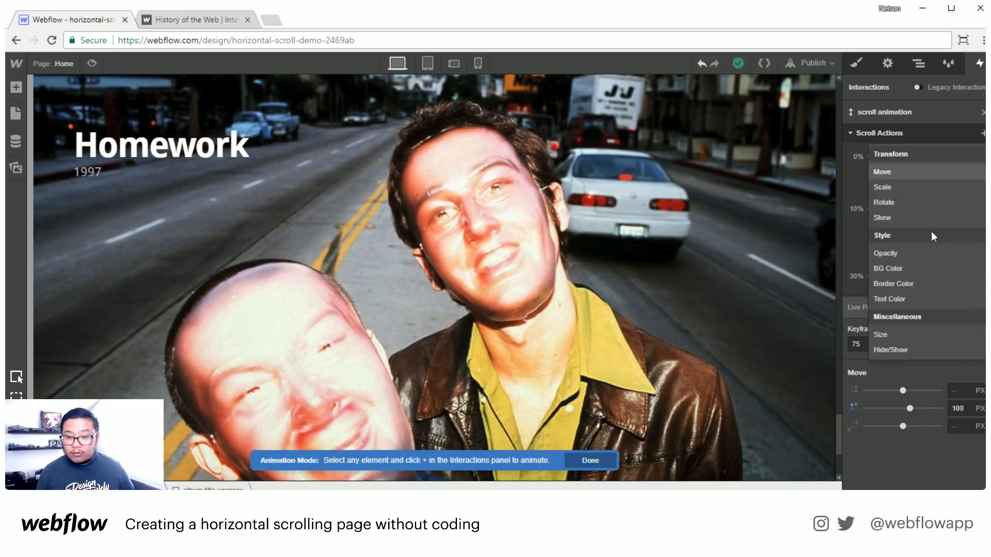
{"action": "left_click", "coordinate": [856, 344]}
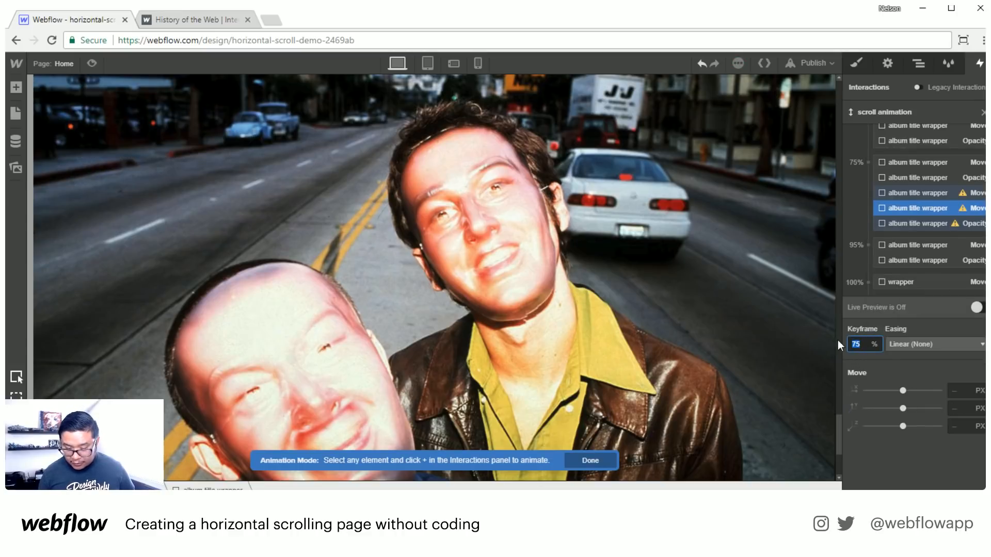
{"action": "type", "text": "100"}
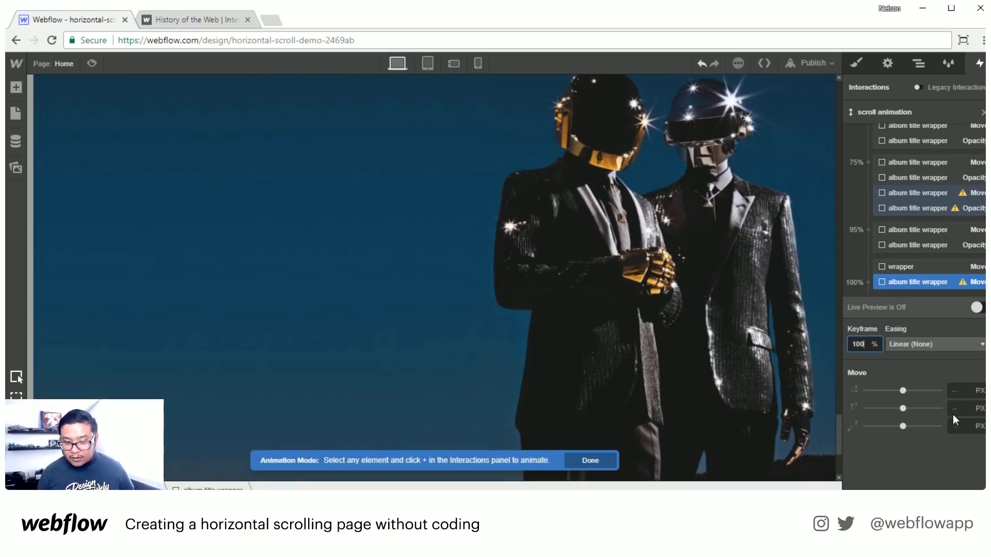
{"action": "left_click", "coordinate": [954, 408]}
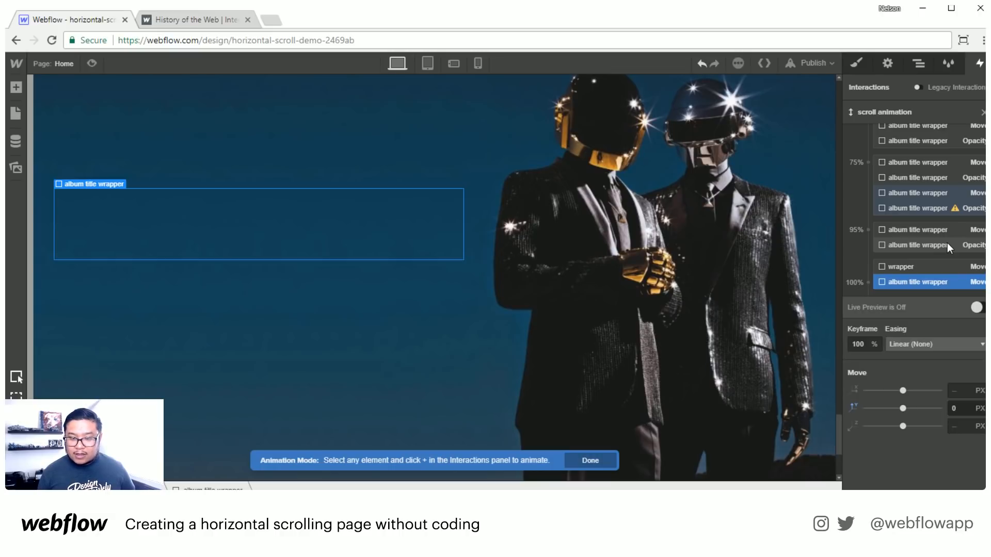
Change the keyframe of the last title wrapper's 0 px Move action to 80%
{"action": "left_click", "coordinate": [869, 345]}
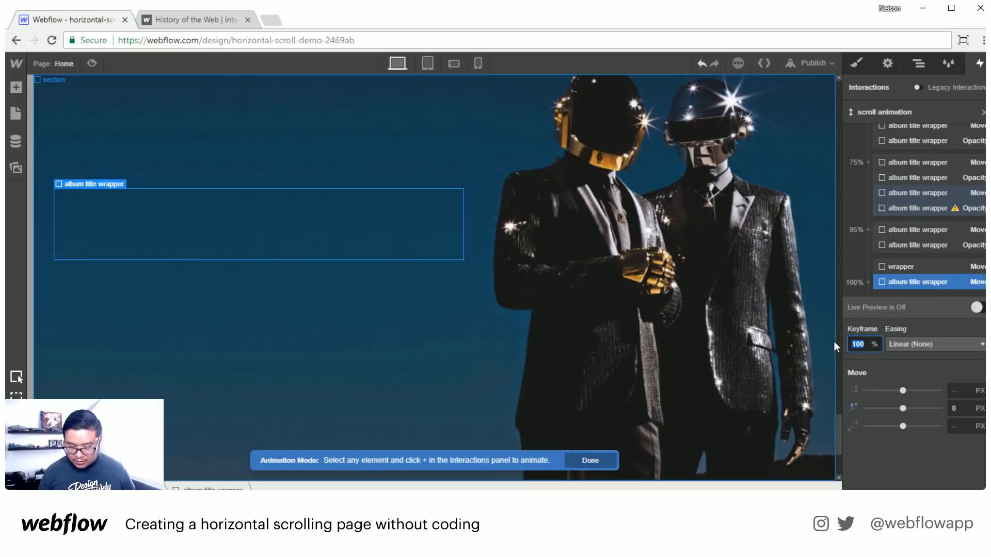
{"action": "type", "text": "80"}
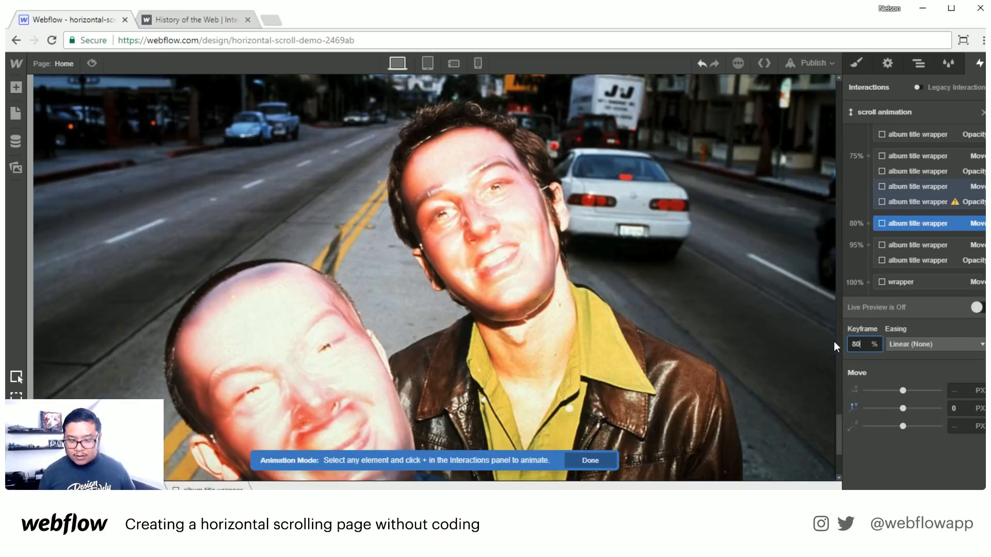
{"action": "left_click", "coordinate": [928, 223]}
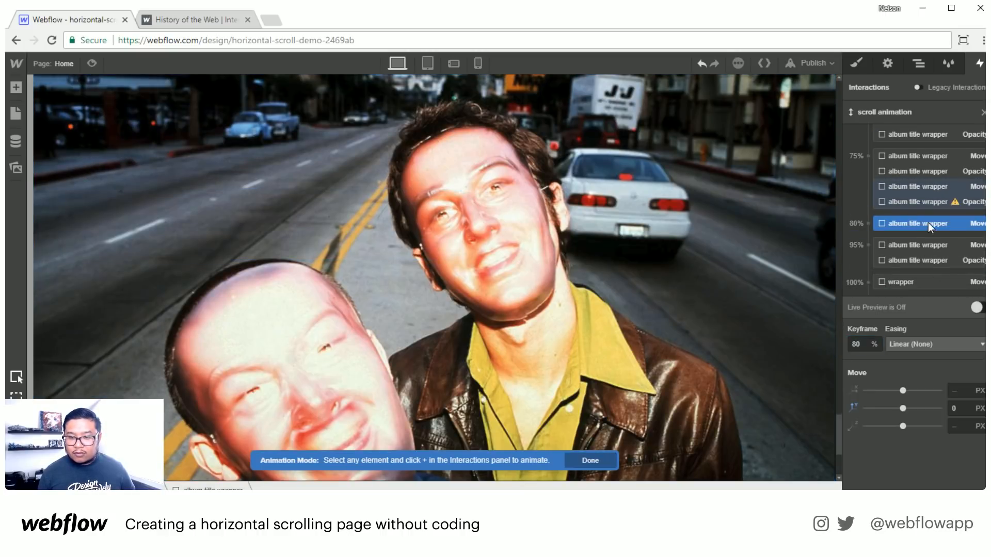
Add an Opacity action of 100% for the Random Access Memories title wrapper at the 80% keyframe
{"action": "scroll", "coordinate": [944, 232], "scroll_direction": "up", "scroll_amount": 5}
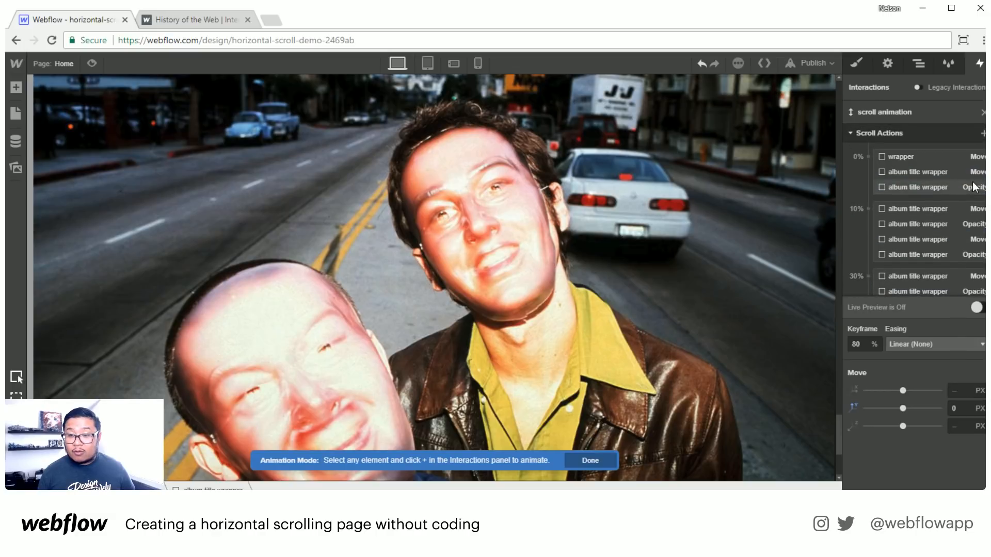
{"action": "scroll", "coordinate": [959, 212], "scroll_direction": "down", "scroll_amount": 4}
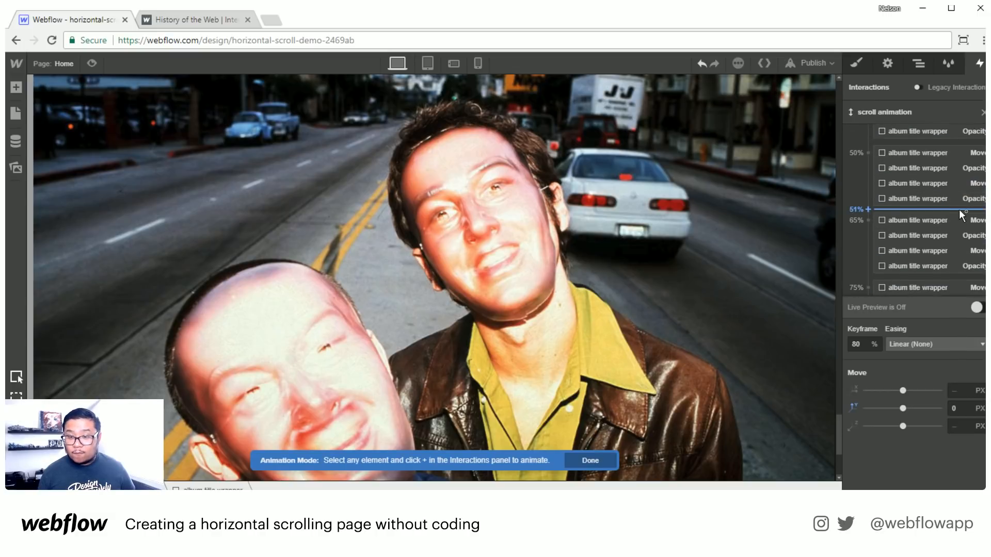
{"action": "scroll", "coordinate": [945, 265], "scroll_direction": "down", "scroll_amount": 3}
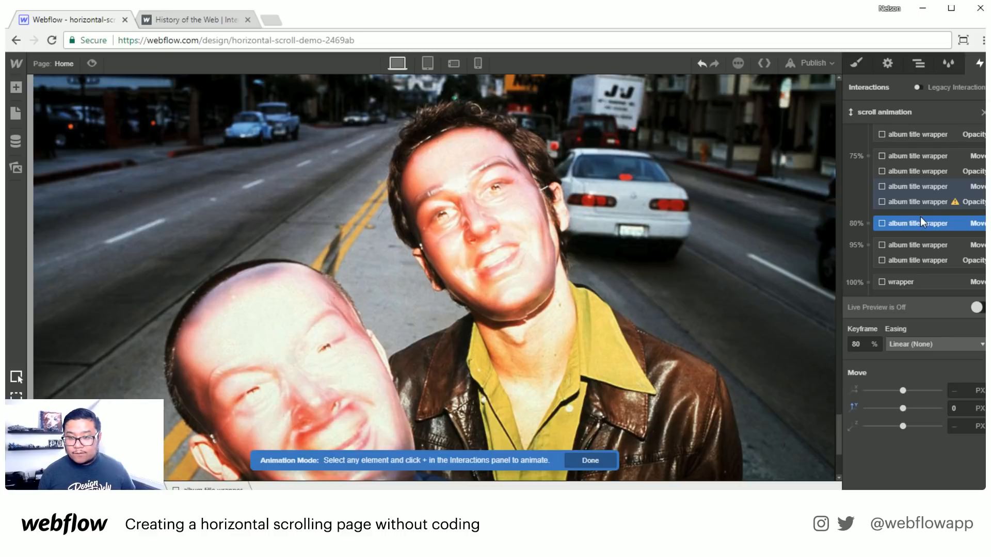
{"action": "scroll", "coordinate": [931, 209], "scroll_direction": "up", "scroll_amount": 6}
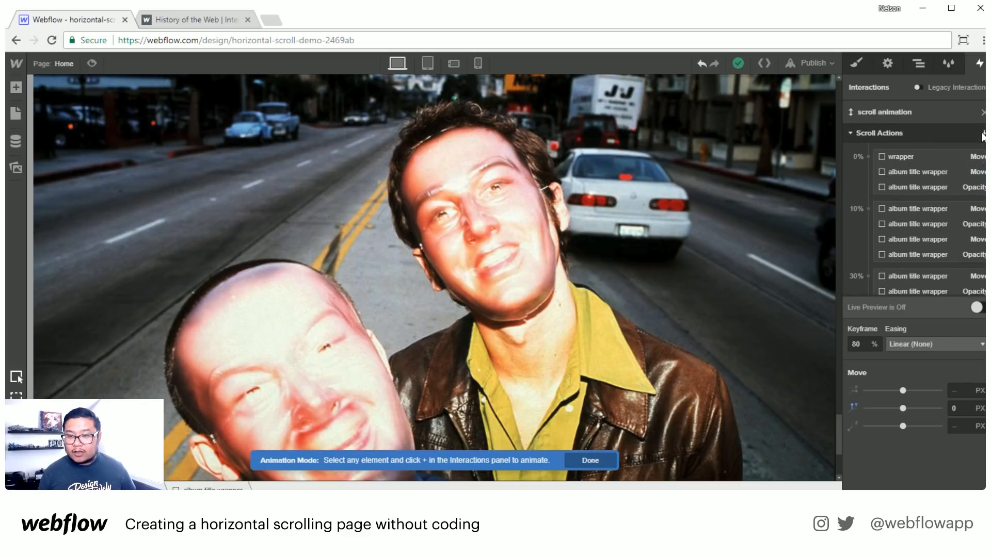
{"action": "left_click", "coordinate": [982, 133]}
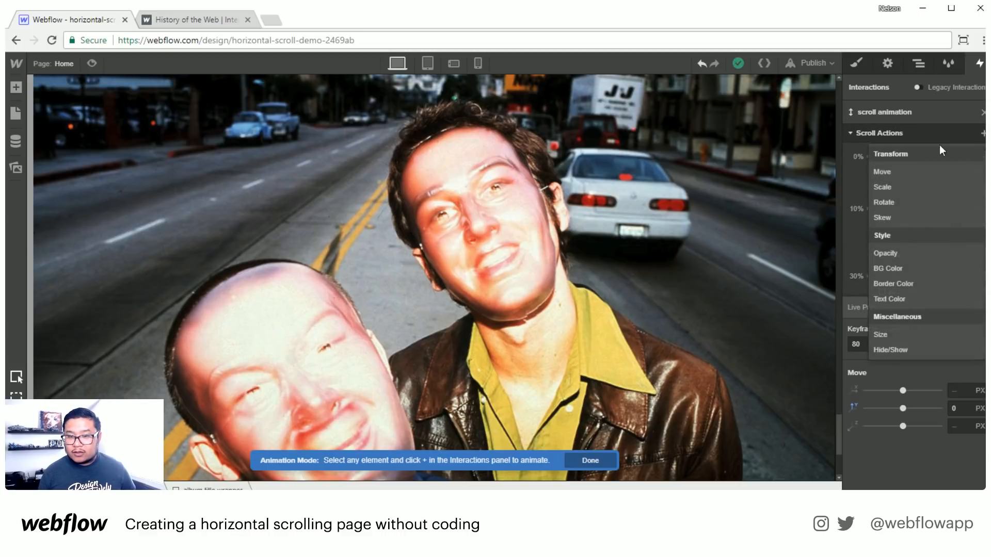
{"action": "left_click", "coordinate": [899, 251]}
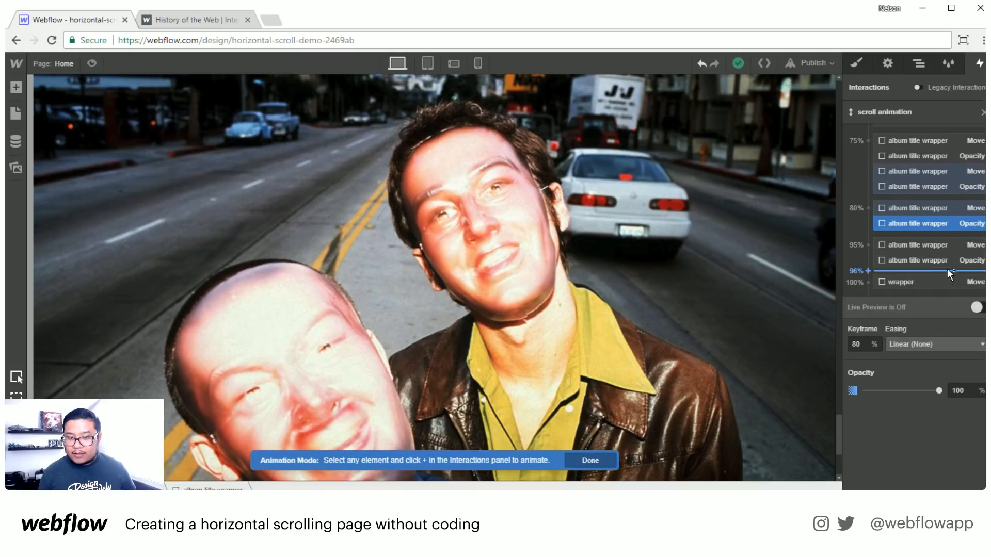
Turn live preview on and check how the Random Access Memories title moves and fades in when scrolling back and forth from Alive 2007
{"action": "left_click", "coordinate": [976, 307]}
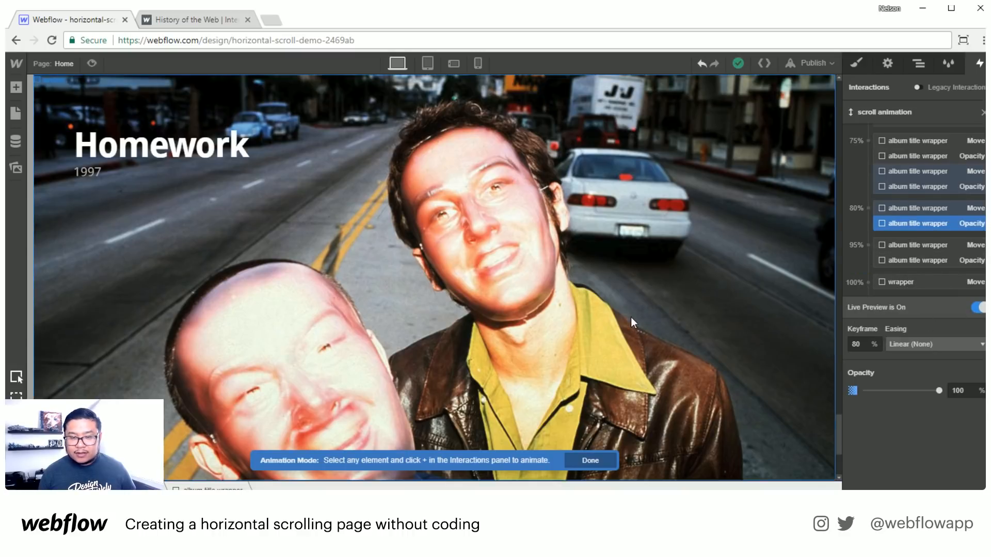
{"action": "scroll", "coordinate": [630, 317], "scroll_direction": "down", "scroll_amount": 5}
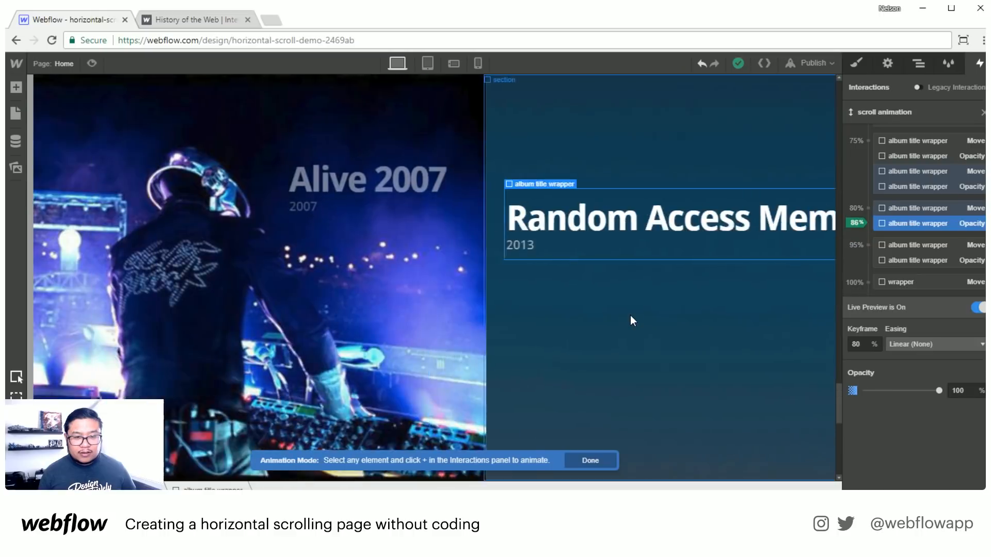
{"action": "scroll", "coordinate": [630, 315], "scroll_direction": "up", "scroll_amount": 4}
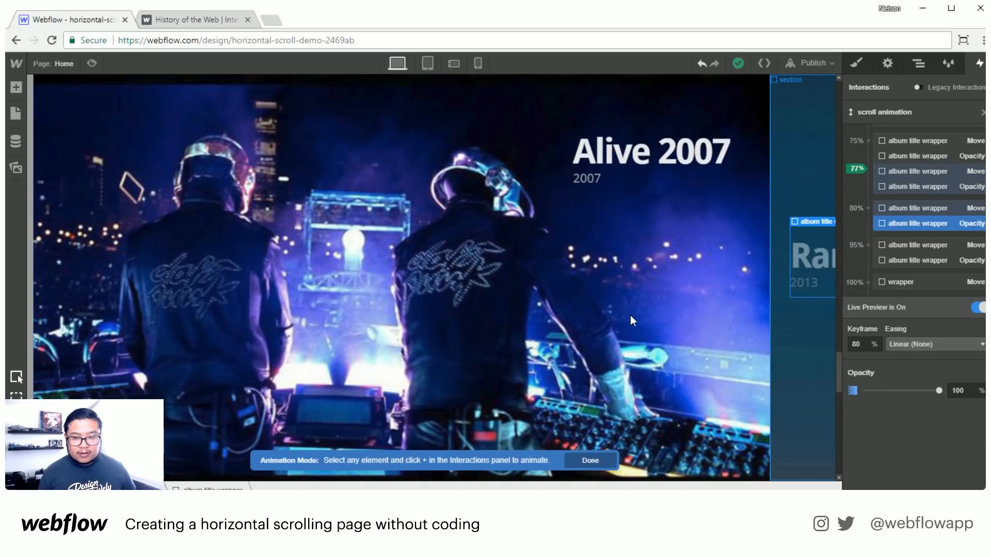
{"action": "scroll", "coordinate": [630, 315], "scroll_direction": "down", "scroll_amount": 5}
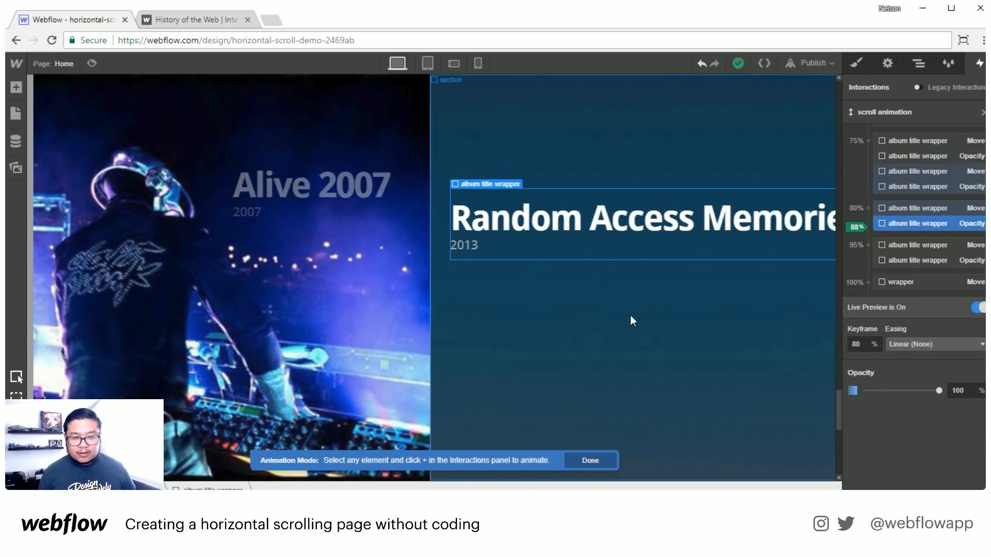
{"action": "scroll", "coordinate": [630, 315], "scroll_direction": "up", "scroll_amount": 6}
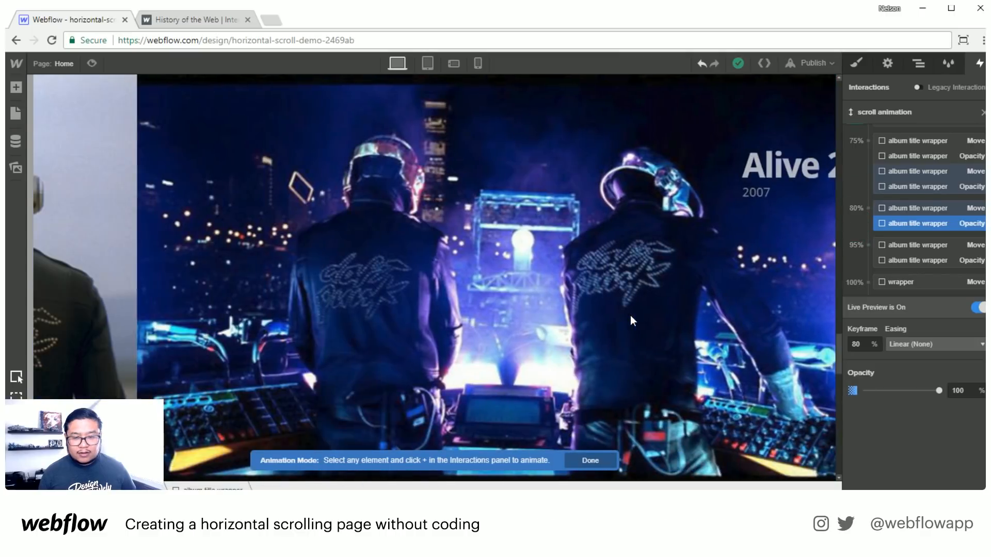
{"action": "scroll", "coordinate": [630, 316], "scroll_direction": "down", "scroll_amount": 8}
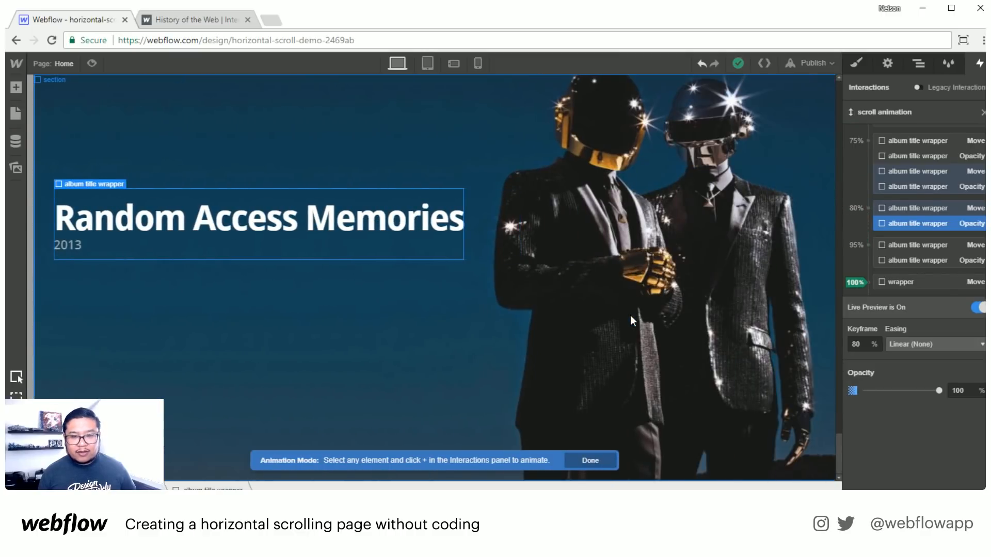
{"action": "scroll", "coordinate": [630, 315], "scroll_direction": "up", "scroll_amount": 5}
{"action": "scroll", "coordinate": [630, 315], "scroll_direction": "down", "scroll_amount": 5}
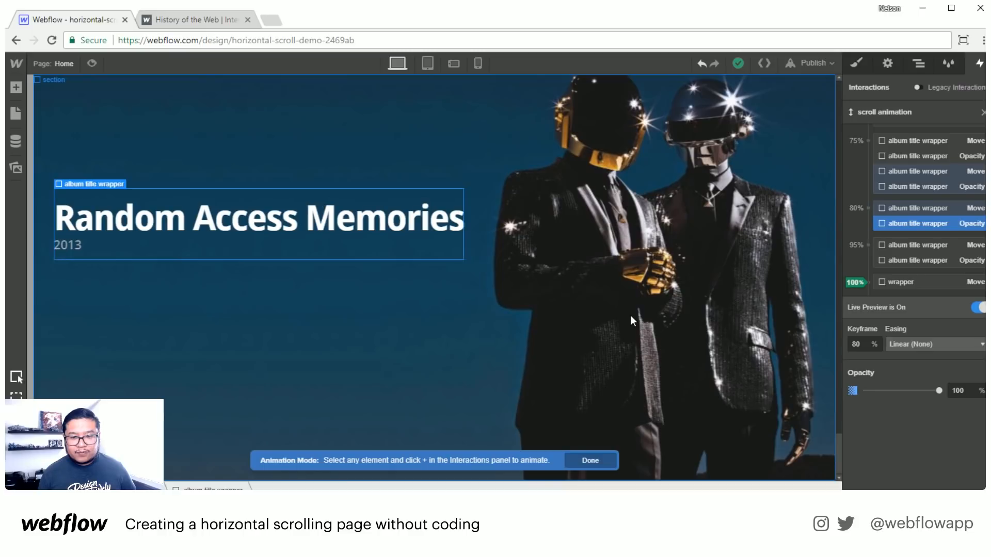
{"action": "scroll", "coordinate": [630, 317], "scroll_direction": "up", "scroll_amount": 5}
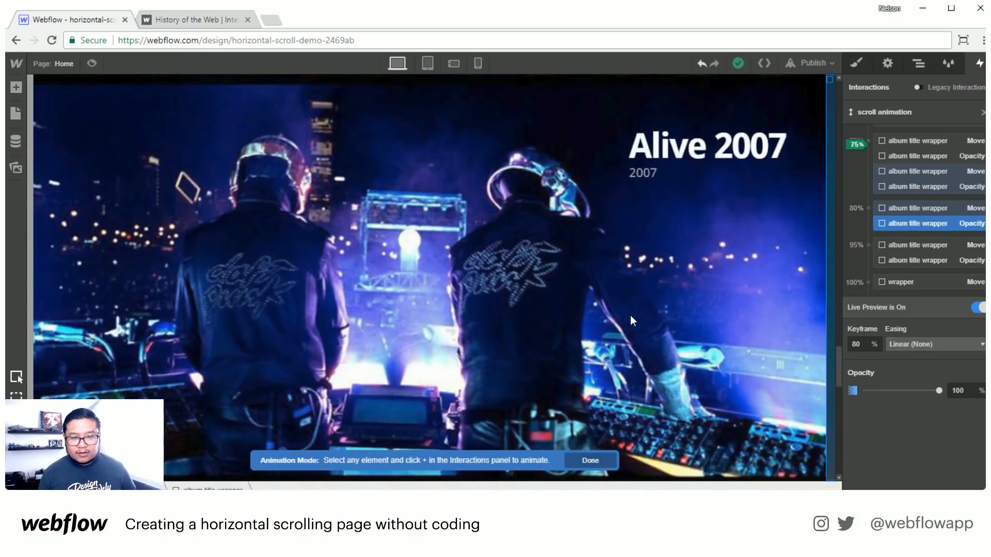
{"action": "scroll", "coordinate": [630, 316], "scroll_direction": "up", "scroll_amount": 8}
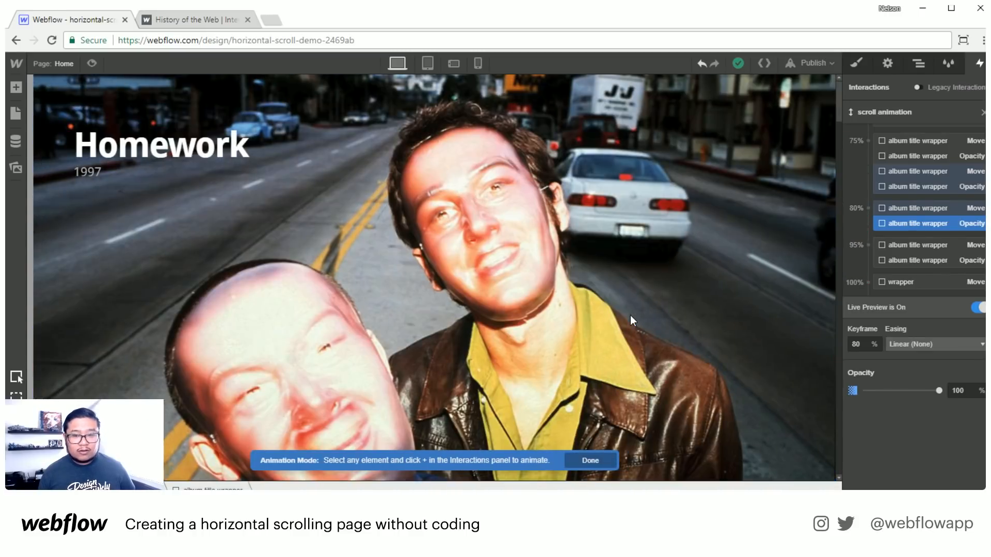
Finish editing the scroll animation, publish the site to its webflow.io domain and open the live page
{"action": "left_click", "coordinate": [599, 460]}
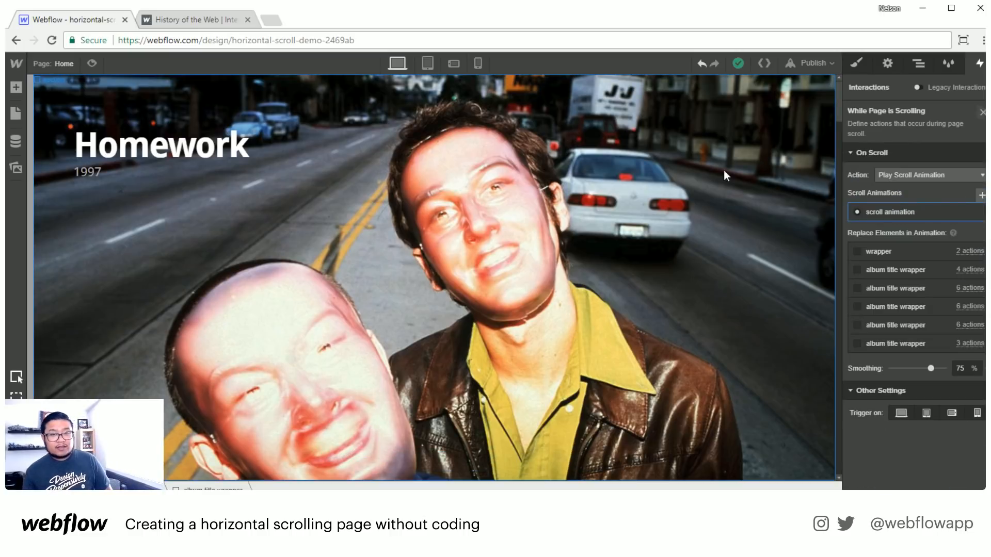
{"action": "left_click", "coordinate": [811, 63]}
{"action": "left_click", "coordinate": [699, 185]}
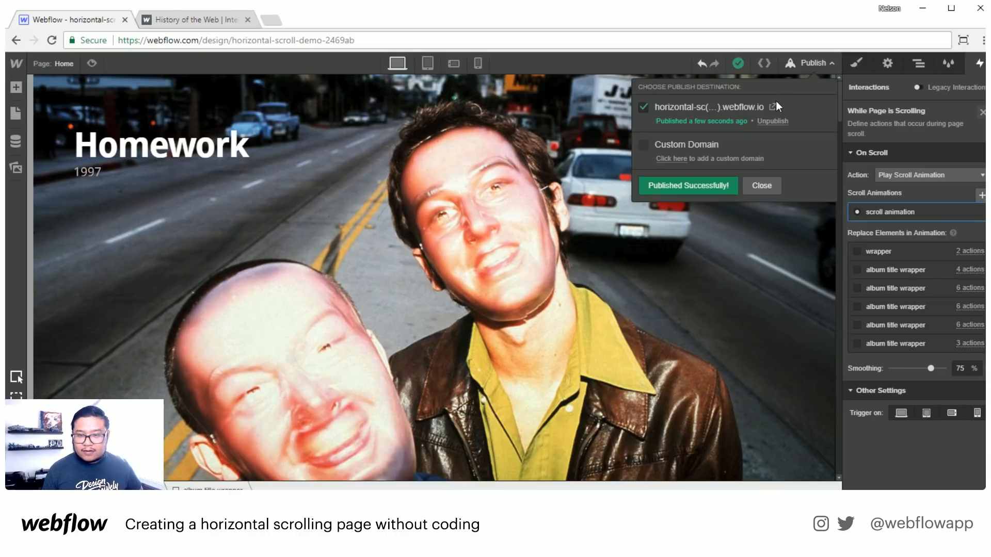
{"action": "left_click", "coordinate": [774, 106]}
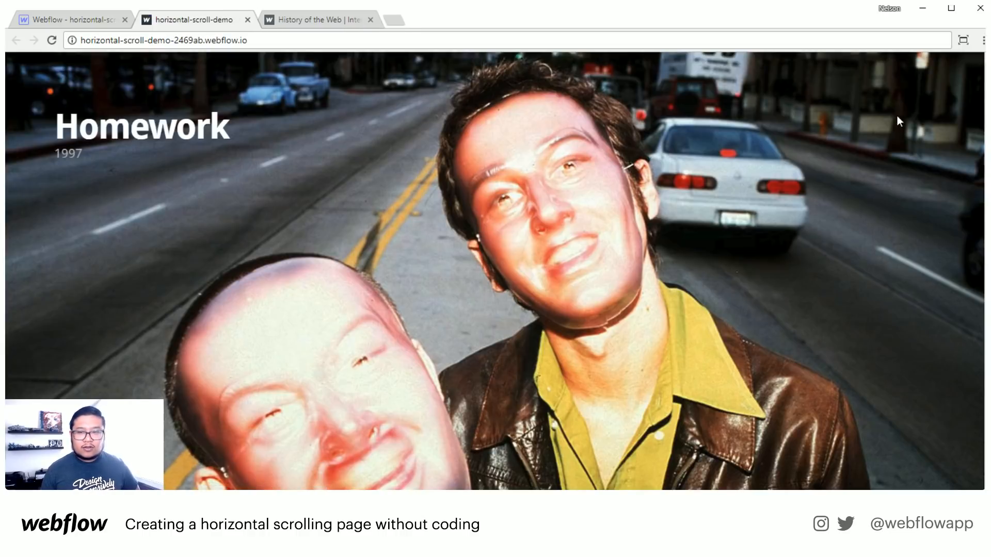
Scroll the live page back and forth between Homework, Discovery and Human After All to check the title animations
{"action": "scroll", "coordinate": [495, 271], "scroll_direction": "down", "scroll_amount": 3}
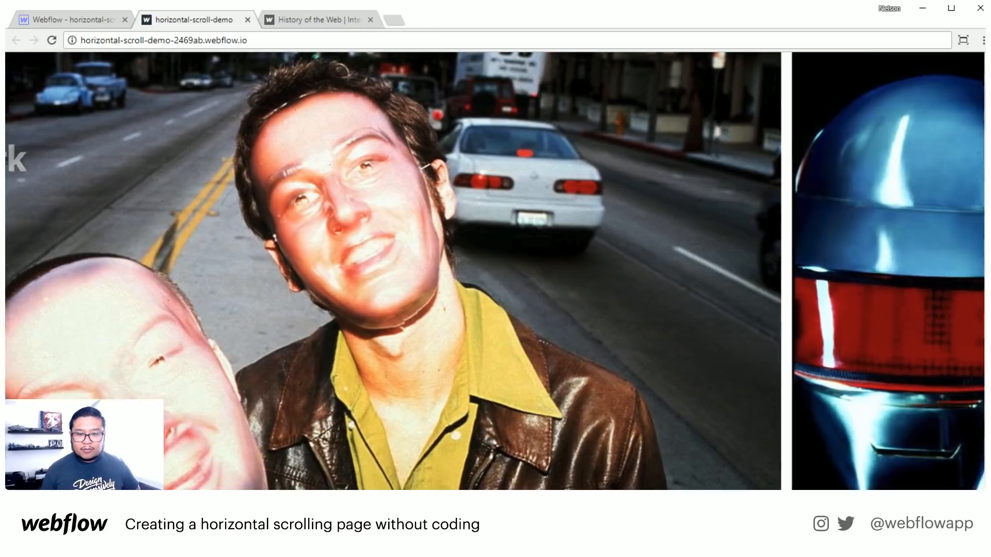
{"action": "scroll", "coordinate": [495, 271], "scroll_direction": "up", "scroll_amount": 3}
{"action": "scroll", "coordinate": [495, 271], "scroll_direction": "down", "scroll_amount": 5}
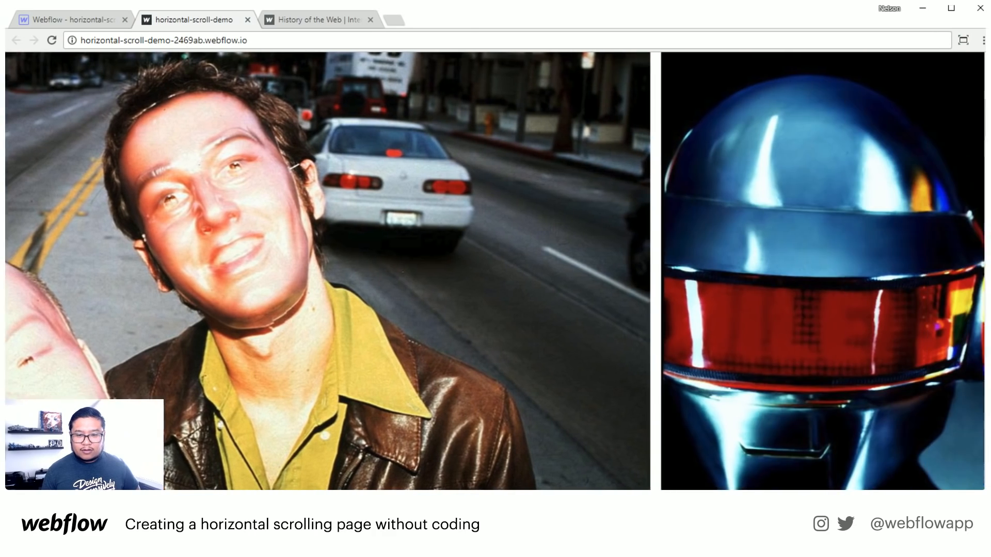
{"action": "scroll", "coordinate": [495, 271], "scroll_direction": "down", "scroll_amount": 3}
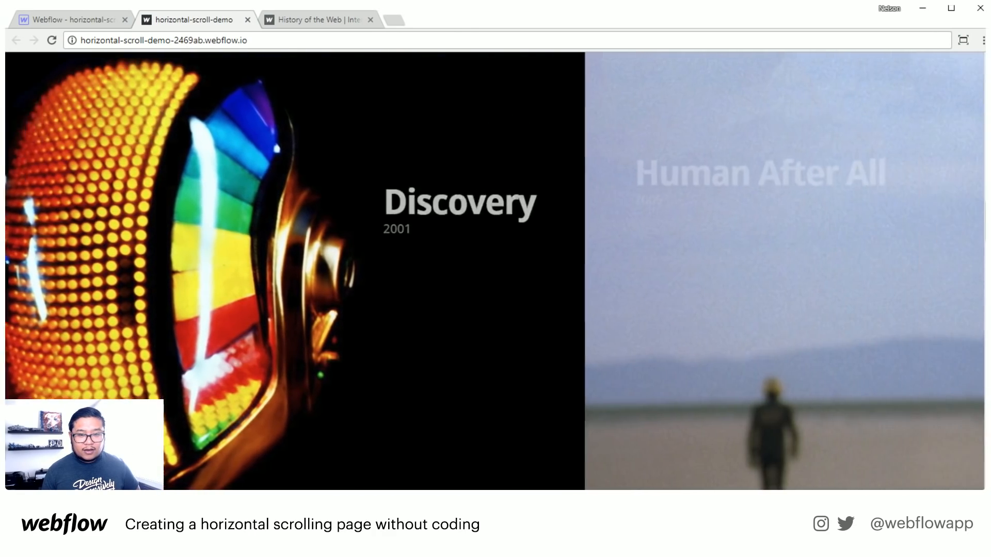
{"action": "scroll", "coordinate": [496, 271], "scroll_direction": "up", "scroll_amount": 5}
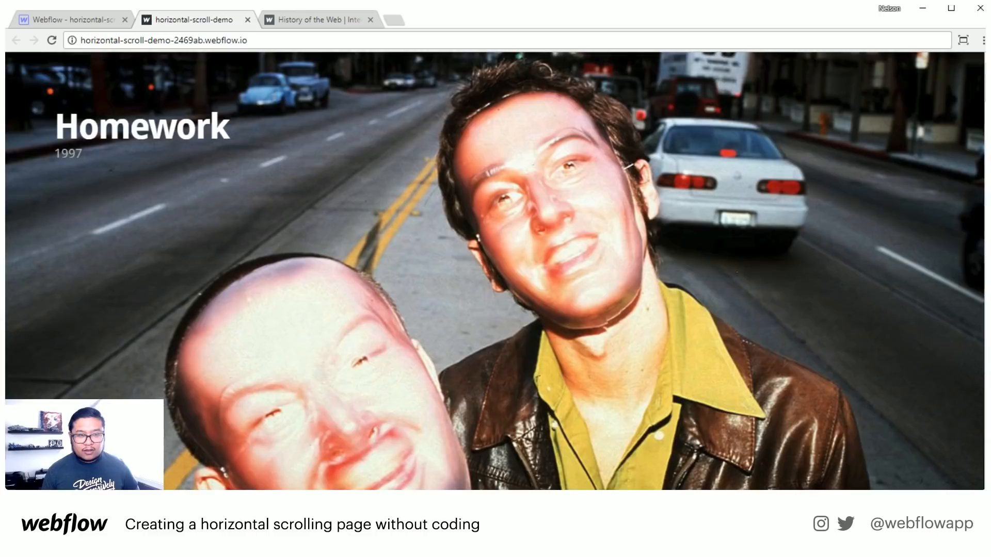
{"action": "scroll", "coordinate": [495, 270], "scroll_direction": "down", "scroll_amount": 3}
{"action": "scroll", "coordinate": [495, 271], "scroll_direction": "up", "scroll_amount": 3}
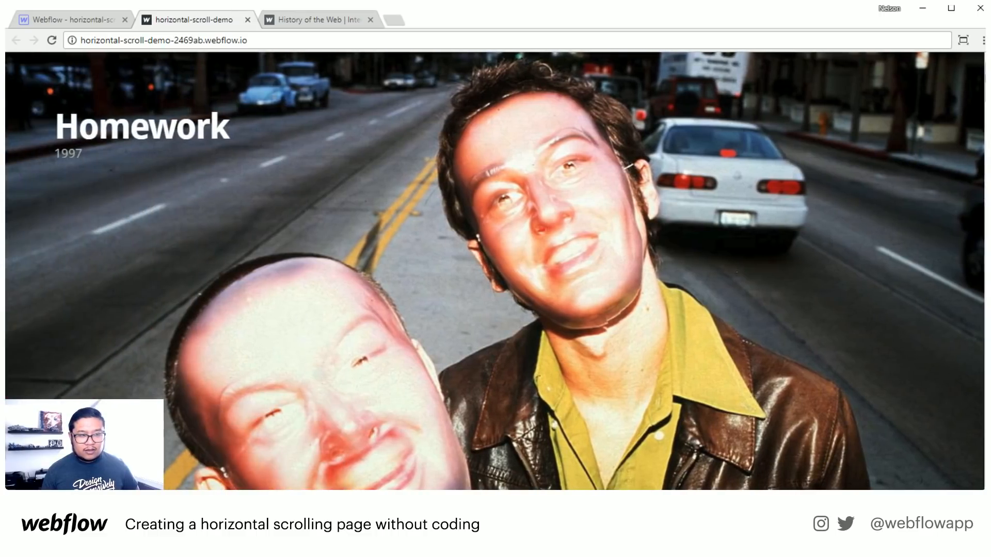
Check the whole live page from Homework through to Random Access Memories, watching each album title move and fade
{"action": "scroll", "coordinate": [495, 271], "scroll_direction": "down", "scroll_amount": 5}
{"action": "scroll", "coordinate": [495, 271], "scroll_direction": "down", "scroll_amount": 5}
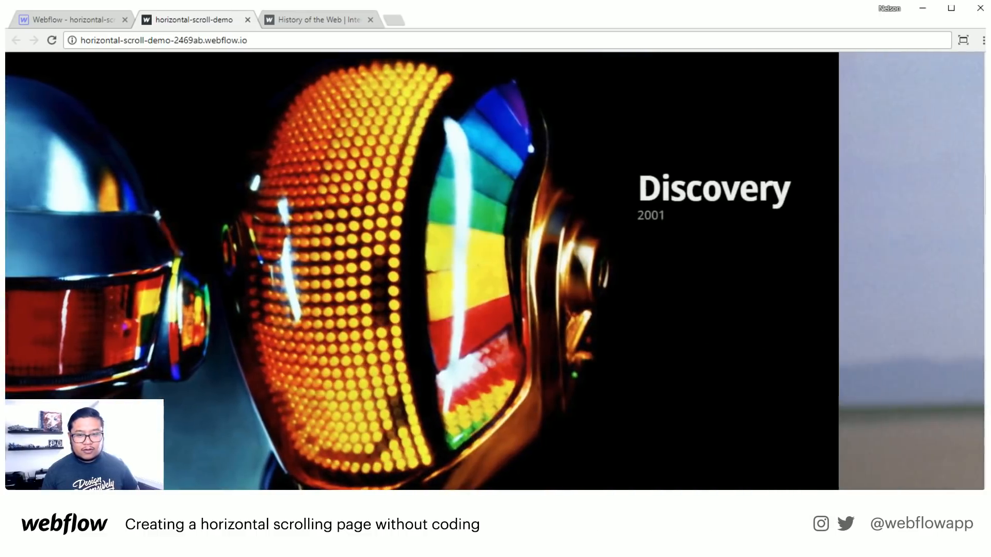
{"action": "scroll", "coordinate": [495, 271], "scroll_direction": "down", "scroll_amount": 5}
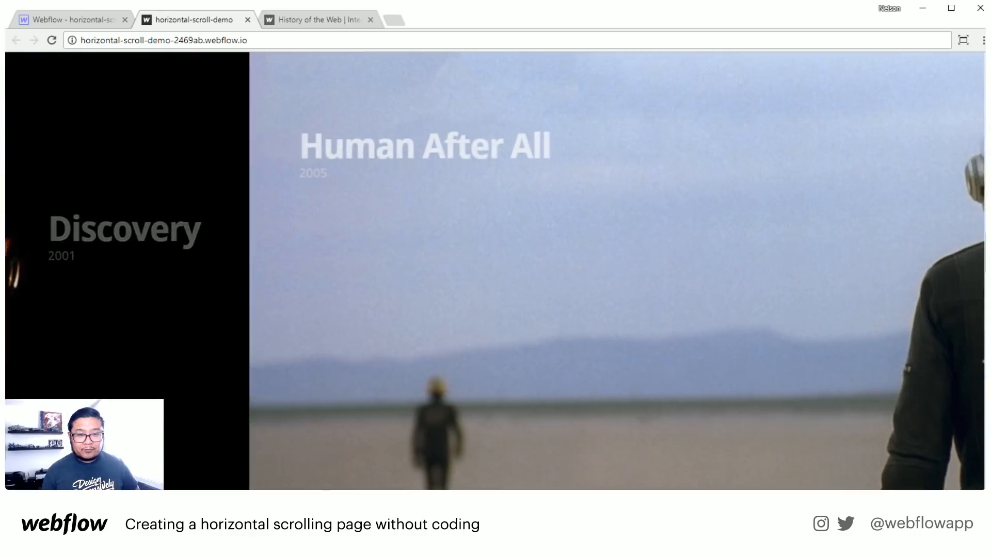
{"action": "scroll", "coordinate": [982, 372], "scroll_direction": "down", "scroll_amount": 5}
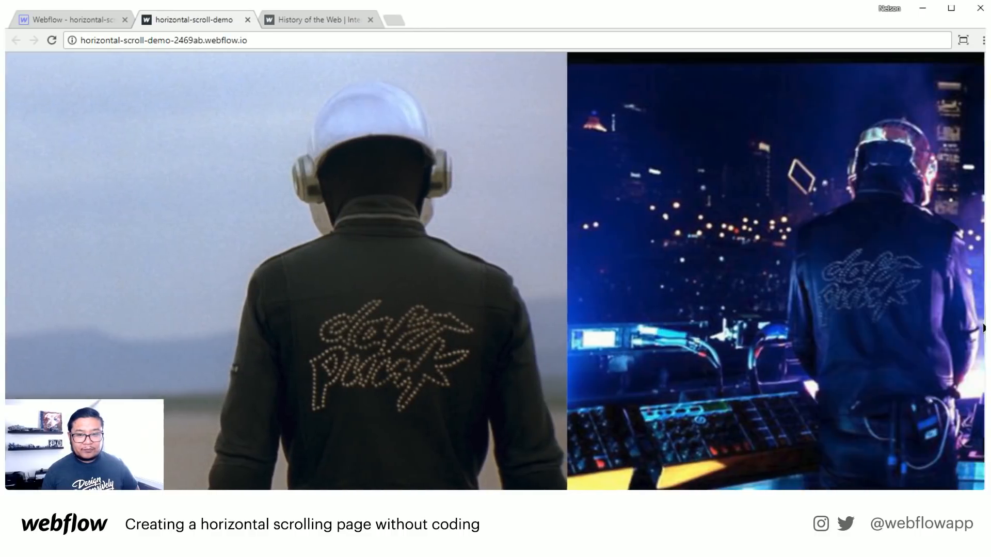
{"action": "scroll", "coordinate": [982, 371], "scroll_direction": "down", "scroll_amount": 5}
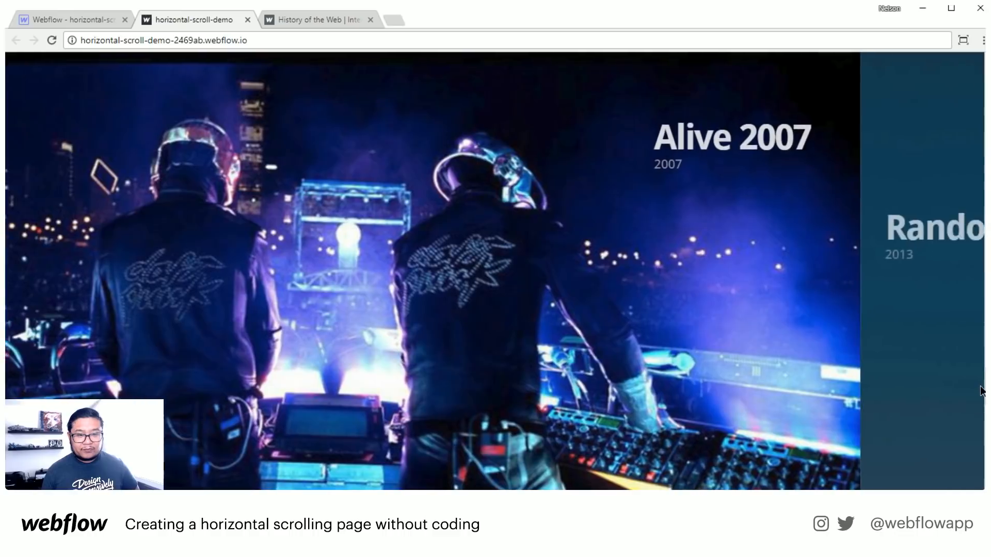
{"action": "scroll", "coordinate": [982, 441], "scroll_direction": "down", "scroll_amount": 4}
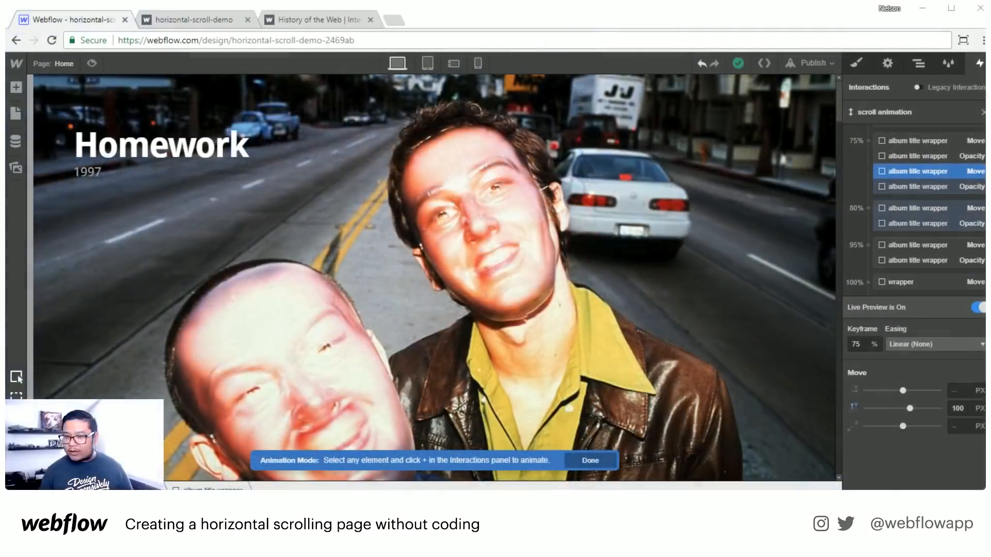
Review the scroll animation's keyframed actions in the Designer, and examine the published page's source code before returning to the live page
{"action": "scroll", "coordinate": [945, 227], "scroll_direction": "up", "scroll_amount": 5}
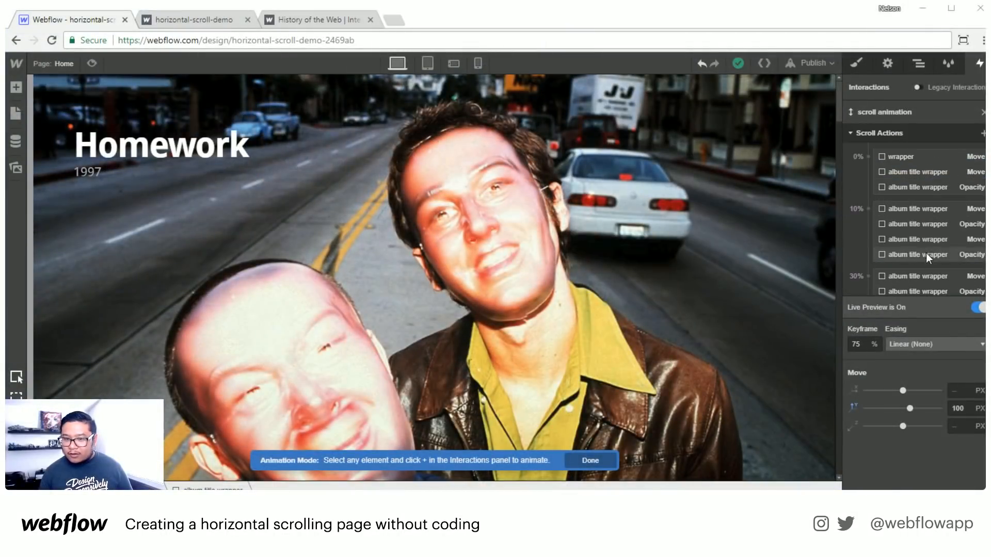
{"action": "scroll", "coordinate": [924, 240], "scroll_direction": "down", "scroll_amount": 5}
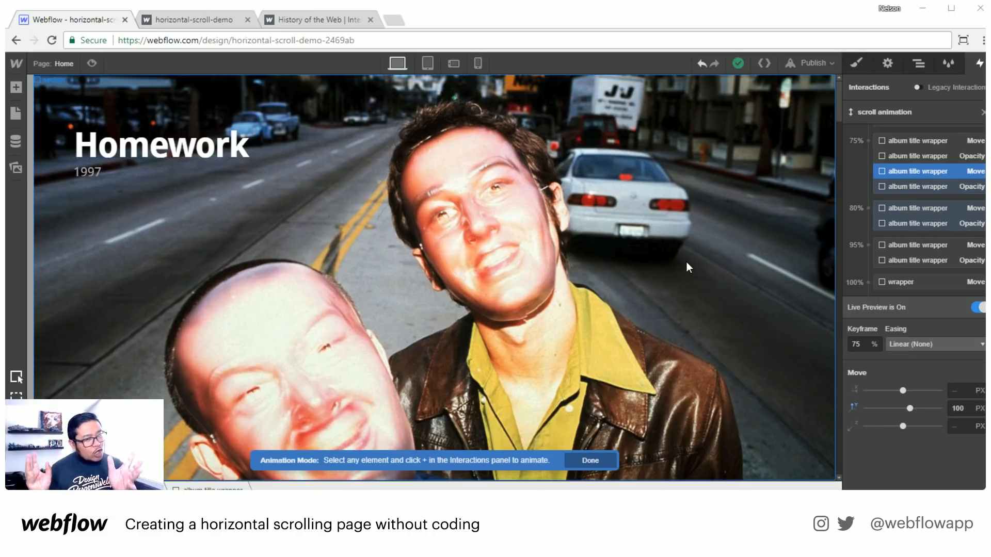
{"action": "left_click", "coordinate": [184, 23]}
{"action": "right_click", "coordinate": [381, 129]}
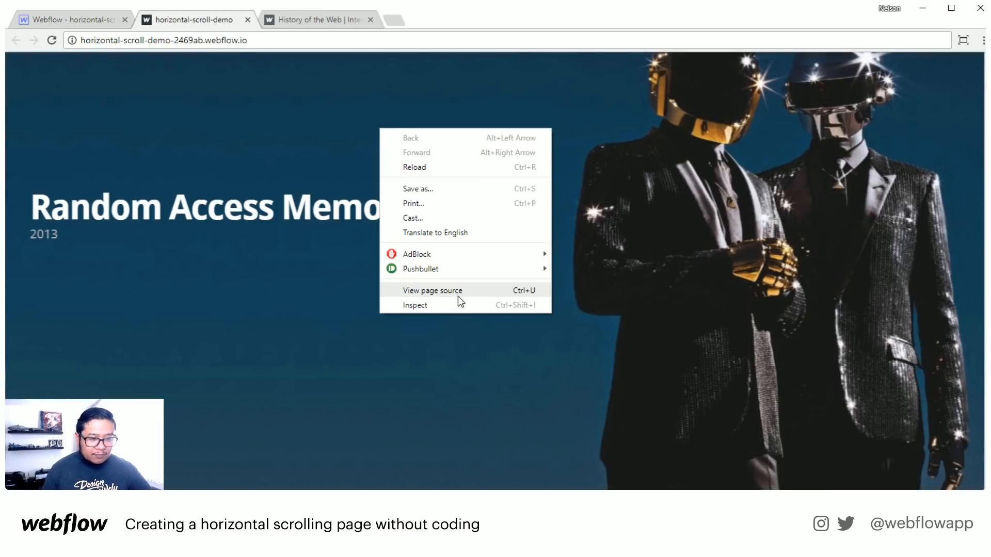
{"action": "left_click", "coordinate": [442, 294]}
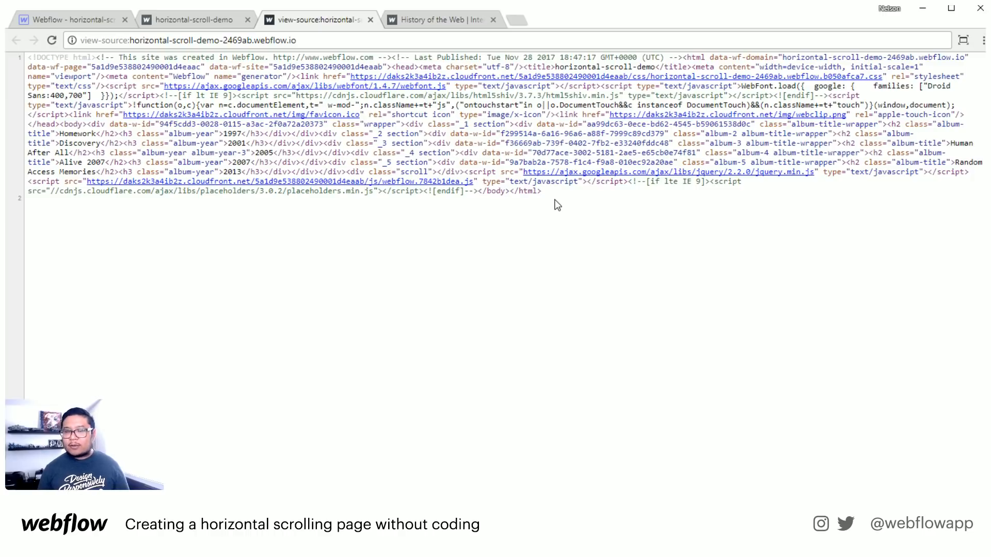
{"action": "left_click", "coordinate": [148, 20]}
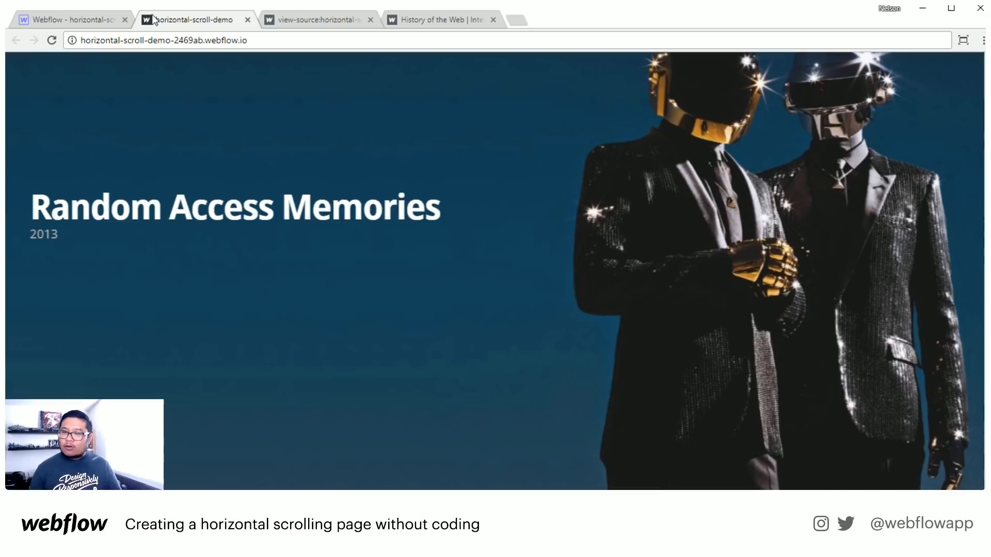
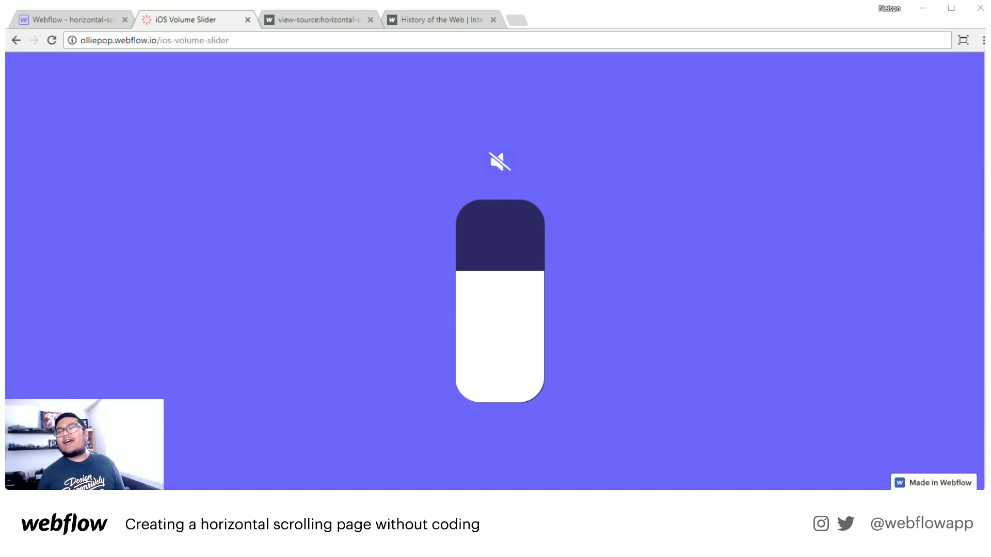
Open the site iammason.webflow.io in place of the iOS Volume Slider page, loading its address without the trailing slash
{"action": "left_click", "coordinate": [542, 40]}
{"action": "type", "text": "iammason.webflow.io/"}
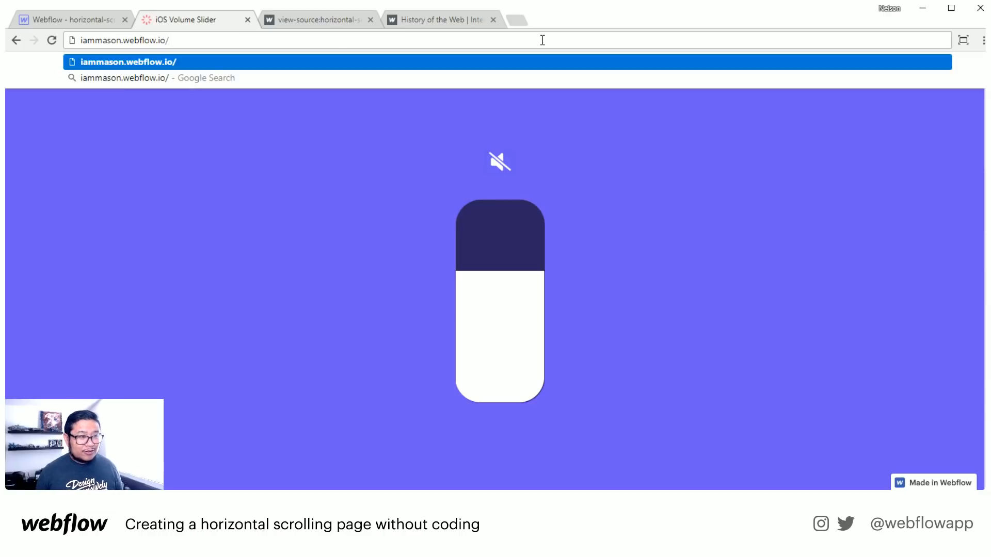
{"action": "key", "text": "Return"}
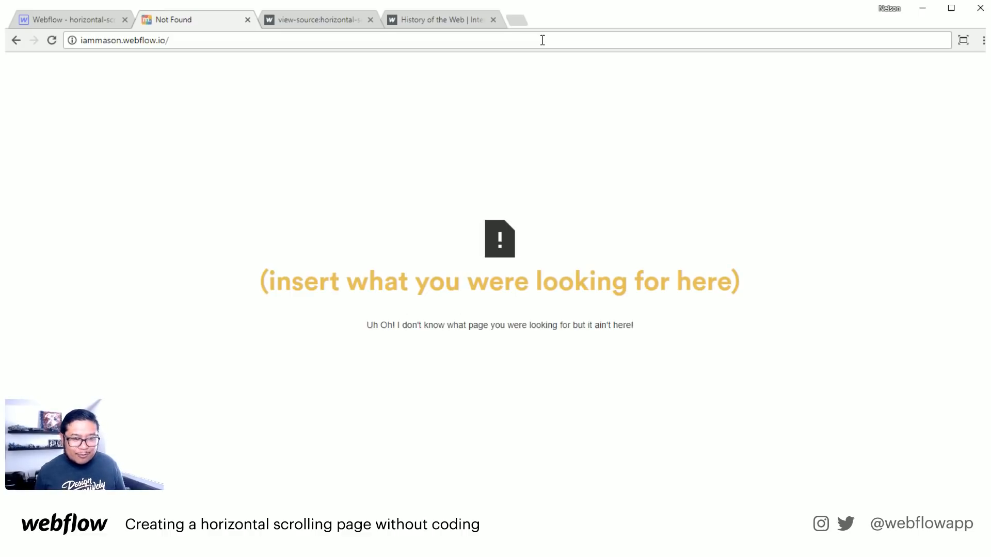
{"action": "left_click", "coordinate": [178, 43]}
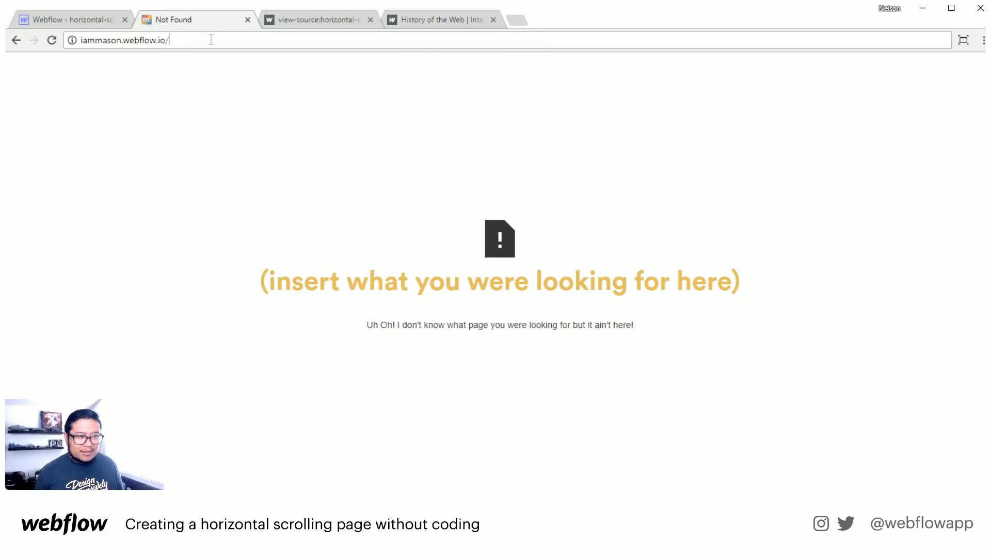
{"action": "key", "text": "Down"}
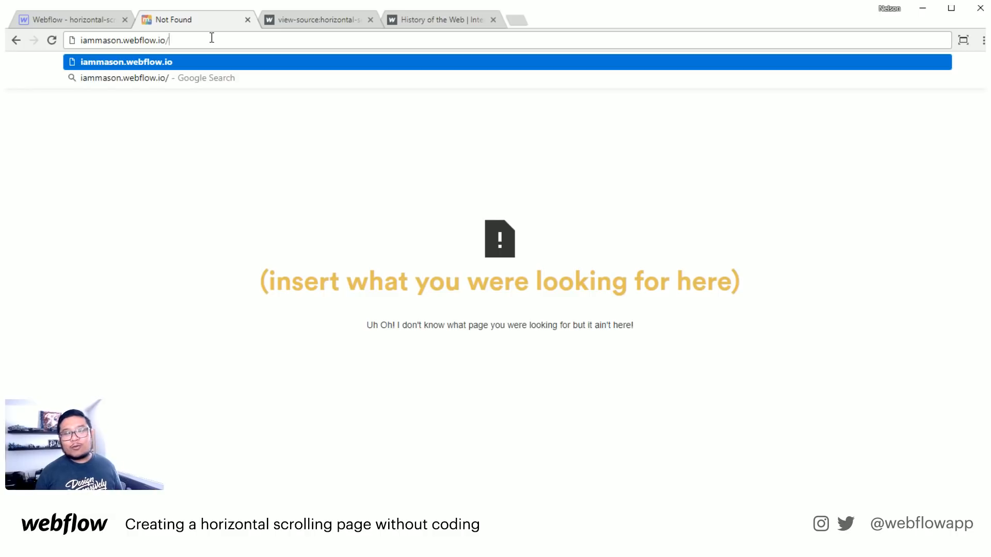
{"action": "key", "text": "Return"}
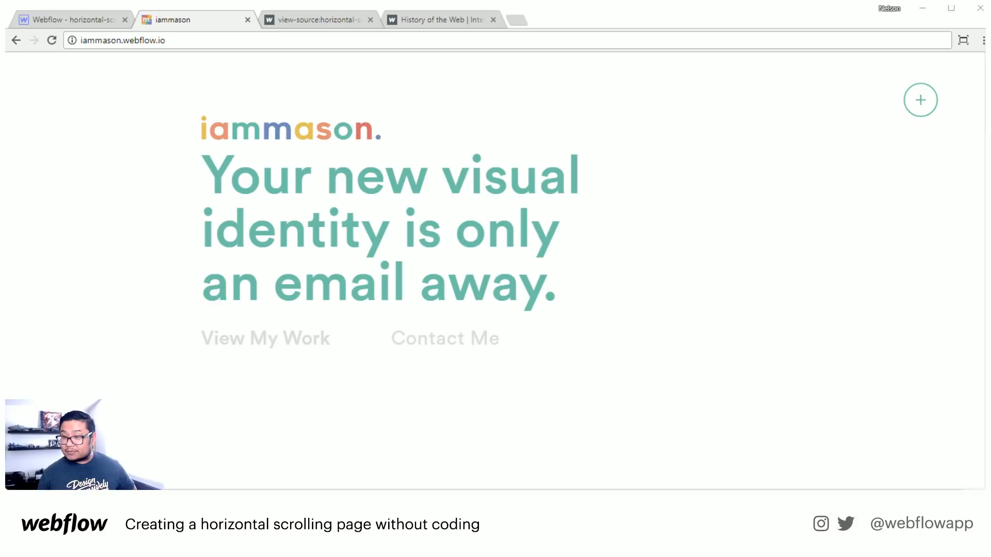
Examine the iammason site's intro, About section and Remnant Youth project, scrolling back and forth to see how the content appears
{"action": "scroll", "coordinate": [389, 206], "scroll_direction": "down", "scroll_amount": 3}
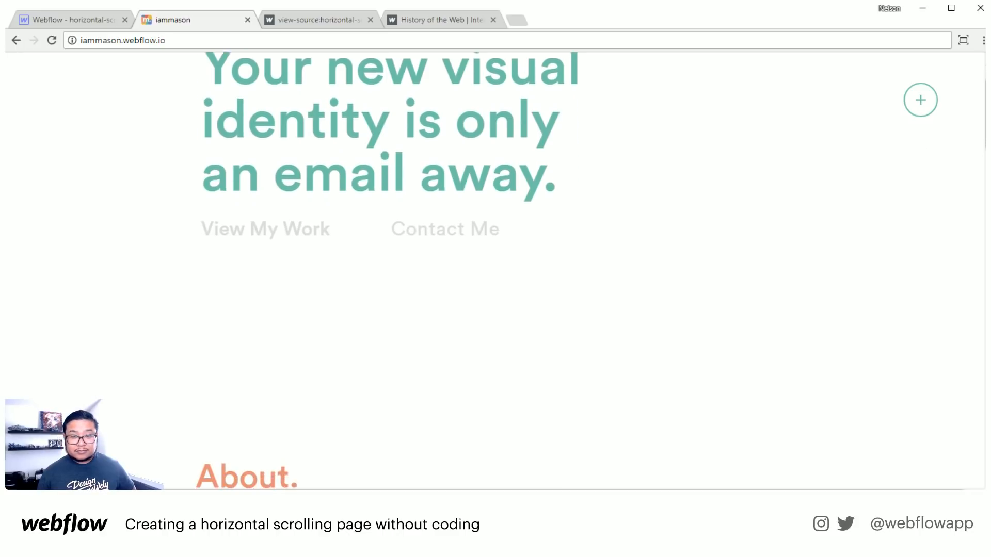
{"action": "scroll", "coordinate": [495, 268], "scroll_direction": "down", "scroll_amount": 5}
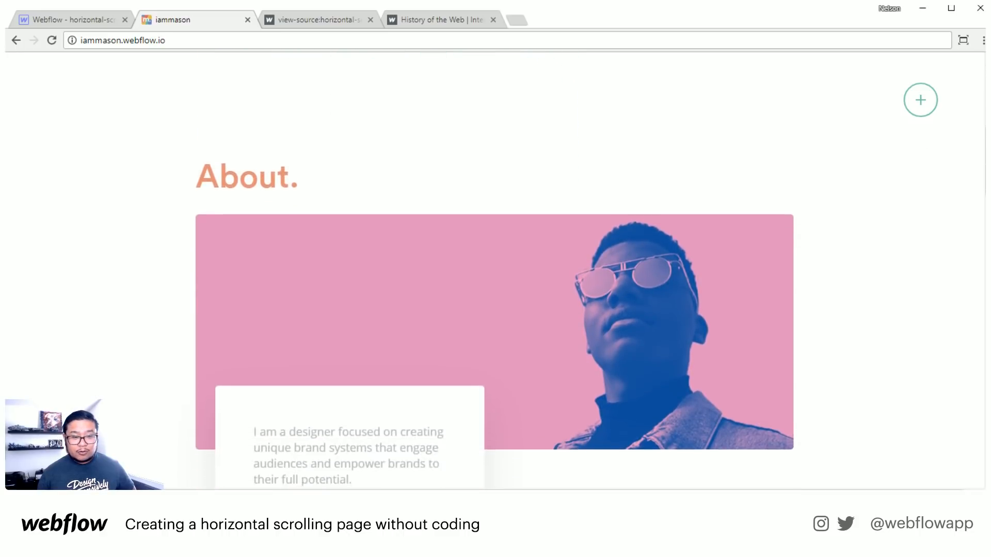
{"action": "scroll", "coordinate": [494, 258], "scroll_direction": "down", "scroll_amount": 3}
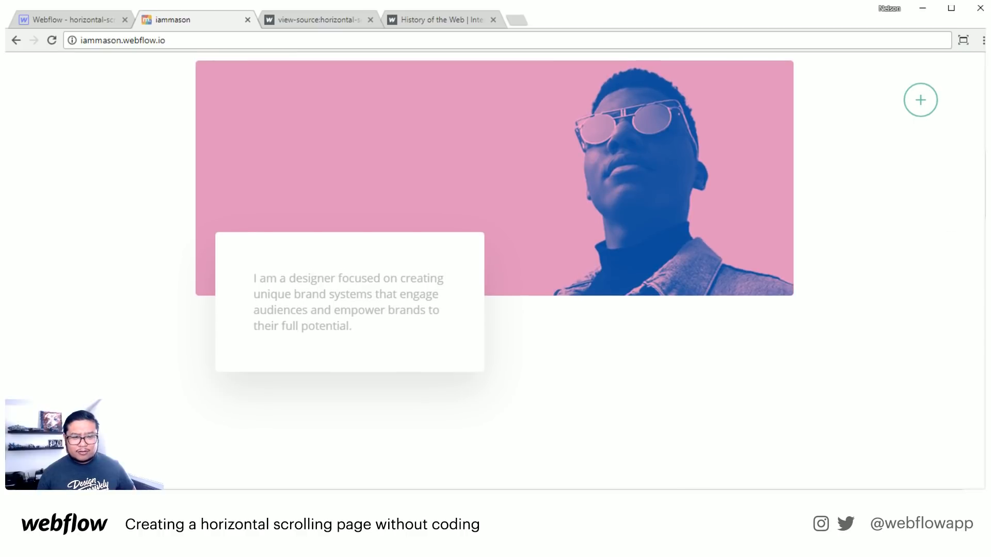
{"action": "scroll", "coordinate": [624, 378], "scroll_direction": "up", "scroll_amount": 10}
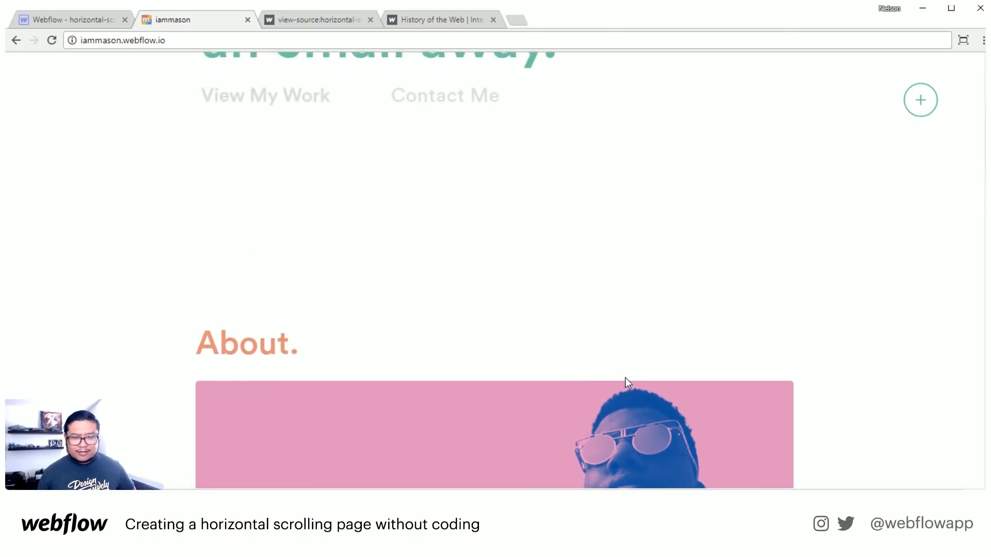
{"action": "scroll", "coordinate": [625, 377], "scroll_direction": "down", "scroll_amount": 2}
{"action": "scroll", "coordinate": [624, 378], "scroll_direction": "down", "scroll_amount": 7}
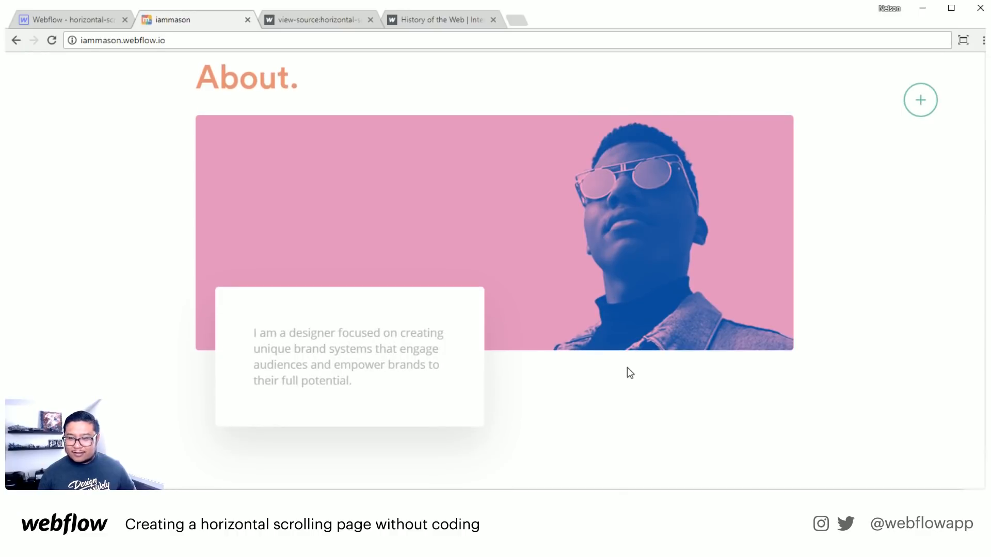
{"action": "scroll", "coordinate": [626, 367], "scroll_direction": "down", "scroll_amount": 8}
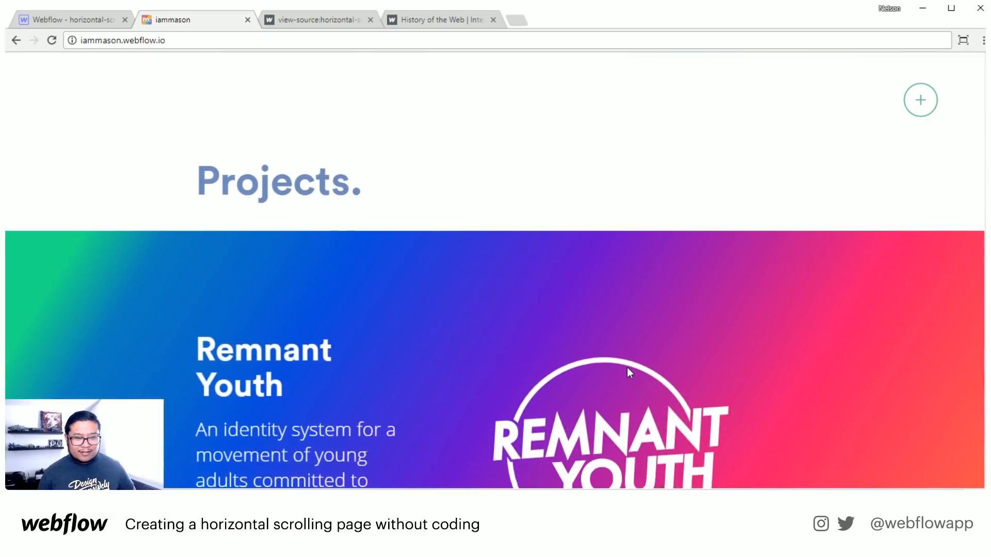
{"action": "scroll", "coordinate": [627, 367], "scroll_direction": "down", "scroll_amount": 4}
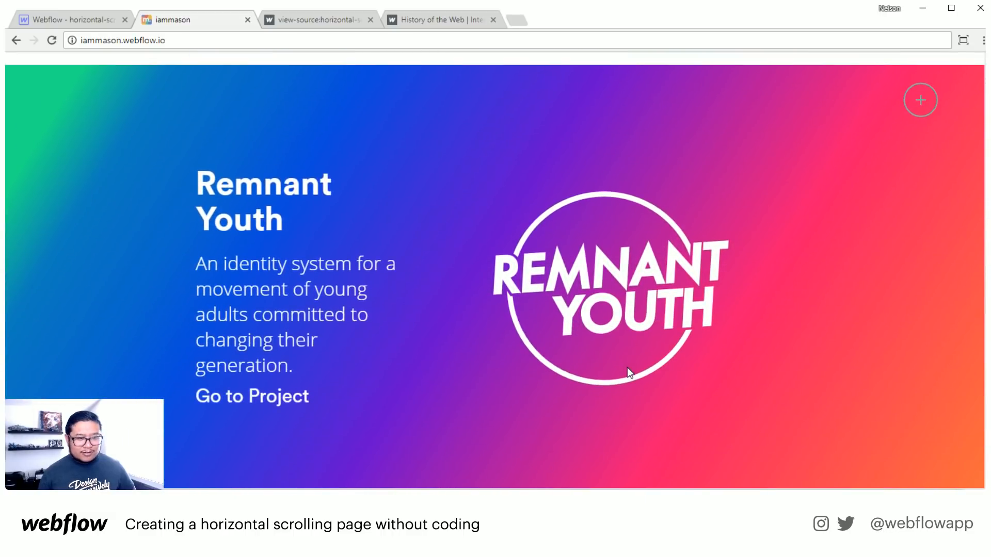
{"action": "scroll", "coordinate": [627, 367], "scroll_direction": "down", "scroll_amount": 1}
{"action": "scroll", "coordinate": [627, 367], "scroll_direction": "up", "scroll_amount": 12}
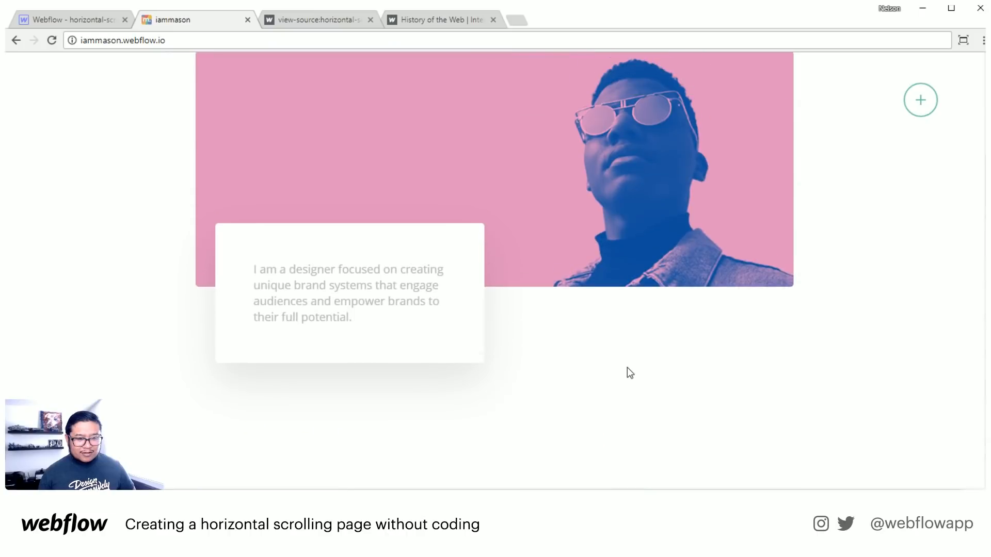
Examine how the Kingdom Kids and Bella Tessa project panels animate in on scroll, and return to the site's intro
{"action": "scroll", "coordinate": [627, 367], "scroll_direction": "down", "scroll_amount": 14}
{"action": "scroll", "coordinate": [626, 367], "scroll_direction": "down", "scroll_amount": 6}
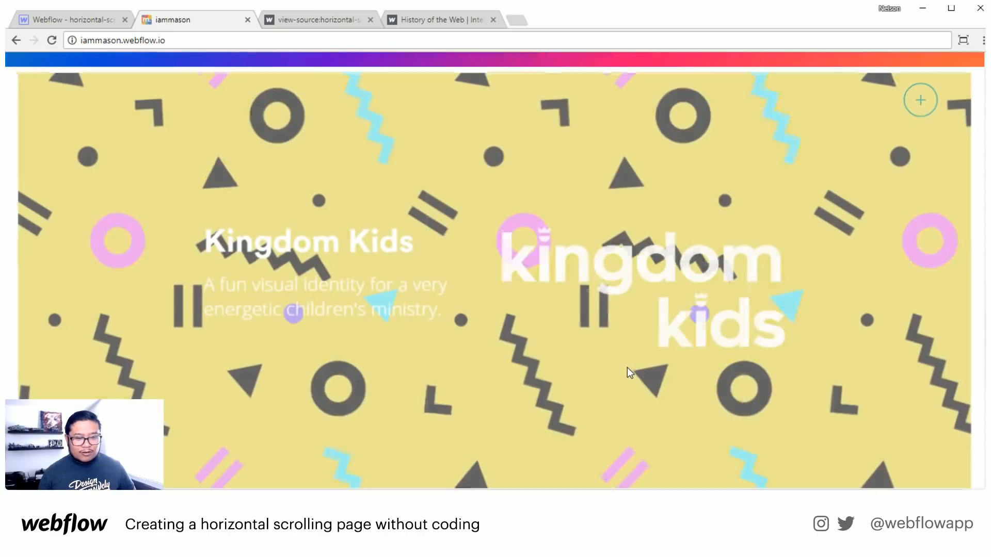
{"action": "scroll", "coordinate": [627, 367], "scroll_direction": "down", "scroll_amount": 1}
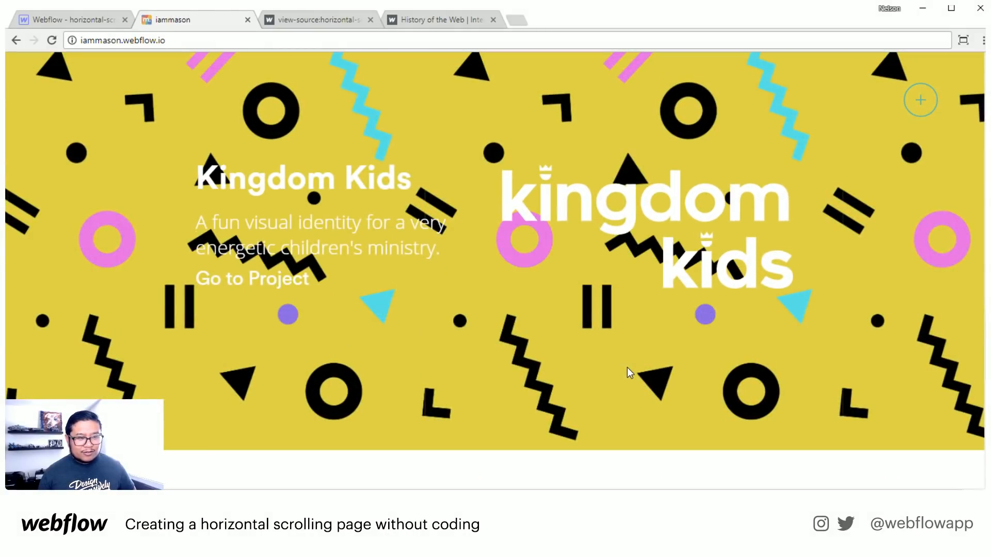
{"action": "scroll", "coordinate": [627, 367], "scroll_direction": "up", "scroll_amount": 2}
{"action": "scroll", "coordinate": [627, 367], "scroll_direction": "up", "scroll_amount": 6}
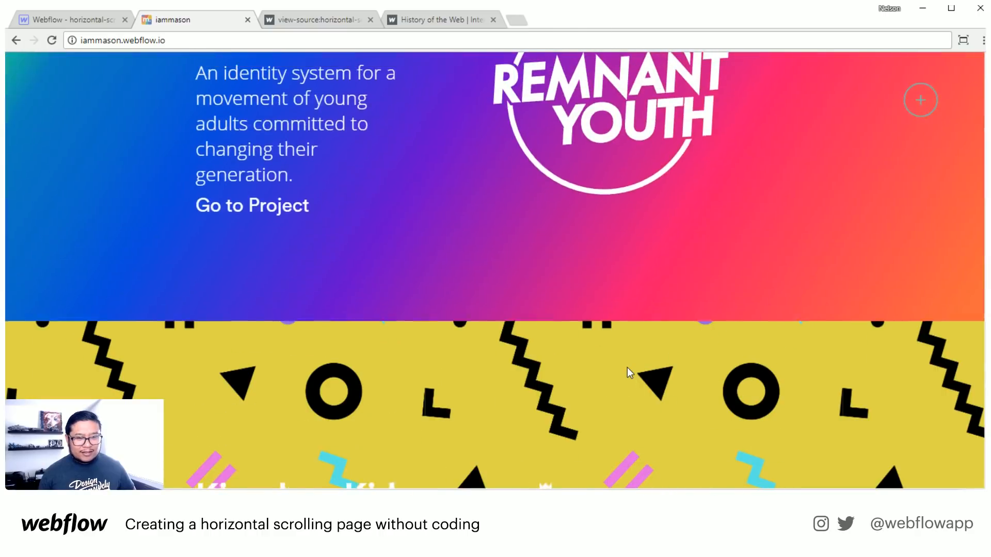
{"action": "scroll", "coordinate": [626, 368], "scroll_direction": "down", "scroll_amount": 3}
{"action": "scroll", "coordinate": [626, 367], "scroll_direction": "down", "scroll_amount": 3}
{"action": "scroll", "coordinate": [626, 368], "scroll_direction": "down", "scroll_amount": 6}
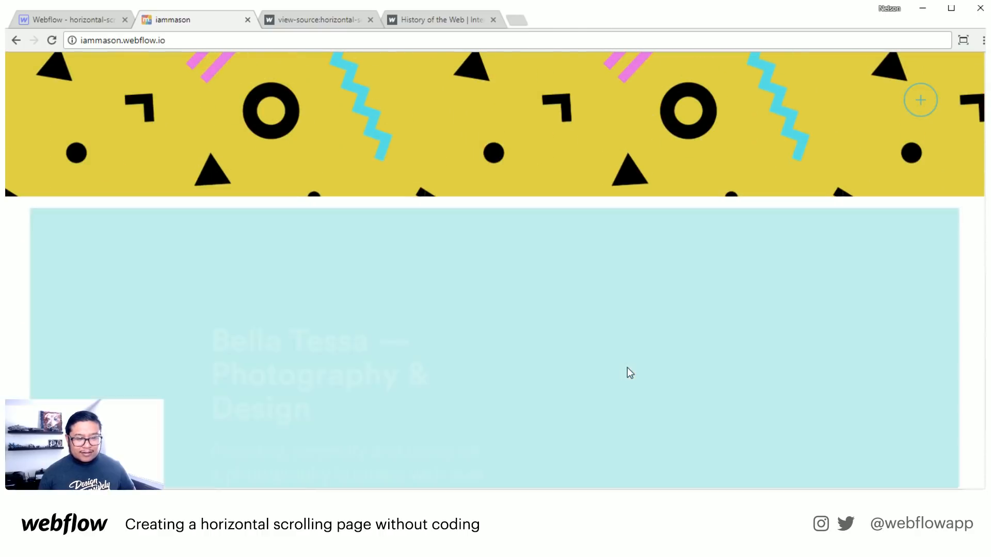
{"action": "scroll", "coordinate": [627, 367], "scroll_direction": "down", "scroll_amount": 5}
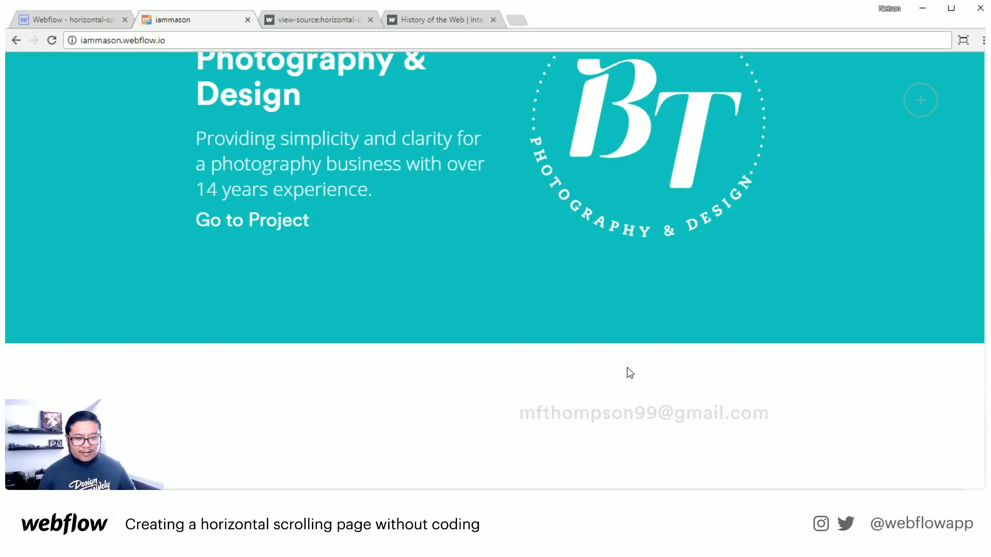
{"action": "scroll", "coordinate": [627, 368], "scroll_direction": "up", "scroll_amount": 10}
{"action": "scroll", "coordinate": [626, 367], "scroll_direction": "up", "scroll_amount": 10}
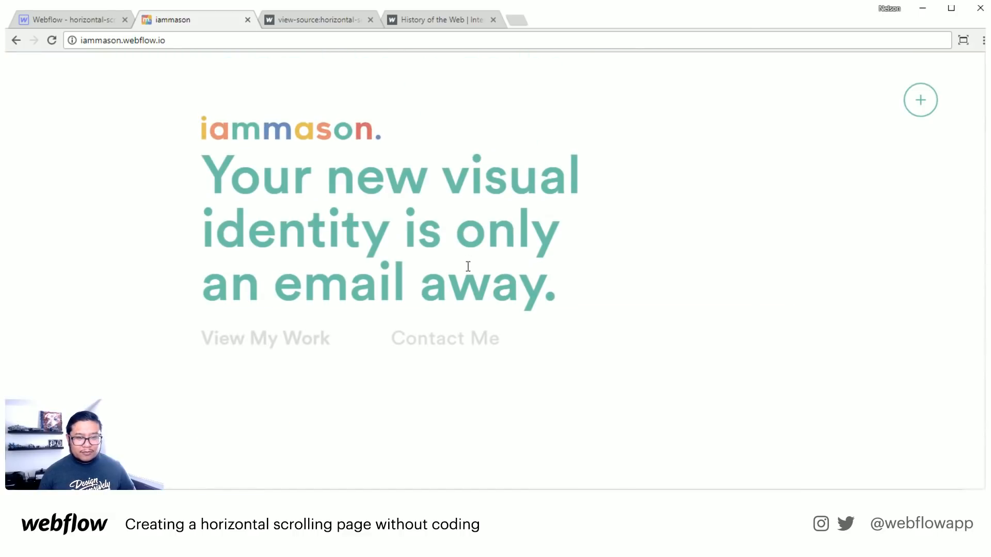
Highlight the intro headline text, clear the selection, and try opening and closing the site's navigation menu
{"action": "left_click_drag", "start_coordinate": [231, 172], "coordinate": [513, 285]}
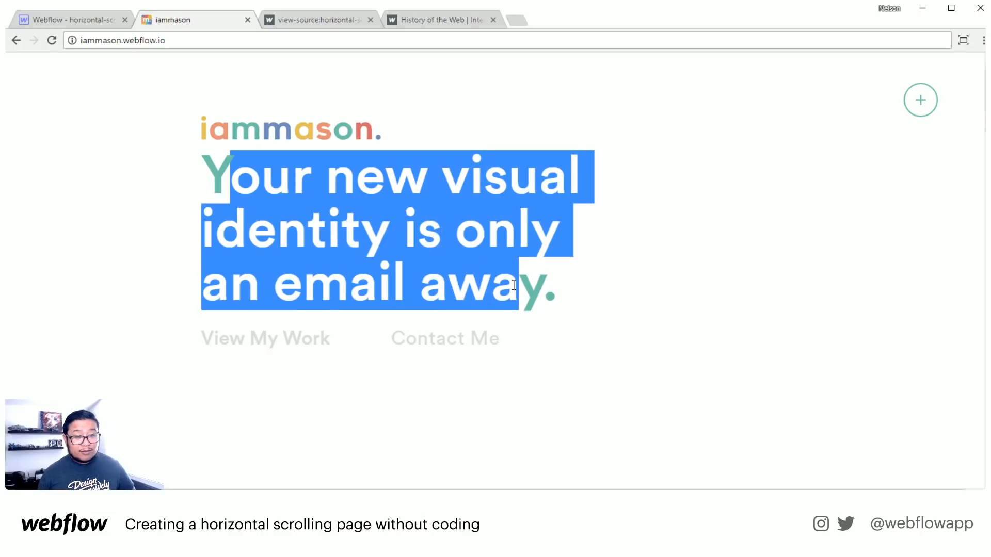
{"action": "left_click", "coordinate": [512, 284]}
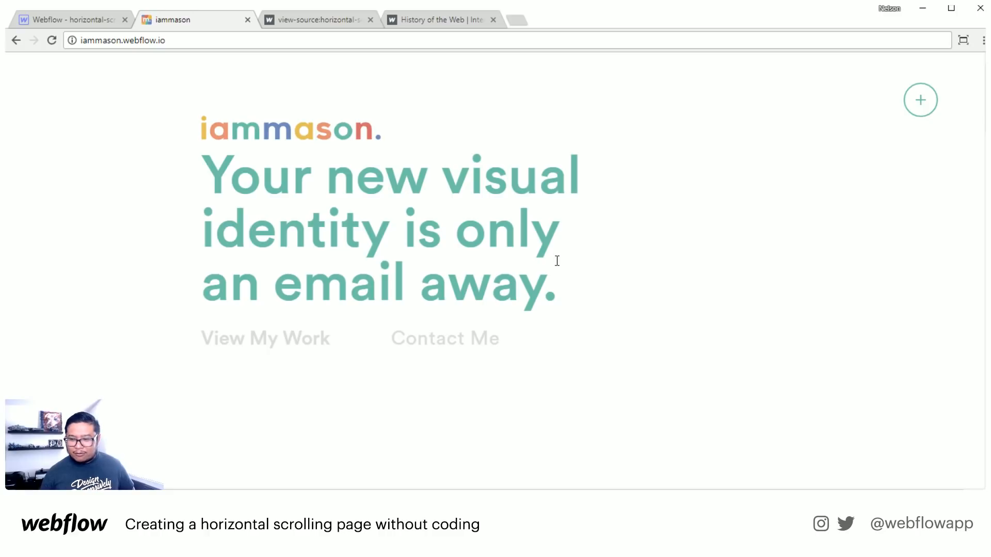
{"action": "left_click", "coordinate": [919, 108]}
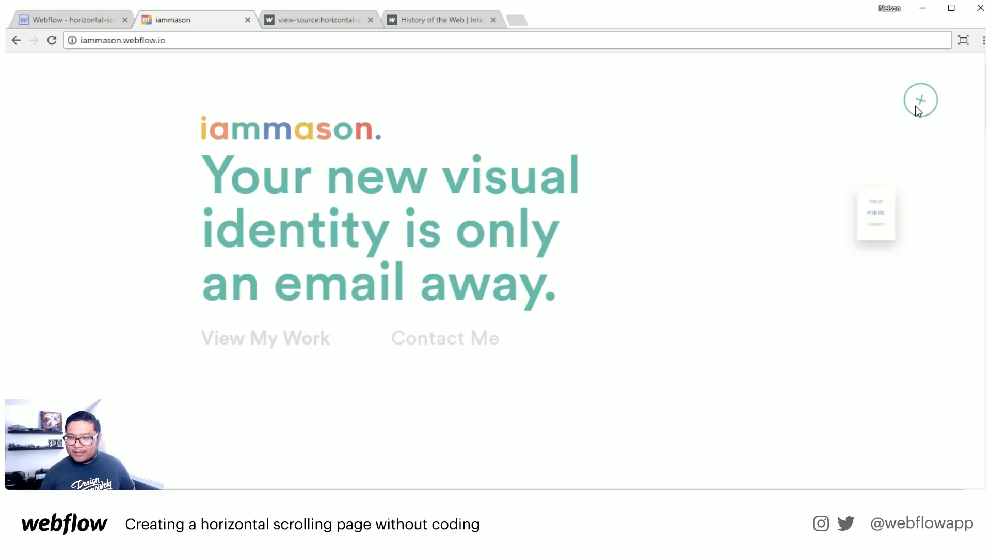
{"action": "left_click", "coordinate": [920, 100]}
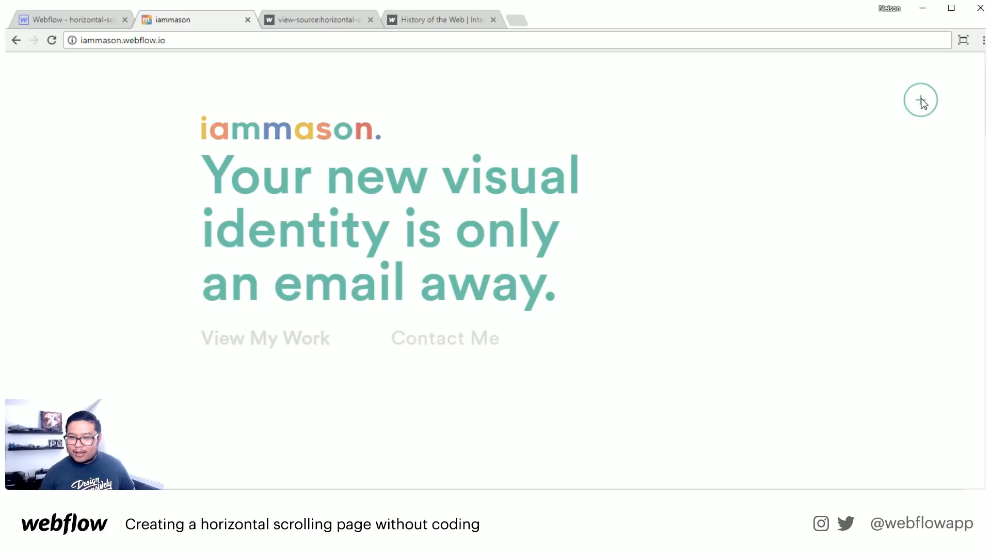
Reload the iammason page repeatedly and retest the navigation menu's opening and closing animation after each reload
{"action": "left_click", "coordinate": [52, 41]}
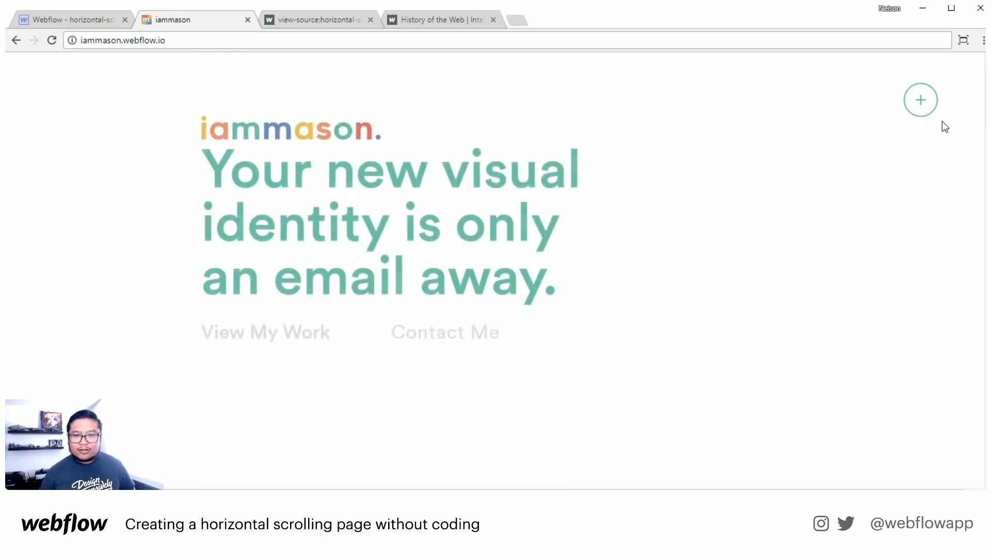
{"action": "left_click", "coordinate": [918, 103]}
{"action": "left_click", "coordinate": [918, 101]}
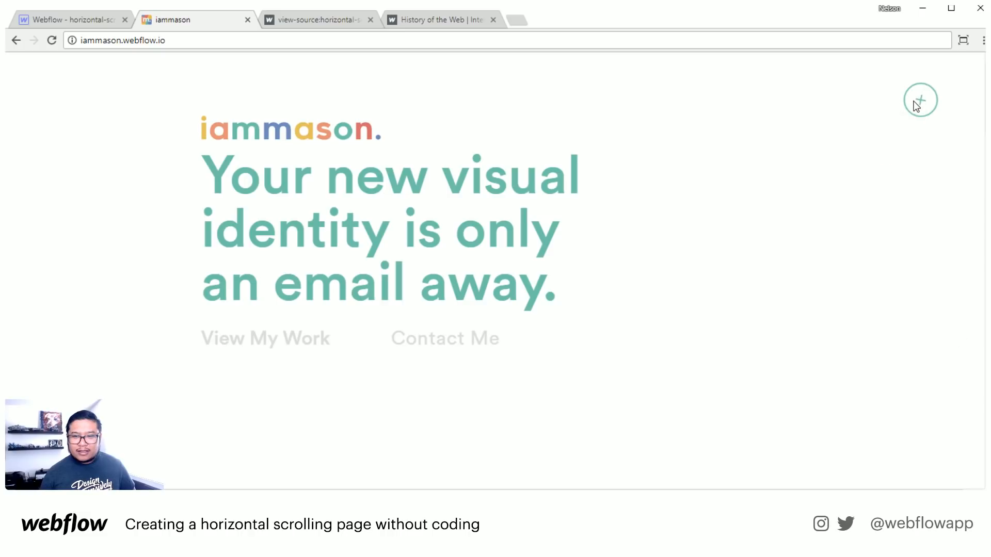
{"action": "left_click", "coordinate": [919, 101]}
{"action": "left_click", "coordinate": [51, 39]}
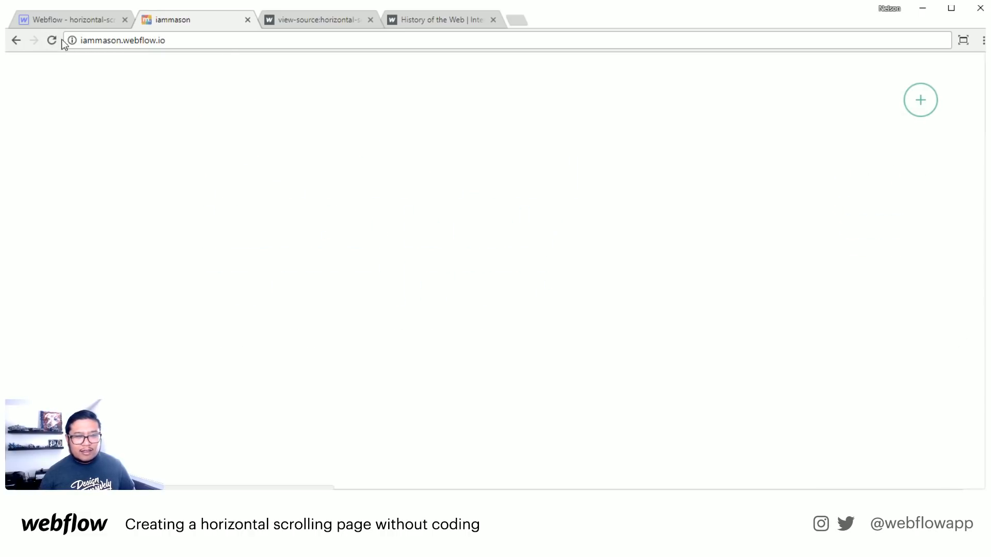
{"action": "left_click", "coordinate": [925, 99]}
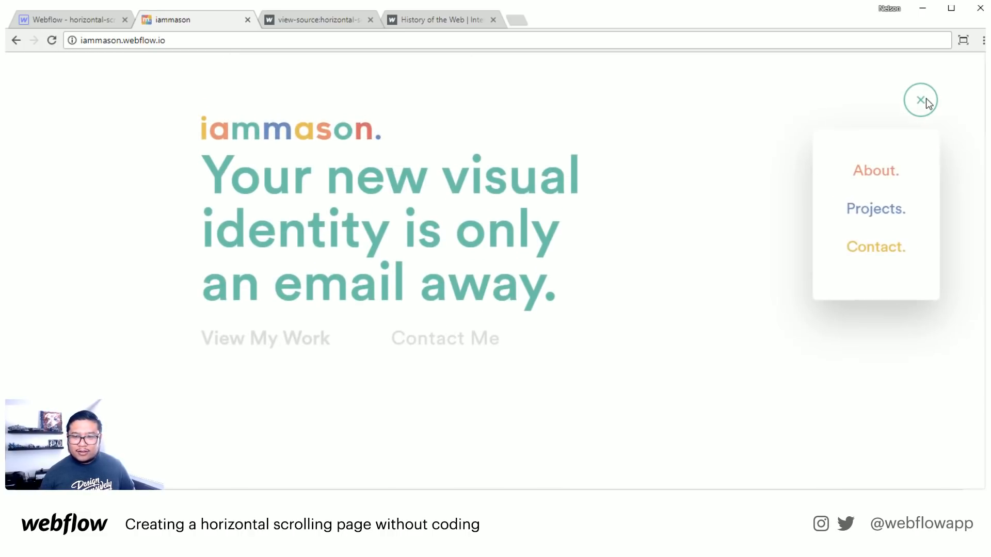
{"action": "left_click", "coordinate": [51, 39]}
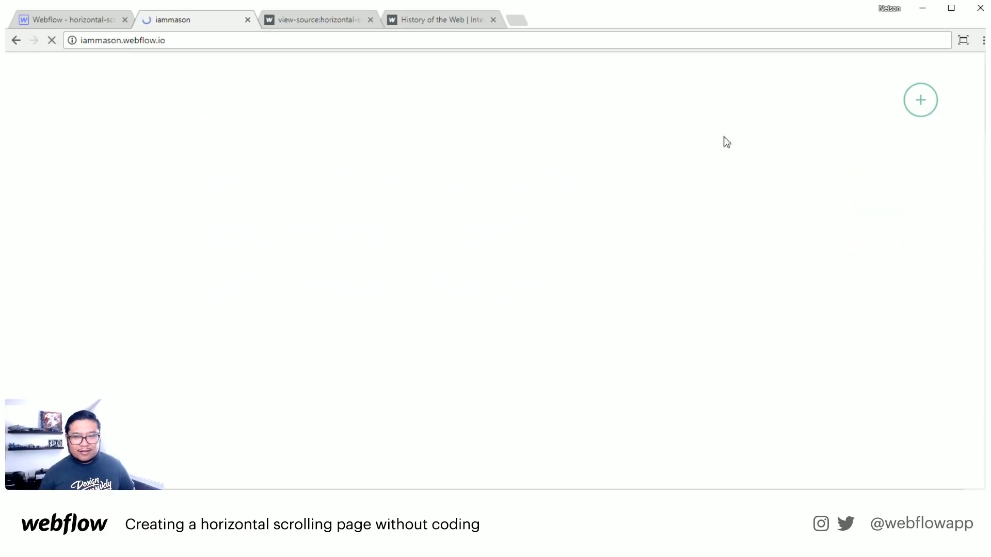
{"action": "left_click", "coordinate": [923, 104]}
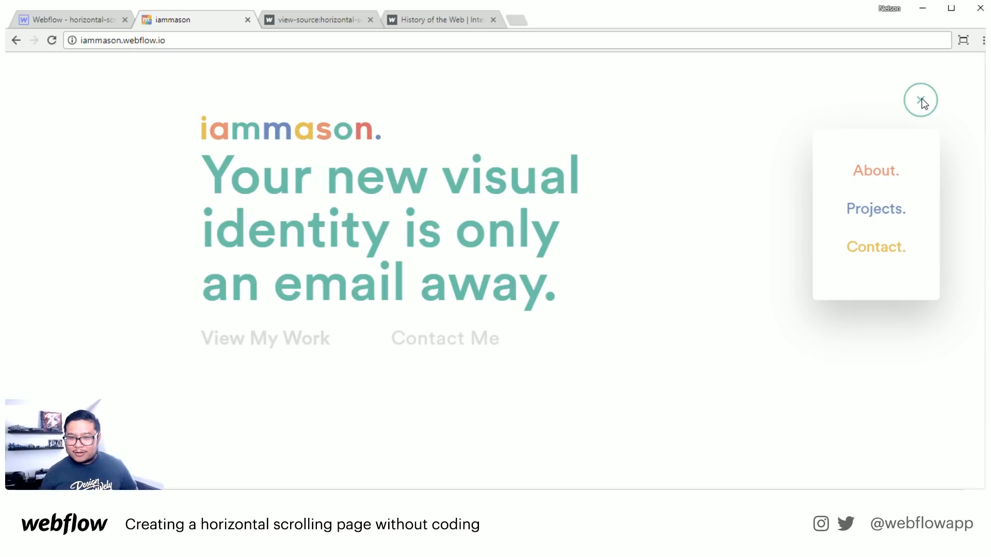
Test the navigation menu's Projects and Contact links, and try toggling the menu from the scrolled page
{"action": "left_click", "coordinate": [874, 211]}
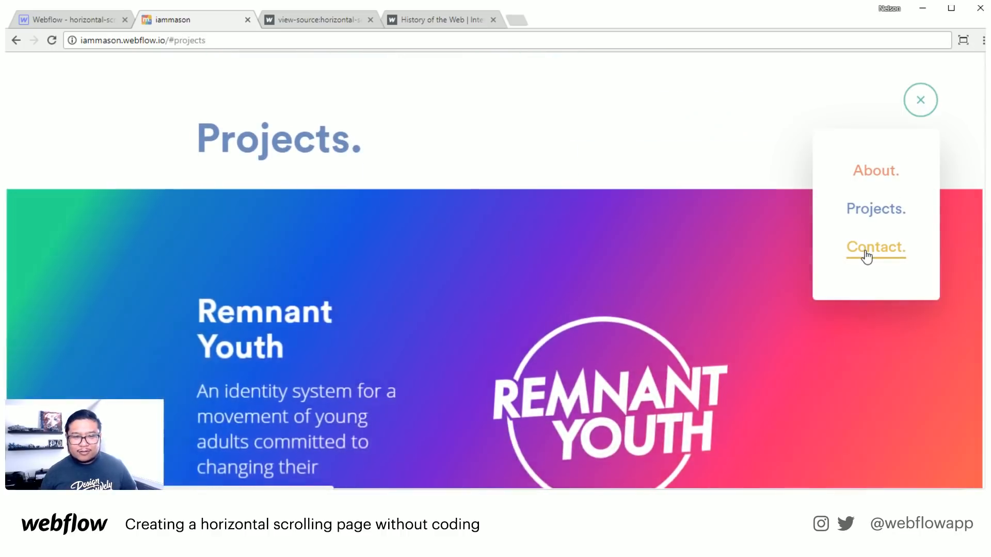
{"action": "left_click", "coordinate": [866, 255]}
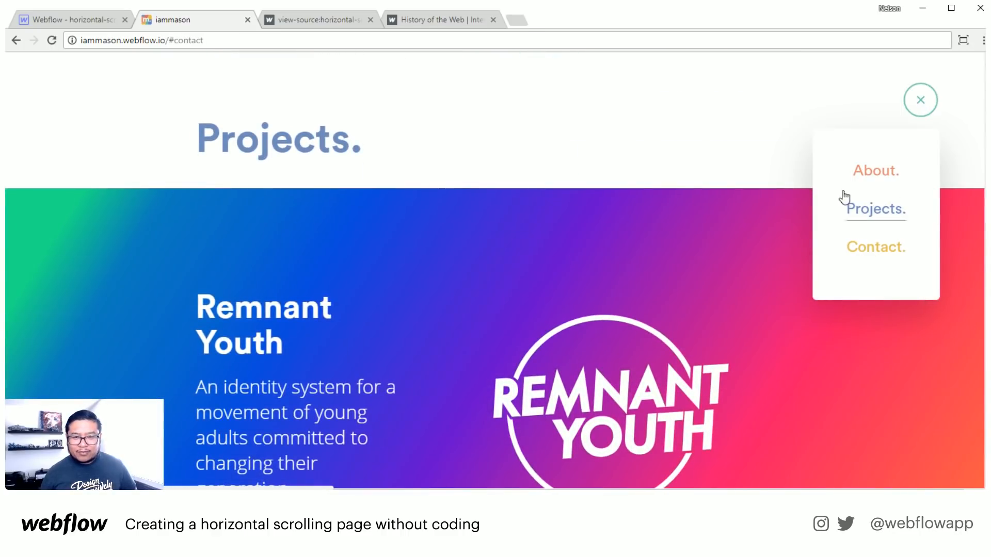
{"action": "right_click", "coordinate": [616, 112]}
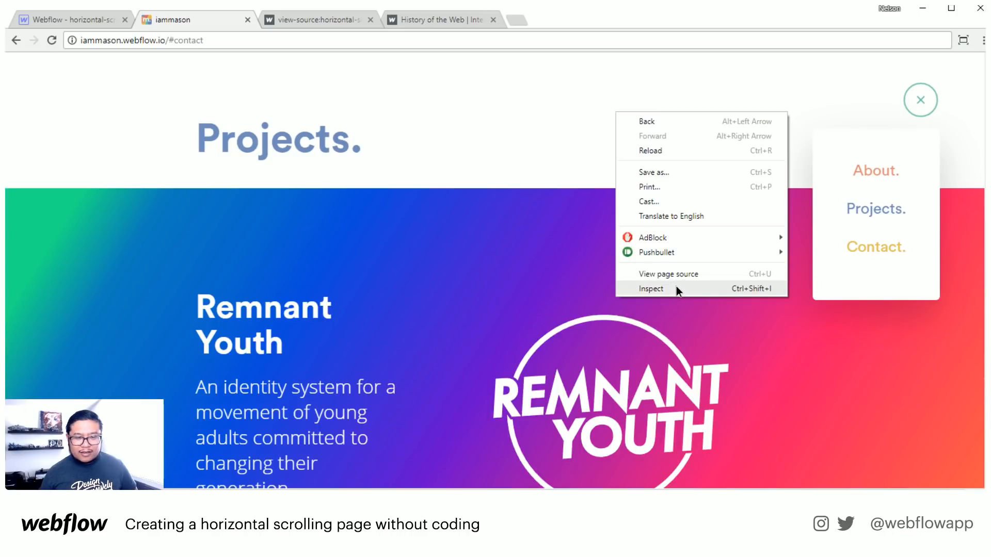
{"action": "left_click", "coordinate": [479, 155]}
{"action": "left_click", "coordinate": [921, 100]}
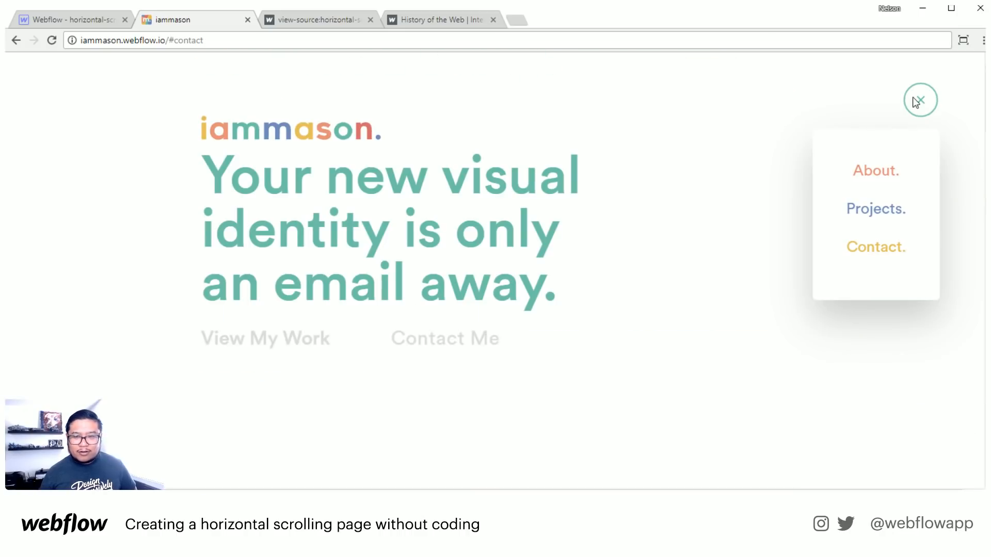
Inspect the page in Developer Tools with device emulation, move the tools window aside, and widen the responsive viewport to 623 pixels
{"action": "right_click", "coordinate": [576, 89]}
{"action": "left_click", "coordinate": [644, 263]}
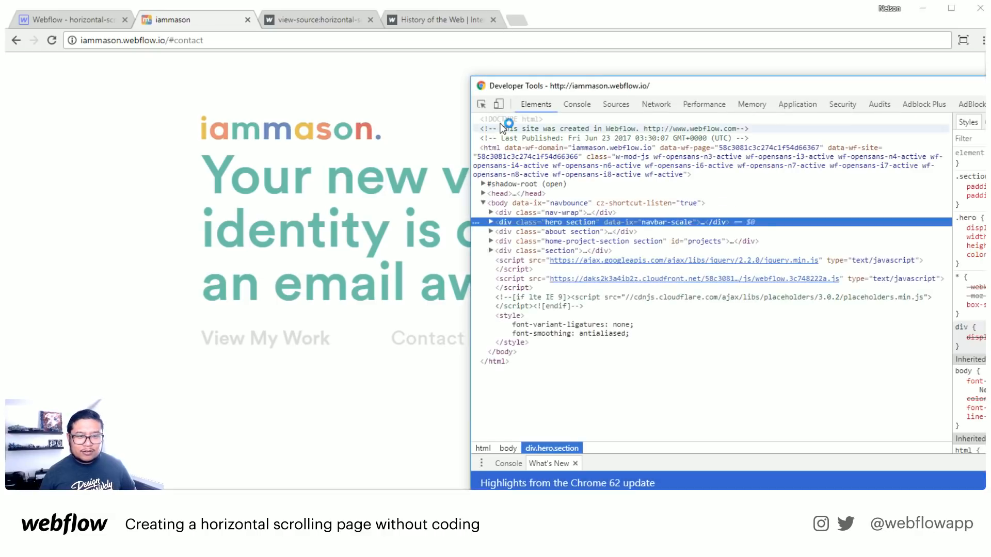
{"action": "left_click", "coordinate": [499, 104]}
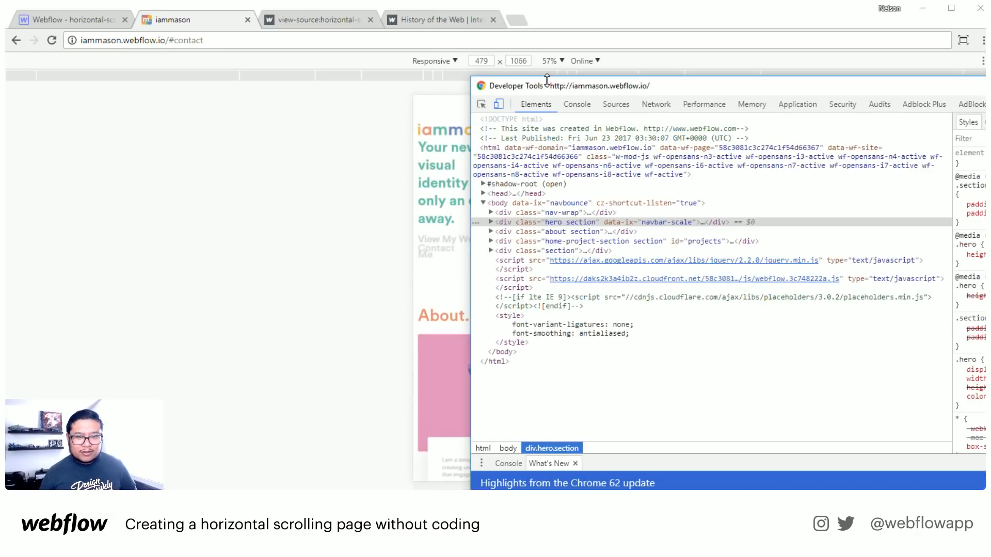
{"action": "left_click_drag", "start_coordinate": [503, 86], "coordinate": [988, 171]}
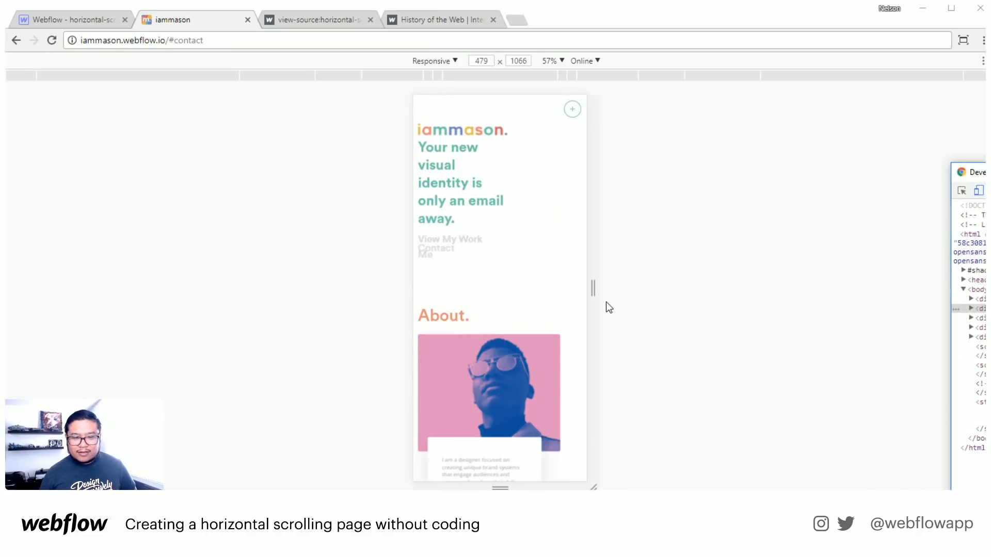
{"action": "left_click_drag", "start_coordinate": [592, 285], "coordinate": [619, 289]}
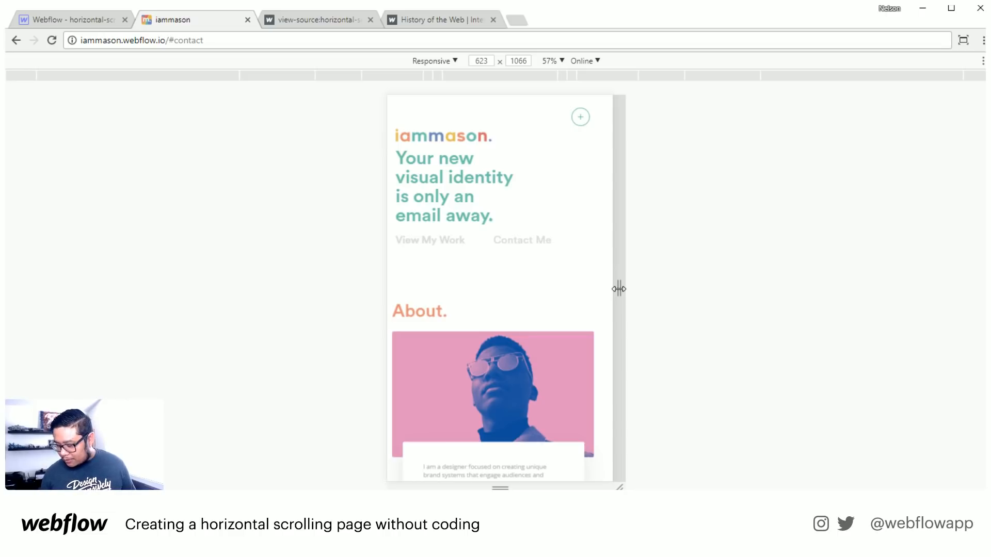
Toggle the navigation menu repeatedly in the responsive view to check how it behaves at the tablet-size width
{"action": "left_click", "coordinate": [580, 116]}
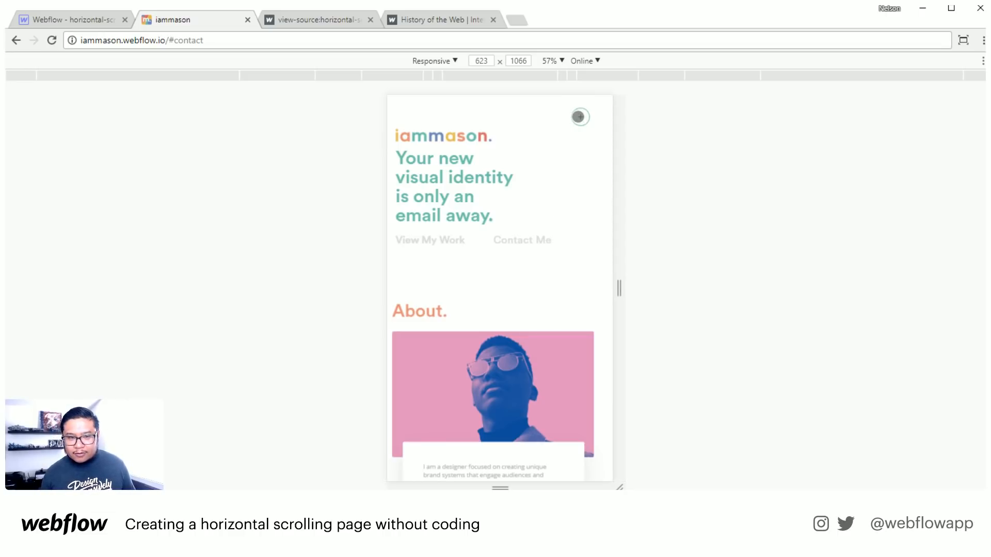
{"action": "left_click", "coordinate": [580, 117]}
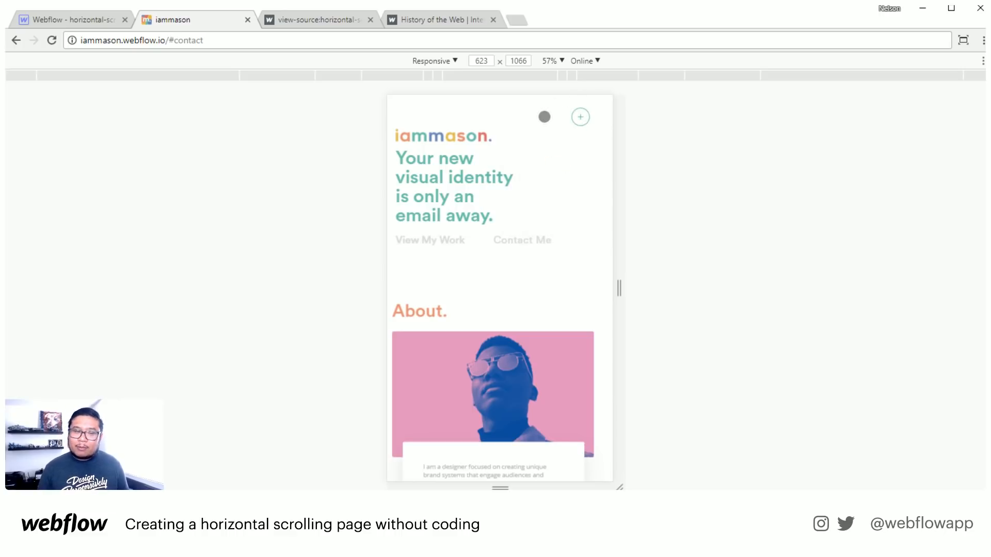
{"action": "left_click", "coordinate": [580, 117]}
{"action": "left_click", "coordinate": [579, 116]}
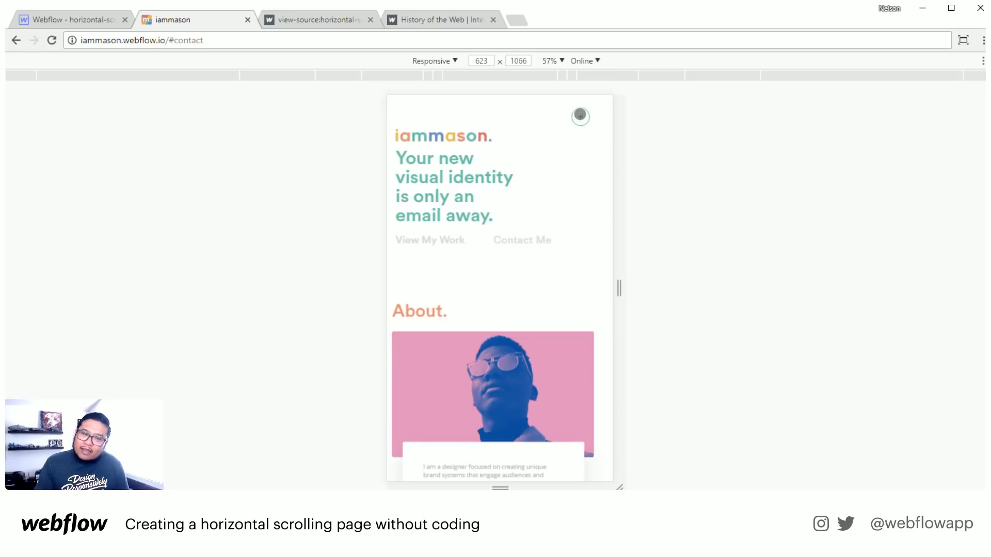
{"action": "left_click", "coordinate": [580, 116]}
{"action": "left_click", "coordinate": [578, 120]}
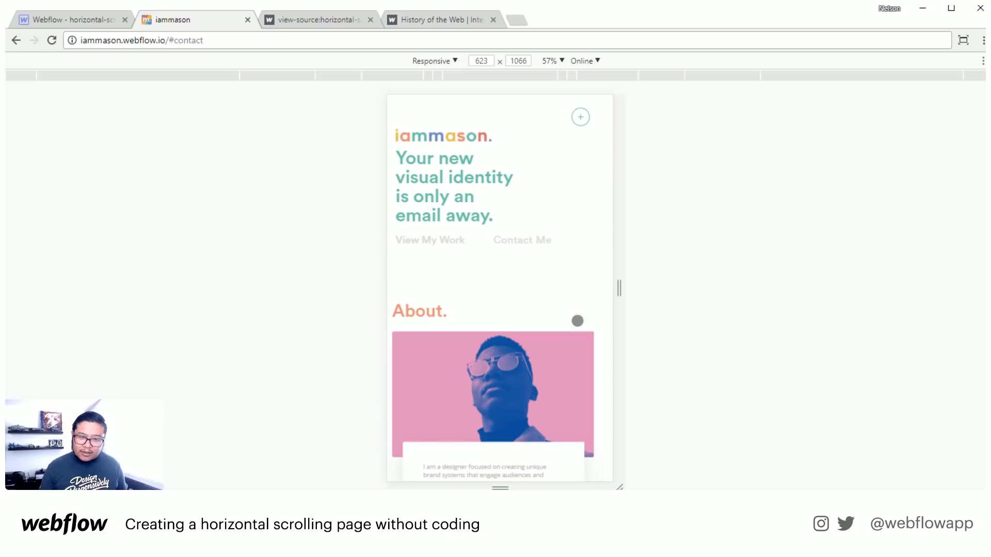
{"action": "left_click", "coordinate": [580, 117]}
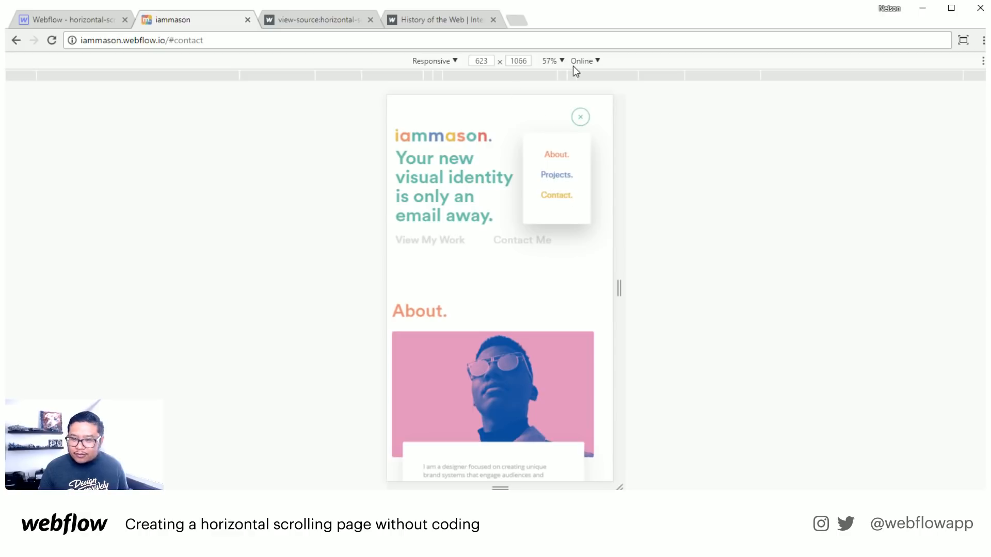
Close Developer Tools to return to the desktop layout, and toggle the navigation menu several more times
{"action": "key", "text": "alt+Tab"}
{"action": "key", "text": "alt+Tab"}
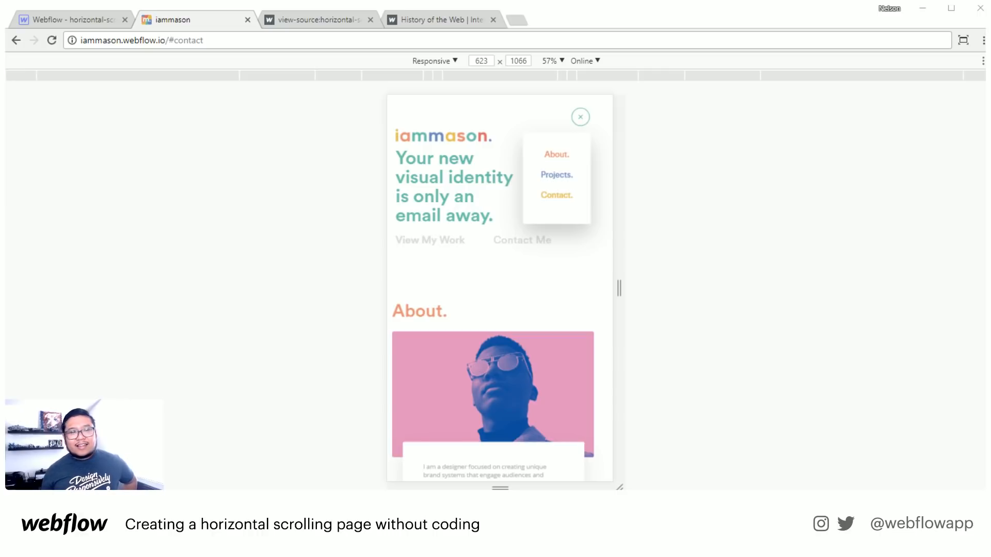
{"action": "key", "text": "F12"}
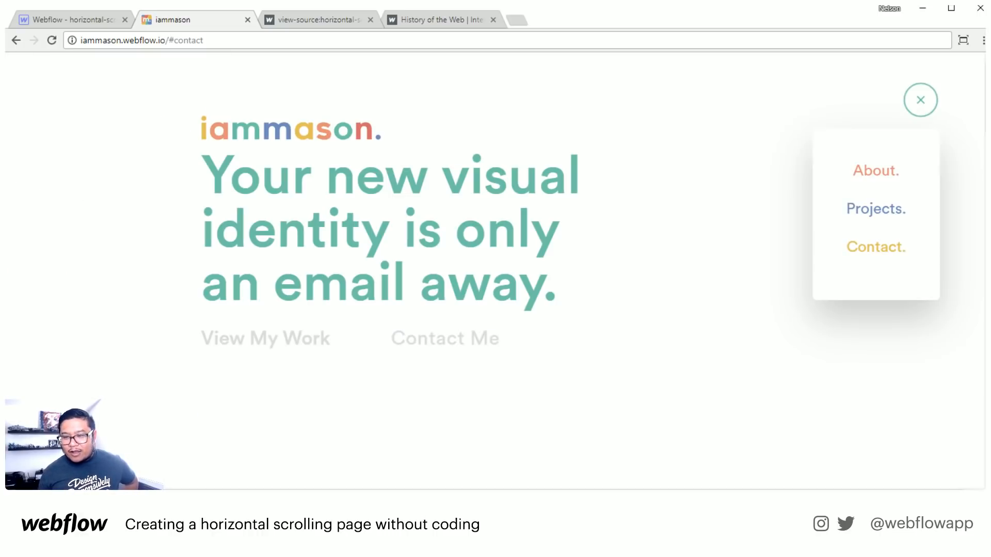
{"action": "left_click", "coordinate": [913, 98]}
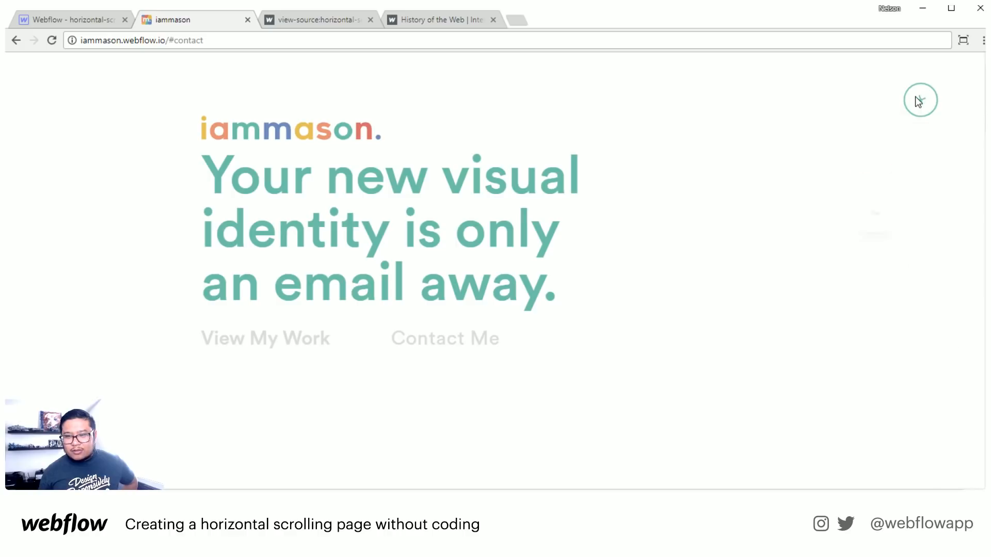
{"action": "left_click", "coordinate": [916, 97]}
{"action": "left_click", "coordinate": [917, 97]}
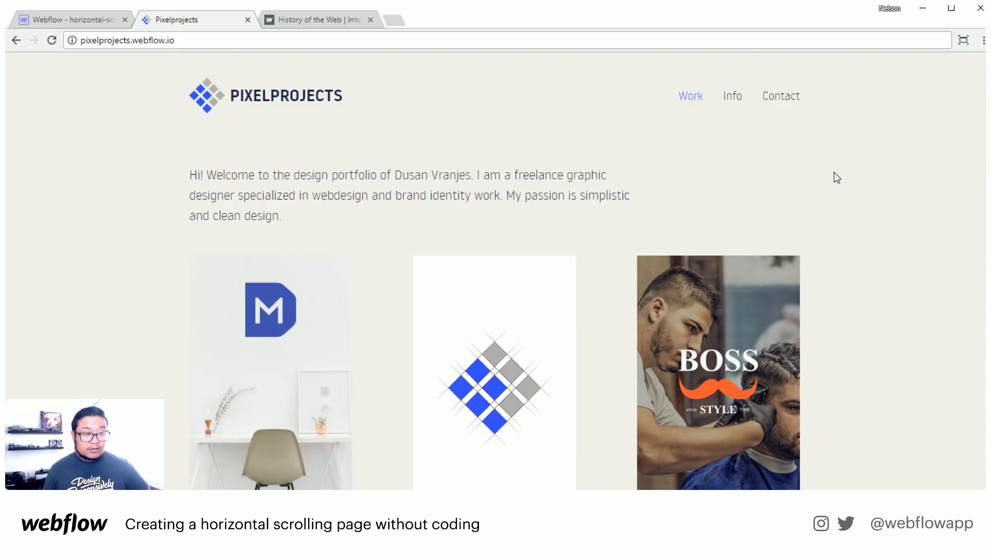
Examine the Pixelprojects home page's project grid and its card hover effects, scrolling to the footer and back
{"action": "scroll", "coordinate": [835, 177], "scroll_direction": "down", "scroll_amount": 4}
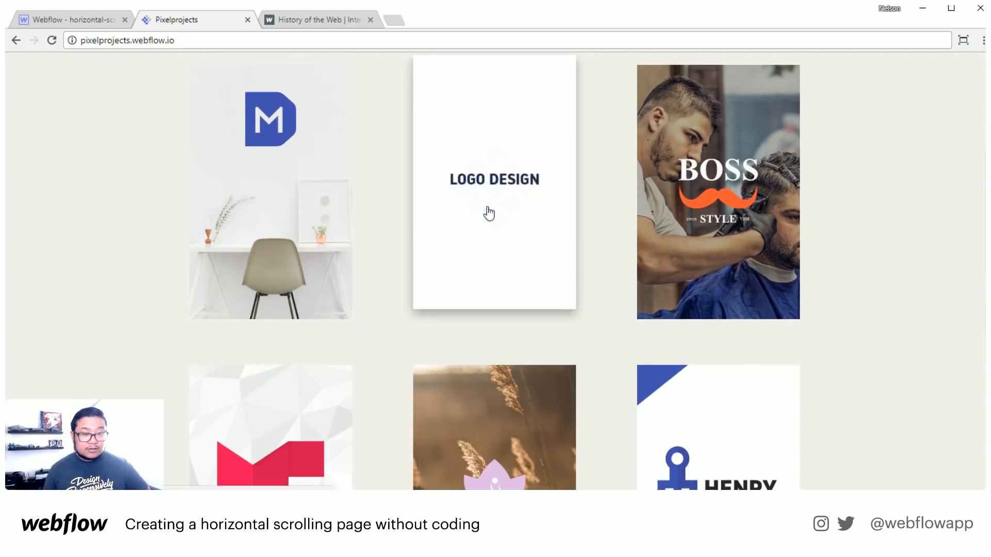
{"action": "scroll", "coordinate": [920, 191], "scroll_direction": "down", "scroll_amount": 2}
{"action": "scroll", "coordinate": [920, 191], "scroll_direction": "down", "scroll_amount": 5}
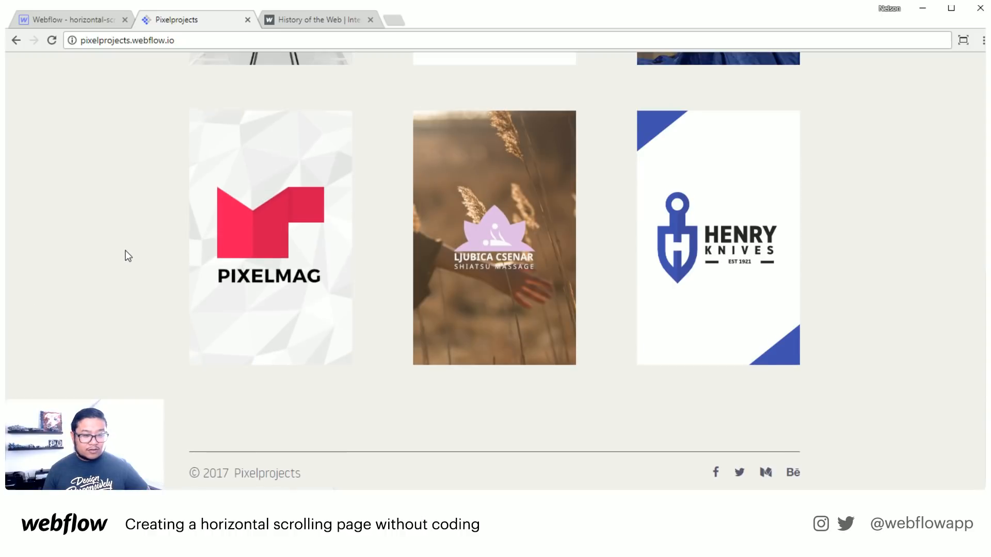
{"action": "scroll", "coordinate": [128, 256], "scroll_direction": "up", "scroll_amount": 9}
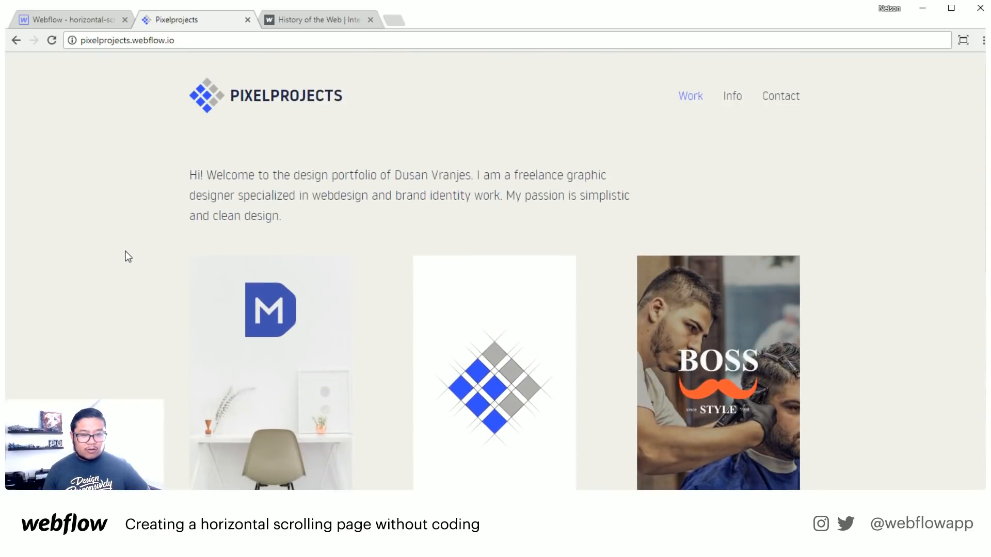
{"action": "scroll", "coordinate": [128, 256], "scroll_direction": "down", "scroll_amount": 7}
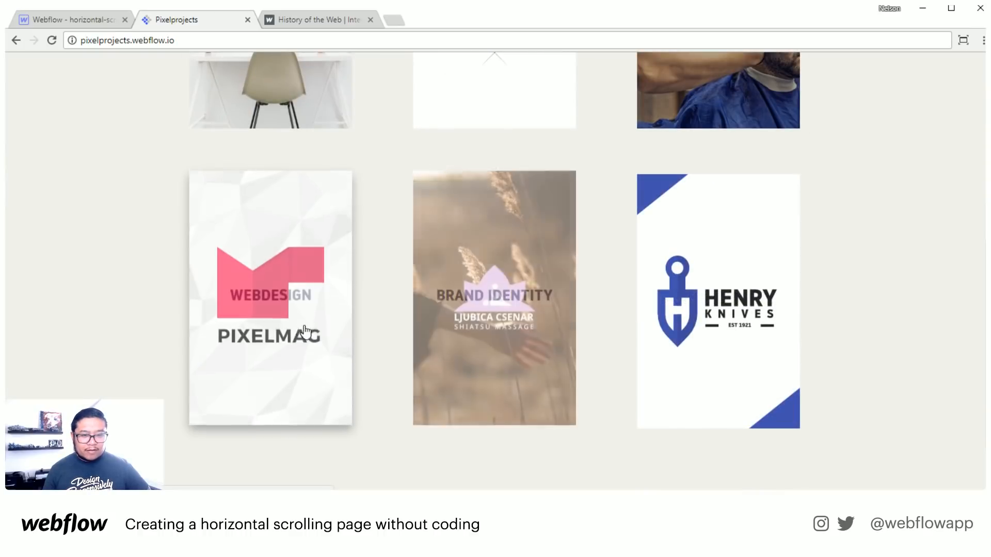
{"action": "scroll", "coordinate": [304, 330], "scroll_direction": "up", "scroll_amount": 7}
Open the Pixelprojects Info page and examine its About Me text, photo, contact line and footer
{"action": "left_click", "coordinate": [735, 97]}
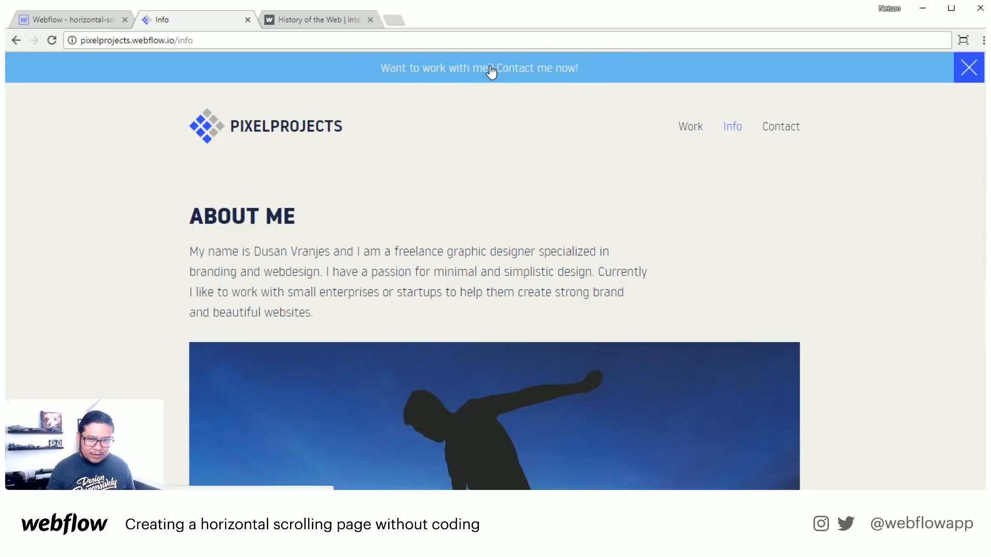
{"action": "scroll", "coordinate": [856, 428], "scroll_direction": "down", "scroll_amount": 5}
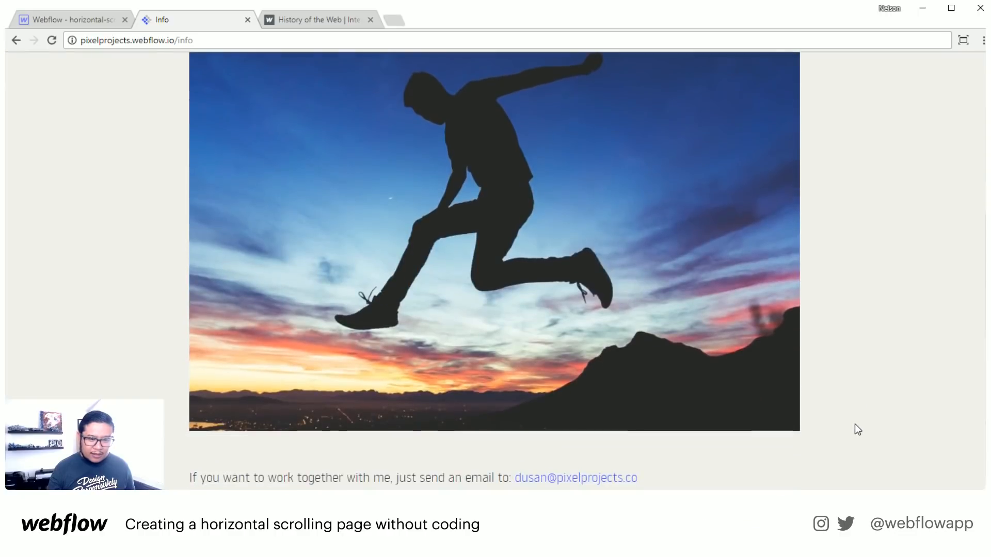
{"action": "scroll", "coordinate": [854, 424], "scroll_direction": "up", "scroll_amount": 3}
{"action": "scroll", "coordinate": [855, 425], "scroll_direction": "down", "scroll_amount": 5}
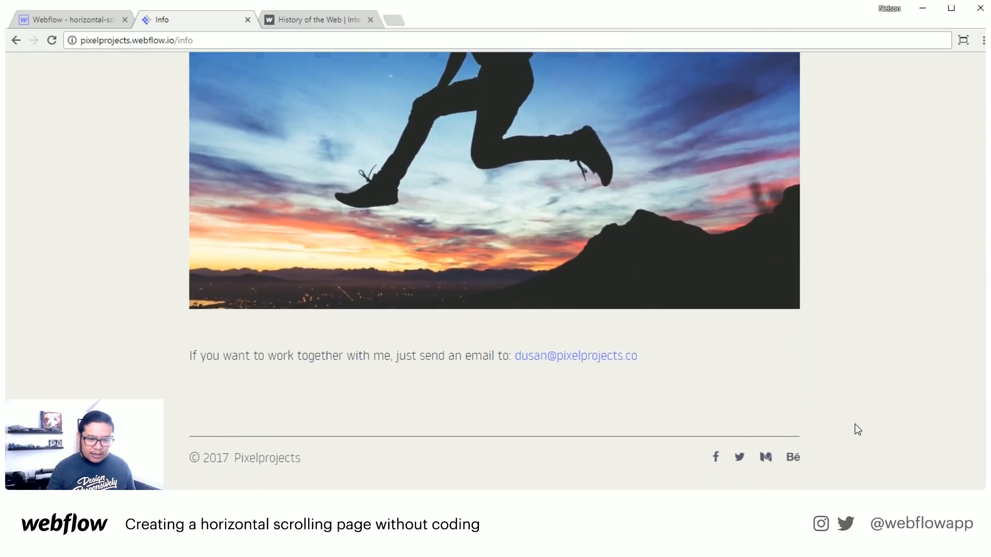
{"action": "scroll", "coordinate": [854, 423], "scroll_direction": "up", "scroll_amount": 10}
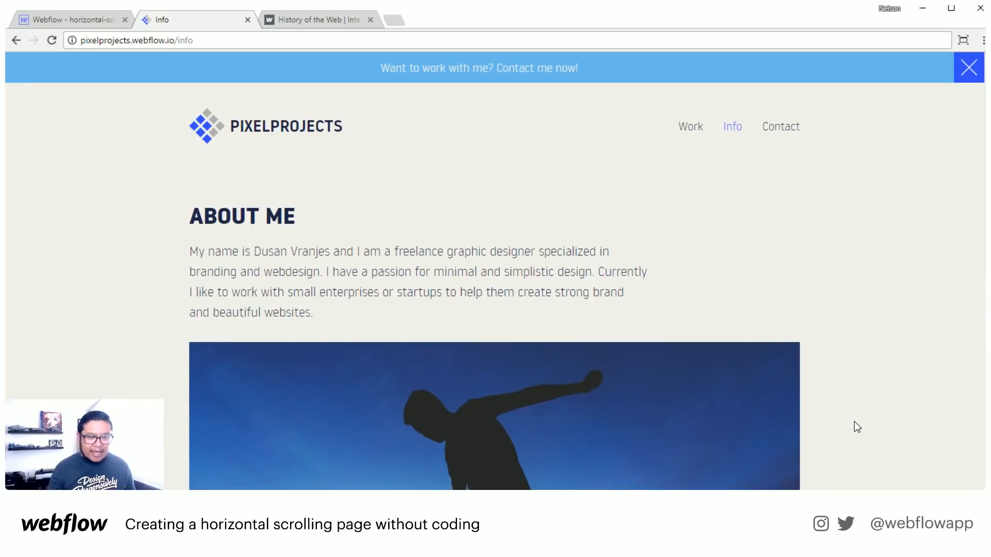
Look over the Info page from the introductory text down past the silhouette photo to the contact line
{"action": "scroll", "coordinate": [853, 422], "scroll_direction": "down", "scroll_amount": 5}
{"action": "scroll", "coordinate": [853, 422], "scroll_direction": "up", "scroll_amount": 2}
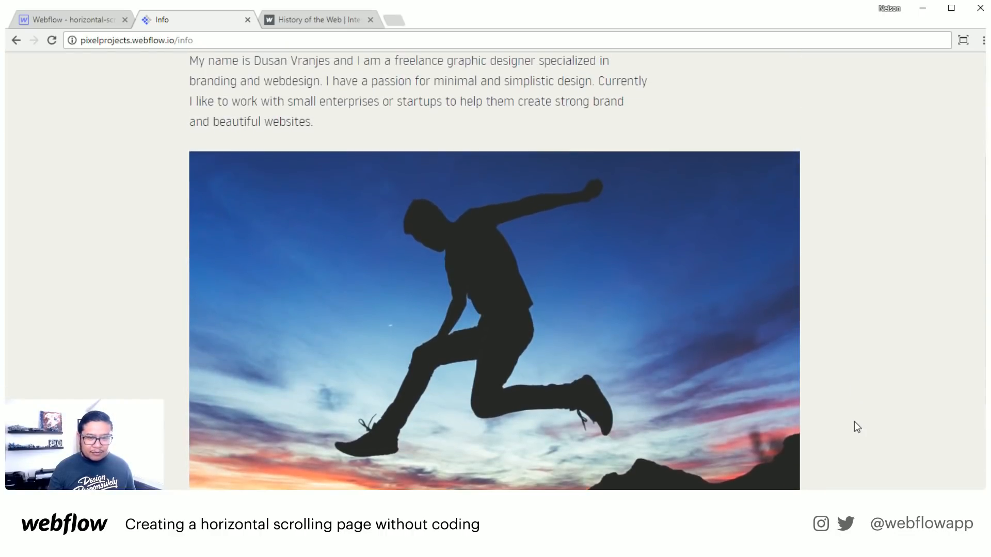
{"action": "scroll", "coordinate": [704, 288], "scroll_direction": "down", "scroll_amount": 3}
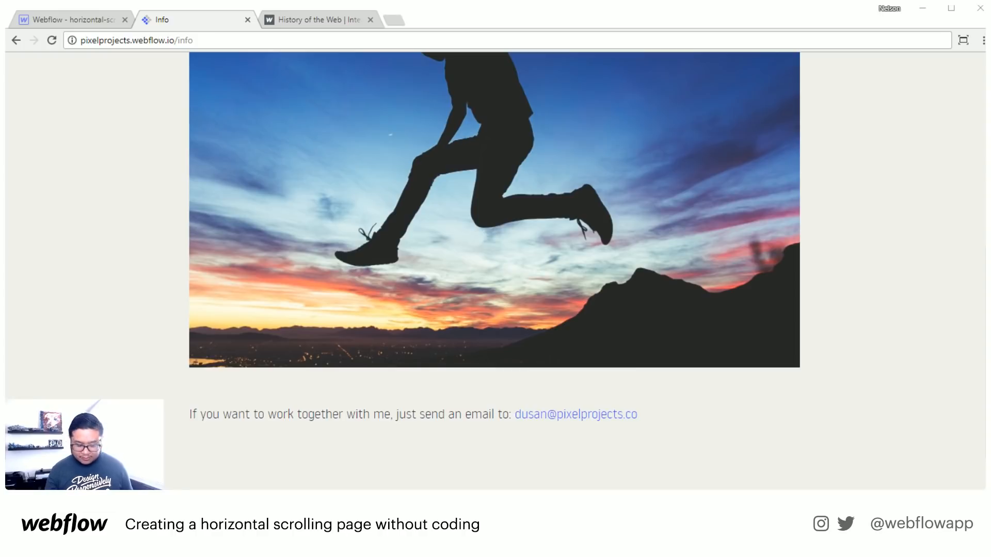
Open iammason.webflow.io in a new browser tab and look over its About section
{"action": "left_click", "coordinate": [618, 143]}
{"action": "key", "text": "ctrl+t"}
{"action": "type", "text": "iammason.webflow.io"}
{"action": "key", "text": "Return"}
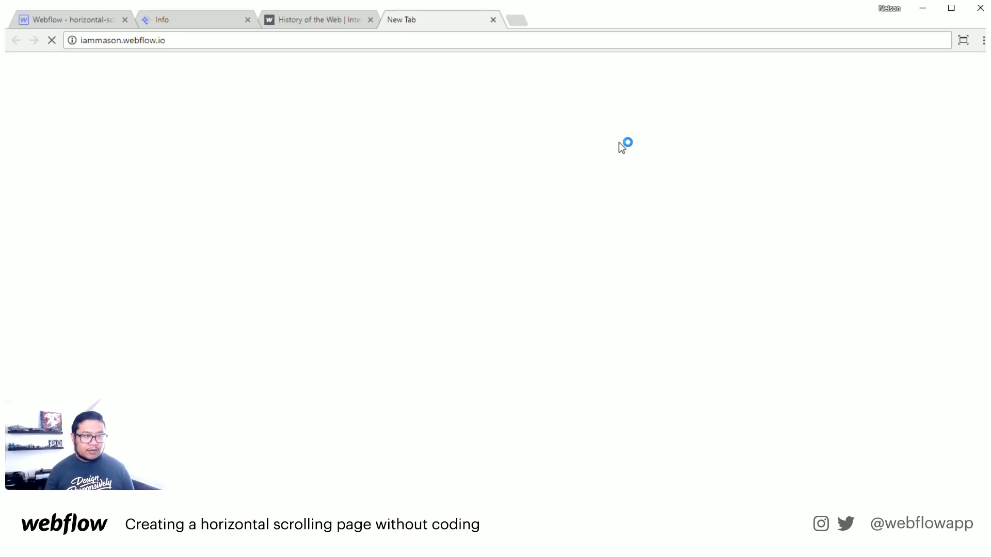
{"action": "scroll", "coordinate": [508, 240], "scroll_direction": "down", "scroll_amount": 5}
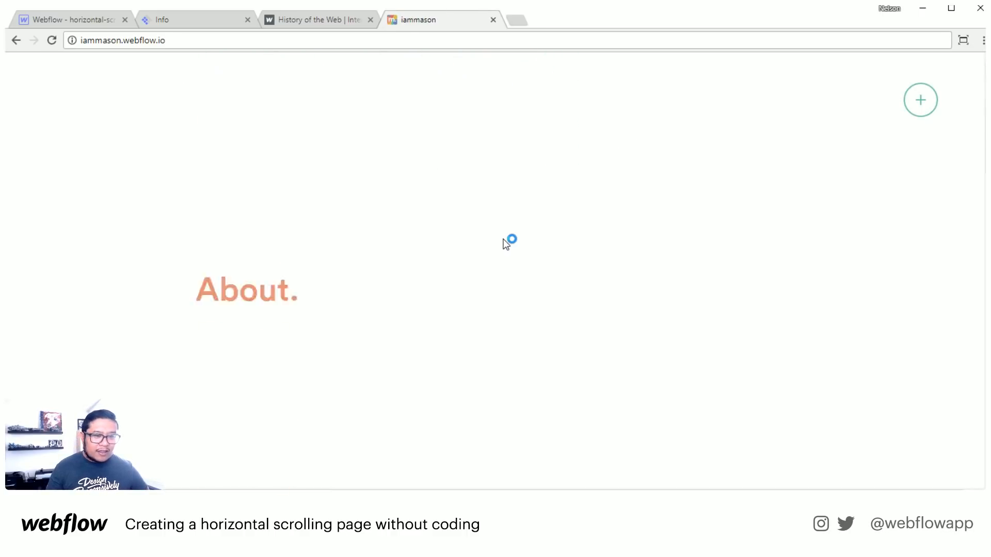
{"action": "scroll", "coordinate": [502, 239], "scroll_direction": "down", "scroll_amount": 2}
{"action": "scroll", "coordinate": [495, 241], "scroll_direction": "up", "scroll_amount": 2}
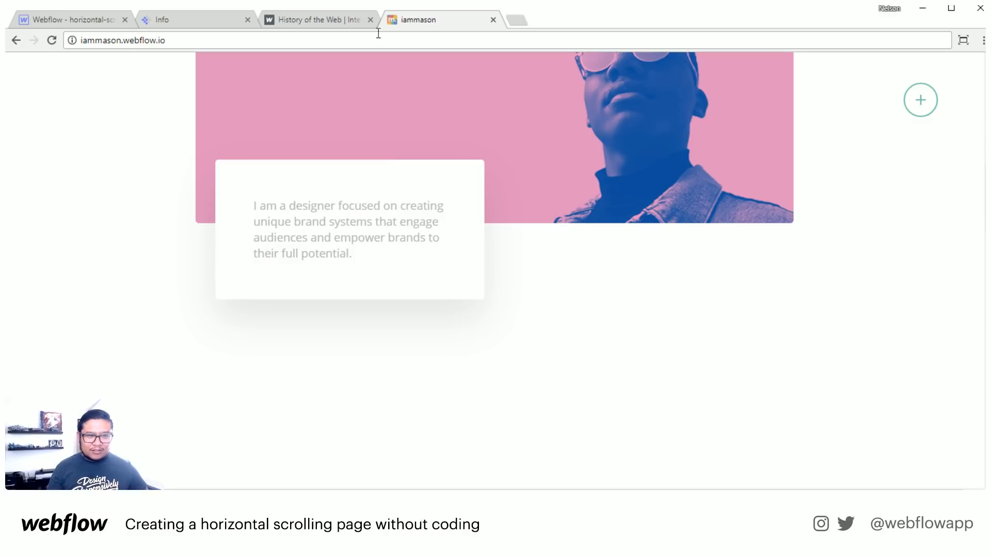
Return to the Pixelprojects Info page and dismiss the "Want to work with me?" banner above the header
{"action": "left_click", "coordinate": [316, 21]}
{"action": "left_click", "coordinate": [176, 20]}
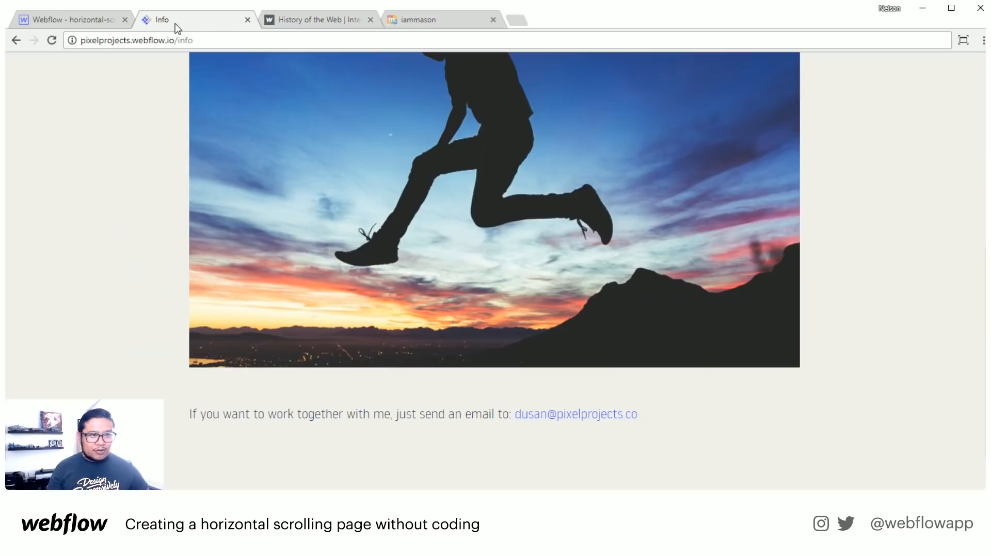
{"action": "scroll", "coordinate": [749, 351], "scroll_direction": "up", "scroll_amount": 4}
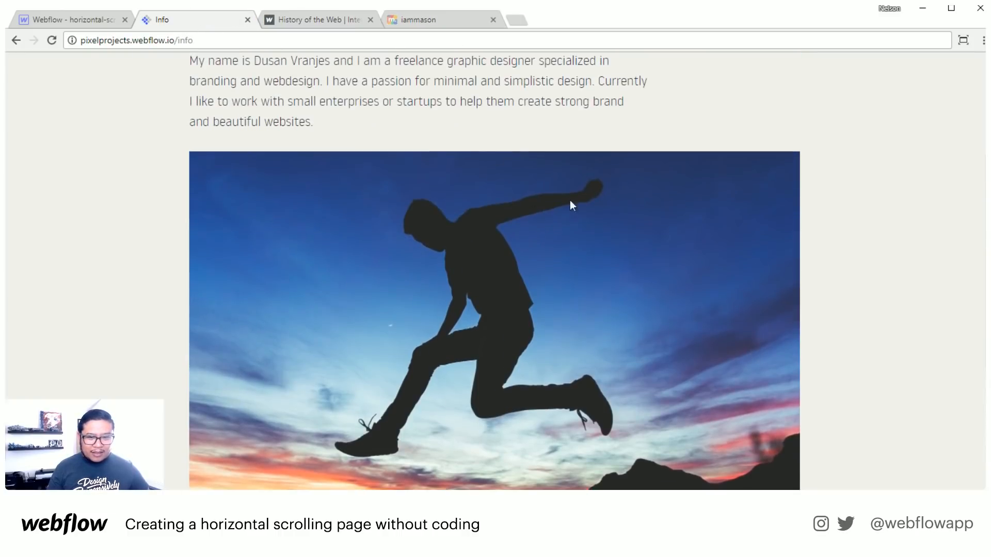
{"action": "scroll", "coordinate": [610, 404], "scroll_direction": "down", "scroll_amount": 2}
{"action": "scroll", "coordinate": [526, 338], "scroll_direction": "up", "scroll_amount": 10}
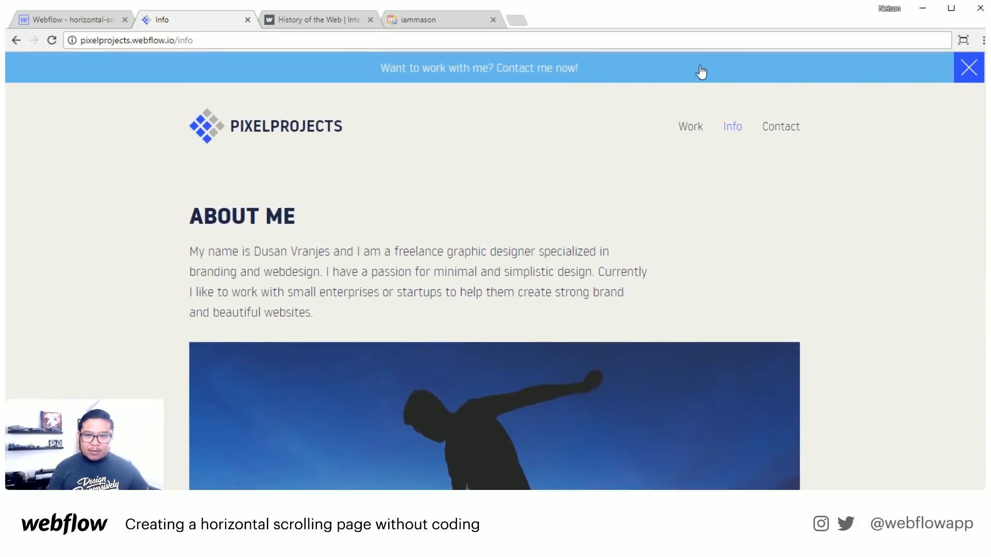
{"action": "left_click", "coordinate": [961, 75]}
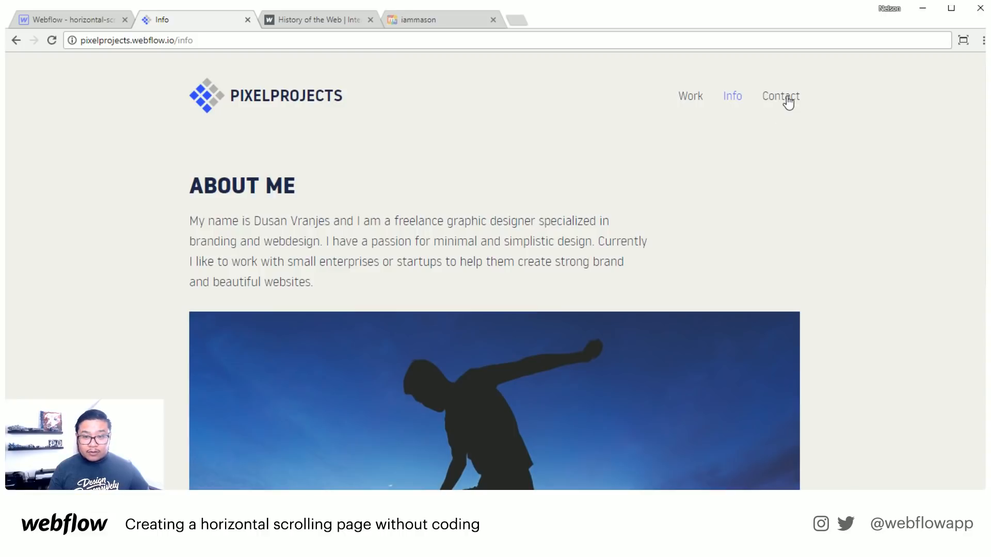
Review the Info page without the banner, from the header down to the contact line and back
{"action": "scroll", "coordinate": [870, 289], "scroll_direction": "down", "scroll_amount": 5}
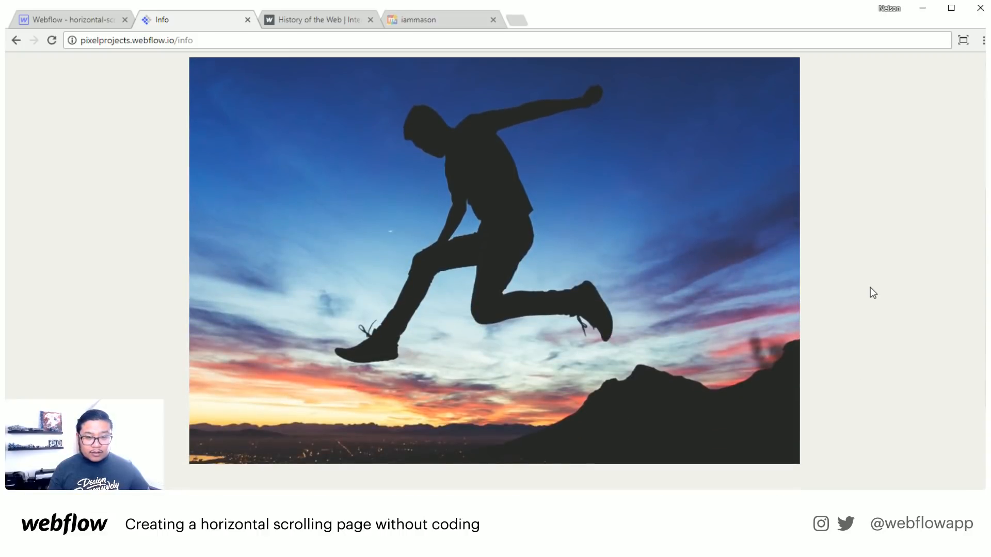
{"action": "scroll", "coordinate": [869, 292], "scroll_direction": "down", "scroll_amount": 3}
{"action": "scroll", "coordinate": [870, 293], "scroll_direction": "up", "scroll_amount": 1}
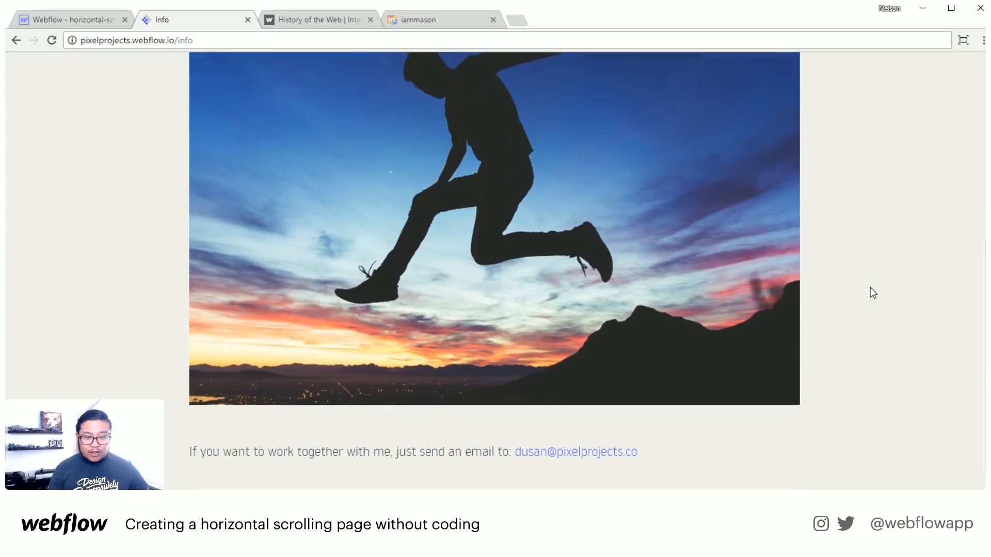
{"action": "scroll", "coordinate": [870, 292], "scroll_direction": "up", "scroll_amount": 1}
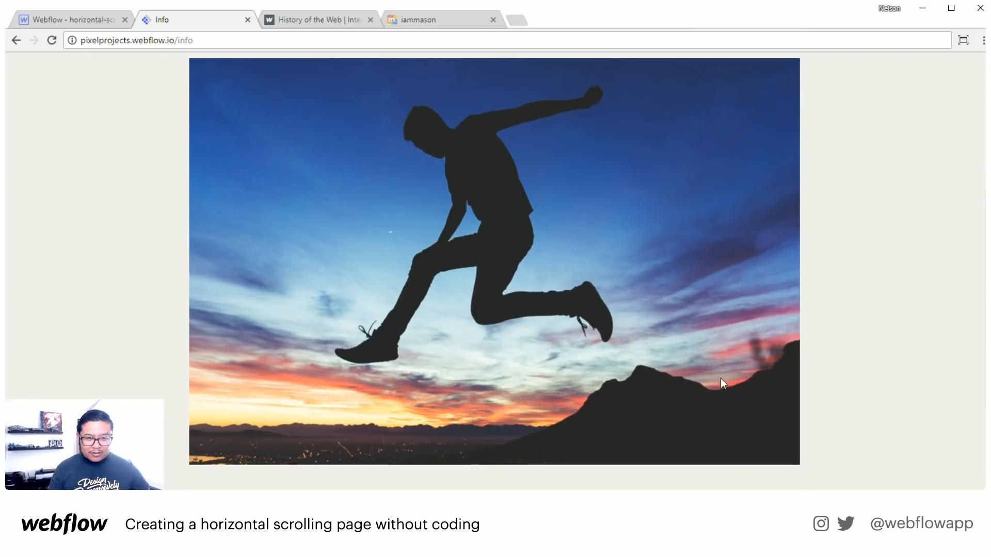
{"action": "scroll", "coordinate": [720, 378], "scroll_direction": "up", "scroll_amount": 2}
{"action": "scroll", "coordinate": [637, 340], "scroll_direction": "up", "scroll_amount": 2}
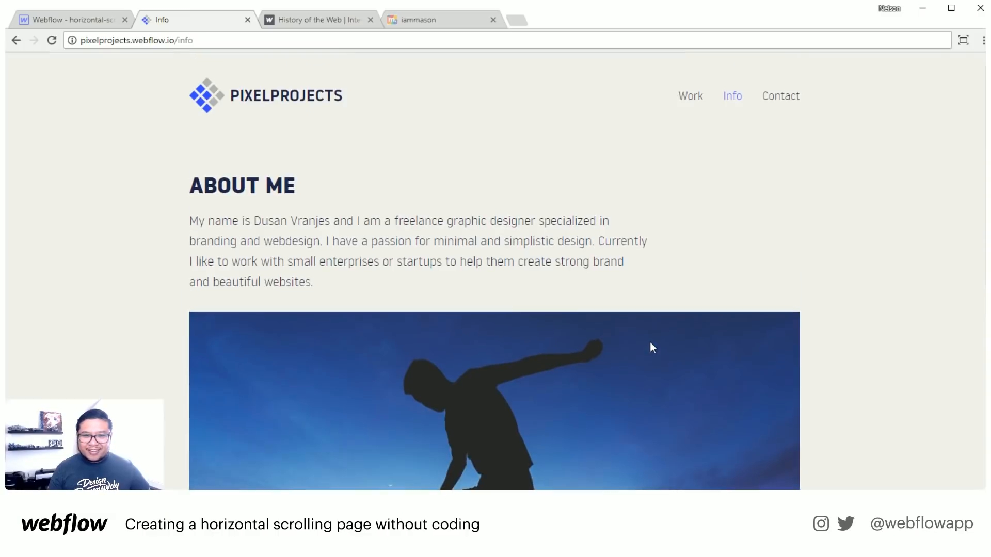
Open the Pixelprojects Contact page and examine its form, including the Reason for contact field's focus style, and the footer
{"action": "left_click", "coordinate": [772, 98]}
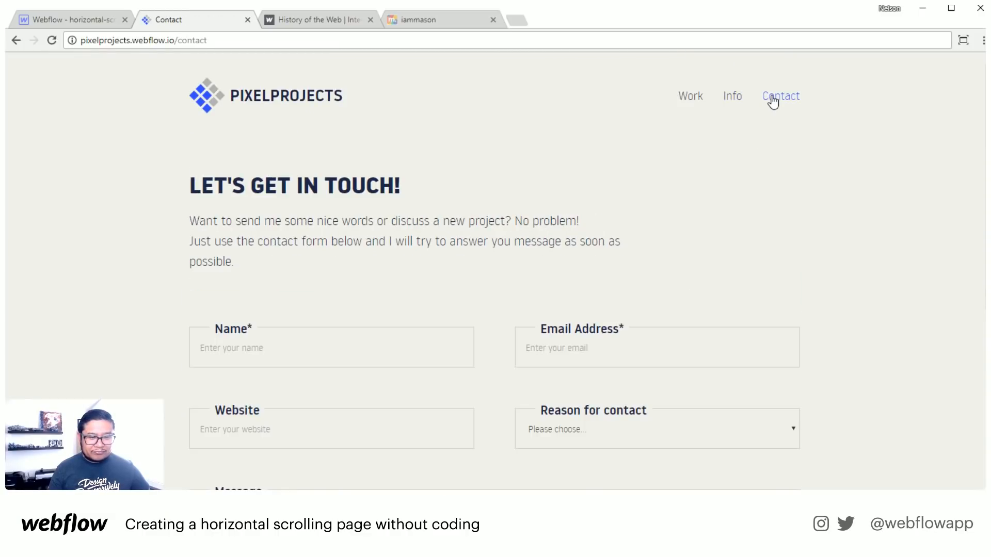
{"action": "scroll", "coordinate": [804, 374], "scroll_direction": "down", "scroll_amount": 5}
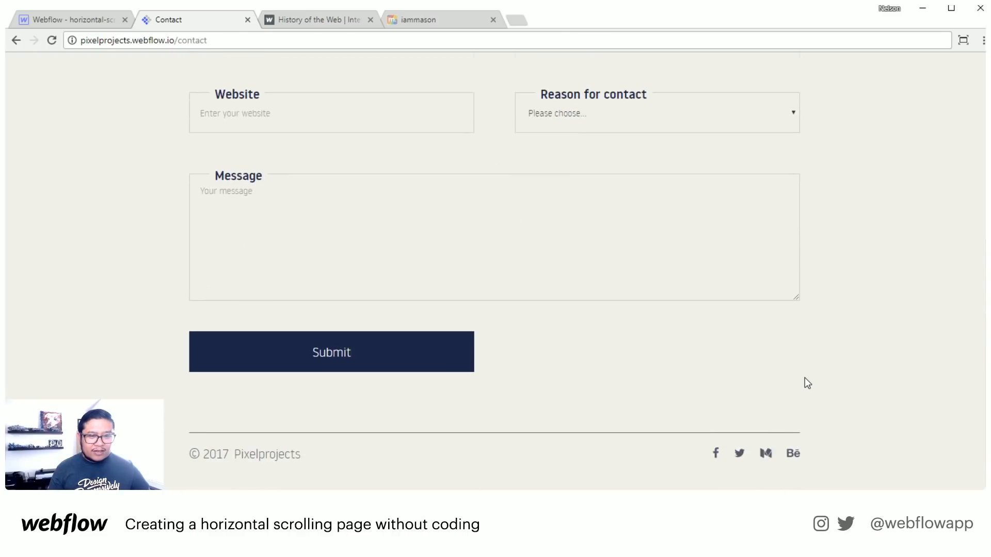
{"action": "scroll", "coordinate": [804, 378], "scroll_direction": "up", "scroll_amount": 5}
{"action": "left_click", "coordinate": [738, 436]}
{"action": "scroll", "coordinate": [832, 382], "scroll_direction": "down", "scroll_amount": 3}
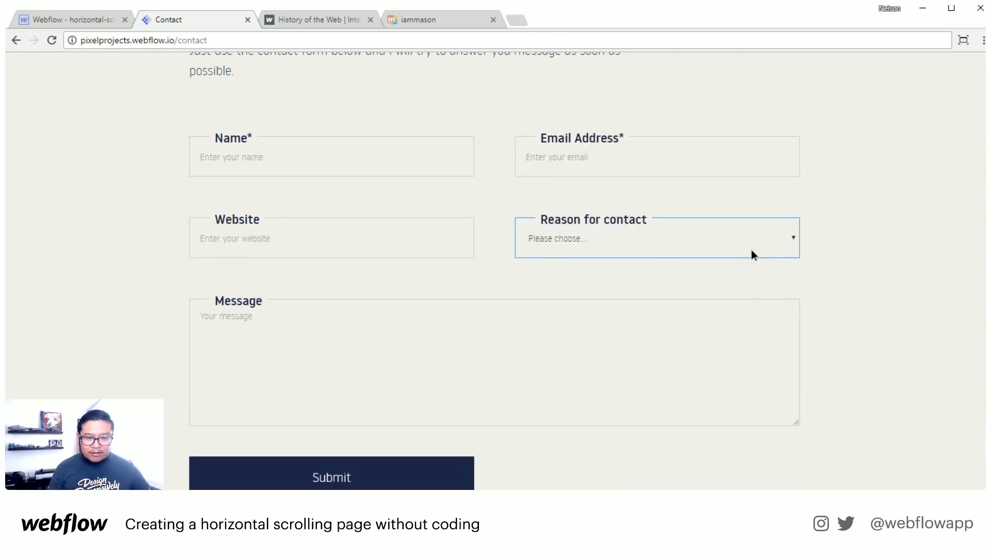
{"action": "left_click", "coordinate": [751, 250]}
{"action": "left_click", "coordinate": [487, 195]}
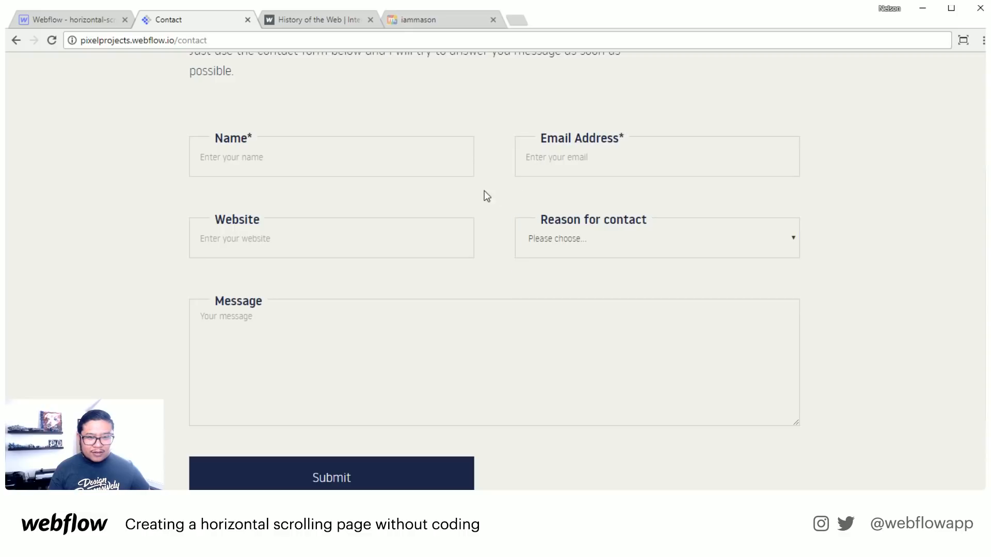
{"action": "scroll", "coordinate": [692, 423], "scroll_direction": "down", "scroll_amount": 3}
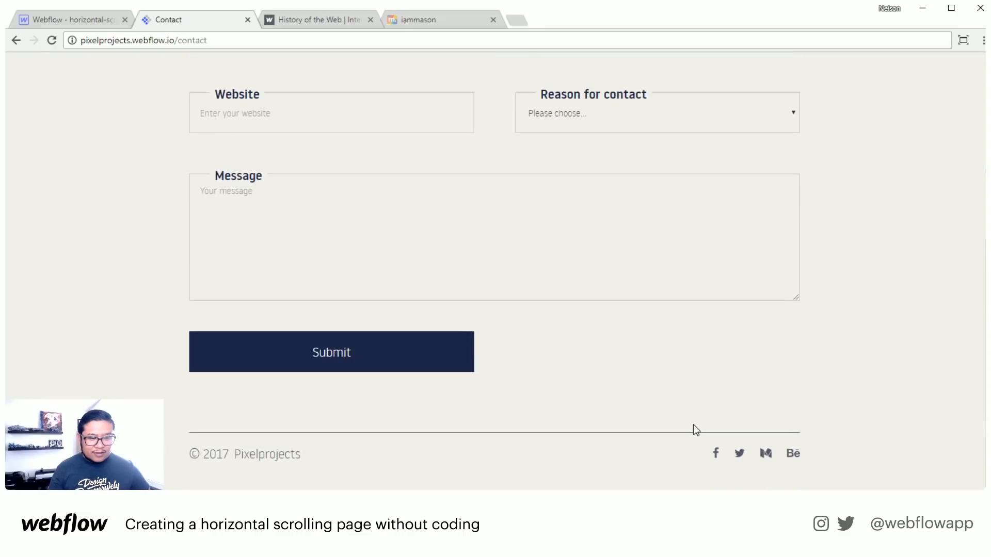
{"action": "scroll", "coordinate": [692, 424], "scroll_direction": "up", "scroll_amount": 6}
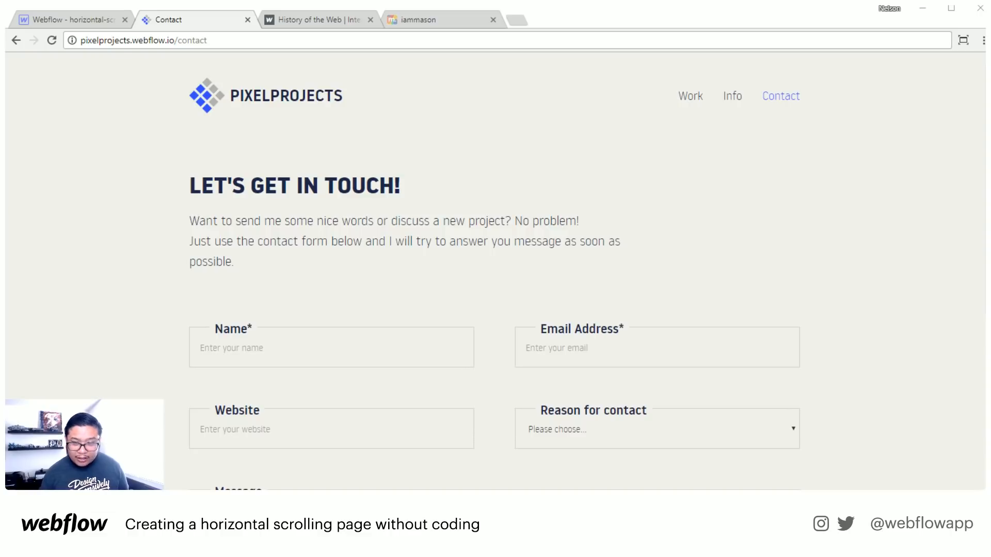
Load parallax-scroll-experiment.webflow.io in the current tab and replay the zoom between the phone mockup and the mountain scene
{"action": "left_click", "coordinate": [365, 37]}
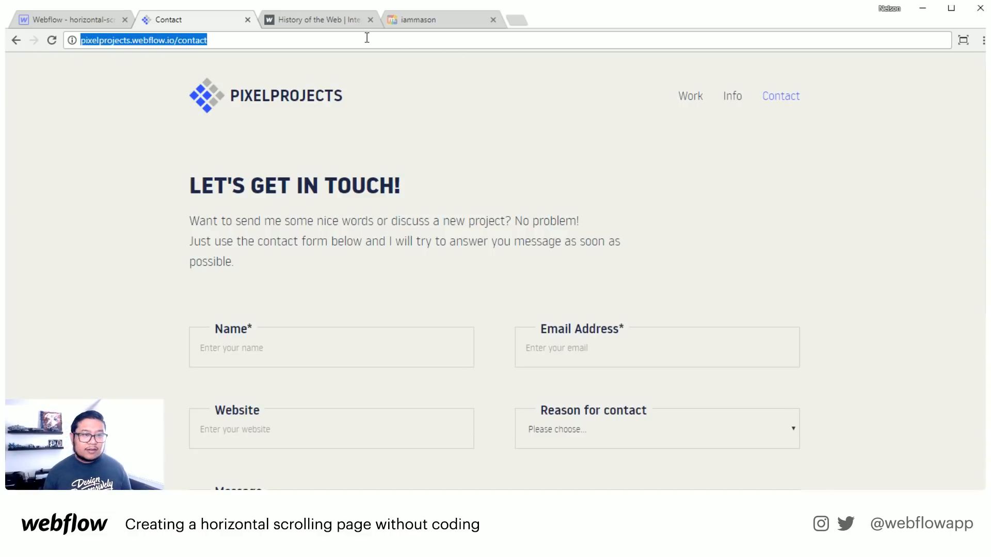
{"action": "type", "text": "parallax-scroll-experiment.webflow.io"}
{"action": "key", "text": "Return"}
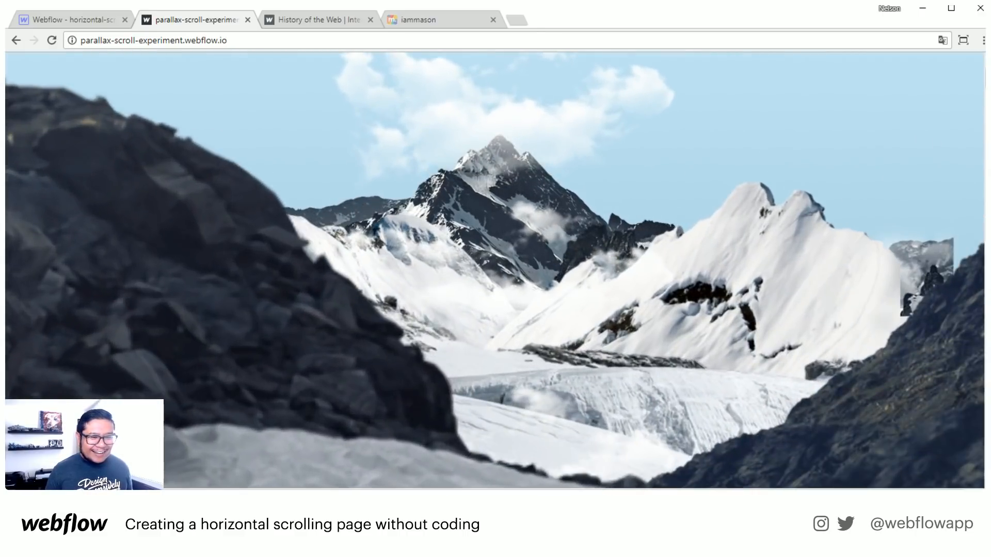
{"action": "scroll", "coordinate": [831, 221], "scroll_direction": "down", "scroll_amount": 8}
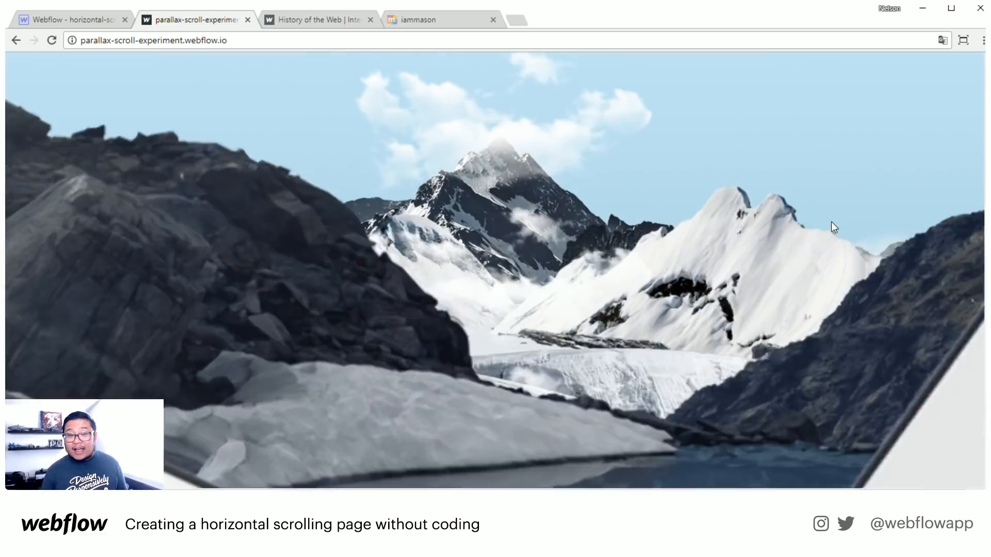
{"action": "scroll", "coordinate": [831, 221], "scroll_direction": "up", "scroll_amount": 8}
{"action": "scroll", "coordinate": [831, 221], "scroll_direction": "down", "scroll_amount": 5}
{"action": "scroll", "coordinate": [831, 221], "scroll_direction": "up", "scroll_amount": 5}
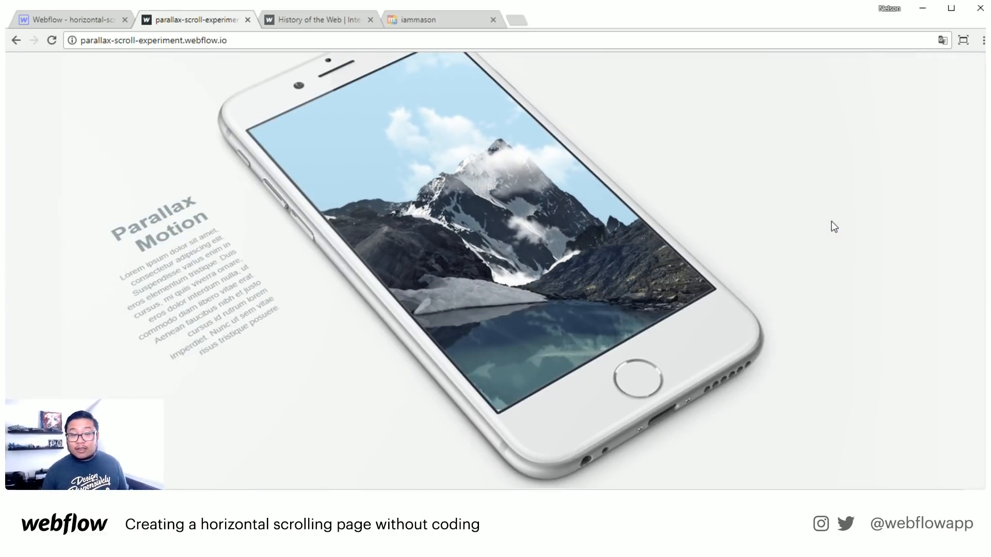
{"action": "scroll", "coordinate": [831, 221], "scroll_direction": "down", "scroll_amount": 5}
{"action": "scroll", "coordinate": [831, 221], "scroll_direction": "up", "scroll_amount": 5}
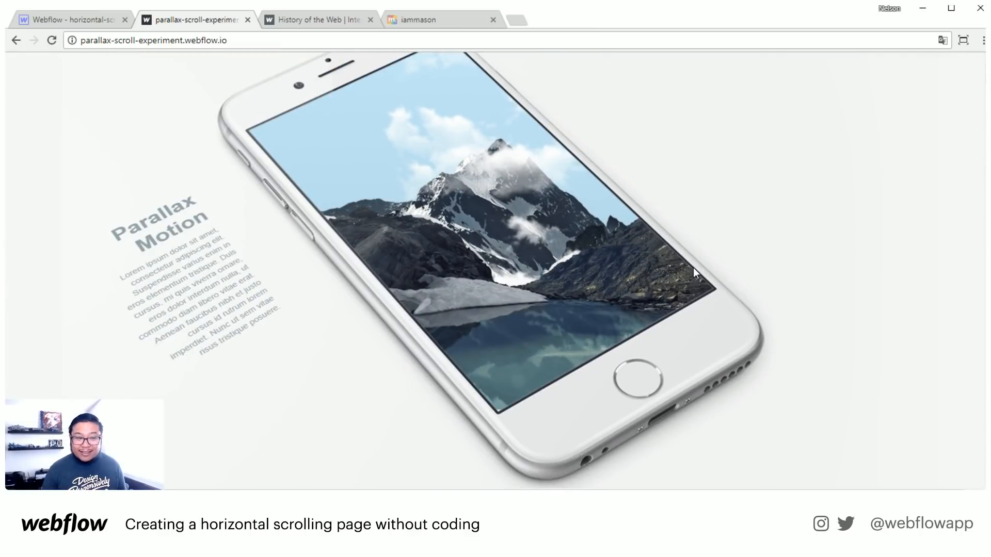
Examine the layered mountain parallax from the phone mockup to the page's end, and play part of it in reverse
{"action": "scroll", "coordinate": [701, 263], "scroll_direction": "down", "scroll_amount": 5}
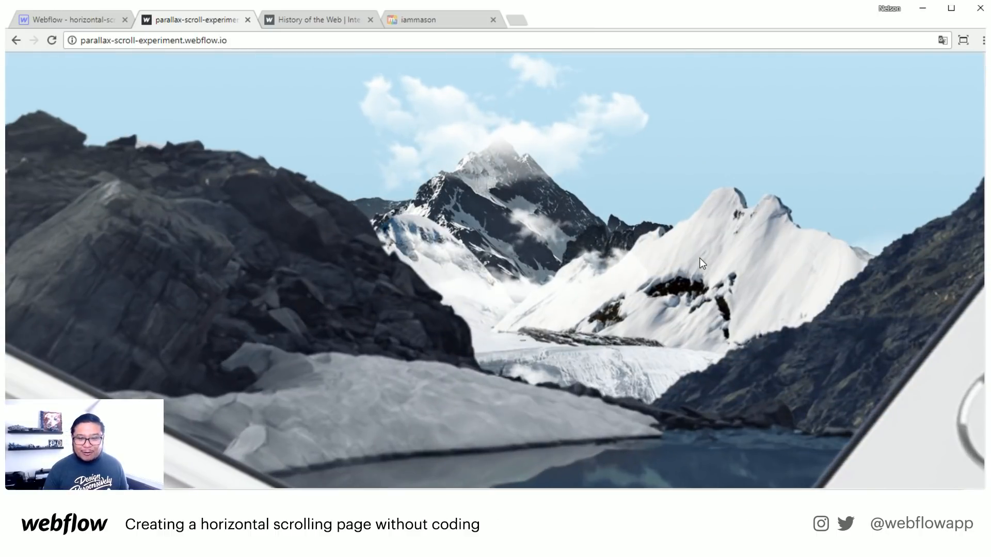
{"action": "scroll", "coordinate": [700, 263], "scroll_direction": "down", "scroll_amount": 5}
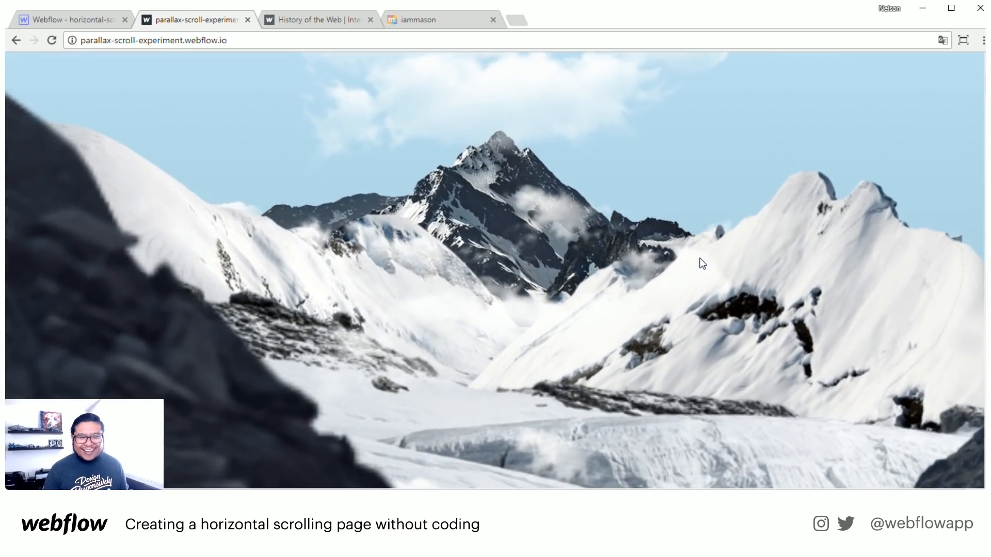
{"action": "scroll", "coordinate": [702, 263], "scroll_direction": "down", "scroll_amount": 5}
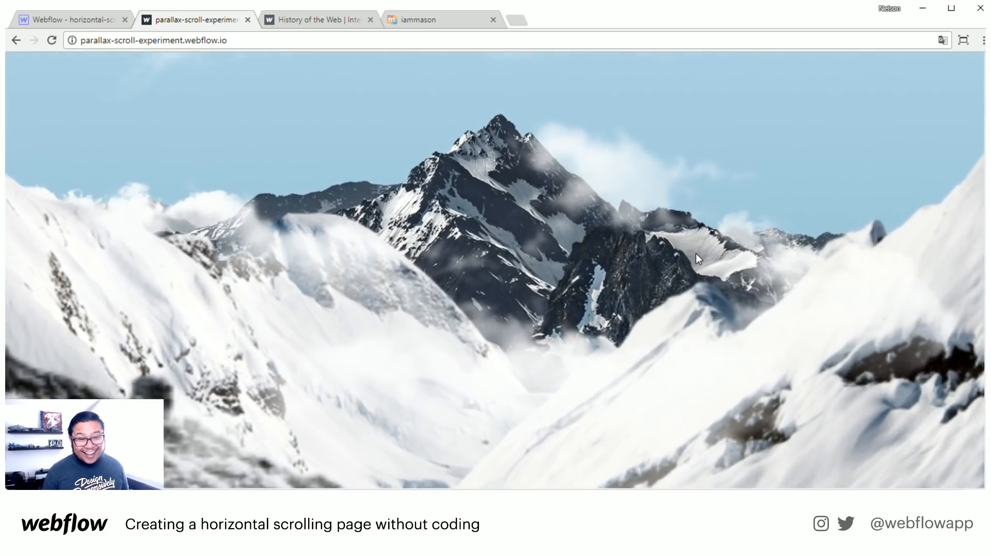
{"action": "scroll", "coordinate": [696, 253], "scroll_direction": "down", "scroll_amount": 5}
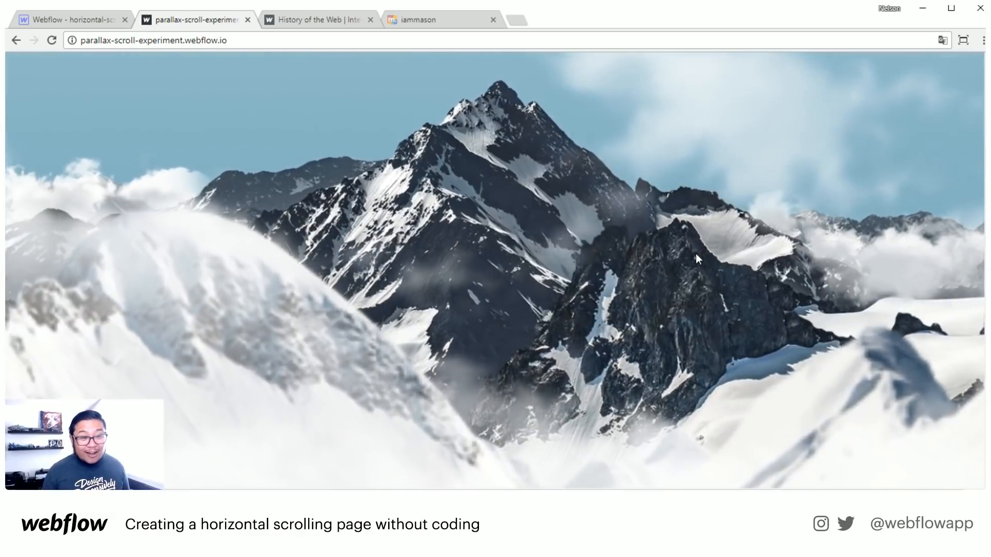
{"action": "scroll", "coordinate": [696, 253], "scroll_direction": "down", "scroll_amount": 1}
{"action": "scroll", "coordinate": [601, 280], "scroll_direction": "down", "scroll_amount": 5}
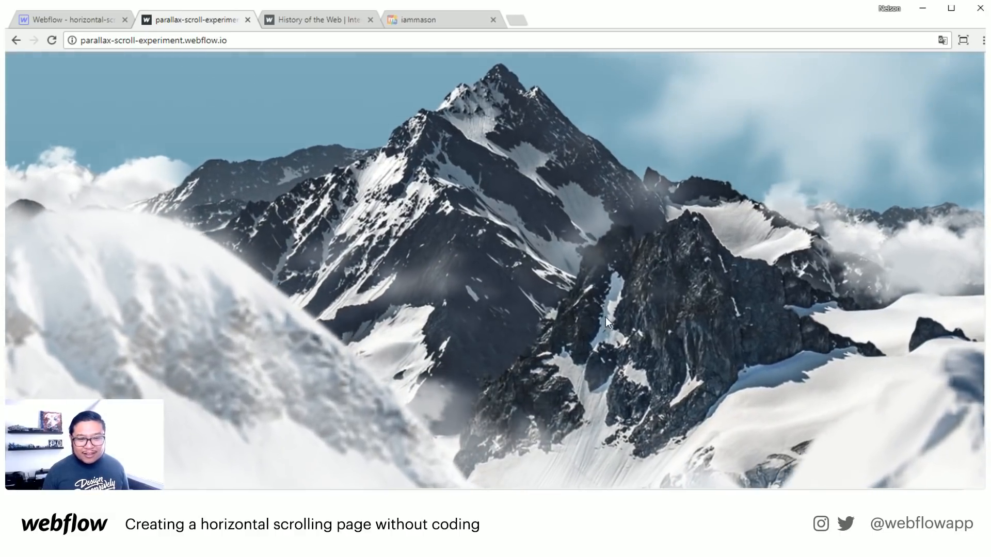
{"action": "scroll", "coordinate": [593, 340], "scroll_direction": "down", "scroll_amount": 5}
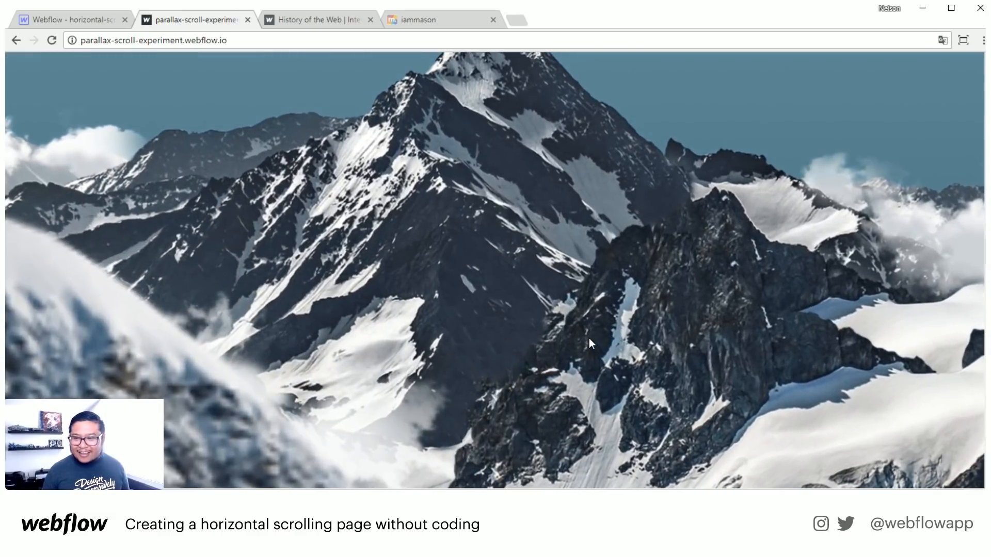
{"action": "scroll", "coordinate": [589, 338], "scroll_direction": "down", "scroll_amount": 5}
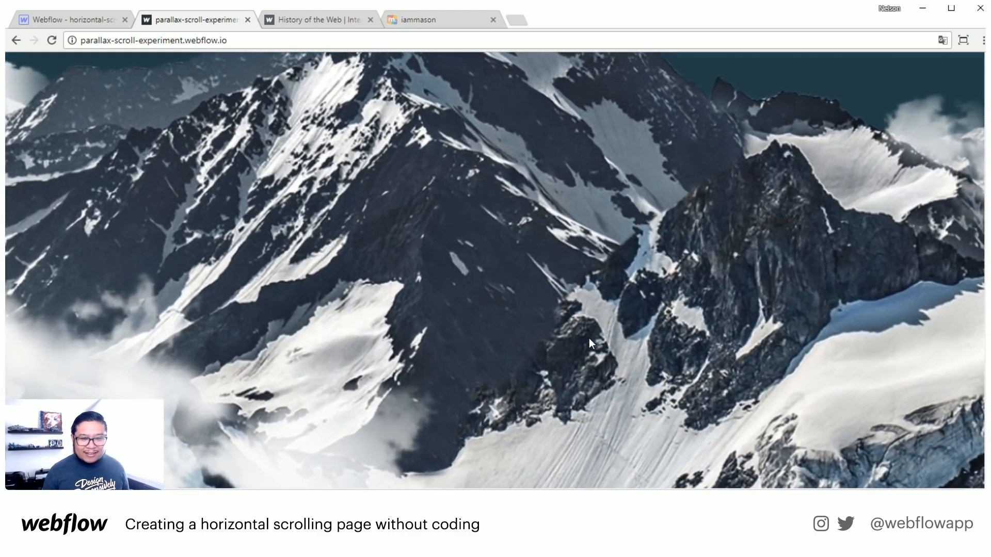
{"action": "scroll", "coordinate": [589, 339], "scroll_direction": "down", "scroll_amount": 5}
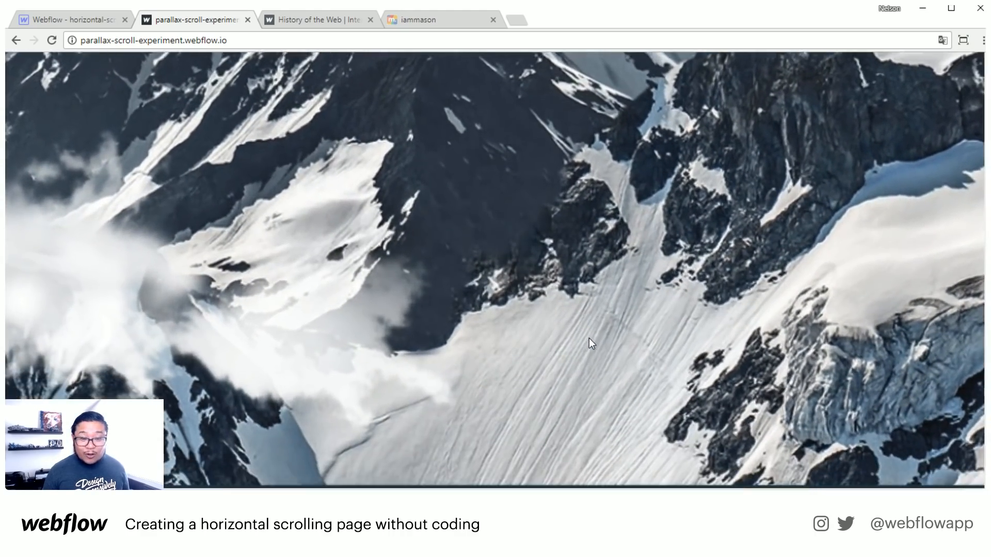
{"action": "scroll", "coordinate": [590, 338], "scroll_direction": "up", "scroll_amount": 3}
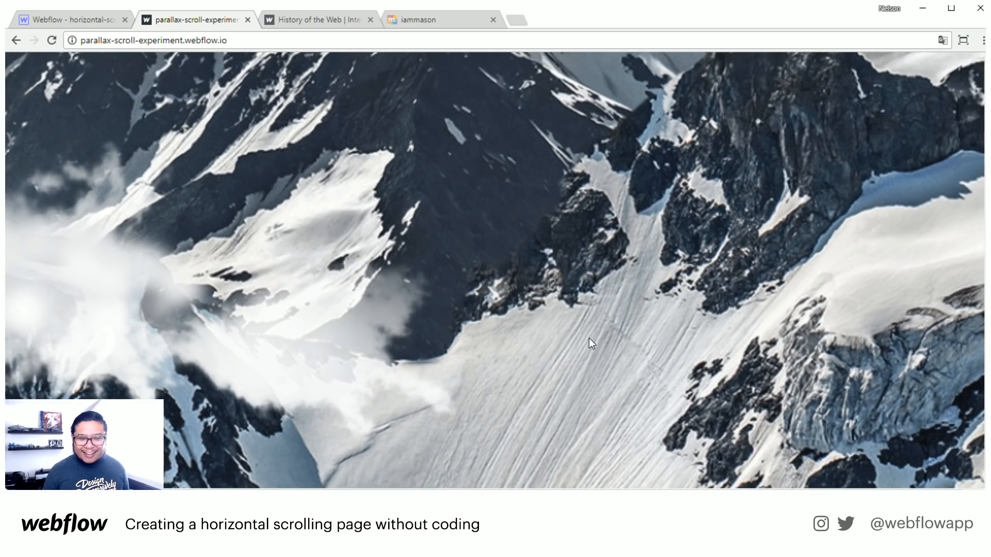
{"action": "scroll", "coordinate": [589, 338], "scroll_direction": "up", "scroll_amount": 5}
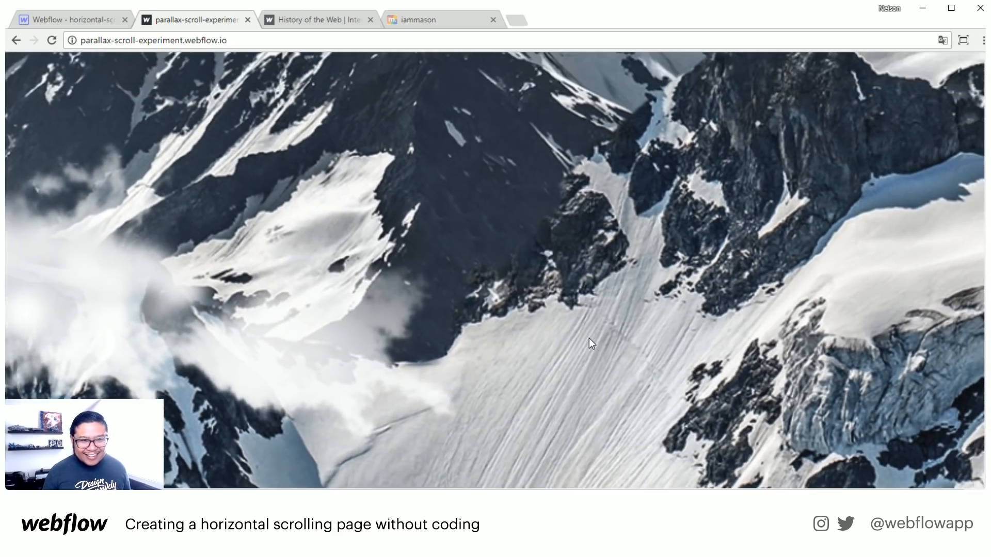
{"action": "scroll", "coordinate": [589, 338], "scroll_direction": "up", "scroll_amount": 5}
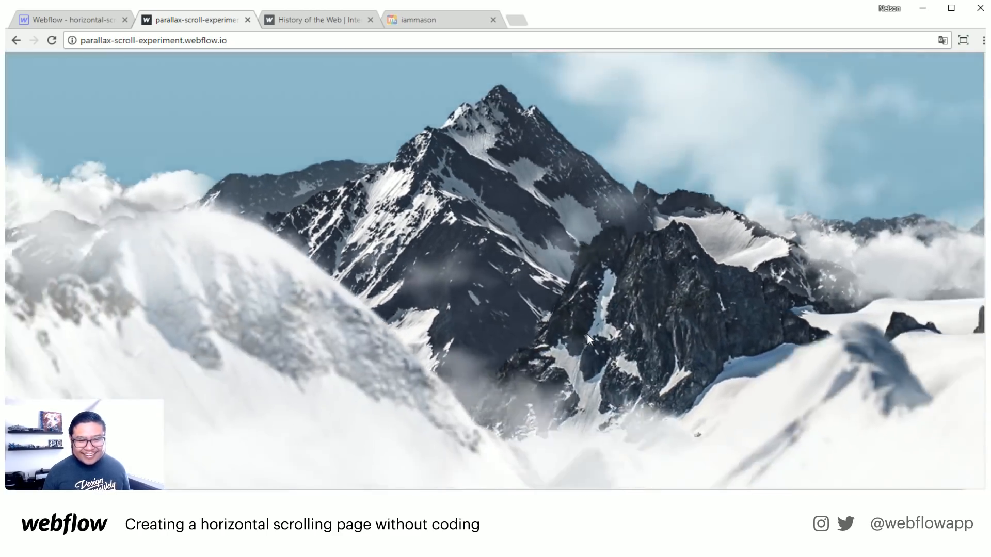
{"action": "scroll", "coordinate": [583, 337], "scroll_direction": "down", "scroll_amount": 5}
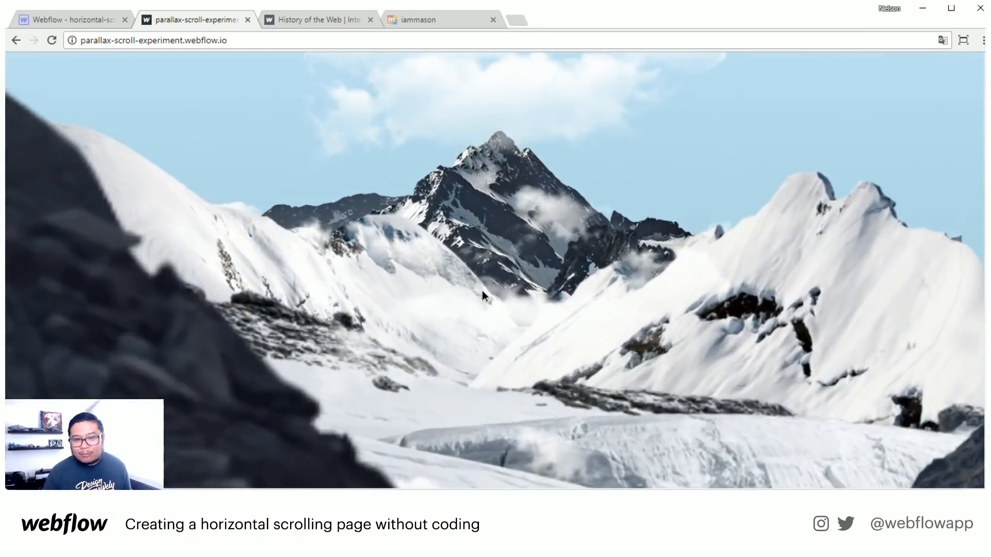
{"action": "right_click", "coordinate": [482, 290]}
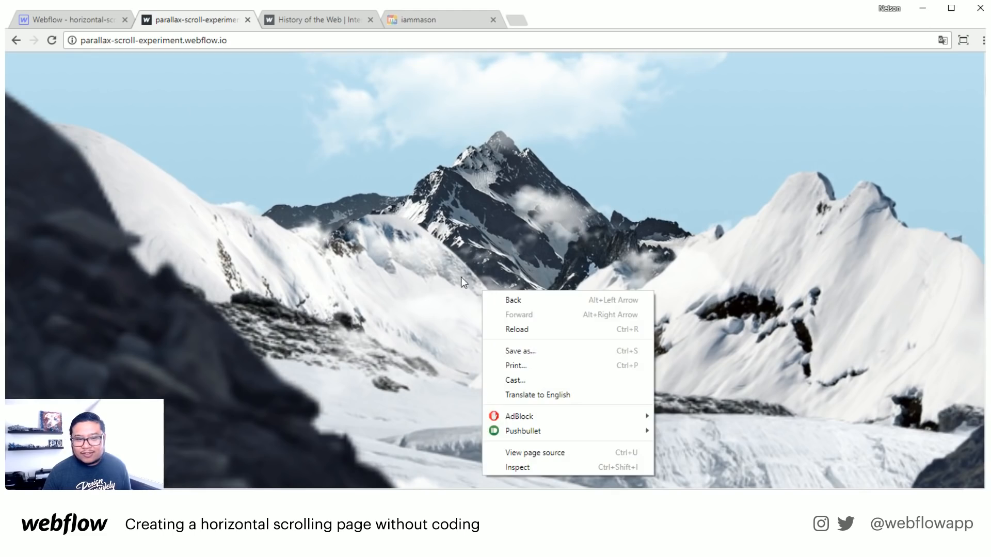
{"action": "left_click", "coordinate": [488, 261]}
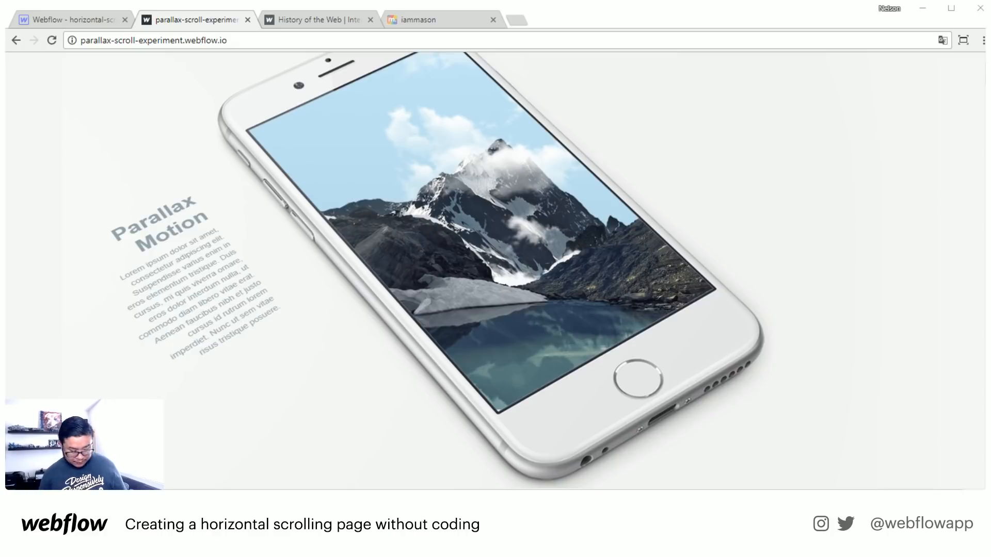
Load lomotif.webflow.io in the current tab
{"action": "left_click", "coordinate": [375, 35]}
{"action": "type", "text": "lomotif.webflow"}
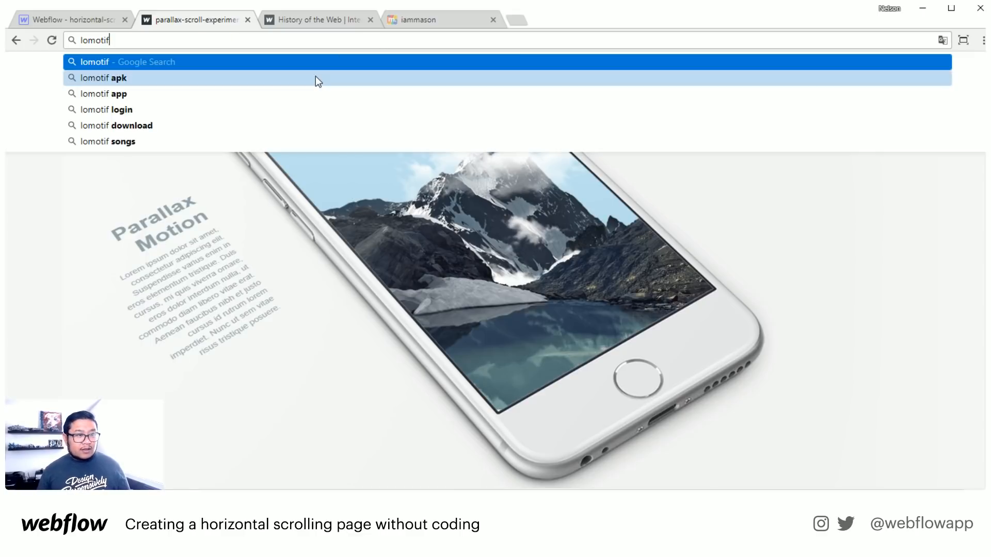
{"action": "type", "text": ".io"}
{"action": "key", "text": "Return"}
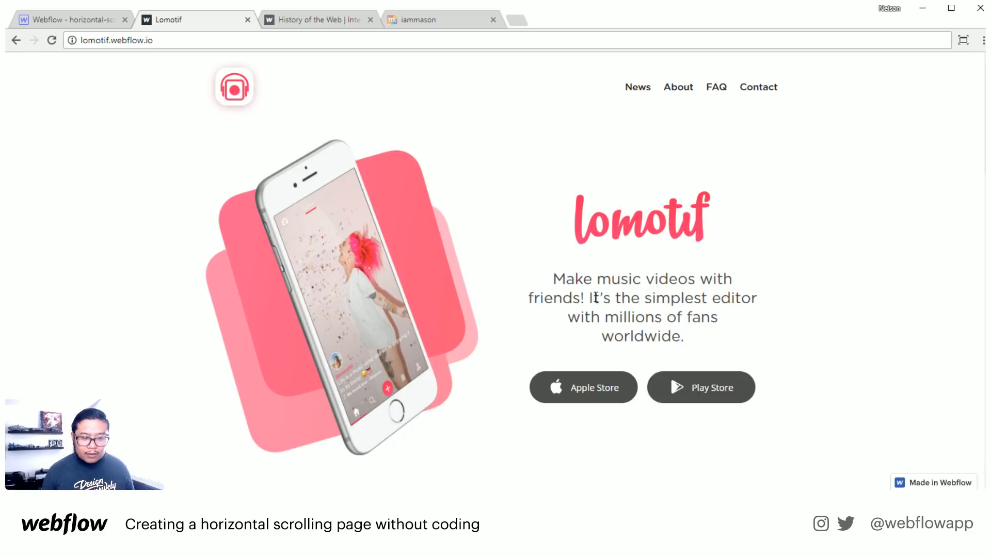
{"action": "left_click_drag", "start_coordinate": [613, 338], "coordinate": [699, 336]}
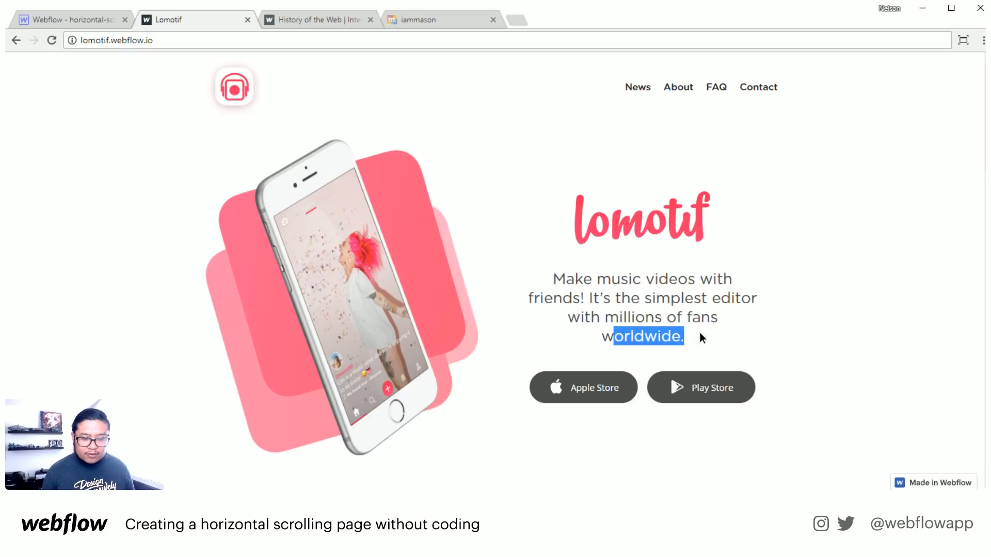
{"action": "left_click", "coordinate": [736, 318]}
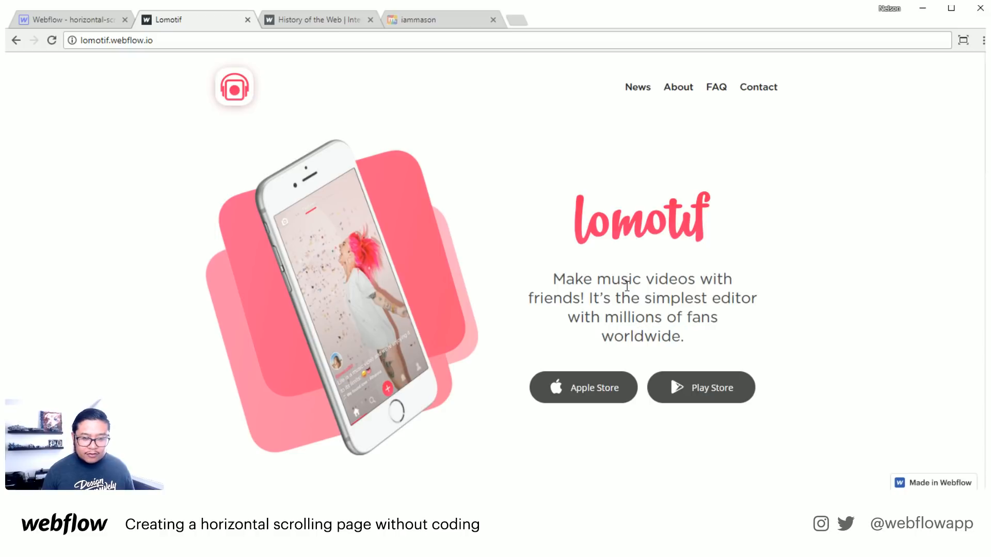
{"action": "left_click_drag", "start_coordinate": [633, 336], "coordinate": [639, 298]}
{"action": "left_click", "coordinate": [651, 298]}
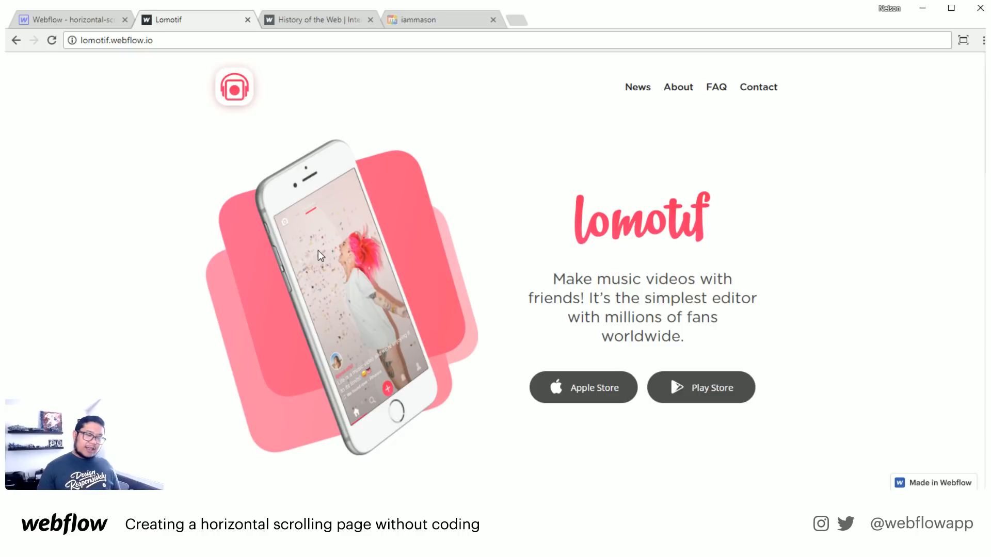
Reload the Lomotif page and examine its hero, Instant Edits and Awesome Music sections
{"action": "left_click", "coordinate": [51, 41]}
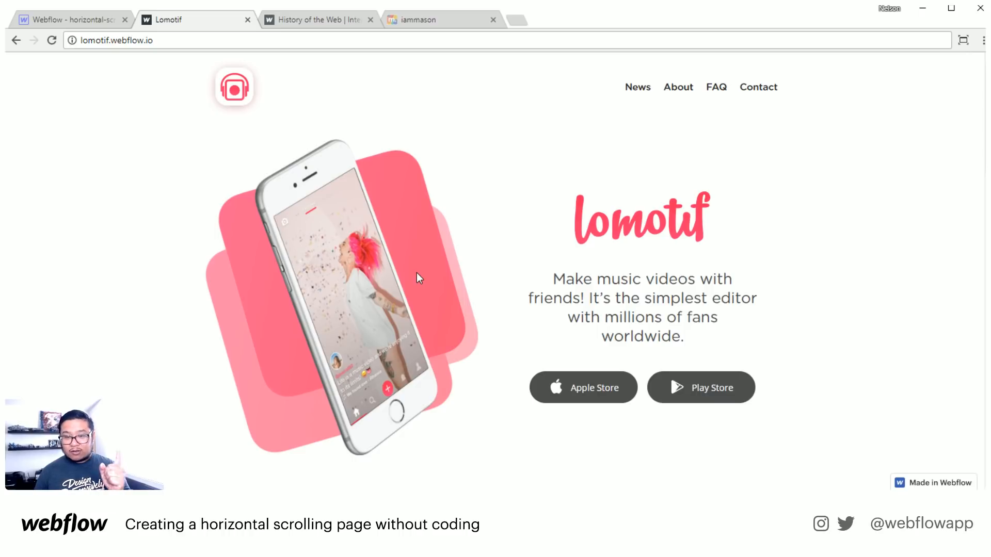
{"action": "scroll", "coordinate": [416, 273], "scroll_direction": "down", "scroll_amount": 8}
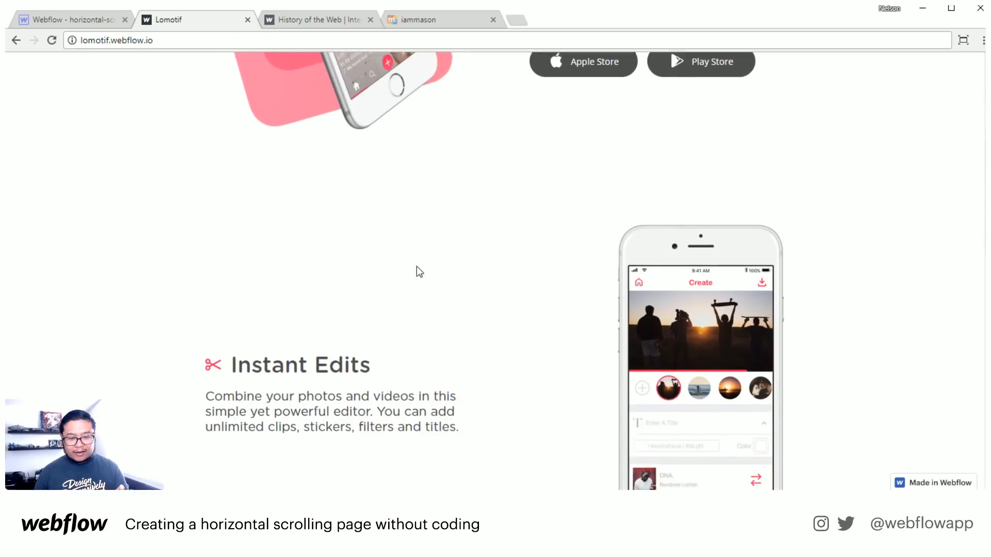
{"action": "scroll", "coordinate": [416, 266], "scroll_direction": "down", "scroll_amount": 9}
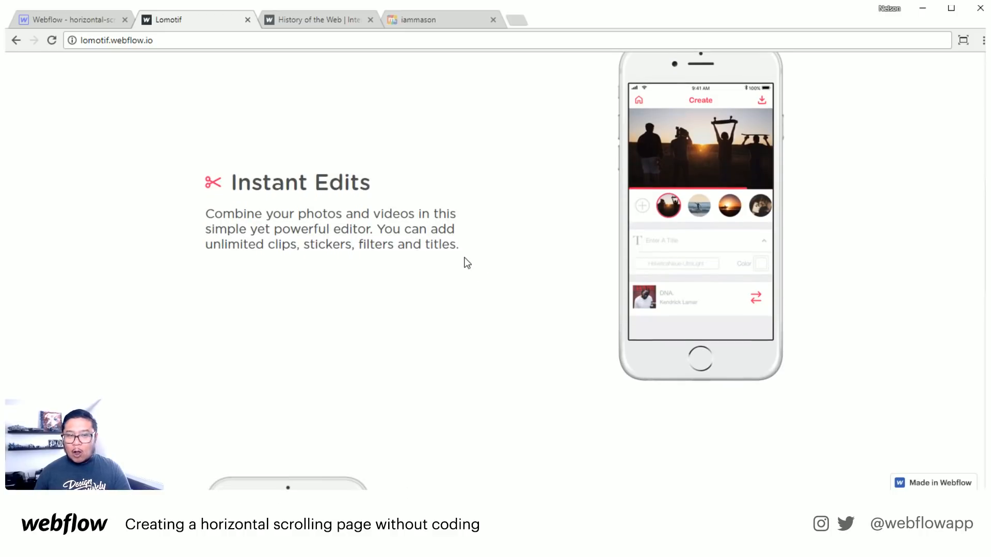
{"action": "scroll", "coordinate": [466, 263], "scroll_direction": "down", "scroll_amount": 8}
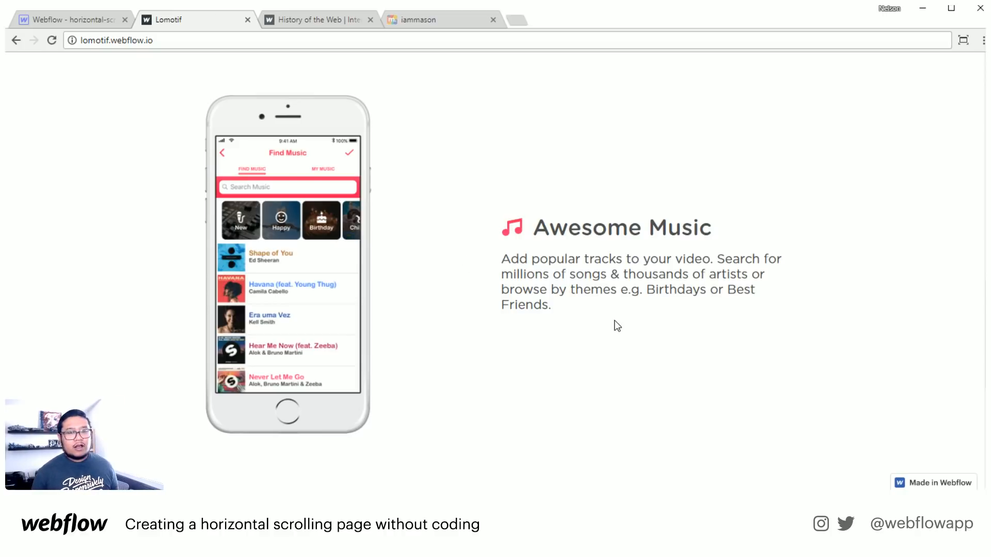
{"action": "scroll", "coordinate": [617, 321], "scroll_direction": "down", "scroll_amount": 3}
{"action": "scroll", "coordinate": [617, 321], "scroll_direction": "up", "scroll_amount": 2}
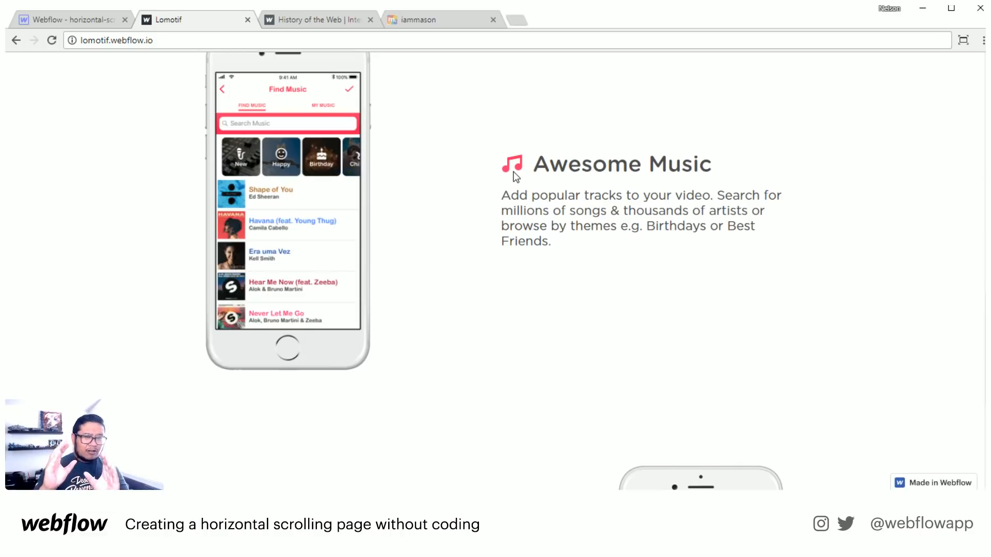
Examine the Scenes + GIFS section with its cat search phone mockup, and go back up to the Lomotif hero
{"action": "scroll", "coordinate": [513, 172], "scroll_direction": "down", "scroll_amount": 5}
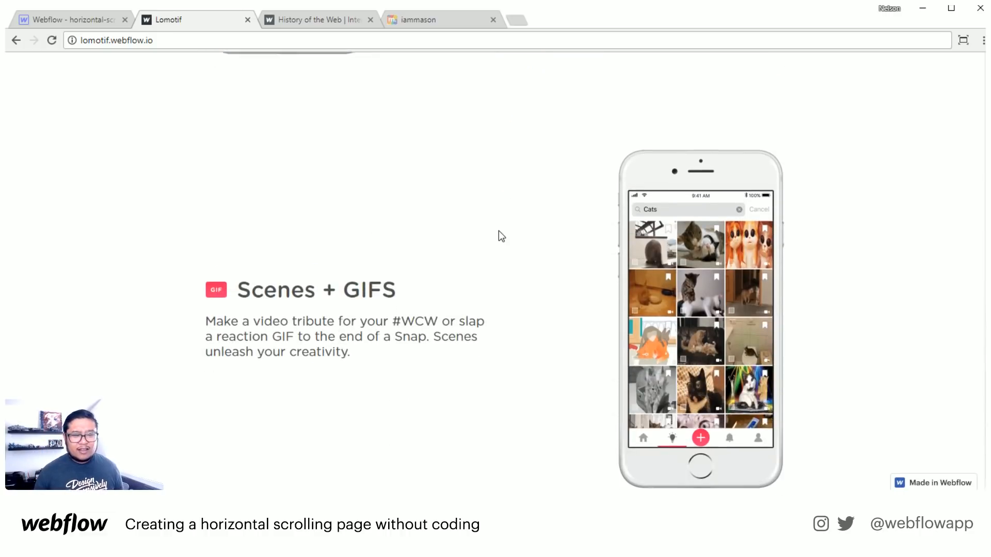
{"action": "scroll", "coordinate": [498, 235], "scroll_direction": "down", "scroll_amount": 1}
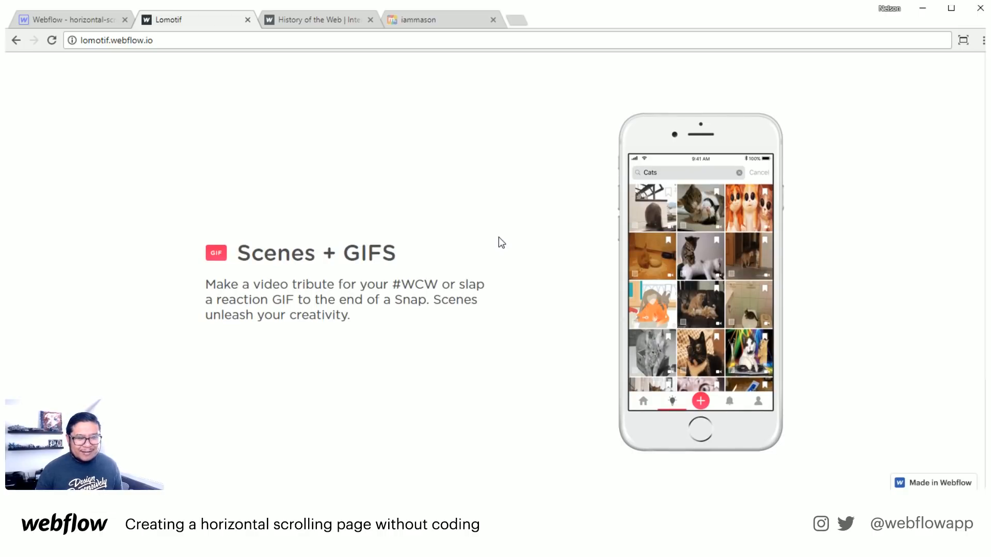
{"action": "scroll", "coordinate": [499, 237], "scroll_direction": "up", "scroll_amount": 20}
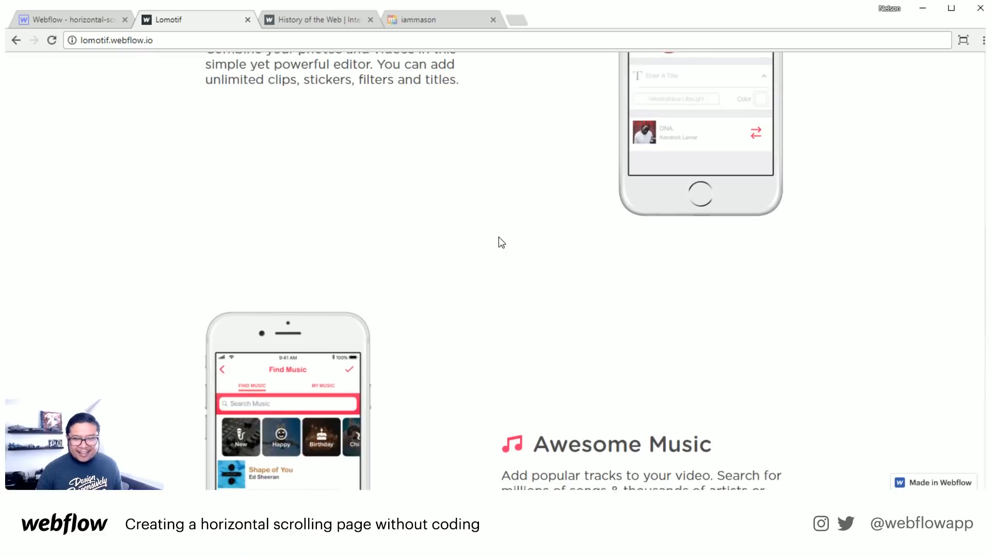
{"action": "scroll", "coordinate": [498, 237], "scroll_direction": "down", "scroll_amount": 10}
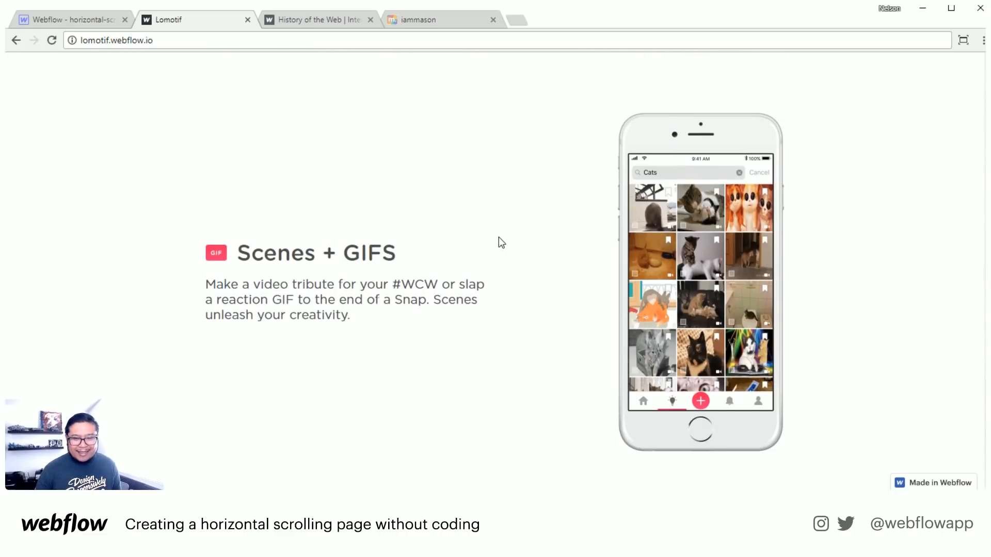
{"action": "scroll", "coordinate": [498, 237], "scroll_direction": "up", "scroll_amount": 10}
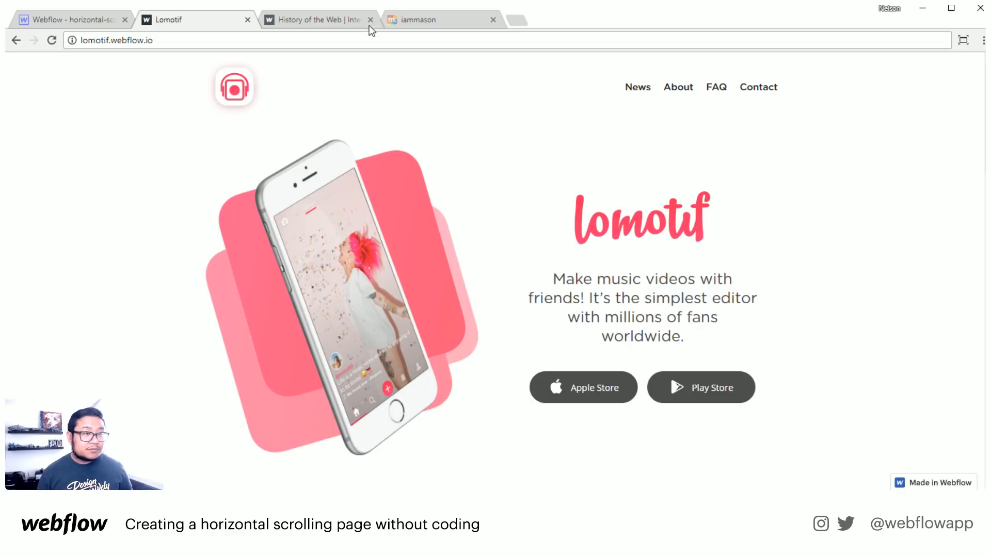
Close the Lomotif page and inspect the History of the Web page in a responsive 623 × 1066 device preview
{"action": "left_click", "coordinate": [246, 20]}
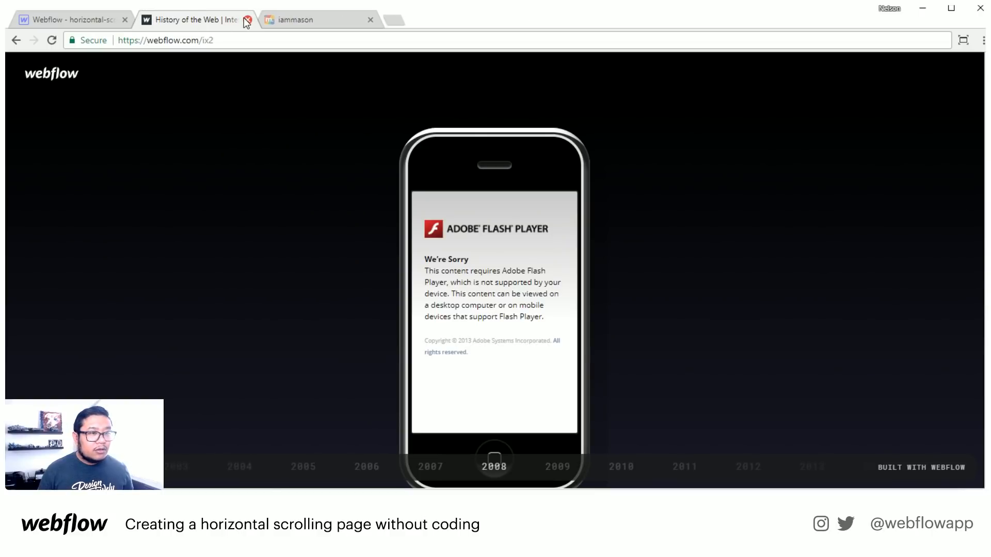
{"action": "right_click", "coordinate": [634, 118]}
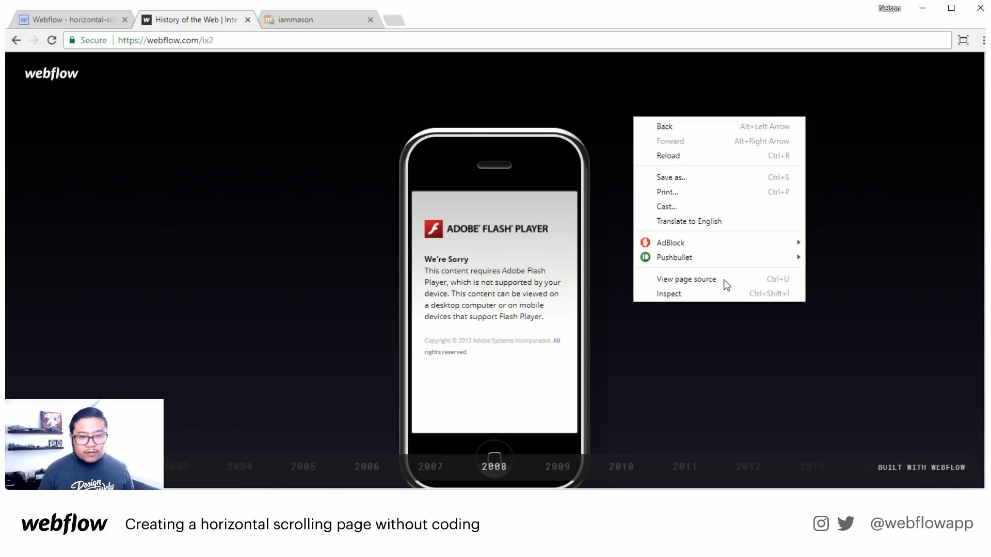
{"action": "left_click", "coordinate": [722, 297]}
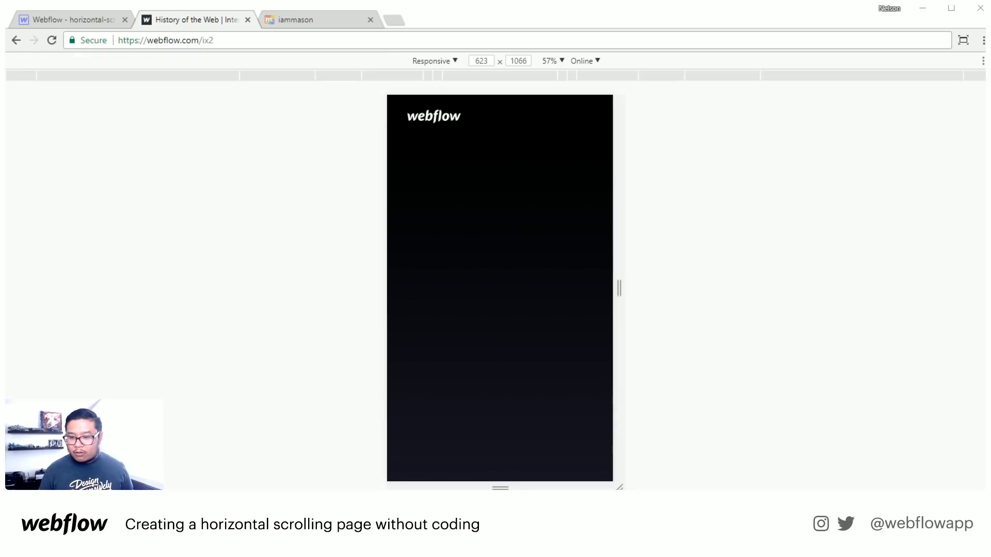
Review the mobile layout of the History of the Web page from the intro down to the Hello, mobile heading
{"action": "scroll", "coordinate": [557, 303], "scroll_direction": "down", "scroll_amount": 5}
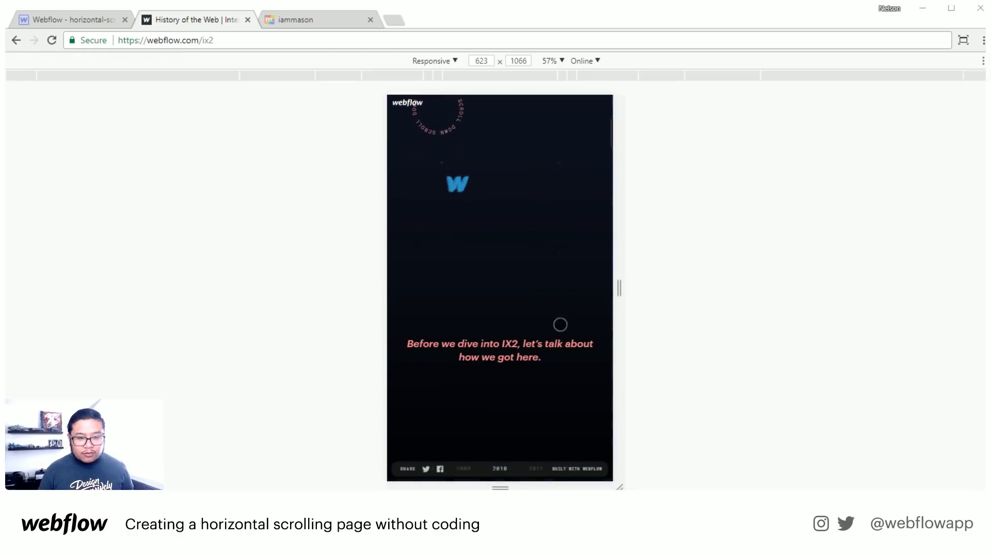
{"action": "scroll", "coordinate": [563, 356], "scroll_direction": "down", "scroll_amount": 10}
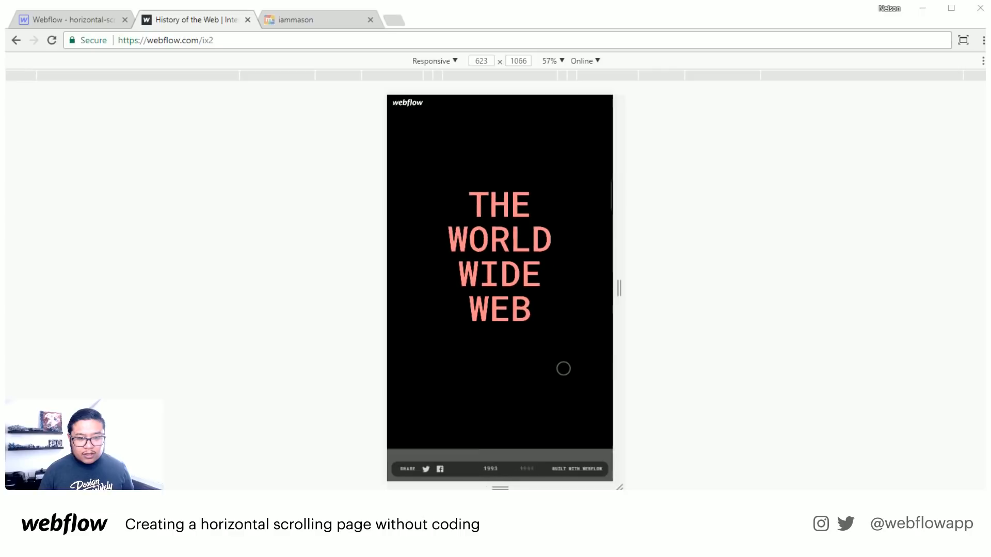
{"action": "scroll", "coordinate": [563, 368], "scroll_direction": "down", "scroll_amount": 3}
{"action": "scroll", "coordinate": [563, 368], "scroll_direction": "down", "scroll_amount": 10}
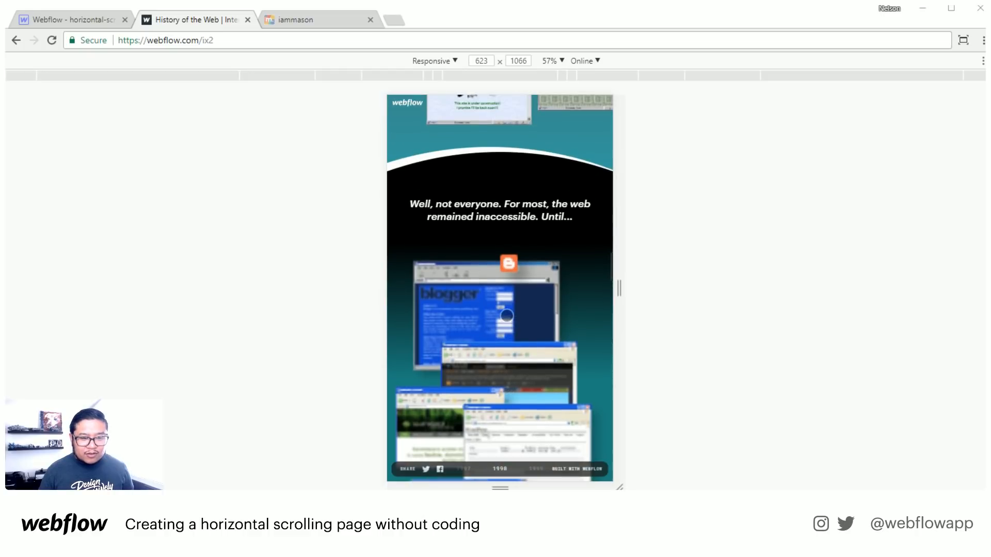
{"action": "scroll", "coordinate": [507, 315], "scroll_direction": "down", "scroll_amount": 10}
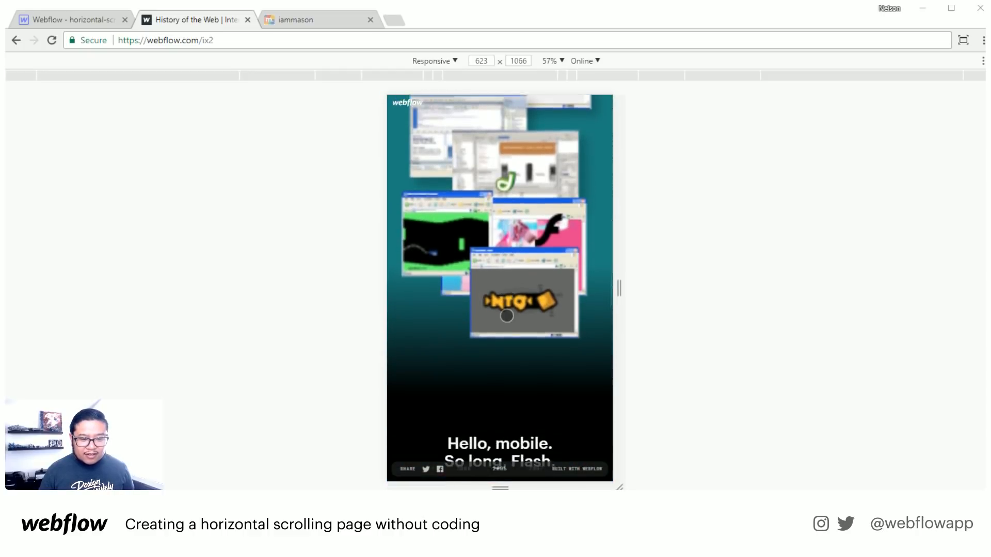
Compare the mobile page's browser-window collages and Flash Player section by moving back and forth, and return to the full desktop view
{"action": "scroll", "coordinate": [506, 316], "scroll_direction": "up", "scroll_amount": 5}
{"action": "scroll", "coordinate": [507, 315], "scroll_direction": "down", "scroll_amount": 8}
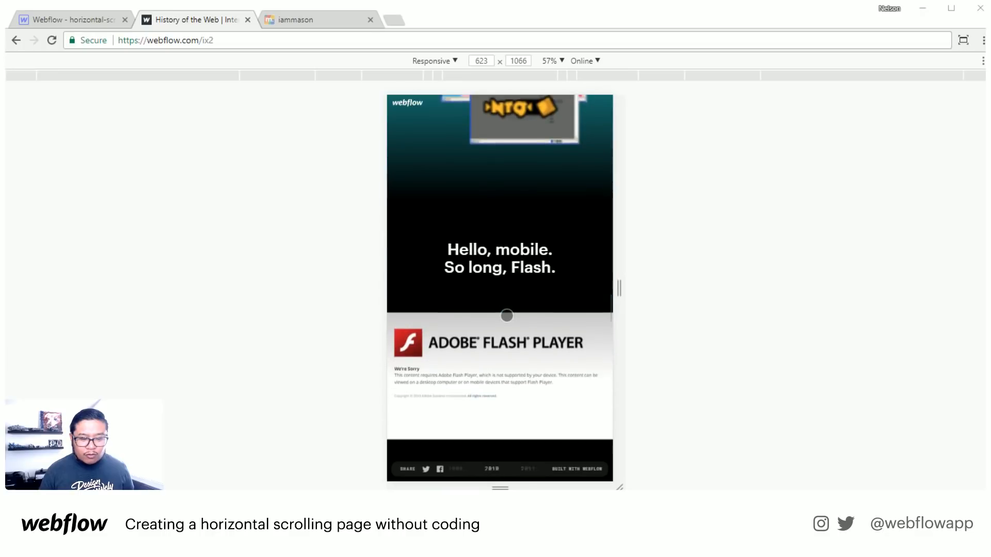
{"action": "scroll", "coordinate": [506, 316], "scroll_direction": "up", "scroll_amount": 10}
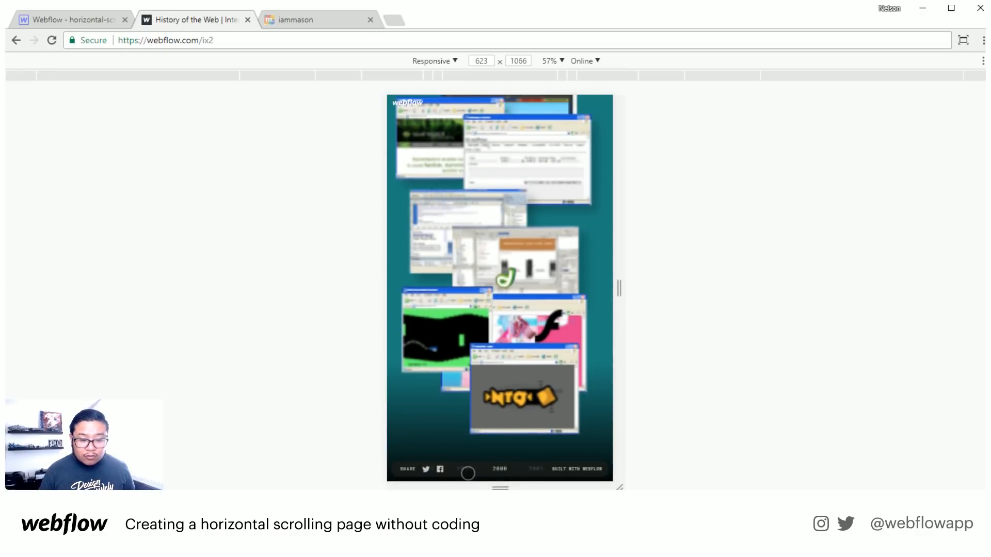
{"action": "scroll", "coordinate": [516, 423], "scroll_direction": "down", "scroll_amount": 3}
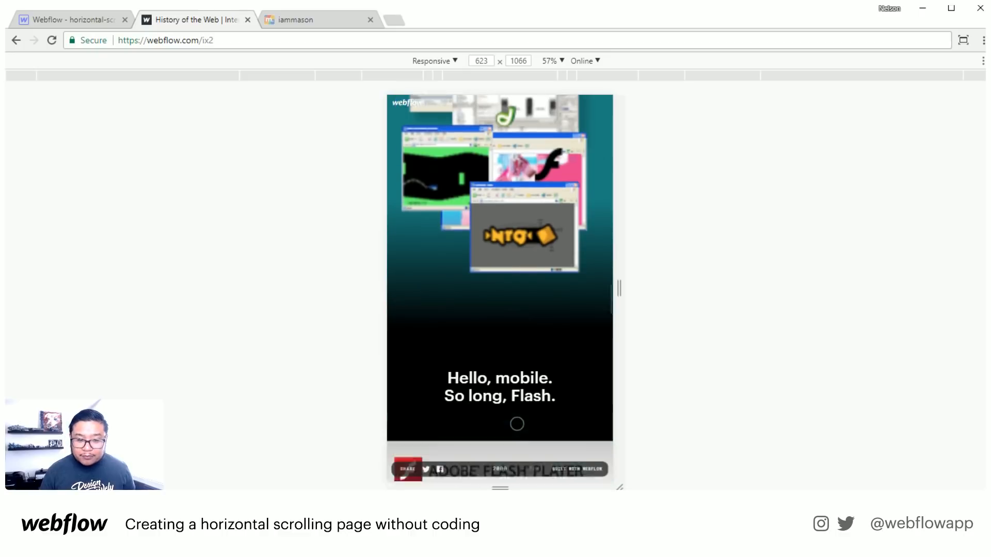
{"action": "scroll", "coordinate": [516, 423], "scroll_direction": "down", "scroll_amount": 3}
{"action": "scroll", "coordinate": [516, 424], "scroll_direction": "up", "scroll_amount": 8}
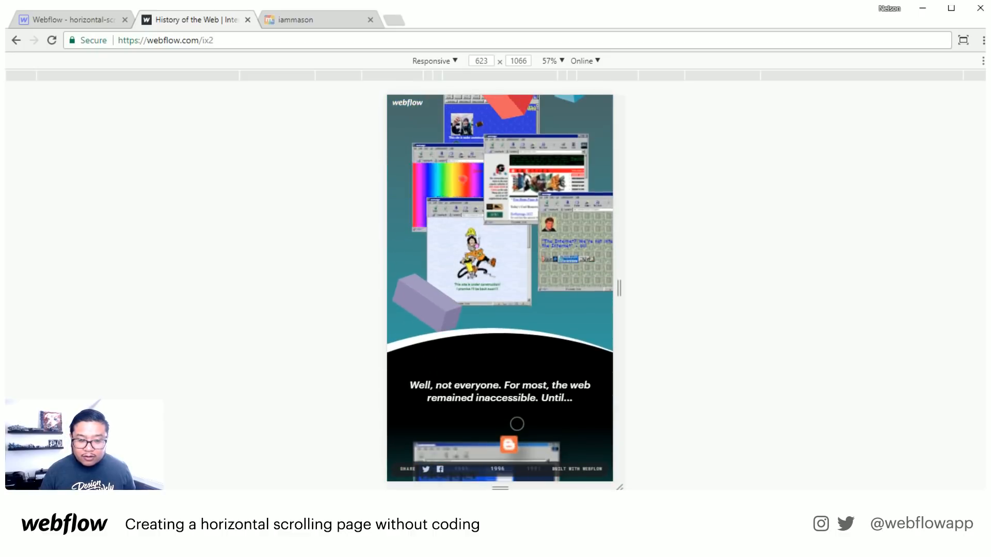
{"action": "scroll", "coordinate": [516, 424], "scroll_direction": "down", "scroll_amount": 6}
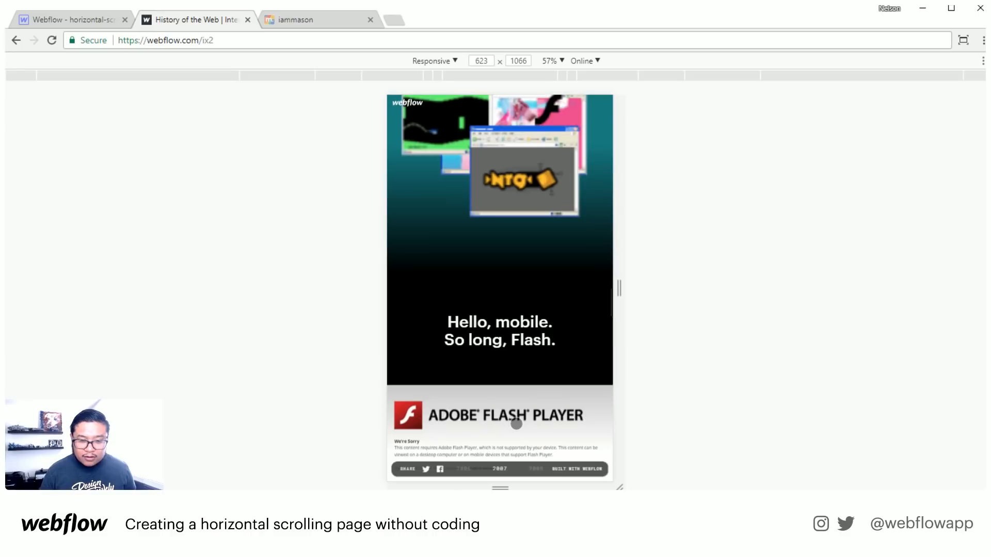
{"action": "scroll", "coordinate": [516, 424], "scroll_direction": "up", "scroll_amount": 10}
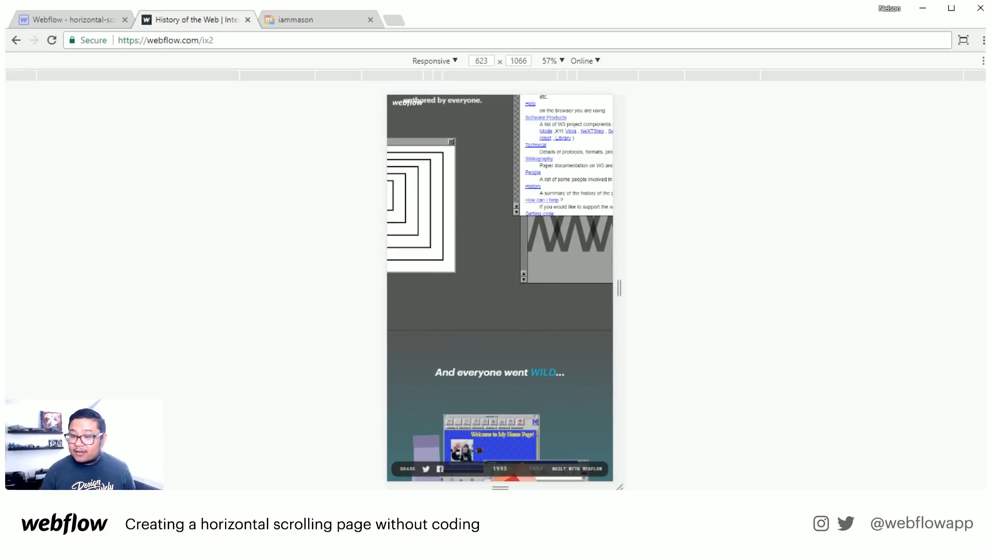
{"action": "key", "text": "ctrl+shift+m"}
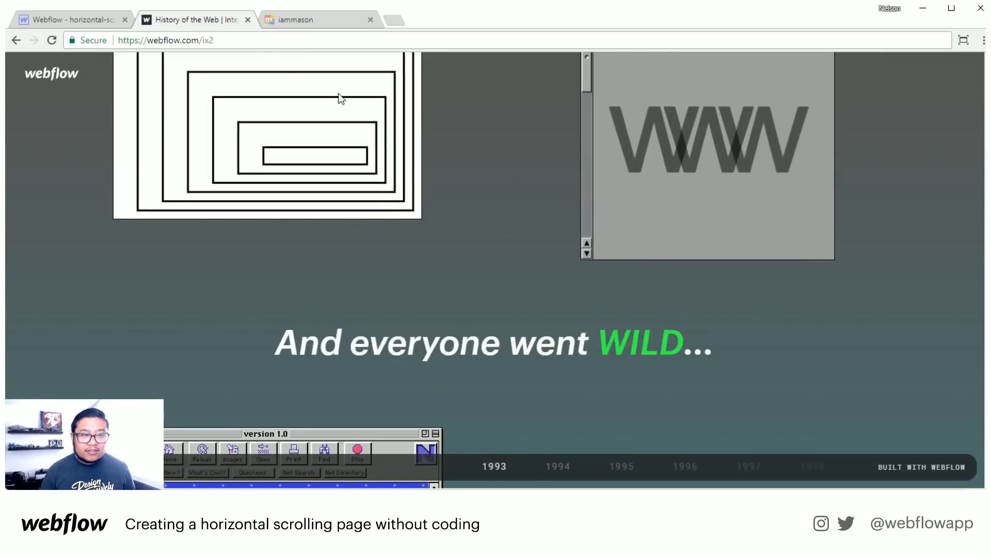
In the horizontal-scroll-demo Designer, leave the scroll animation timeline and turn off its triggers for mobile landscape and mobile portrait
{"action": "left_click", "coordinate": [99, 20]}
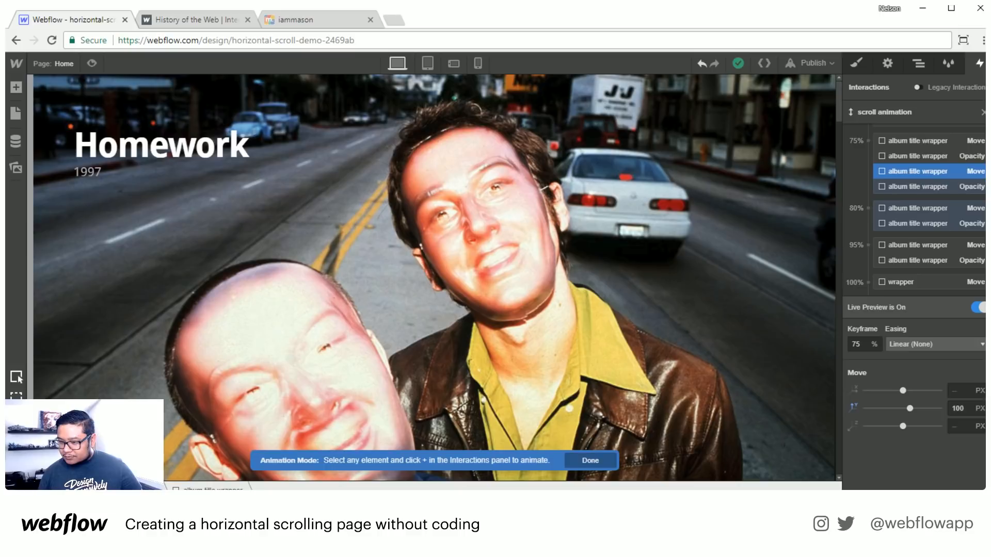
{"action": "left_click", "coordinate": [982, 112]}
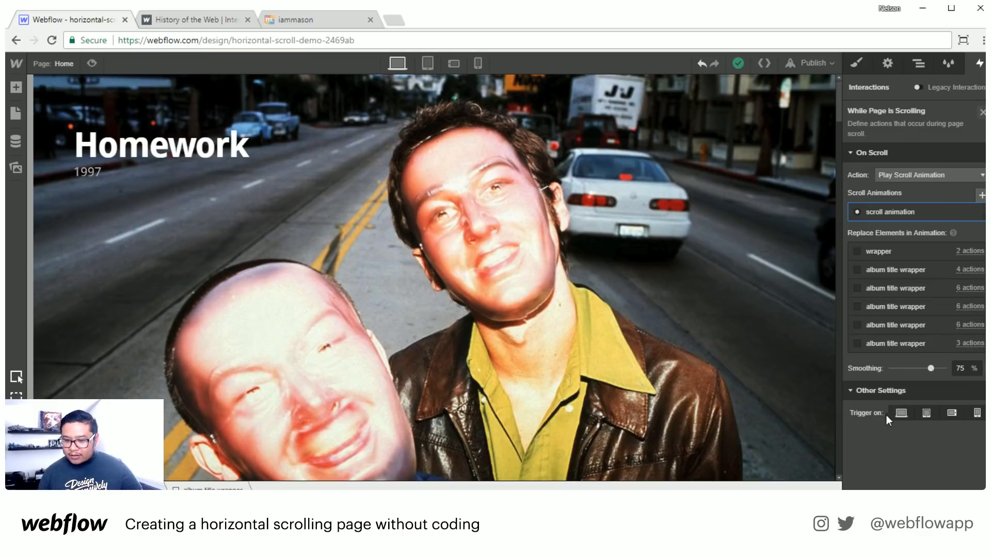
{"action": "left_click", "coordinate": [952, 412]}
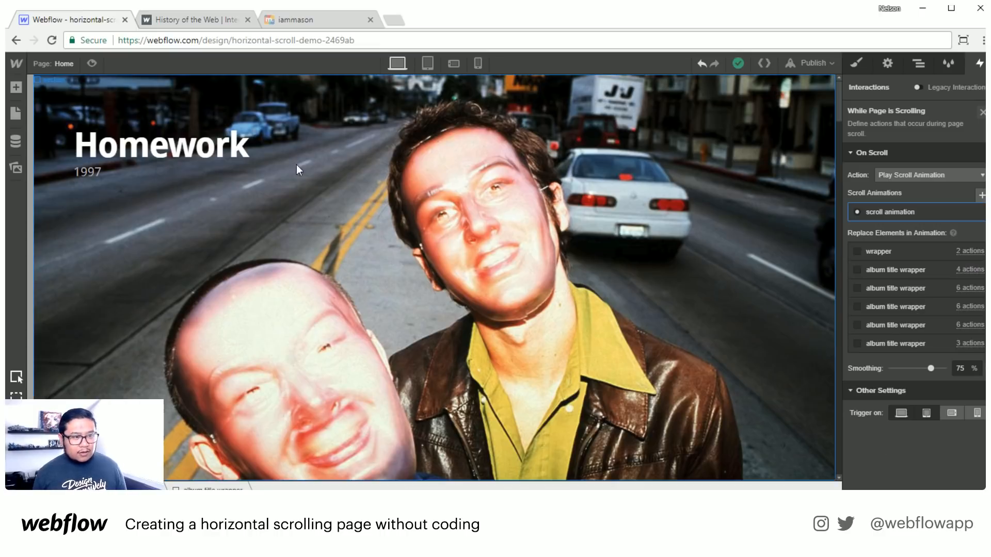
Preview the desktop page and check the horizontal movement back and forth between the Homework and Discovery sections
{"action": "left_click", "coordinate": [92, 63]}
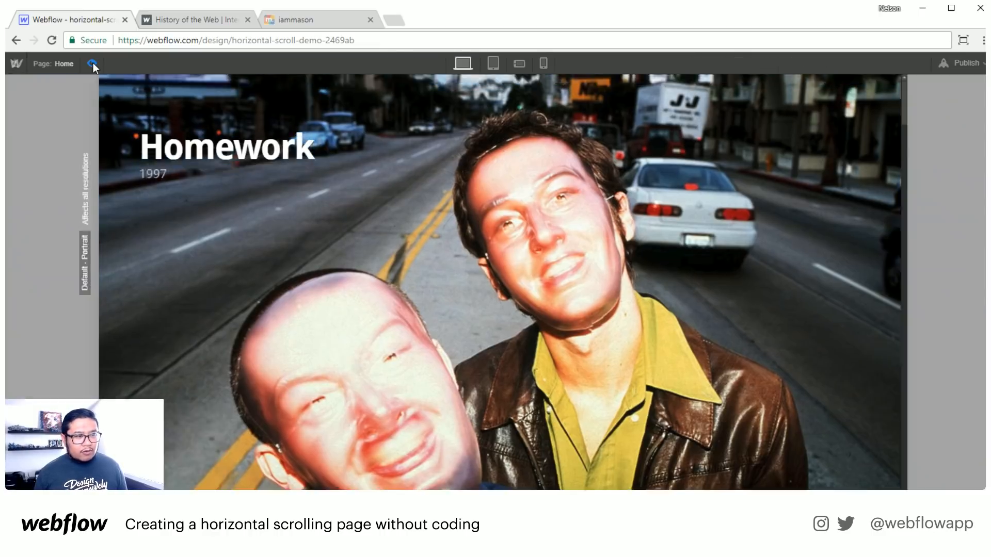
{"action": "scroll", "coordinate": [654, 212], "scroll_direction": "down", "scroll_amount": 4}
{"action": "scroll", "coordinate": [654, 212], "scroll_direction": "up", "scroll_amount": 3}
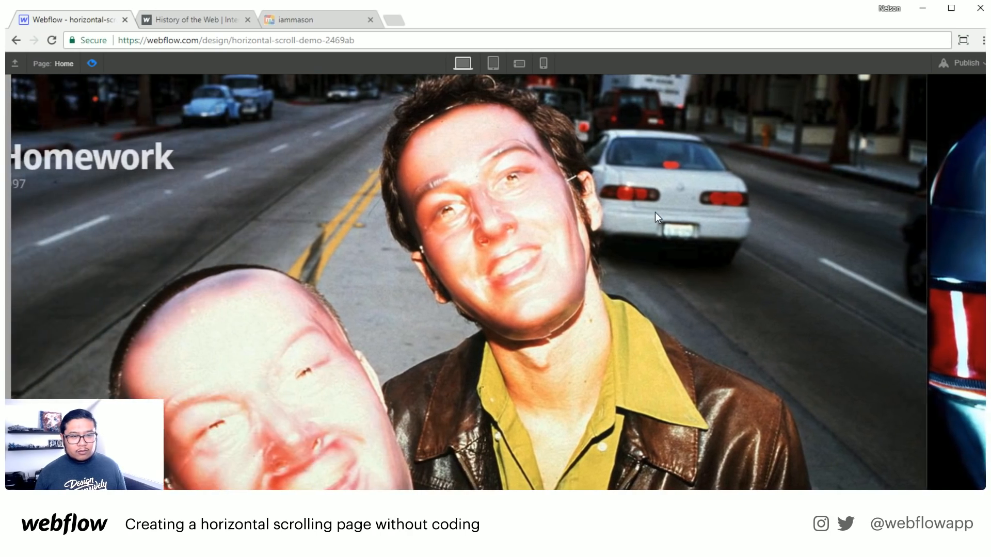
{"action": "scroll", "coordinate": [652, 211], "scroll_direction": "down", "scroll_amount": 10}
{"action": "scroll", "coordinate": [652, 210], "scroll_direction": "down", "scroll_amount": 2}
{"action": "scroll", "coordinate": [645, 207], "scroll_direction": "up", "scroll_amount": 8}
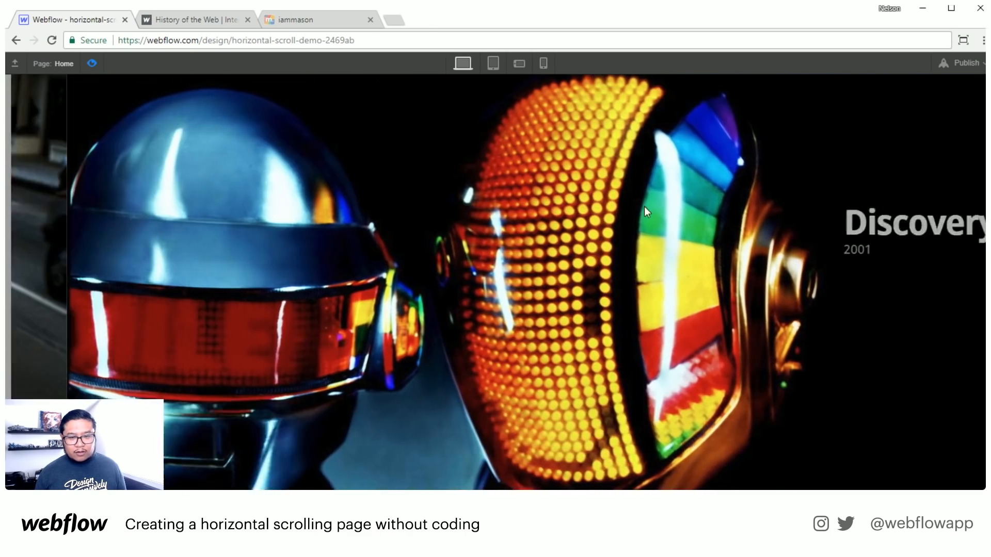
{"action": "scroll", "coordinate": [643, 204], "scroll_direction": "down", "scroll_amount": 3}
{"action": "scroll", "coordinate": [643, 204], "scroll_direction": "up", "scroll_amount": 3}
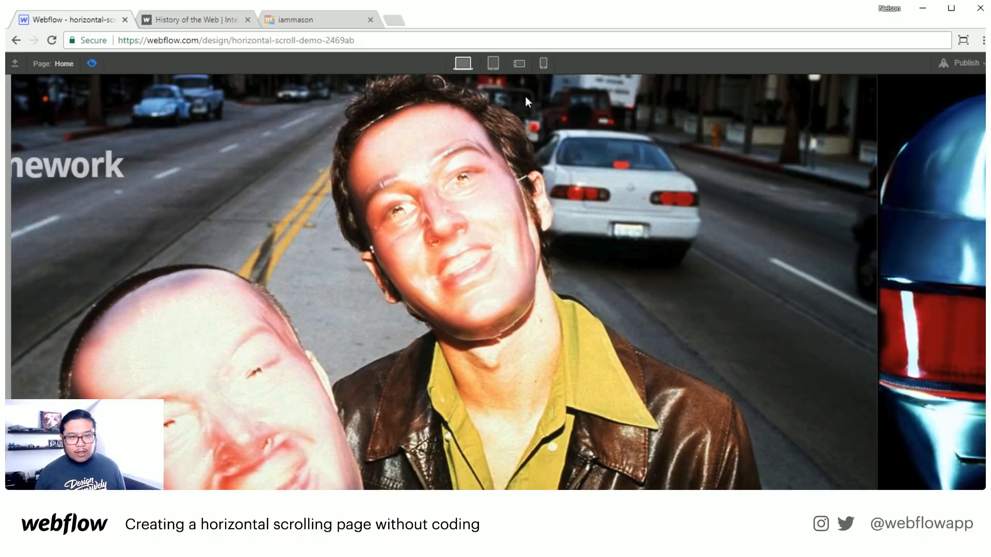
Preview the page at tablet size and check the horizontal album animation from Discovery to Random Access Memories and back
{"action": "left_click", "coordinate": [493, 63]}
{"action": "scroll", "coordinate": [521, 249], "scroll_direction": "down", "scroll_amount": 3}
{"action": "scroll", "coordinate": [521, 250], "scroll_direction": "down", "scroll_amount": 3}
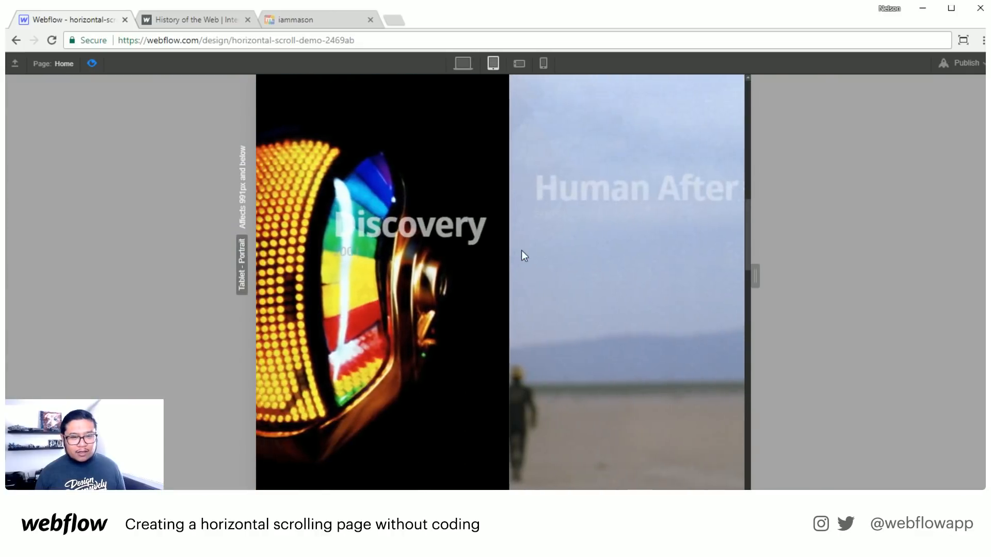
{"action": "scroll", "coordinate": [521, 249], "scroll_direction": "up", "scroll_amount": 4}
{"action": "scroll", "coordinate": [521, 249], "scroll_direction": "down", "scroll_amount": 4}
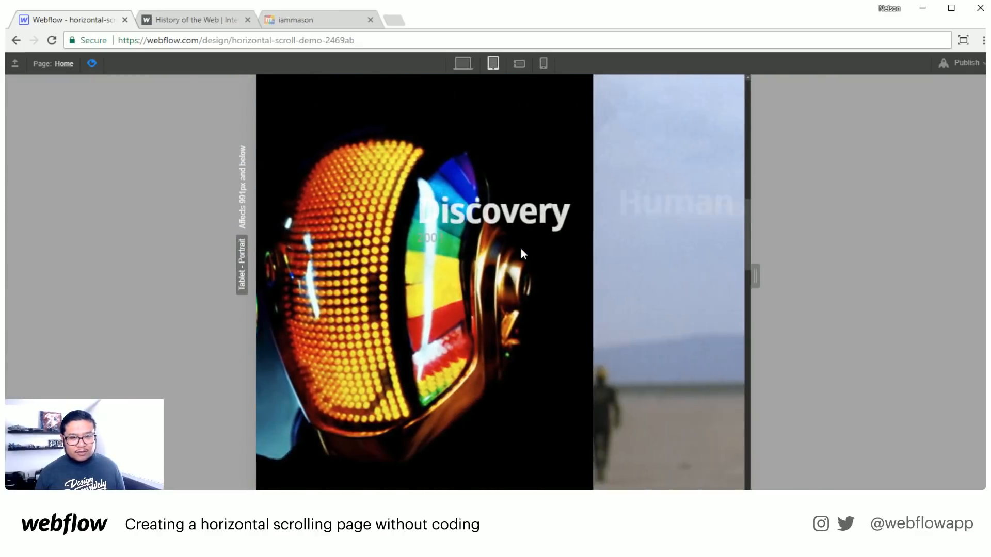
{"action": "scroll", "coordinate": [521, 249], "scroll_direction": "down", "scroll_amount": 4}
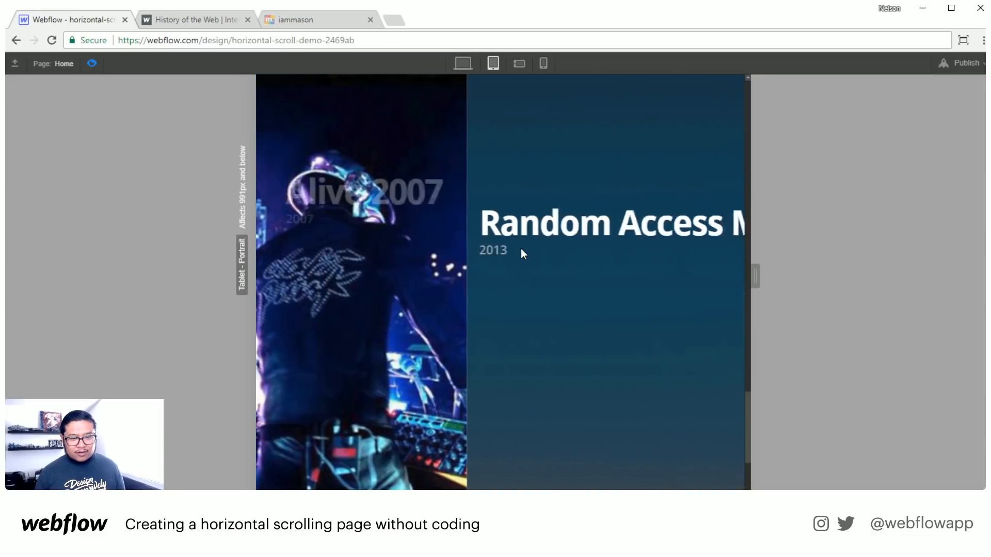
{"action": "scroll", "coordinate": [521, 248], "scroll_direction": "up", "scroll_amount": 3}
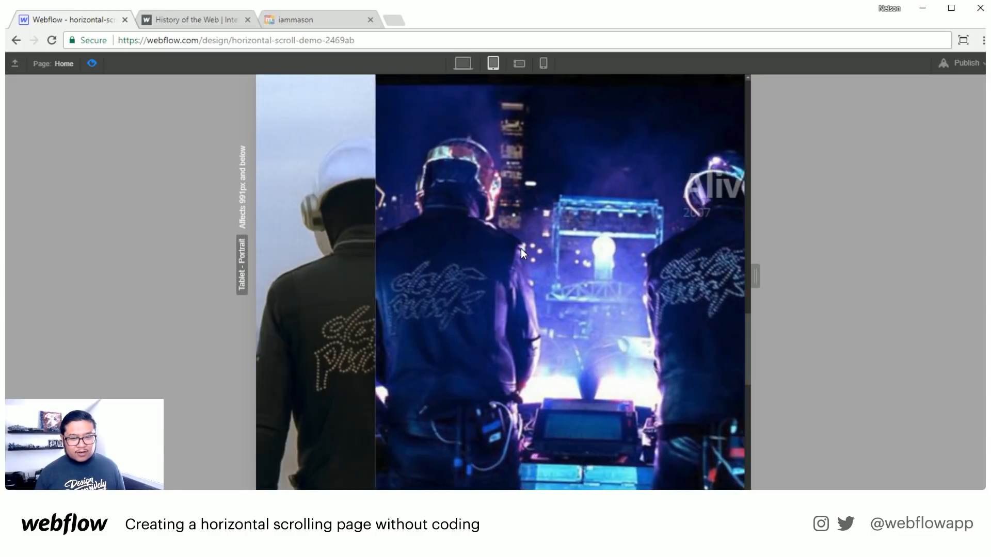
Preview the page at phone landscape size, switch back to tablet size and return to editing
{"action": "left_click", "coordinate": [531, 61]}
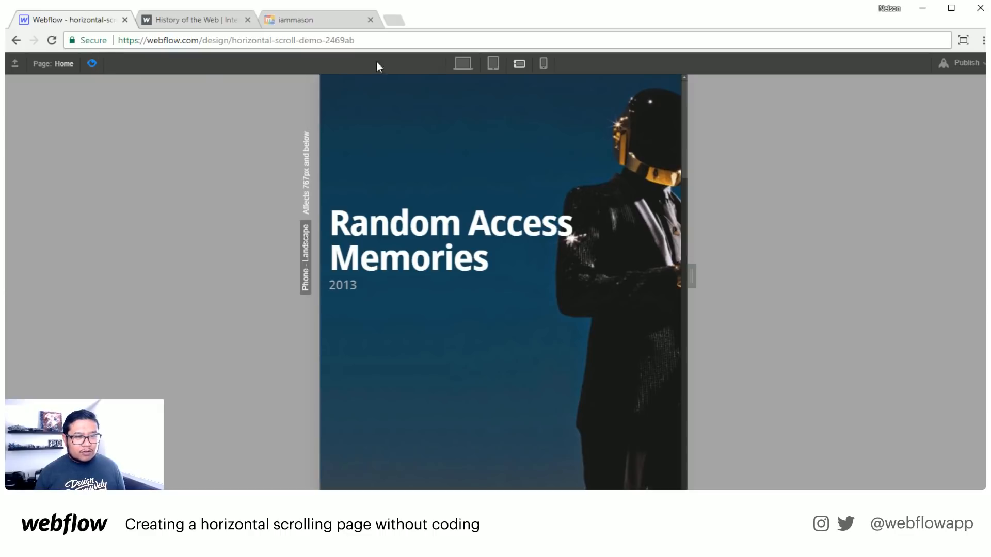
{"action": "left_click", "coordinate": [490, 64]}
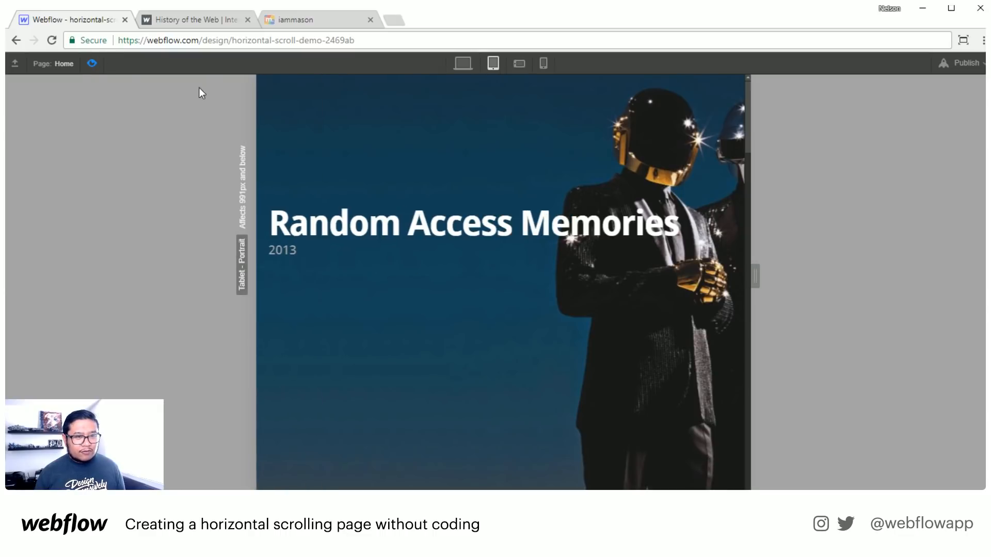
{"action": "left_click", "coordinate": [91, 64]}
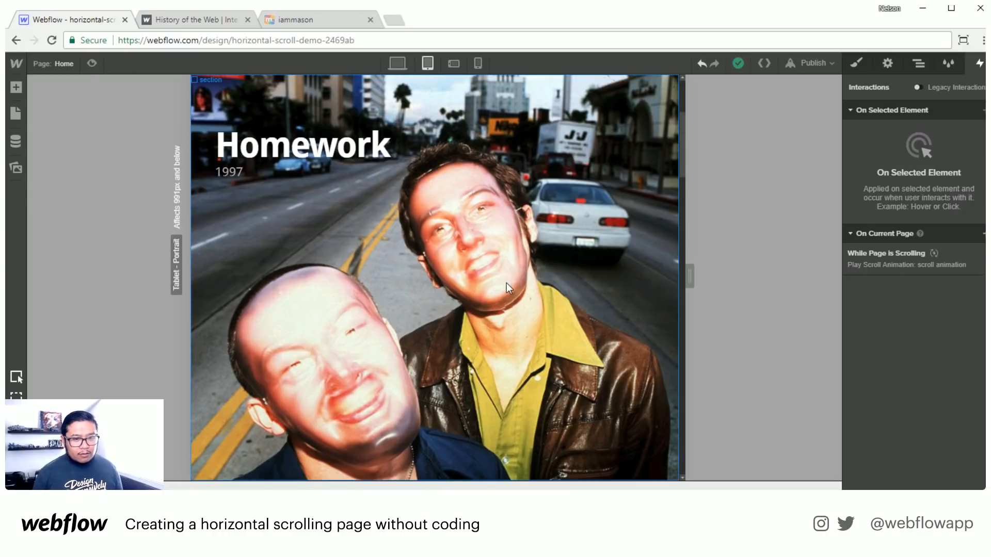
Move the first section out of the wrapper to directly below the scroll element in the page hierarchy
{"action": "left_click", "coordinate": [920, 64]}
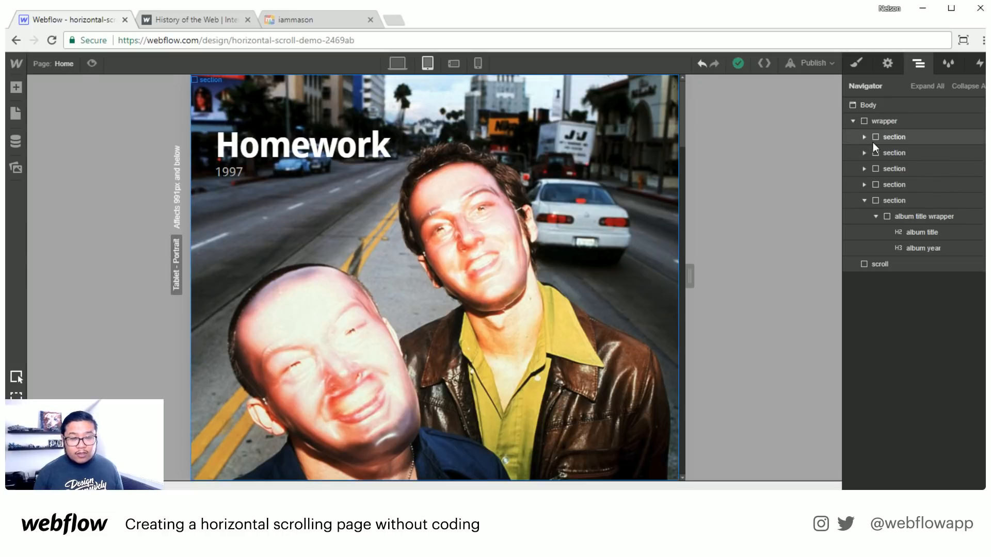
{"action": "left_click_drag", "start_coordinate": [896, 139], "coordinate": [880, 266]}
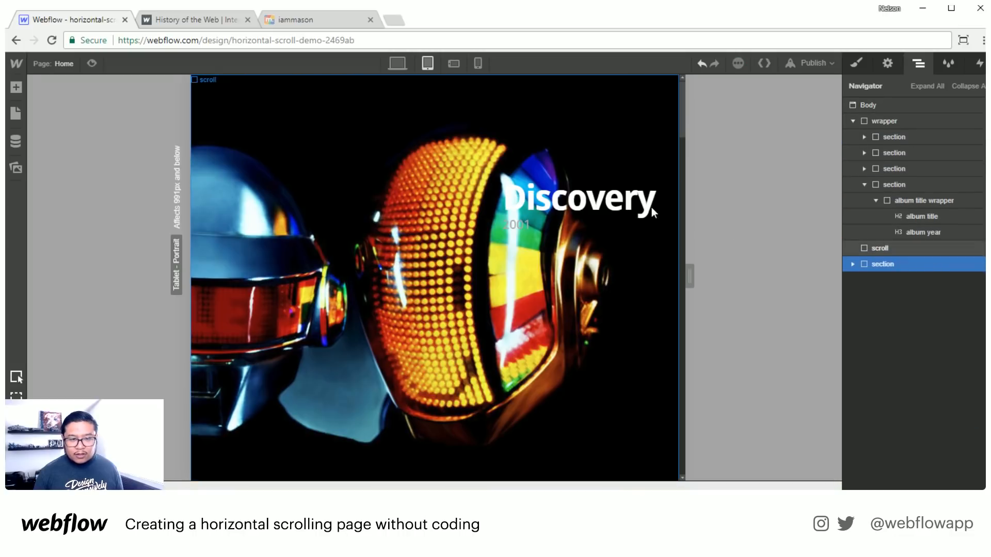
Select the Discovery album's parent section and open the settings of its discovery.jpeg background image
{"action": "left_click", "coordinate": [614, 214]}
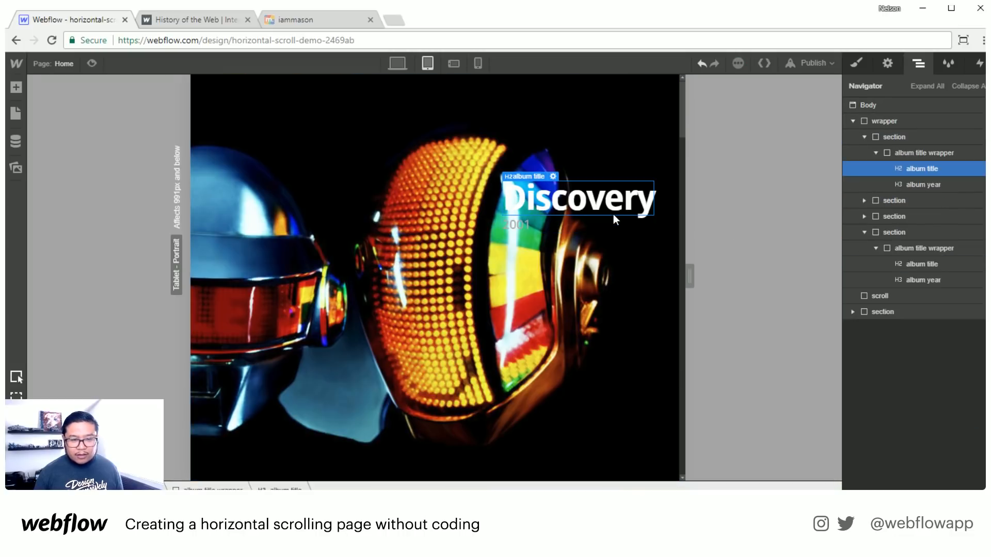
{"action": "key", "text": "Up"}
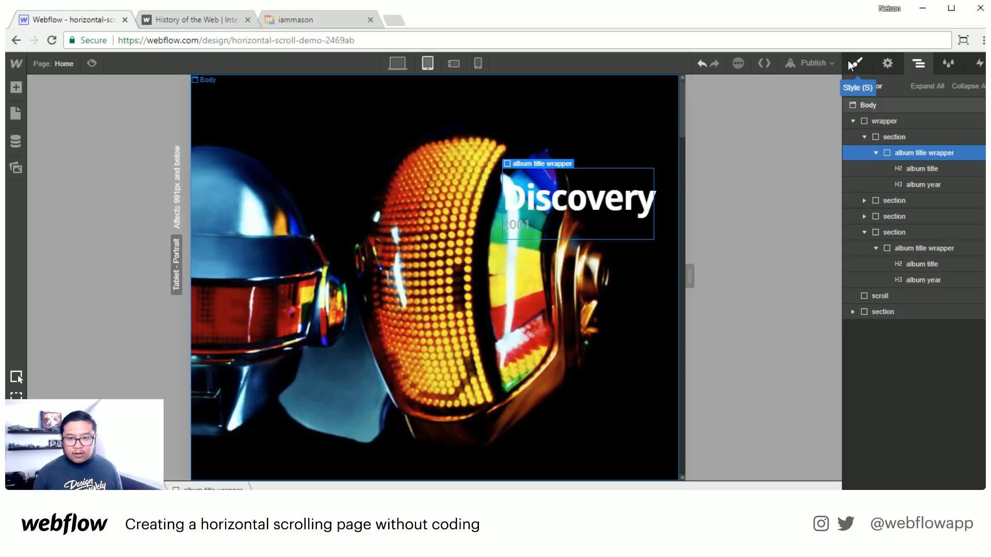
{"action": "left_click", "coordinate": [897, 136]}
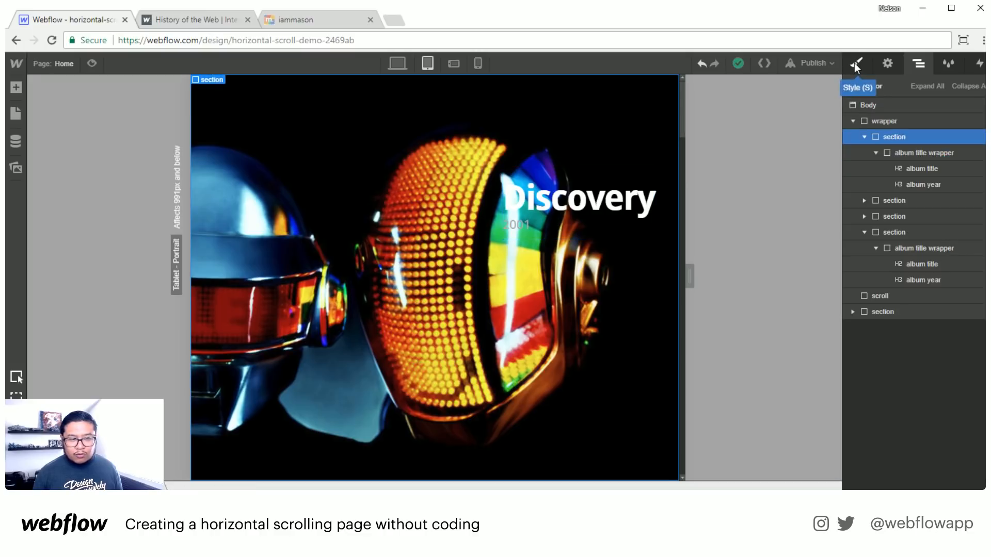
{"action": "left_click", "coordinate": [853, 63]}
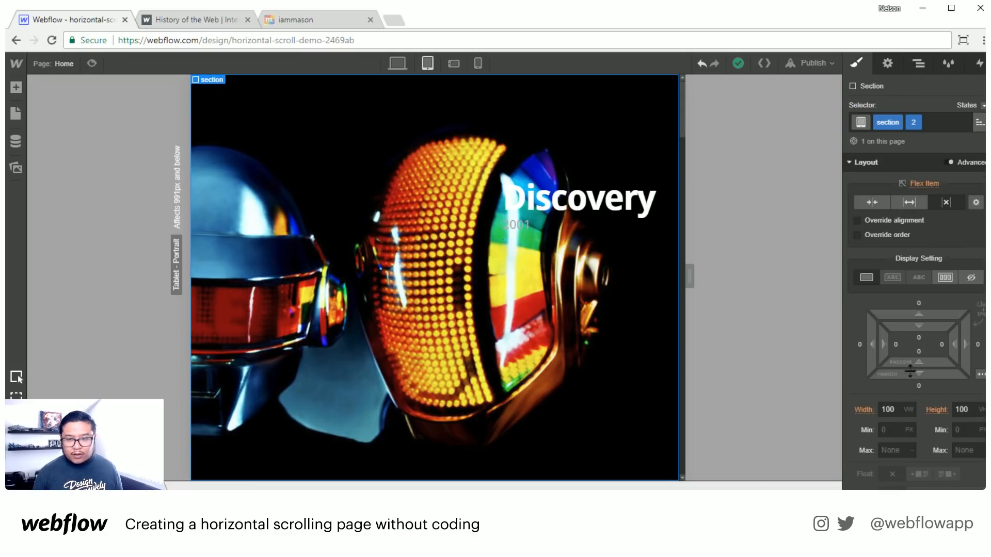
{"action": "scroll", "coordinate": [913, 351], "scroll_direction": "down", "scroll_amount": 10}
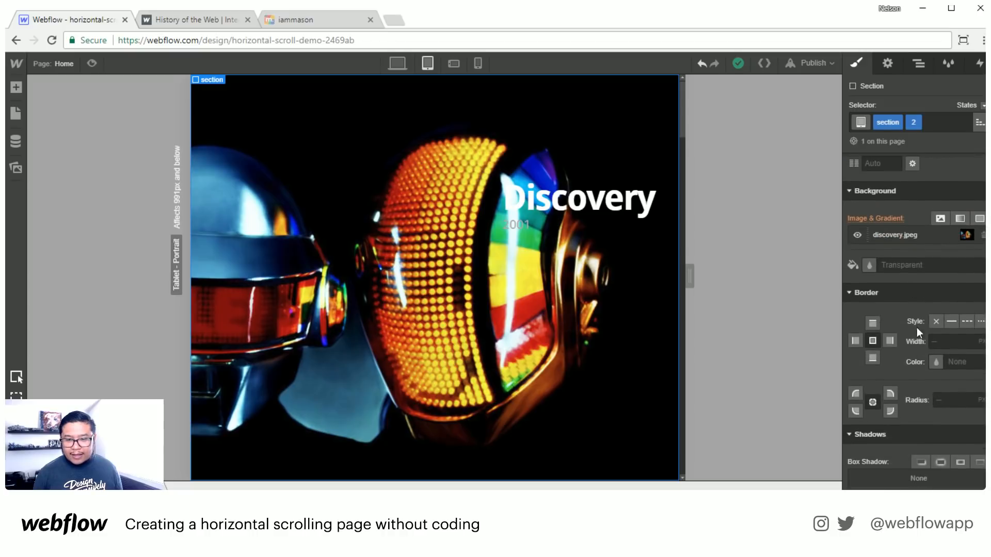
{"action": "left_click", "coordinate": [896, 236]}
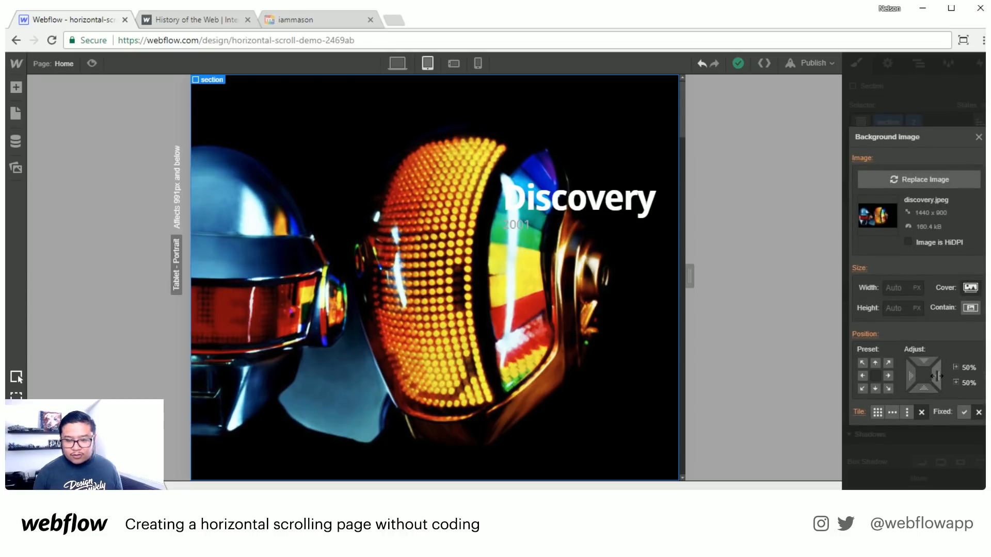
Try shifting the Discovery background image horizontally at tablet size and remove that position override
{"action": "left_click_drag", "start_coordinate": [935, 377], "coordinate": [868, 330]}
{"action": "left_click", "coordinate": [868, 330]}
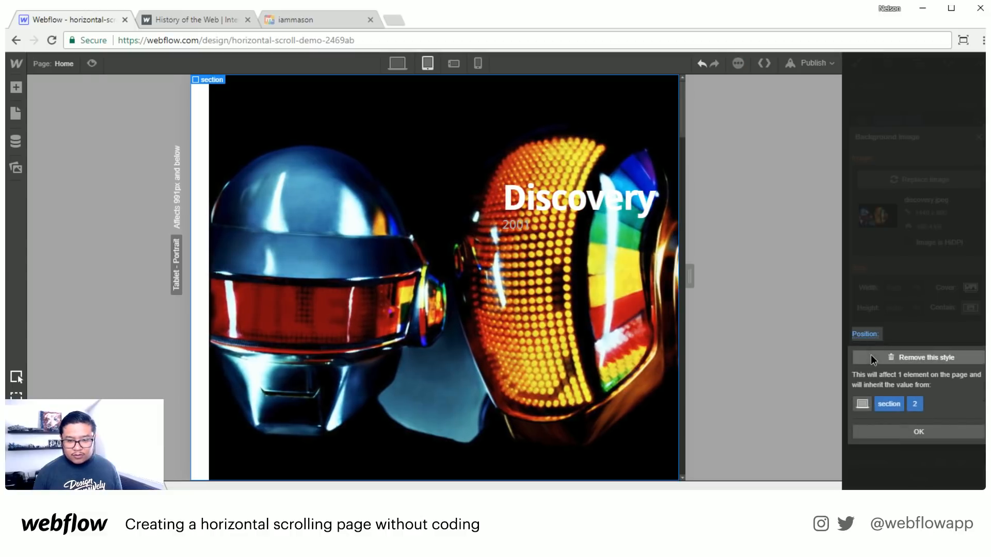
{"action": "left_click", "coordinate": [871, 354]}
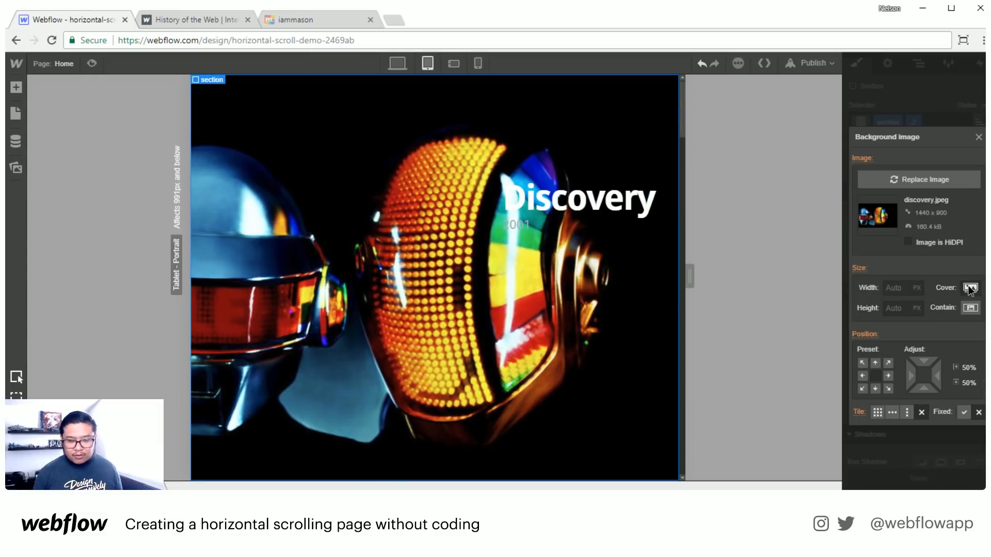
Replace the Discovery background's cover sizing with auto width, try several positions, and place it at 15% horizontally and 0 vertically
{"action": "left_click", "coordinate": [963, 308]}
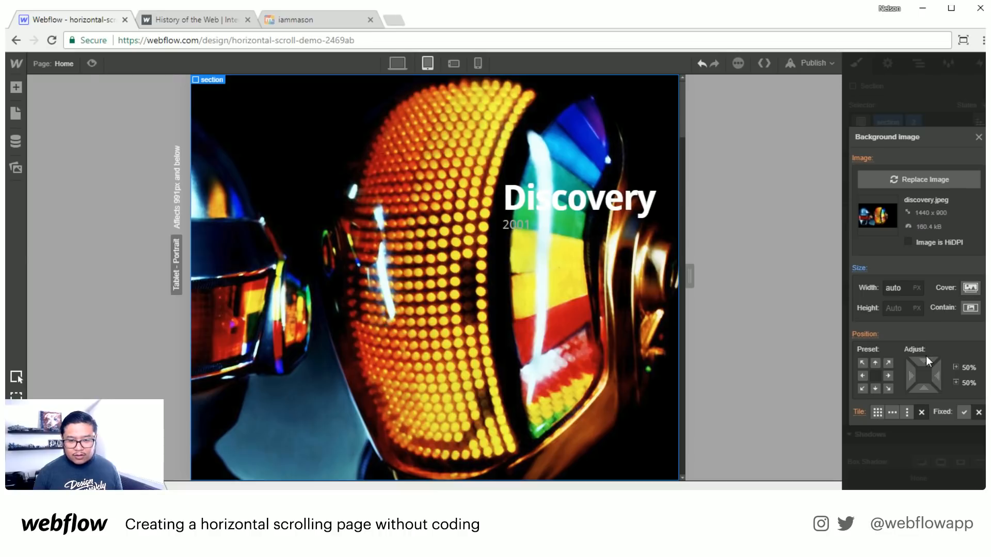
{"action": "mouse_move", "coordinate": [925, 359]}
{"action": "left_mouse_down"}
{"action": "mouse_move", "coordinate": [931, 374]}
{"action": "mouse_move", "coordinate": [924, 348]}
{"action": "left_mouse_up"}
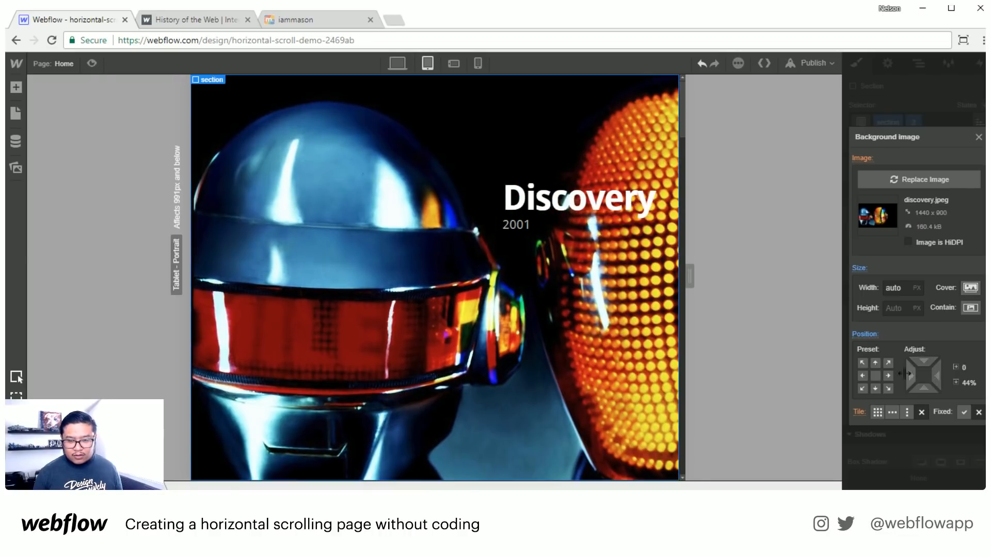
{"action": "left_click", "coordinate": [862, 388]}
{"action": "left_click", "coordinate": [885, 361]}
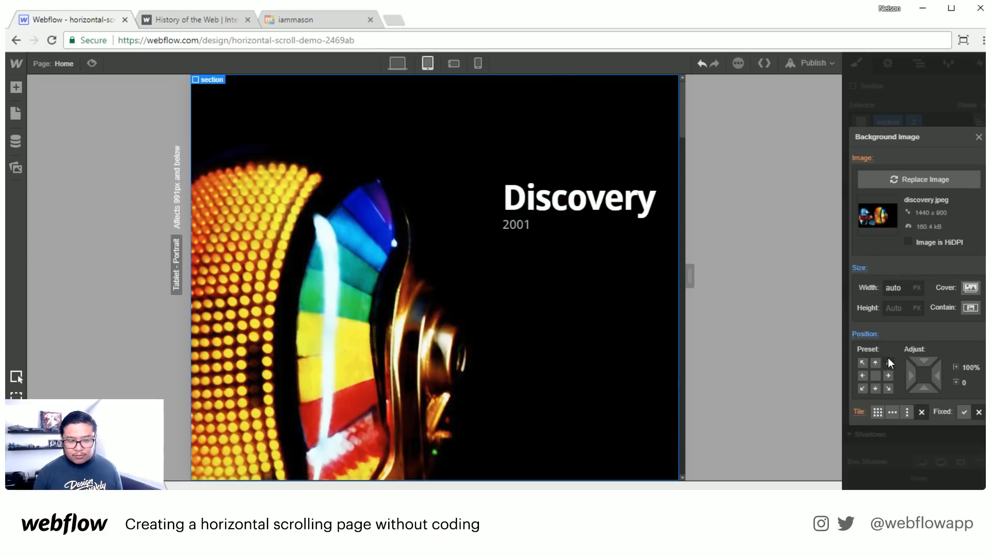
{"action": "left_click_drag", "start_coordinate": [911, 376], "coordinate": [771, 356]}
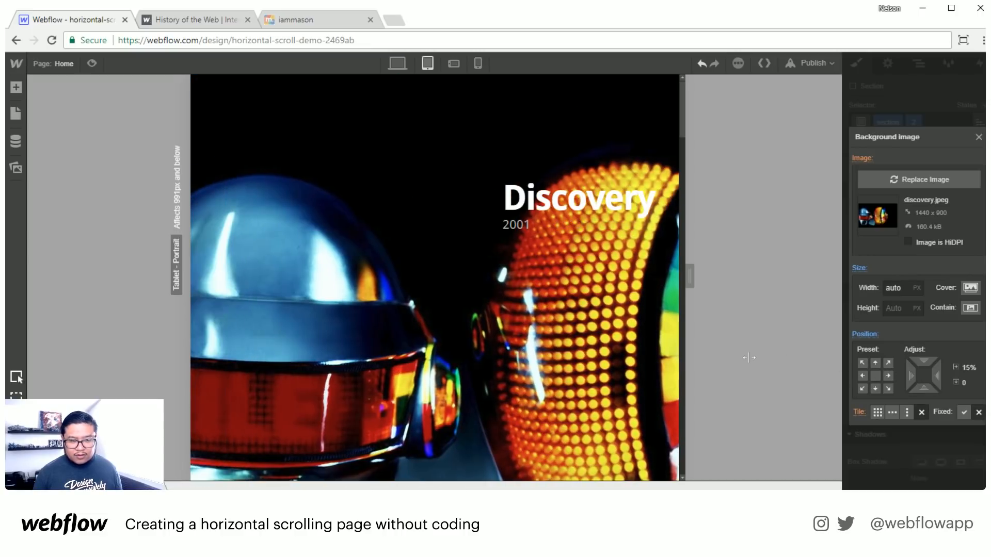
Try the HiDPI option on the Discovery background image, and enlarge the image width to 1000 px
{"action": "left_click", "coordinate": [892, 288]}
{"action": "left_click", "coordinate": [924, 242]}
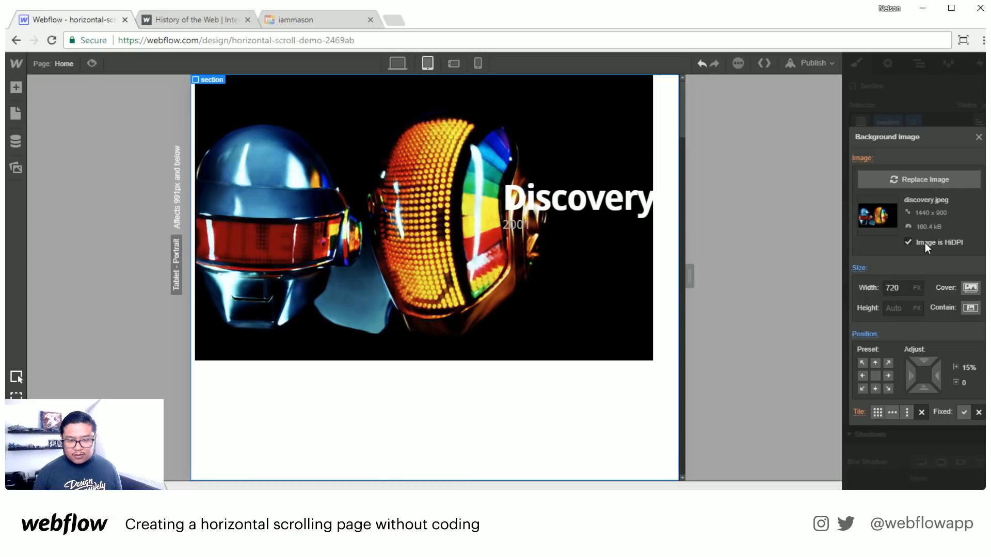
{"action": "left_click", "coordinate": [906, 287]}
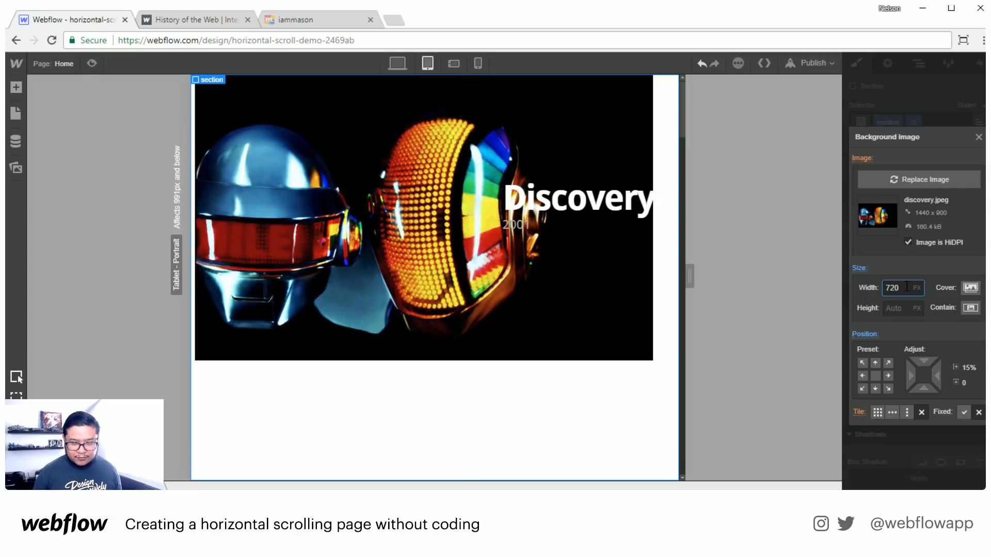
{"action": "key", "text": "shift+Up"}
{"action": "key", "text": "shift+Up"}
{"action": "key", "text": "shift+Up"}
{"action": "key", "text": "shift+Up"}
{"action": "key", "text": "shift+Up"}
{"action": "key", "text": "shift+Up"}
{"action": "key", "text": "shift+Up"}
{"action": "key", "text": "shift+Up"}
{"action": "key", "text": "shift+Up"}
{"action": "key", "text": "shift+Up"}
{"action": "key", "text": "shift+Up"}
{"action": "key", "text": "shift+Up"}
{"action": "key", "text": "shift+Up"}
{"action": "key", "text": "shift+Up"}
{"action": "key", "text": "shift+Up"}
{"action": "key", "text": "shift+Up"}
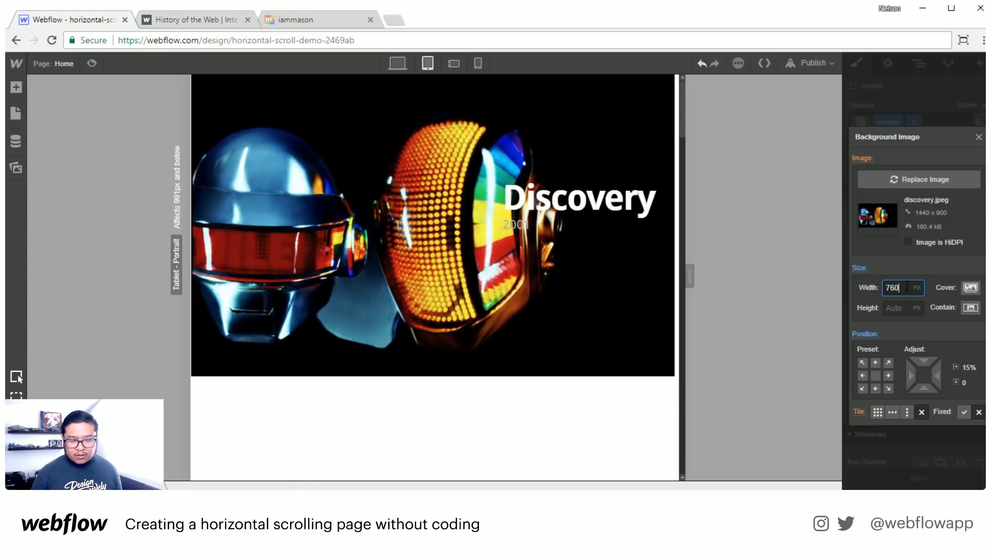
{"action": "key", "text": "shift+Up"}
{"action": "key", "text": "shift+Up"}
{"action": "key", "text": "shift+Up"}
{"action": "key", "text": "shift+Up"}
{"action": "key", "text": "shift+Up"}
{"action": "key", "text": "shift+Up"}
{"action": "key", "text": "shift+Up"}
{"action": "key", "text": "shift+Up"}
{"action": "key", "text": "shift+Up"}
{"action": "key", "text": "shift+Up"}
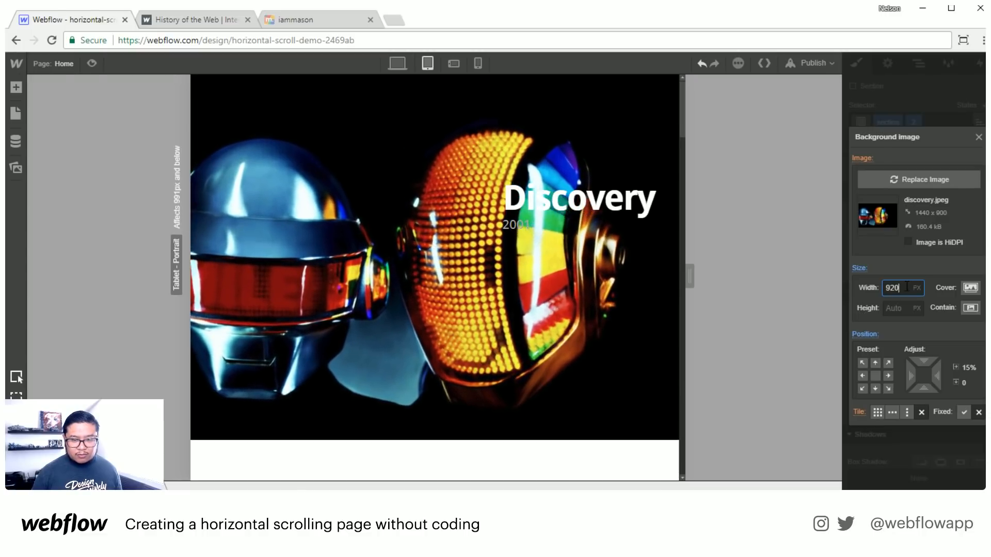
{"action": "key", "text": "shift+Up"}
{"action": "key", "text": "shift+Up"}
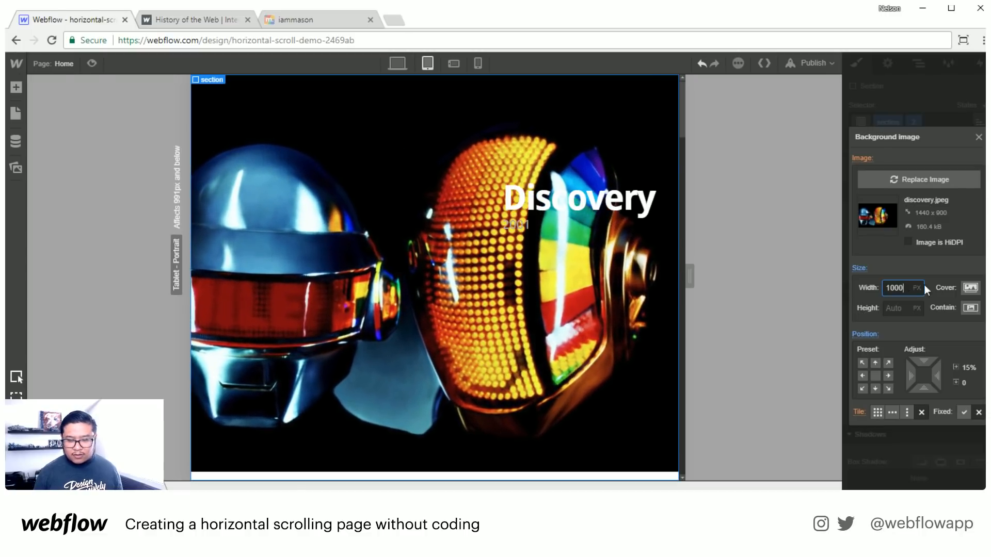
Anchor the Discovery background image at bottom center (50%, 100%) and reduce its width to 850 px
{"action": "left_click", "coordinate": [874, 362]}
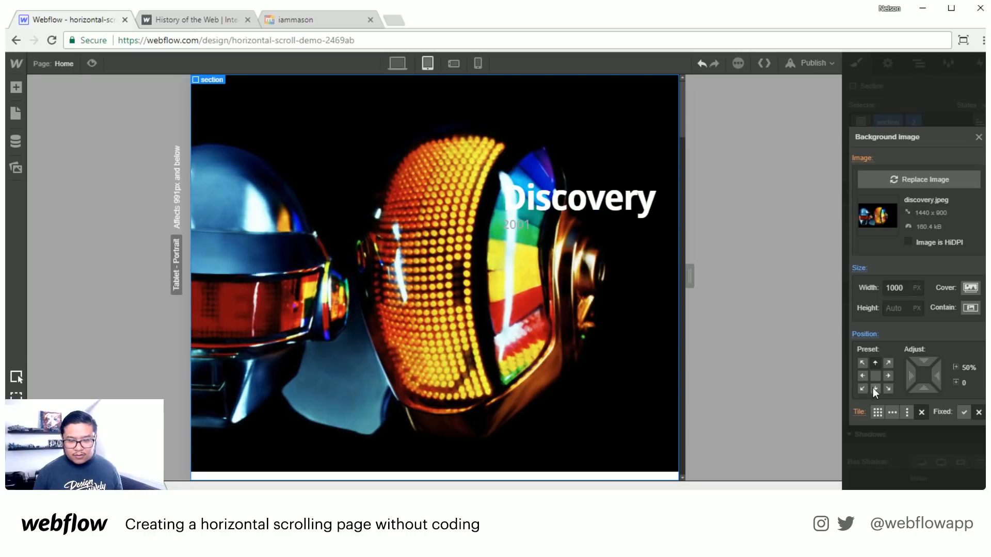
{"action": "left_click", "coordinate": [875, 388]}
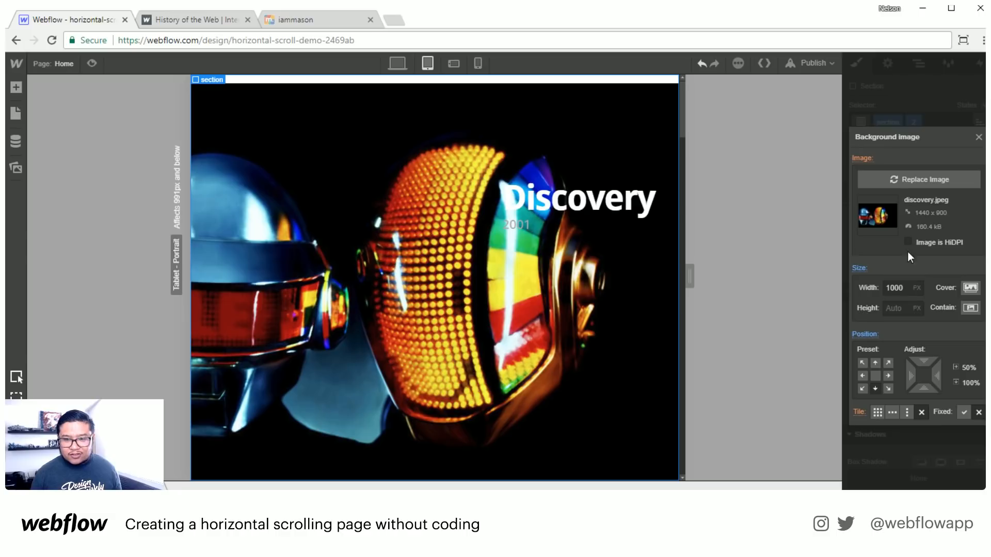
{"action": "left_click", "coordinate": [900, 285]}
{"action": "key", "text": "shift+Down"}
{"action": "key", "text": "shift+Down"}
{"action": "key", "text": "shift+Down"}
{"action": "key", "text": "shift+Down"}
{"action": "key", "text": "shift+Down"}
{"action": "key", "text": "shift+Down"}
{"action": "key", "text": "shift+Down"}
{"action": "key", "text": "shift+Down"}
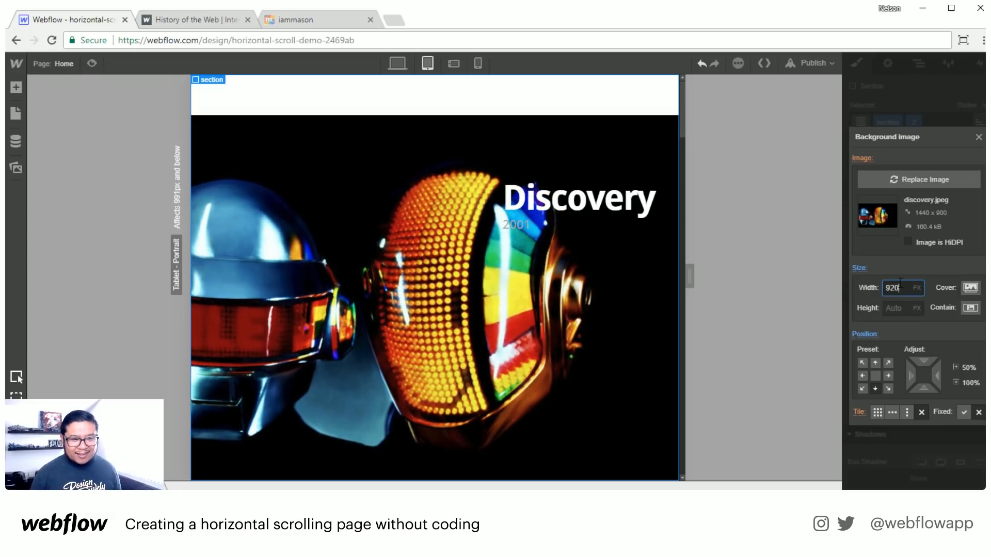
{"action": "key", "text": "shift+Down"}
{"action": "key", "text": "shift+Down"}
{"action": "key", "text": "shift+Down"}
{"action": "key", "text": "shift+Down"}
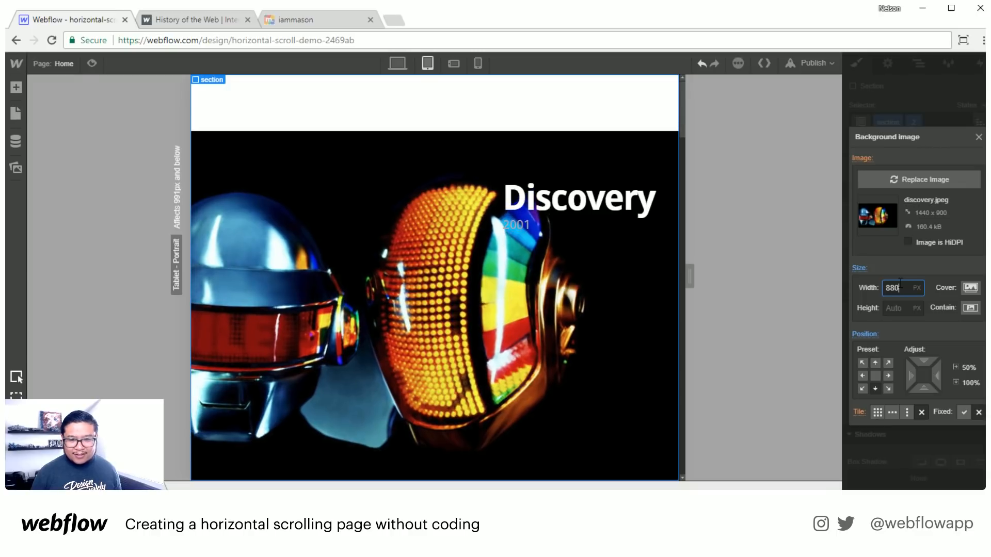
{"action": "key", "text": "shift+Down"}
{"action": "key", "text": "shift+Down"}
{"action": "key", "text": "shift+Down"}
{"action": "key", "text": "shift+Down"}
{"action": "key", "text": "shift+Down"}
{"action": "key", "text": "shift+Up"}
{"action": "key", "text": "shift+Up"}
{"action": "key", "text": "shift+Up"}
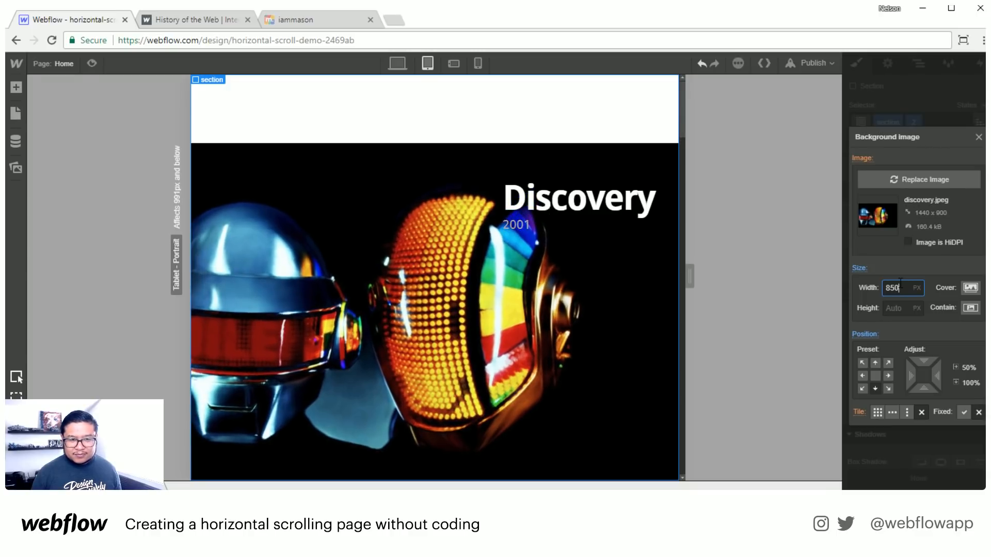
Set the Discovery background image width to 870 px and position it at 0 horizontally and 111% vertically
{"action": "key", "text": "shift+Up"}
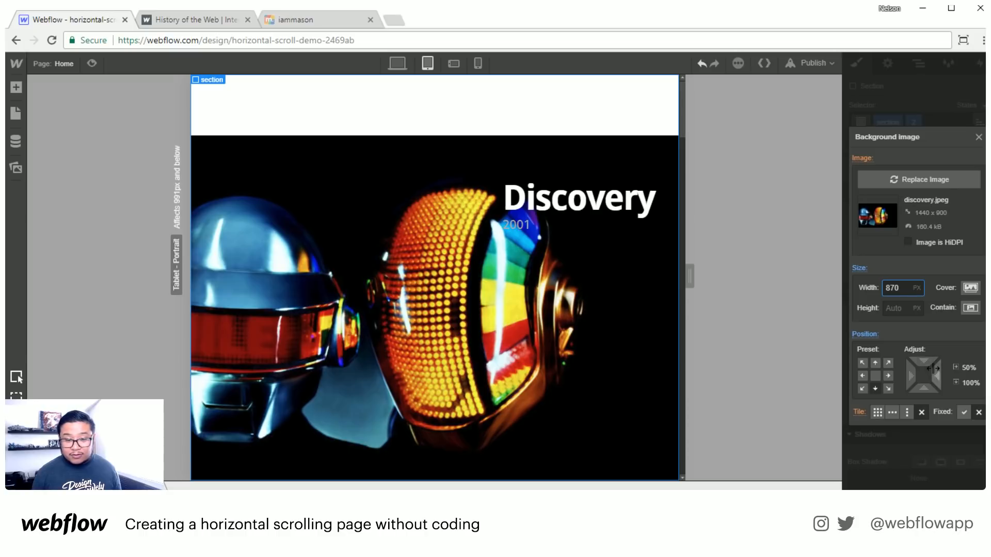
{"action": "left_click_drag", "start_coordinate": [908, 376], "coordinate": [905, 375]}
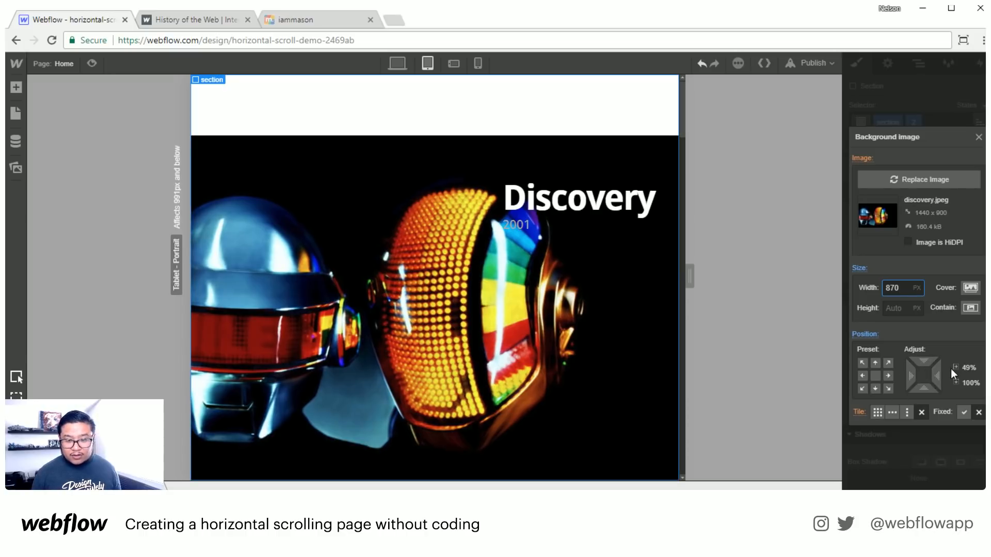
{"action": "left_click", "coordinate": [863, 376]}
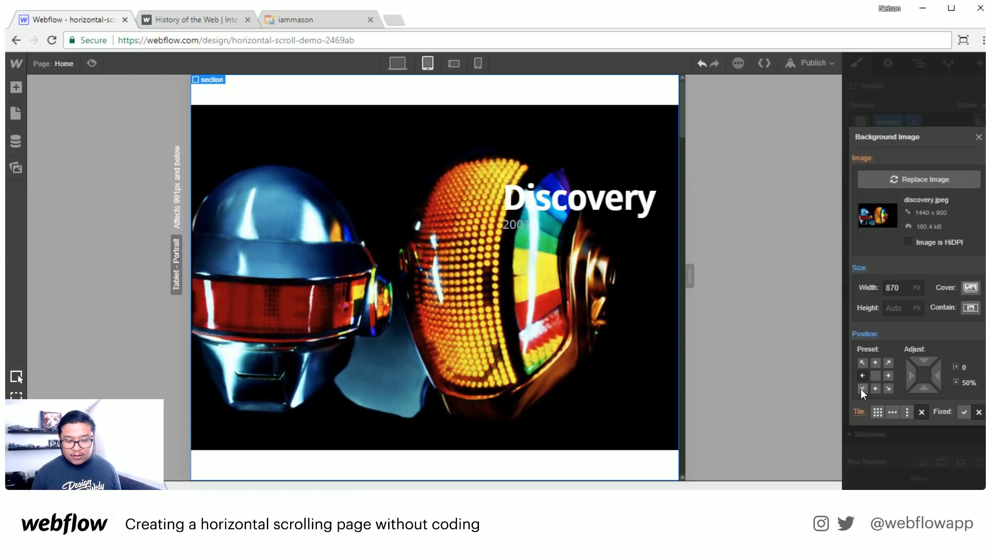
{"action": "left_click", "coordinate": [861, 388]}
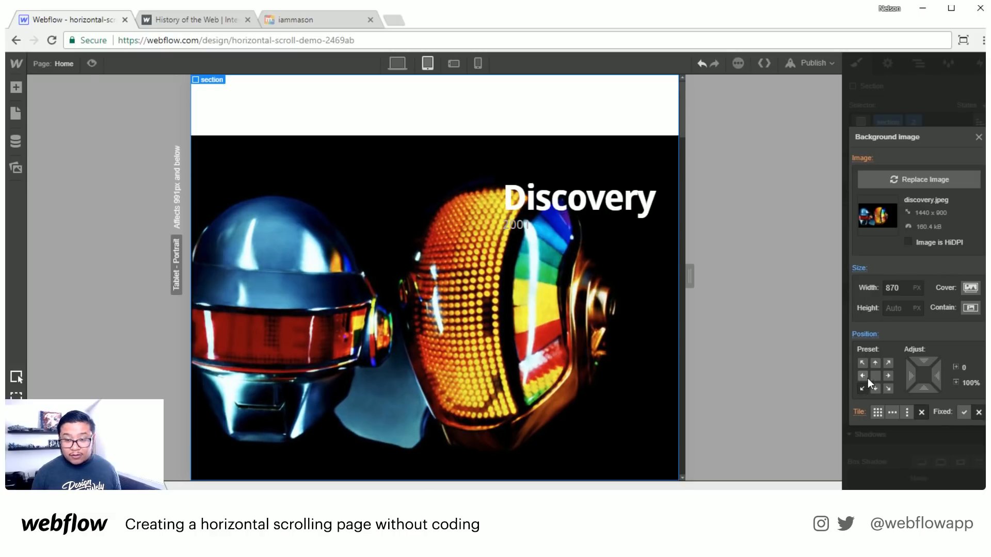
{"action": "left_click_drag", "start_coordinate": [923, 362], "coordinate": [920, 383]}
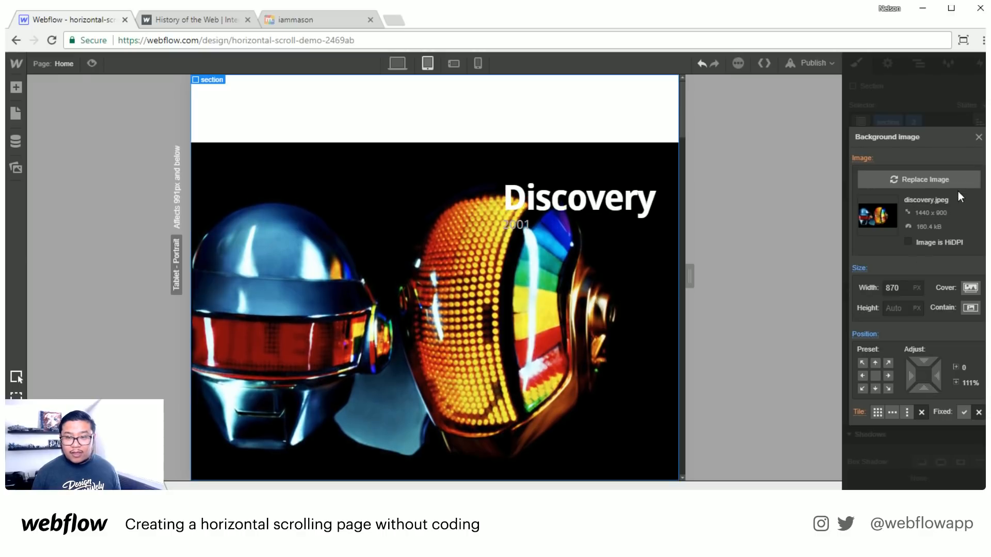
{"action": "left_click", "coordinate": [978, 137]}
Set the Discovery section's background color to black and move its album title wrapper up above the helmets
{"action": "left_click", "coordinate": [901, 265]}
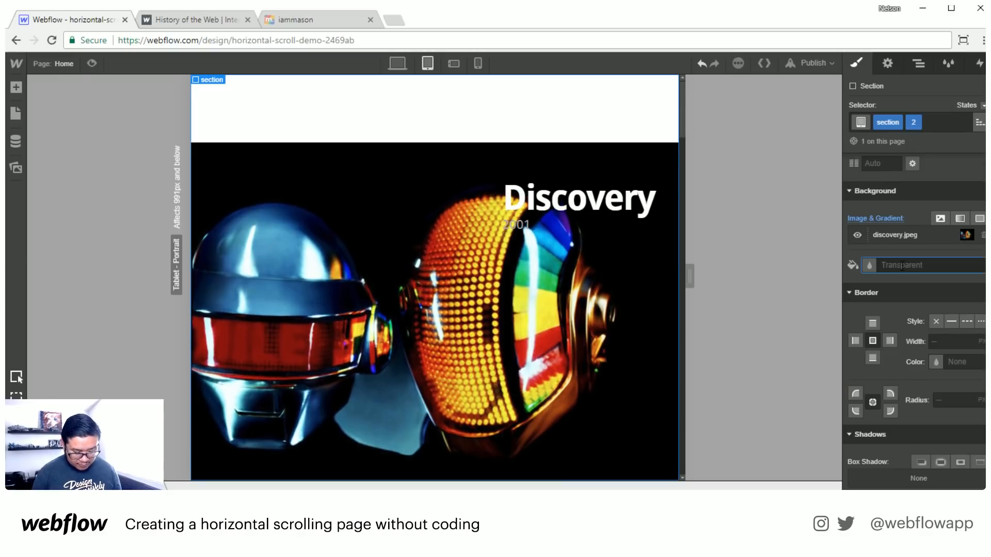
{"action": "type", "text": "black"}
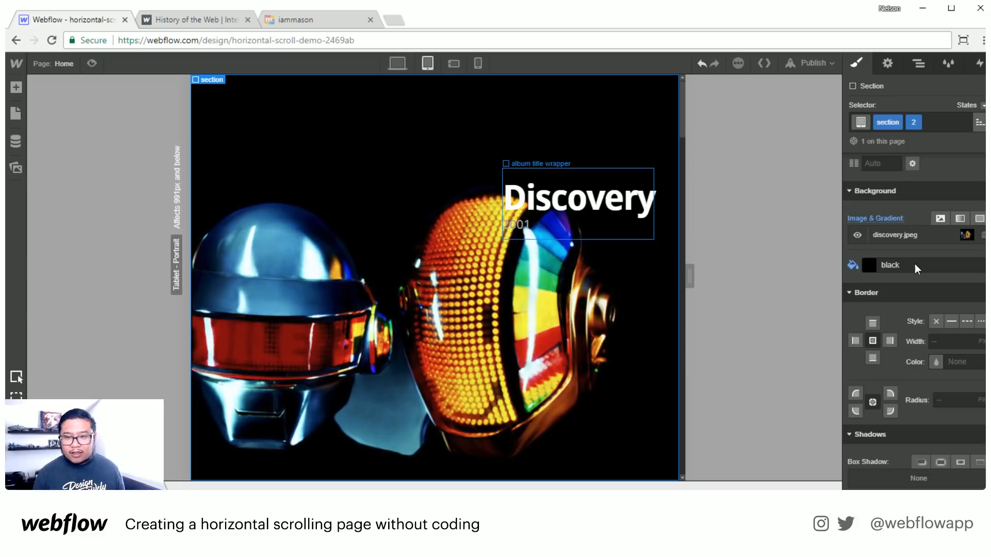
{"action": "scroll", "coordinate": [950, 303], "scroll_direction": "up", "scroll_amount": 5}
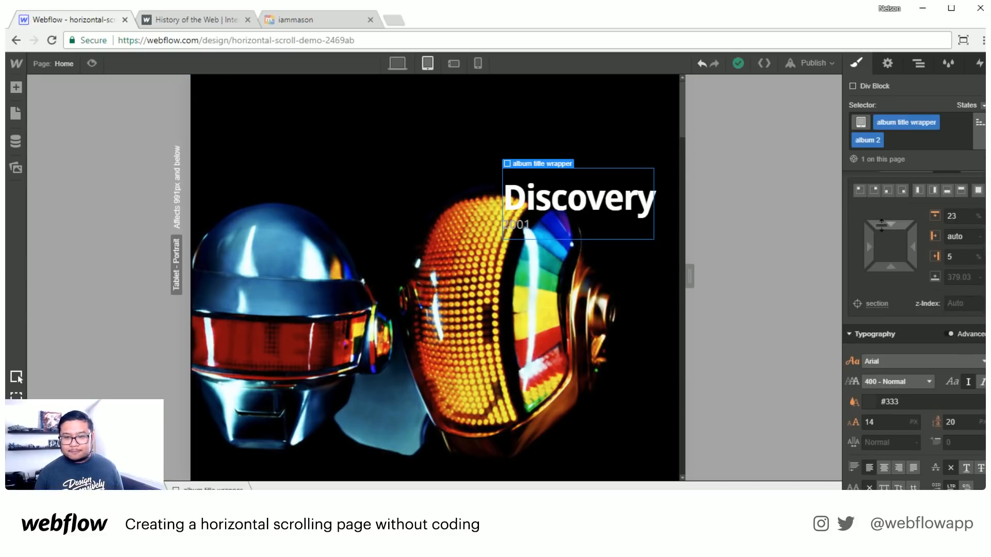
{"action": "left_click_drag", "start_coordinate": [881, 225], "coordinate": [876, 199]}
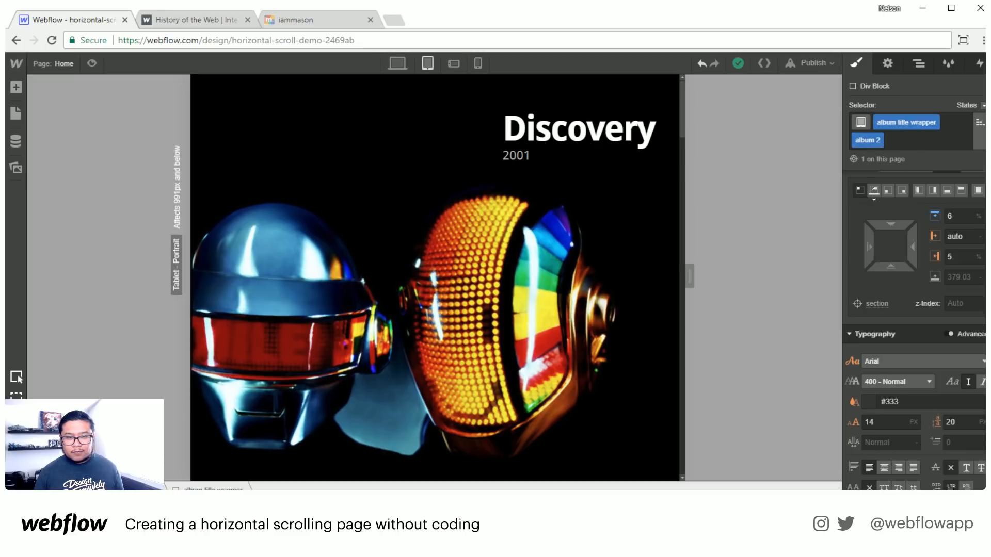
{"action": "left_click_drag", "start_coordinate": [873, 194], "coordinate": [875, 201]}
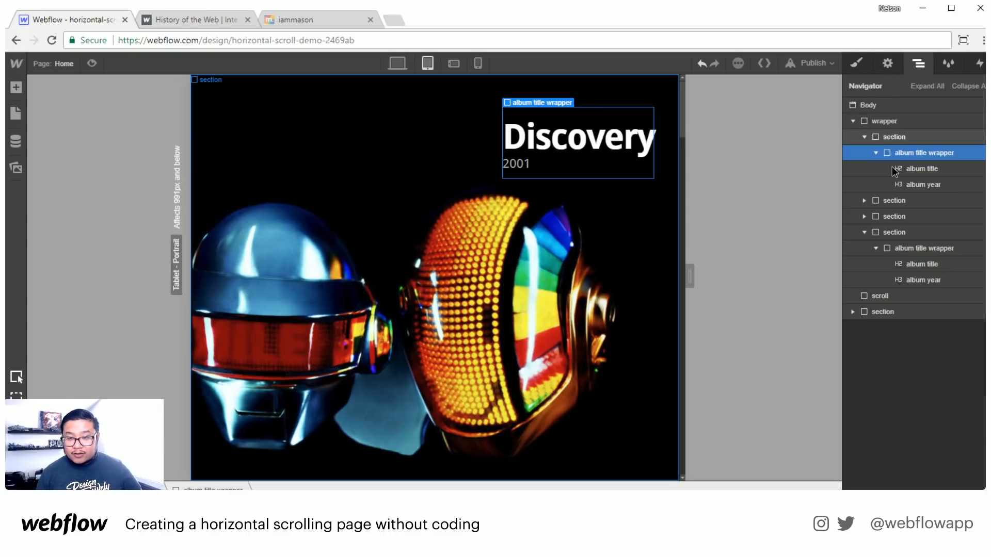
Move the Discovery section out of the wrapper and position the Human After All background image at 79% horizontally and 50% vertically
{"action": "mouse_move", "coordinate": [893, 137]}
{"action": "left_mouse_down"}
{"action": "mouse_move", "coordinate": [884, 270]}
{"action": "mouse_move", "coordinate": [902, 136]}
{"action": "left_mouse_up"}
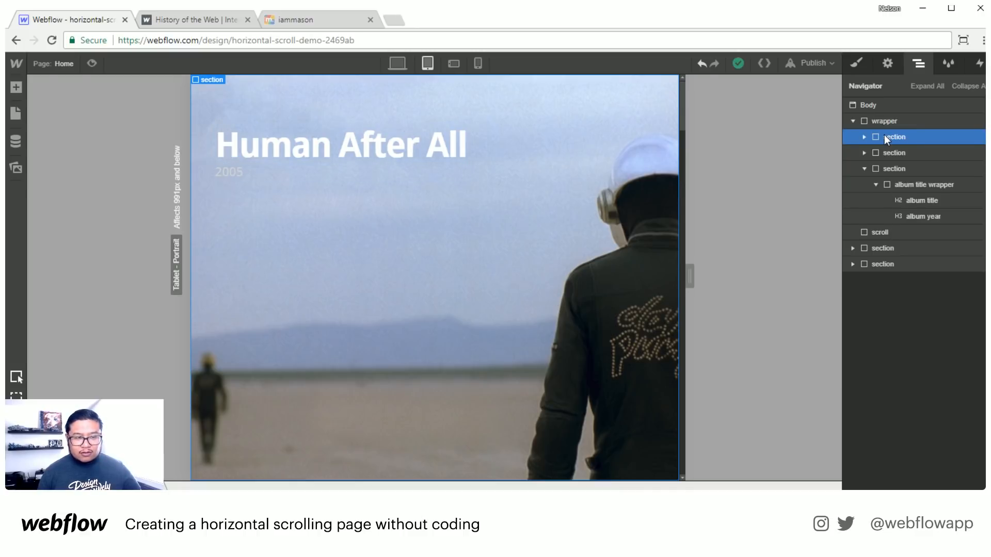
{"action": "left_click", "coordinate": [857, 64]}
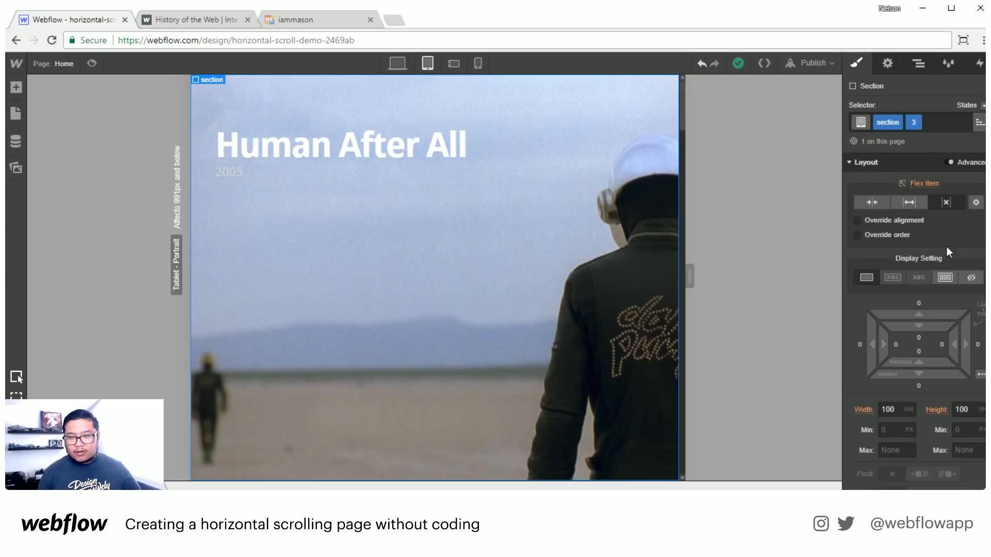
{"action": "scroll", "coordinate": [917, 359], "scroll_direction": "down", "scroll_amount": 8}
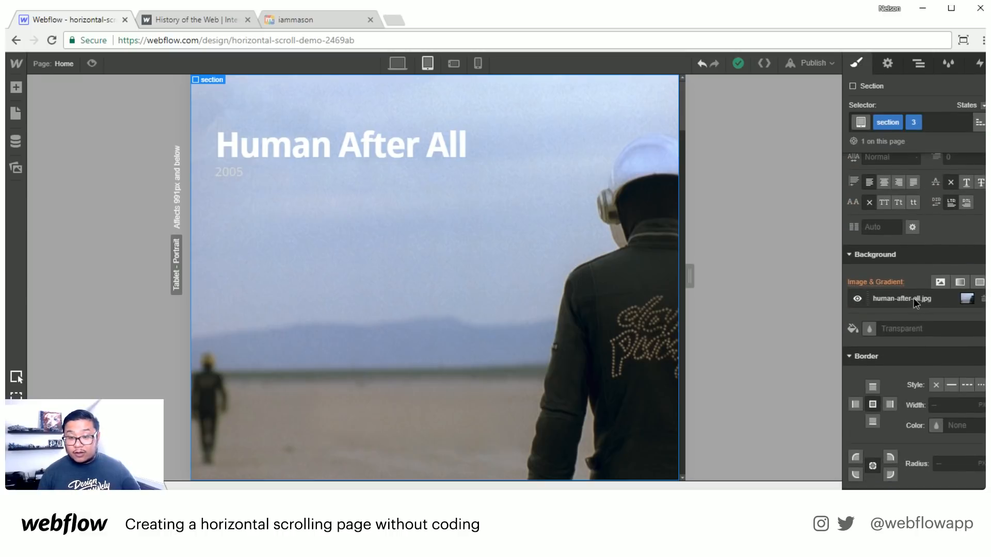
{"action": "left_click", "coordinate": [913, 299]}
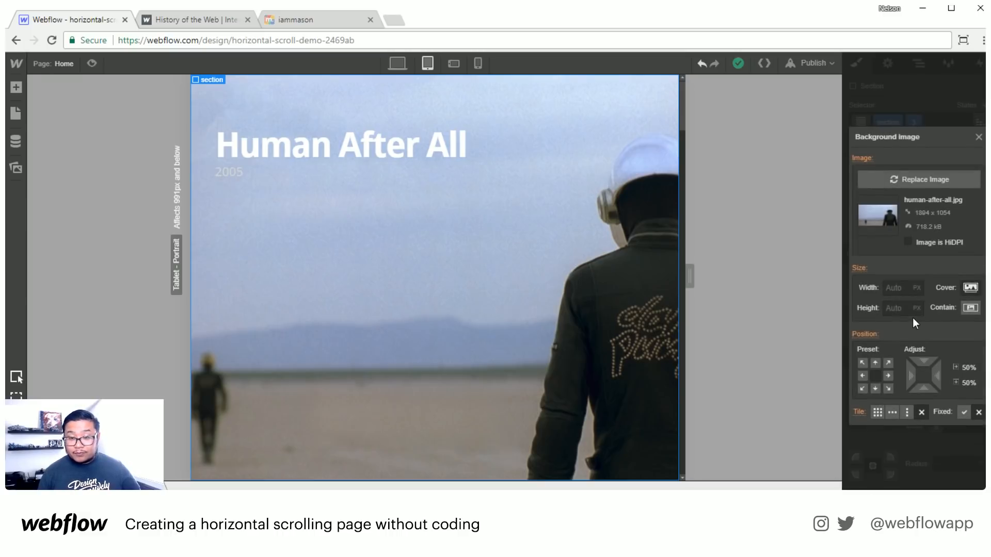
{"action": "left_click", "coordinate": [909, 376]}
{"action": "left_click_drag", "start_coordinate": [909, 376], "coordinate": [505, 376]}
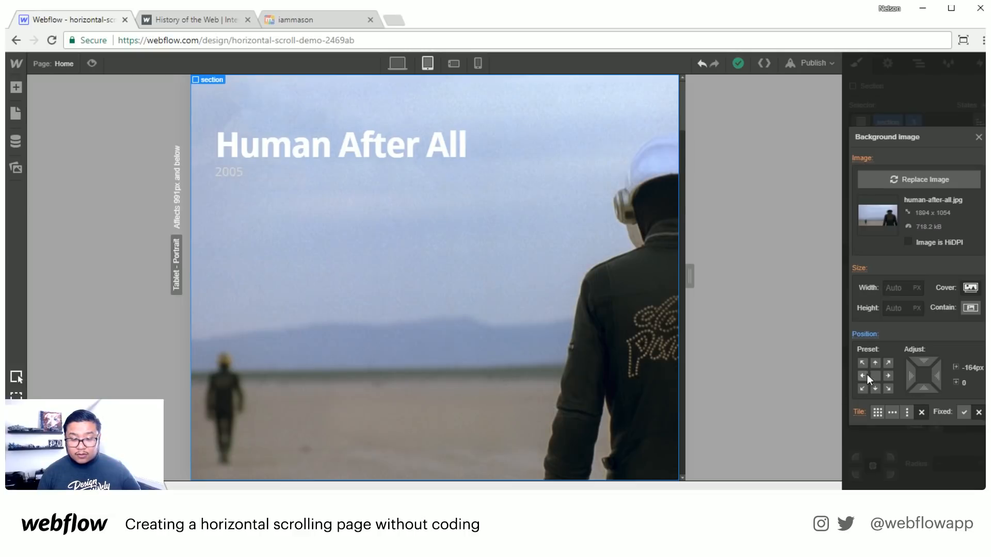
{"action": "left_click", "coordinate": [878, 375]}
{"action": "left_click_drag", "start_coordinate": [909, 375], "coordinate": [961, 357]}
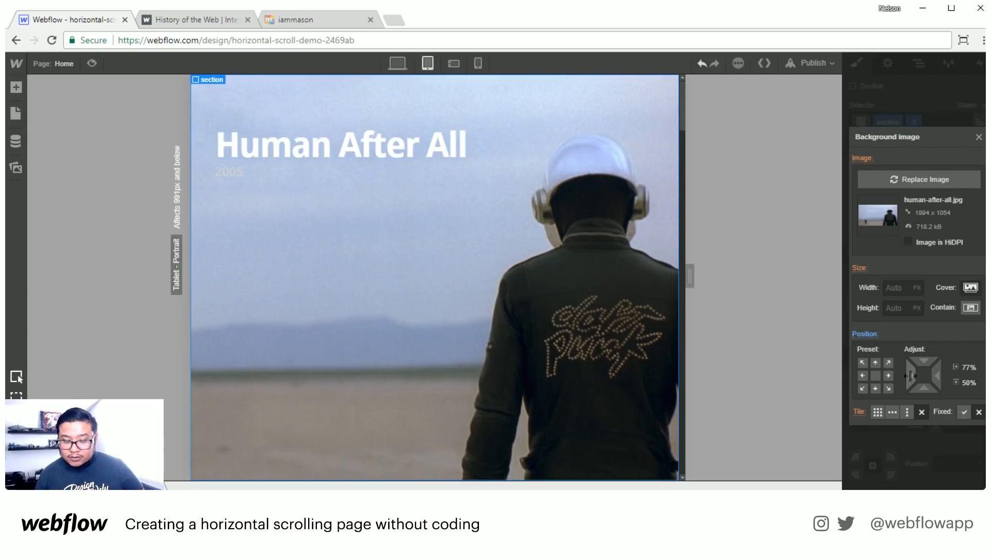
{"action": "left_click_drag", "start_coordinate": [910, 375], "coordinate": [916, 376]}
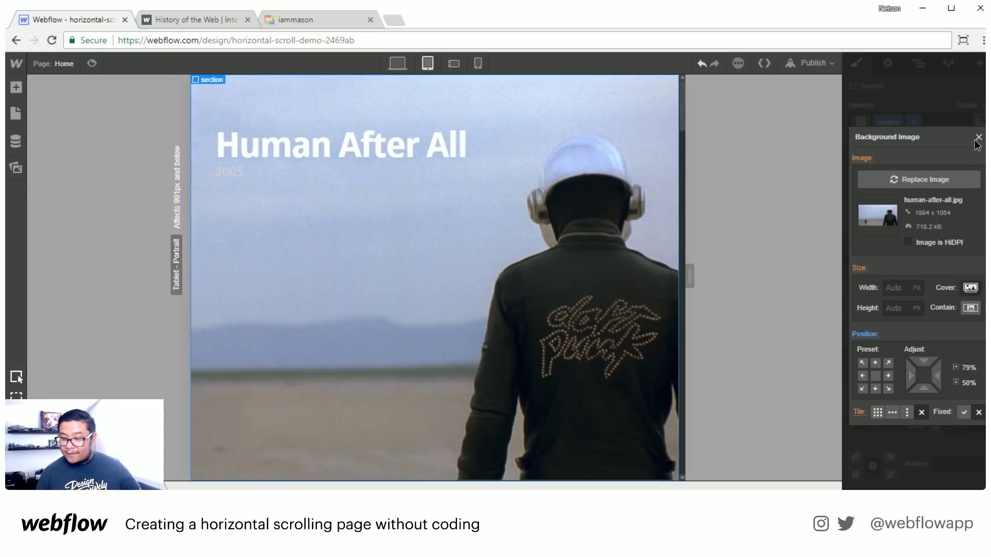
{"action": "left_click", "coordinate": [977, 138]}
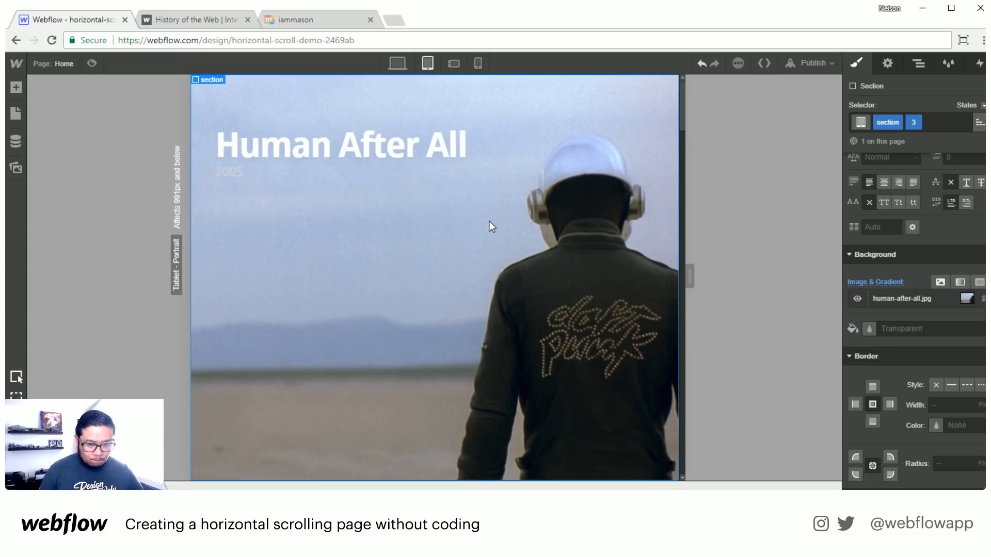
Move the Human After All section out of the wrapper to the end of the page and select the Alive 2007 section
{"action": "left_click", "coordinate": [918, 63]}
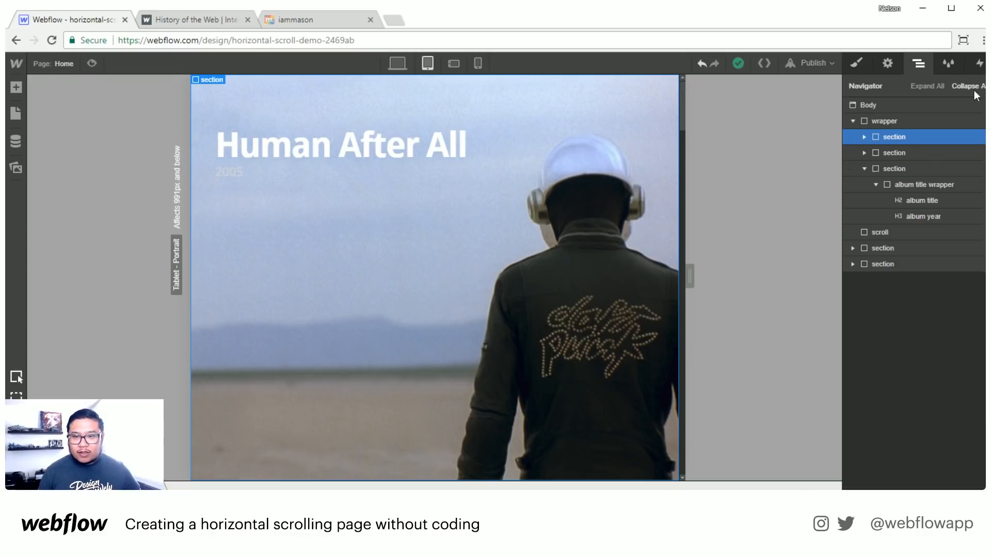
{"action": "left_click_drag", "start_coordinate": [891, 138], "coordinate": [913, 267]}
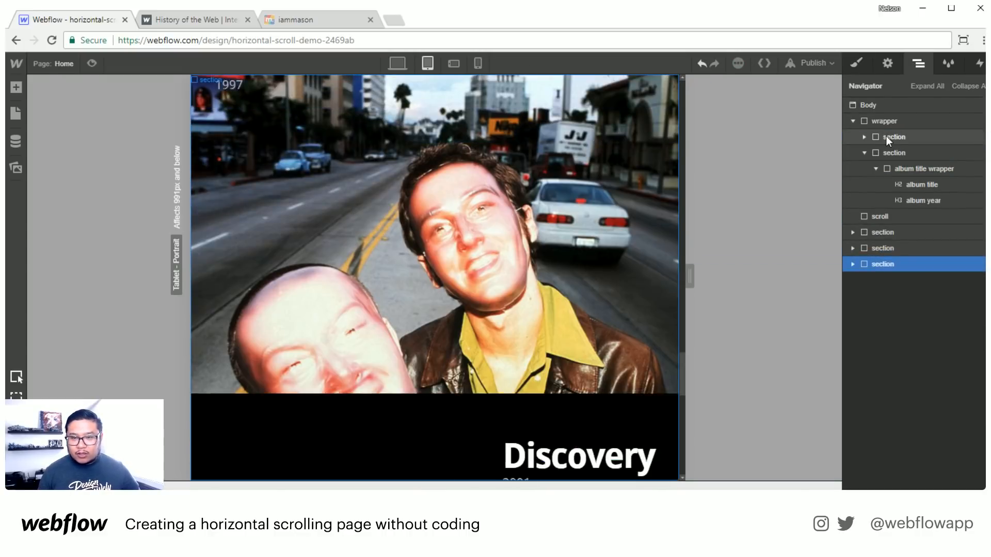
{"action": "left_click", "coordinate": [887, 138]}
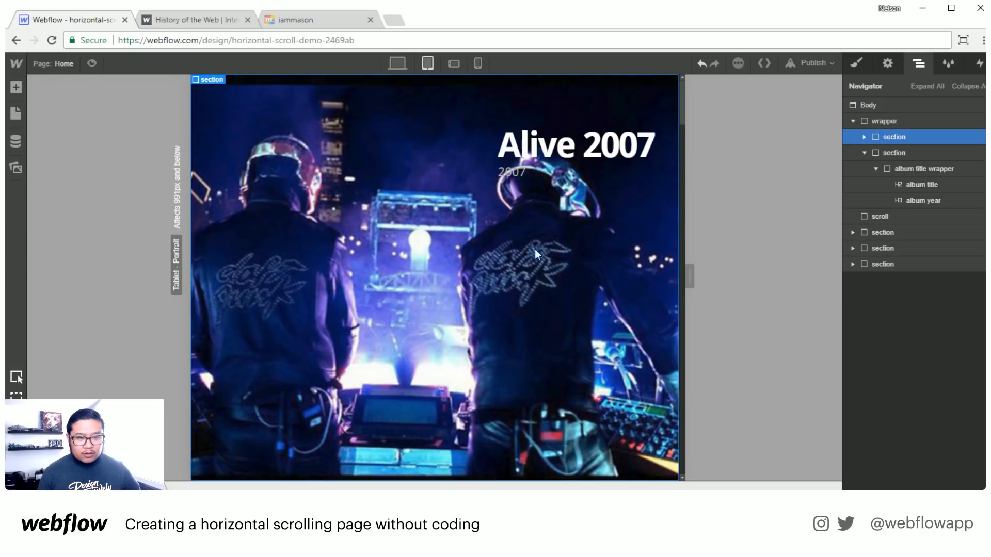
Anchor the Alive 2007 album title wrapper to the top left, with offsets of 3% from the top and 53% from the left
{"action": "left_click", "coordinate": [621, 181]}
{"action": "left_click", "coordinate": [619, 185]}
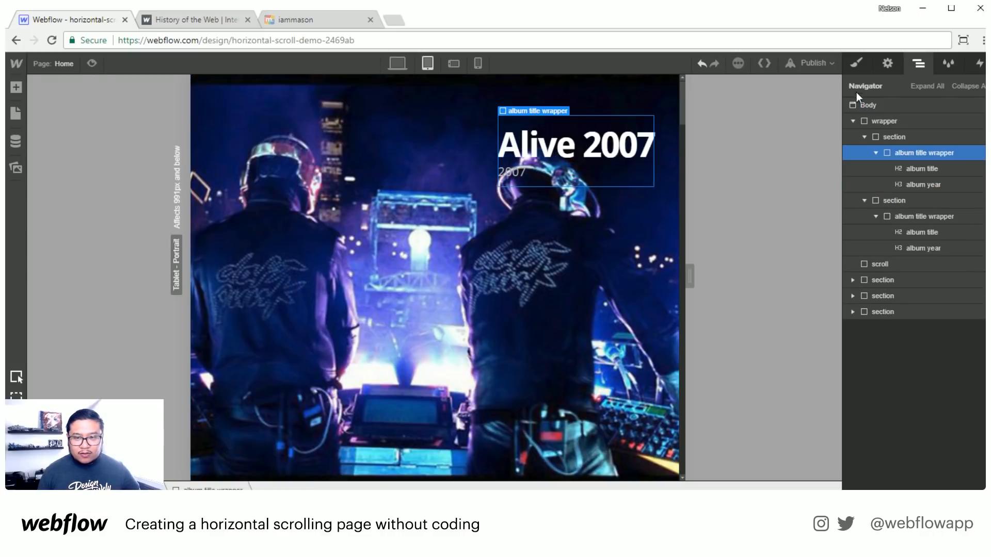
{"action": "left_click", "coordinate": [856, 63]}
{"action": "scroll", "coordinate": [914, 396], "scroll_direction": "down", "scroll_amount": 4}
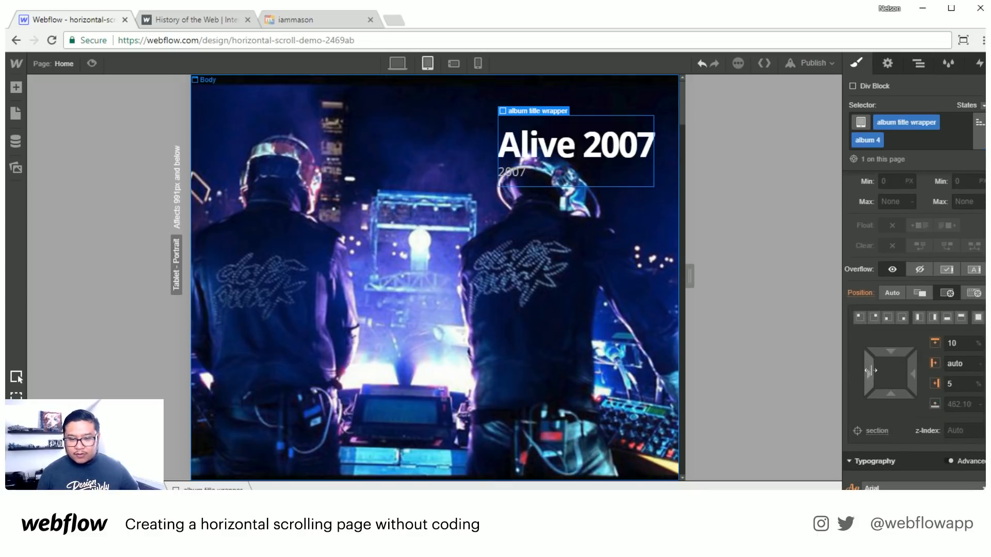
{"action": "left_click", "coordinate": [934, 362]}
{"action": "left_click", "coordinate": [936, 385]}
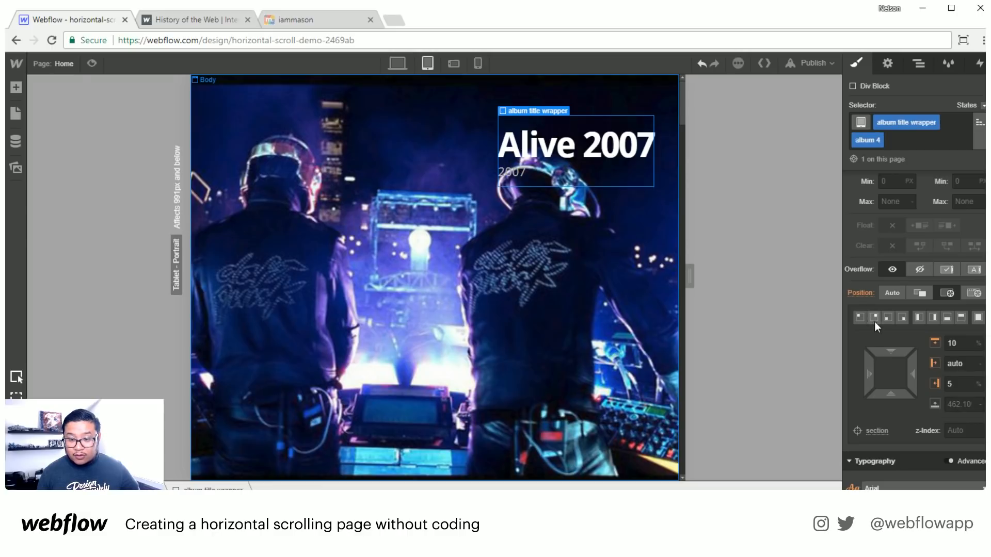
{"action": "left_click", "coordinate": [858, 318]}
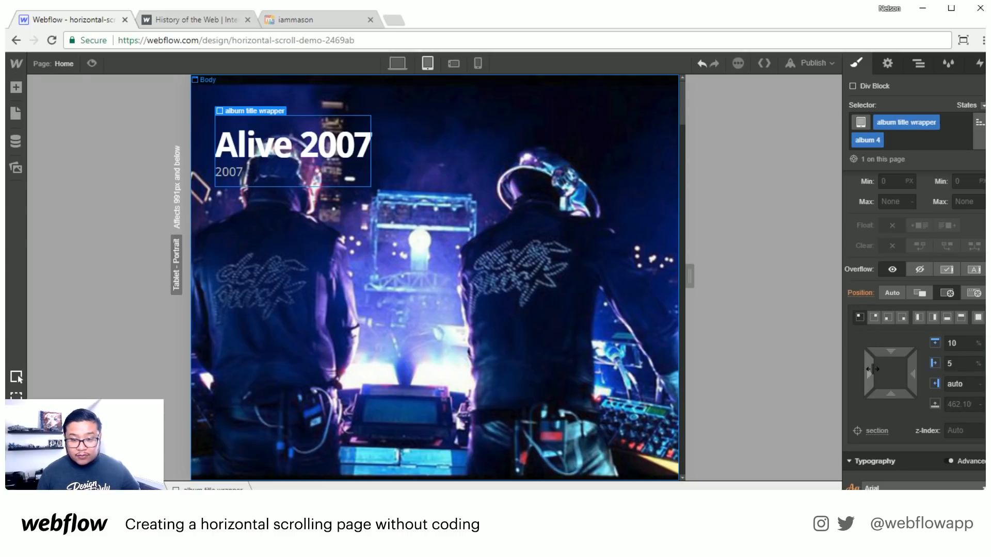
{"action": "left_click_drag", "start_coordinate": [872, 370], "coordinate": [961, 361]}
{"action": "left_click_drag", "start_coordinate": [889, 350], "coordinate": [887, 337]}
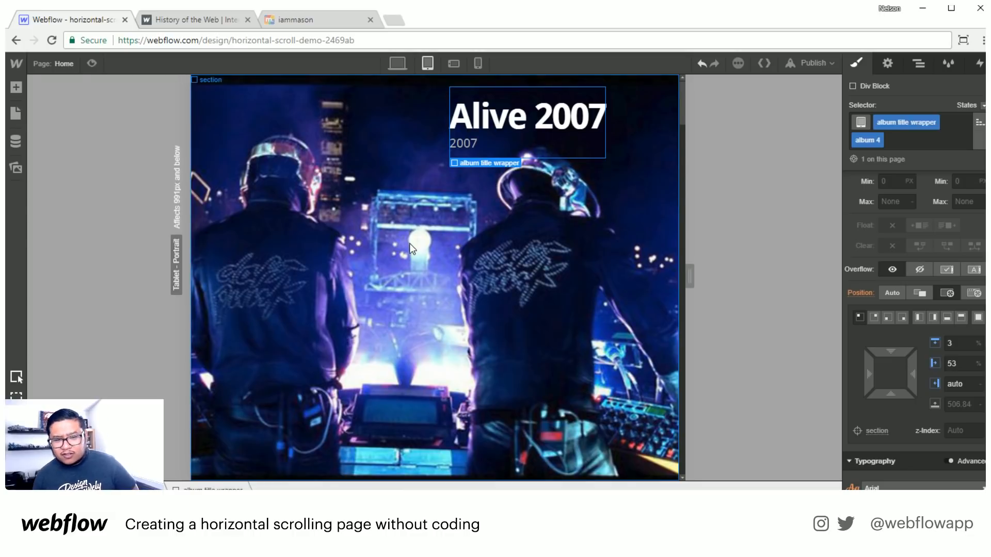
Move the Alive 2007 section out of the wrapper and bring up the Random Access Memories section
{"action": "left_click", "coordinate": [917, 62]}
{"action": "left_click_drag", "start_coordinate": [894, 153], "coordinate": [879, 269]}
{"action": "left_click", "coordinate": [887, 136]}
{"action": "scroll", "coordinate": [498, 325], "scroll_direction": "up", "scroll_amount": 10}
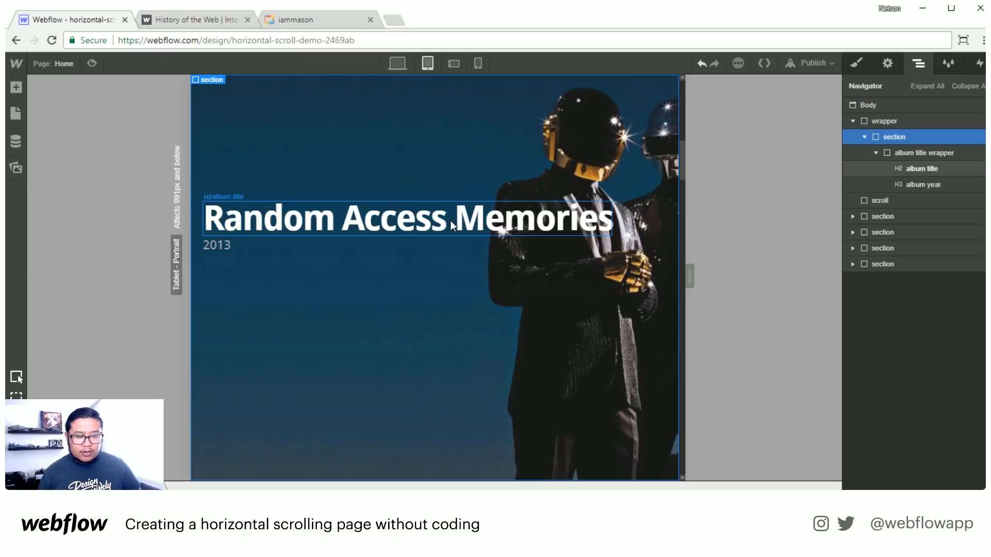
Set the width of the Random Access Memories album title wrapper to 50%
{"action": "left_click", "coordinate": [444, 256]}
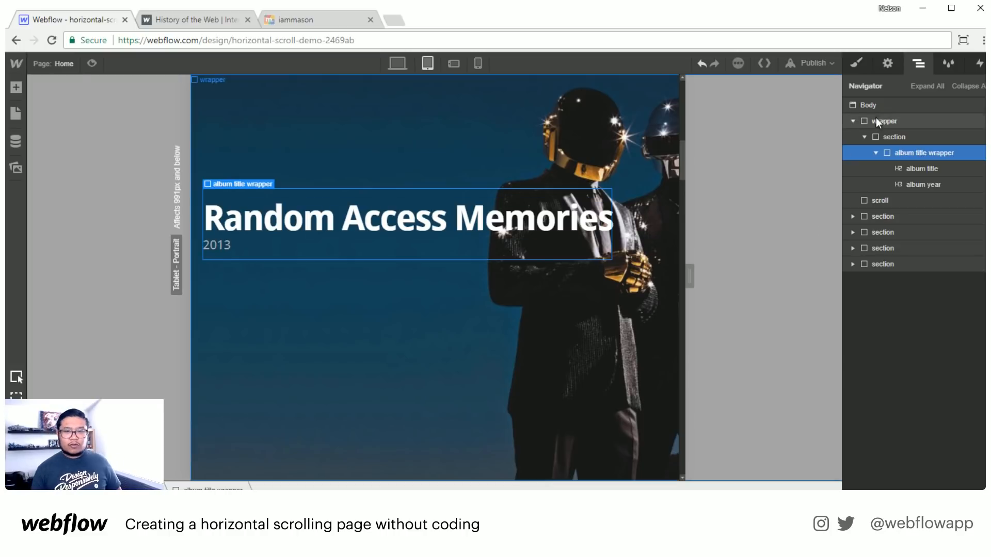
{"action": "left_click", "coordinate": [856, 63]}
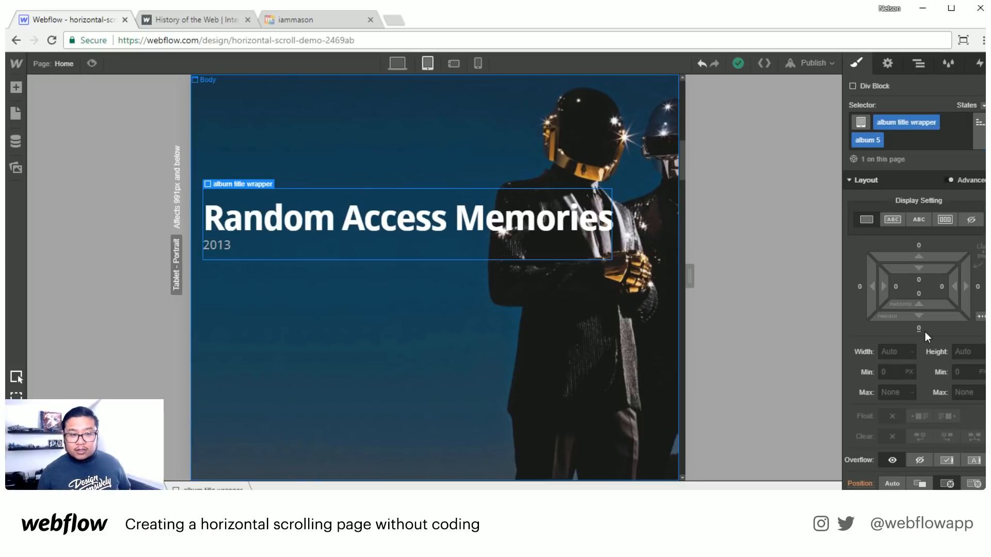
{"action": "scroll", "coordinate": [924, 333], "scroll_direction": "down", "scroll_amount": 5}
{"action": "scroll", "coordinate": [925, 332], "scroll_direction": "up", "scroll_amount": 3}
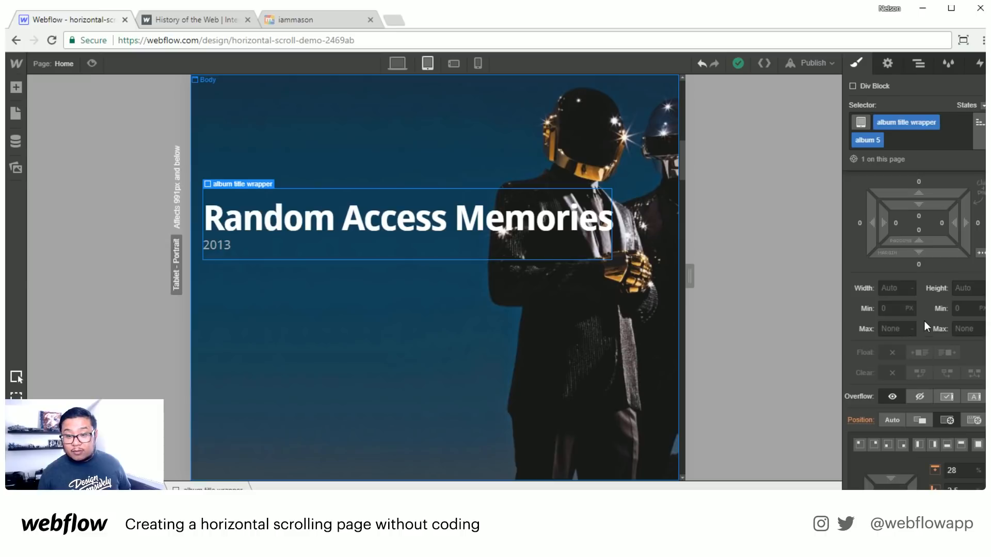
{"action": "left_click", "coordinate": [898, 289]}
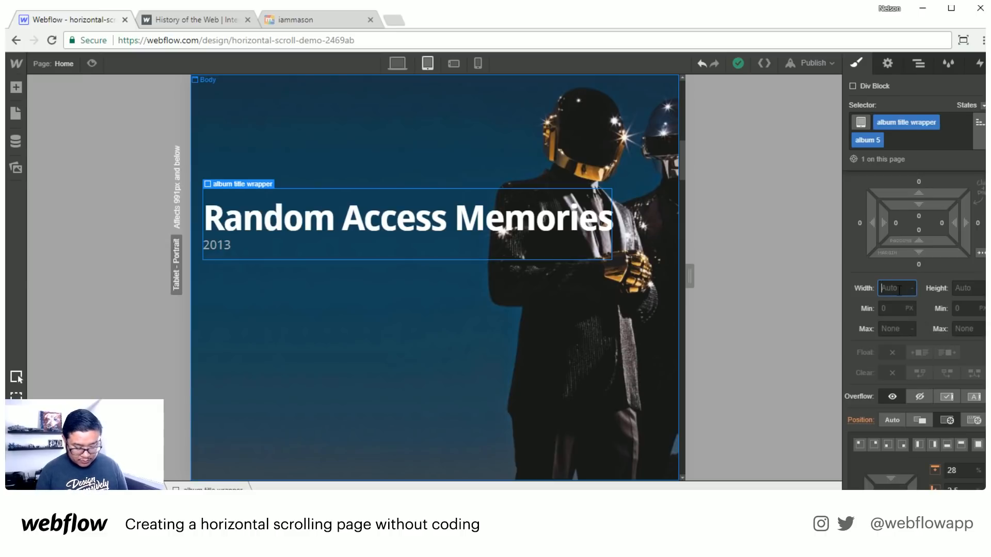
{"action": "type", "text": "509"}
{"action": "key", "text": "Return"}
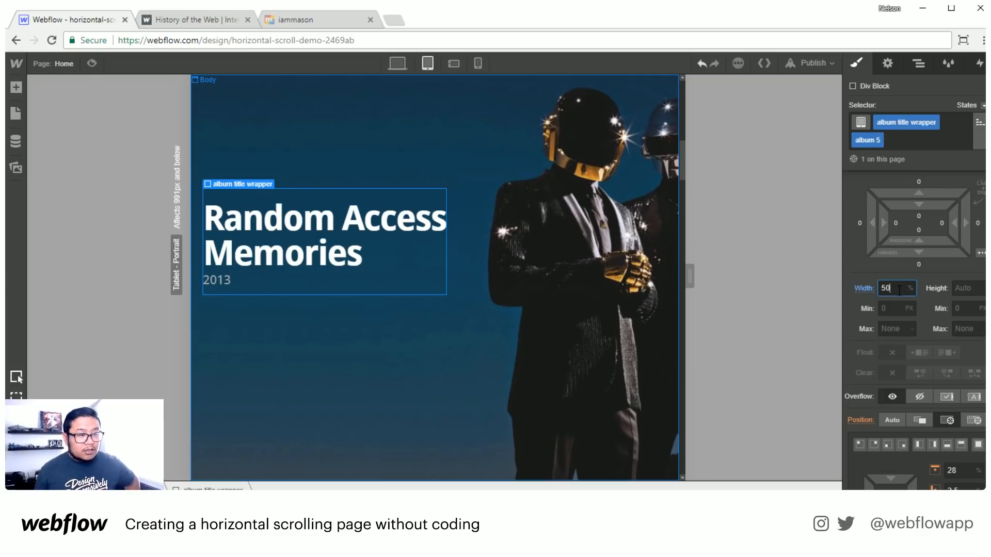
Reposition the Random Access Memories album title wrapper to 9% from the top and 6% from the left
{"action": "scroll", "coordinate": [950, 325], "scroll_direction": "down", "scroll_amount": 5}
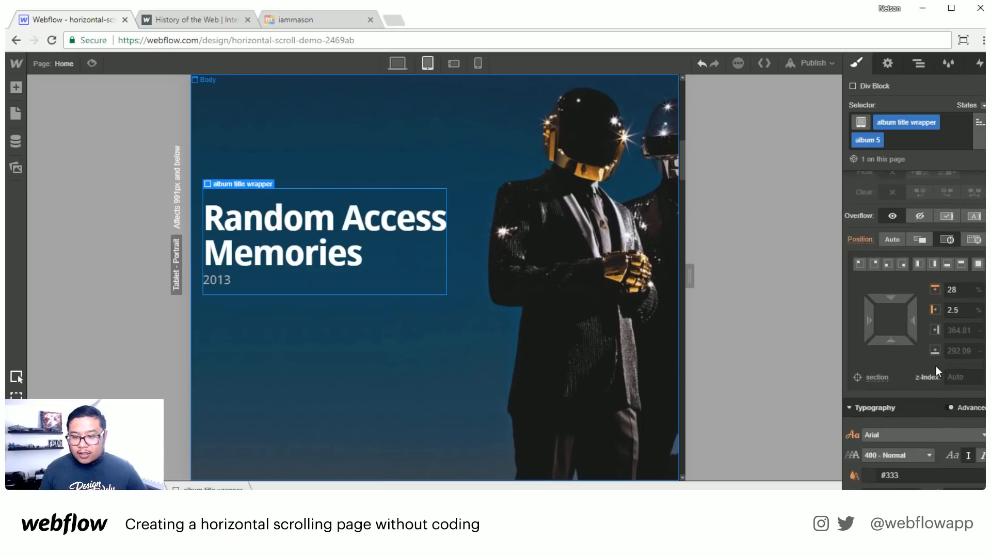
{"action": "left_click_drag", "start_coordinate": [888, 222], "coordinate": [893, 190]}
{"action": "left_click_drag", "start_coordinate": [869, 246], "coordinate": [876, 242]}
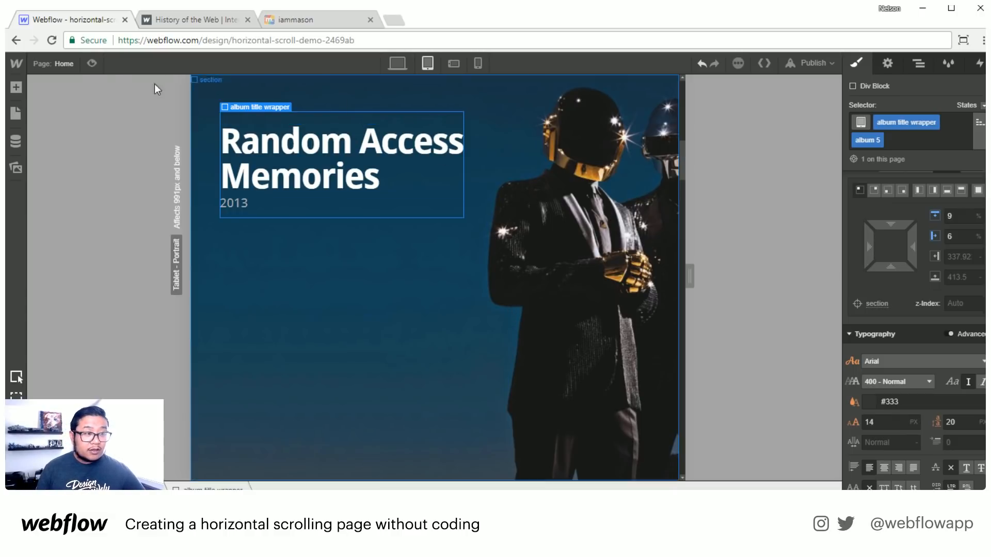
Preview the page at tablet size and scroll through it to check the section layout
{"action": "left_click", "coordinate": [92, 62]}
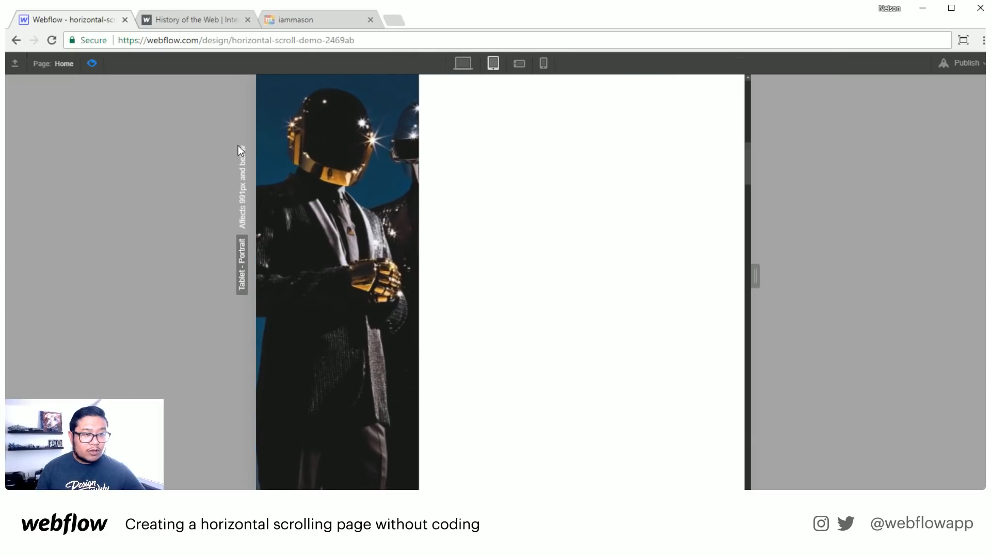
{"action": "scroll", "coordinate": [328, 280], "scroll_direction": "up", "scroll_amount": 9}
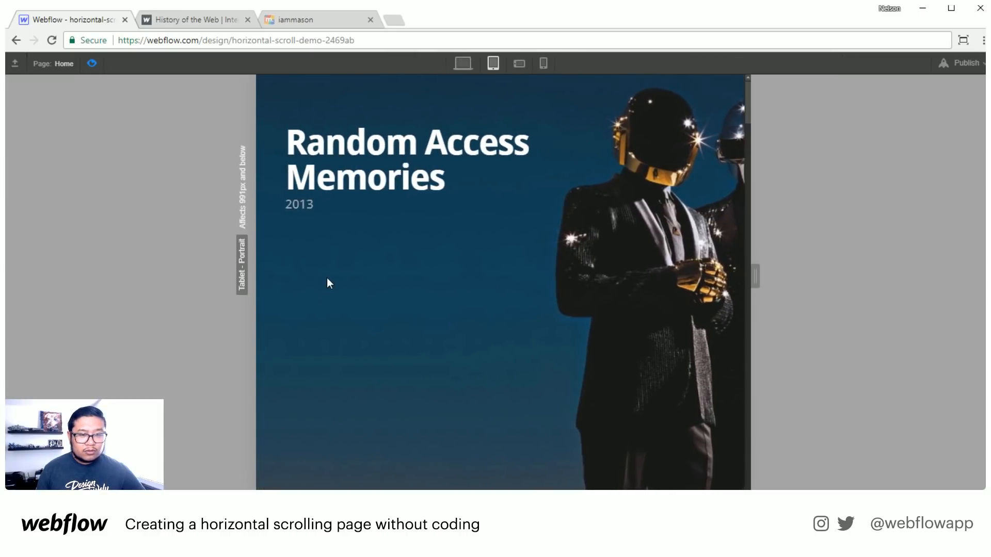
{"action": "scroll", "coordinate": [326, 283], "scroll_direction": "down", "scroll_amount": 5}
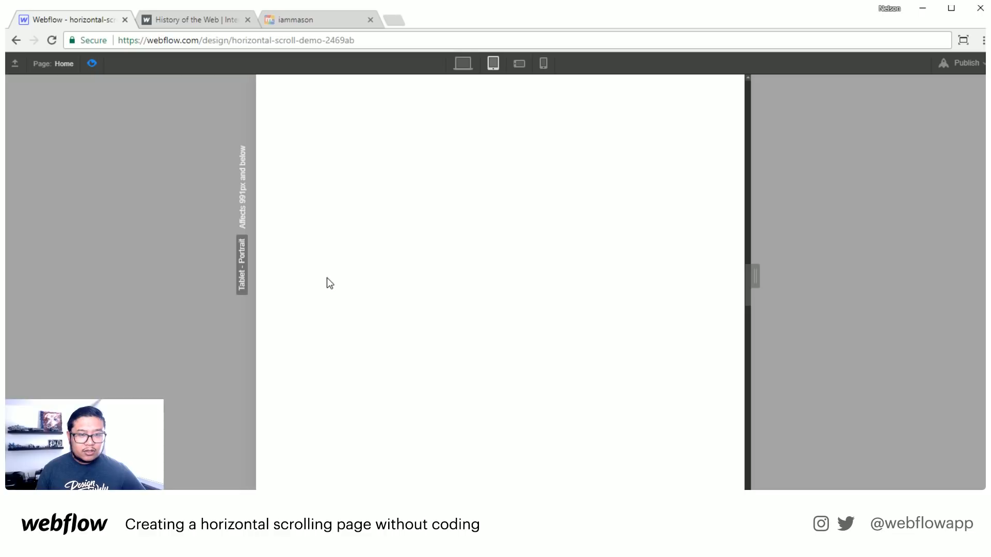
Exit preview and move the sections that sit outside the wrapper into it, above the scroll block
{"action": "scroll", "coordinate": [329, 283], "scroll_direction": "up", "scroll_amount": 5}
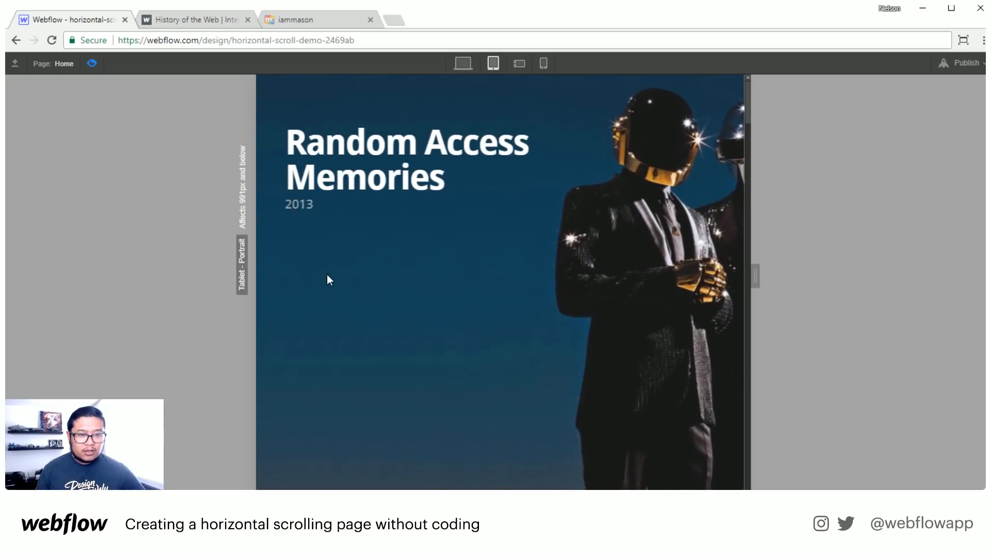
{"action": "left_click", "coordinate": [92, 63]}
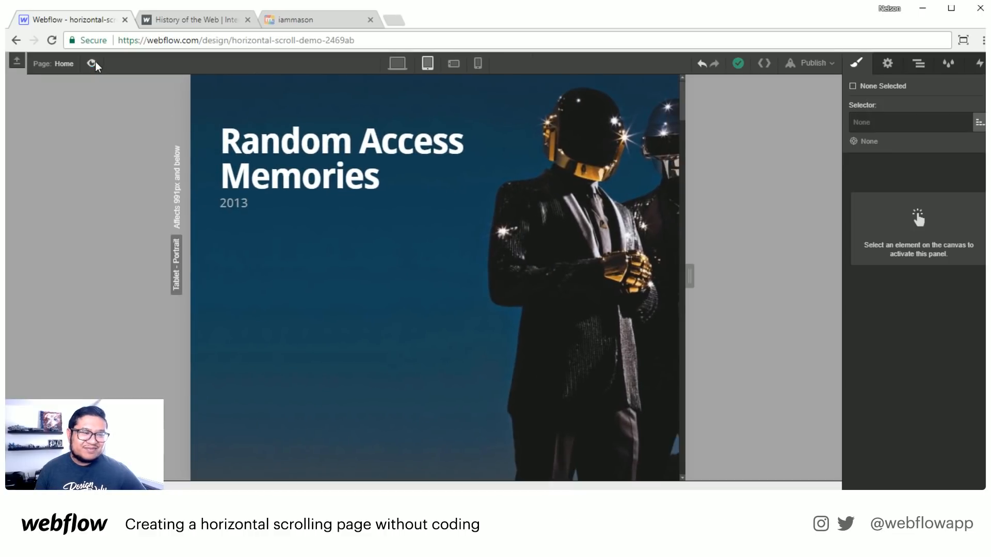
{"action": "left_click", "coordinate": [918, 65]}
{"action": "left_click_drag", "start_coordinate": [881, 215], "coordinate": [893, 136]}
{"action": "left_click_drag", "start_coordinate": [888, 232], "coordinate": [896, 170]}
{"action": "left_click", "coordinate": [884, 263]}
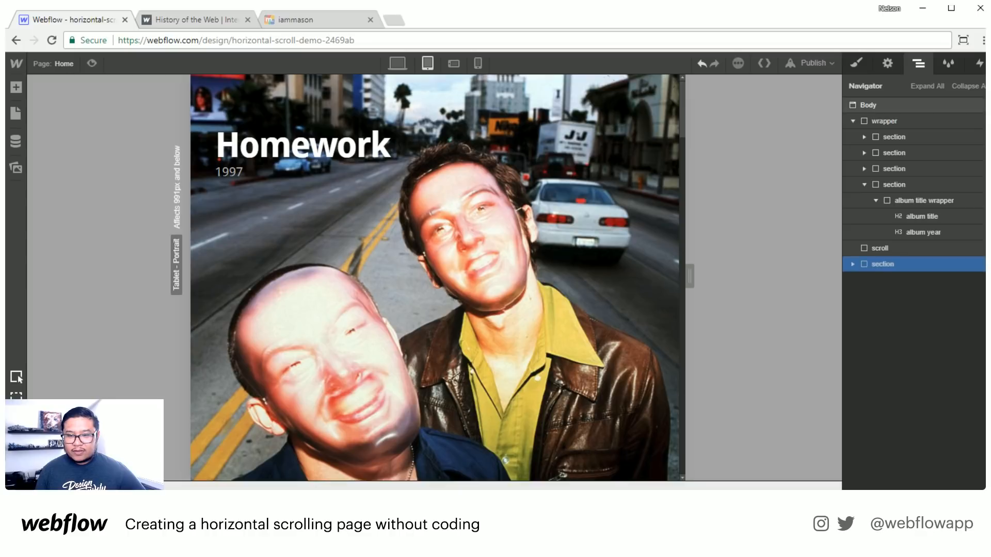
{"action": "left_click_drag", "start_coordinate": [883, 264], "coordinate": [893, 184]}
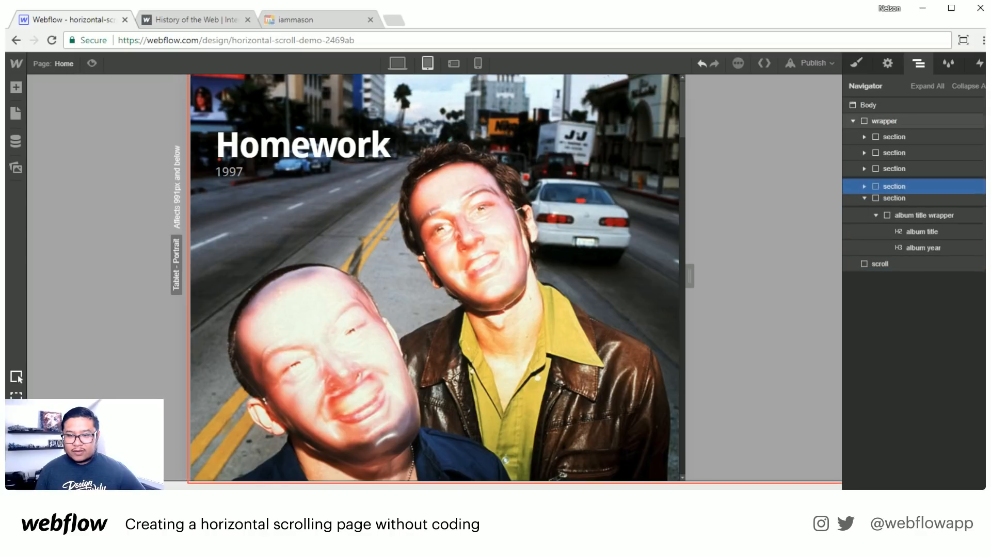
Preview the tablet page and check the horizontal scroll through all album sections from Homework to Random Access Memories
{"action": "left_click", "coordinate": [95, 63]}
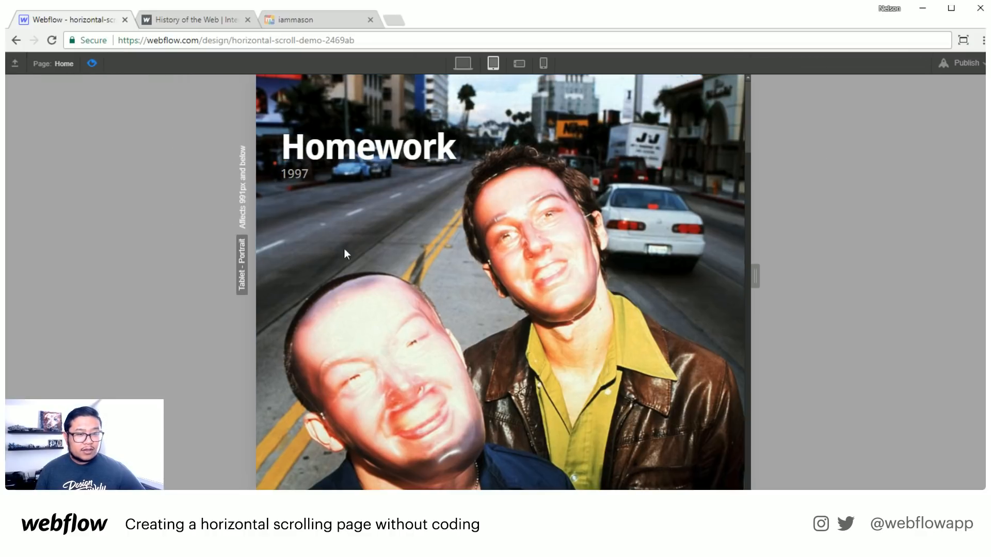
{"action": "scroll", "coordinate": [351, 252], "scroll_direction": "right", "scroll_amount": 10}
{"action": "scroll", "coordinate": [357, 257], "scroll_direction": "right", "scroll_amount": 10}
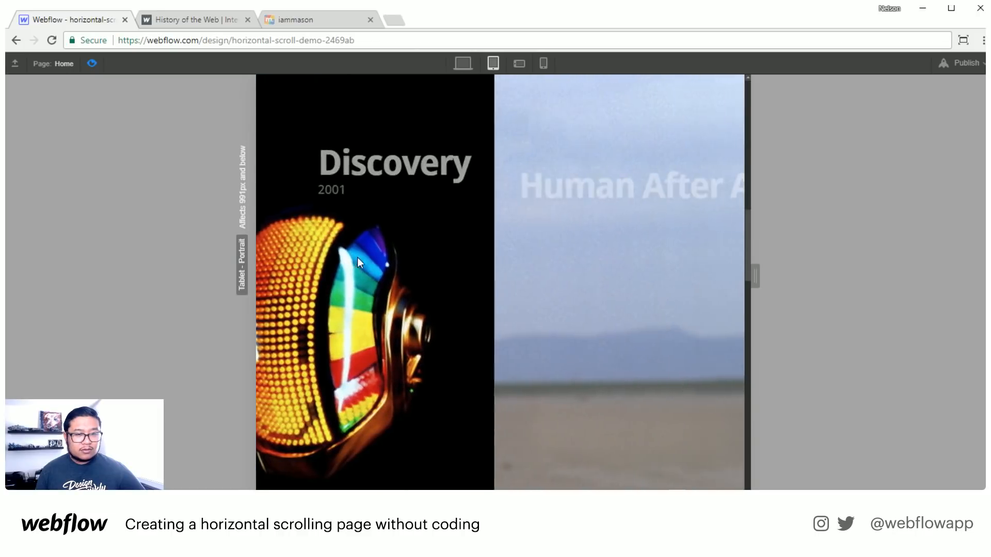
{"action": "scroll", "coordinate": [357, 257], "scroll_direction": "right", "scroll_amount": 8}
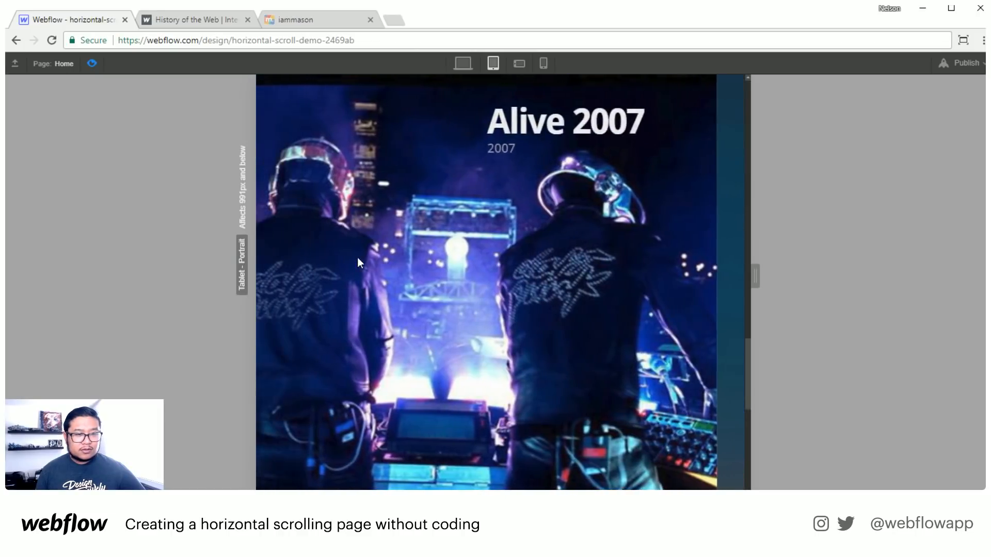
{"action": "scroll", "coordinate": [357, 257], "scroll_direction": "right", "scroll_amount": 5}
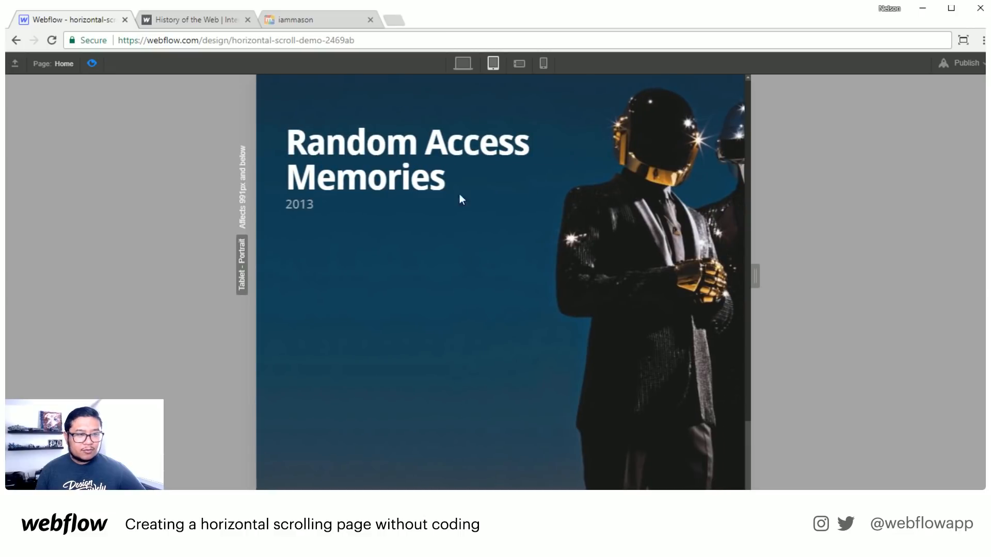
{"action": "left_click", "coordinate": [92, 64]}
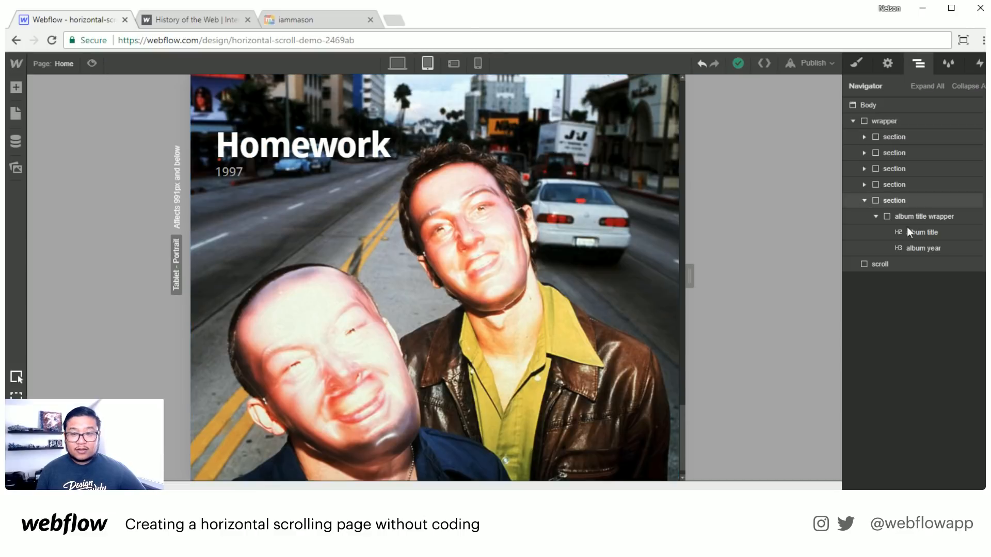
Set the Random Access Memories section's background image position to 30% horizontally and 50% vertically on tablet
{"action": "left_click", "coordinate": [893, 200]}
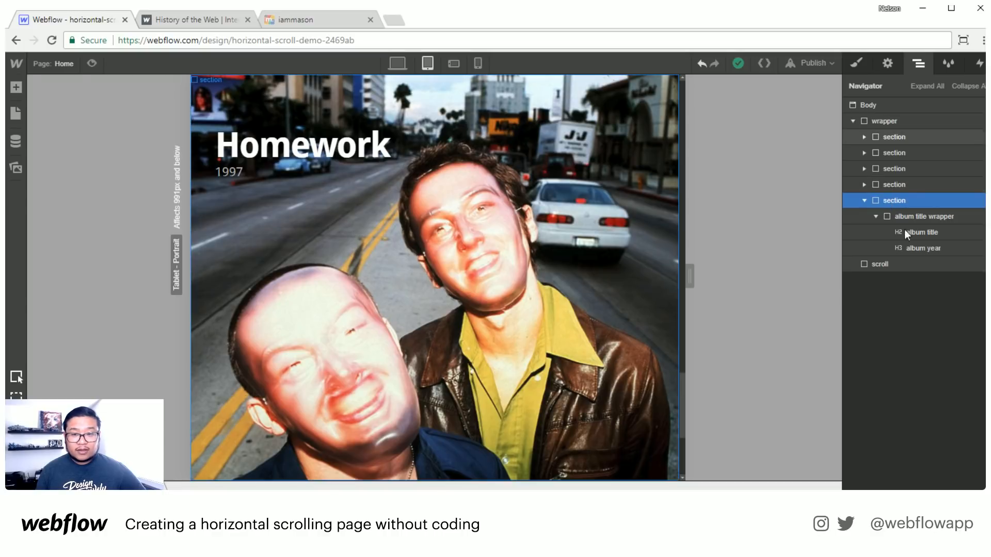
{"action": "left_click", "coordinate": [852, 61]}
{"action": "scroll", "coordinate": [924, 395], "scroll_direction": "down", "scroll_amount": 10}
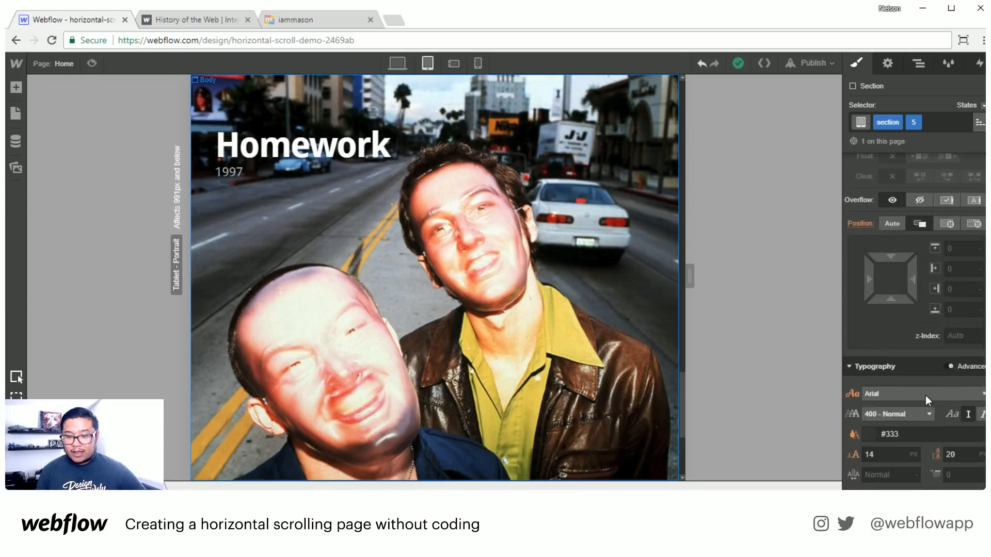
{"action": "scroll", "coordinate": [925, 385], "scroll_direction": "down", "scroll_amount": 1}
{"action": "left_click", "coordinate": [887, 229]}
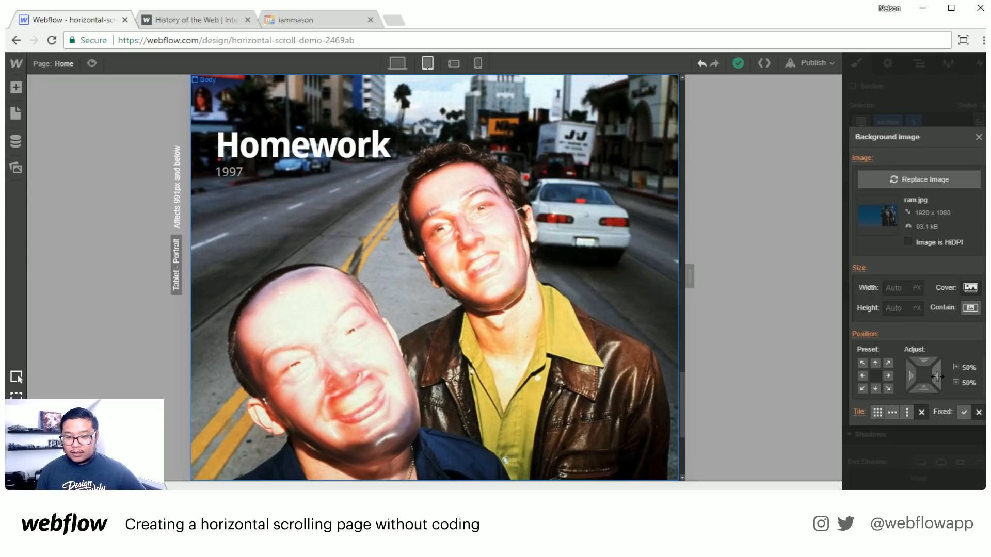
{"action": "left_click_drag", "start_coordinate": [936, 377], "coordinate": [924, 381]}
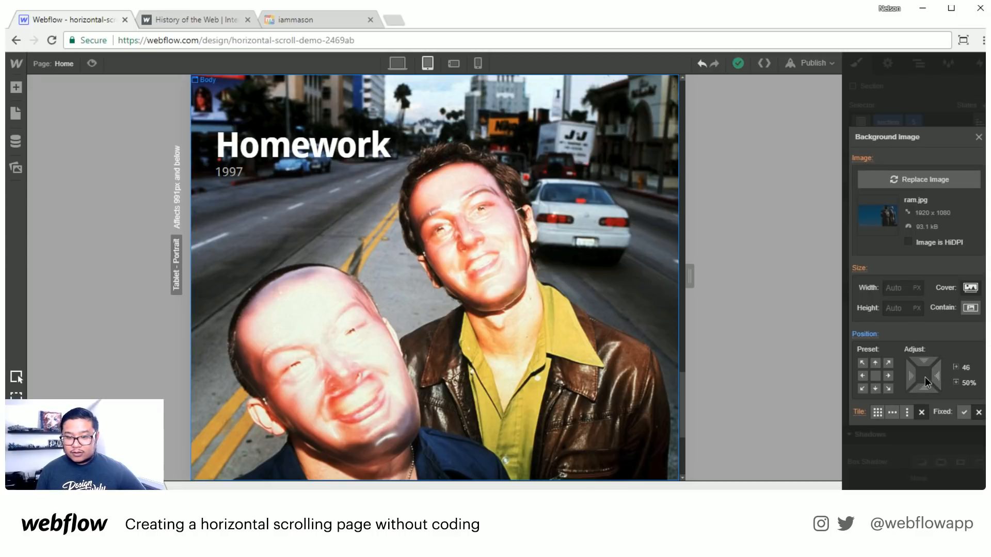
{"action": "left_click", "coordinate": [885, 376]}
{"action": "left_click", "coordinate": [875, 376]}
{"action": "left_click_drag", "start_coordinate": [910, 377], "coordinate": [838, 381]}
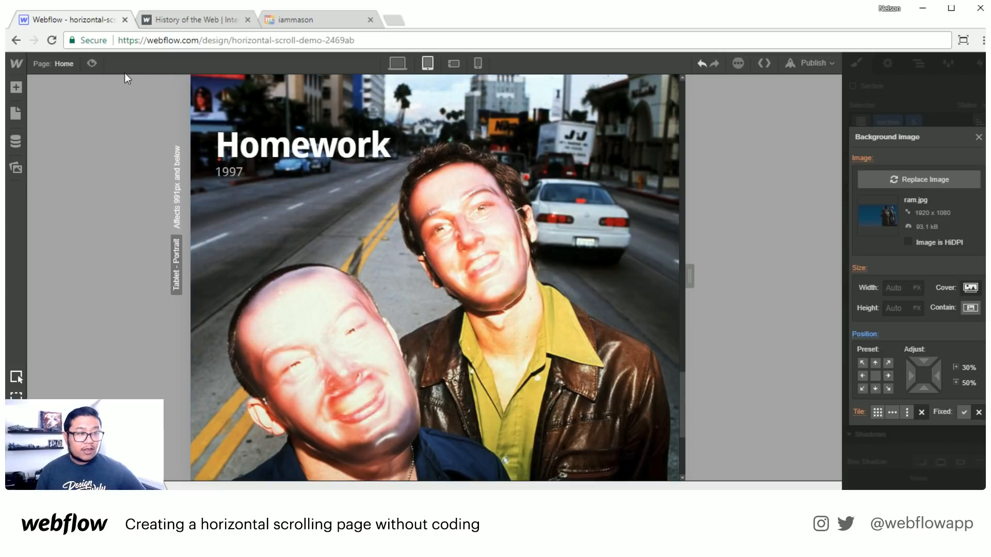
Preview the tablet page to check the repositioned Random Access Memories background, scrolling back to the Homework section
{"action": "left_click", "coordinate": [92, 63]}
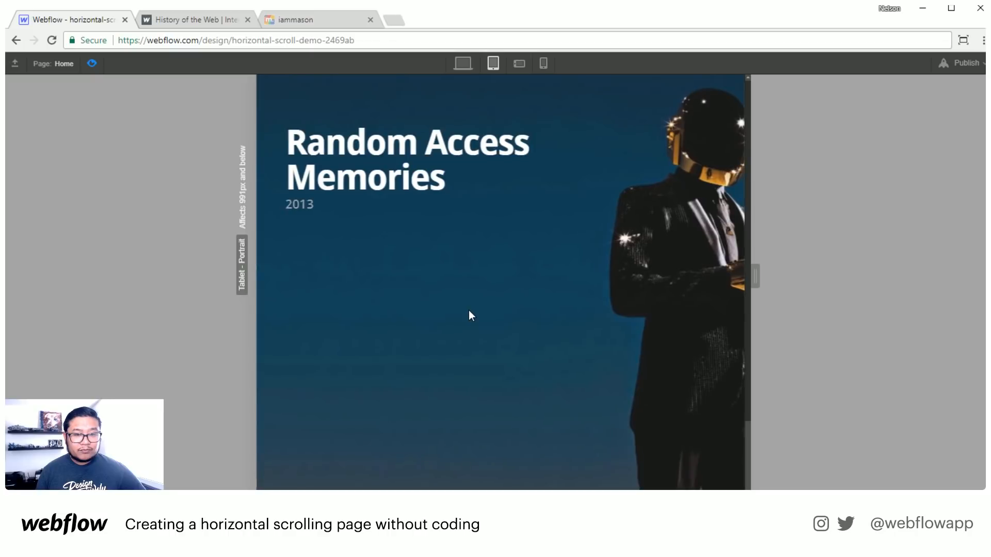
{"action": "scroll", "coordinate": [468, 311], "scroll_direction": "up", "scroll_amount": 5}
{"action": "scroll", "coordinate": [468, 311], "scroll_direction": "down", "scroll_amount": 5}
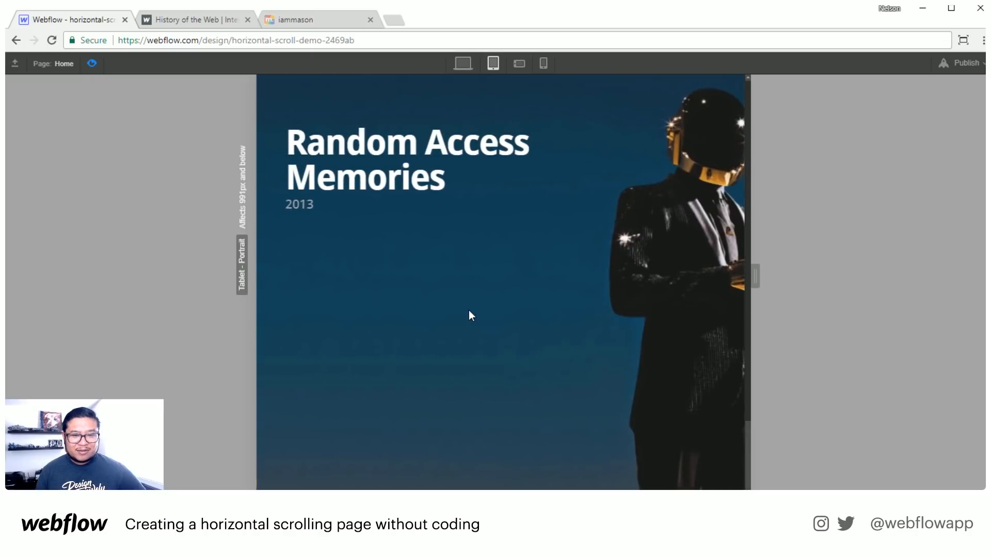
{"action": "scroll", "coordinate": [469, 310], "scroll_direction": "up", "scroll_amount": 5}
{"action": "scroll", "coordinate": [468, 310], "scroll_direction": "up", "scroll_amount": 5}
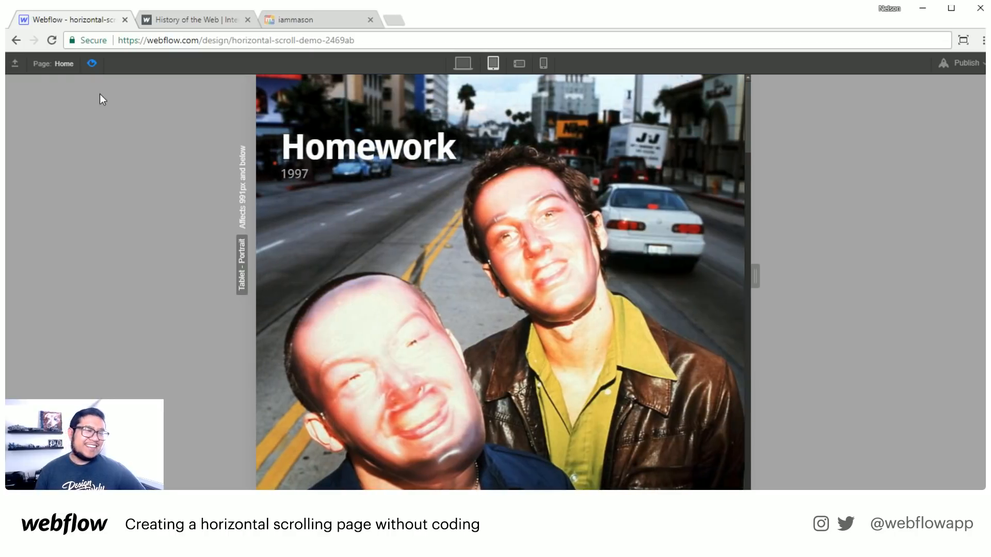
{"action": "left_click", "coordinate": [92, 63]}
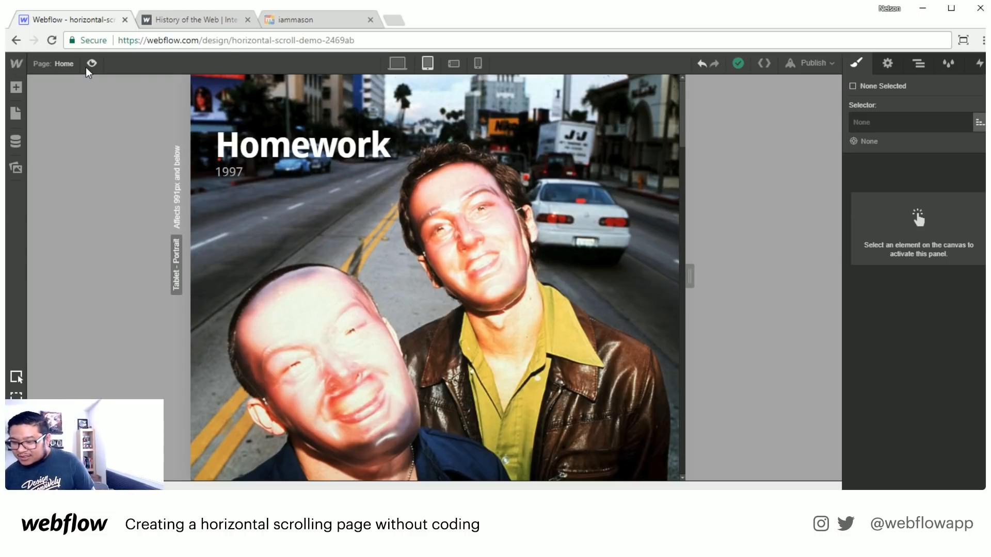
On the phone landscape breakpoint, set the wrapper's width to 100 VW and its height to auto
{"action": "left_click", "coordinate": [454, 63]}
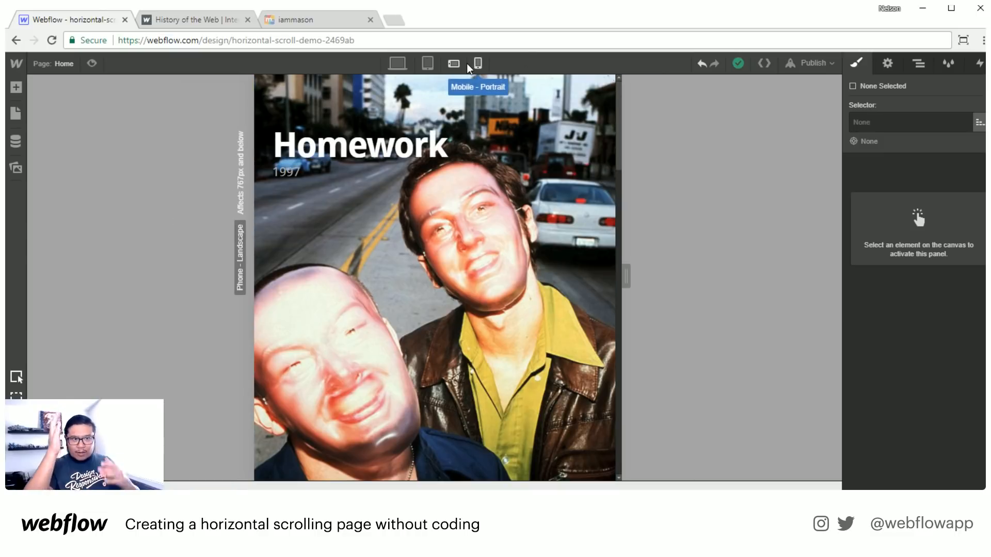
{"action": "left_click", "coordinate": [917, 68]}
{"action": "left_click", "coordinate": [906, 125]}
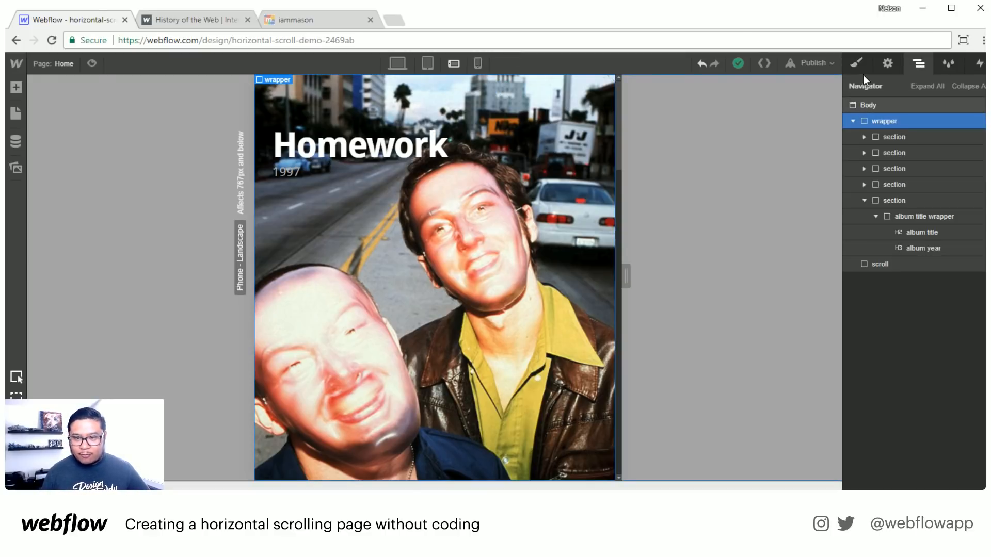
{"action": "left_click", "coordinate": [855, 64]}
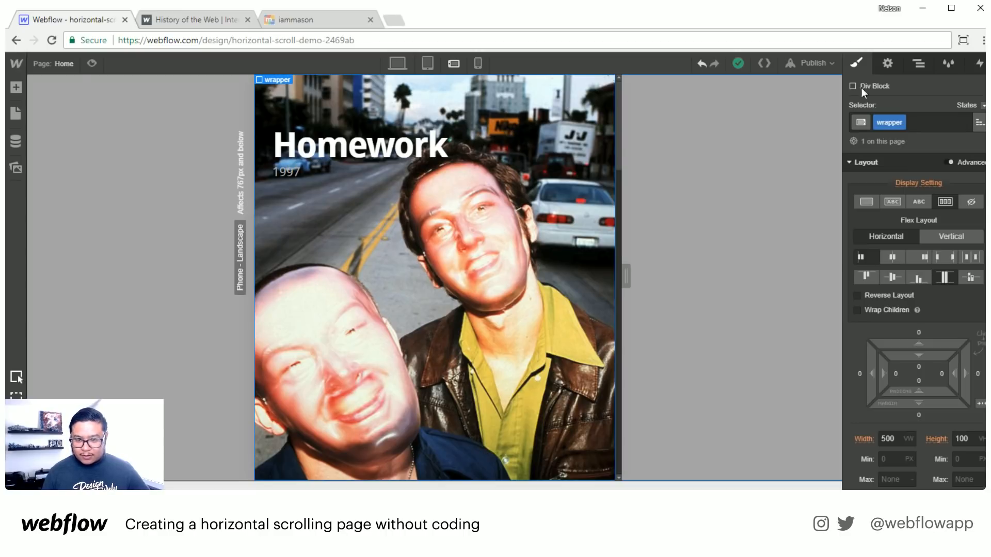
{"action": "left_click", "coordinate": [897, 440]}
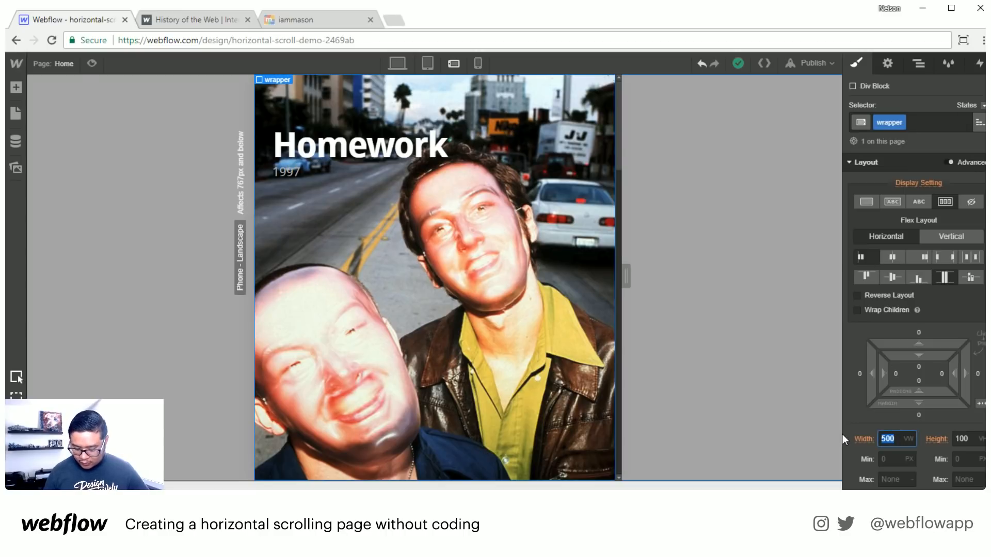
{"action": "type", "text": "100"}
{"action": "key", "text": "Return"}
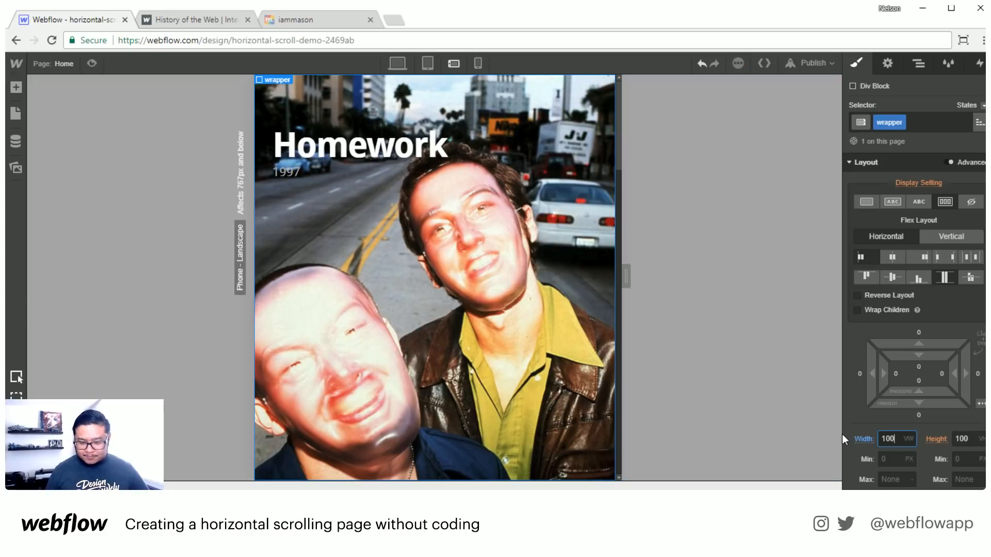
{"action": "left_click", "coordinate": [981, 439]}
{"action": "left_click", "coordinate": [966, 476]}
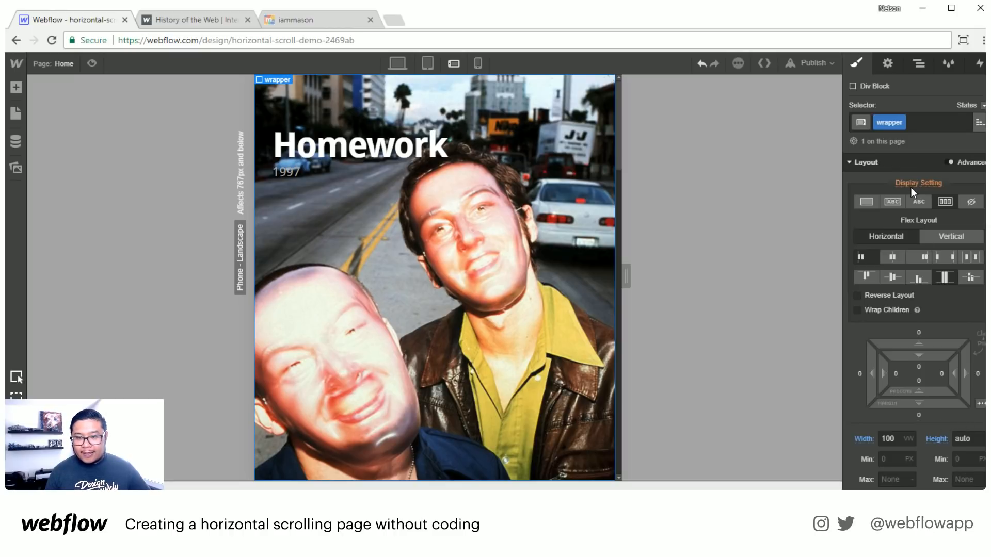
Change the wrapper's flex layout to vertical and its position to auto
{"action": "left_click", "coordinate": [953, 237]}
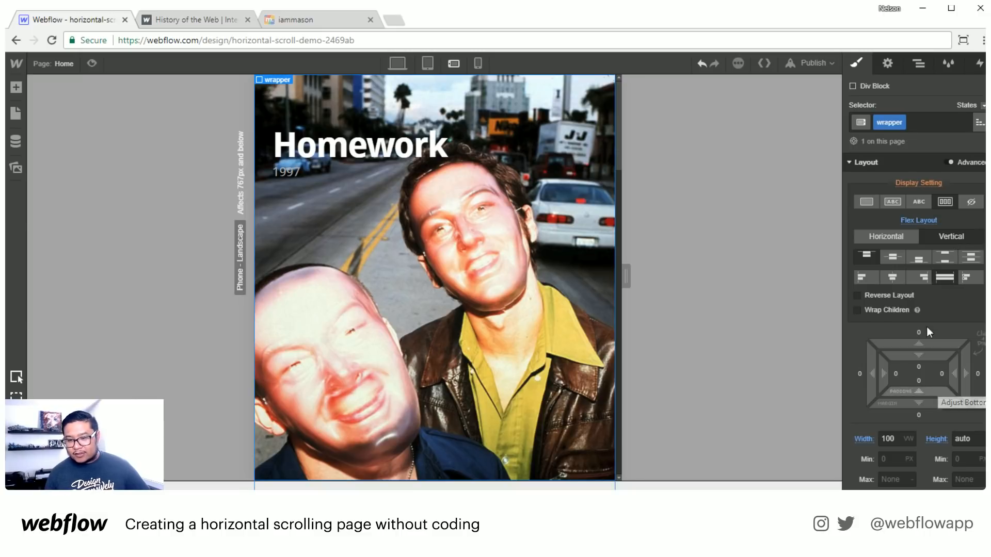
{"action": "scroll", "coordinate": [939, 290], "scroll_direction": "down", "scroll_amount": 5}
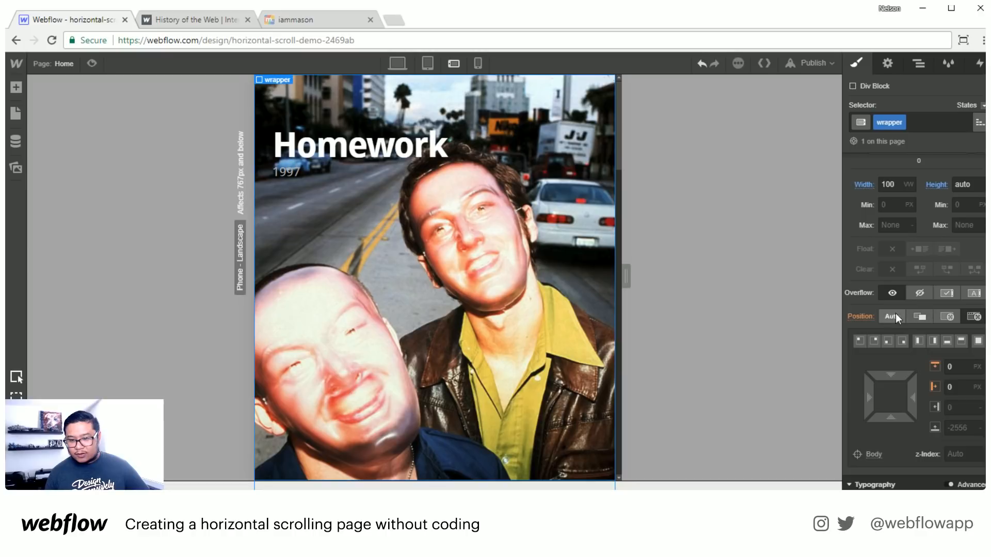
{"action": "left_click", "coordinate": [892, 316]}
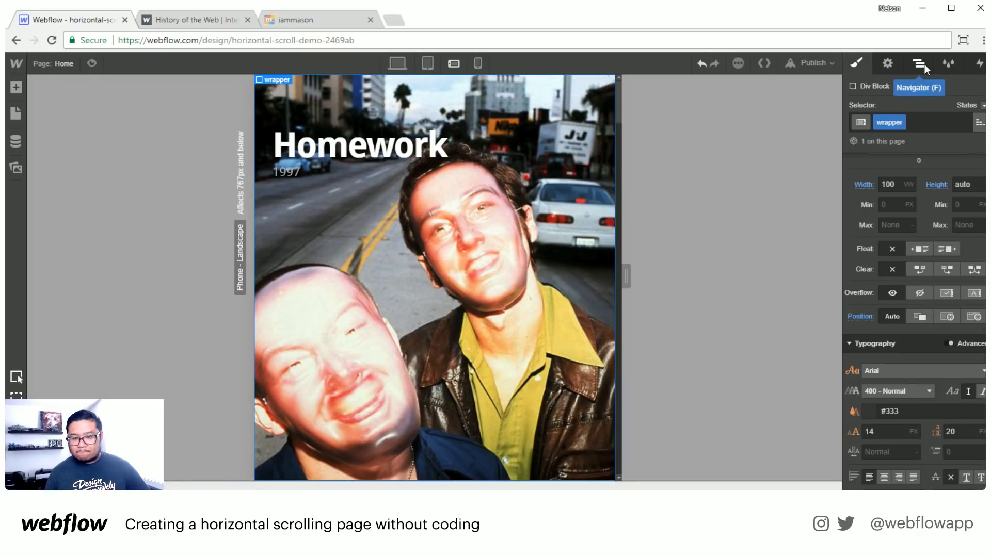
Examine how the album sections stack down the phone landscape page and what follows the last one
{"action": "scroll", "coordinate": [565, 353], "scroll_direction": "down", "scroll_amount": 6}
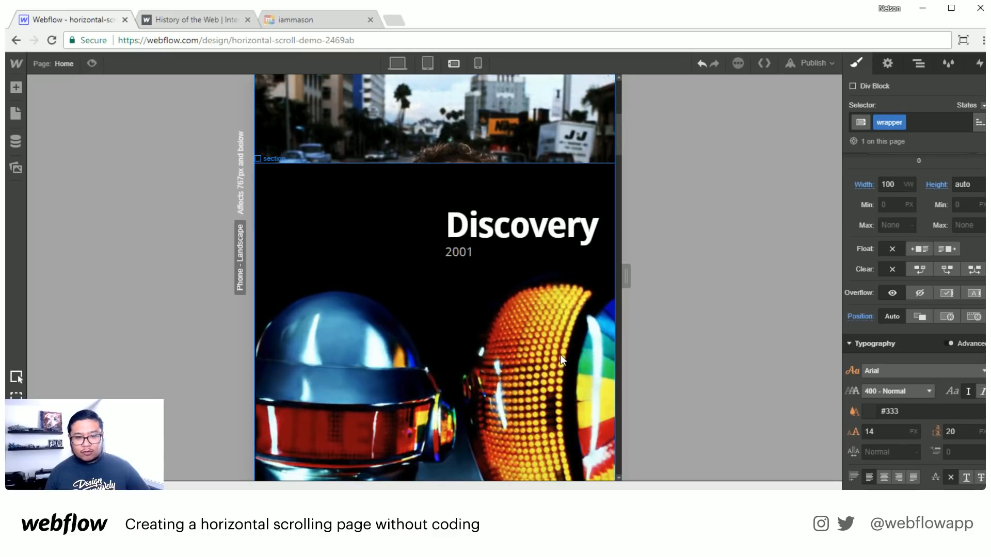
{"action": "scroll", "coordinate": [560, 354], "scroll_direction": "up", "scroll_amount": 6}
{"action": "scroll", "coordinate": [560, 354], "scroll_direction": "down", "scroll_amount": 8}
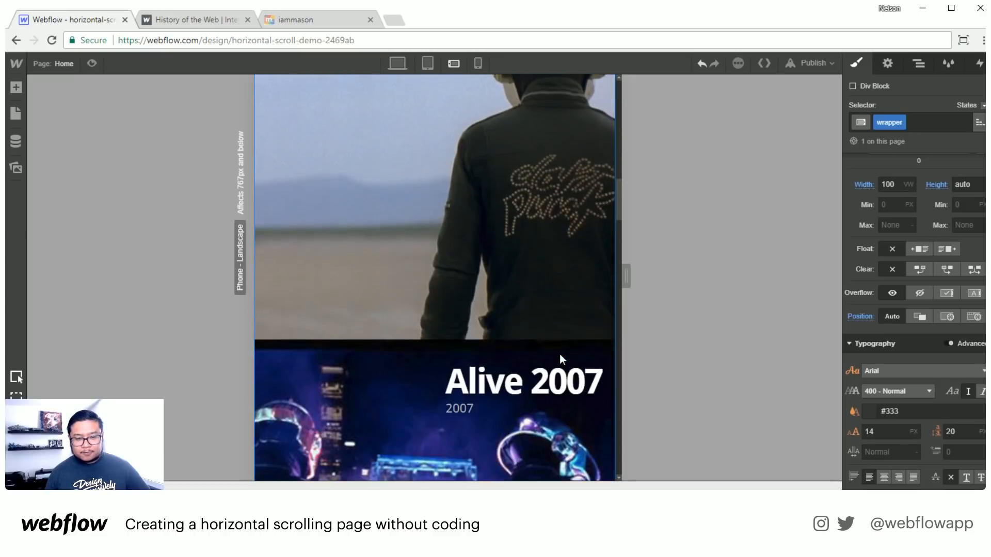
{"action": "scroll", "coordinate": [559, 354], "scroll_direction": "up", "scroll_amount": 2}
{"action": "scroll", "coordinate": [559, 354], "scroll_direction": "up", "scroll_amount": 5}
{"action": "scroll", "coordinate": [559, 354], "scroll_direction": "down", "scroll_amount": 6}
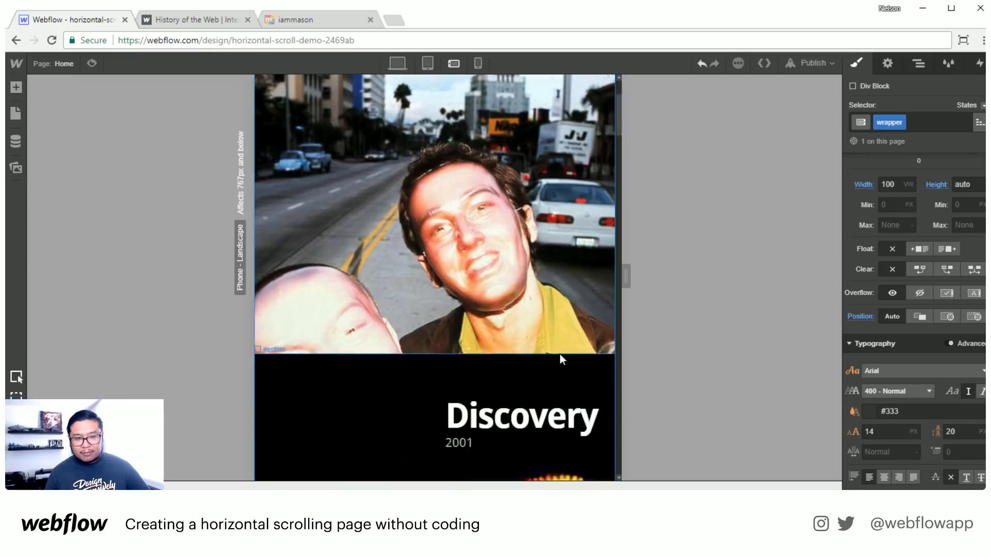
{"action": "scroll", "coordinate": [559, 354], "scroll_direction": "down", "scroll_amount": 8}
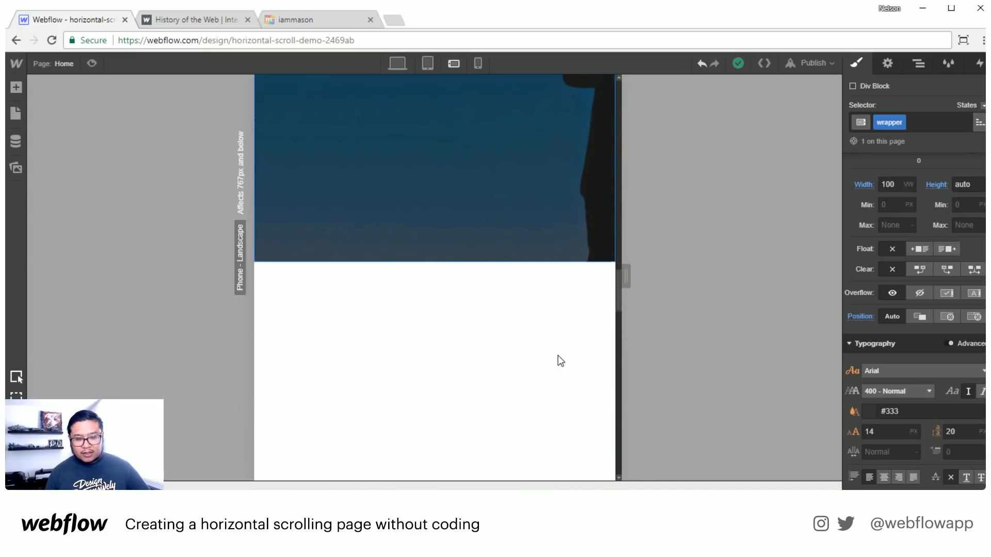
{"action": "scroll", "coordinate": [559, 359], "scroll_direction": "up", "scroll_amount": 15}
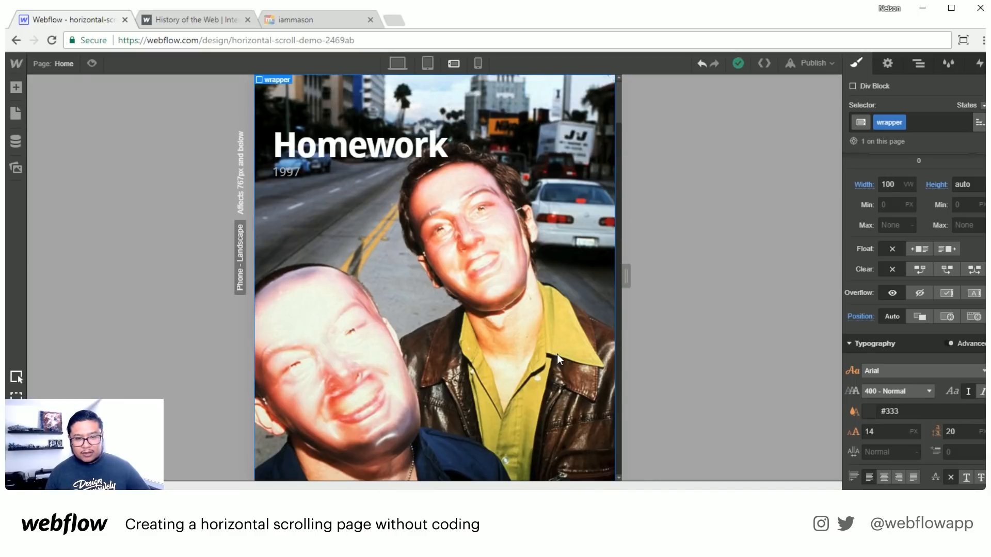
Hide the scroll div on the phone landscape breakpoint by setting its display to none
{"action": "left_click", "coordinate": [911, 67]}
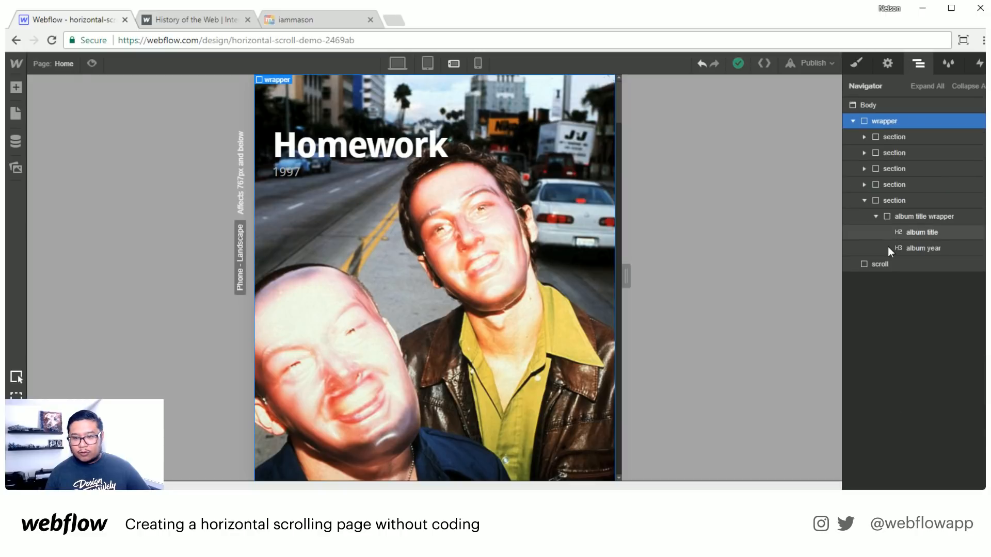
{"action": "left_click", "coordinate": [883, 265]}
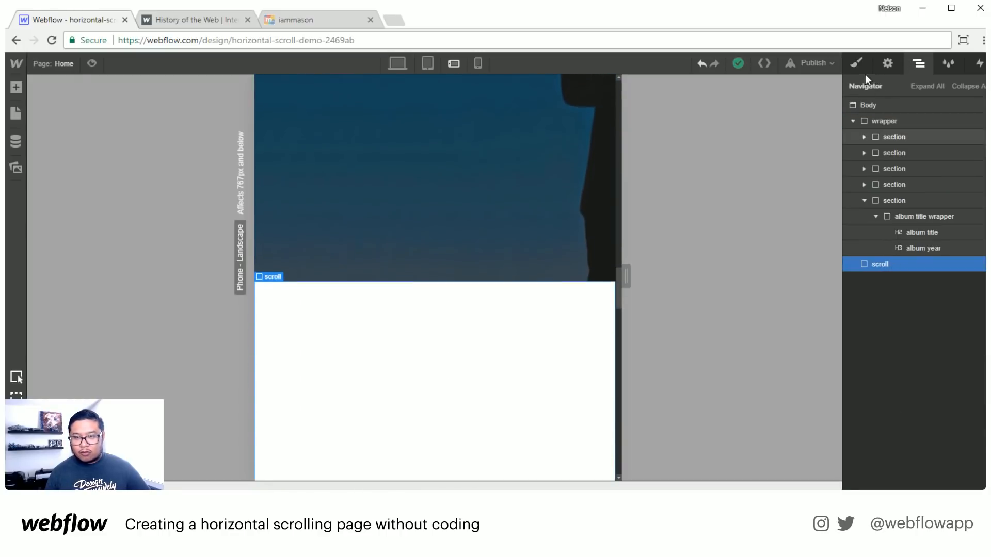
{"action": "left_click", "coordinate": [862, 64]}
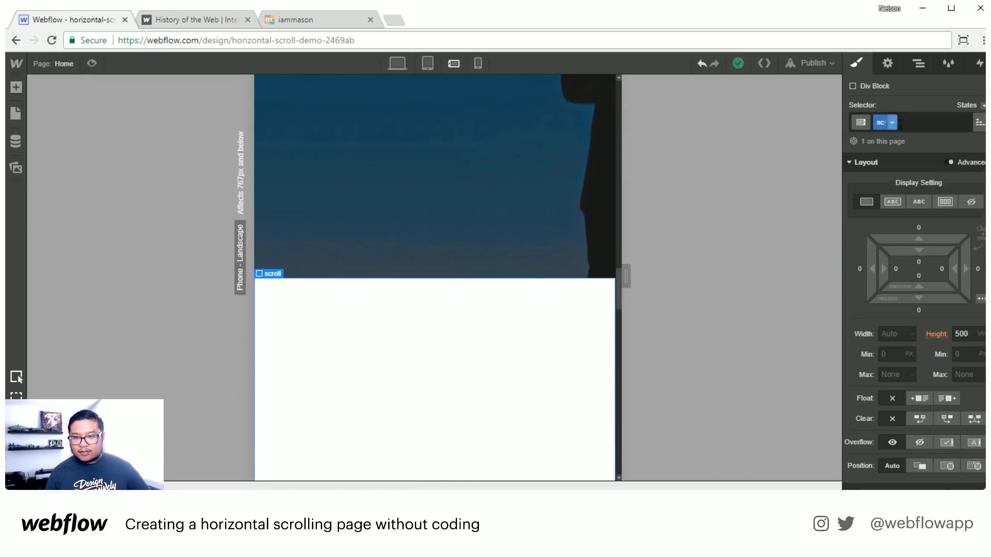
{"action": "left_click", "coordinate": [970, 202]}
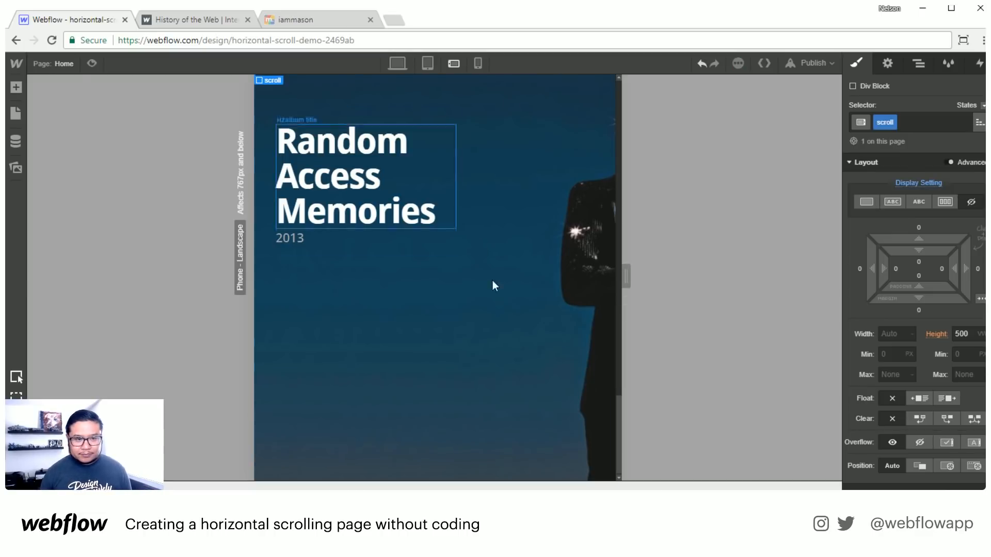
{"action": "scroll", "coordinate": [492, 280], "scroll_direction": "down", "scroll_amount": 10}
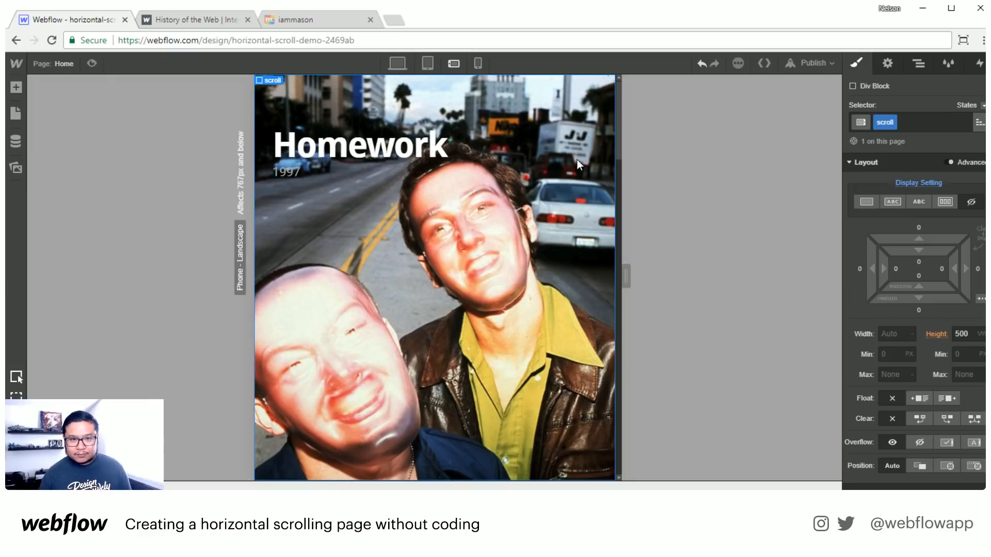
Make the Discovery section's background image fixed and check the effect against the Homework section
{"action": "left_click_drag", "start_coordinate": [618, 91], "coordinate": [642, 162]}
{"action": "left_click", "coordinate": [331, 200]}
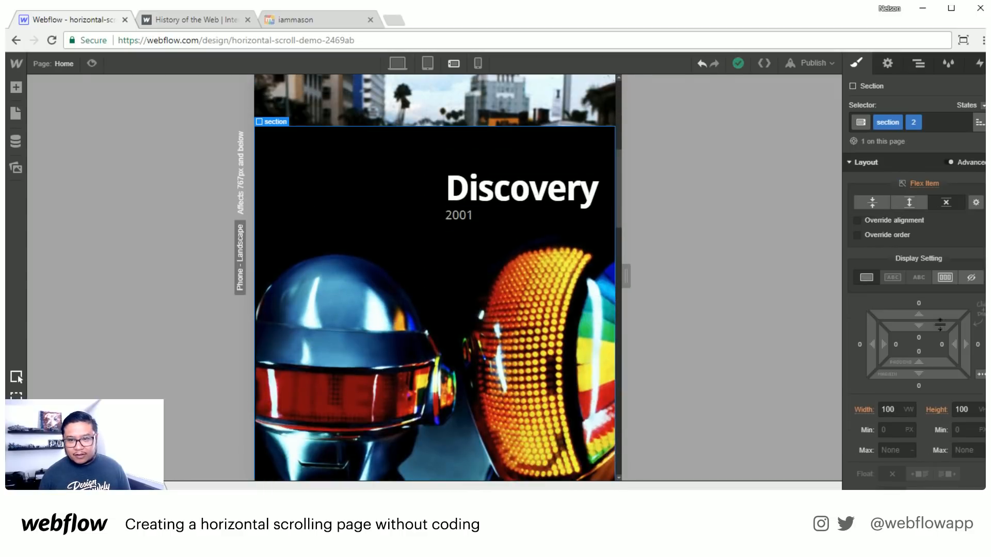
{"action": "scroll", "coordinate": [939, 329], "scroll_direction": "down", "scroll_amount": 15}
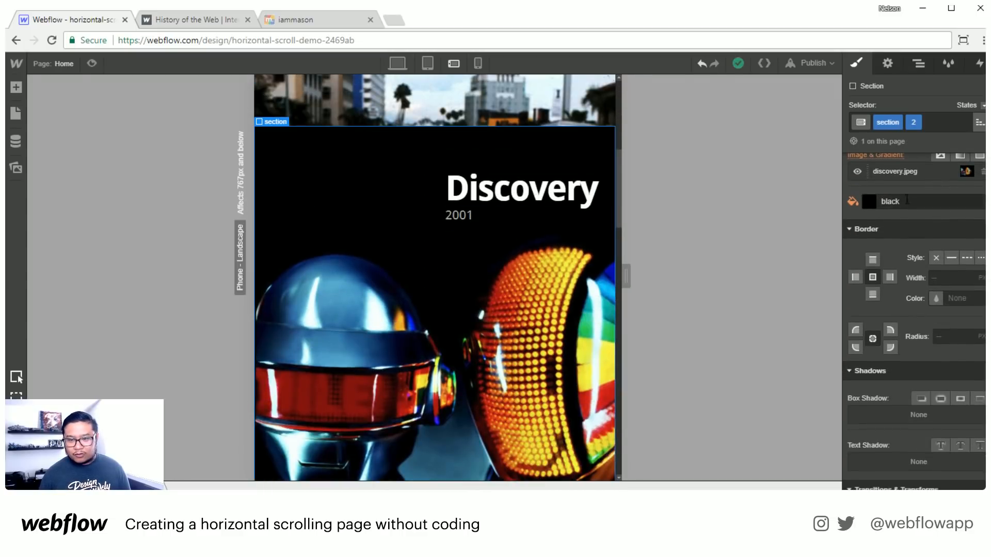
{"action": "left_click", "coordinate": [902, 177]}
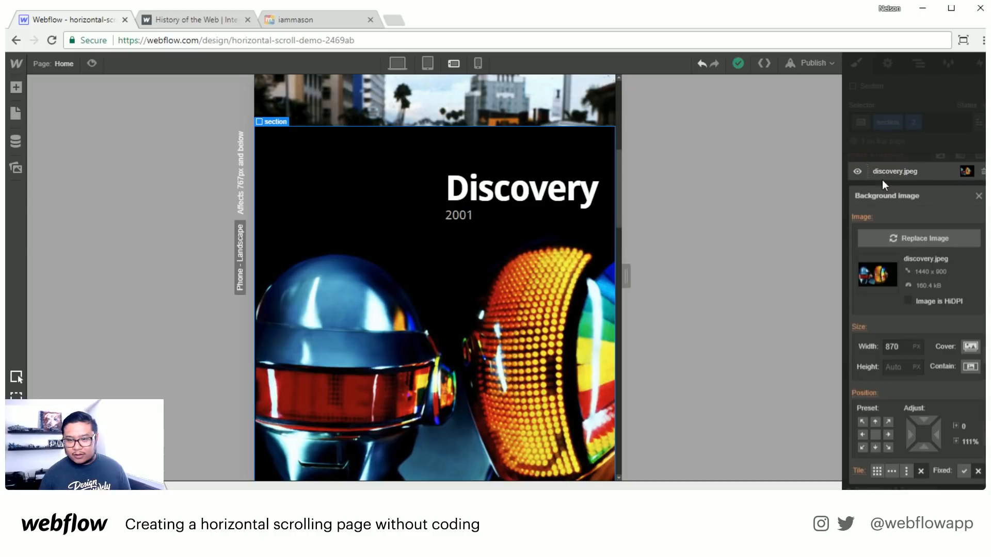
{"action": "left_click", "coordinate": [964, 473]}
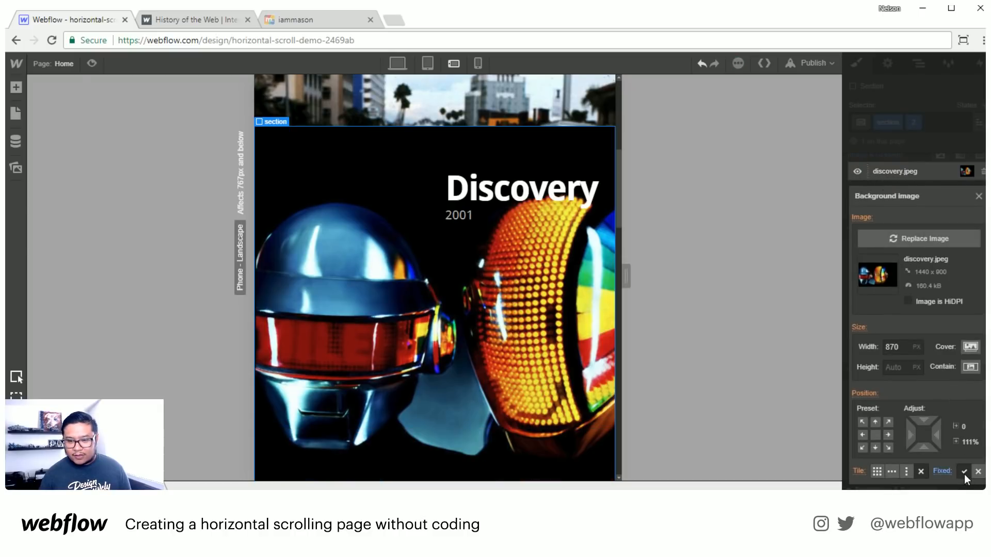
{"action": "left_click", "coordinate": [978, 196]}
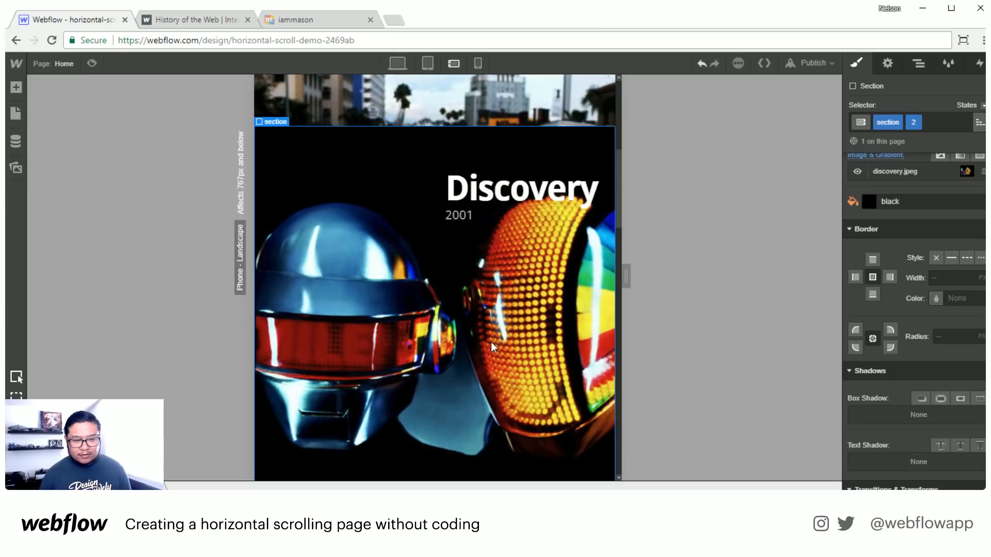
{"action": "scroll", "coordinate": [491, 341], "scroll_direction": "down", "scroll_amount": 3}
{"action": "scroll", "coordinate": [491, 342], "scroll_direction": "up", "scroll_amount": 8}
{"action": "scroll", "coordinate": [490, 341], "scroll_direction": "down", "scroll_amount": 6}
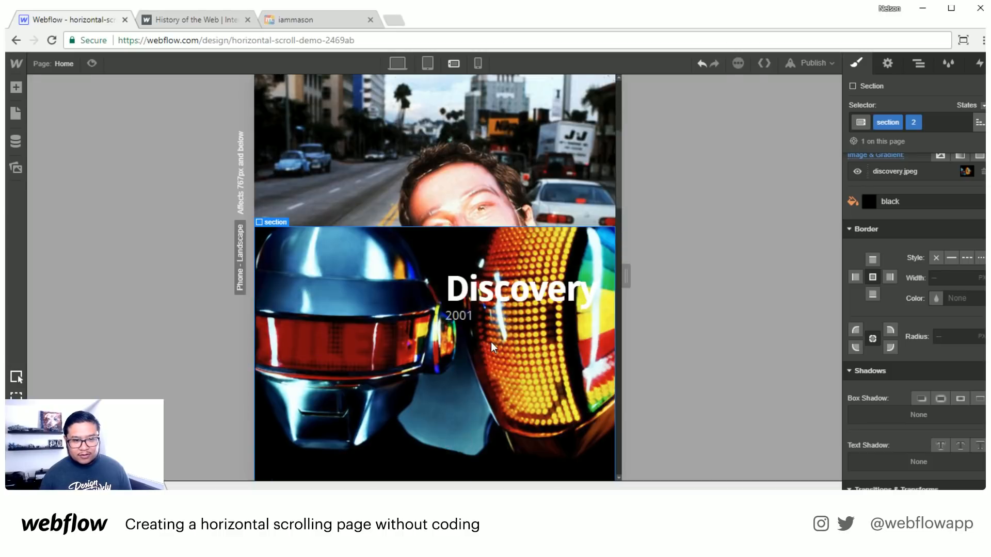
{"action": "scroll", "coordinate": [491, 341], "scroll_direction": "up", "scroll_amount": 3}
{"action": "scroll", "coordinate": [490, 339], "scroll_direction": "up", "scroll_amount": 3}
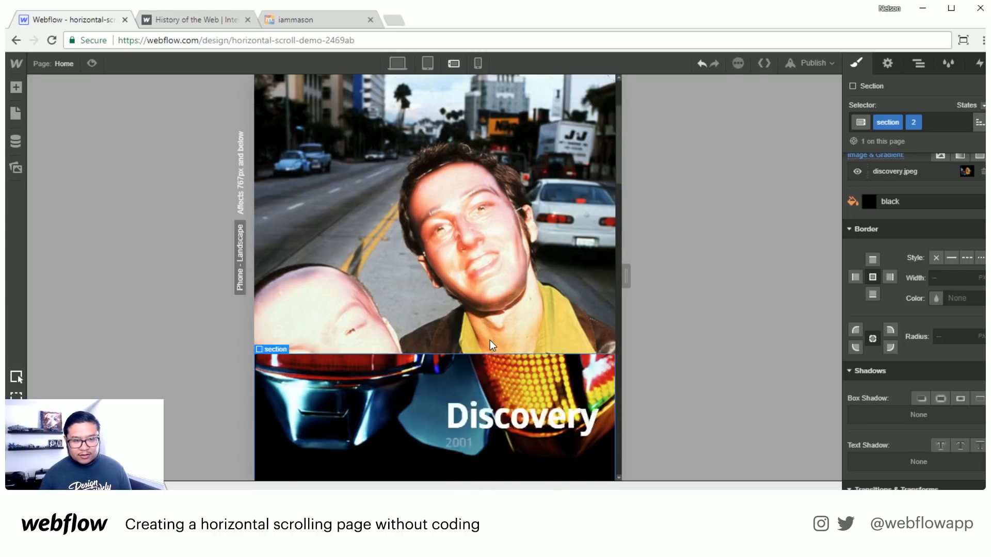
Make the Human After All section's background image fixed and check how it reveals on scroll
{"action": "scroll", "coordinate": [489, 339], "scroll_direction": "down", "scroll_amount": 5}
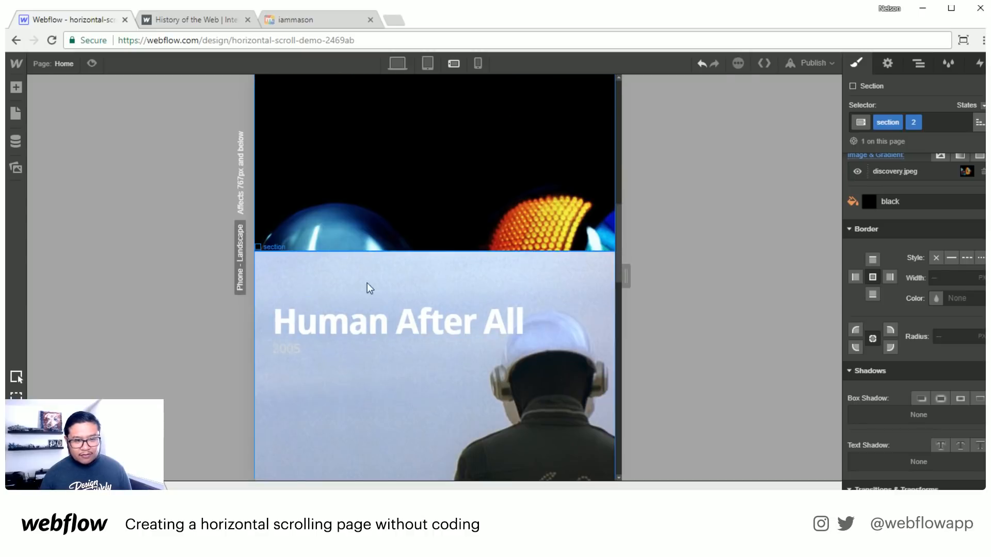
{"action": "left_click", "coordinate": [355, 275]}
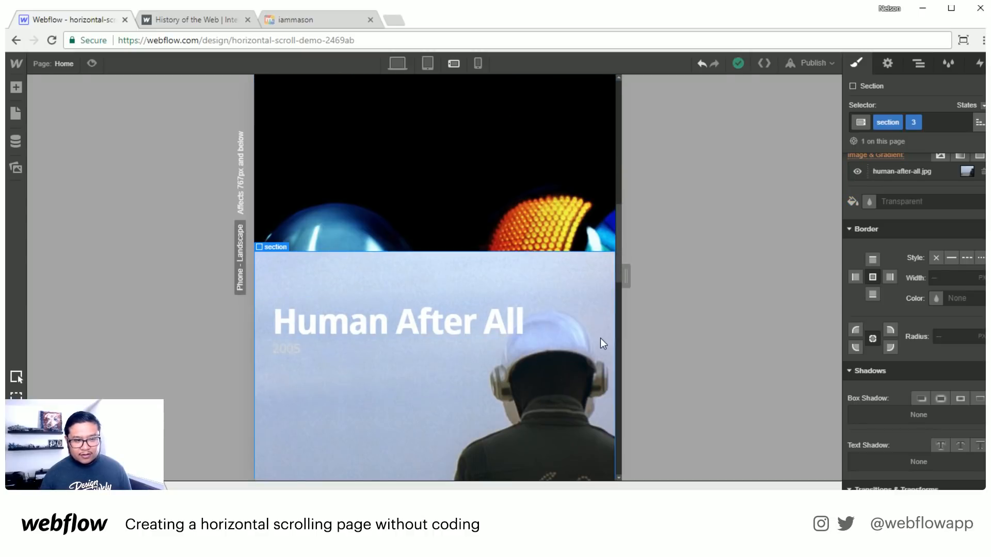
{"action": "left_click", "coordinate": [911, 171]}
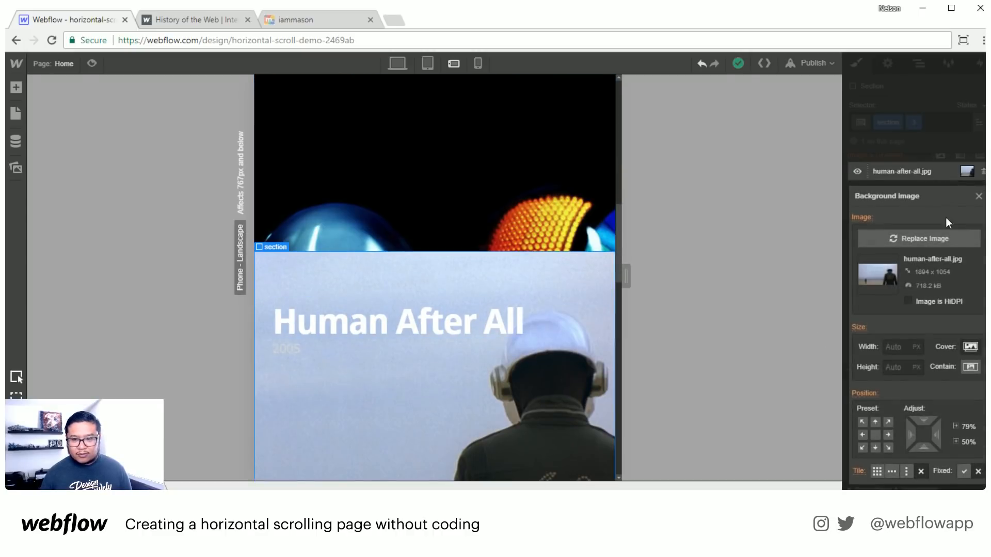
{"action": "left_click", "coordinate": [964, 472]}
{"action": "scroll", "coordinate": [556, 388], "scroll_direction": "down", "scroll_amount": 5}
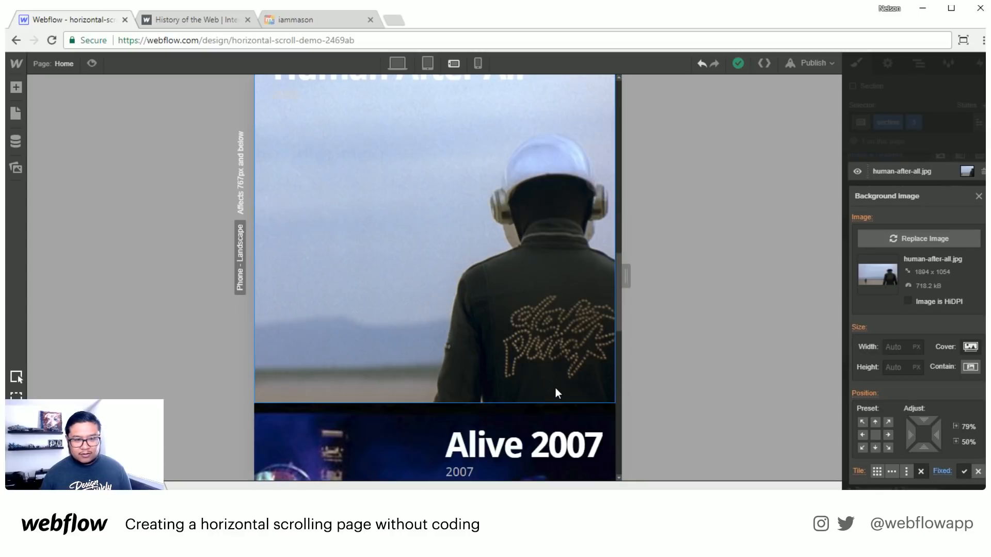
{"action": "scroll", "coordinate": [555, 388], "scroll_direction": "down", "scroll_amount": 1}
{"action": "scroll", "coordinate": [555, 388], "scroll_direction": "up", "scroll_amount": 5}
{"action": "scroll", "coordinate": [555, 388], "scroll_direction": "down", "scroll_amount": 7}
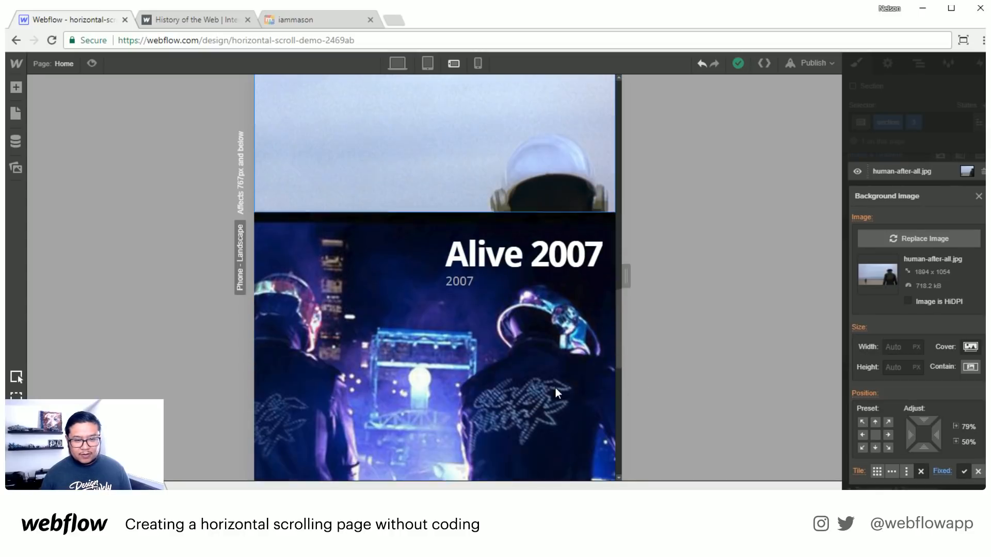
Make the Alive 2007 section's background image fixed
{"action": "scroll", "coordinate": [556, 388], "scroll_direction": "down", "scroll_amount": 1}
{"action": "left_click", "coordinate": [558, 356]}
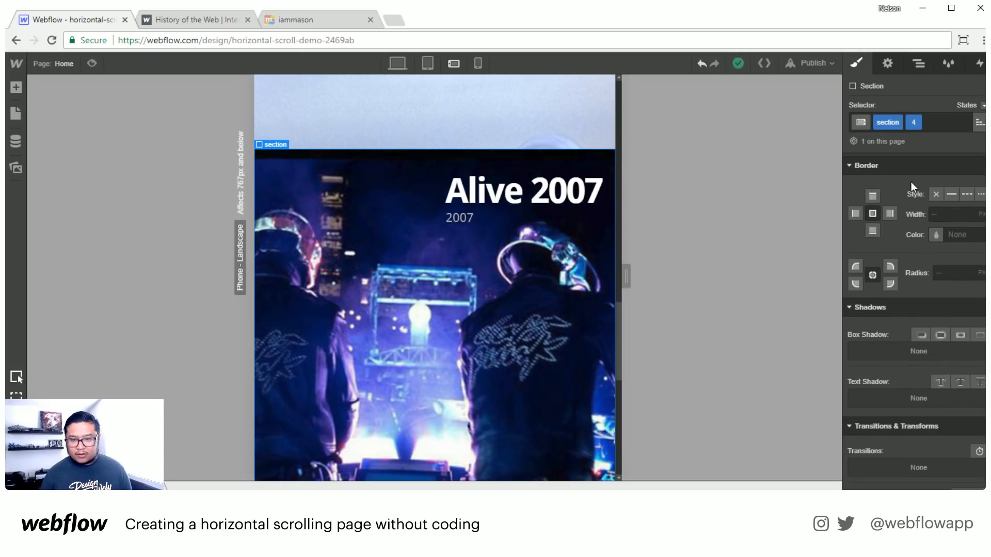
{"action": "scroll", "coordinate": [912, 249], "scroll_direction": "up", "scroll_amount": 4}
{"action": "left_click", "coordinate": [909, 298]}
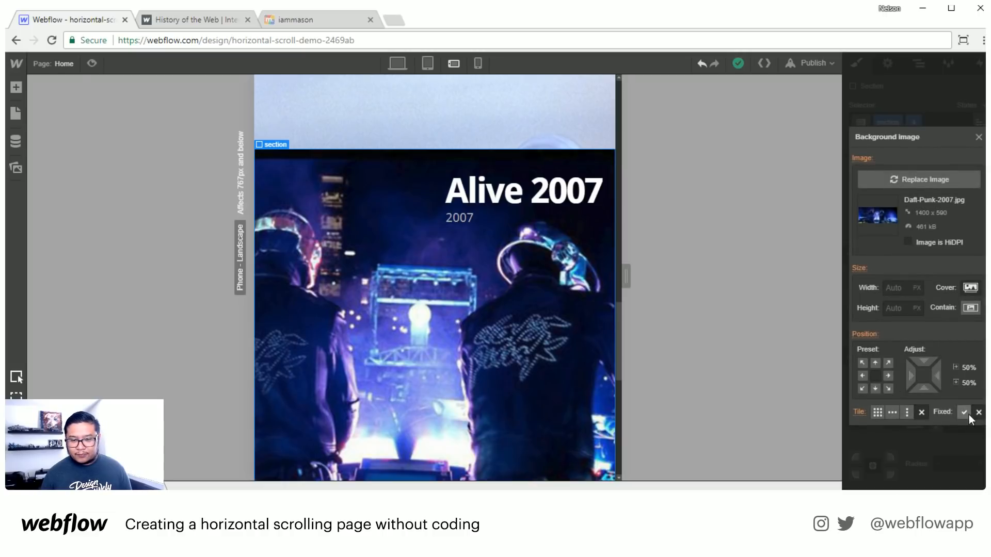
Make the Random Access Memories section's background image fixed and set its size to auto
{"action": "scroll", "coordinate": [503, 372], "scroll_direction": "down", "scroll_amount": 5}
{"action": "left_click", "coordinate": [485, 423]}
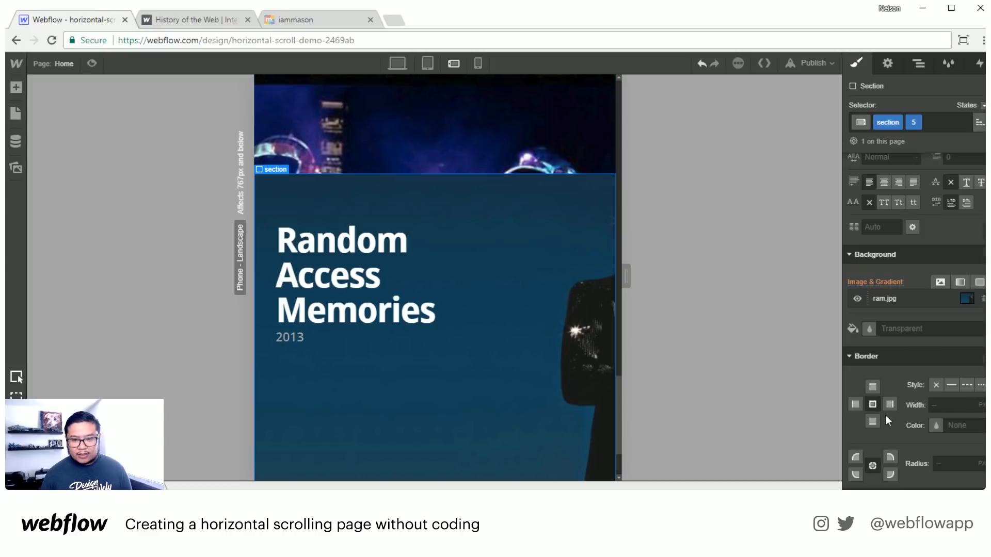
{"action": "left_click", "coordinate": [939, 298]}
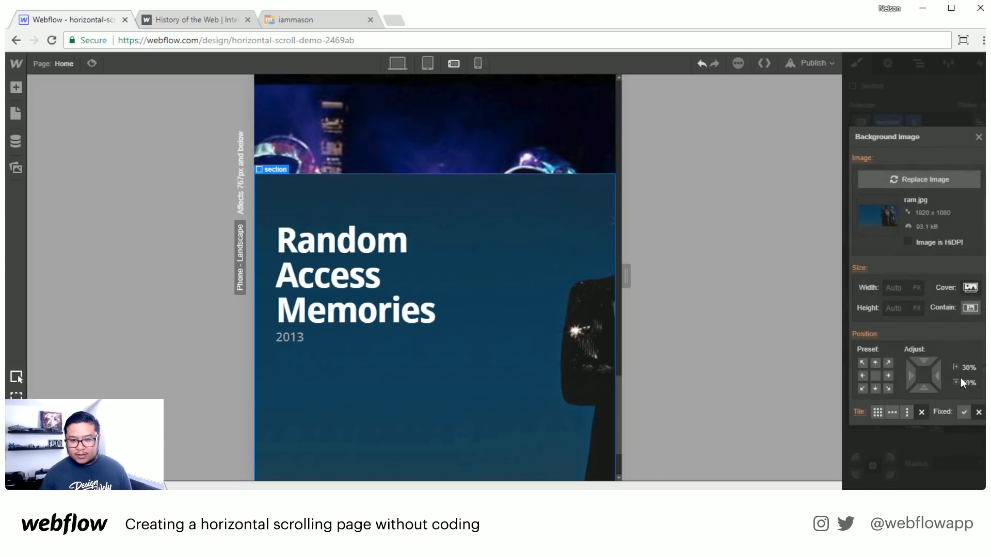
{"action": "left_click", "coordinate": [963, 413]}
{"action": "left_click", "coordinate": [962, 290]}
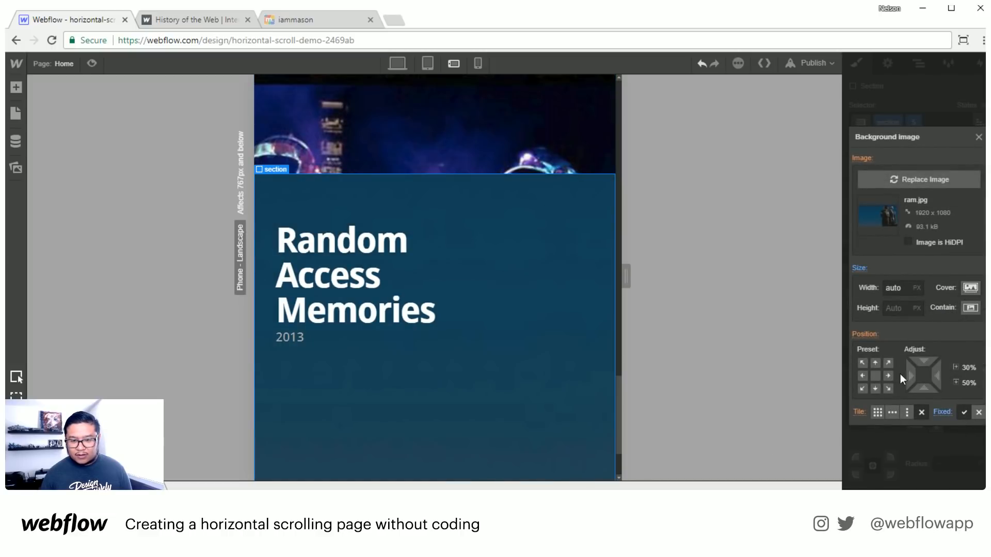
Try the centre and upper position presets on the Random Access Memories background, plus an 86% horizontal and -27% vertical offset
{"action": "left_click", "coordinate": [875, 376]}
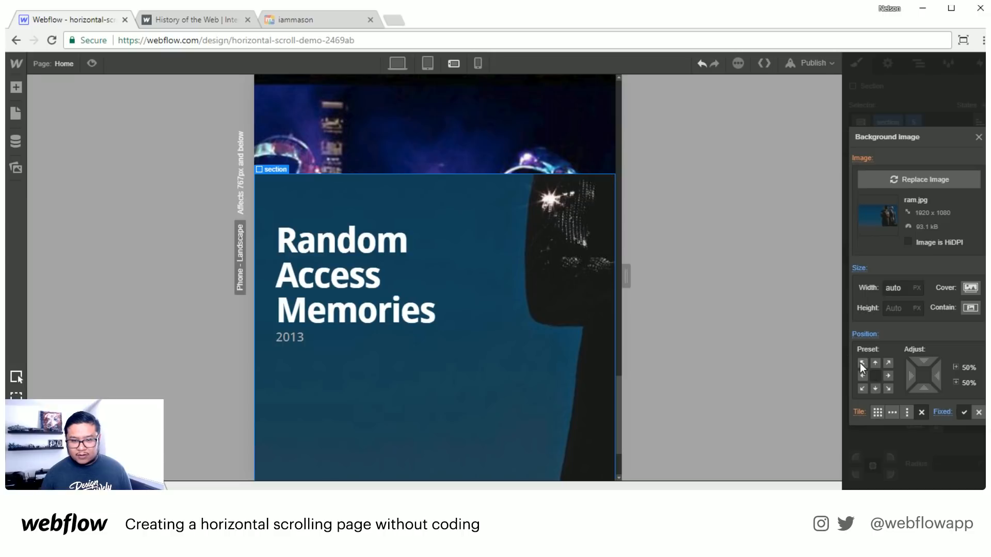
{"action": "left_click", "coordinate": [860, 363]}
{"action": "left_click", "coordinate": [879, 361]}
{"action": "left_click", "coordinate": [888, 362]}
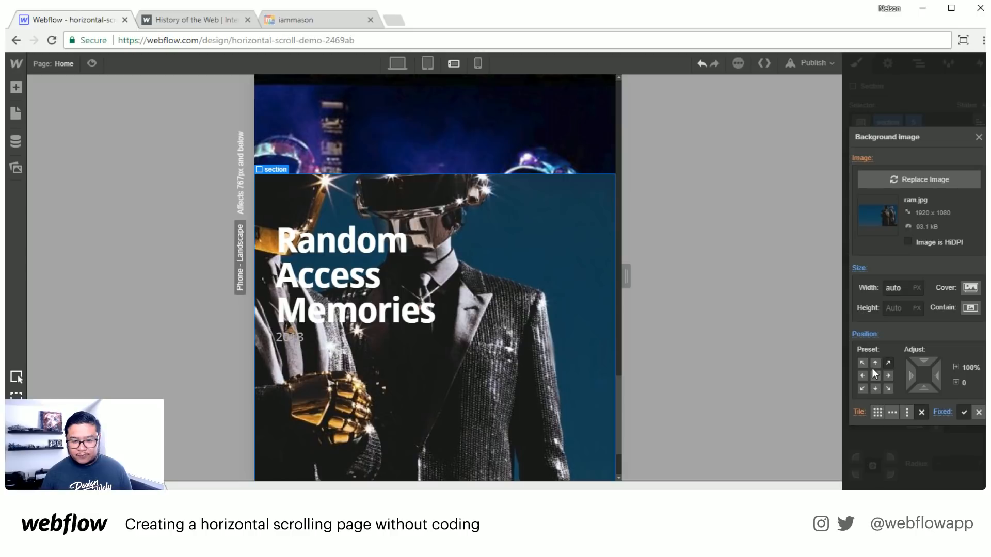
{"action": "left_click", "coordinate": [875, 374]}
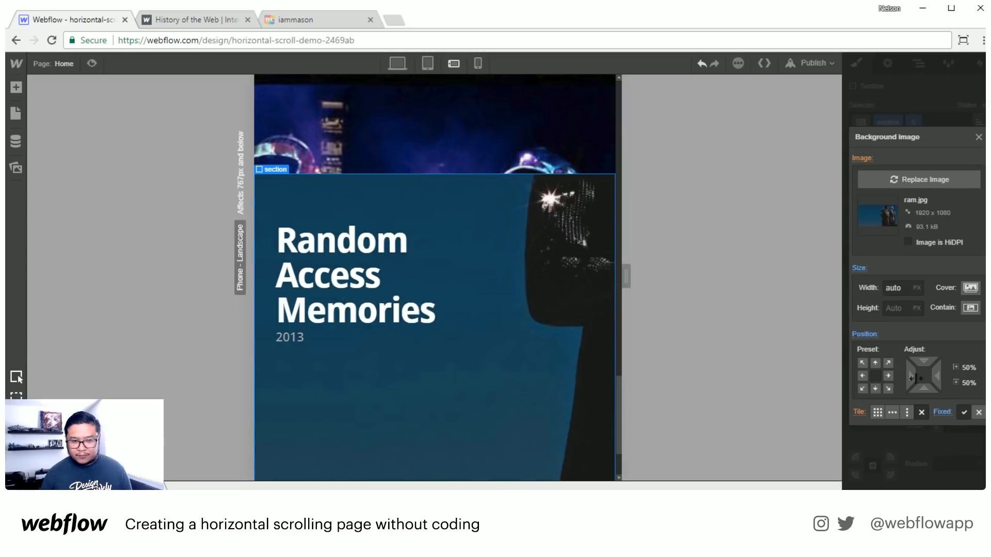
{"action": "left_click_drag", "start_coordinate": [924, 388], "coordinate": [897, 289]}
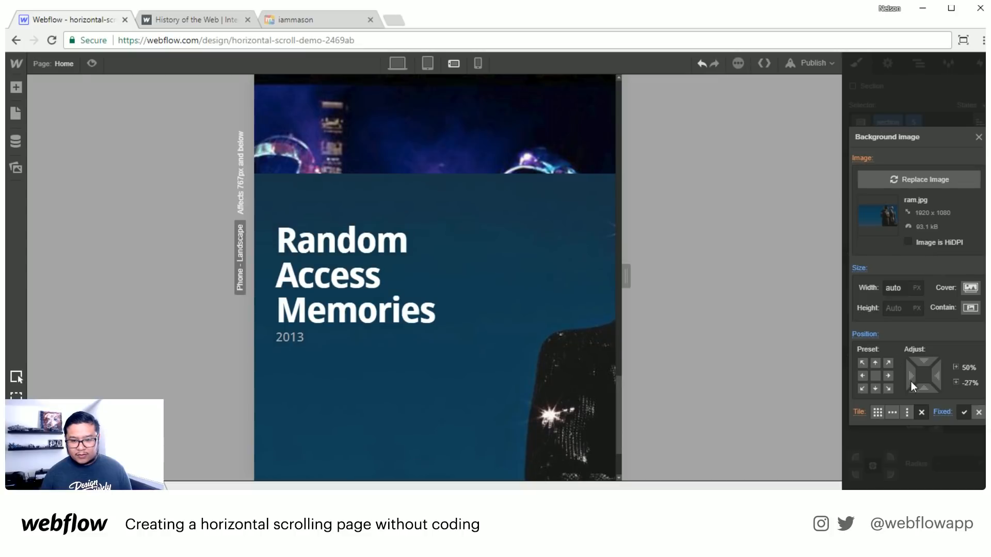
{"action": "left_click_drag", "start_coordinate": [922, 377], "coordinate": [978, 364]}
{"action": "scroll", "coordinate": [589, 341], "scroll_direction": "down", "scroll_amount": 2}
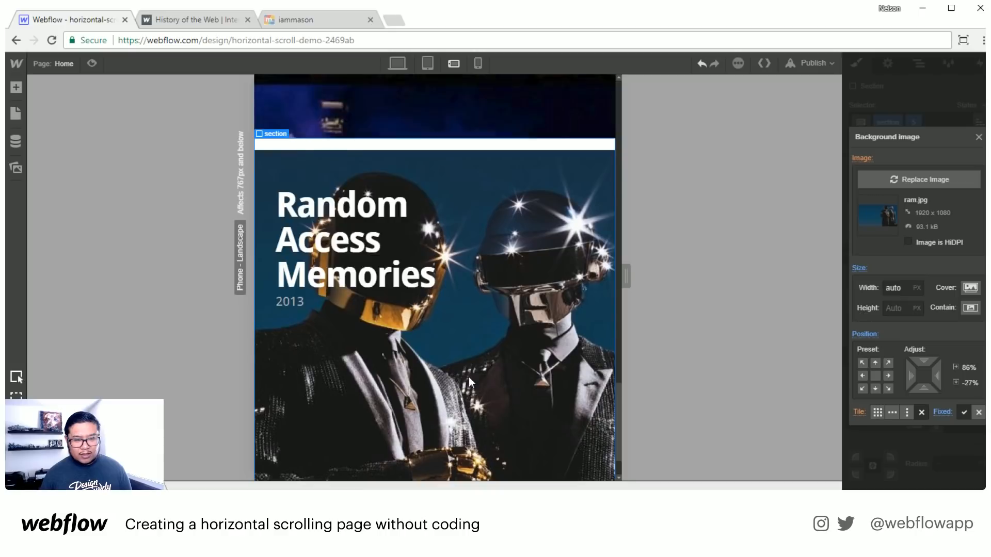
Position the Random Access Memories background at 84% horizontally and 5% vertically, and review it with the other stacked sections
{"action": "left_click", "coordinate": [877, 373]}
{"action": "left_click_drag", "start_coordinate": [912, 375], "coordinate": [908, 212]}
{"action": "scroll", "coordinate": [572, 310], "scroll_direction": "up", "scroll_amount": 3}
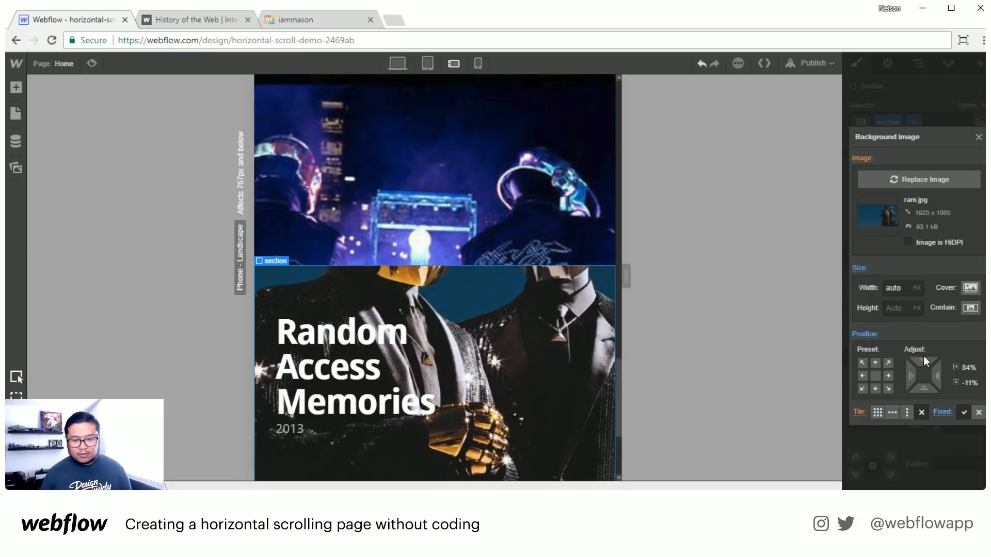
{"action": "scroll", "coordinate": [587, 368], "scroll_direction": "down", "scroll_amount": 3}
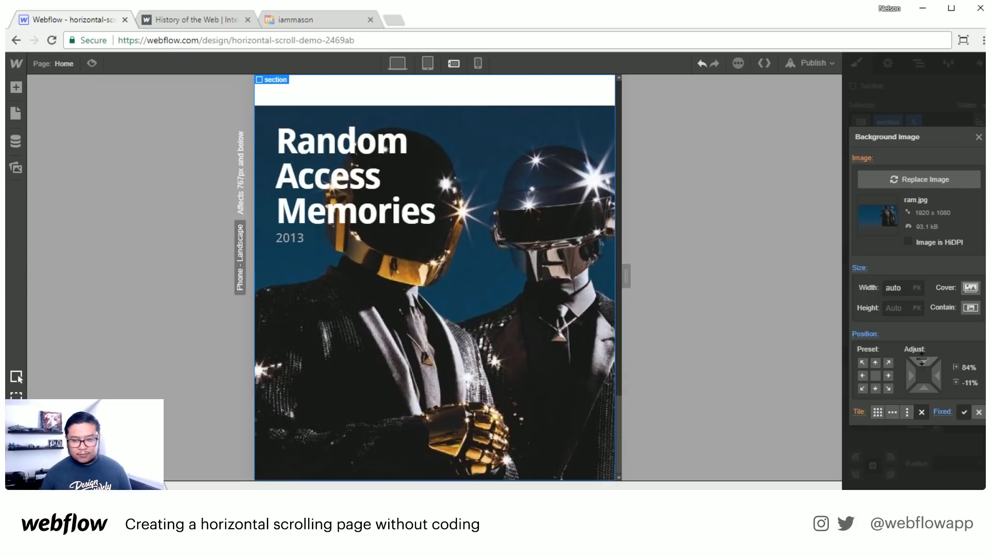
{"action": "left_click_drag", "start_coordinate": [925, 367], "coordinate": [927, 390]}
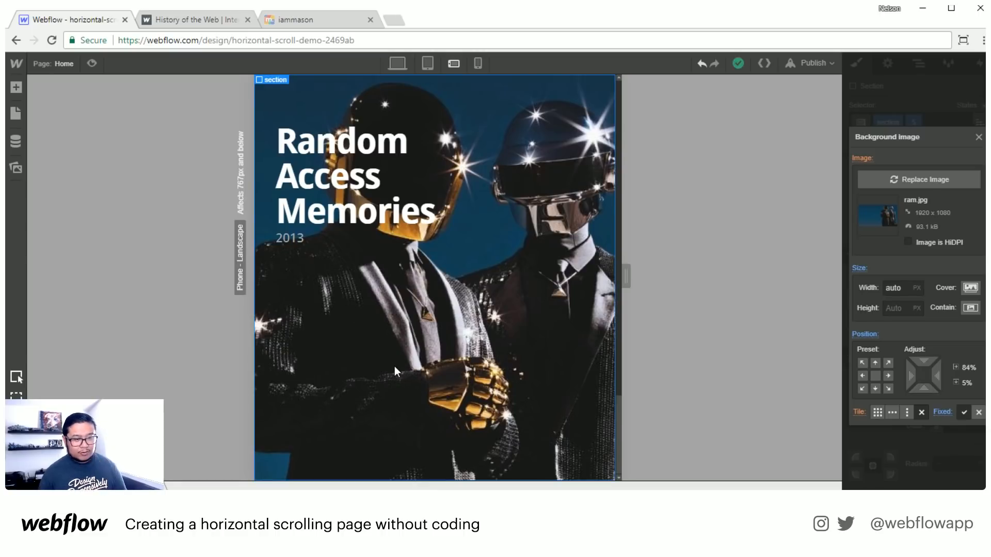
{"action": "scroll", "coordinate": [400, 352], "scroll_direction": "down", "scroll_amount": 15}
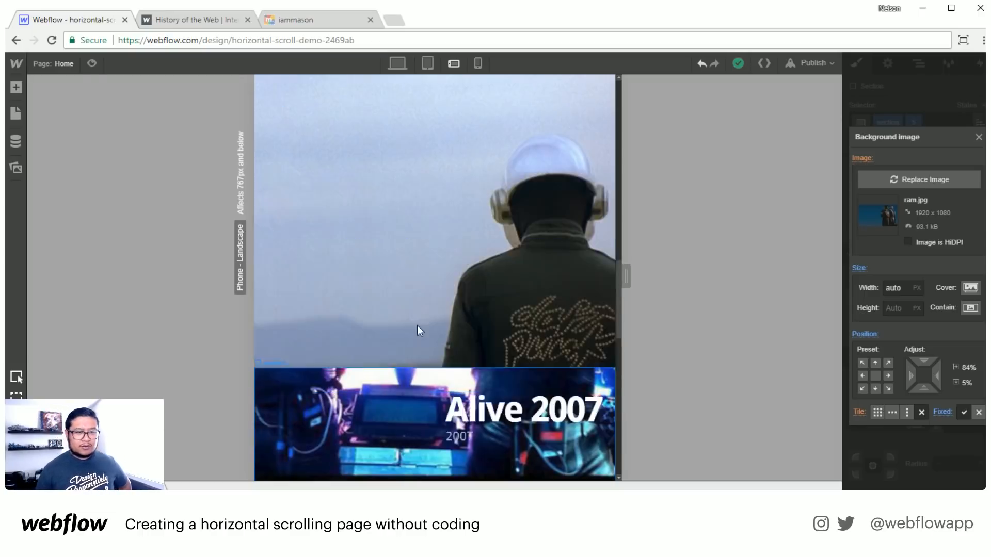
{"action": "left_click", "coordinate": [978, 136]}
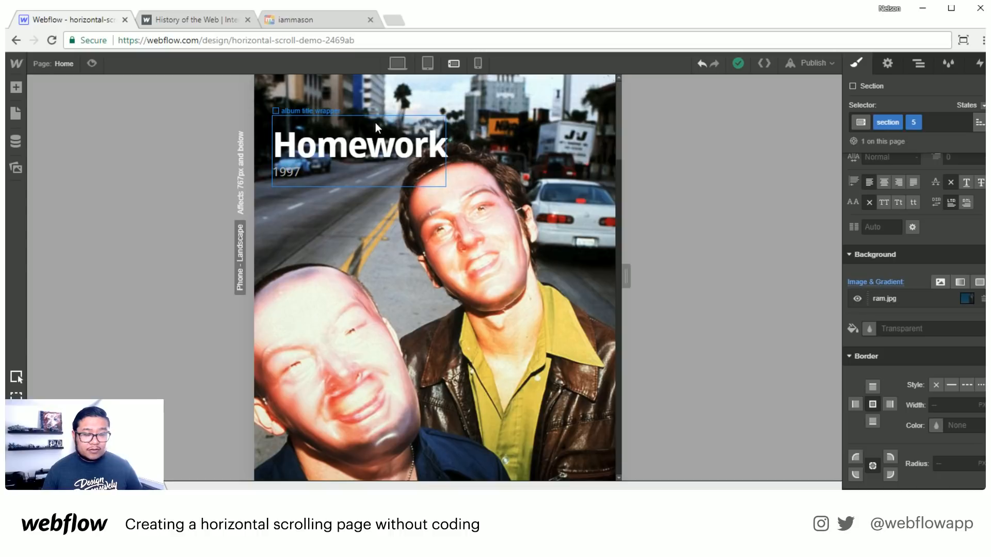
Set the album title wrapper's top offset to 4% in the Homework section and check the Discovery section
{"action": "scroll", "coordinate": [941, 297], "scroll_direction": "up", "scroll_amount": 7}
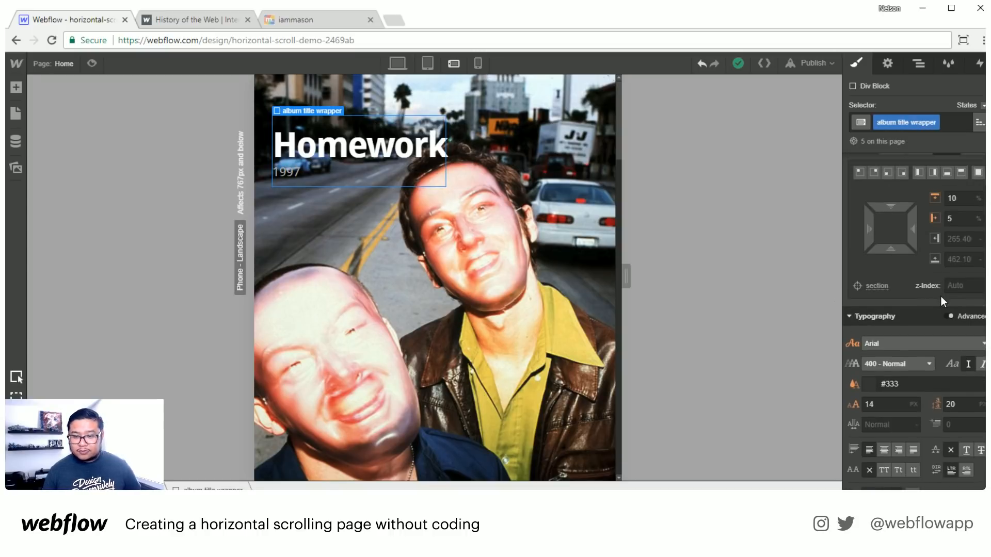
{"action": "mouse_move", "coordinate": [889, 269]}
{"action": "left_mouse_down"}
{"action": "mouse_move", "coordinate": [881, 249]}
{"action": "mouse_move", "coordinate": [881, 263]}
{"action": "left_mouse_up"}
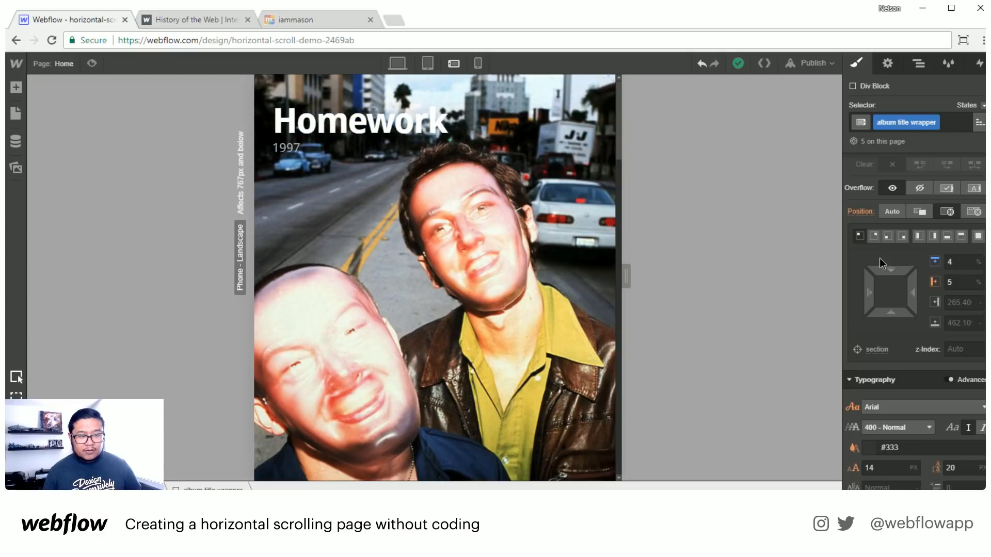
{"action": "scroll", "coordinate": [513, 305], "scroll_direction": "down", "scroll_amount": 5}
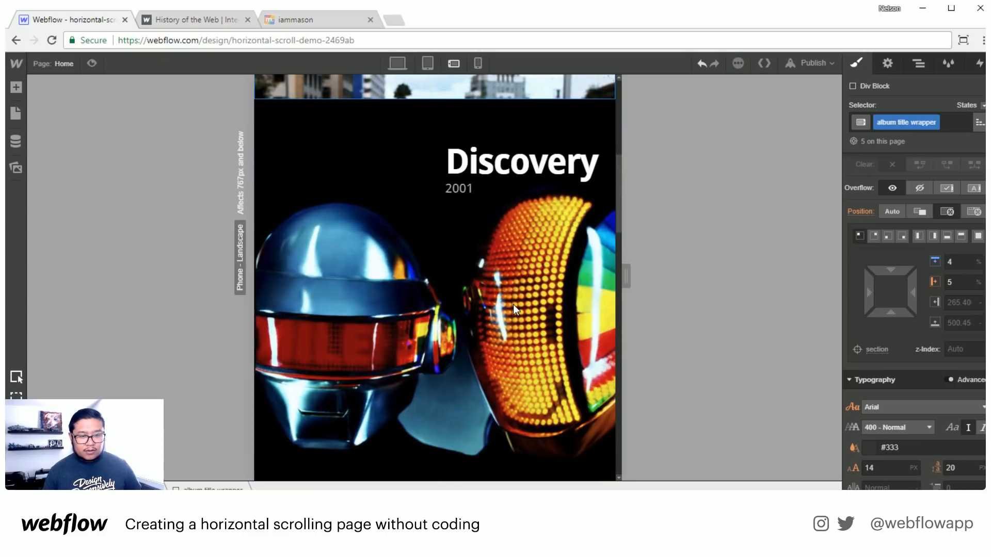
Review the title placement in the stacked sections from Discovery down to Random Access Memories
{"action": "scroll", "coordinate": [513, 304], "scroll_direction": "down", "scroll_amount": 1}
{"action": "scroll", "coordinate": [513, 304], "scroll_direction": "up", "scroll_amount": 2}
{"action": "scroll", "coordinate": [513, 304], "scroll_direction": "down", "scroll_amount": 2}
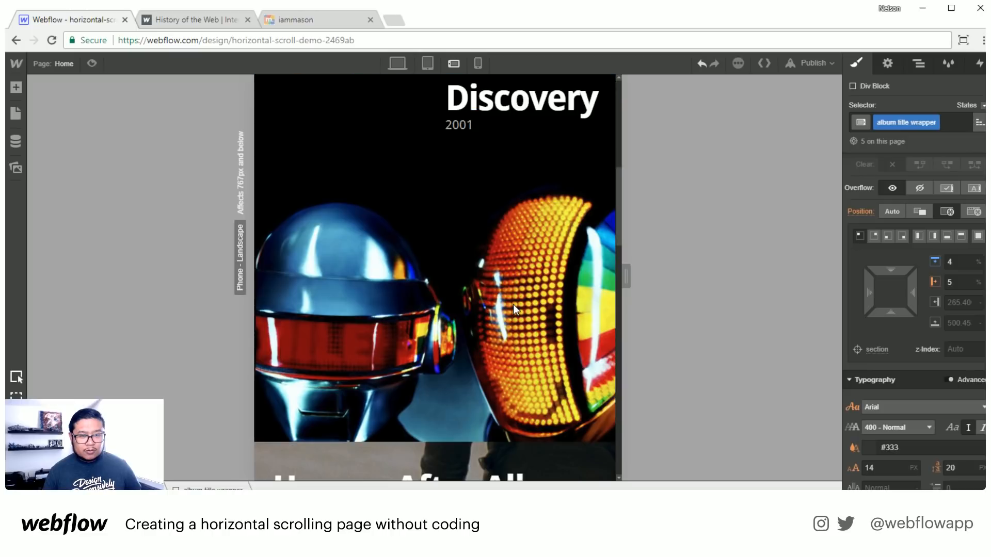
{"action": "scroll", "coordinate": [513, 304], "scroll_direction": "up", "scroll_amount": 1}
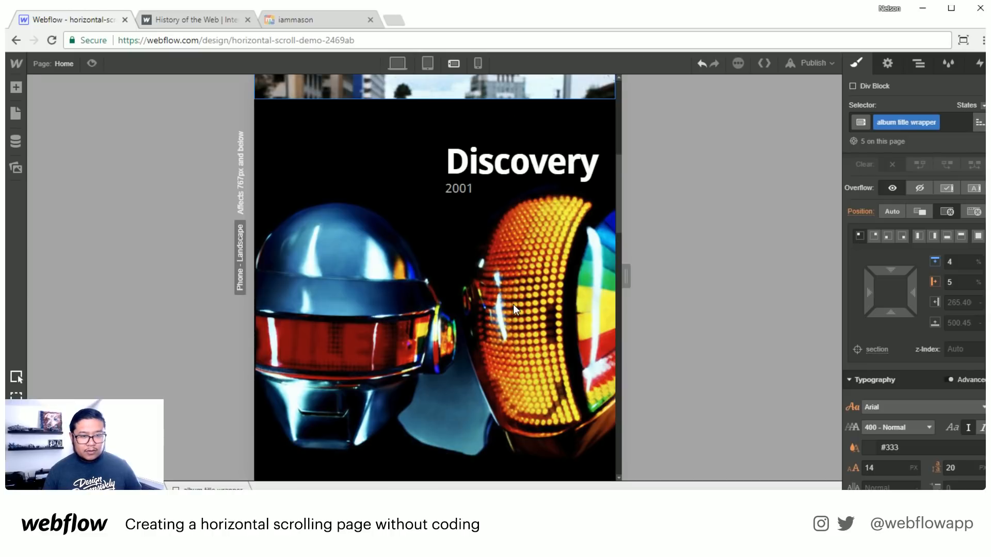
{"action": "scroll", "coordinate": [513, 304], "scroll_direction": "down", "scroll_amount": 1}
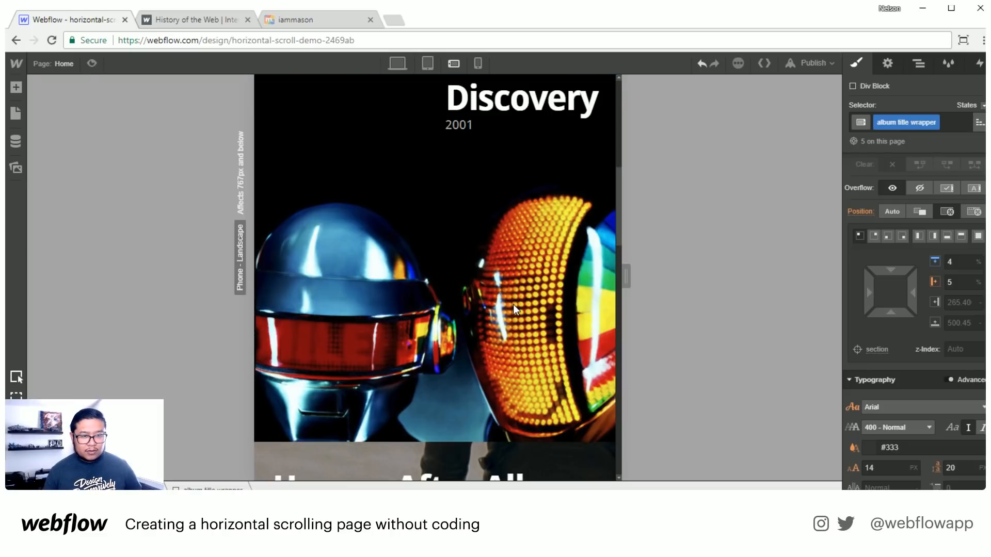
{"action": "scroll", "coordinate": [513, 304], "scroll_direction": "up", "scroll_amount": 1}
{"action": "scroll", "coordinate": [513, 304], "scroll_direction": "down", "scroll_amount": 5}
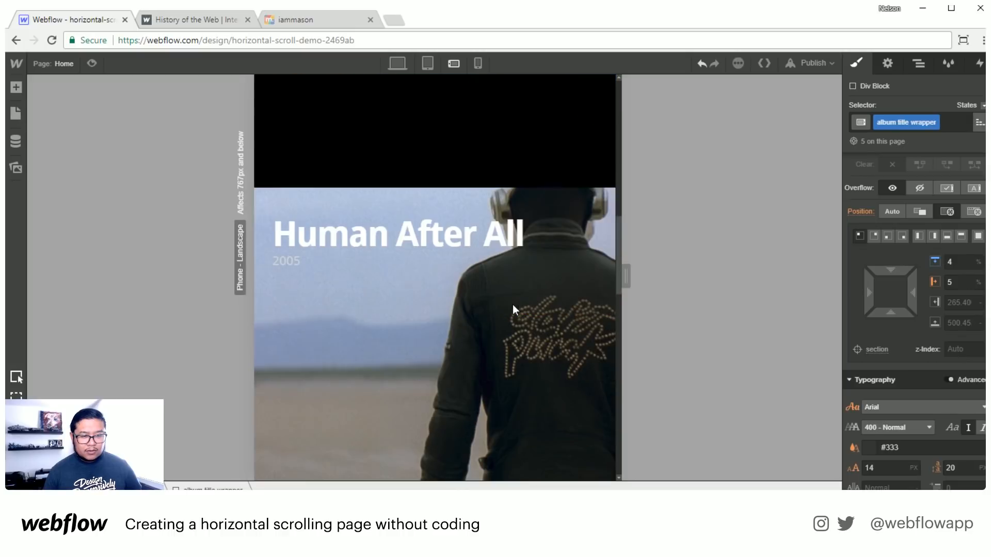
{"action": "scroll", "coordinate": [512, 305], "scroll_direction": "down", "scroll_amount": 1}
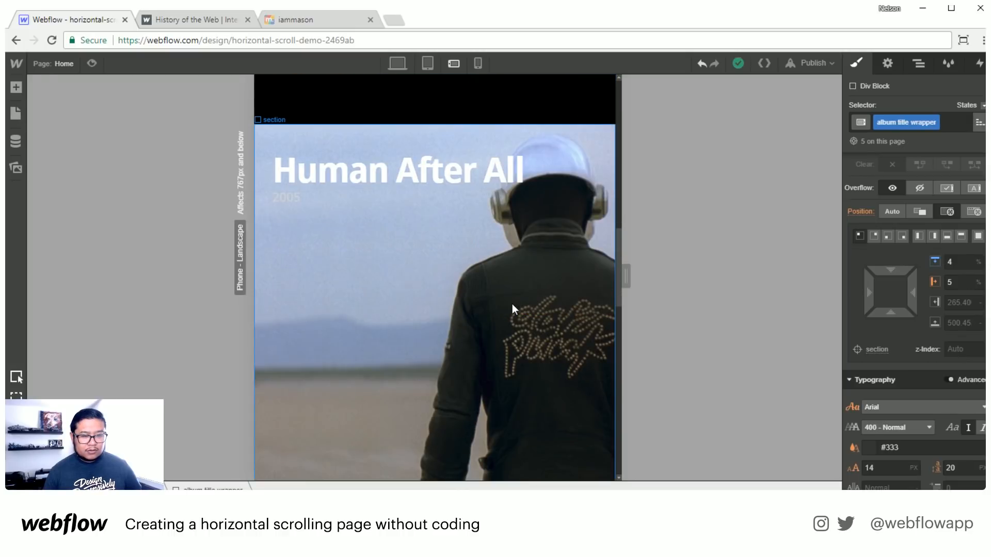
{"action": "scroll", "coordinate": [511, 304], "scroll_direction": "down", "scroll_amount": 1}
{"action": "scroll", "coordinate": [512, 305], "scroll_direction": "up", "scroll_amount": 1}
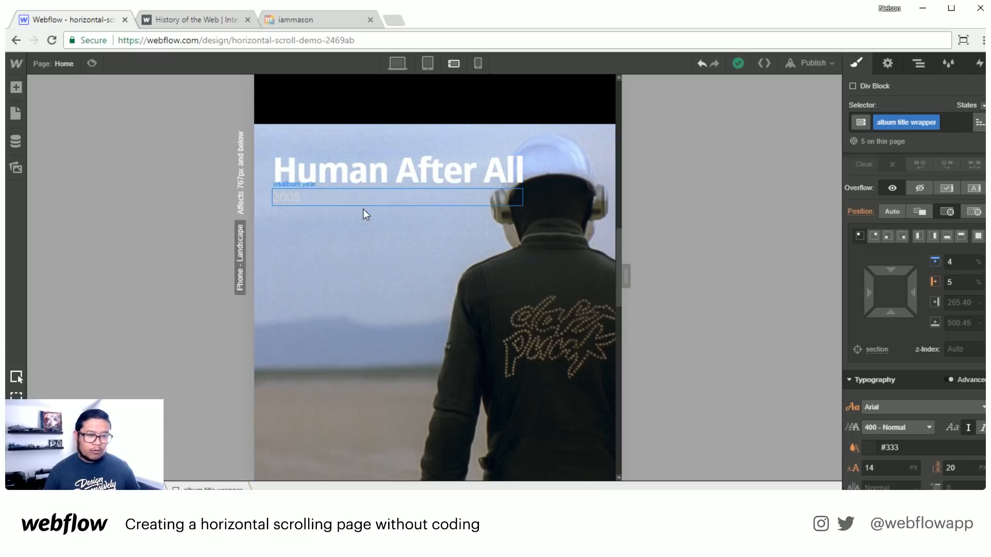
{"action": "scroll", "coordinate": [405, 304], "scroll_direction": "down", "scroll_amount": 6}
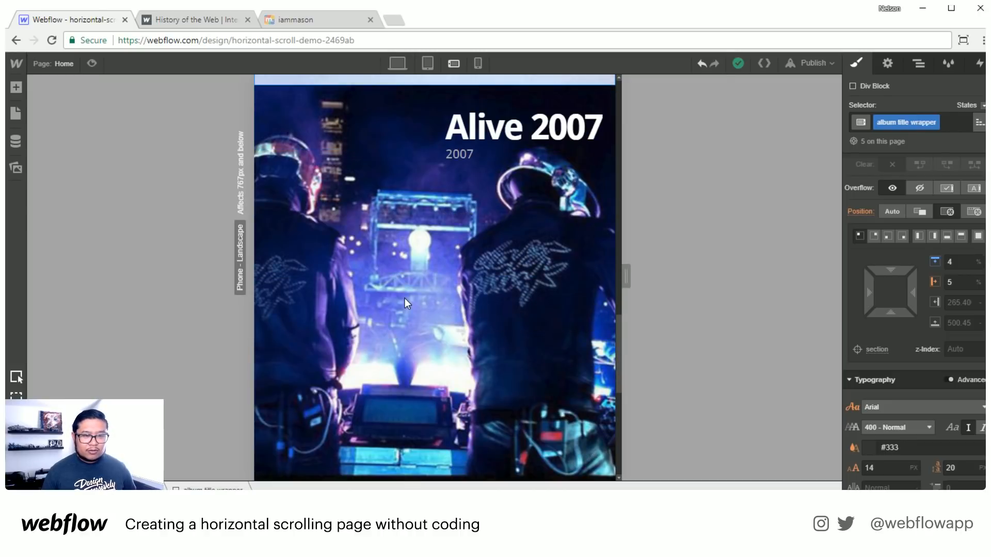
{"action": "scroll", "coordinate": [405, 304], "scroll_direction": "down", "scroll_amount": 5}
{"action": "scroll", "coordinate": [404, 300], "scroll_direction": "down", "scroll_amount": 3}
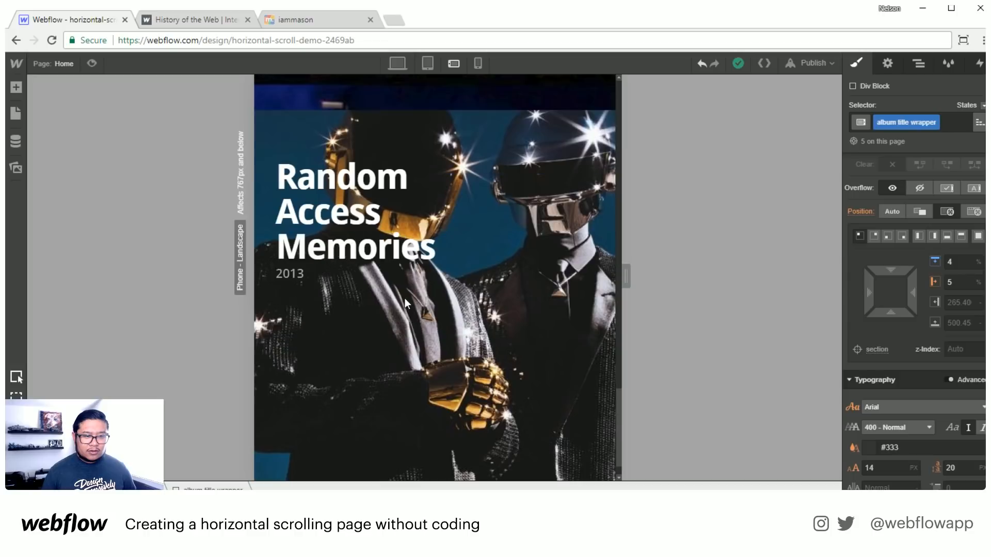
Set the top offset of the Random Access Memories title wrapper to 41%
{"action": "left_click", "coordinate": [398, 183]}
{"action": "left_click", "coordinate": [410, 234]}
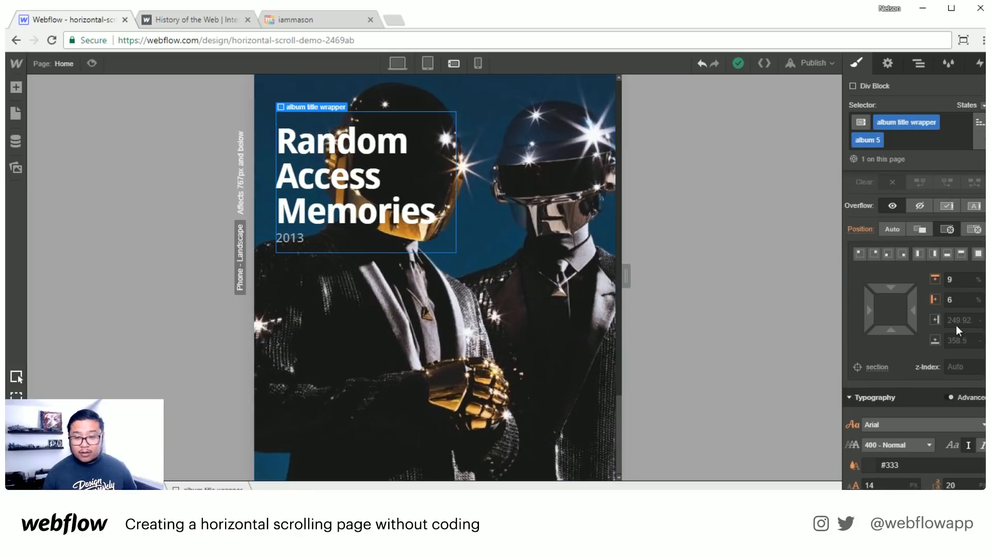
{"action": "left_click_drag", "start_coordinate": [895, 292], "coordinate": [908, 353]}
{"action": "scroll", "coordinate": [543, 349], "scroll_direction": "up", "scroll_amount": 4}
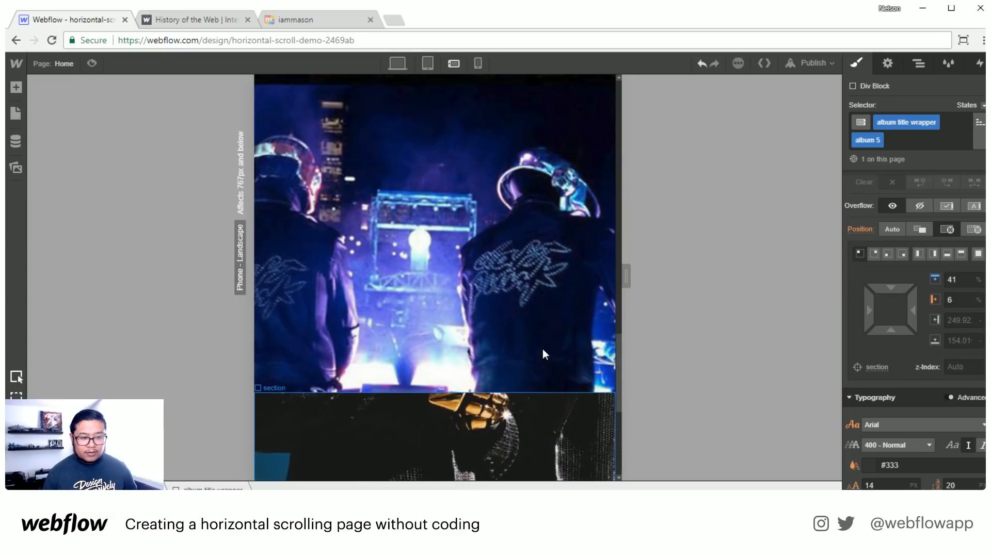
{"action": "scroll", "coordinate": [542, 349], "scroll_direction": "down", "scroll_amount": 3}
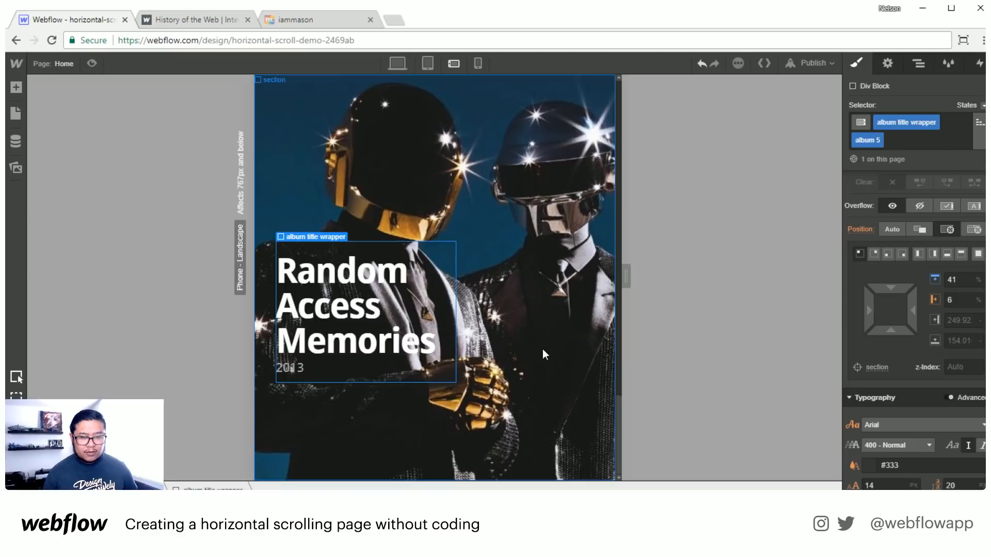
Add a Scroll Into View interaction to the Homework section
{"action": "scroll", "coordinate": [542, 349], "scroll_direction": "up", "scroll_amount": 5}
{"action": "scroll", "coordinate": [543, 354], "scroll_direction": "up", "scroll_amount": 2}
{"action": "scroll", "coordinate": [543, 349], "scroll_direction": "up", "scroll_amount": 8}
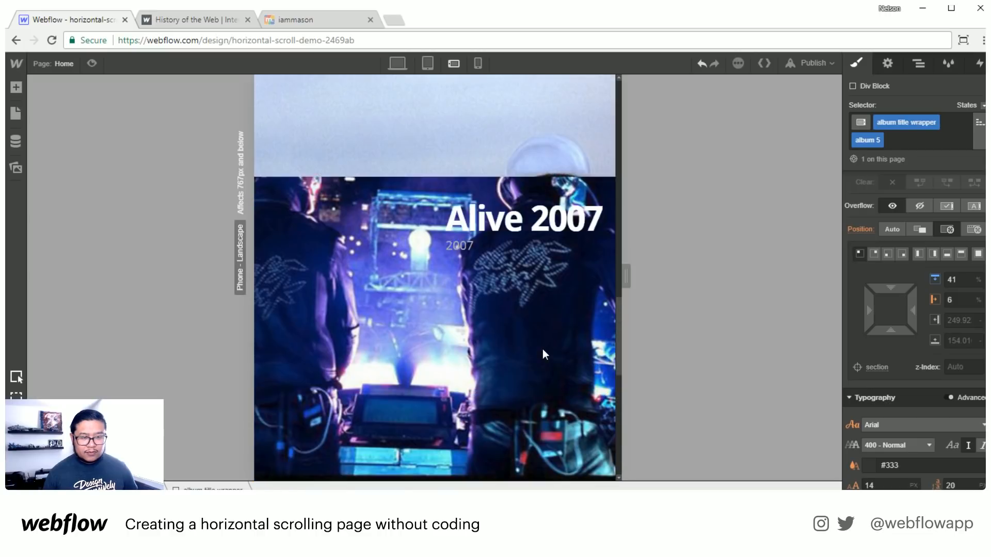
{"action": "scroll", "coordinate": [542, 348], "scroll_direction": "up", "scroll_amount": 6}
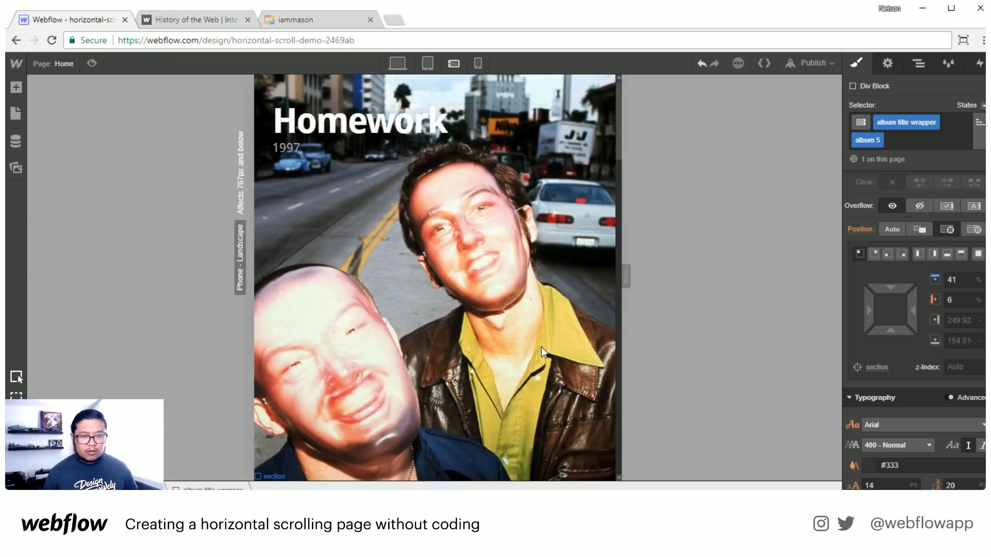
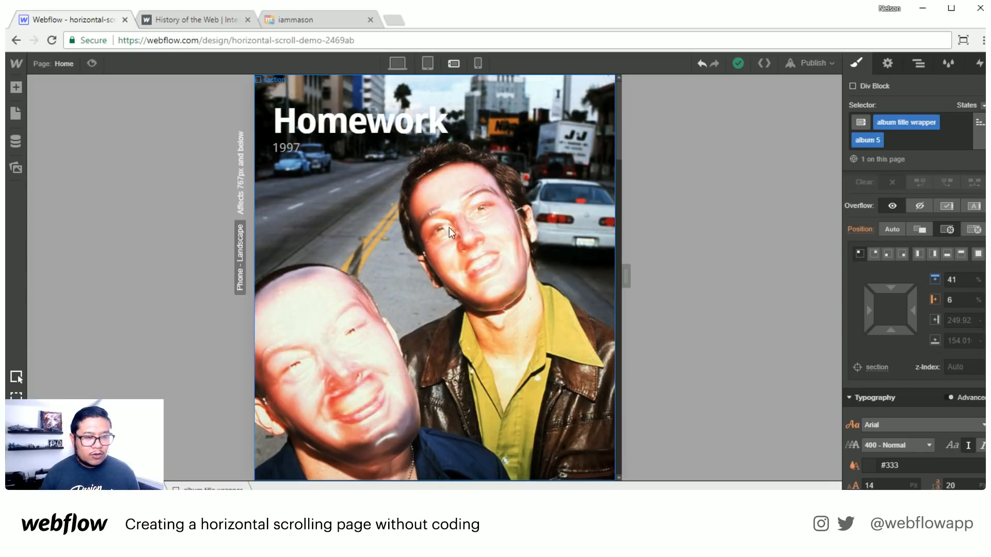
{"action": "scroll", "coordinate": [470, 247], "scroll_direction": "down", "scroll_amount": 5}
{"action": "scroll", "coordinate": [467, 241], "scroll_direction": "up", "scroll_amount": 5}
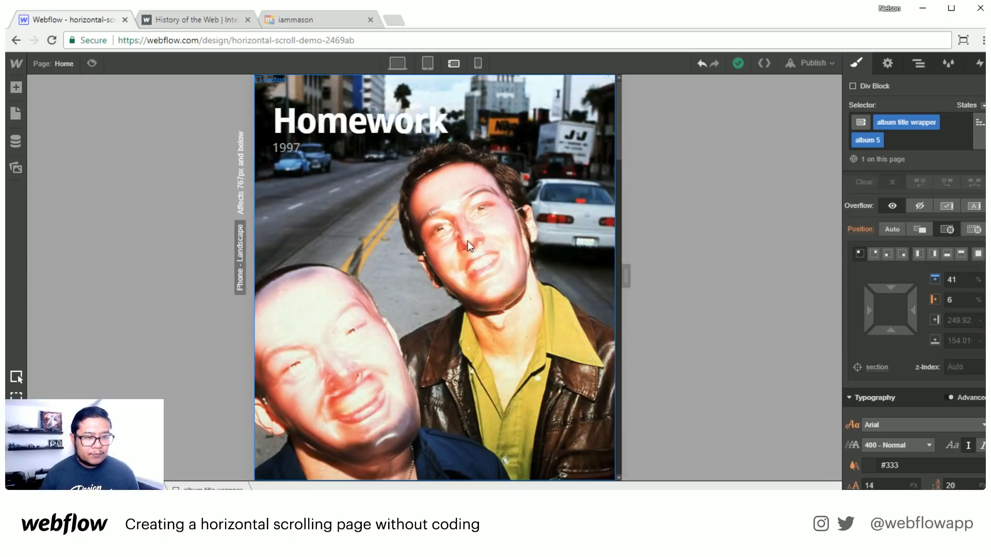
{"action": "left_click", "coordinate": [322, 128]}
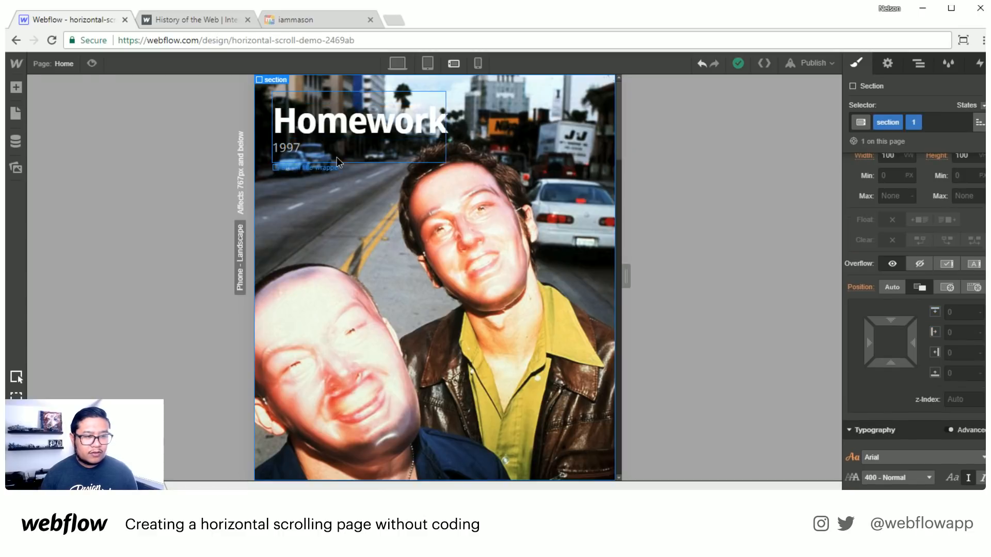
{"action": "left_click", "coordinate": [979, 64]}
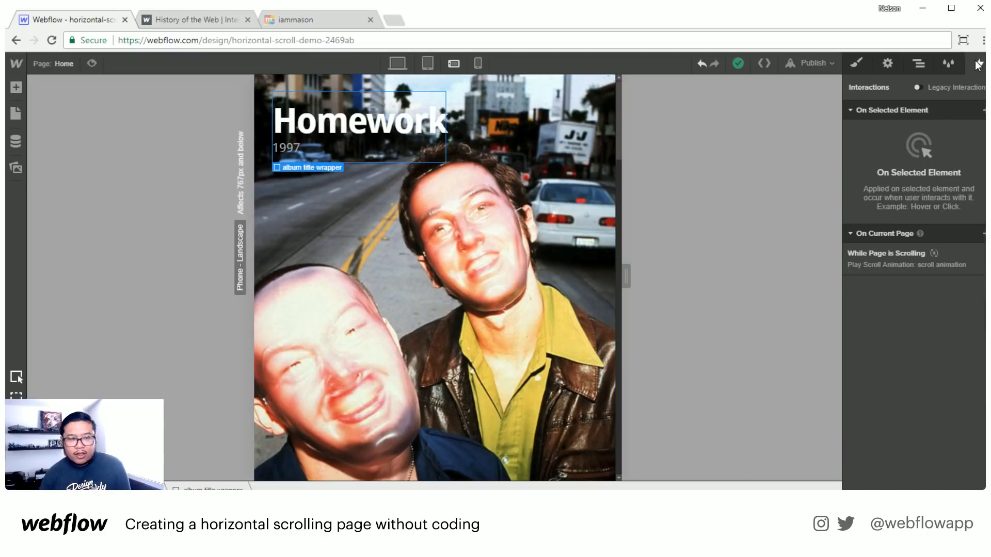
{"action": "left_click", "coordinate": [523, 256]}
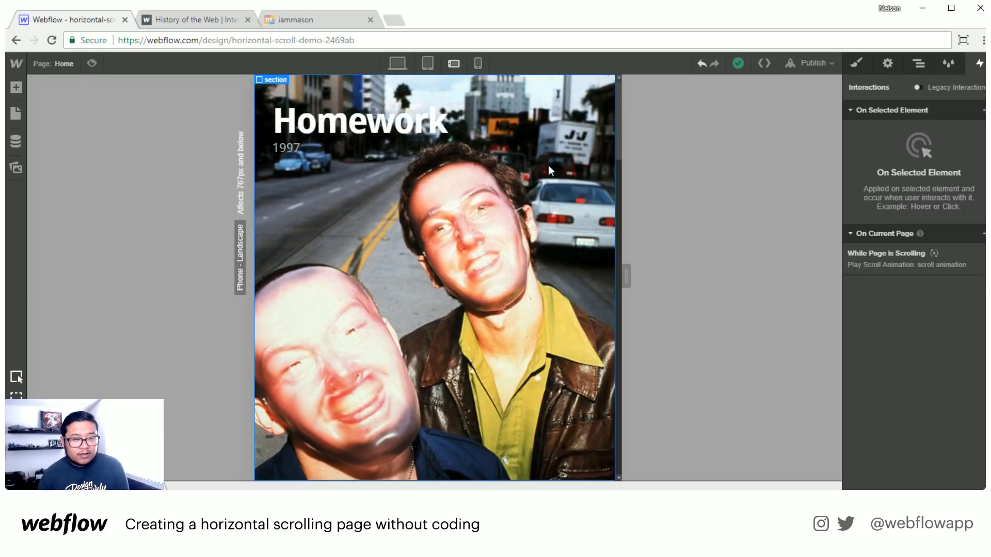
{"action": "left_click", "coordinate": [984, 110]}
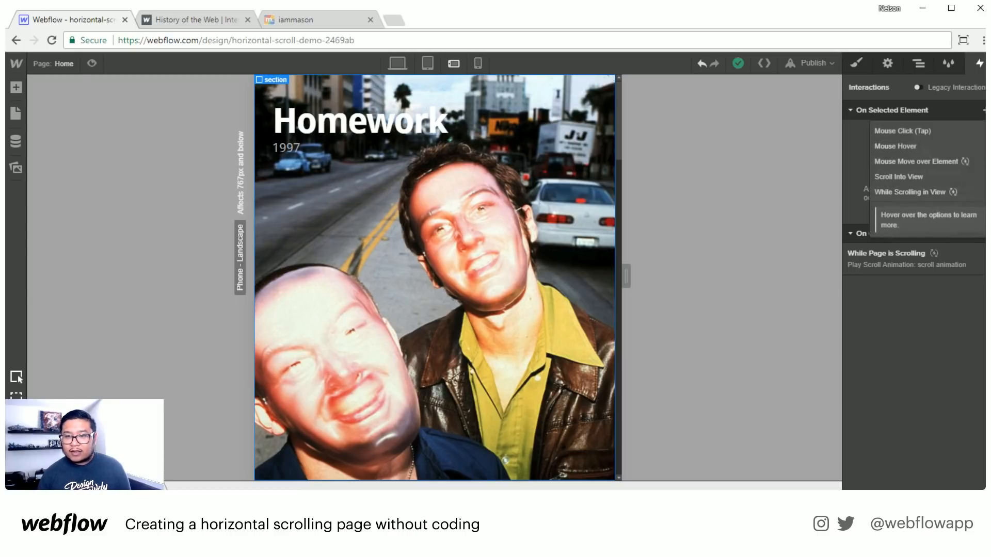
{"action": "left_click", "coordinate": [954, 178]}
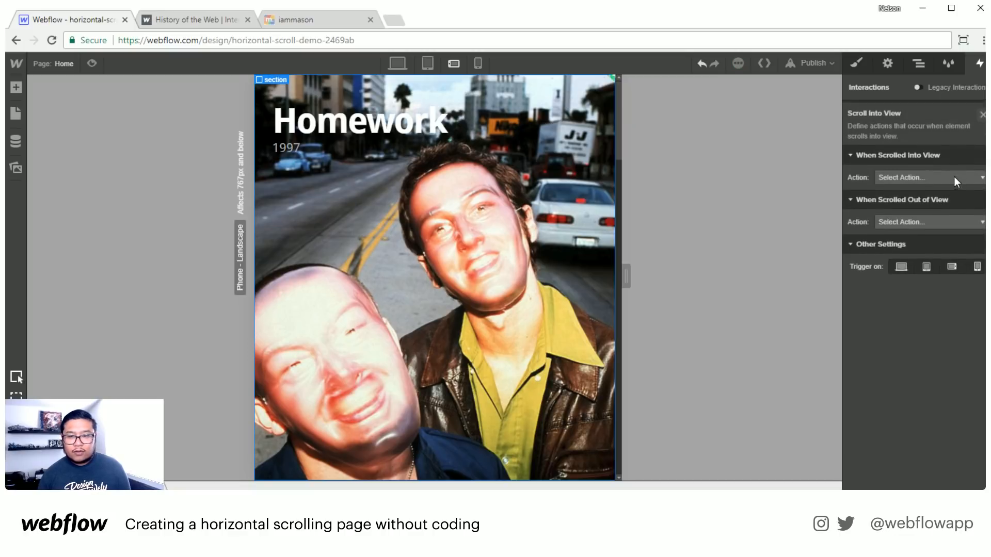
Start a new timed animation named "mobile interaction" for when the Homework section scrolls into view
{"action": "left_click", "coordinate": [920, 173]}
{"action": "left_click", "coordinate": [911, 206]}
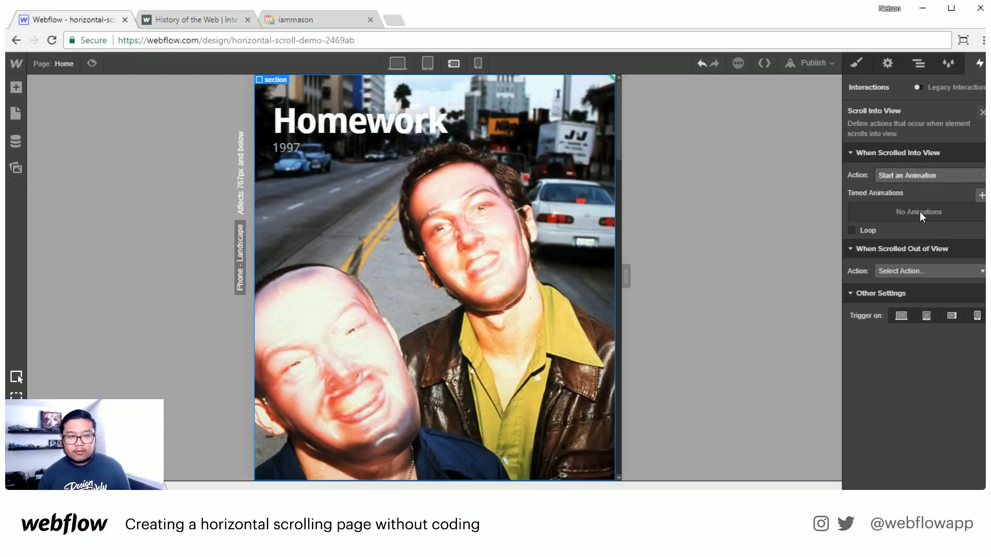
{"action": "left_click", "coordinate": [981, 199]}
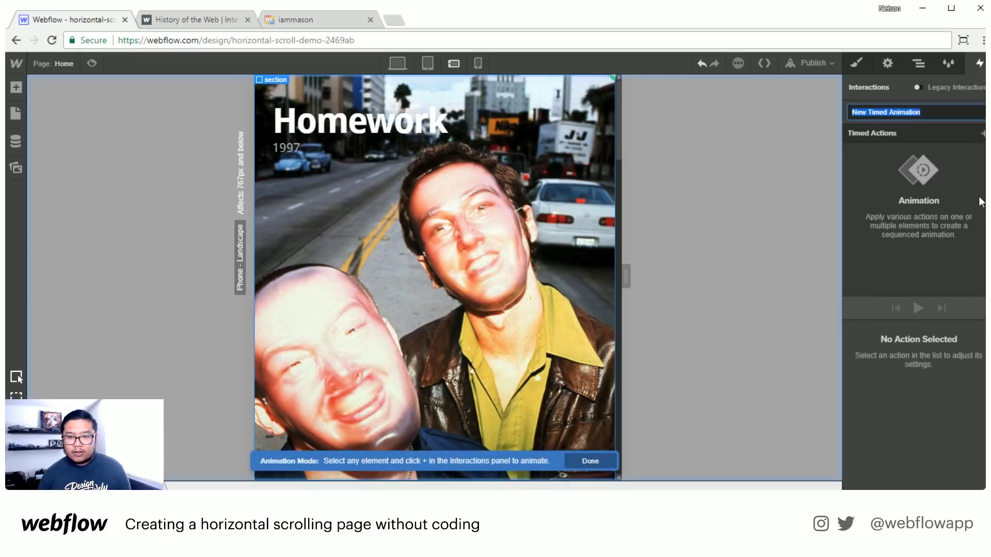
{"action": "left_click", "coordinate": [403, 159]}
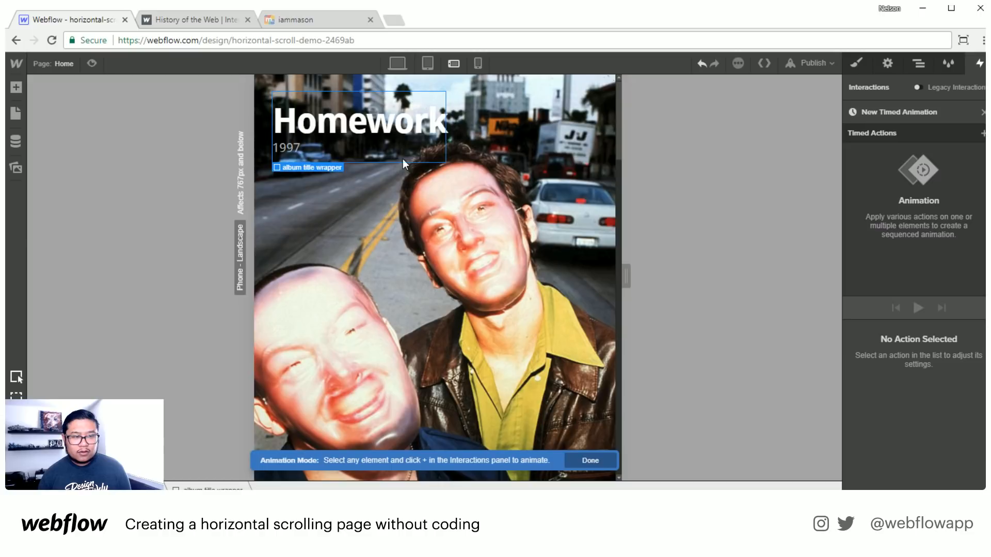
{"action": "left_click", "coordinate": [896, 112]}
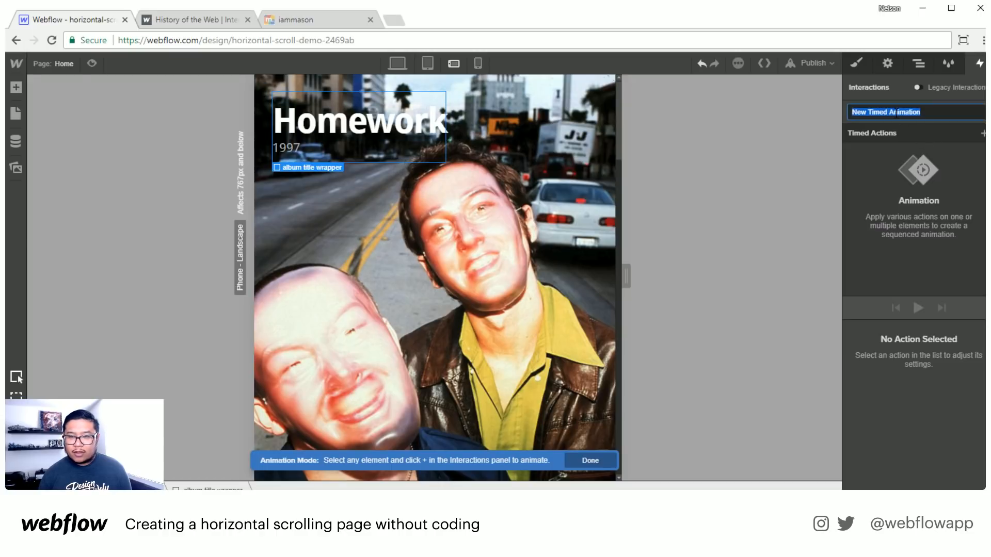
{"action": "type", "text": "mobile interaction"}
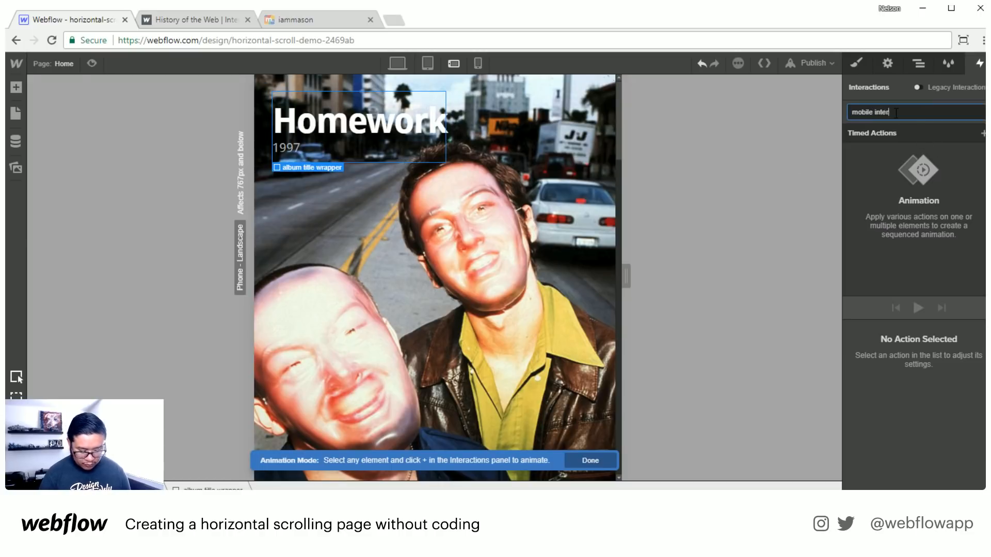
{"action": "key", "text": "Return"}
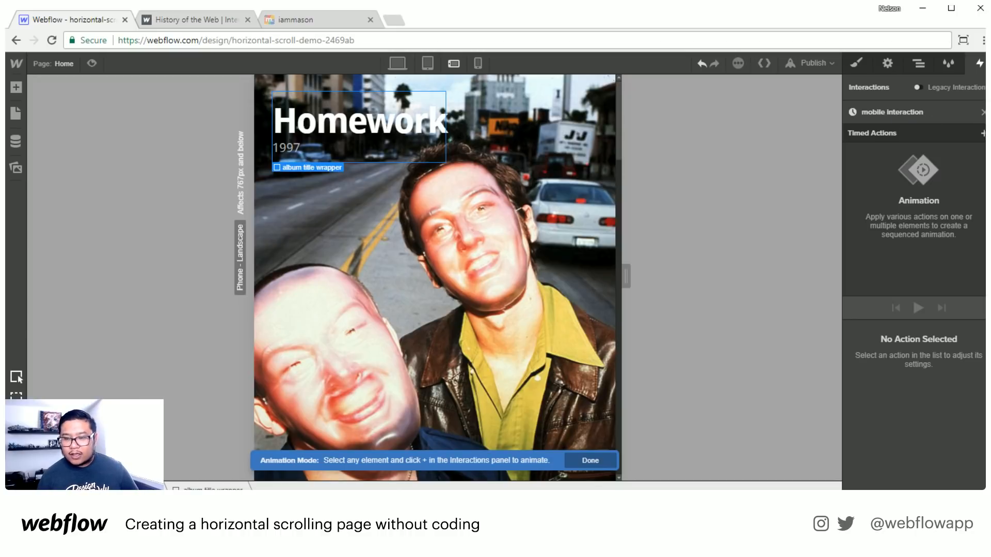
Add a Move action to the Homework album title wrapper with a vertical offset of 0 px
{"action": "left_click", "coordinate": [983, 133]}
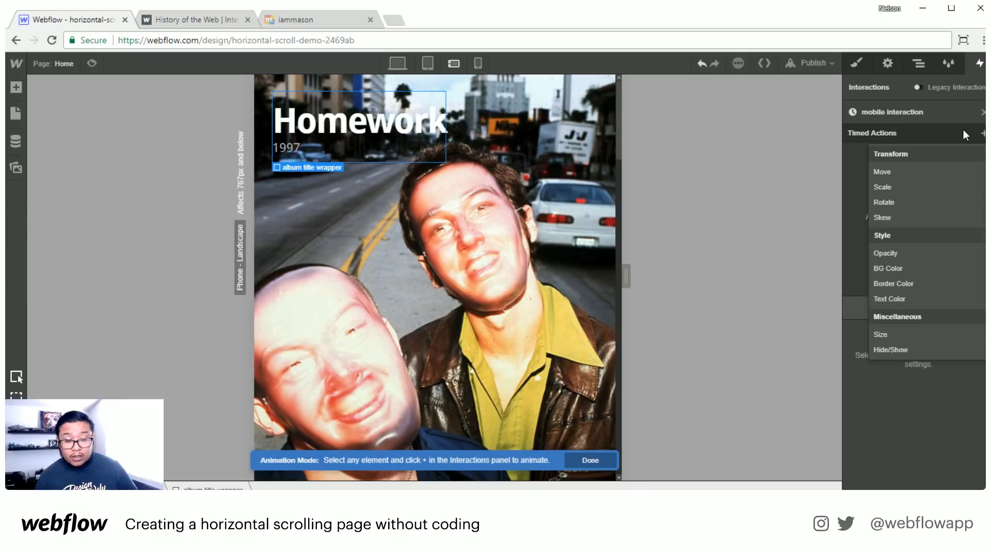
{"action": "left_click", "coordinate": [906, 171]}
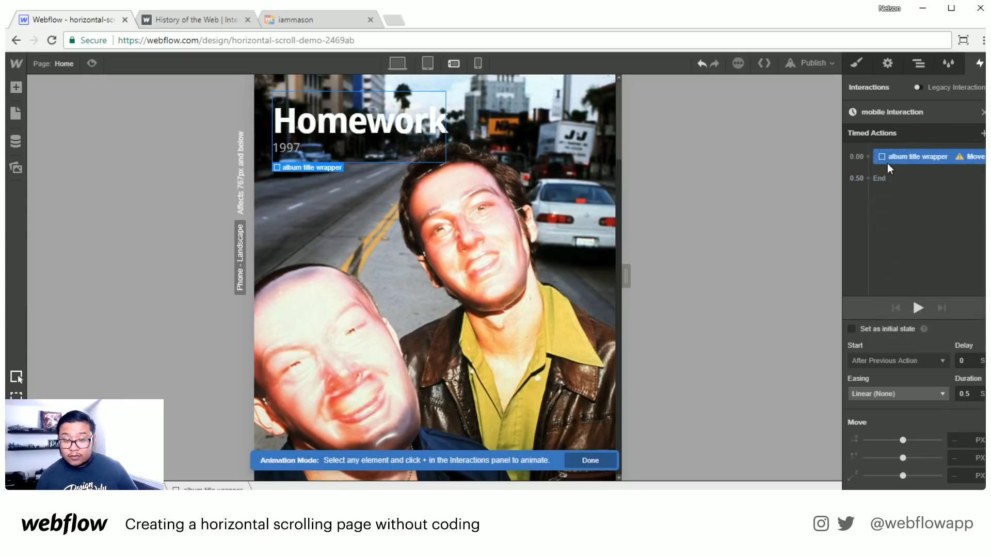
{"action": "left_click", "coordinate": [967, 457]}
{"action": "type", "text": "0"}
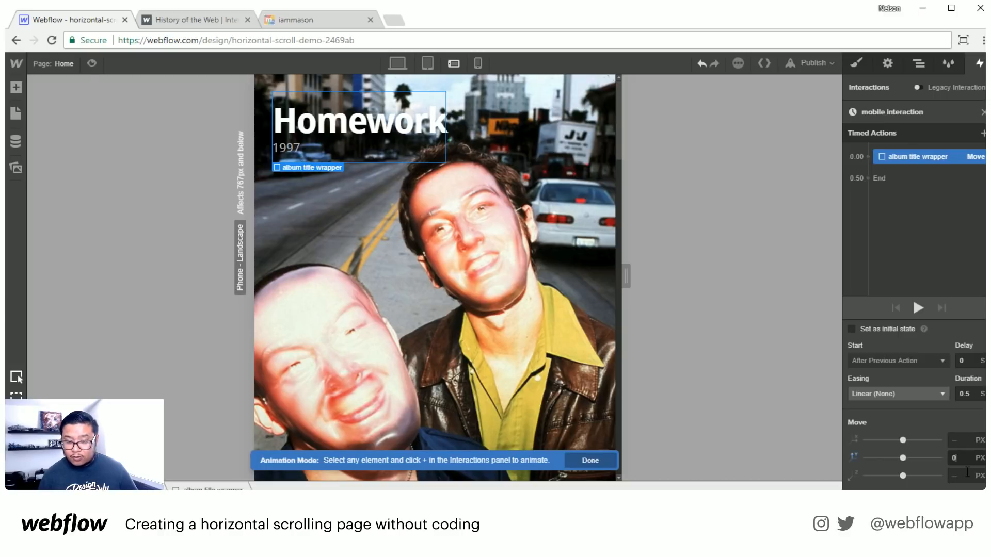
Add a 100% Opacity action for the title wrapper that runs together with the Move action, and finish editing the animation
{"action": "left_click", "coordinate": [982, 133]}
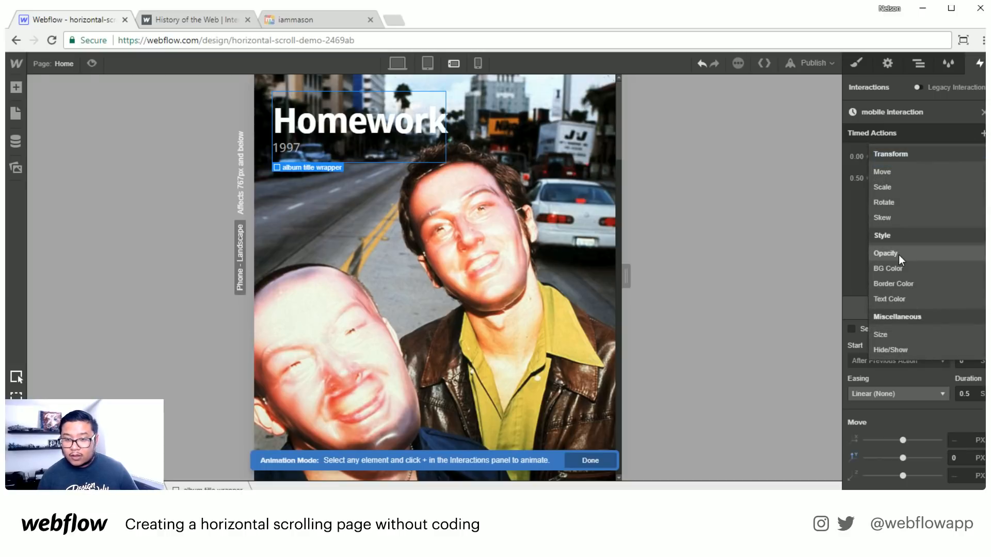
{"action": "left_click", "coordinate": [912, 253]}
{"action": "left_click_drag", "start_coordinate": [906, 177], "coordinate": [911, 161]}
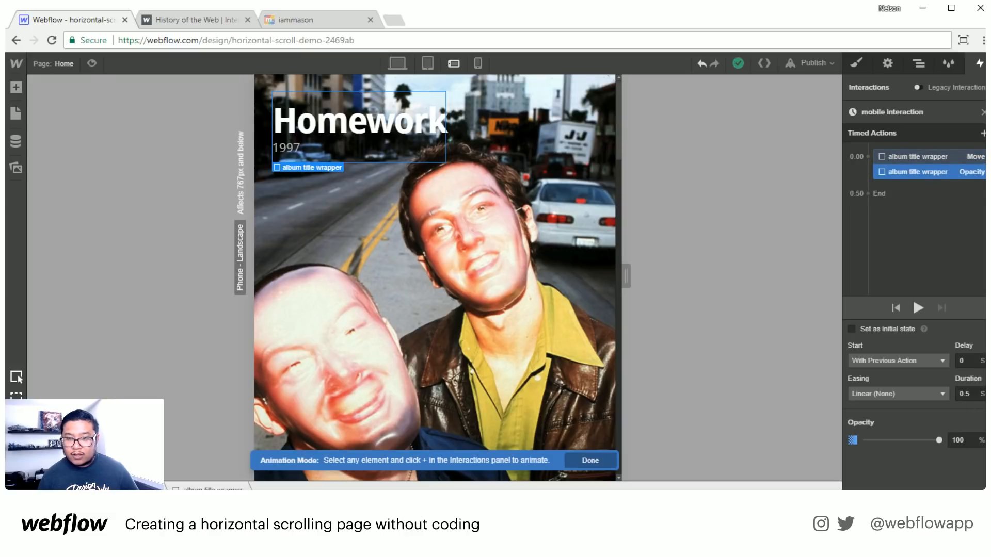
{"action": "left_click", "coordinate": [983, 113]}
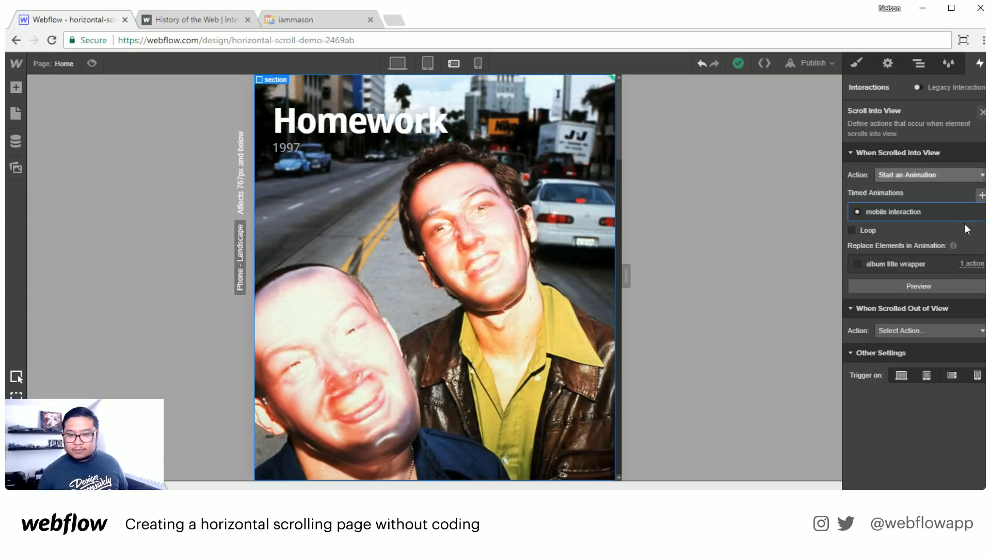
Make scrolling out of view start an animation, using a duplicate of the "mobile interaction" animation
{"action": "left_click", "coordinate": [927, 331]}
{"action": "left_click", "coordinate": [921, 357]}
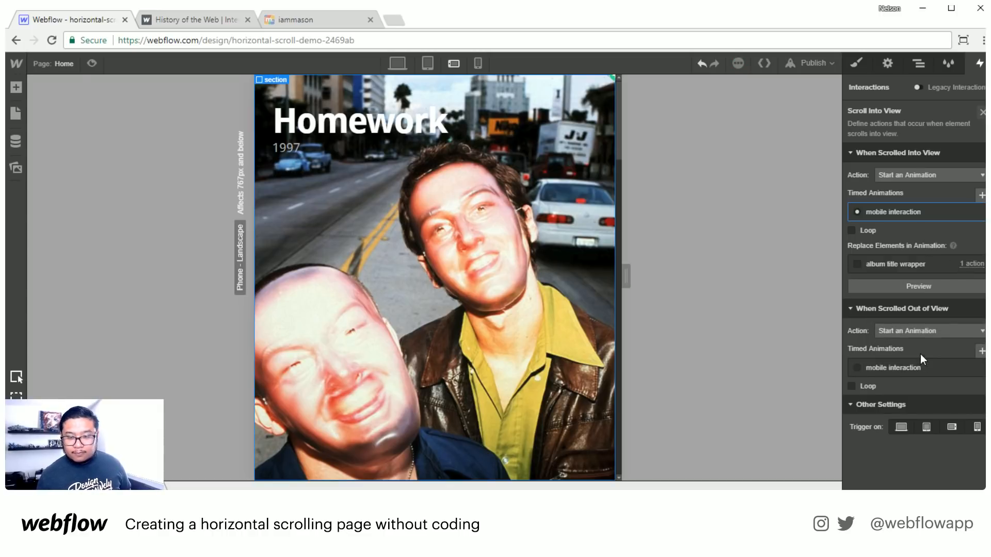
{"action": "mouse_move", "coordinate": [949, 361]}
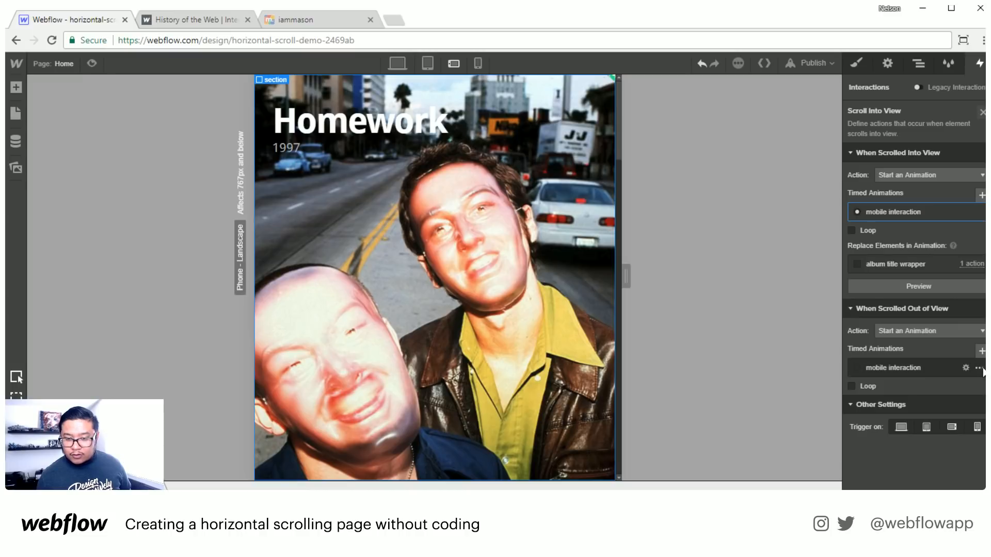
{"action": "left_click", "coordinate": [979, 368]}
{"action": "left_click", "coordinate": [965, 417]}
{"action": "left_click", "coordinate": [920, 403]}
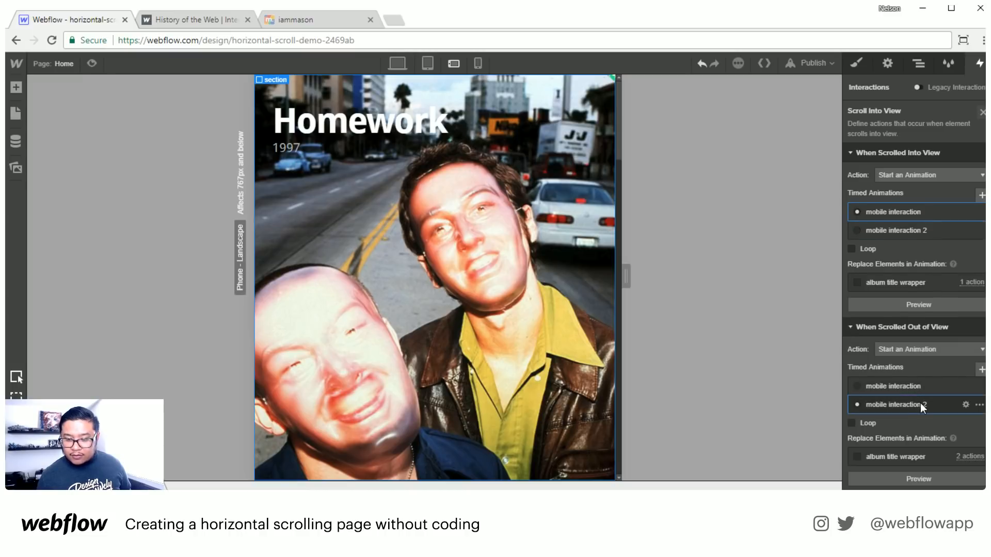
Set the vertical offset of the Move action in the "mobile interaction 2" animation to 100 px
{"action": "left_click", "coordinate": [914, 403]}
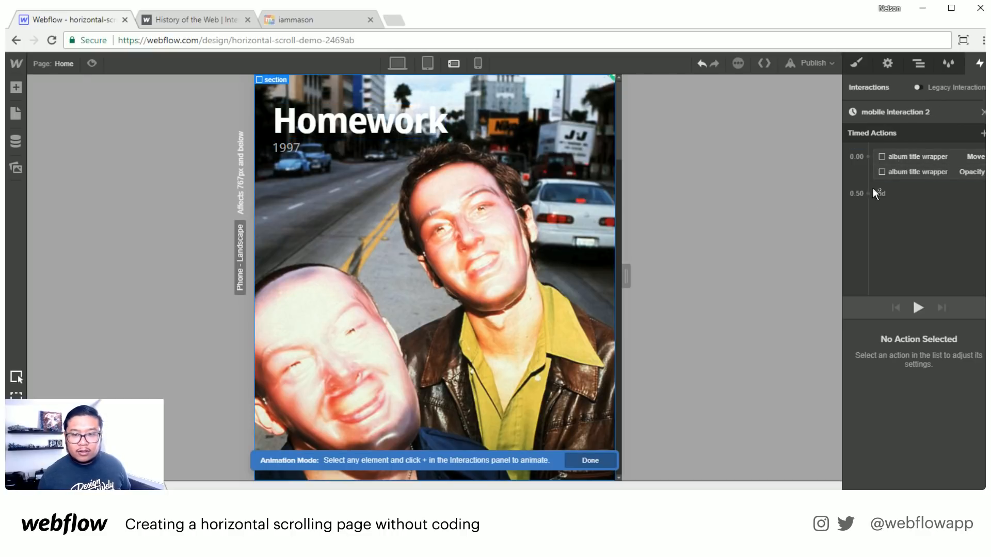
{"action": "left_click", "coordinate": [912, 162]}
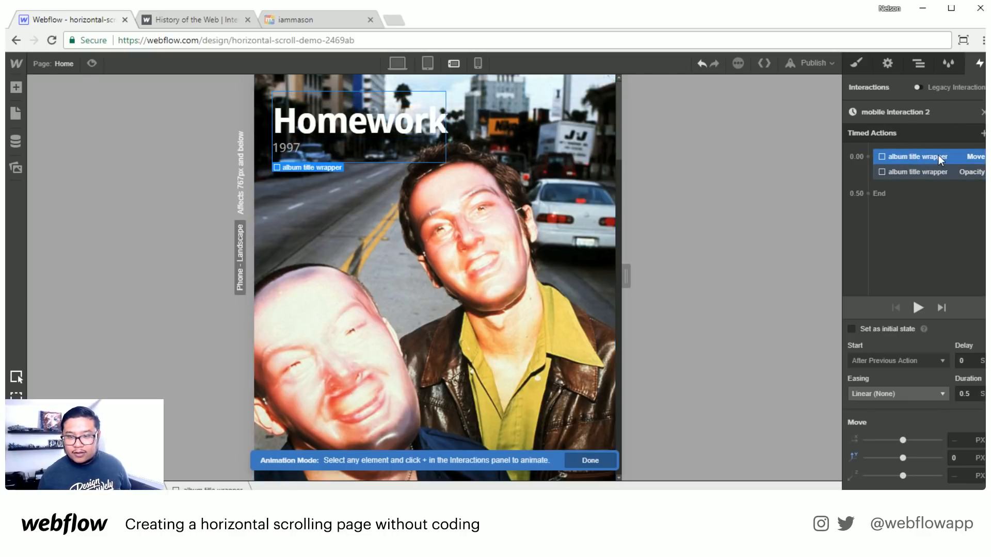
{"action": "left_click", "coordinate": [962, 459]}
{"action": "type", "text": "1"}
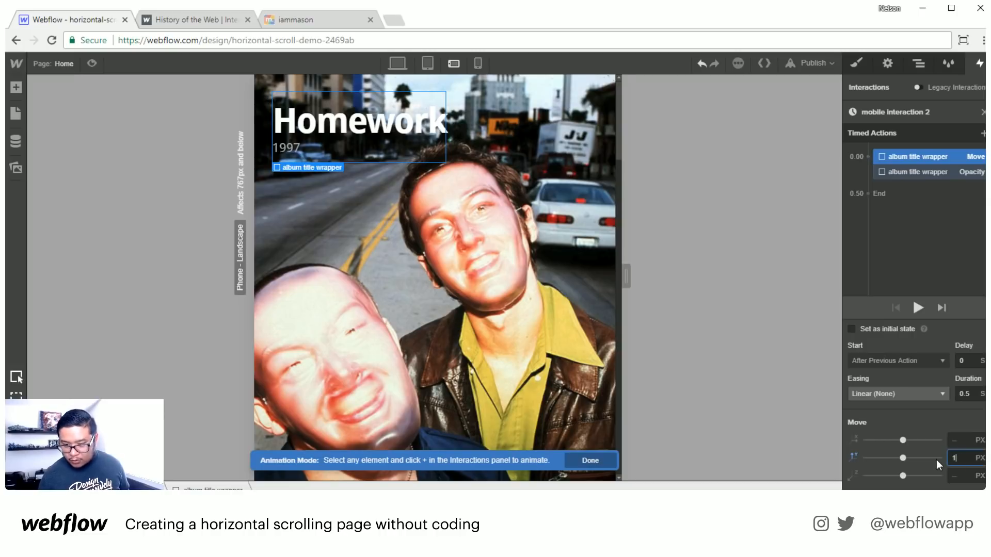
{"action": "type", "text": "00"}
Set the Opacity action of "mobile interaction 2" to 0%, play the animation, and finish editing it
{"action": "left_click", "coordinate": [914, 172]}
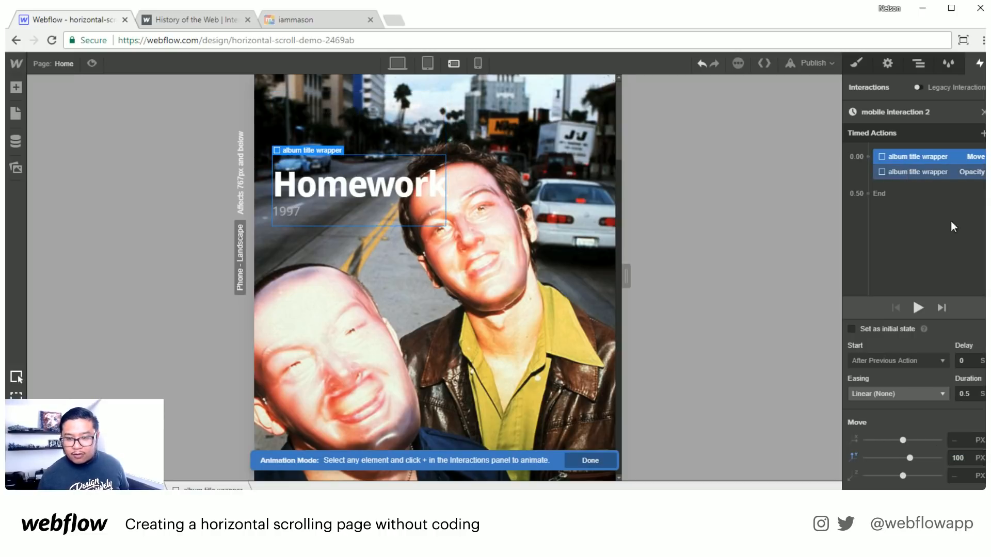
{"action": "left_click", "coordinate": [959, 440]}
{"action": "type", "text": "0"}
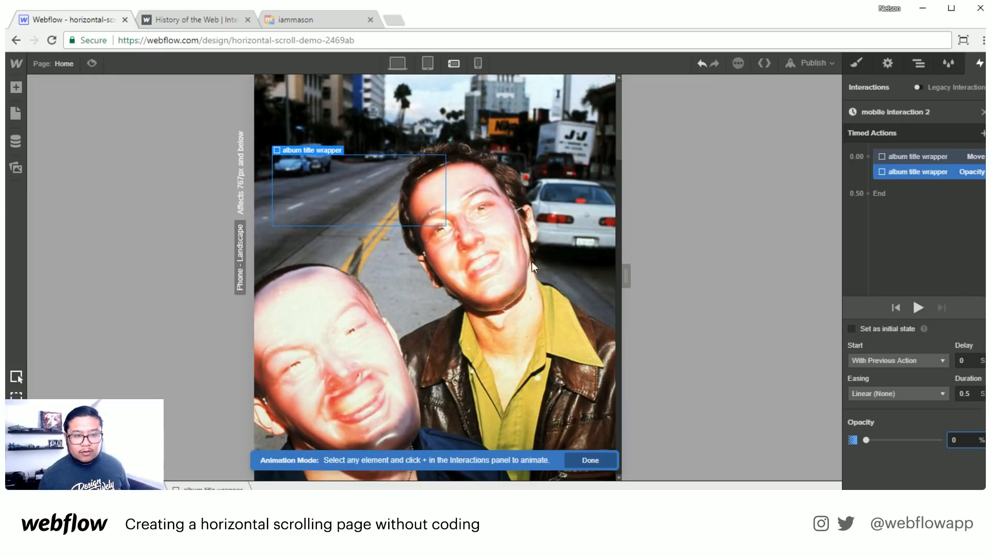
{"action": "left_click", "coordinate": [920, 308]}
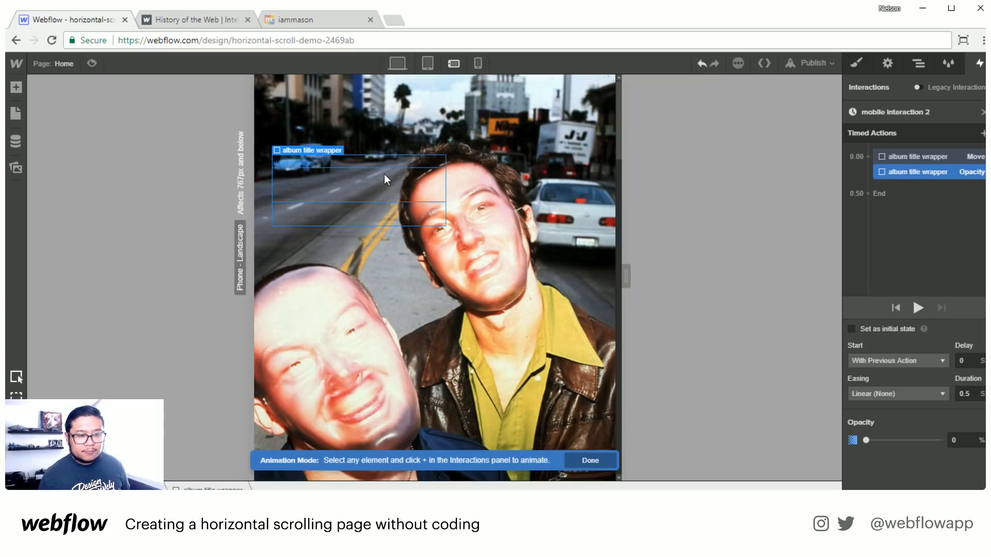
{"action": "left_click", "coordinate": [603, 464]}
Give the Discovery section a Scroll Into View trigger that starts the "mobile interaction" animation when scrolled into view
{"action": "scroll", "coordinate": [532, 328], "scroll_direction": "down", "scroll_amount": 4}
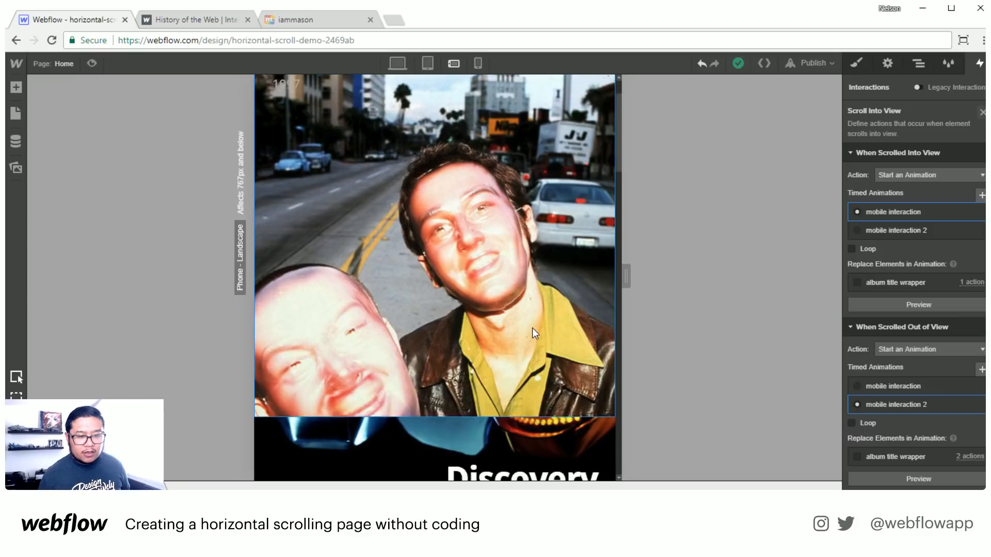
{"action": "left_click", "coordinate": [395, 313]}
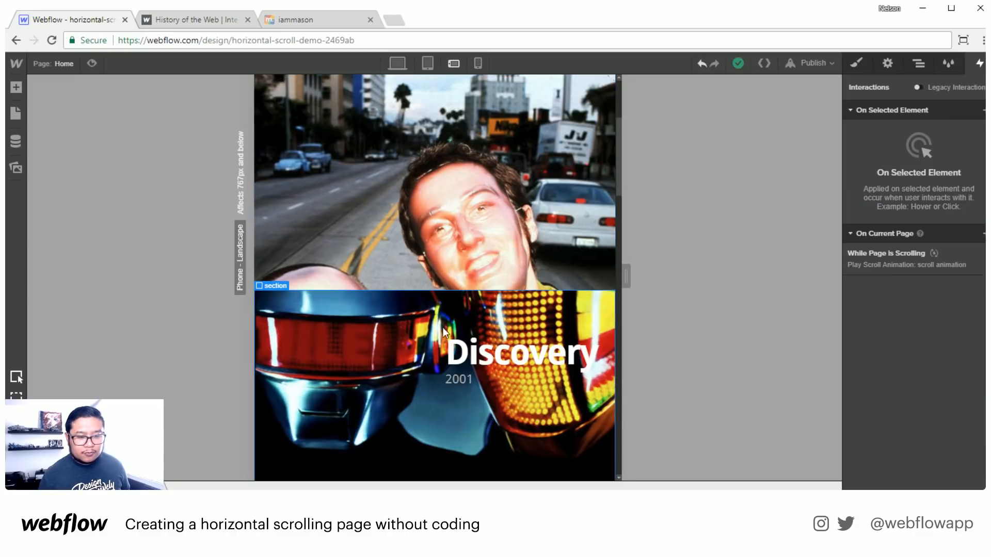
{"action": "left_click", "coordinate": [983, 111]}
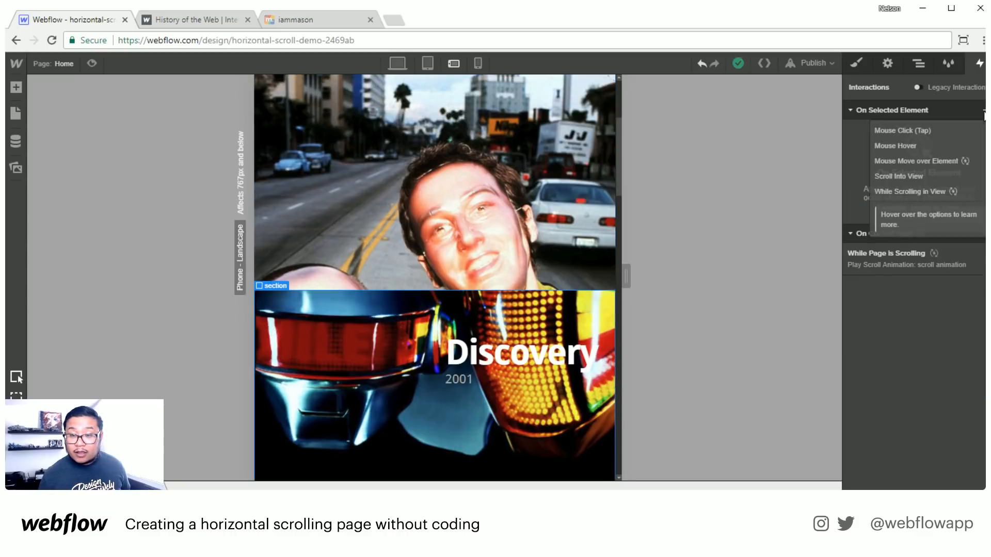
{"action": "left_click", "coordinate": [931, 177]}
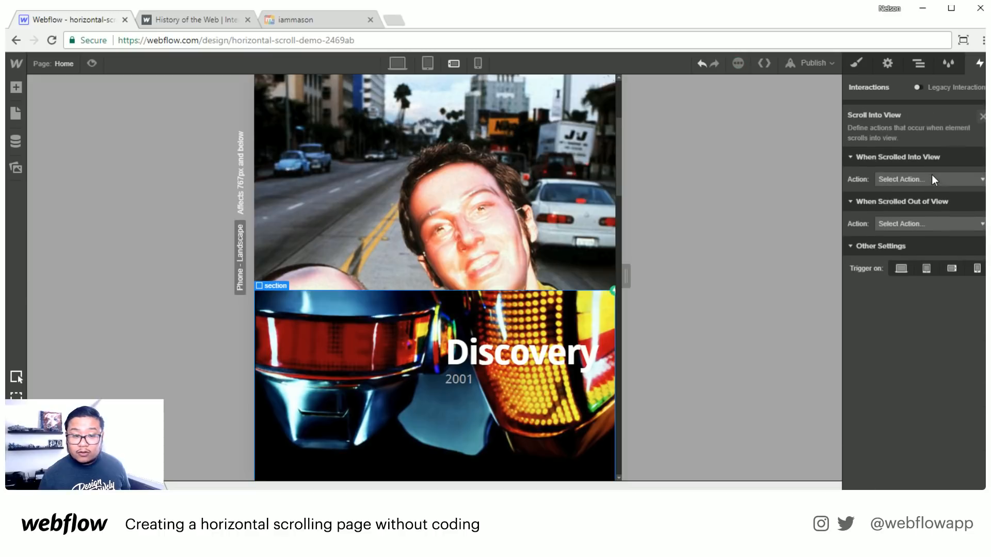
{"action": "left_click", "coordinate": [932, 174]}
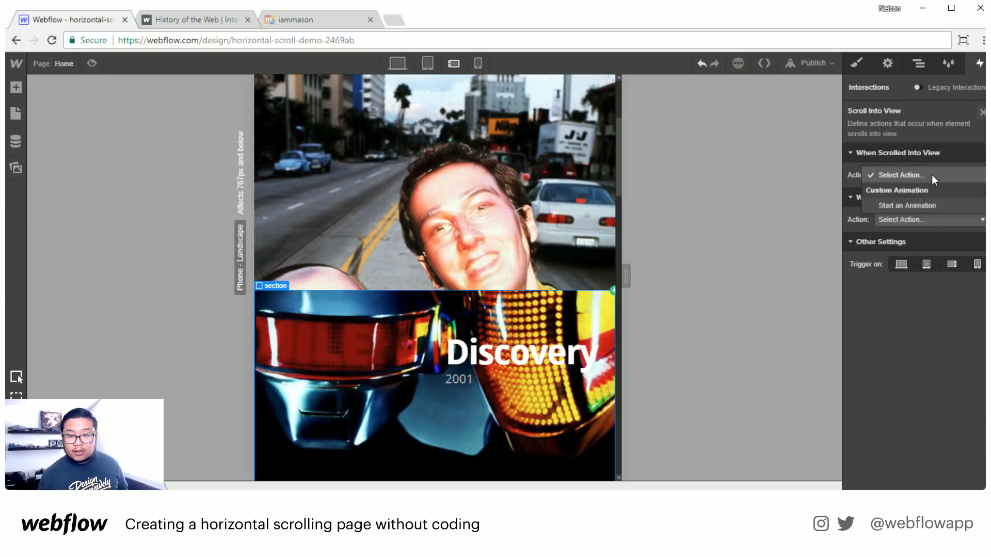
{"action": "left_click", "coordinate": [912, 203]}
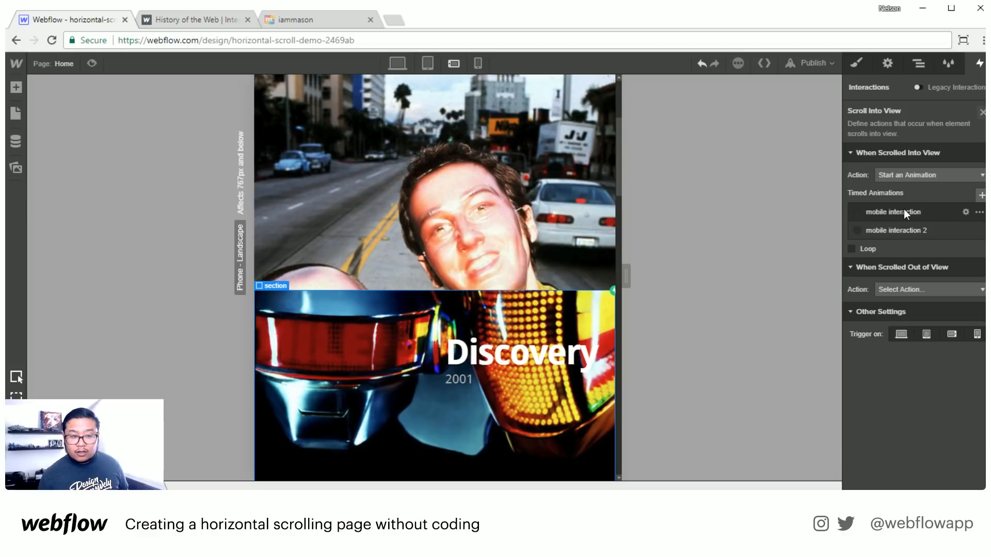
{"action": "left_click", "coordinate": [903, 214]}
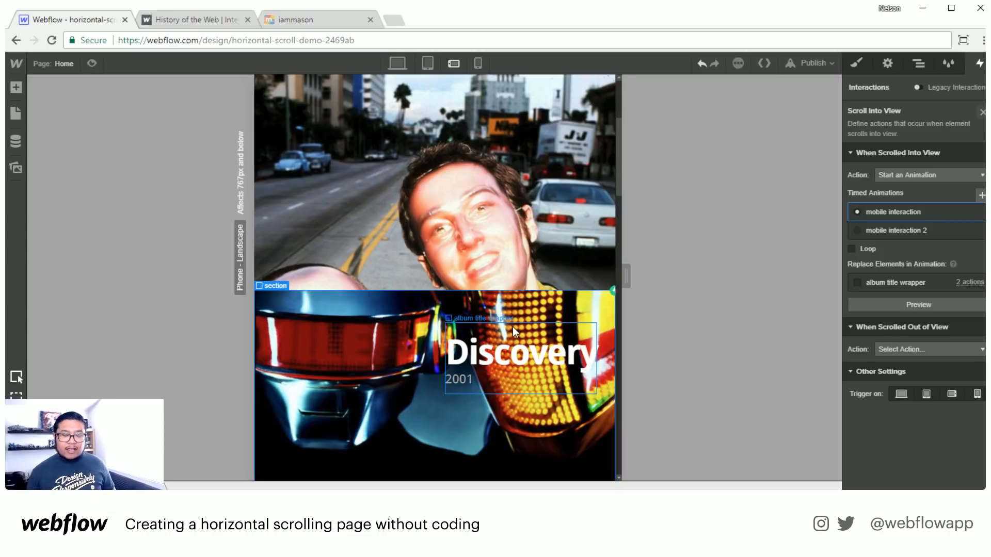
Examine how the Discovery title reacts to scrolling, and inspect the interactions and classes of its wrapper and section
{"action": "scroll", "coordinate": [455, 153], "scroll_direction": "up", "scroll_amount": 1}
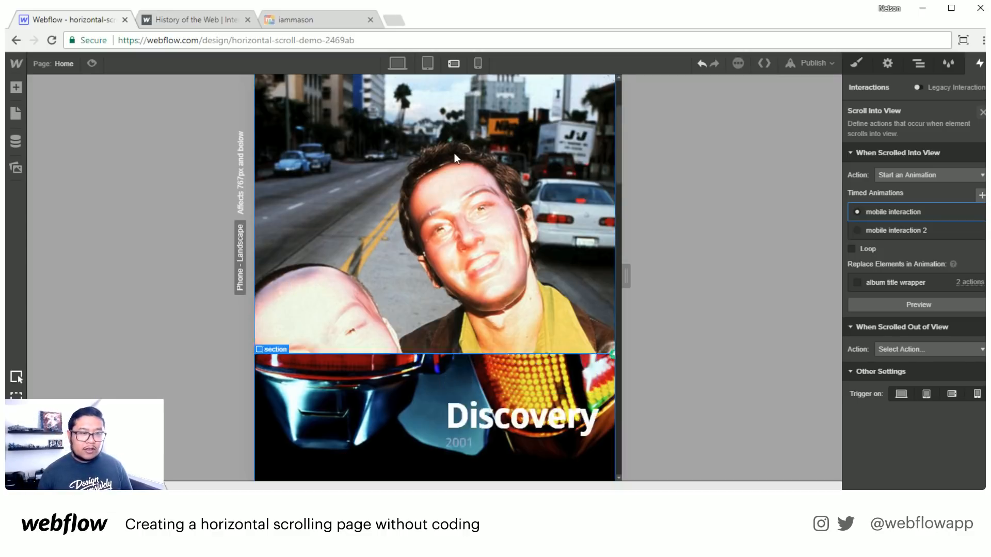
{"action": "scroll", "coordinate": [339, 178], "scroll_direction": "up", "scroll_amount": 2}
{"action": "scroll", "coordinate": [442, 295], "scroll_direction": "down", "scroll_amount": 4}
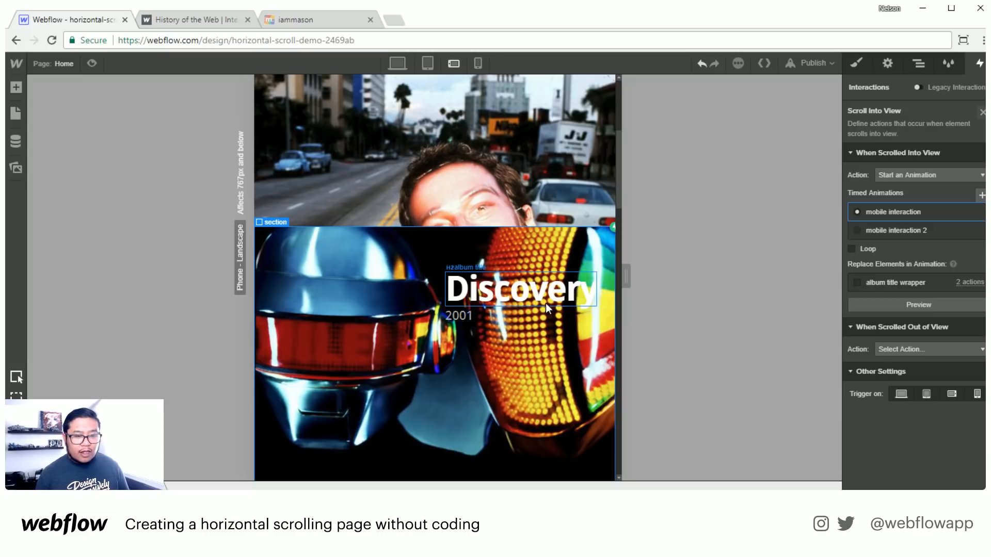
{"action": "left_click", "coordinate": [532, 263]}
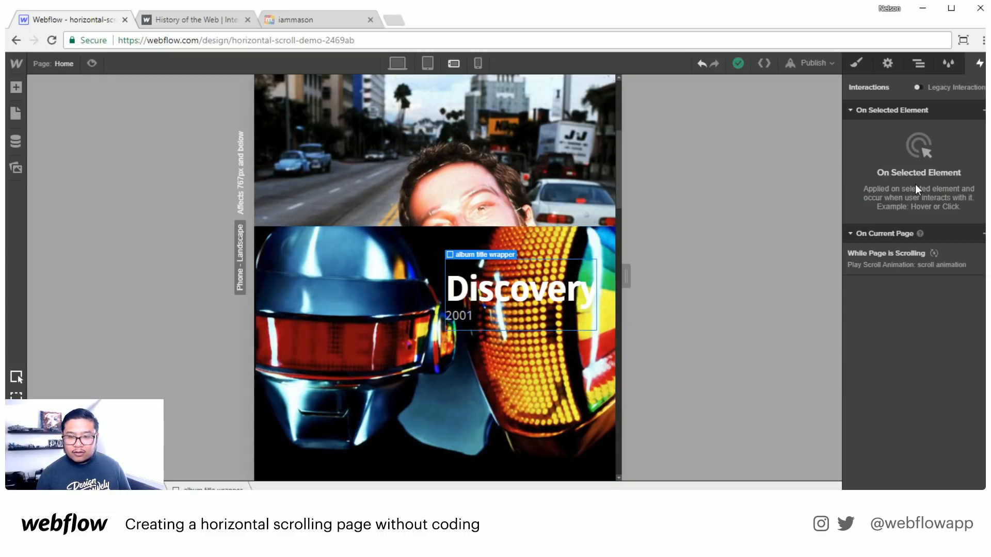
{"action": "left_click", "coordinate": [426, 261]}
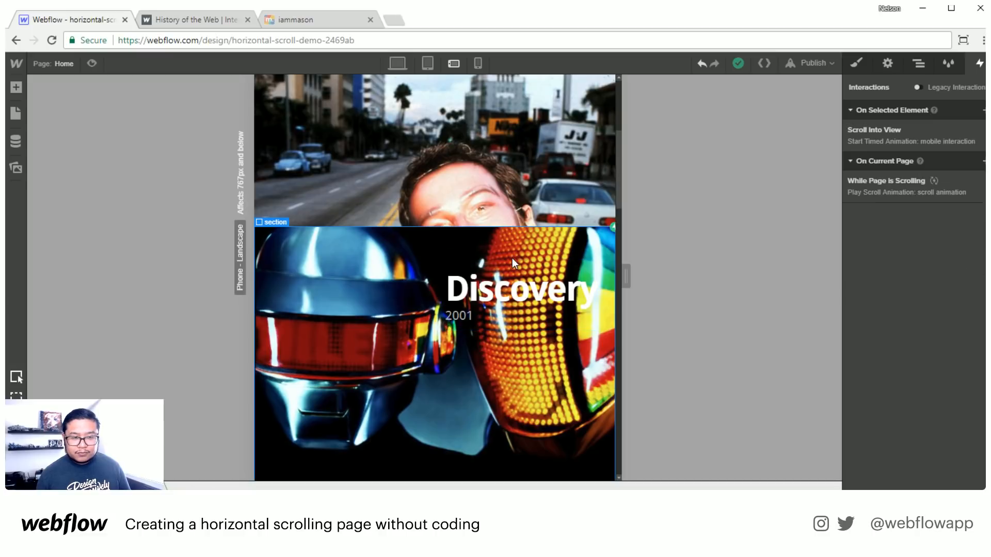
{"action": "left_click", "coordinate": [914, 127]}
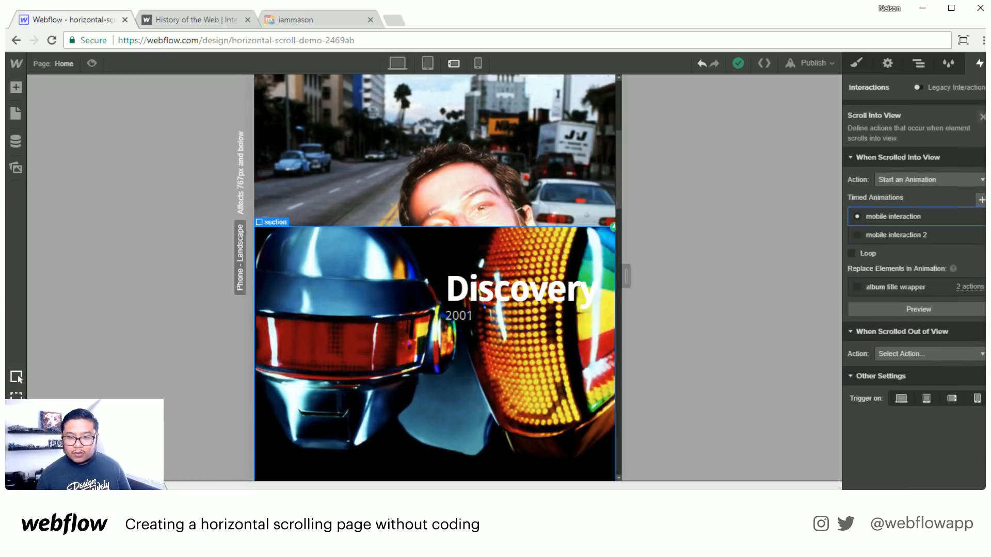
{"action": "left_click", "coordinate": [559, 268]}
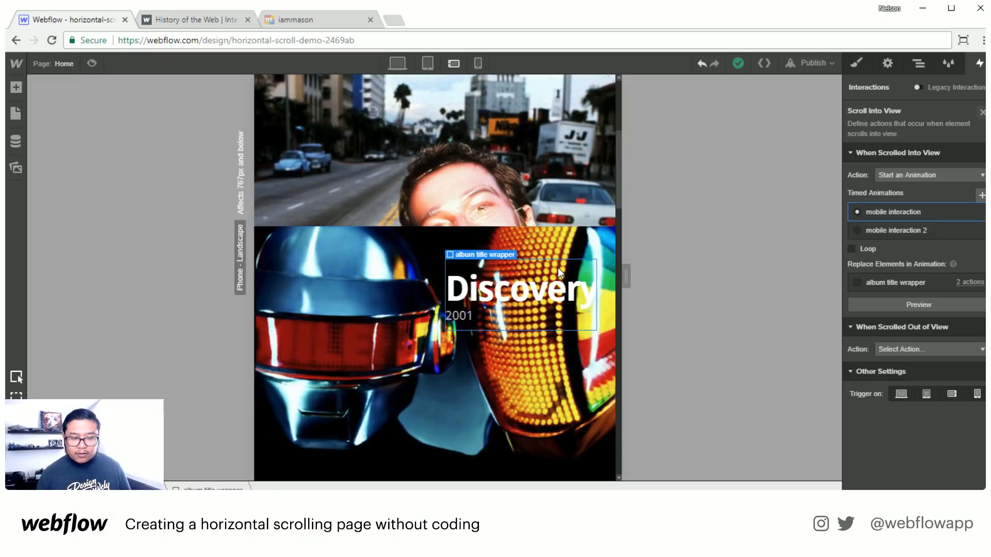
{"action": "left_click", "coordinate": [856, 63]}
{"action": "left_click", "coordinate": [386, 245]}
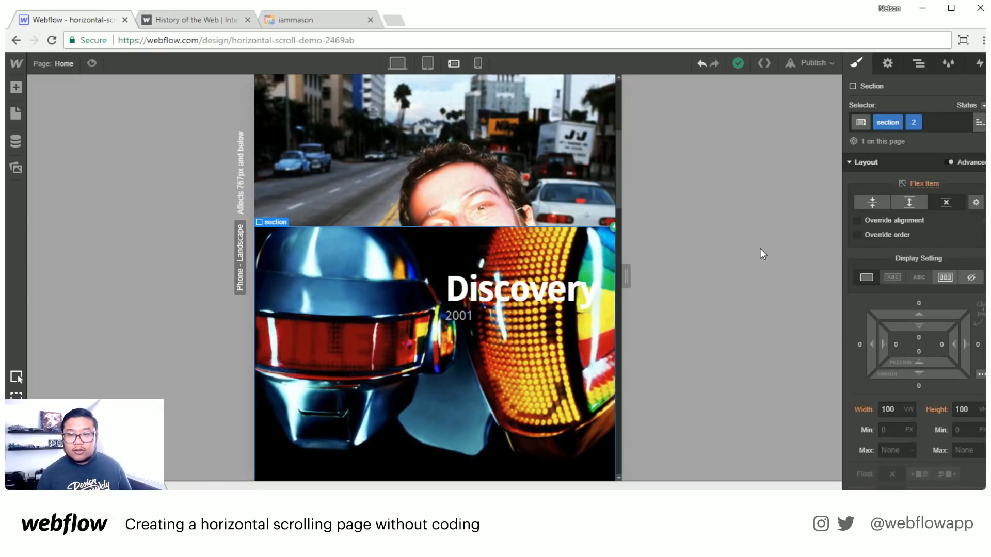
In the Discovery section's scrolled-into-view animation, replace the album title wrapper target with the class "album title wrapper album 2"
{"action": "left_click", "coordinate": [979, 63]}
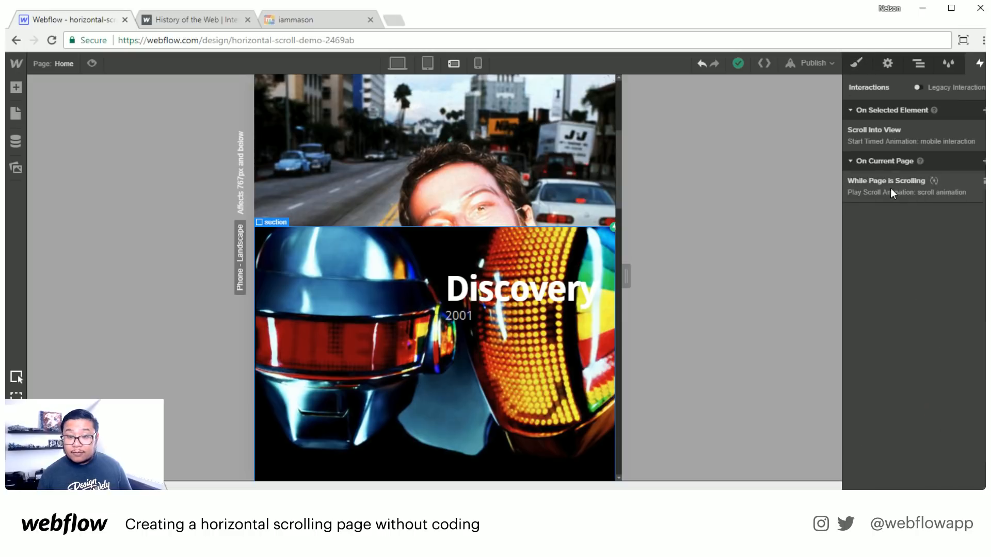
{"action": "left_click", "coordinate": [920, 131]}
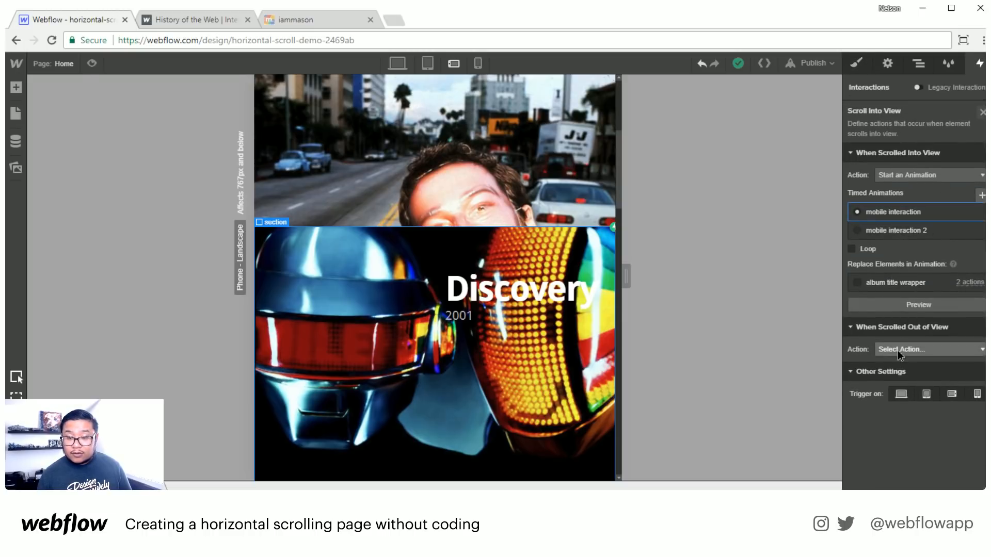
{"action": "left_click", "coordinate": [898, 349]}
{"action": "left_click", "coordinate": [902, 350]}
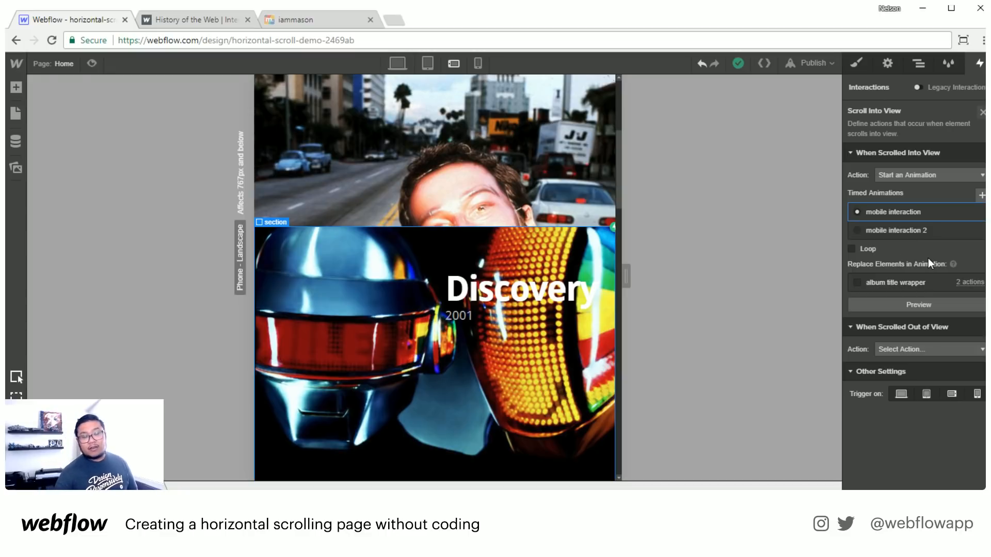
{"action": "left_click", "coordinate": [895, 286]}
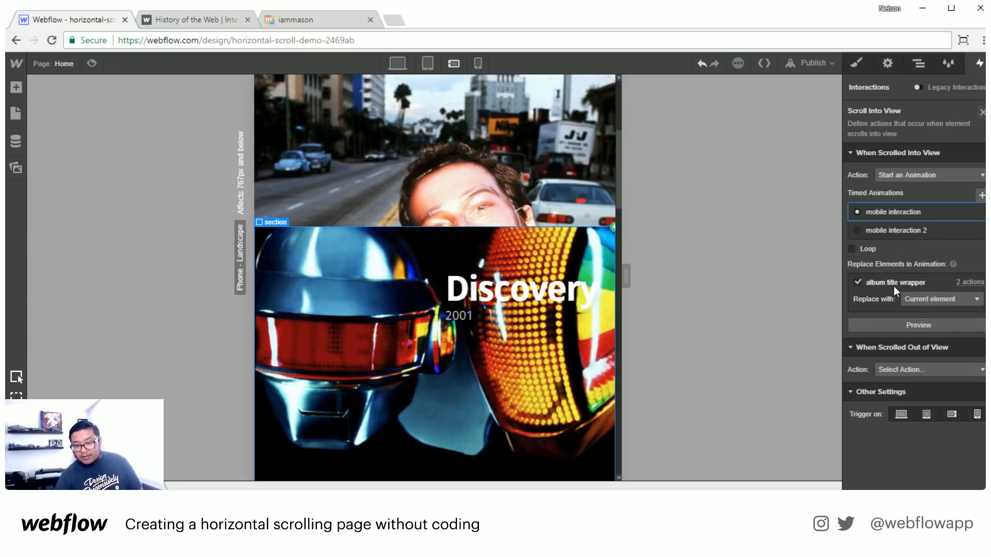
{"action": "left_click", "coordinate": [920, 300]}
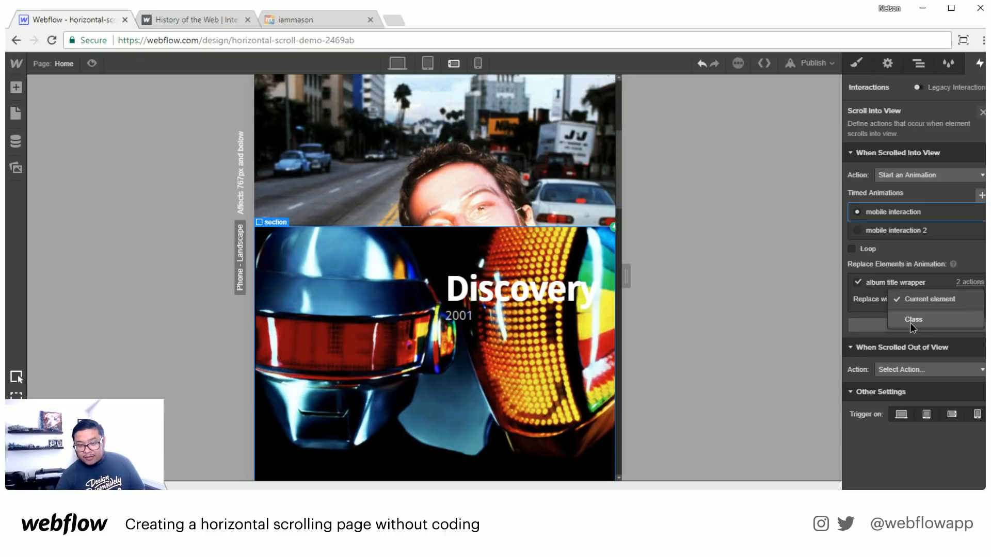
{"action": "left_click", "coordinate": [910, 319]}
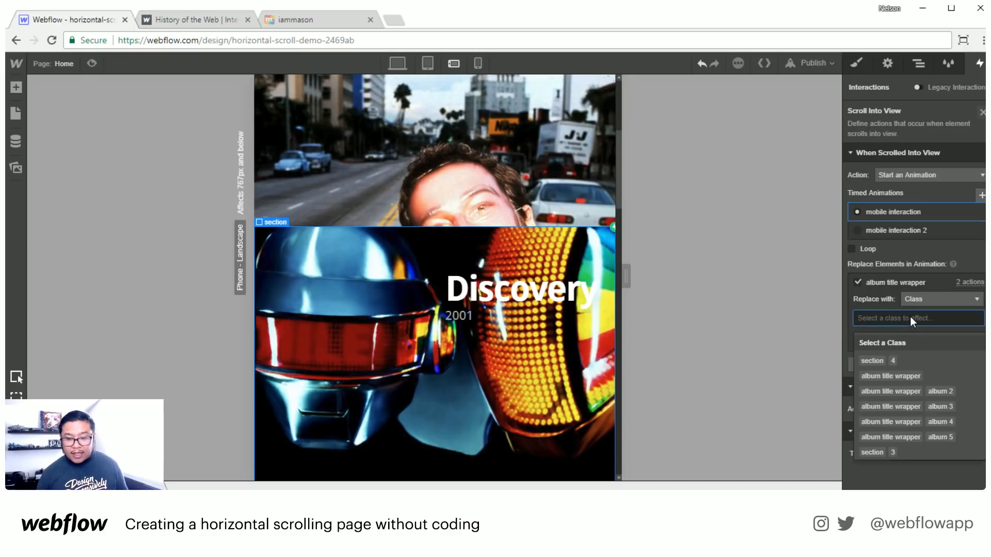
{"action": "left_click", "coordinate": [954, 395]}
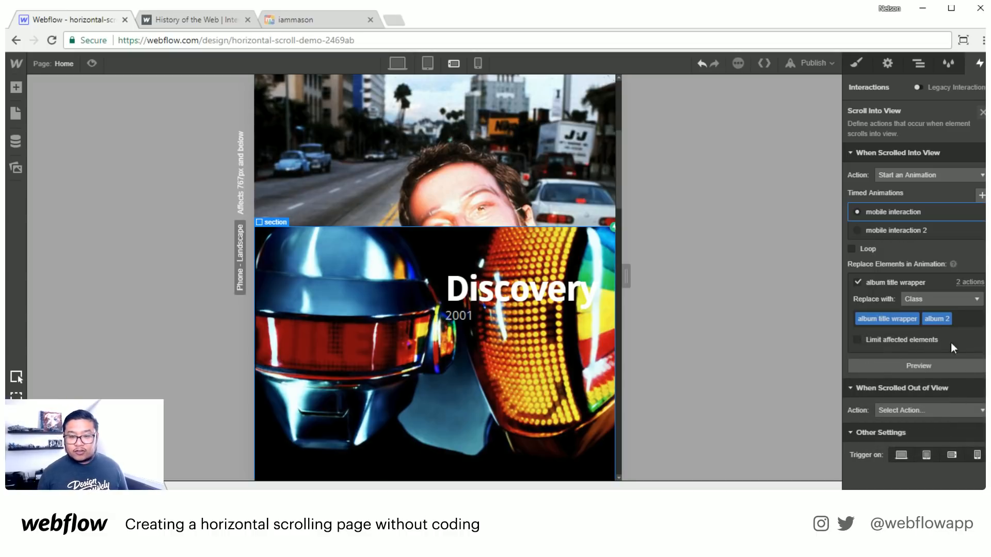
Preview the Discovery section's scrolled-into-view animation and test it by scrolling the page
{"action": "left_click", "coordinate": [909, 367]}
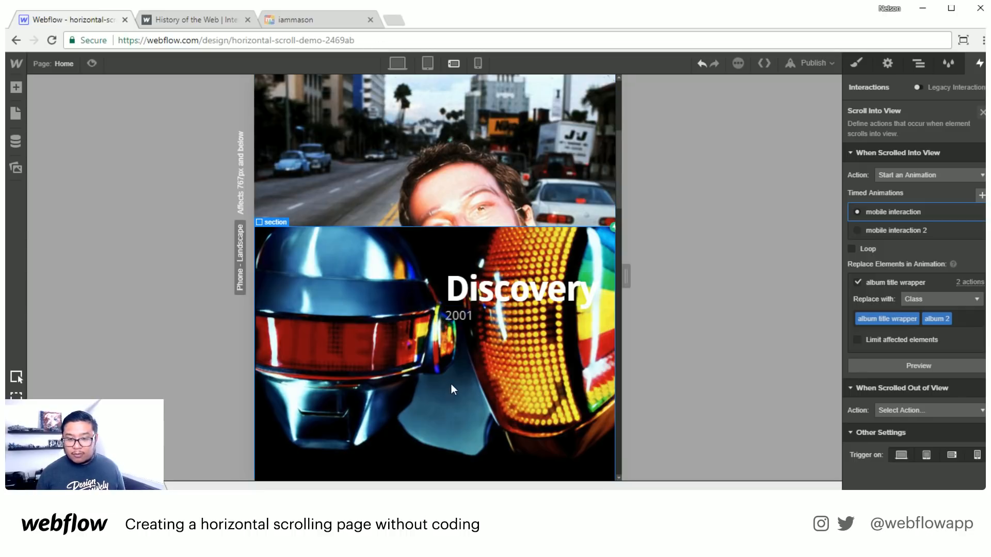
{"action": "scroll", "coordinate": [452, 385], "scroll_direction": "up", "scroll_amount": 5}
{"action": "scroll", "coordinate": [451, 384], "scroll_direction": "down", "scroll_amount": 6}
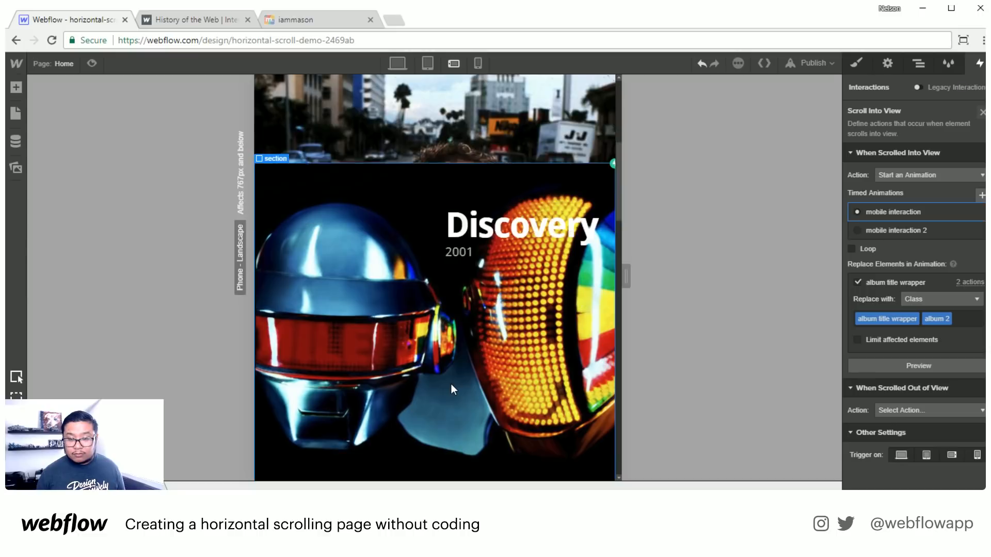
{"action": "scroll", "coordinate": [452, 385], "scroll_direction": "up", "scroll_amount": 1}
{"action": "left_click", "coordinate": [900, 365]}
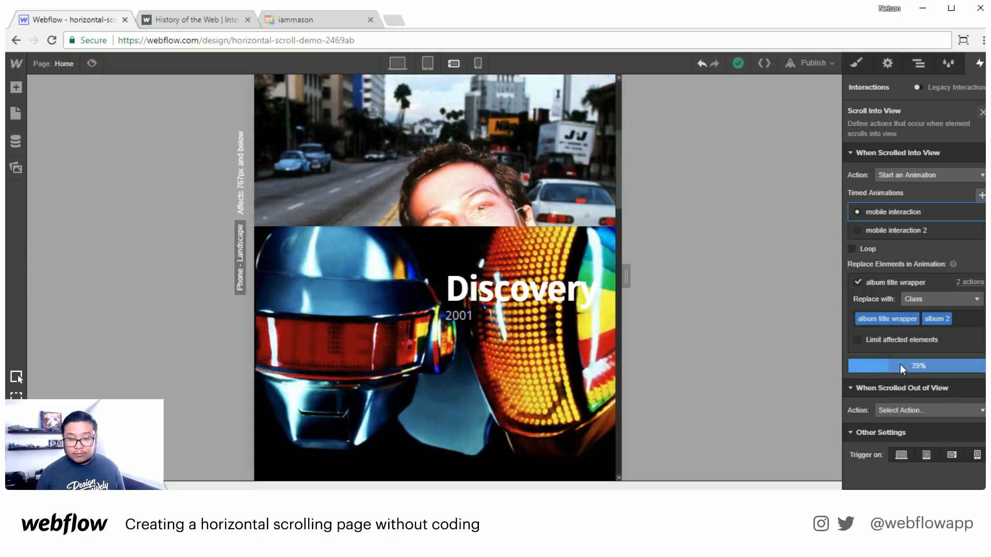
{"action": "scroll", "coordinate": [547, 384], "scroll_direction": "down", "scroll_amount": 2}
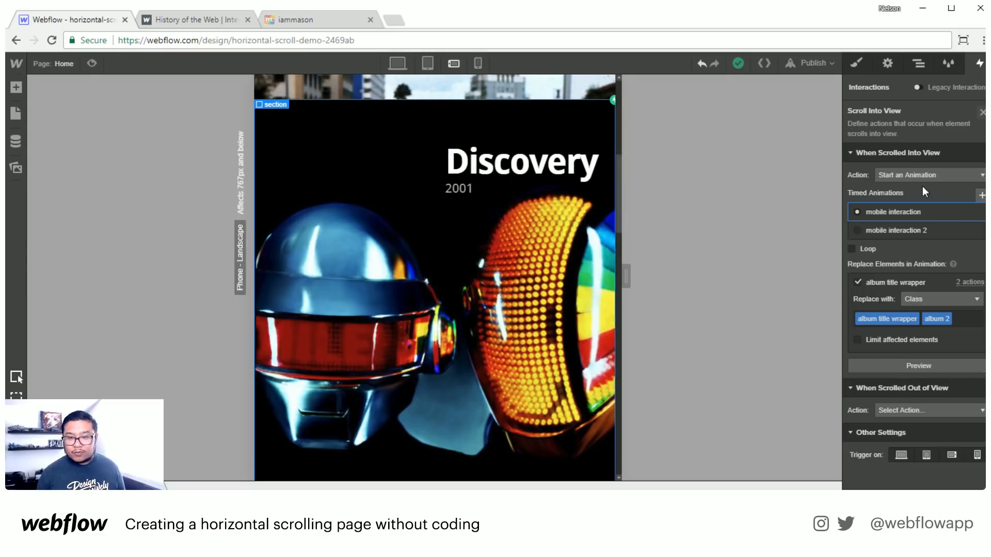
Make scrolling the Discovery section out of view start the "mobile interaction 2" animation
{"action": "left_click", "coordinate": [908, 409]}
{"action": "left_click", "coordinate": [909, 439]}
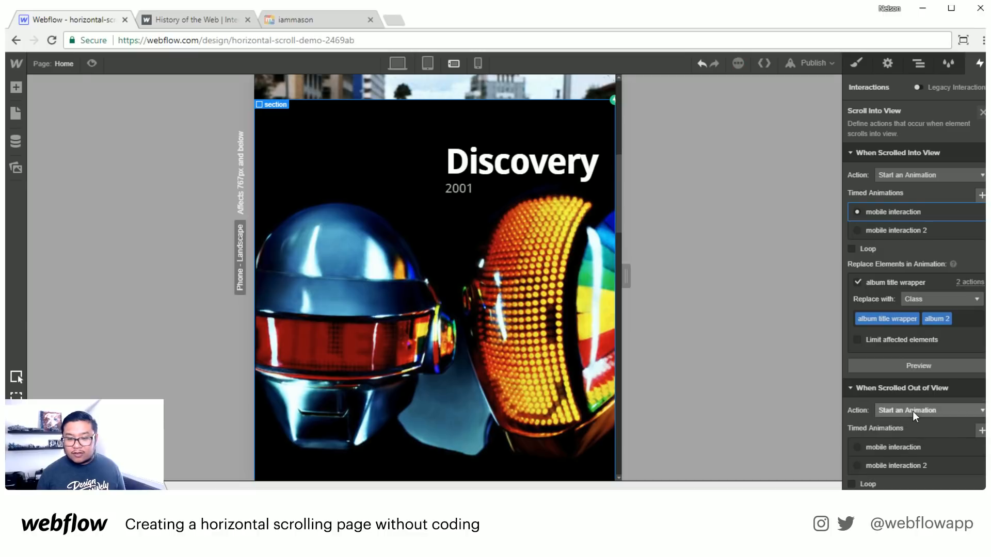
{"action": "left_click", "coordinate": [898, 464]}
In the Discovery section's scrolled-out-of-view animation, turn on replacing the album title wrapper element and base it on a class
{"action": "scroll", "coordinate": [916, 455], "scroll_direction": "down", "scroll_amount": 2}
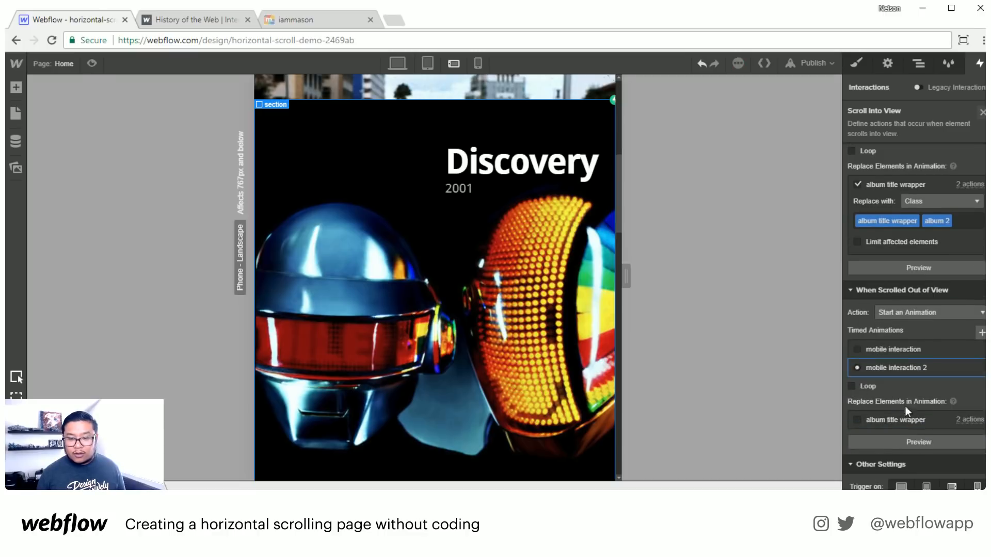
{"action": "left_click", "coordinate": [888, 417]}
{"action": "left_click", "coordinate": [918, 436]}
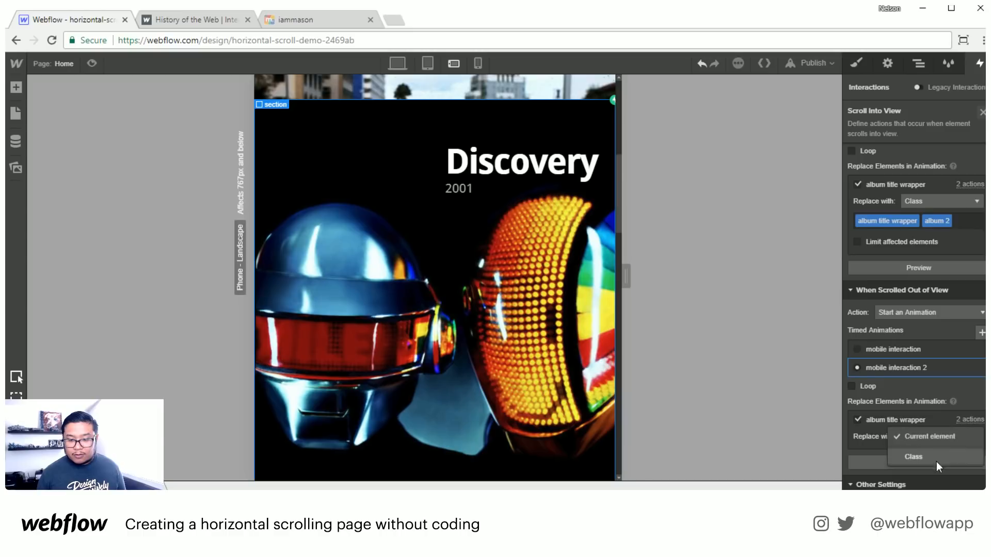
{"action": "left_click", "coordinate": [915, 456]}
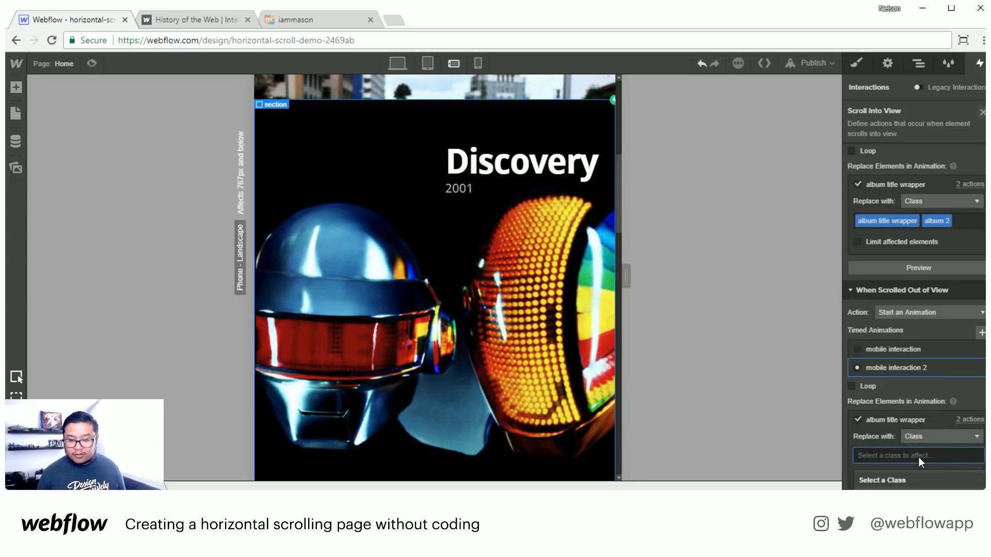
{"action": "key", "text": "a"}
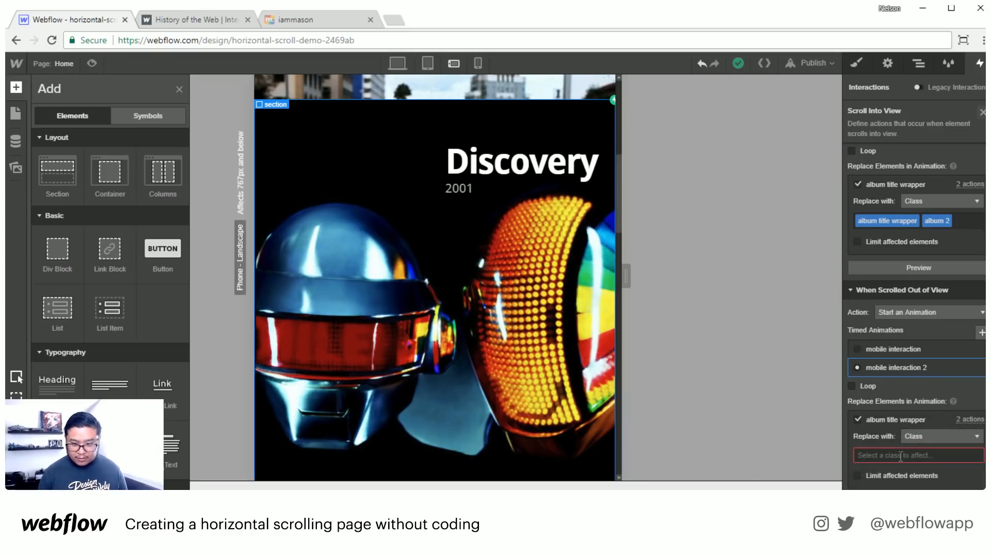
{"action": "left_click", "coordinate": [899, 456]}
{"action": "type", "text": "2"}
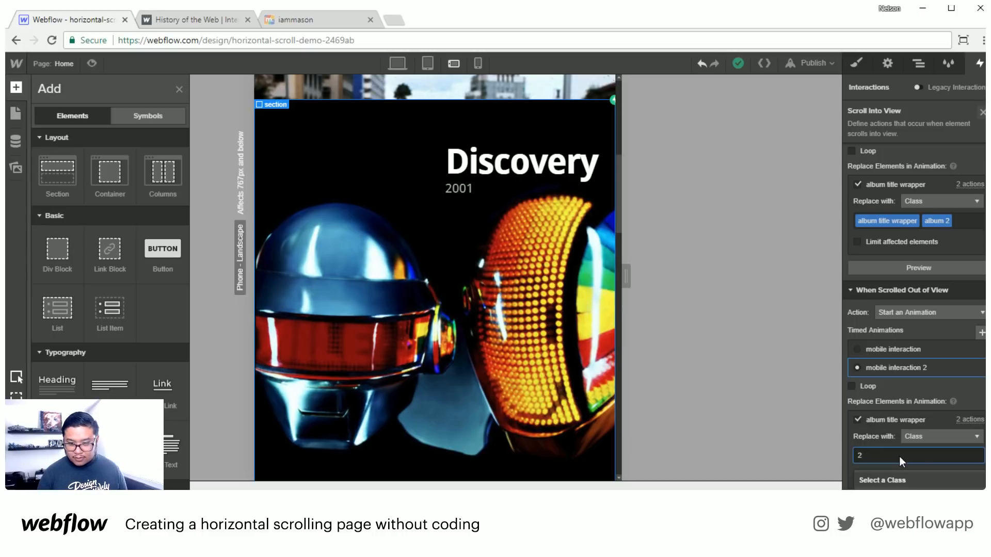
{"action": "key", "text": "Return"}
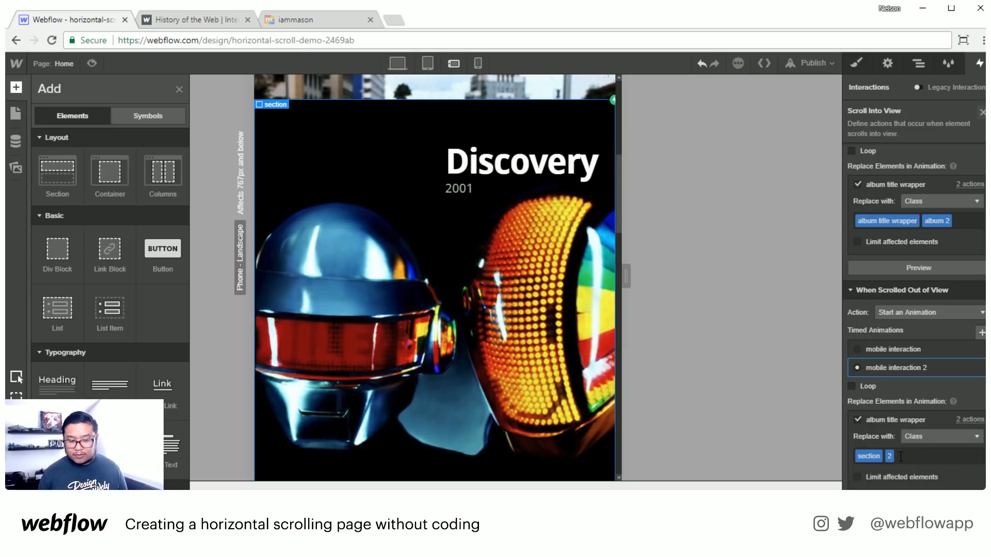
{"action": "key", "text": "BackSpace"}
{"action": "key", "text": "BackSpace"}
Choose the class "album title wrapper album 2" as the replacement target of the scrolled-out-of-view animation
{"action": "type", "text": "album 2"}
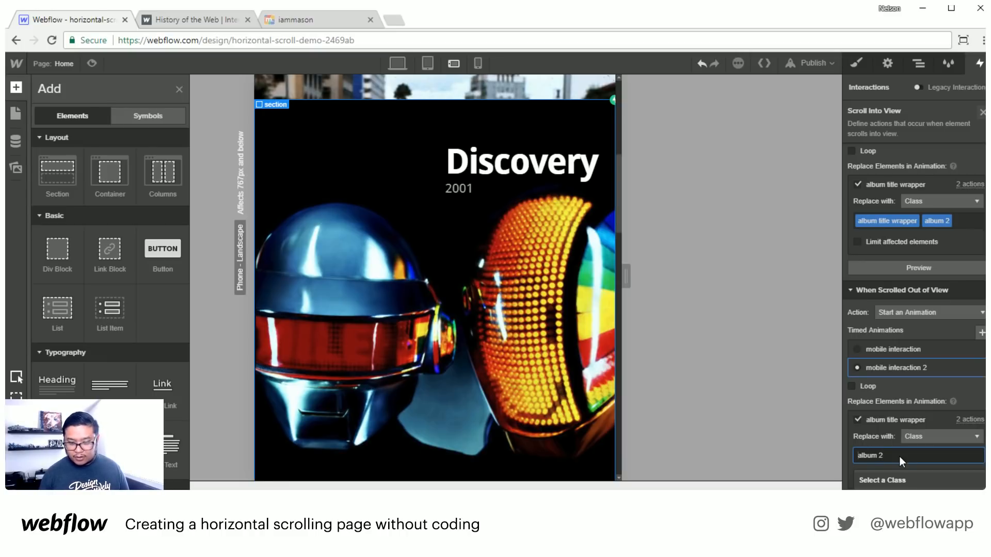
{"action": "key", "text": "Return"}
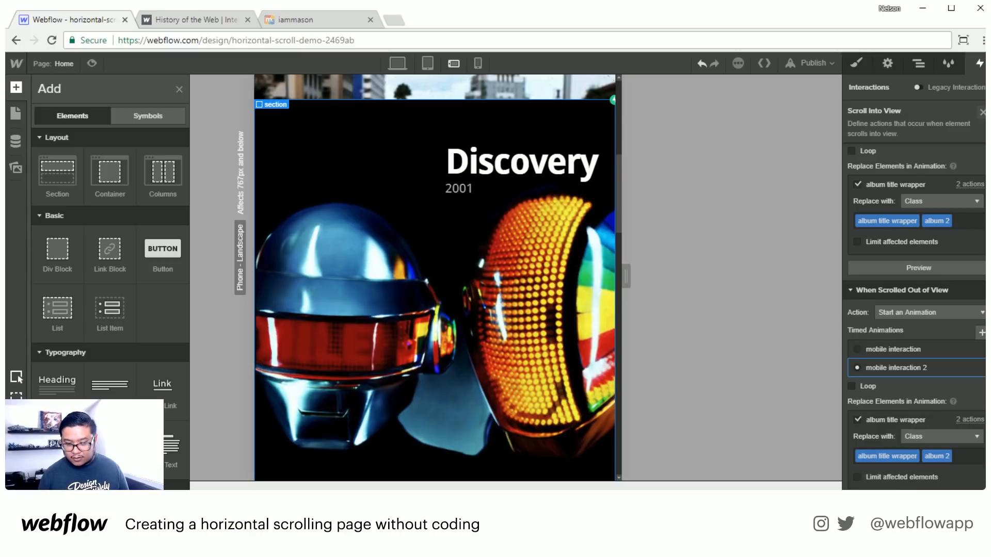
Preview the Discovery section's scrolled-out-of-view and scrolled-into-view animations on the canvas
{"action": "scroll", "coordinate": [909, 432], "scroll_direction": "down", "scroll_amount": 1}
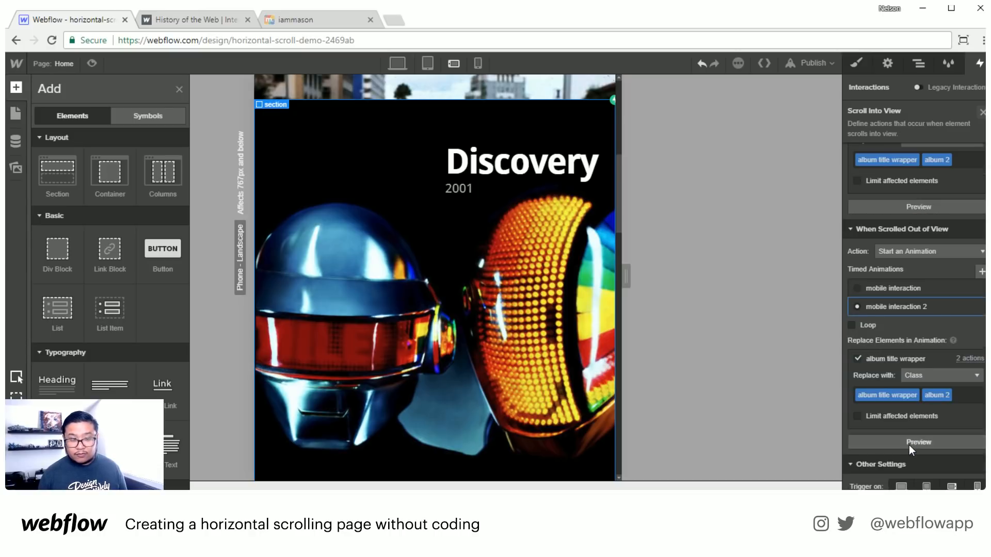
{"action": "left_click", "coordinate": [909, 445]}
{"action": "left_click", "coordinate": [906, 206]}
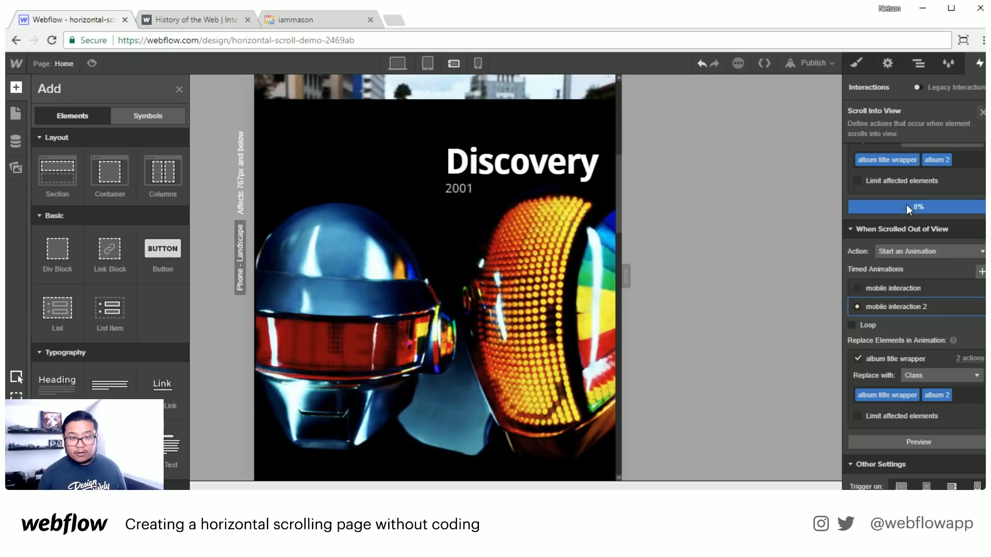
{"action": "scroll", "coordinate": [487, 223], "scroll_direction": "down", "scroll_amount": 5}
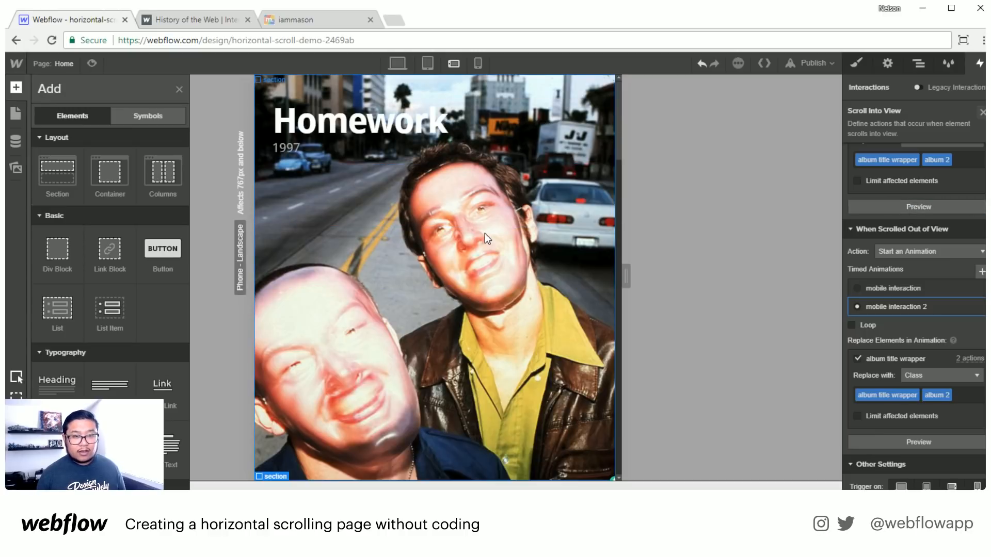
Preview the page and scroll between the Homework, Discovery and Human After All sections to examine the title animations
{"action": "left_click", "coordinate": [94, 63]}
{"action": "scroll", "coordinate": [578, 236], "scroll_direction": "down", "scroll_amount": 5}
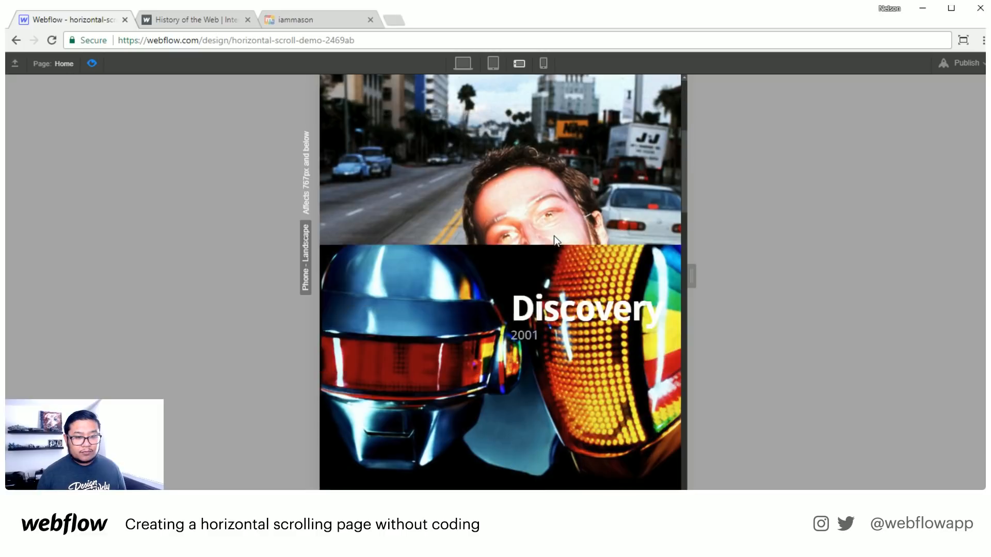
{"action": "scroll", "coordinate": [541, 232], "scroll_direction": "up", "scroll_amount": 3}
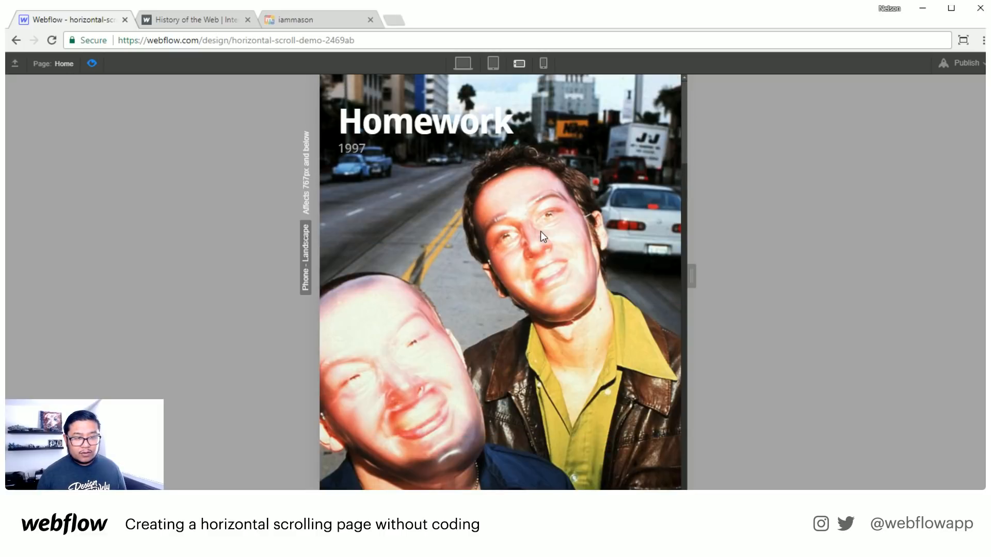
{"action": "scroll", "coordinate": [541, 233], "scroll_direction": "down", "scroll_amount": 5}
{"action": "scroll", "coordinate": [540, 232], "scroll_direction": "down", "scroll_amount": 3}
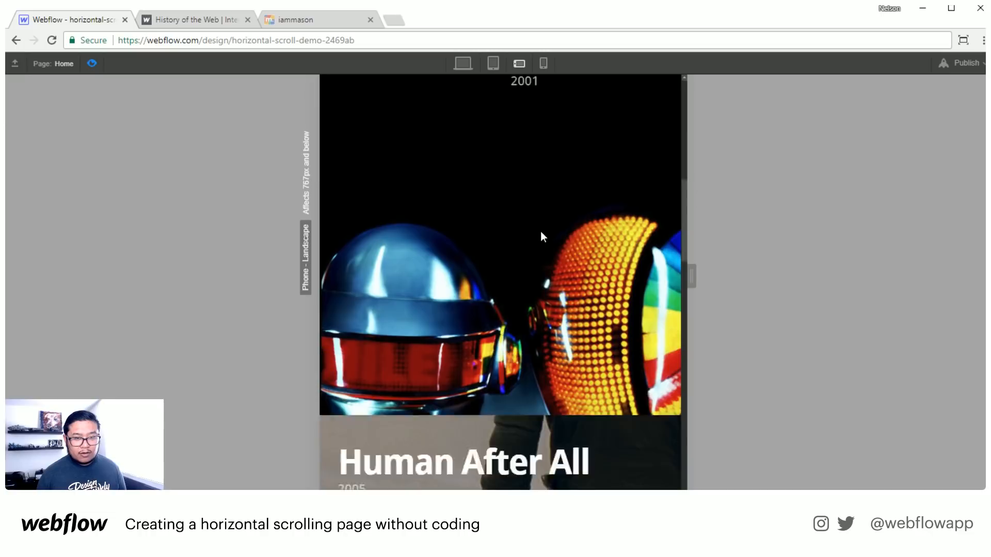
{"action": "scroll", "coordinate": [541, 231], "scroll_direction": "up", "scroll_amount": 5}
{"action": "scroll", "coordinate": [540, 232], "scroll_direction": "down", "scroll_amount": 5}
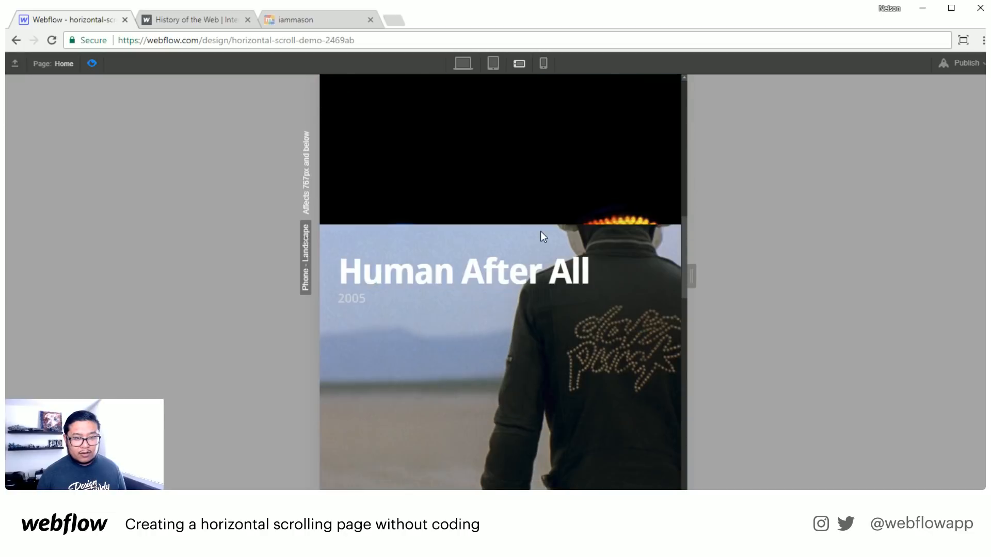
{"action": "scroll", "coordinate": [540, 232], "scroll_direction": "up", "scroll_amount": 2}
{"action": "scroll", "coordinate": [540, 231], "scroll_direction": "up", "scroll_amount": 5}
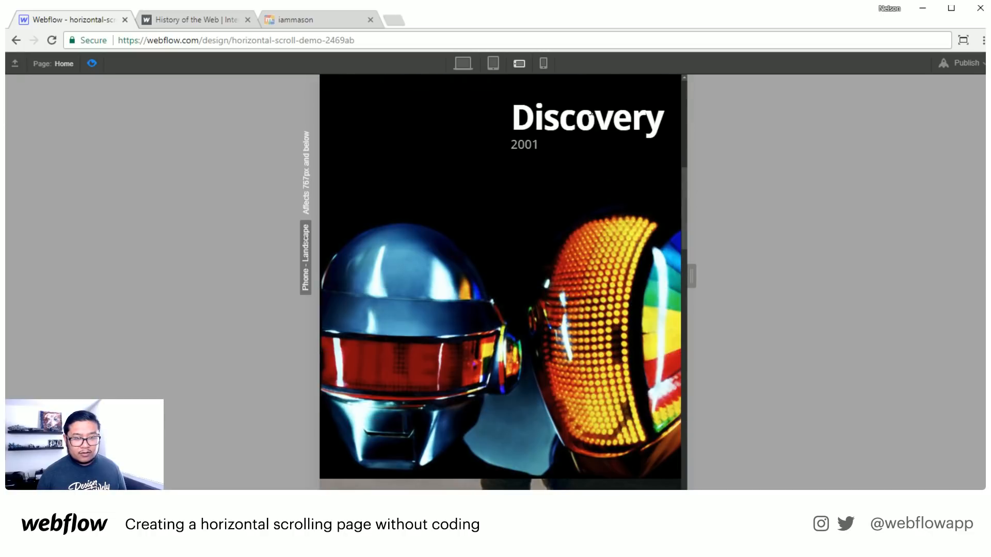
{"action": "scroll", "coordinate": [530, 210], "scroll_direction": "up", "scroll_amount": 2}
{"action": "scroll", "coordinate": [530, 210], "scroll_direction": "down", "scroll_amount": 2}
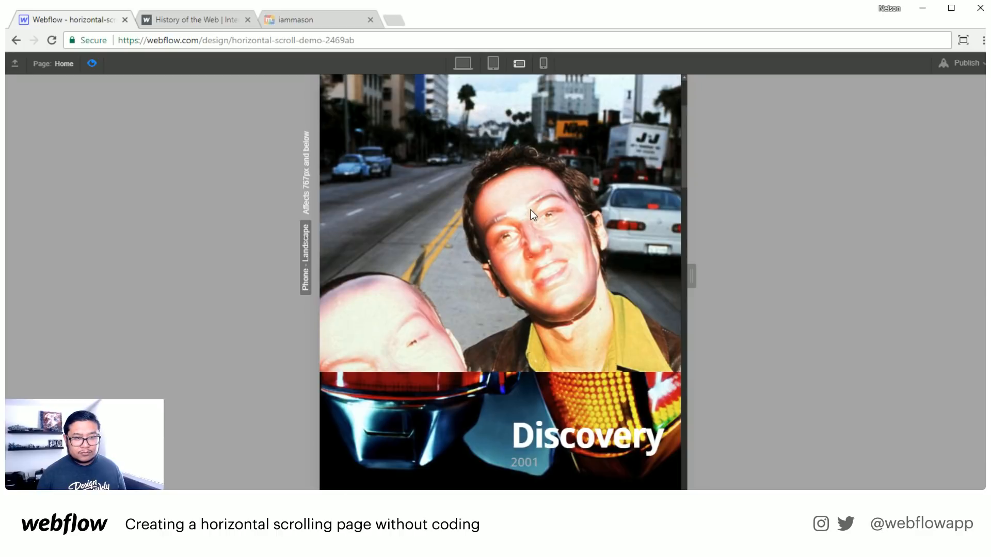
{"action": "scroll", "coordinate": [531, 210], "scroll_direction": "up", "scroll_amount": 2}
{"action": "left_click", "coordinate": [92, 62]}
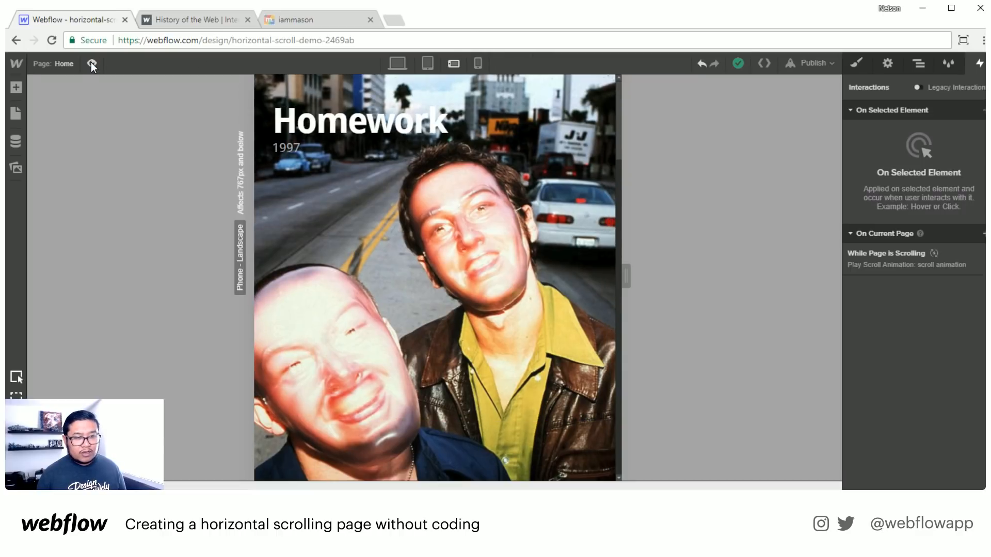
In the Homework section's "mobile interaction" animation, set a 1 s delay on both the album title wrapper's Move and Opacity actions
{"action": "left_click", "coordinate": [396, 197]}
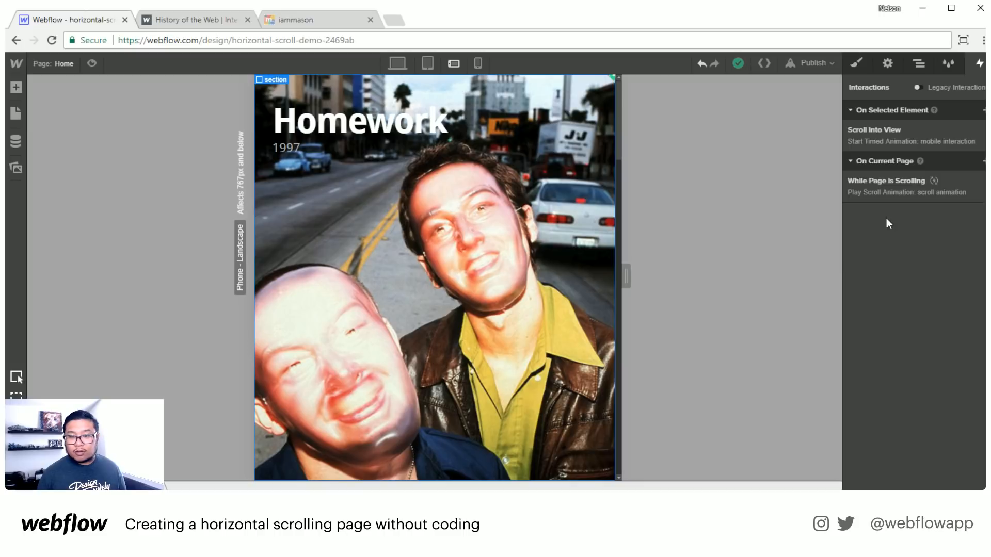
{"action": "left_click", "coordinate": [873, 130]}
{"action": "left_click", "coordinate": [901, 214]}
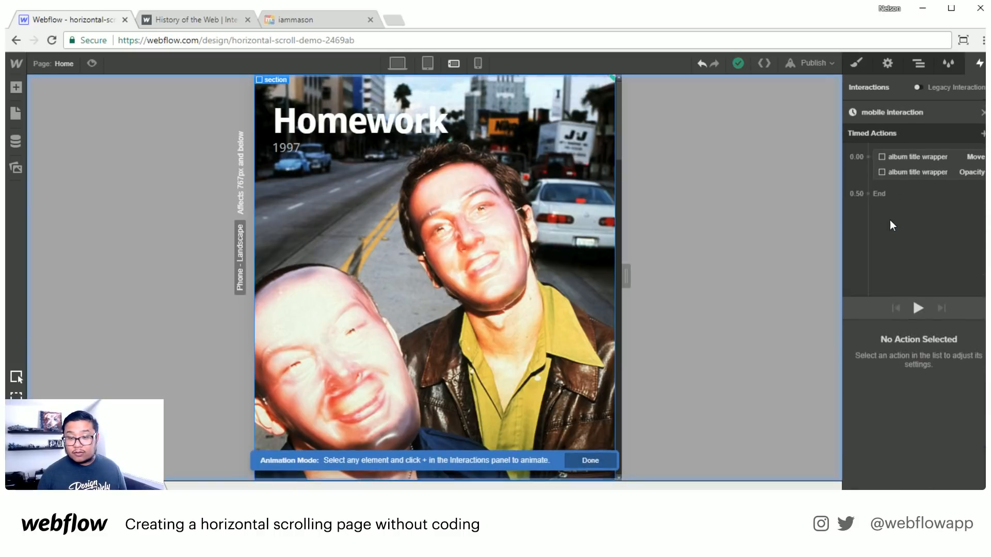
{"action": "left_click", "coordinate": [907, 158]}
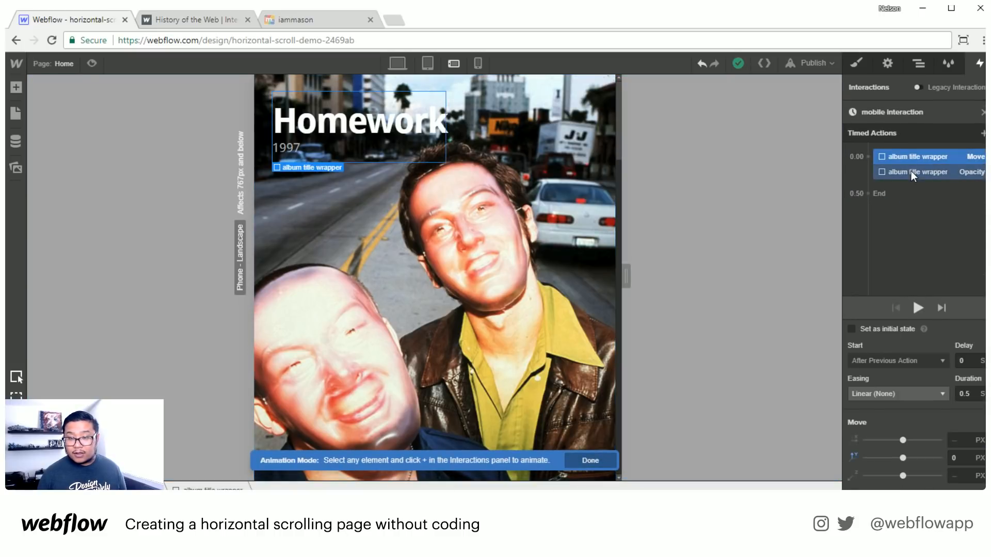
{"action": "left_click", "coordinate": [910, 171], "text": "shift"}
{"action": "left_click", "coordinate": [963, 360]}
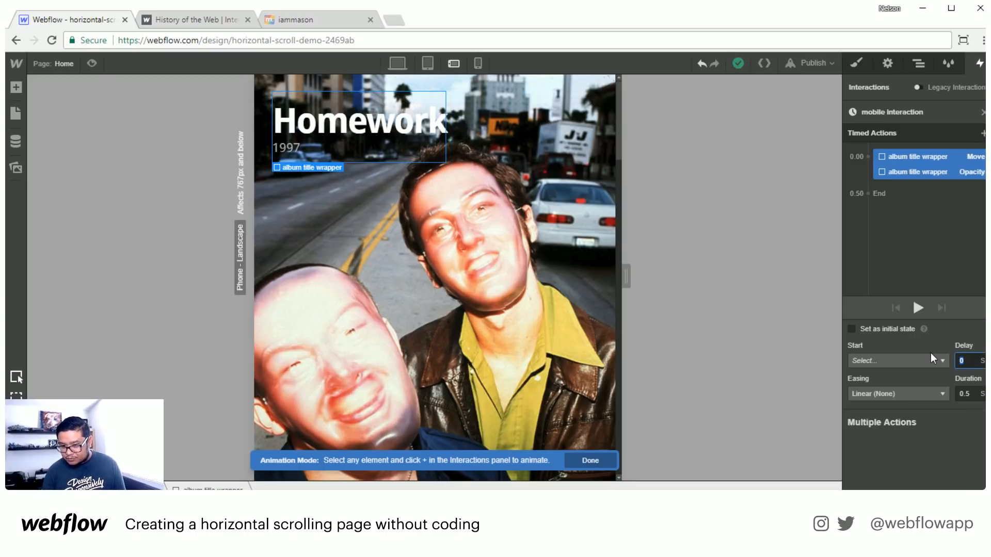
{"action": "type", "text": "1"}
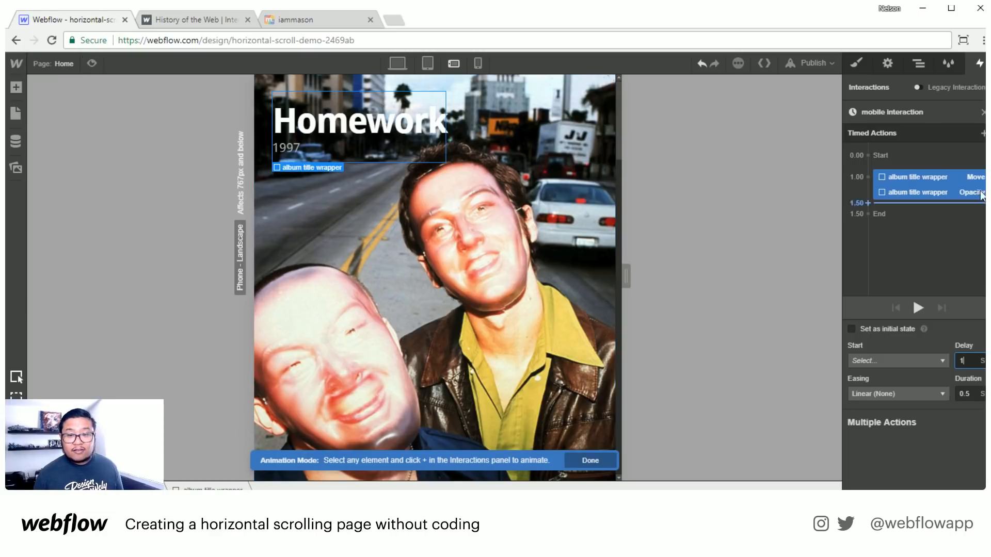
{"action": "left_click", "coordinate": [587, 464]}
Preview the page again and scroll back and forth through the album sections to check the delayed title animations
{"action": "left_click", "coordinate": [93, 63]}
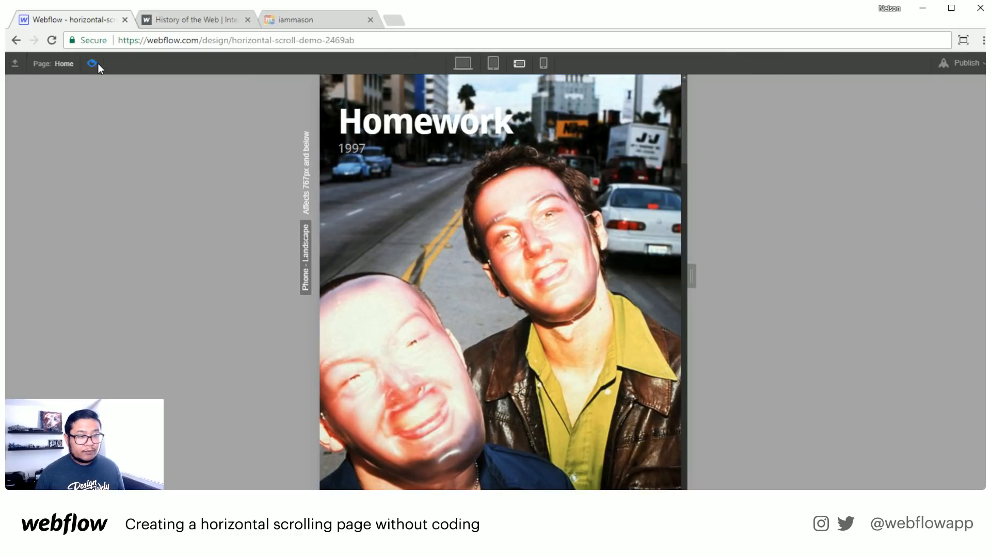
{"action": "scroll", "coordinate": [475, 265], "scroll_direction": "down", "scroll_amount": 3}
{"action": "scroll", "coordinate": [476, 264], "scroll_direction": "down", "scroll_amount": 3}
{"action": "scroll", "coordinate": [475, 264], "scroll_direction": "up", "scroll_amount": 6}
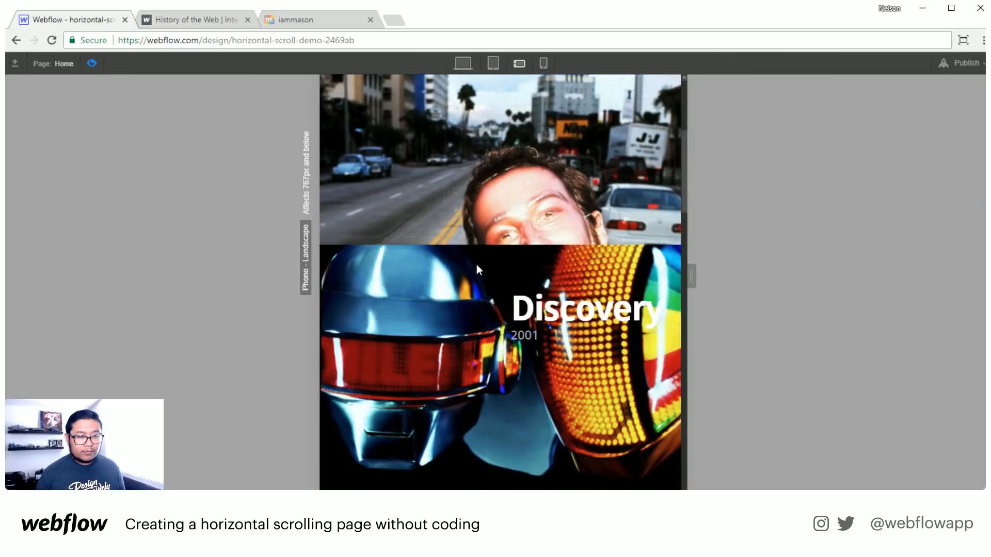
{"action": "scroll", "coordinate": [475, 264], "scroll_direction": "down", "scroll_amount": 8}
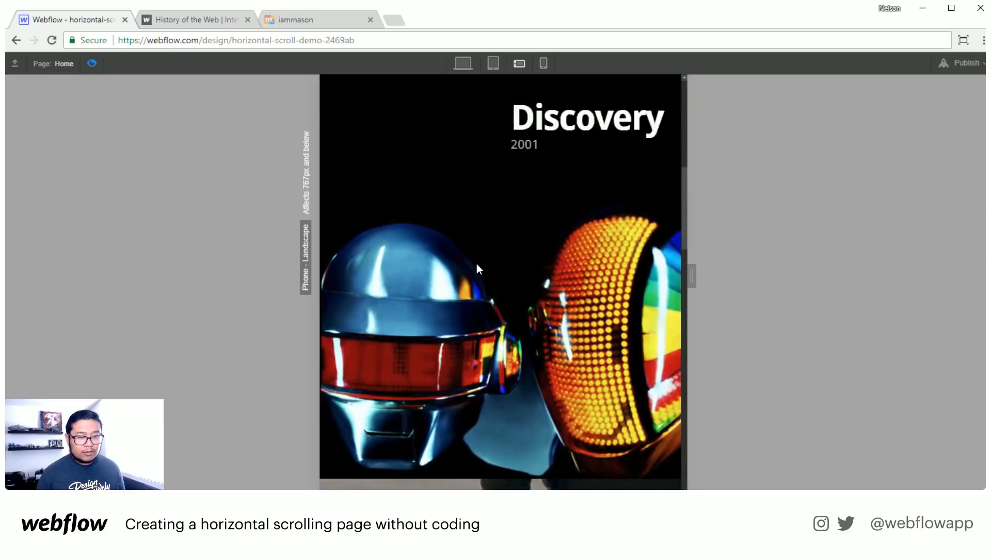
{"action": "scroll", "coordinate": [475, 264], "scroll_direction": "up", "scroll_amount": 2}
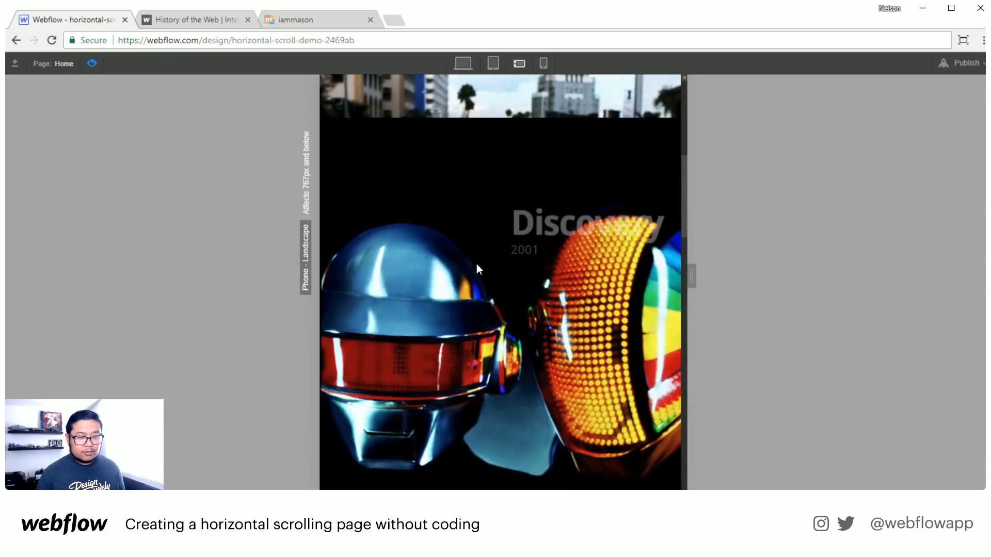
{"action": "scroll", "coordinate": [476, 264], "scroll_direction": "up", "scroll_amount": 5}
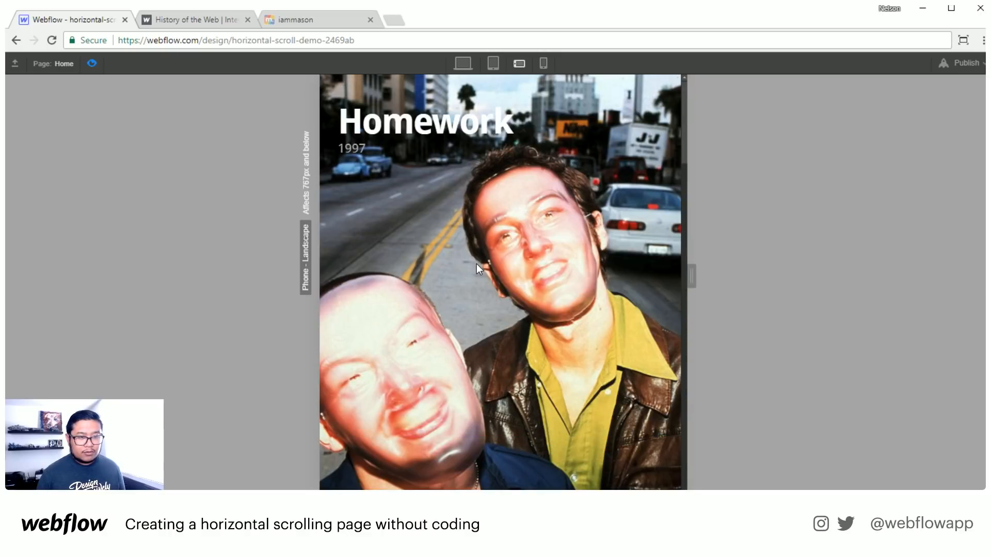
{"action": "scroll", "coordinate": [439, 270], "scroll_direction": "down", "scroll_amount": 4}
{"action": "scroll", "coordinate": [439, 270], "scroll_direction": "down", "scroll_amount": 4}
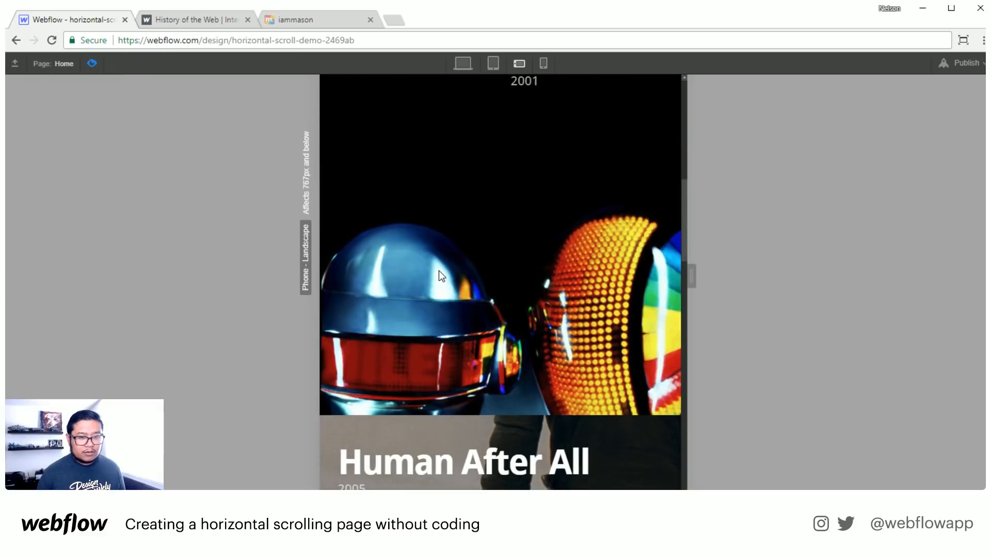
{"action": "scroll", "coordinate": [439, 270], "scroll_direction": "up", "scroll_amount": 8}
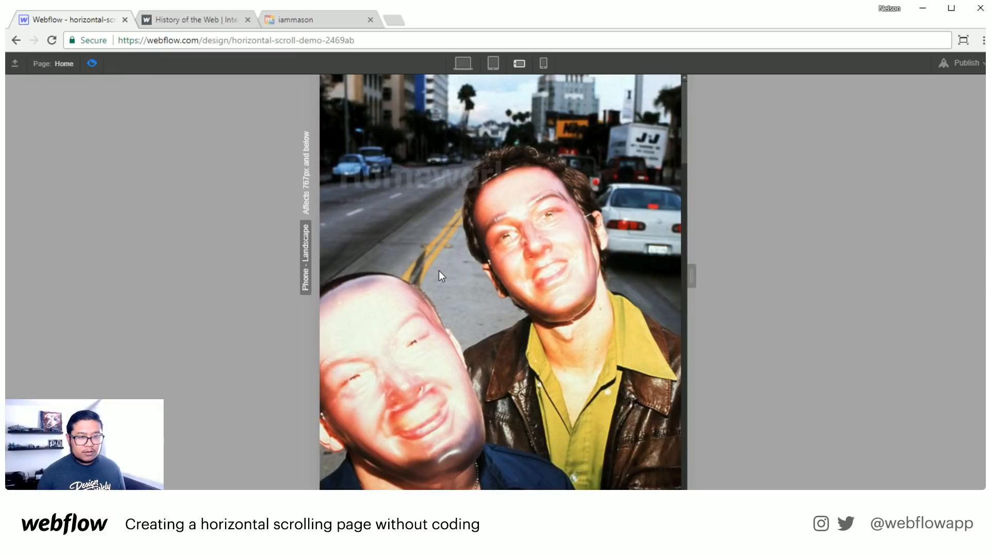
{"action": "scroll", "coordinate": [438, 258], "scroll_direction": "down", "scroll_amount": 8}
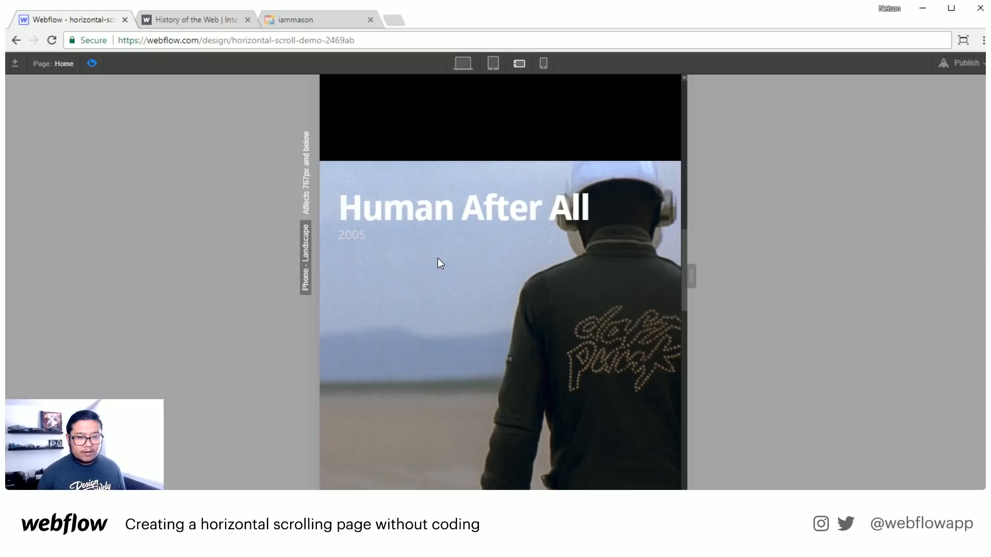
{"action": "scroll", "coordinate": [438, 263], "scroll_direction": "up", "scroll_amount": 5}
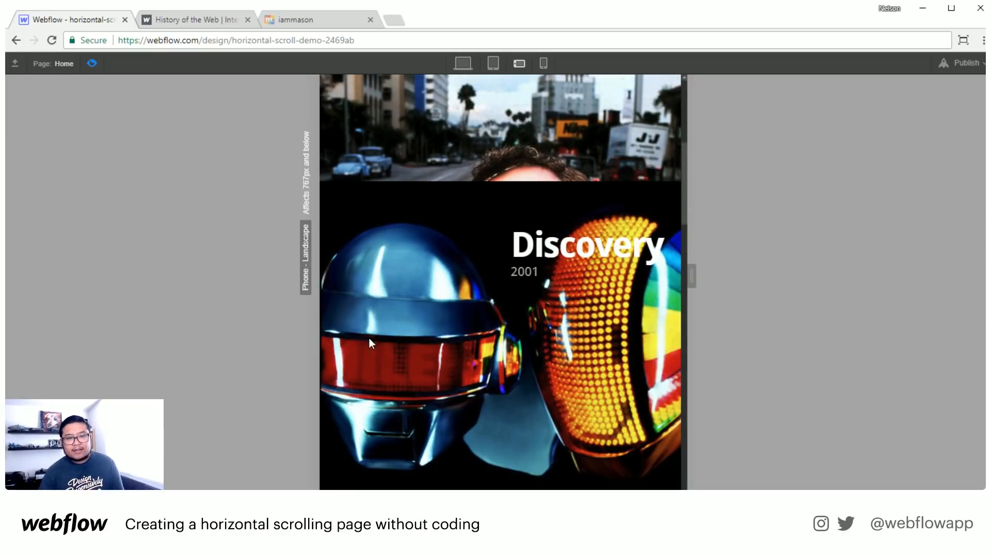
{"action": "scroll", "coordinate": [383, 351], "scroll_direction": "up", "scroll_amount": 2}
{"action": "scroll", "coordinate": [383, 352], "scroll_direction": "down", "scroll_amount": 4}
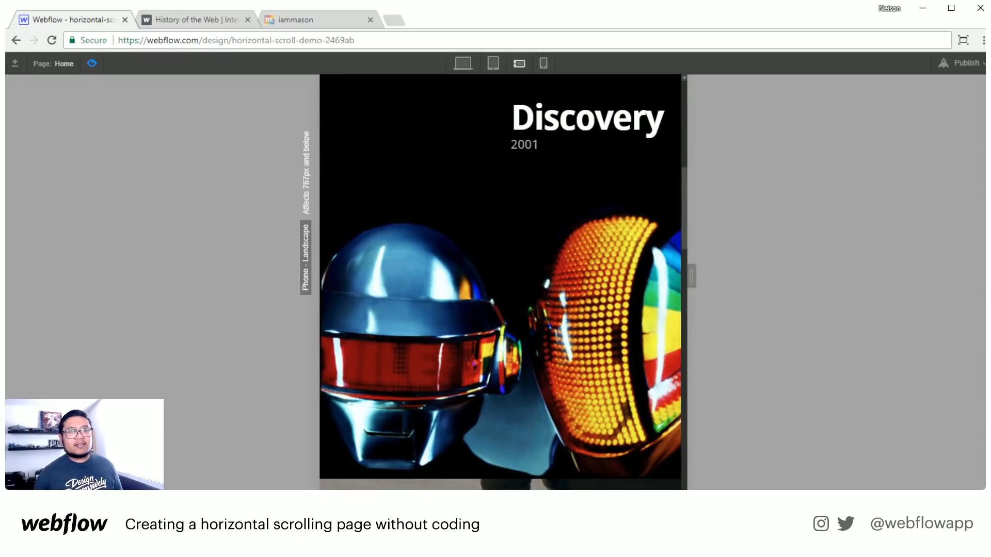
{"action": "left_click", "coordinate": [87, 66]}
{"action": "scroll", "coordinate": [337, 316], "scroll_direction": "up", "scroll_amount": 6}
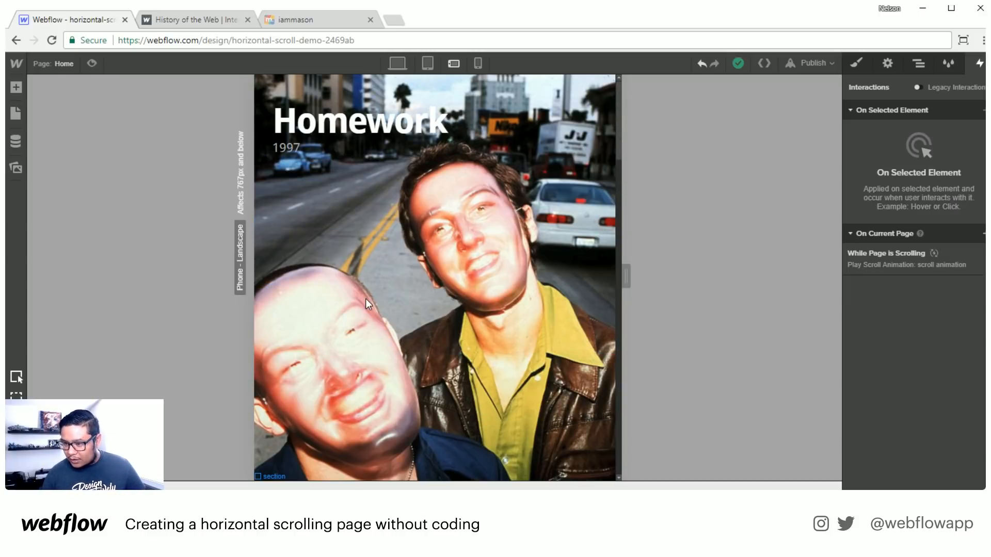
{"action": "scroll", "coordinate": [365, 298], "scroll_direction": "down", "scroll_amount": 1}
{"action": "scroll", "coordinate": [368, 291], "scroll_direction": "up", "scroll_amount": 1}
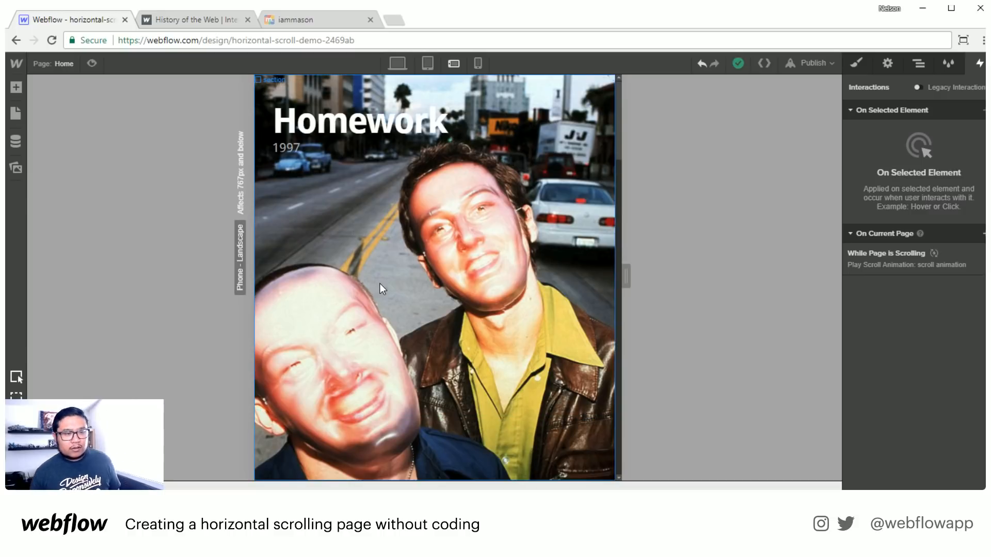
Add a Scroll Into View trigger to the Human After All section that starts the "mobile interaction" animation when scrolled into view
{"action": "scroll", "coordinate": [380, 289], "scroll_direction": "down", "scroll_amount": 3}
{"action": "scroll", "coordinate": [382, 296], "scroll_direction": "down", "scroll_amount": 6}
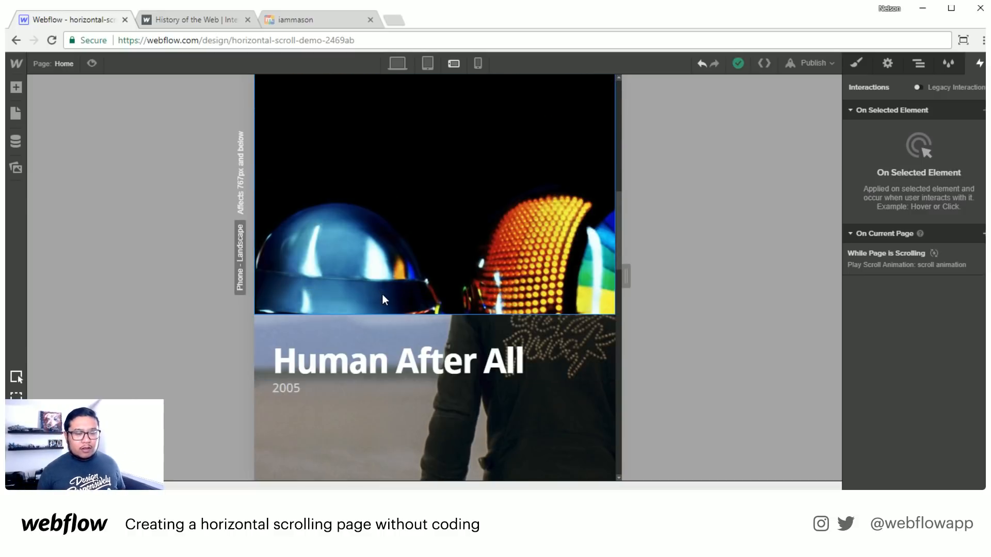
{"action": "scroll", "coordinate": [381, 294], "scroll_direction": "down", "scroll_amount": 2}
{"action": "scroll", "coordinate": [381, 294], "scroll_direction": "up", "scroll_amount": 2}
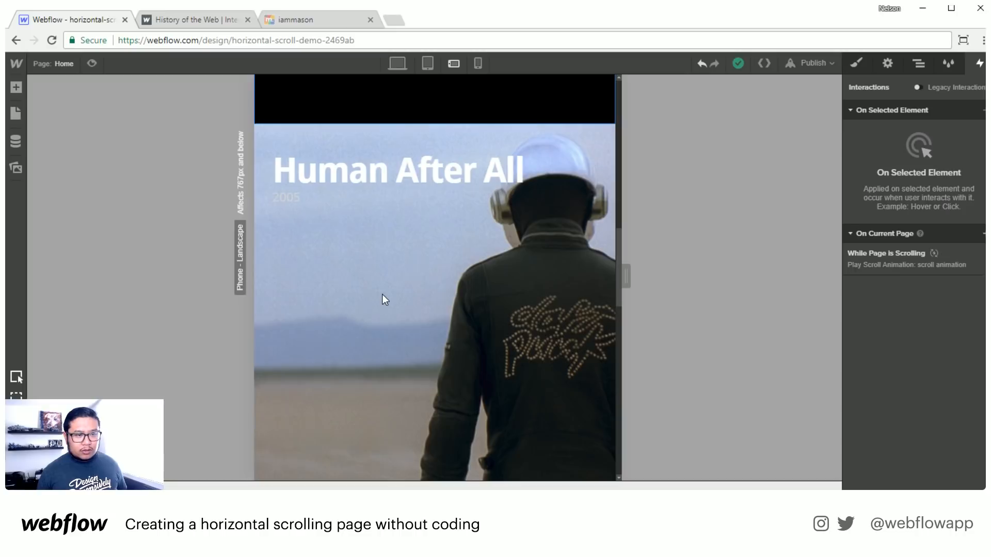
{"action": "left_click", "coordinate": [382, 294]}
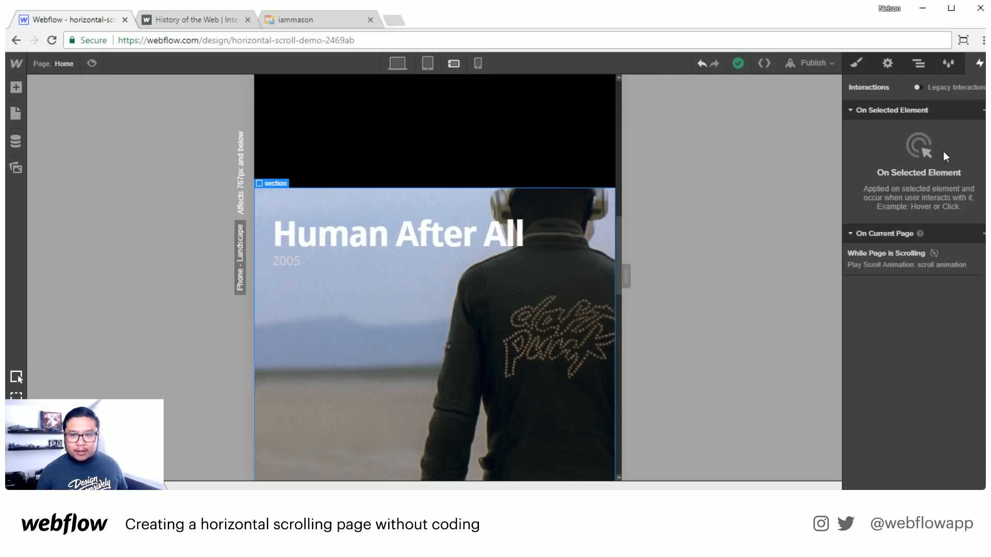
{"action": "left_click", "coordinate": [984, 110]}
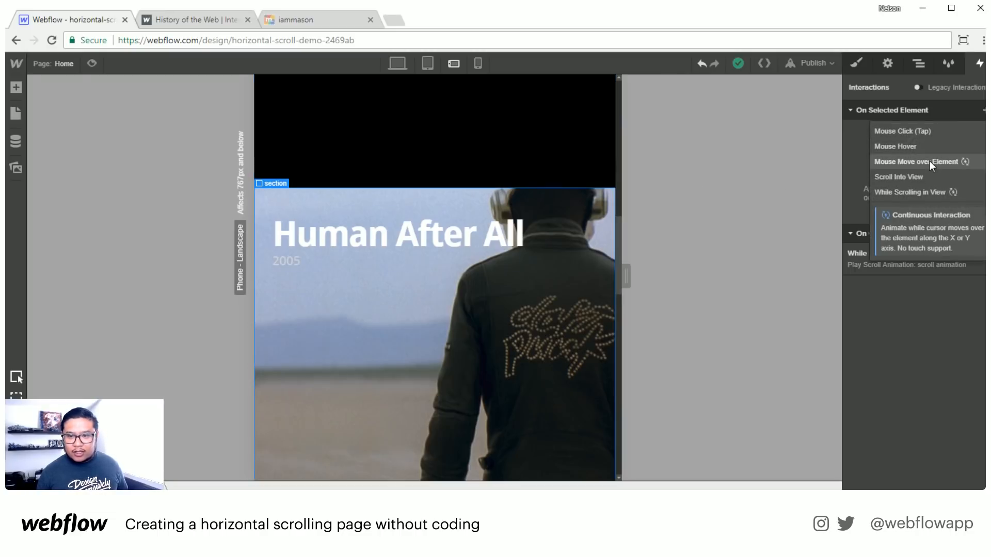
{"action": "left_click", "coordinate": [922, 177]}
{"action": "left_click", "coordinate": [920, 173]}
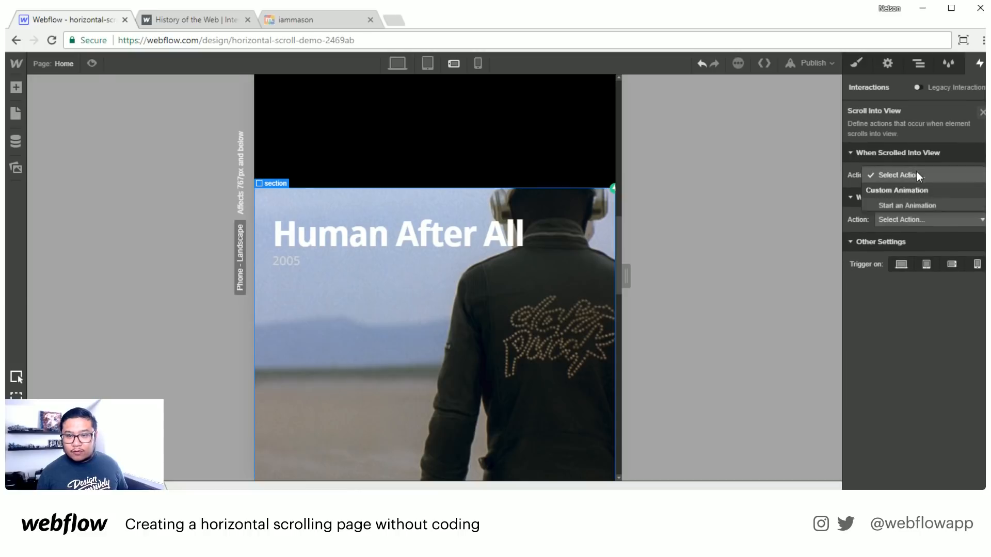
{"action": "left_click", "coordinate": [906, 201]}
{"action": "left_click", "coordinate": [886, 212]}
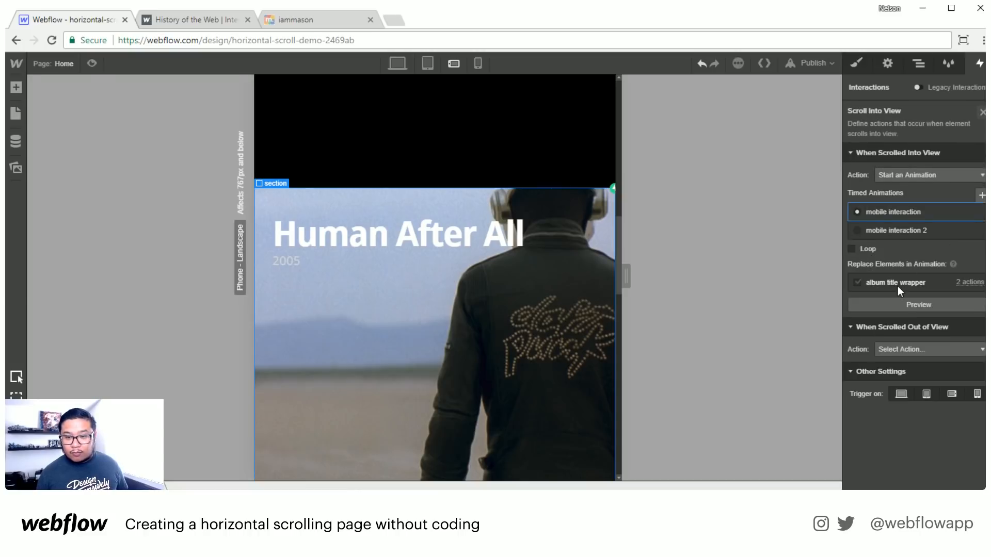
In Human After All's scrolled-into-view animation, replace the album title wrapper with the class "album title wrapper album 3"
{"action": "left_click", "coordinate": [899, 284]}
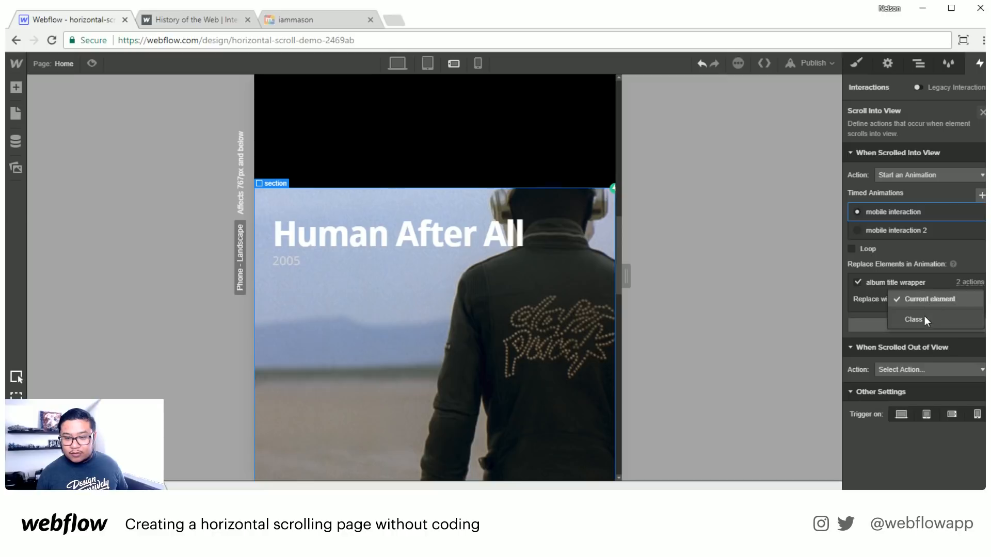
{"action": "left_click", "coordinate": [924, 317]}
{"action": "left_click", "coordinate": [935, 408]}
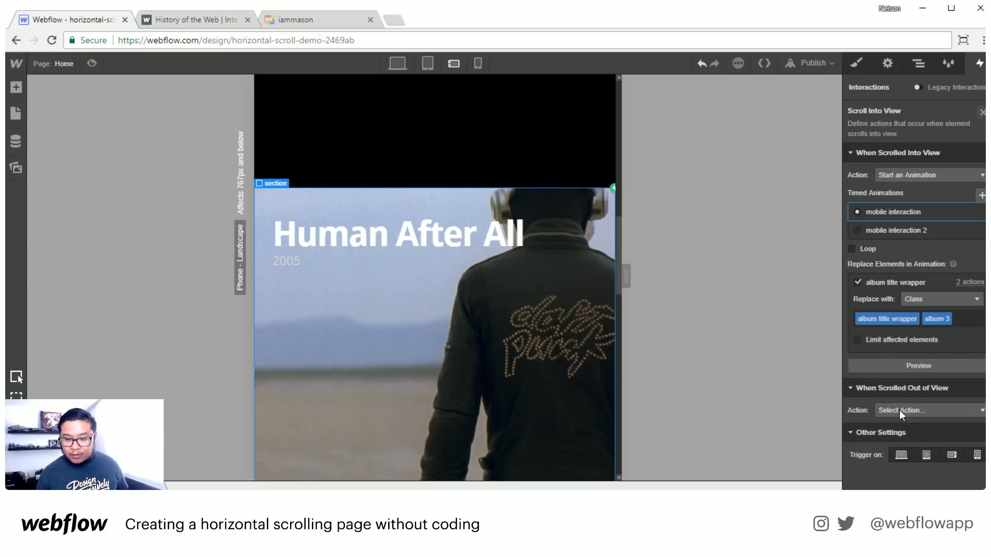
Set the Human After All section to start the "mobile interaction 2" animation when scrolled out of view
{"action": "left_click", "coordinate": [913, 409]}
{"action": "left_click", "coordinate": [911, 438]}
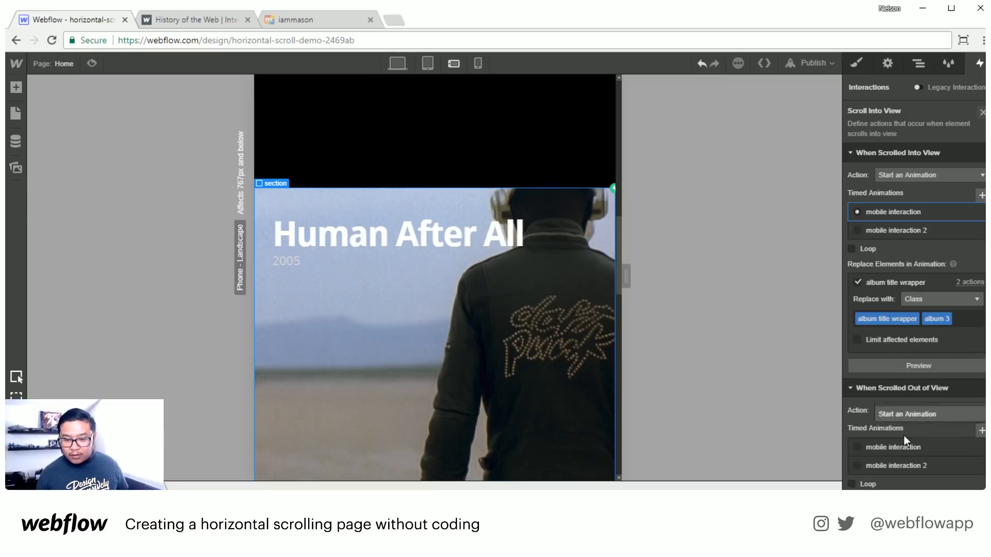
{"action": "left_click", "coordinate": [889, 466]}
In Human After All's scrolled-out-of-view animation, replace the album title wrapper with the class "album title wrapper album 3"
{"action": "scroll", "coordinate": [903, 449], "scroll_direction": "down", "scroll_amount": 2}
{"action": "left_click", "coordinate": [882, 418]}
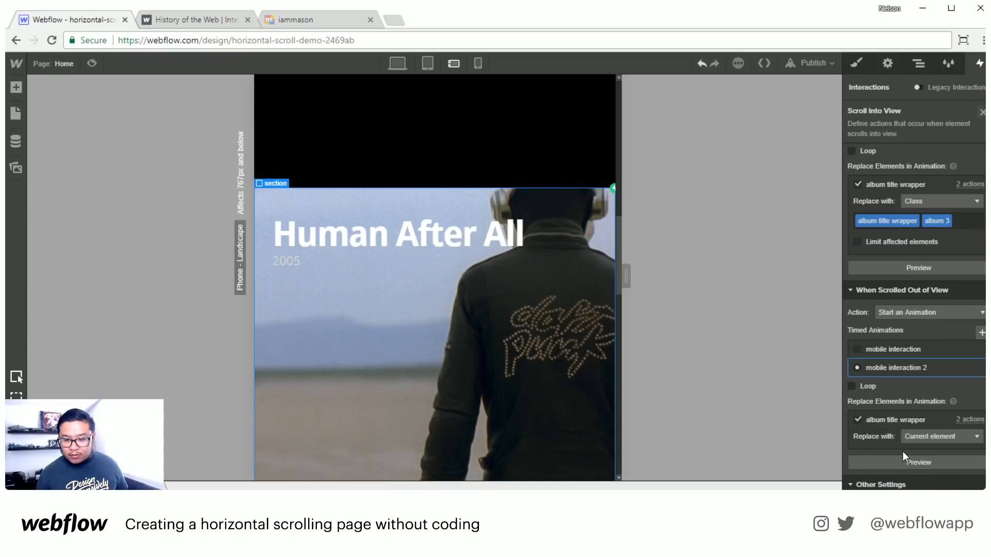
{"action": "left_click", "coordinate": [932, 436]}
{"action": "left_click", "coordinate": [934, 458]}
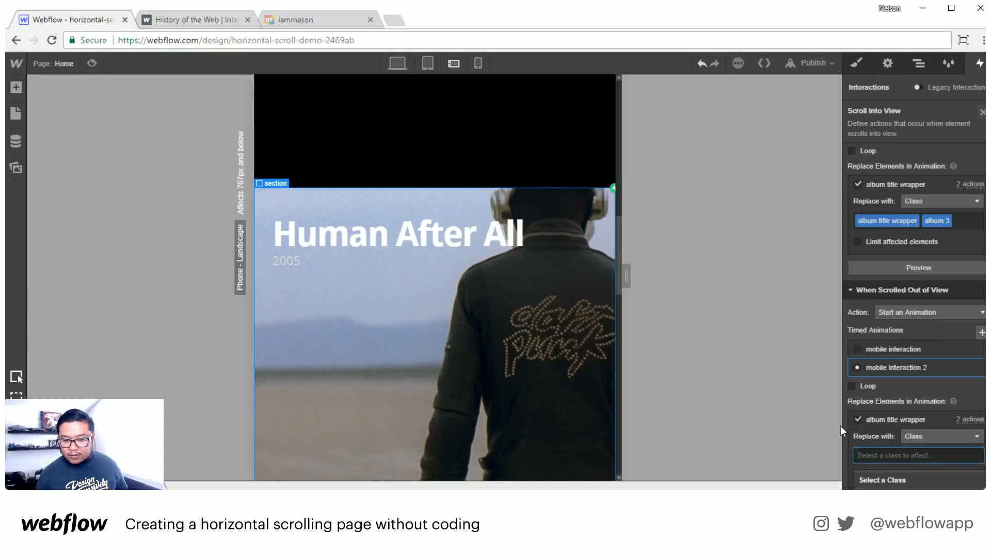
{"action": "left_click", "coordinate": [883, 457]}
{"action": "left_click", "coordinate": [882, 457]}
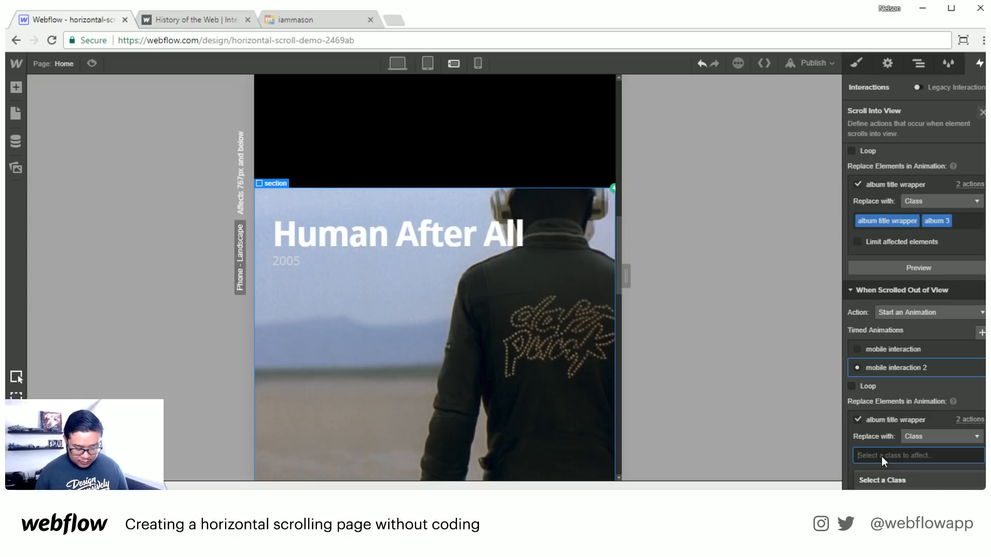
{"action": "type", "text": "album title 3"}
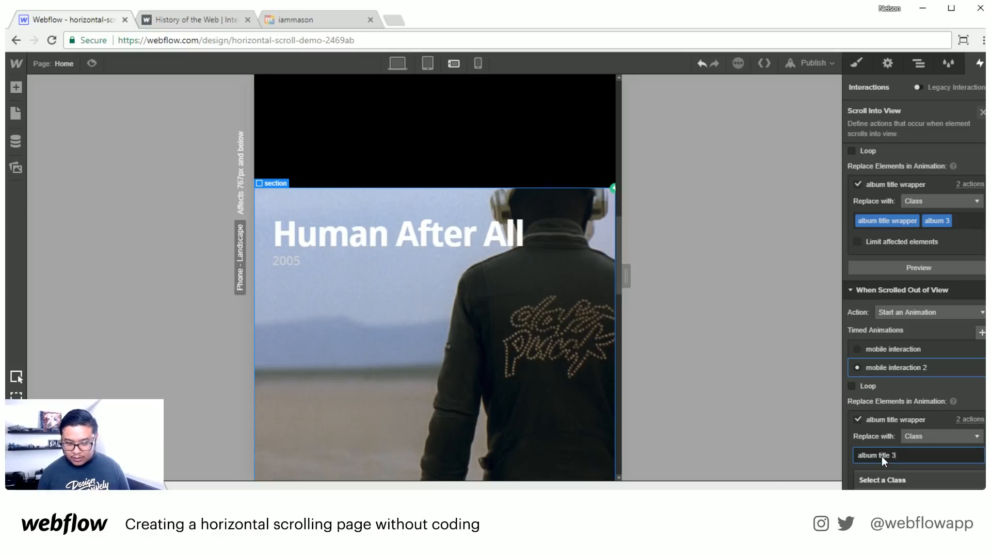
{"action": "key", "text": "Return"}
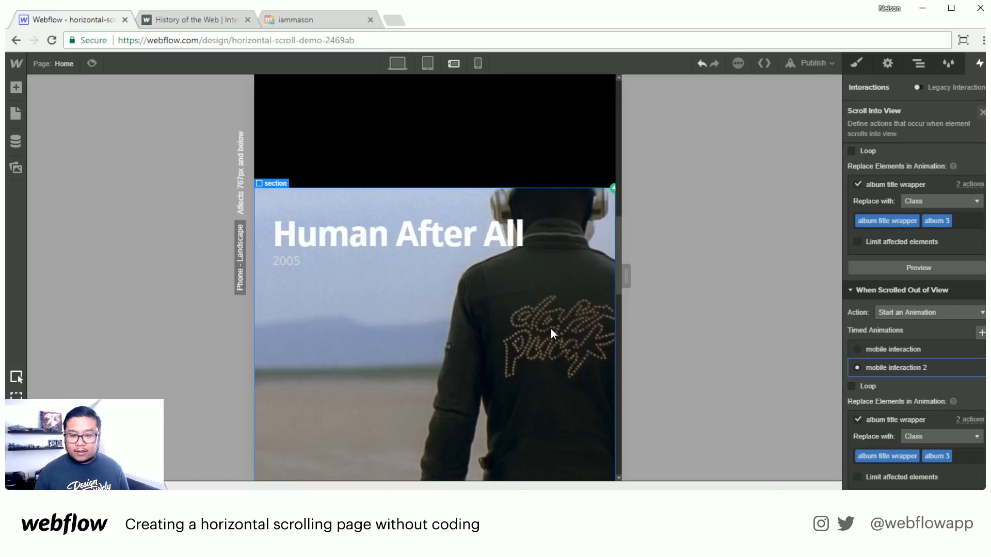
Add a Scroll Into View trigger to the Alive 2007 section that starts the "mobile interaction" animation when scrolled into view
{"action": "scroll", "coordinate": [551, 329], "scroll_direction": "down", "scroll_amount": 5}
{"action": "left_click", "coordinate": [606, 396]}
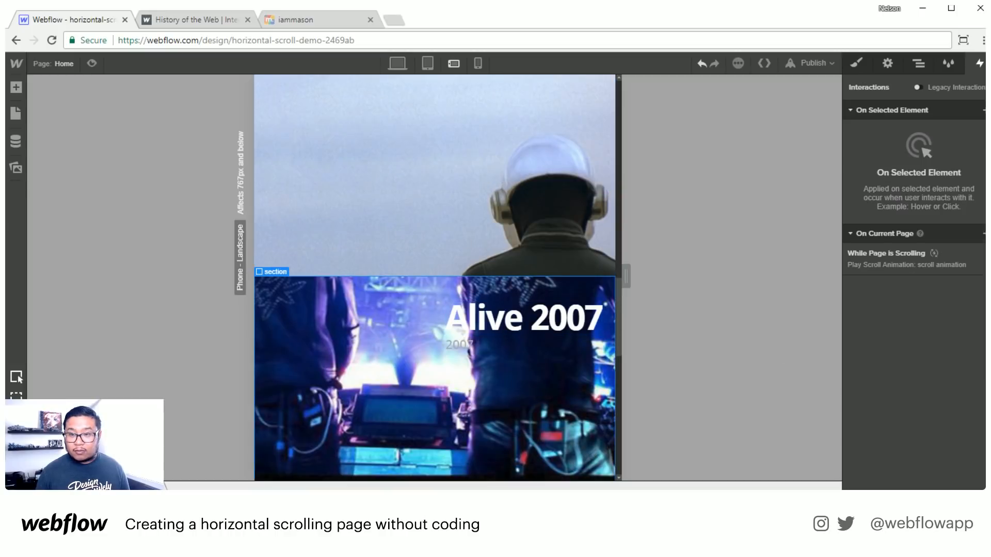
{"action": "left_click", "coordinate": [984, 110]}
{"action": "left_click", "coordinate": [916, 179]}
{"action": "left_click", "coordinate": [937, 177]}
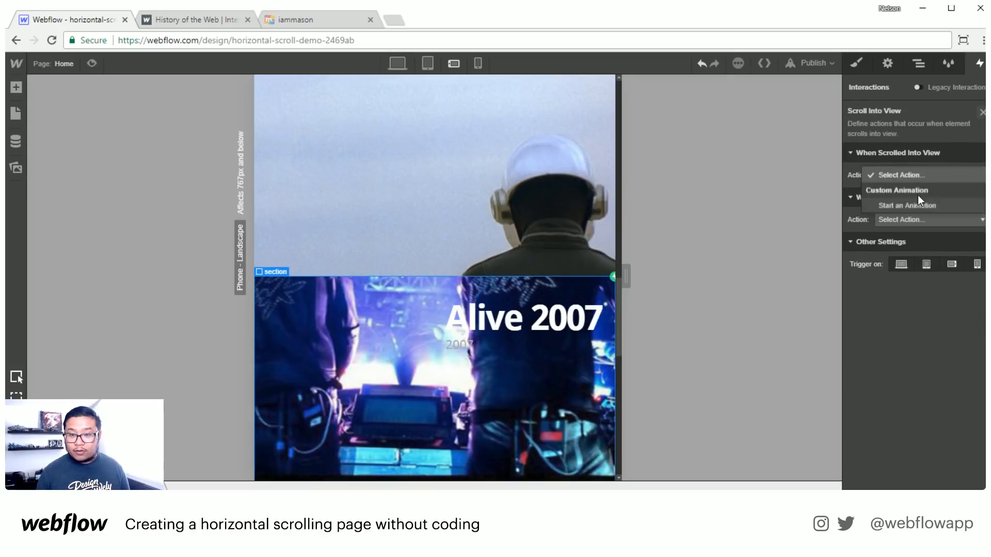
{"action": "left_click", "coordinate": [914, 205]}
{"action": "left_click", "coordinate": [885, 213]}
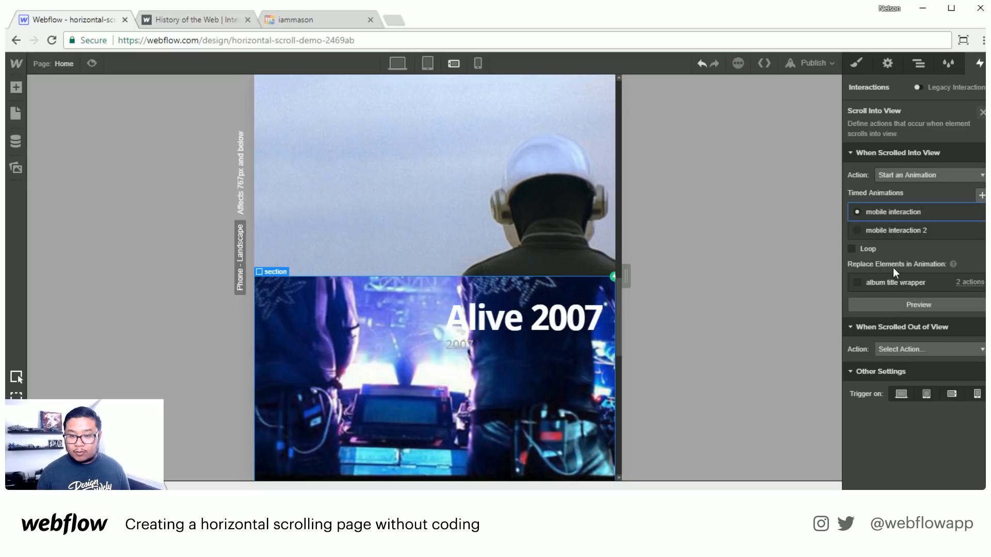
In Alive 2007's scrolled-into-view animation, replace the album title wrapper with the class "album title wrapper album 4"
{"action": "left_click", "coordinate": [868, 281]}
{"action": "left_click", "coordinate": [942, 301]}
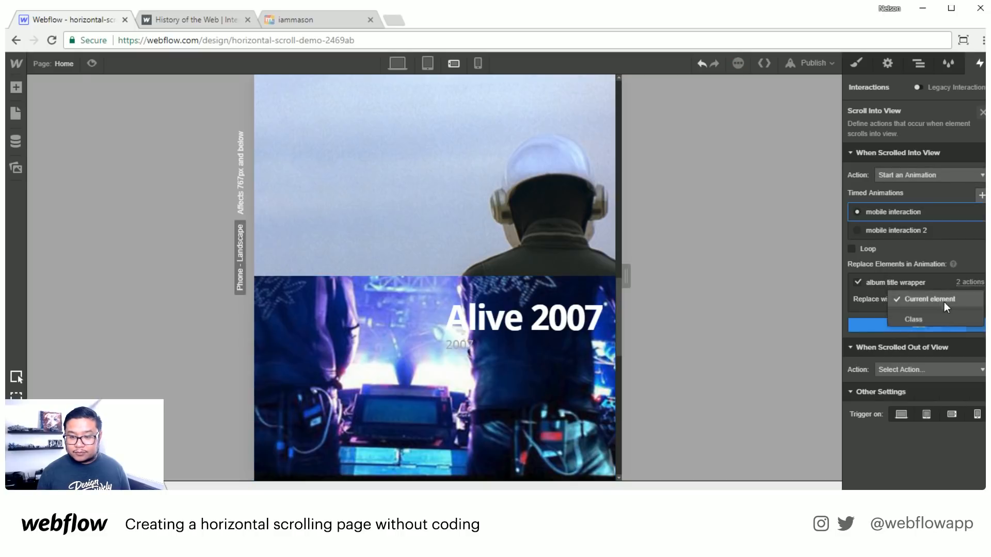
{"action": "left_click", "coordinate": [929, 319]}
{"action": "left_click", "coordinate": [922, 415]}
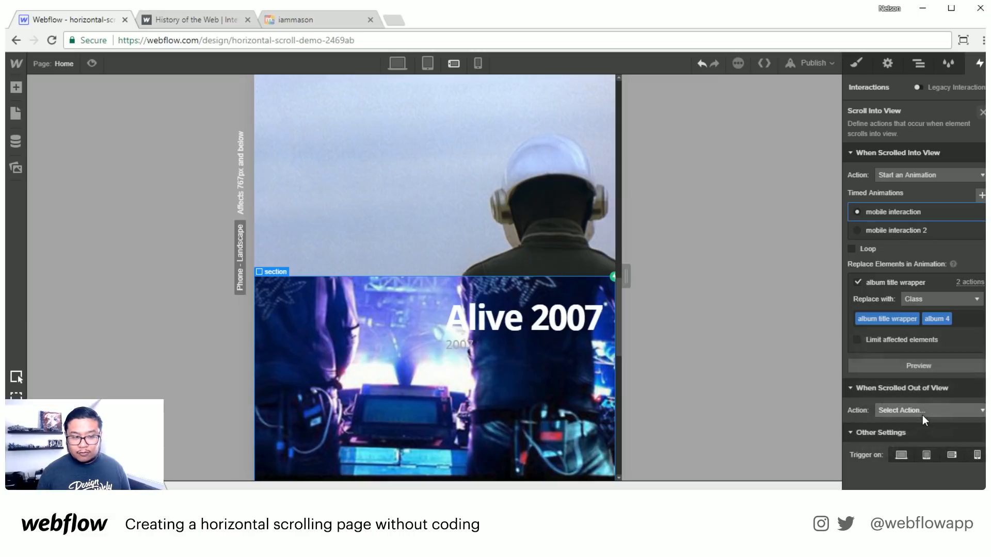
Set the Alive 2007 section to start the "mobile interaction 2" animation when scrolled out of view
{"action": "left_click", "coordinate": [914, 405]}
{"action": "left_click", "coordinate": [906, 446]}
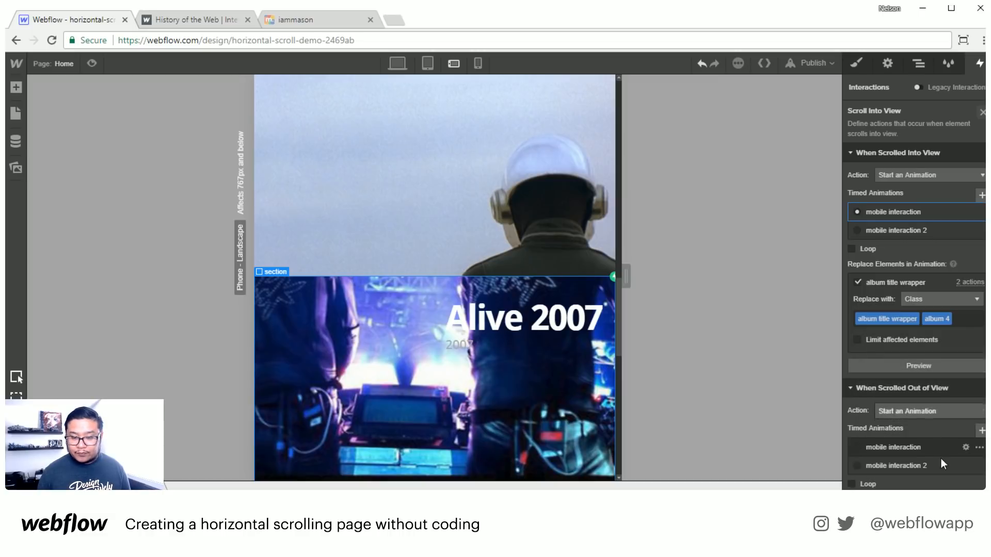
{"action": "left_click", "coordinate": [907, 469]}
In Alive 2007's scrolled-out-of-view animation, replace the album title wrapper with the class "album title wrapper album 4"
{"action": "scroll", "coordinate": [916, 436], "scroll_direction": "down", "scroll_amount": 2}
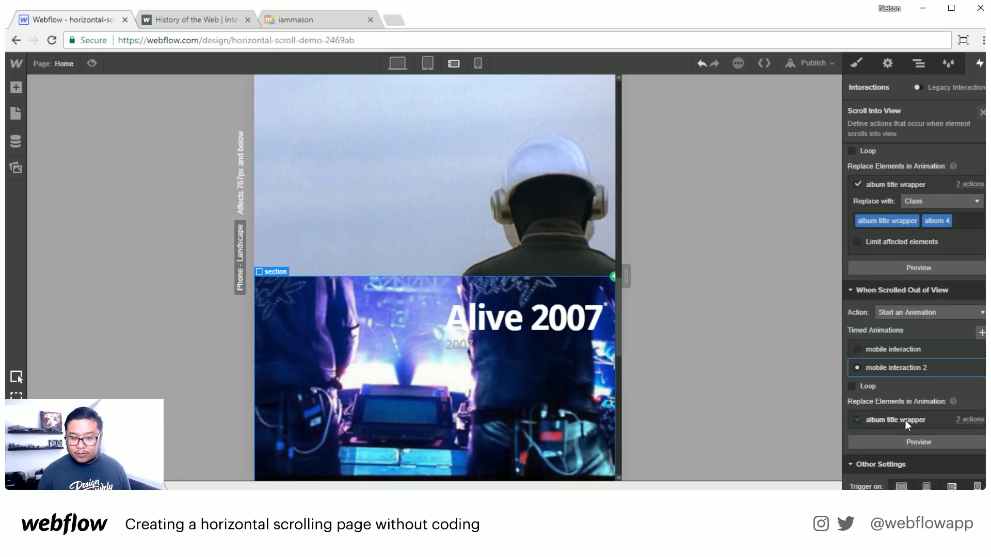
{"action": "left_click", "coordinate": [905, 420]}
{"action": "left_click", "coordinate": [895, 458]}
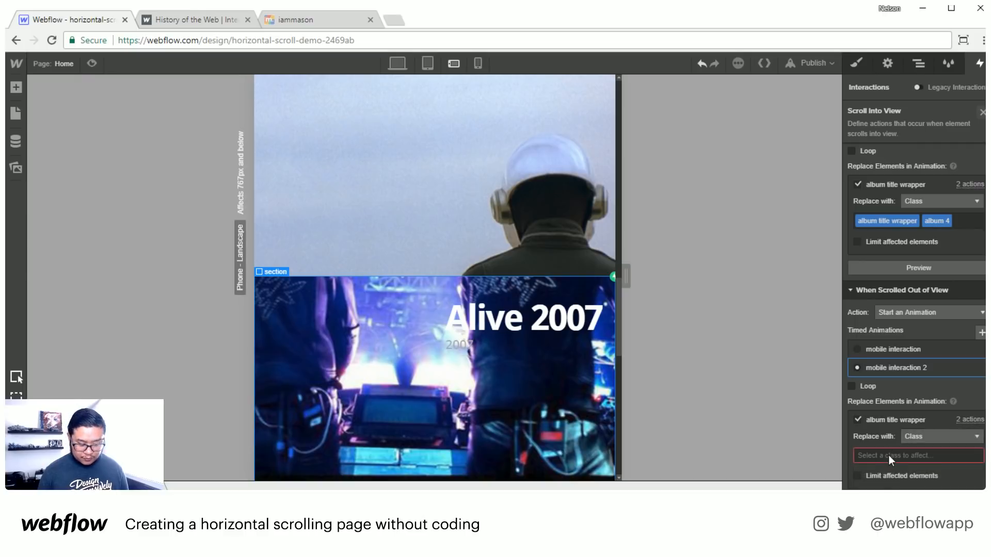
{"action": "type", "text": "4"}
{"action": "key", "text": "BackSpace"}
{"action": "type", "text": "album 4"}
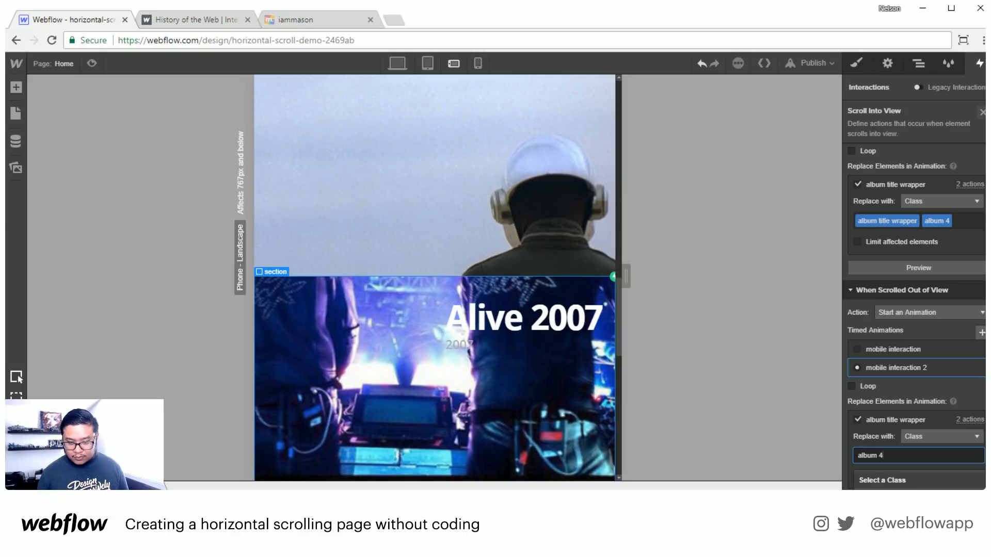
{"action": "key", "text": "Return"}
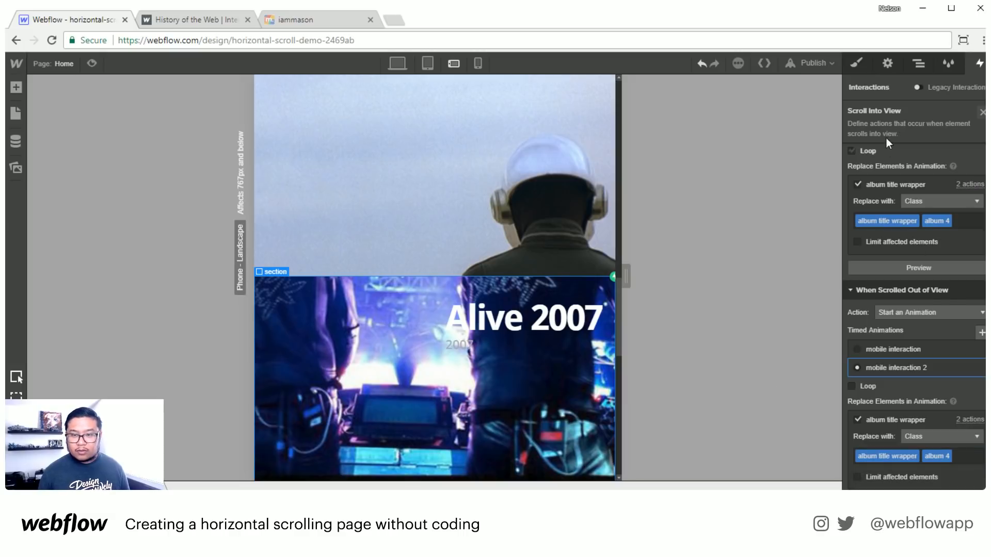
Add a Scroll Into View trigger to the Random Access section that starts the "mobile interaction" animation when scrolled into view
{"action": "scroll", "coordinate": [576, 259], "scroll_direction": "down", "scroll_amount": 8}
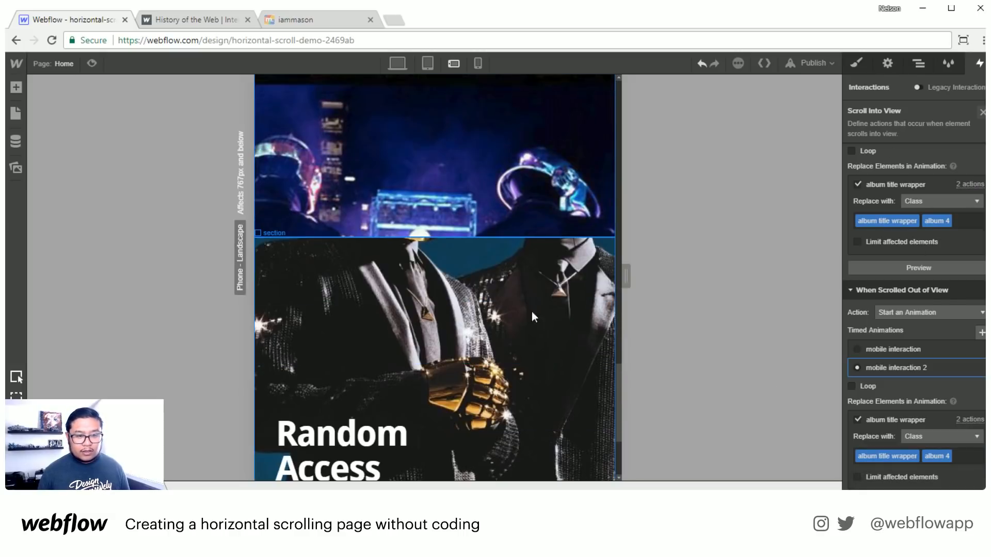
{"action": "left_click", "coordinate": [550, 282]}
{"action": "left_click", "coordinate": [982, 110]}
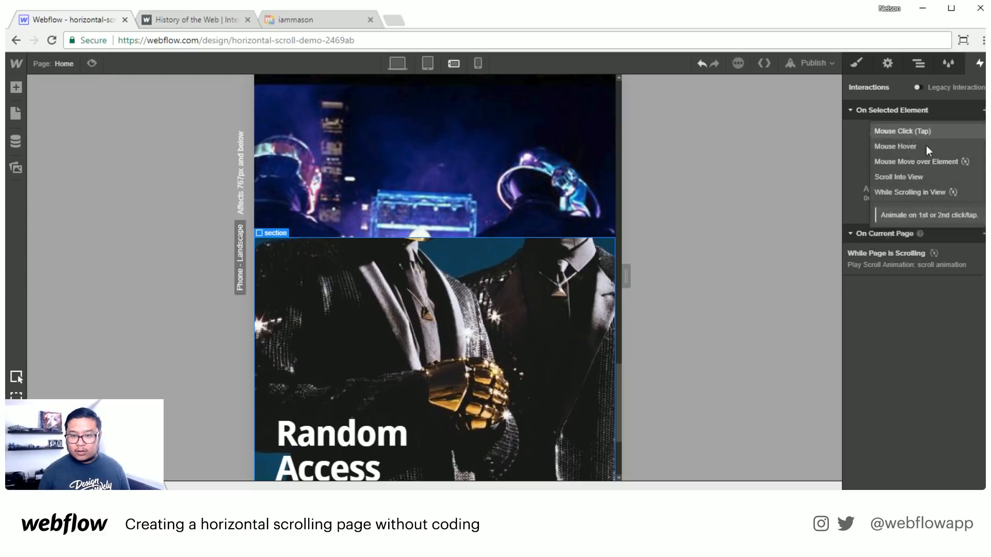
{"action": "left_click", "coordinate": [907, 176]}
{"action": "left_click", "coordinate": [918, 172]}
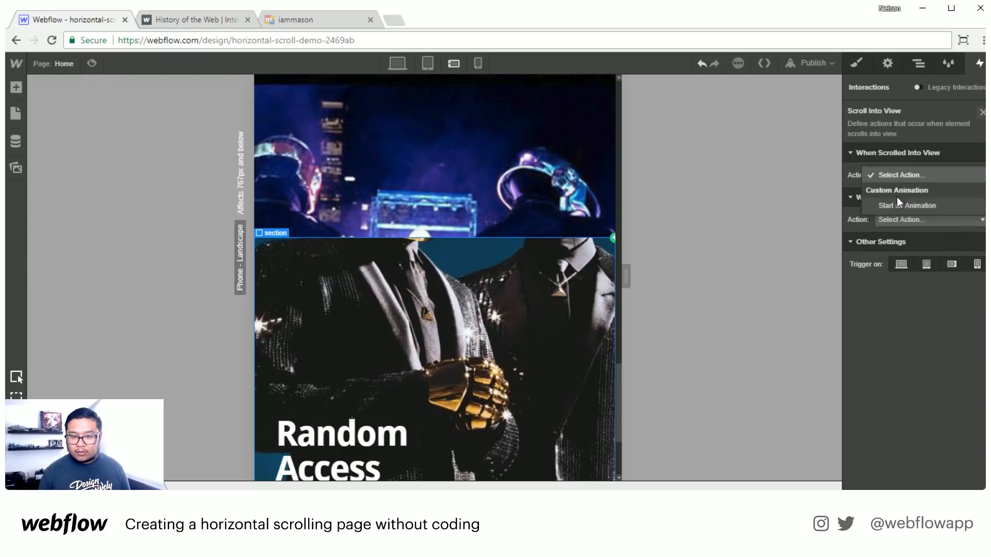
{"action": "left_click", "coordinate": [898, 201]}
{"action": "left_click", "coordinate": [893, 216]}
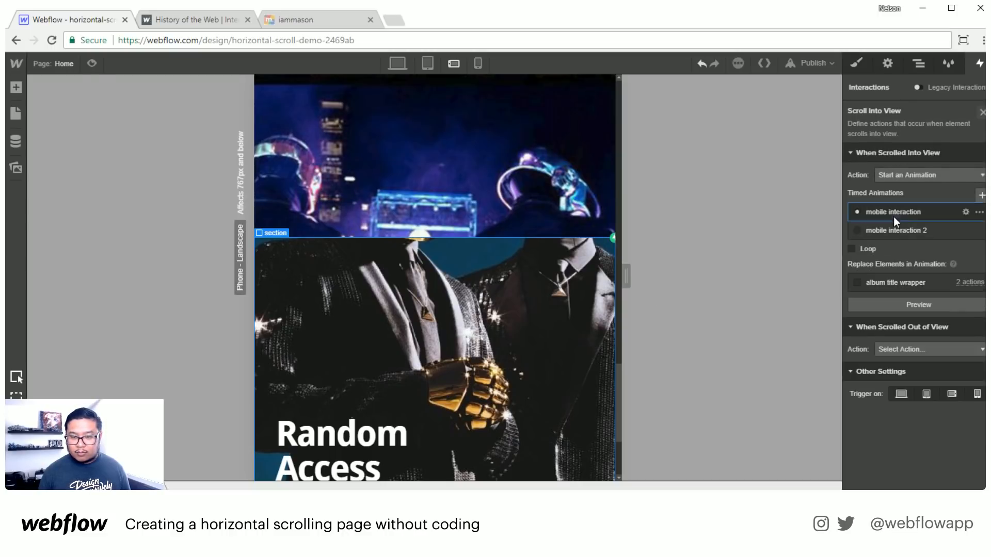
In the Random Access section's scrolled-into-view animation, replace the album title wrapper with the class "album title wrapper album 5"
{"action": "left_click", "coordinate": [891, 281]}
{"action": "left_click", "coordinate": [925, 303]}
{"action": "left_click", "coordinate": [922, 318]}
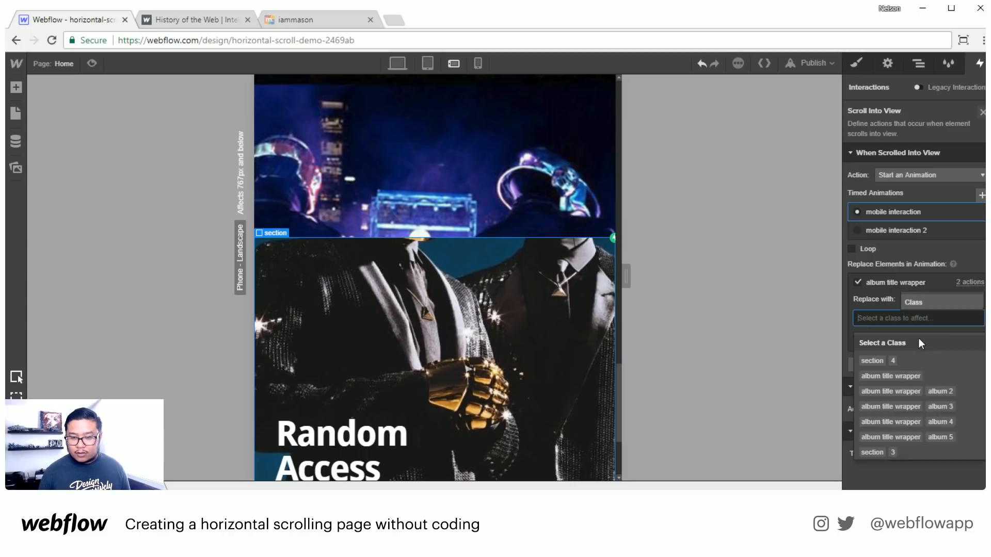
{"action": "left_click", "coordinate": [951, 438]}
Set the Random Access section to start the "mobile interaction 2" animation when scrolled out of view
{"action": "left_click", "coordinate": [928, 410]}
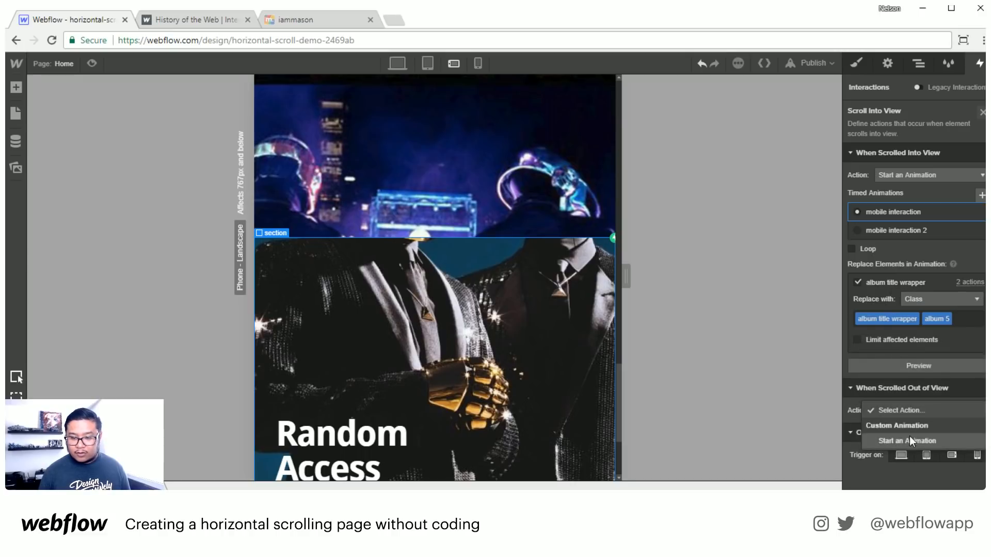
{"action": "left_click", "coordinate": [910, 437]}
{"action": "left_click", "coordinate": [896, 458]}
In the Random Access section's scrolled-out-of-view animation, replace the album title wrapper with the class "album title wrapper album 5"
{"action": "scroll", "coordinate": [919, 449], "scroll_direction": "down", "scroll_amount": 2}
{"action": "left_click", "coordinate": [901, 422]}
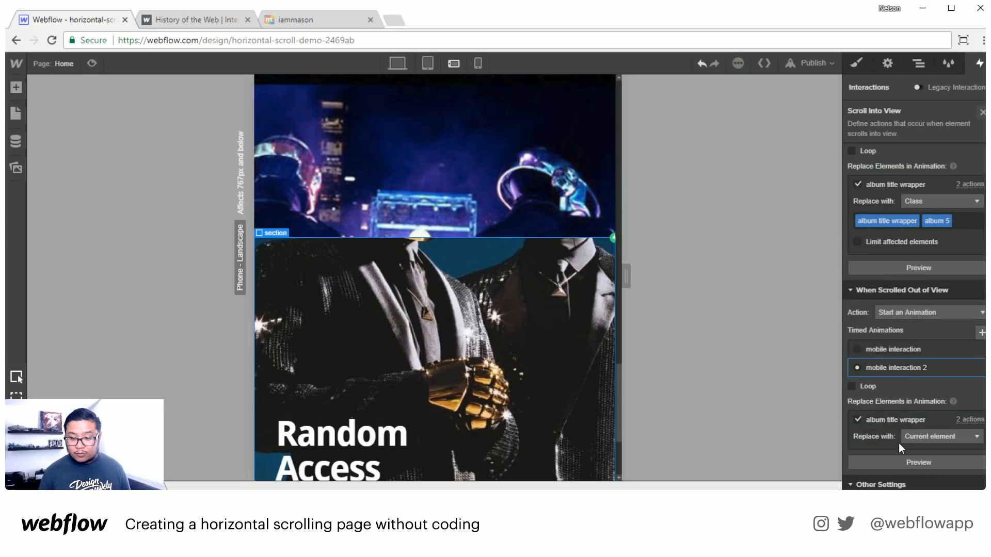
{"action": "left_click", "coordinate": [939, 437]}
{"action": "left_click", "coordinate": [933, 456]}
{"action": "left_click", "coordinate": [893, 458]}
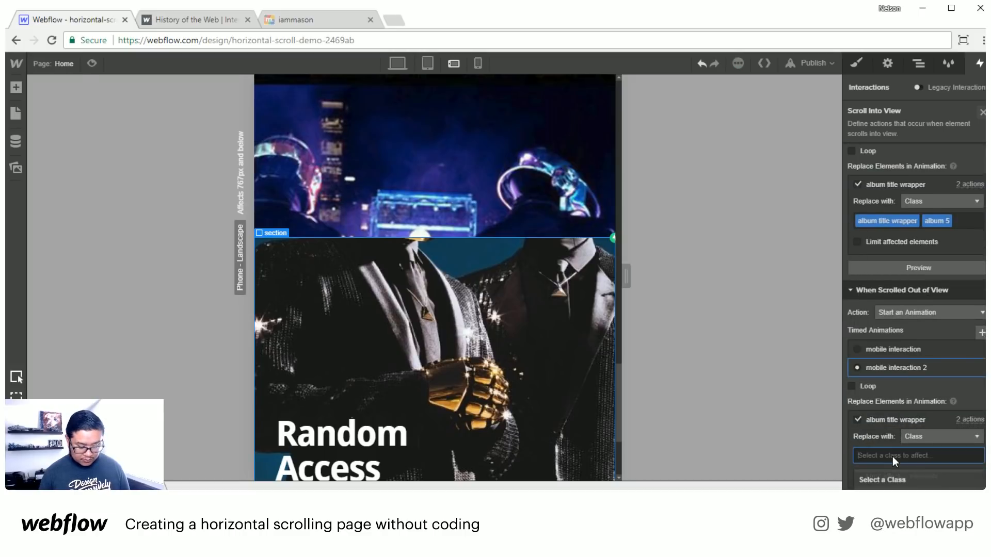
{"action": "type", "text": "album "}
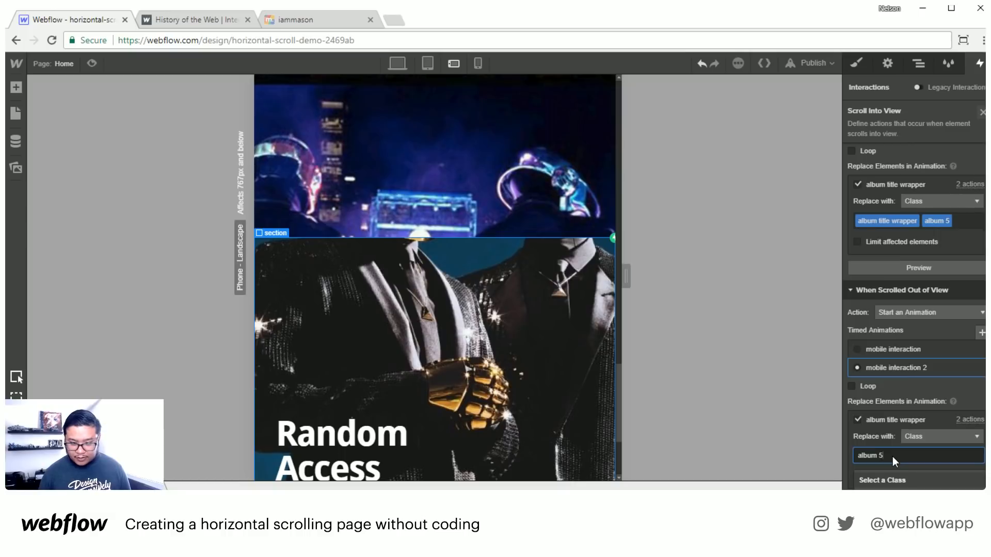
{"action": "type", "text": "5"}
{"action": "key", "text": "Return"}
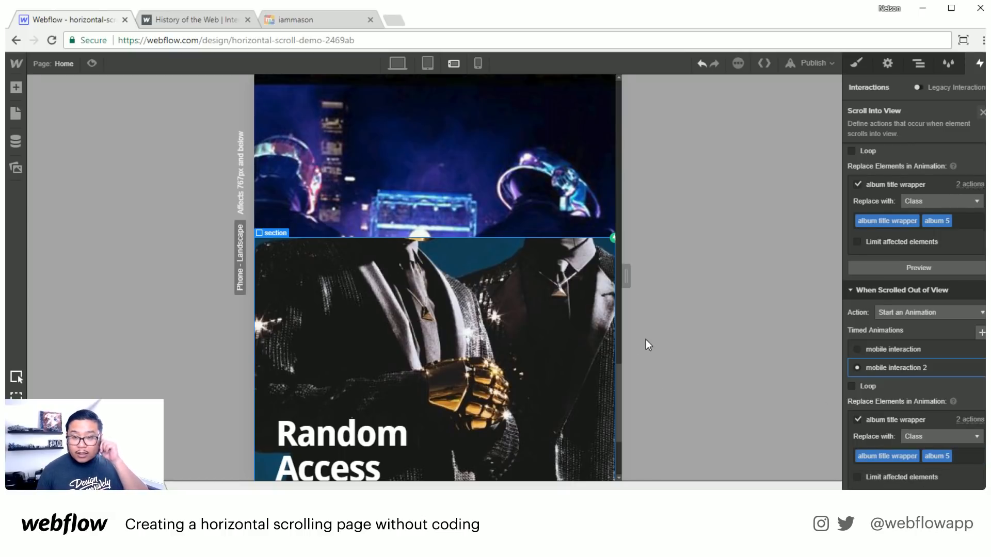
{"action": "scroll", "coordinate": [479, 337], "scroll_direction": "up", "scroll_amount": 10}
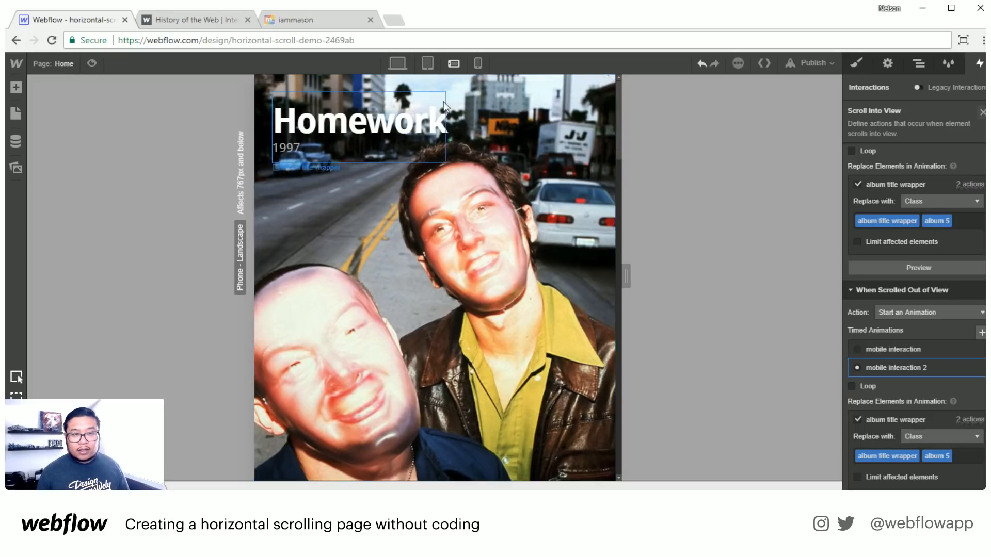
In the phone portrait view, set the Alive 2007 album title wrapper's left position to 12%
{"action": "left_click", "coordinate": [477, 62]}
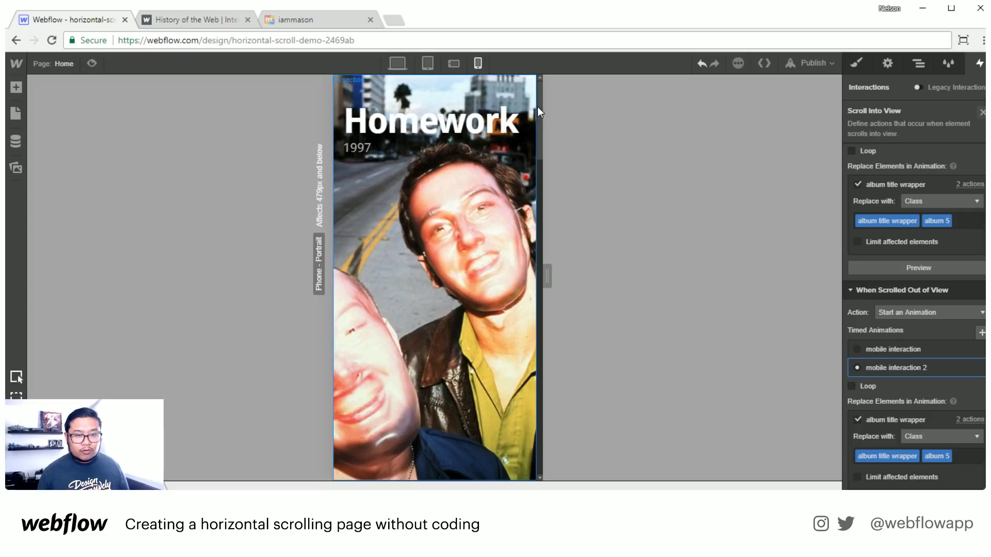
{"action": "left_click_drag", "start_coordinate": [537, 107], "coordinate": [537, 337]}
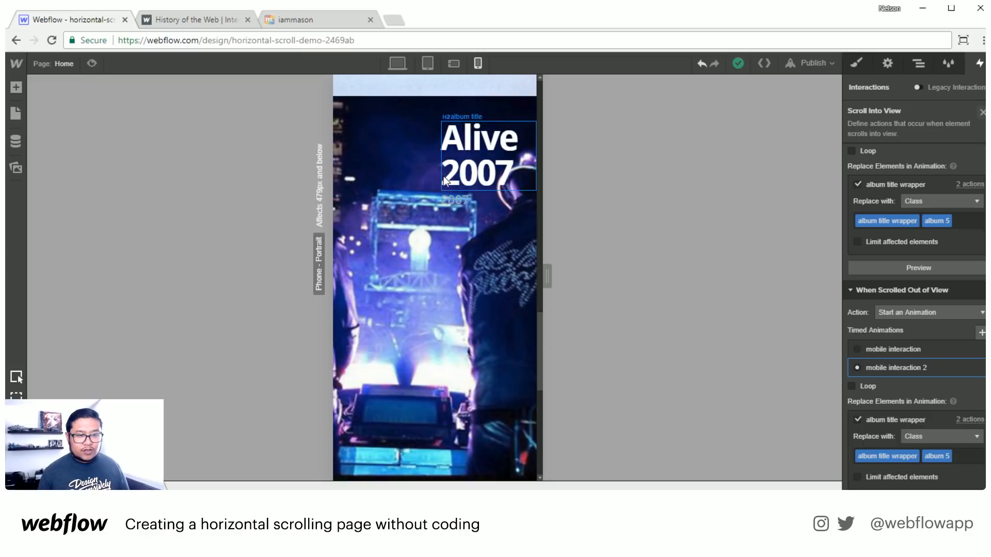
{"action": "left_click", "coordinate": [453, 245]}
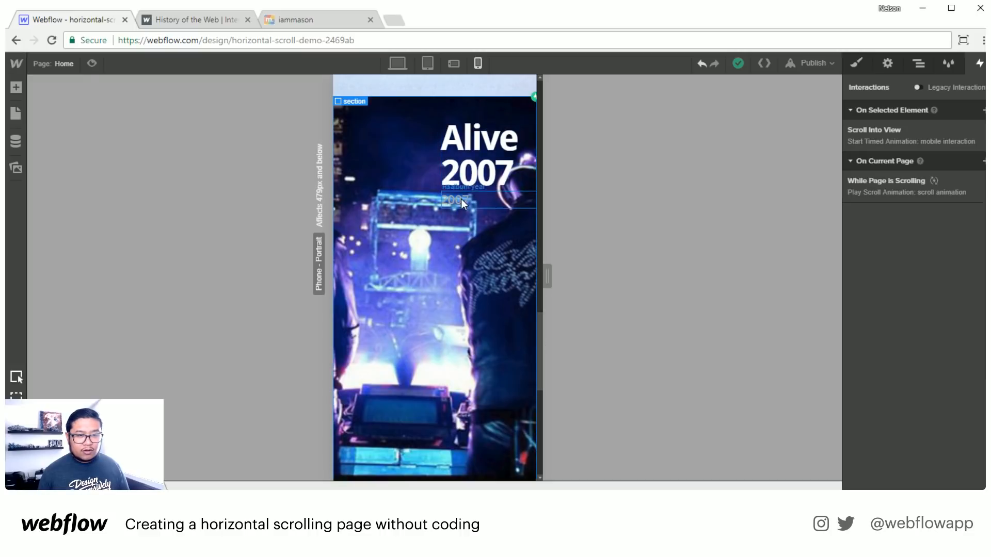
{"action": "left_click", "coordinate": [480, 182]}
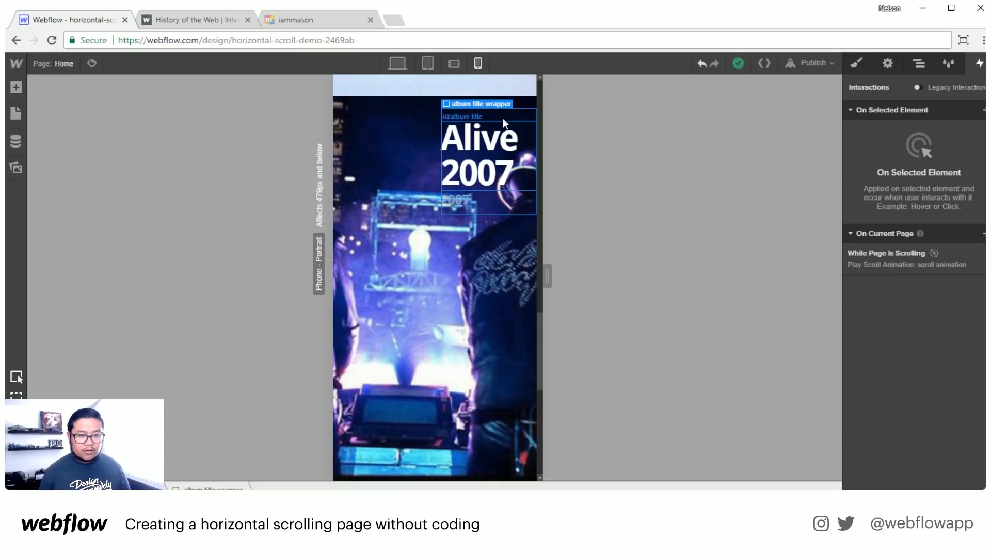
{"action": "left_click", "coordinate": [856, 65]}
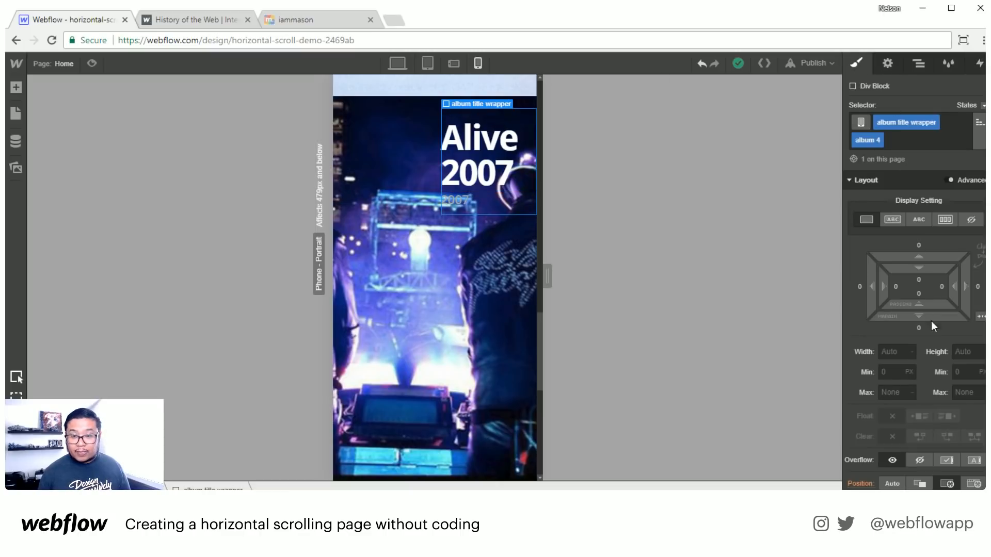
{"action": "scroll", "coordinate": [926, 331], "scroll_direction": "down", "scroll_amount": 5}
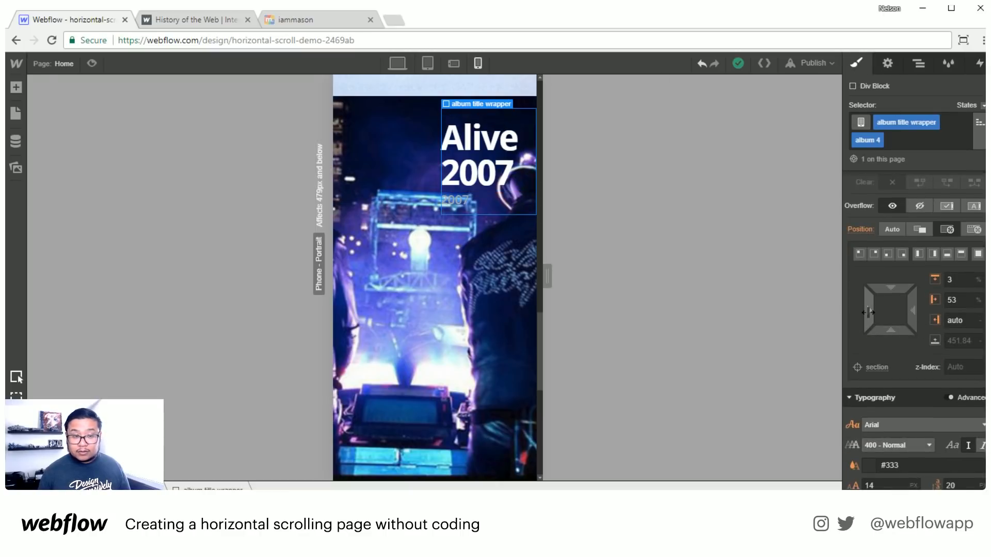
{"action": "left_click_drag", "start_coordinate": [869, 310], "coordinate": [789, 308]}
Publish the site to its webflow.io domain
{"action": "scroll", "coordinate": [478, 412], "scroll_direction": "down", "scroll_amount": 5}
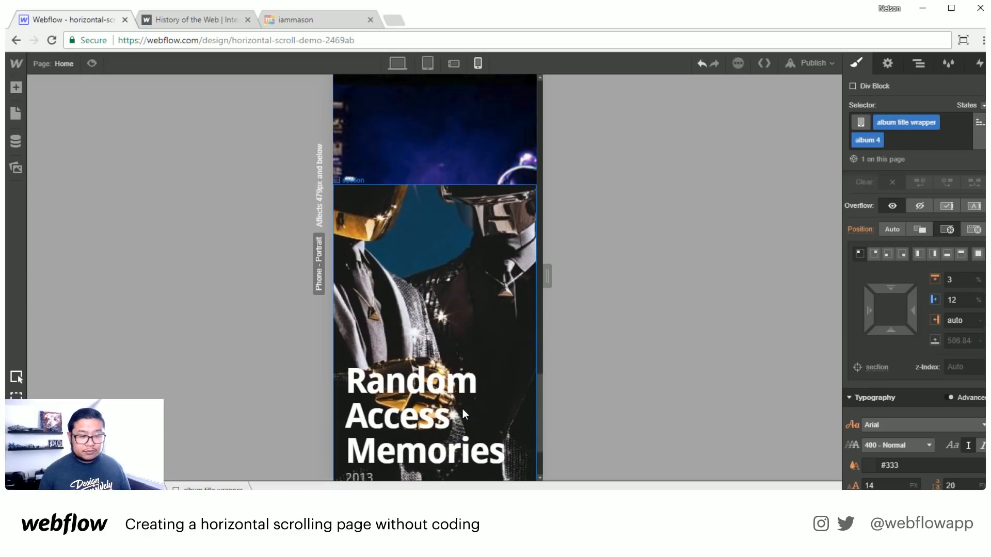
{"action": "scroll", "coordinate": [462, 409], "scroll_direction": "down", "scroll_amount": 3}
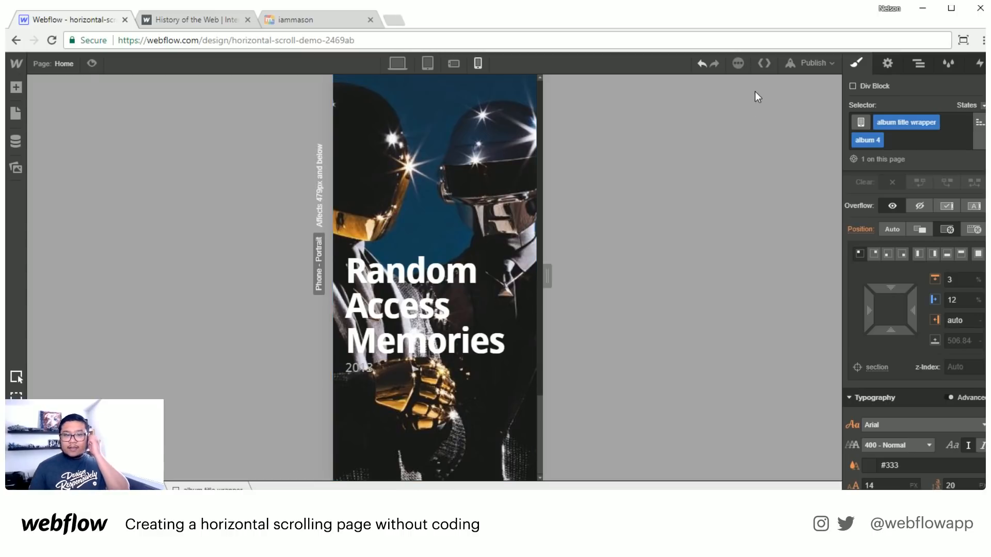
{"action": "left_click", "coordinate": [796, 61]}
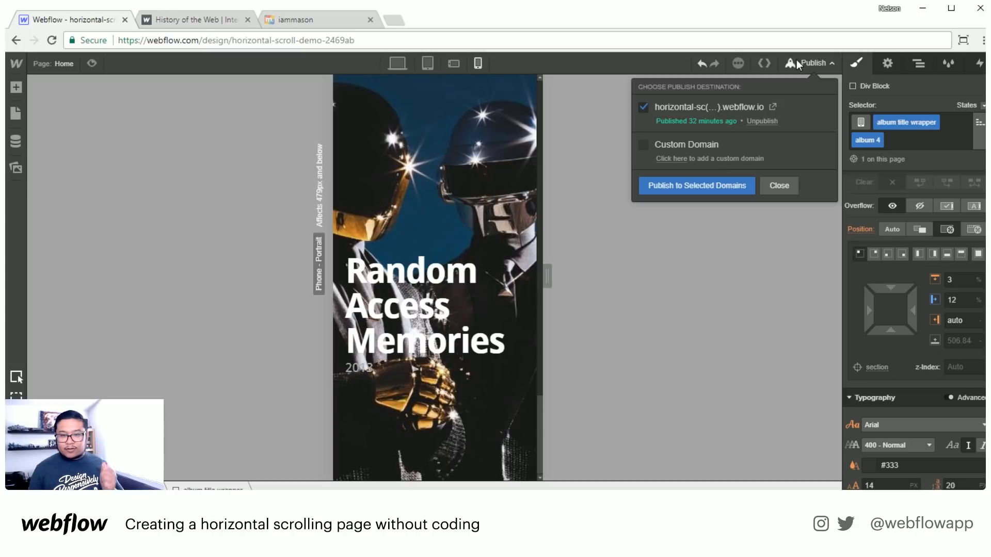
{"action": "left_click", "coordinate": [692, 182]}
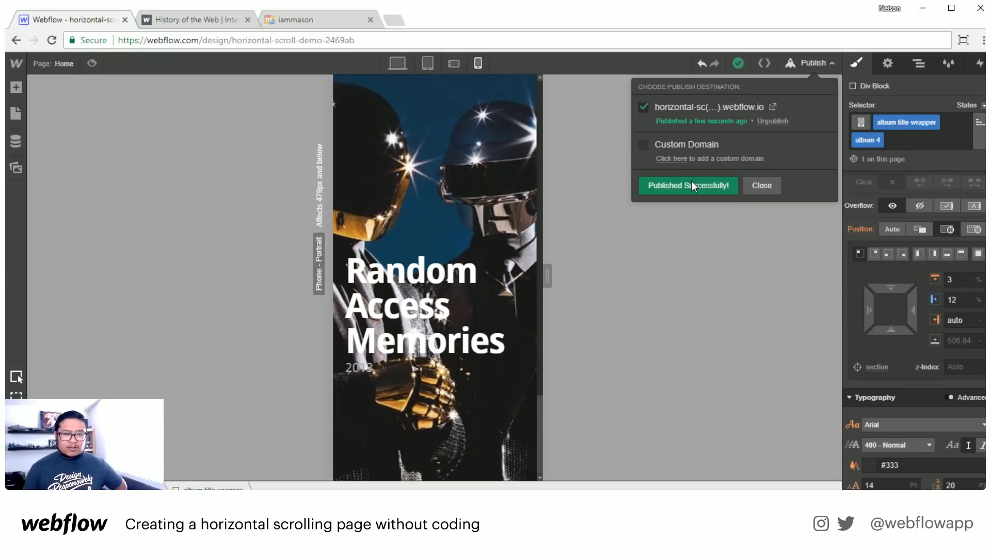
Turn off the Random Access Memories section's Scroll Into View trigger for tablet and desktop
{"action": "left_click", "coordinate": [979, 62]}
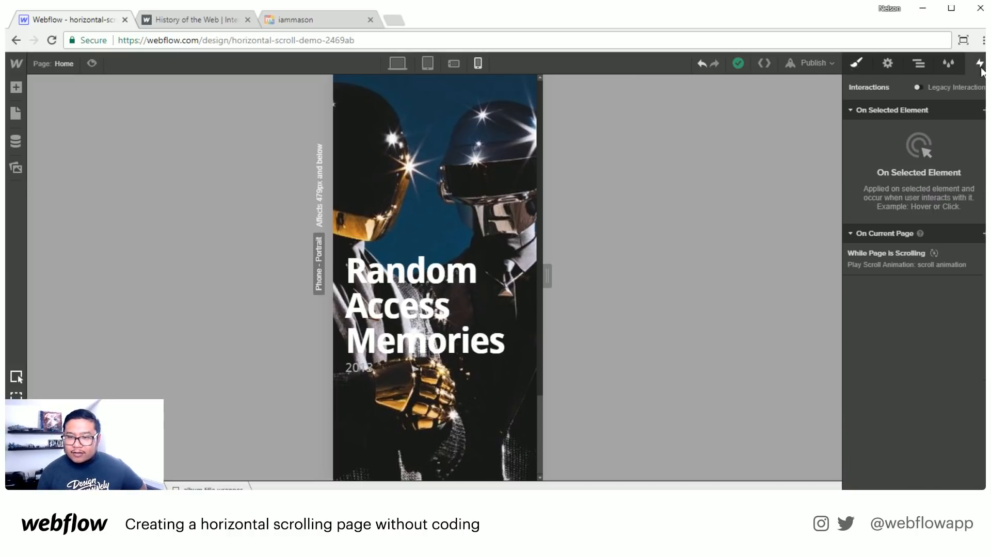
{"action": "left_click", "coordinate": [473, 204]}
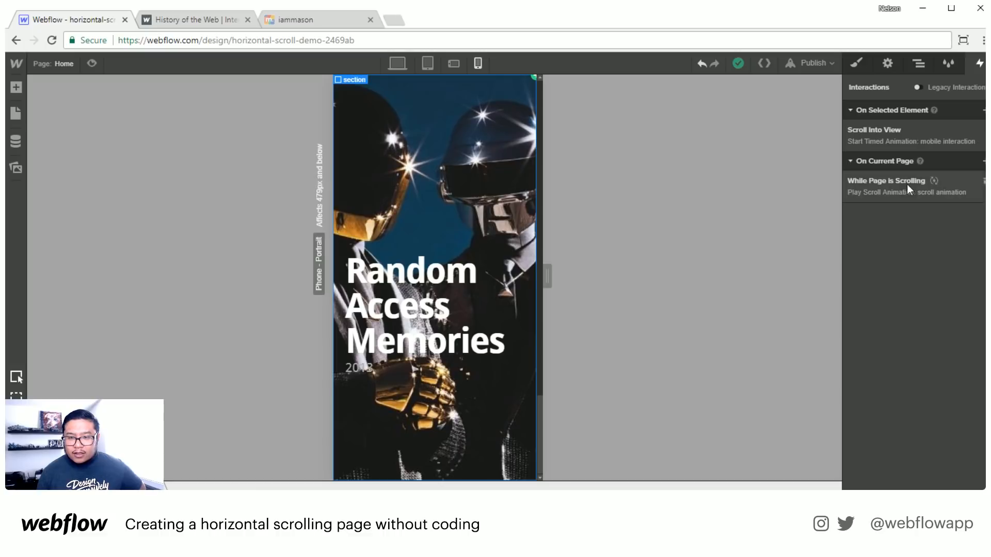
{"action": "left_click", "coordinate": [938, 139]}
{"action": "scroll", "coordinate": [938, 378], "scroll_direction": "down", "scroll_amount": 4}
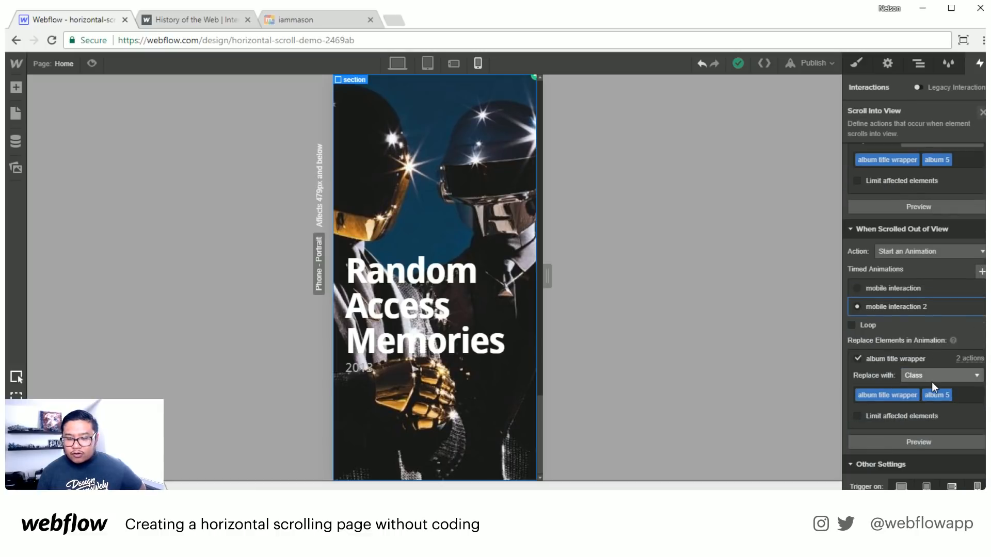
{"action": "left_click", "coordinate": [926, 486]}
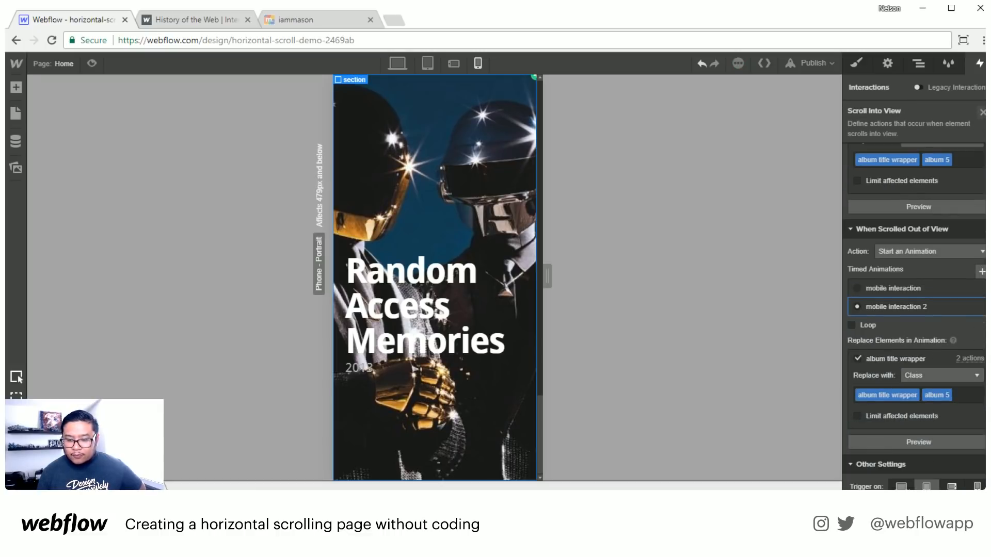
{"action": "left_click", "coordinate": [901, 487]}
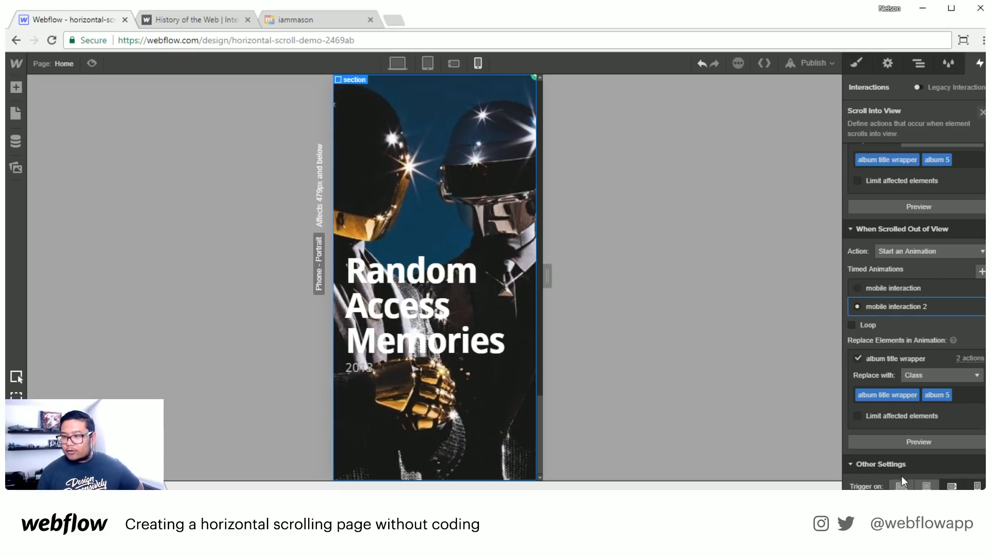
Turn off the Alive 2007 section's Scroll Into View trigger for desktop and tablet
{"action": "left_click", "coordinate": [919, 64]}
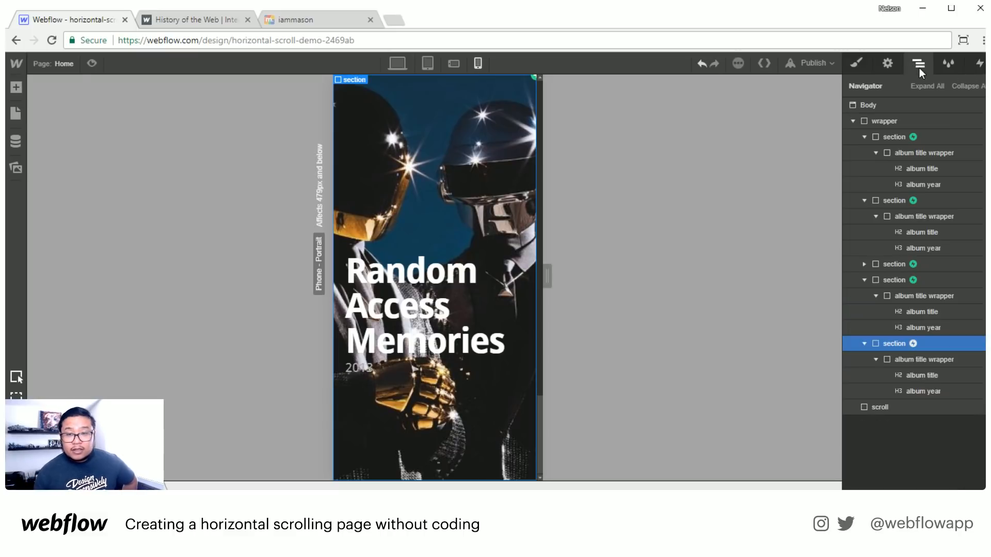
{"action": "left_click", "coordinate": [908, 282]}
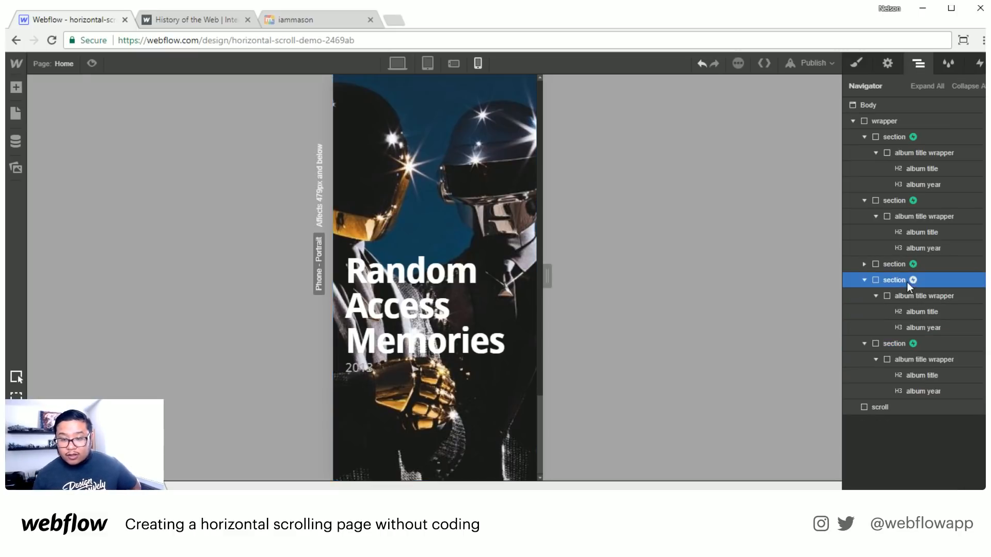
{"action": "left_click", "coordinate": [978, 63]}
{"action": "left_click", "coordinate": [885, 145]}
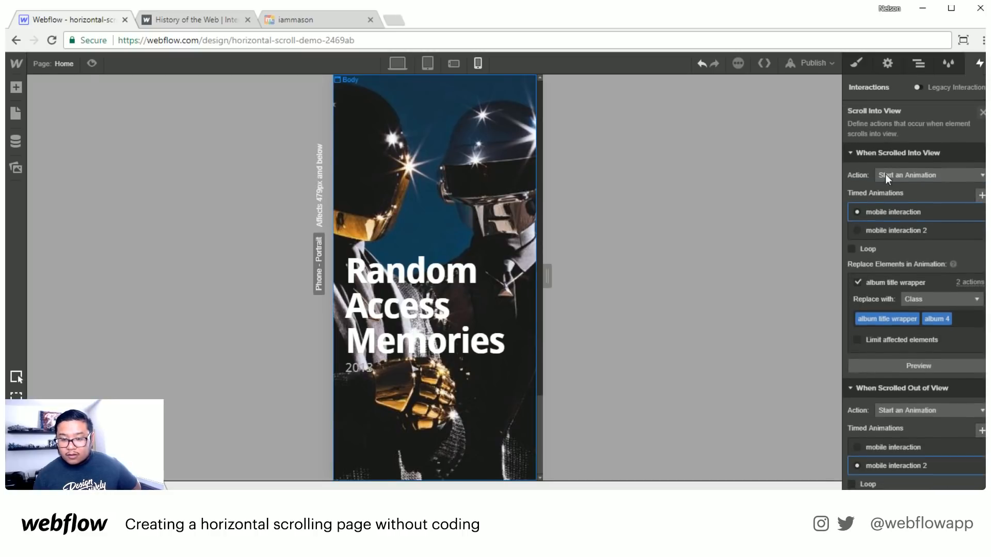
{"action": "scroll", "coordinate": [902, 387], "scroll_direction": "down", "scroll_amount": 4}
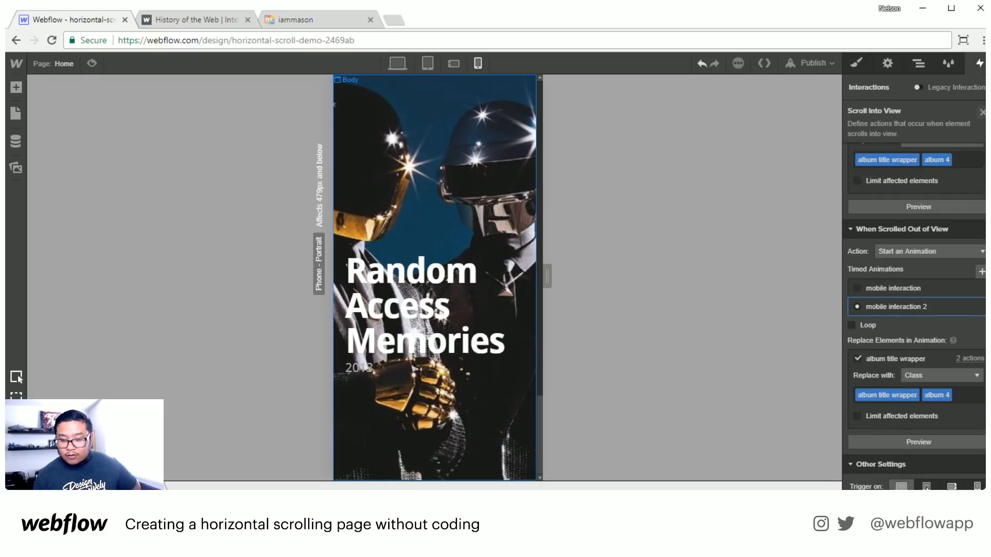
Turn off the Human After All section's Scroll Into View trigger for desktop and tablet
{"action": "left_click", "coordinate": [917, 58]}
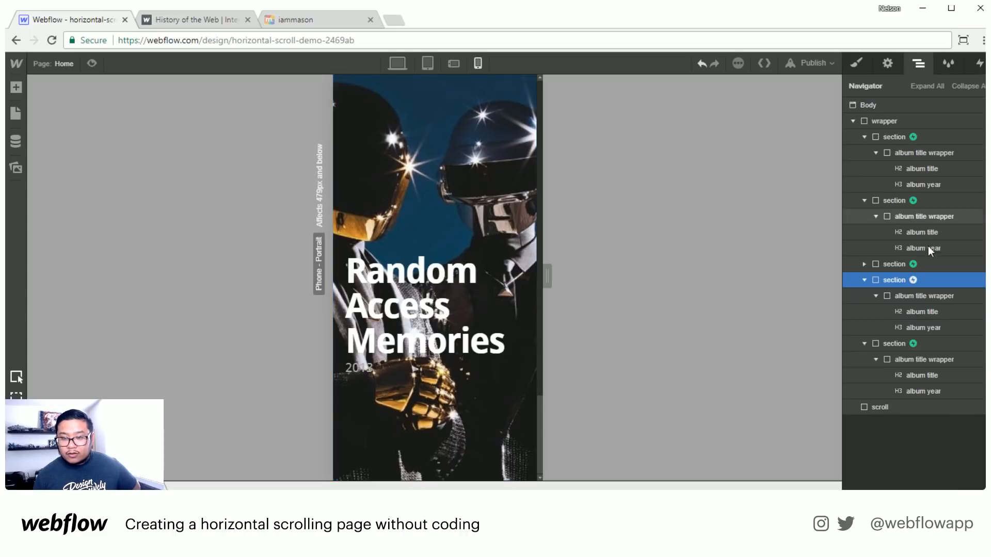
{"action": "left_click", "coordinate": [920, 264]}
{"action": "left_click", "coordinate": [979, 63]}
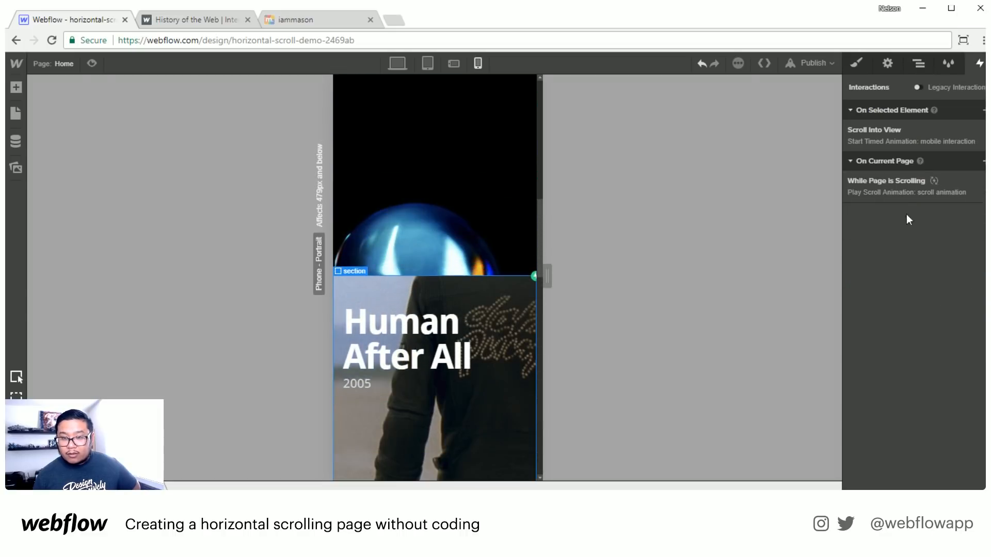
{"action": "left_click", "coordinate": [887, 134]}
{"action": "scroll", "coordinate": [926, 411], "scroll_direction": "down", "scroll_amount": 5}
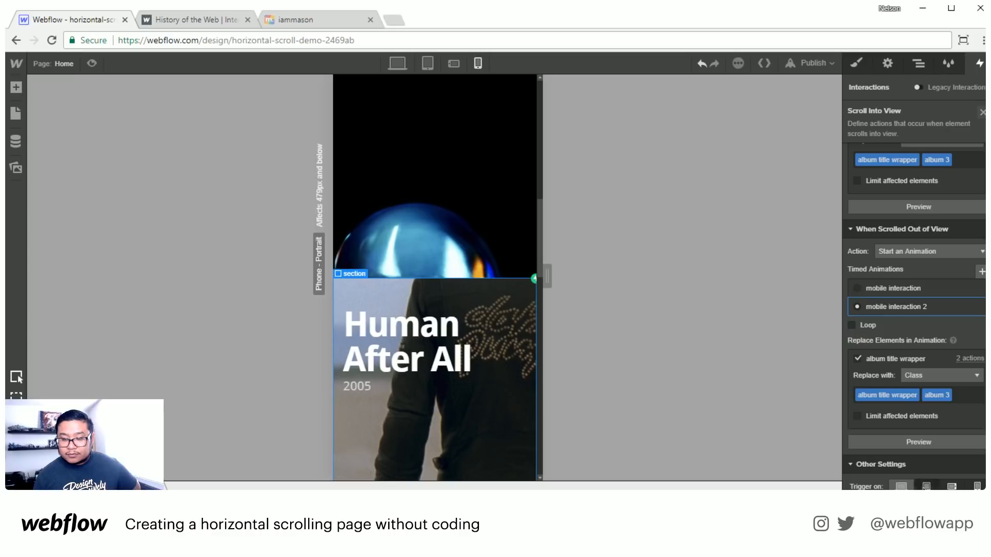
Turn off the second album section's Scroll Into View trigger for desktop and tablet
{"action": "left_click", "coordinate": [918, 63]}
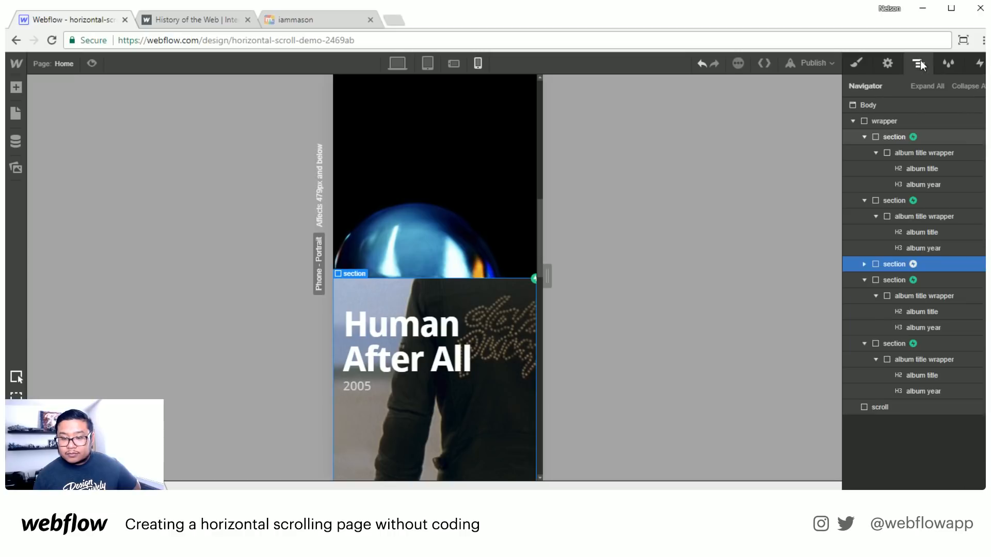
{"action": "left_click", "coordinate": [909, 200]}
{"action": "left_click", "coordinate": [978, 62]}
{"action": "left_click", "coordinate": [922, 145]}
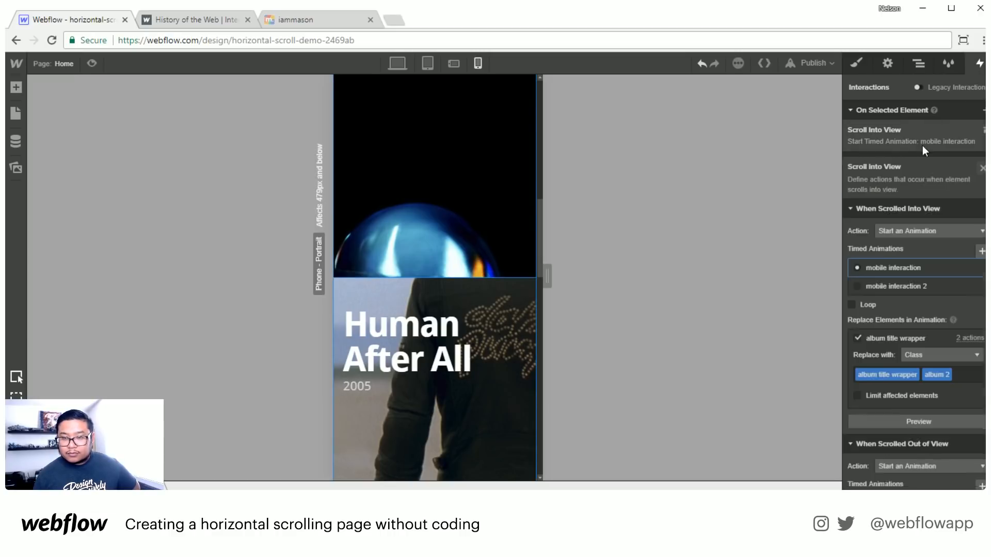
{"action": "scroll", "coordinate": [929, 397], "scroll_direction": "down", "scroll_amount": 6}
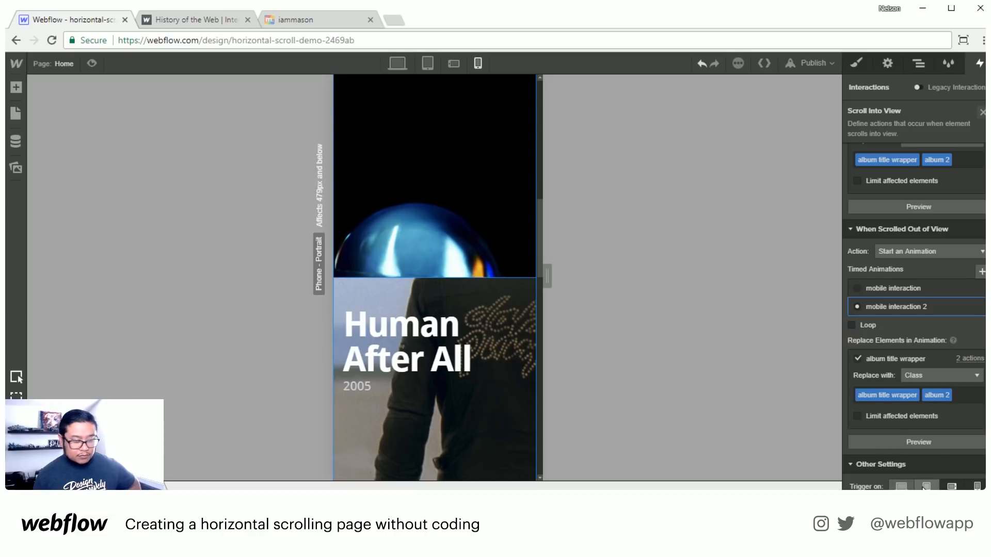
Turn off the Homework section's Scroll Into View trigger for desktop and tablet, and republish the site to its webflow.io domain
{"action": "left_click", "coordinate": [924, 68]}
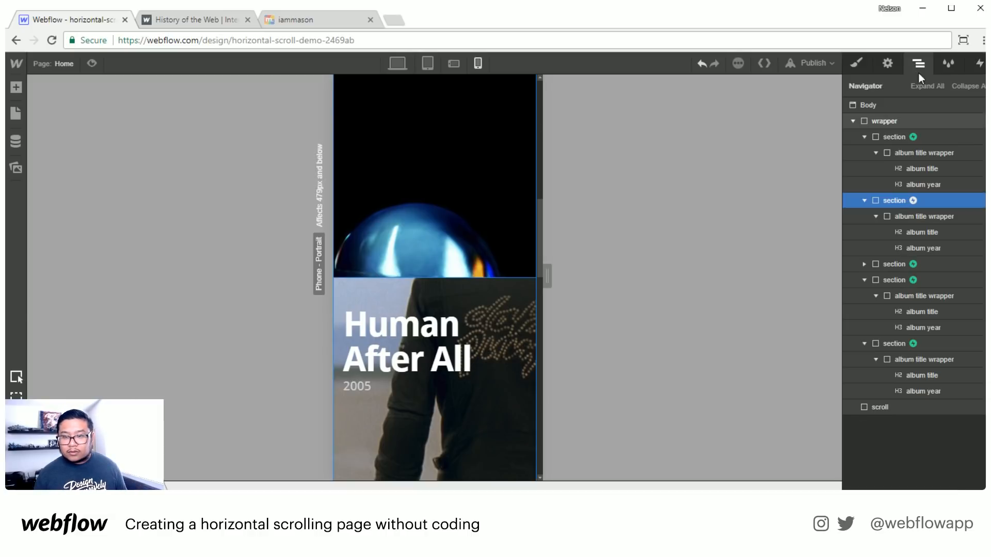
{"action": "left_click", "coordinate": [905, 142]}
{"action": "key", "text": "h"}
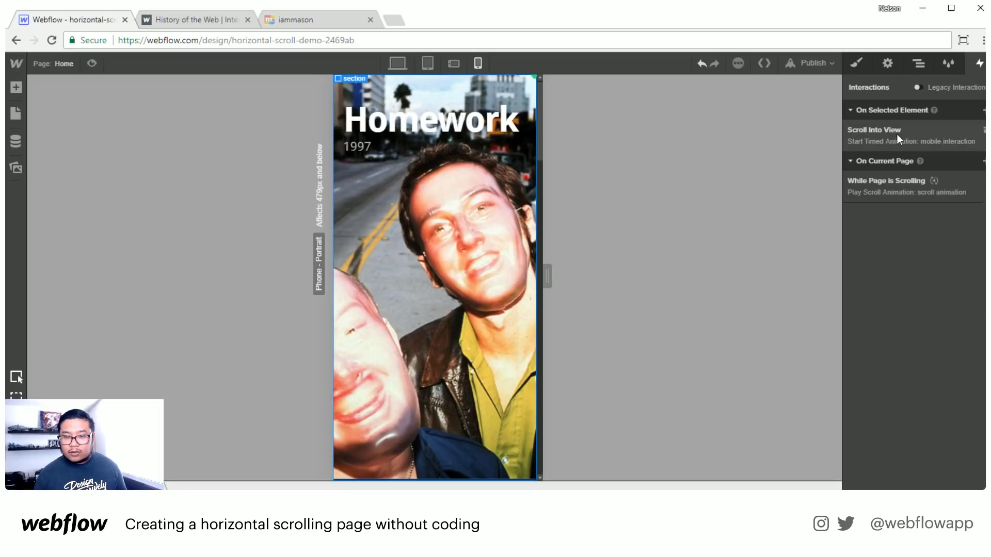
{"action": "left_click", "coordinate": [896, 134]}
{"action": "left_click", "coordinate": [926, 488]}
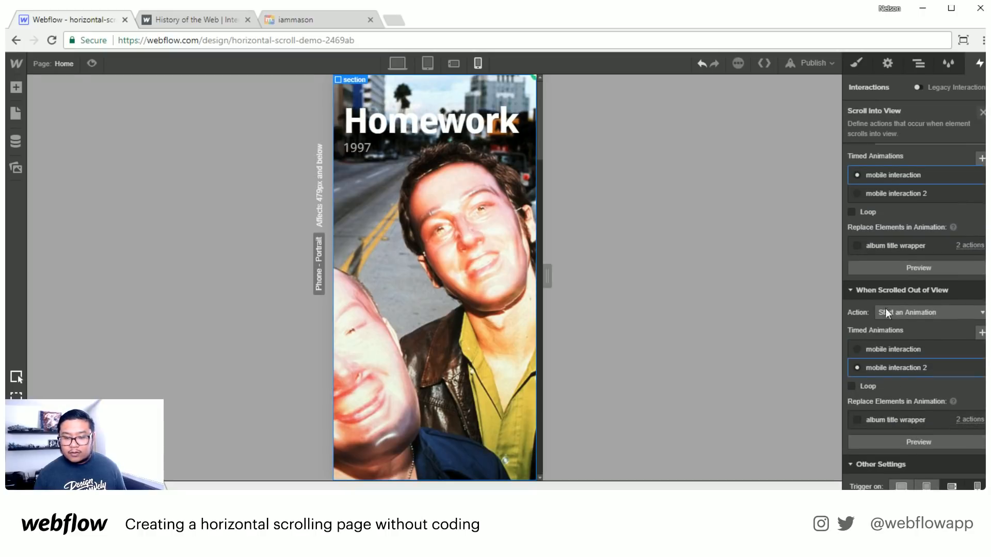
{"action": "left_click", "coordinate": [805, 62]}
{"action": "left_click", "coordinate": [693, 187]}
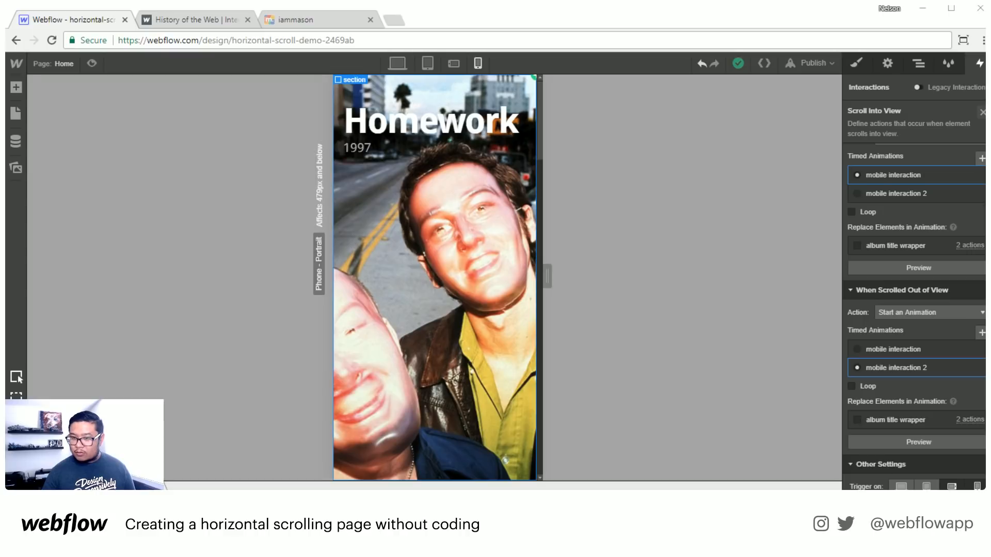
Open runners-up-splash-page.webflow.io in place of the iammason site and look through its home page down to the New Arrivals products
{"action": "left_click", "coordinate": [293, 21]}
{"action": "left_click", "coordinate": [300, 40]}
{"action": "type", "text": "runners-up-splash-page"}
{"action": "type", "text": ".webflow.io"}
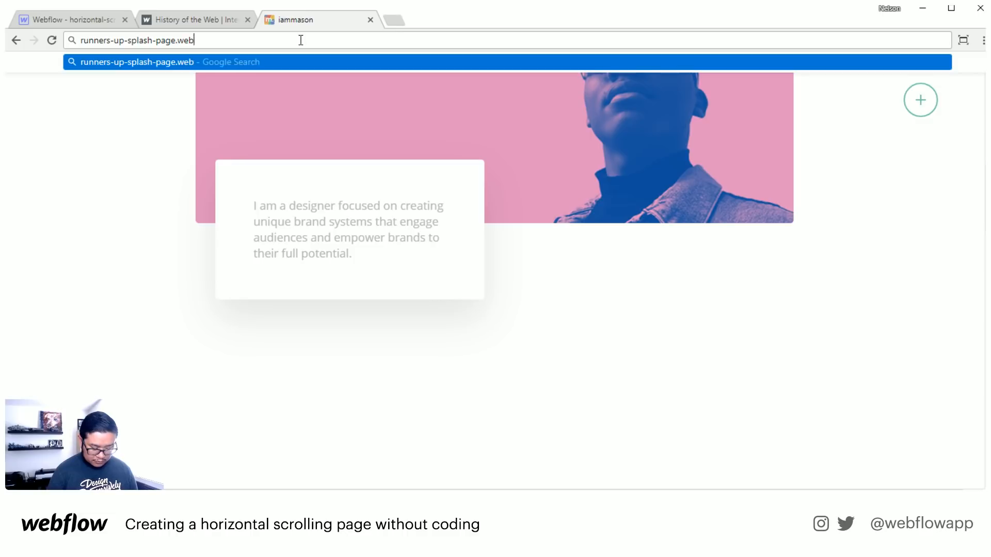
{"action": "key", "text": "Return"}
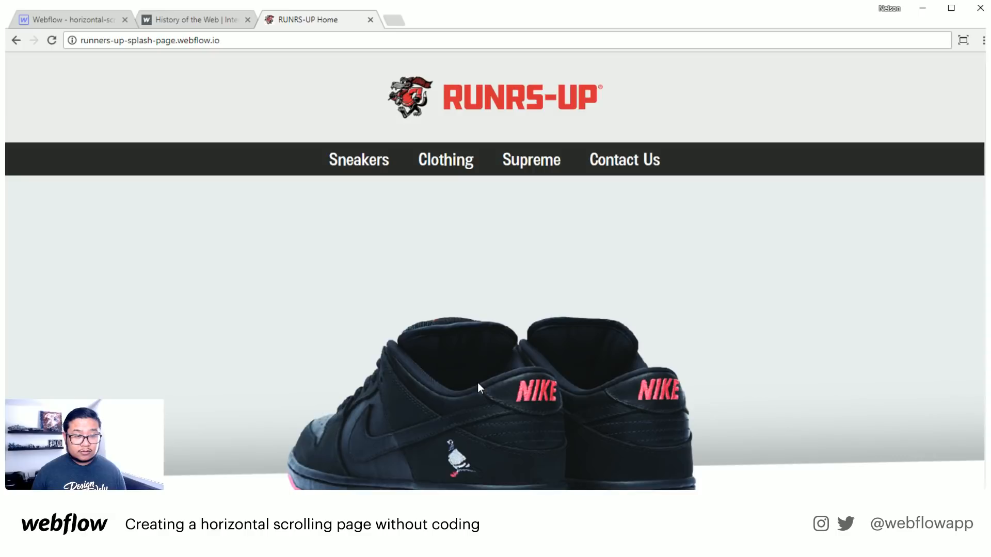
{"action": "scroll", "coordinate": [478, 384], "scroll_direction": "down", "scroll_amount": 5}
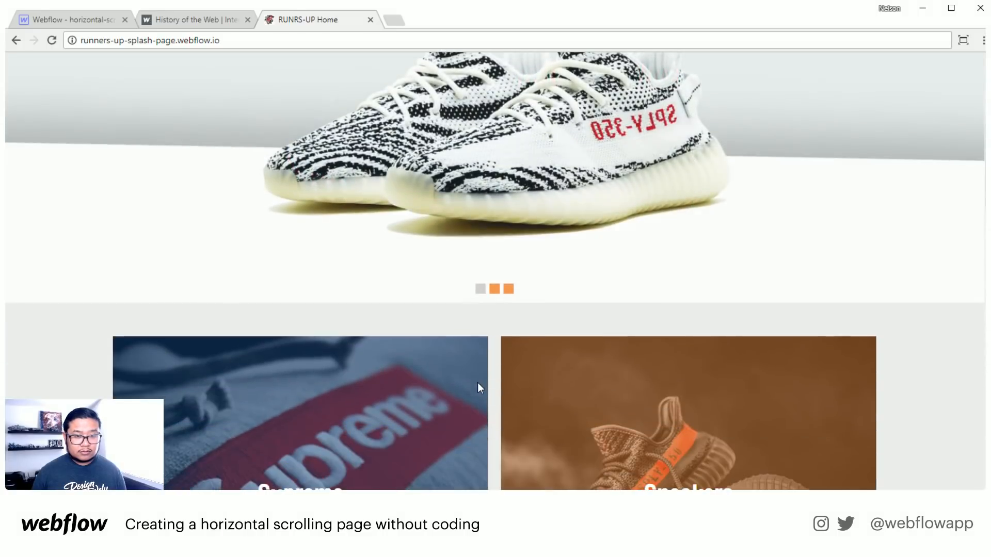
{"action": "scroll", "coordinate": [477, 384], "scroll_direction": "down", "scroll_amount": 4}
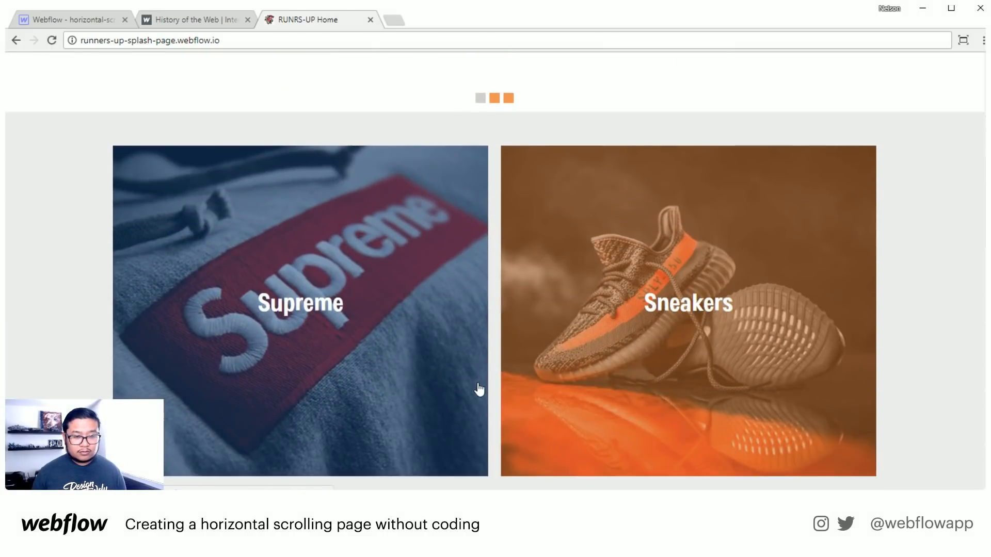
{"action": "scroll", "coordinate": [477, 389], "scroll_direction": "down", "scroll_amount": 1}
{"action": "scroll", "coordinate": [371, 340], "scroll_direction": "down", "scroll_amount": 5}
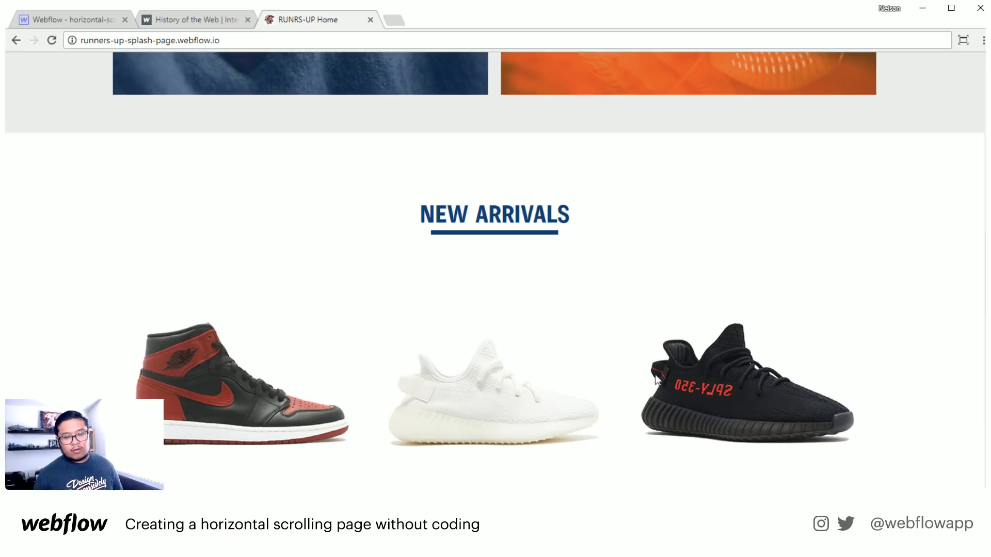
{"action": "scroll", "coordinate": [602, 329], "scroll_direction": "down", "scroll_amount": 5}
{"action": "scroll", "coordinate": [606, 334], "scroll_direction": "down", "scroll_amount": 1}
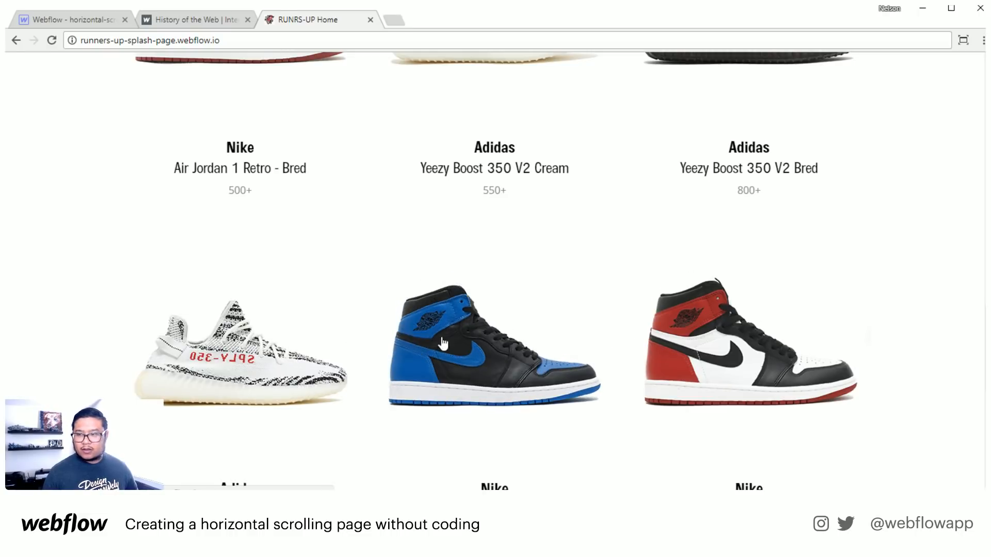
Examine the RUNRS-UP home page's remaining products, email sign-up, footer and hero slider images
{"action": "scroll", "coordinate": [726, 272], "scroll_direction": "down", "scroll_amount": 10}
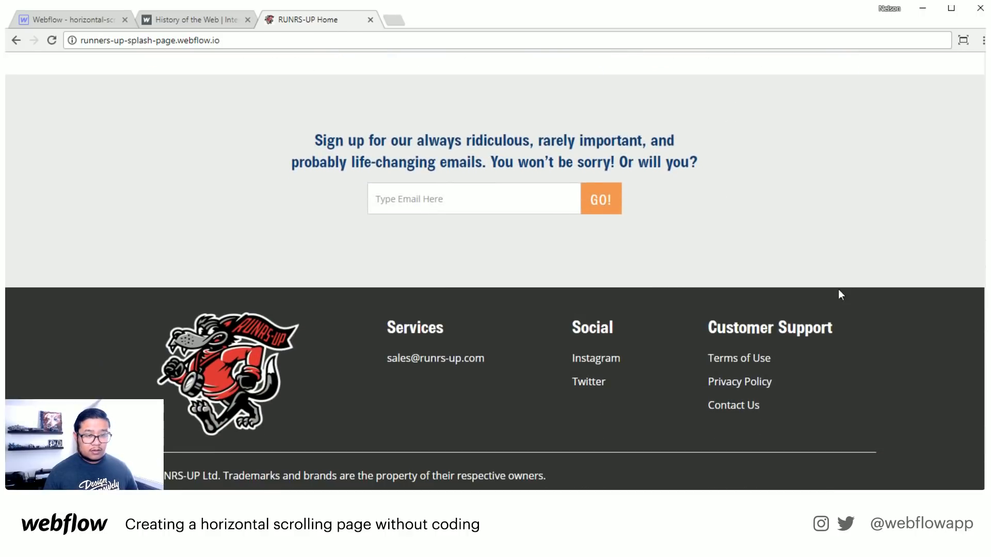
{"action": "scroll", "coordinate": [832, 289], "scroll_direction": "up", "scroll_amount": 12}
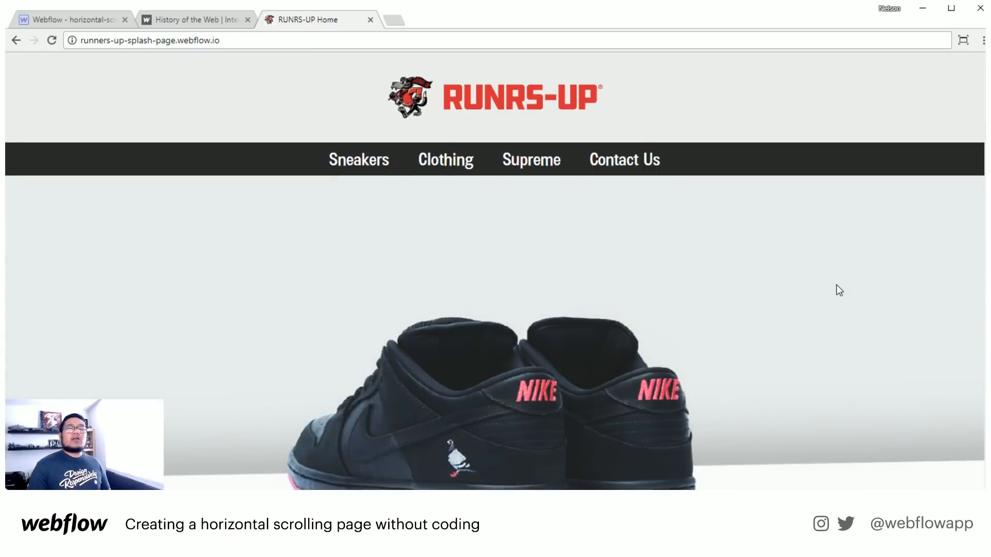
{"action": "scroll", "coordinate": [827, 278], "scroll_direction": "down", "scroll_amount": 3}
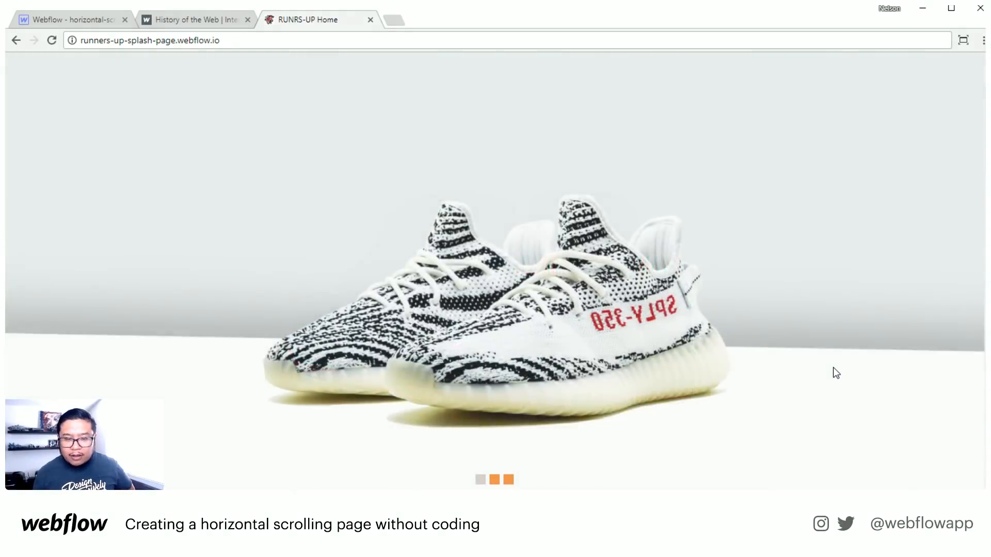
{"action": "scroll", "coordinate": [833, 368], "scroll_direction": "up", "scroll_amount": 2}
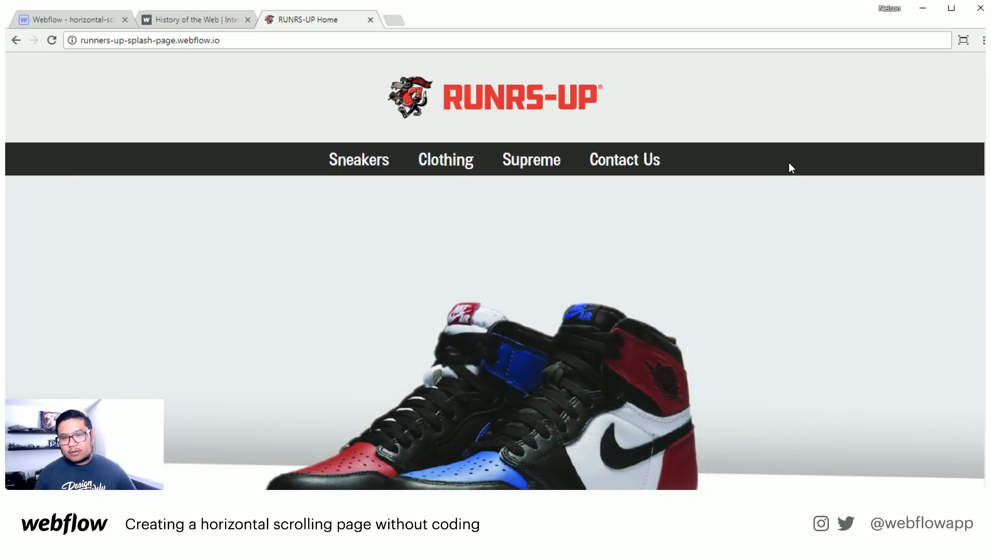
{"action": "scroll", "coordinate": [789, 163], "scroll_direction": "down", "scroll_amount": 4}
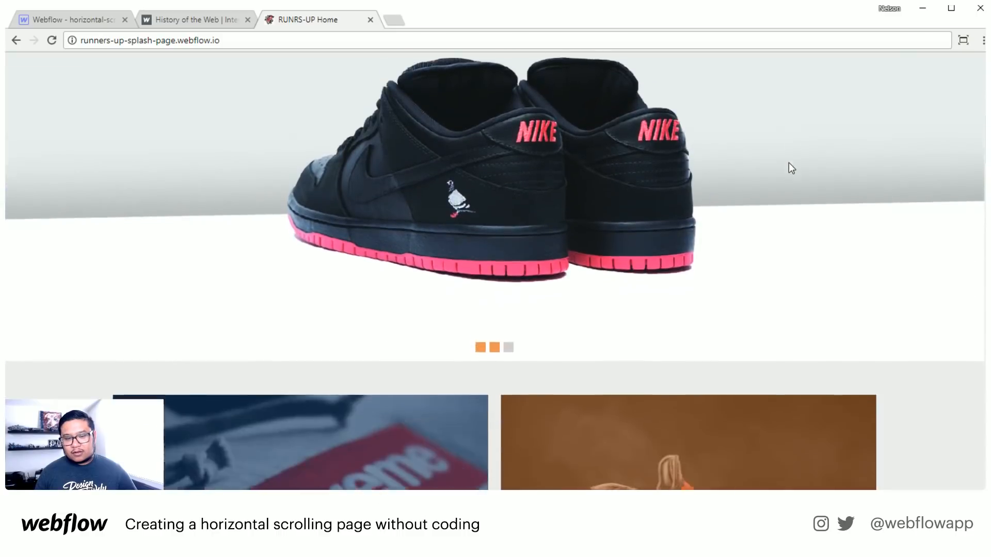
{"action": "scroll", "coordinate": [789, 163], "scroll_direction": "down", "scroll_amount": 4}
{"action": "scroll", "coordinate": [789, 164], "scroll_direction": "up", "scroll_amount": 8}
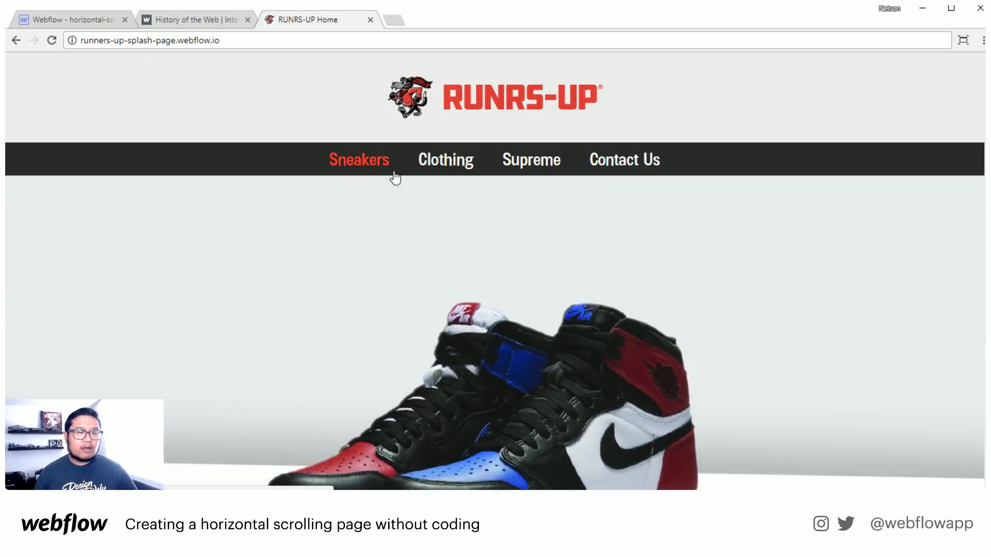
Review the RUNRS-UP page's Supreme and Sneakers category tiles and its New Arrivals section, continuing to the footer
{"action": "scroll", "coordinate": [405, 210], "scroll_direction": "down", "scroll_amount": 10}
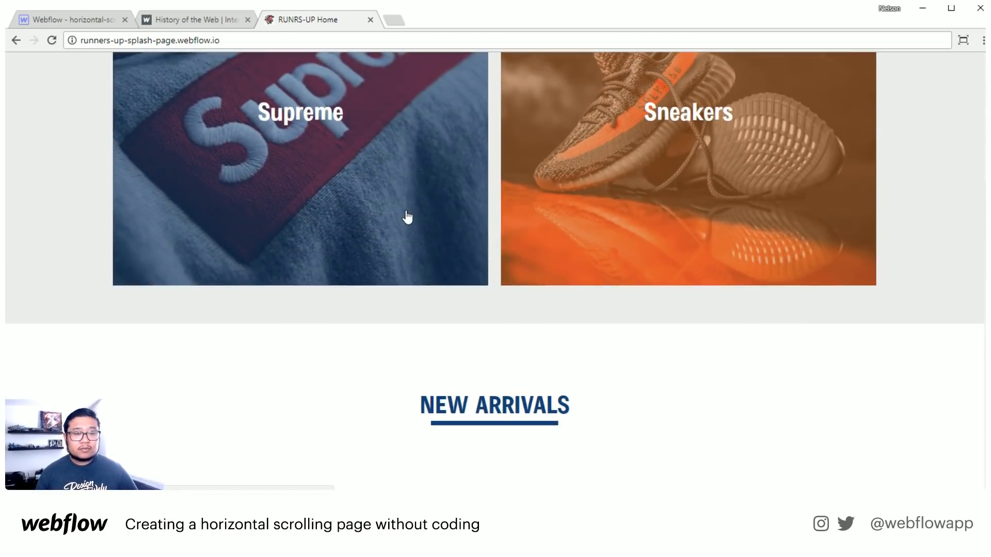
{"action": "scroll", "coordinate": [332, 224], "scroll_direction": "up", "scroll_amount": 4}
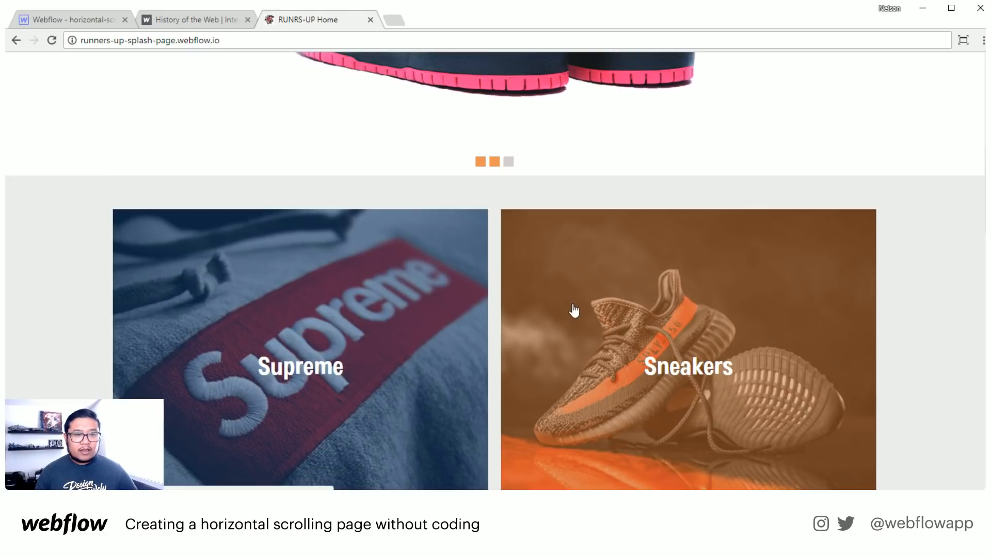
{"action": "scroll", "coordinate": [361, 217], "scroll_direction": "up", "scroll_amount": 5}
{"action": "scroll", "coordinate": [694, 209], "scroll_direction": "down", "scroll_amount": 12}
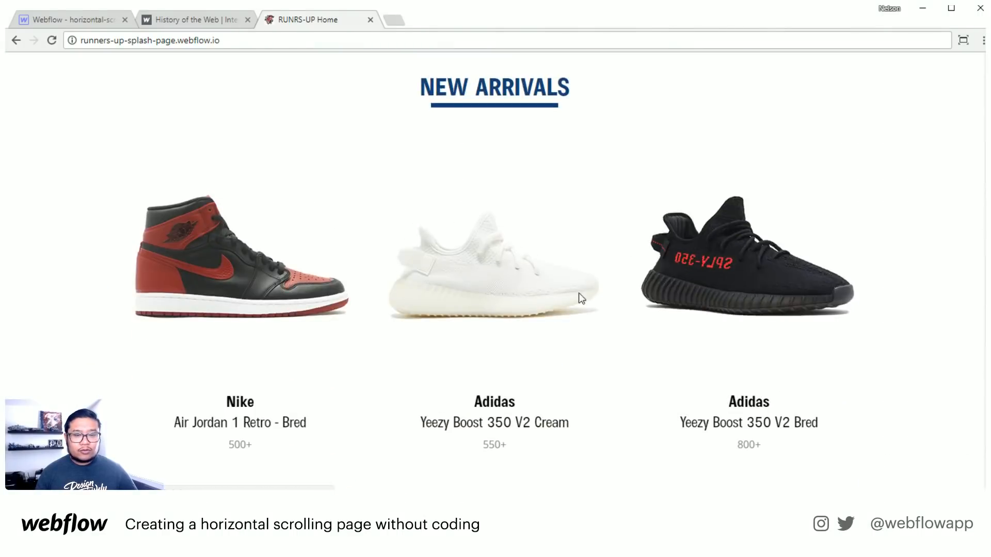
{"action": "scroll", "coordinate": [671, 231], "scroll_direction": "up", "scroll_amount": 8}
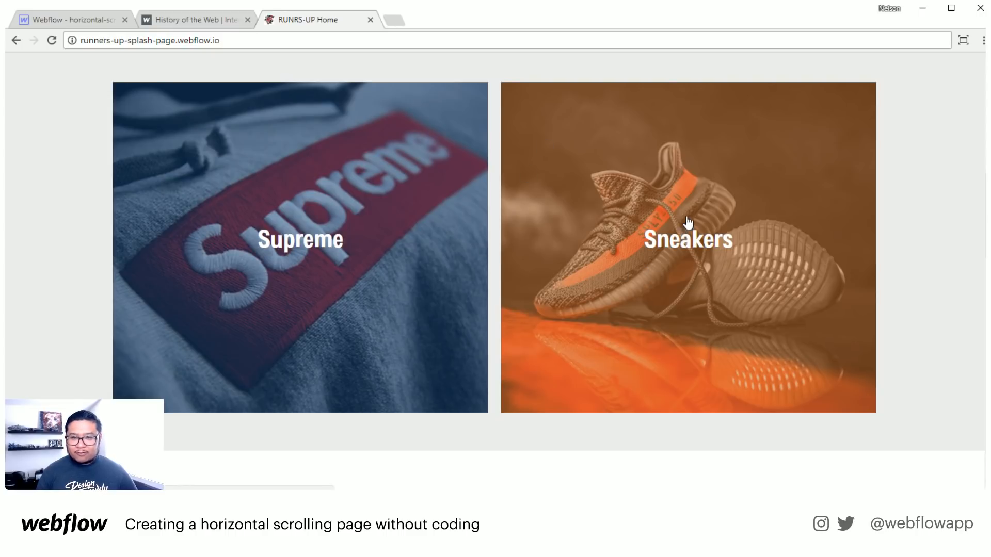
{"action": "scroll", "coordinate": [774, 275], "scroll_direction": "down", "scroll_amount": 3}
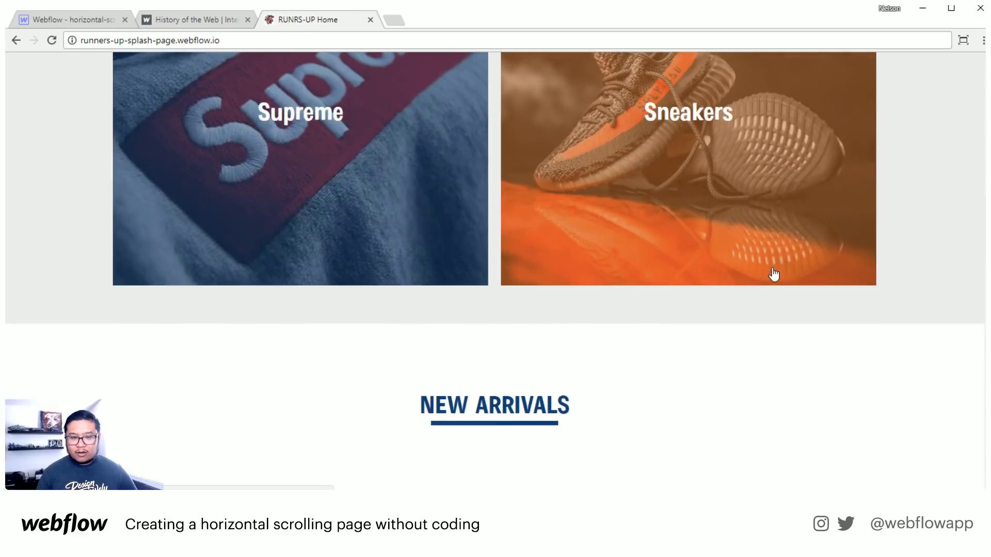
{"action": "scroll", "coordinate": [774, 275], "scroll_direction": "down", "scroll_amount": 15}
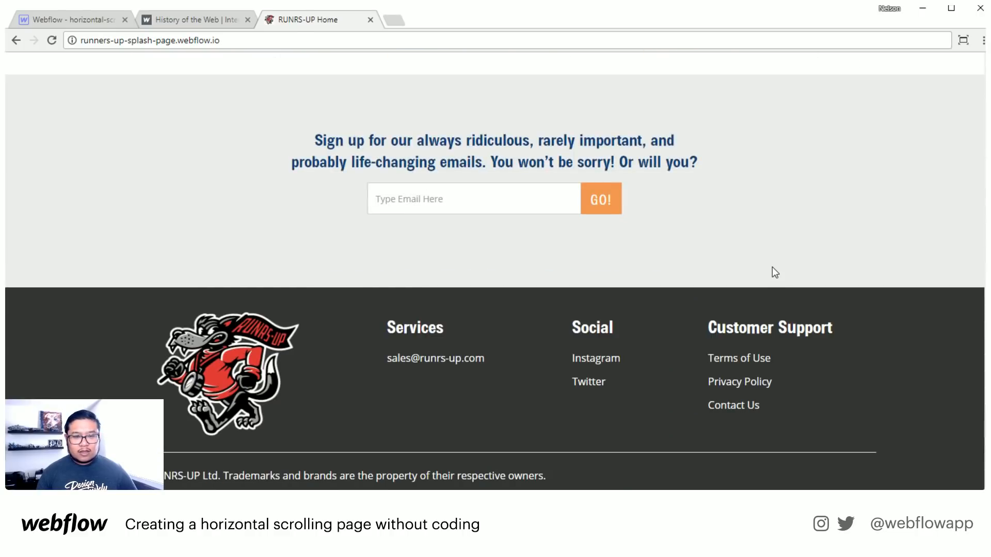
Check the RUNRS-UP page's overall layout once more from the footer to the header and back
{"action": "scroll", "coordinate": [272, 339], "scroll_direction": "up", "scroll_amount": 3}
{"action": "scroll", "coordinate": [77, 391], "scroll_direction": "down", "scroll_amount": 3}
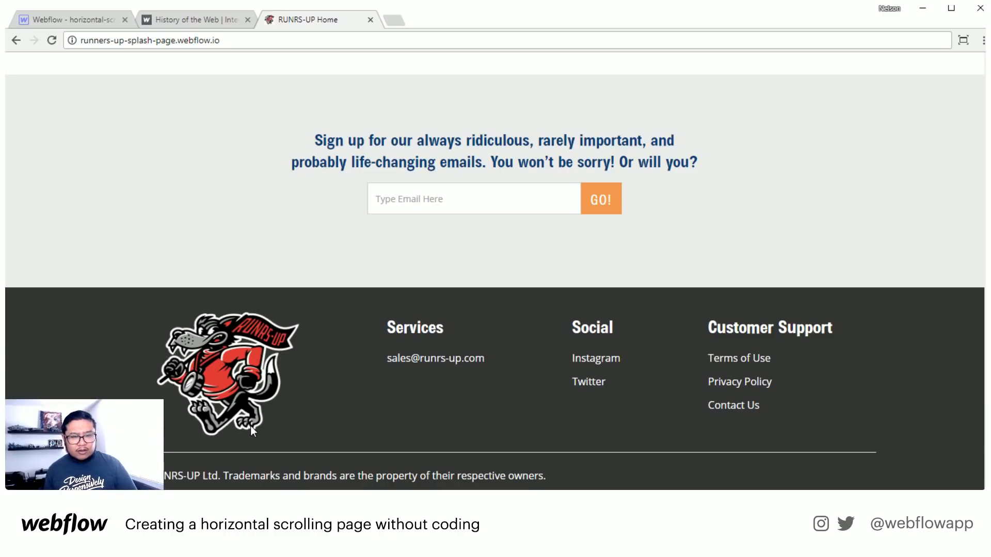
{"action": "scroll", "coordinate": [250, 426], "scroll_direction": "up", "scroll_amount": 15}
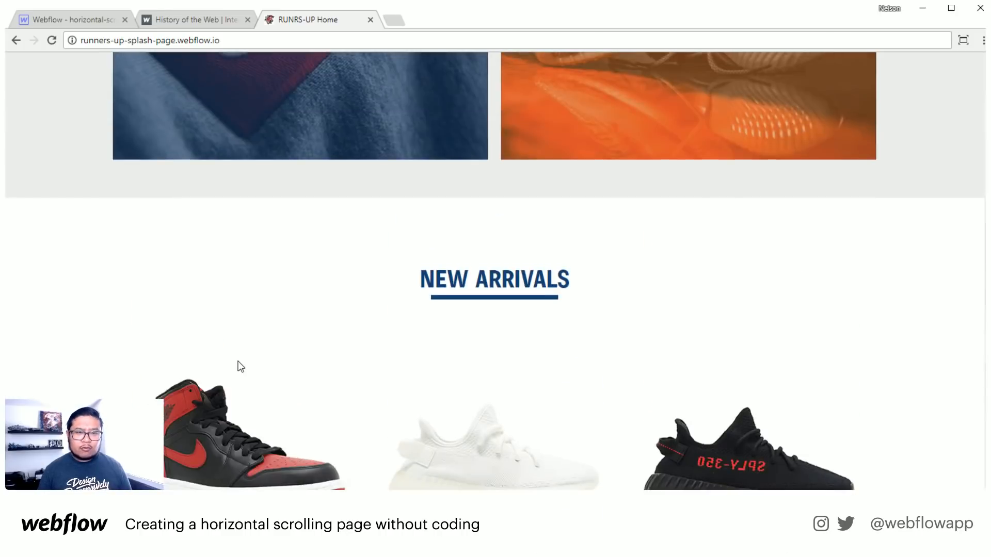
{"action": "scroll", "coordinate": [241, 366], "scroll_direction": "up", "scroll_amount": 10}
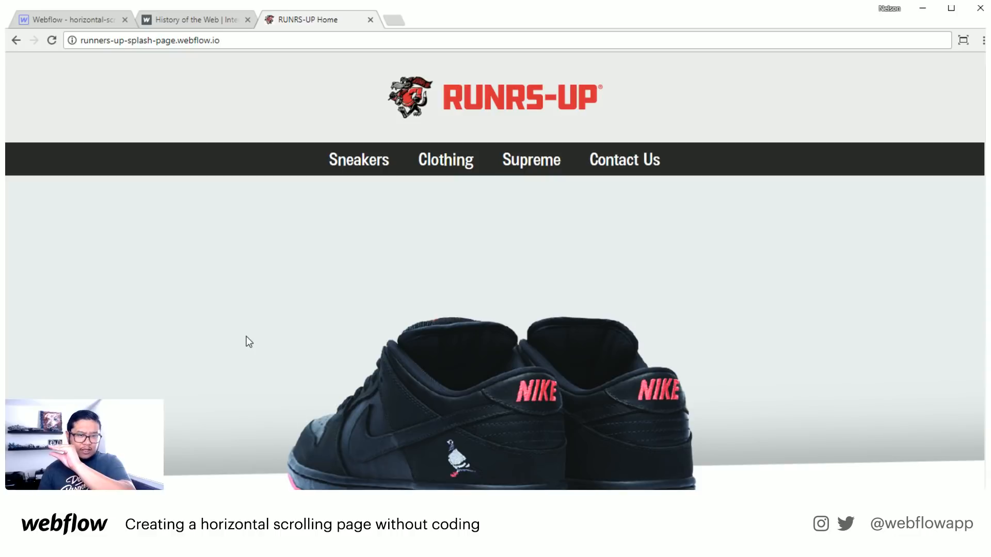
{"action": "scroll", "coordinate": [321, 387], "scroll_direction": "down", "scroll_amount": 5}
{"action": "scroll", "coordinate": [382, 427], "scroll_direction": "down", "scroll_amount": 15}
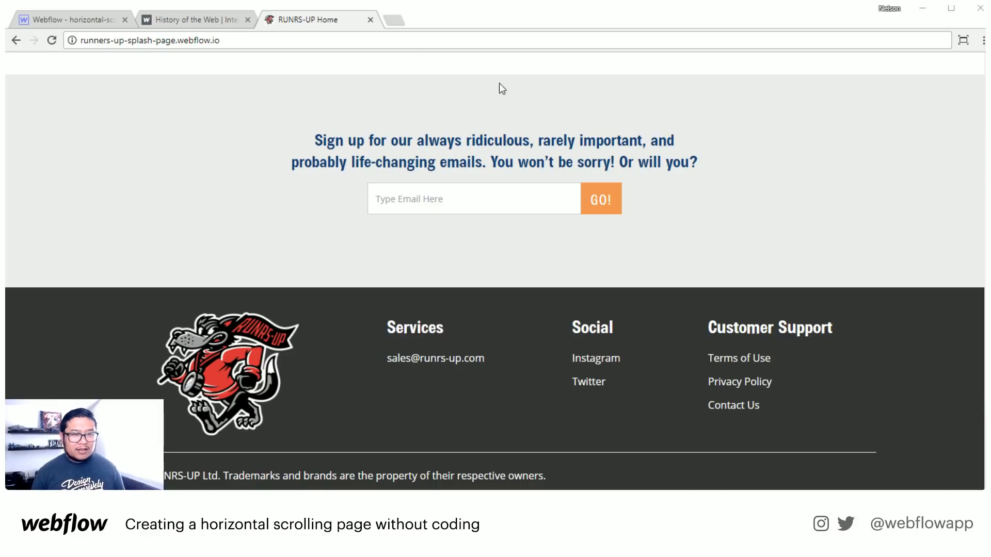
Open pixelprojects.webflow.io in place of the RUNRS-UP site and inspect it in the browser's responsive device view
{"action": "key", "text": "ctrl+a"}
{"action": "type", "text": "pixelprojects.webflow.io"}
{"action": "key", "text": "Return"}
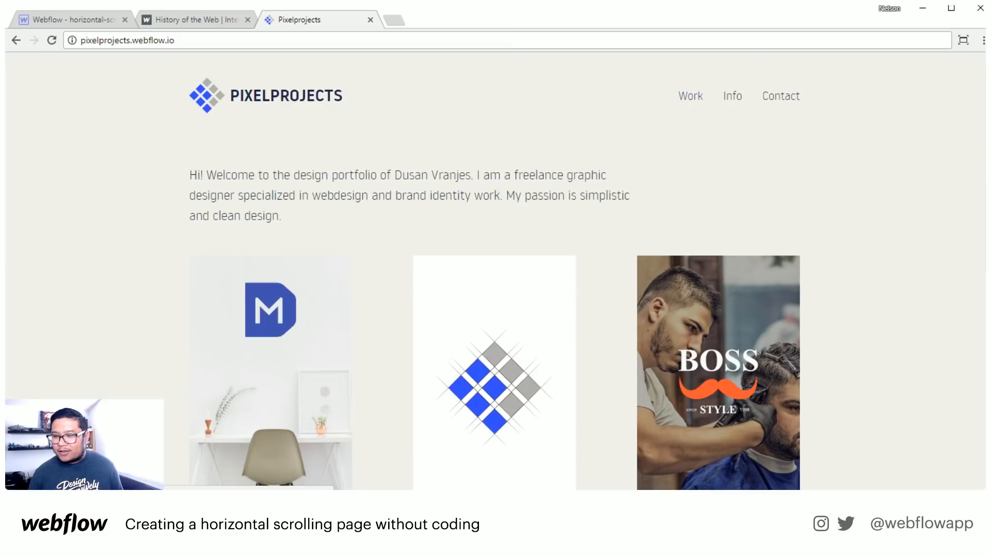
{"action": "right_click", "coordinate": [909, 198]}
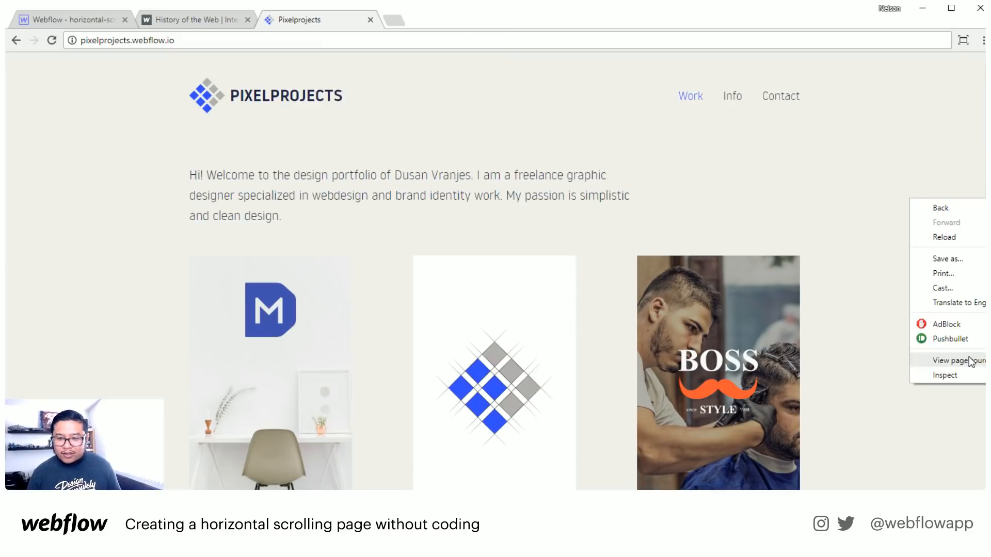
{"action": "left_click", "coordinate": [923, 374]}
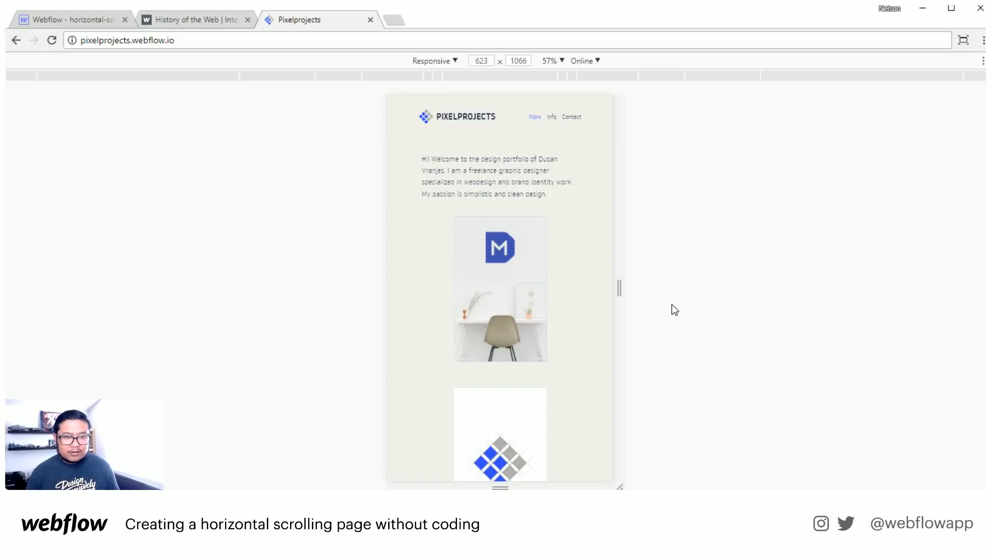
Narrow the Pixelprojects preview to 437 and 469 px wide, opening and closing the mobile menu at each width
{"action": "left_click_drag", "start_coordinate": [620, 288], "coordinate": [586, 287]}
{"action": "left_click", "coordinate": [563, 464]}
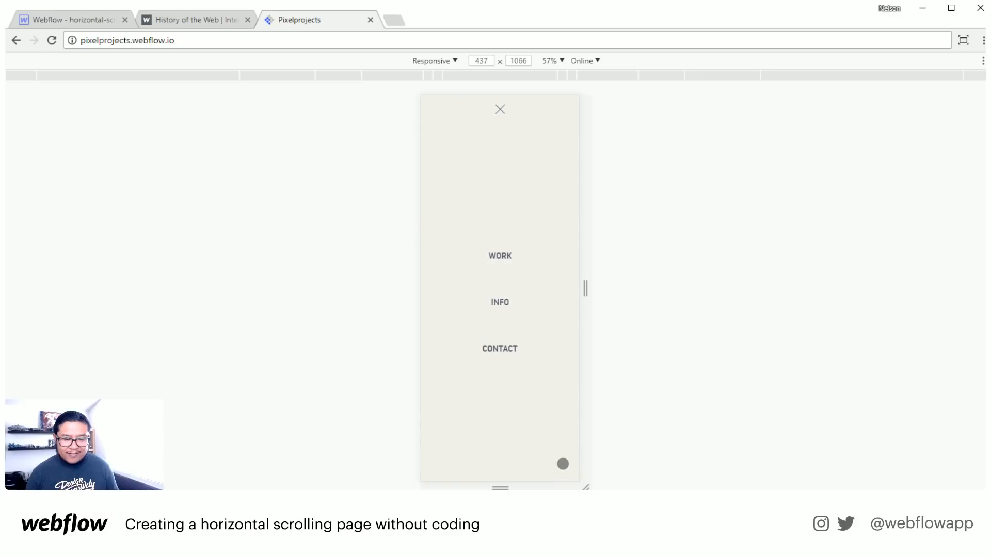
{"action": "left_click", "coordinate": [504, 108]}
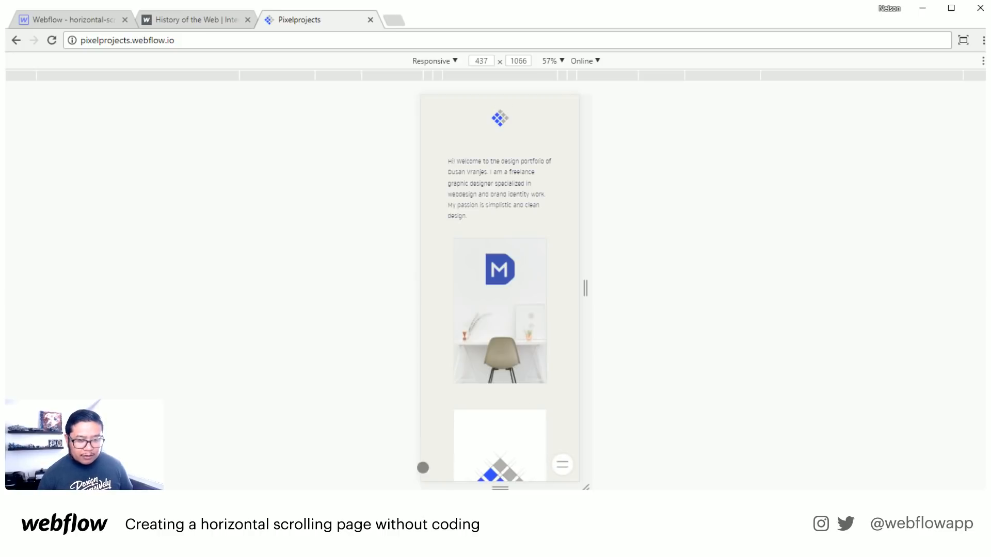
{"action": "mouse_move", "coordinate": [585, 288]}
{"action": "left_mouse_down"}
{"action": "mouse_move", "coordinate": [602, 287]}
{"action": "mouse_move", "coordinate": [590, 287]}
{"action": "left_mouse_up"}
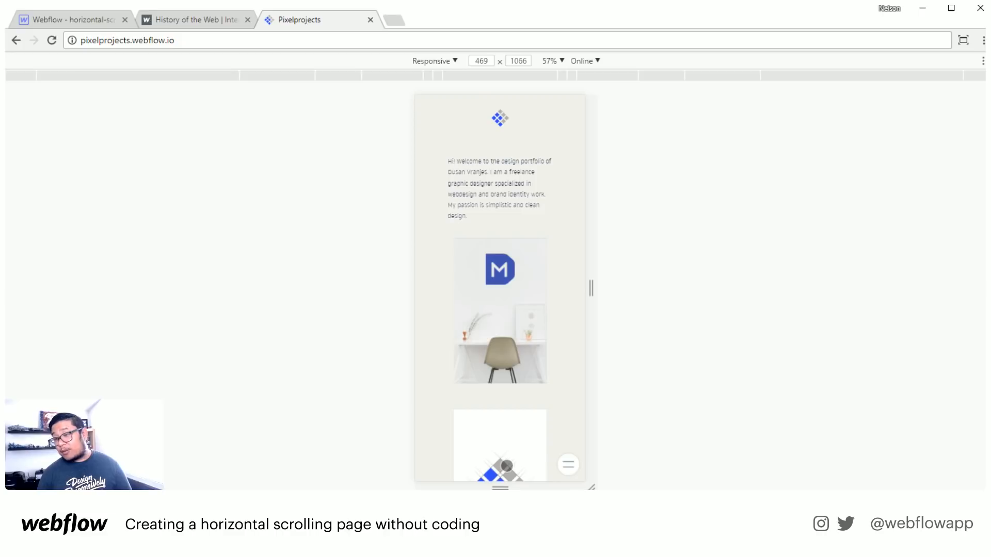
{"action": "left_click", "coordinate": [567, 464]}
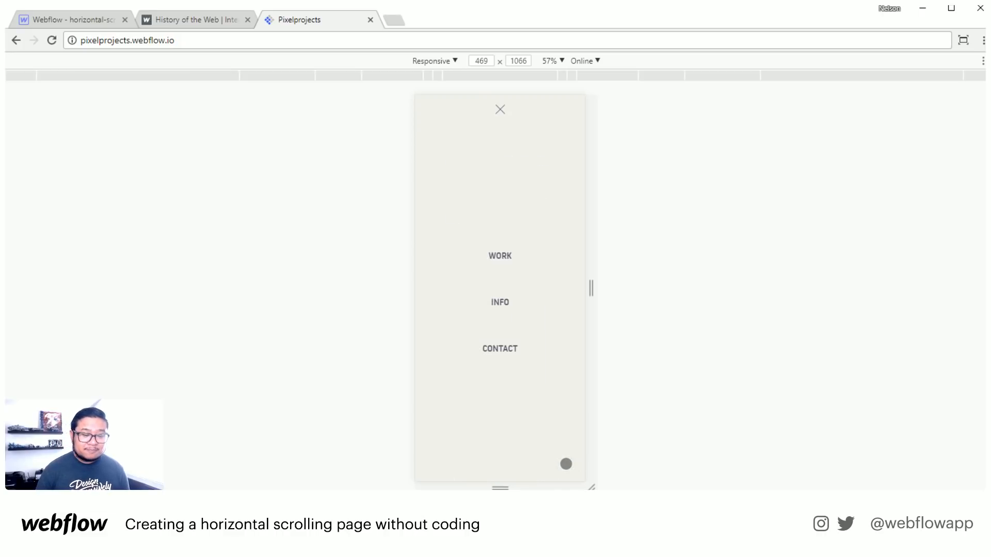
{"action": "left_click", "coordinate": [505, 117]}
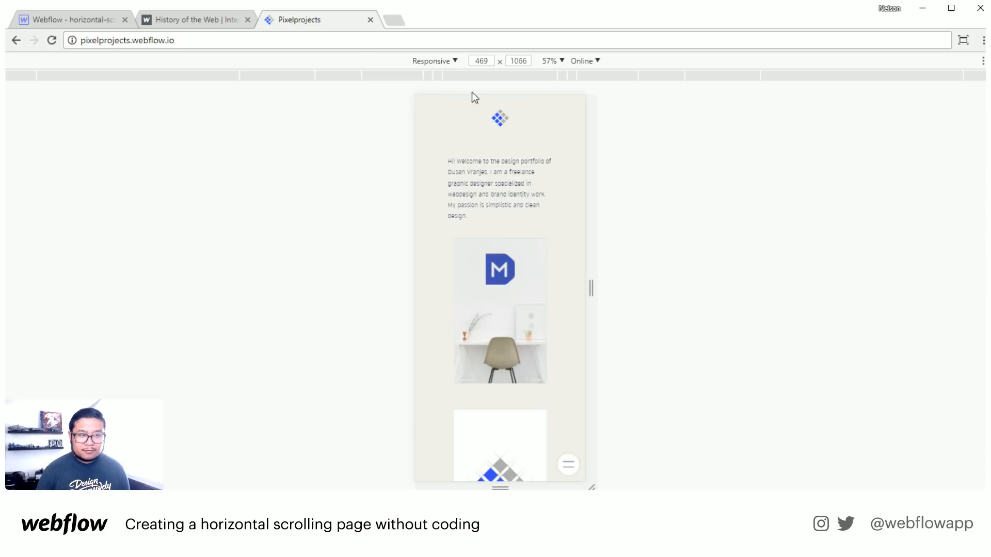
Close the Pixelprojects page and examine the scroll animations on the webflow.com/ix2 History of the Web page
{"action": "left_click", "coordinate": [370, 20]}
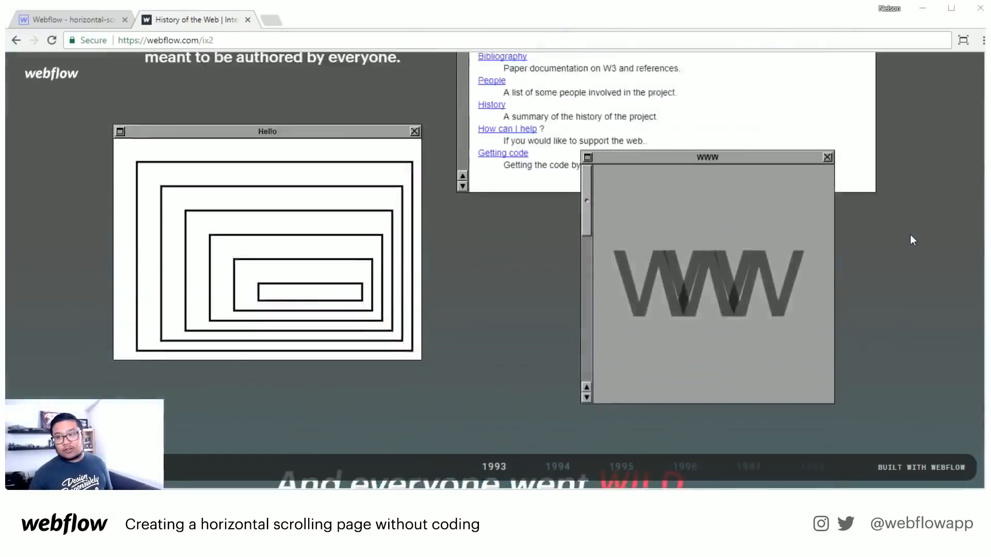
{"action": "scroll", "coordinate": [910, 235], "scroll_direction": "up", "scroll_amount": 10}
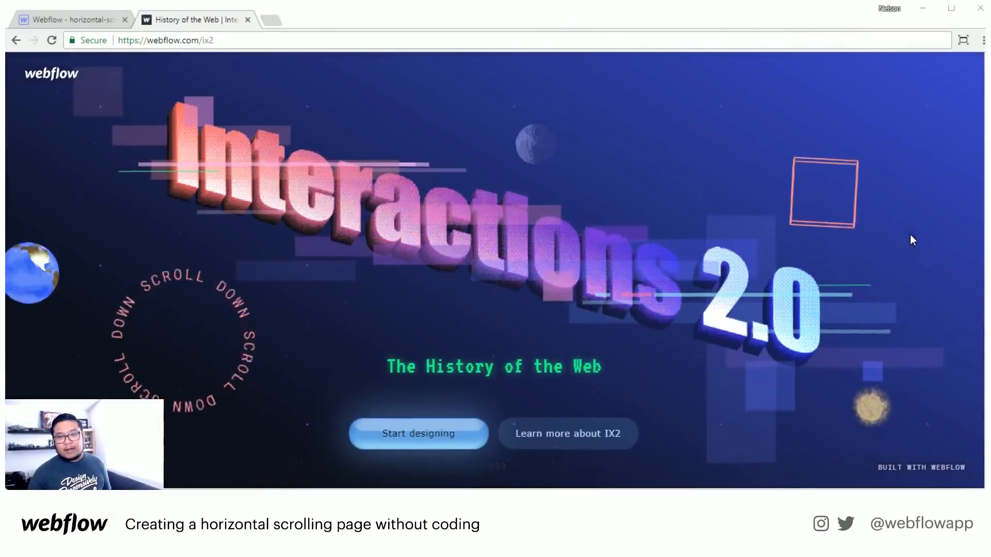
{"action": "scroll", "coordinate": [910, 235], "scroll_direction": "down", "scroll_amount": 5}
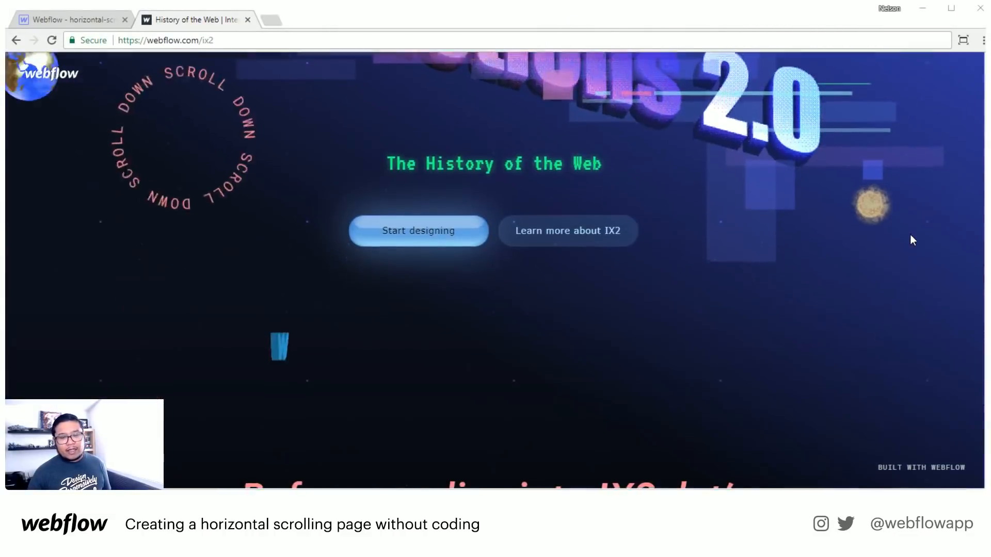
{"action": "scroll", "coordinate": [910, 235], "scroll_direction": "down", "scroll_amount": 6}
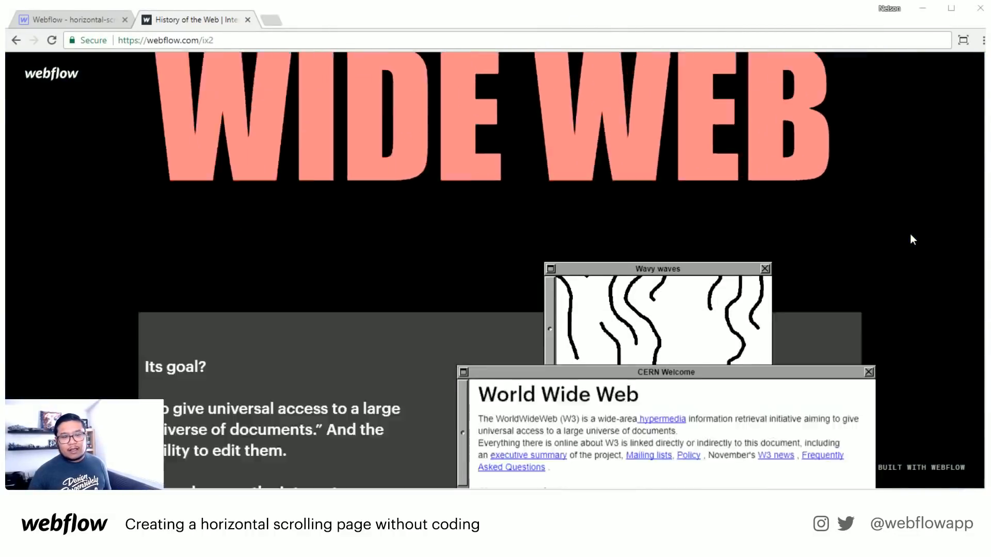
{"action": "scroll", "coordinate": [909, 234], "scroll_direction": "down", "scroll_amount": 6}
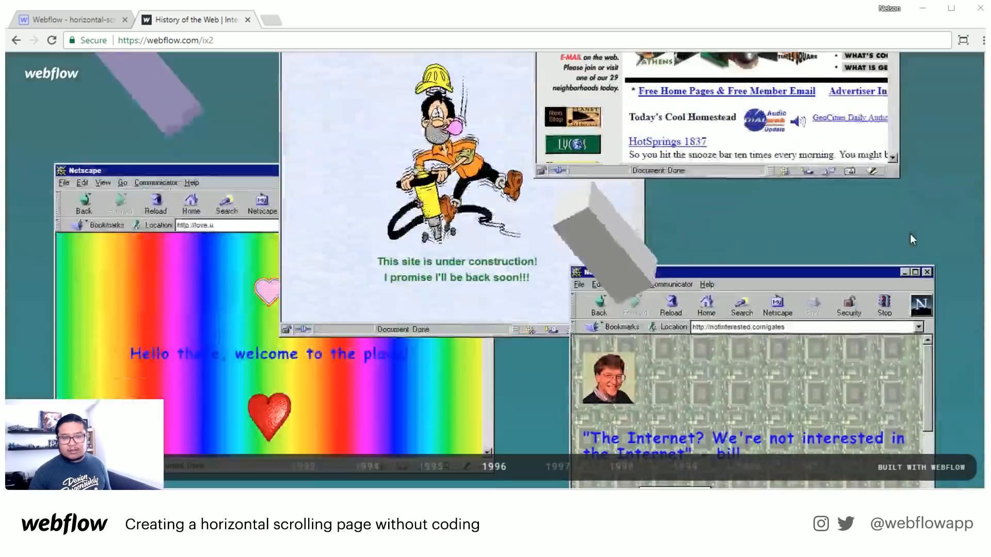
{"action": "scroll", "coordinate": [909, 235], "scroll_direction": "down", "scroll_amount": 6}
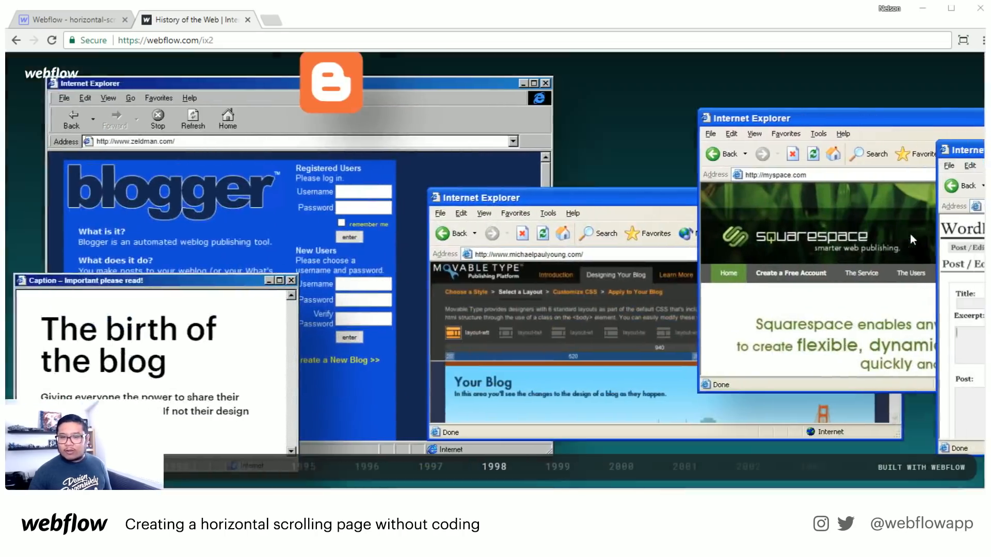
{"action": "scroll", "coordinate": [909, 234], "scroll_direction": "down", "scroll_amount": 5}
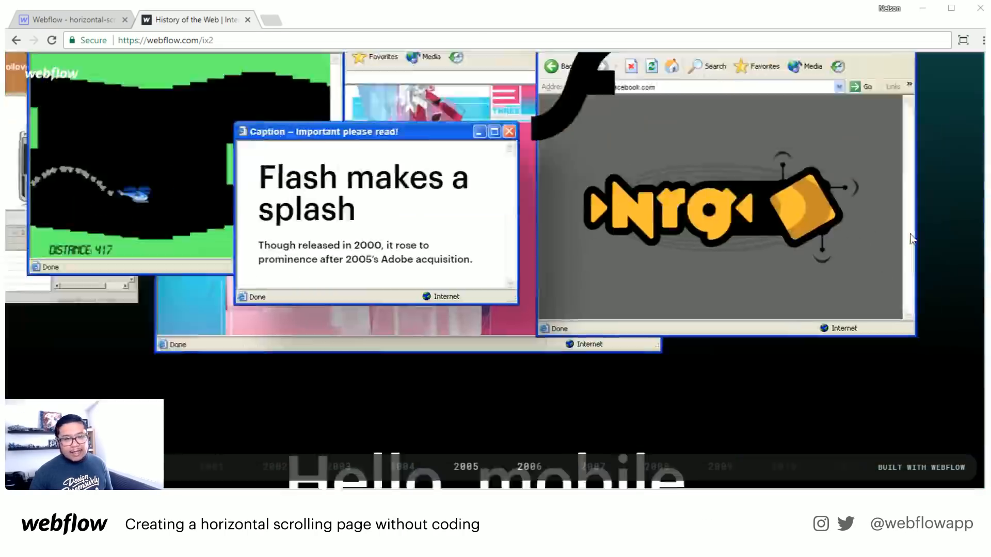
{"action": "scroll", "coordinate": [909, 235], "scroll_direction": "up", "scroll_amount": 2}
{"action": "scroll", "coordinate": [909, 234], "scroll_direction": "up", "scroll_amount": 20}
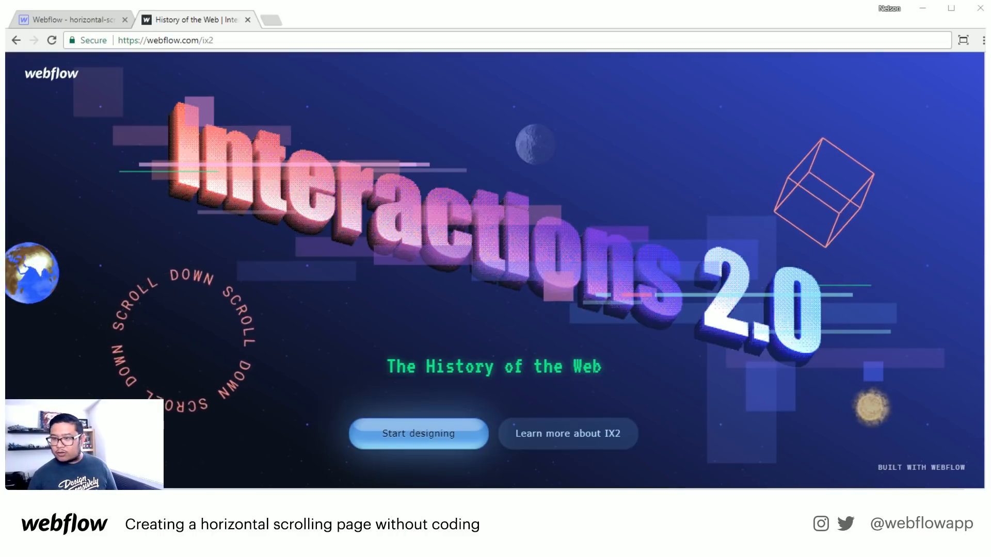
Open petpremi-new-1.webflow.io in place of the ix2 page and examine its balloon hero and the Find & Book Pet Services section
{"action": "left_click", "coordinate": [418, 45]}
{"action": "type", "text": "petpremi-new-1.webflow.io"}
{"action": "key", "text": "Return"}
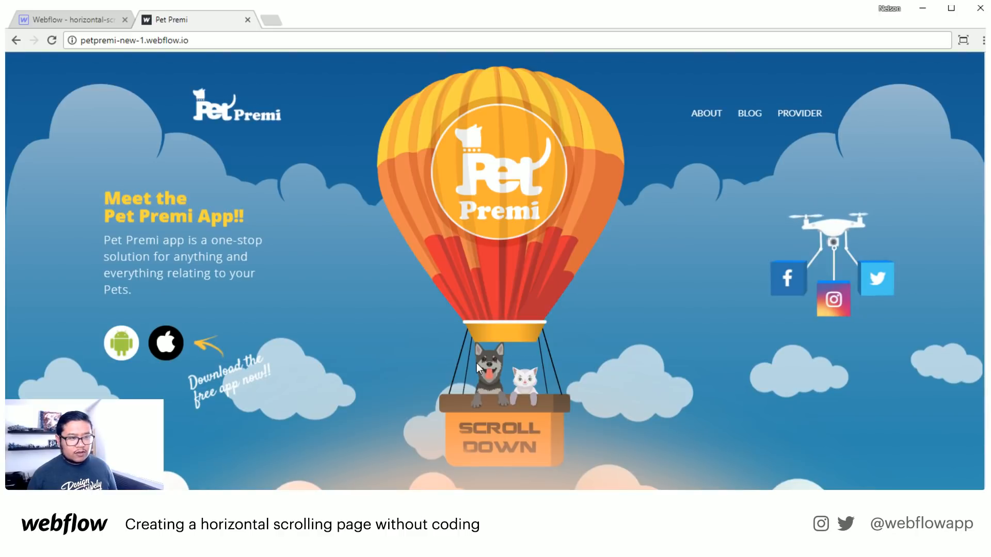
{"action": "scroll", "coordinate": [476, 362], "scroll_direction": "down", "scroll_amount": 1}
{"action": "scroll", "coordinate": [476, 362], "scroll_direction": "down", "scroll_amount": 3}
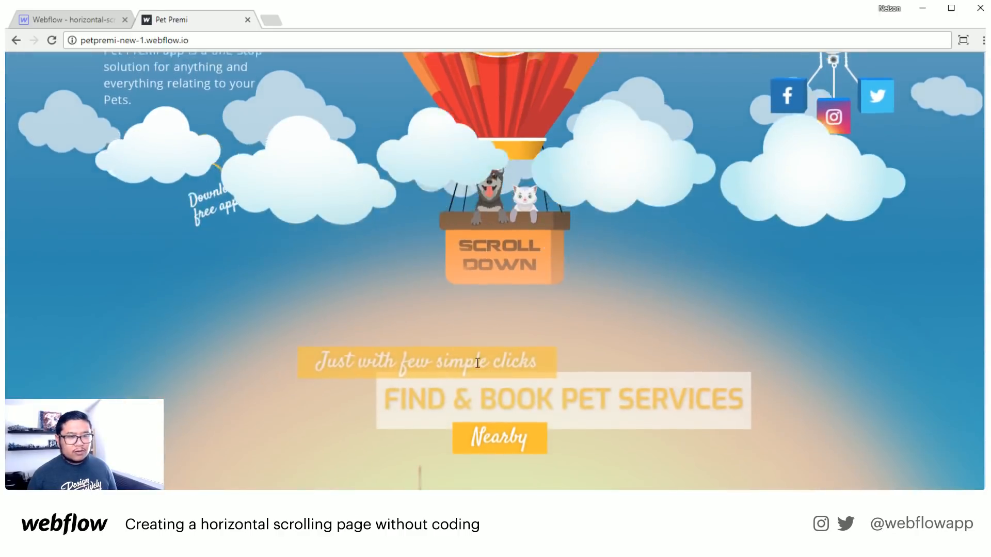
{"action": "scroll", "coordinate": [476, 363], "scroll_direction": "up", "scroll_amount": 5}
{"action": "scroll", "coordinate": [476, 363], "scroll_direction": "down", "scroll_amount": 5}
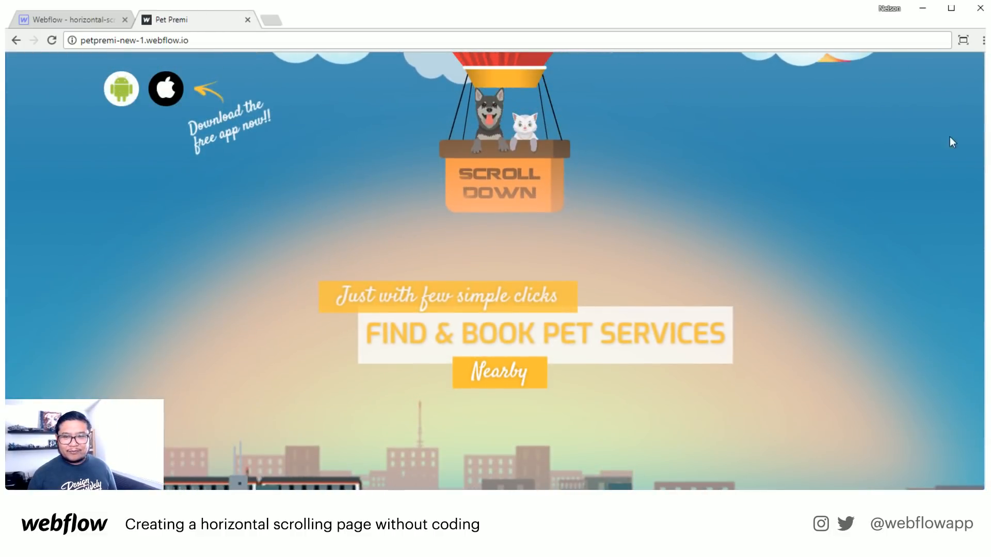
Examine the scroll animation from the Find & Book Pet Services title through the city street scene
{"action": "scroll", "coordinate": [951, 143], "scroll_direction": "up", "scroll_amount": 4}
{"action": "scroll", "coordinate": [981, 139], "scroll_direction": "down", "scroll_amount": 5}
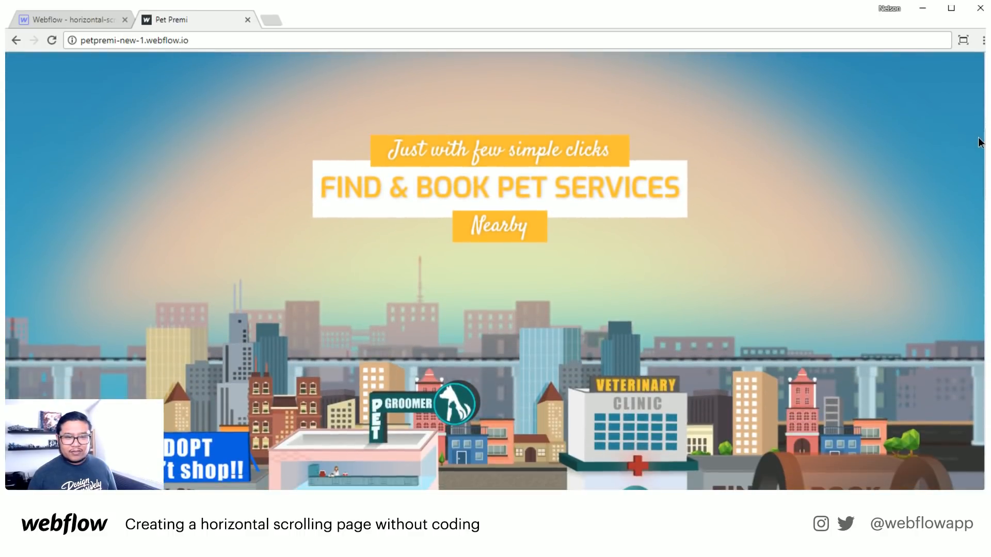
{"action": "scroll", "coordinate": [979, 140], "scroll_direction": "down", "scroll_amount": 4}
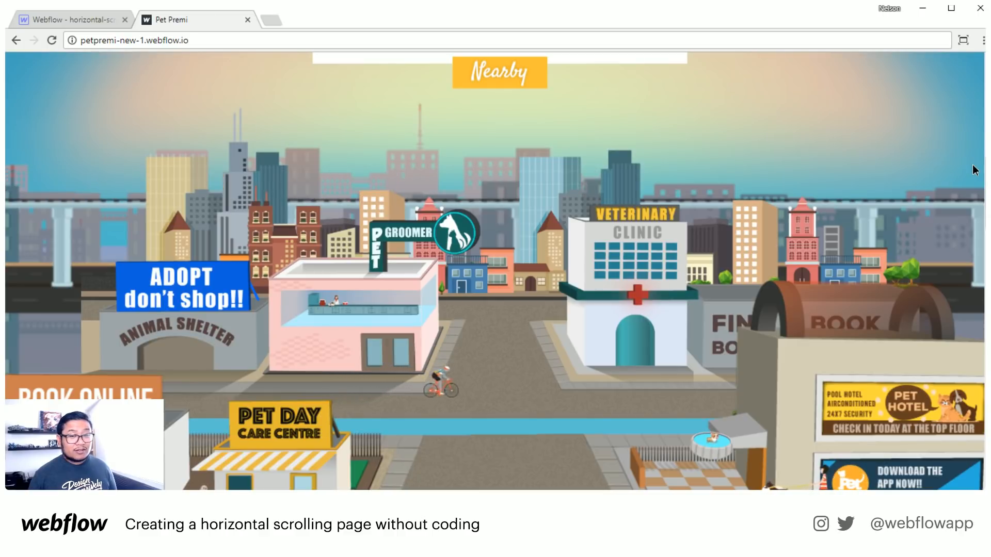
{"action": "scroll", "coordinate": [975, 170], "scroll_direction": "up", "scroll_amount": 5}
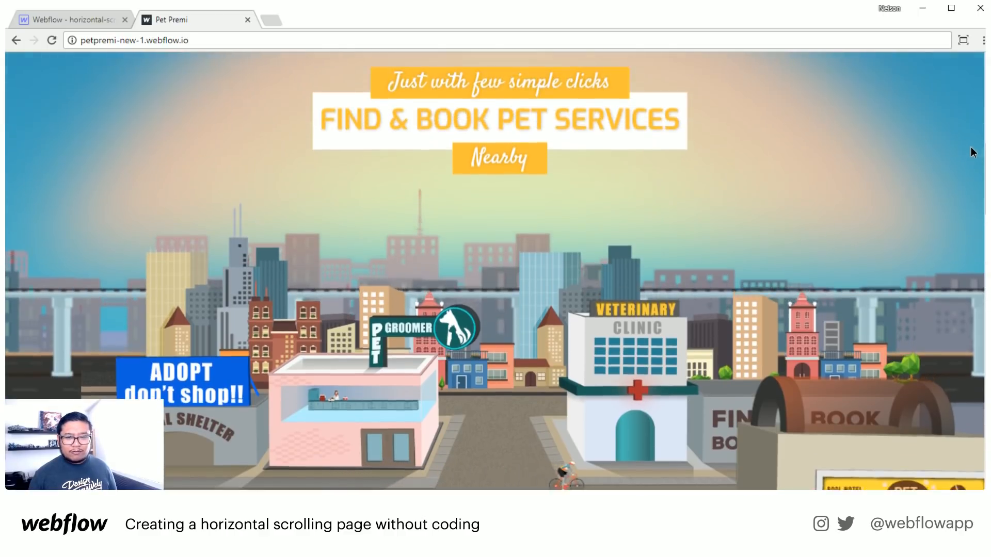
{"action": "scroll", "coordinate": [970, 149], "scroll_direction": "down", "scroll_amount": 5}
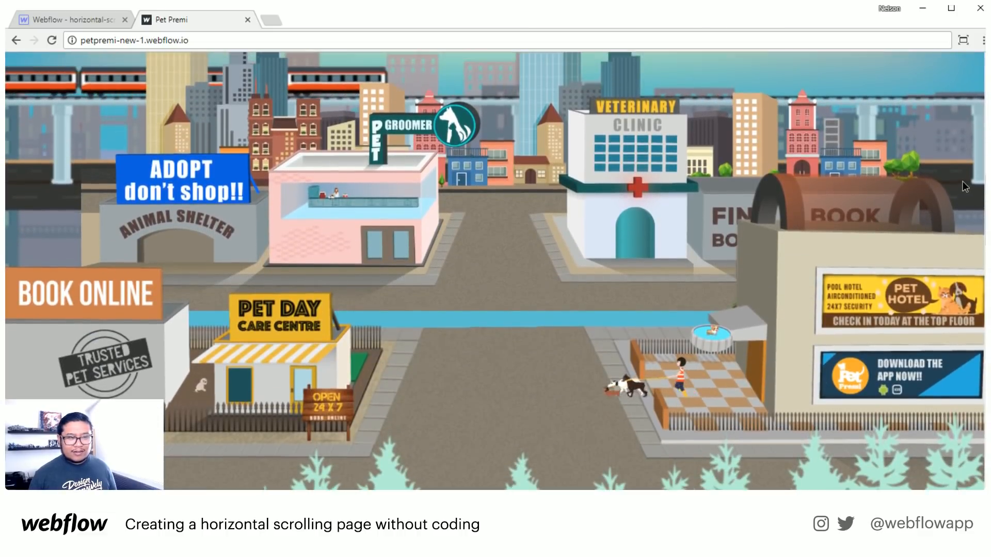
{"action": "scroll", "coordinate": [962, 181], "scroll_direction": "up", "scroll_amount": 3}
{"action": "scroll", "coordinate": [960, 172], "scroll_direction": "down", "scroll_amount": 5}
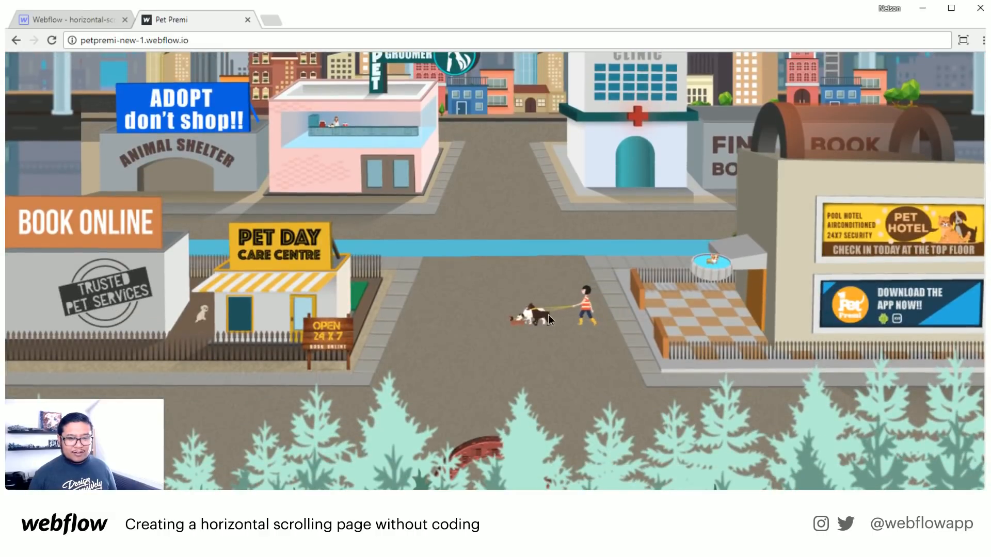
Examine how the city street passes behind the trees and into the Pet community park scene
{"action": "scroll", "coordinate": [521, 305], "scroll_direction": "down", "scroll_amount": 3}
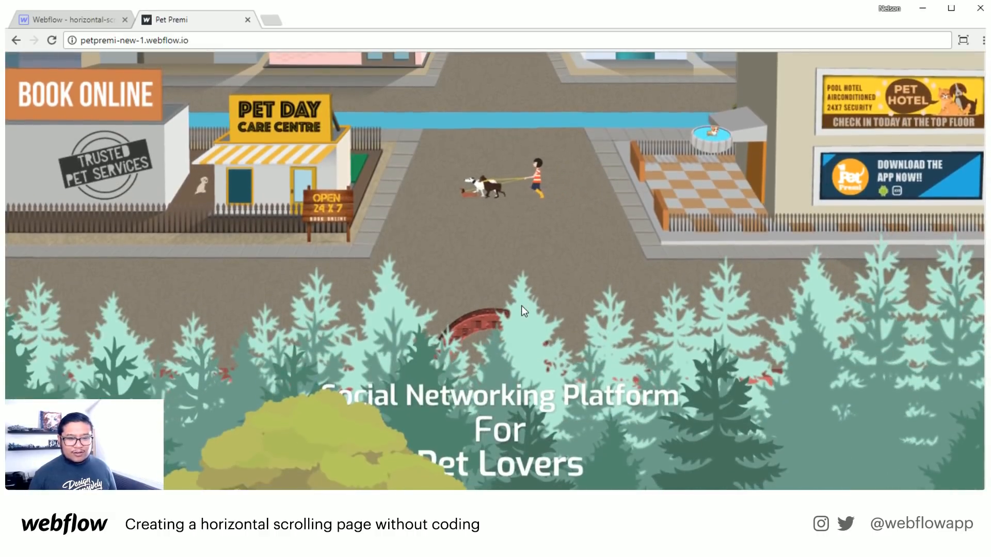
{"action": "scroll", "coordinate": [521, 305], "scroll_direction": "down", "scroll_amount": 4}
{"action": "scroll", "coordinate": [521, 306], "scroll_direction": "up", "scroll_amount": 2}
{"action": "scroll", "coordinate": [522, 310], "scroll_direction": "up", "scroll_amount": 8}
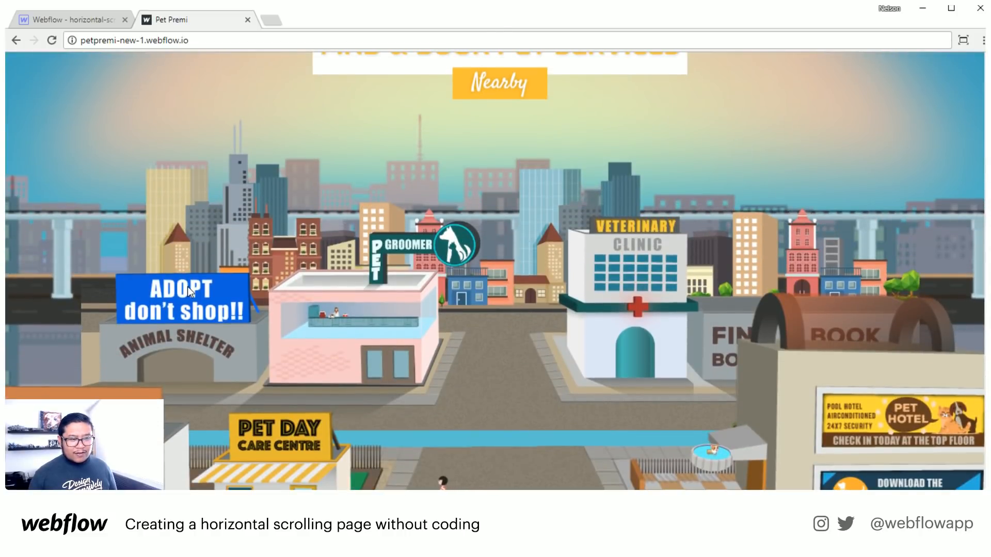
{"action": "scroll", "coordinate": [533, 325], "scroll_direction": "down", "scroll_amount": 9}
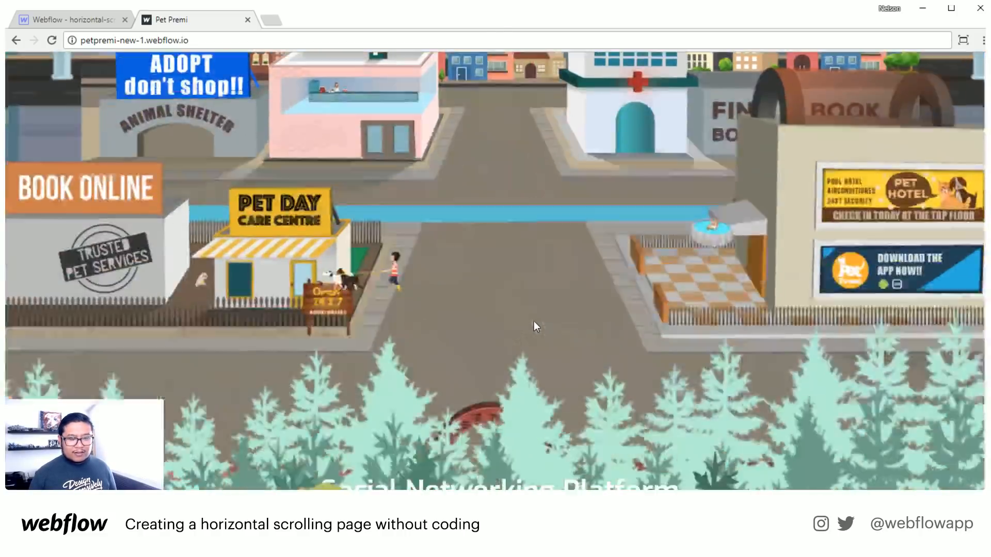
{"action": "scroll", "coordinate": [535, 319], "scroll_direction": "down", "scroll_amount": 7}
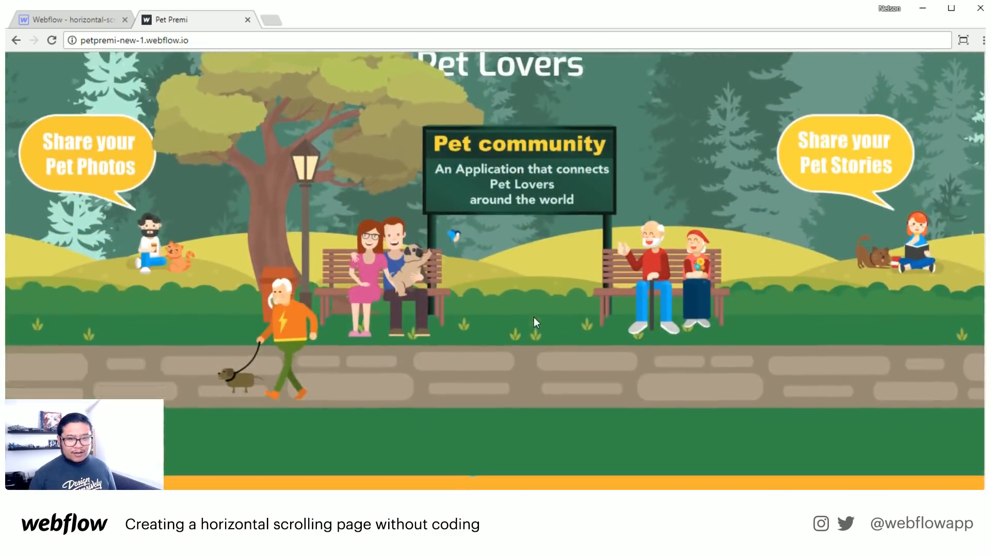
{"action": "scroll", "coordinate": [532, 317], "scroll_direction": "up", "scroll_amount": 14}
{"action": "scroll", "coordinate": [533, 312], "scroll_direction": "down", "scroll_amount": 9}
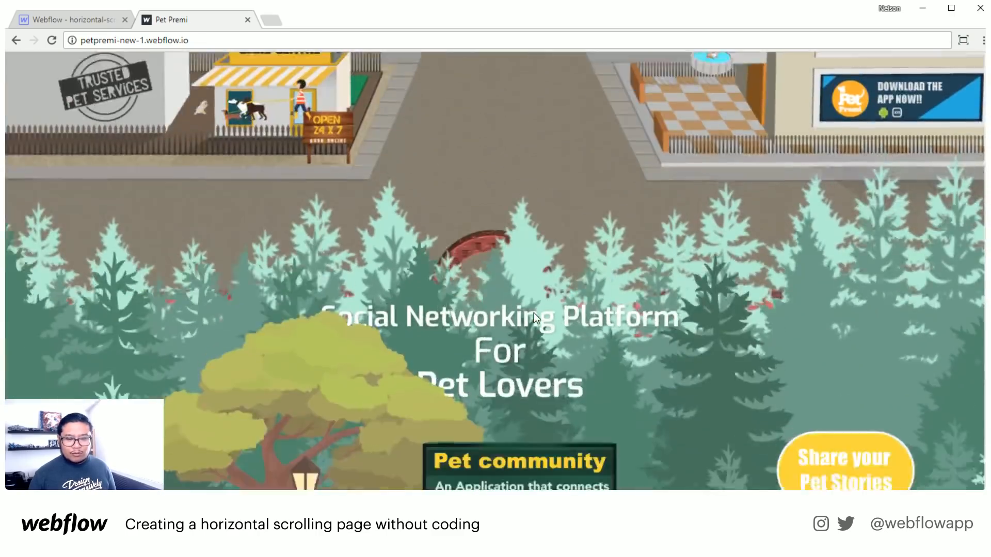
{"action": "scroll", "coordinate": [533, 313], "scroll_direction": "down", "scroll_amount": 7}
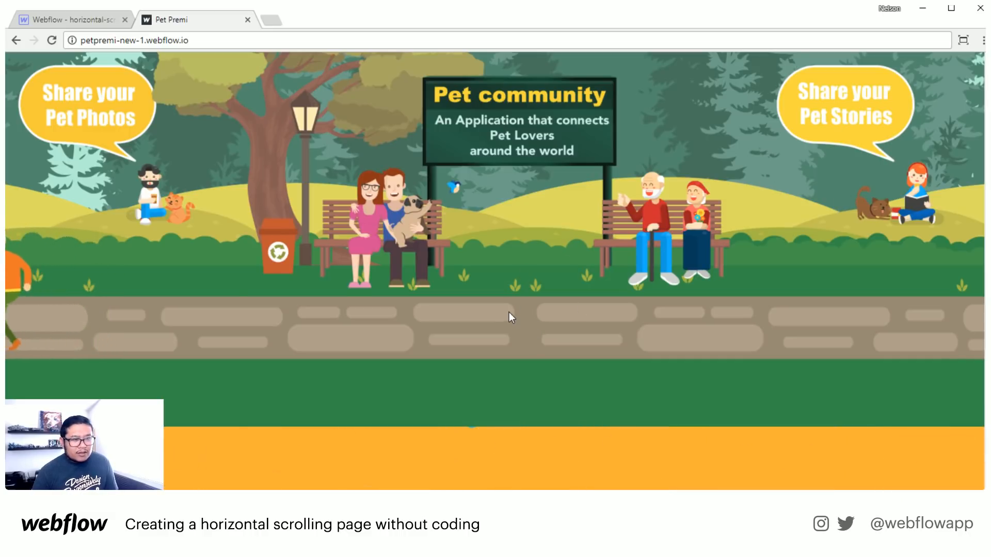
Examine the dripping colour animation between the park scene and the Introducing the future of Pet Care section
{"action": "scroll", "coordinate": [508, 313], "scroll_direction": "down", "scroll_amount": 7}
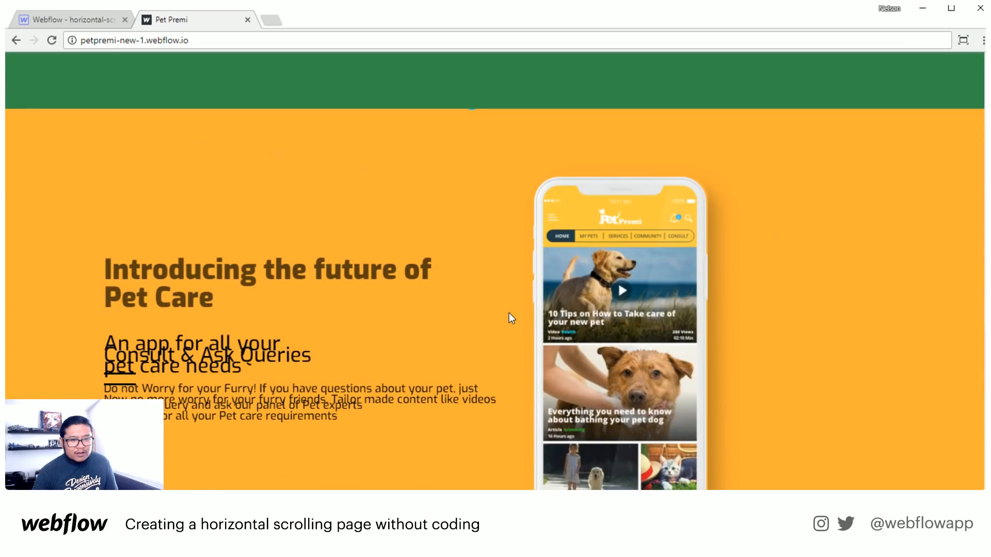
{"action": "scroll", "coordinate": [509, 313], "scroll_direction": "up", "scroll_amount": 7}
{"action": "scroll", "coordinate": [509, 313], "scroll_direction": "up", "scroll_amount": 8}
{"action": "scroll", "coordinate": [508, 312], "scroll_direction": "down", "scroll_amount": 11}
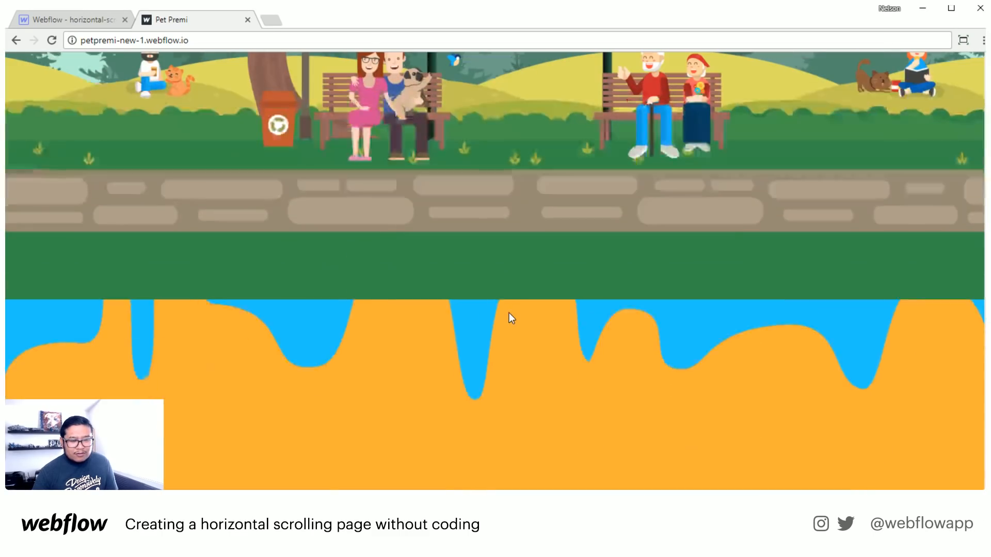
{"action": "scroll", "coordinate": [509, 314], "scroll_direction": "down", "scroll_amount": 6}
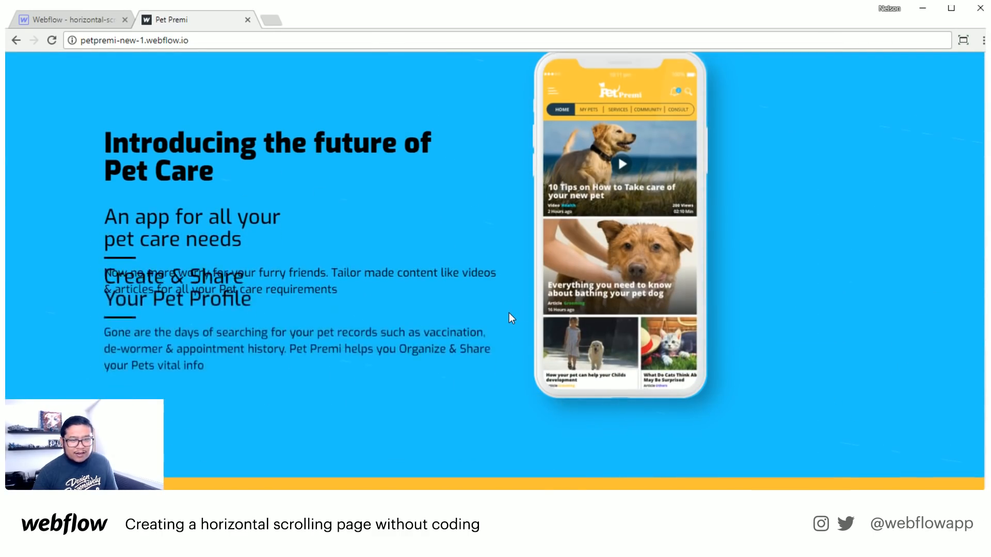
{"action": "scroll", "coordinate": [509, 314], "scroll_direction": "up", "scroll_amount": 10}
{"action": "scroll", "coordinate": [508, 314], "scroll_direction": "up", "scroll_amount": 6}
{"action": "scroll", "coordinate": [509, 314], "scroll_direction": "down", "scroll_amount": 15}
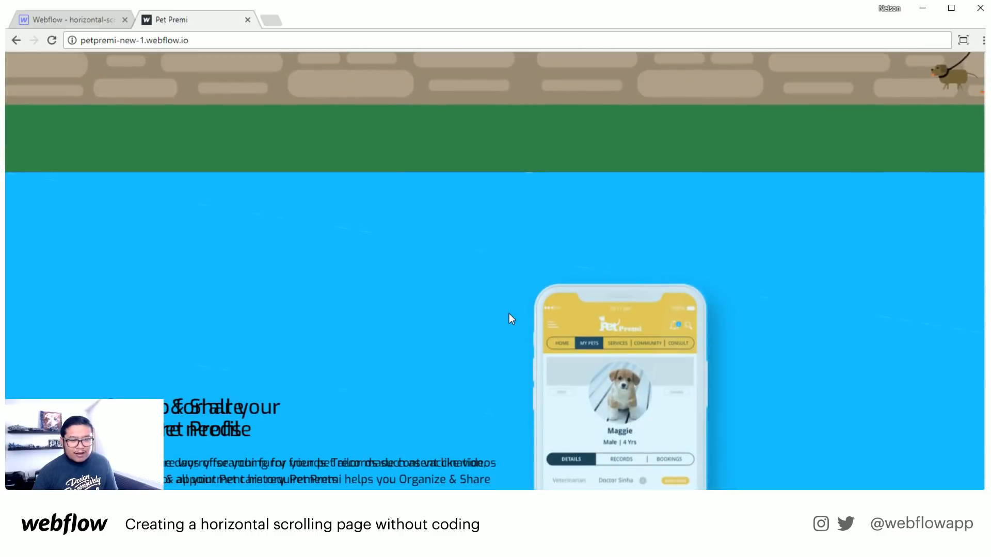
{"action": "scroll", "coordinate": [516, 316], "scroll_direction": "up", "scroll_amount": 3}
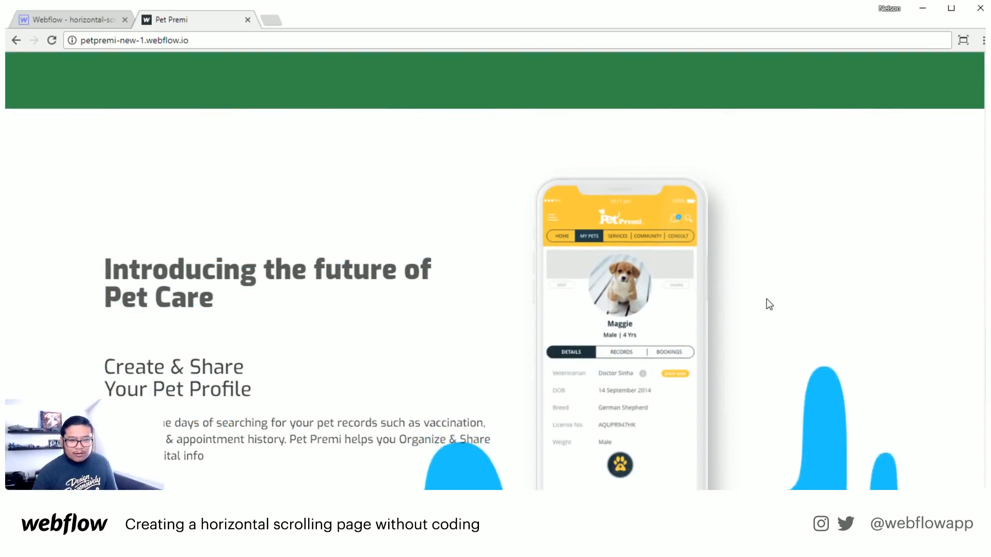
Examine the changing phone screens and texts in the Pet Care section, down to the get in touch envelope form
{"action": "scroll", "coordinate": [774, 353], "scroll_direction": "down", "scroll_amount": 2}
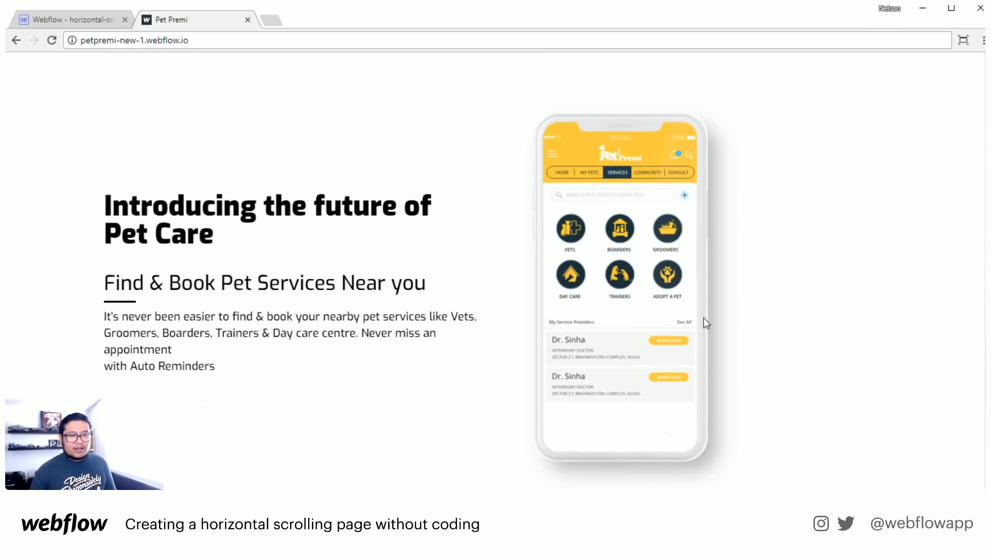
{"action": "scroll", "coordinate": [441, 350], "scroll_direction": "down", "scroll_amount": 2}
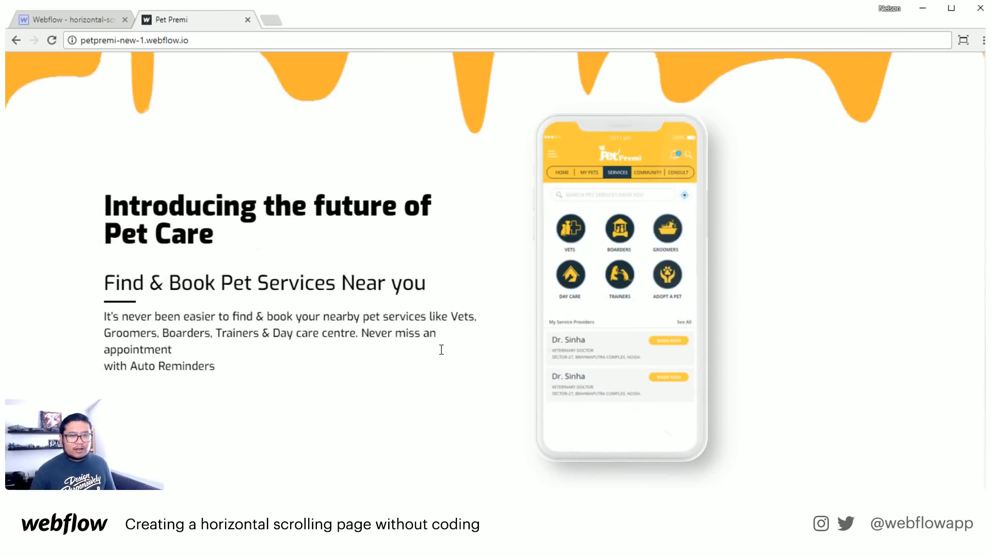
{"action": "scroll", "coordinate": [441, 350], "scroll_direction": "down", "scroll_amount": 5}
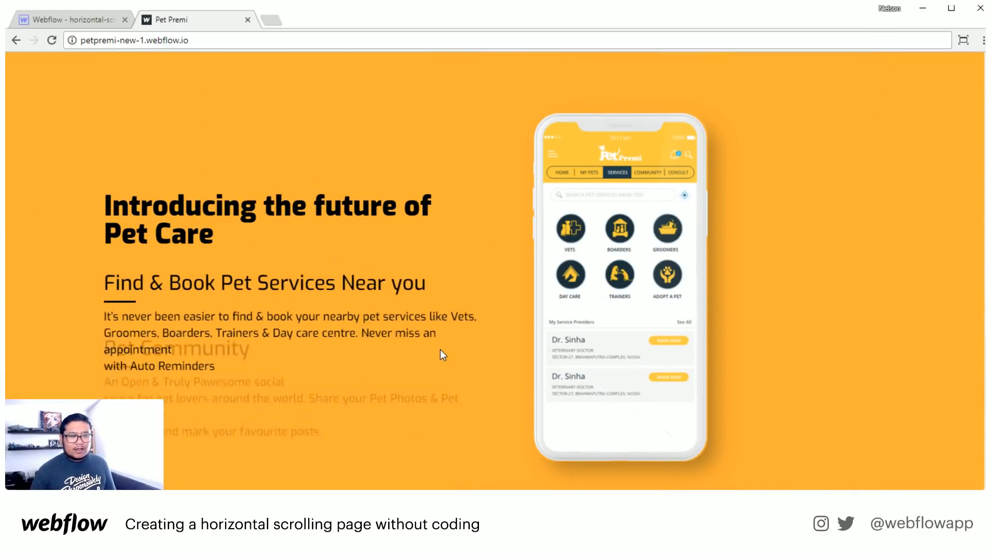
{"action": "scroll", "coordinate": [442, 356], "scroll_direction": "down", "scroll_amount": 3}
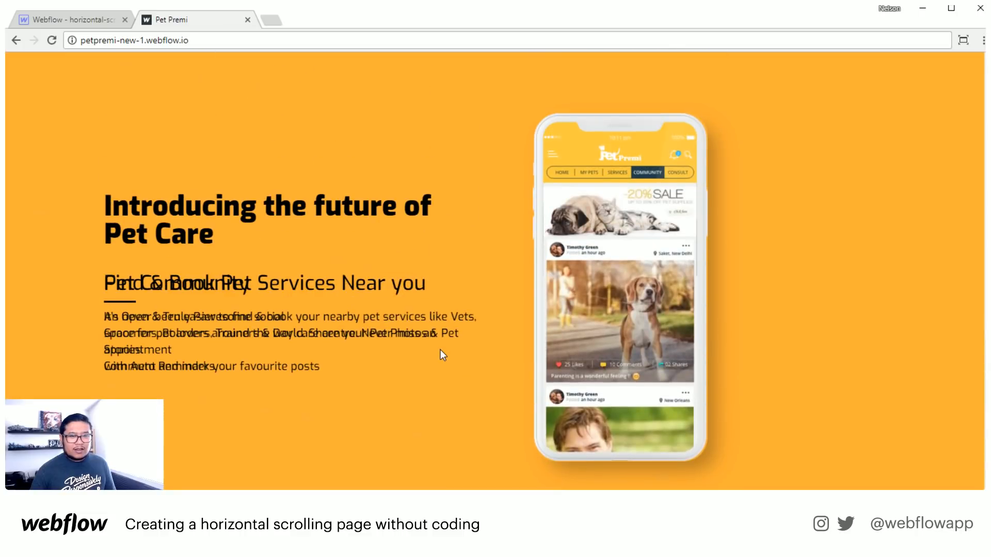
{"action": "scroll", "coordinate": [441, 350], "scroll_direction": "down", "scroll_amount": 5}
{"action": "scroll", "coordinate": [443, 355], "scroll_direction": "down", "scroll_amount": 4}
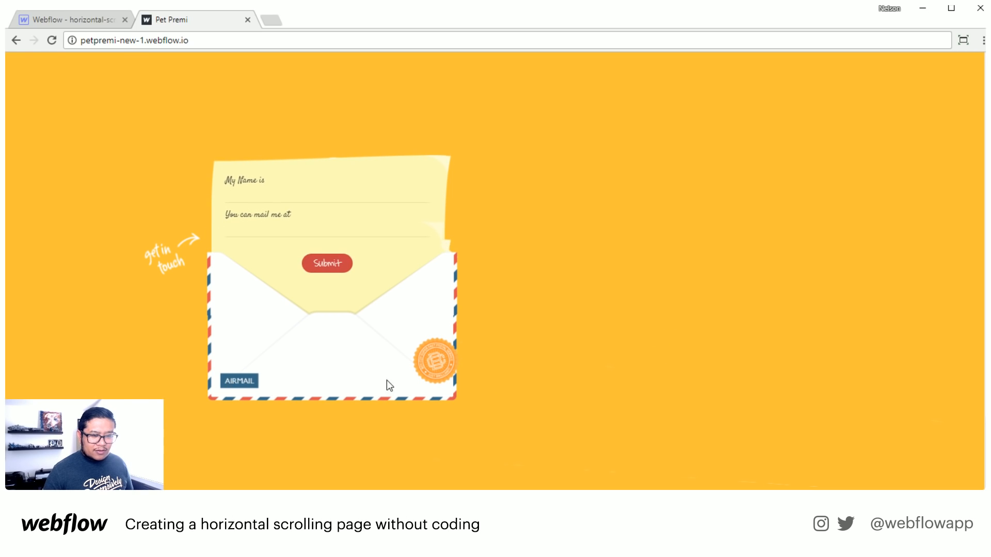
Return to the balloon hero and use its Scroll Down basket link to jump to the Find & Book Pet Services section
{"action": "scroll", "coordinate": [647, 356], "scroll_direction": "up", "scroll_amount": 5}
{"action": "scroll", "coordinate": [646, 352], "scroll_direction": "up", "scroll_amount": 10}
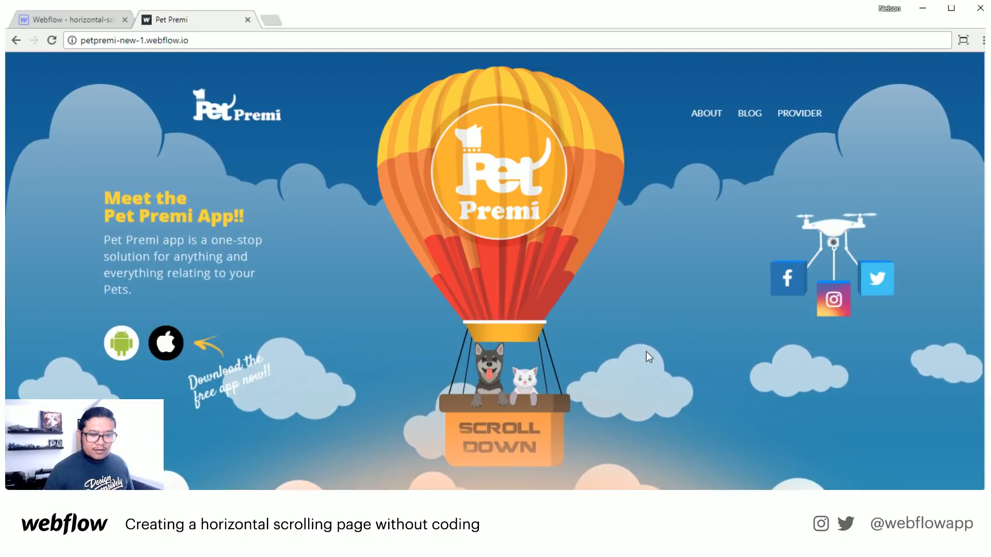
{"action": "scroll", "coordinate": [649, 357], "scroll_direction": "down", "scroll_amount": 5}
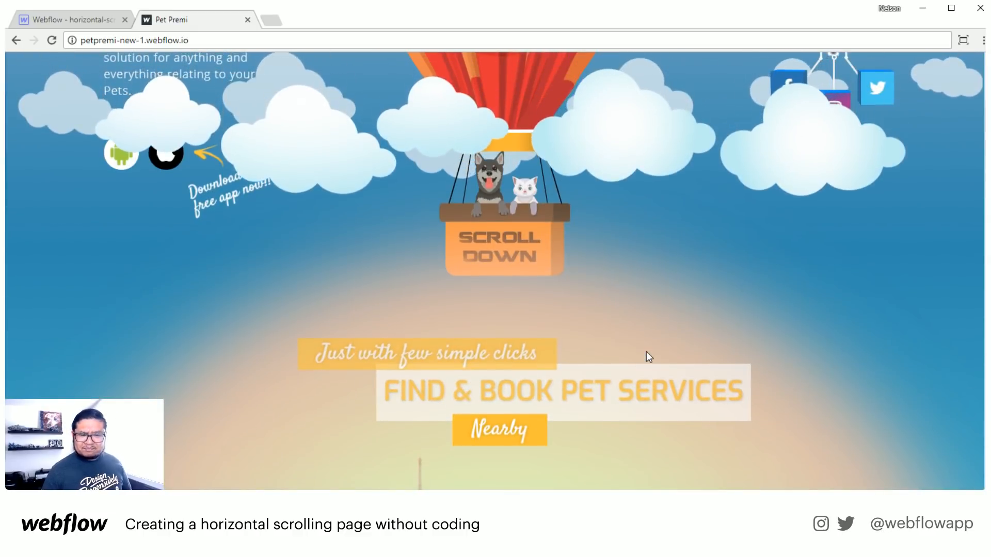
{"action": "left_click_drag", "start_coordinate": [509, 238], "coordinate": [551, 264]}
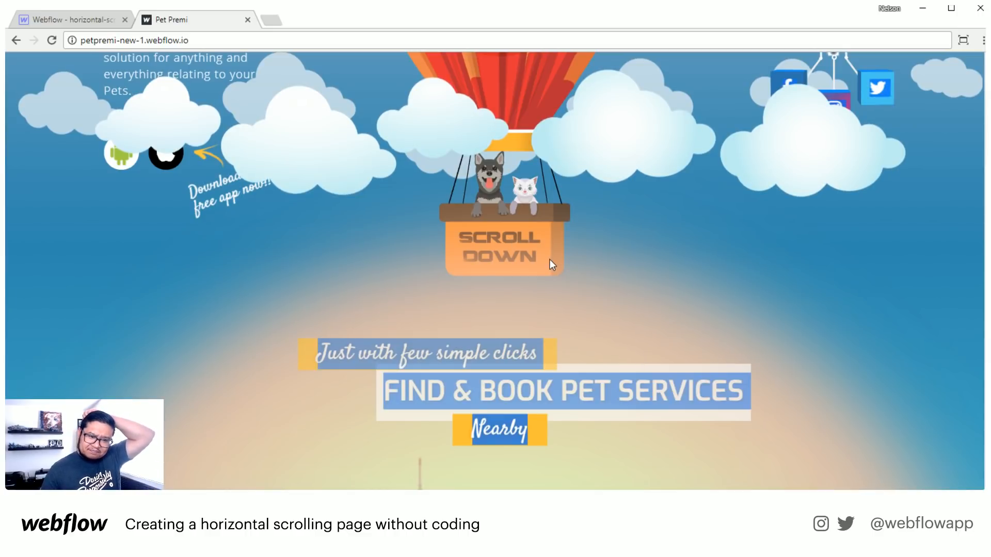
{"action": "left_click", "coordinate": [549, 259]}
{"action": "scroll", "coordinate": [600, 376], "scroll_direction": "up", "scroll_amount": 5}
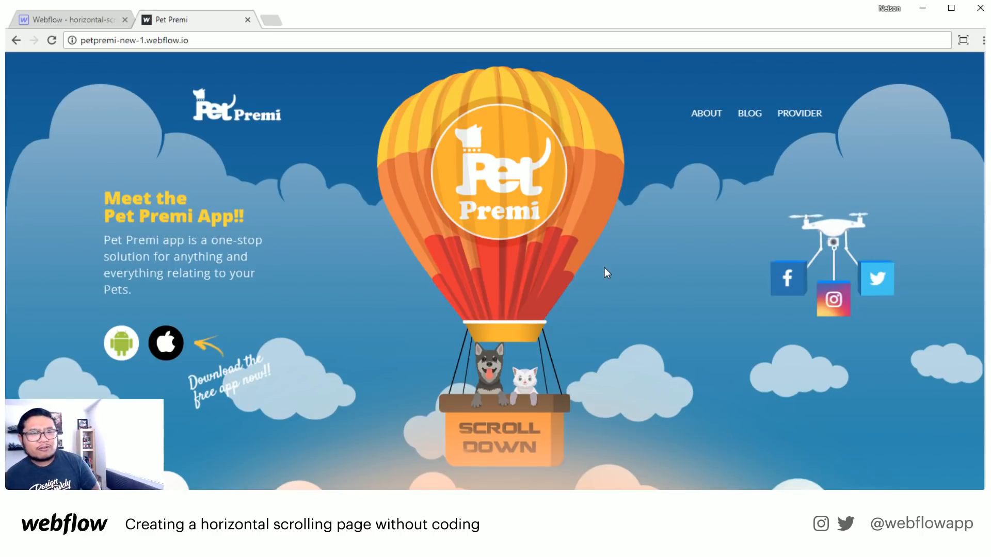
{"action": "left_click", "coordinate": [495, 451]}
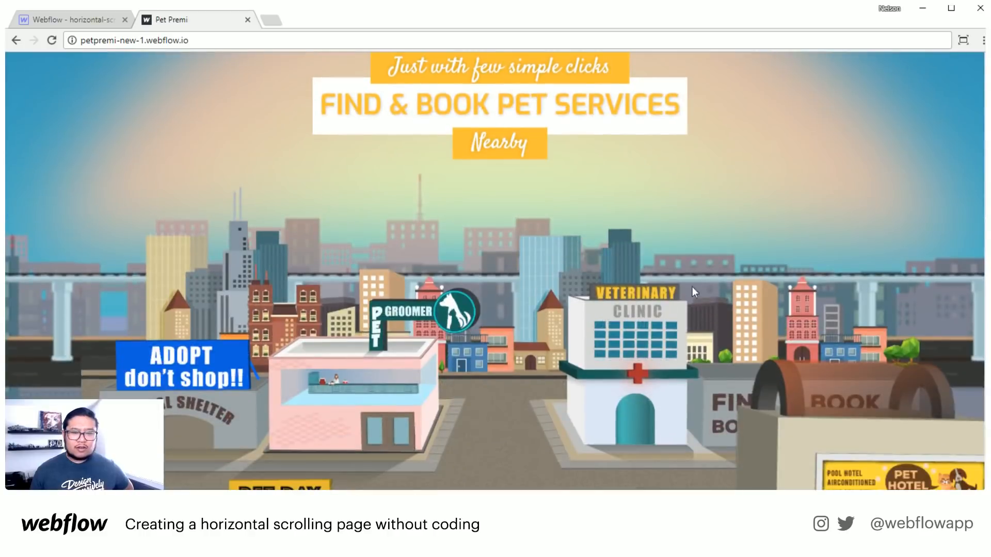
Inspect the Pet Premi page's phone layout in the browser's responsive device view, and close the developer tools
{"action": "right_click", "coordinate": [713, 239]}
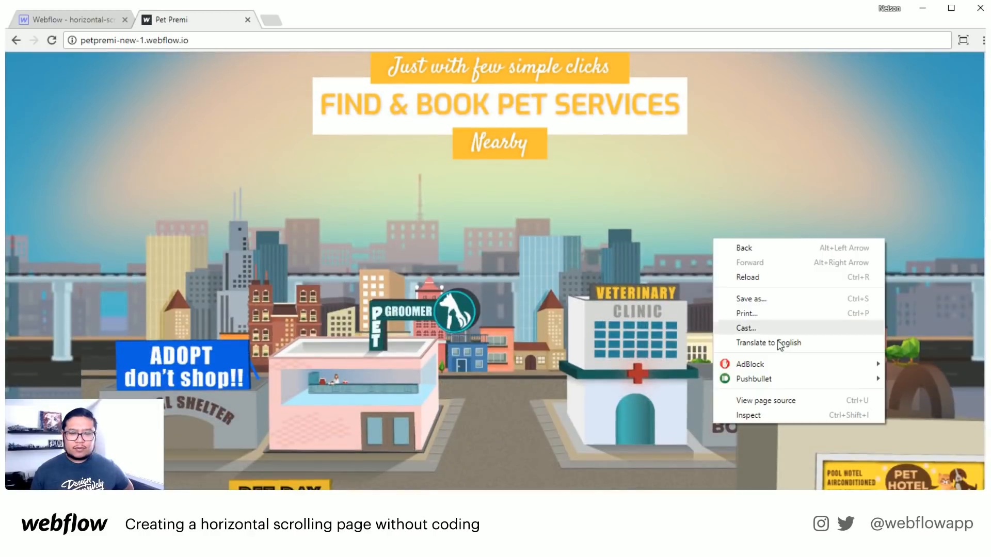
{"action": "left_click", "coordinate": [762, 403]}
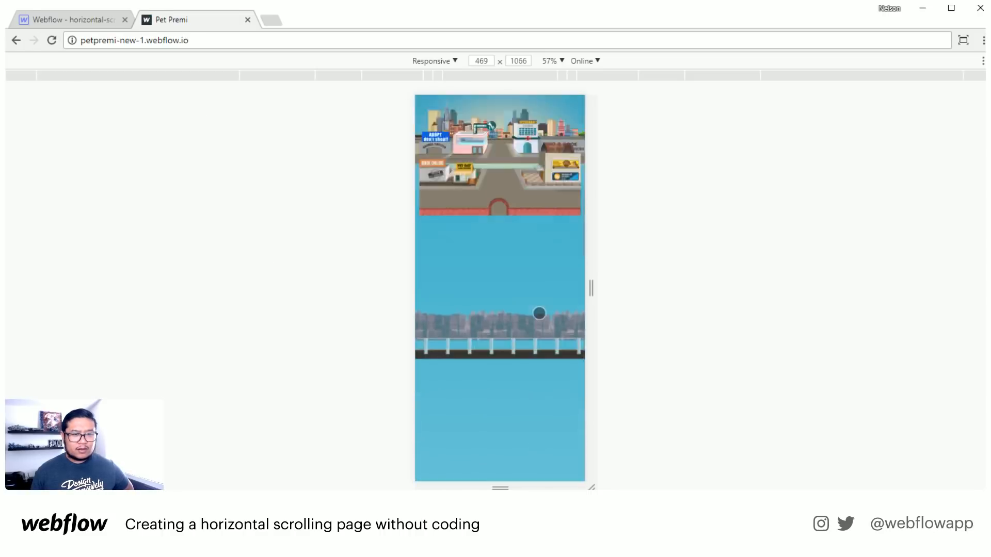
{"action": "scroll", "coordinate": [540, 312], "scroll_direction": "down", "scroll_amount": 10}
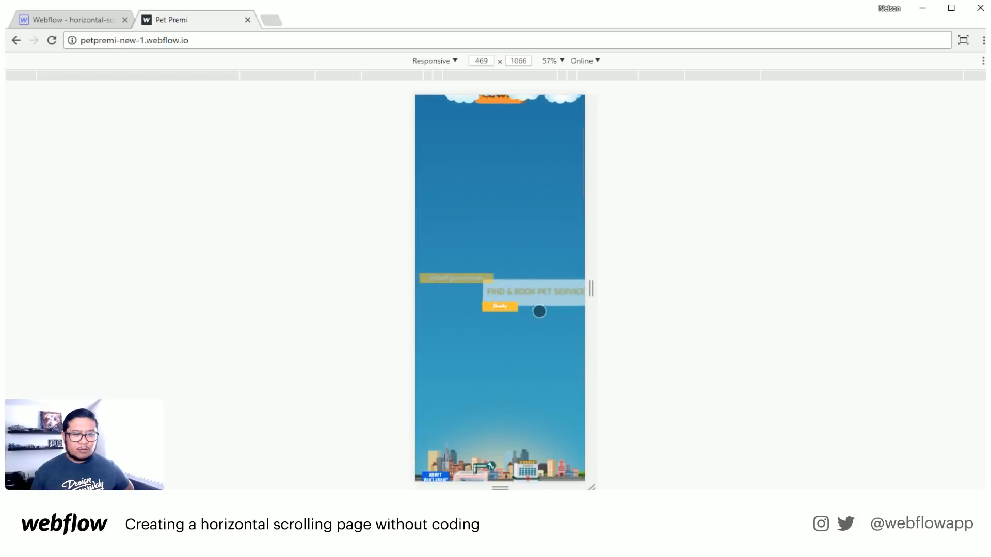
{"action": "scroll", "coordinate": [539, 311], "scroll_direction": "down", "scroll_amount": 10}
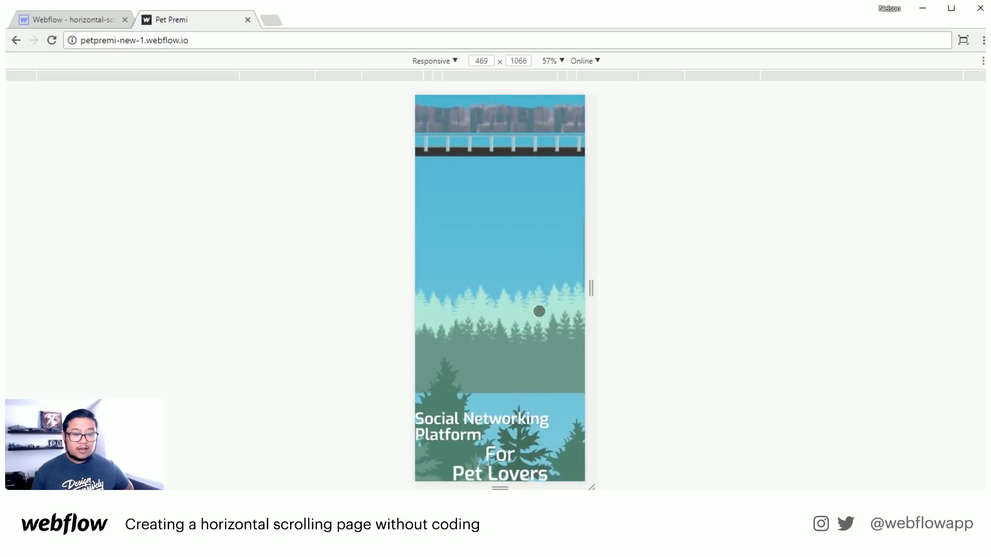
{"action": "scroll", "coordinate": [539, 311], "scroll_direction": "down", "scroll_amount": 10}
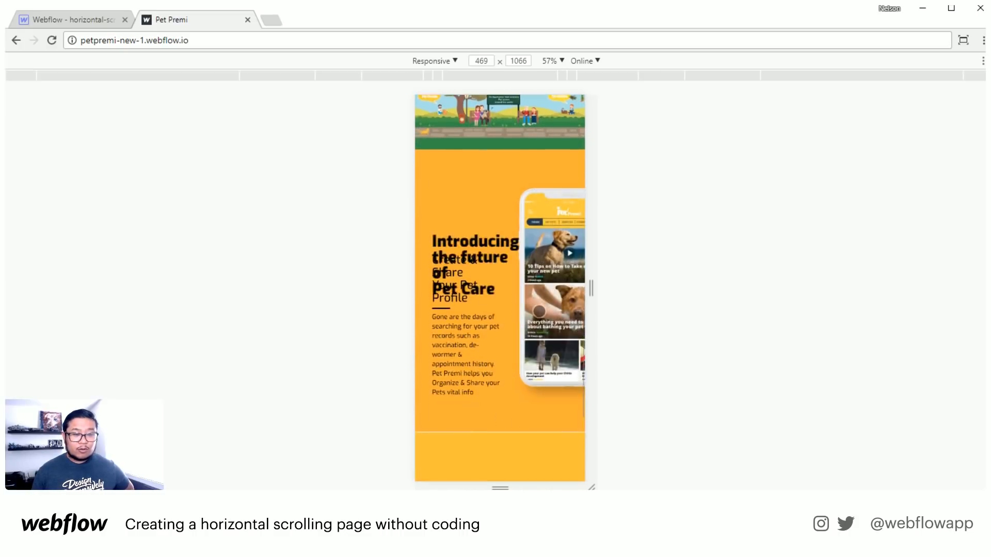
{"action": "scroll", "coordinate": [539, 311], "scroll_direction": "down", "scroll_amount": 2}
{"action": "scroll", "coordinate": [539, 311], "scroll_direction": "up", "scroll_amount": 5}
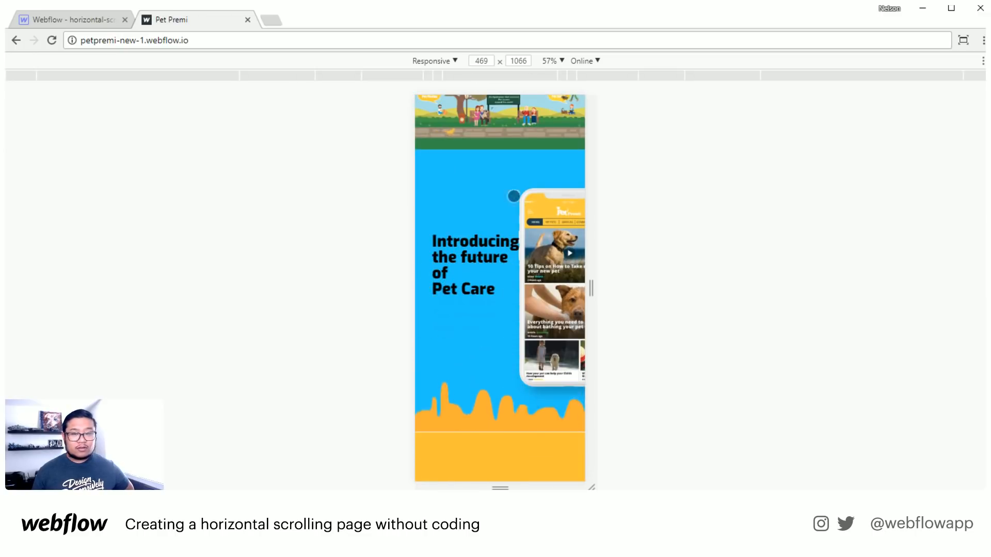
{"action": "key", "text": "ctrl+shift+m"}
{"action": "key", "text": "alt+Tab"}
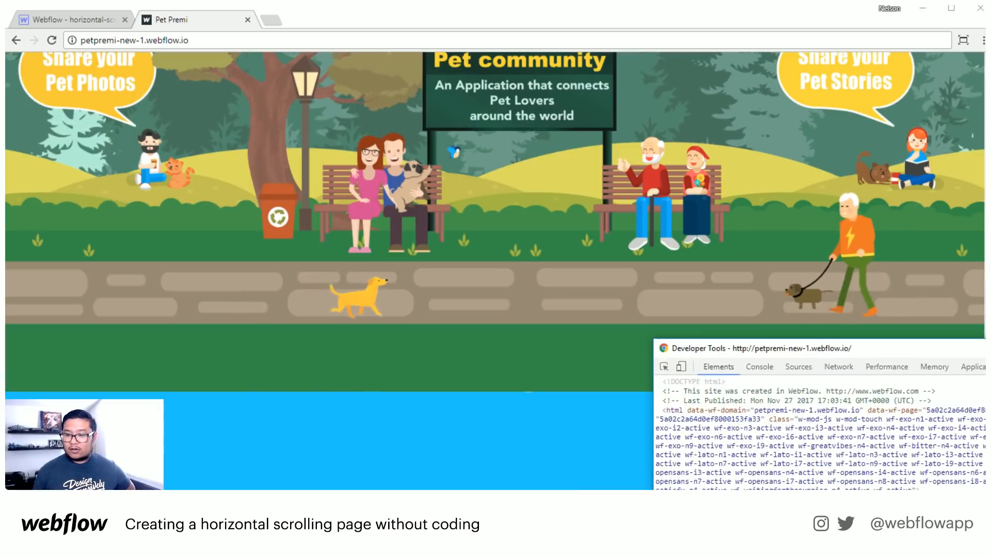
{"action": "key", "text": "F12"}
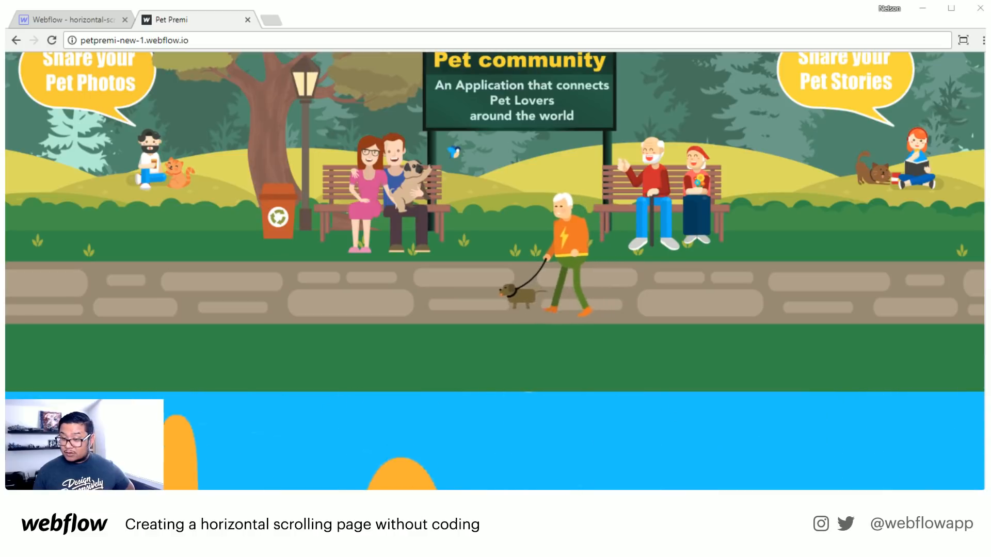
Try to open the designer's jkf-festival page on webflow.io in place of the Pet Premi site
{"action": "left_click", "coordinate": [292, 40]}
{"action": "type", "text": "pedrosantos.webflow.io/jkf-festival"}
{"action": "key", "text": "Return"}
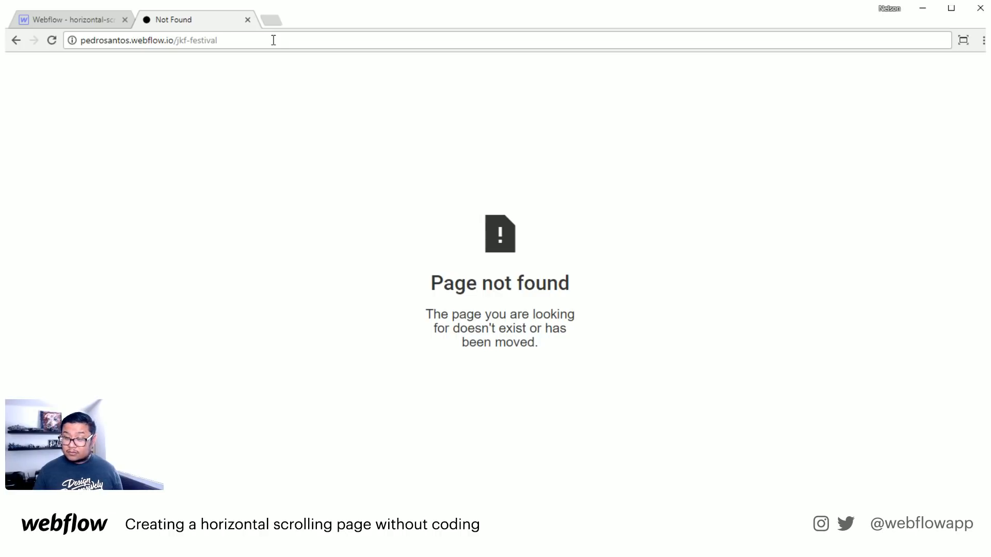
Load the jkf-festival page and examine its logo hero, festival introduction and Making posters interactive text
{"action": "left_click", "coordinate": [112, 21]}
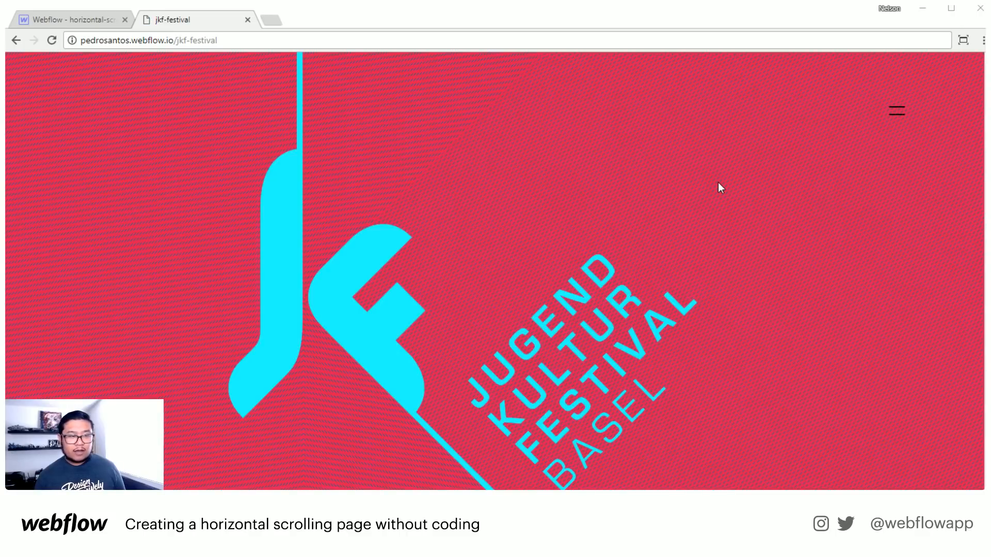
{"action": "scroll", "coordinate": [983, 86], "scroll_direction": "down", "scroll_amount": 10}
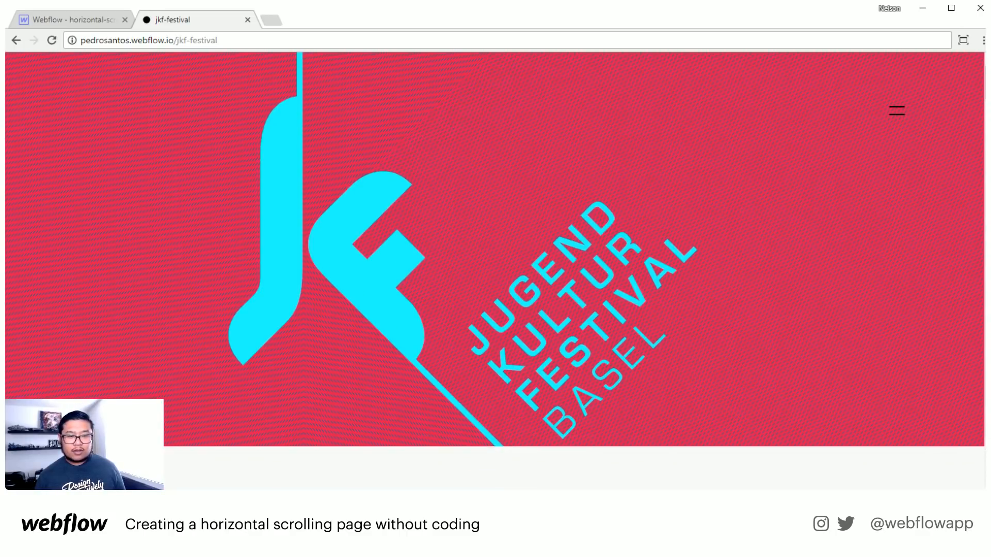
{"action": "scroll", "coordinate": [495, 258], "scroll_direction": "down", "scroll_amount": 2}
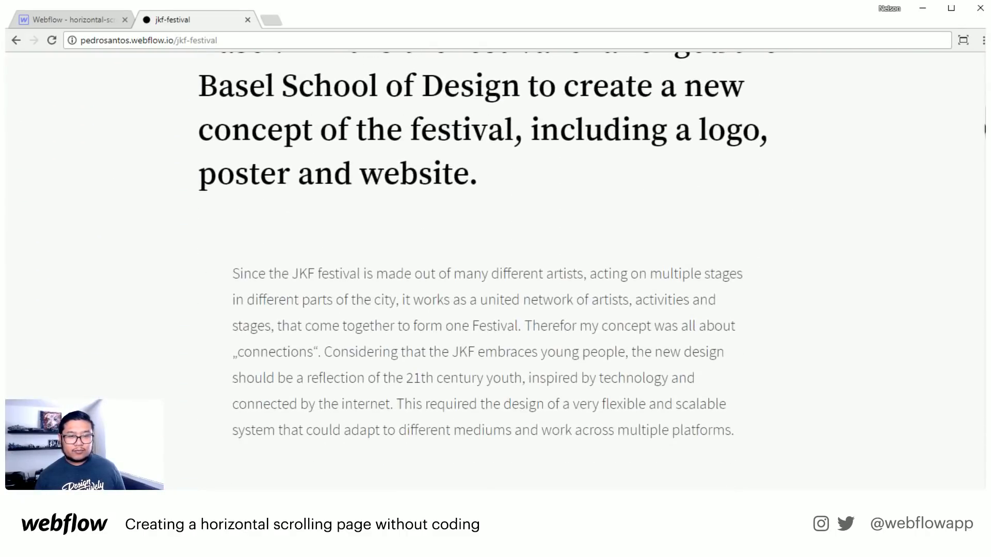
{"action": "scroll", "coordinate": [496, 258], "scroll_direction": "up", "scroll_amount": 4}
{"action": "scroll", "coordinate": [496, 258], "scroll_direction": "down", "scroll_amount": 4}
{"action": "scroll", "coordinate": [495, 269], "scroll_direction": "down", "scroll_amount": 10}
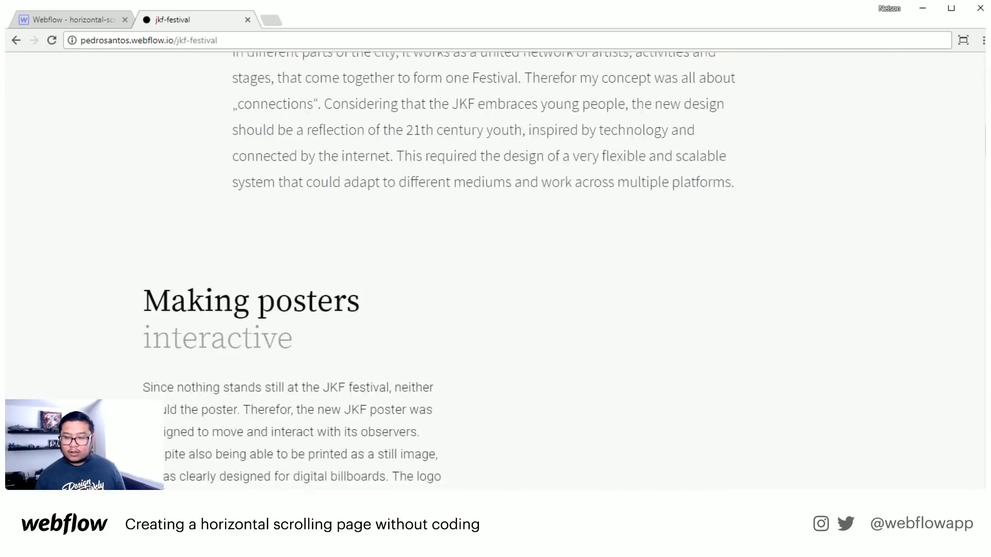
{"action": "scroll", "coordinate": [665, 177], "scroll_direction": "down", "scroll_amount": 5}
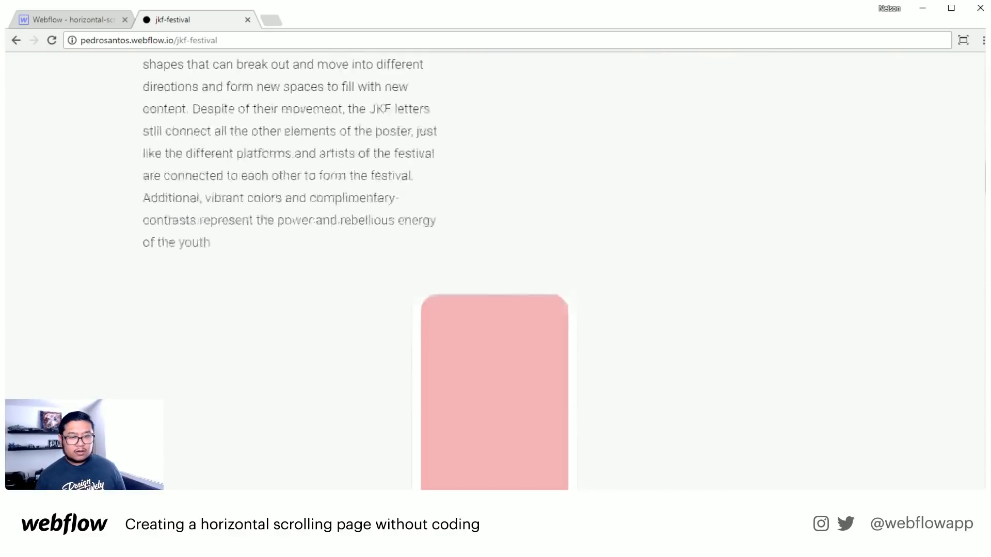
{"action": "scroll", "coordinate": [665, 177], "scroll_direction": "up", "scroll_amount": 6}
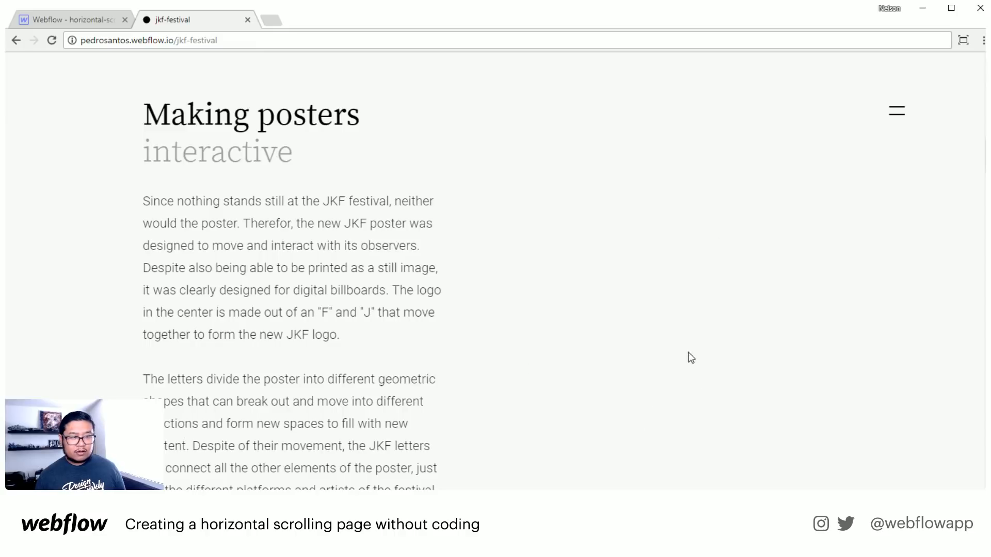
Examine the scroll-driven phone mockup animation below the poster text and the desktop and phone website mockups that follow
{"action": "scroll", "coordinate": [688, 353], "scroll_direction": "down", "scroll_amount": 10}
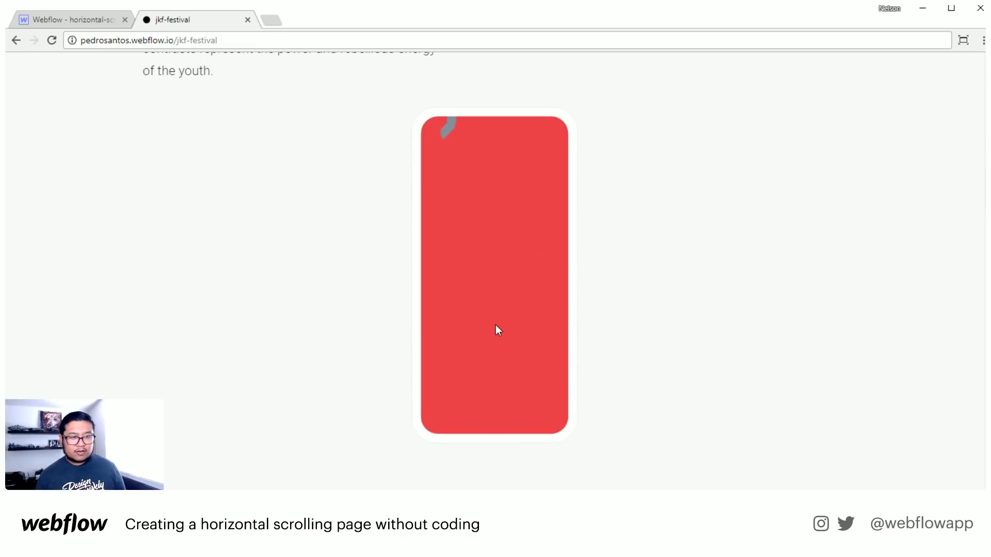
{"action": "scroll", "coordinate": [496, 329], "scroll_direction": "up", "scroll_amount": 6}
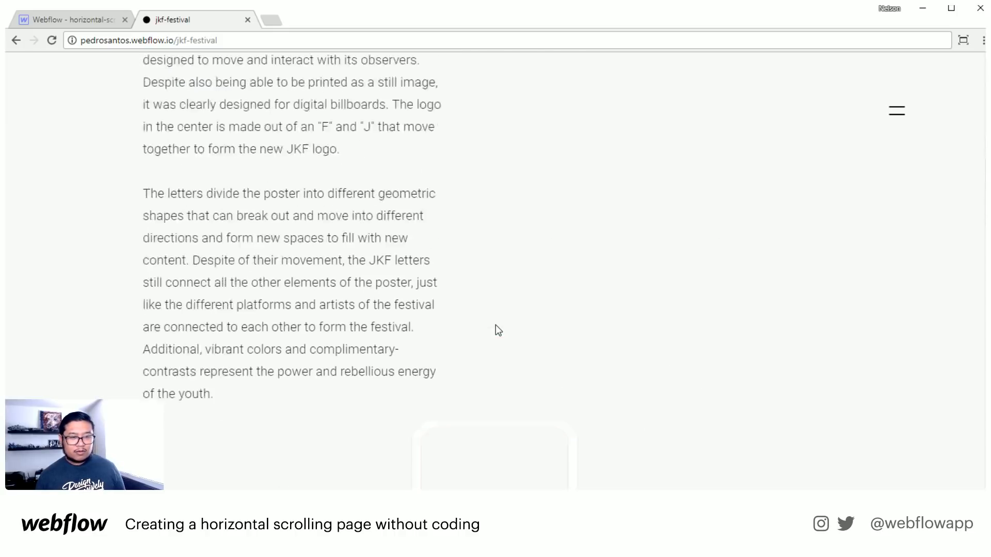
{"action": "scroll", "coordinate": [497, 329], "scroll_direction": "up", "scroll_amount": 3}
{"action": "scroll", "coordinate": [496, 329], "scroll_direction": "down", "scroll_amount": 11}
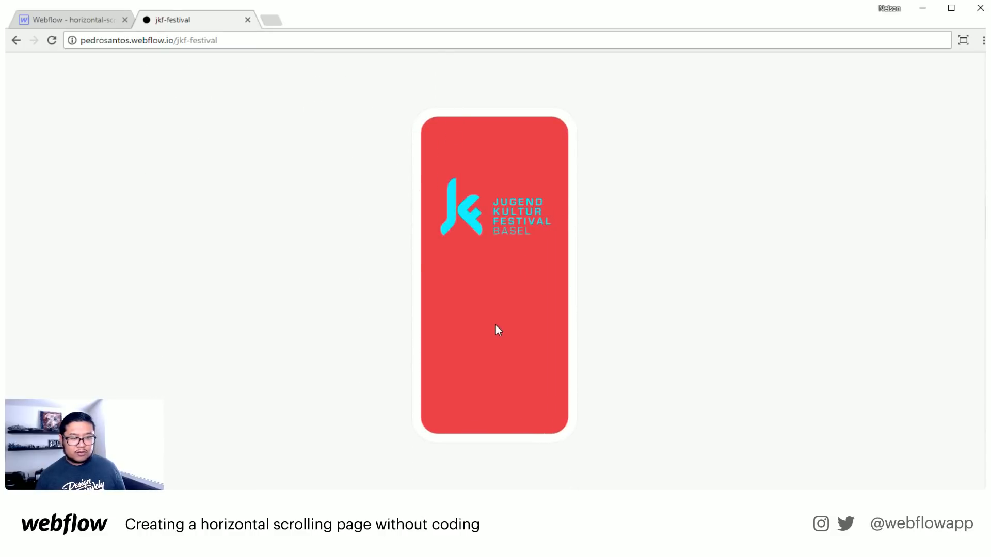
{"action": "scroll", "coordinate": [497, 329], "scroll_direction": "down", "scroll_amount": 4}
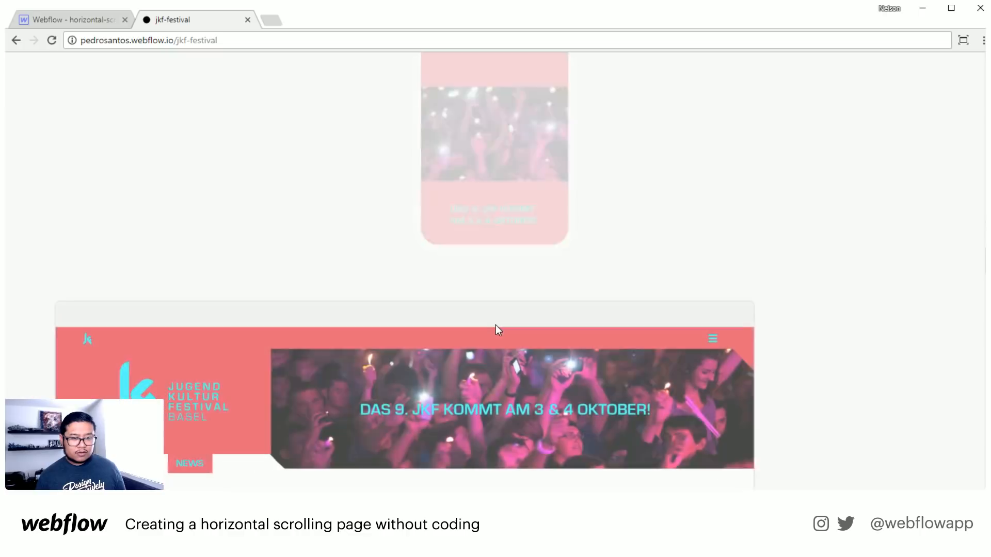
{"action": "scroll", "coordinate": [927, 298], "scroll_direction": "down", "scroll_amount": 3}
{"action": "scroll", "coordinate": [471, 272], "scroll_direction": "down", "scroll_amount": 9}
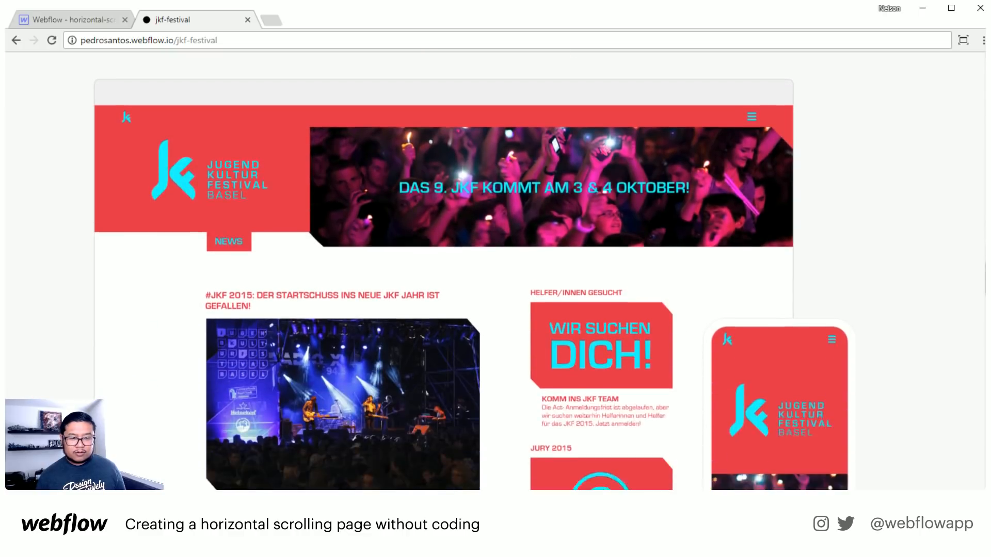
Examine the Line-up and stages section and the project grid near the page's end, and return to the logo hero
{"action": "scroll", "coordinate": [984, 355], "scroll_direction": "down", "scroll_amount": 10}
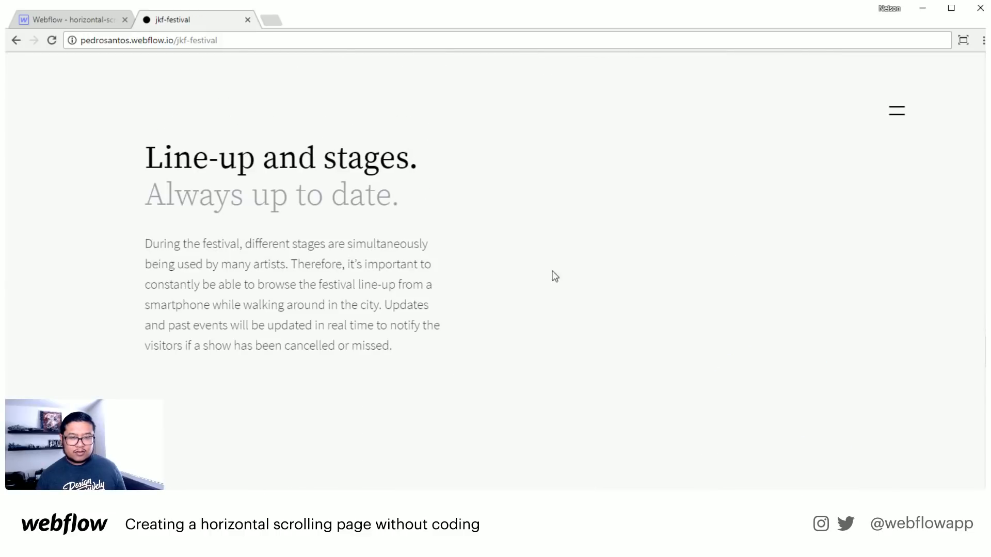
{"action": "scroll", "coordinate": [495, 271], "scroll_direction": "down", "scroll_amount": 10}
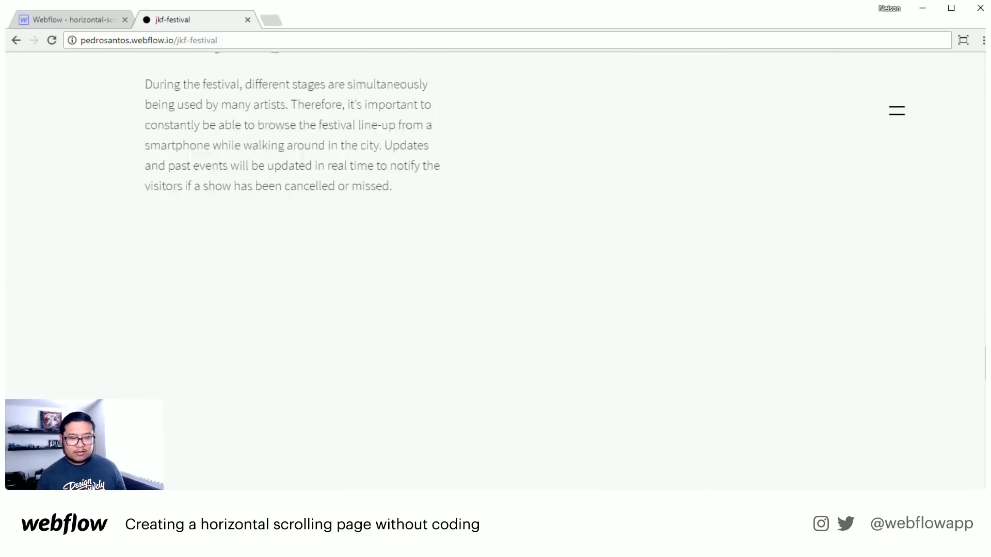
{"action": "scroll", "coordinate": [496, 271], "scroll_direction": "down", "scroll_amount": 5}
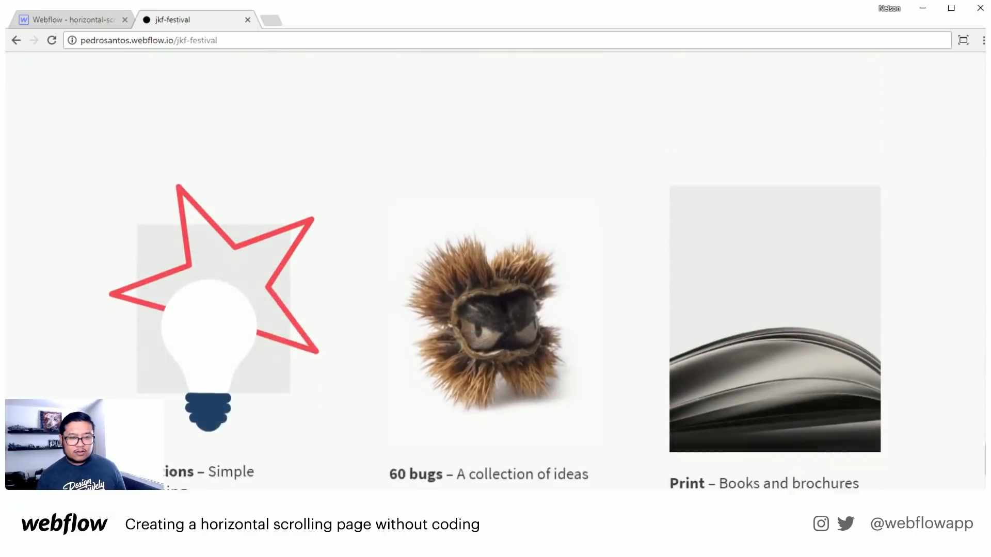
{"action": "scroll", "coordinate": [970, 368], "scroll_direction": "up", "scroll_amount": 15}
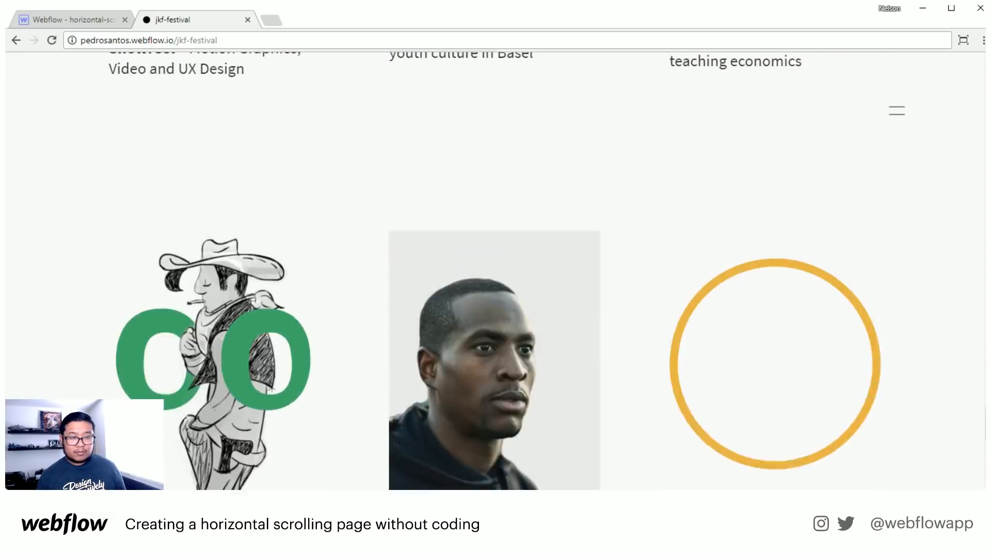
{"action": "scroll", "coordinate": [915, 266], "scroll_direction": "down", "scroll_amount": 10}
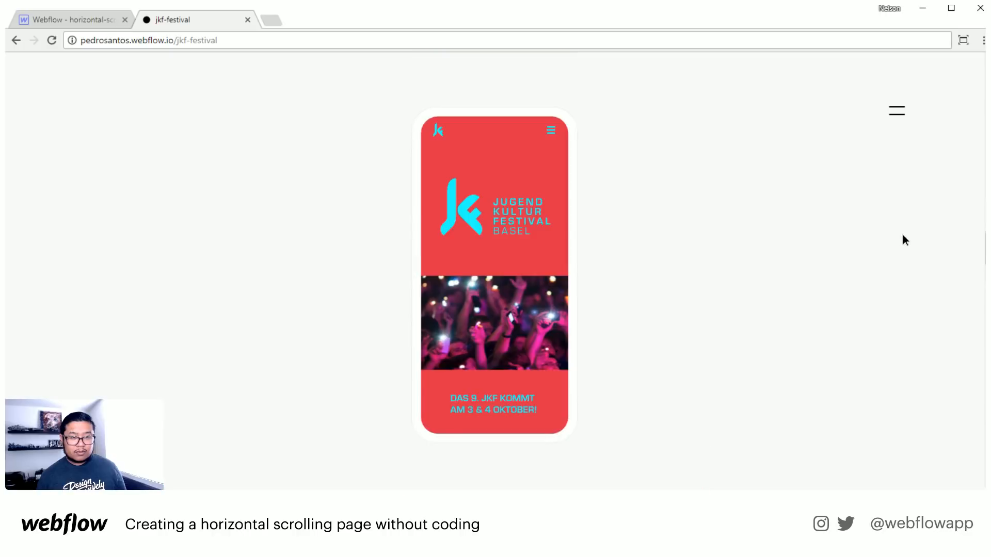
{"action": "scroll", "coordinate": [959, 299], "scroll_direction": "up", "scroll_amount": 10}
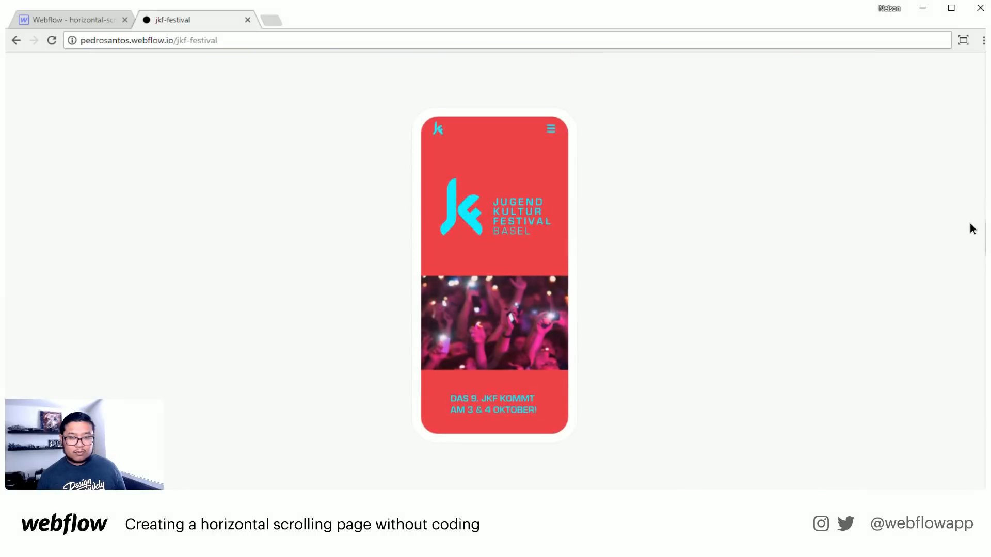
{"action": "scroll", "coordinate": [984, 97], "scroll_direction": "up", "scroll_amount": 8}
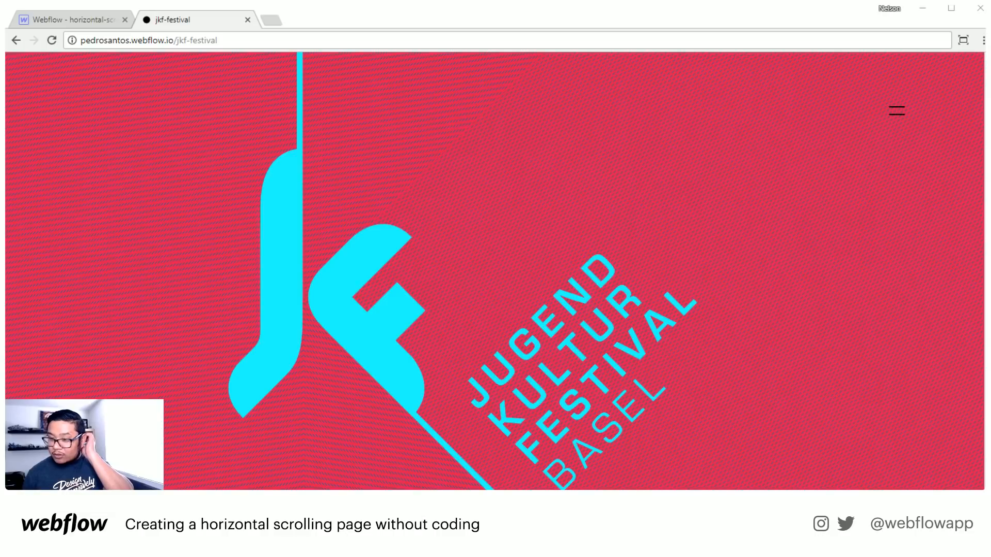
{"action": "left_click_drag", "start_coordinate": [984, 78], "coordinate": [965, 59]}
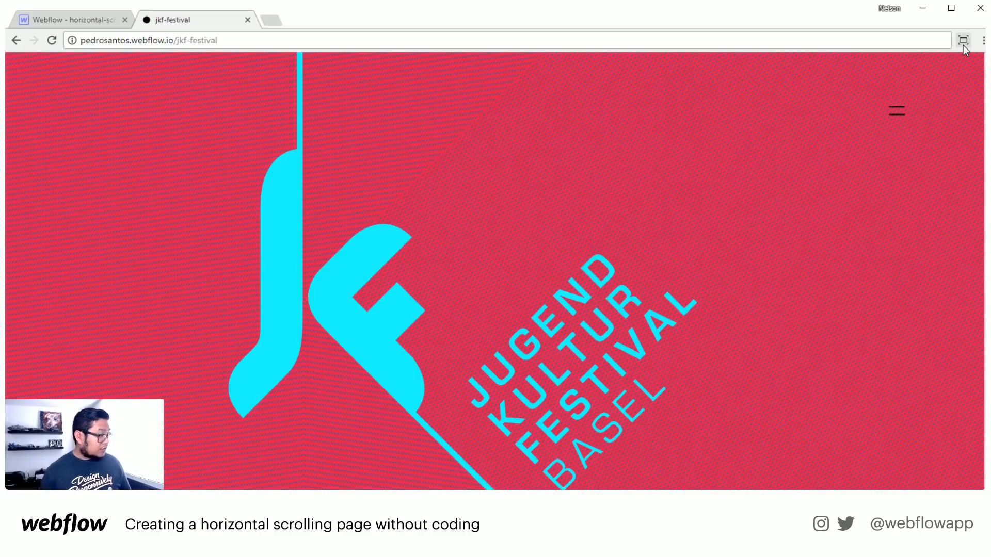
Open the CSS Awards site, cssawards.net, in place of the festival page
{"action": "left_click", "coordinate": [277, 41]}
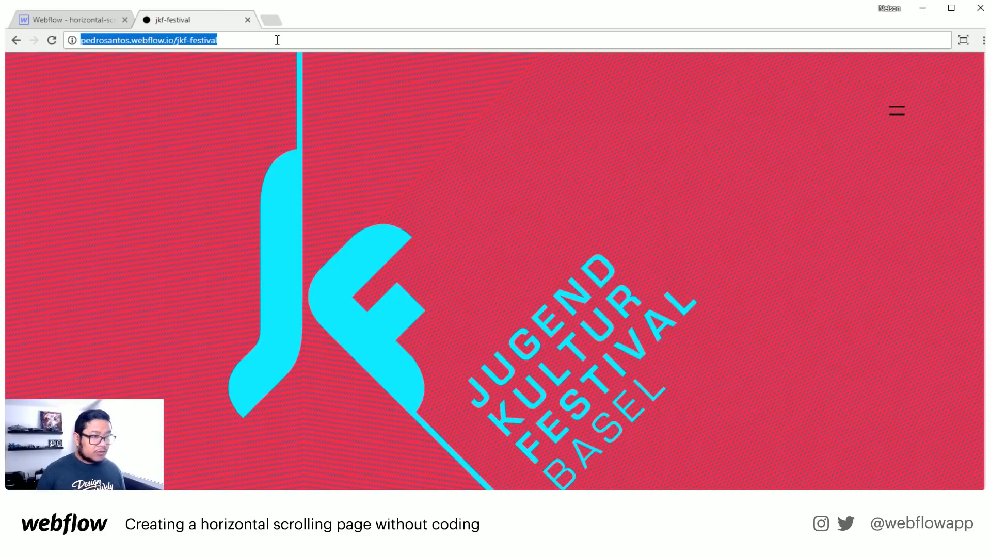
{"action": "type", "text": "cssawareds"}
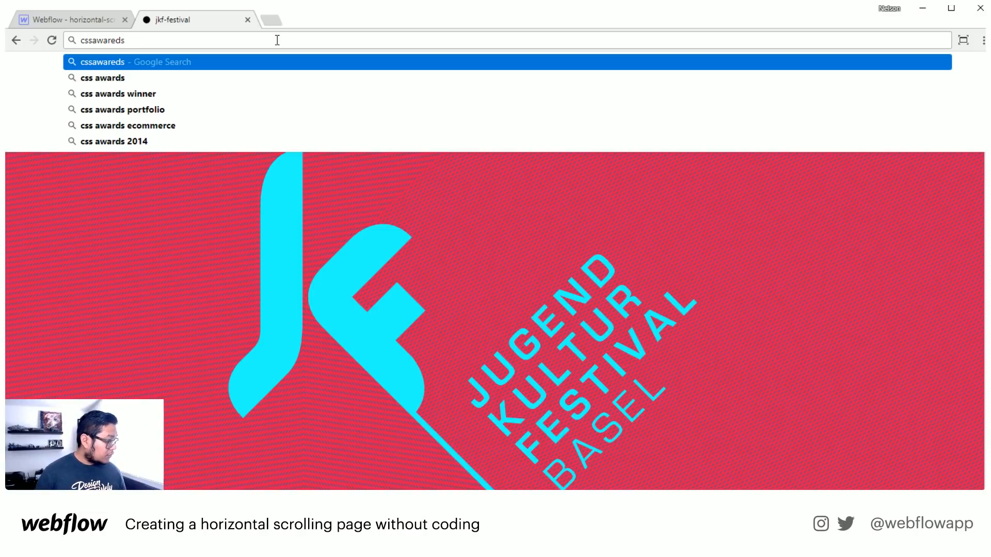
{"action": "key", "text": "BackSpace"}
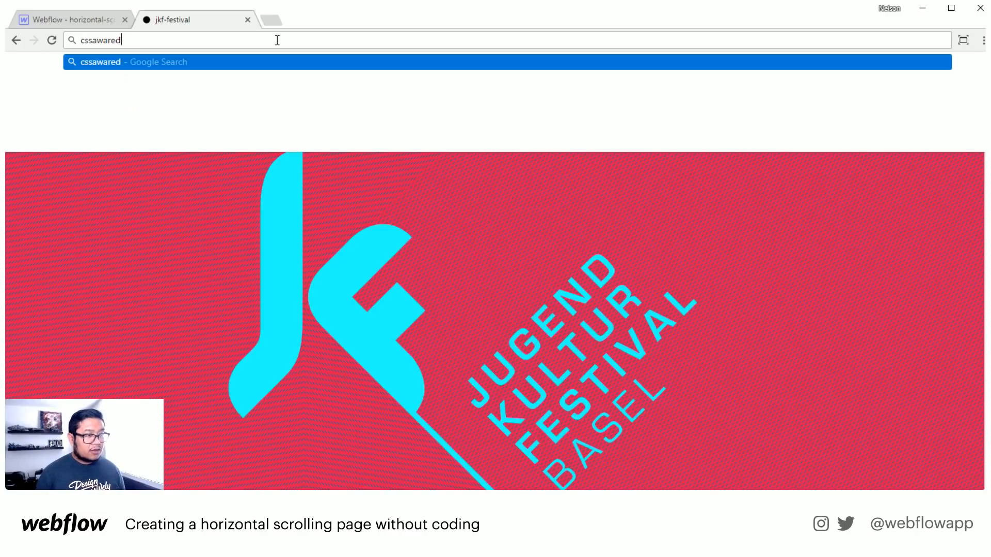
{"action": "key", "text": "BackSpace"}
{"action": "key", "text": "BackSpace"}
{"action": "key", "text": "Down"}
{"action": "key", "text": "Return"}
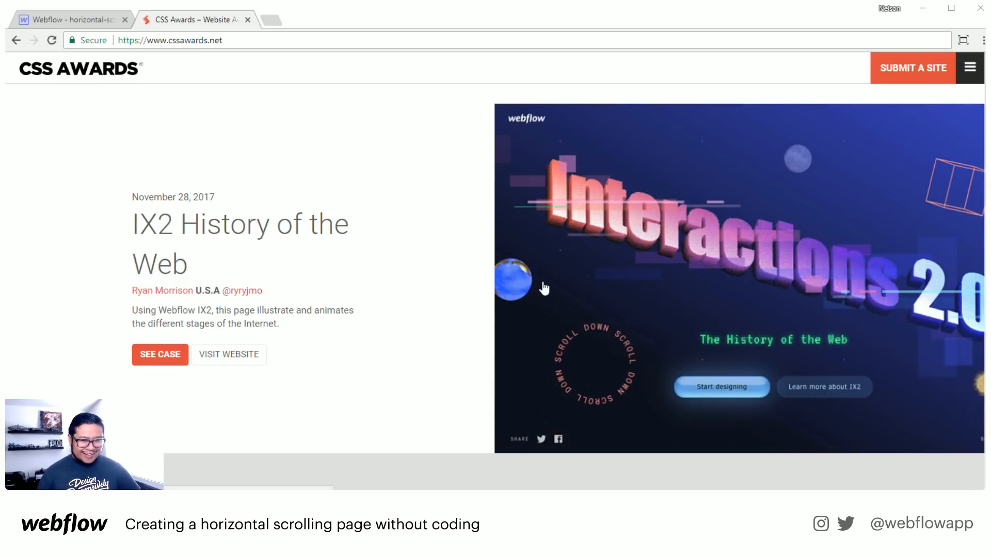
Open the IX2 History of the Web case and look through its screenshots down to the Related Websites
{"action": "scroll", "coordinate": [423, 422], "scroll_direction": "down", "scroll_amount": 1}
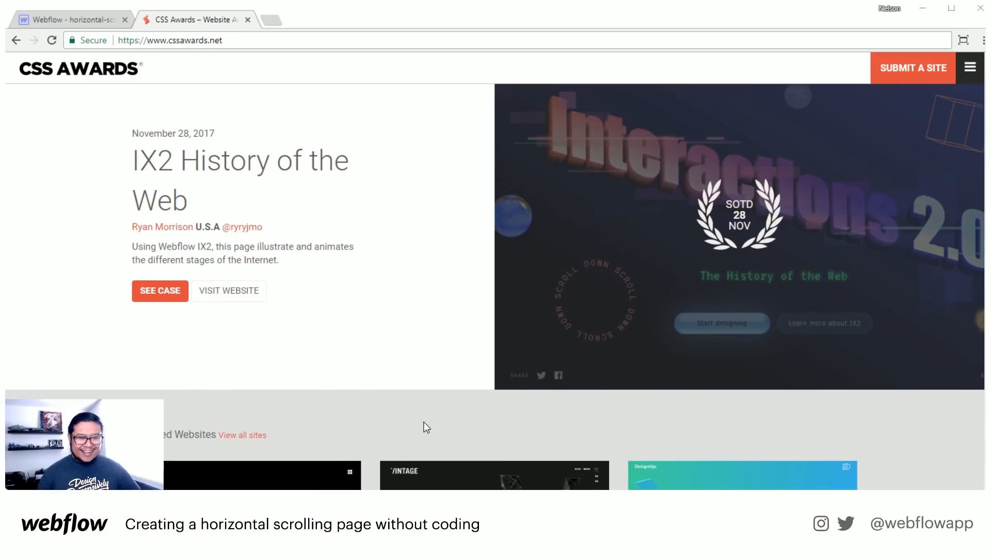
{"action": "scroll", "coordinate": [424, 422], "scroll_direction": "up", "scroll_amount": 1}
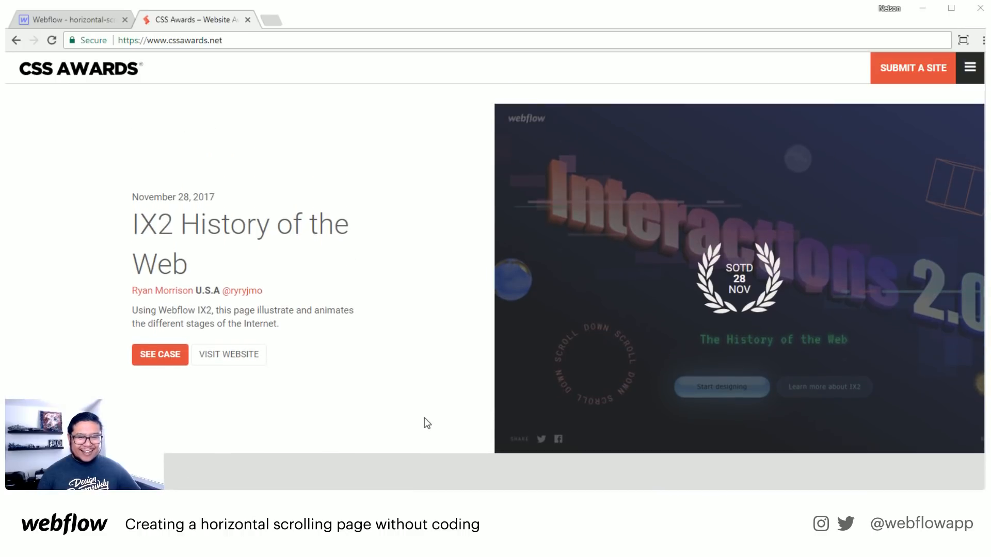
{"action": "left_click", "coordinate": [167, 361]}
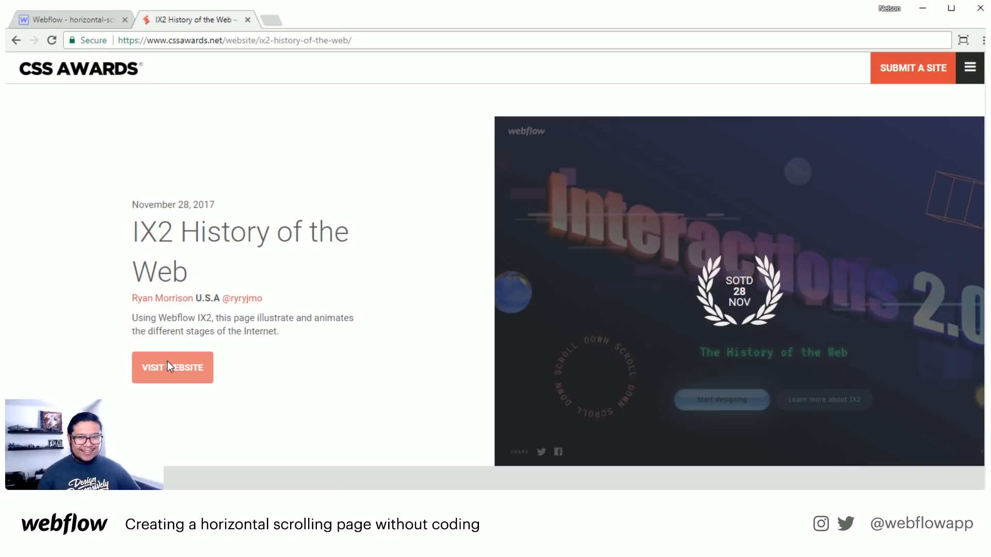
{"action": "scroll", "coordinate": [432, 371], "scroll_direction": "down", "scroll_amount": 5}
{"action": "scroll", "coordinate": [433, 372], "scroll_direction": "down", "scroll_amount": 3}
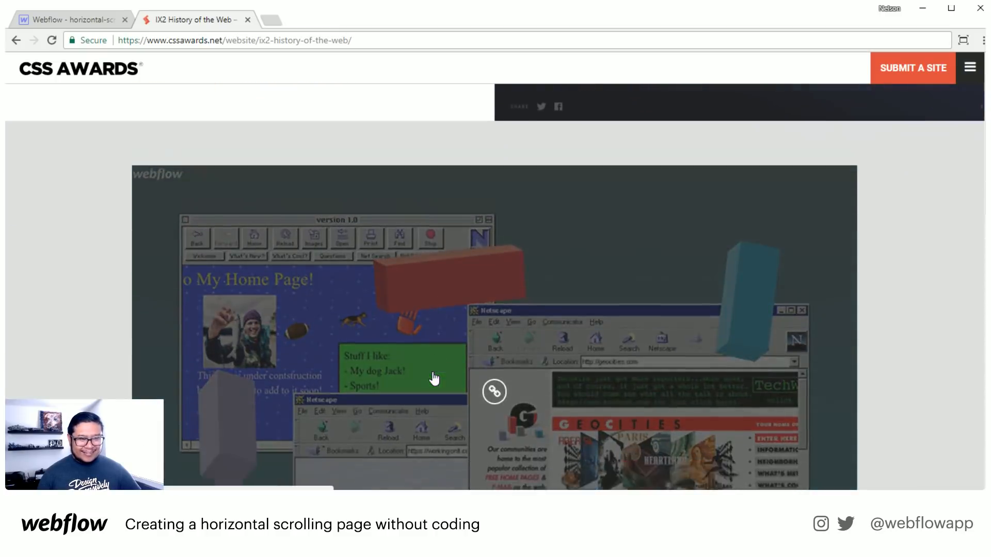
{"action": "scroll", "coordinate": [433, 376], "scroll_direction": "down", "scroll_amount": 12}
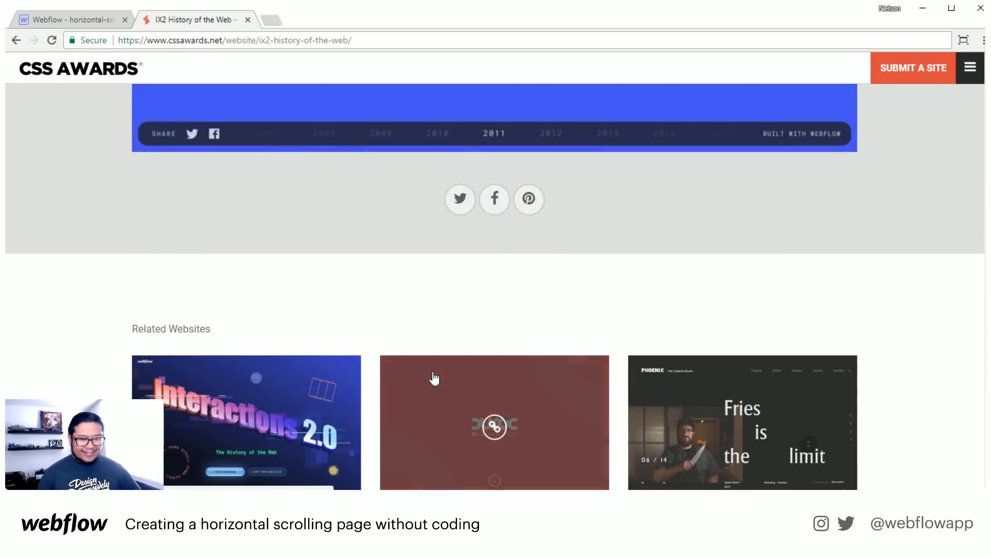
{"action": "scroll", "coordinate": [433, 372], "scroll_direction": "up", "scroll_amount": 20}
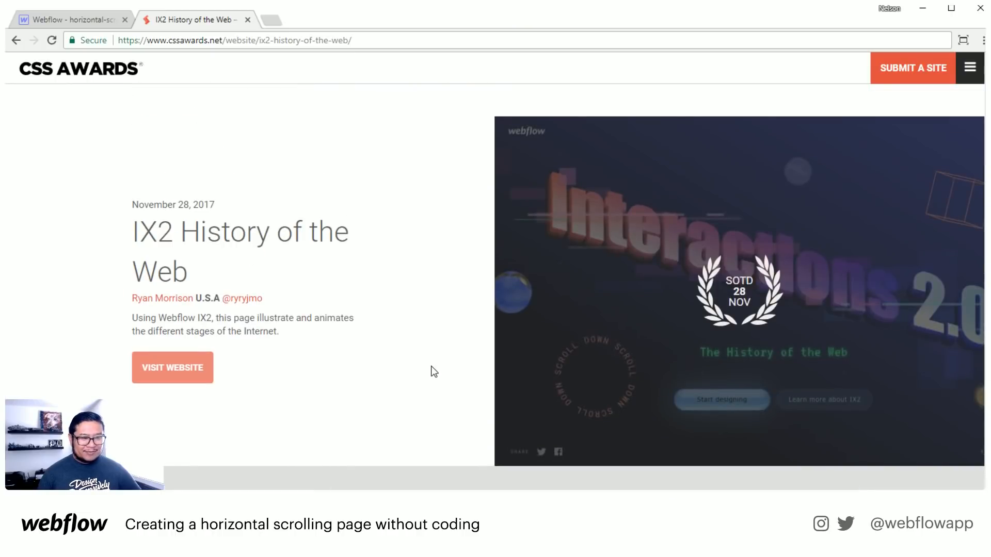